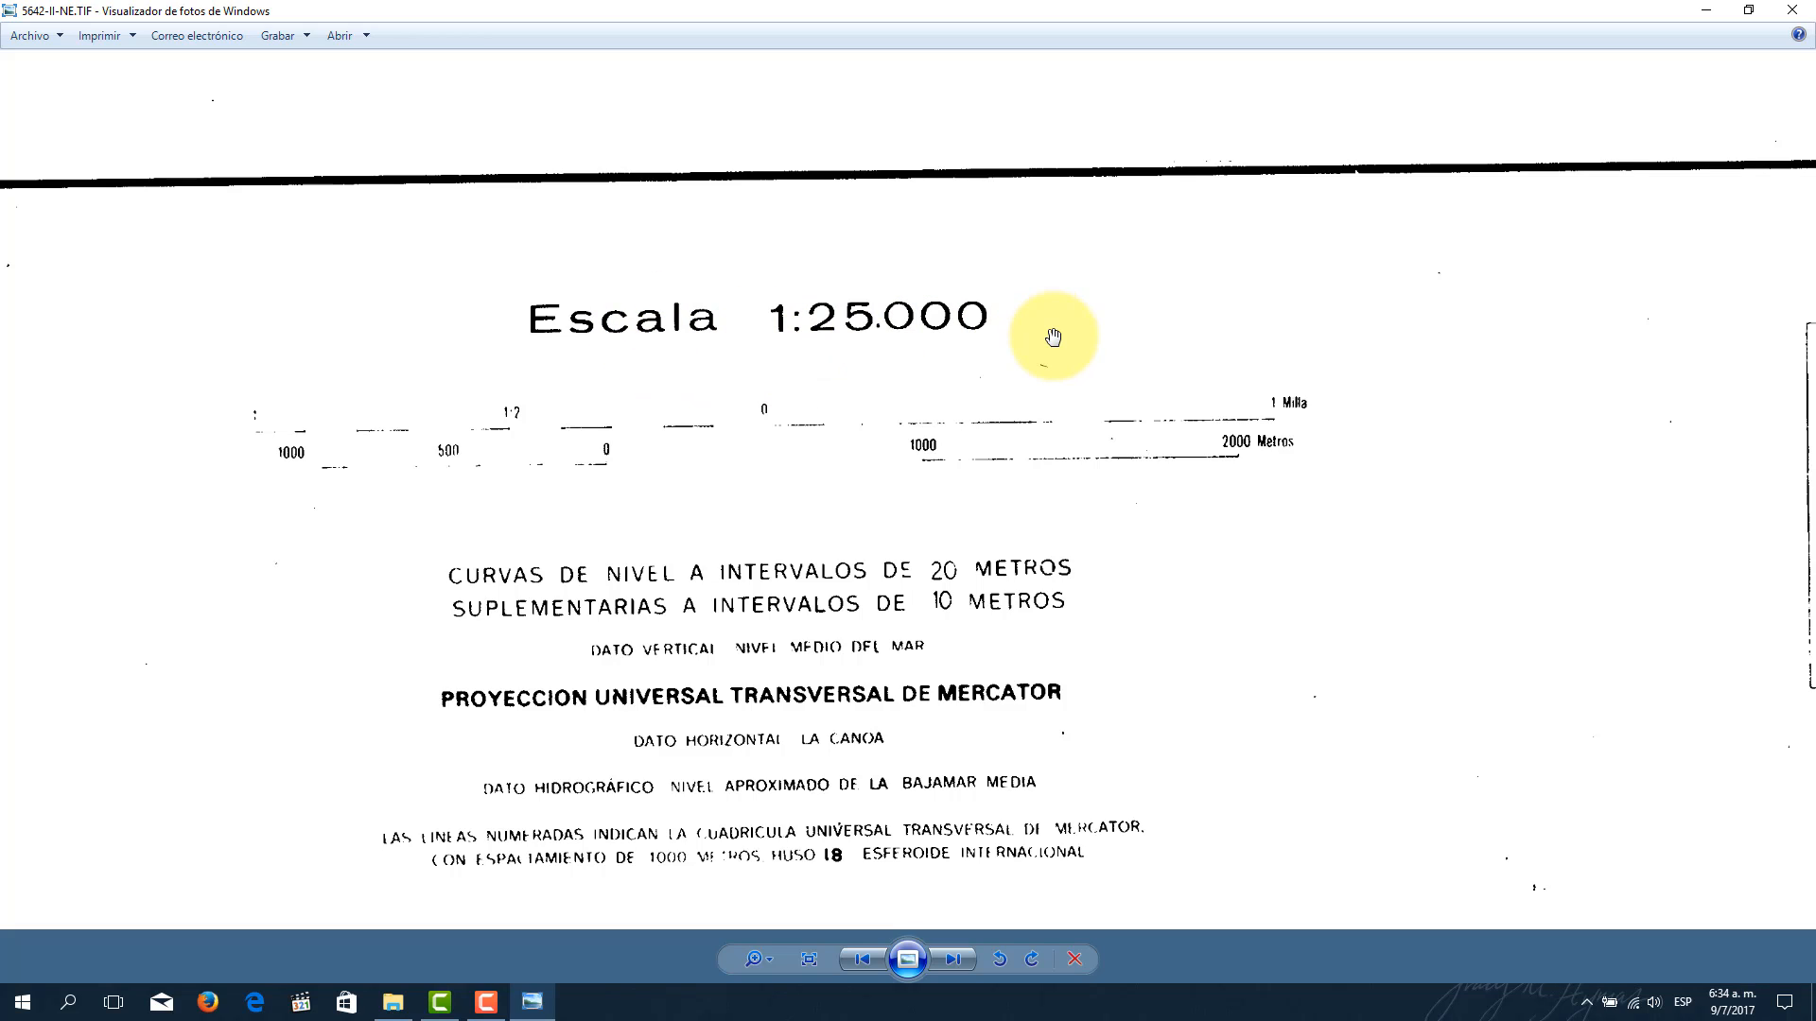
Step: Examine the scale, contour interval, projection and datum notes in the lower margin of the Casigua map sheet
{"action": "scroll", "coordinate": [1050, 337], "scroll_direction": "down", "scroll_amount": 1}
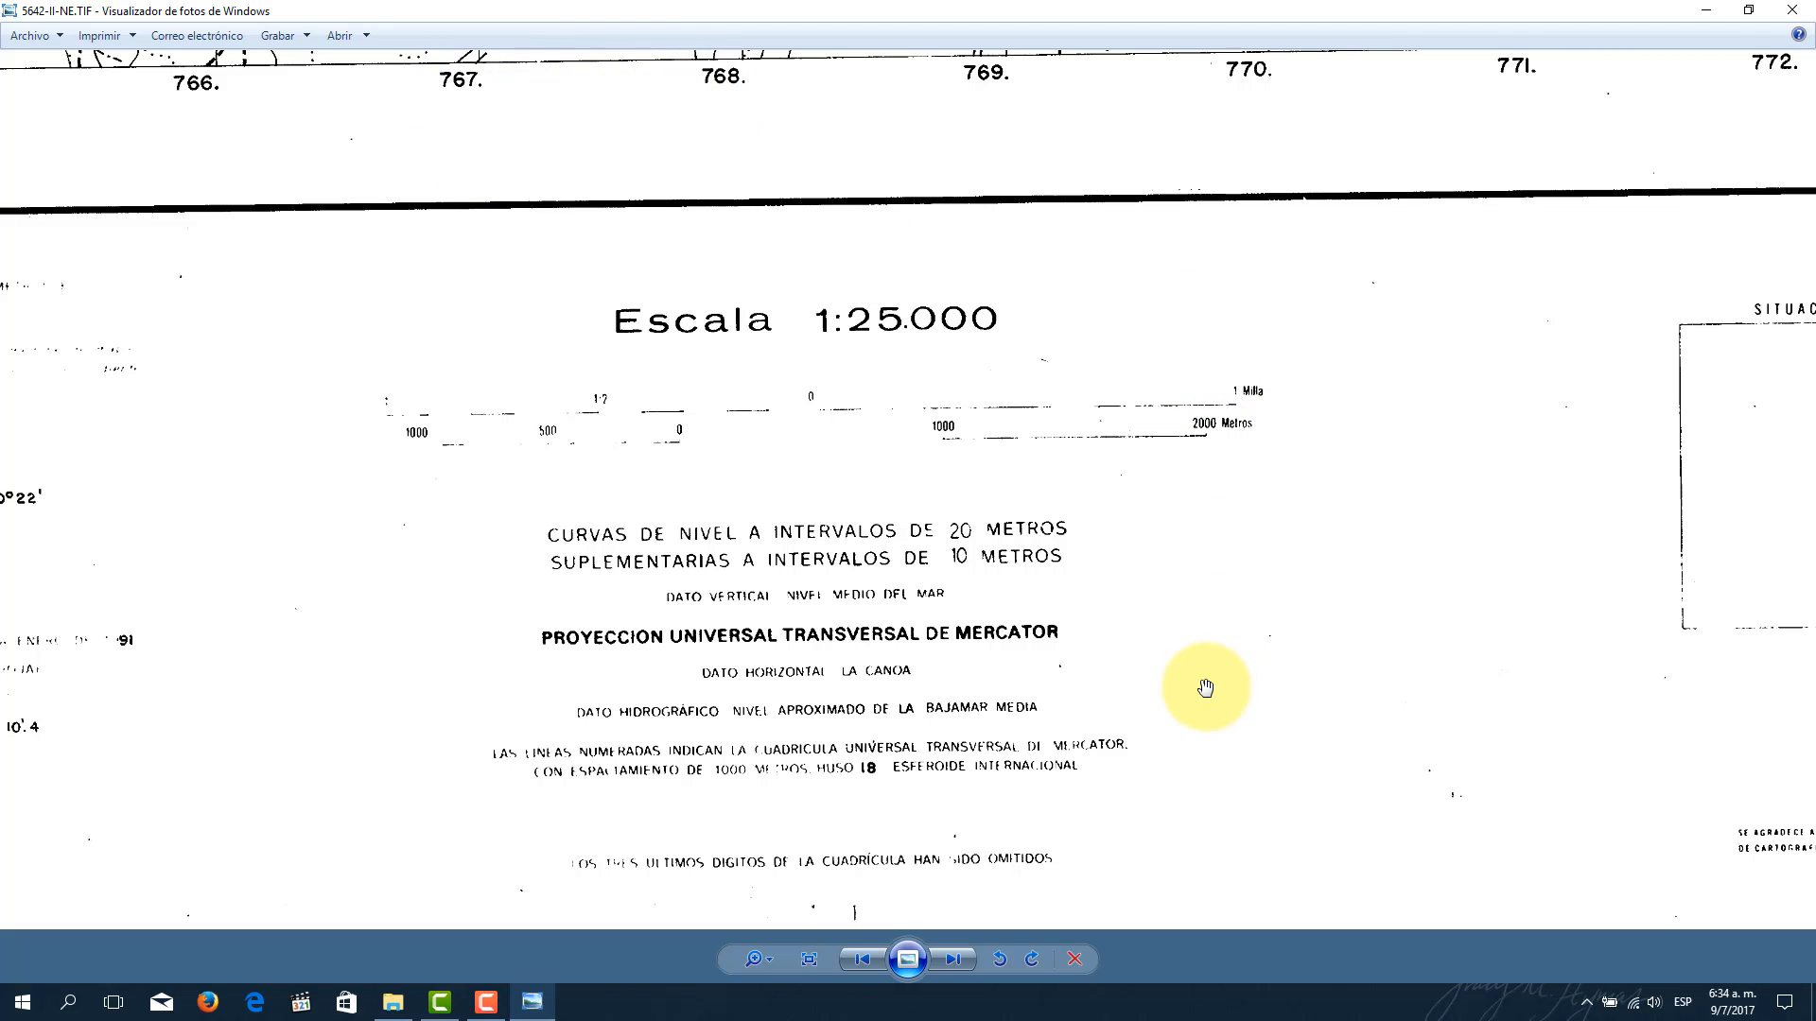
{"action": "left_click_drag", "start_coordinate": [466, 616], "coordinate": [480, 463]}
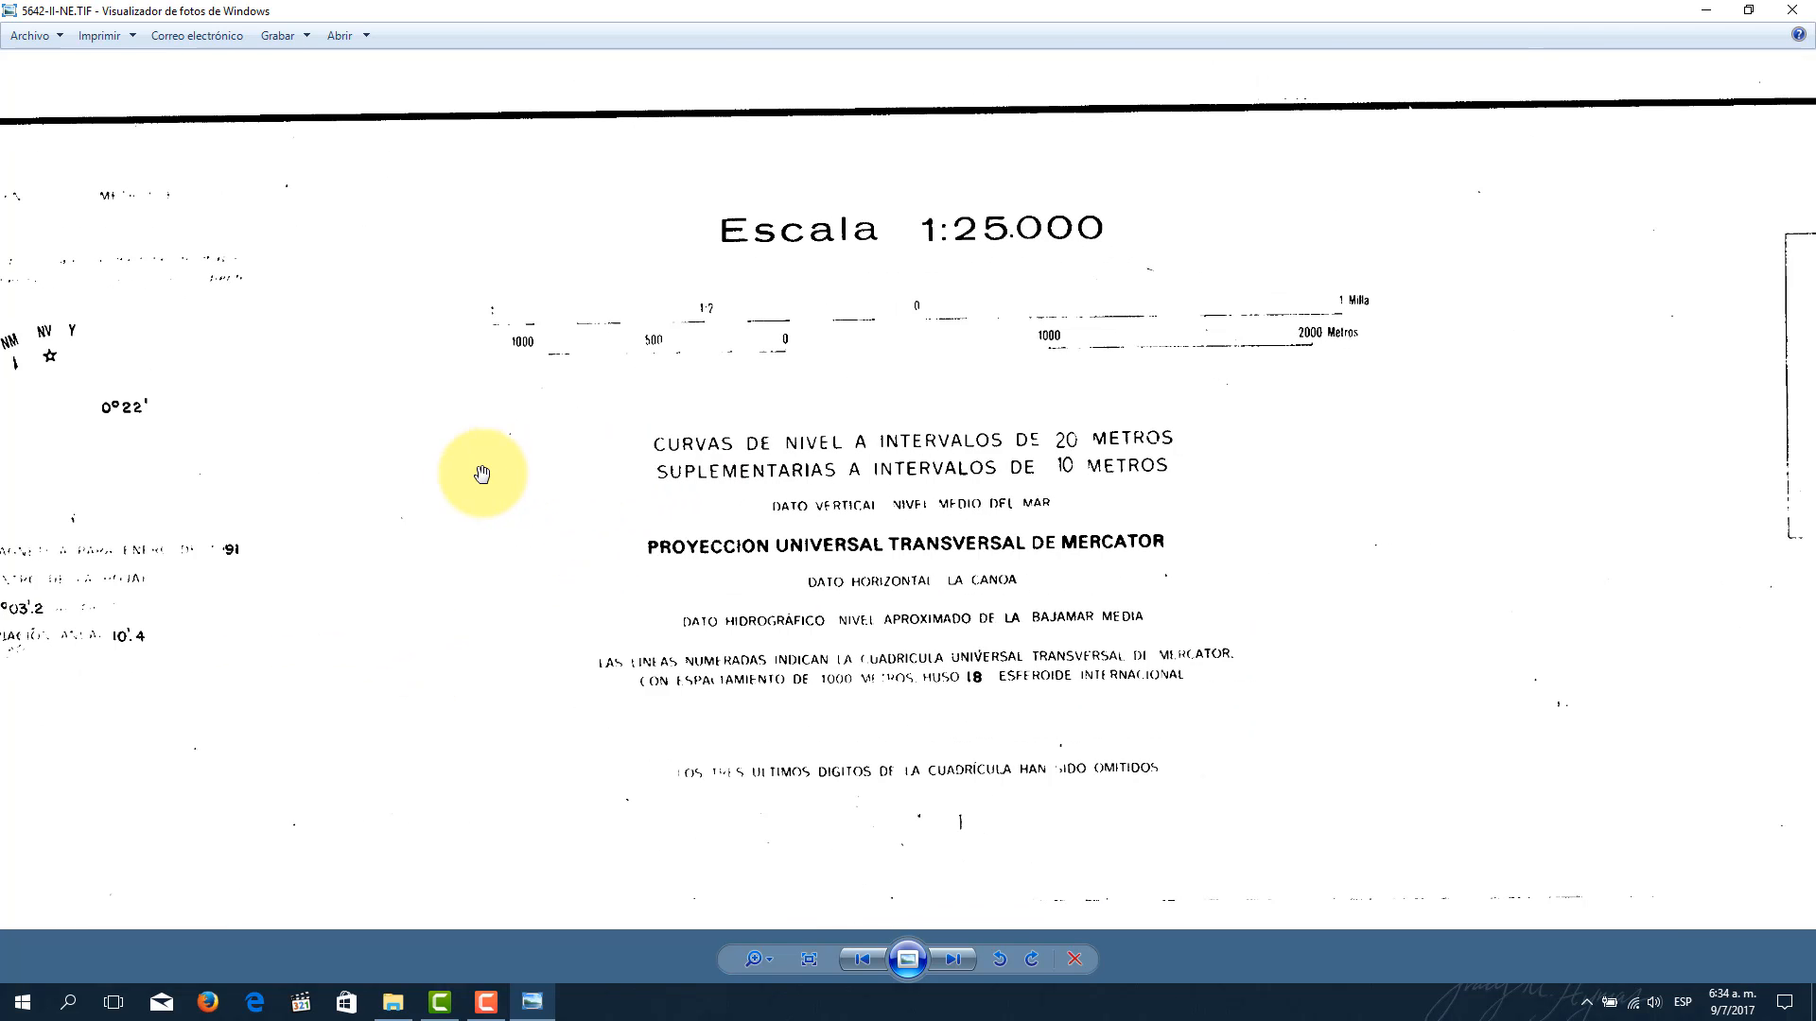
{"action": "scroll", "coordinate": [1005, 710], "scroll_direction": "up", "scroll_amount": 1}
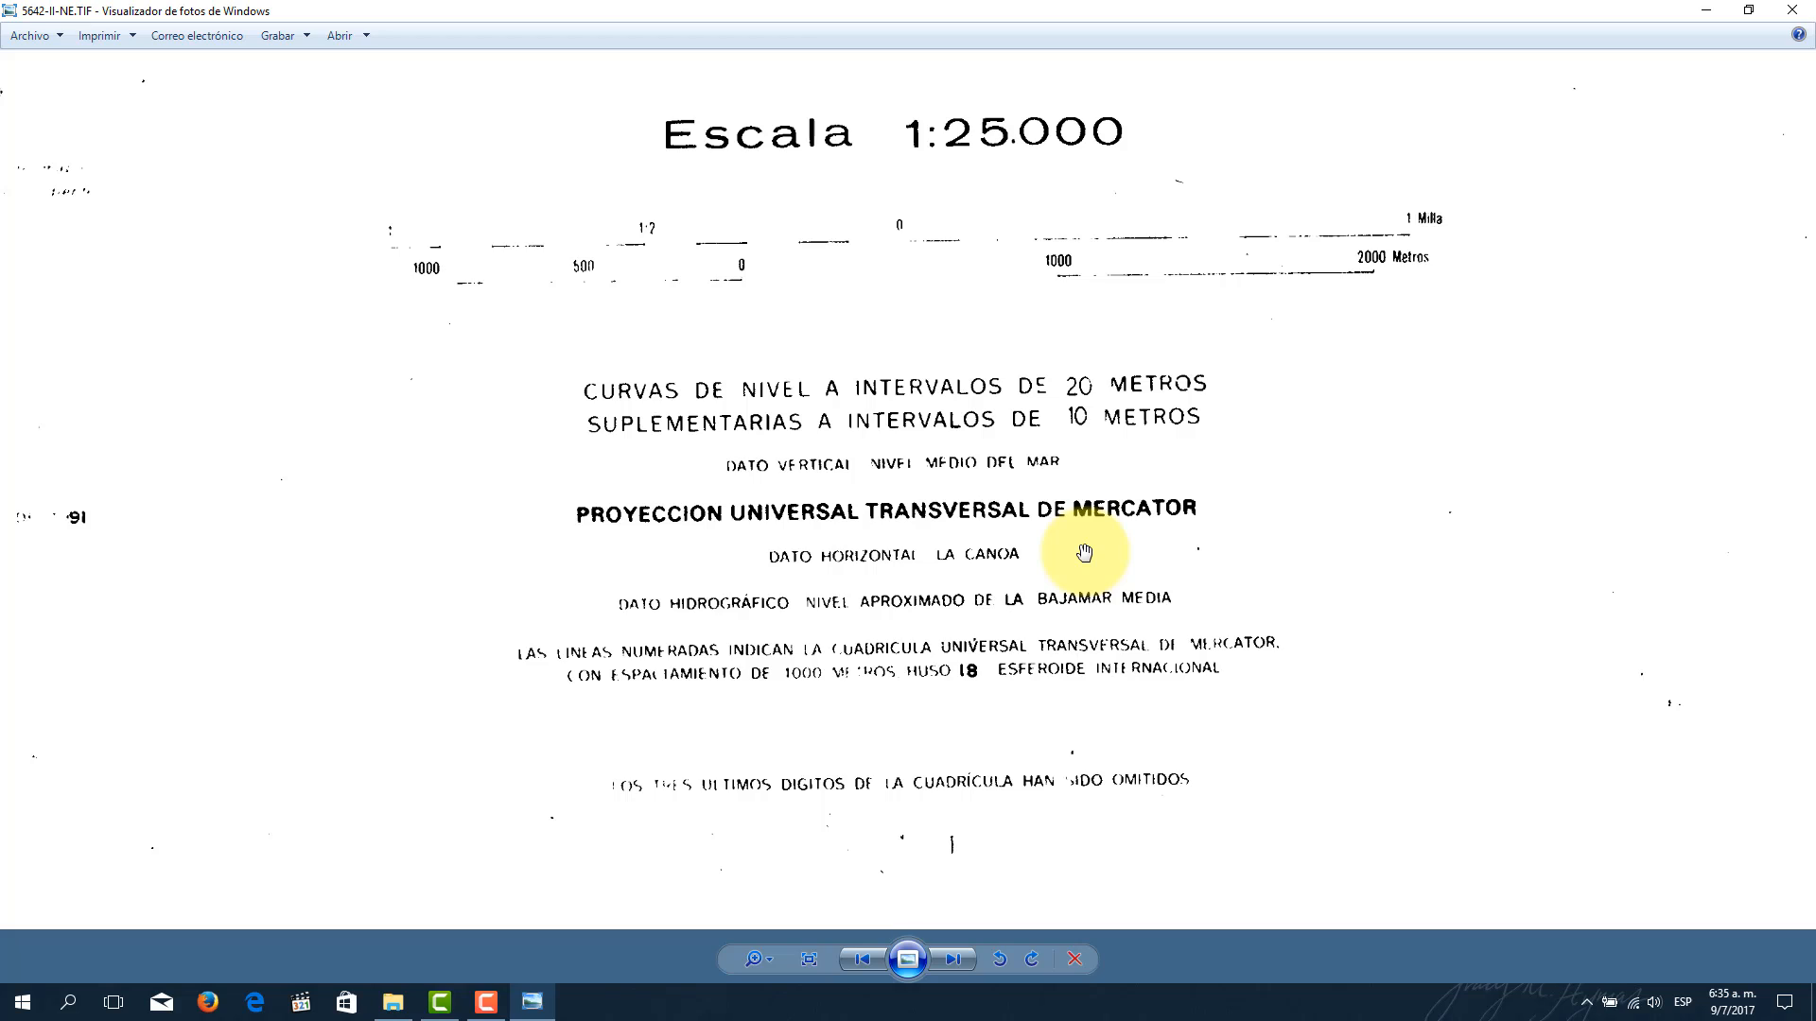
Step: View the whole Casigua sheet, from the marginal notes up to the title and sheet number
{"action": "scroll", "coordinate": [1084, 553], "scroll_direction": "down", "scroll_amount": 3}
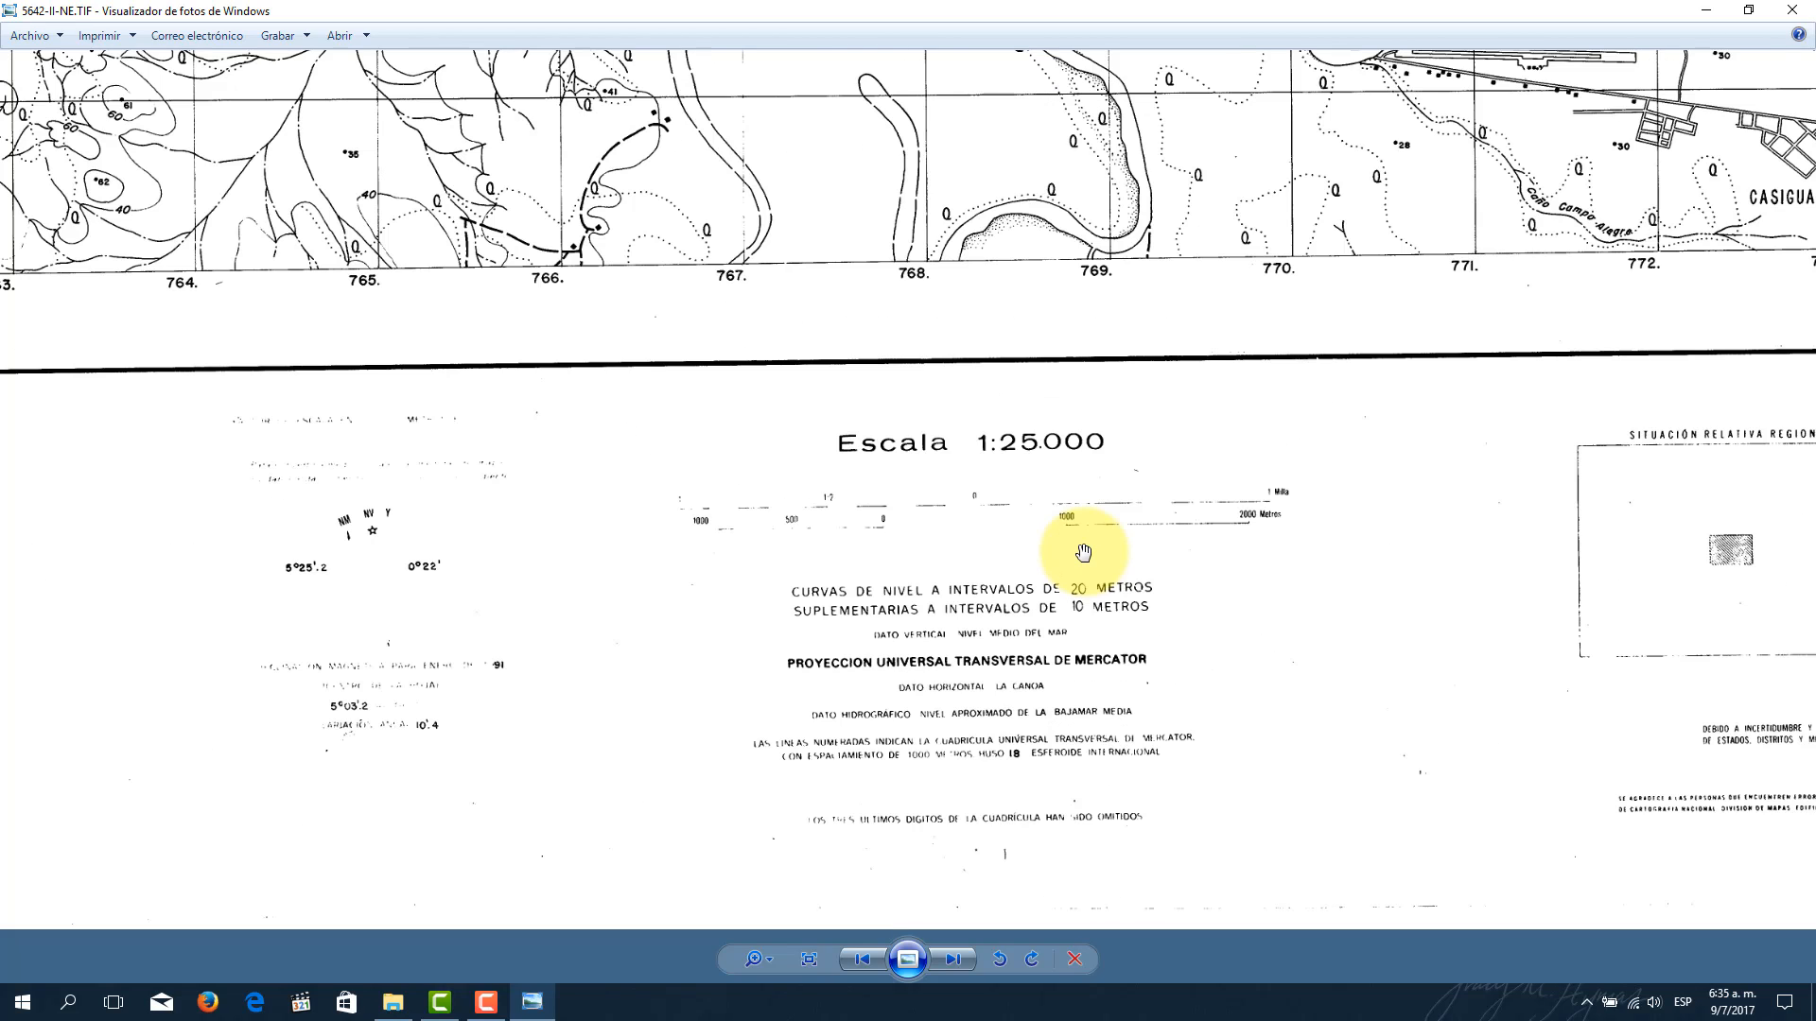
{"action": "scroll", "coordinate": [1083, 553], "scroll_direction": "down", "scroll_amount": 4}
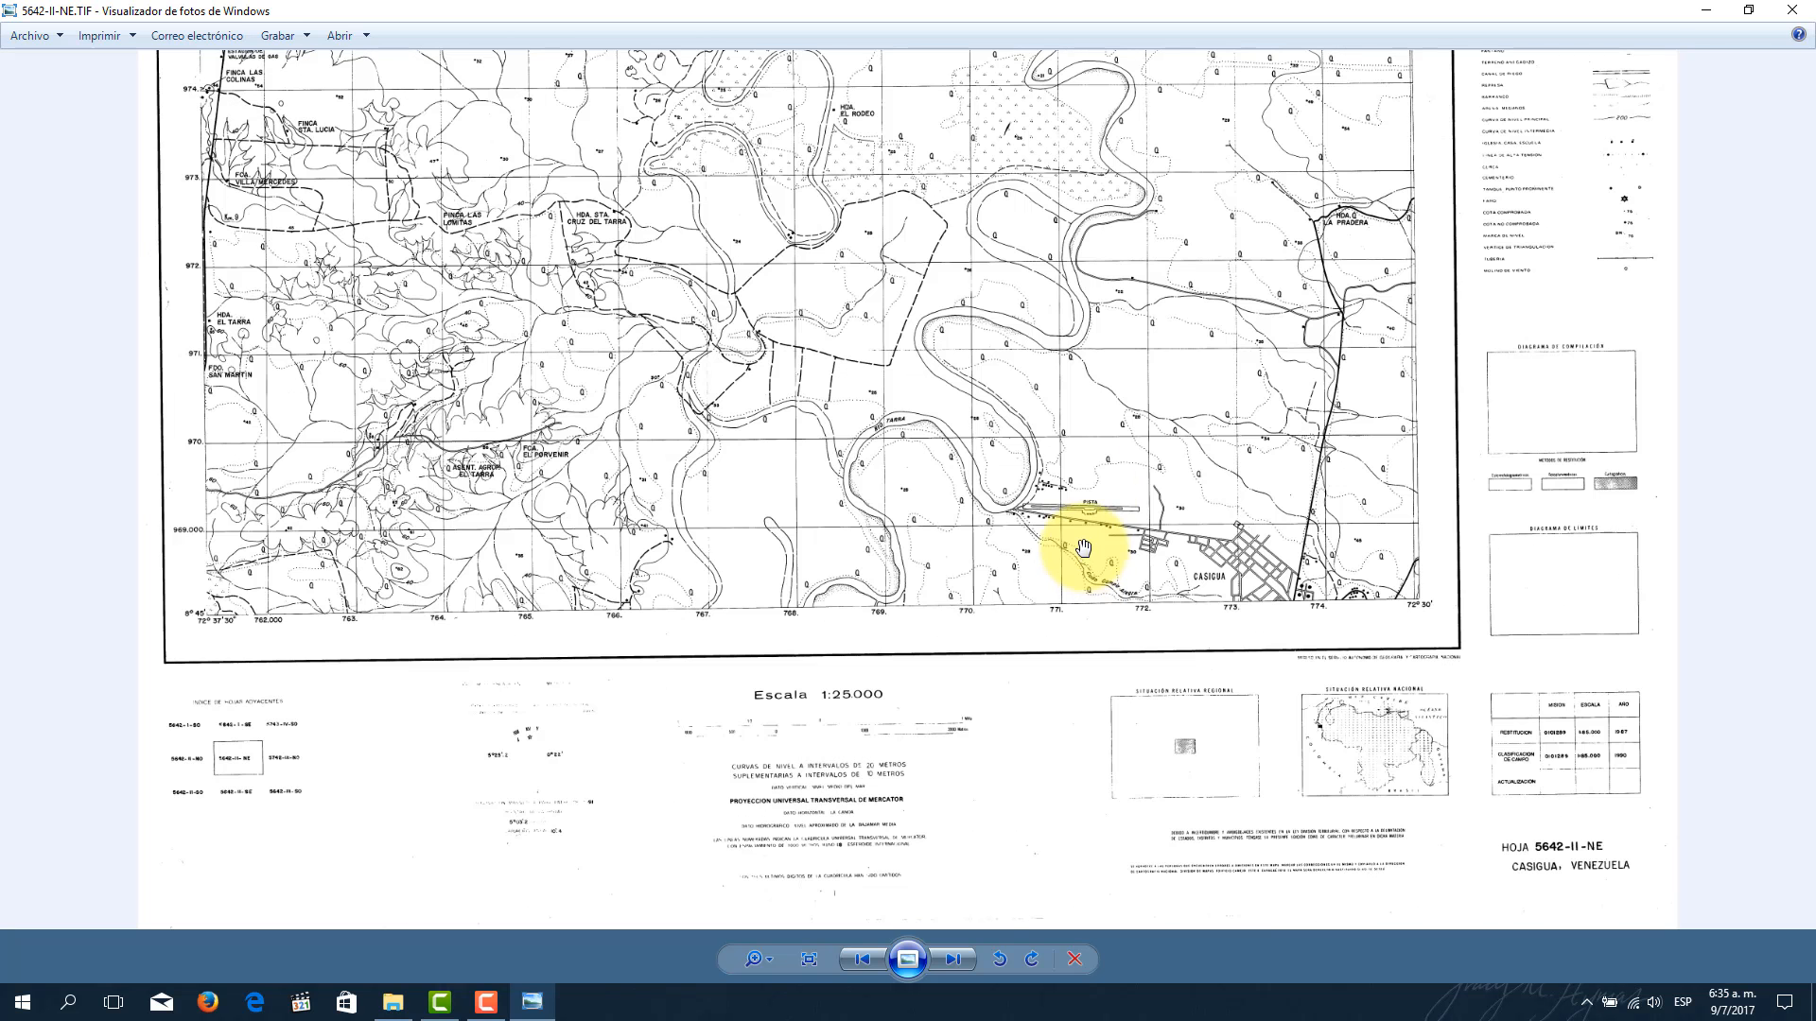
{"action": "left_click_drag", "start_coordinate": [1111, 410], "coordinate": [1113, 568]}
{"action": "left_click_drag", "start_coordinate": [1105, 378], "coordinate": [1105, 486]}
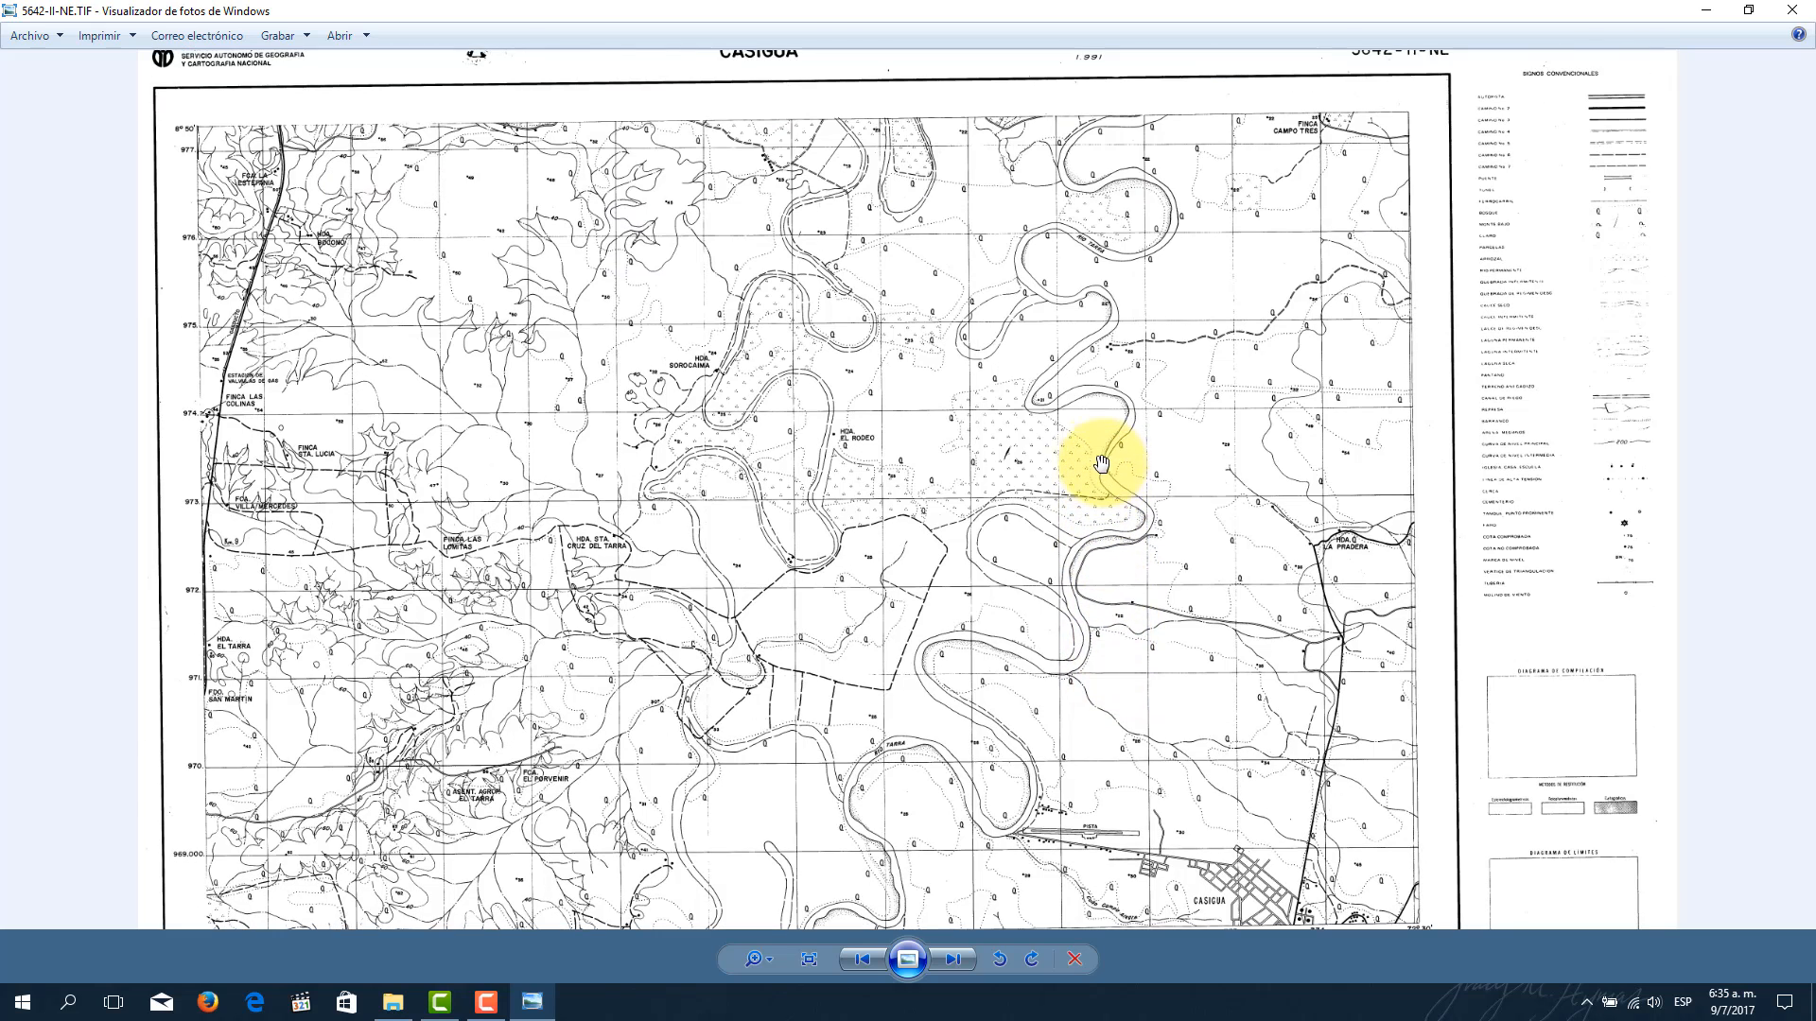
{"action": "scroll", "coordinate": [1090, 443], "scroll_direction": "down", "scroll_amount": 1}
{"action": "left_click_drag", "start_coordinate": [1003, 569], "coordinate": [983, 441]}
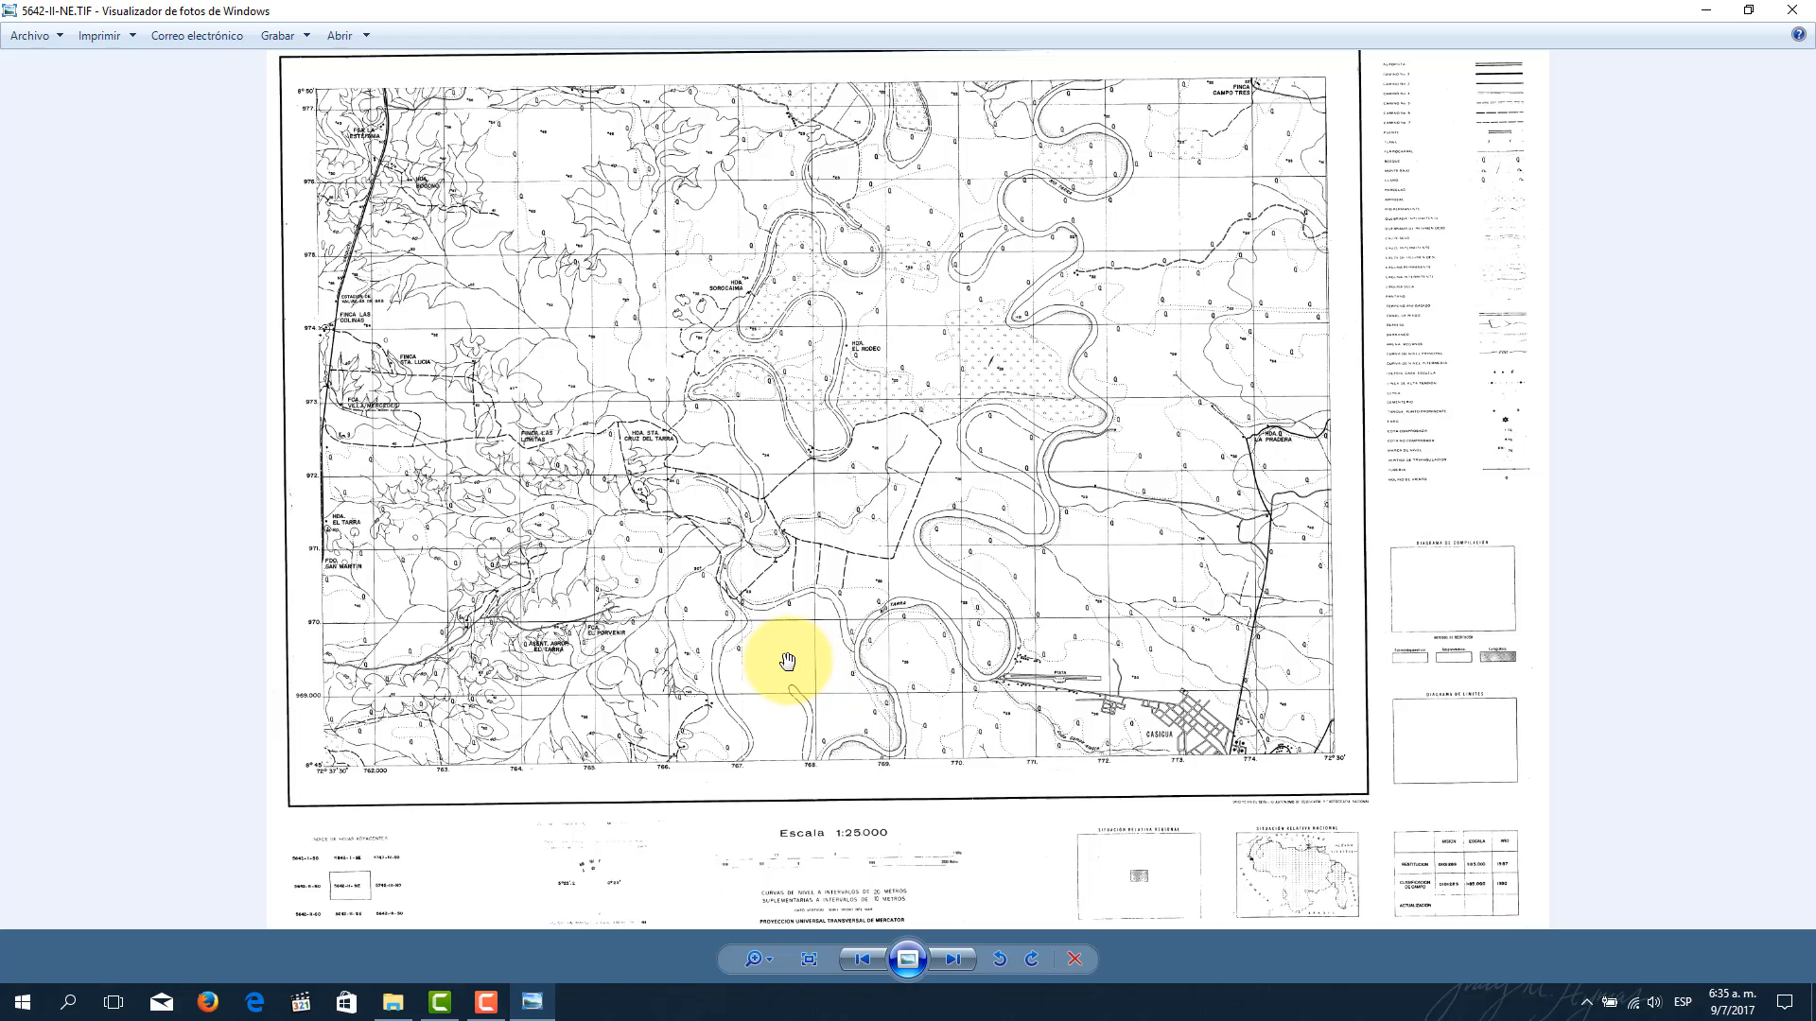
{"action": "left_click_drag", "start_coordinate": [846, 449], "coordinate": [852, 514]}
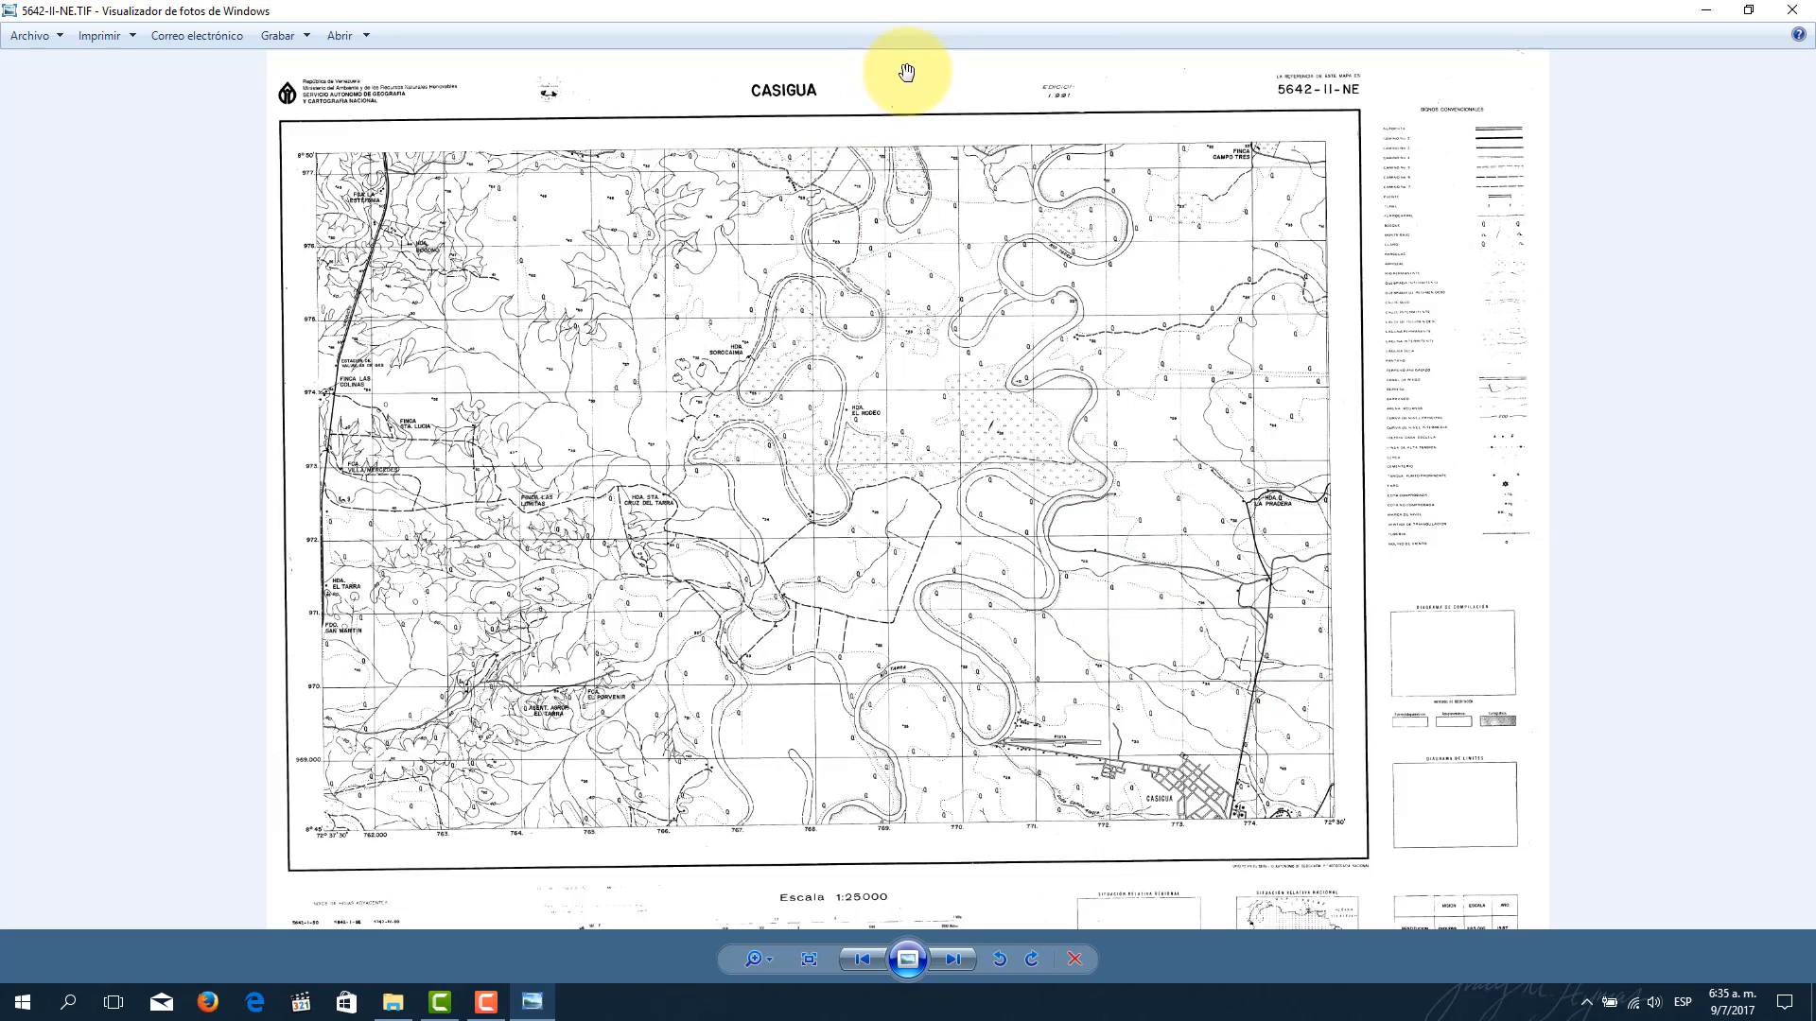
Step: Examine the grid and its coordinate labels along the western and southern edges of the Casigua map
{"action": "scroll", "coordinate": [580, 556], "scroll_direction": "up", "scroll_amount": 2}
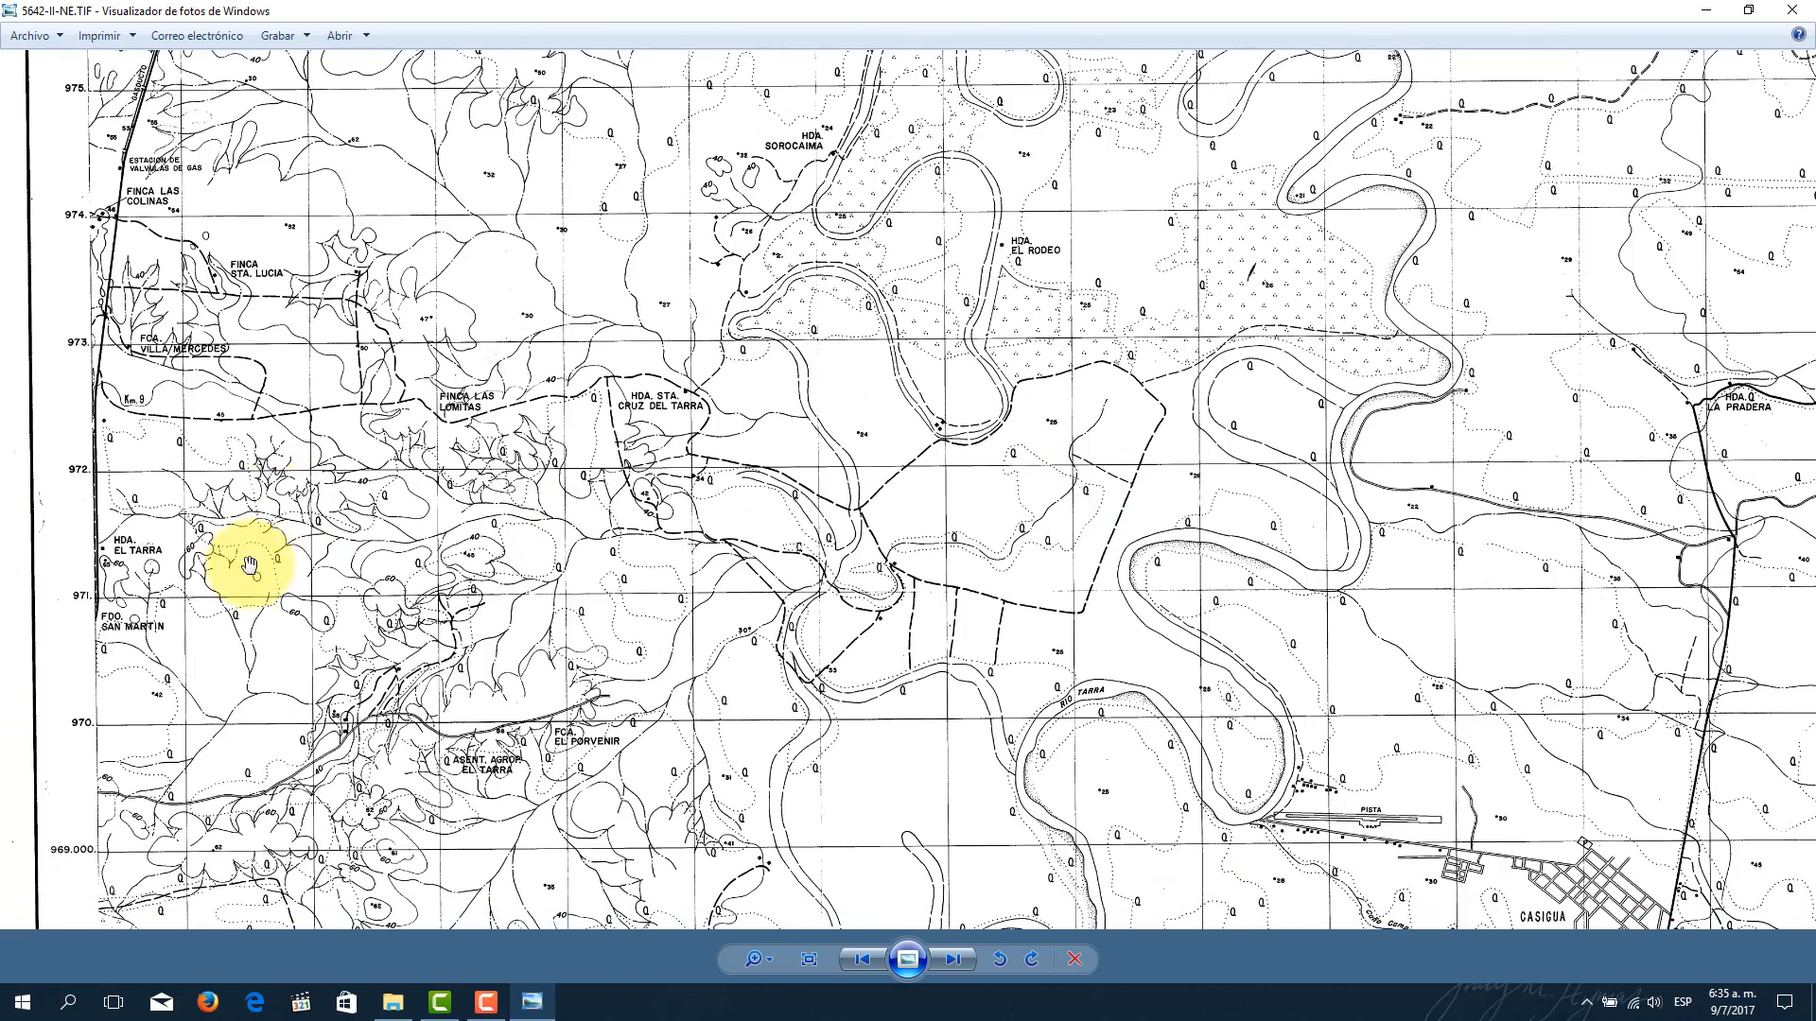
{"action": "left_click_drag", "start_coordinate": [791, 656], "coordinate": [774, 273]}
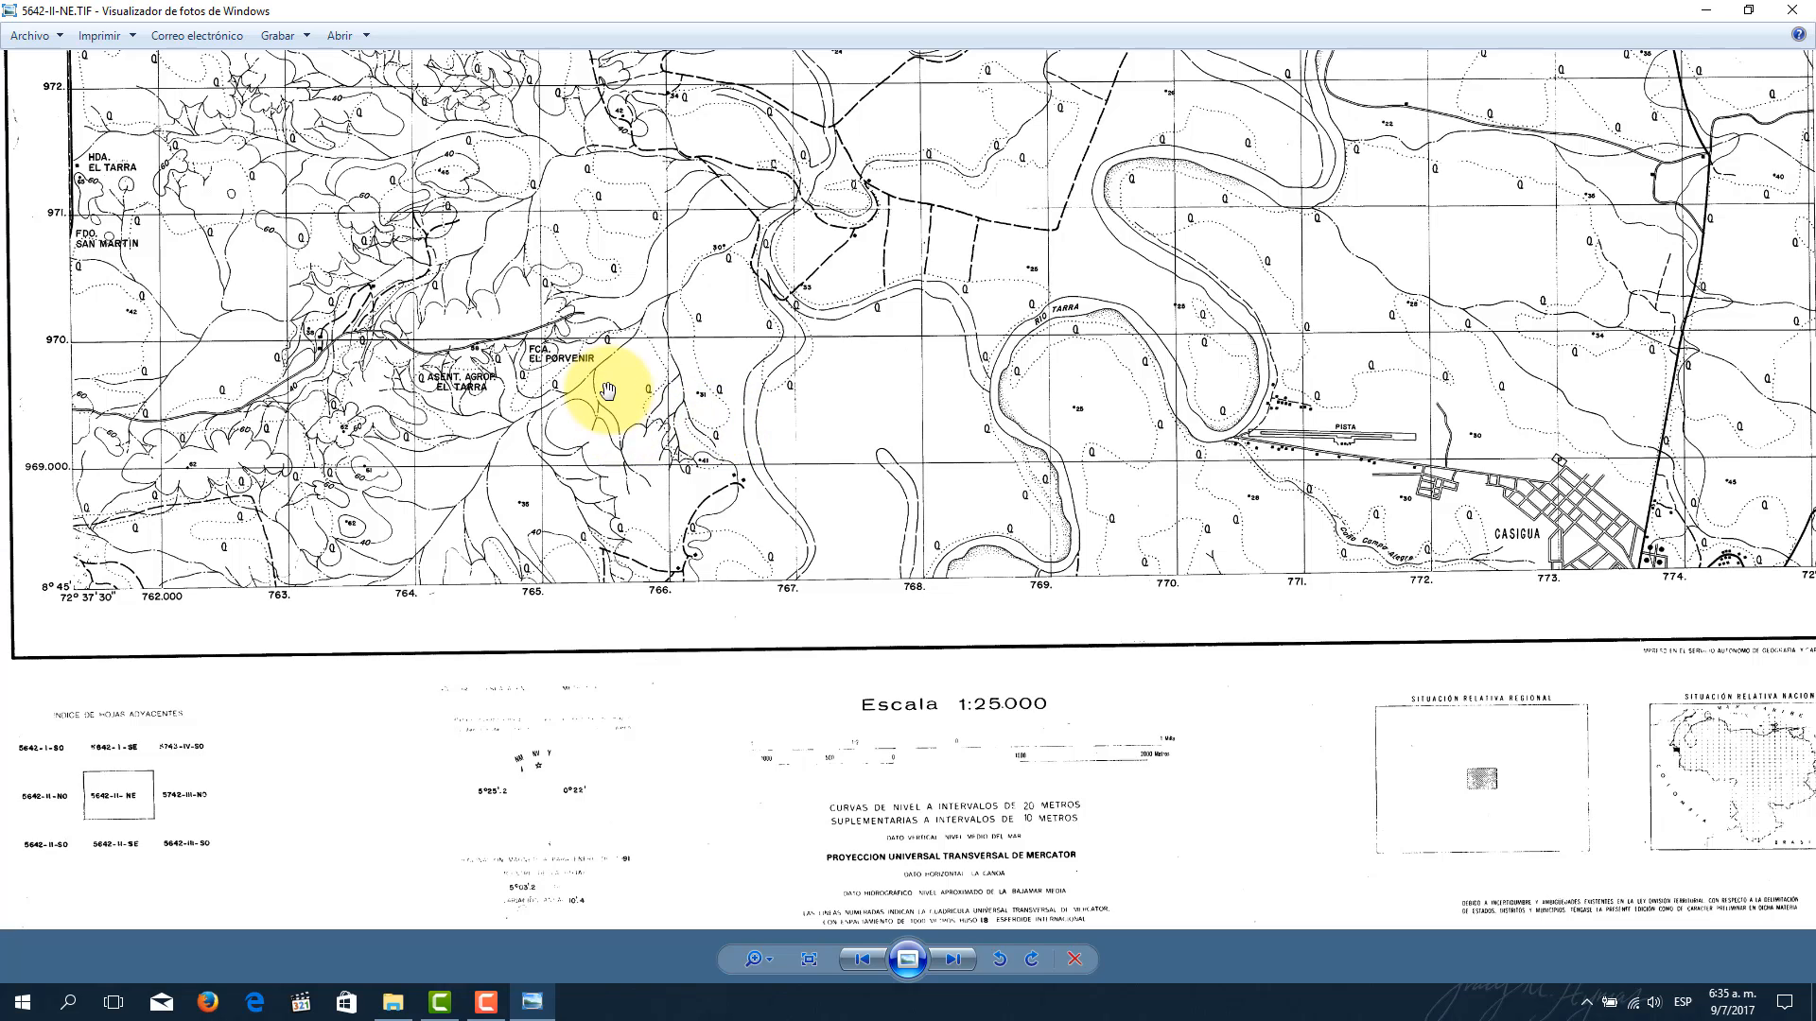
{"action": "left_click_drag", "start_coordinate": [615, 284], "coordinate": [612, 393]}
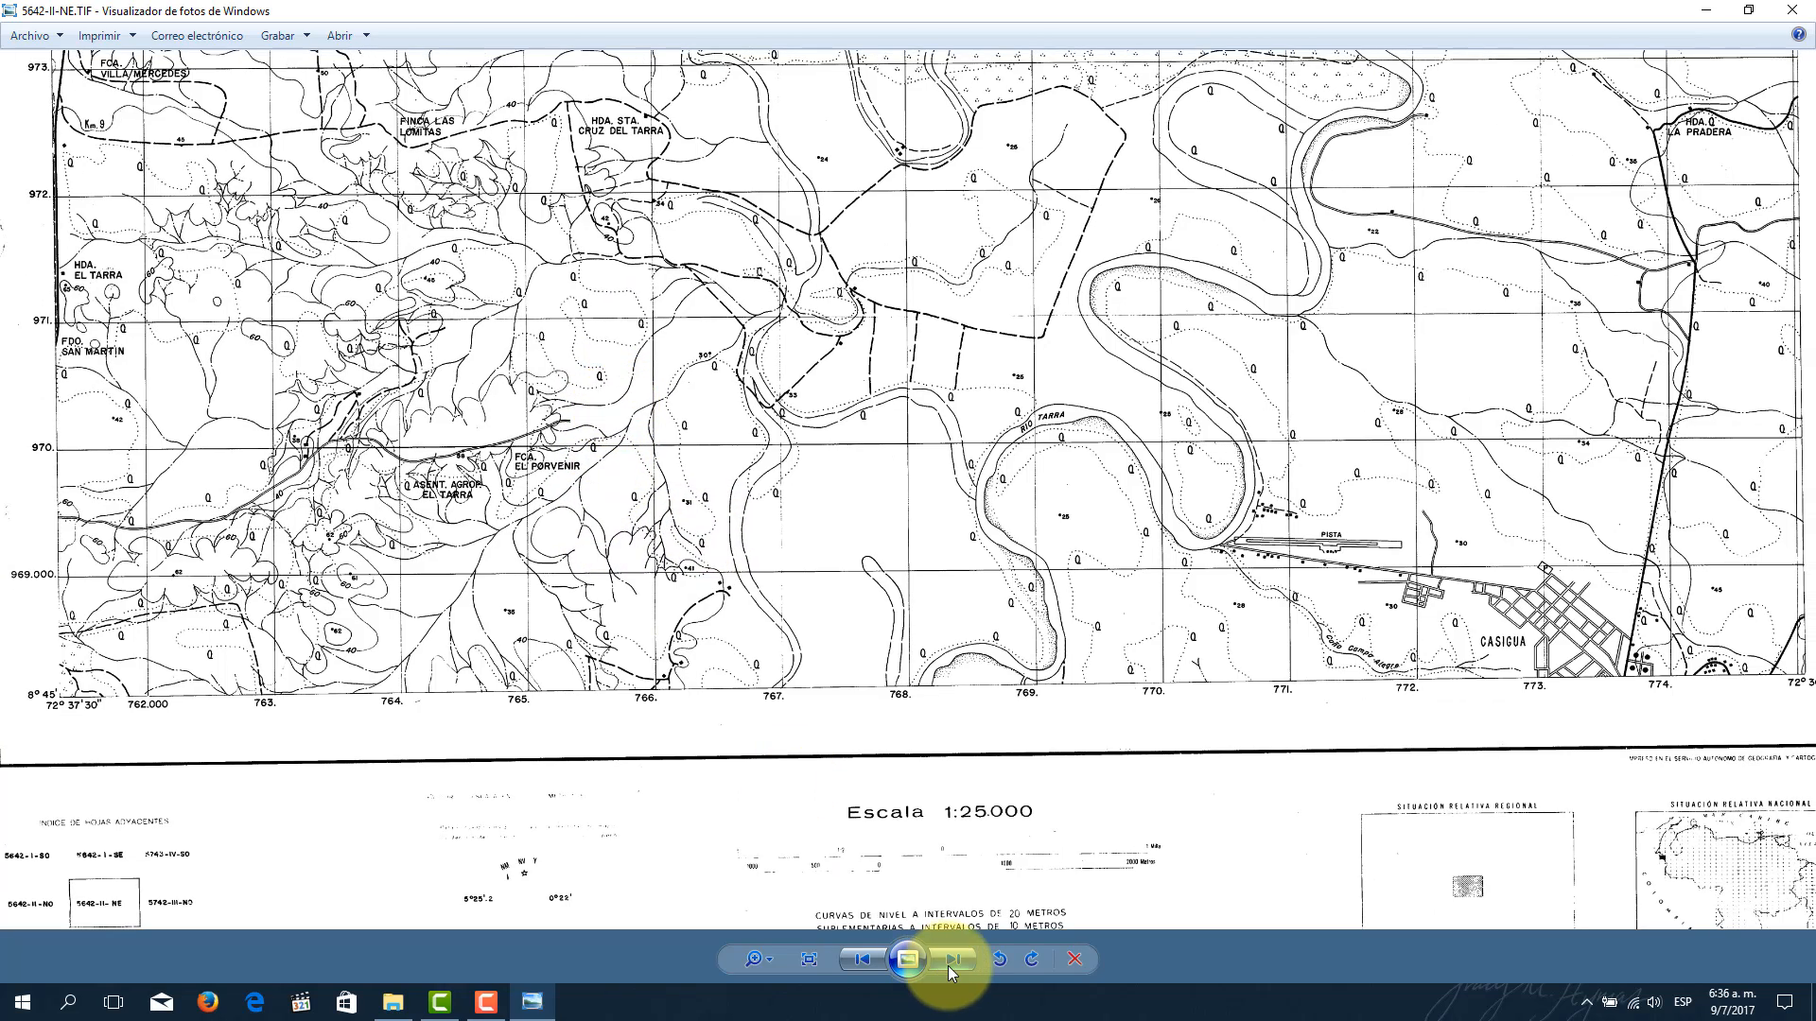
Step: Preview the next map image, return to 5642-II-NE.TIF, and examine the geographic coordinates at its southwest corner
{"action": "left_click", "coordinate": [950, 961]}
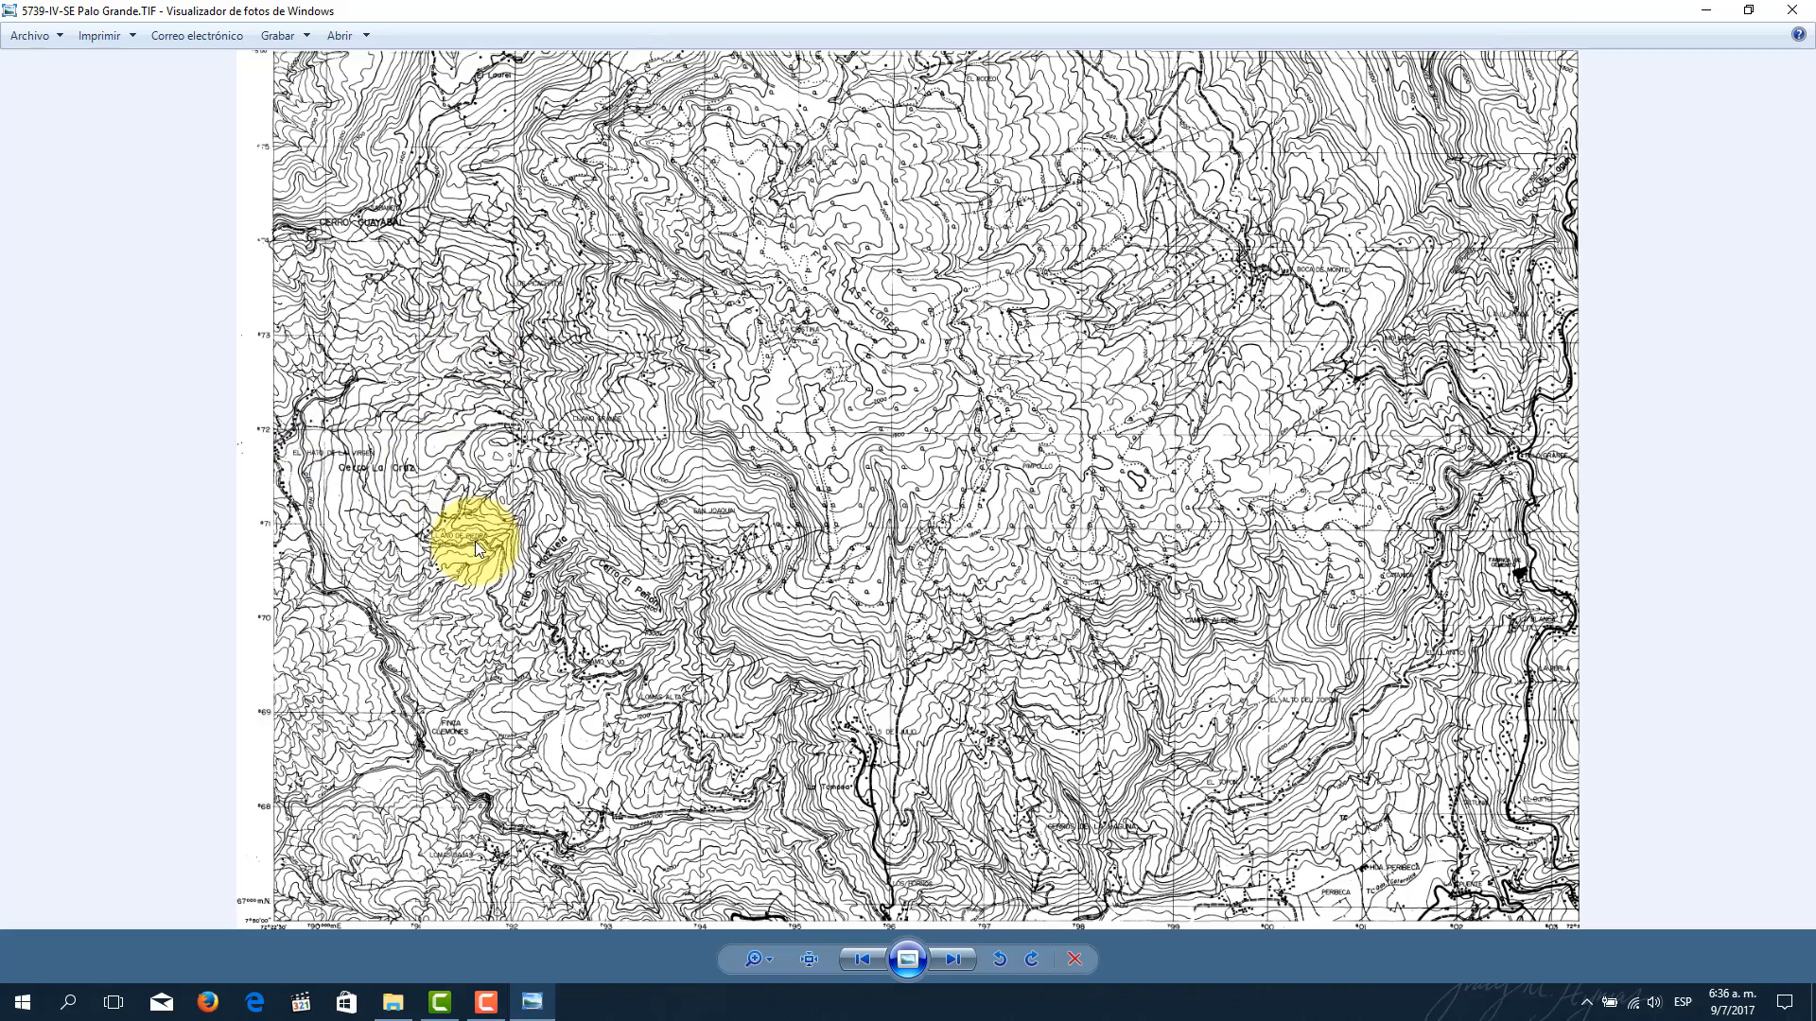
{"action": "left_click", "coordinate": [864, 960]}
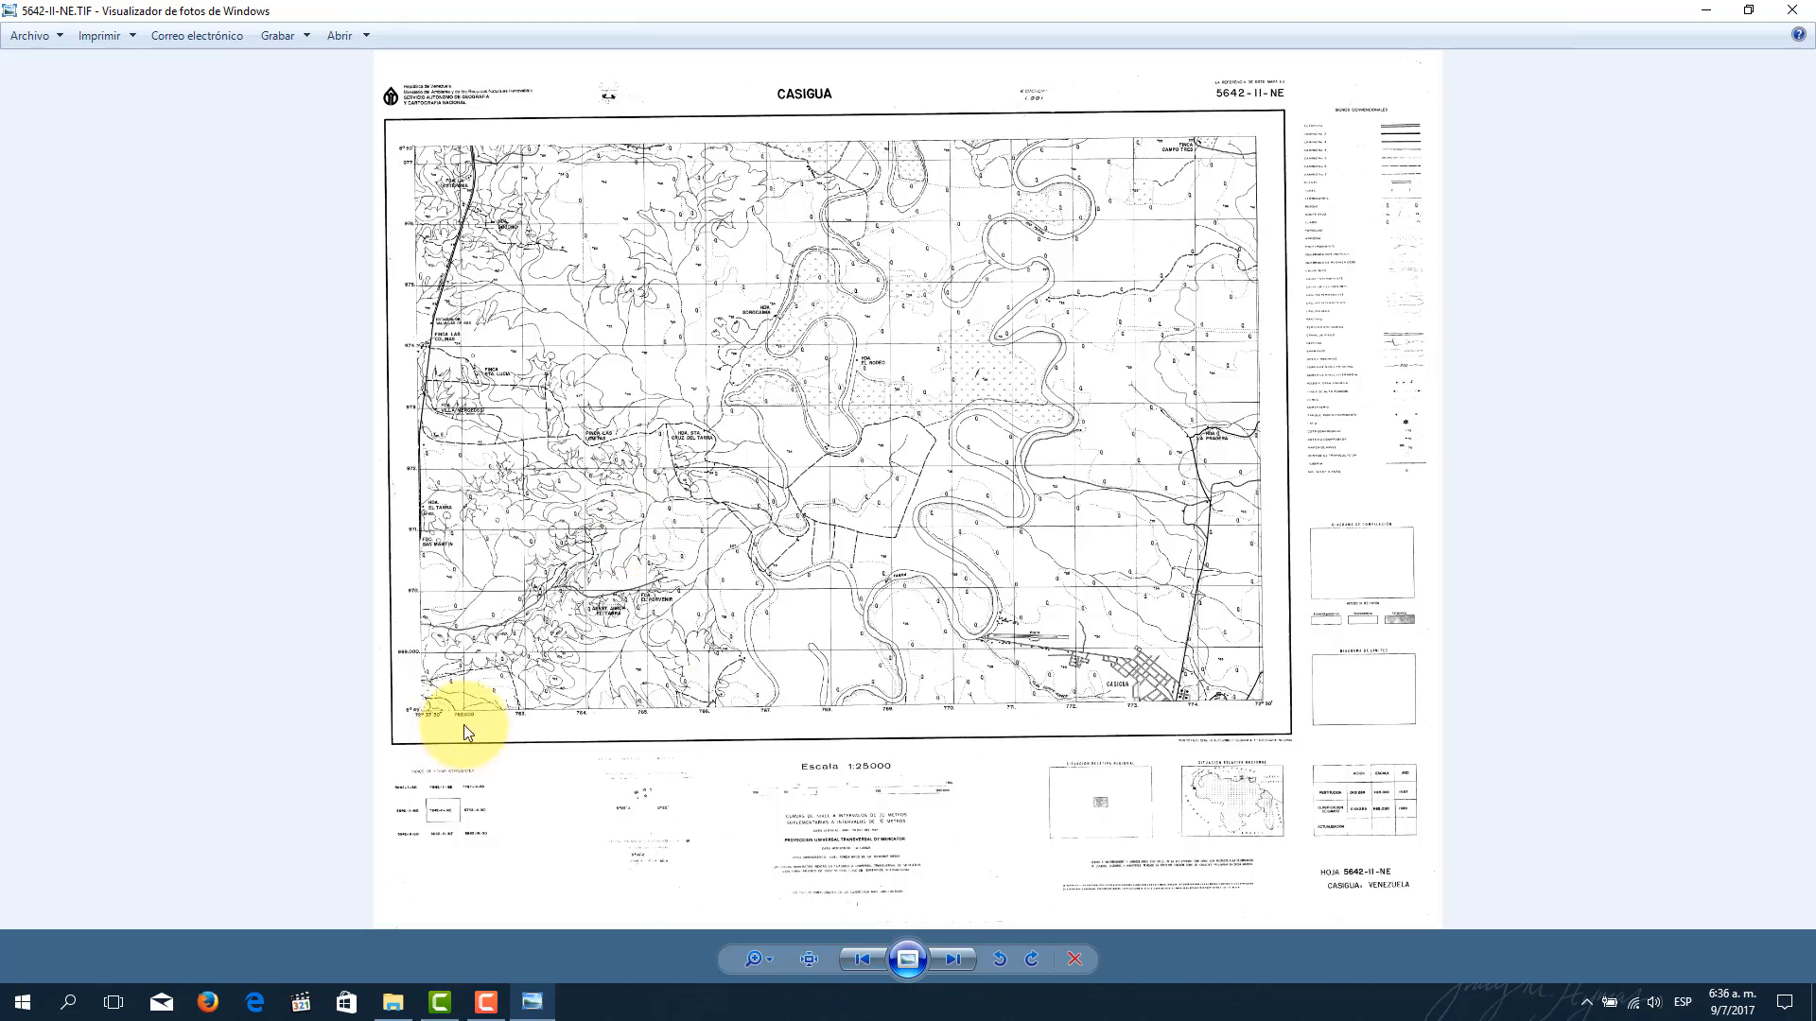
{"action": "scroll", "coordinate": [464, 725], "scroll_direction": "up", "scroll_amount": 3}
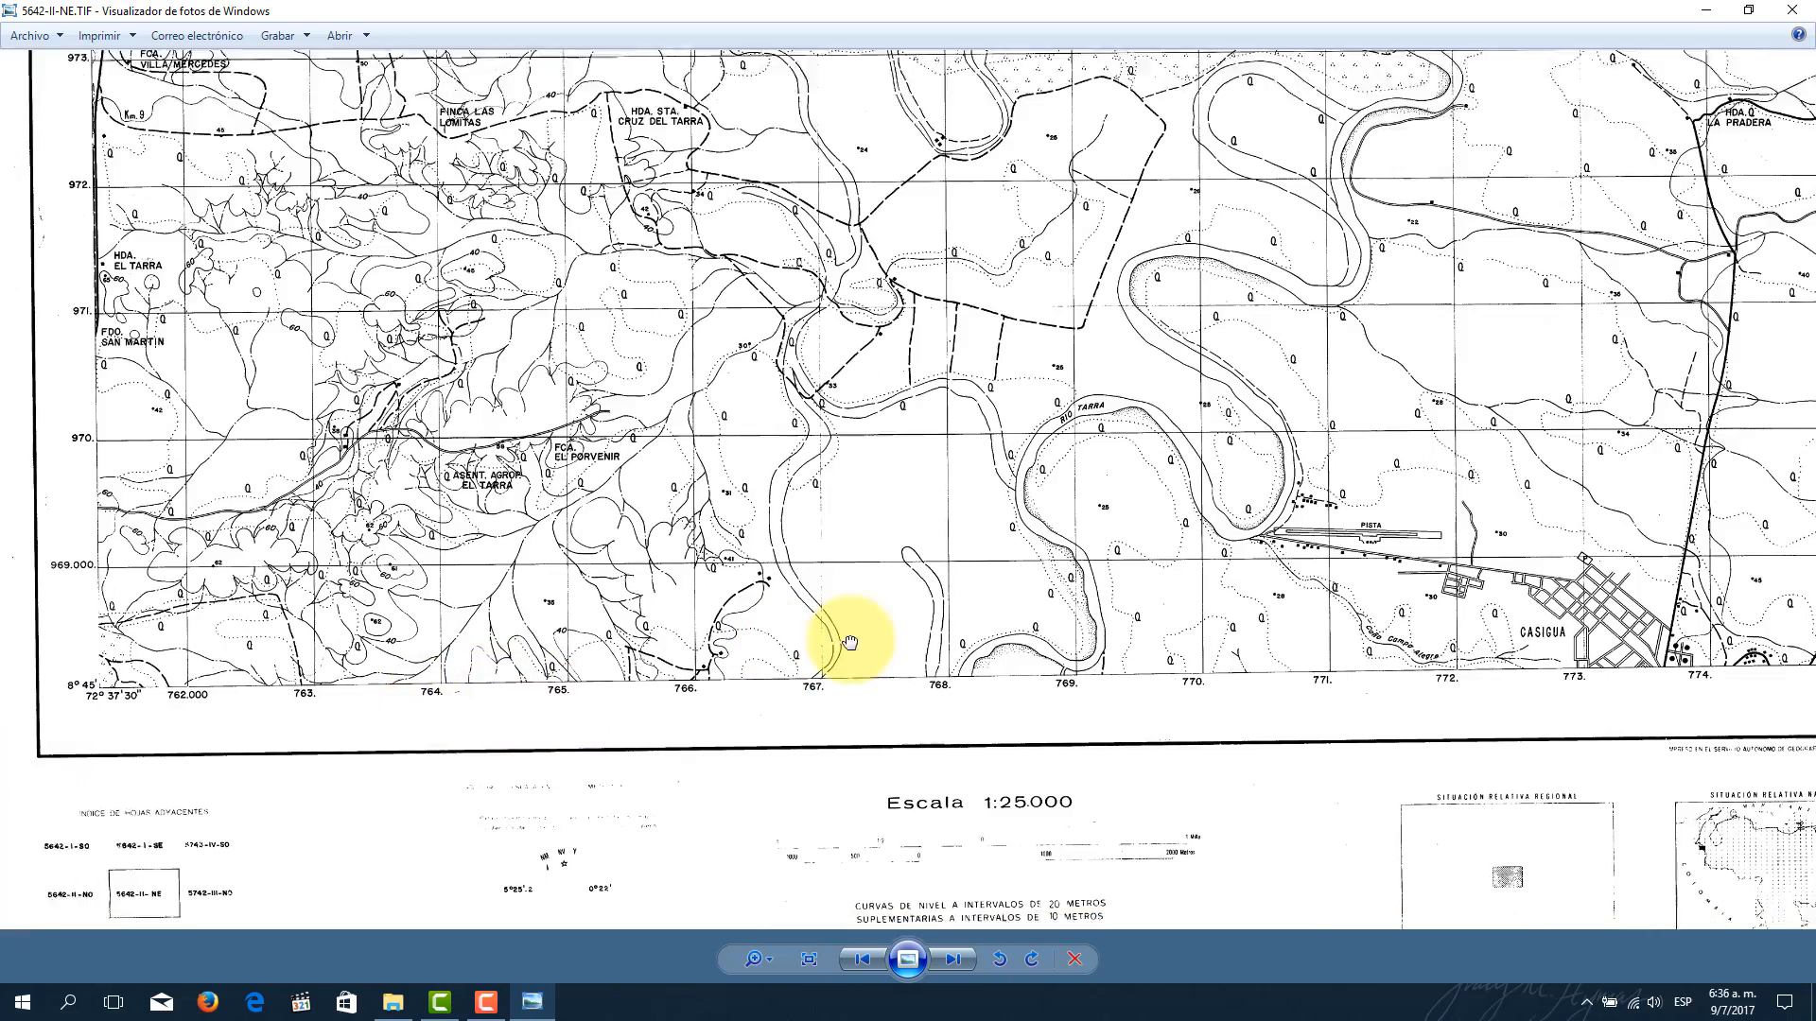
{"action": "left_click_drag", "start_coordinate": [170, 263], "coordinate": [190, 568]}
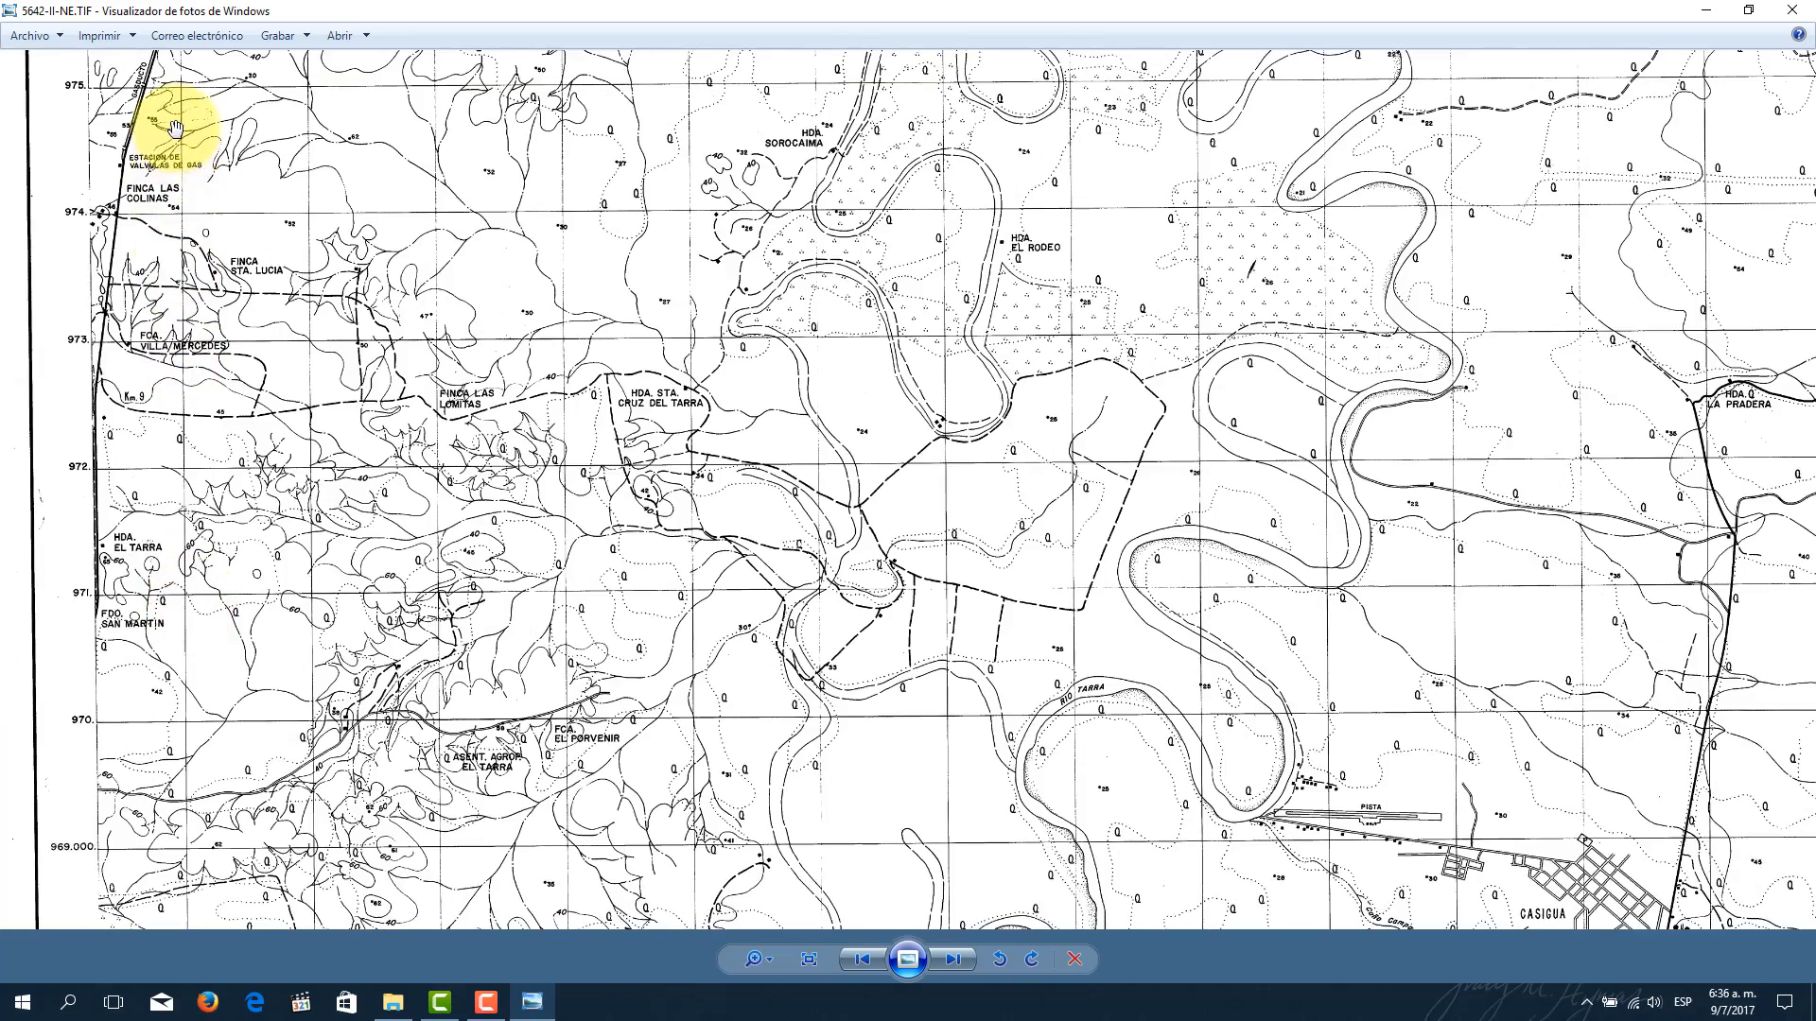
{"action": "left_click_drag", "start_coordinate": [176, 130], "coordinate": [268, 93]}
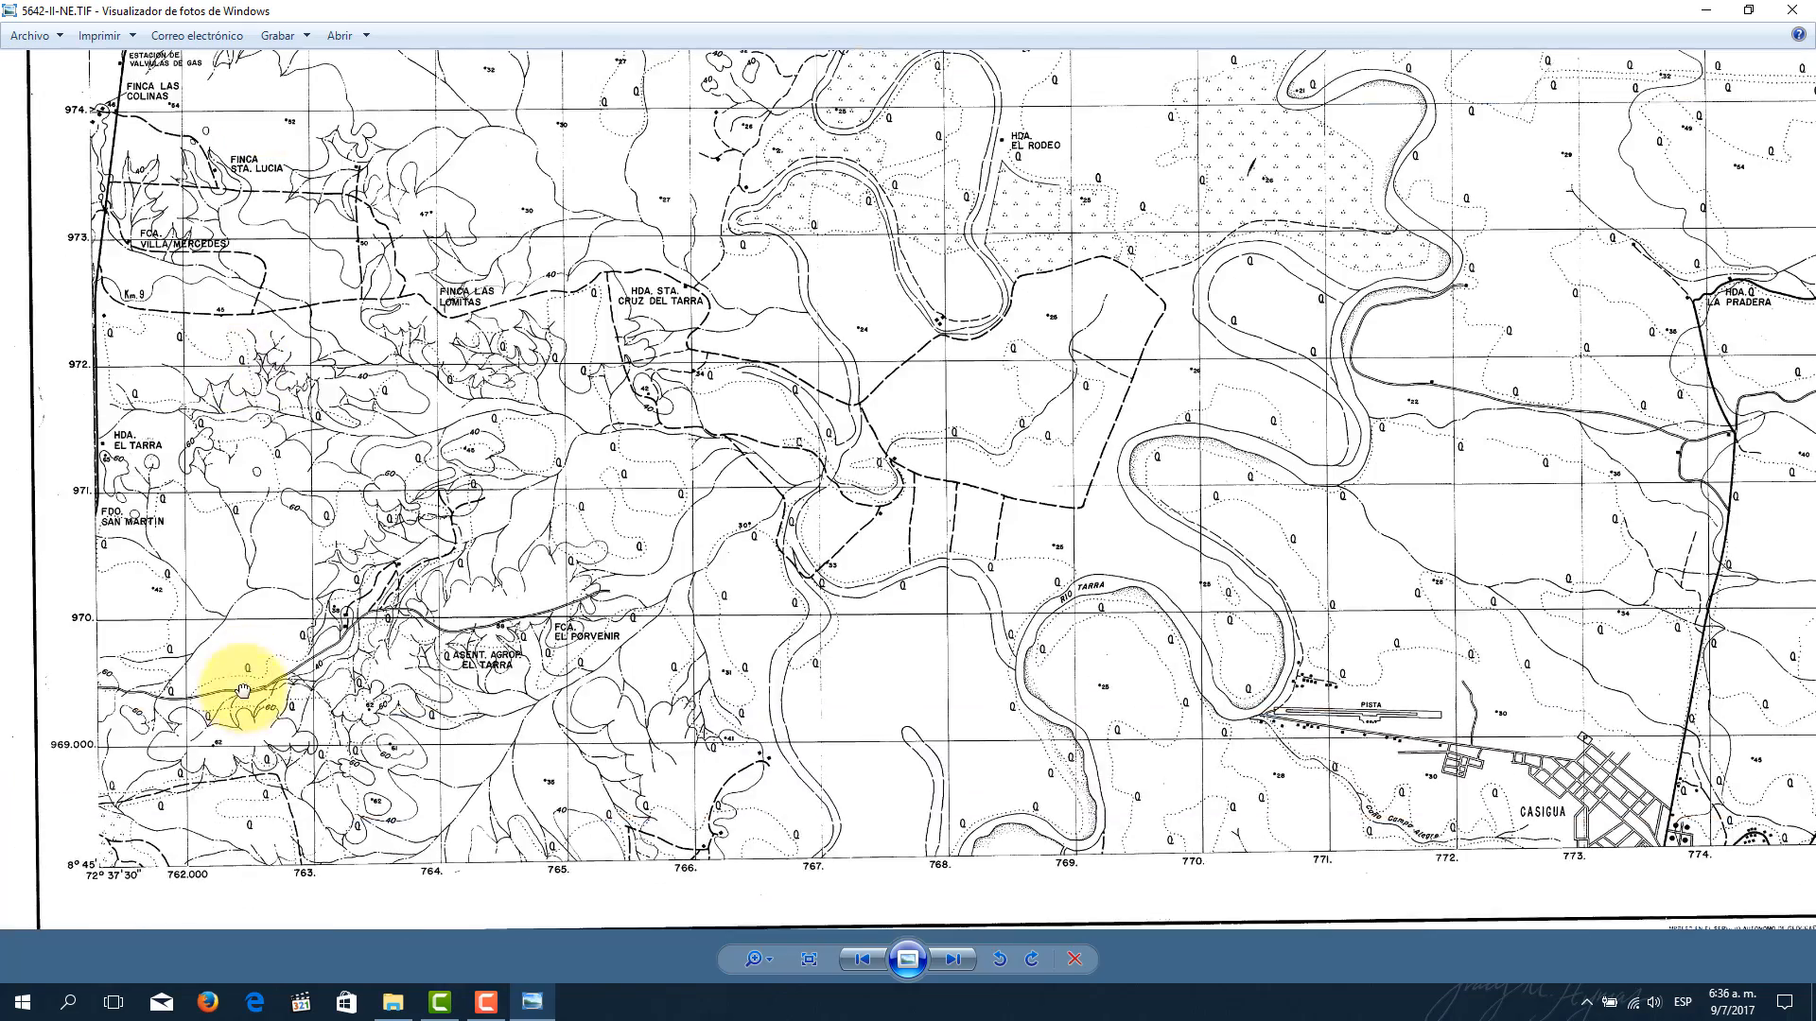
{"action": "left_click_drag", "start_coordinate": [243, 692], "coordinate": [242, 370]}
{"action": "scroll", "coordinate": [57, 612], "scroll_direction": "up", "scroll_amount": 1}
{"action": "scroll", "coordinate": [56, 551], "scroll_direction": "up", "scroll_amount": 3}
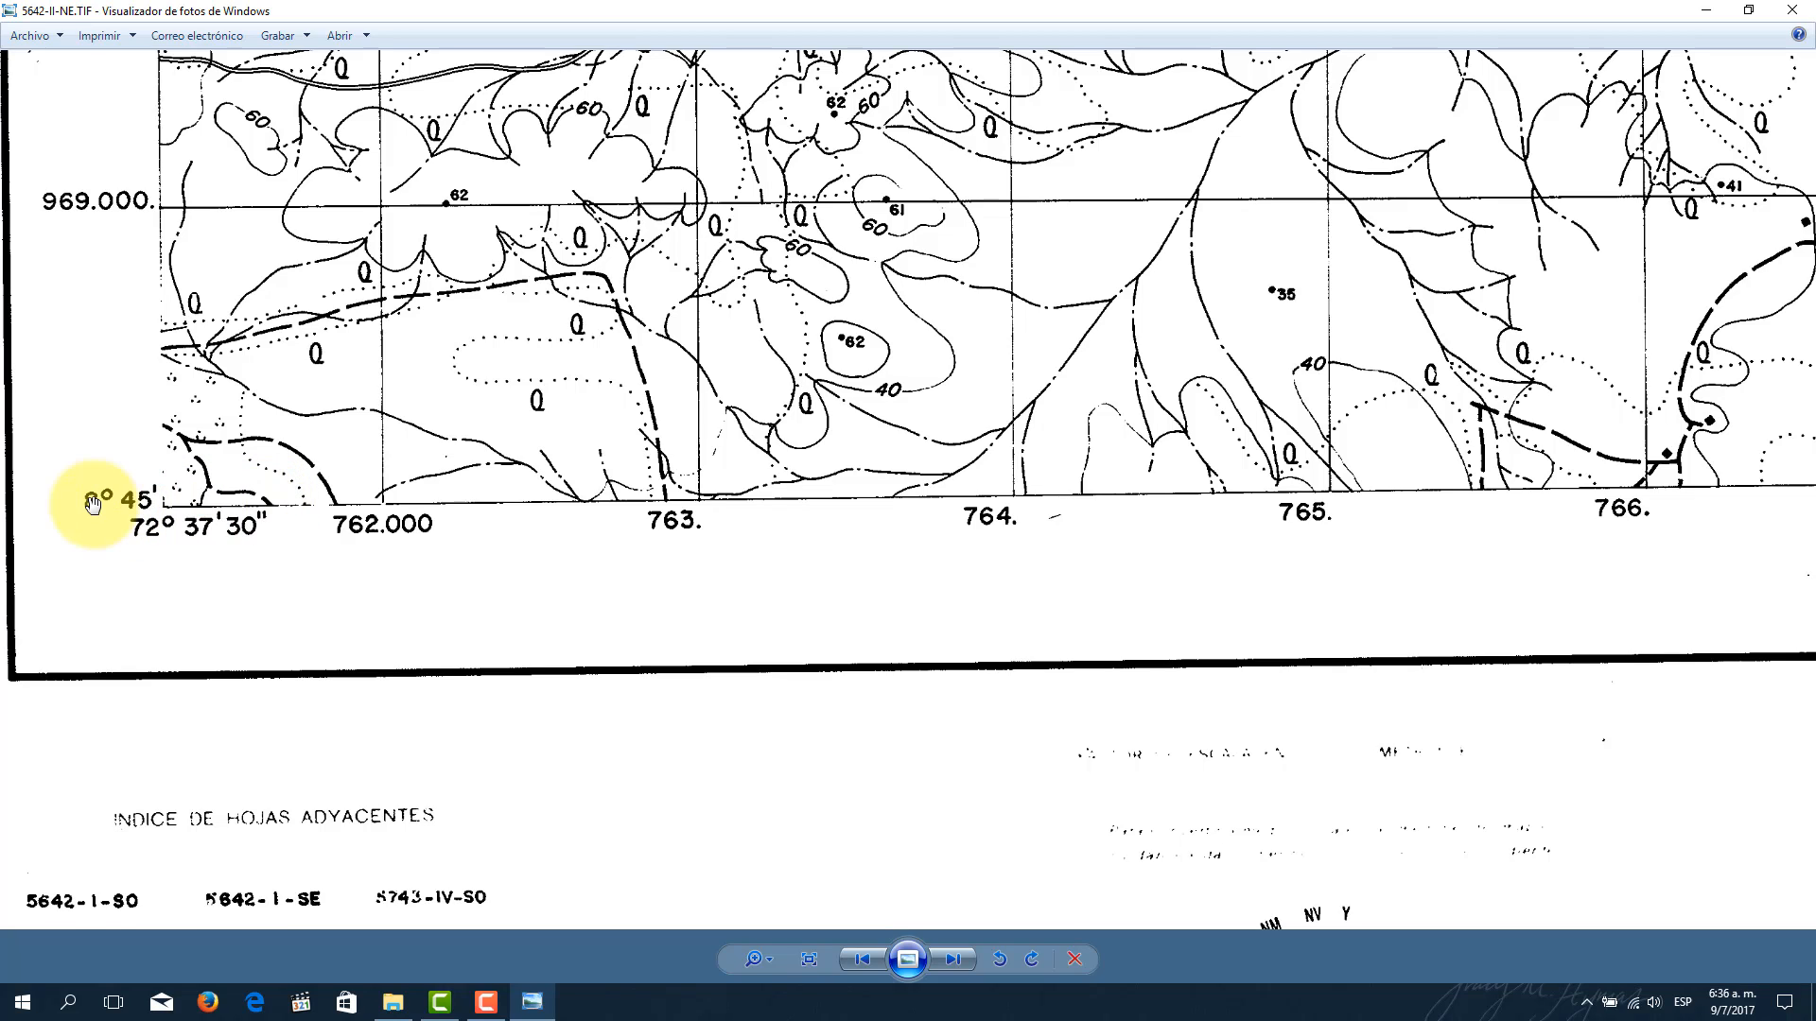
Step: Examine the latitude label at the northwest corner of the Casigua map
{"action": "scroll", "coordinate": [92, 503], "scroll_direction": "down", "scroll_amount": 5}
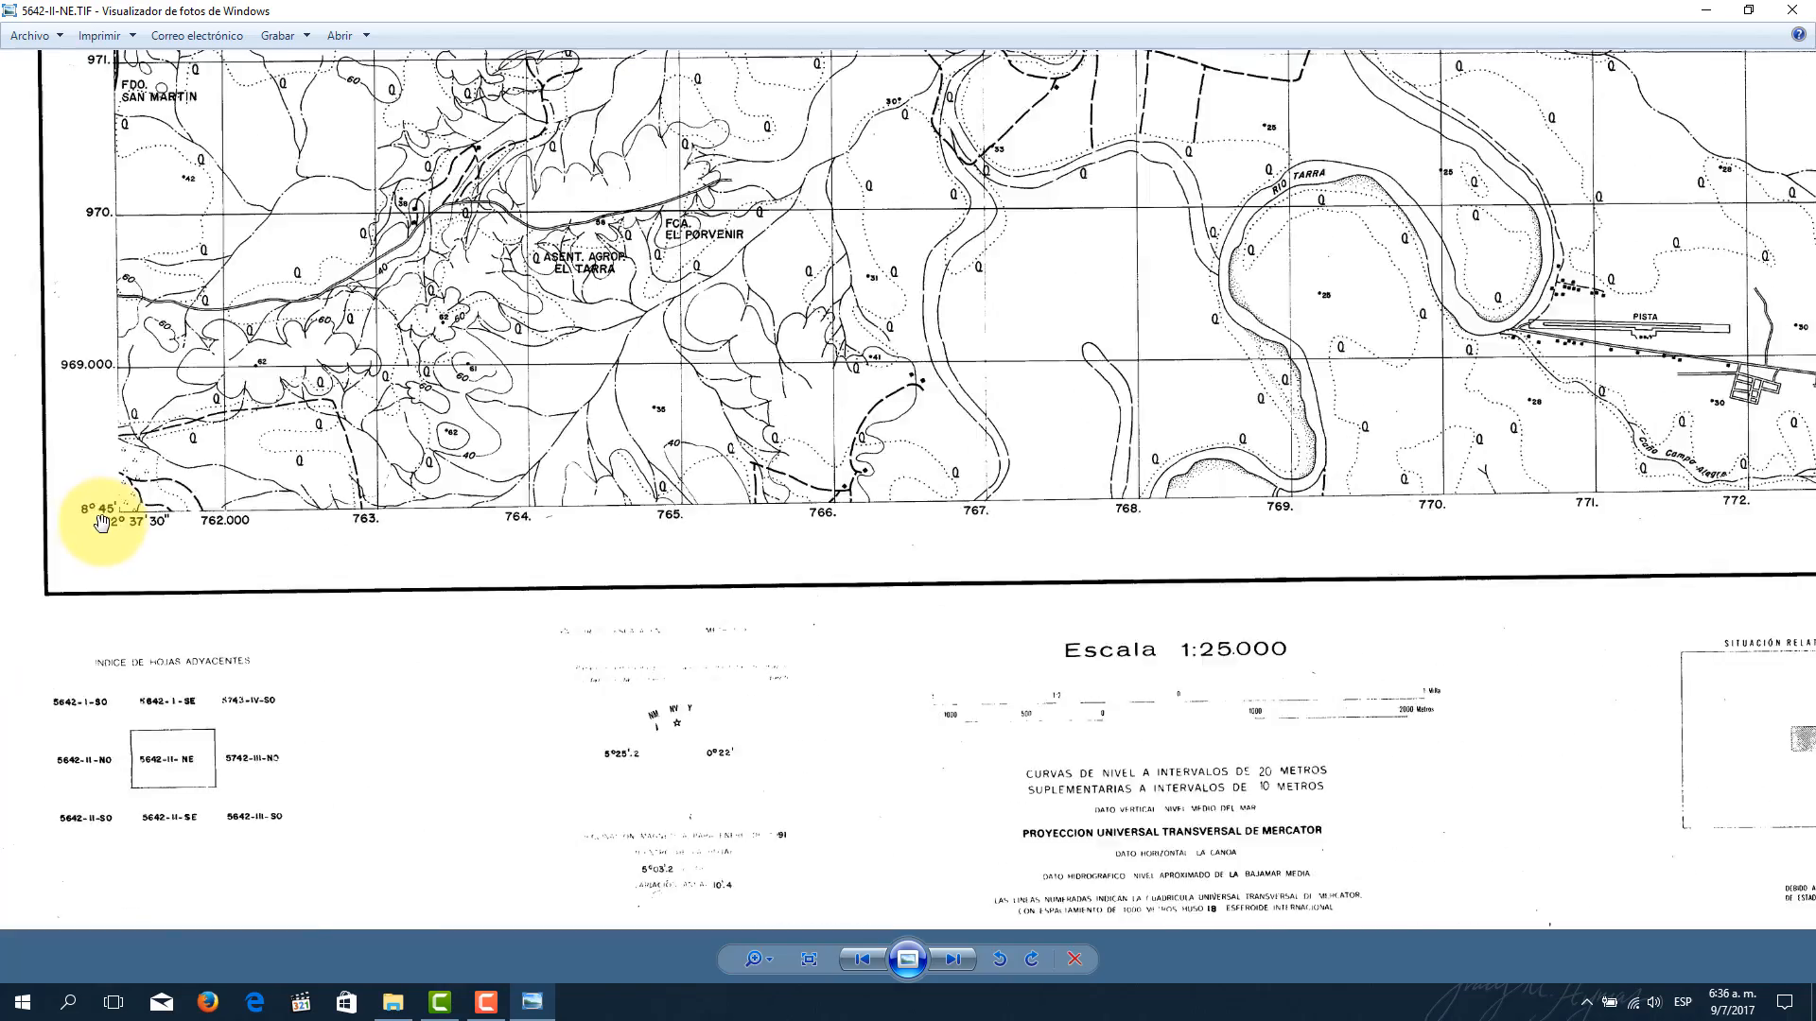
{"action": "scroll", "coordinate": [180, 291], "scroll_direction": "down", "scroll_amount": 3}
{"action": "left_click_drag", "start_coordinate": [202, 284], "coordinate": [283, 657]}
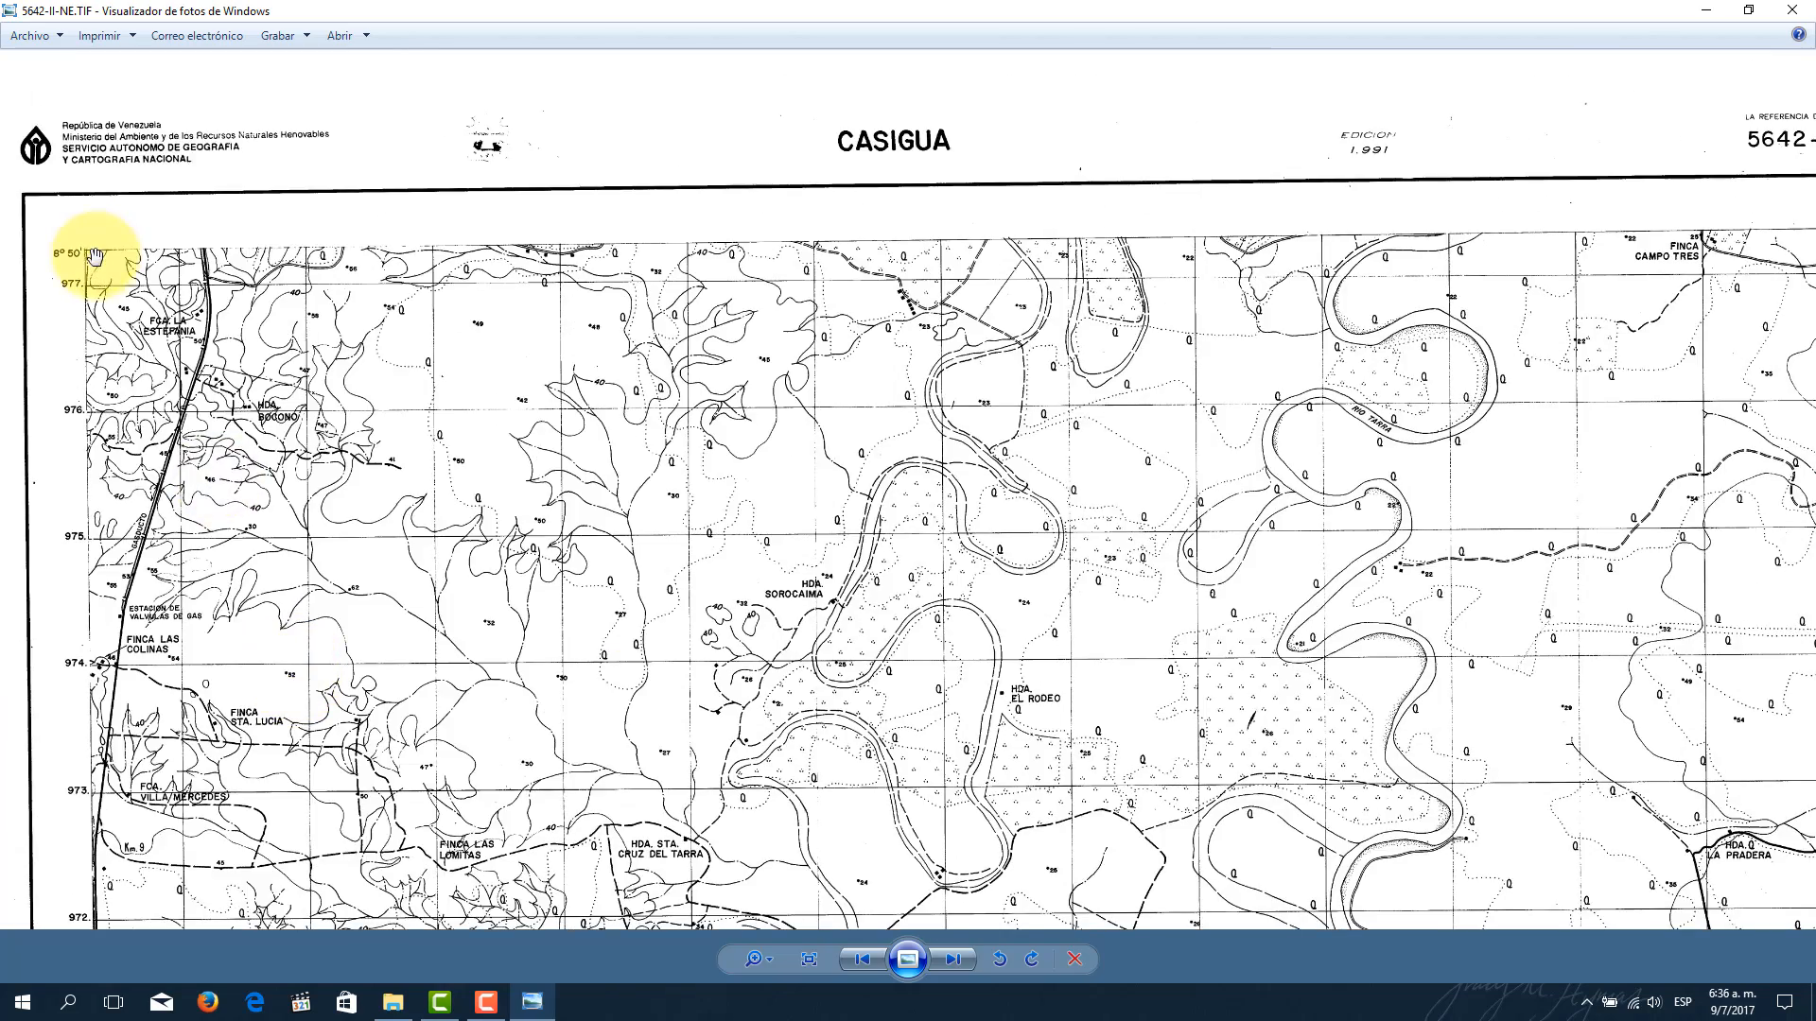
{"action": "scroll", "coordinate": [82, 264], "scroll_direction": "up", "scroll_amount": 3}
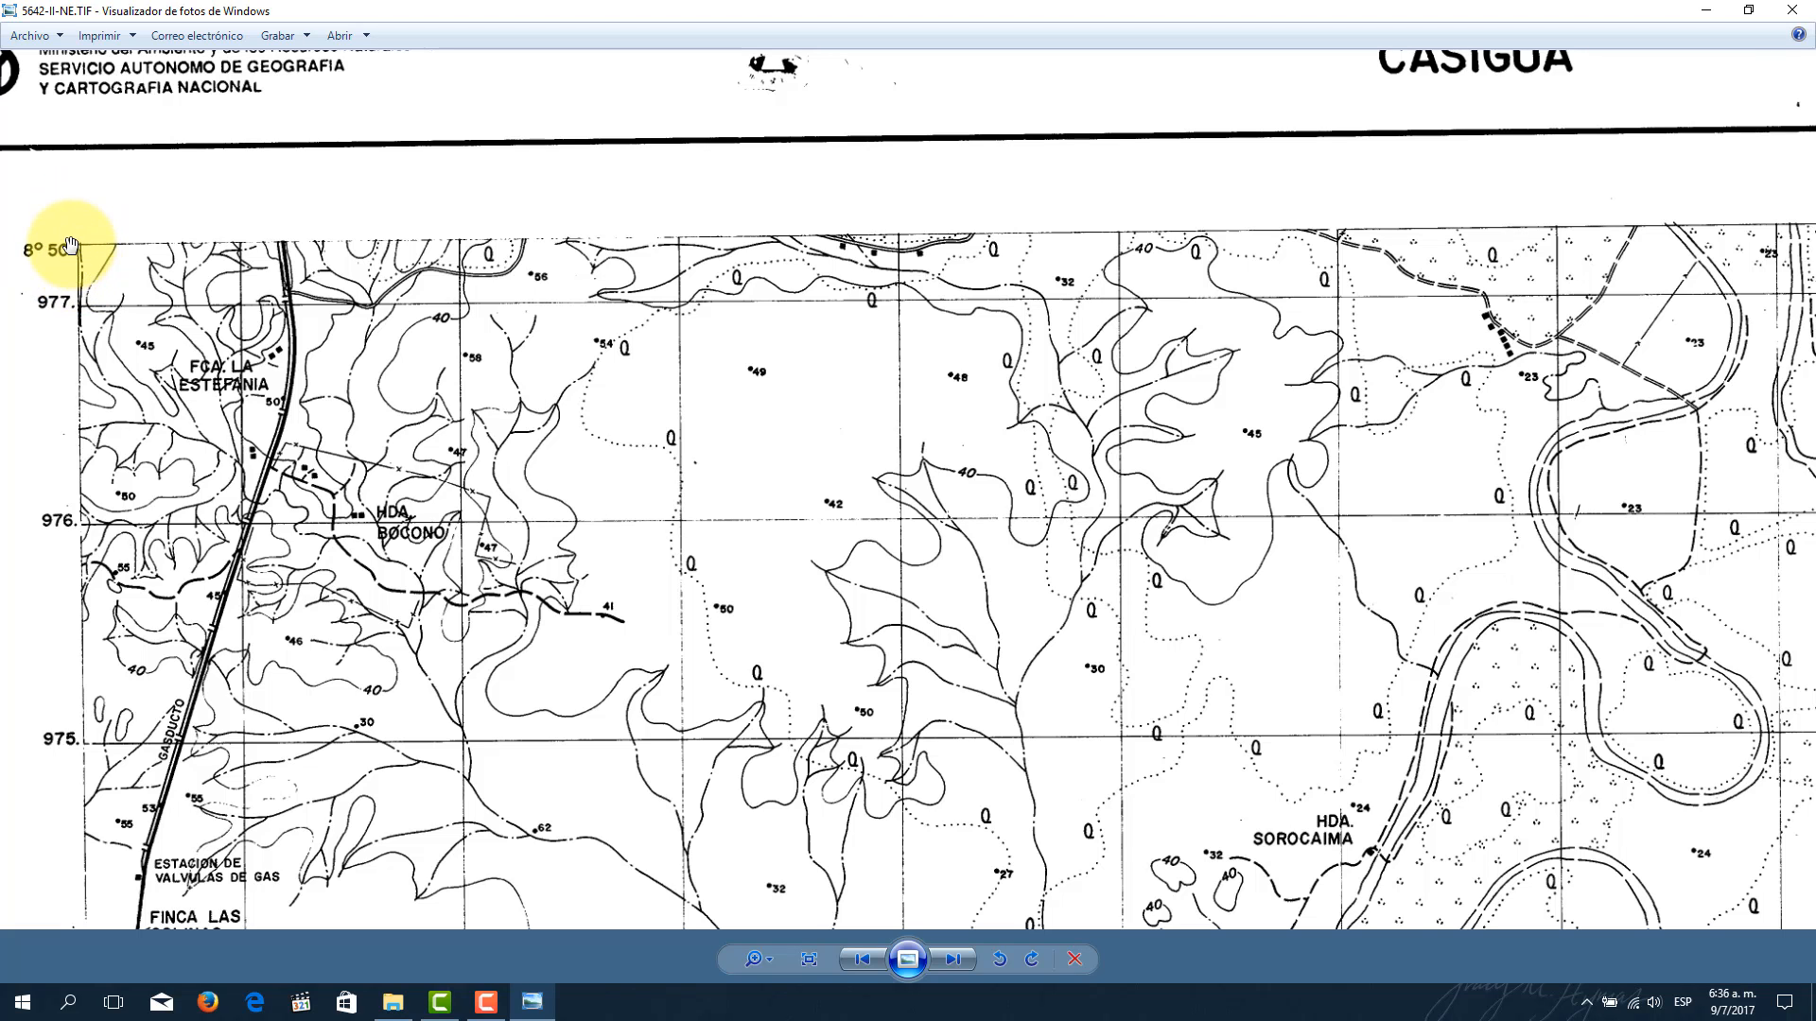
Step: Follow the longitude and easting labels along the southern edge from the southwest to the southeast corner and back
{"action": "scroll", "coordinate": [162, 729], "scroll_direction": "down", "scroll_amount": 10}
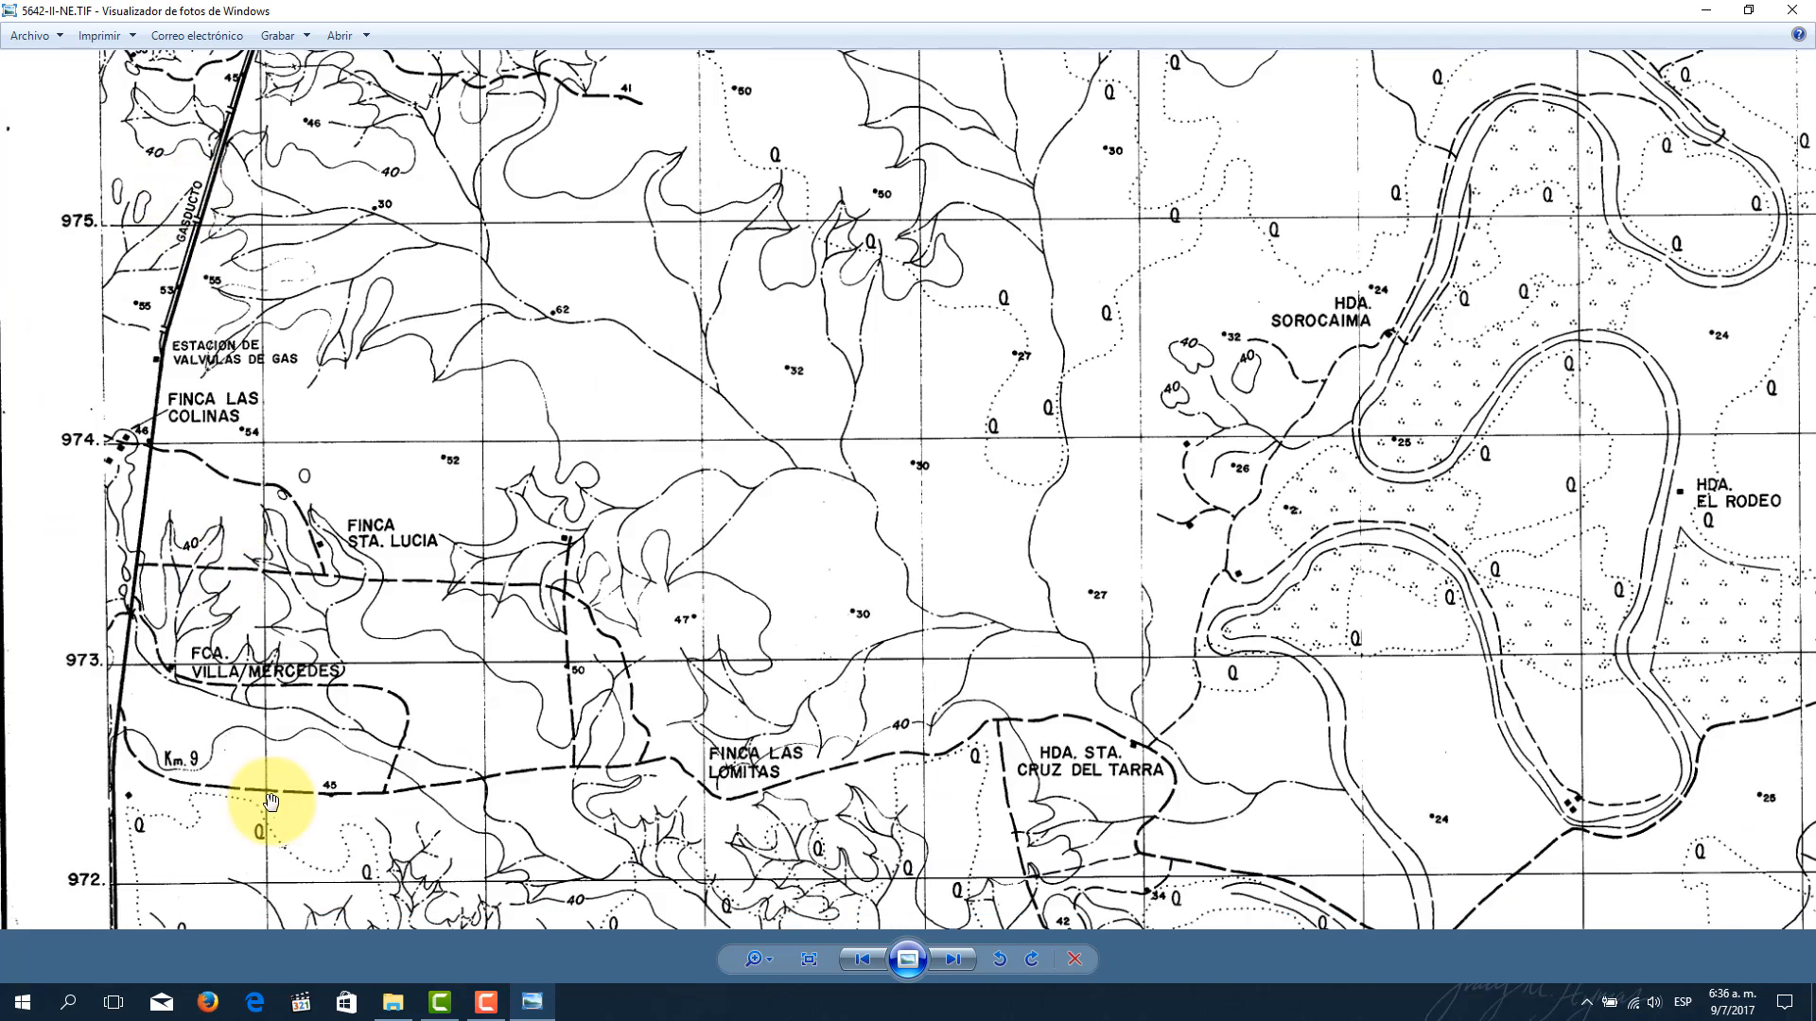
{"action": "scroll", "coordinate": [243, 517], "scroll_direction": "down", "scroll_amount": 5}
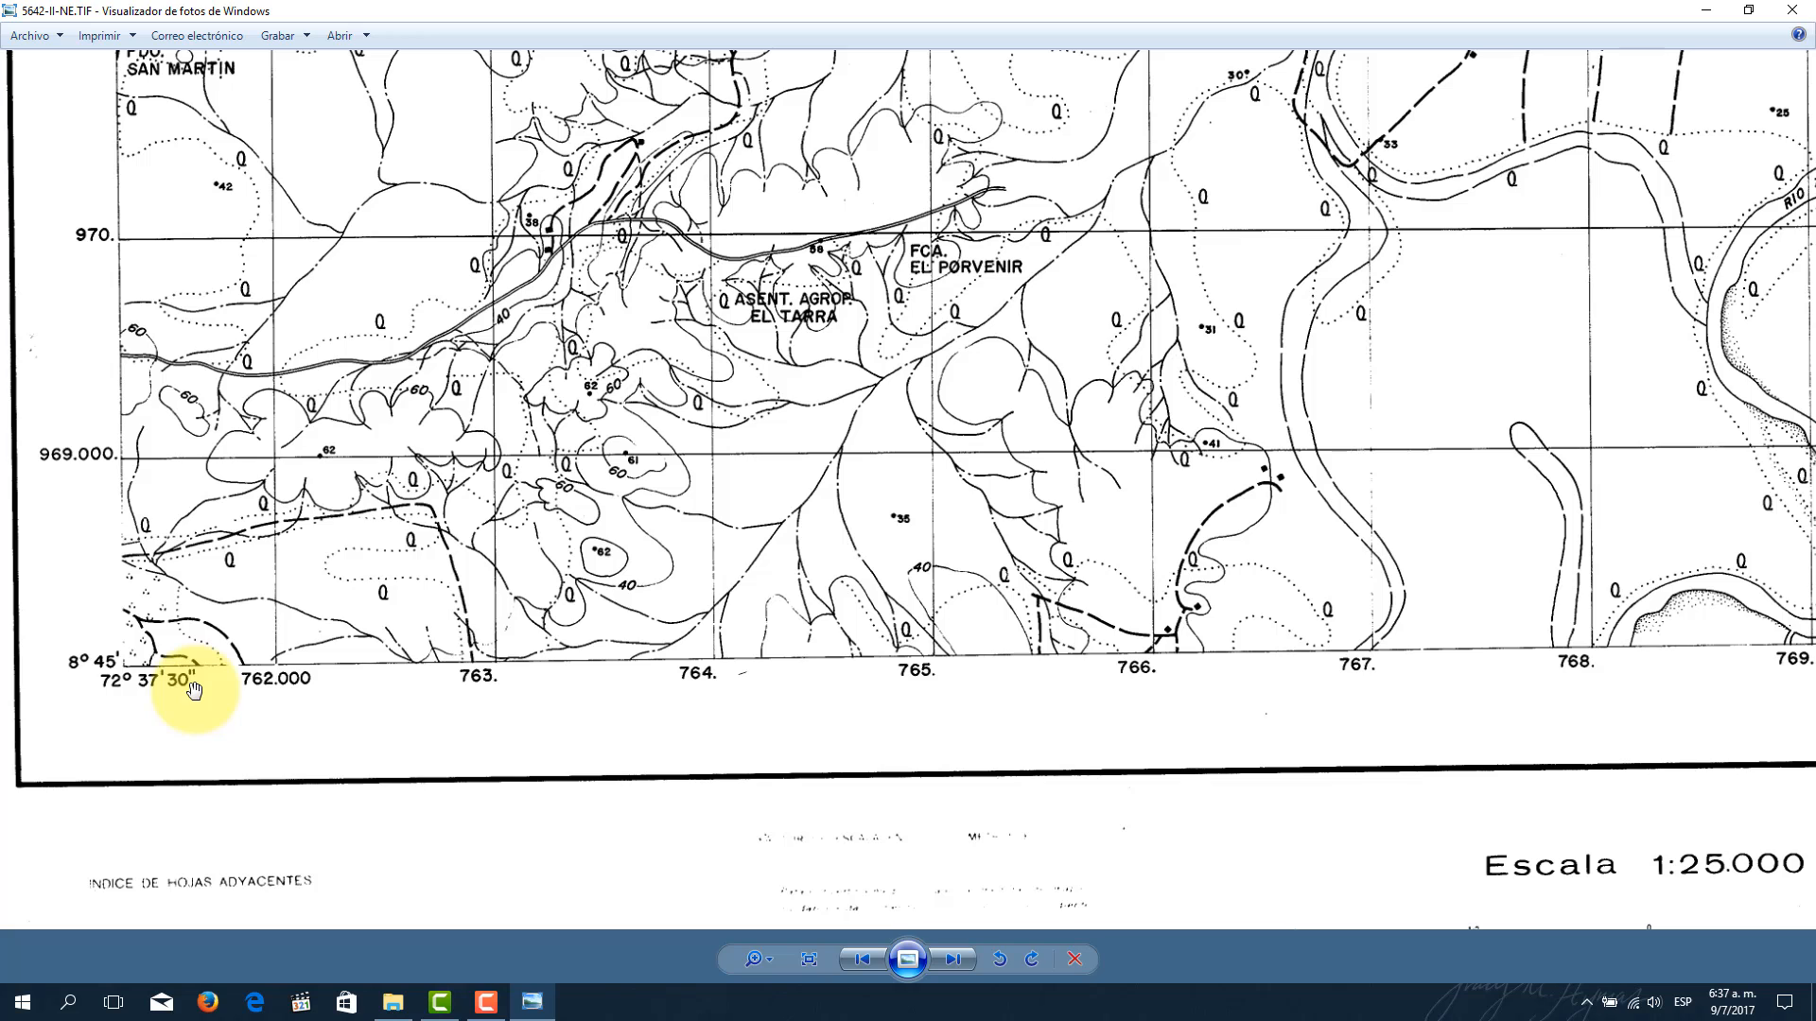
{"action": "left_click_drag", "start_coordinate": [1299, 686], "coordinate": [3, 777]}
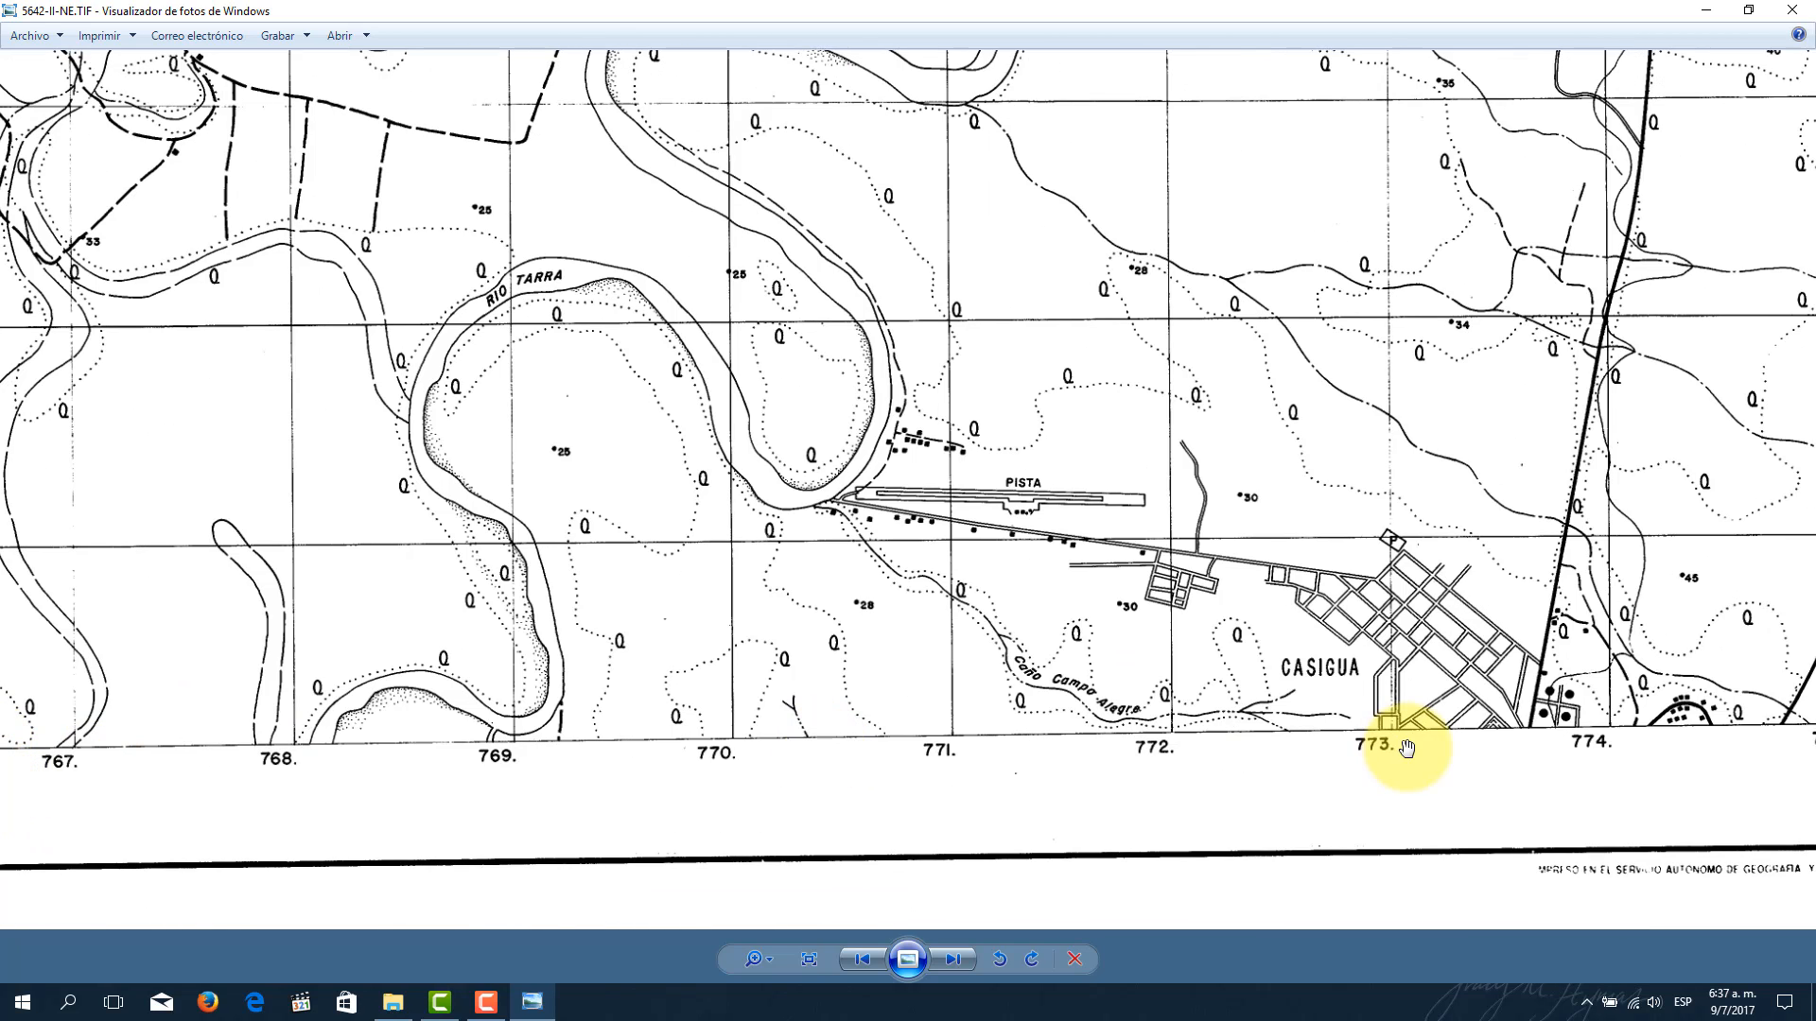
{"action": "left_click_drag", "start_coordinate": [1499, 719], "coordinate": [588, 719]}
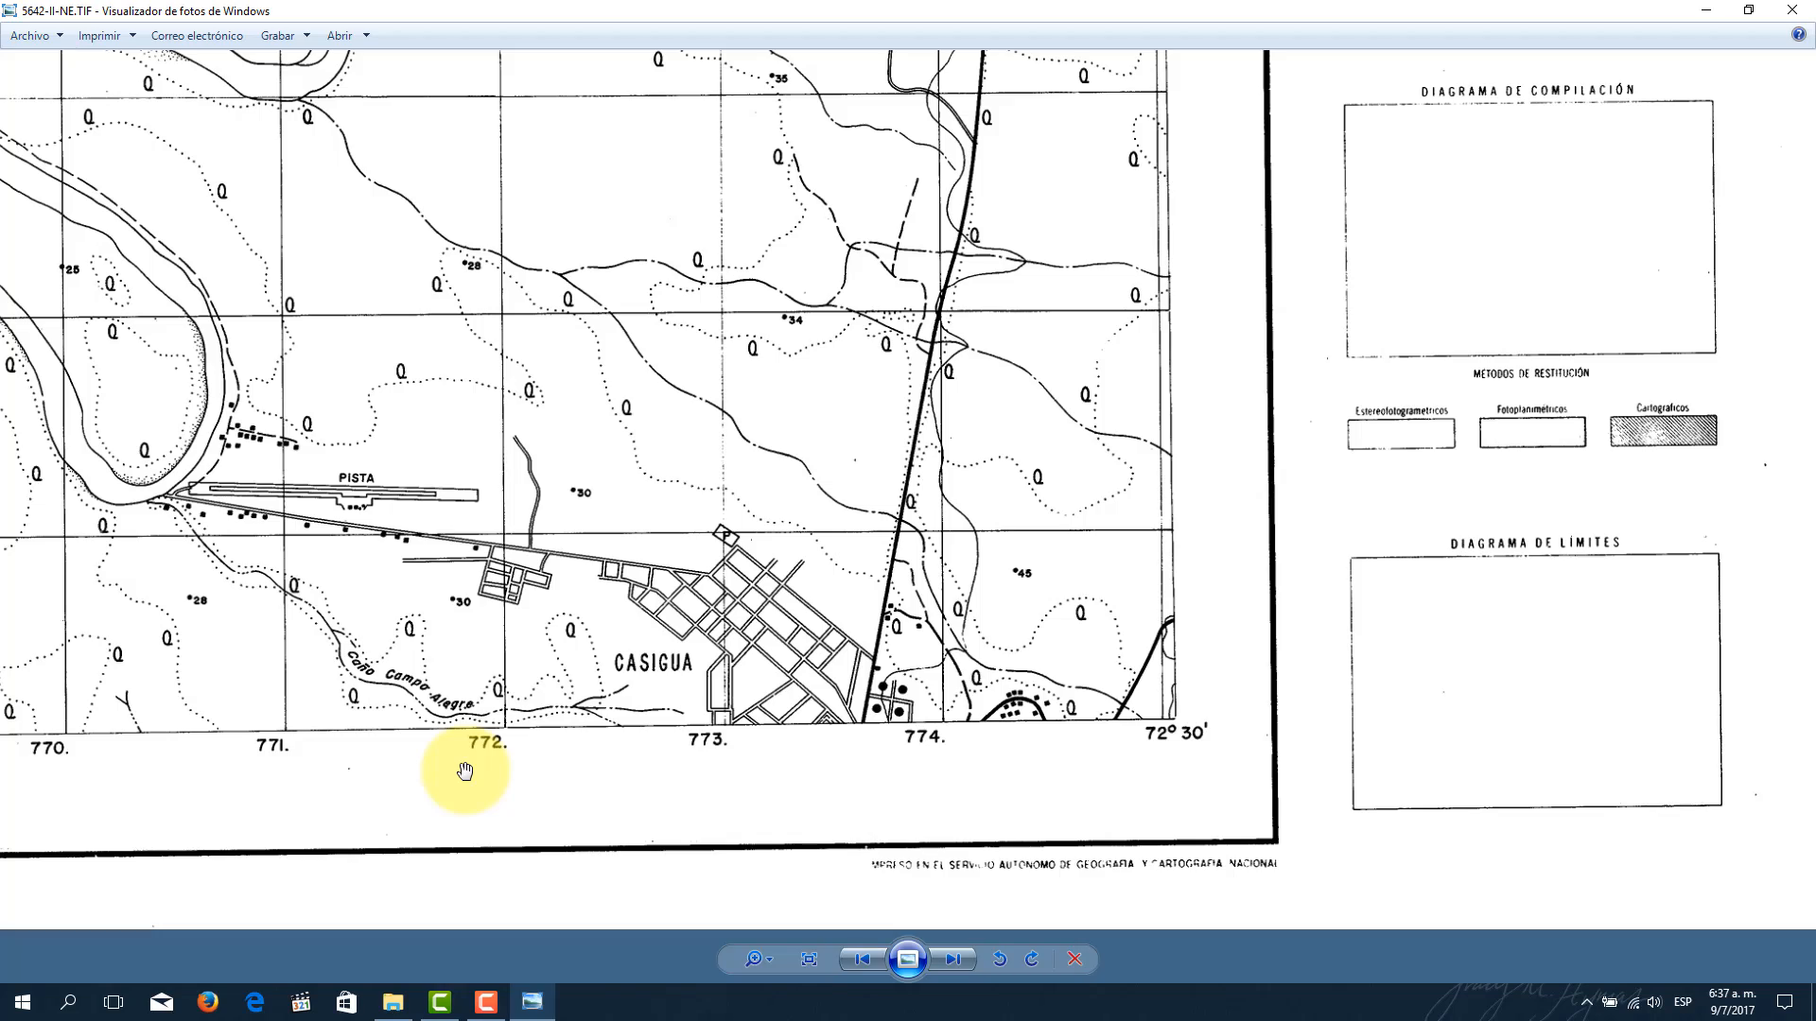
{"action": "scroll", "coordinate": [465, 772], "scroll_direction": "down", "scroll_amount": 2}
{"action": "left_click_drag", "start_coordinate": [344, 763], "coordinate": [957, 688]}
{"action": "left_click_drag", "start_coordinate": [272, 697], "coordinate": [496, 675]}
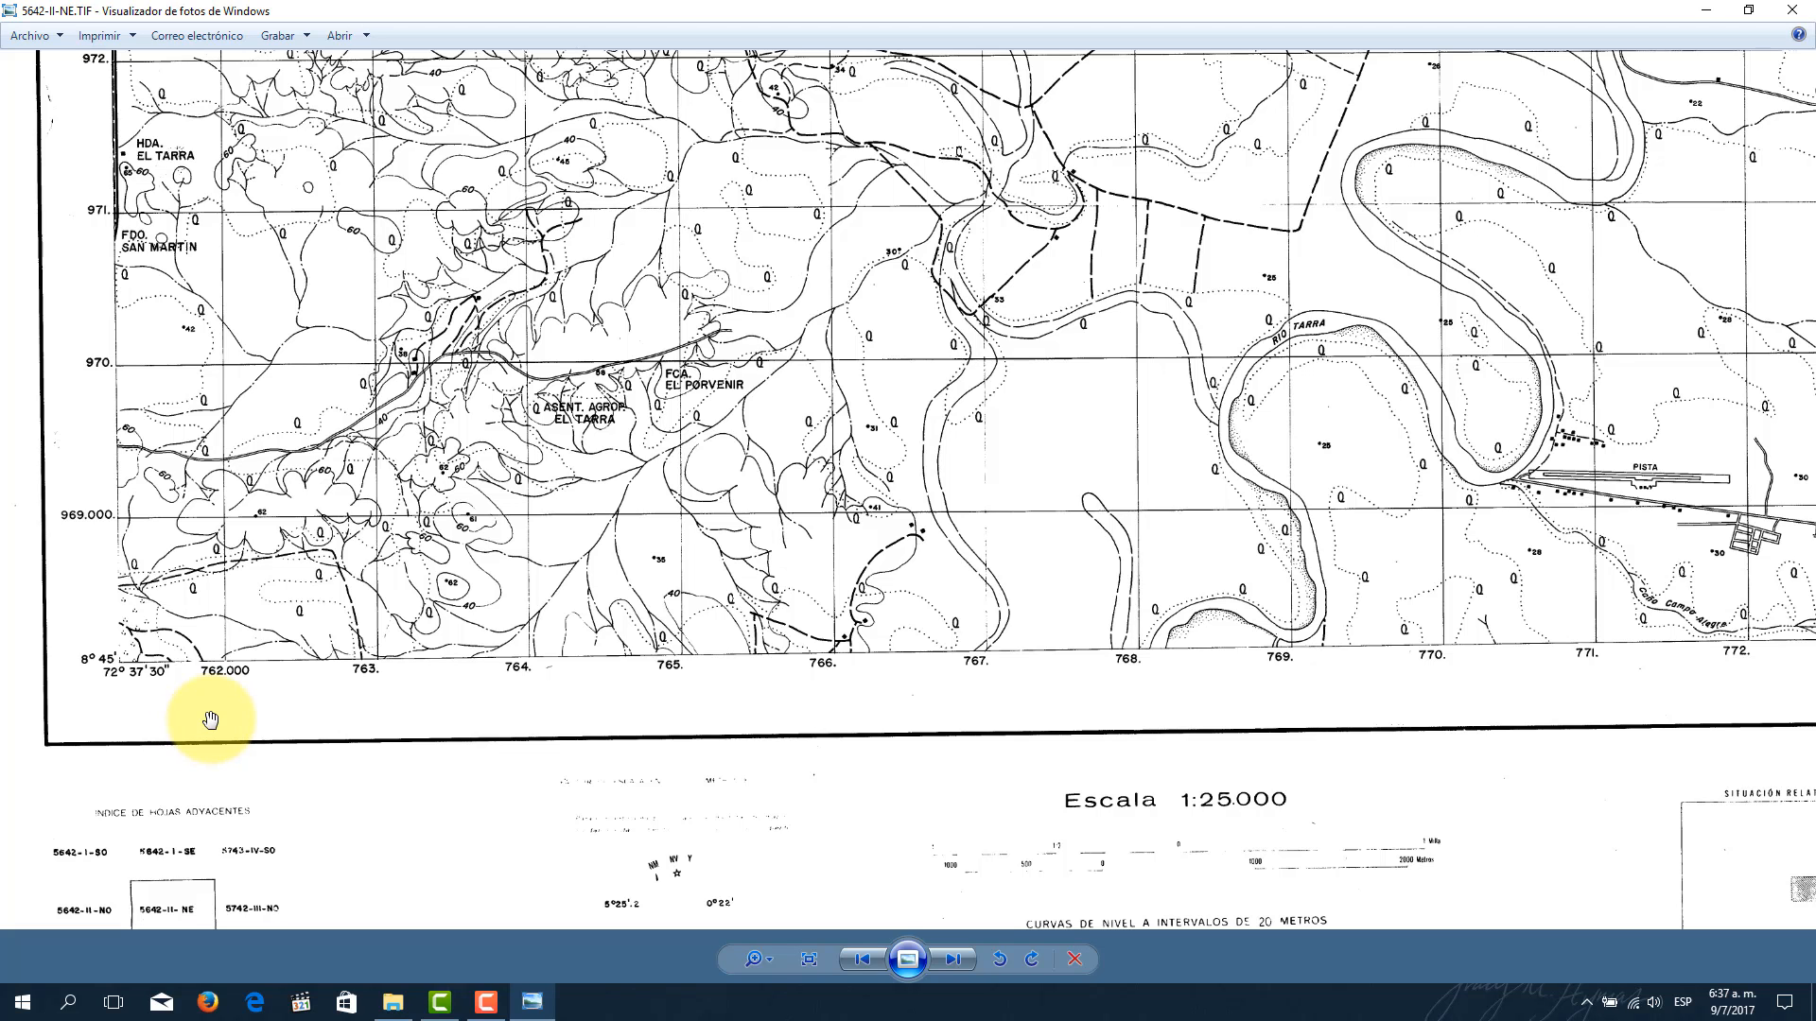
Step: Follow the northing grid labels up the western edge of the Casigua map and back down to the southwest corner
{"action": "scroll", "coordinate": [89, 554], "scroll_direction": "up", "scroll_amount": 1}
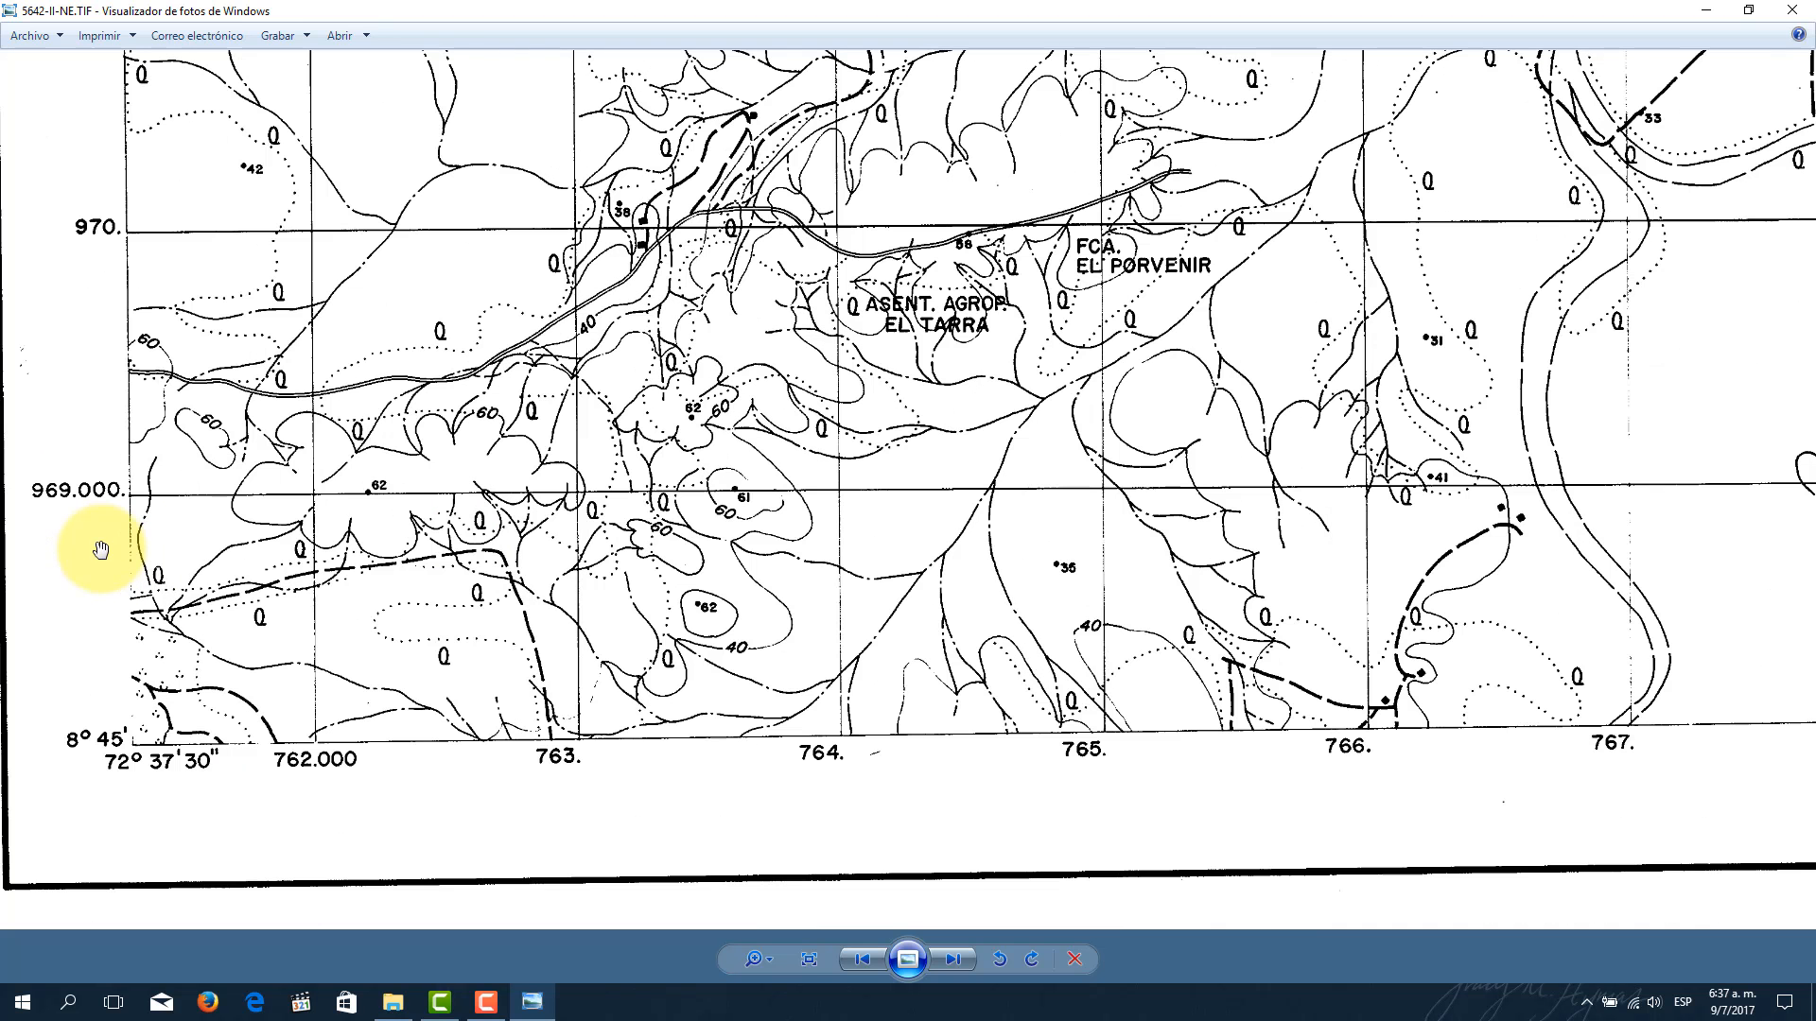
{"action": "left_click_drag", "start_coordinate": [97, 223], "coordinate": [97, 413]}
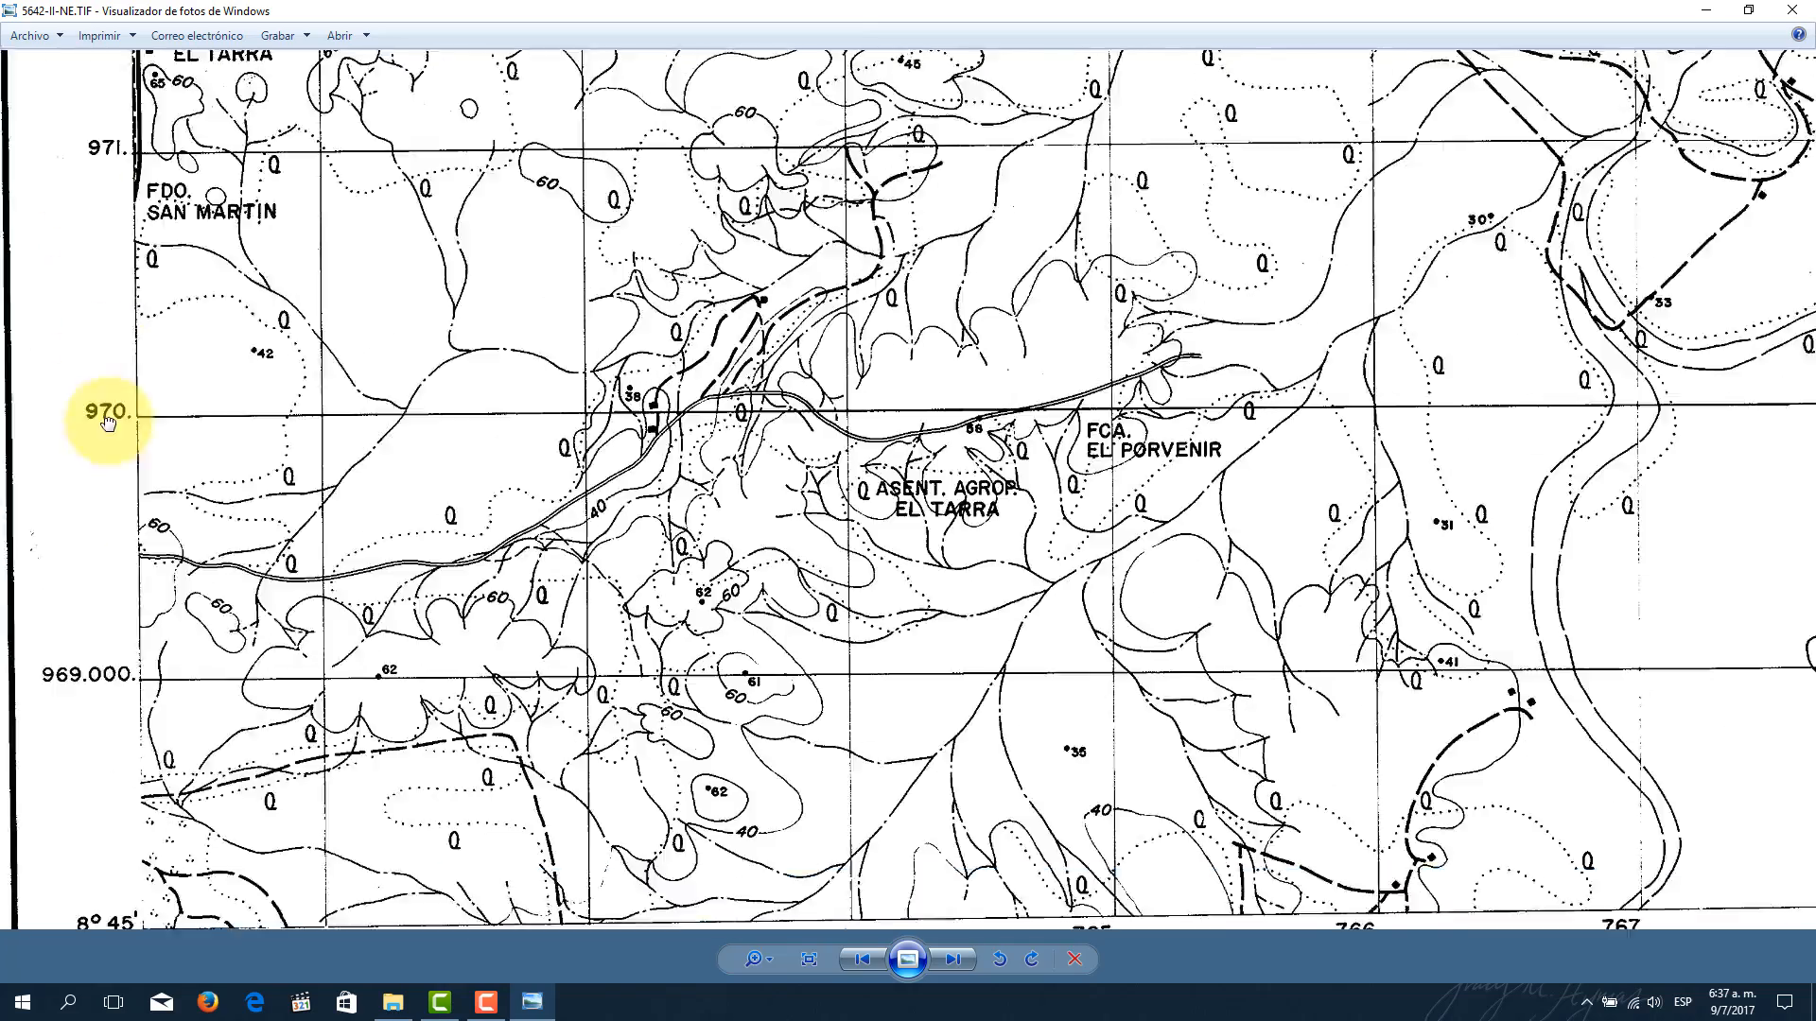
{"action": "left_click_drag", "start_coordinate": [113, 68], "coordinate": [153, 520]}
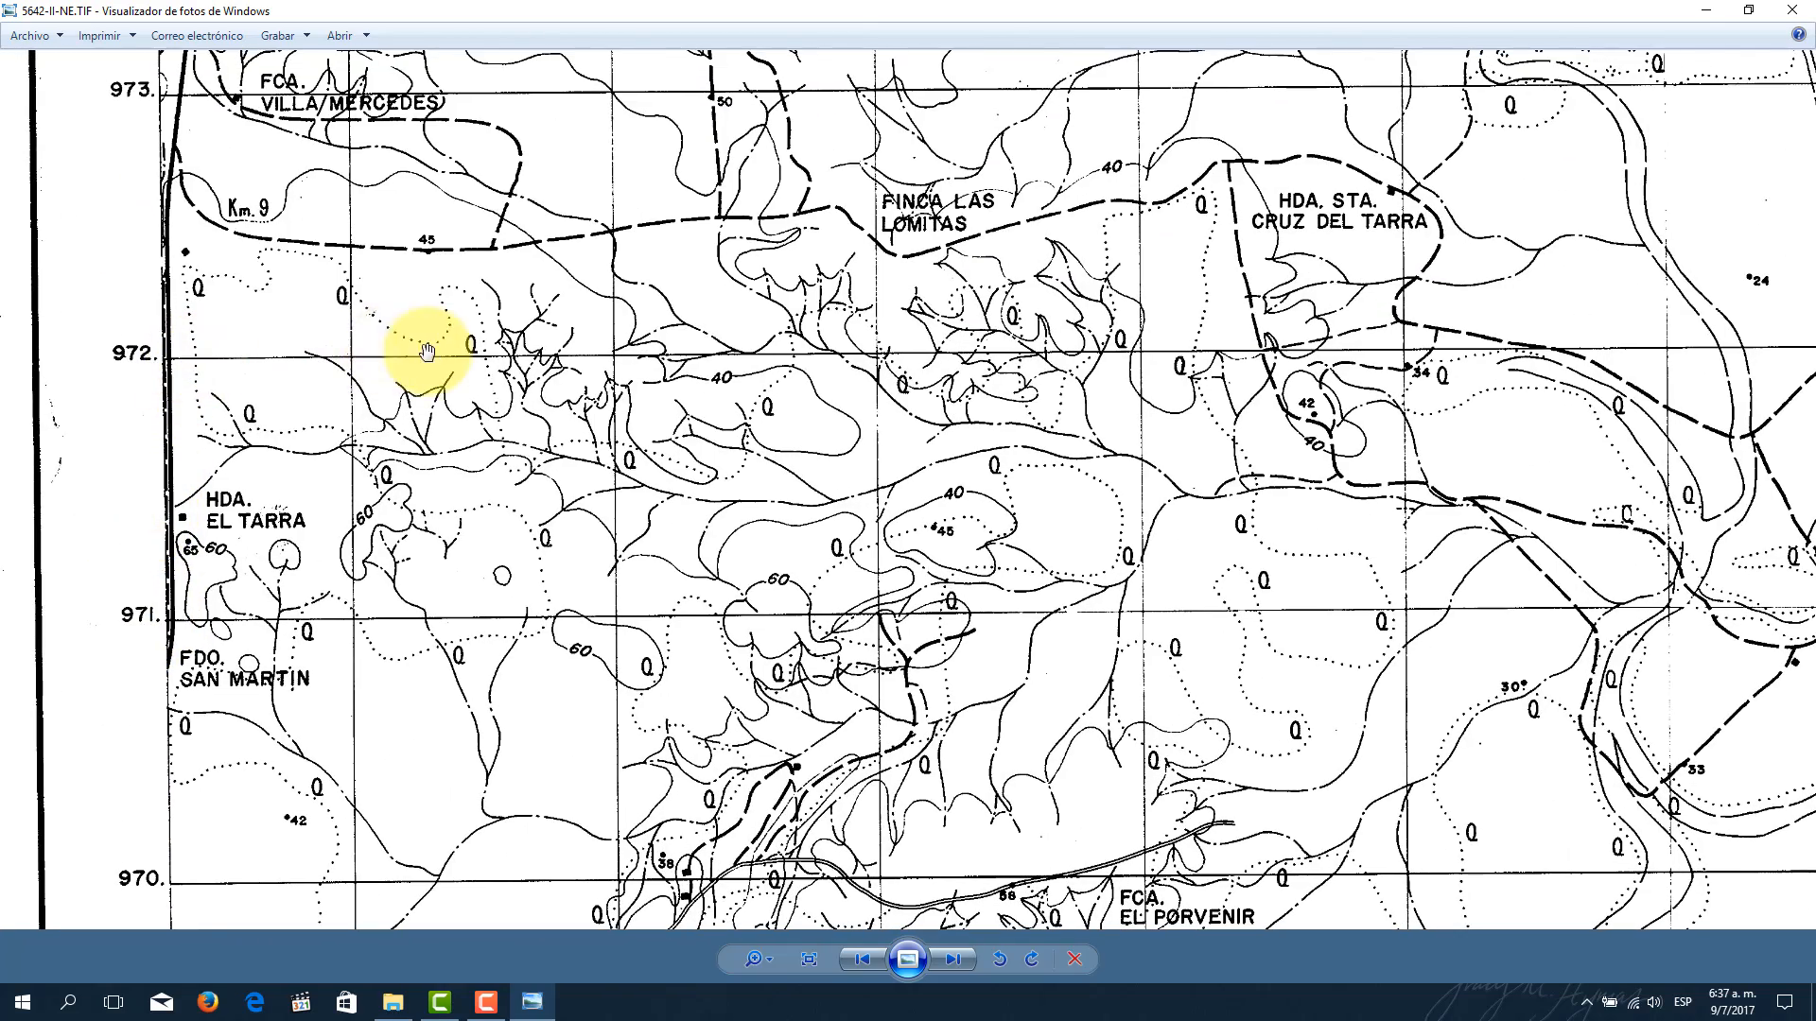
{"action": "left_click_drag", "start_coordinate": [134, 156], "coordinate": [140, 418]}
{"action": "left_click_drag", "start_coordinate": [179, 175], "coordinate": [162, 446]}
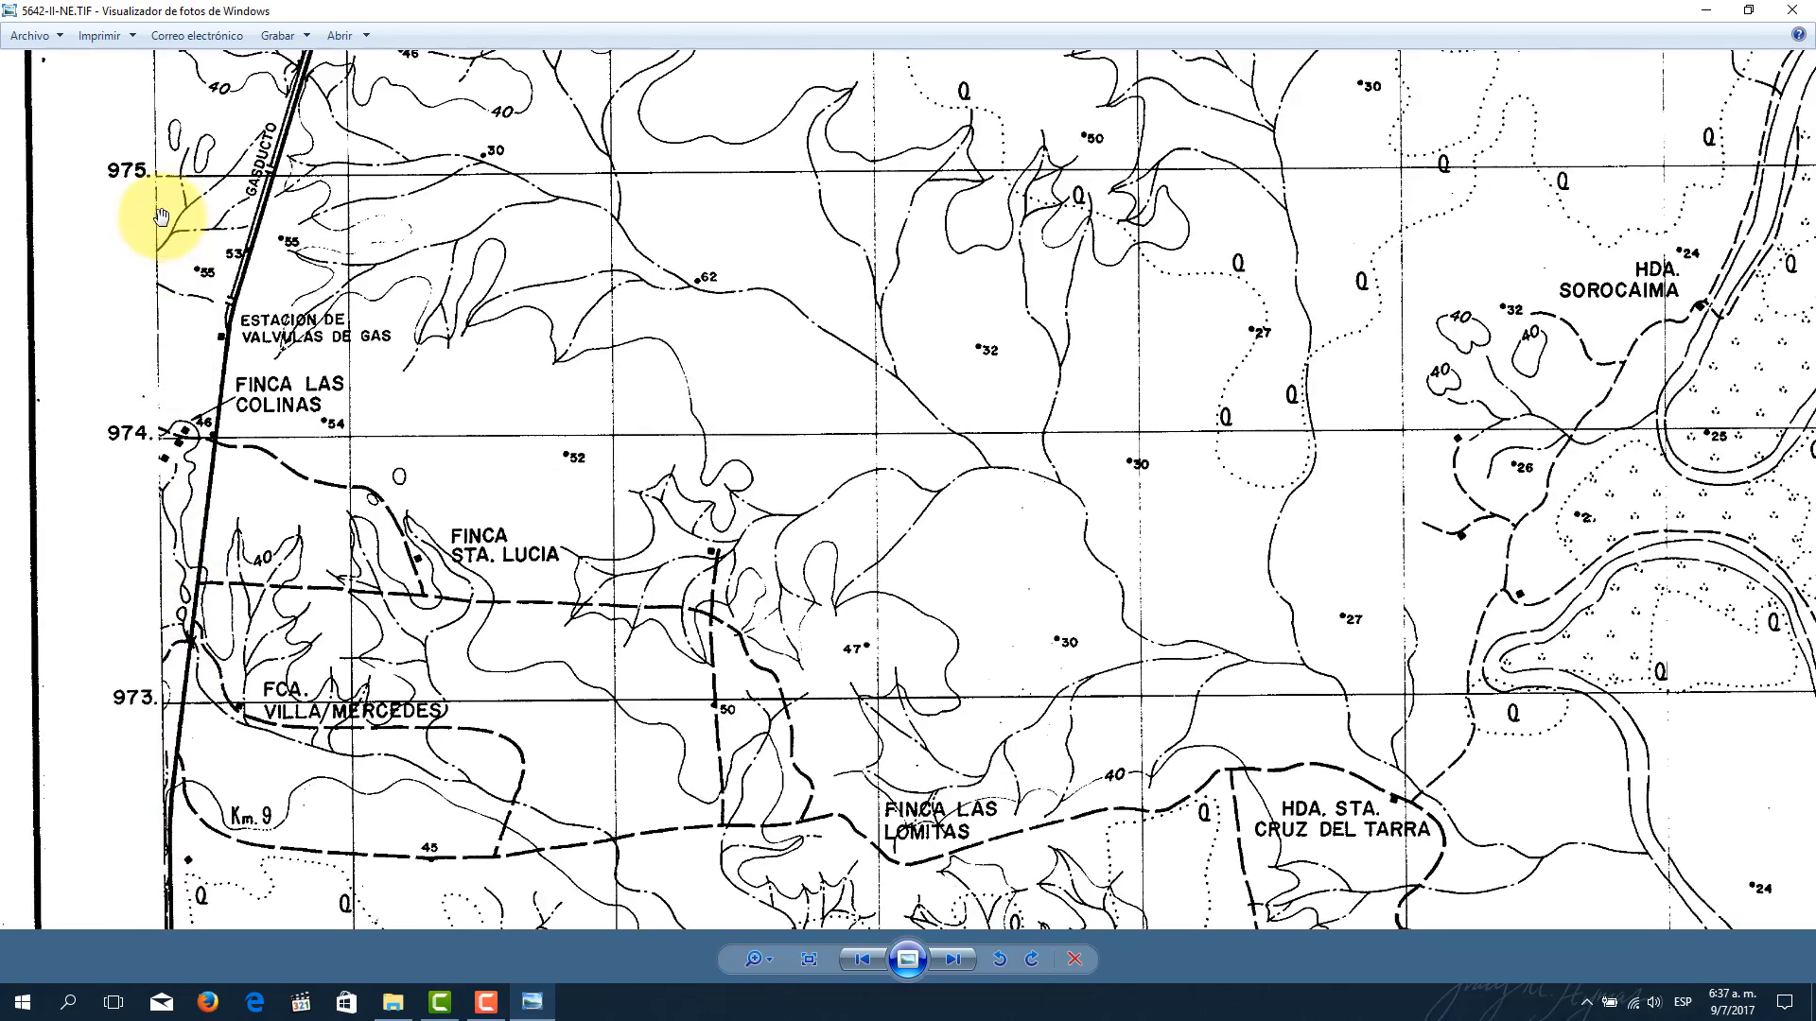
{"action": "left_click_drag", "start_coordinate": [154, 211], "coordinate": [179, 520]}
{"action": "left_click_drag", "start_coordinate": [171, 171], "coordinate": [213, 221]}
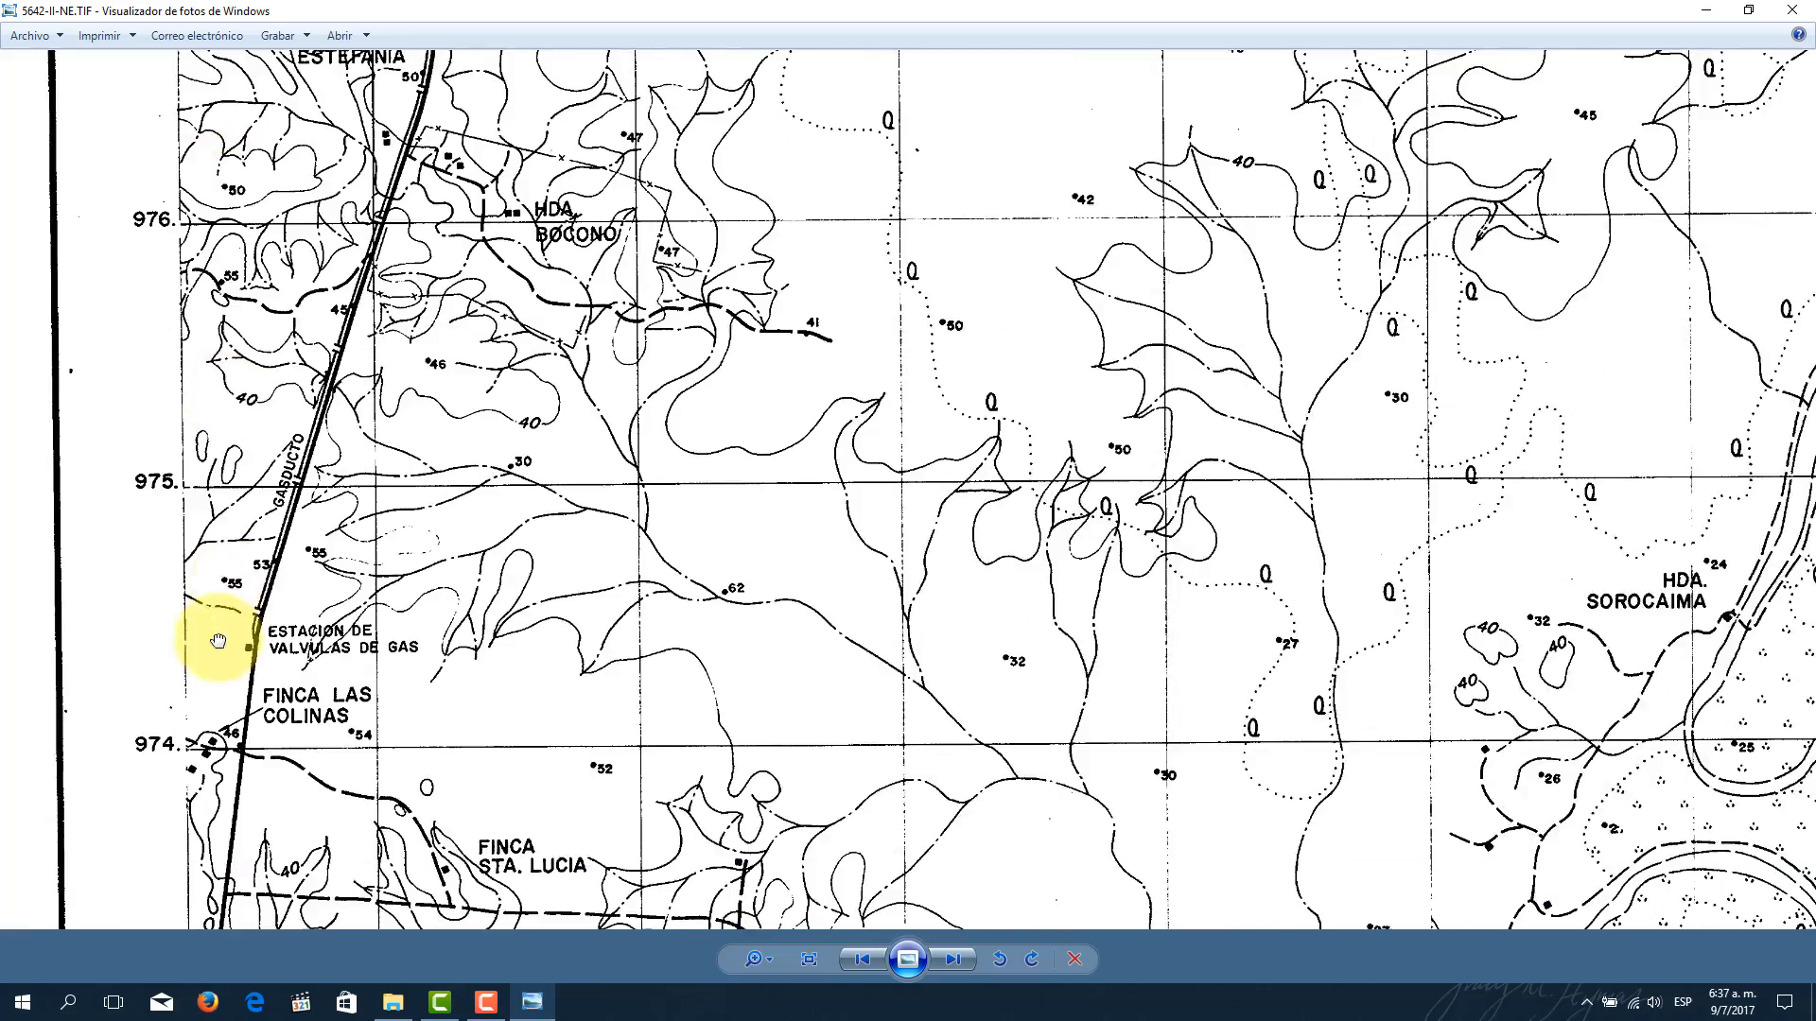
{"action": "left_click_drag", "start_coordinate": [202, 628], "coordinate": [210, 312]}
{"action": "left_click_drag", "start_coordinate": [211, 669], "coordinate": [212, 239]}
{"action": "left_click_drag", "start_coordinate": [235, 535], "coordinate": [237, 186]}
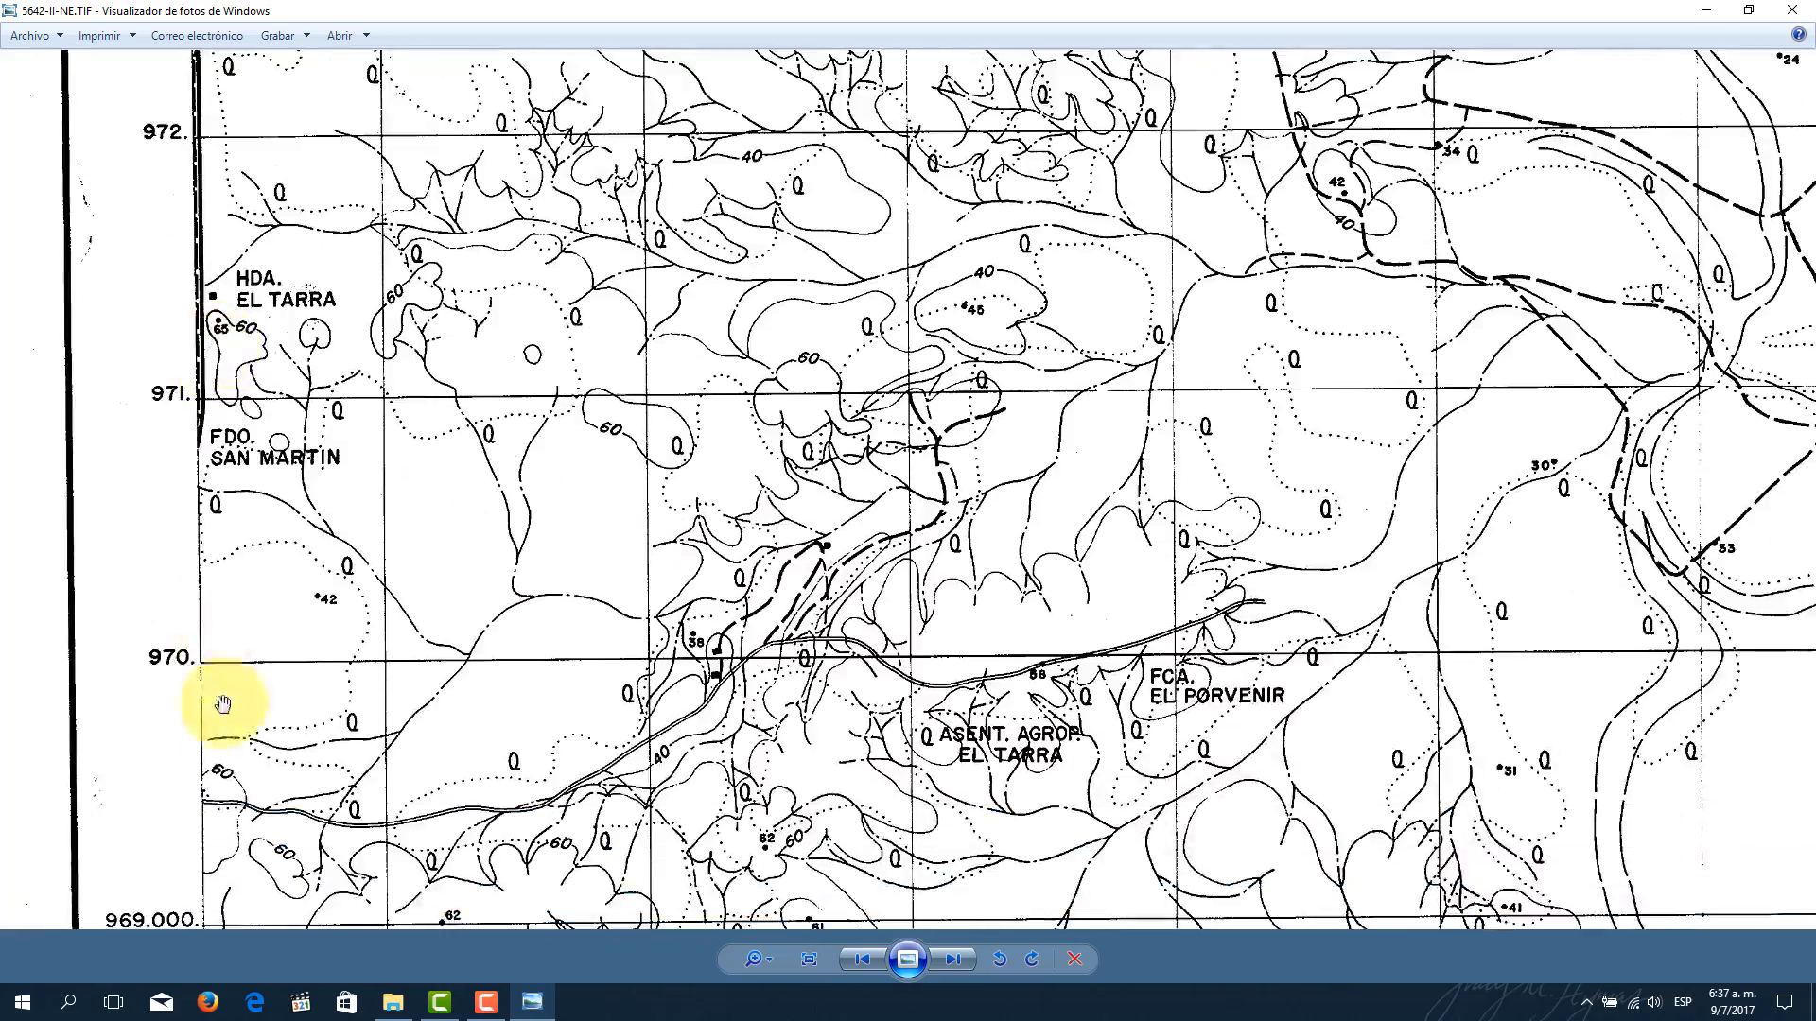
{"action": "left_click_drag", "start_coordinate": [227, 700], "coordinate": [242, 297]}
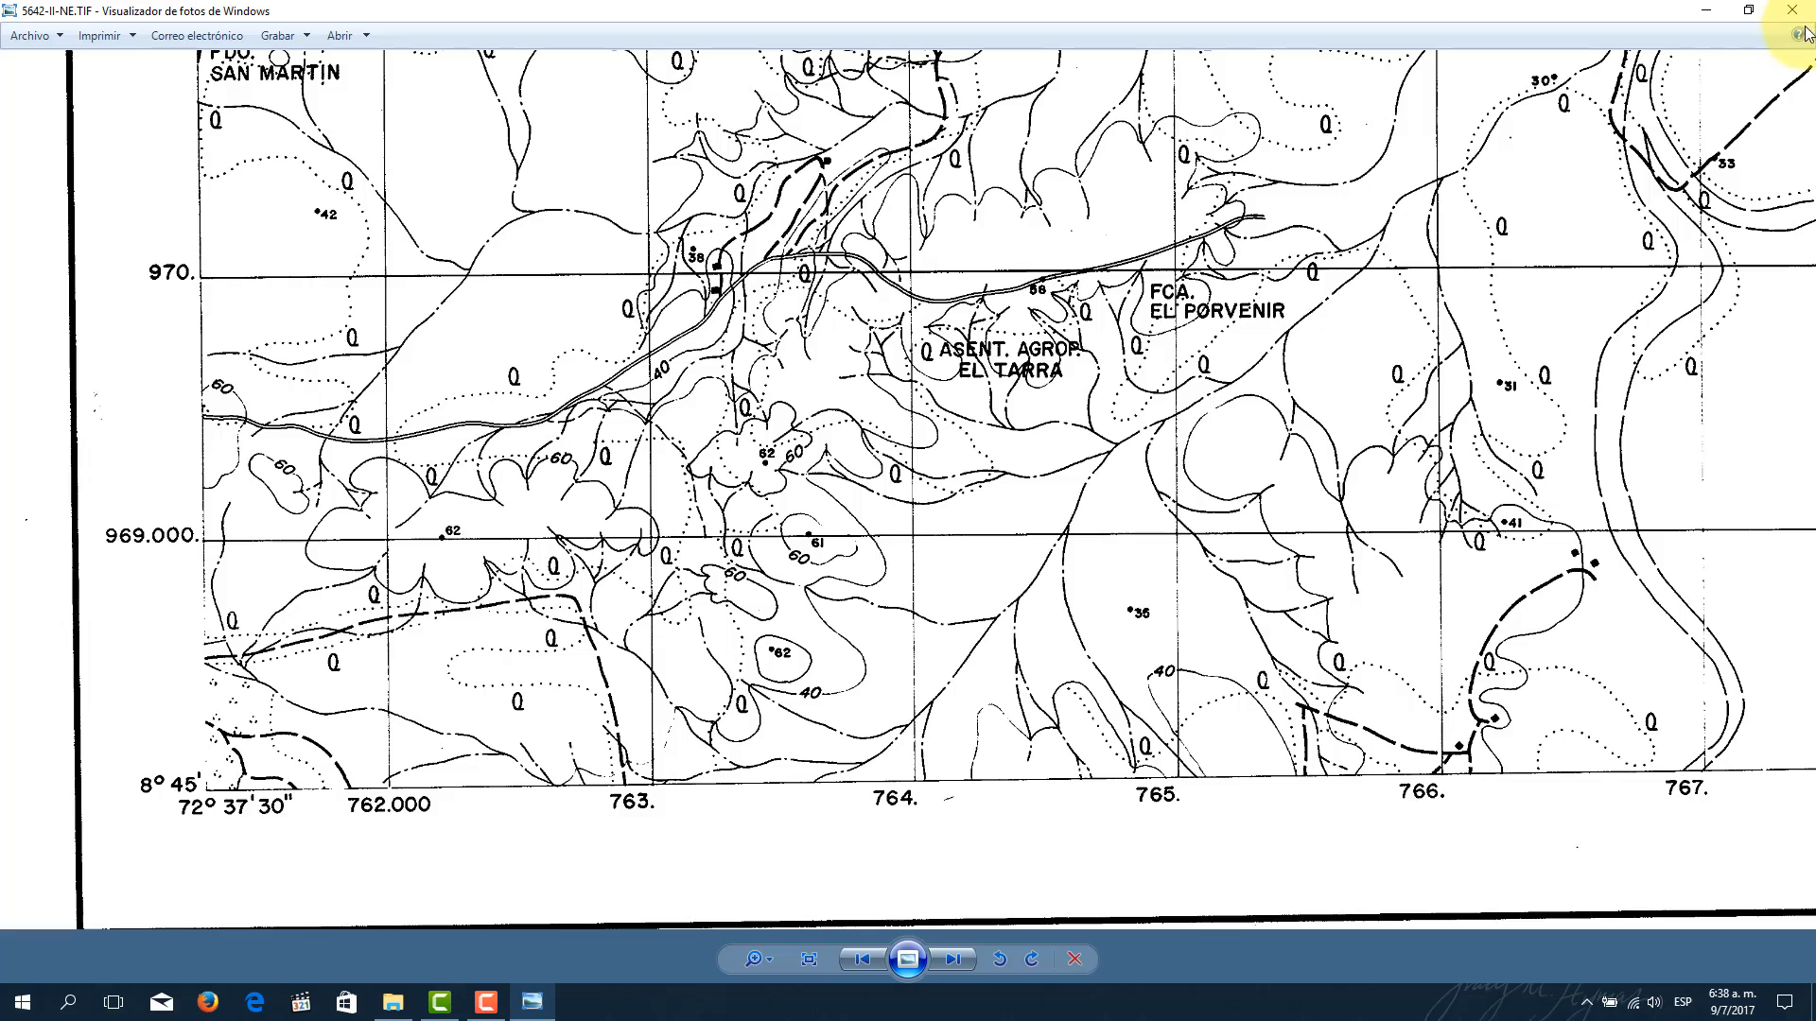
Step: Open 5739-IV-SE Palo Grande.TIF and examine the grid and geographic coordinate labels at its southwest corner
{"action": "left_click", "coordinate": [955, 957]}
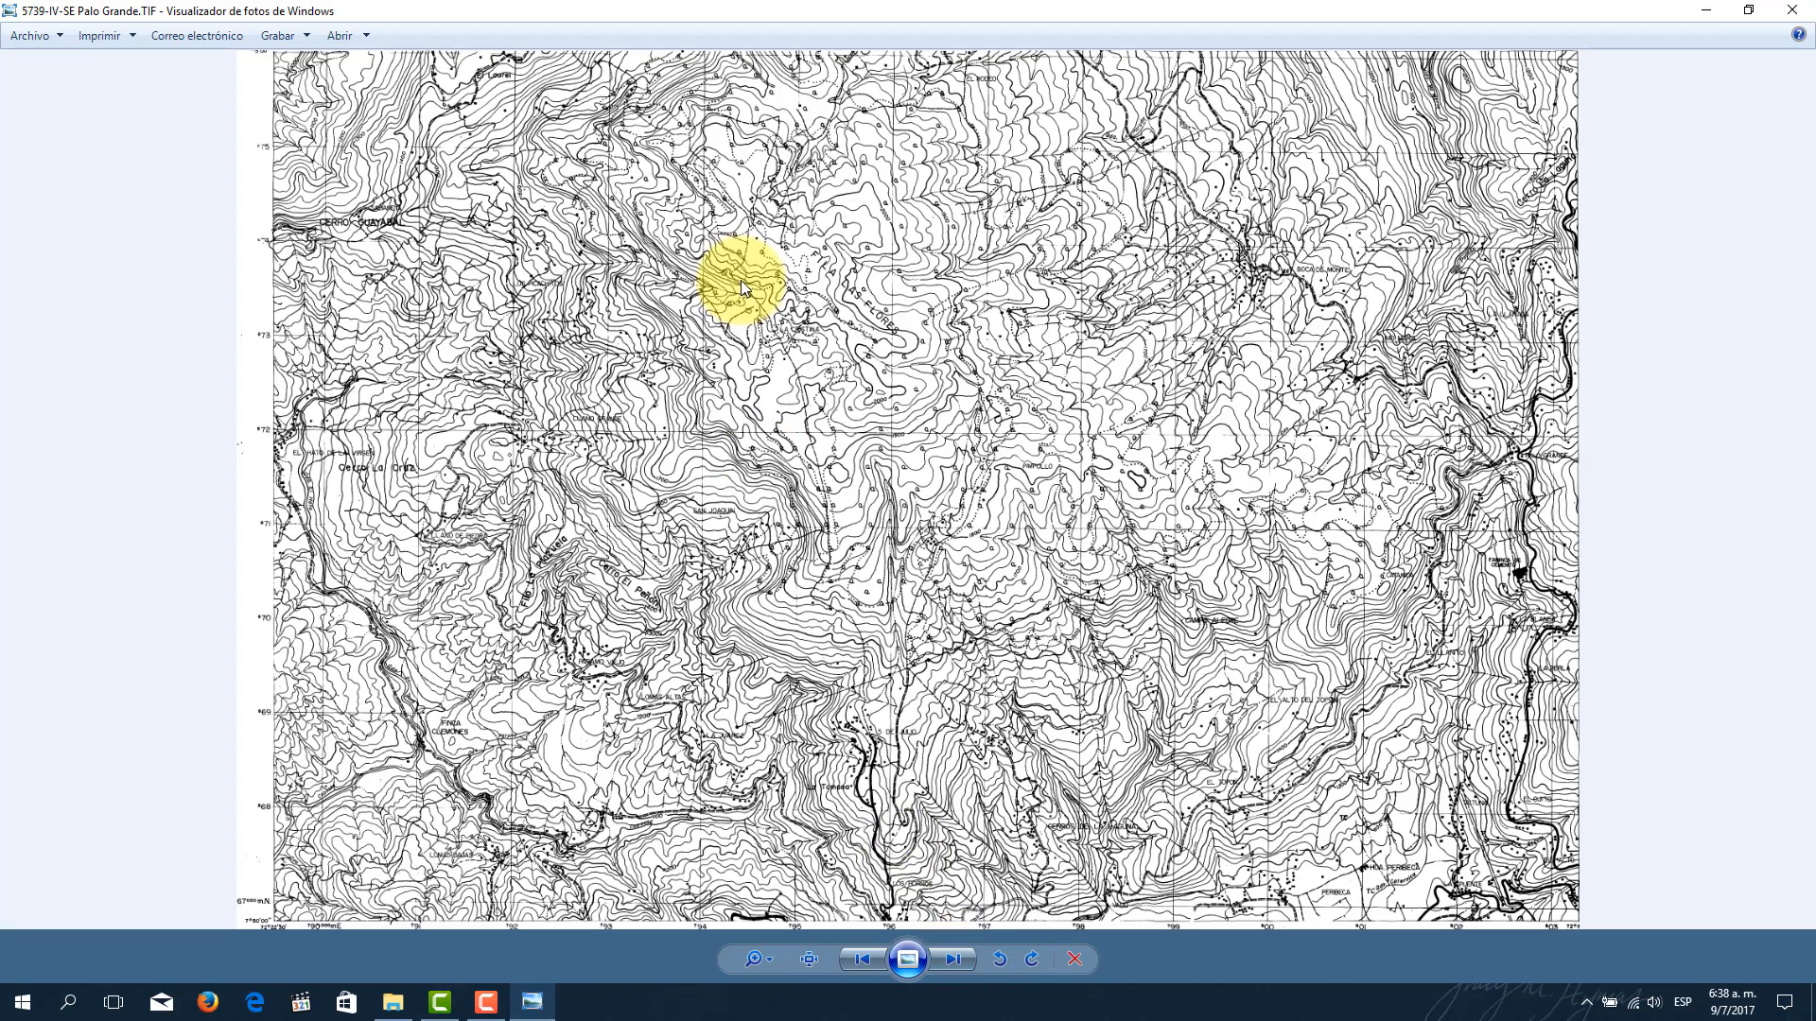
{"action": "scroll", "coordinate": [288, 859], "scroll_direction": "up", "scroll_amount": 3}
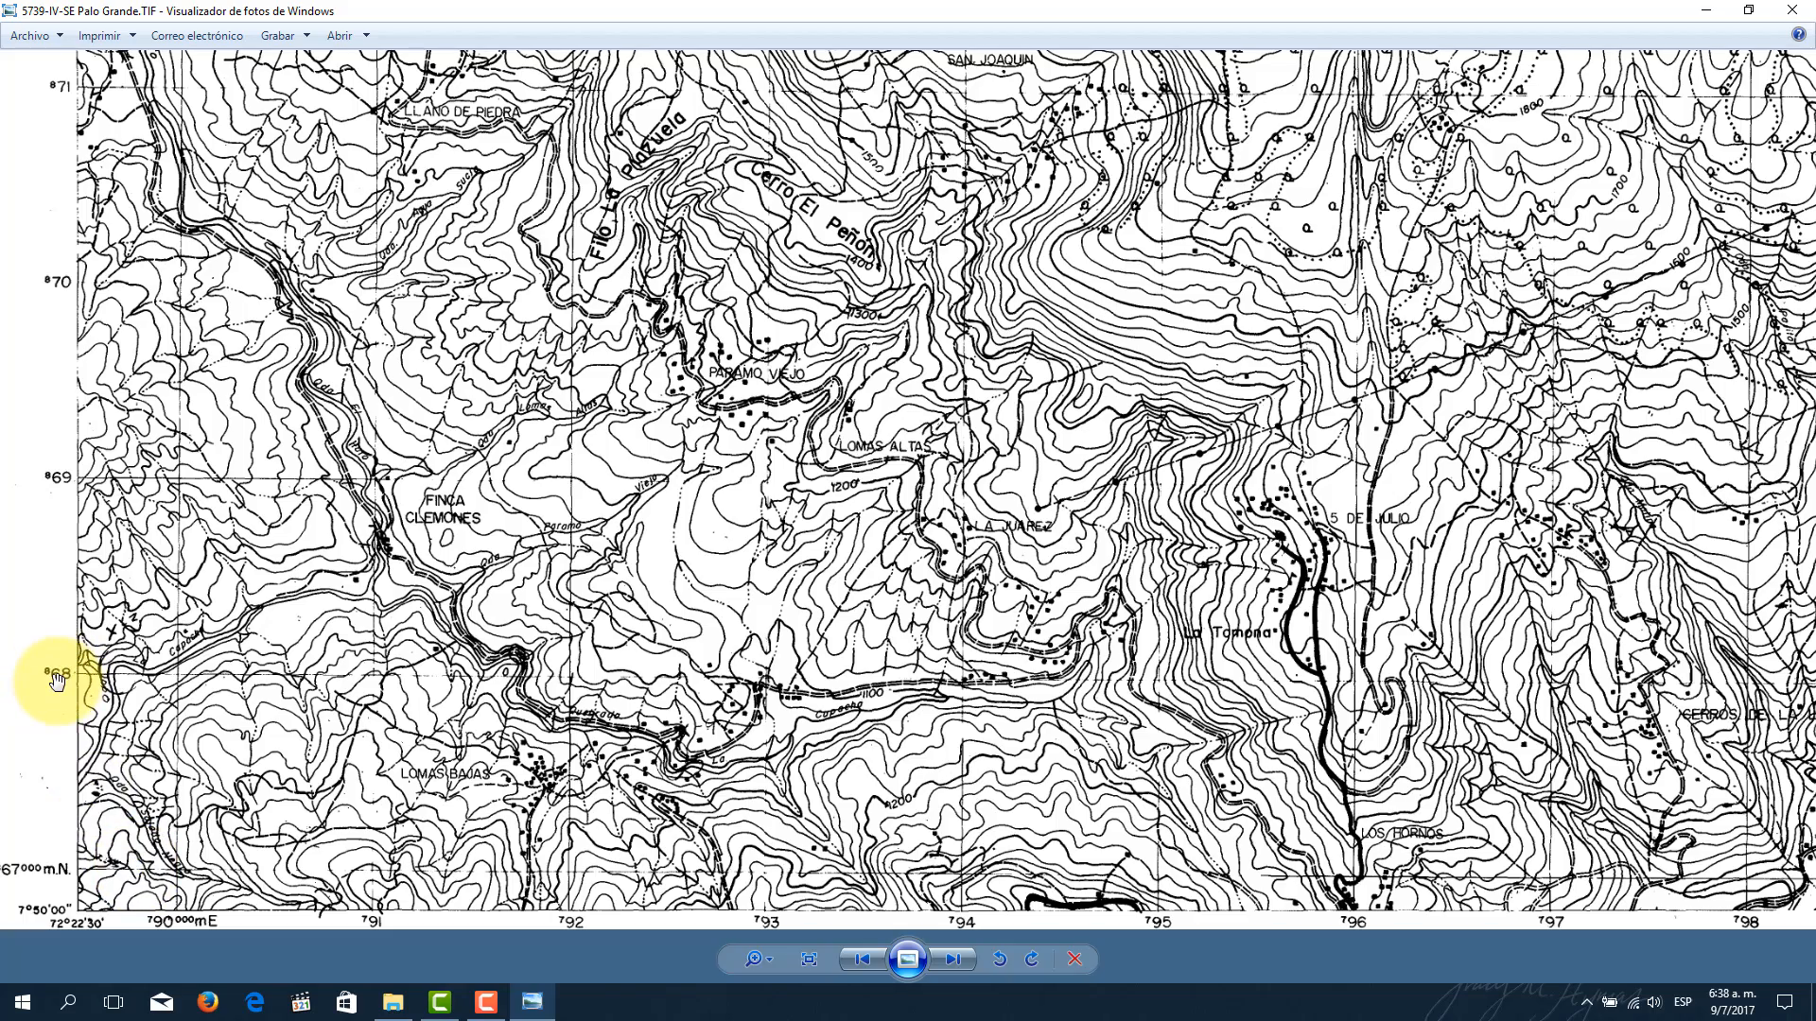
{"action": "scroll", "coordinate": [50, 686], "scroll_direction": "up", "scroll_amount": 2}
{"action": "left_click_drag", "start_coordinate": [50, 681], "coordinate": [72, 571]}
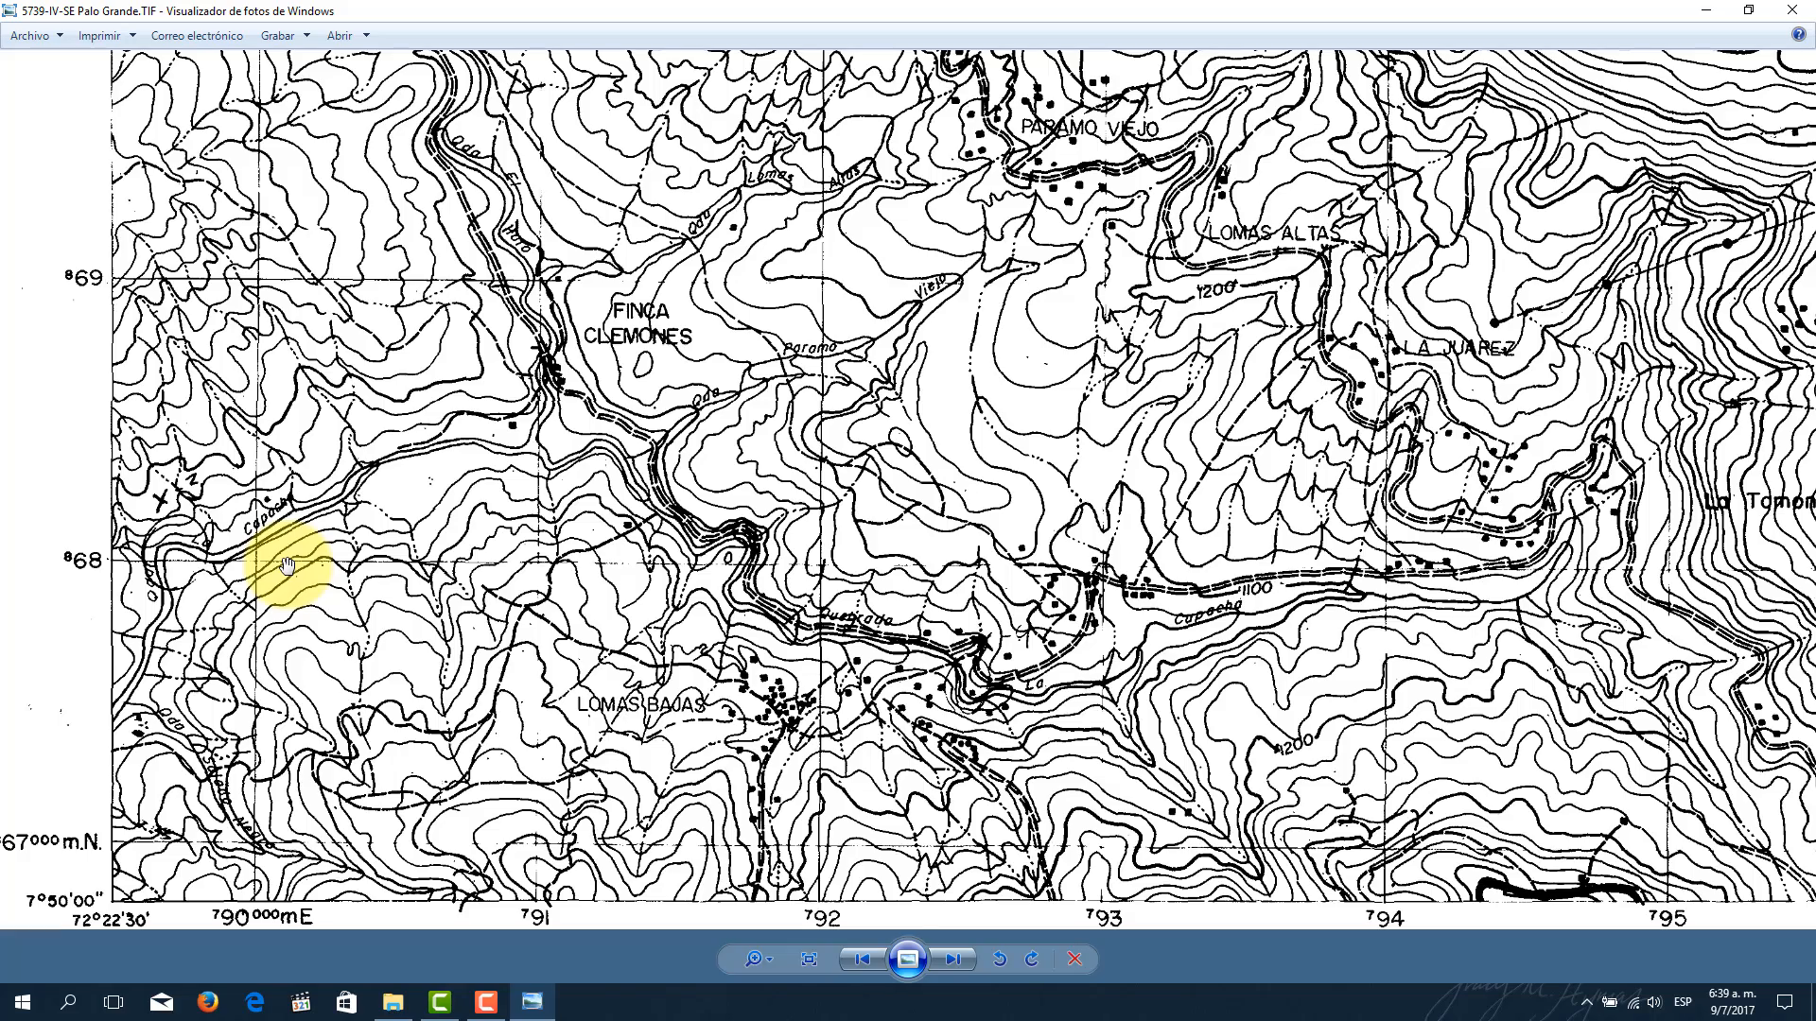
Step: View the whole extent of the Palo Grande sheet from its southwest corner outward, and close the image
{"action": "scroll", "coordinate": [288, 564], "scroll_direction": "down", "scroll_amount": 1}
{"action": "scroll", "coordinate": [964, 321], "scroll_direction": "down", "scroll_amount": 1}
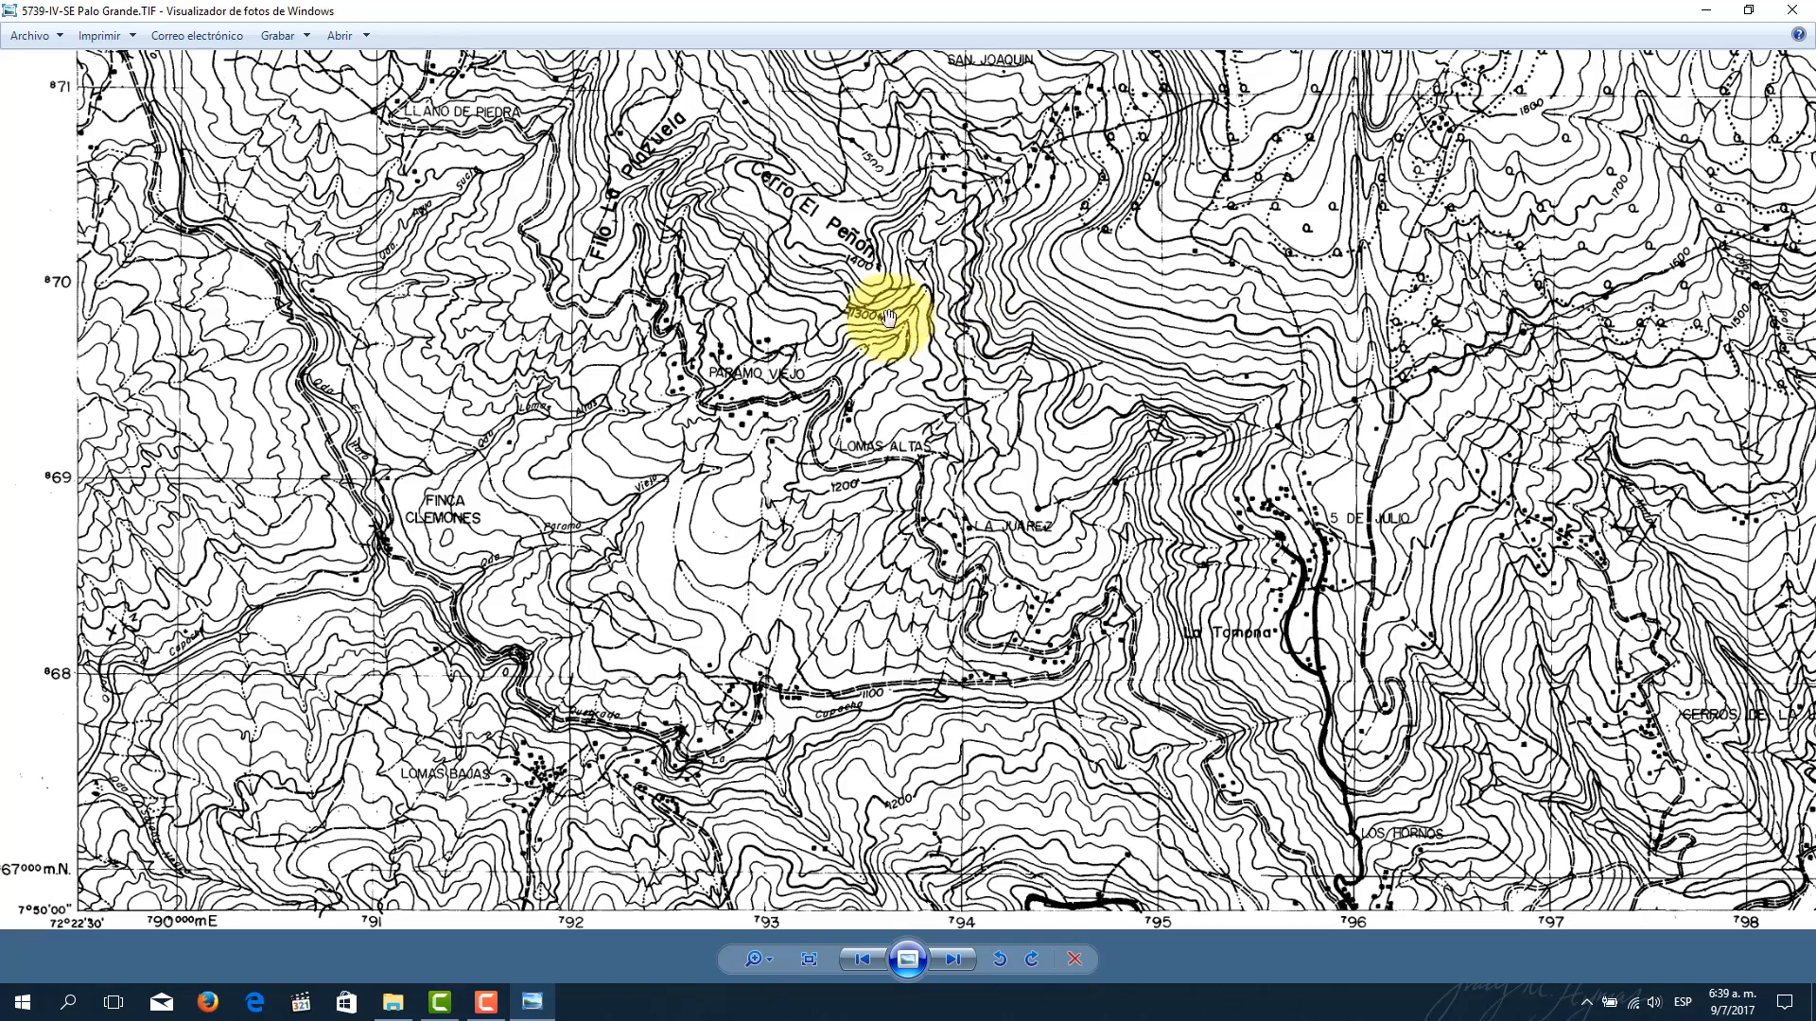
{"action": "scroll", "coordinate": [863, 284], "scroll_direction": "down", "scroll_amount": 2}
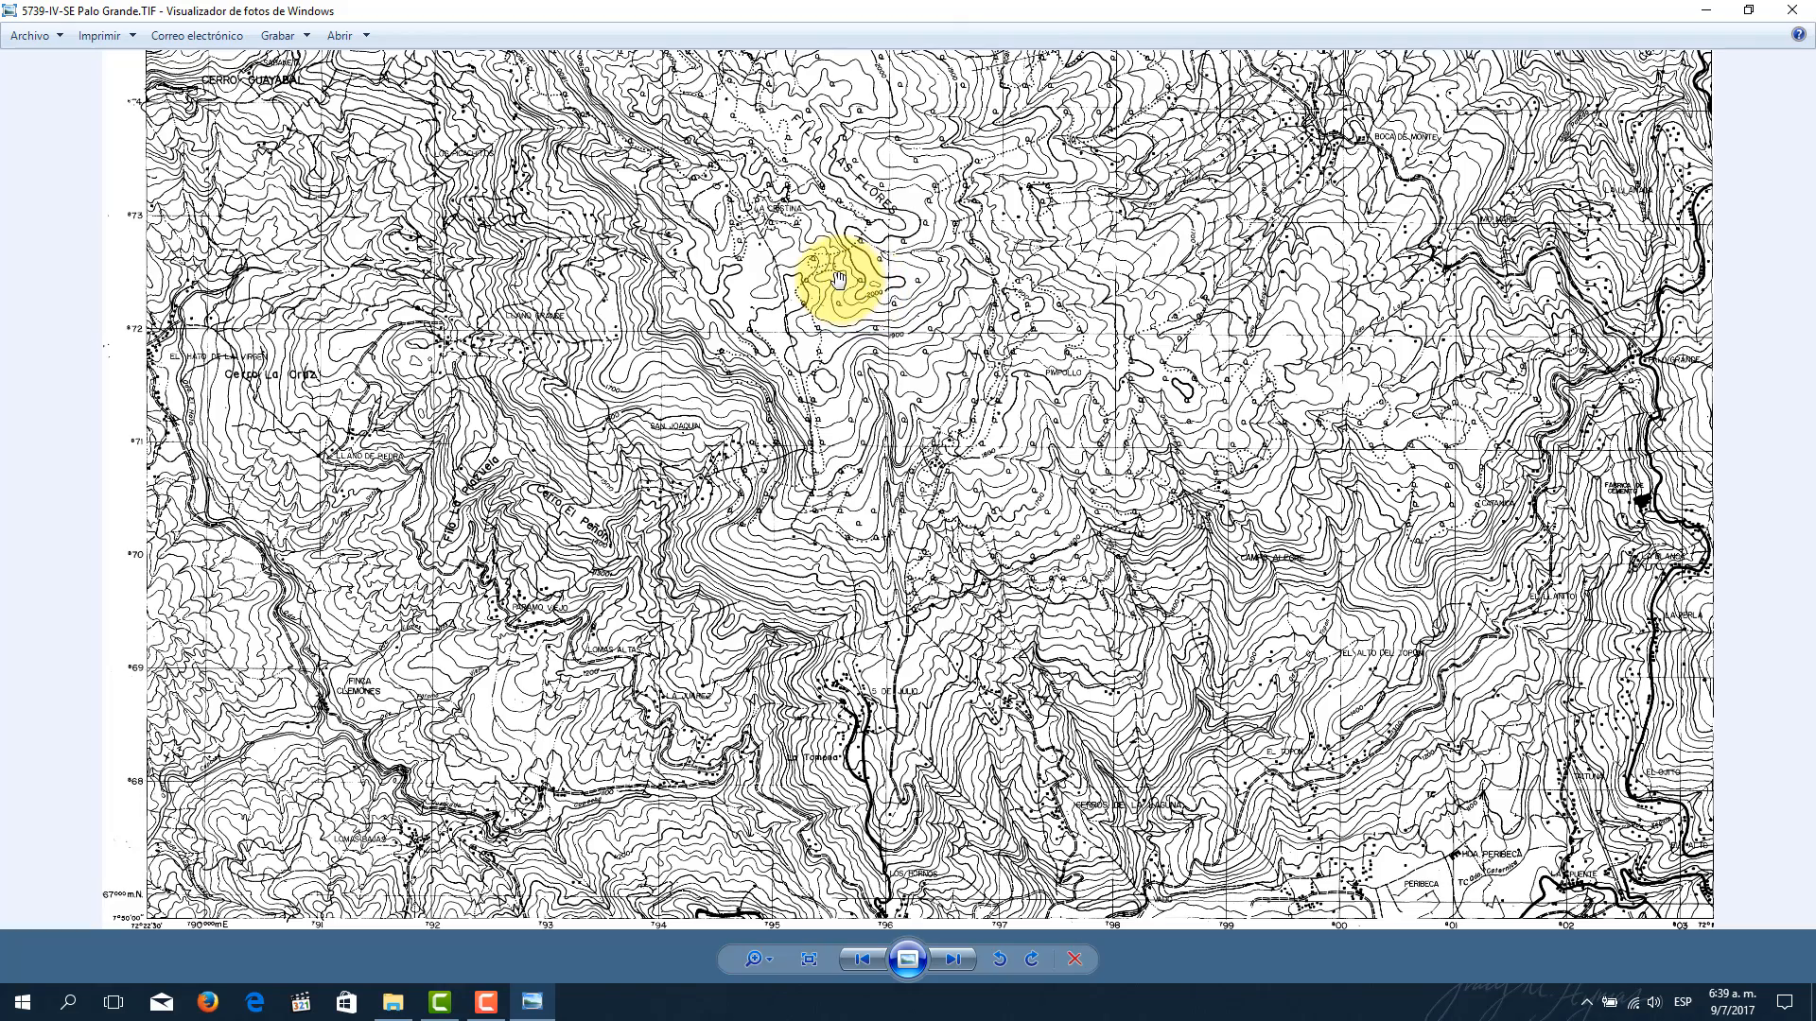
{"action": "scroll", "coordinate": [851, 287], "scroll_direction": "down", "scroll_amount": 1}
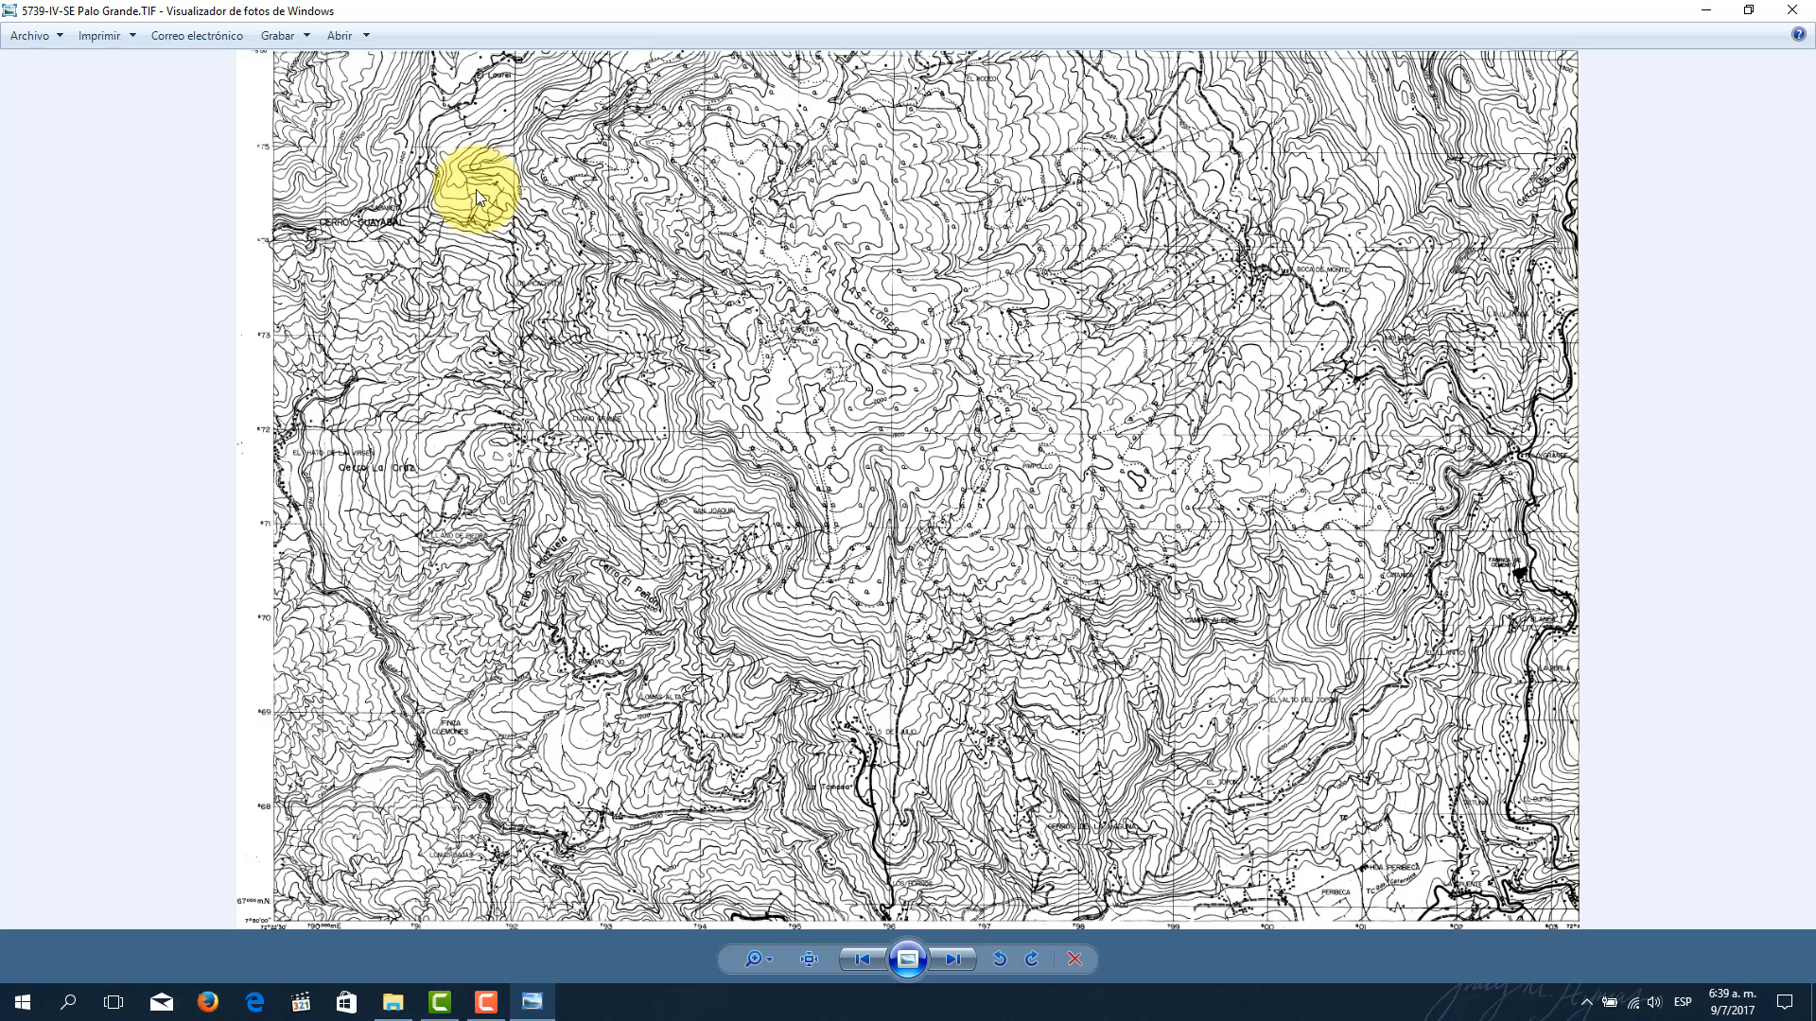
{"action": "left_click", "coordinate": [1790, 9]}
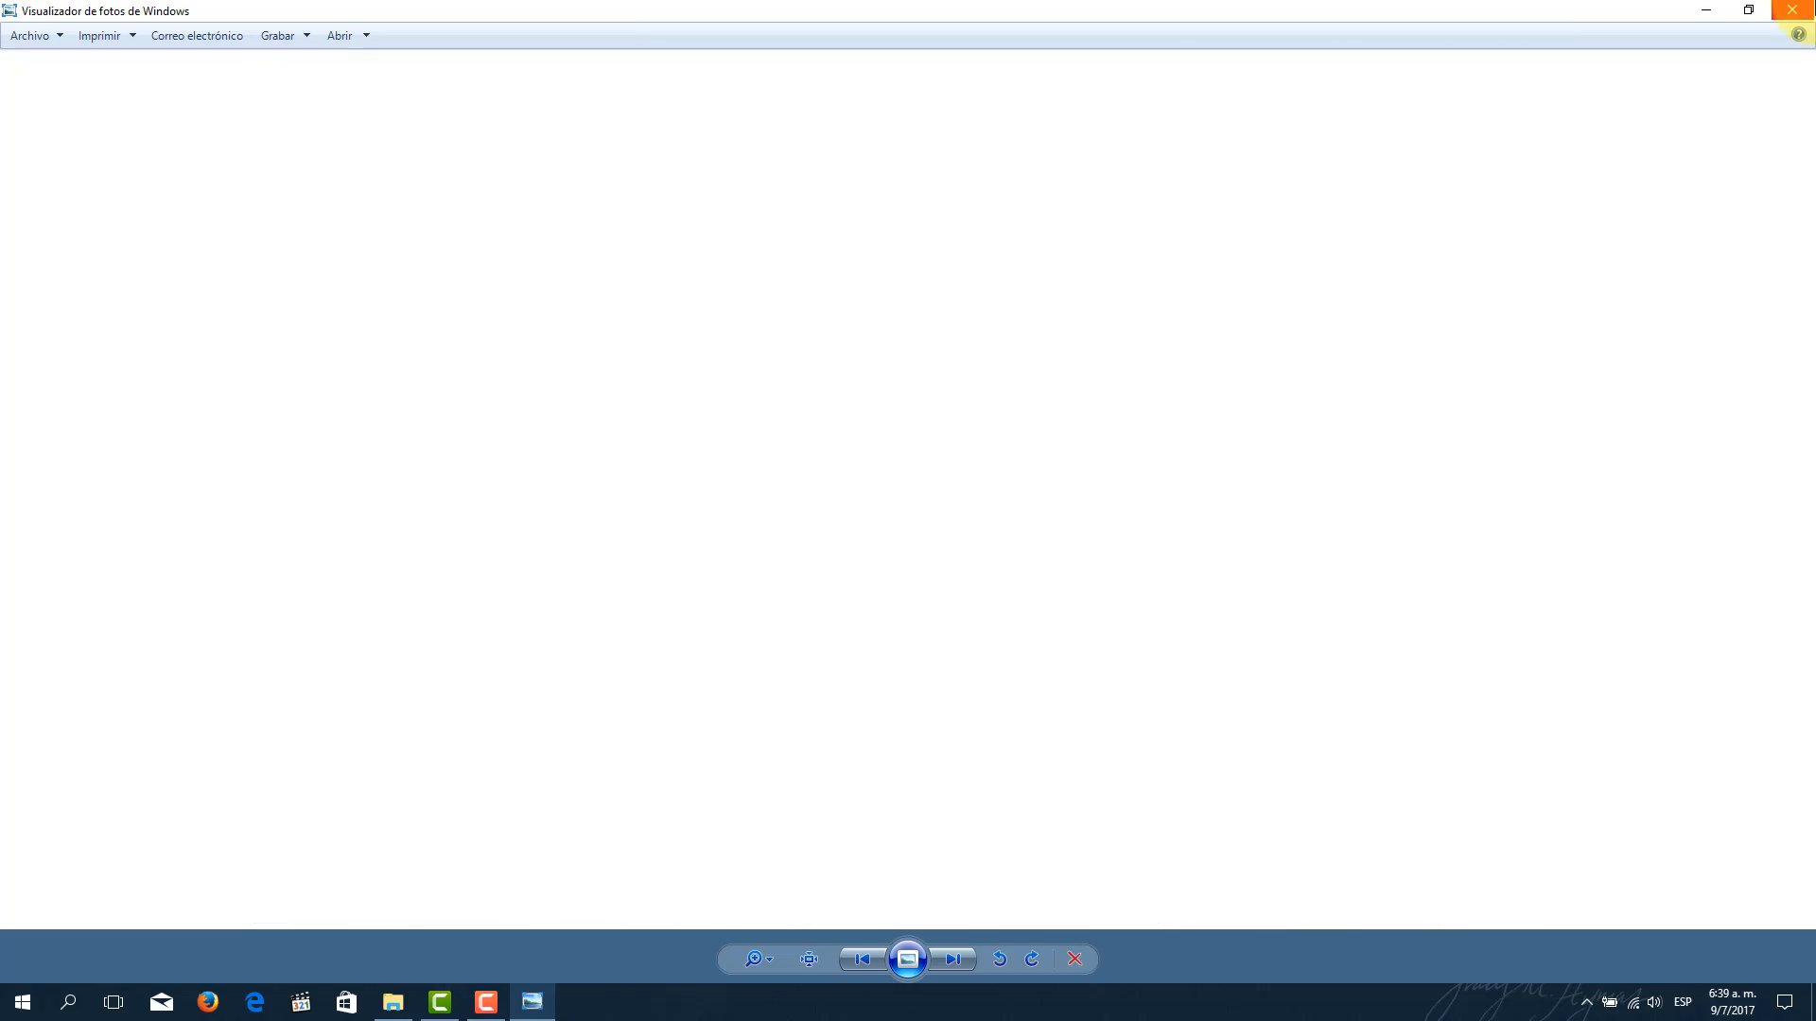
Step: Launch QGIS Desktop 2.18.4 and open its raster Georeferencer in a maximized window
{"action": "key", "text": "super"}
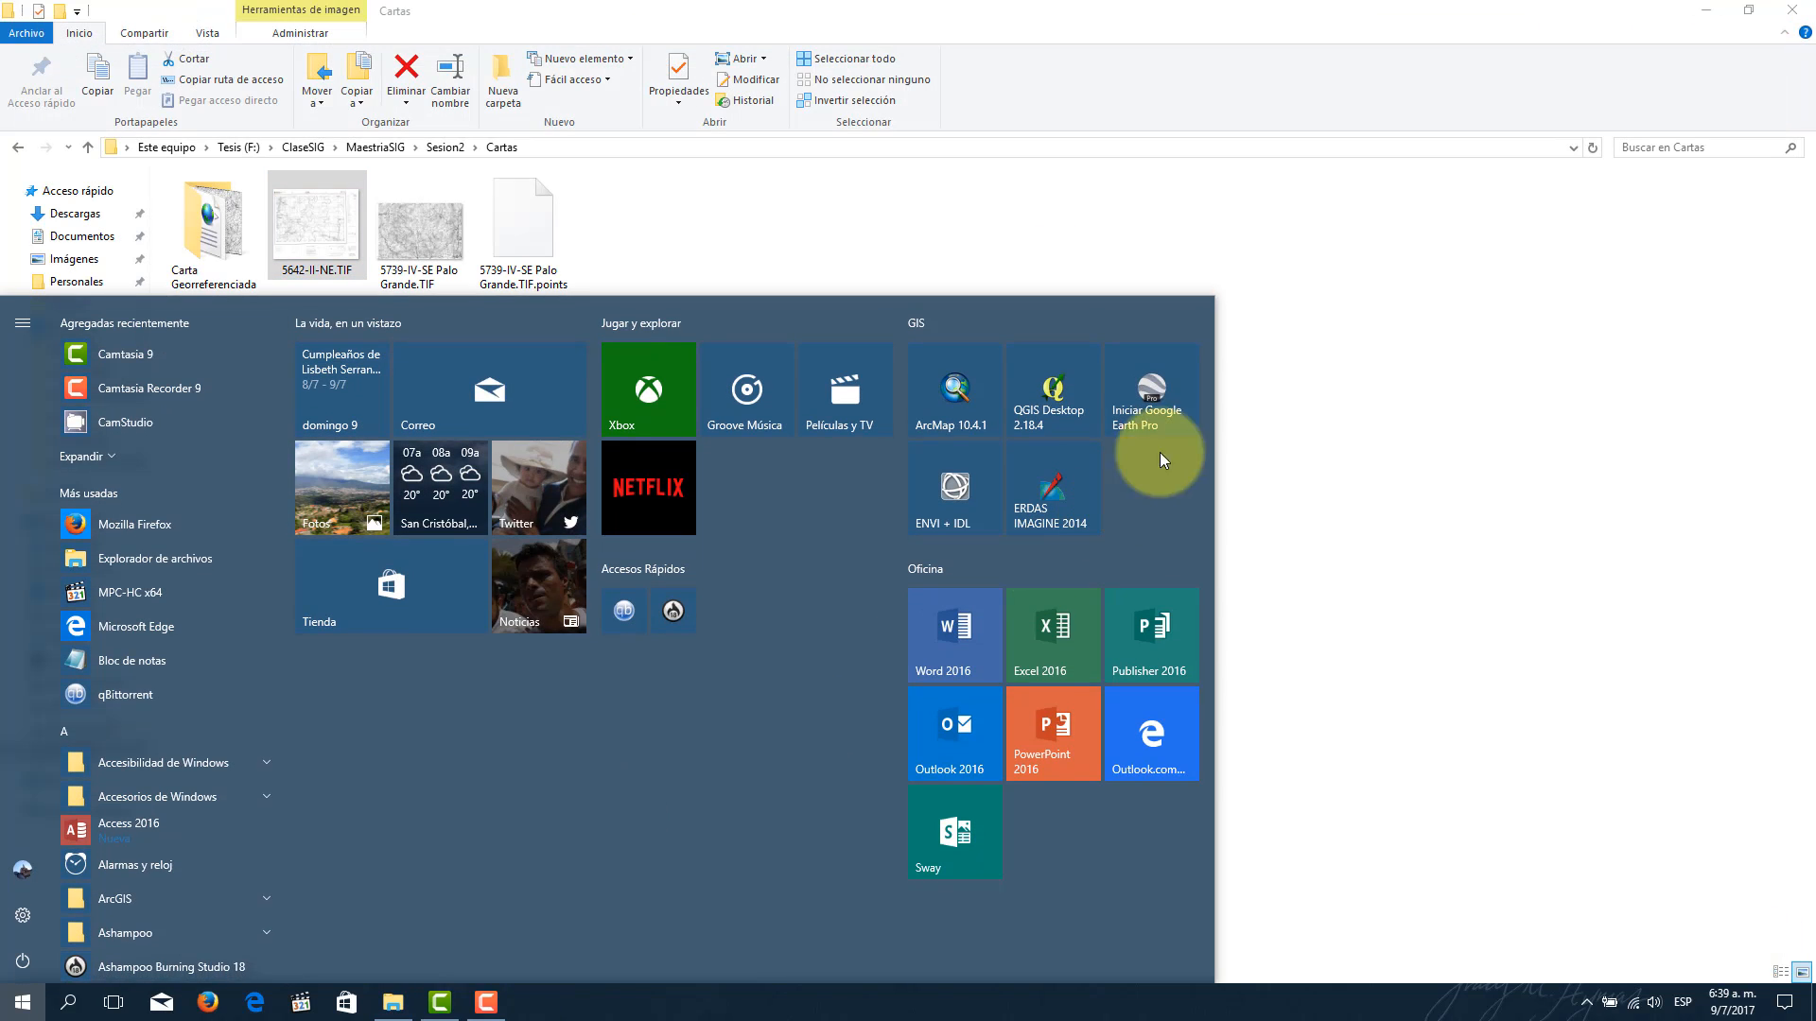
{"action": "left_click", "coordinate": [1069, 412]}
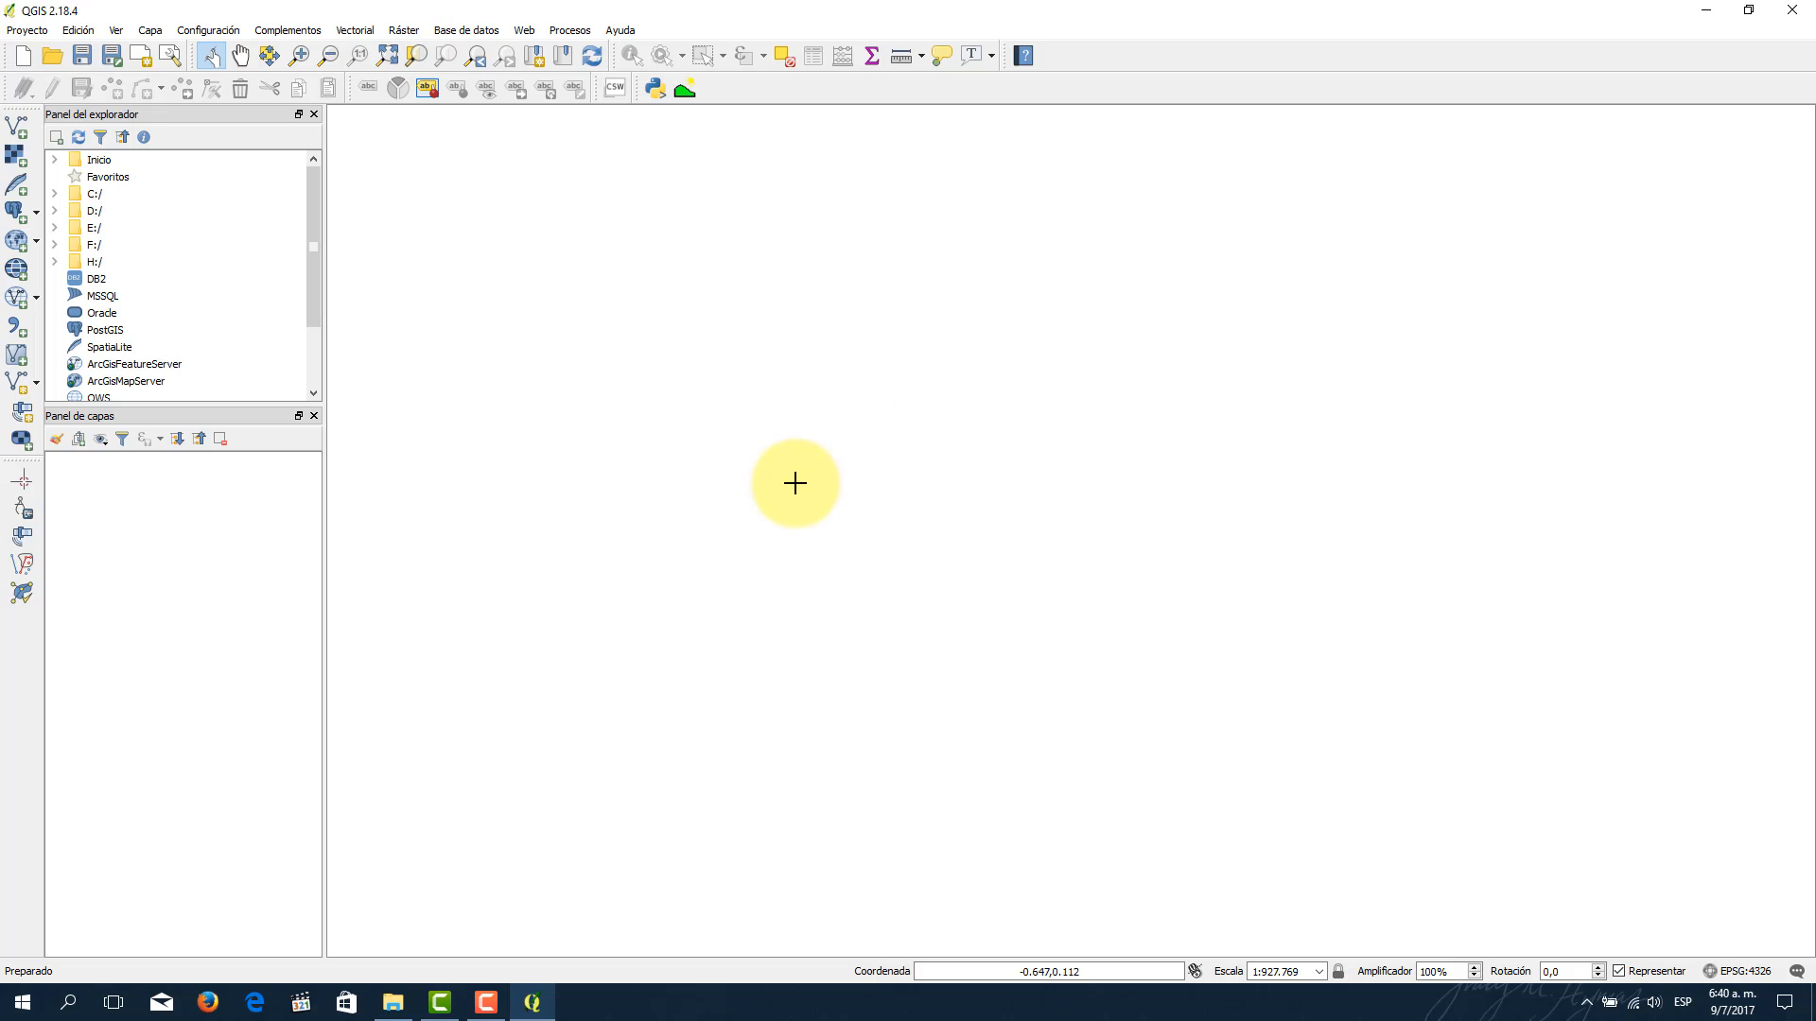
{"action": "left_click", "coordinate": [404, 31]}
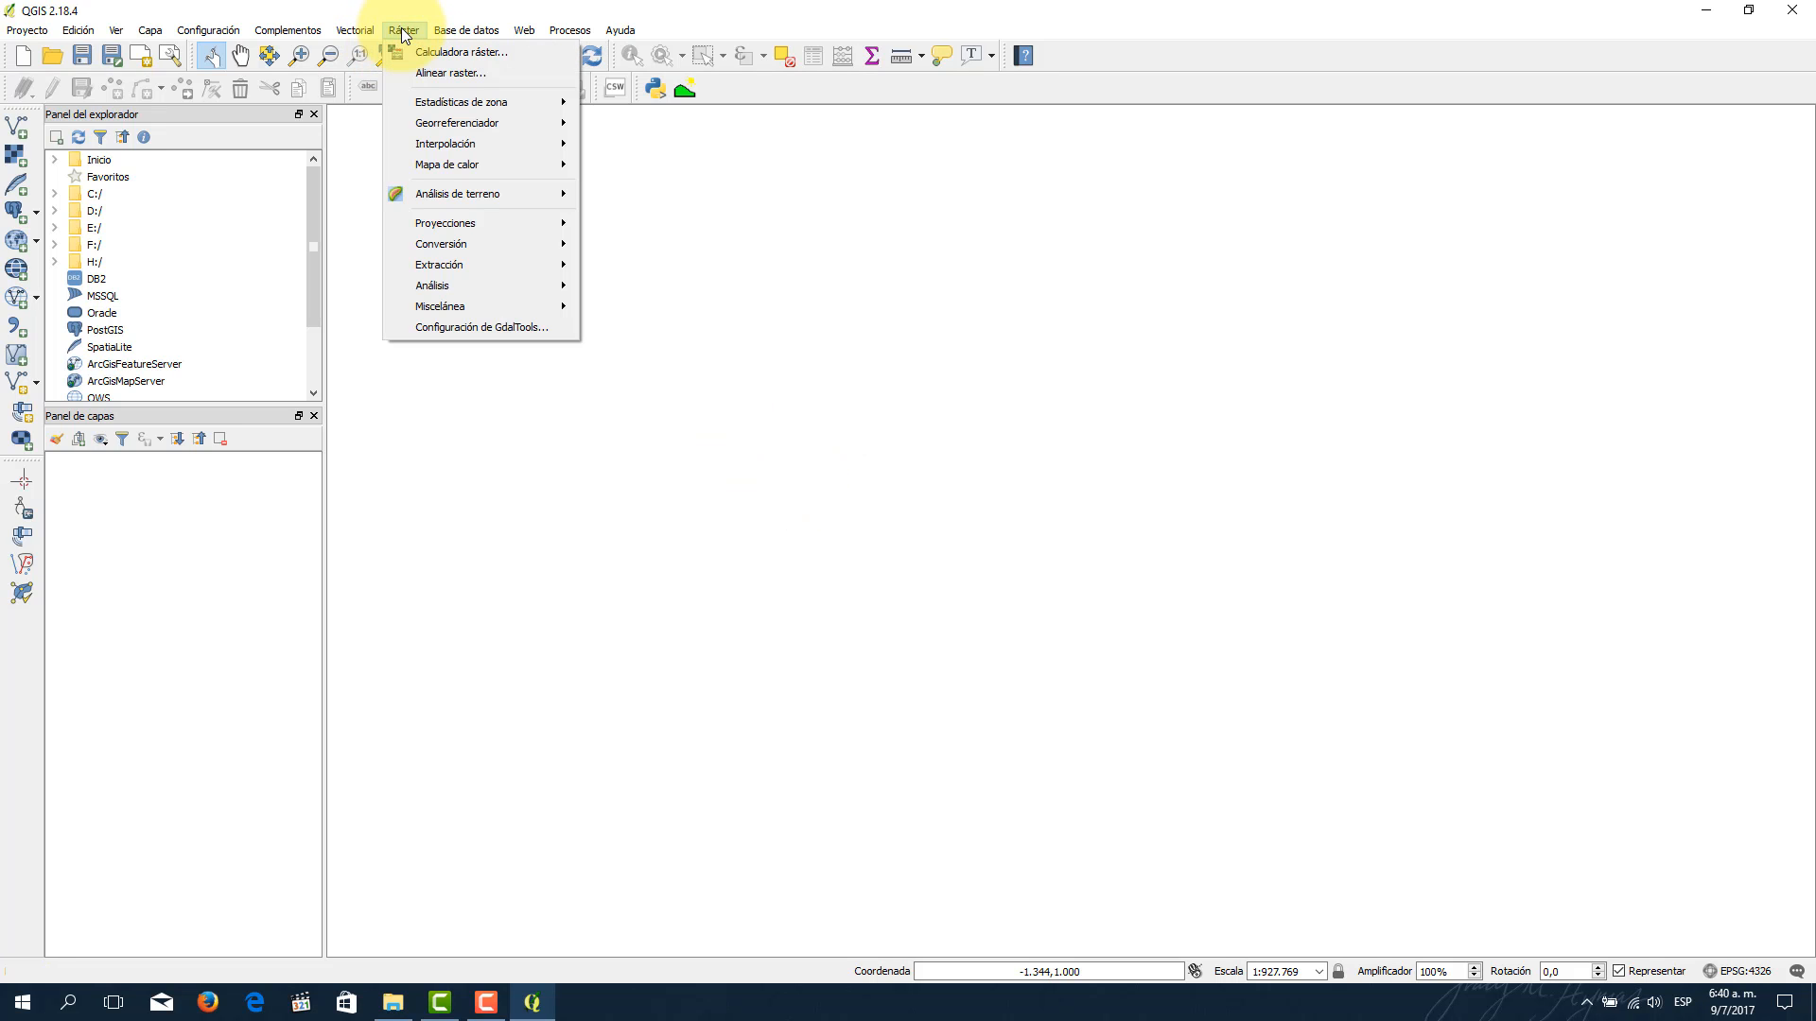
{"action": "mouse_move", "coordinate": [431, 124]}
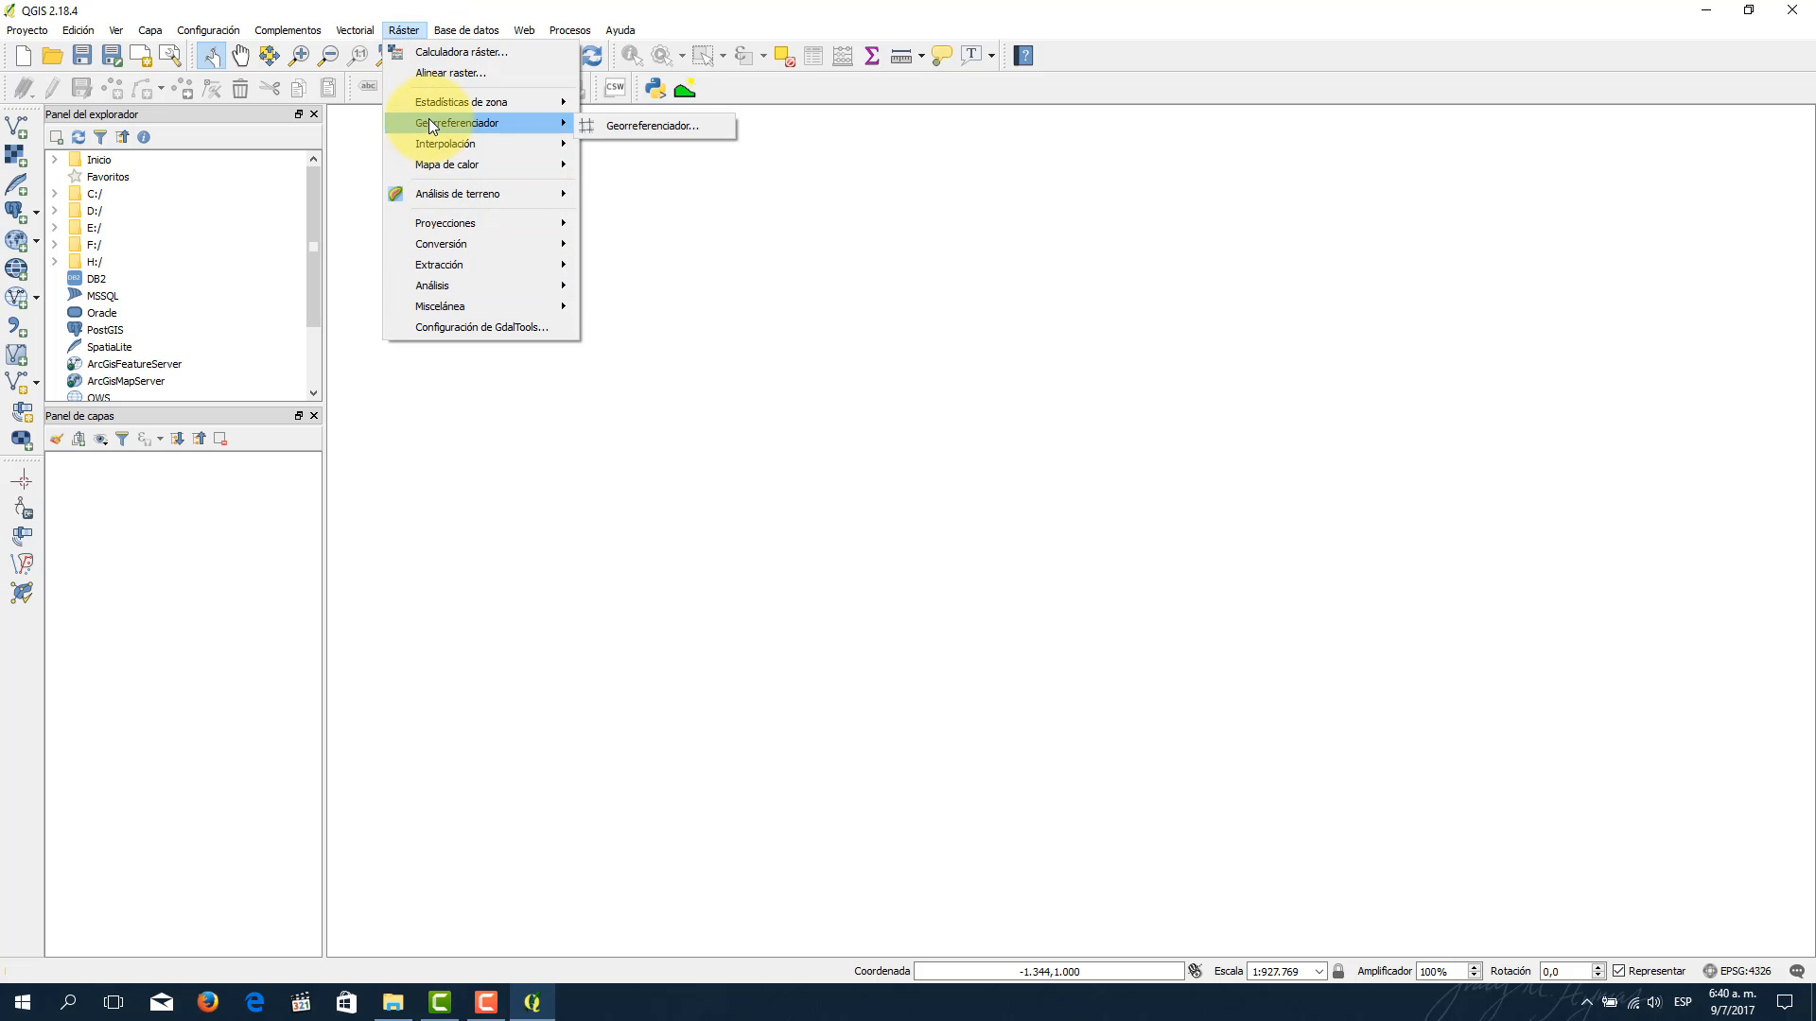
{"action": "left_click", "coordinate": [632, 127]}
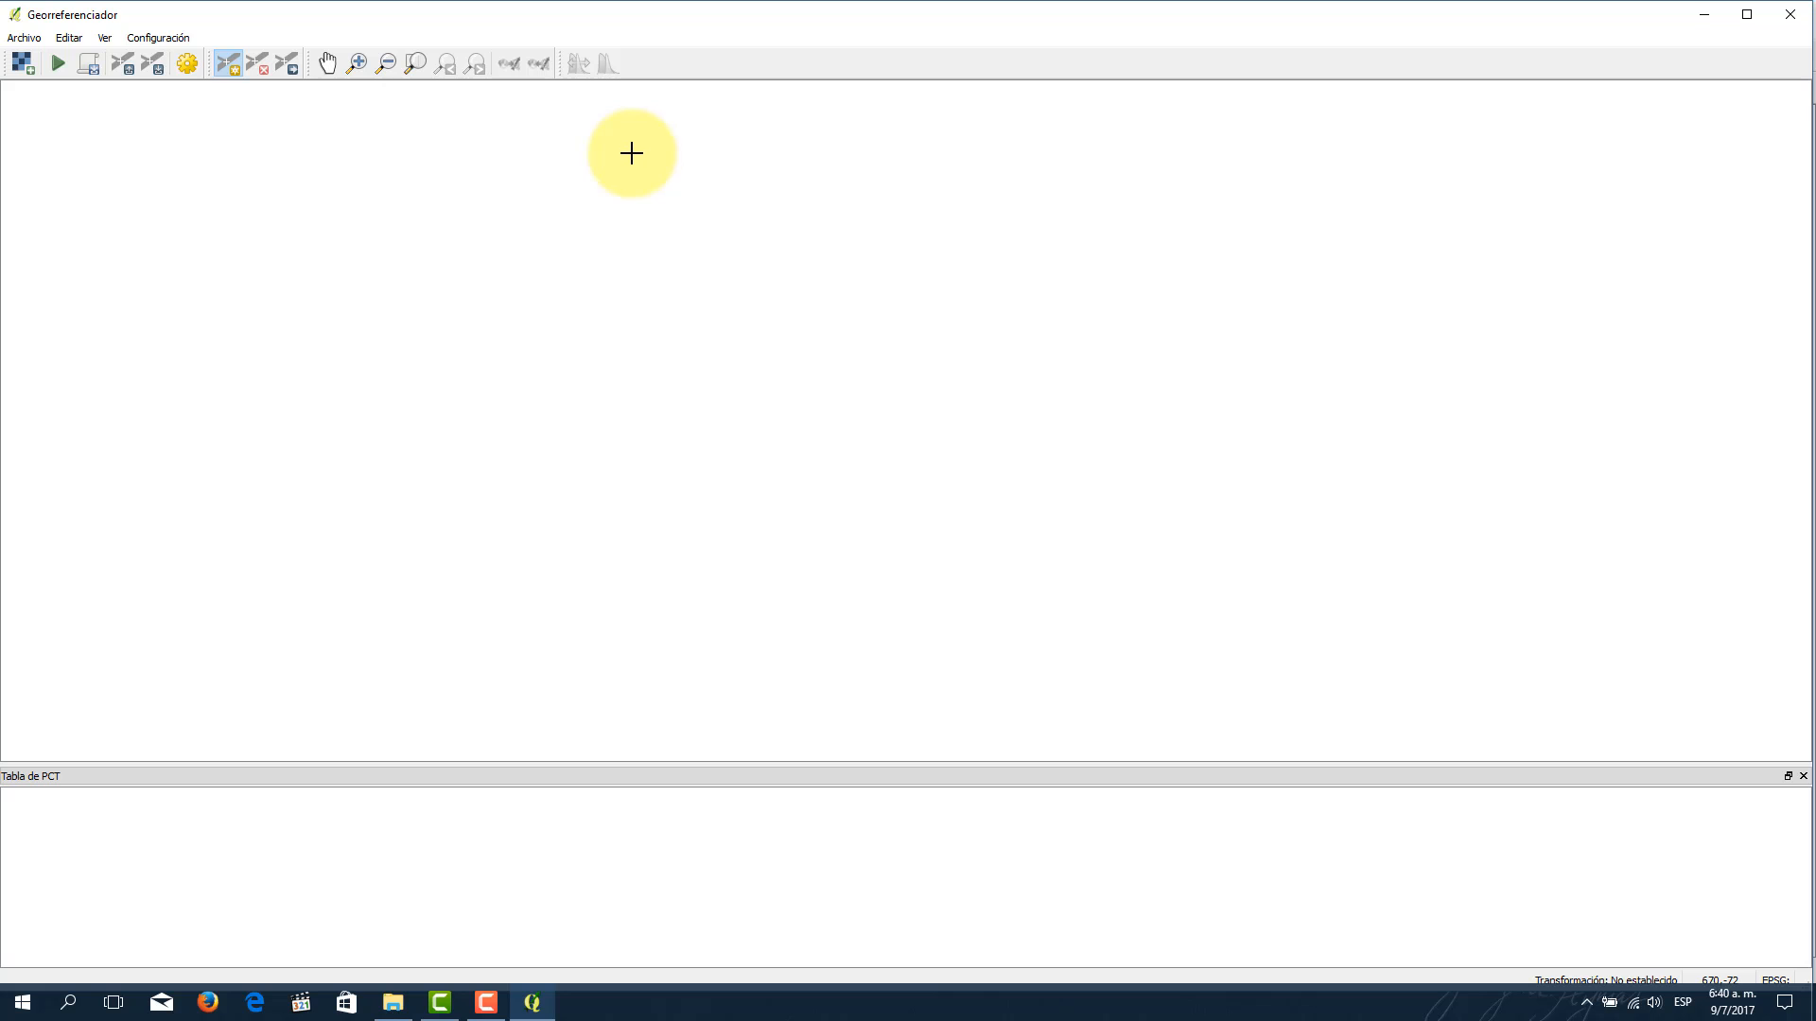
{"action": "left_click", "coordinate": [1747, 14]}
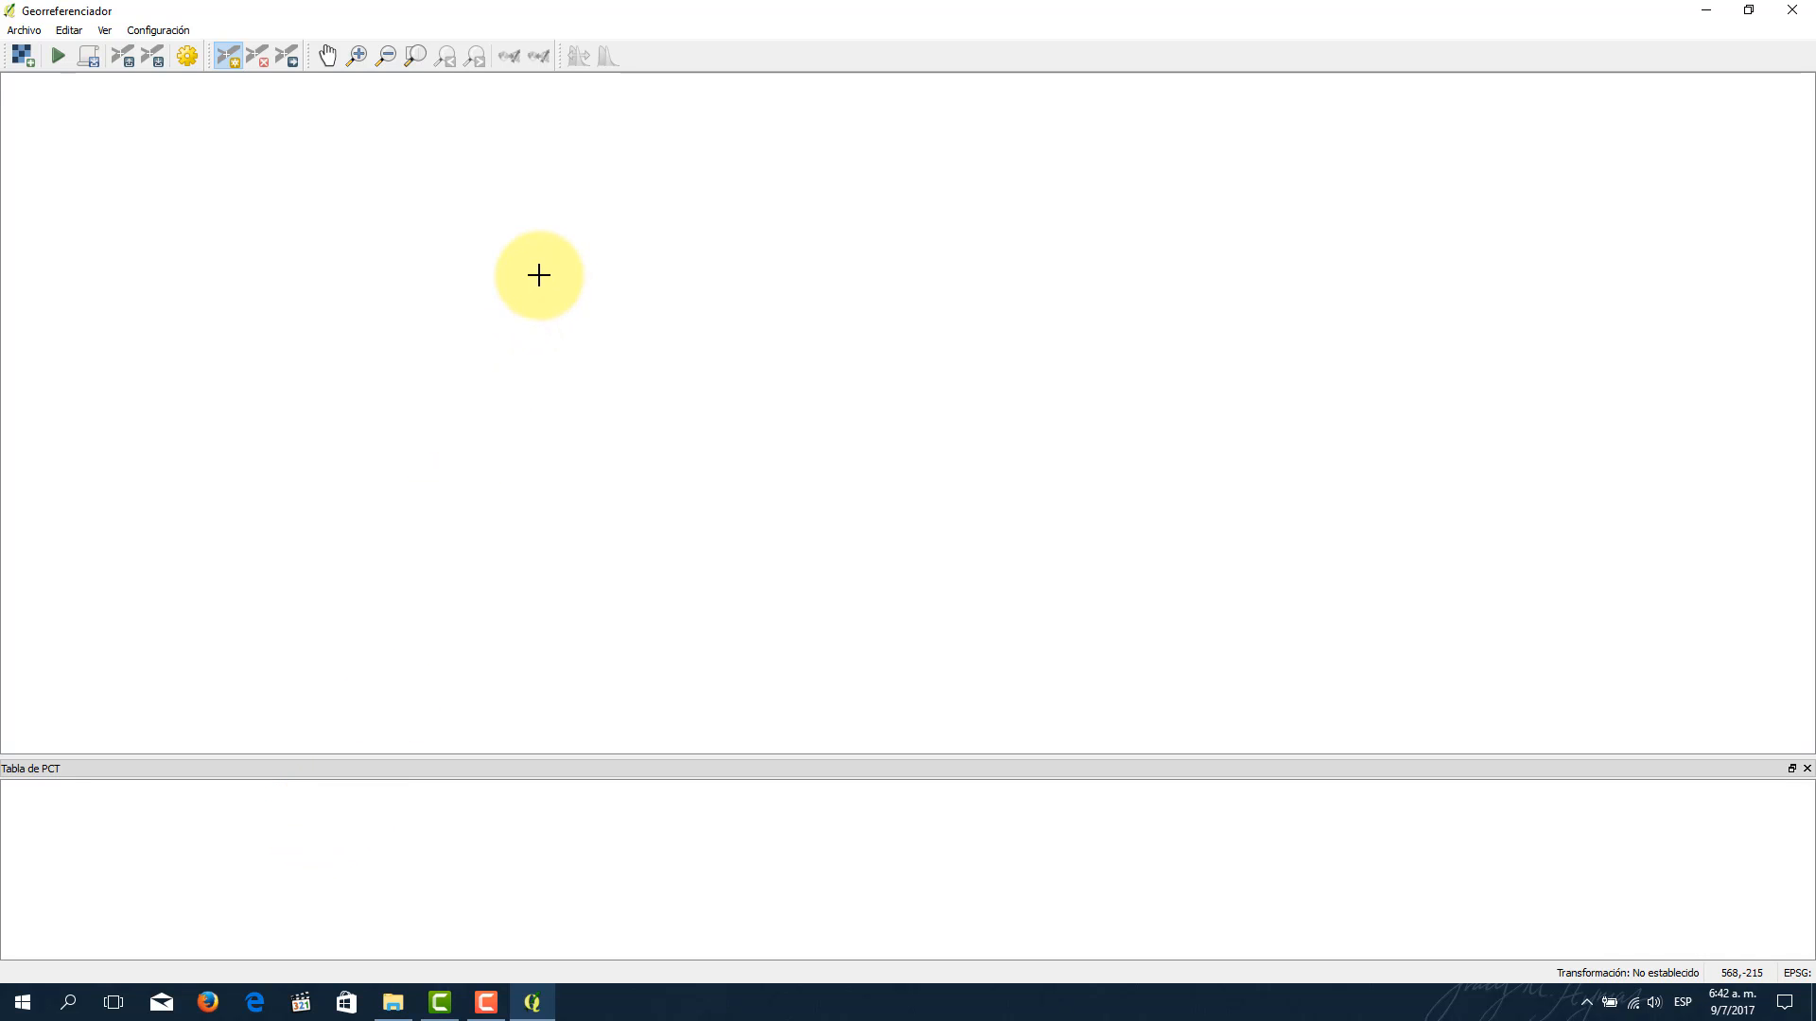
Step: Load 5739-IV-SE Palo Grande.TIF into the Georeferencer with the reference system La Canoa / UTM zone 18N (EPSG:24718)
{"action": "left_click", "coordinate": [25, 66]}
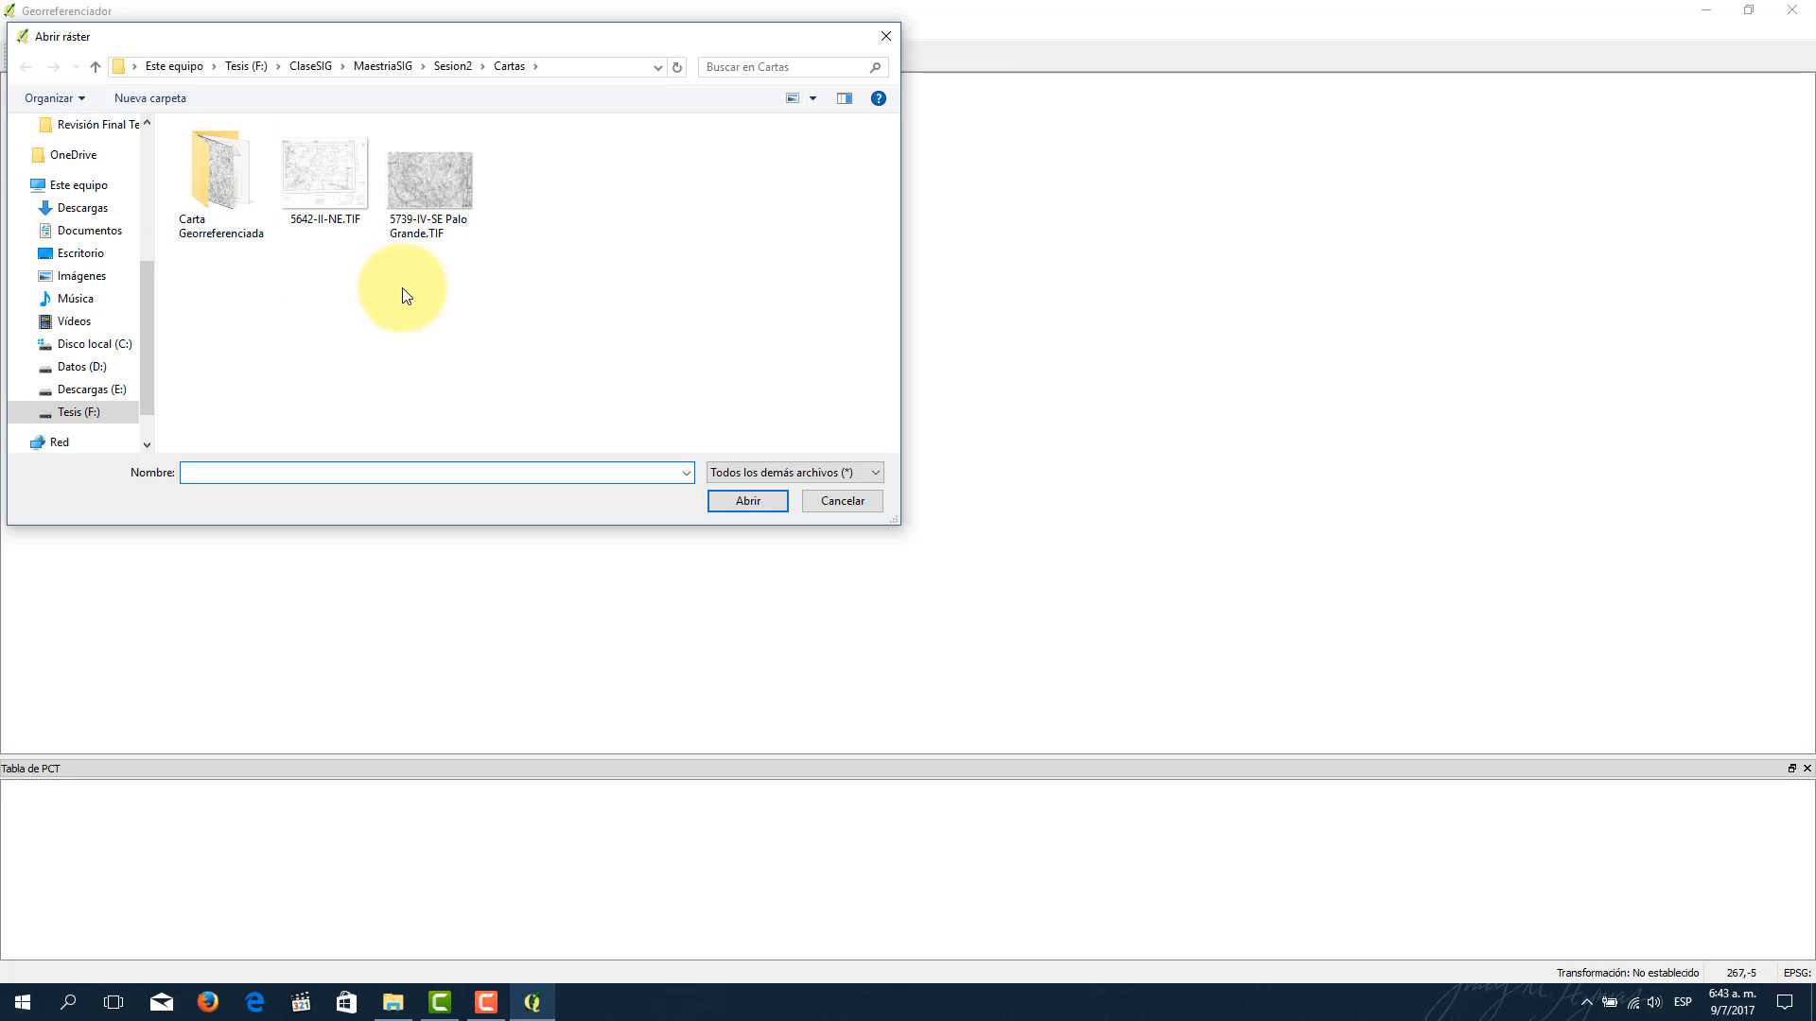
{"action": "left_click", "coordinate": [421, 195]}
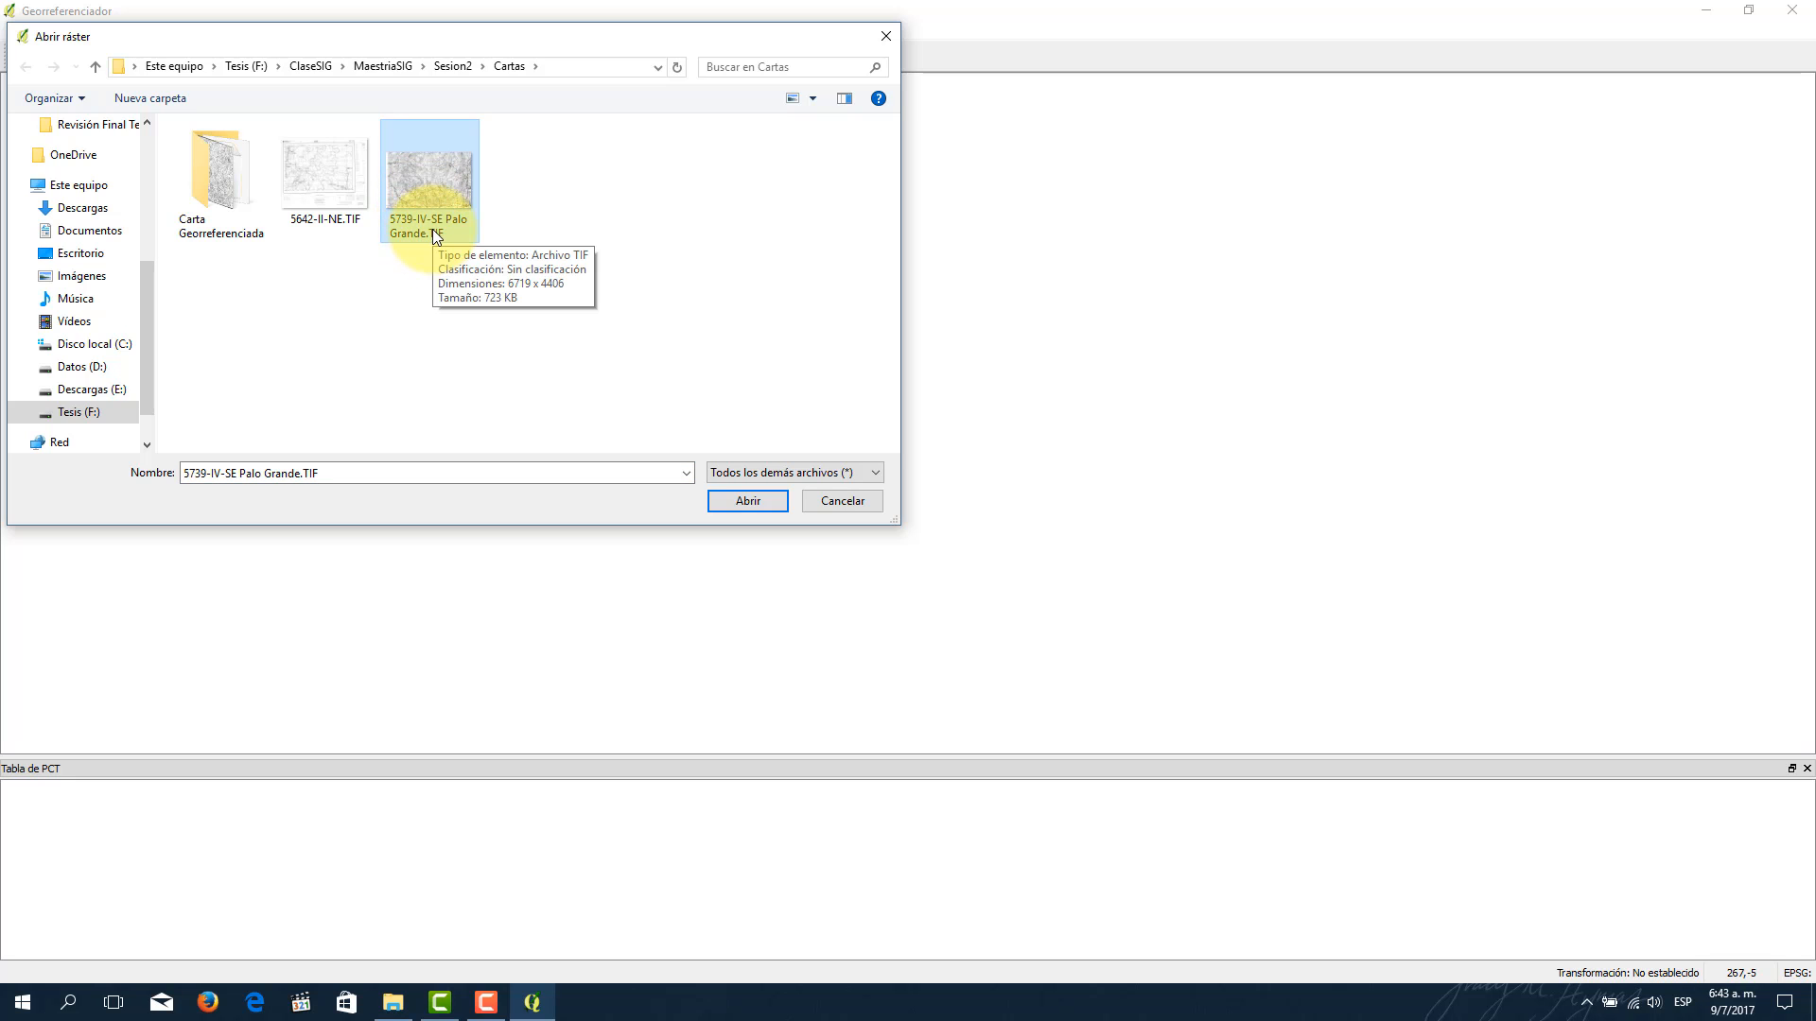
{"action": "left_click", "coordinate": [747, 500]}
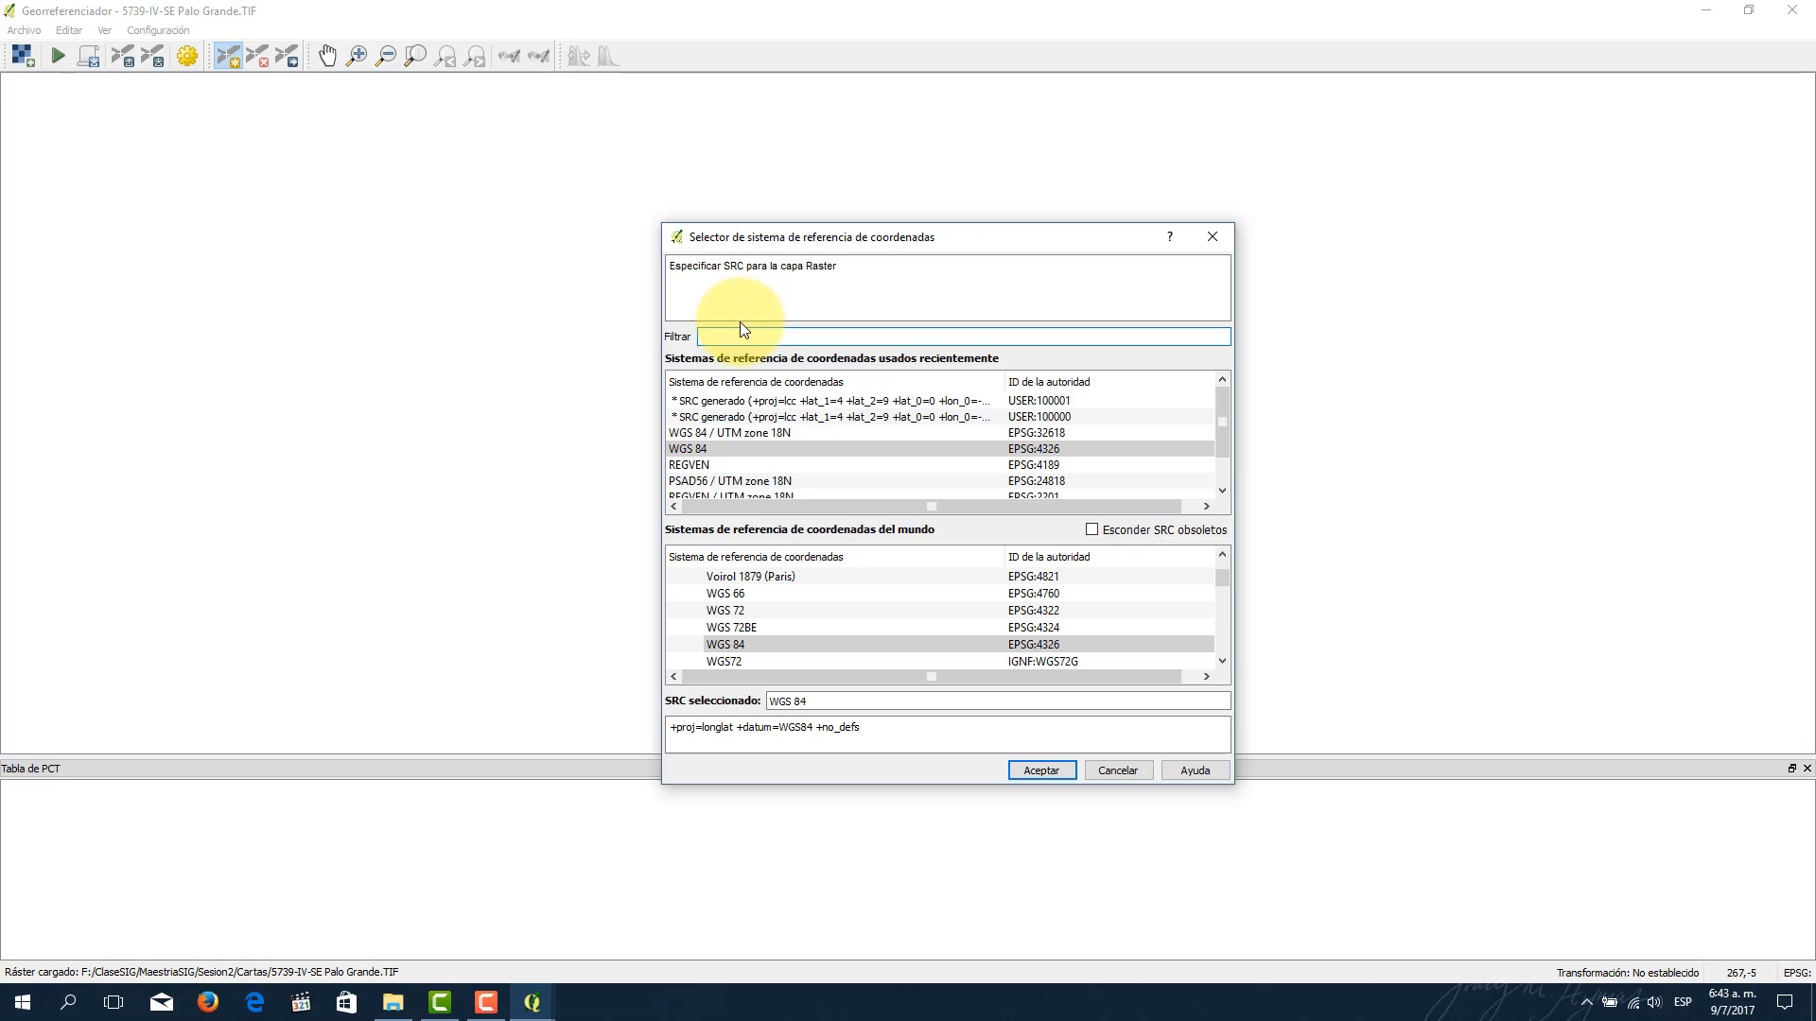
{"action": "type", "text": "la canoa"}
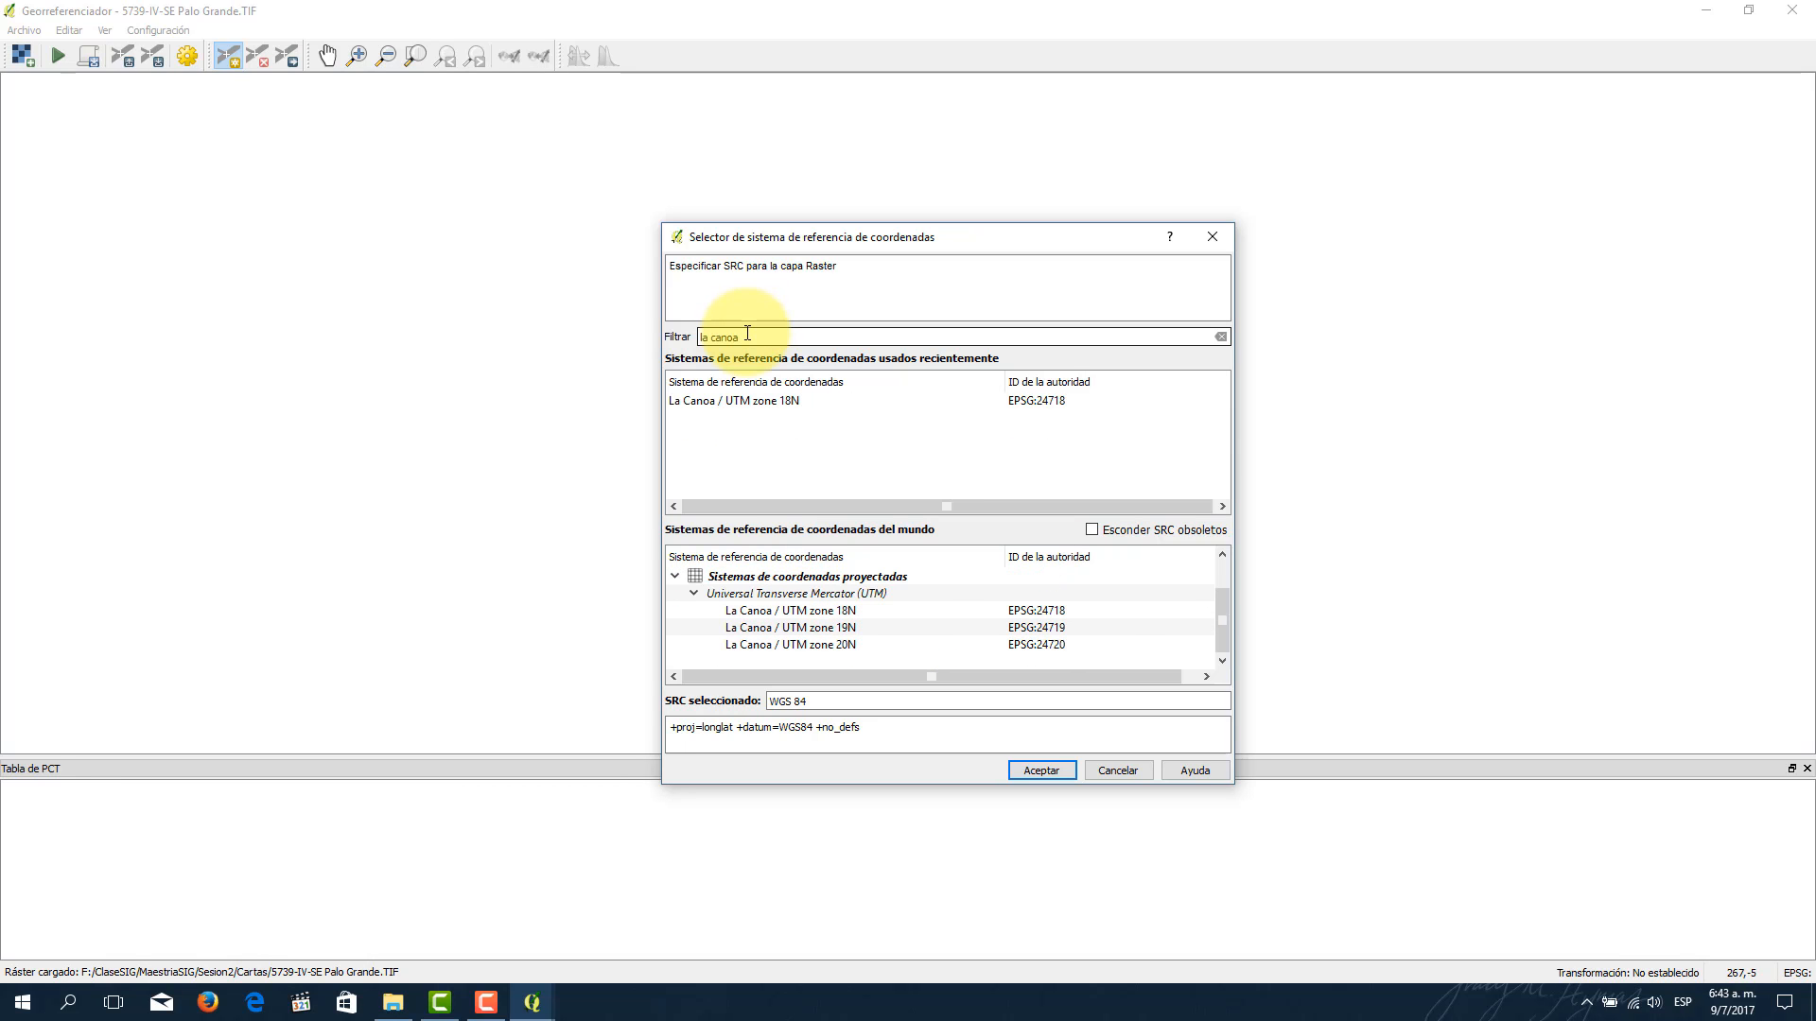
{"action": "left_click", "coordinate": [797, 613]}
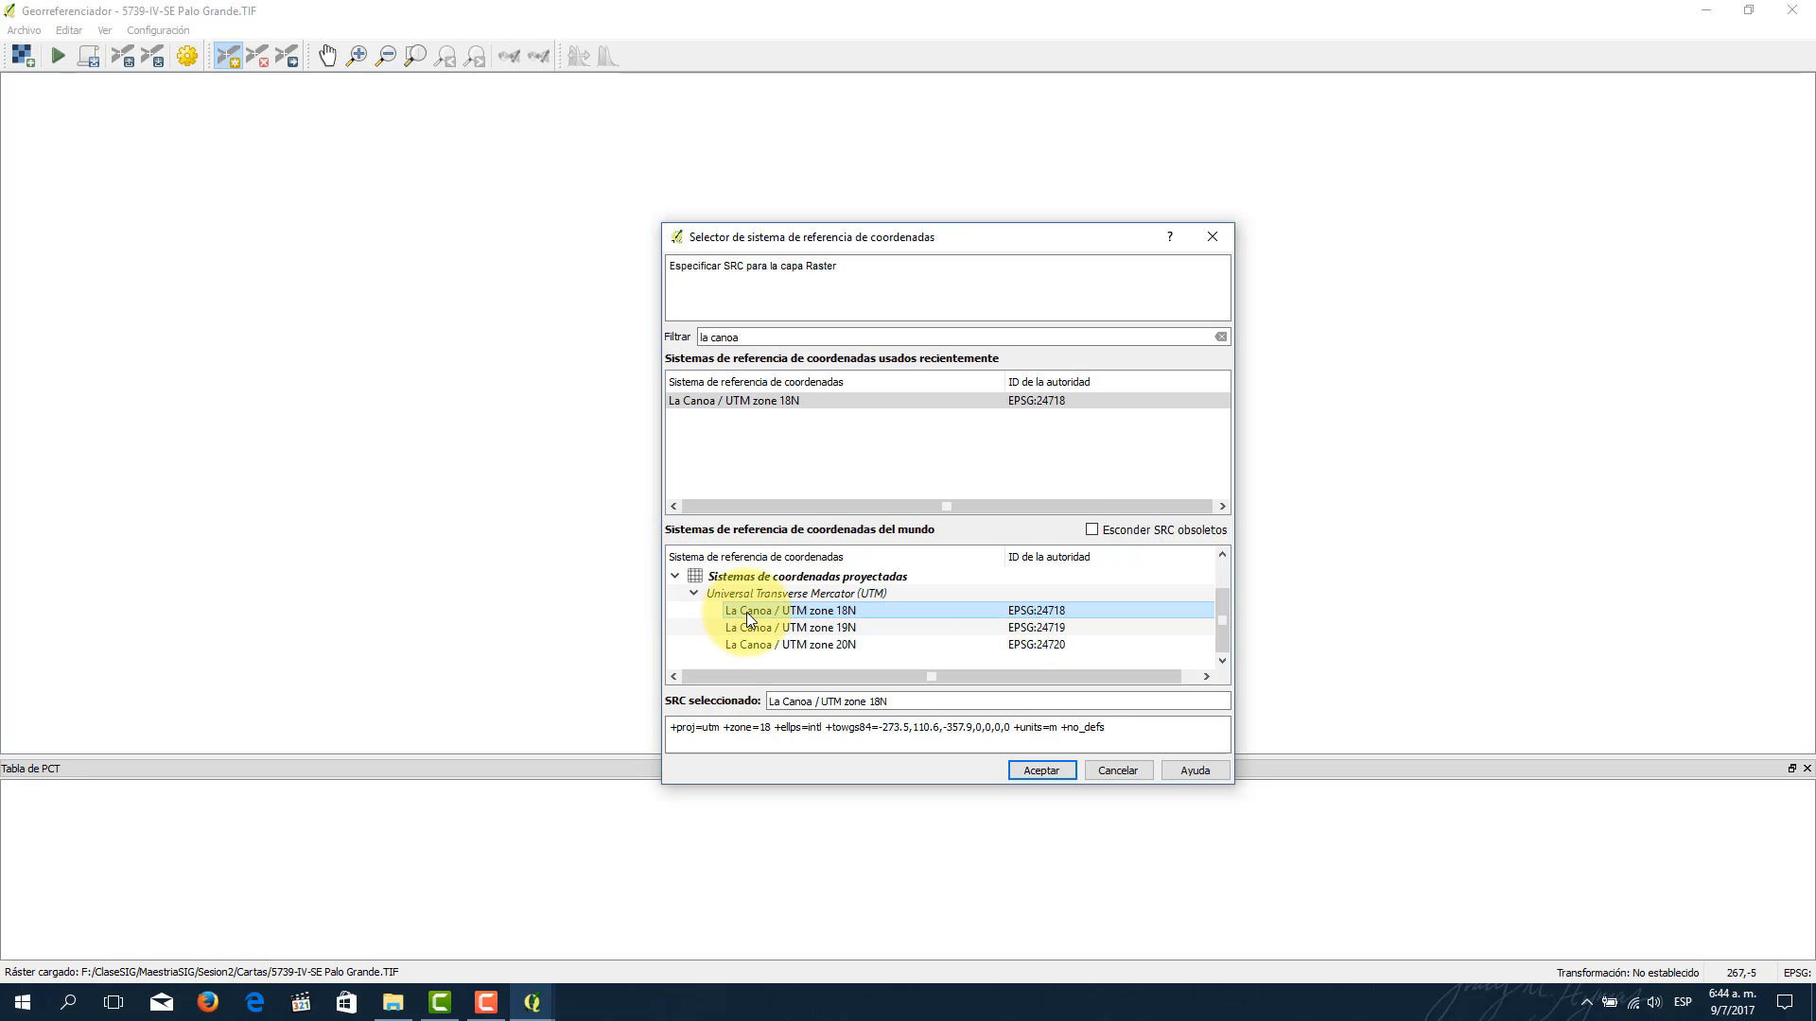
{"action": "left_click", "coordinate": [1045, 773]}
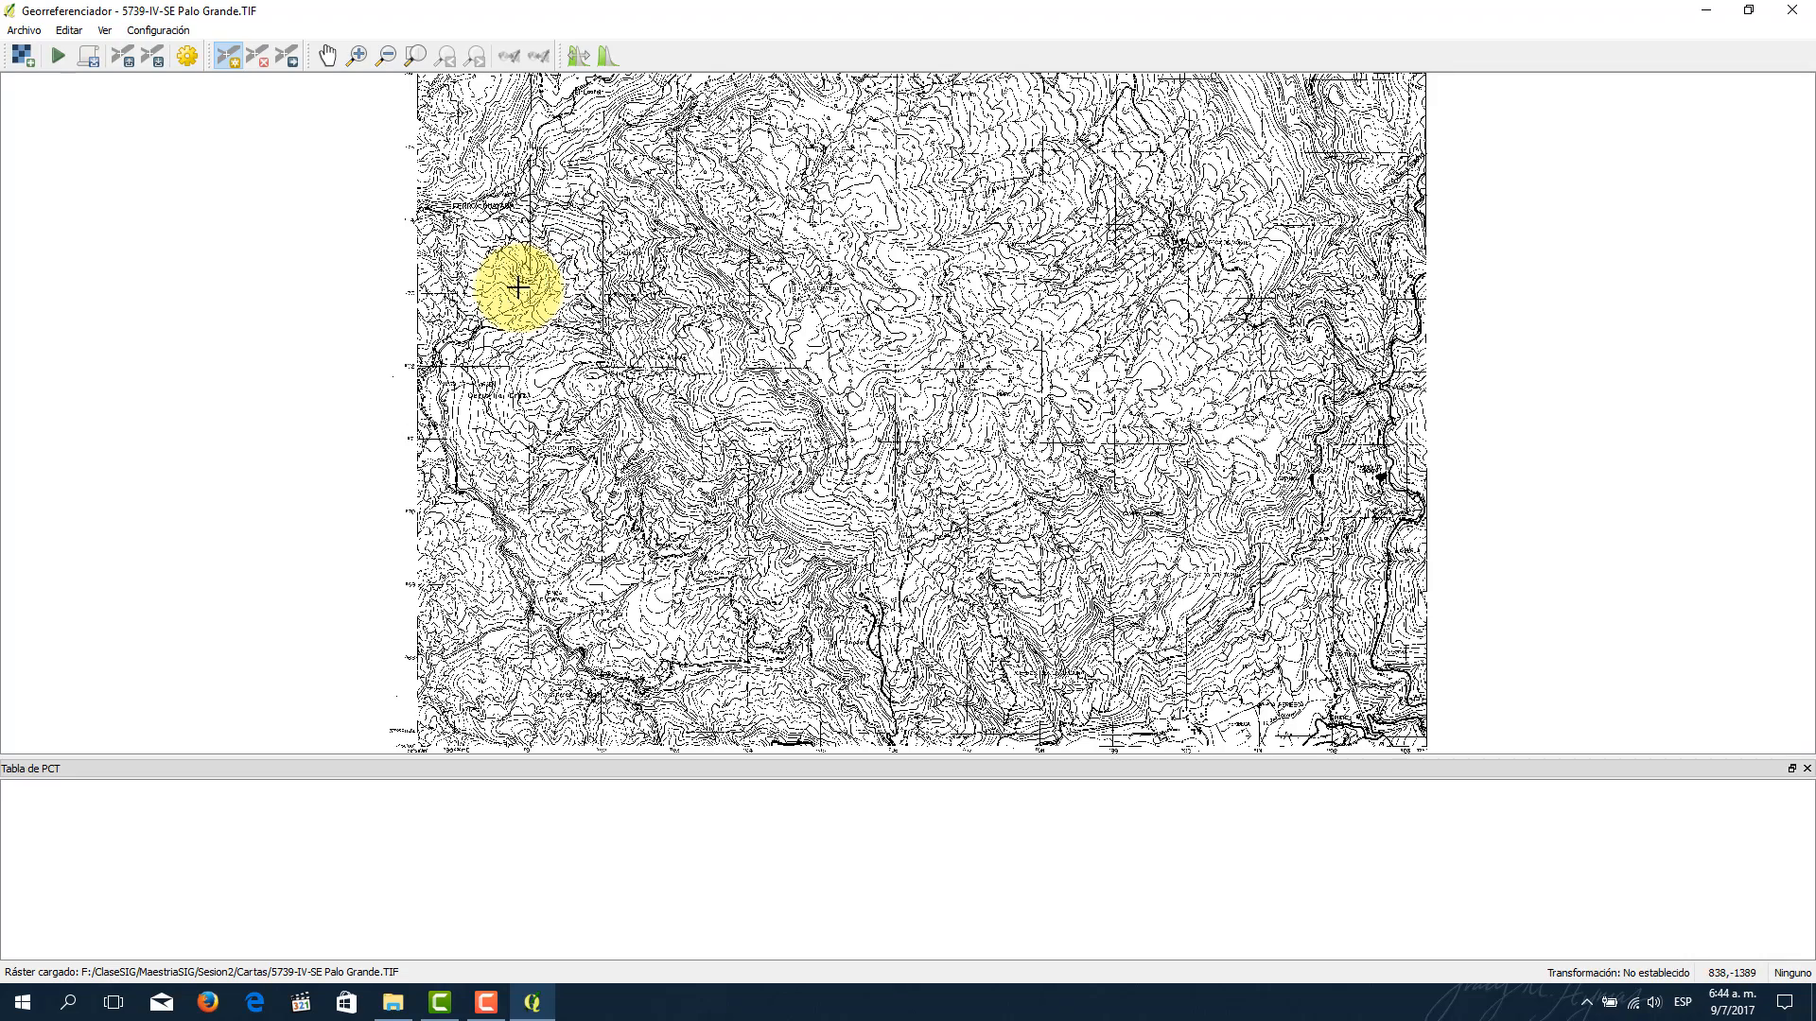
Step: Open 5739-IV-SE Palo Grande.TIF from the Cartas folder in the Windows photo viewer and return to the QGIS Georeferencer
{"action": "left_click", "coordinate": [407, 1011]}
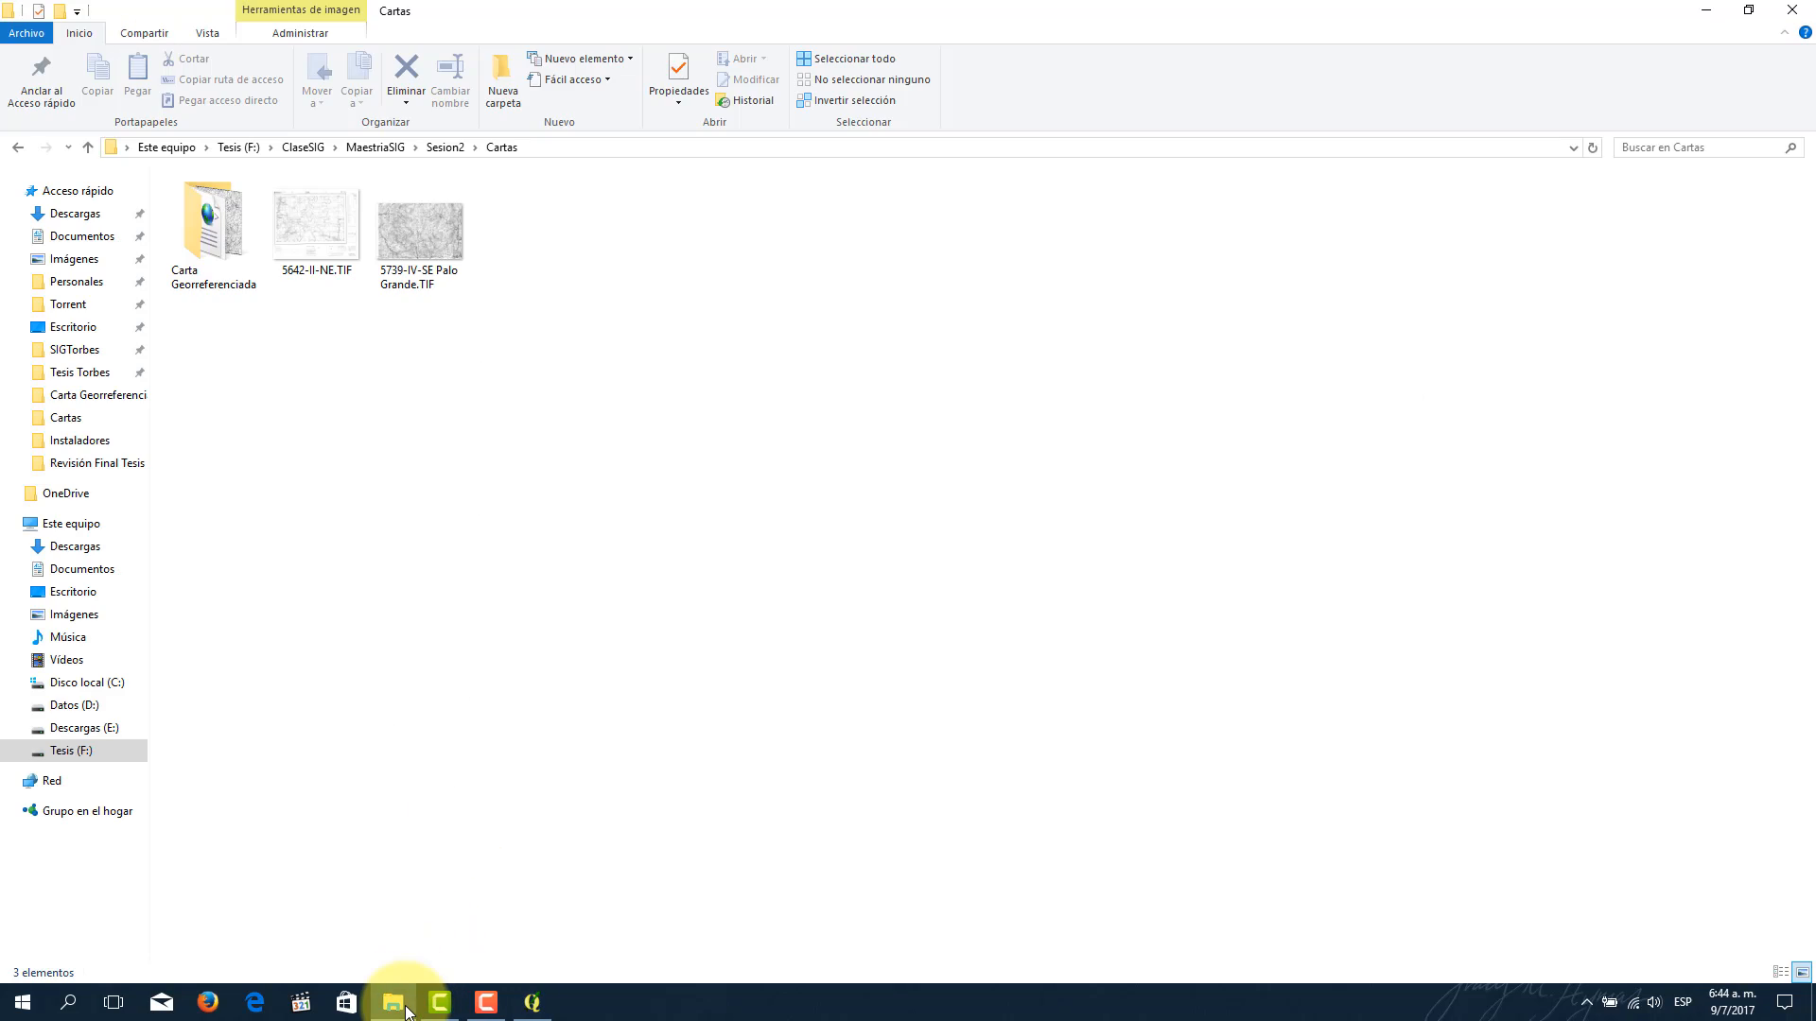
{"action": "double_click", "coordinate": [427, 258]}
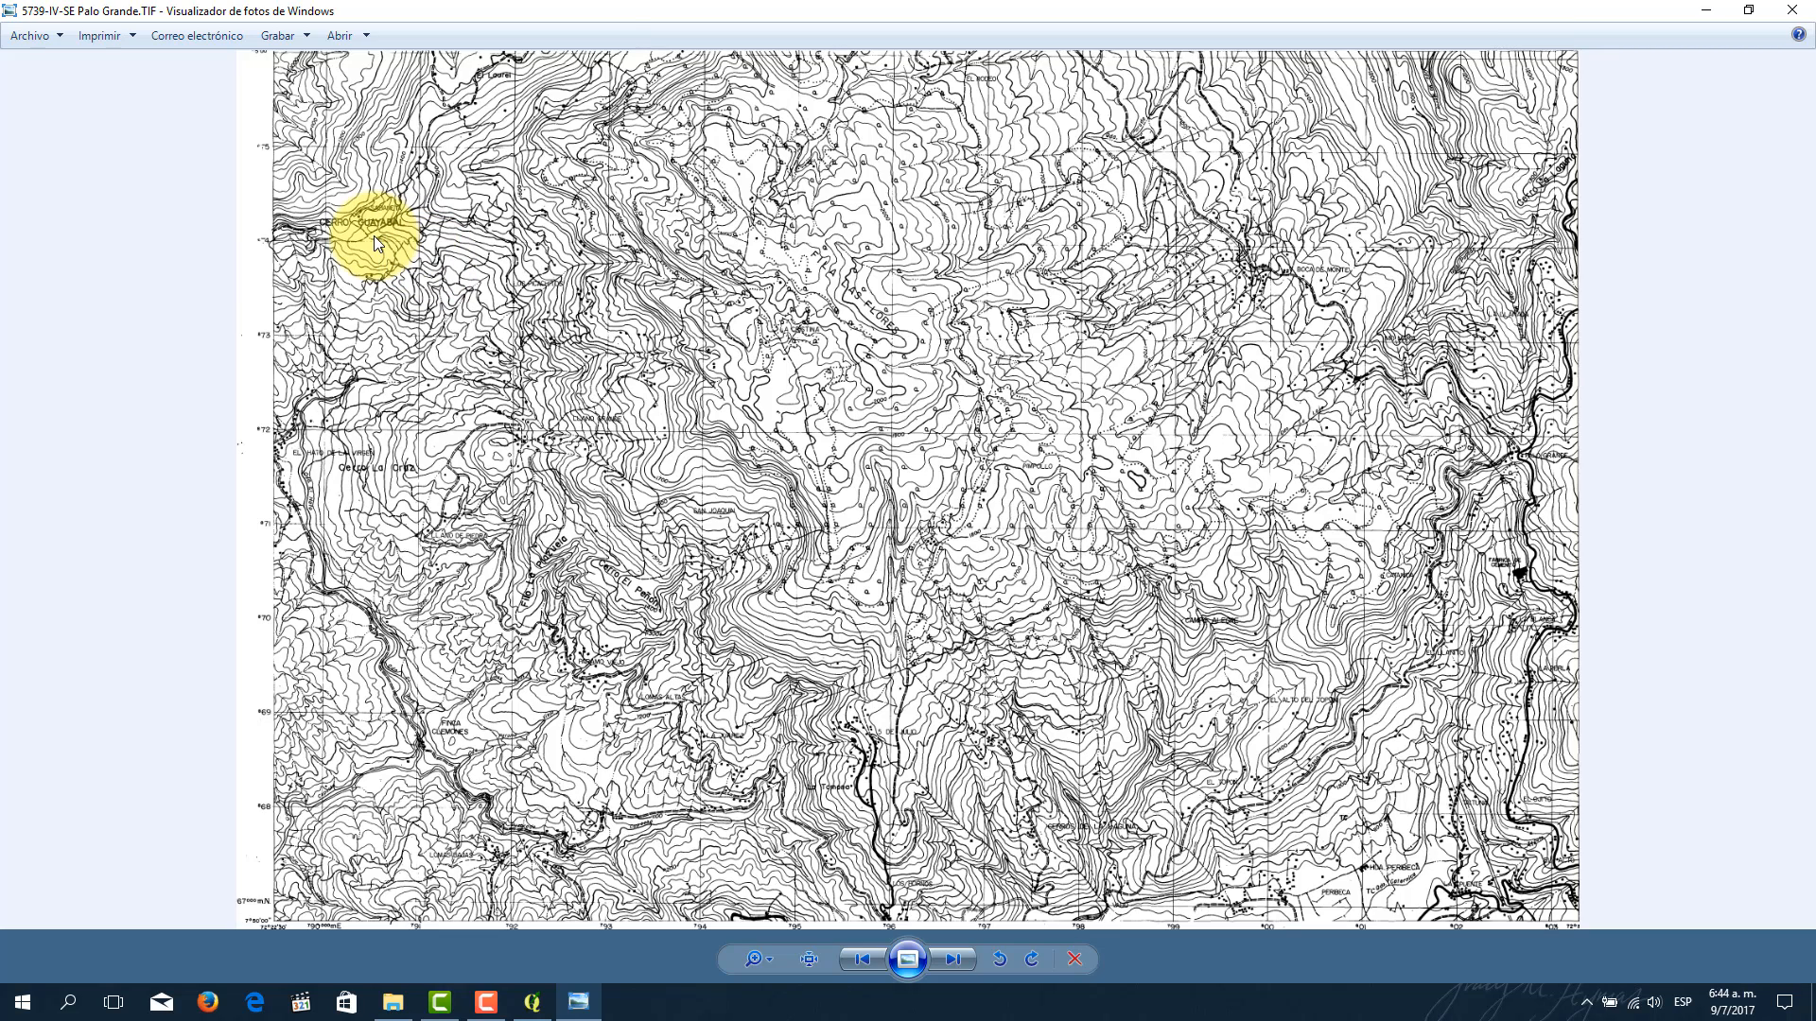
{"action": "left_click", "coordinate": [532, 1003]}
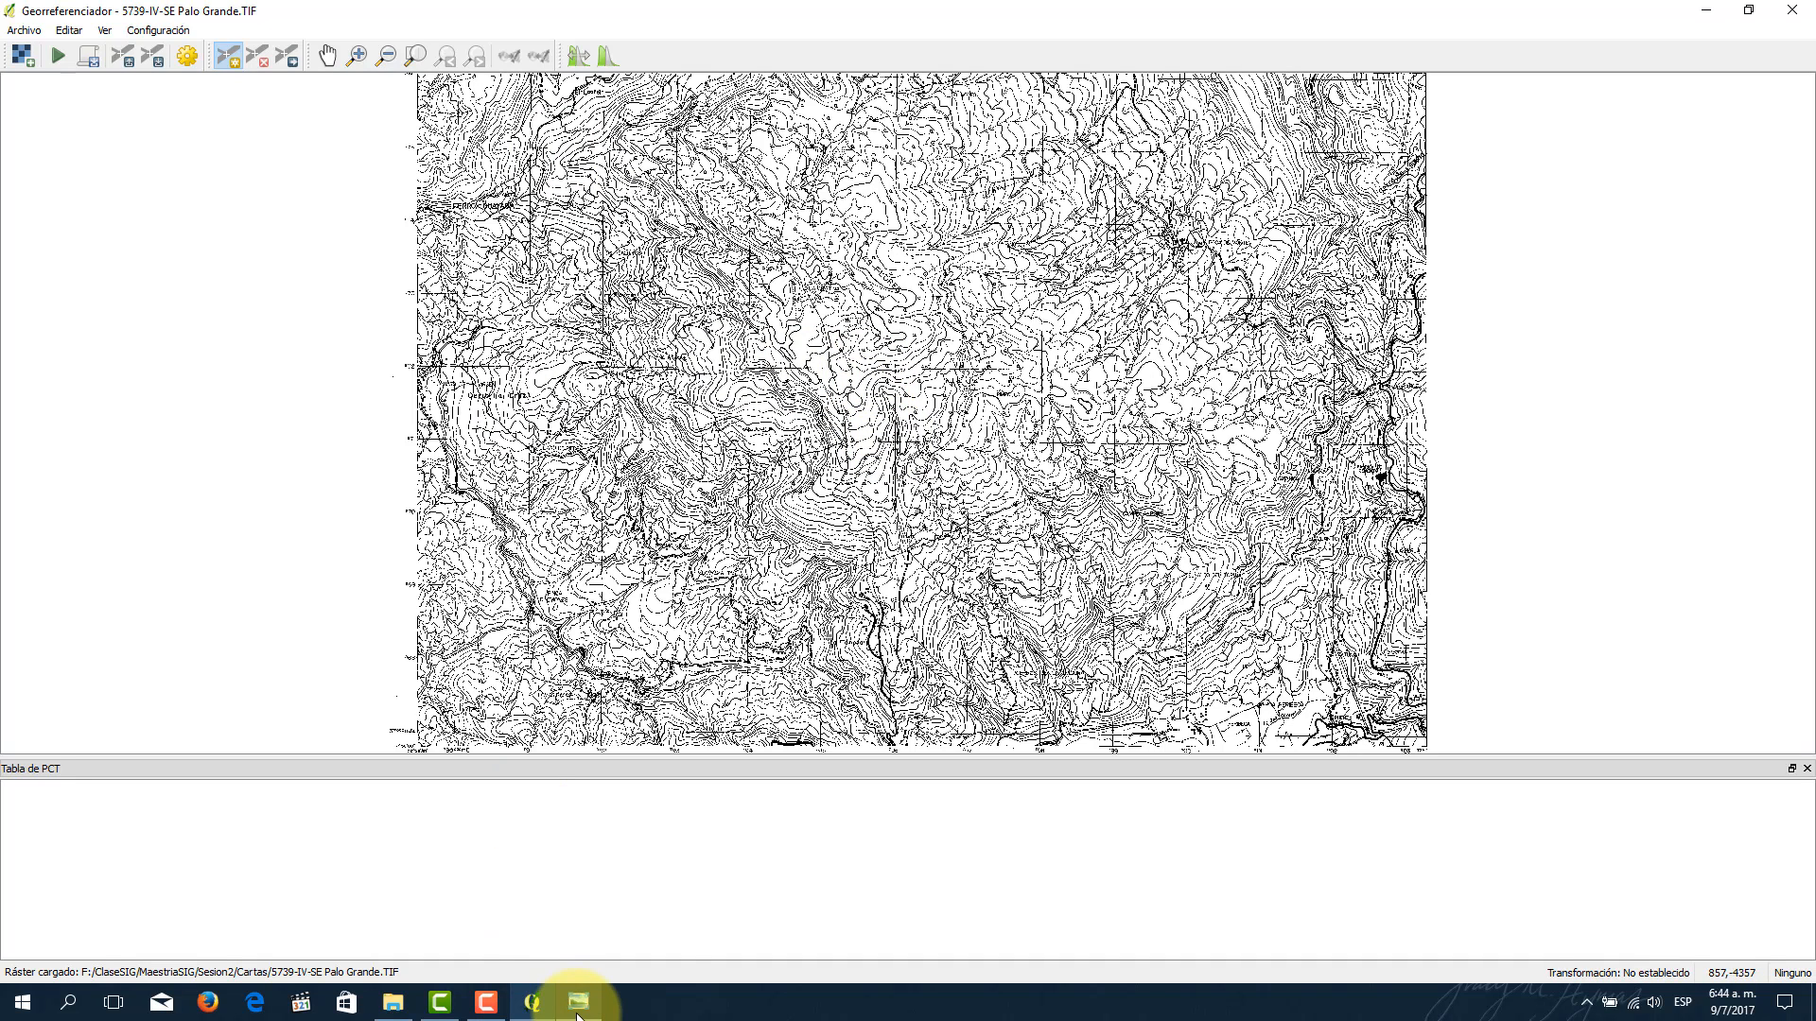
{"action": "mouse_move", "coordinate": [577, 1012]}
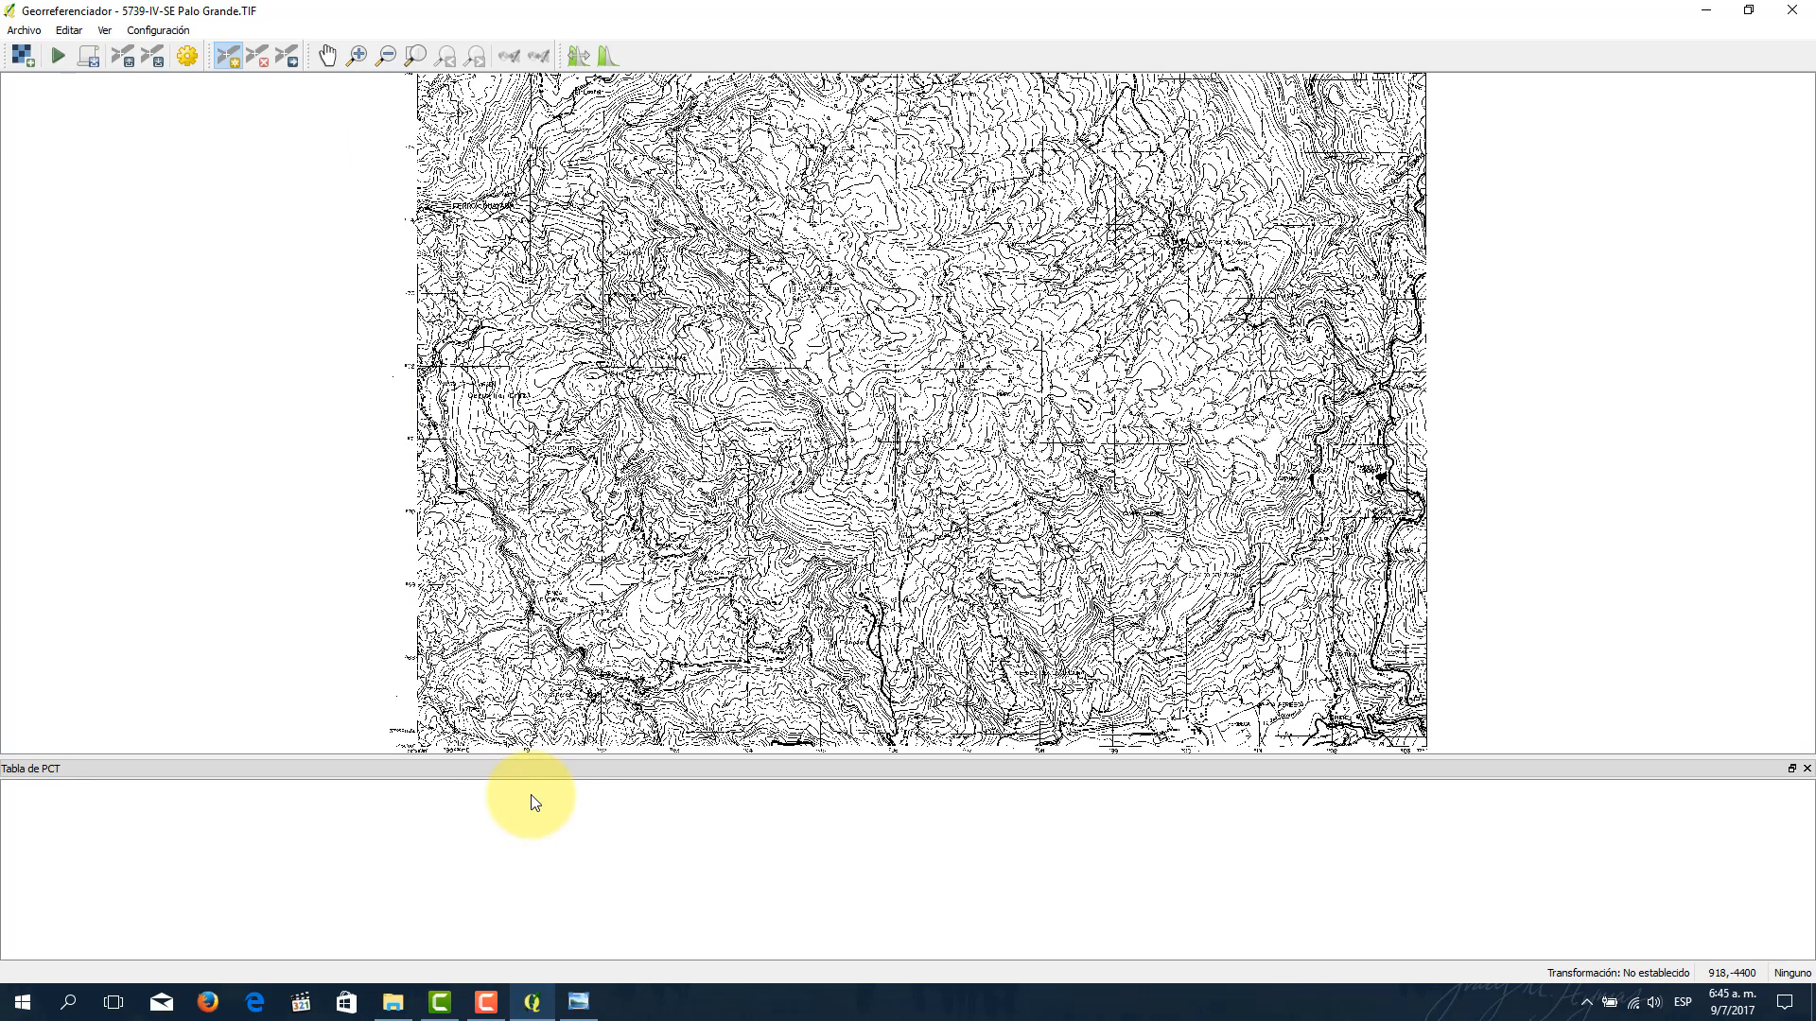
Step: Examine the intersection of the 790000 m E and 67000 m N grid lines near the sheet's southwest corner
{"action": "scroll", "coordinate": [436, 729], "scroll_direction": "up", "scroll_amount": 5}
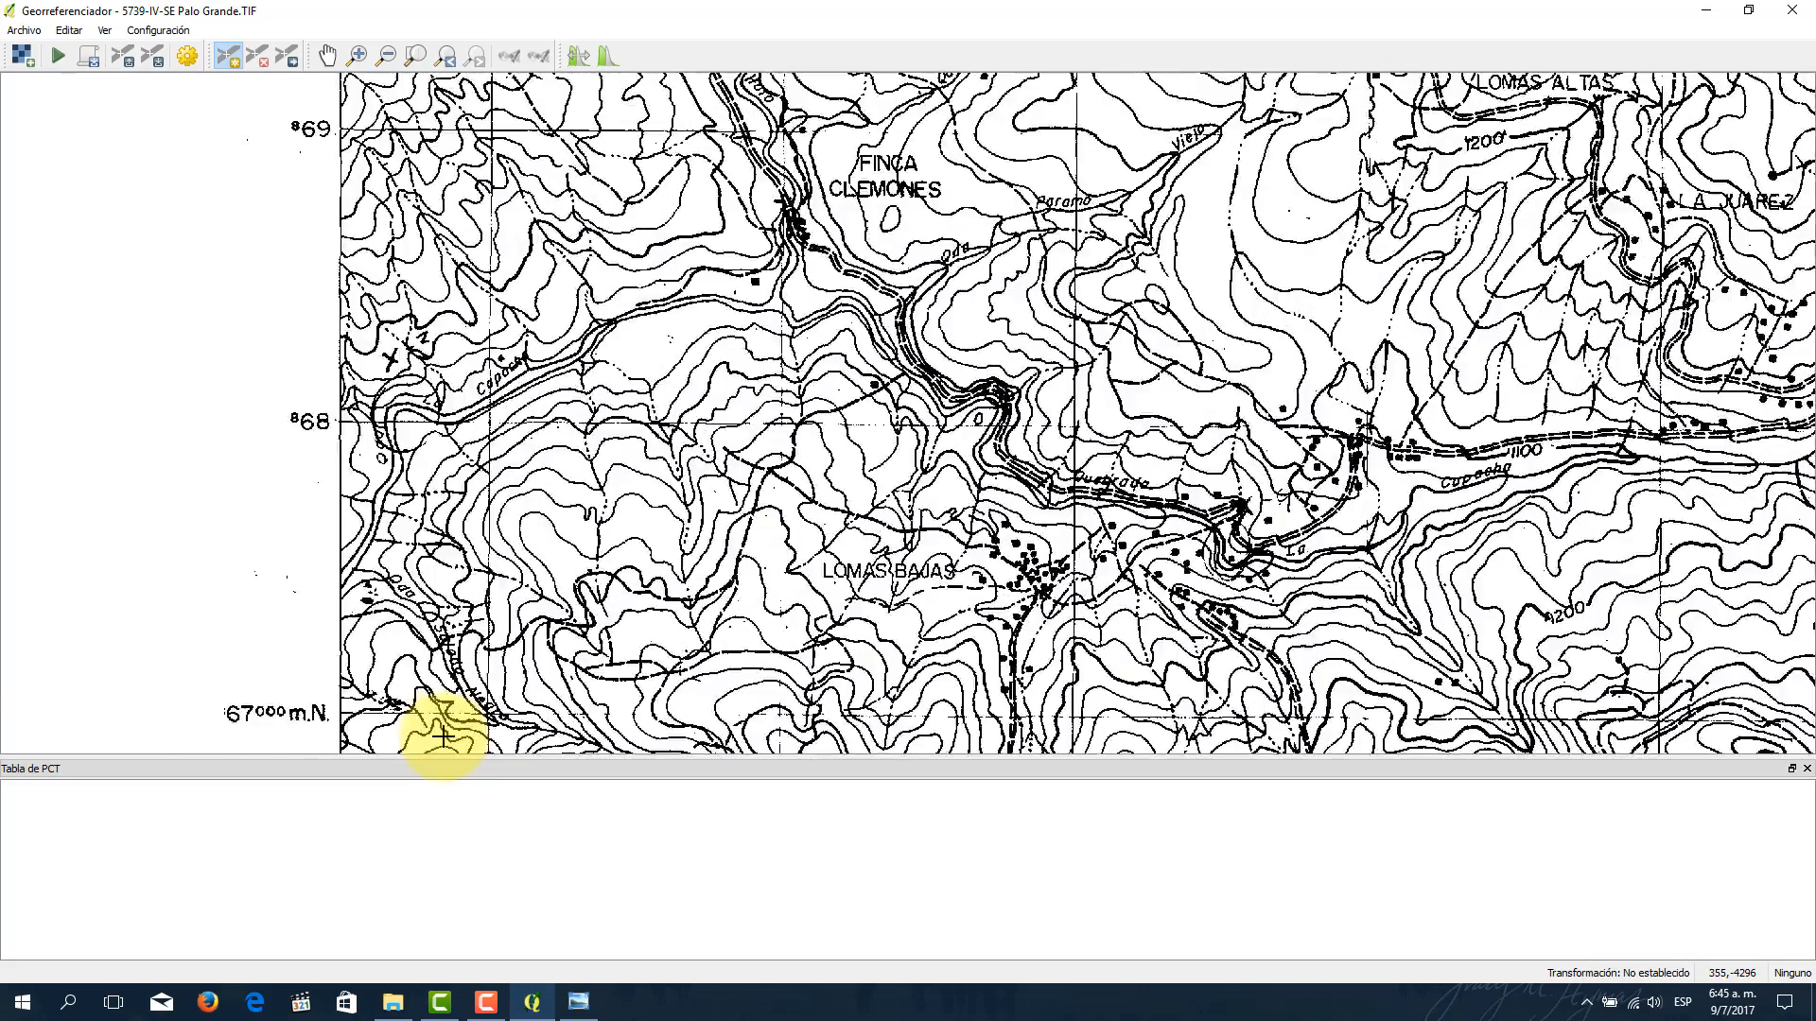
{"action": "scroll", "coordinate": [600, 426], "scroll_direction": "down", "scroll_amount": 4}
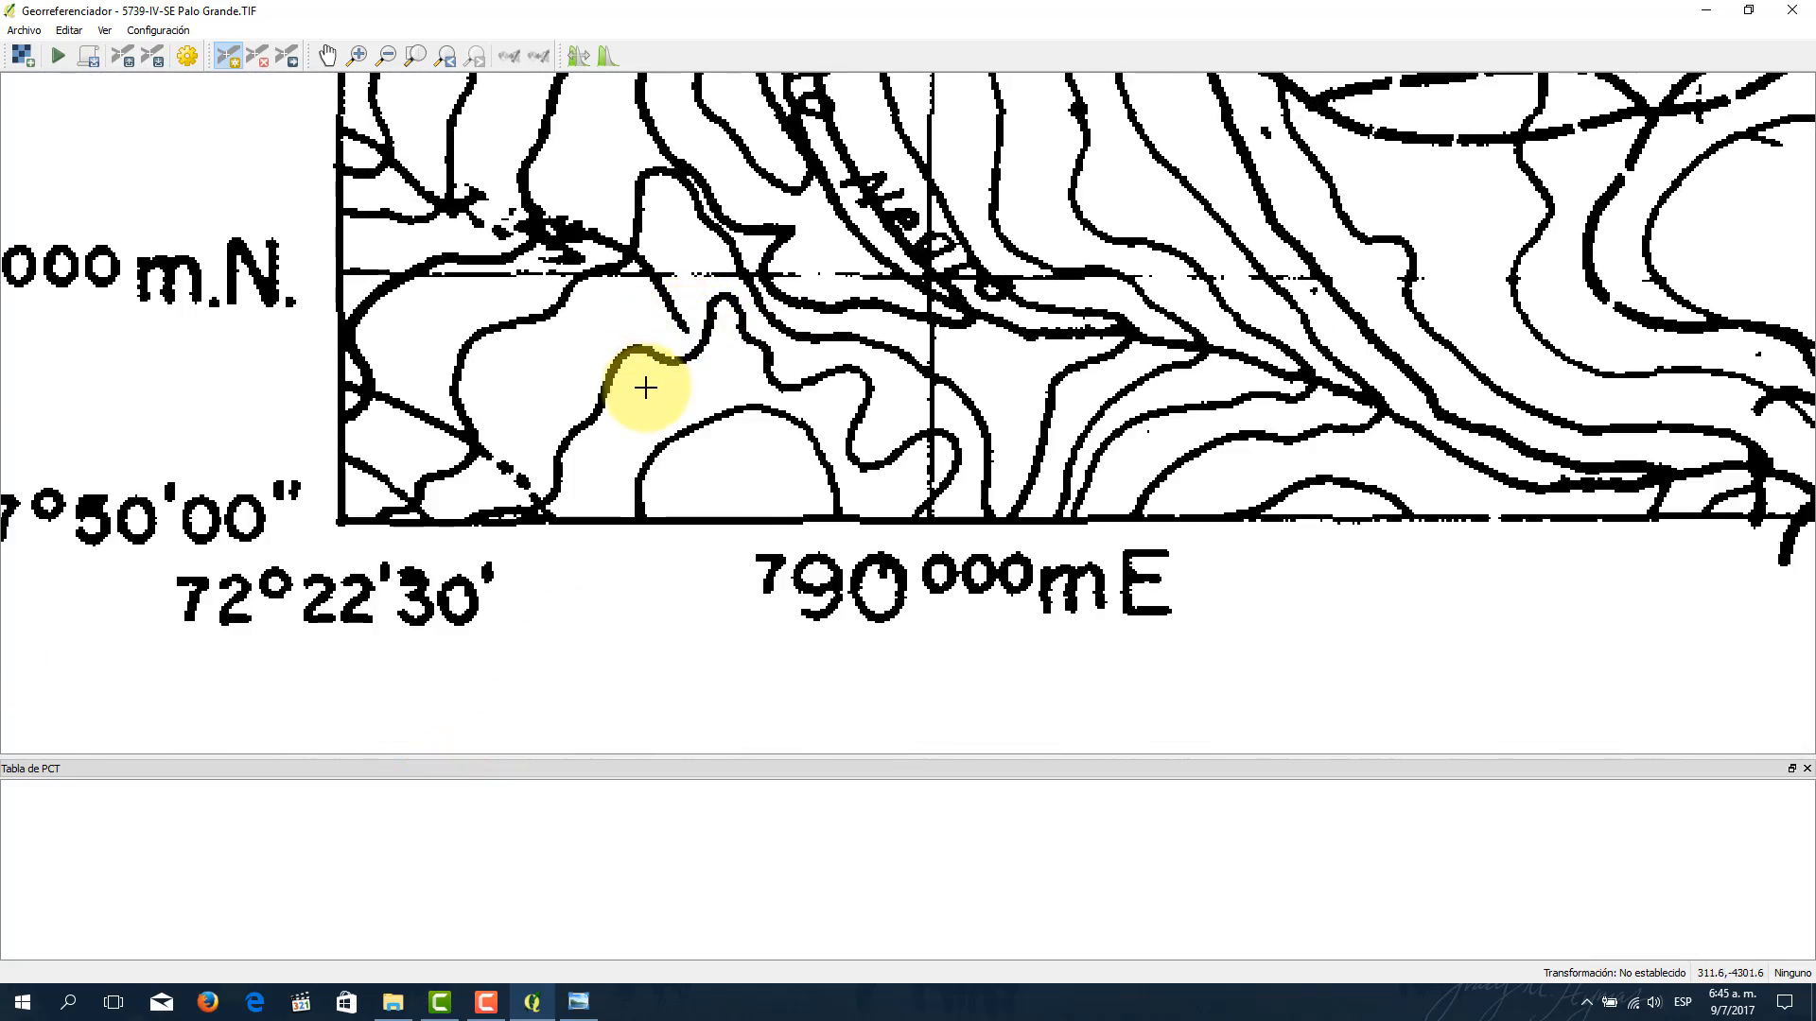
{"action": "left_click_drag", "start_coordinate": [709, 384], "coordinate": [611, 476]}
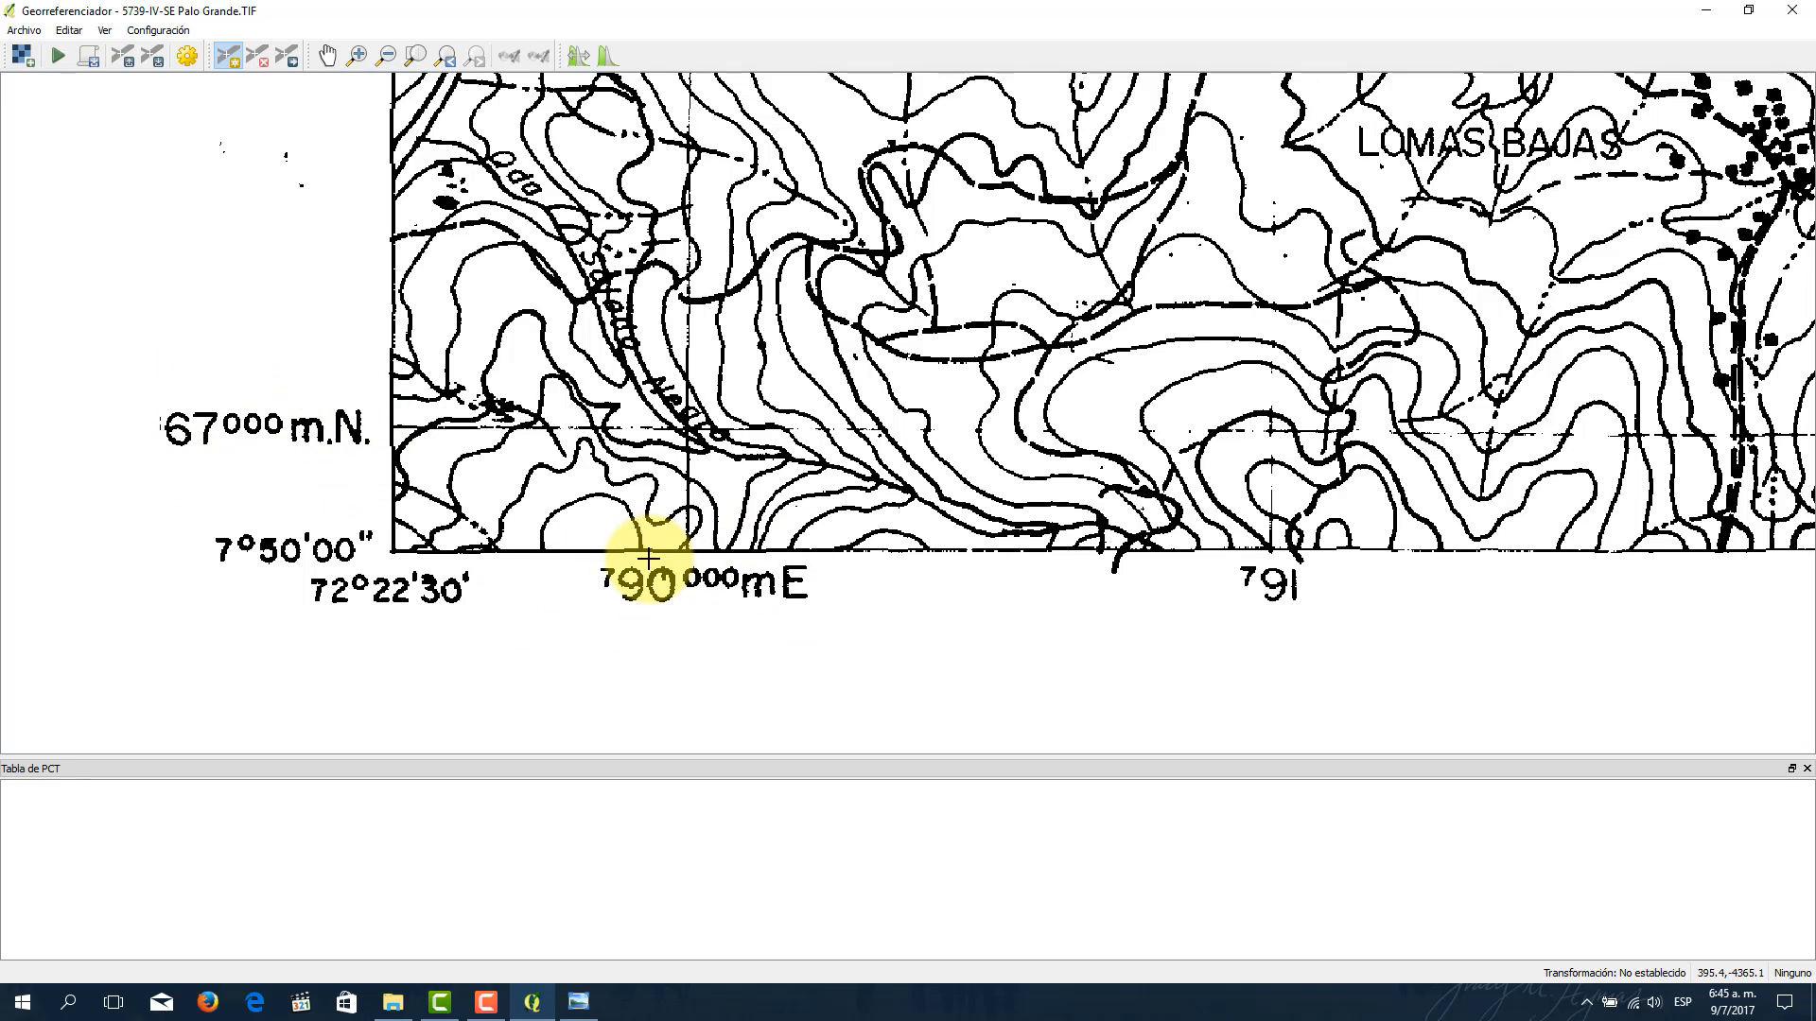
{"action": "scroll", "coordinate": [697, 454], "scroll_direction": "up", "scroll_amount": 1}
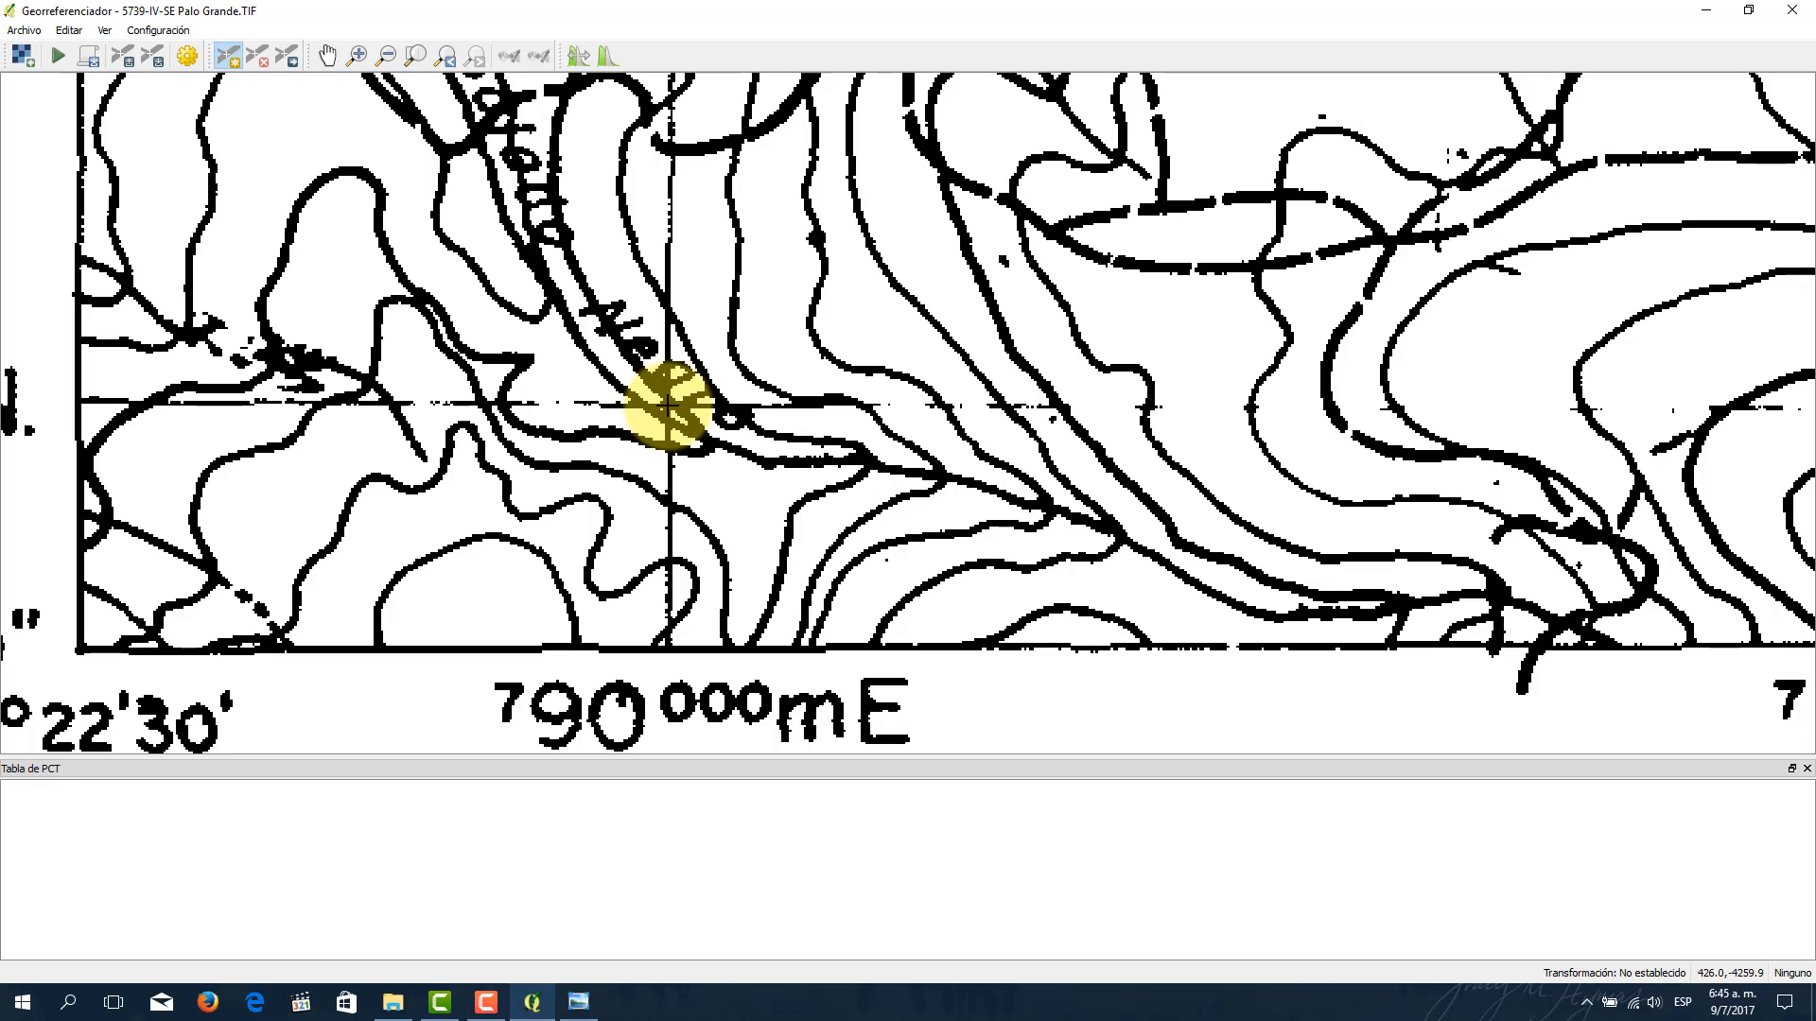
{"action": "left_click", "coordinate": [667, 405]}
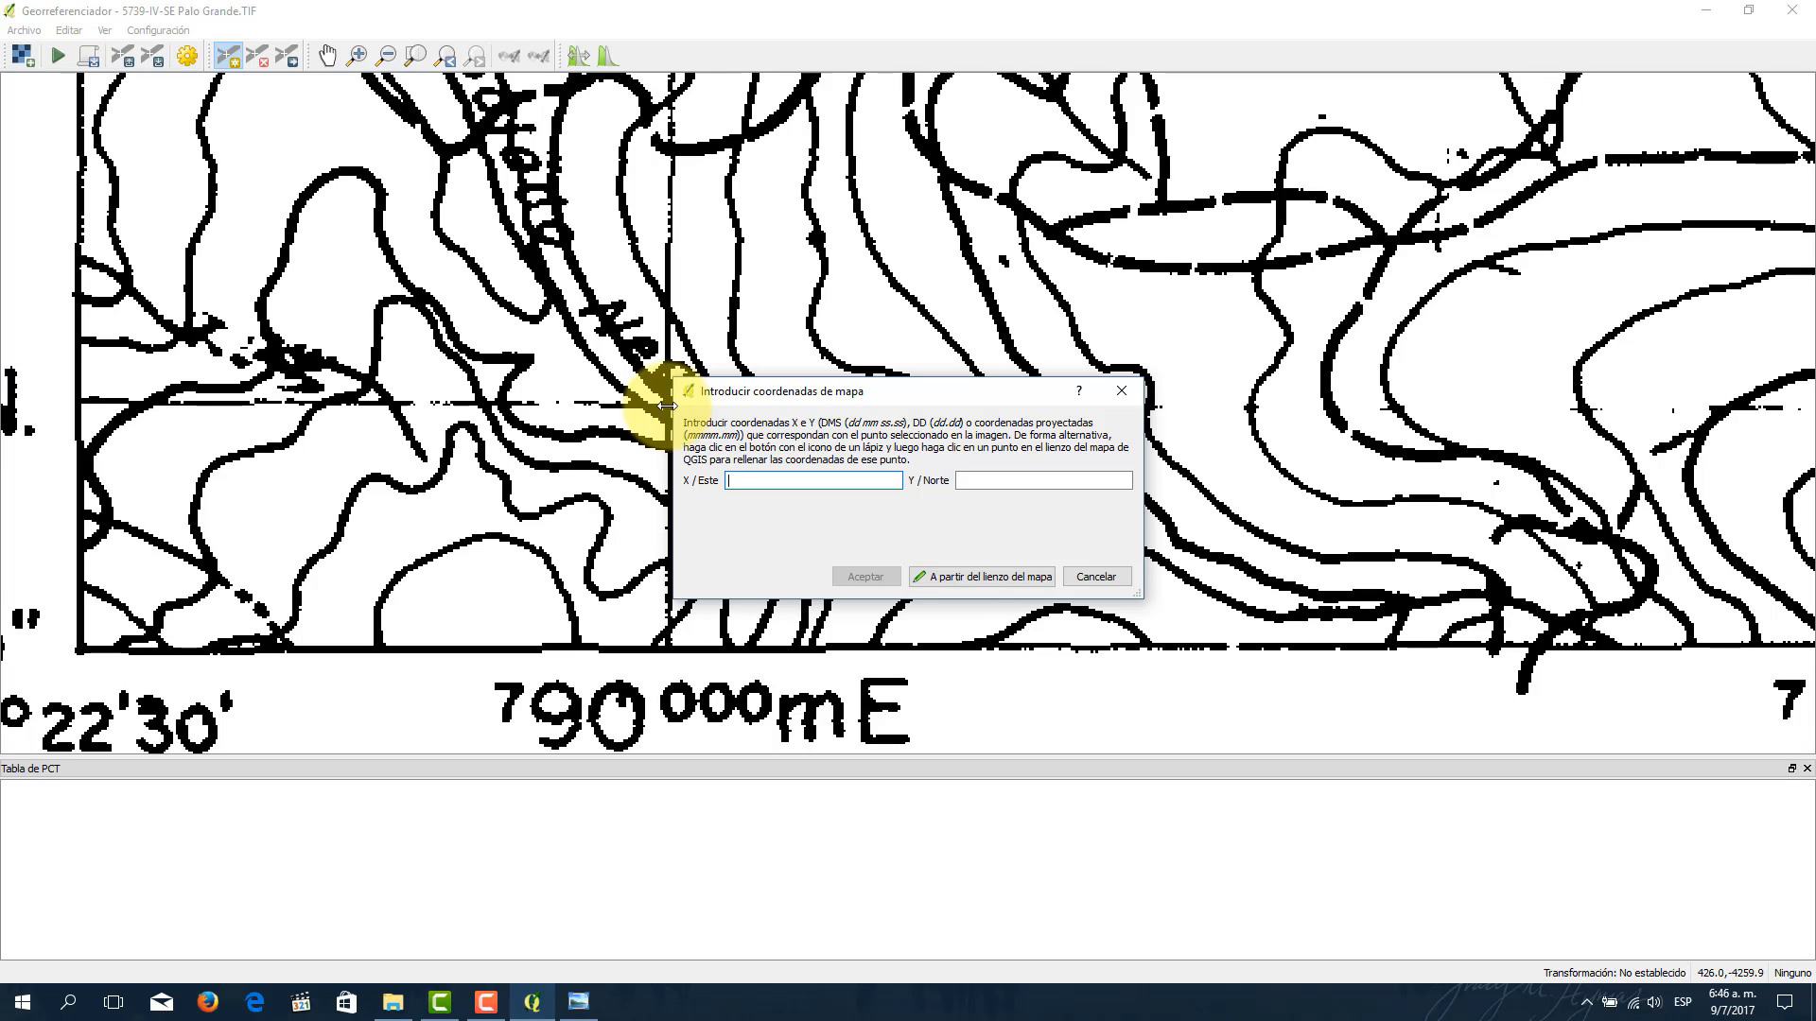
{"action": "left_click", "coordinate": [1096, 577]}
{"action": "scroll", "coordinate": [671, 400], "scroll_direction": "up", "scroll_amount": 3}
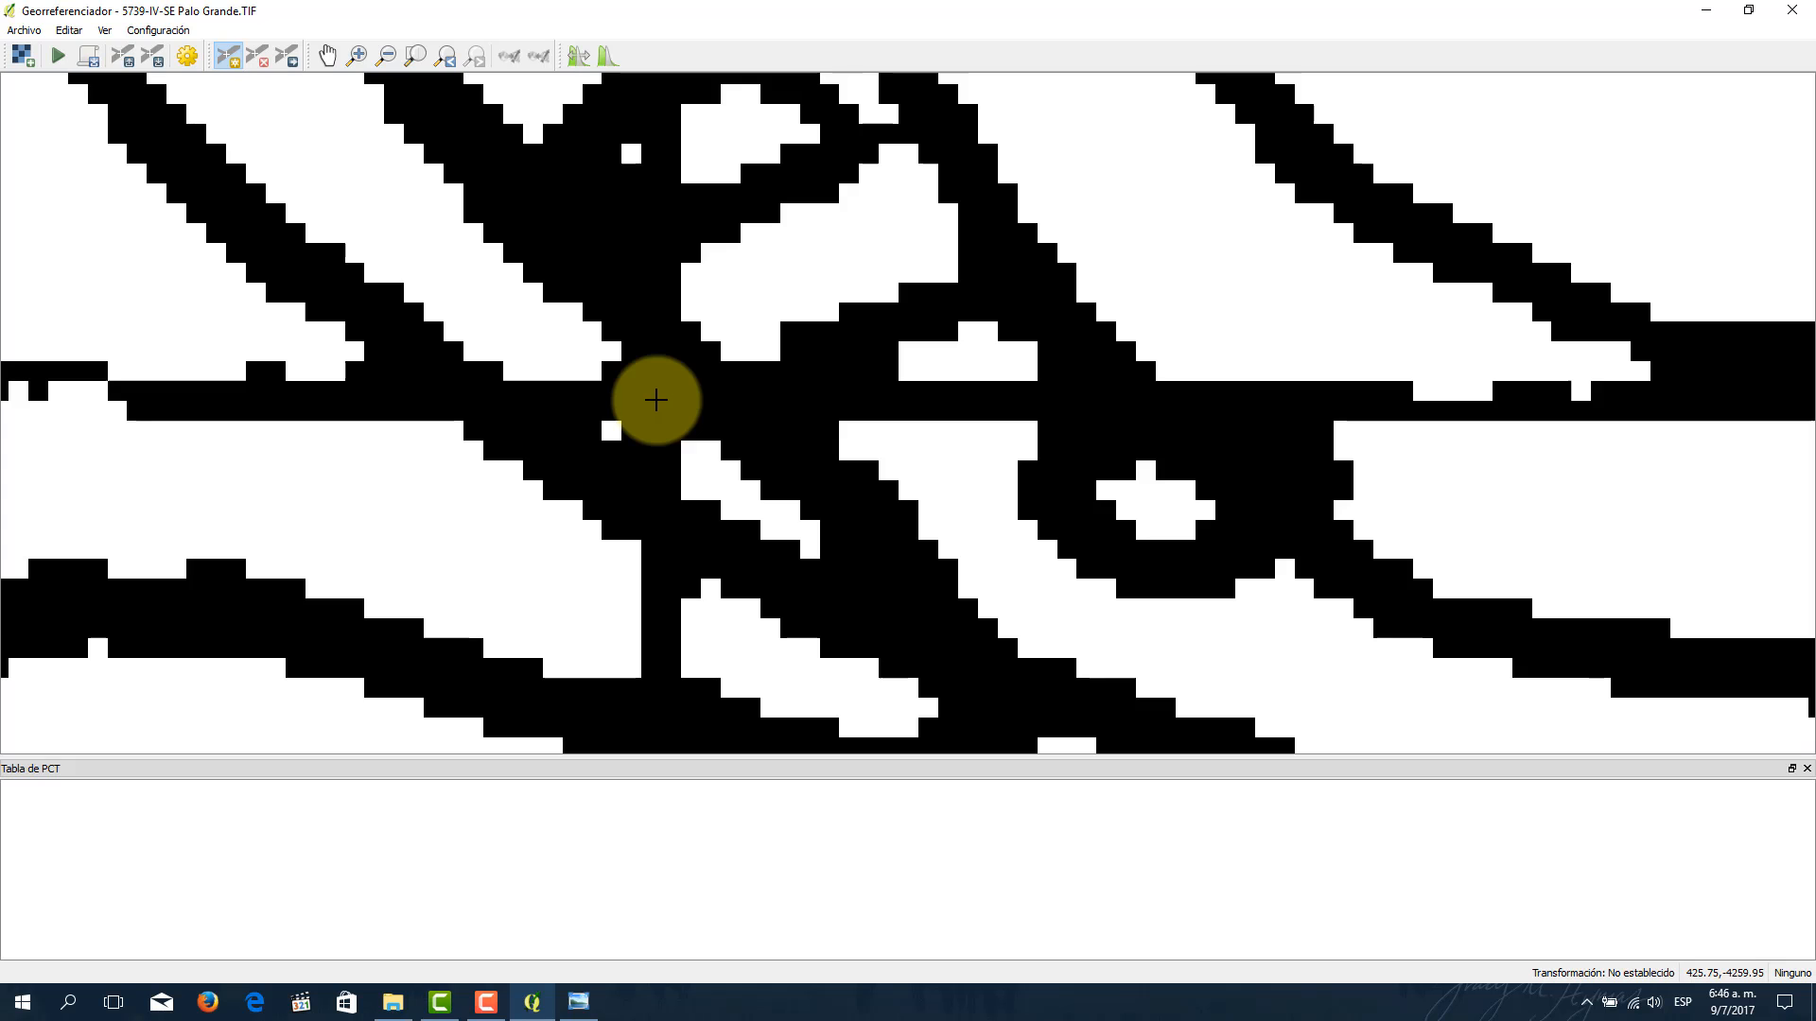
{"action": "scroll", "coordinate": [657, 400], "scroll_direction": "down", "scroll_amount": 3}
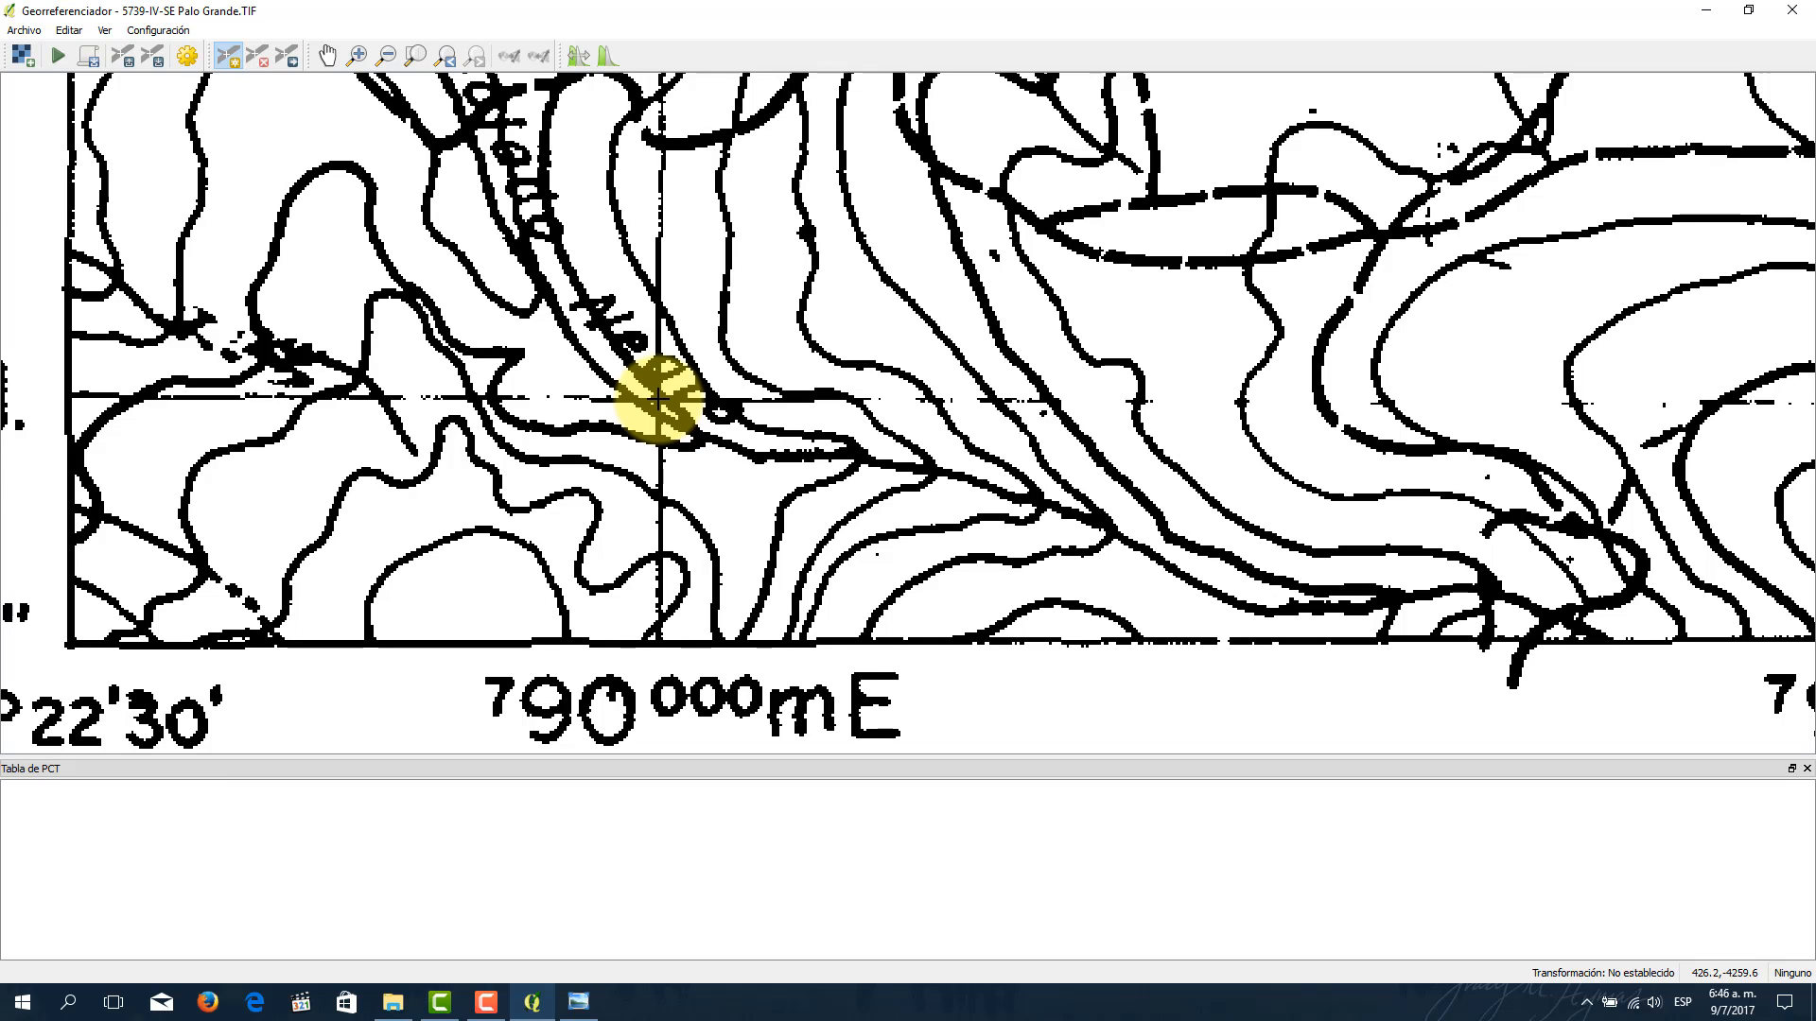
Step: Add a control point at the southwesternmost grid intersection with X / Este 790000 and Y / Norte 867000
{"action": "left_click", "coordinate": [658, 400]}
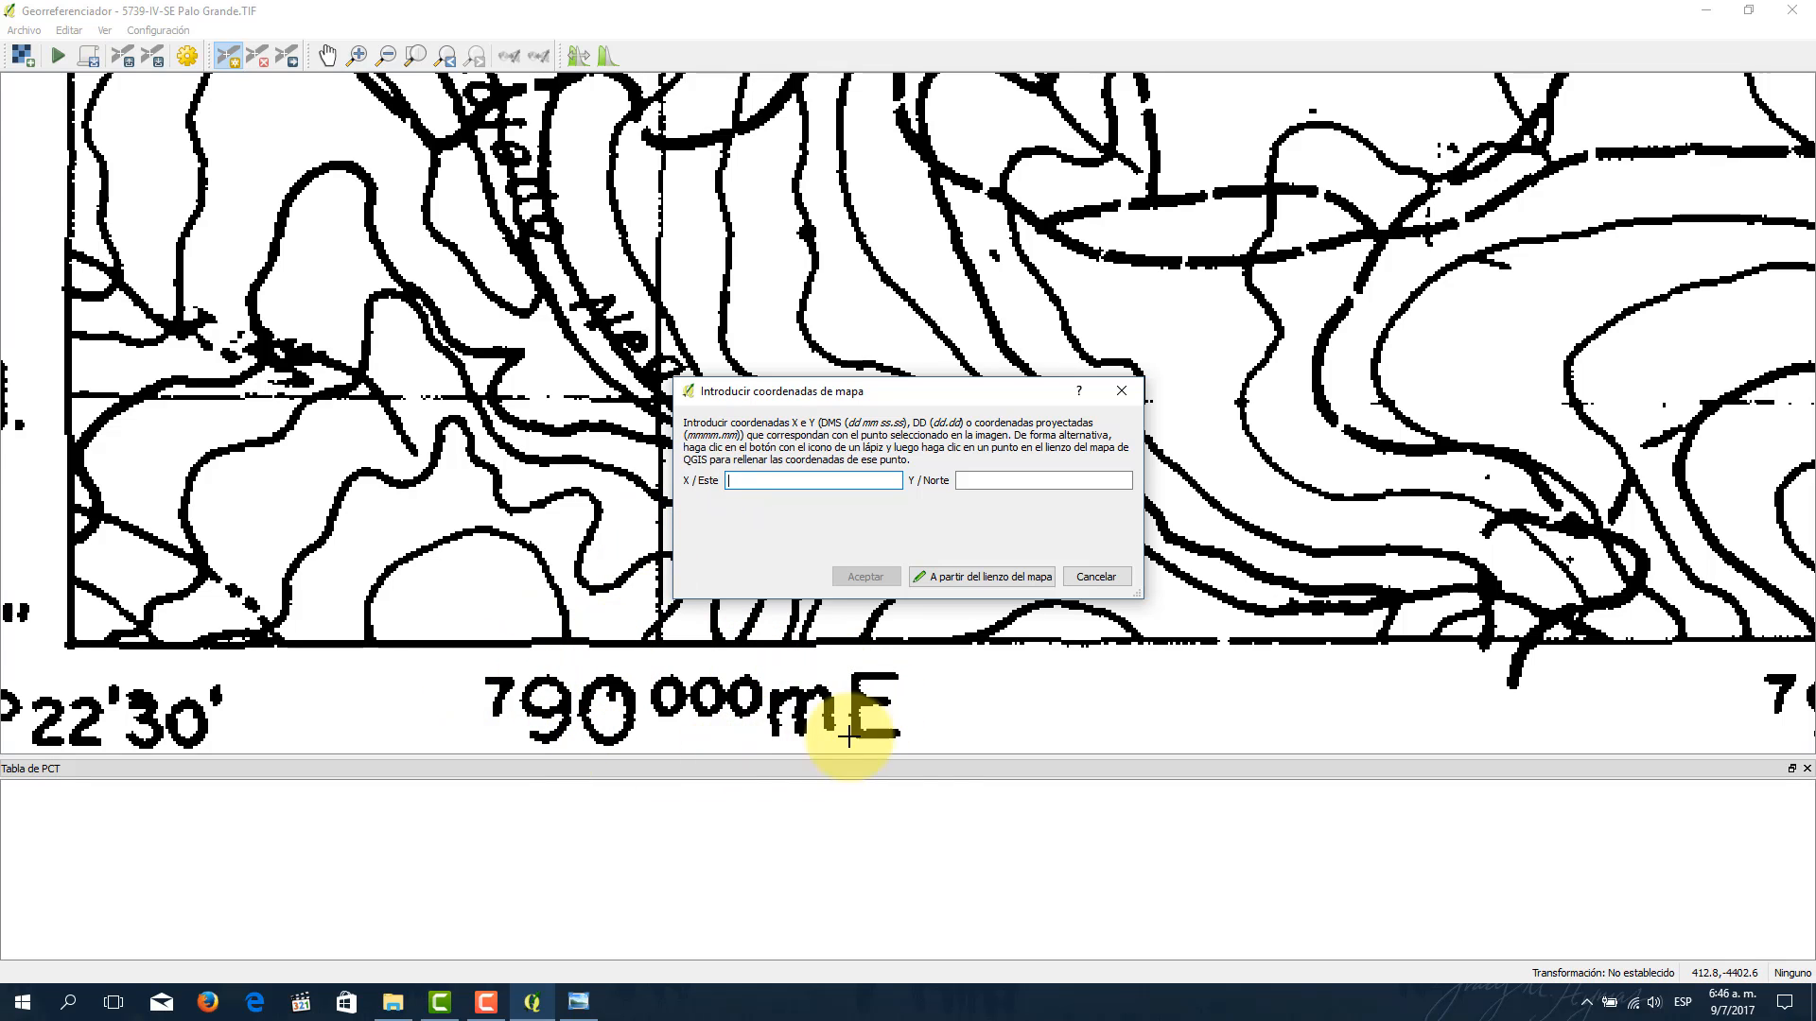
{"action": "left_click", "coordinate": [814, 480]}
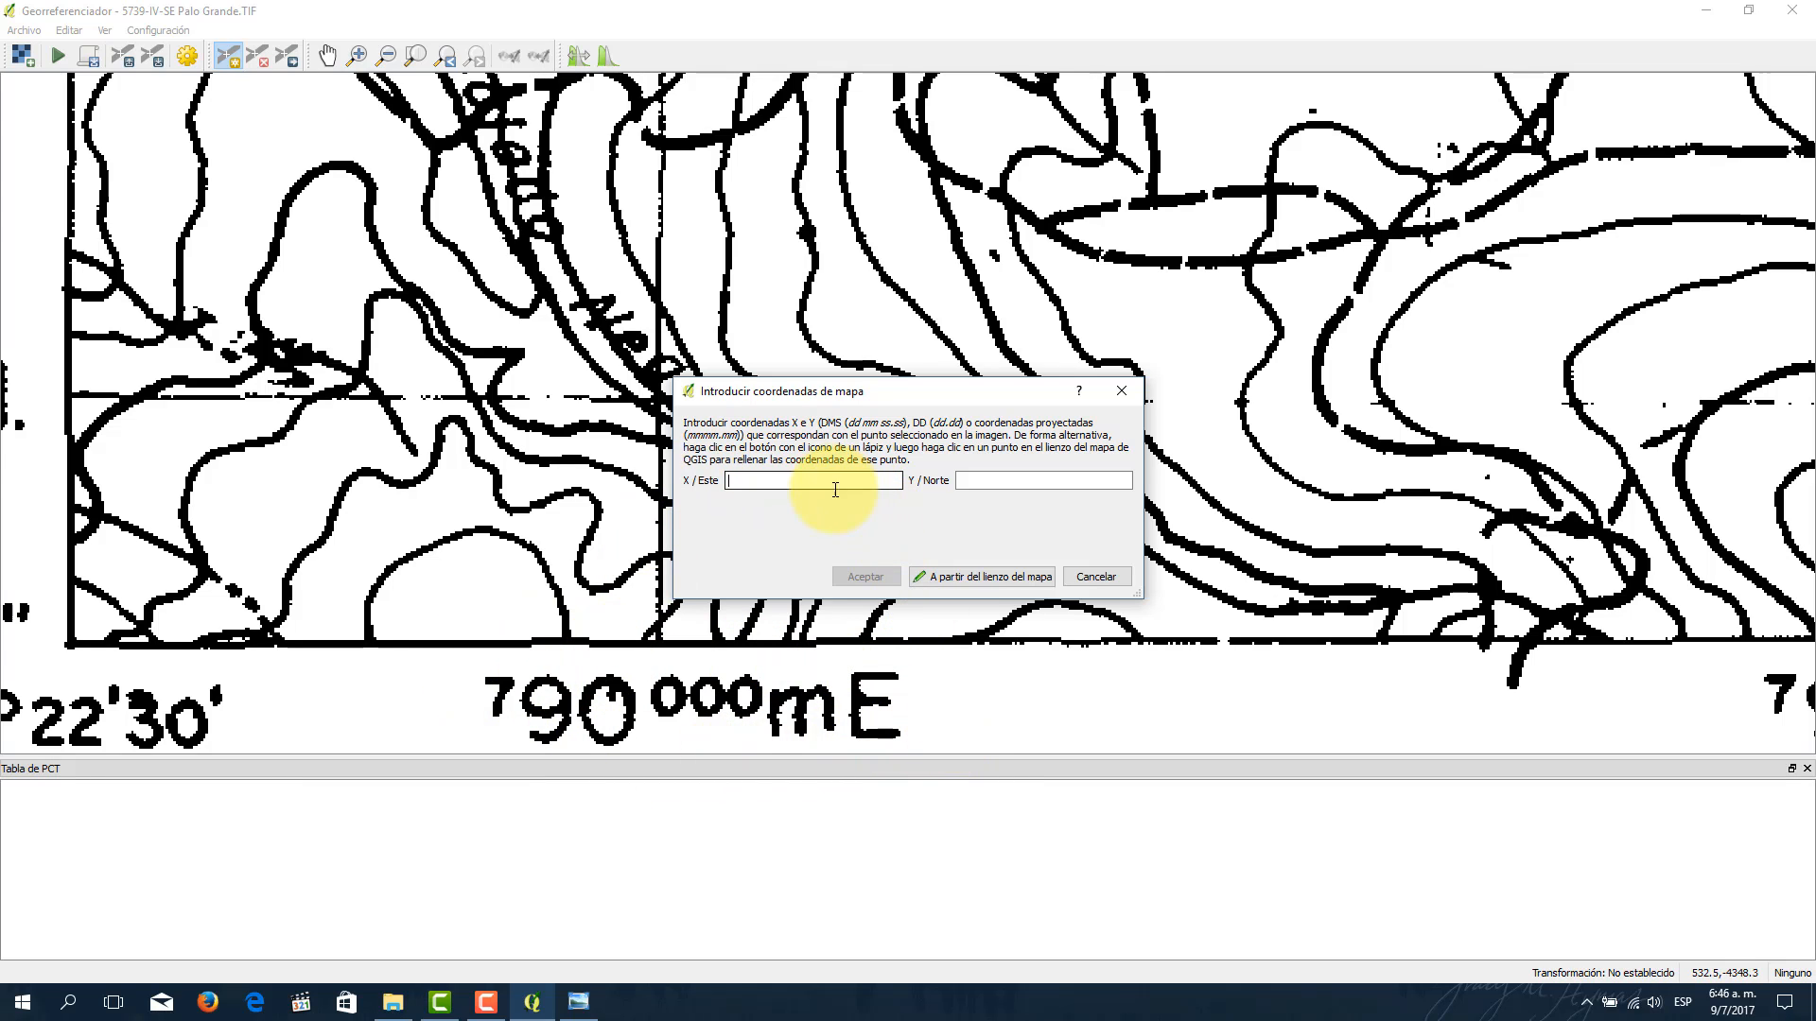
{"action": "type", "text": "790000"}
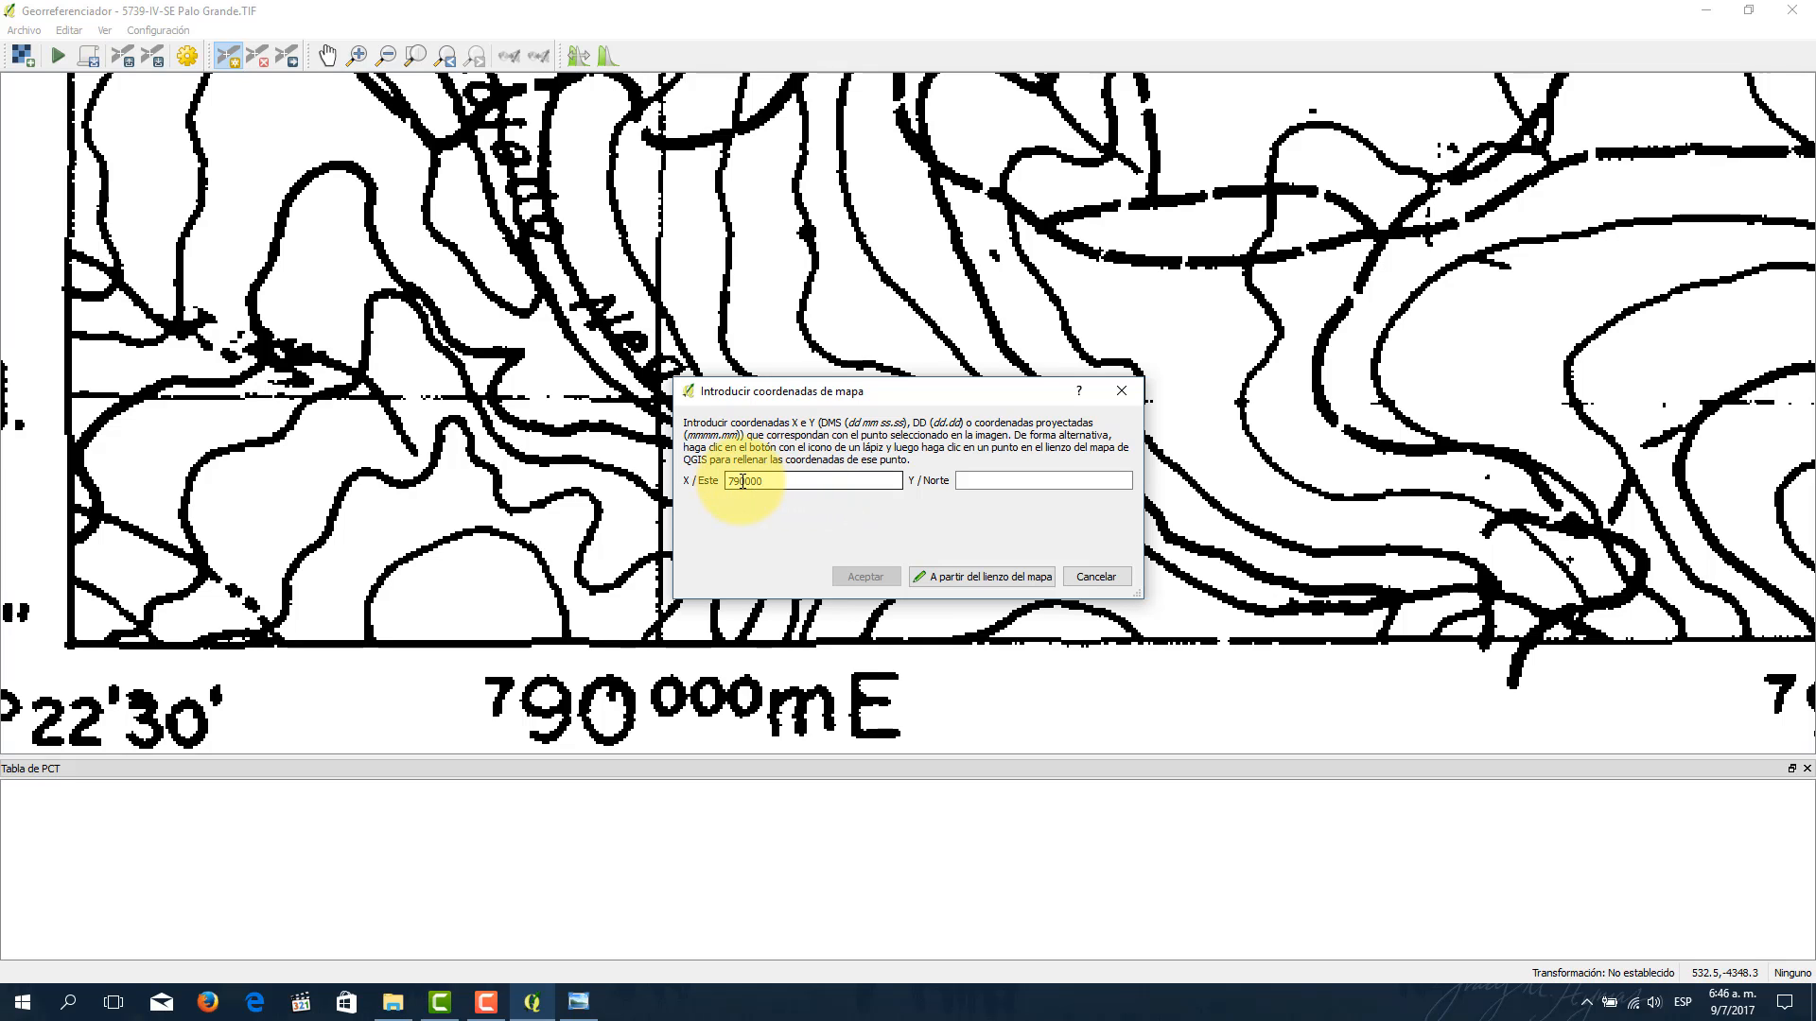
{"action": "left_click_drag", "start_coordinate": [345, 372], "coordinate": [579, 357]}
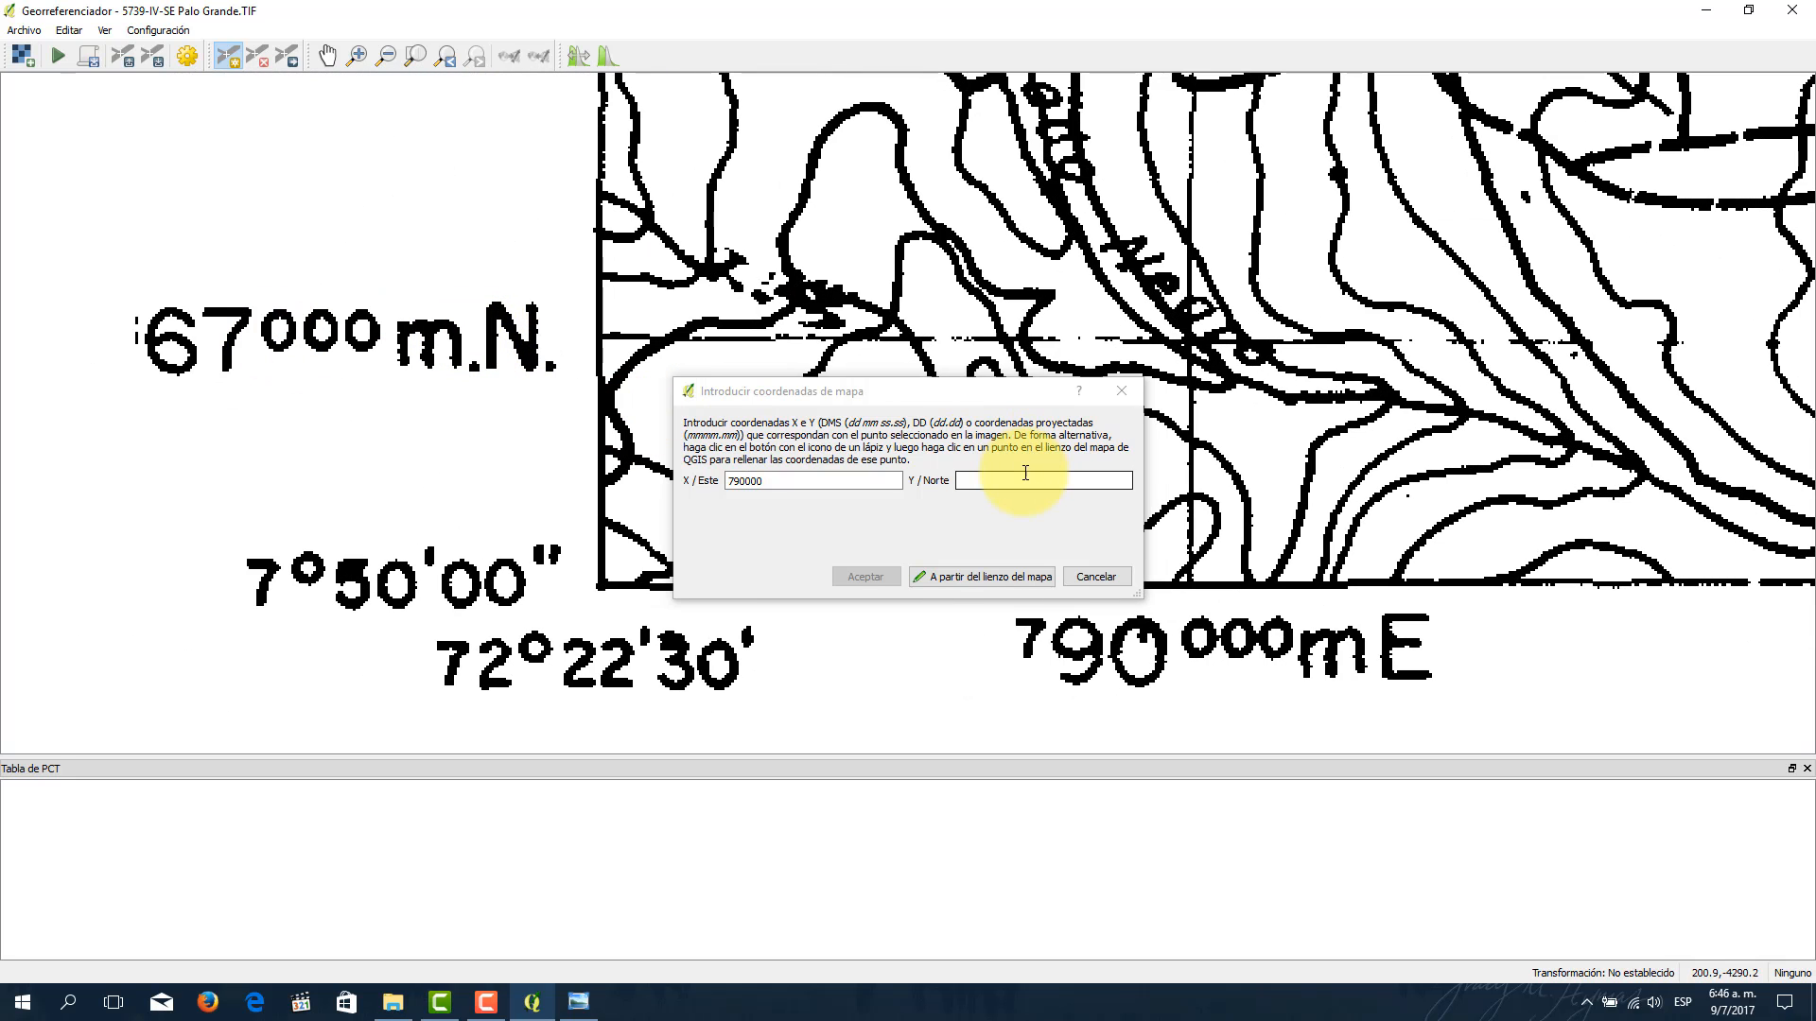
{"action": "left_click", "coordinate": [1025, 476]}
{"action": "type", "text": "8670"}
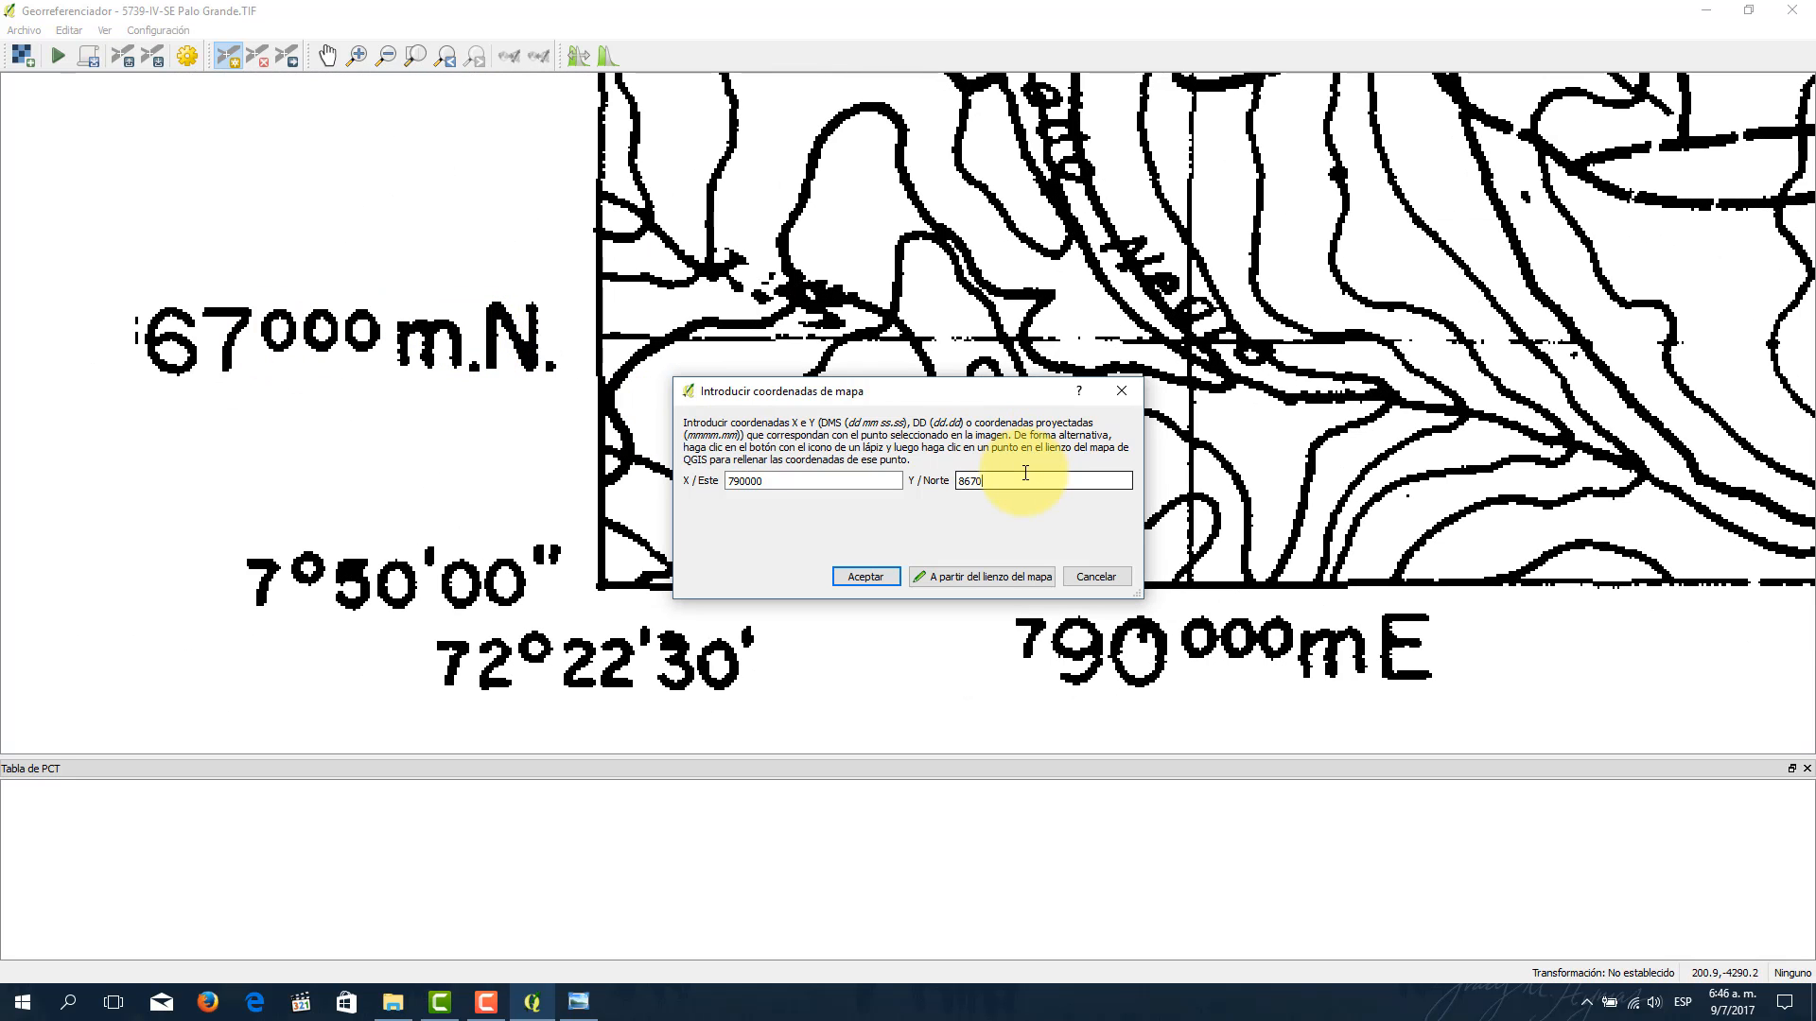
{"action": "type", "text": "00"}
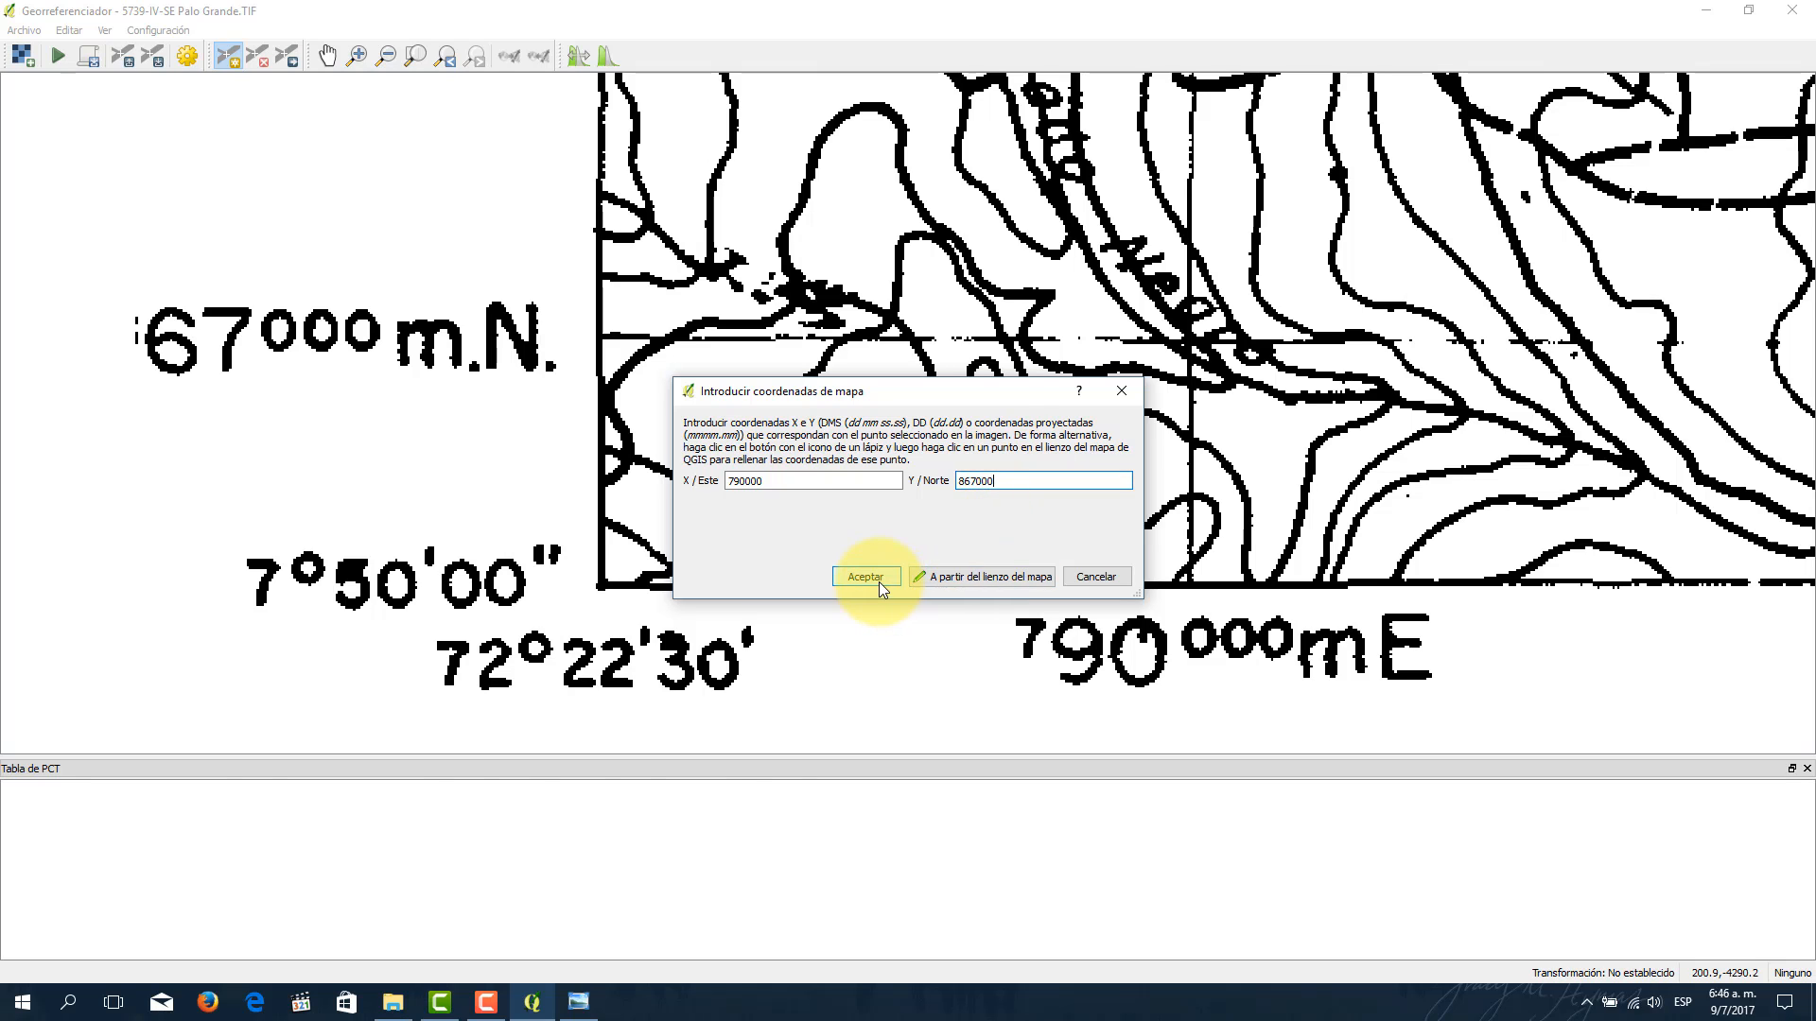
{"action": "left_click", "coordinate": [865, 577]}
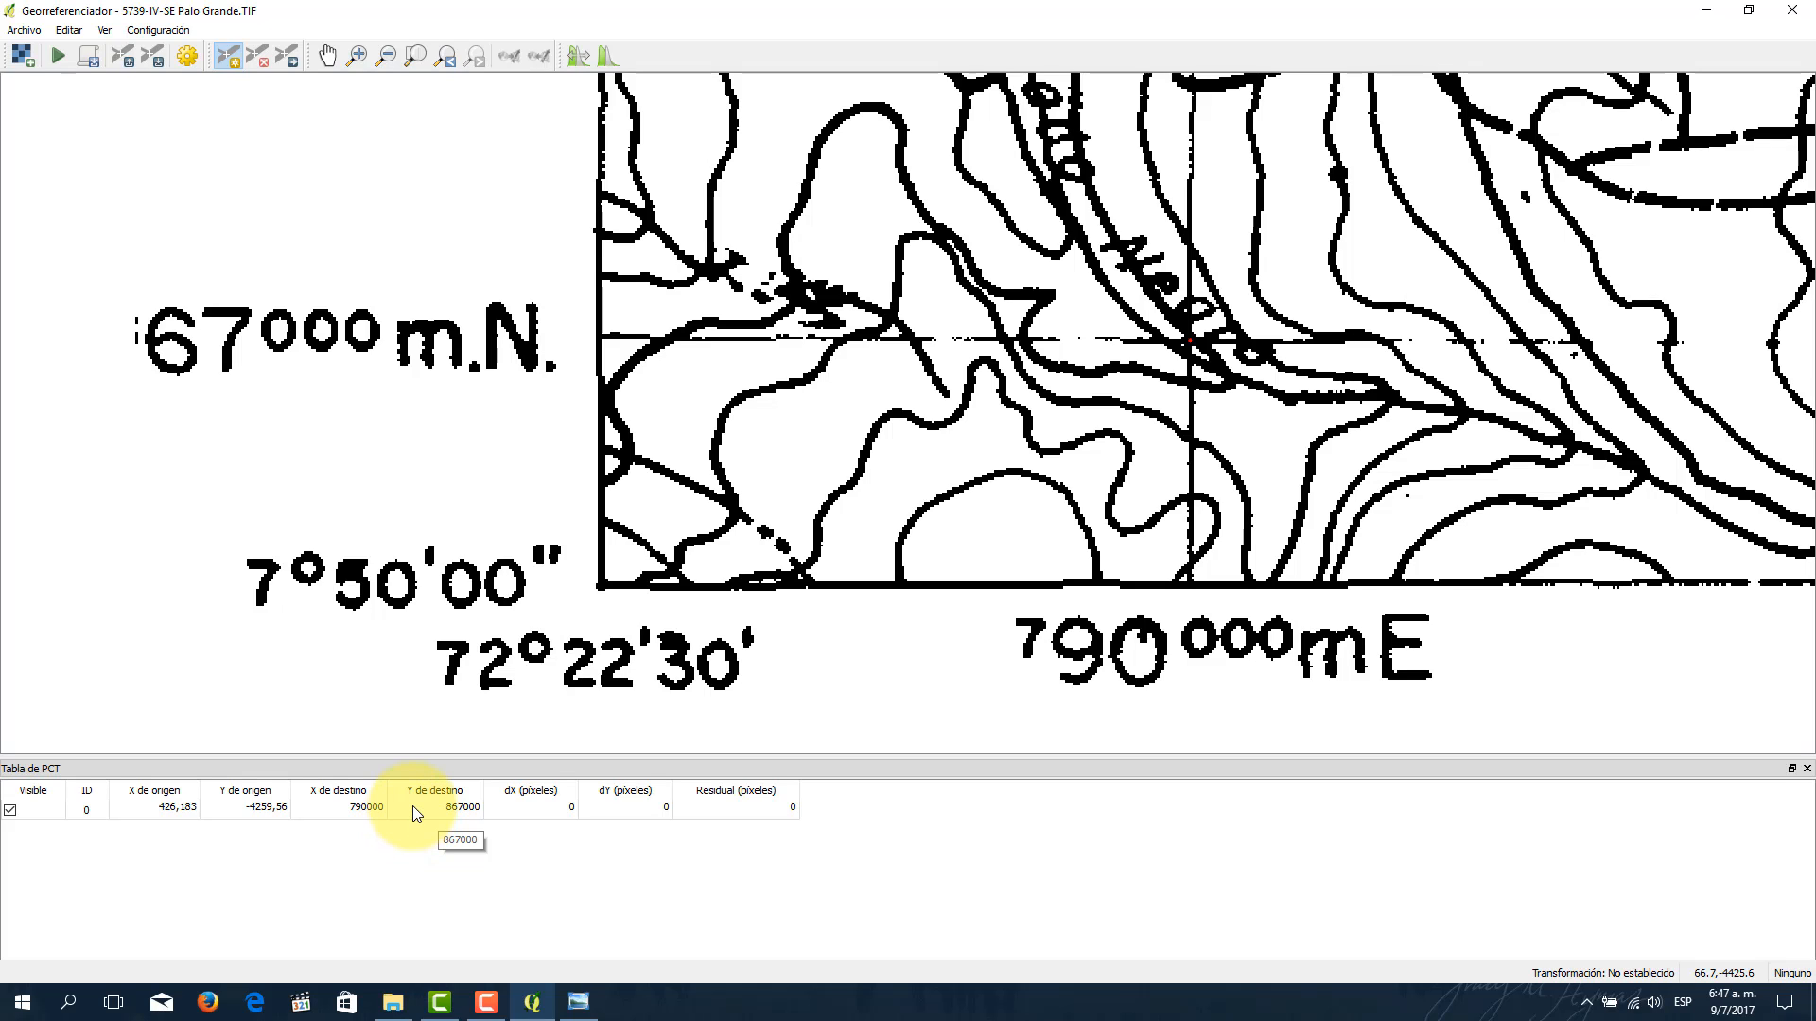
Step: Re-enter 867000 as the control point's destination Y in the control point table
{"action": "double_click", "coordinate": [466, 809]}
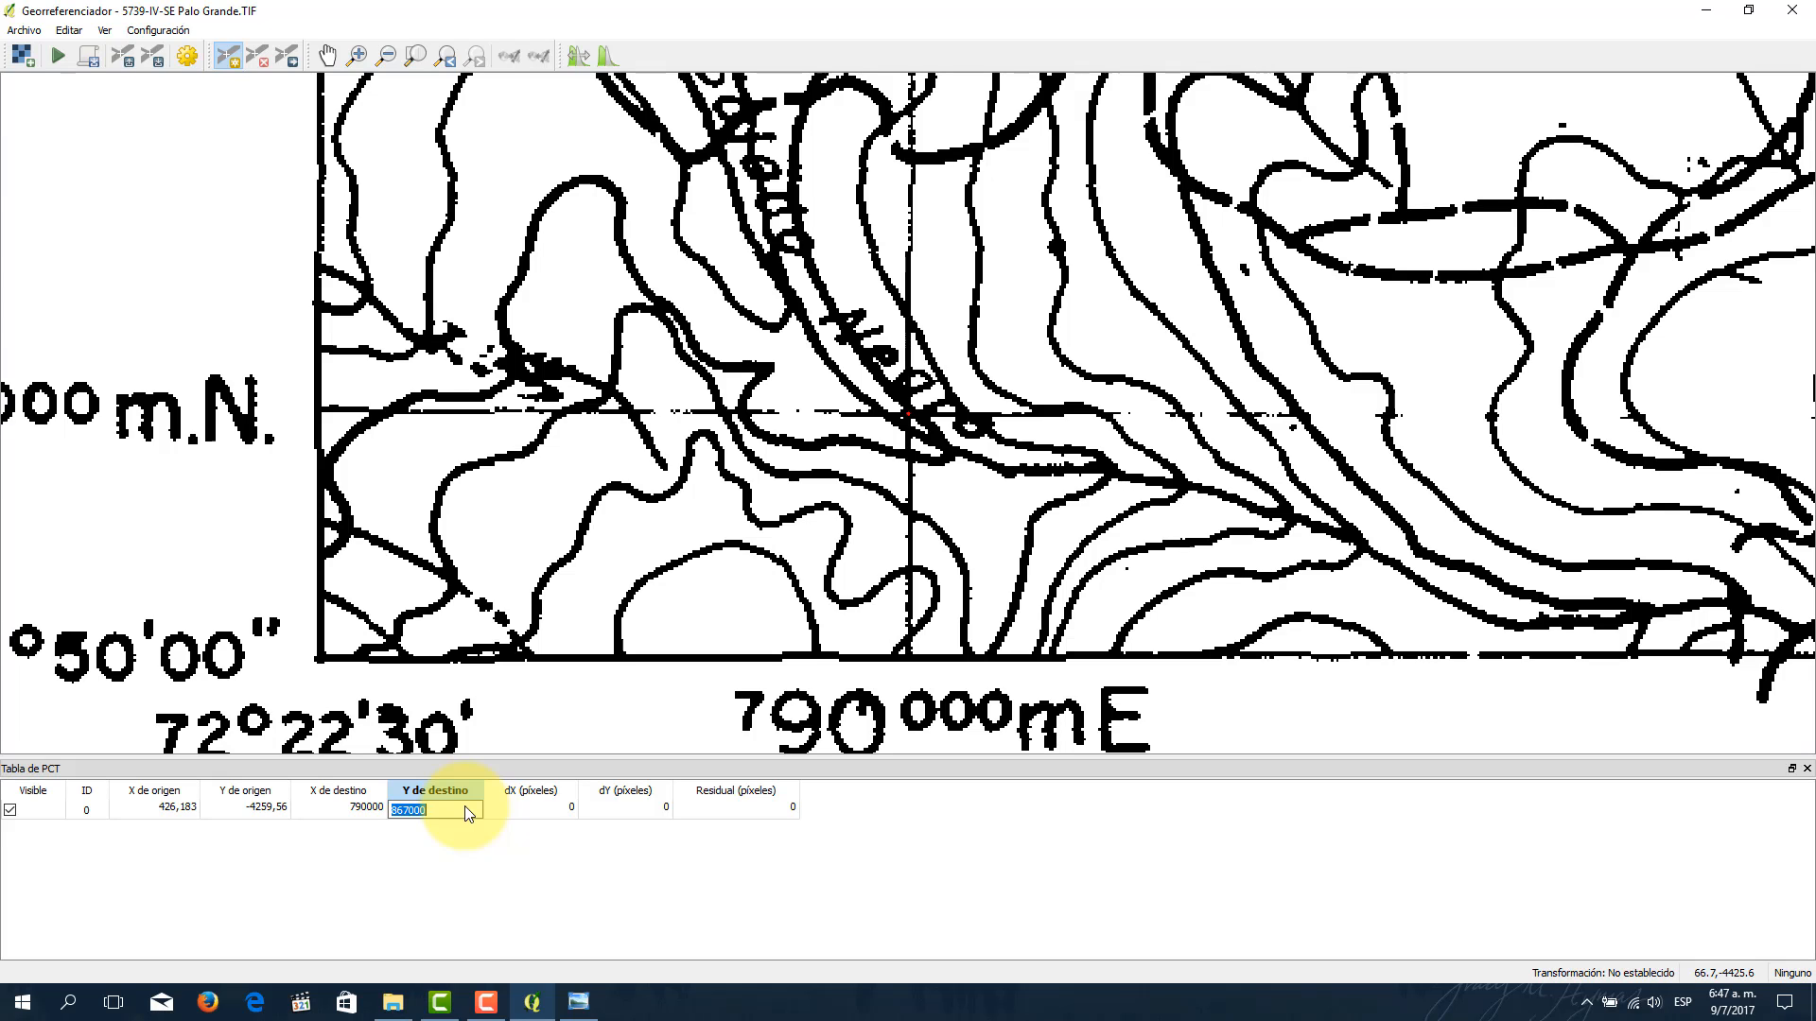
{"action": "type", "text": "867000"}
{"action": "key", "text": "Return"}
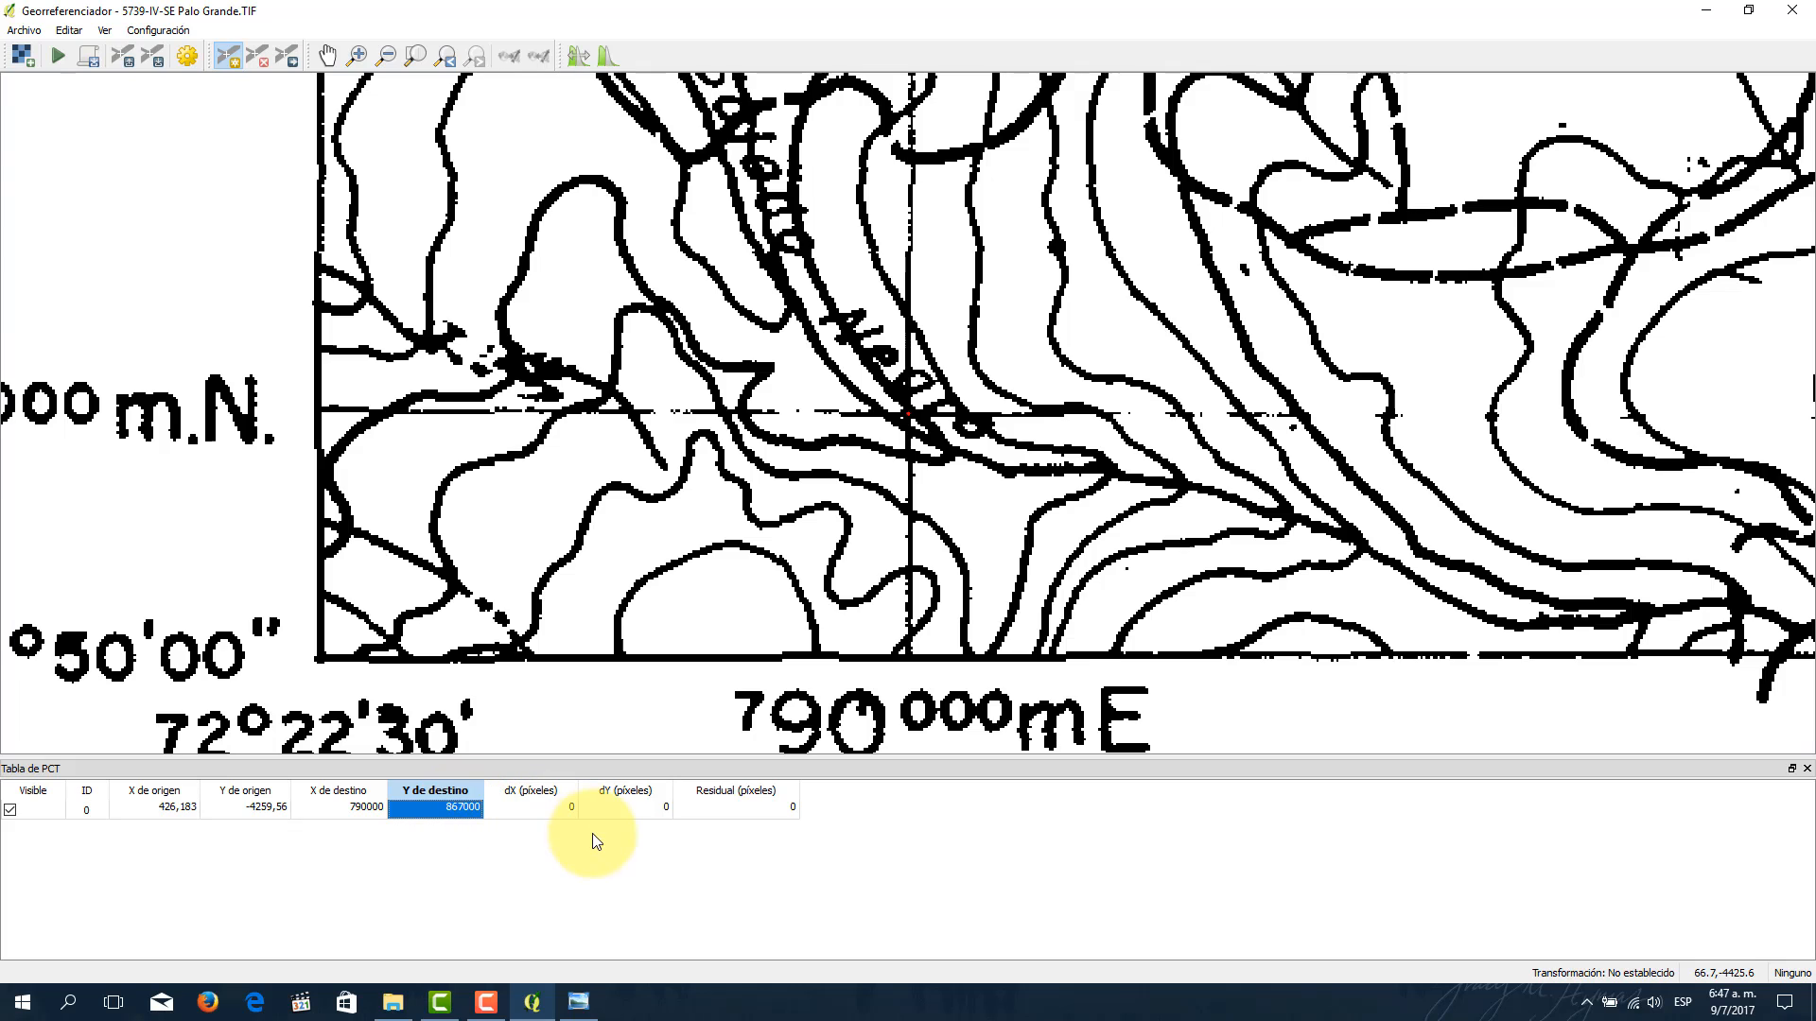
{"action": "left_click", "coordinate": [603, 871]}
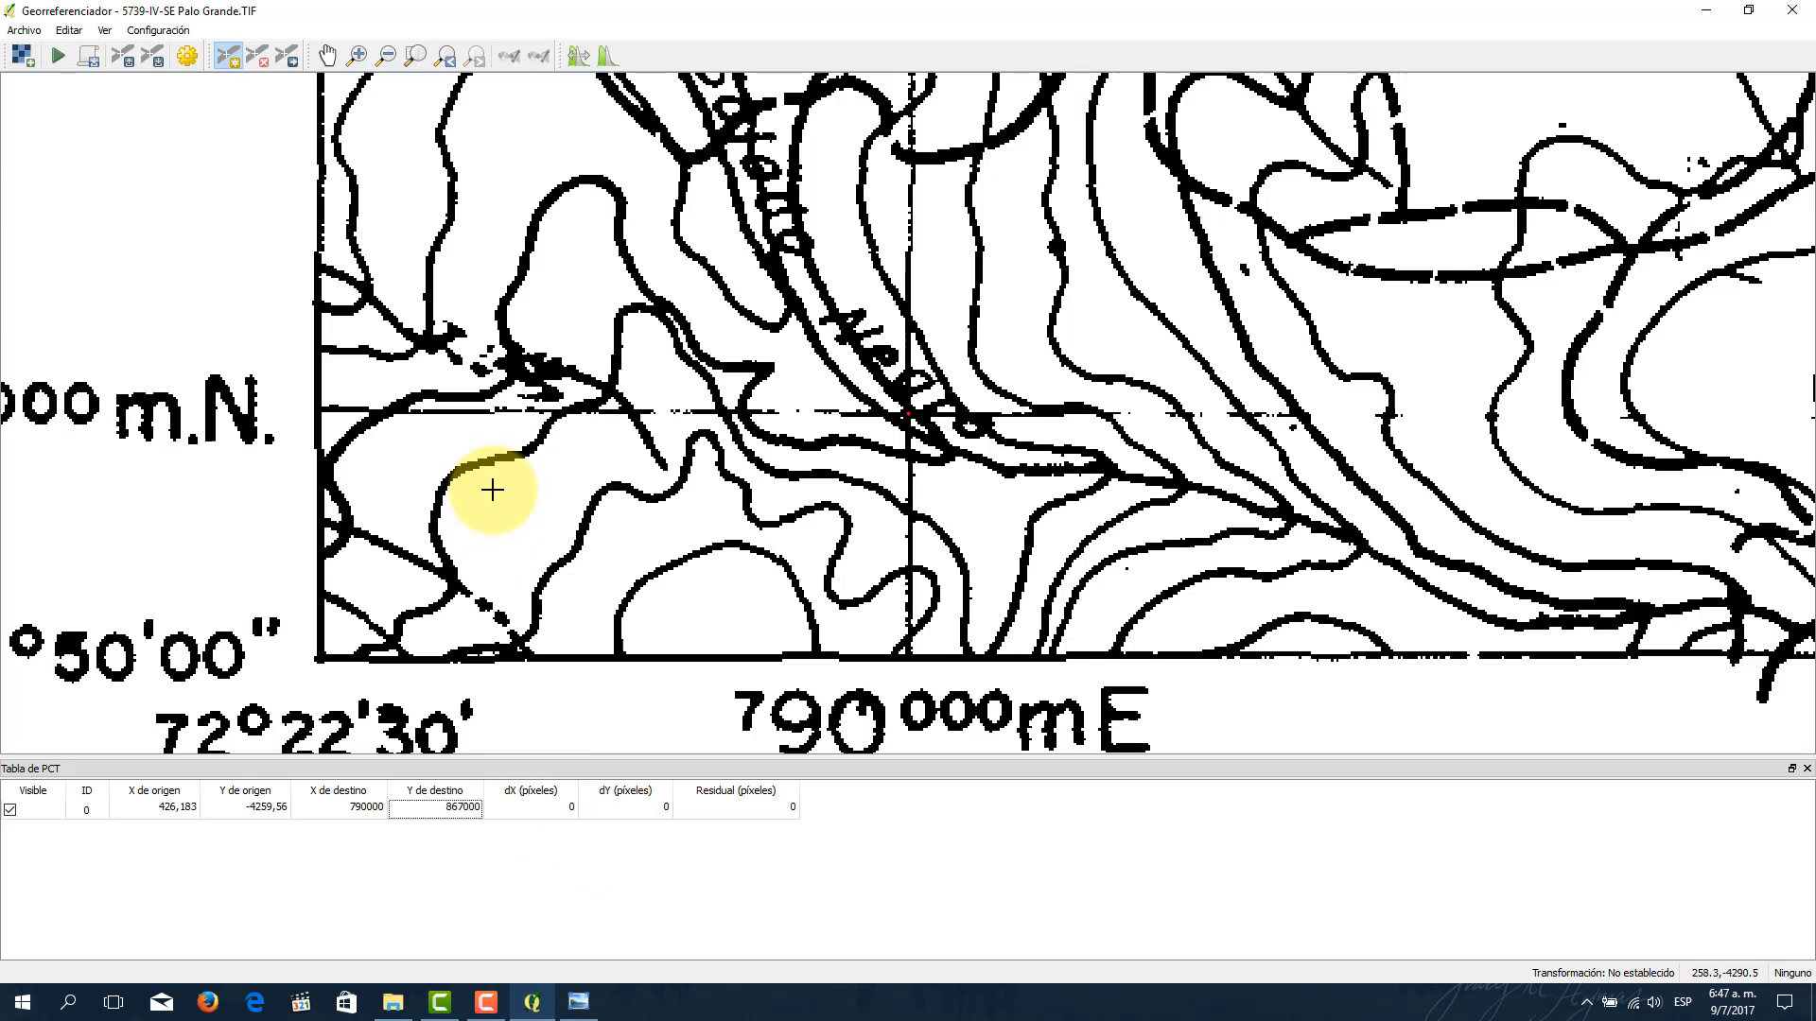
{"action": "scroll", "coordinate": [492, 489], "scroll_direction": "down", "scroll_amount": 1}
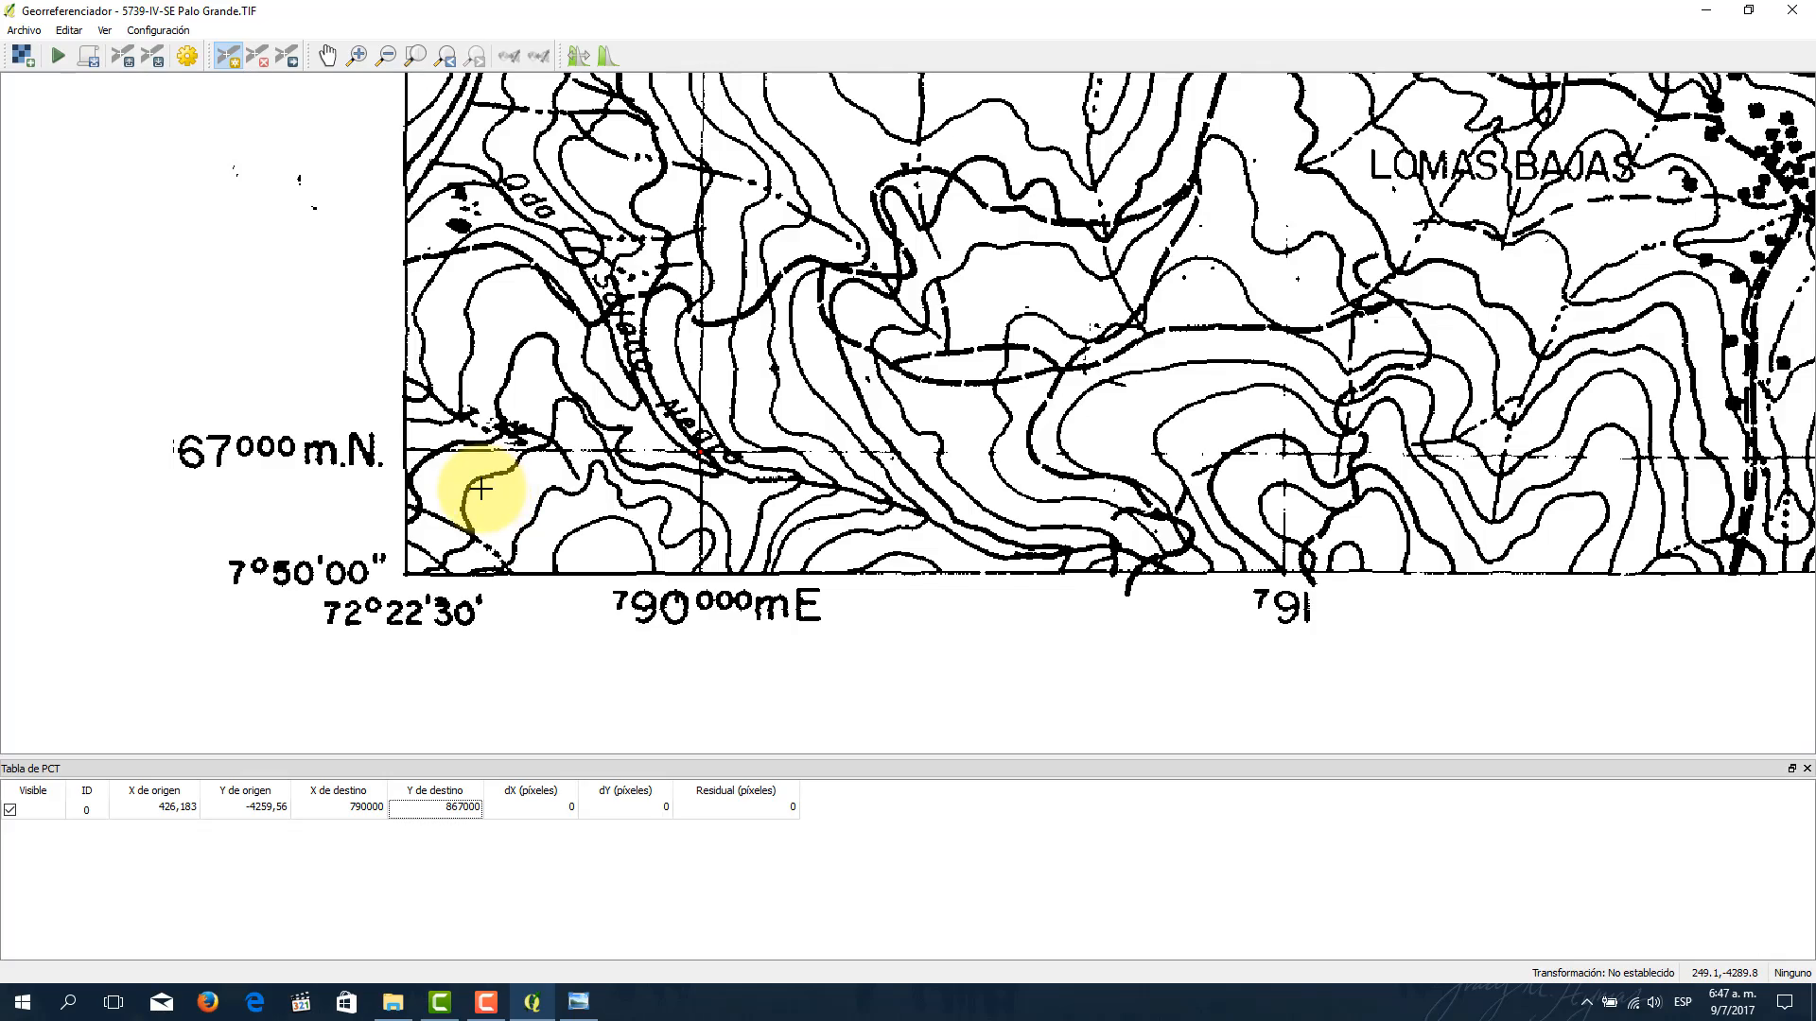
{"action": "scroll", "coordinate": [482, 489], "scroll_direction": "down", "scroll_amount": 2}
{"action": "scroll", "coordinate": [1022, 222], "scroll_direction": "down", "scroll_amount": 1}
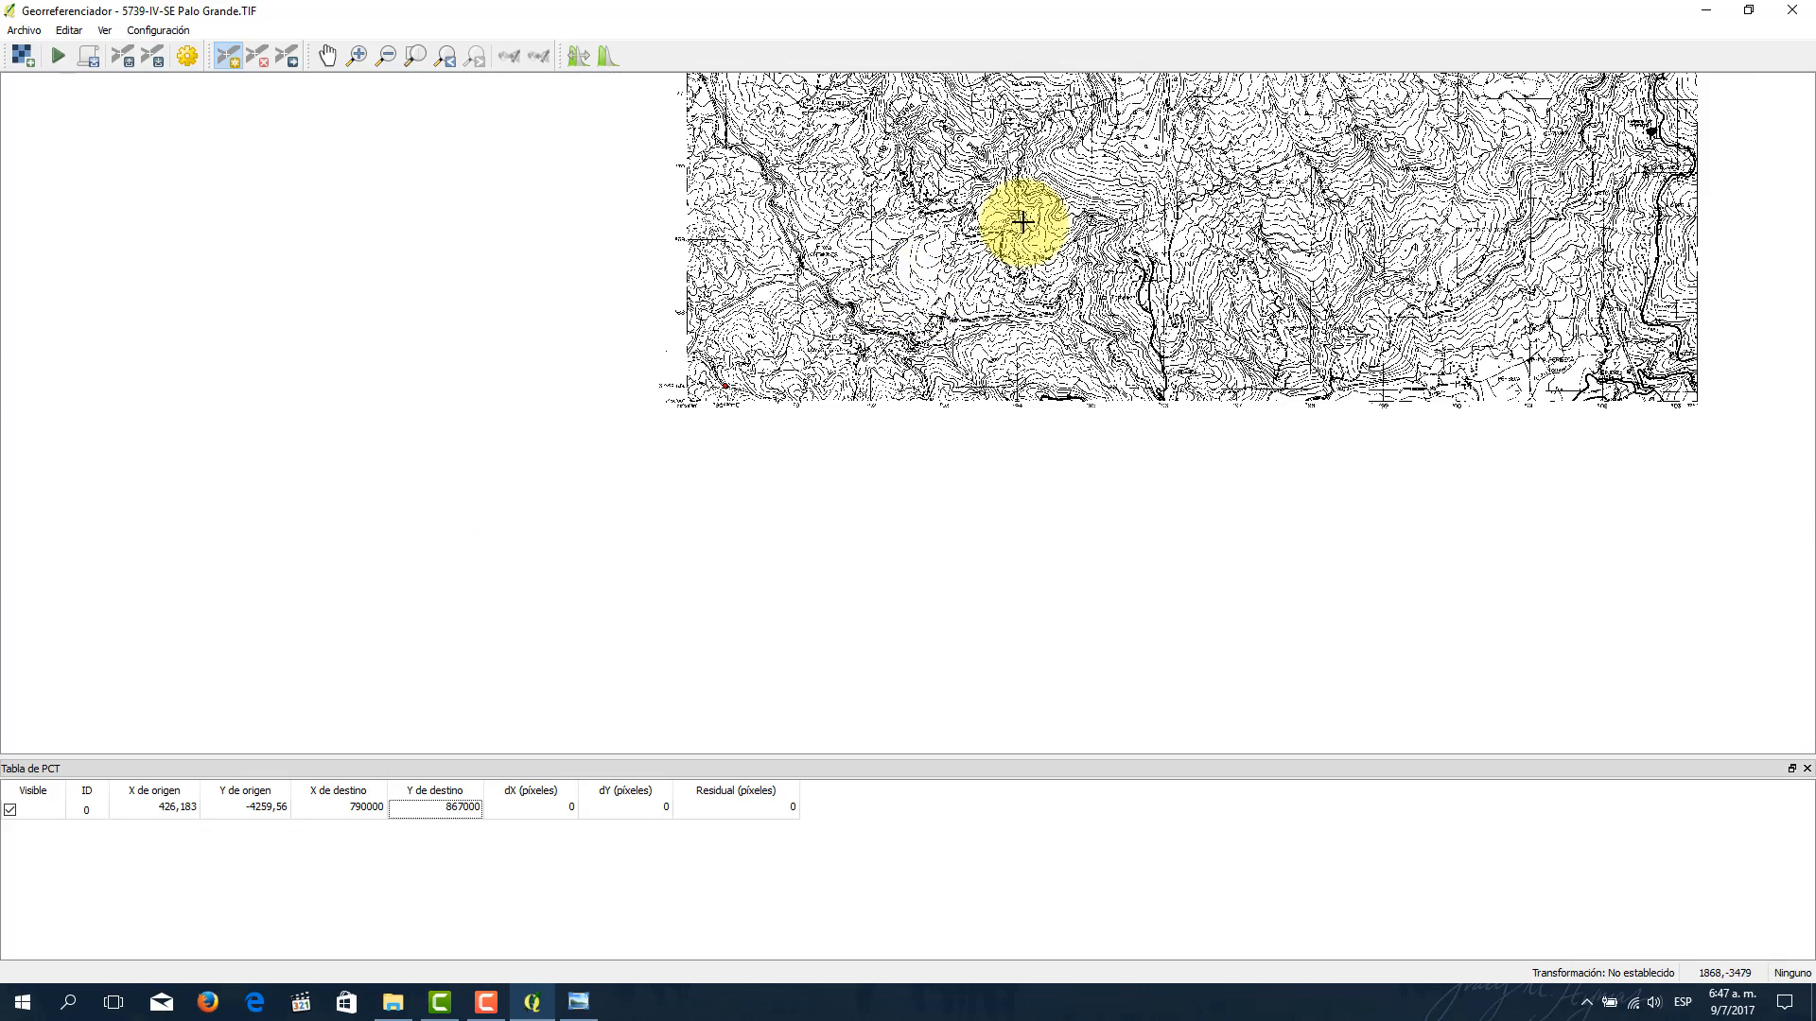
{"action": "left_click_drag", "start_coordinate": [1022, 223], "coordinate": [884, 418]}
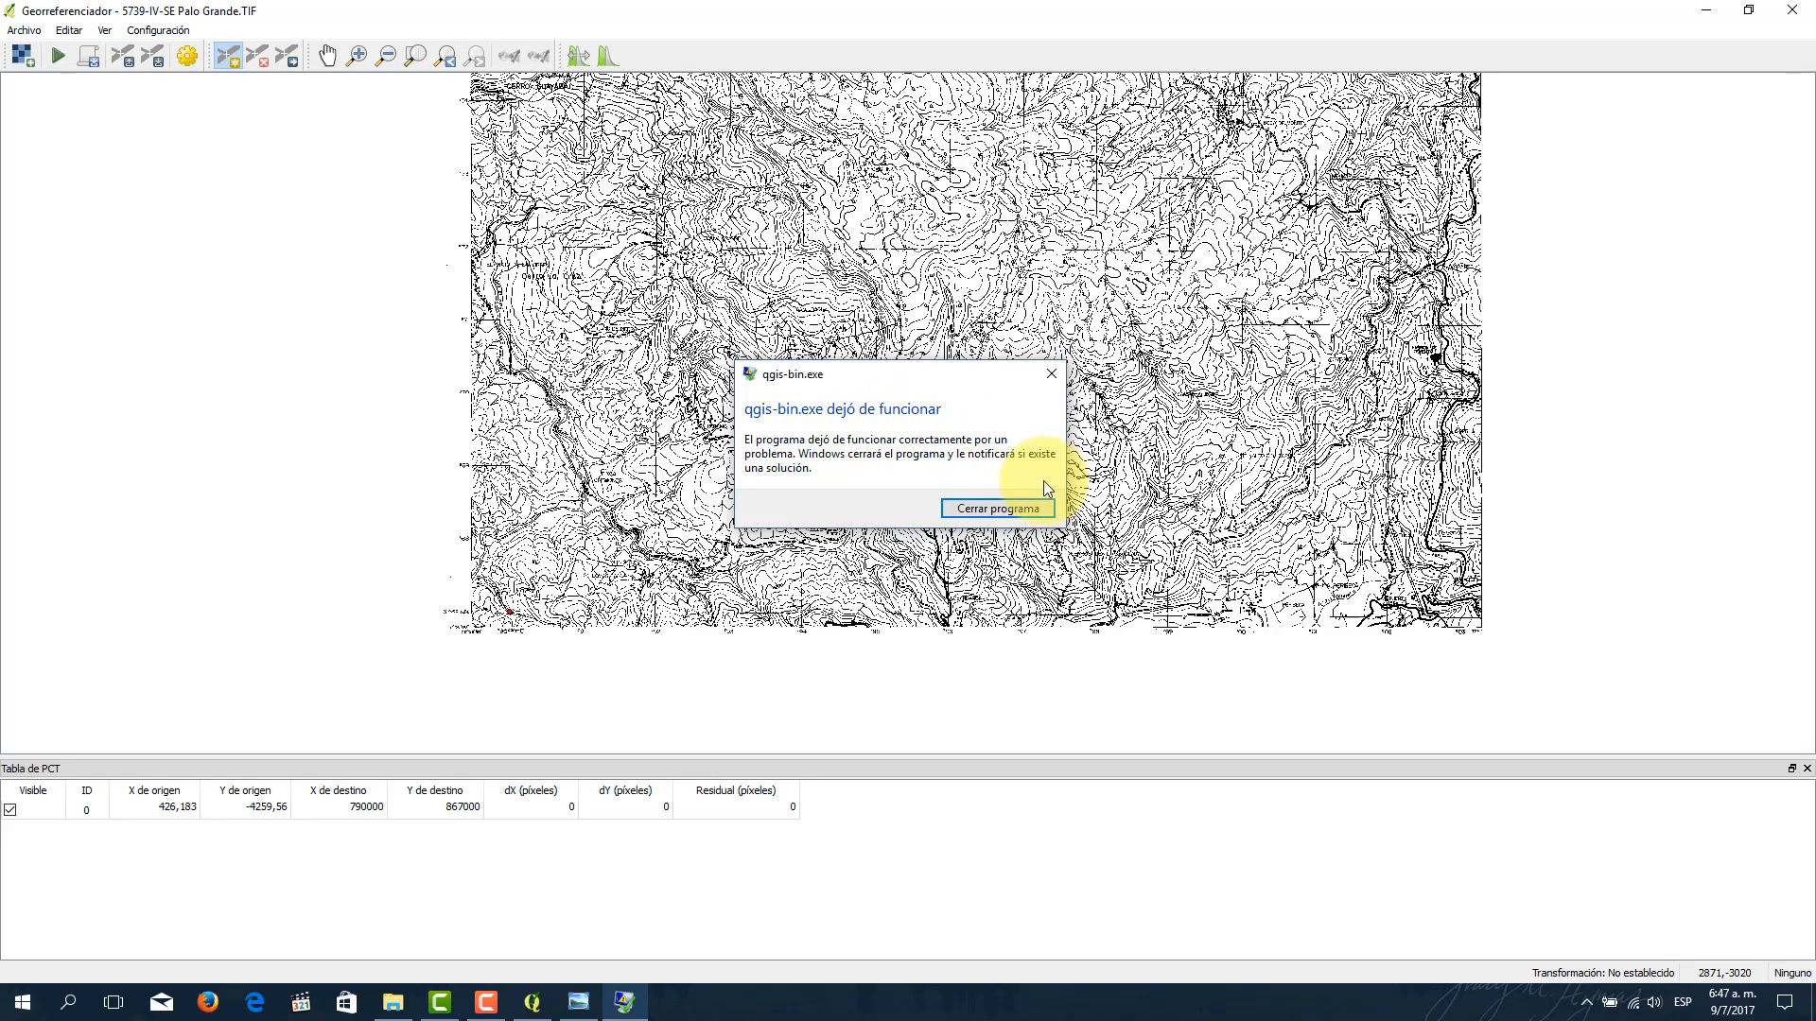
Step: Close the crashed program, relaunch QGIS Desktop 2.18.4 and open the Georeferencer in a maximized window
{"action": "left_click", "coordinate": [998, 509]}
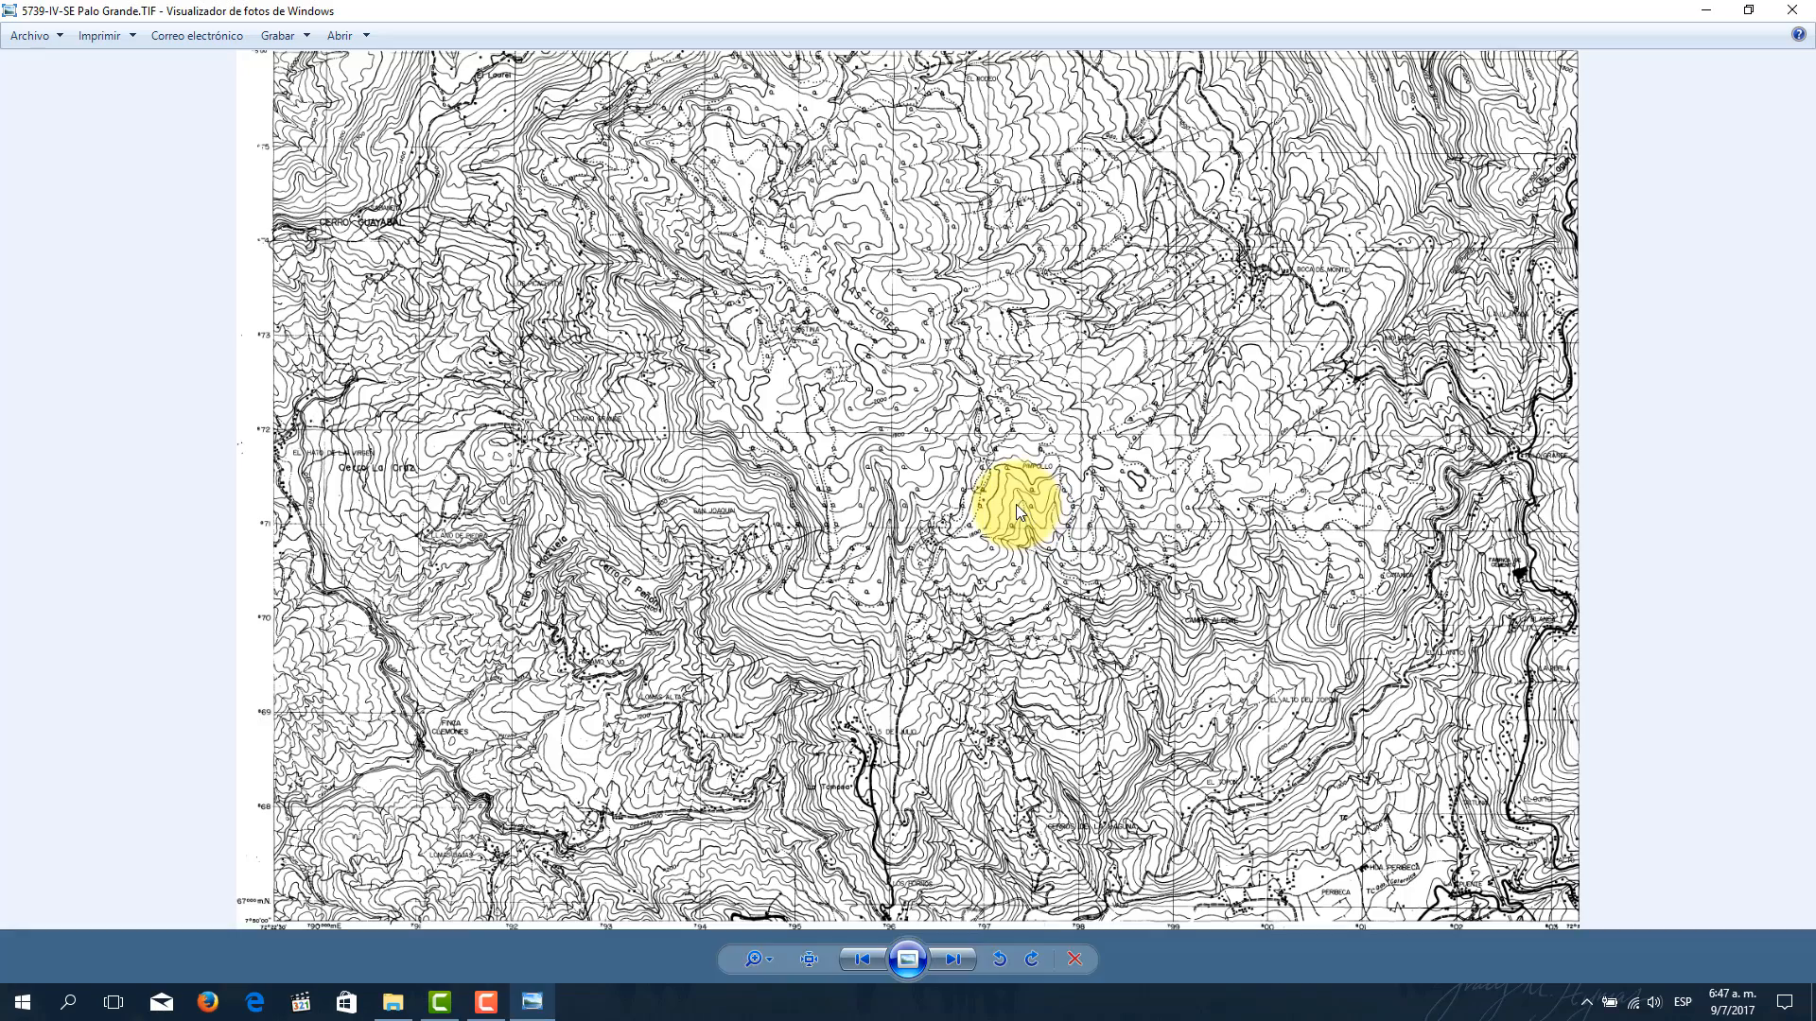
{"action": "left_click", "coordinate": [22, 1002]}
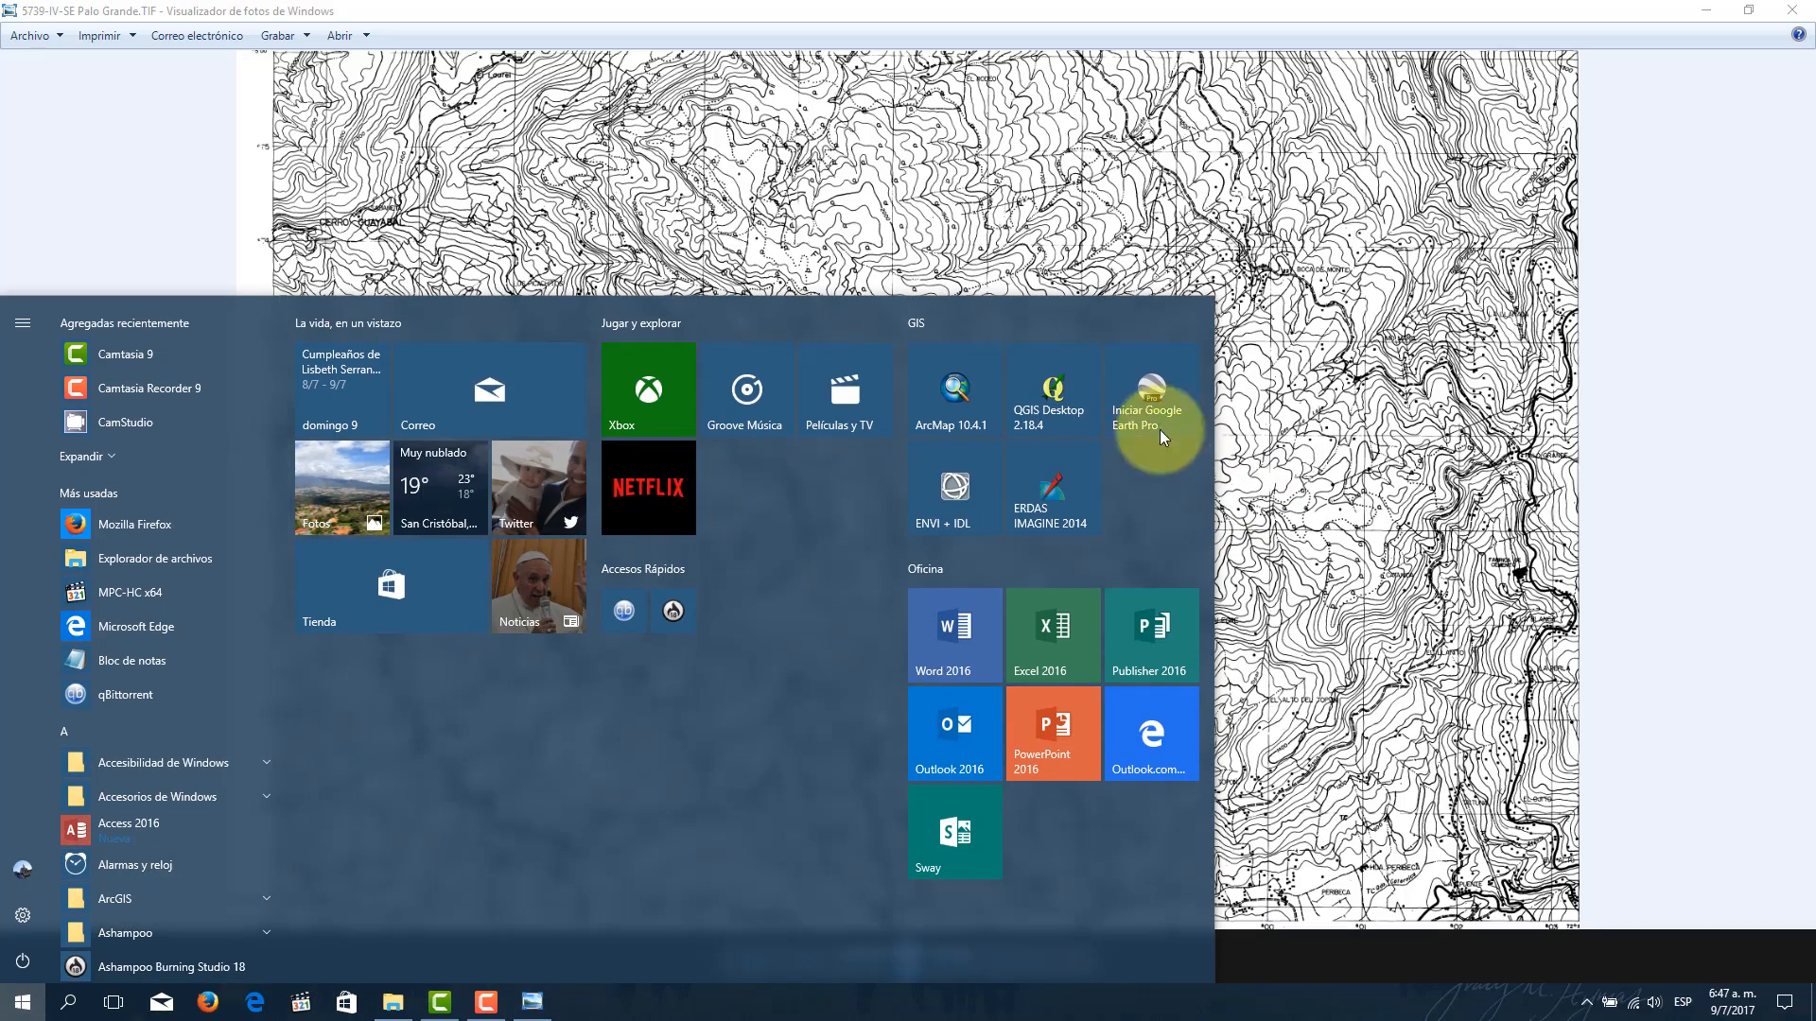
{"action": "left_click", "coordinate": [1078, 409]}
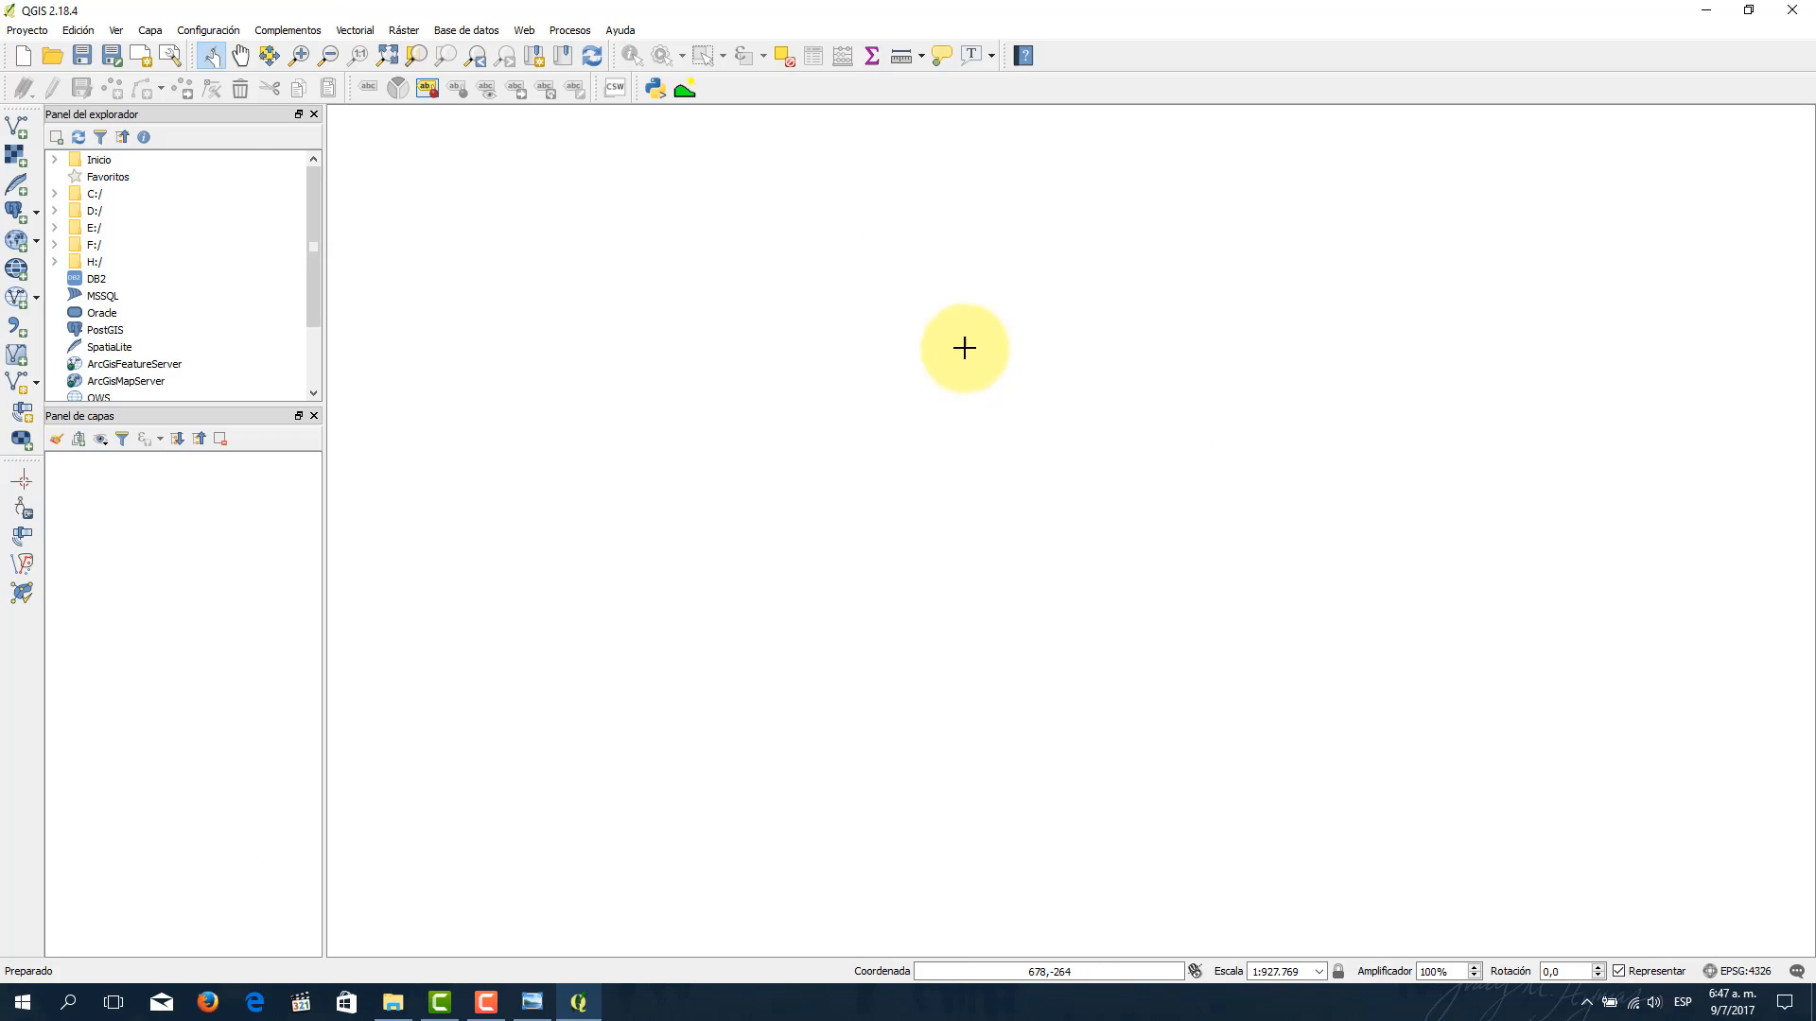
{"action": "left_click", "coordinate": [414, 31]}
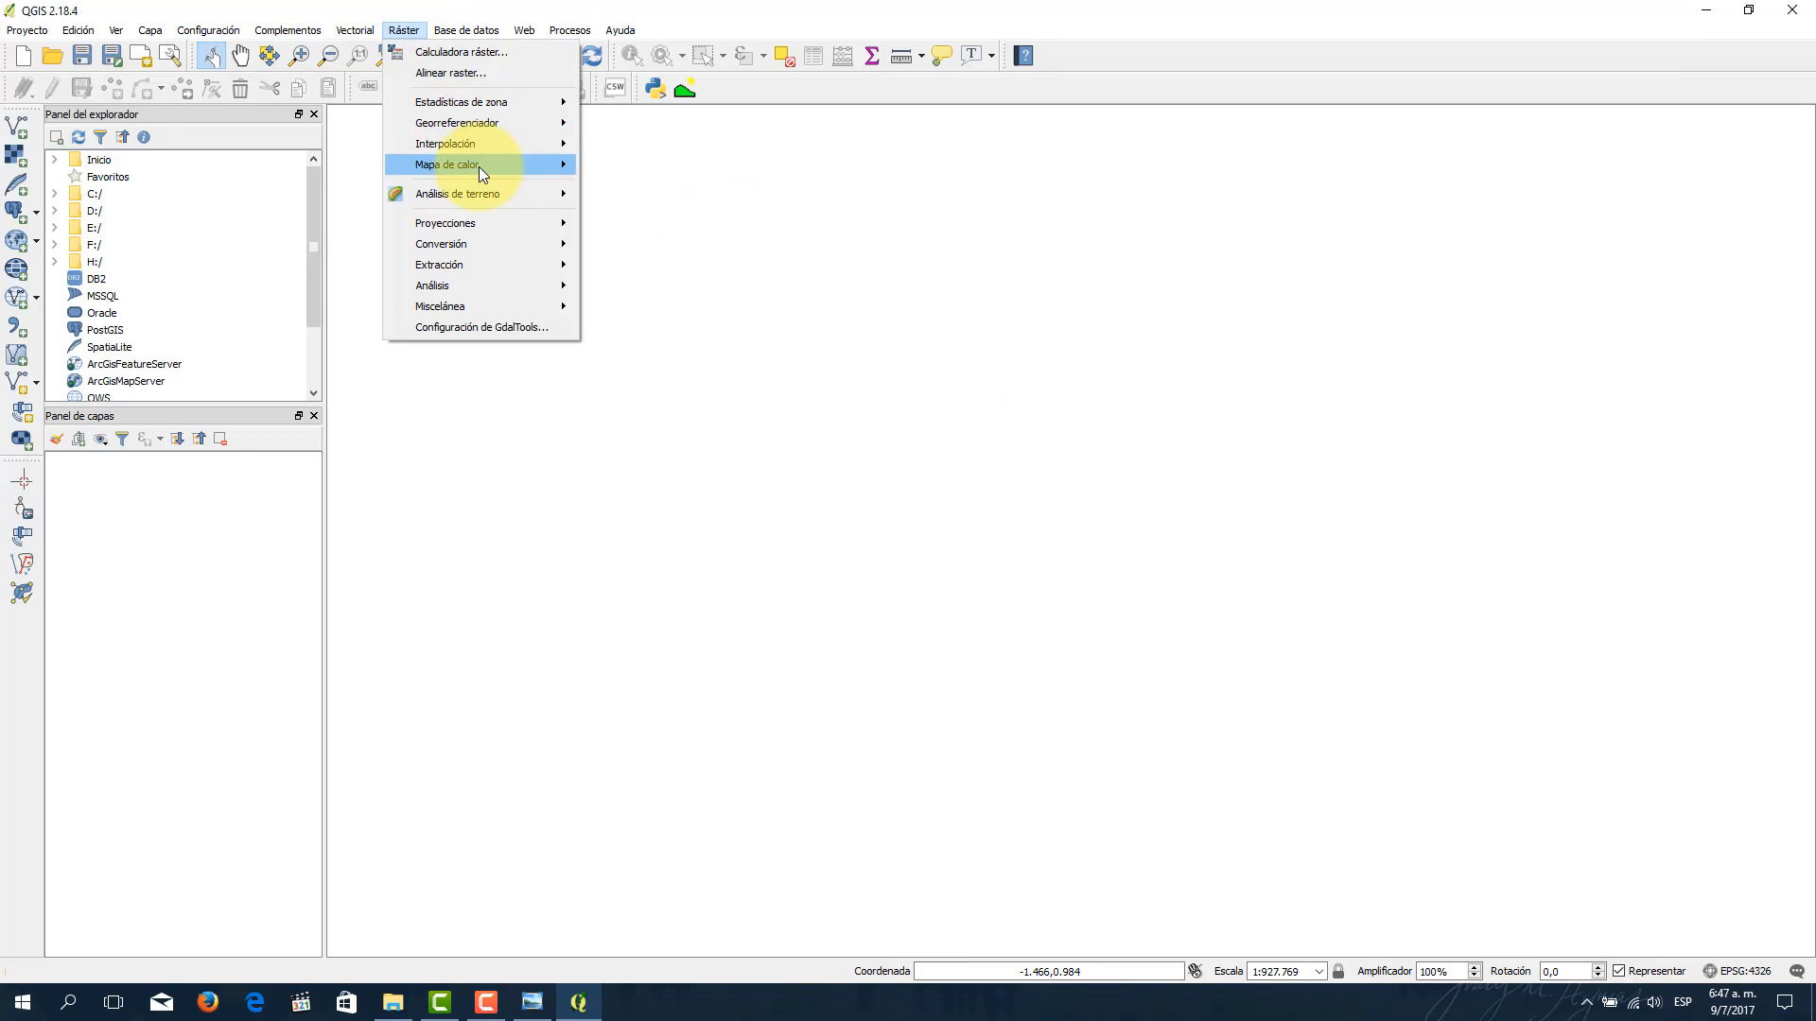
{"action": "mouse_move", "coordinate": [490, 144]}
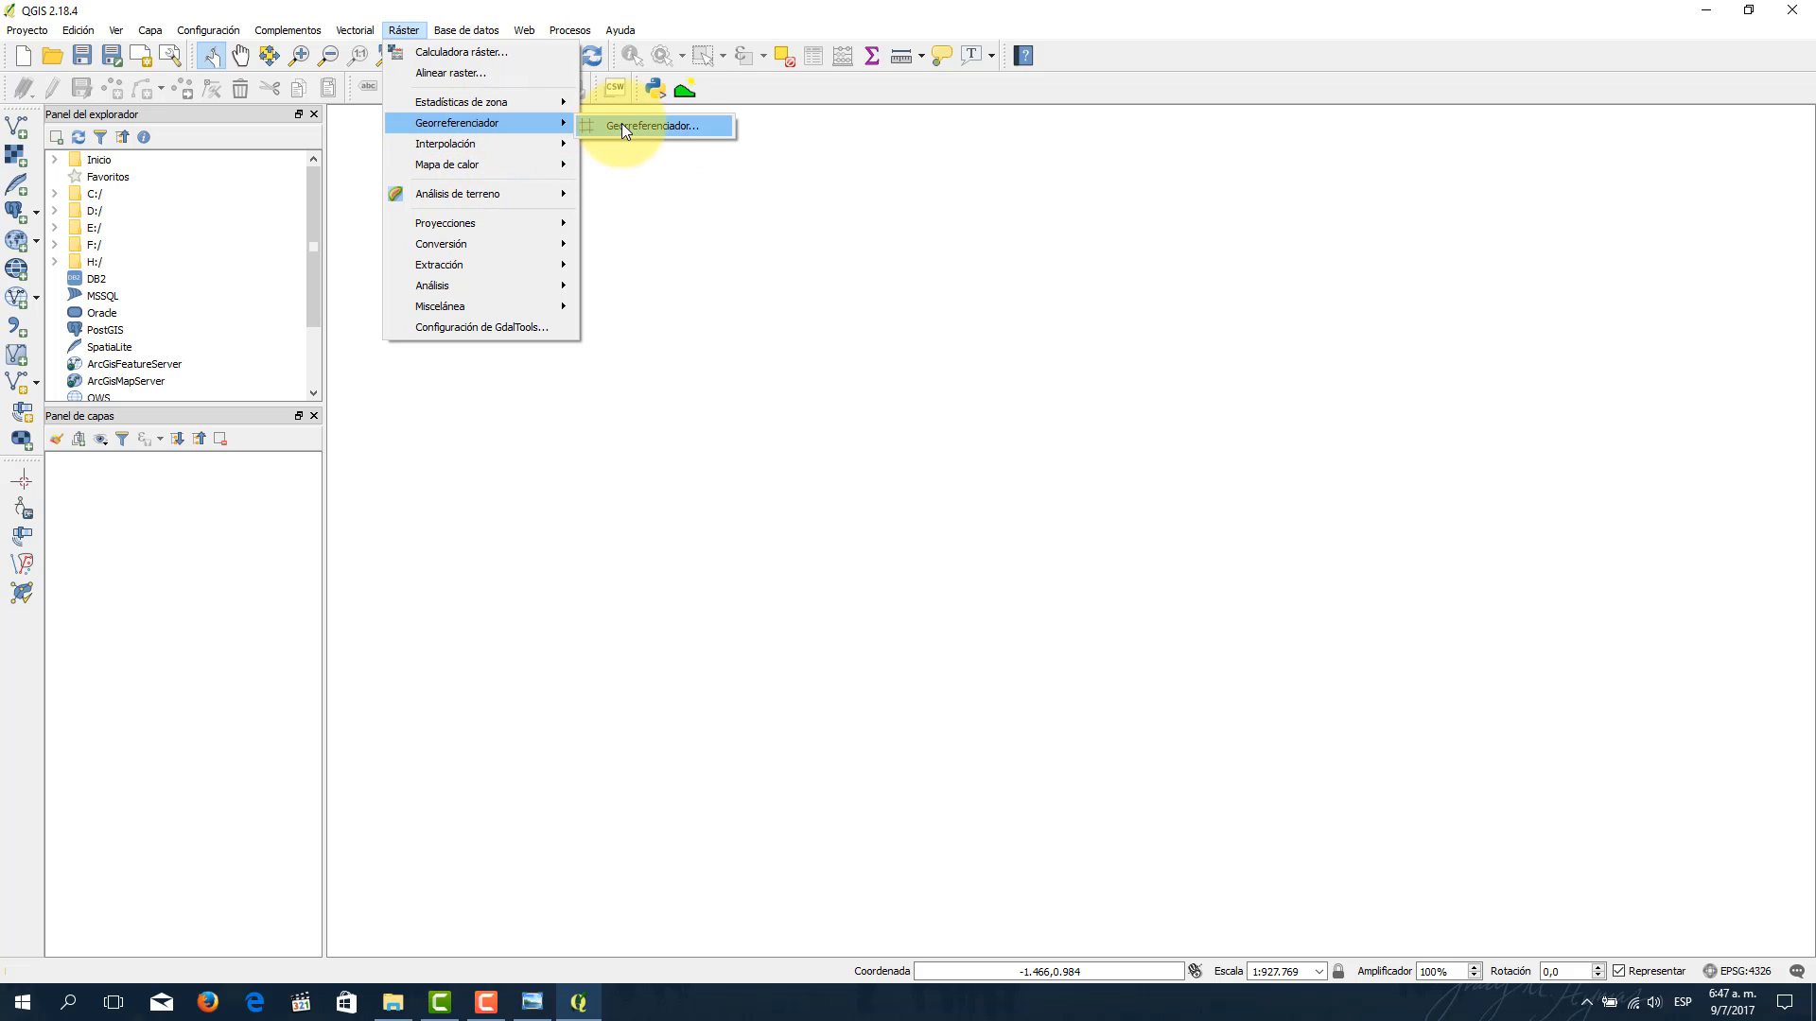
{"action": "left_click", "coordinate": [621, 123]}
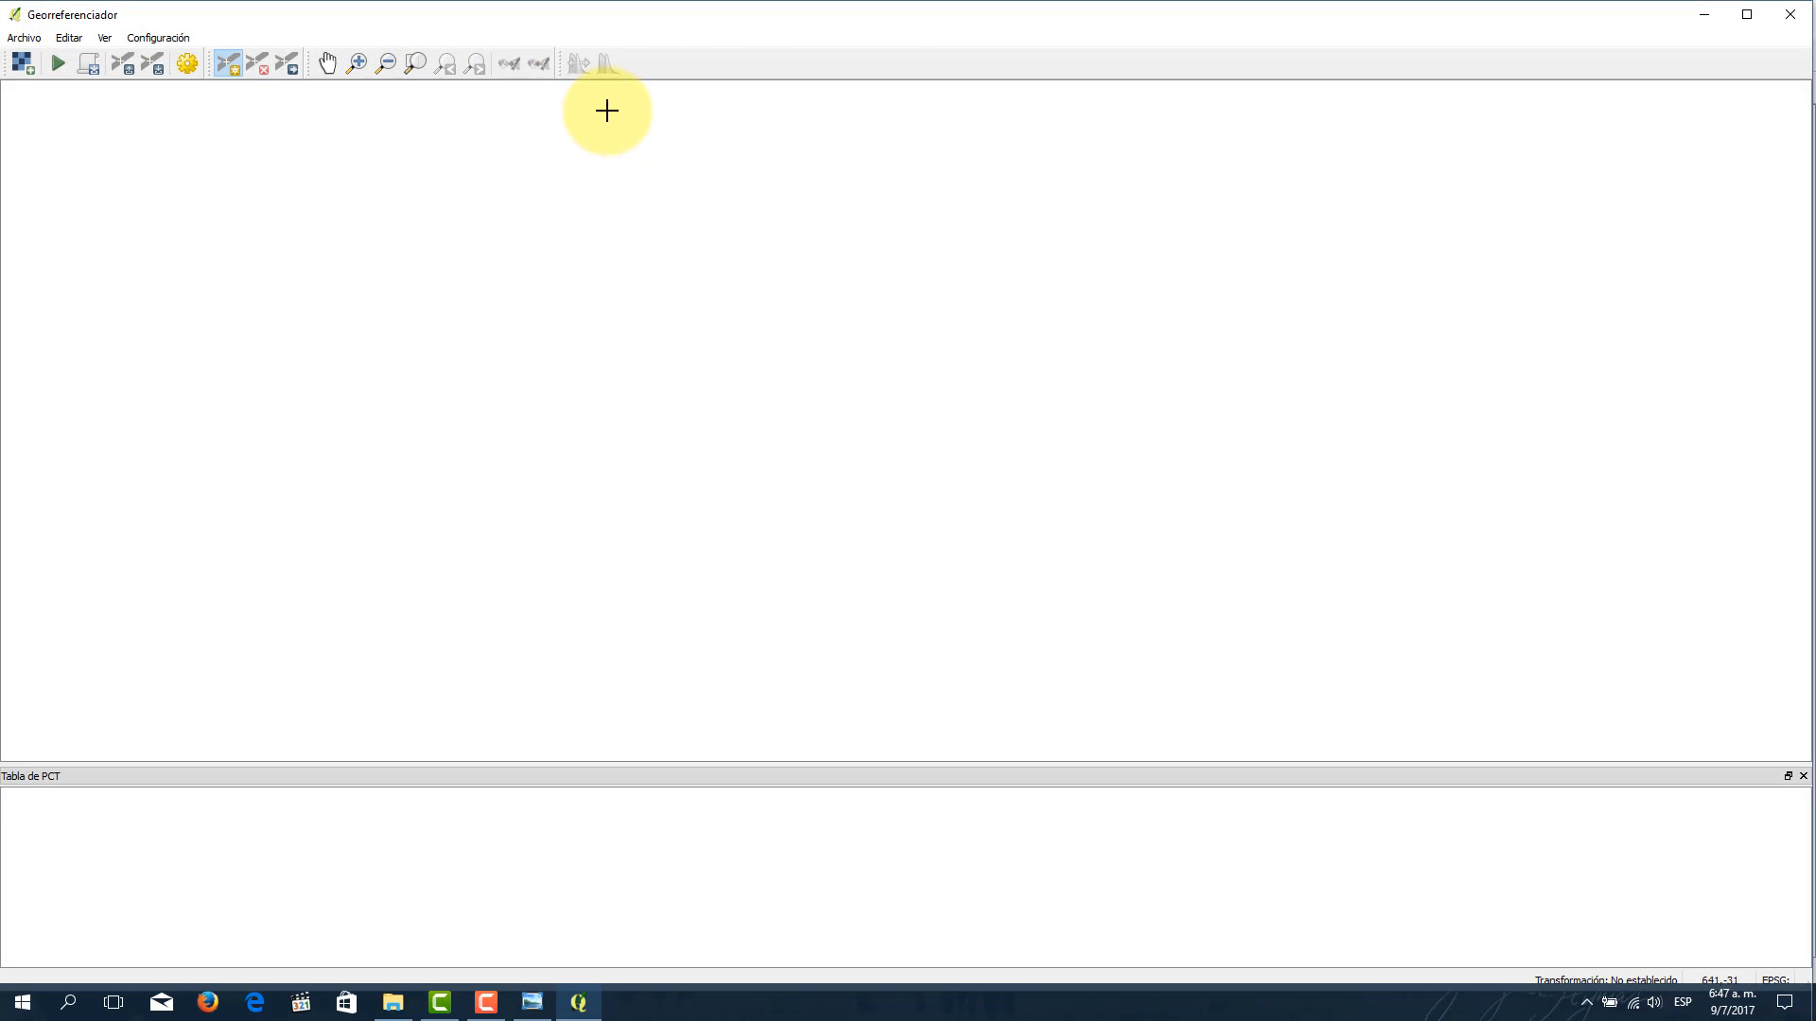
{"action": "left_click", "coordinate": [1747, 14]}
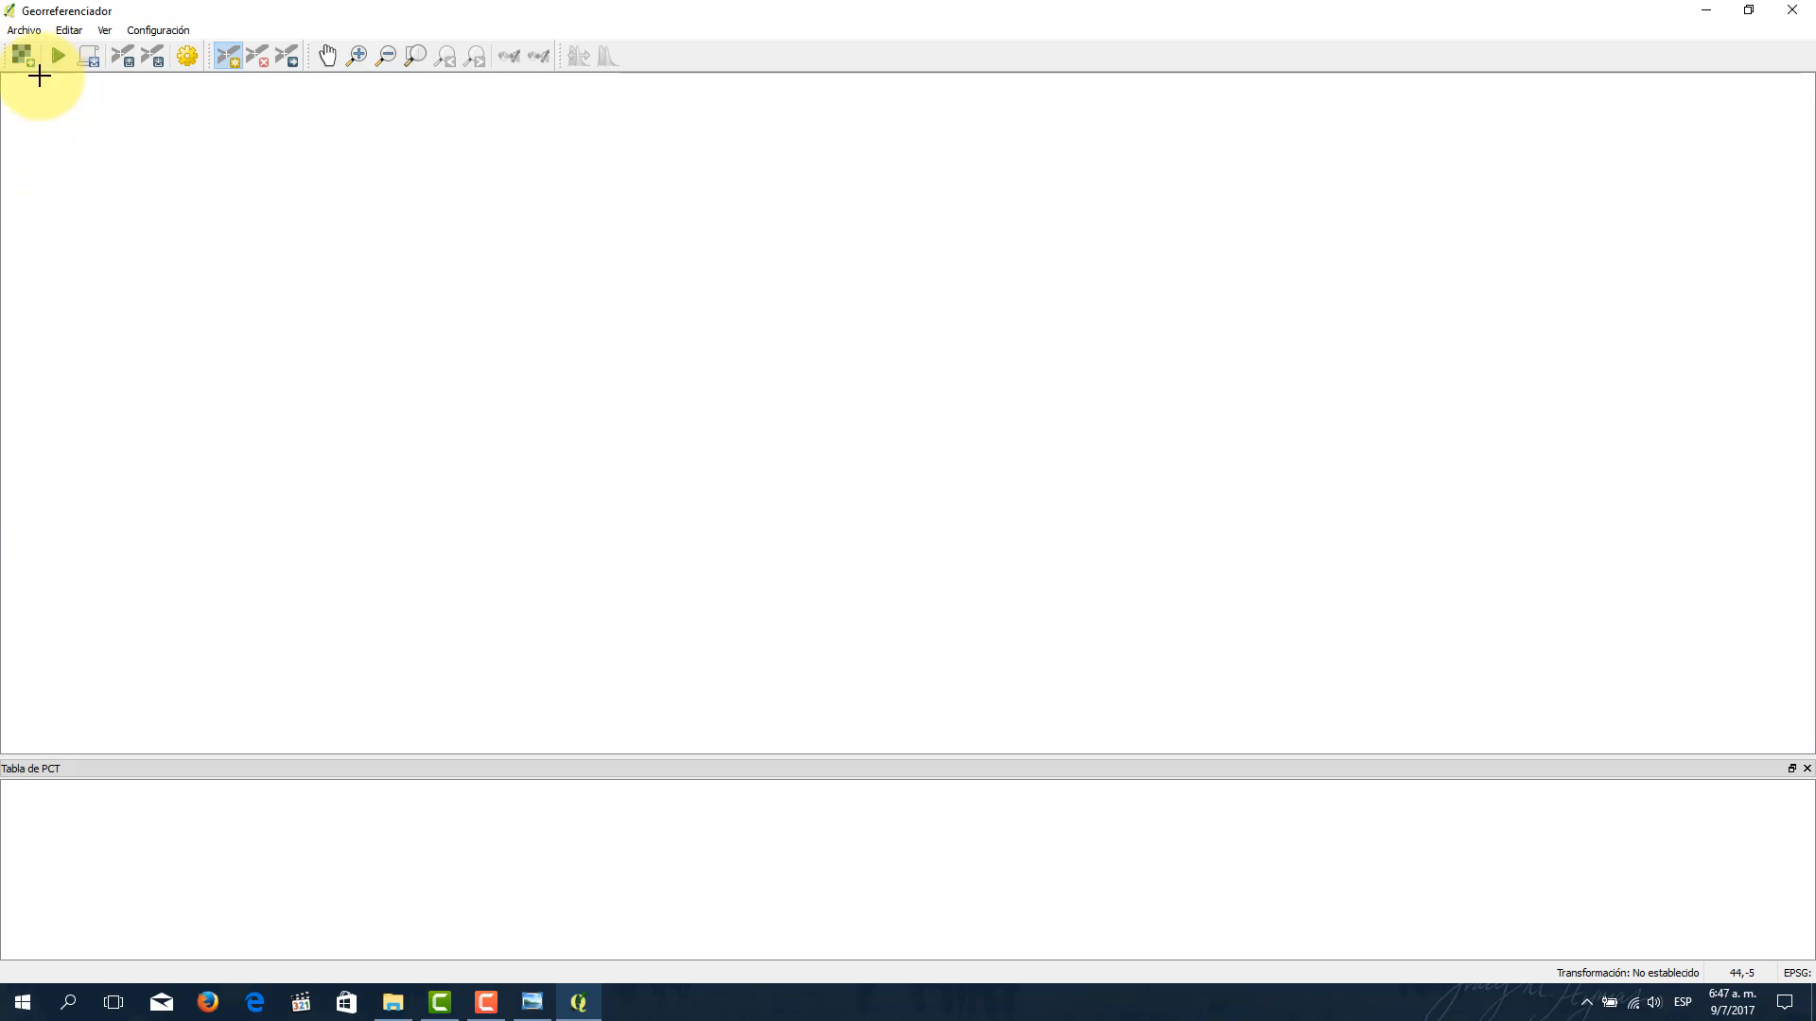
Step: Load 5739-IV-SE Palo Grande.TIF from the Cartas folder with the reference system La Canoa / UTM zone 18N (EPSG:24718)
{"action": "left_click", "coordinate": [23, 57]}
{"action": "left_click", "coordinate": [449, 208]}
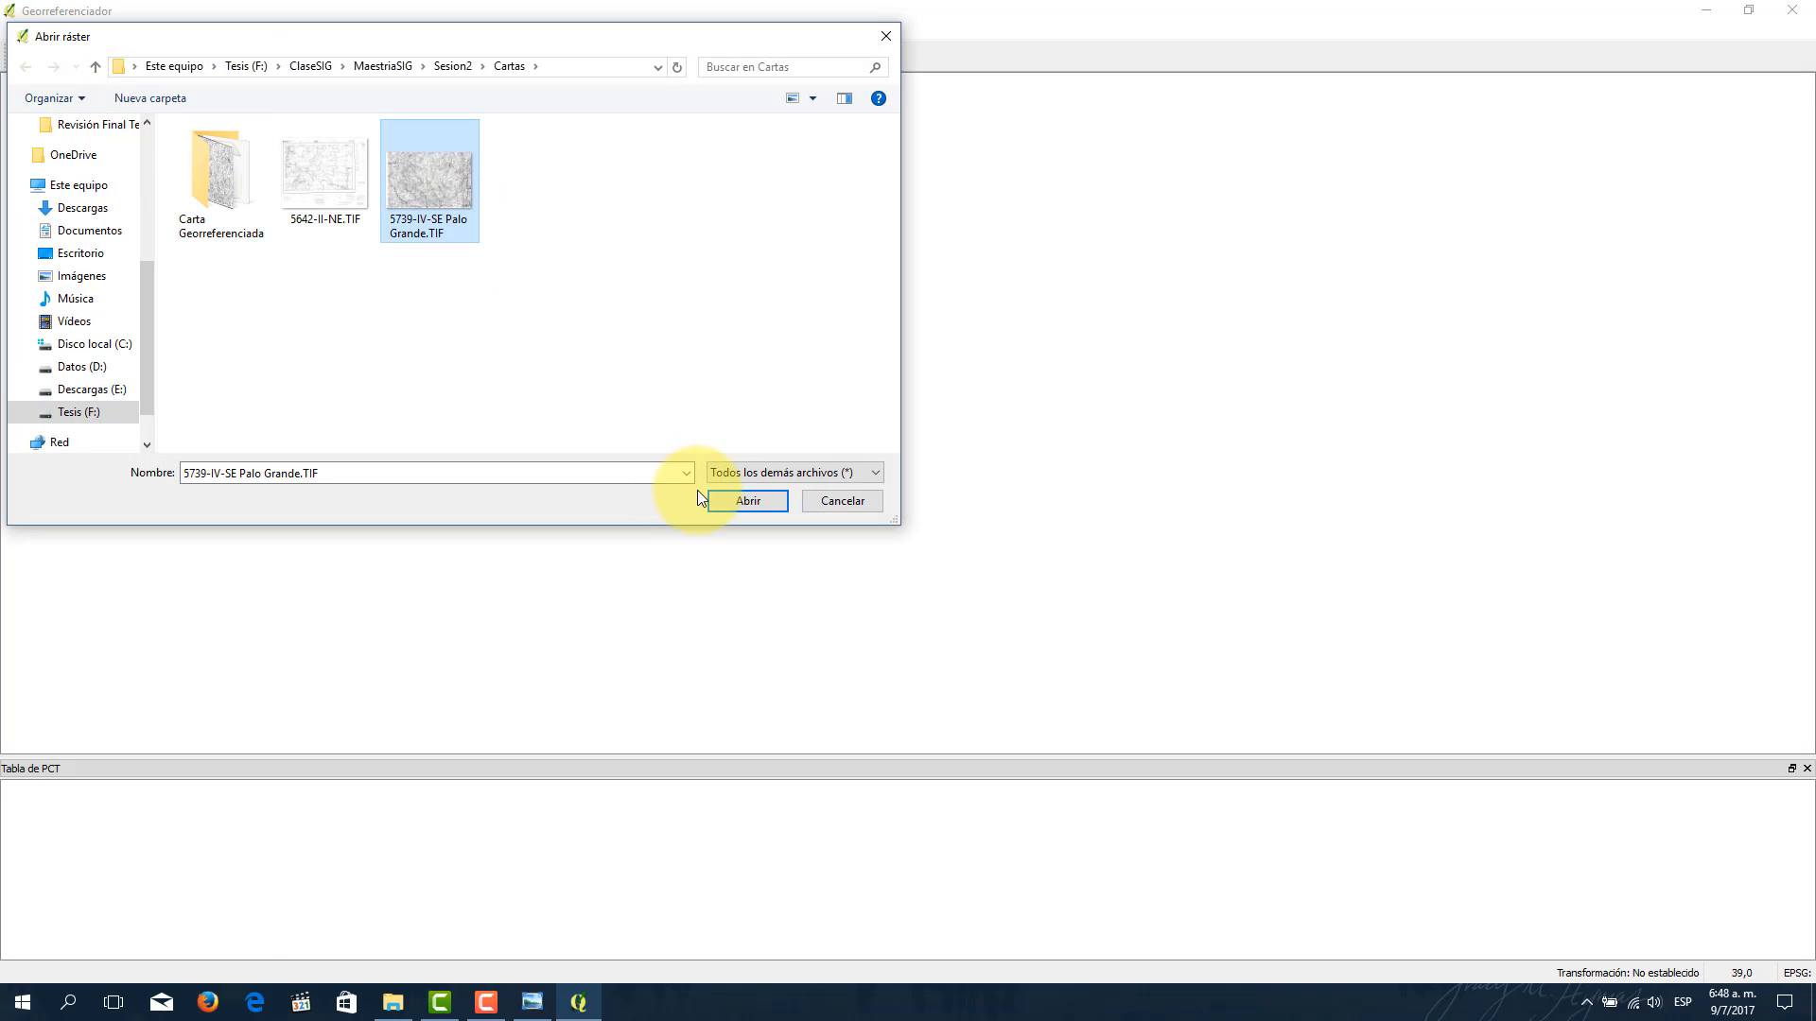
{"action": "left_click", "coordinate": [719, 499]}
{"action": "left_click", "coordinate": [711, 336]}
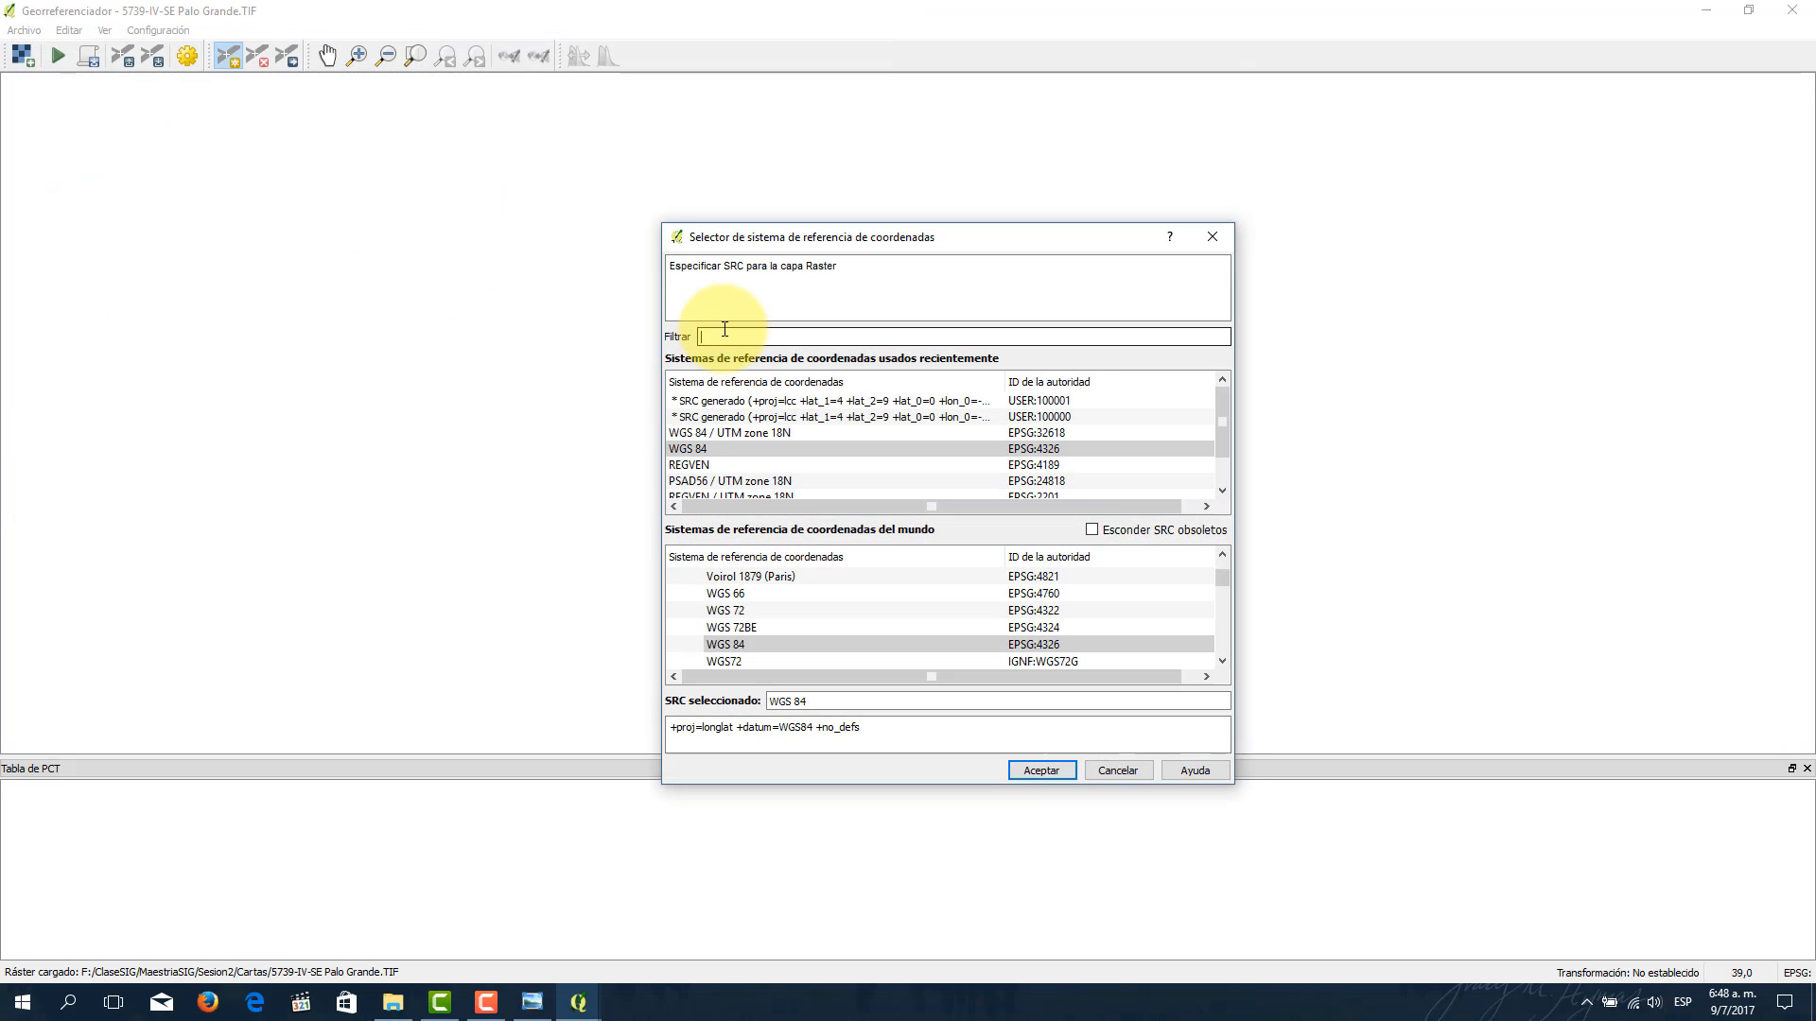
{"action": "type", "text": "la can"}
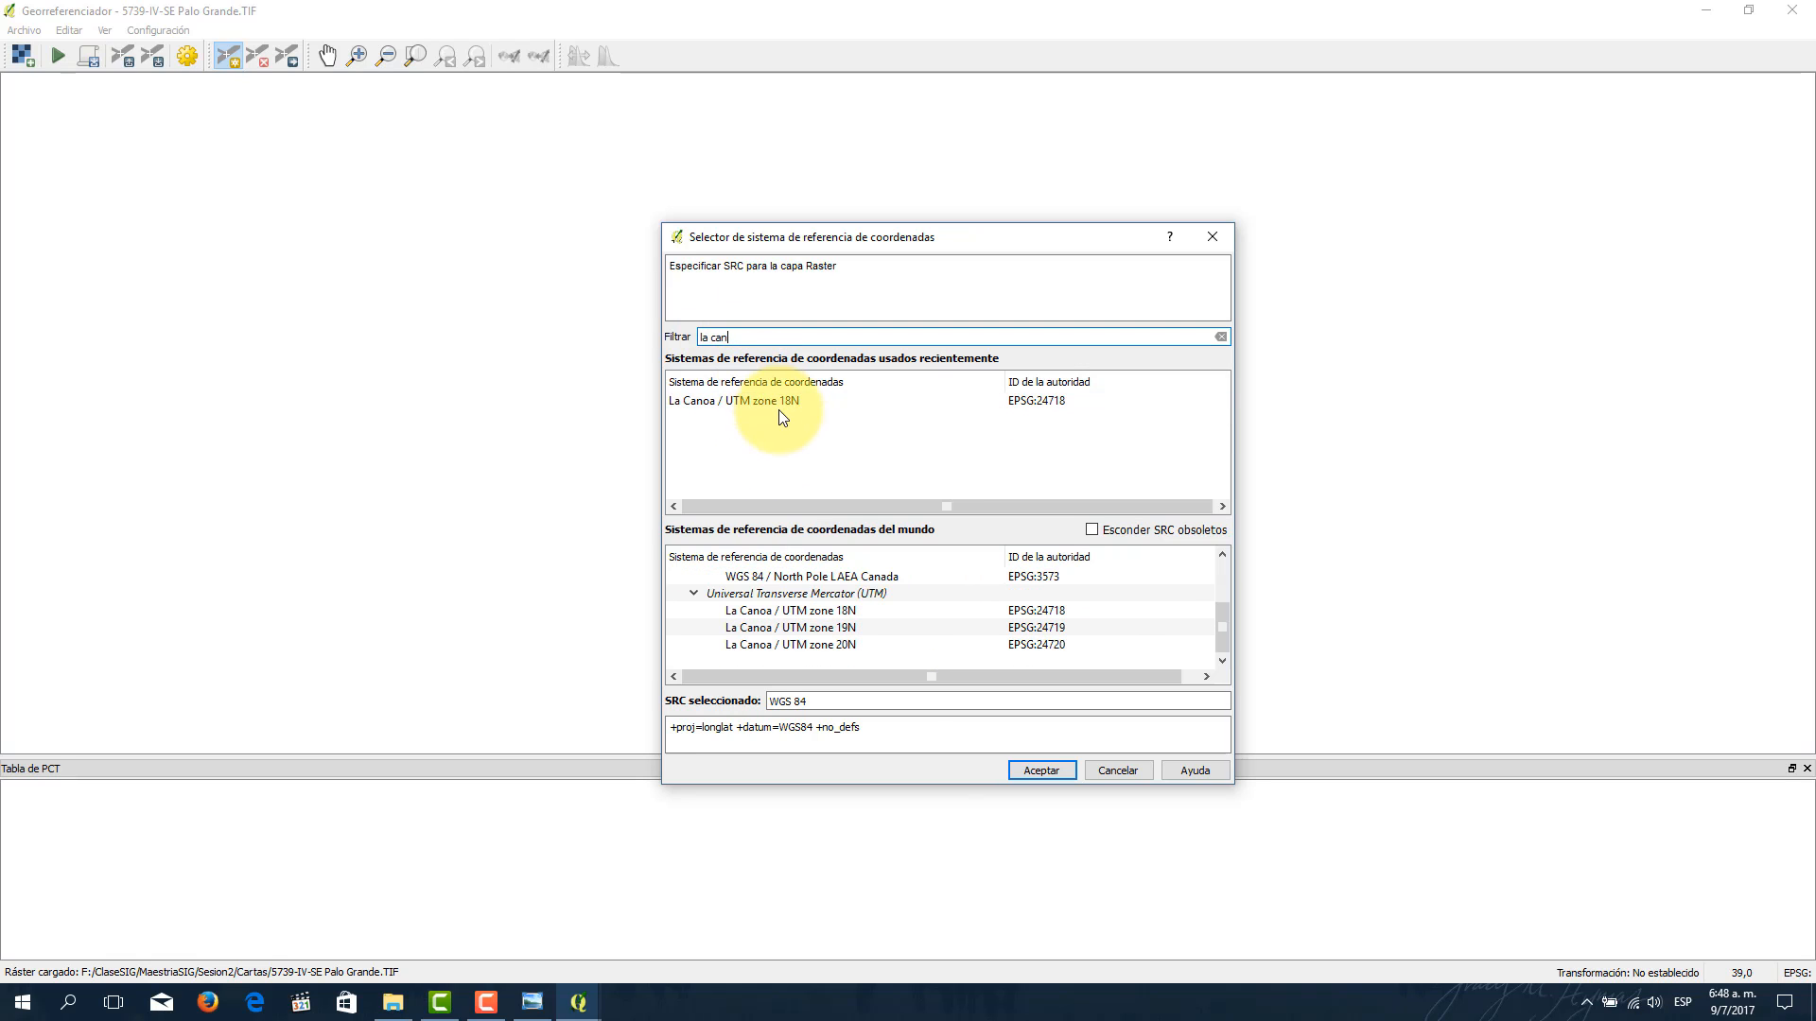
{"action": "left_click", "coordinate": [791, 612]}
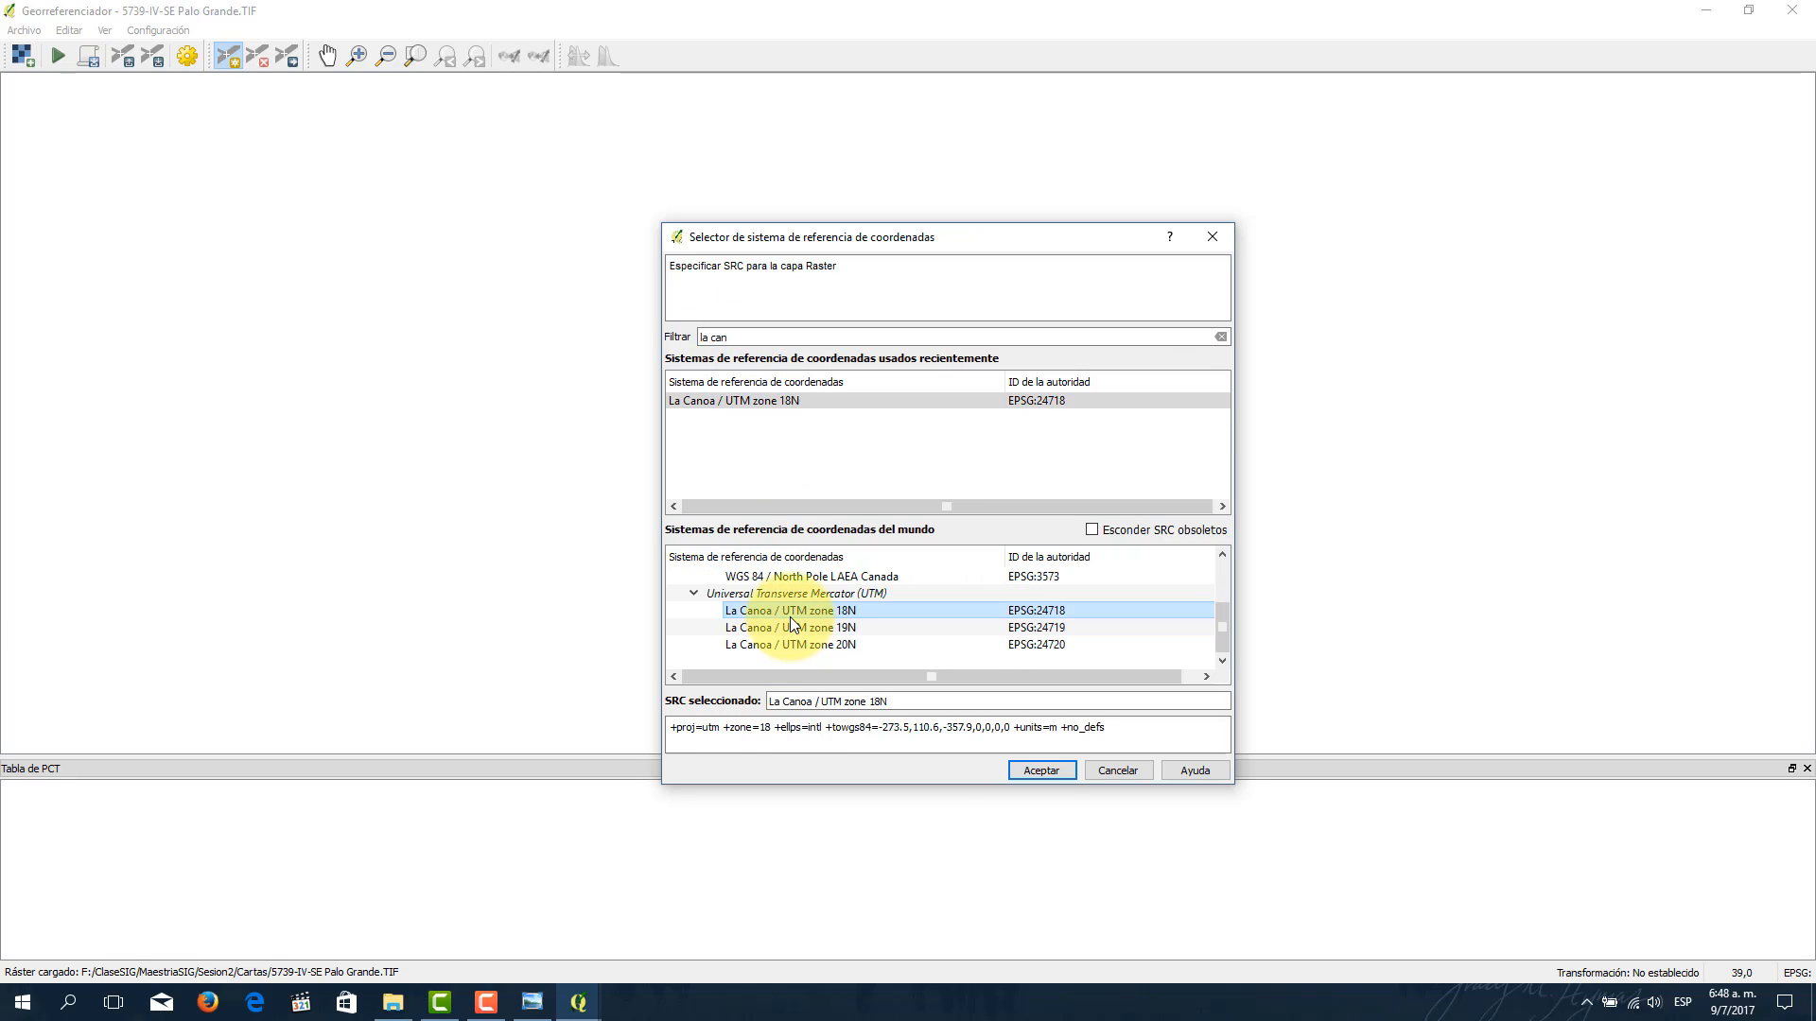
{"action": "left_click", "coordinate": [1041, 771]}
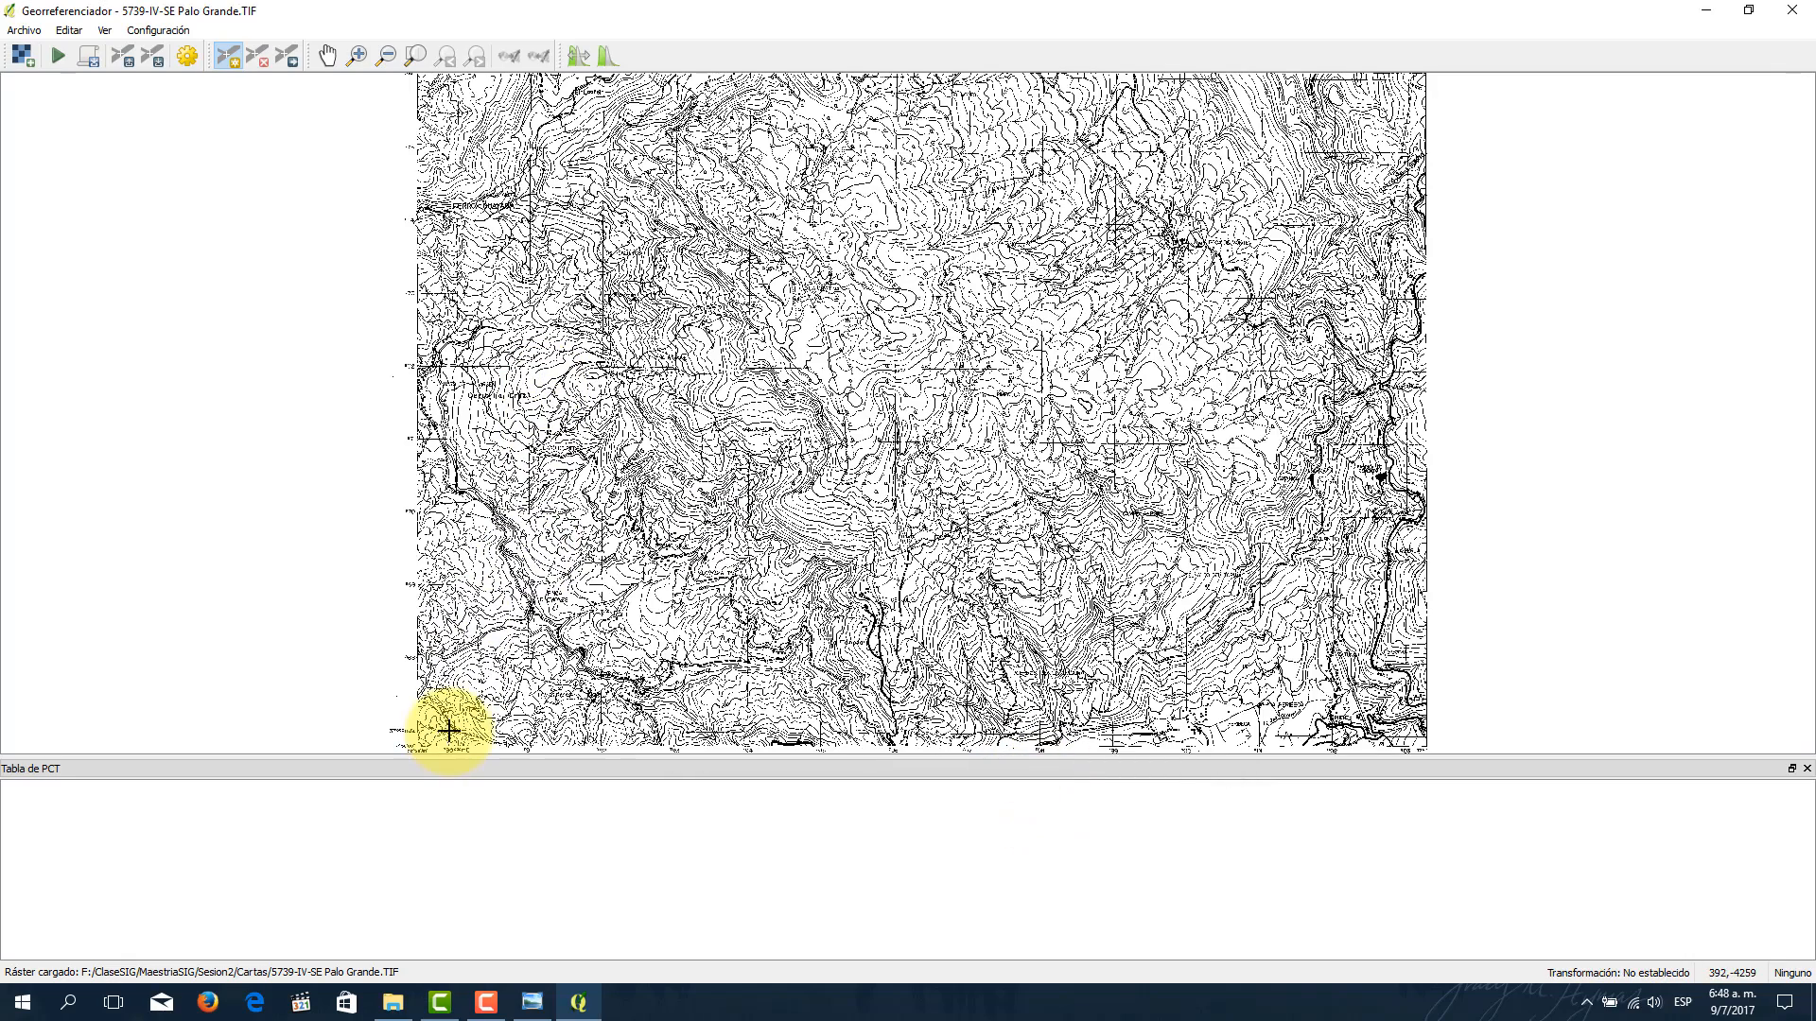
Step: Add a control point at the sheet's southwesternmost grid intersection with X / Este 790000 and Y / Norte 867000
{"action": "scroll", "coordinate": [449, 731], "scroll_direction": "up", "scroll_amount": 4}
{"action": "left_click_drag", "start_coordinate": [446, 722], "coordinate": [564, 443]}
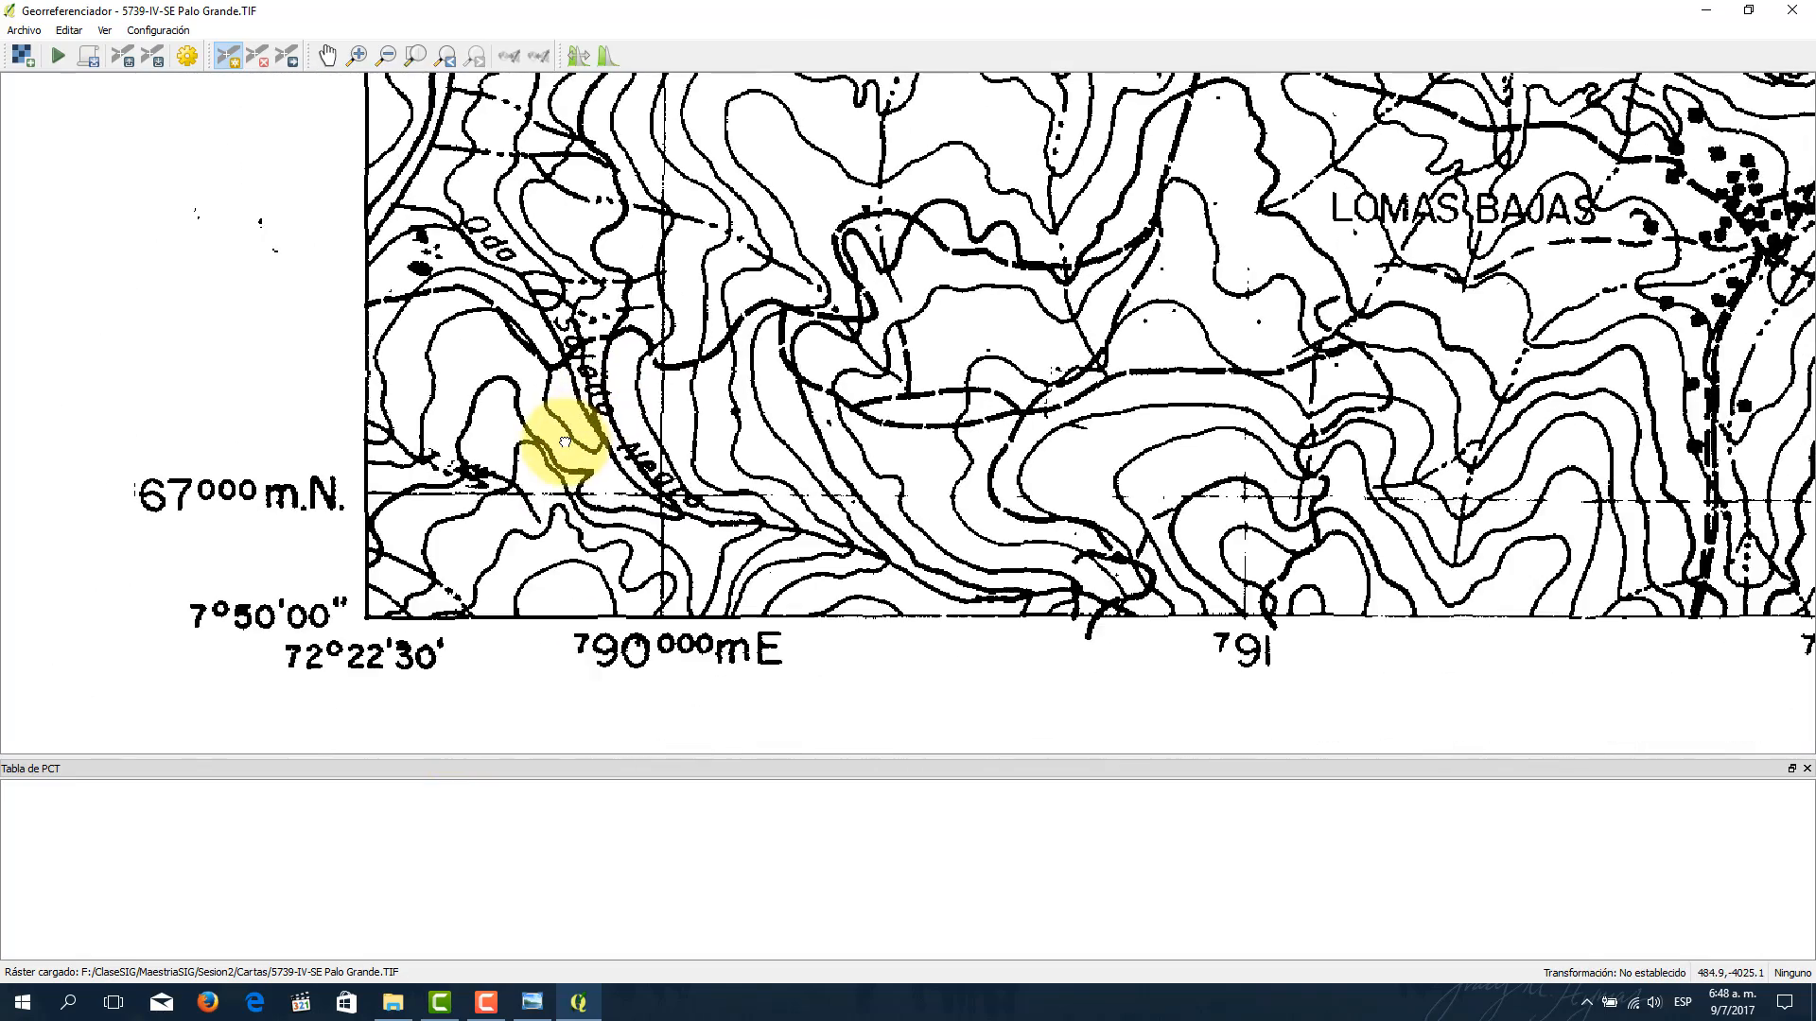
{"action": "scroll", "coordinate": [579, 512], "scroll_direction": "up", "scroll_amount": 1}
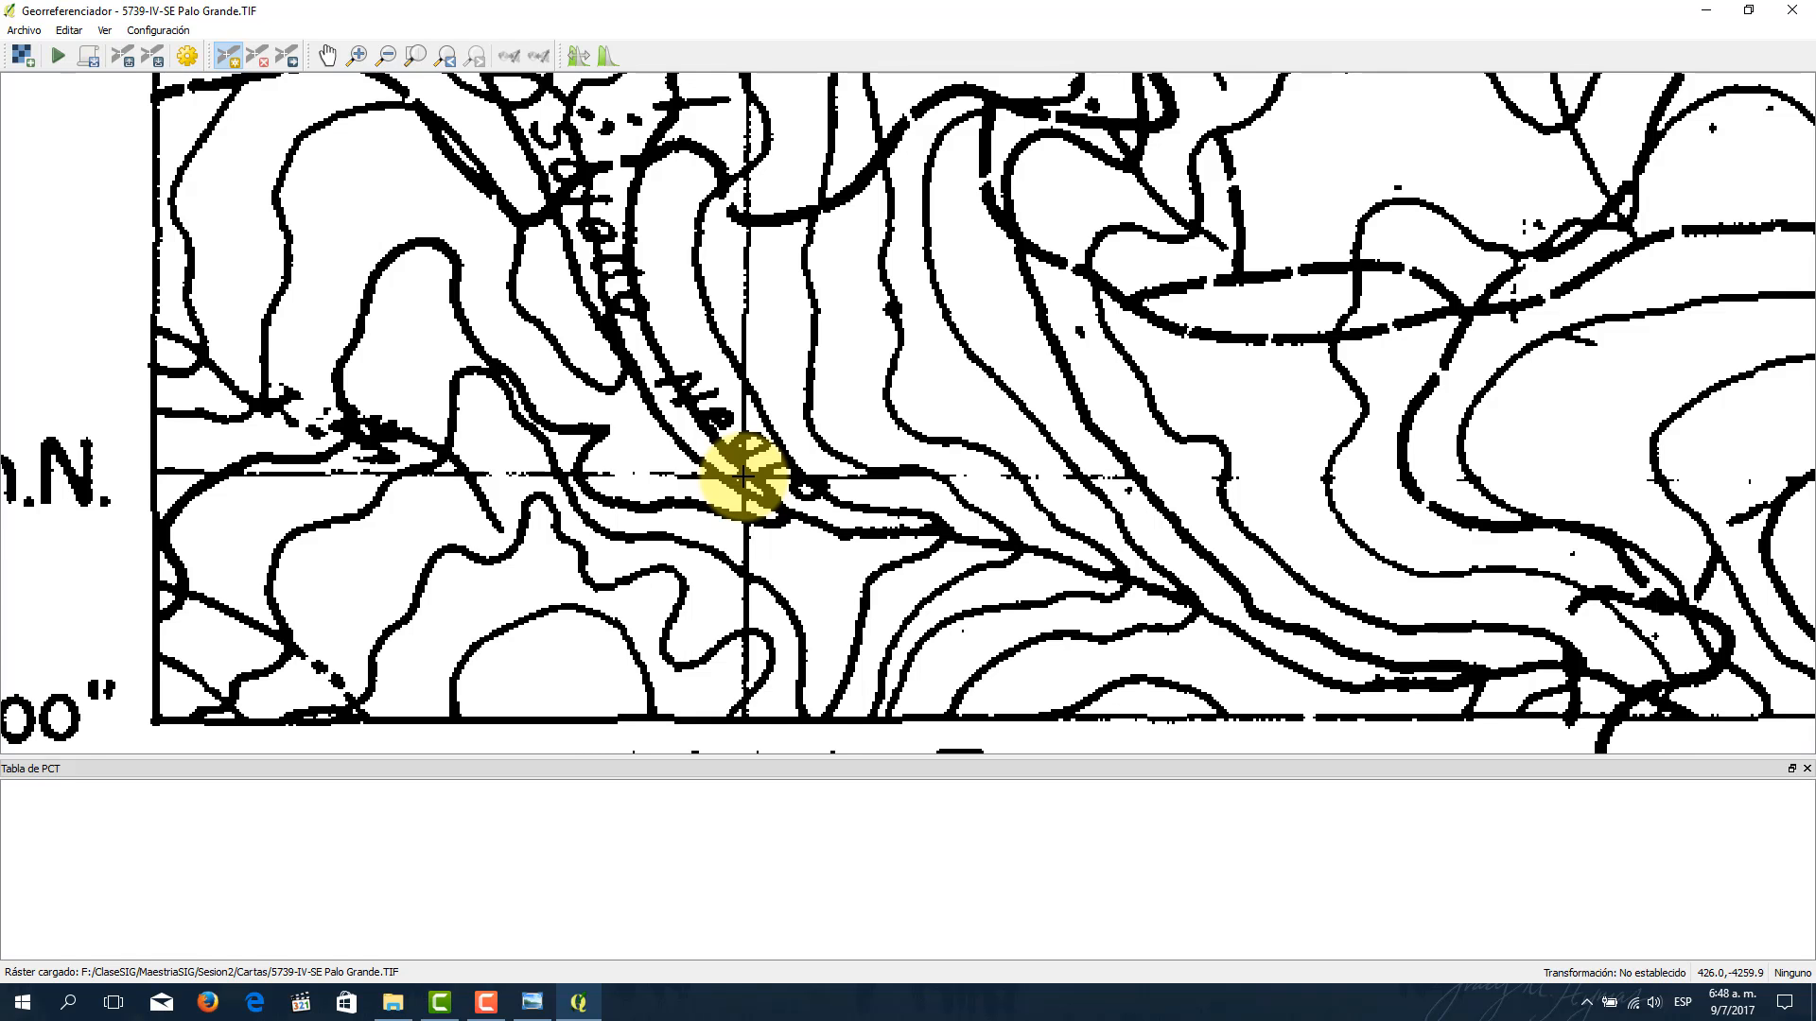
{"action": "scroll", "coordinate": [744, 476], "scroll_direction": "up", "scroll_amount": 1}
{"action": "scroll", "coordinate": [744, 478], "scroll_direction": "down", "scroll_amount": 1}
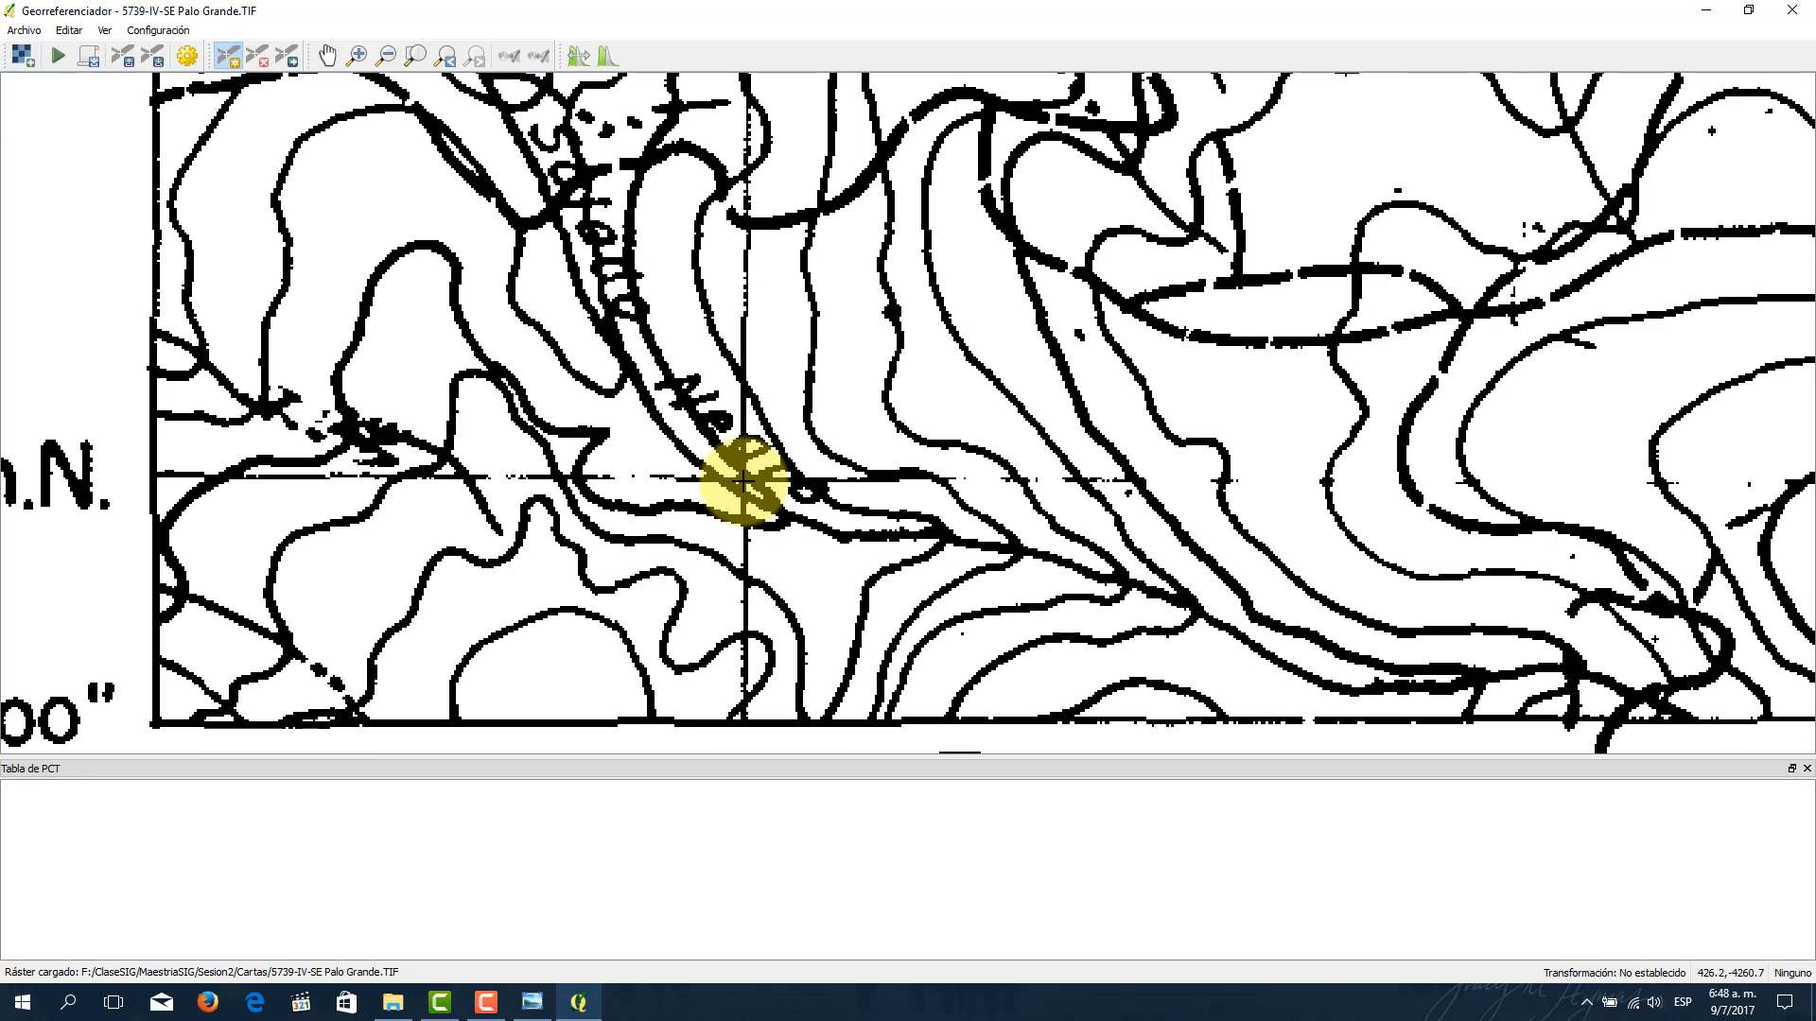
{"action": "scroll", "coordinate": [744, 480], "scroll_direction": "down", "scroll_amount": 1}
{"action": "scroll", "coordinate": [745, 478], "scroll_direction": "up", "scroll_amount": 1}
{"action": "left_click", "coordinate": [744, 480]}
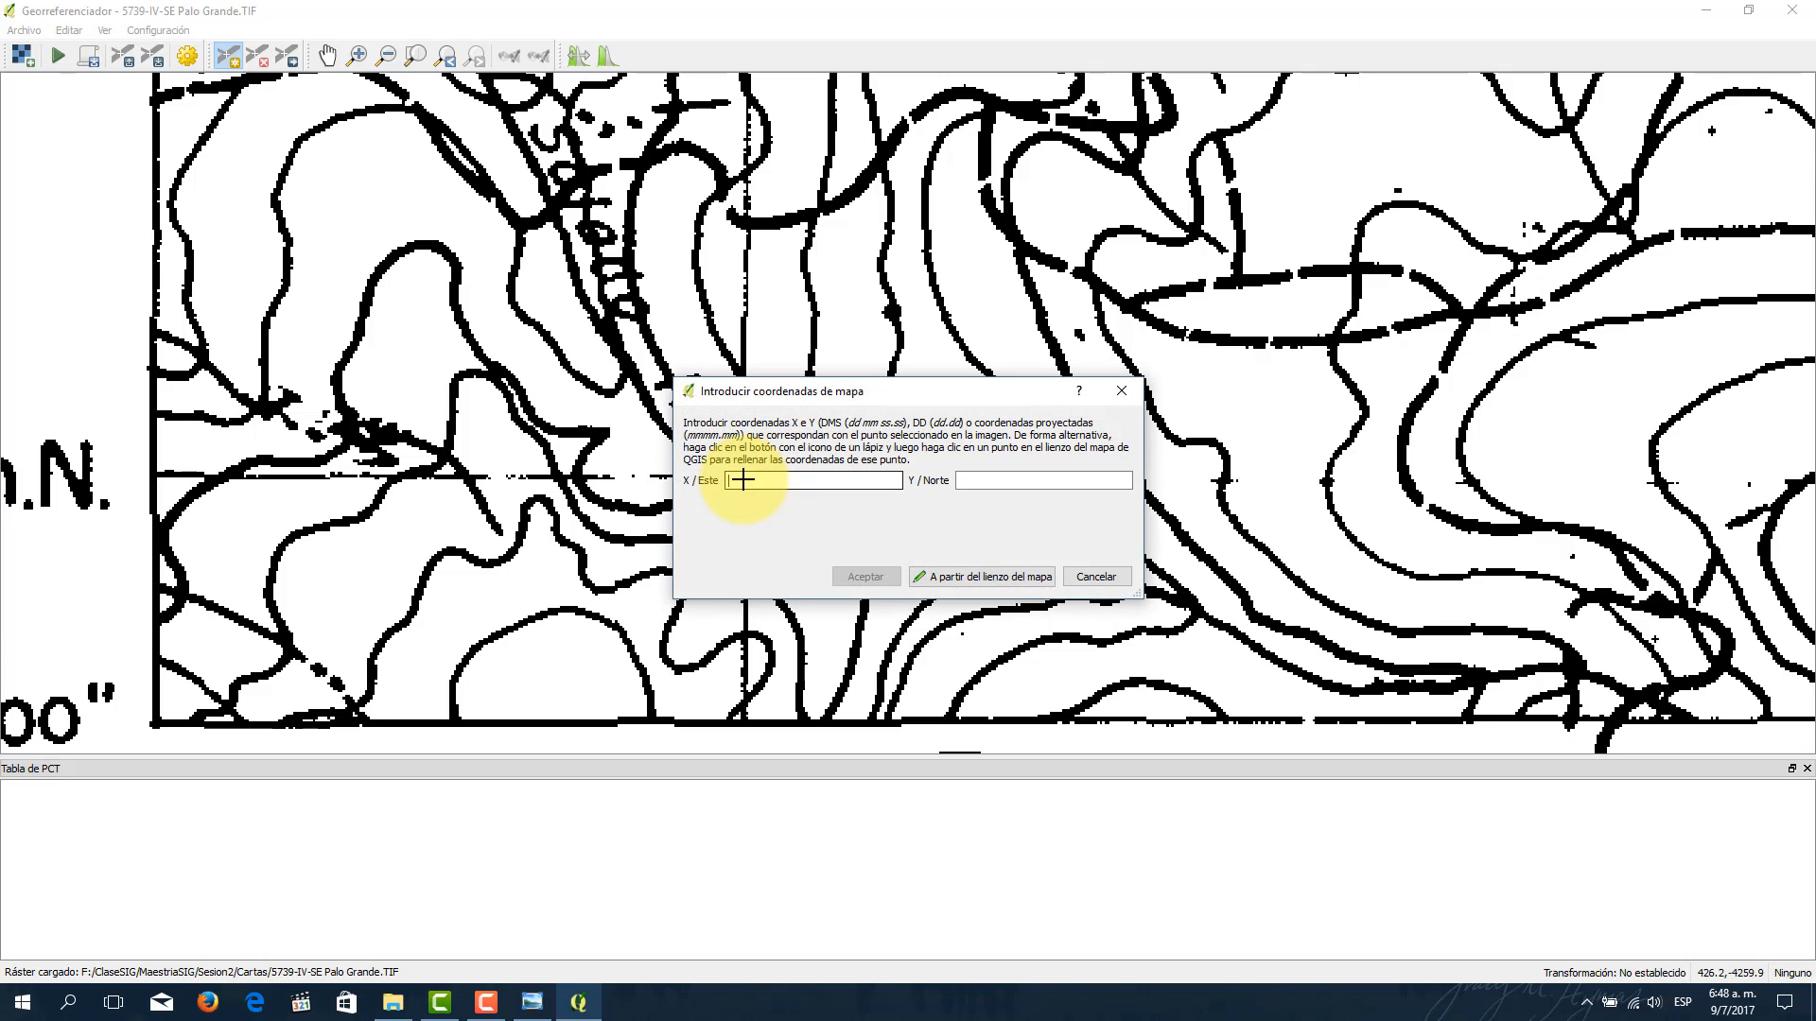
{"action": "scroll", "coordinate": [572, 533], "scroll_direction": "down", "scroll_amount": 1}
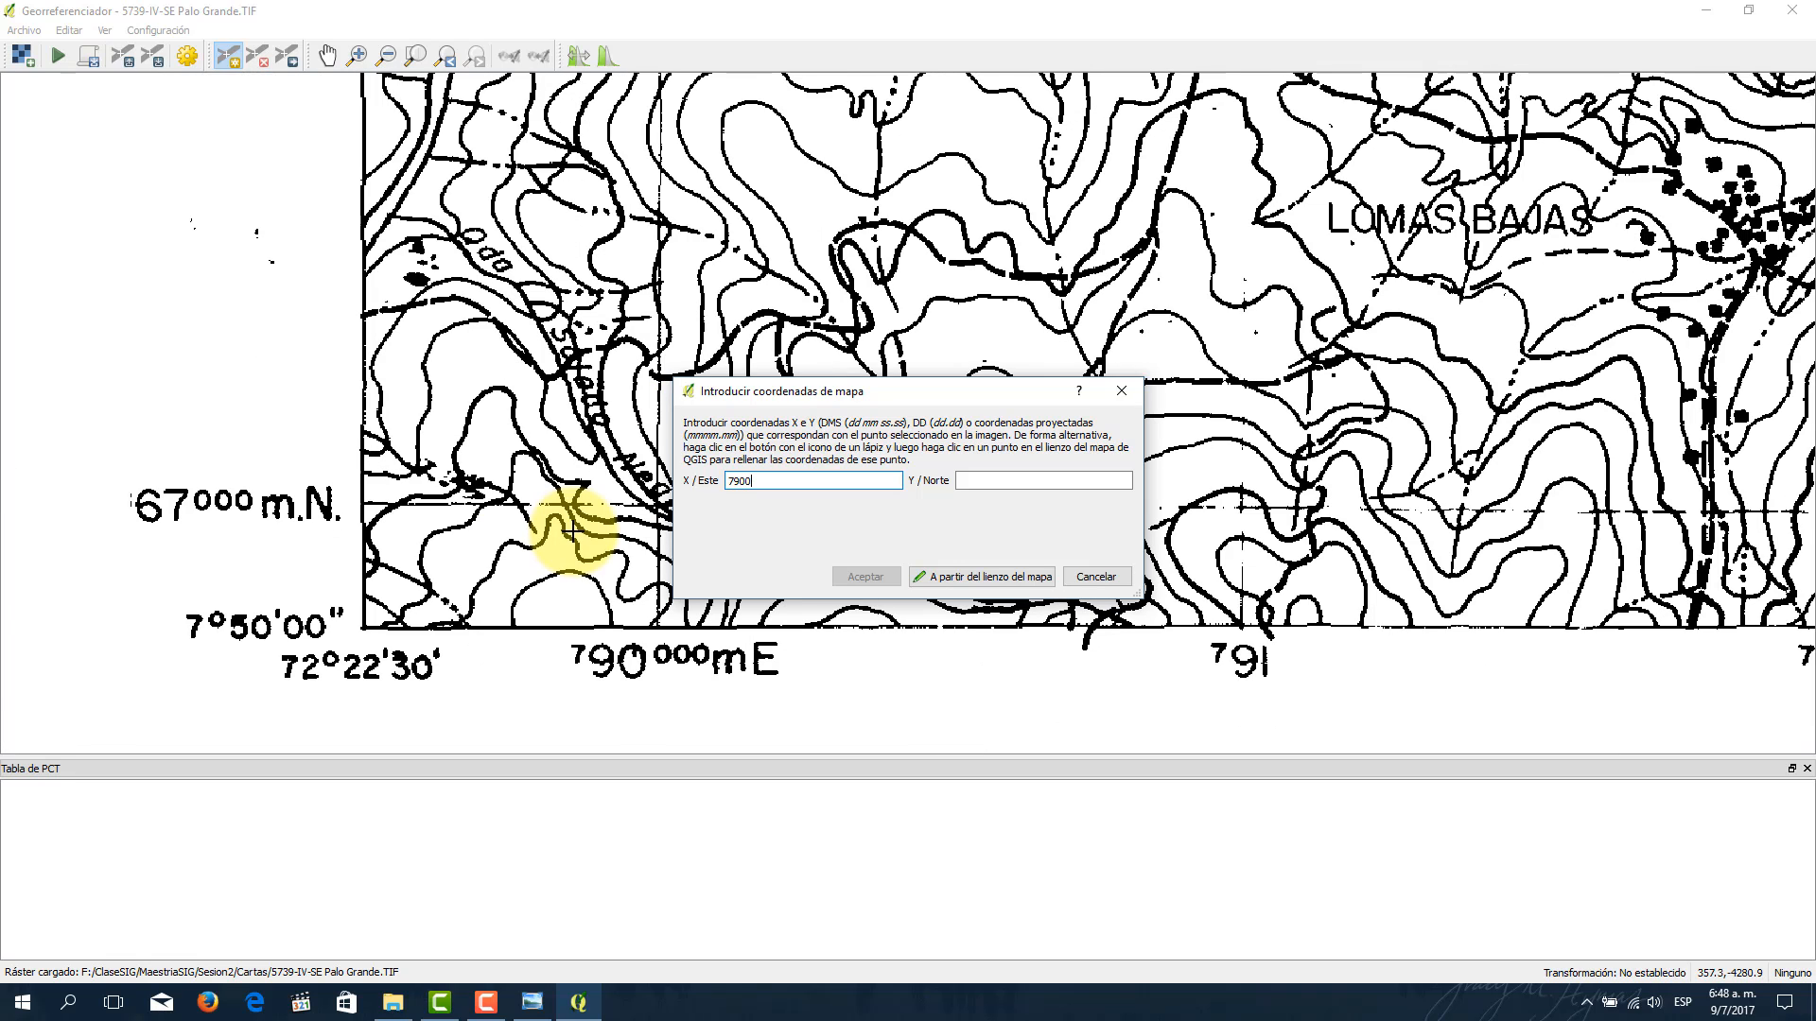
{"action": "left_click", "coordinate": [994, 481]}
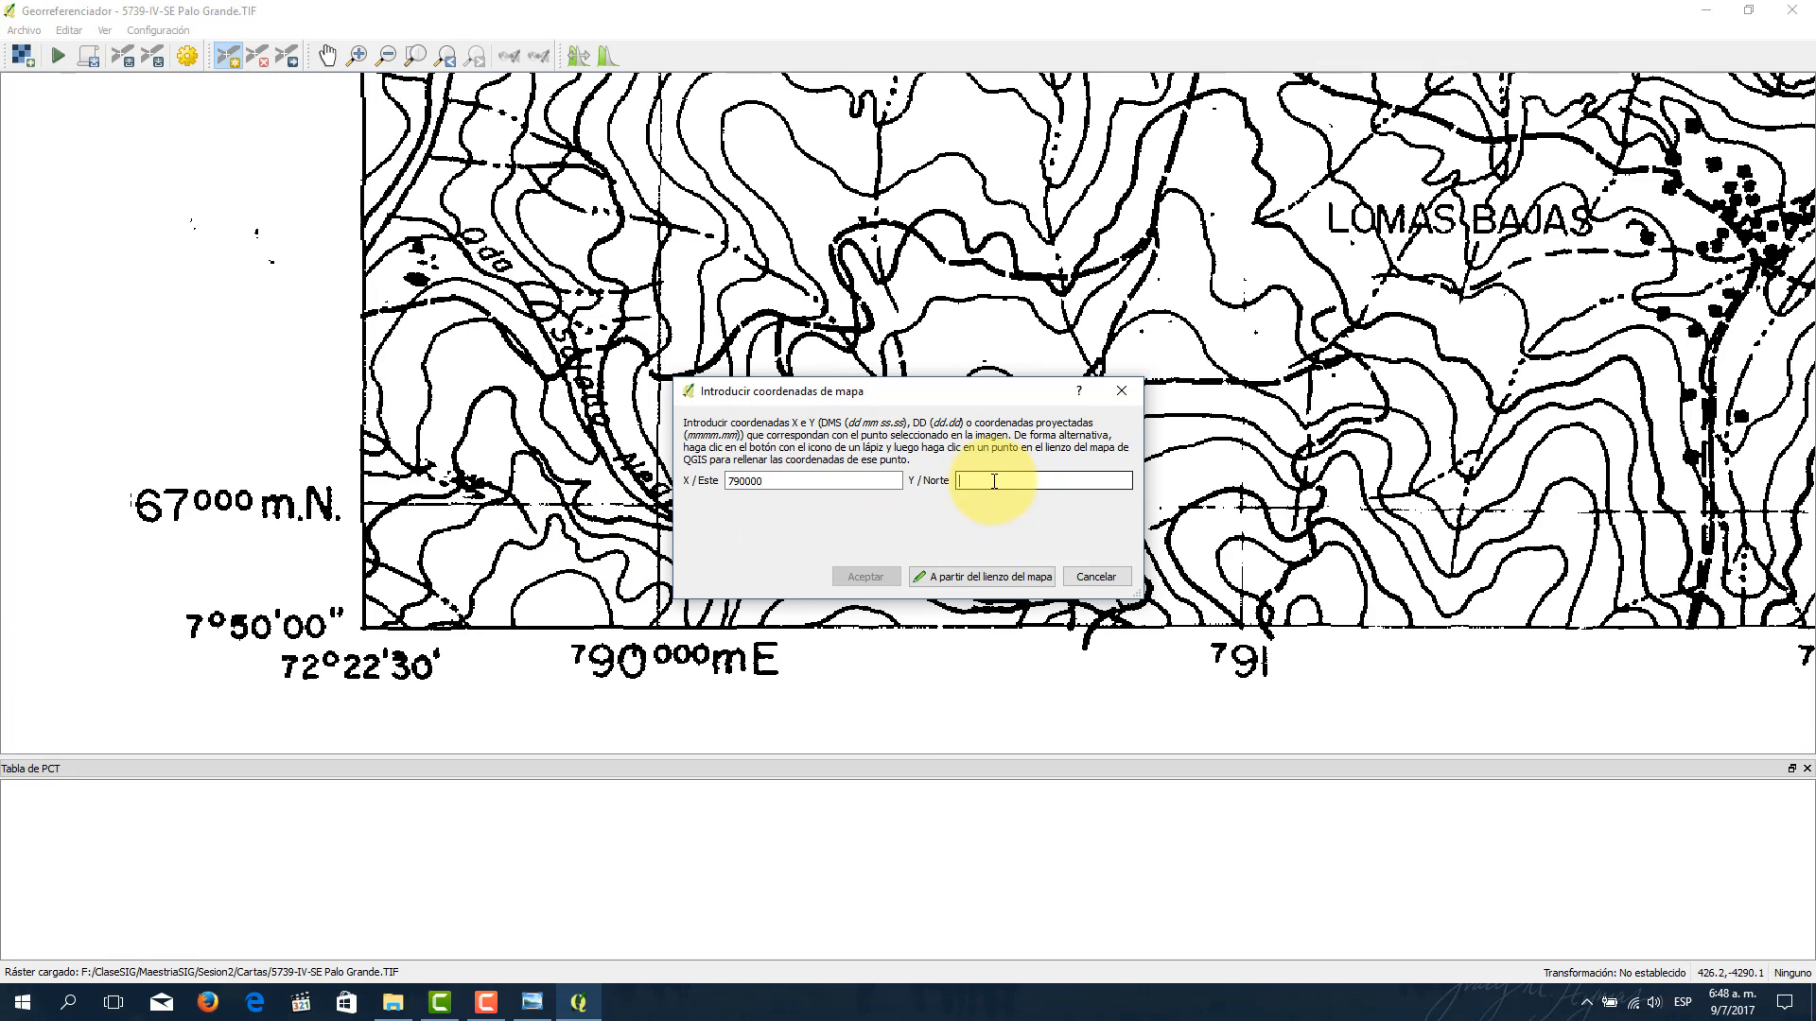
{"action": "type", "text": "867000"}
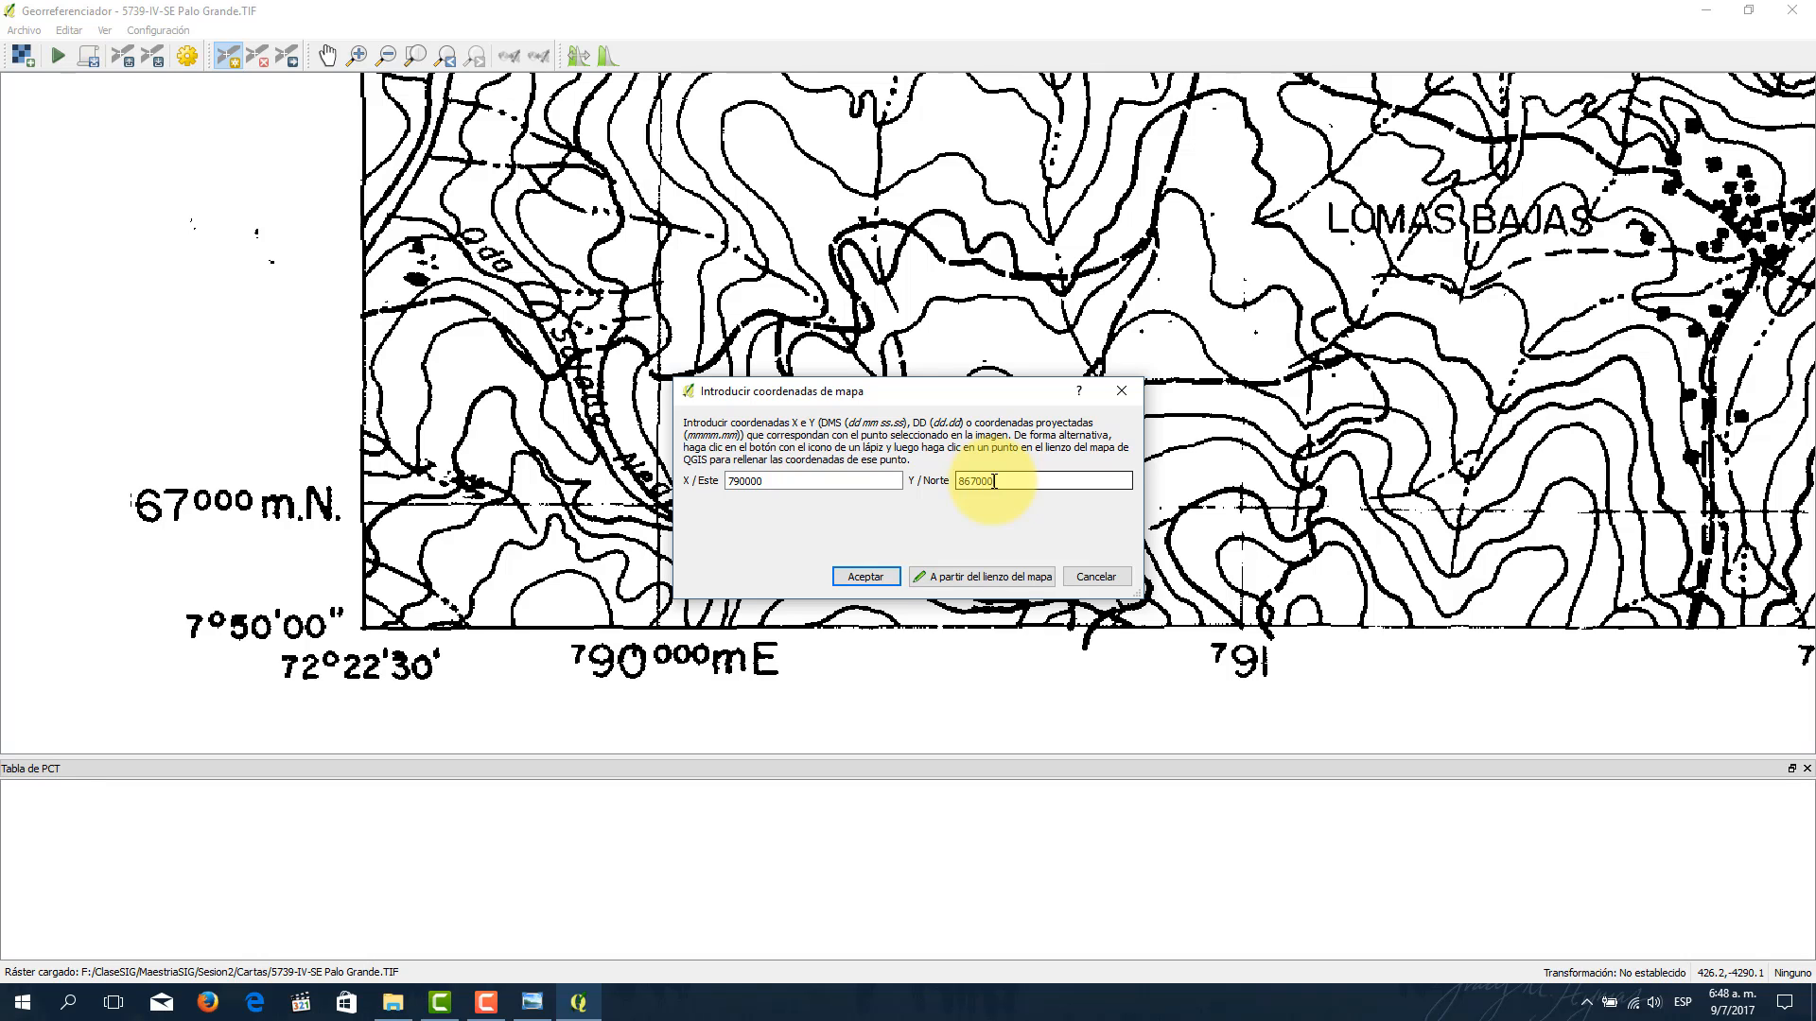
{"action": "left_click", "coordinate": [866, 576]}
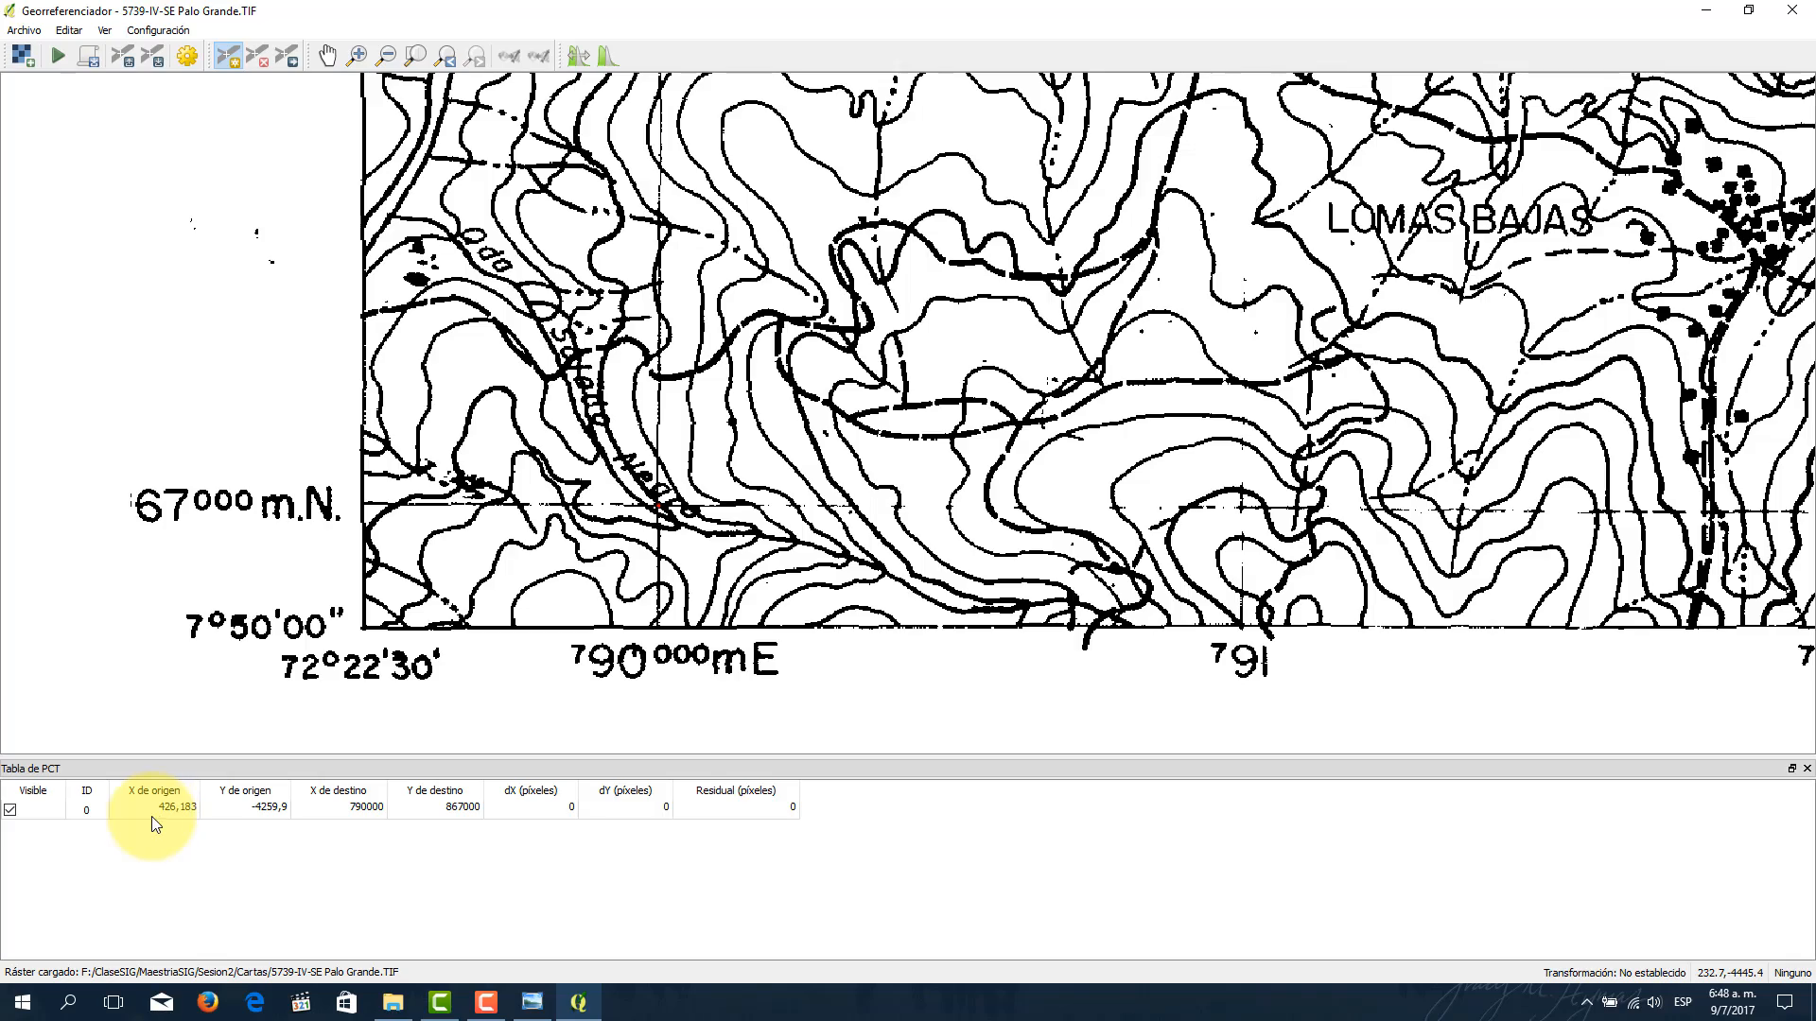
Step: Examine the grid lines near the sheet's northwest corner and the northing labels along its west edge
{"action": "scroll", "coordinate": [689, 356], "scroll_direction": "down", "scroll_amount": 2}
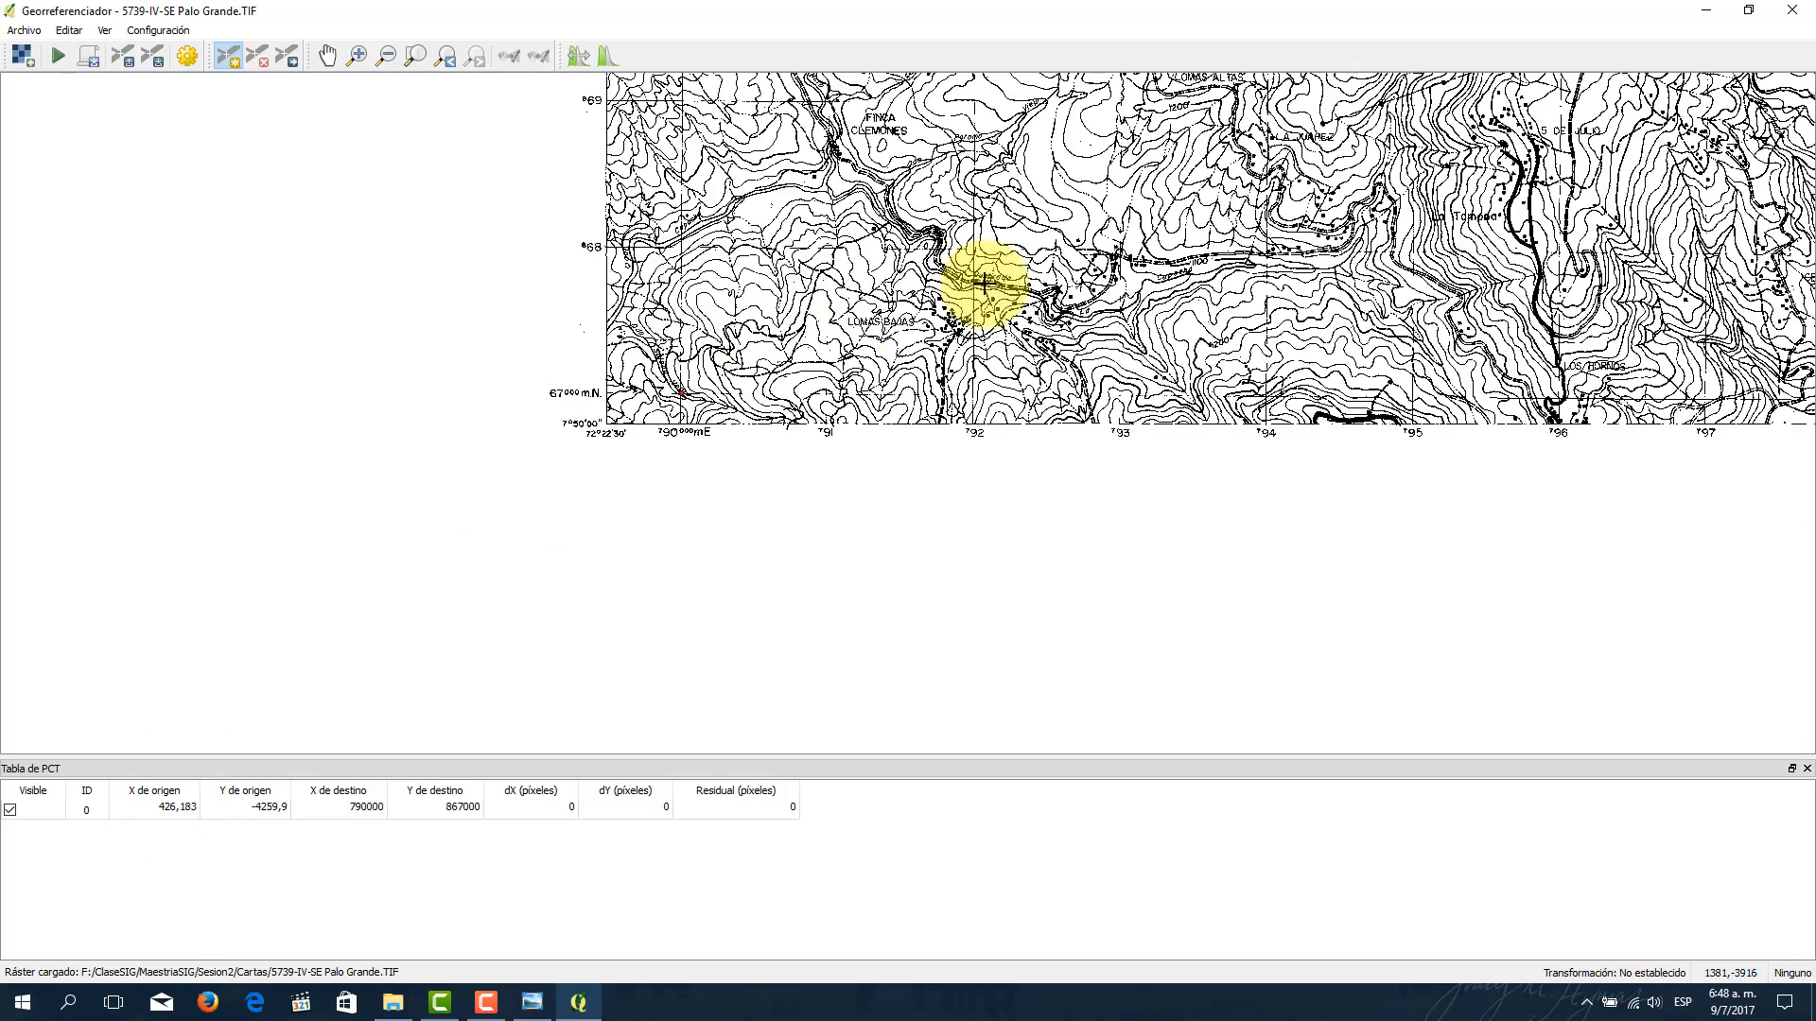
{"action": "left_click_drag", "start_coordinate": [984, 283], "coordinate": [765, 455]}
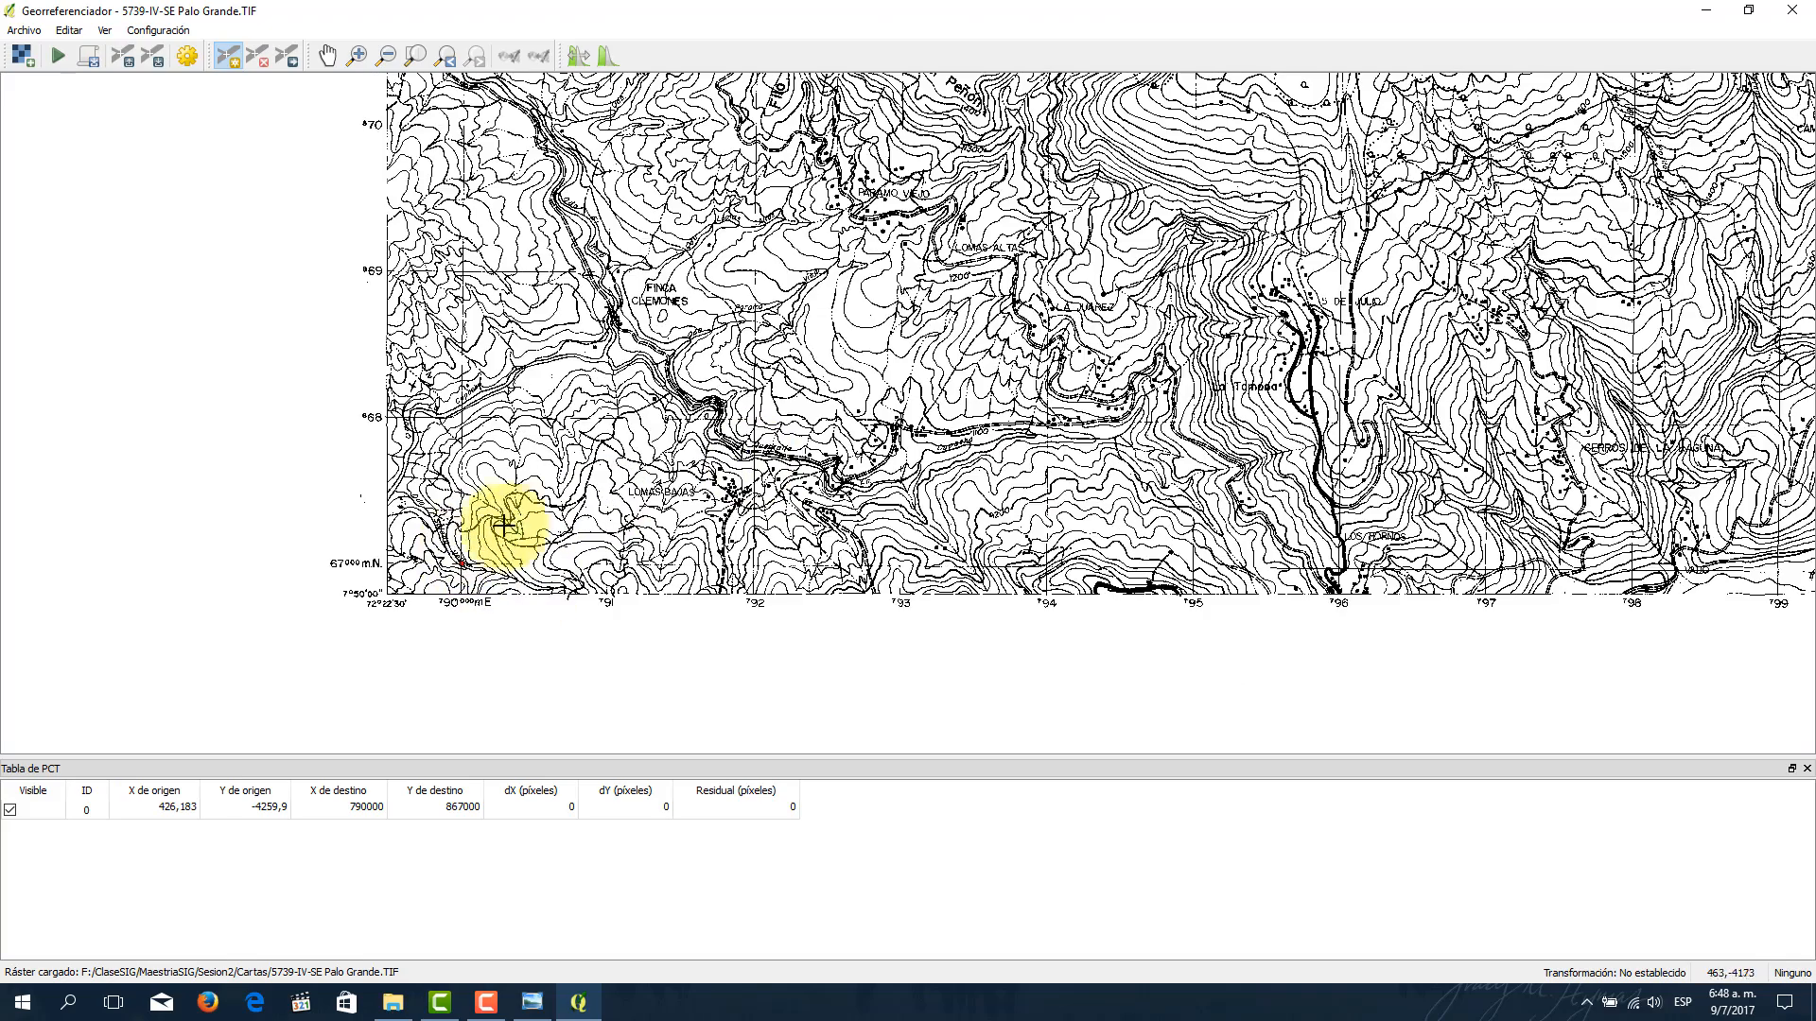
{"action": "scroll", "coordinate": [503, 525], "scroll_direction": "down", "scroll_amount": 1}
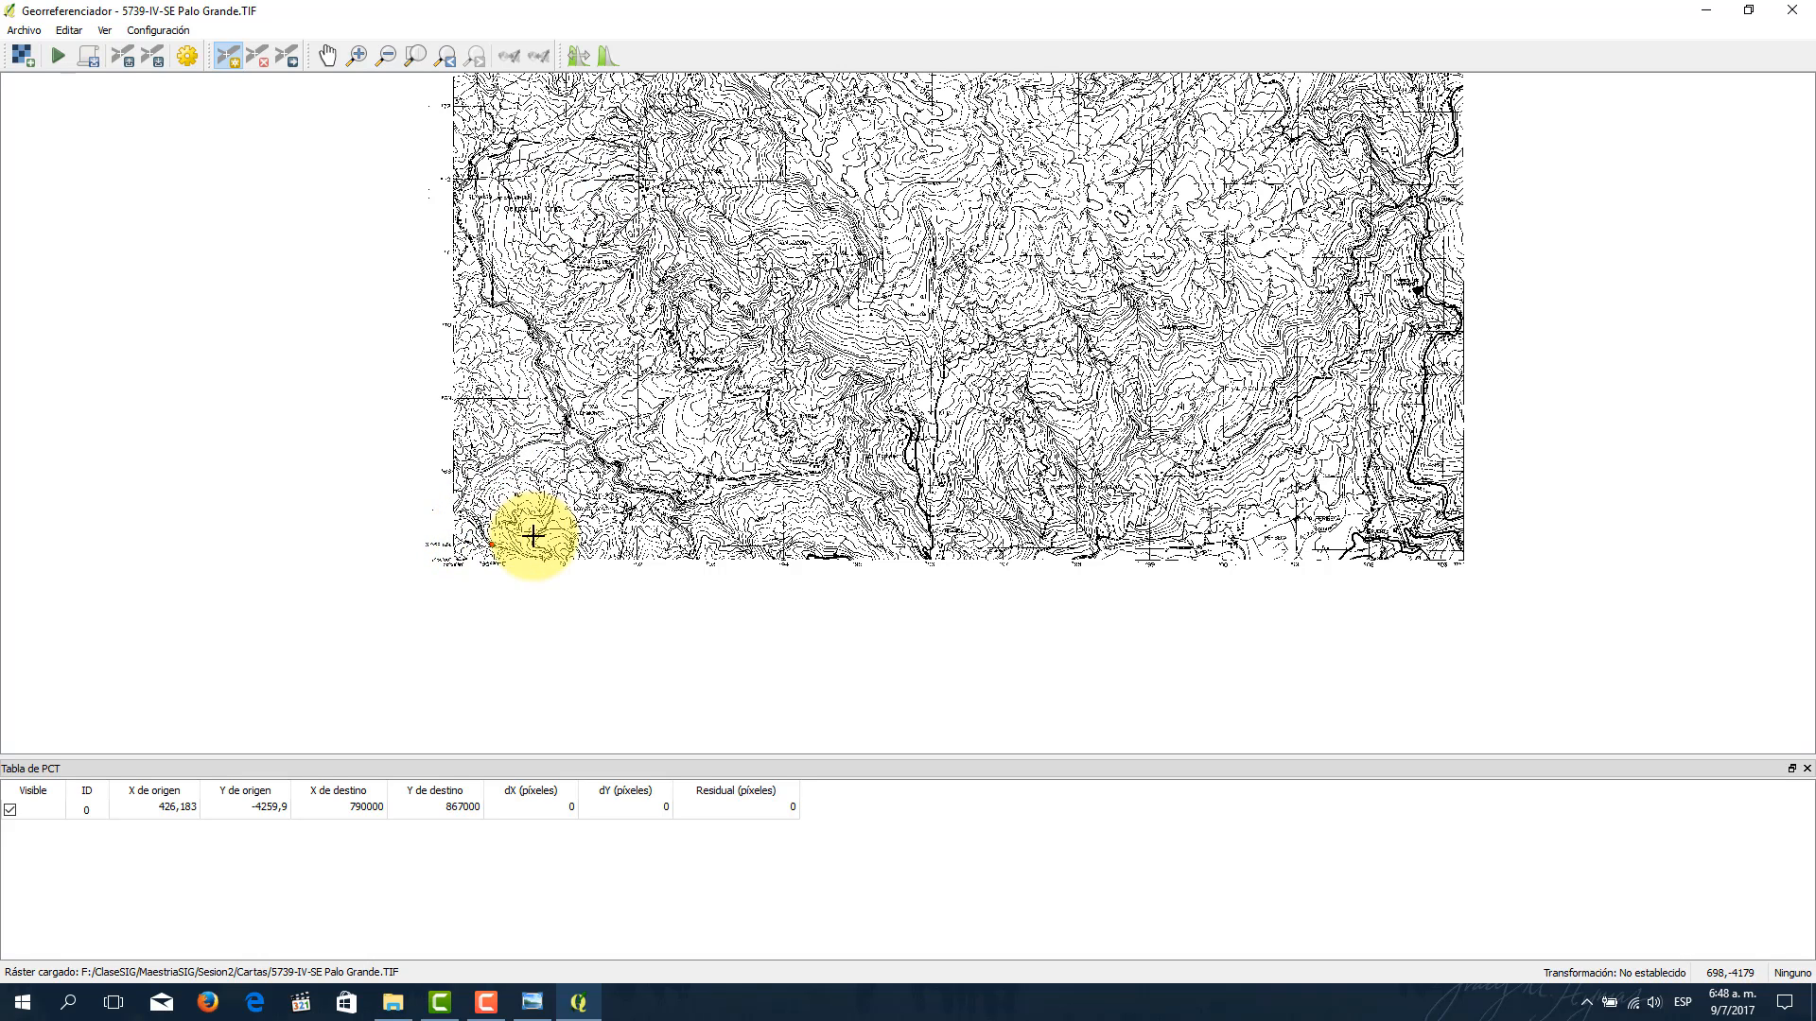
{"action": "left_click_drag", "start_coordinate": [560, 78], "coordinate": [557, 397]}
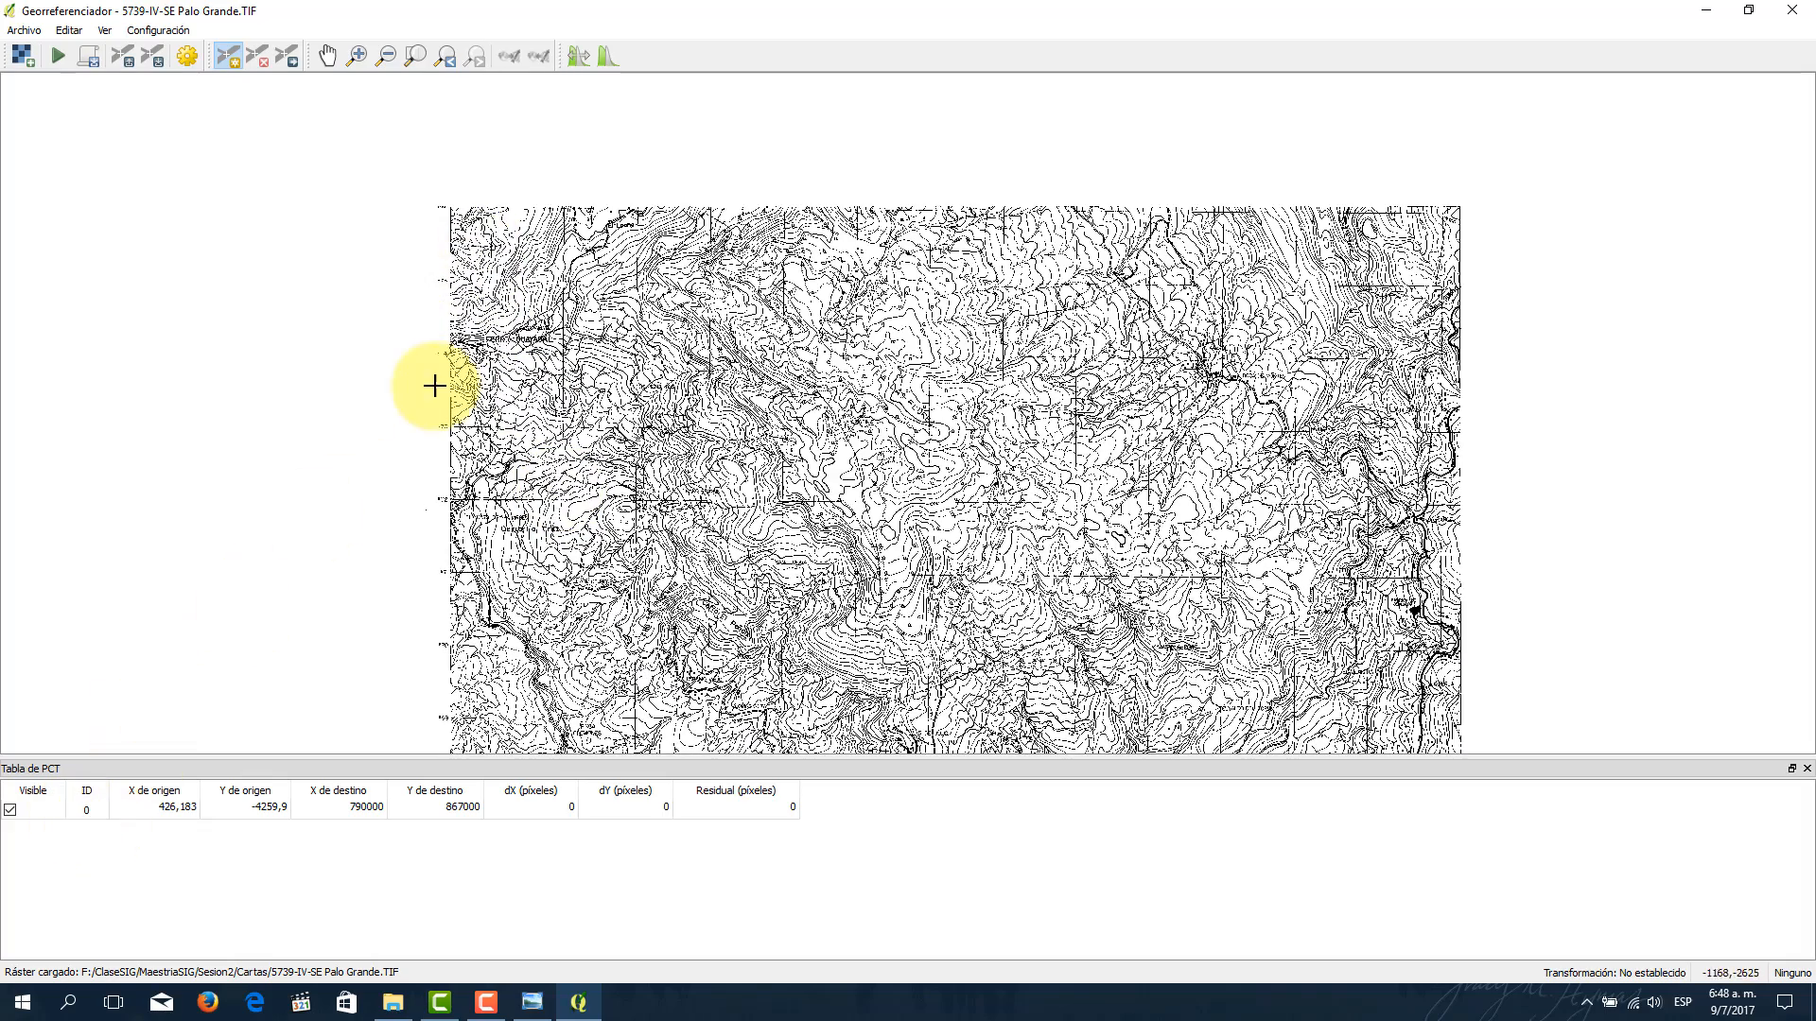
{"action": "scroll", "coordinate": [491, 238], "scroll_direction": "up", "scroll_amount": 1}
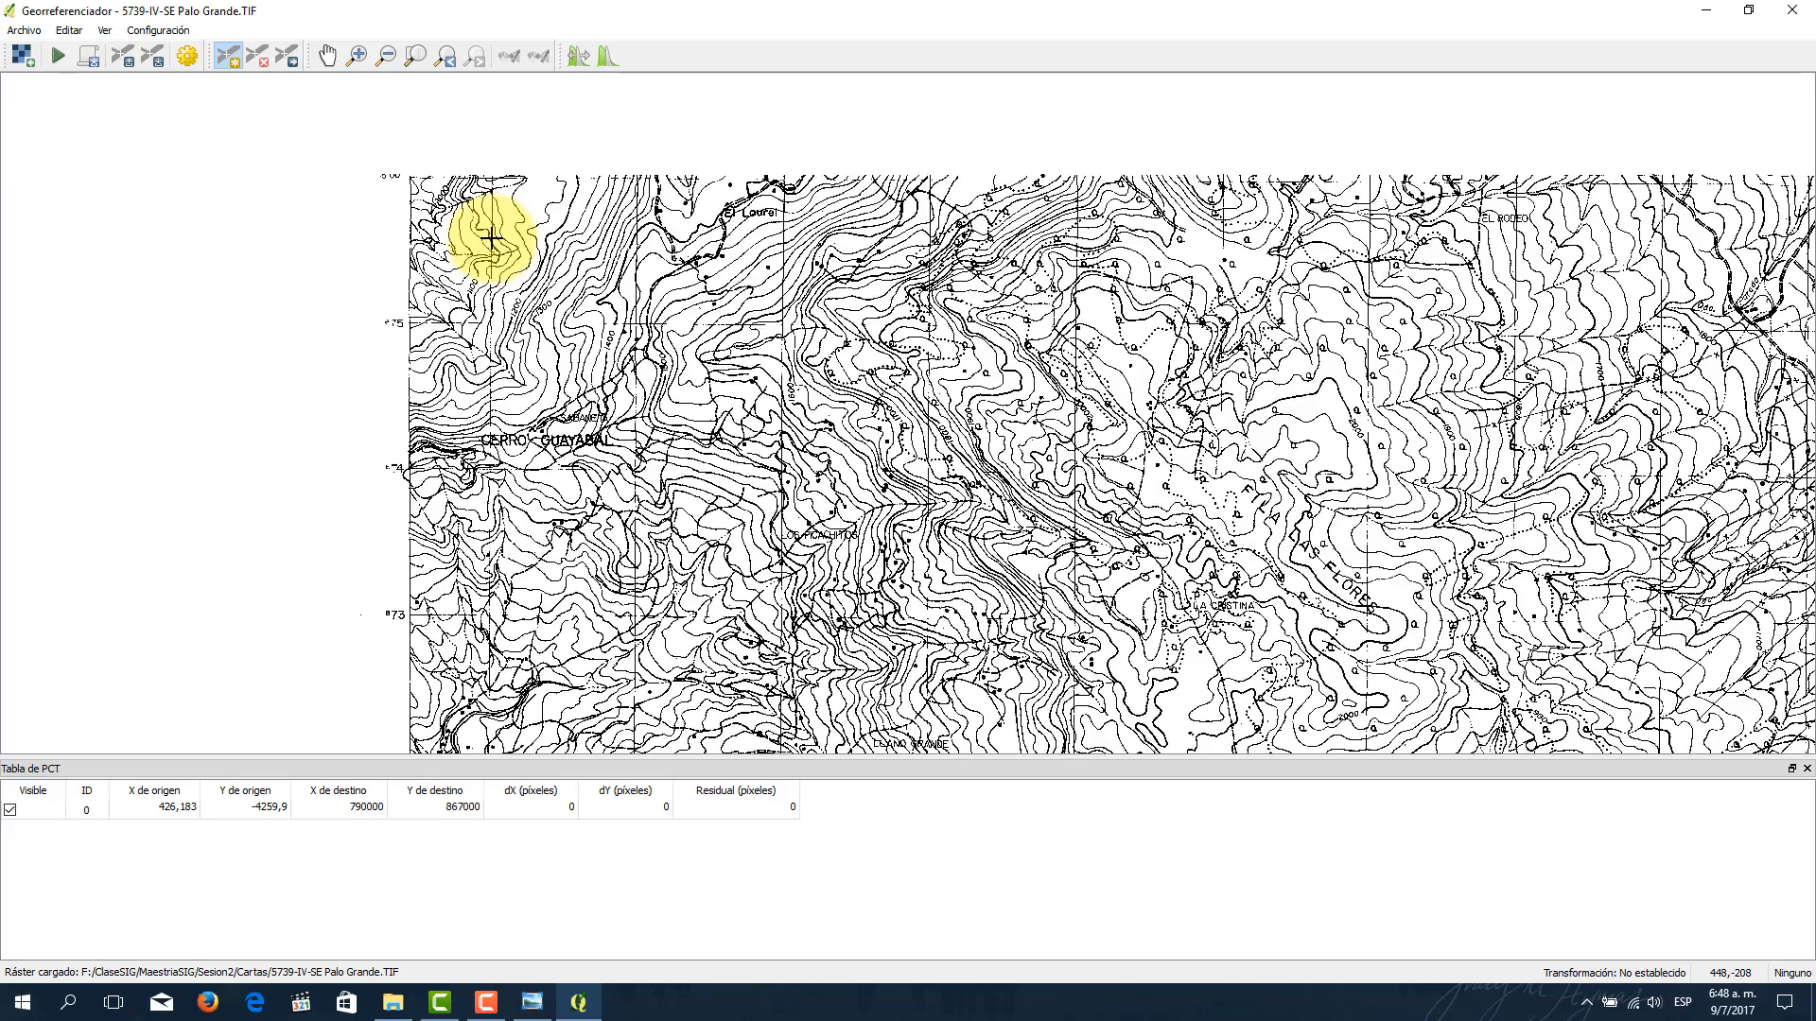
{"action": "scroll", "coordinate": [482, 144], "scroll_direction": "up", "scroll_amount": 1}
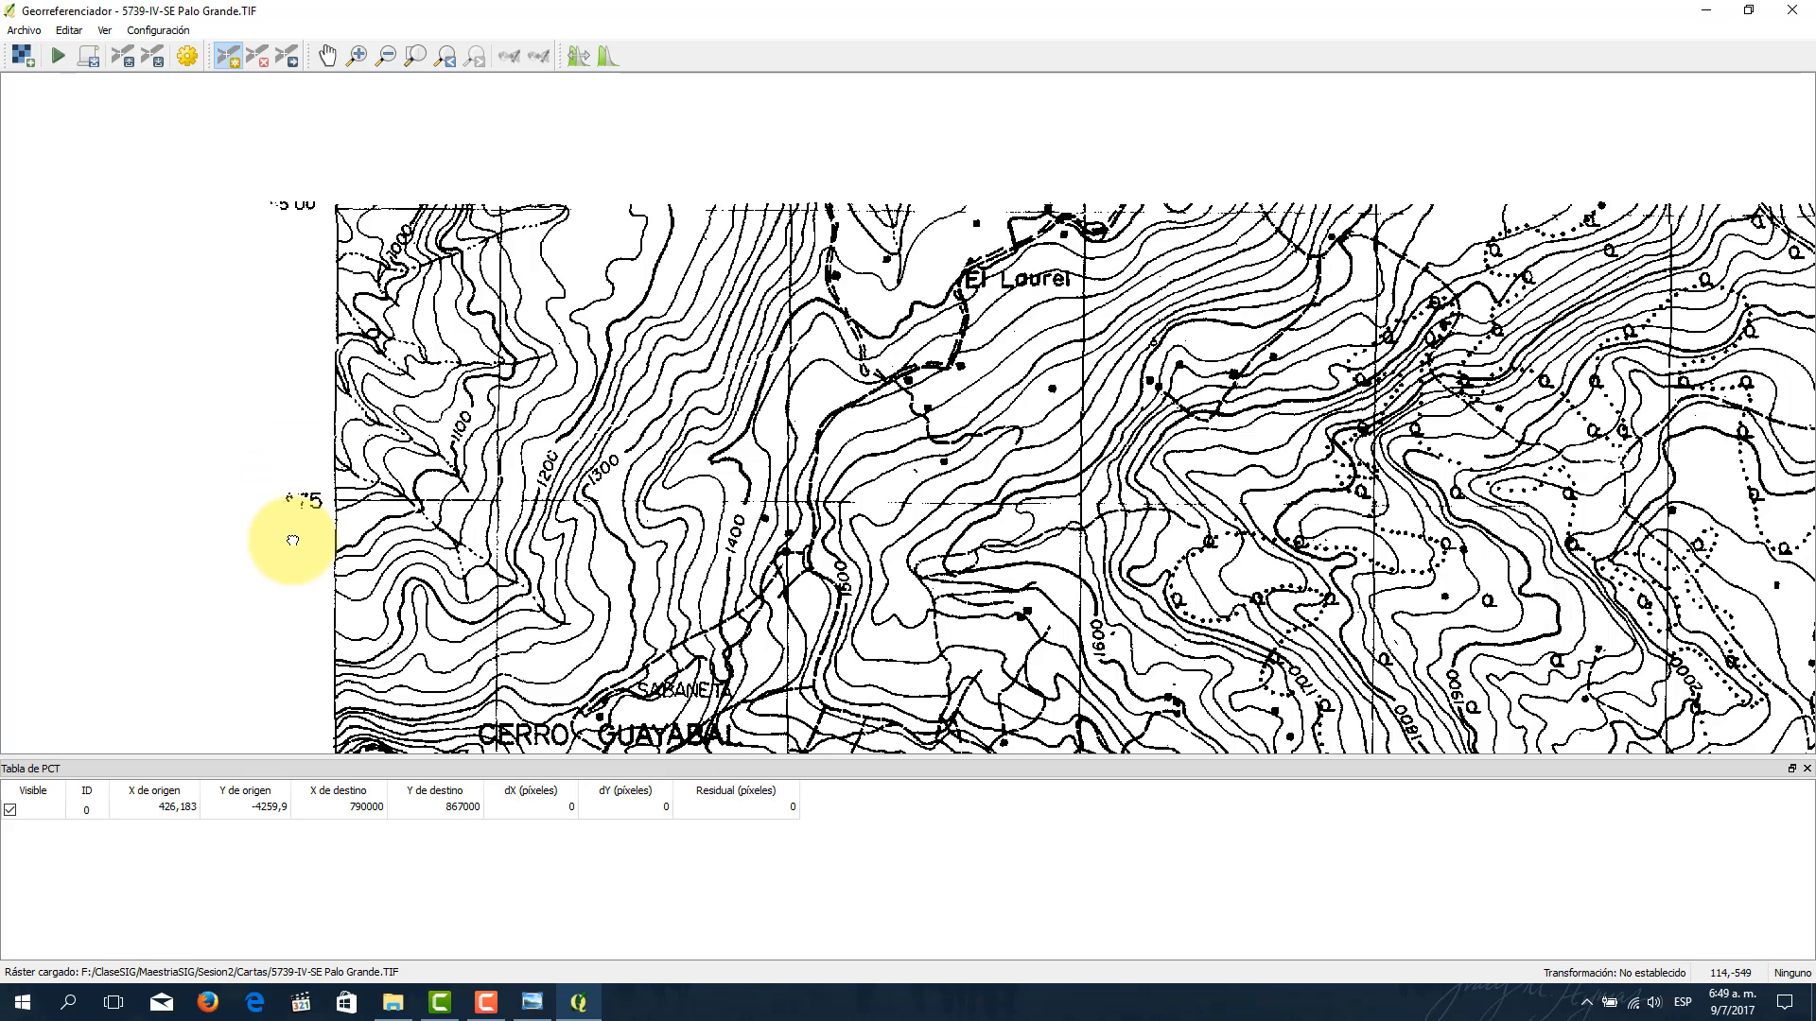
{"action": "left_click_drag", "start_coordinate": [291, 529], "coordinate": [312, 259]}
{"action": "left_click_drag", "start_coordinate": [312, 527], "coordinate": [301, 305]}
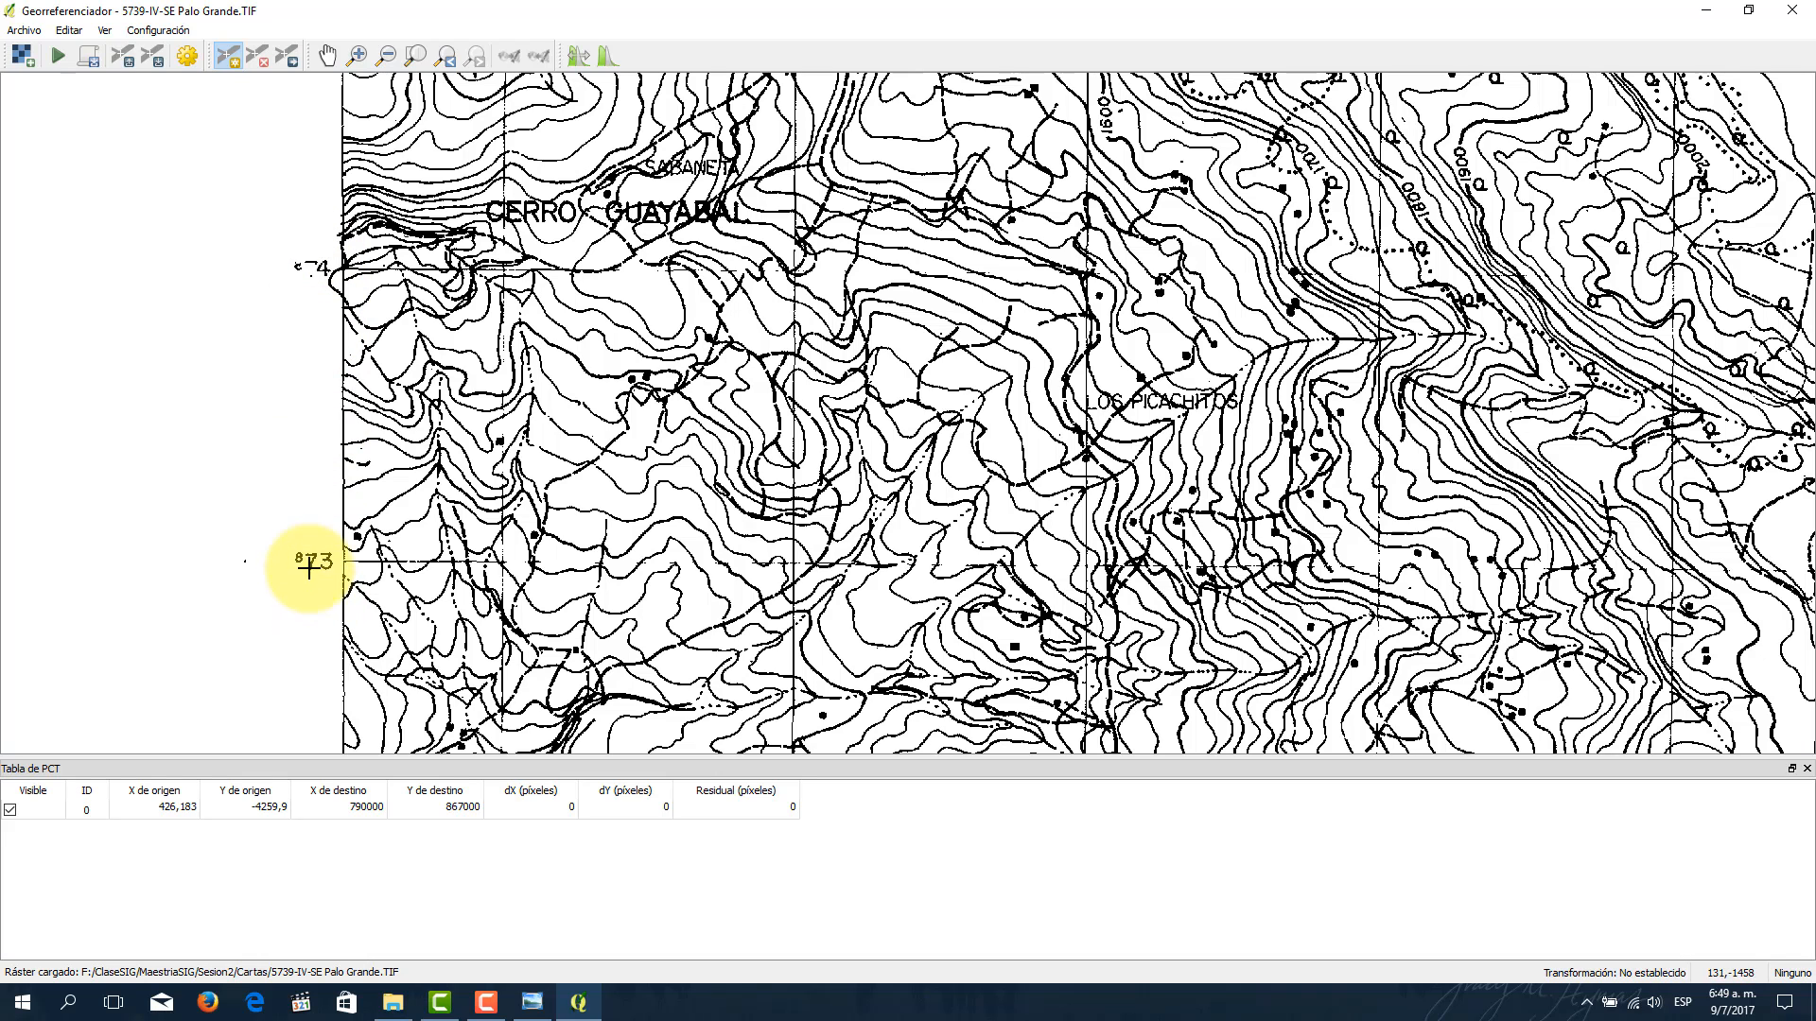
{"action": "left_click_drag", "start_coordinate": [305, 565], "coordinate": [330, 337]}
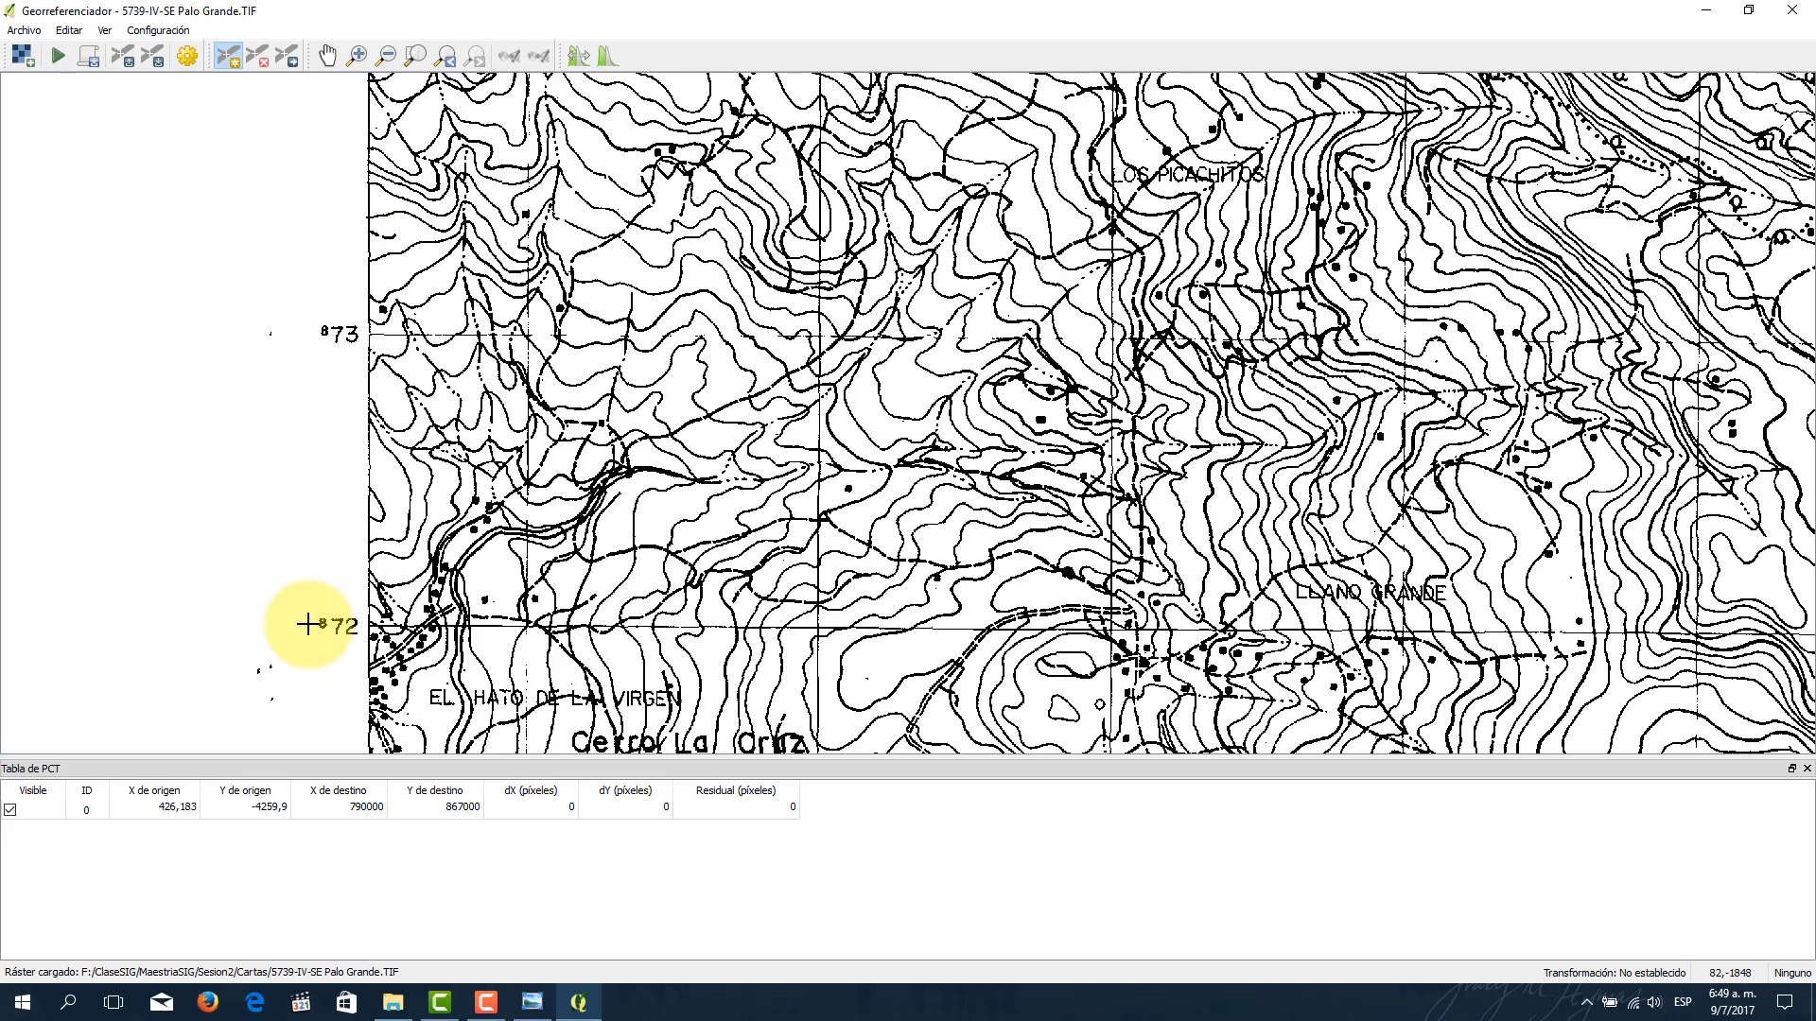
{"action": "left_click_drag", "start_coordinate": [331, 241], "coordinate": [296, 515]}
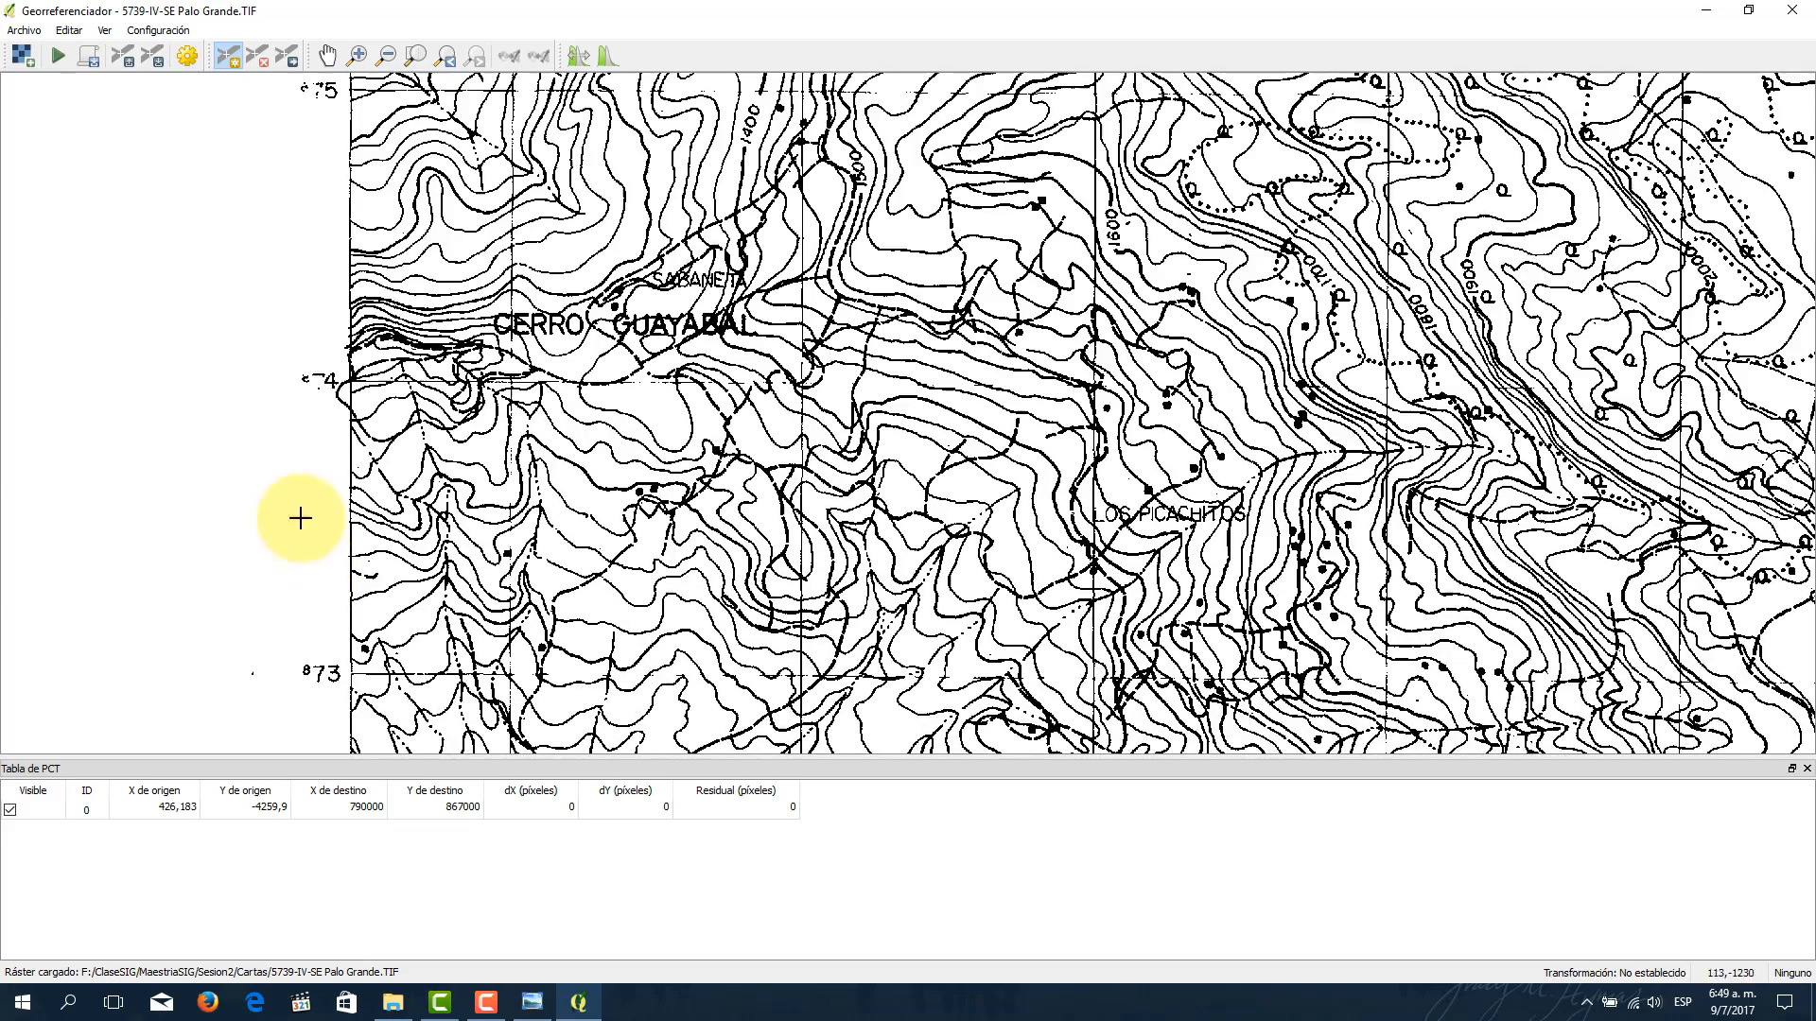
Step: Add a control point at the sheet's northwest grid intersection with X / Este 790000 and Y / Norte 875000
{"action": "left_click_drag", "start_coordinate": [286, 274], "coordinate": [296, 533]}
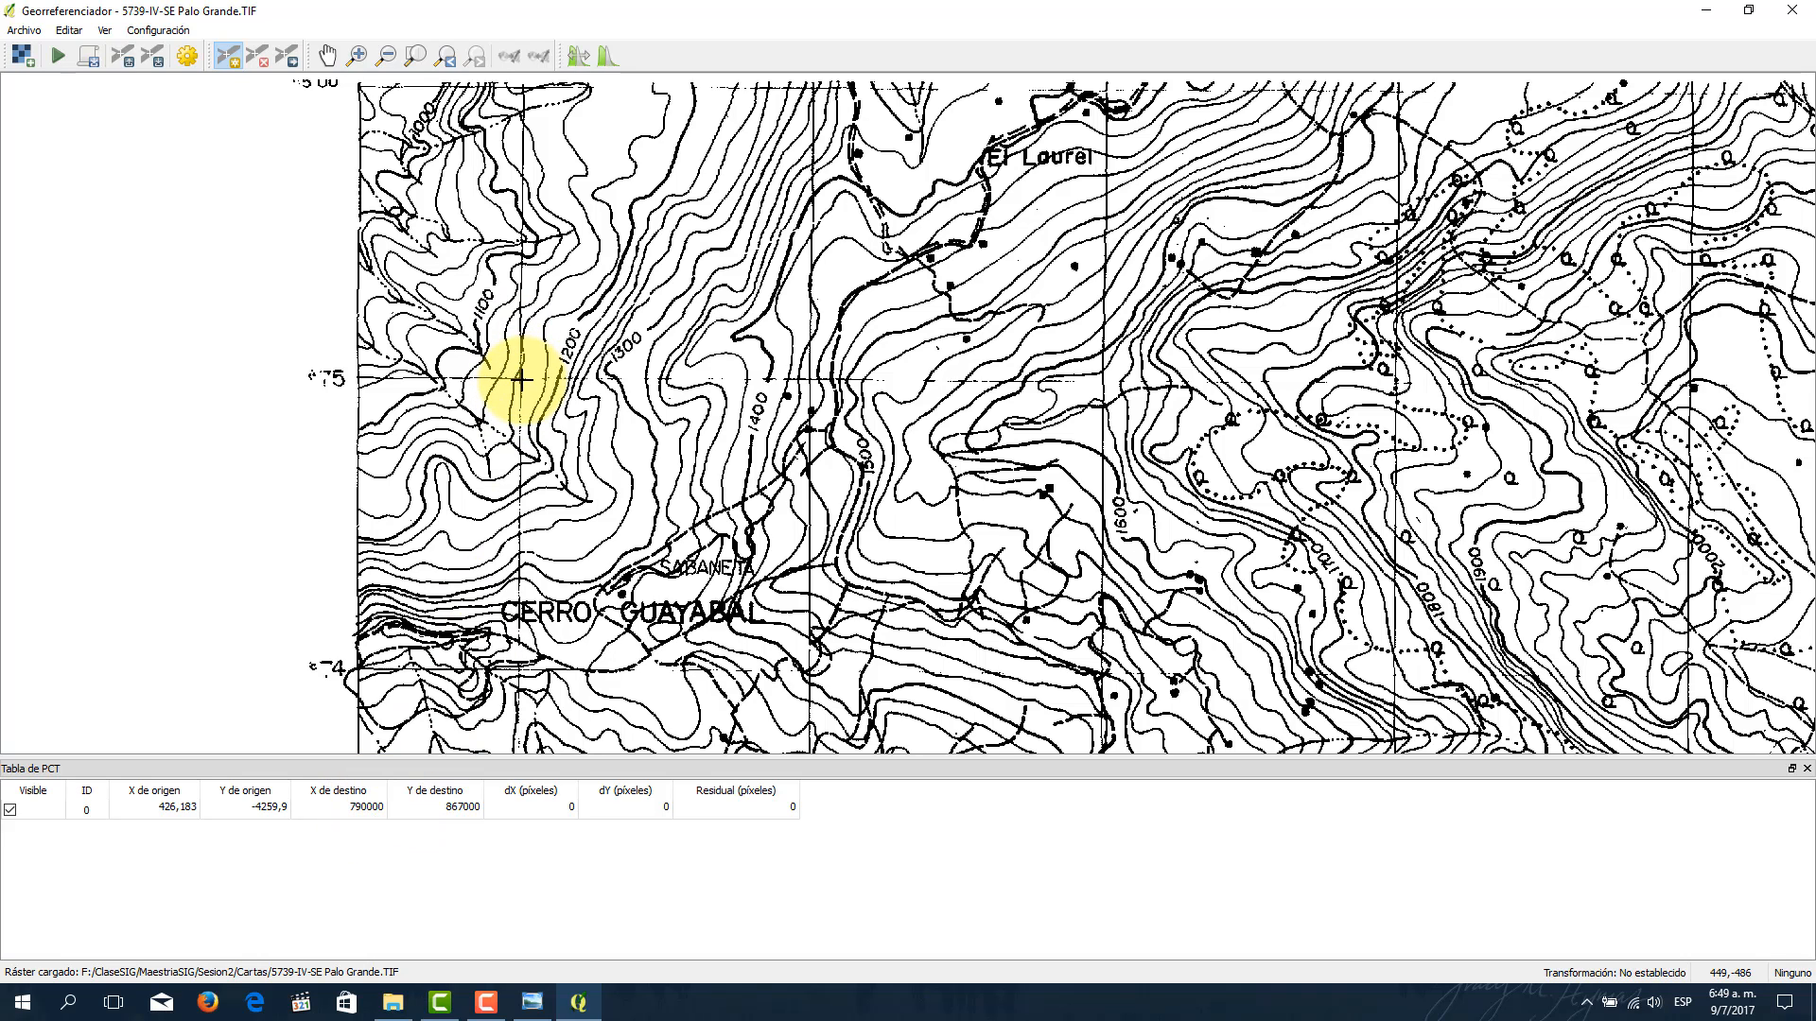
{"action": "scroll", "coordinate": [520, 378], "scroll_direction": "up", "scroll_amount": 1}
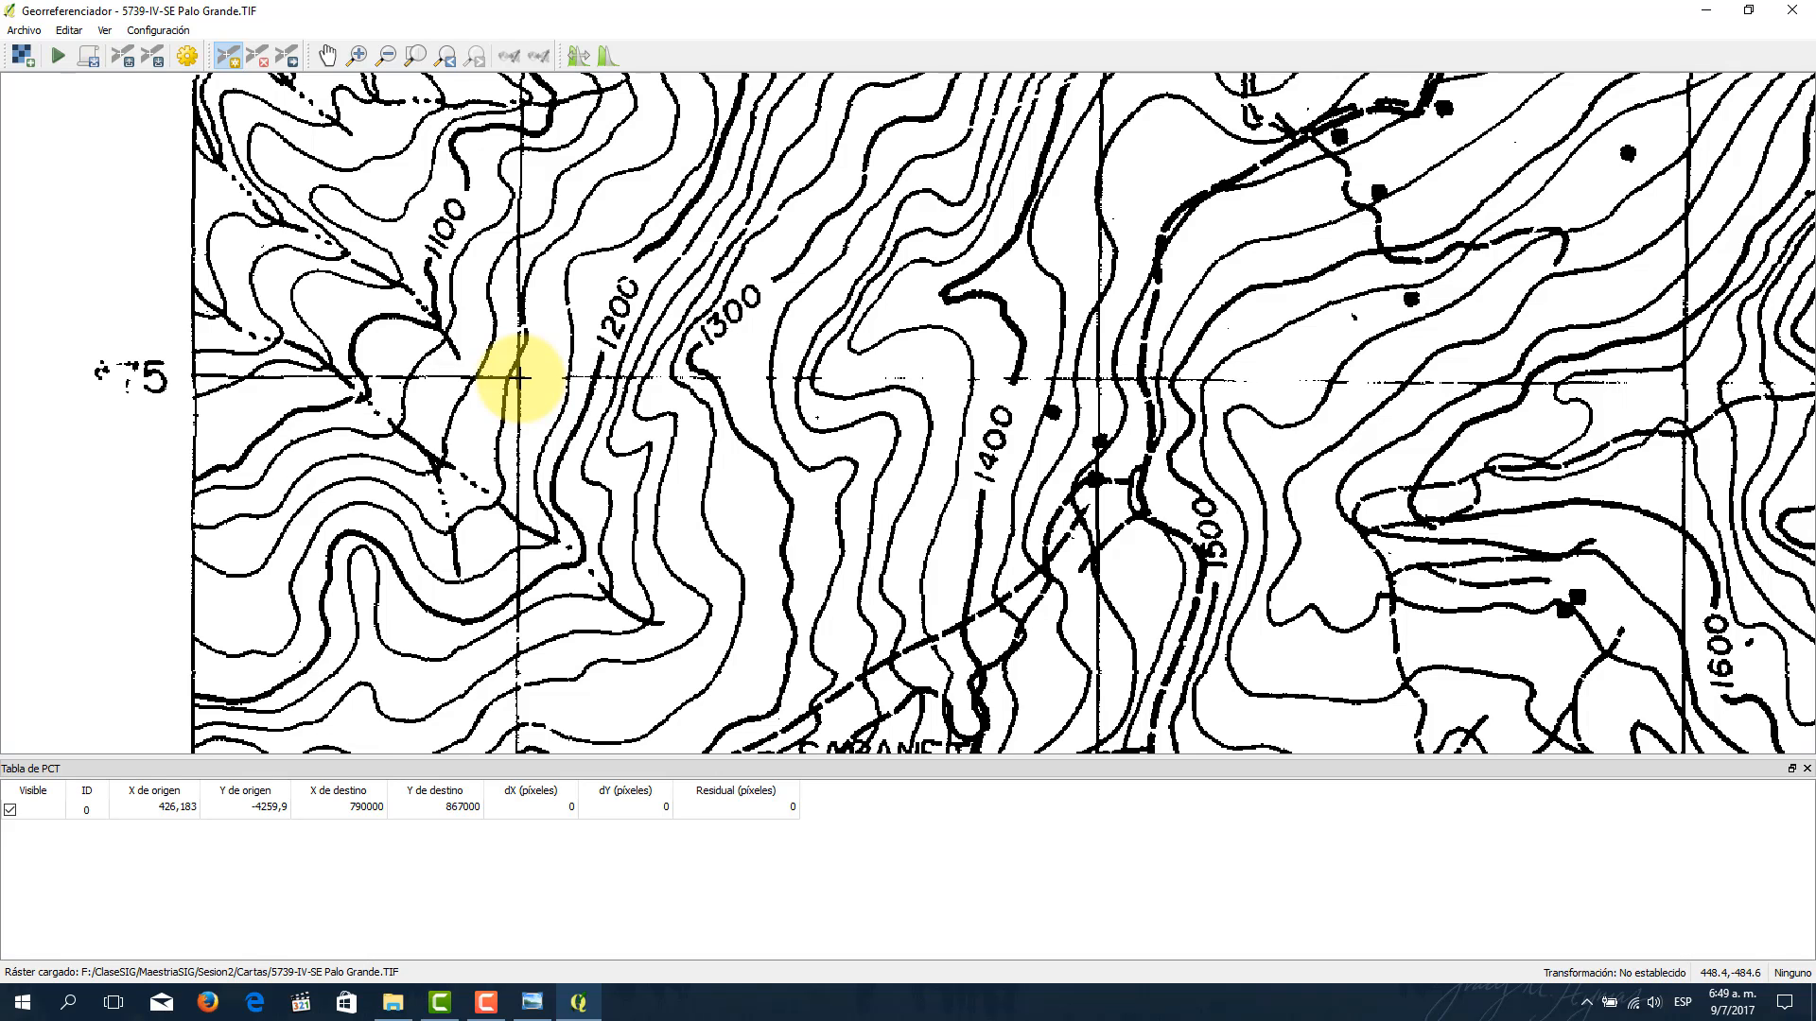
{"action": "scroll", "coordinate": [518, 377], "scroll_direction": "up", "scroll_amount": 1}
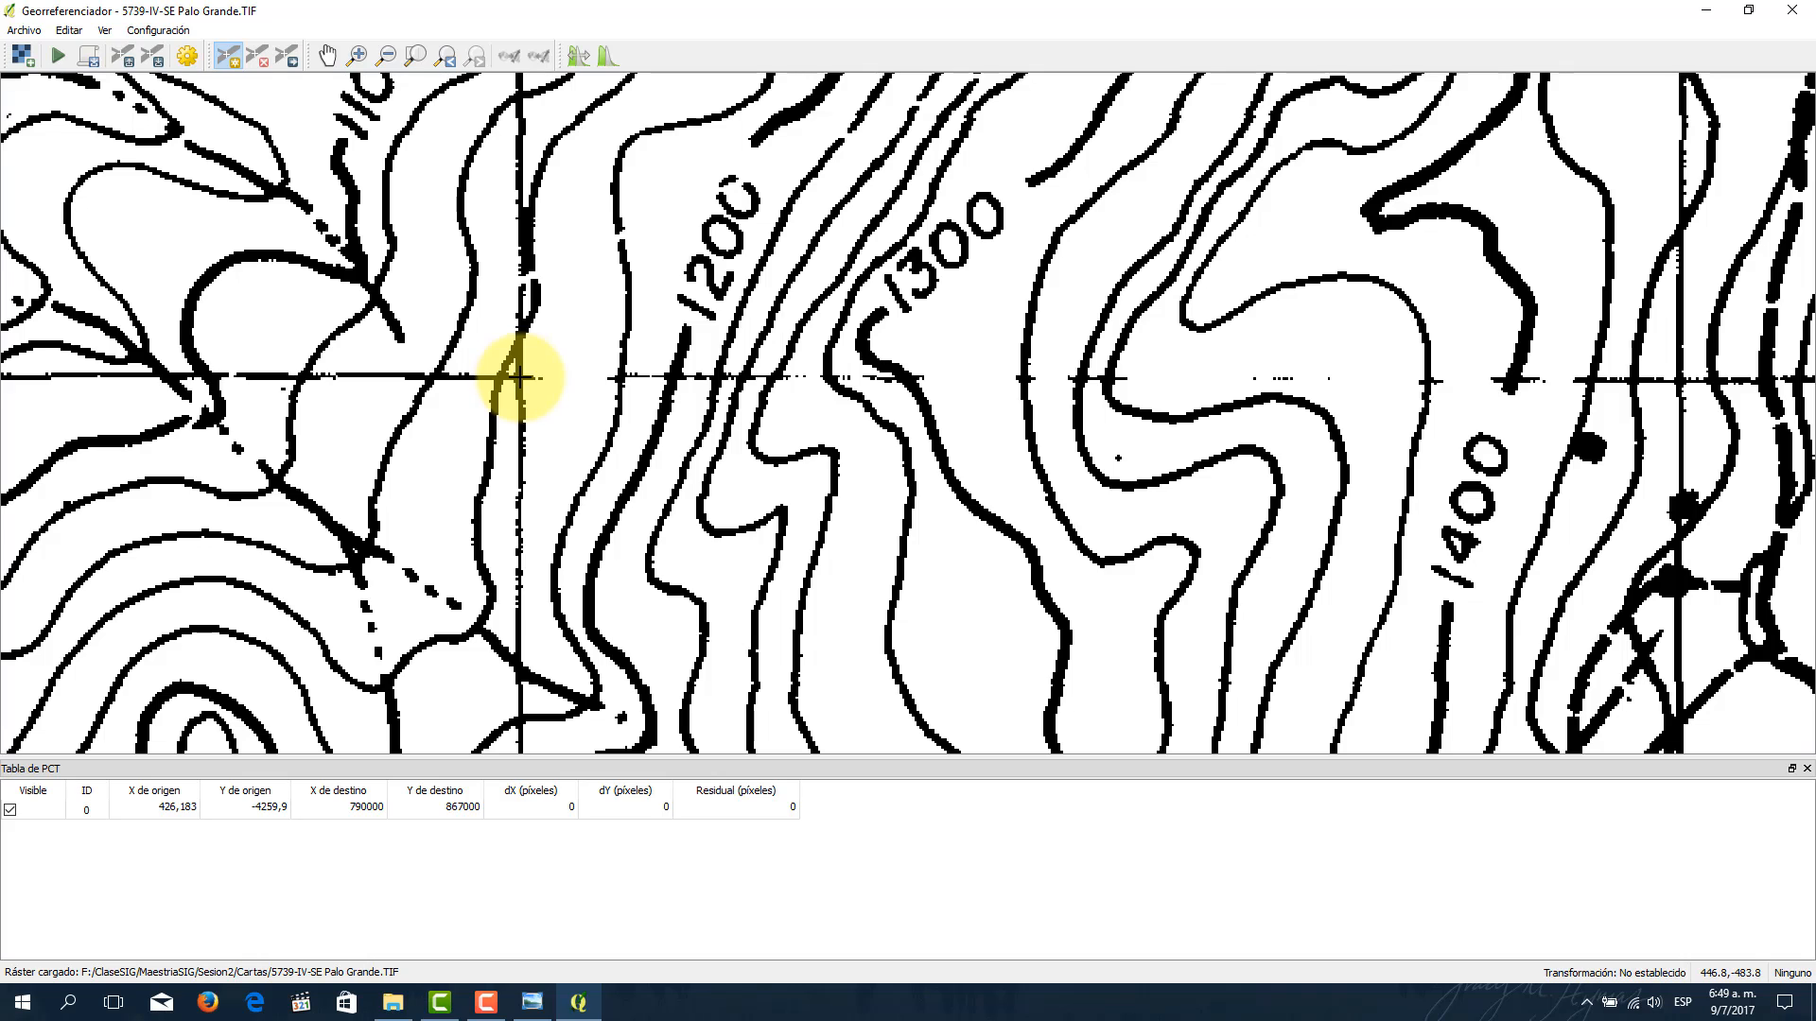
{"action": "left_click", "coordinate": [518, 378]}
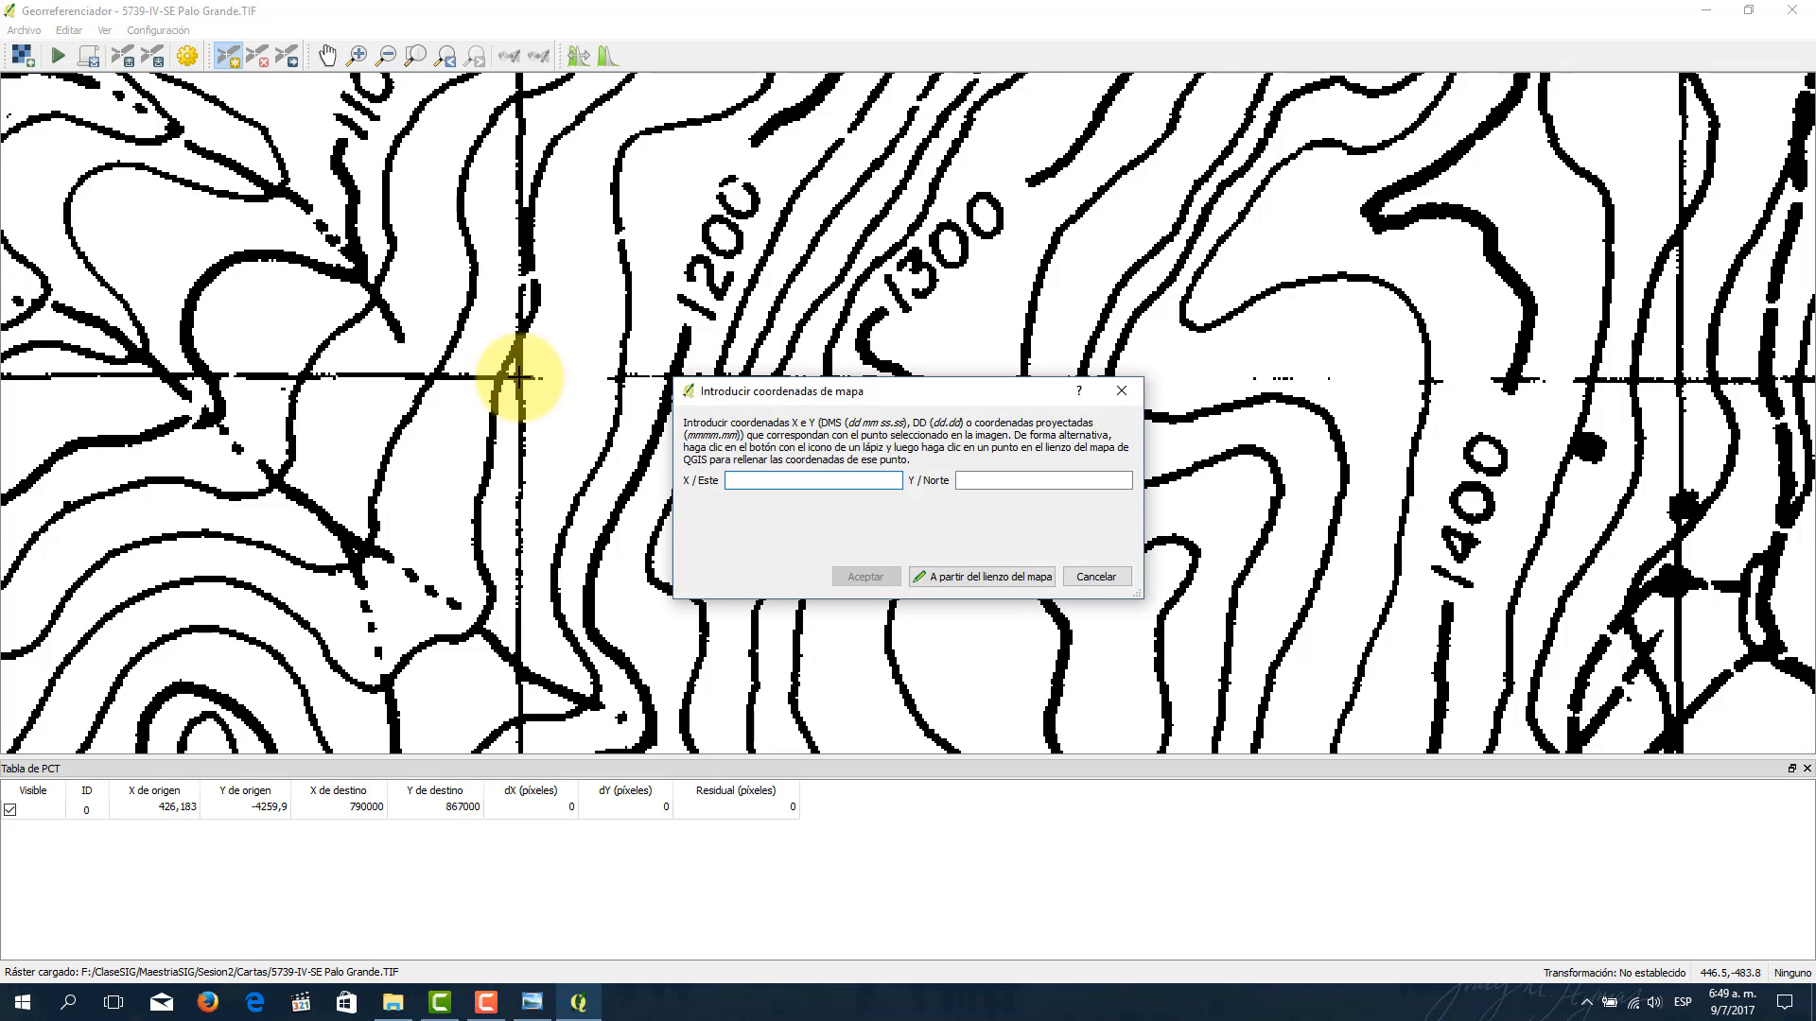
{"action": "type", "text": "790000"}
{"action": "left_click", "coordinate": [1016, 480]}
{"action": "type", "text": "875000"}
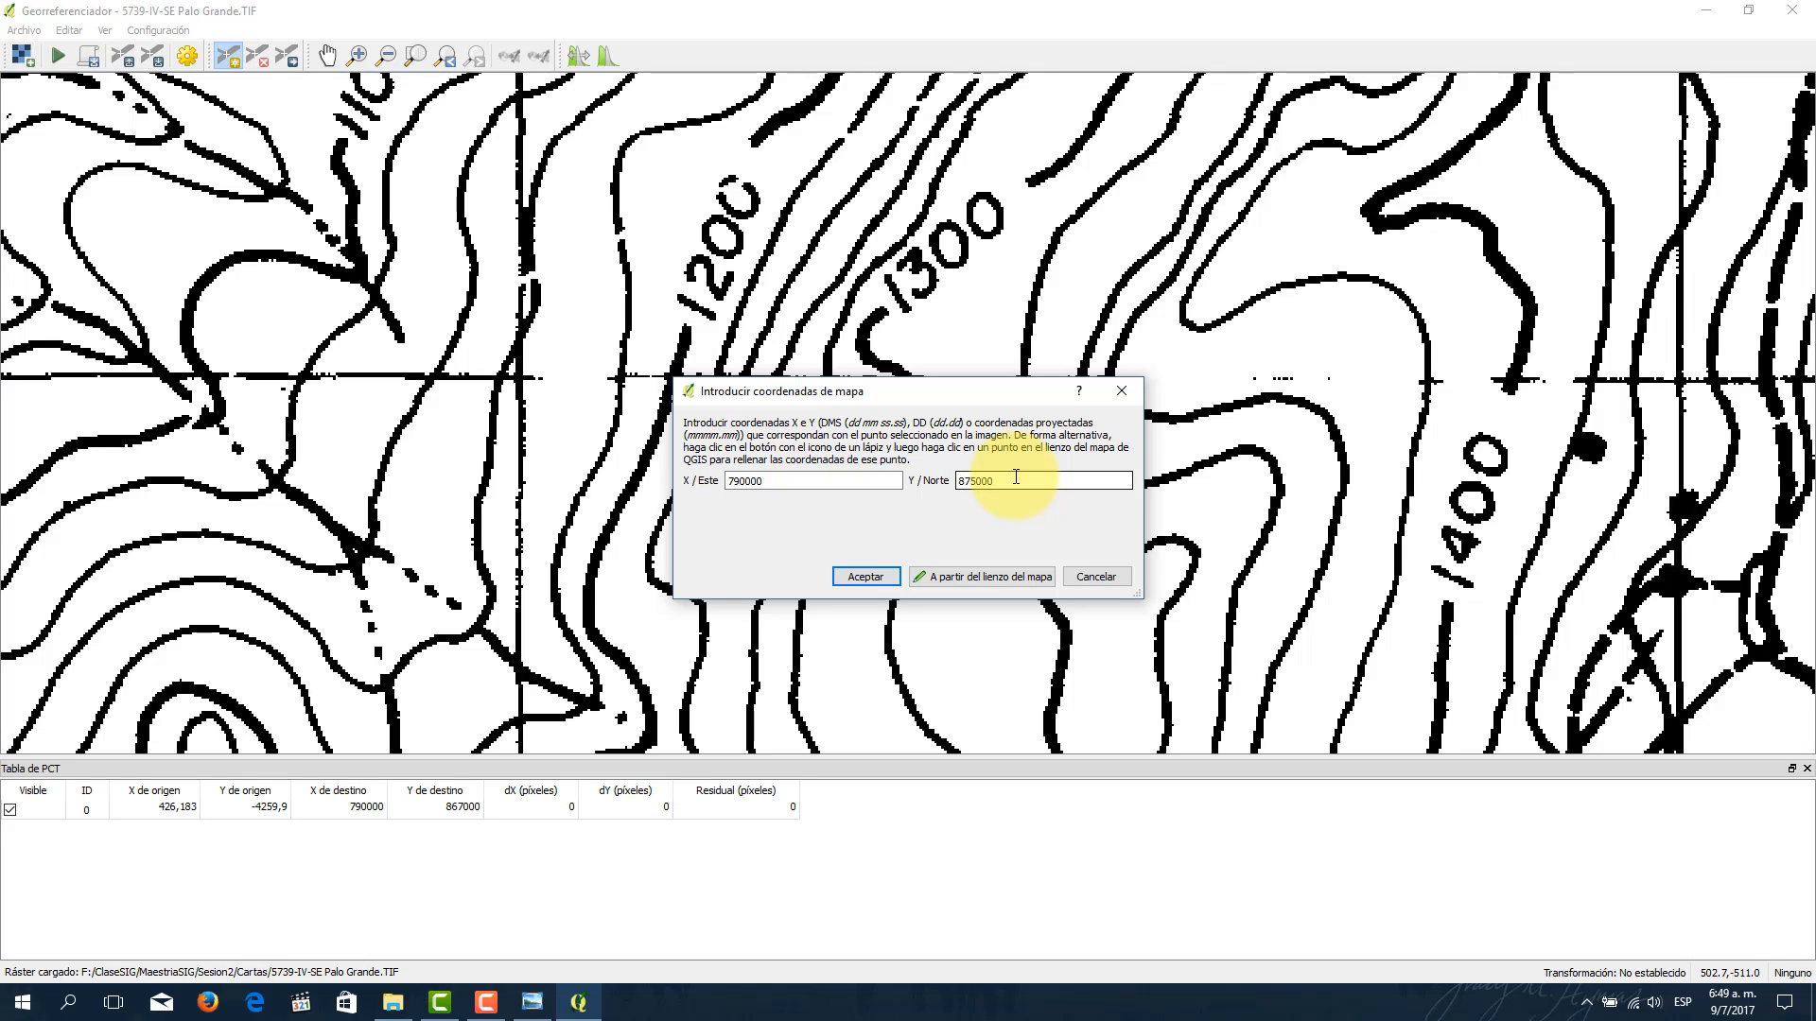
{"action": "left_click", "coordinate": [863, 577]}
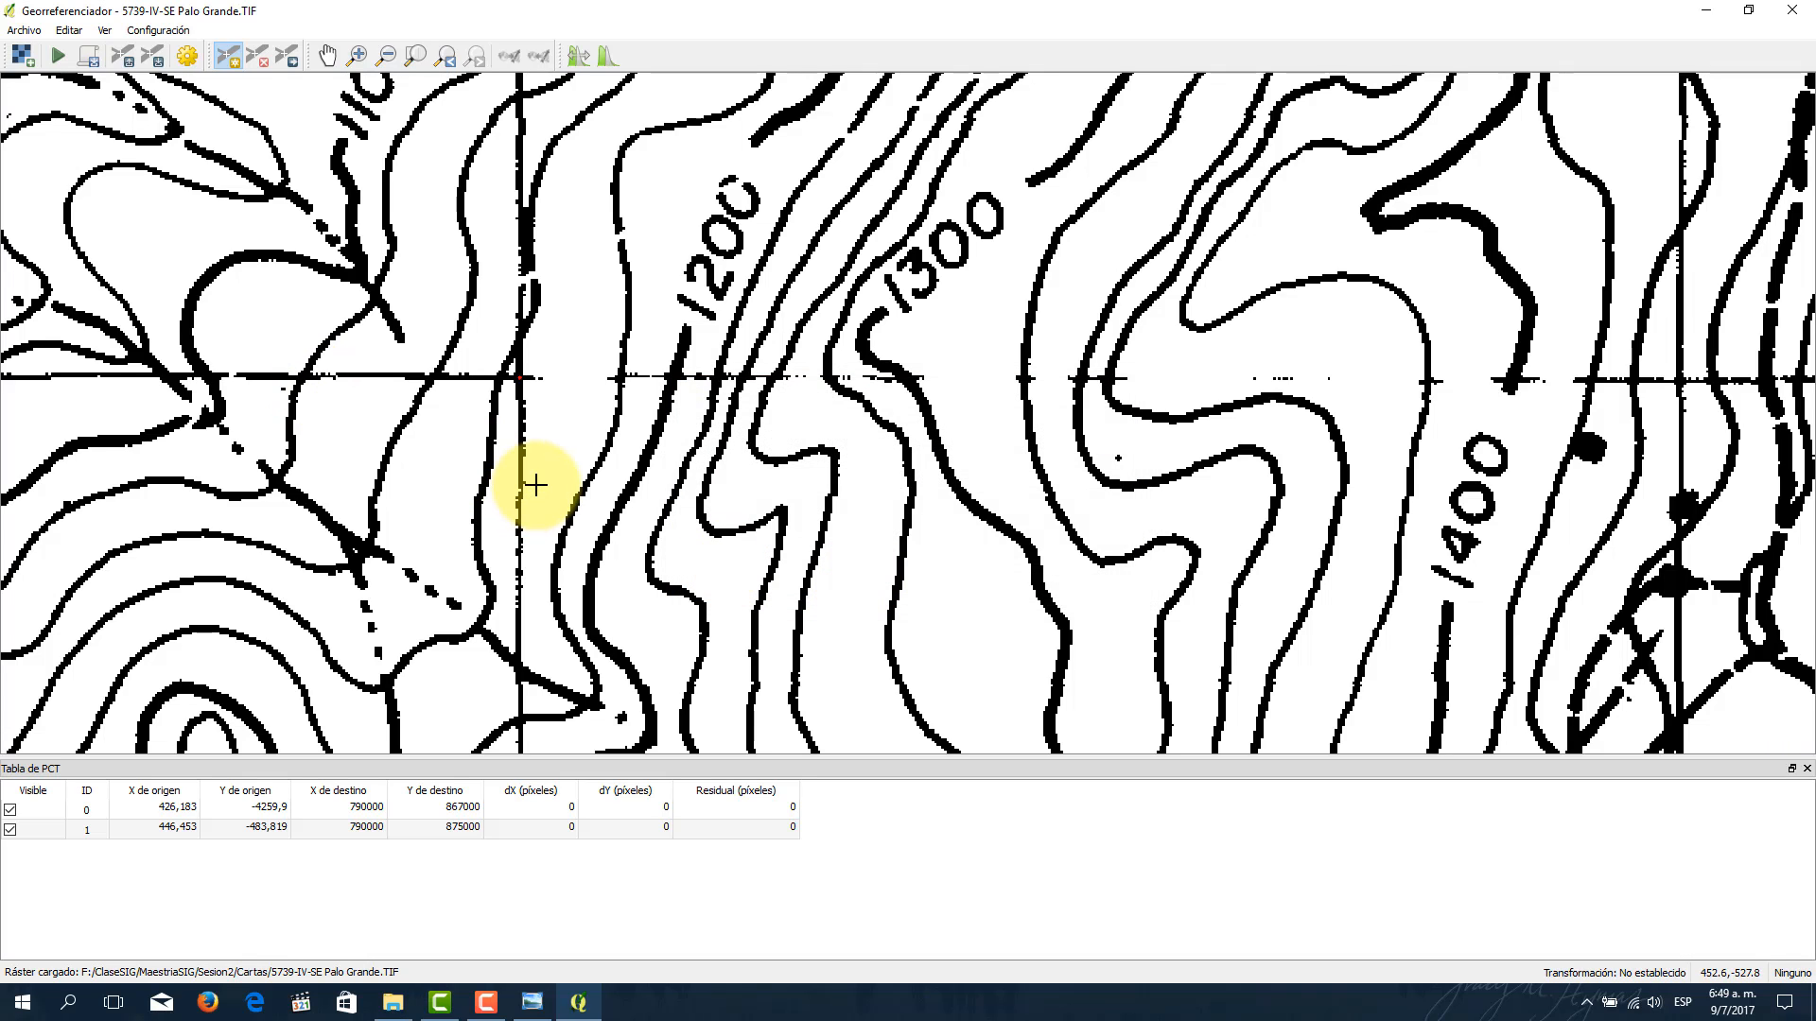
Step: Save the control points as 5739-IV-SE Palo Grande.TIF.points in the Cartas folder
{"action": "scroll", "coordinate": [434, 453], "scroll_direction": "down", "scroll_amount": 1}
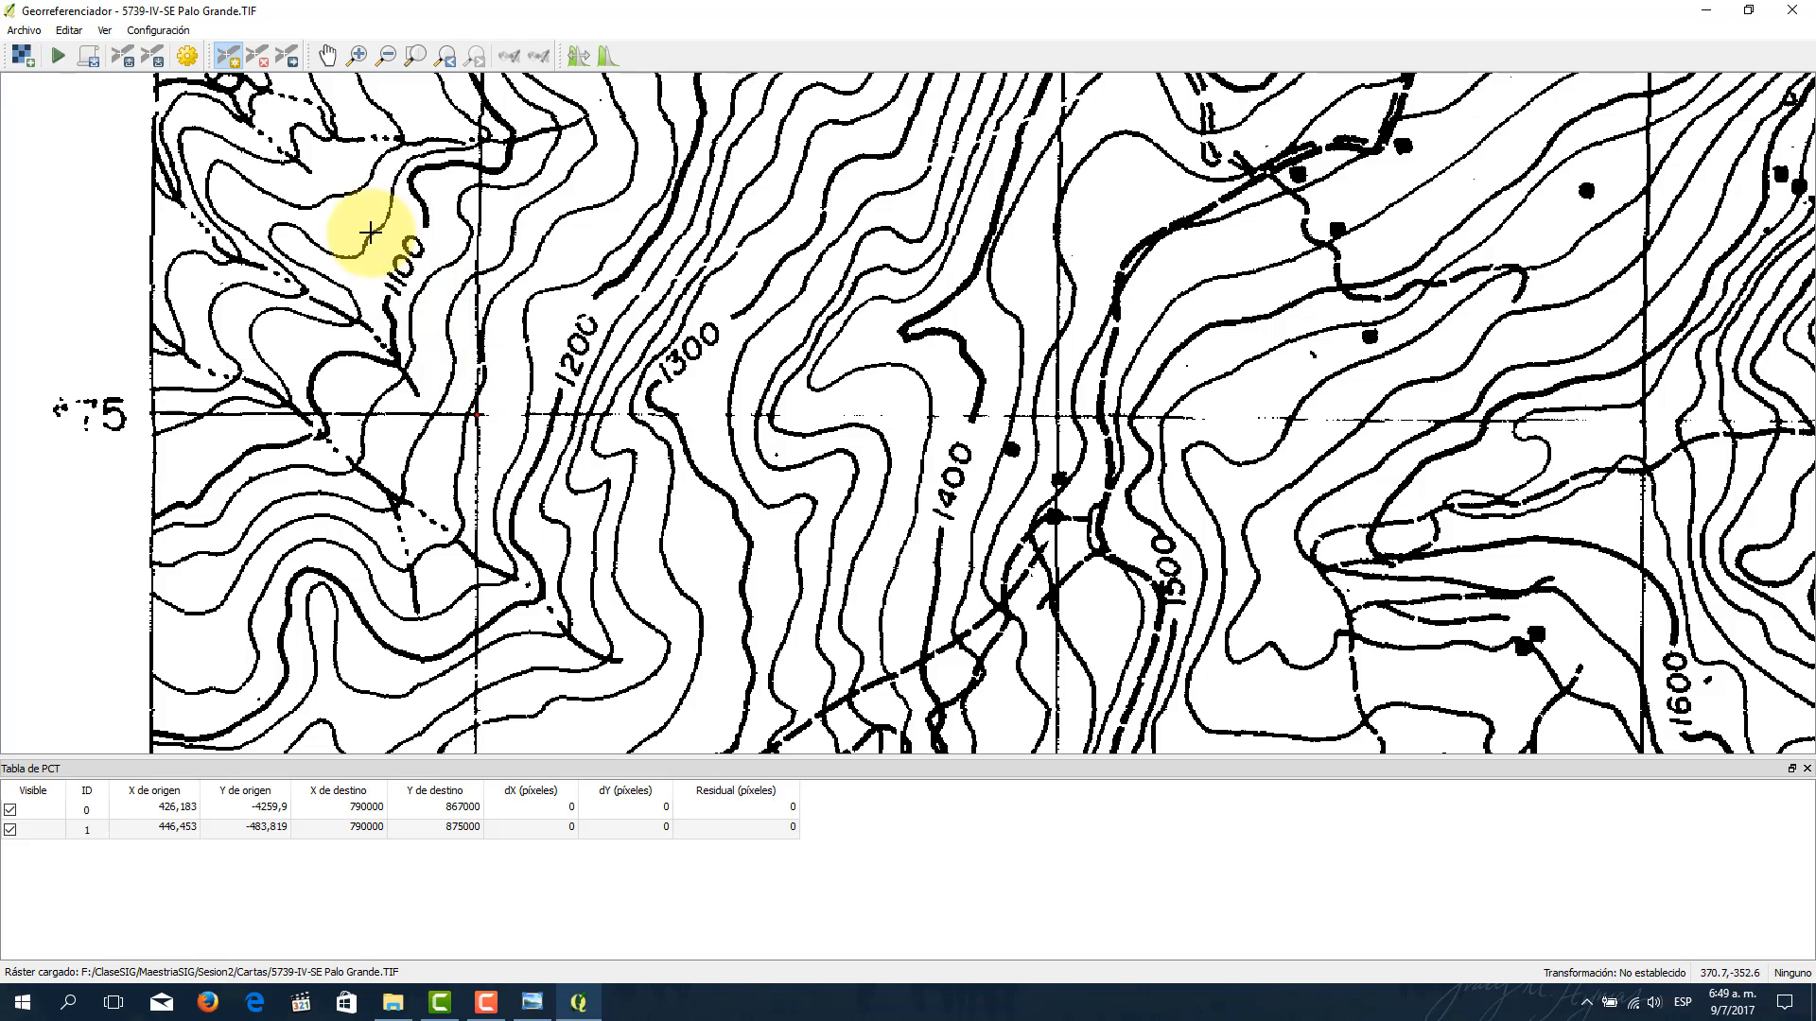
{"action": "left_click", "coordinate": [159, 58]}
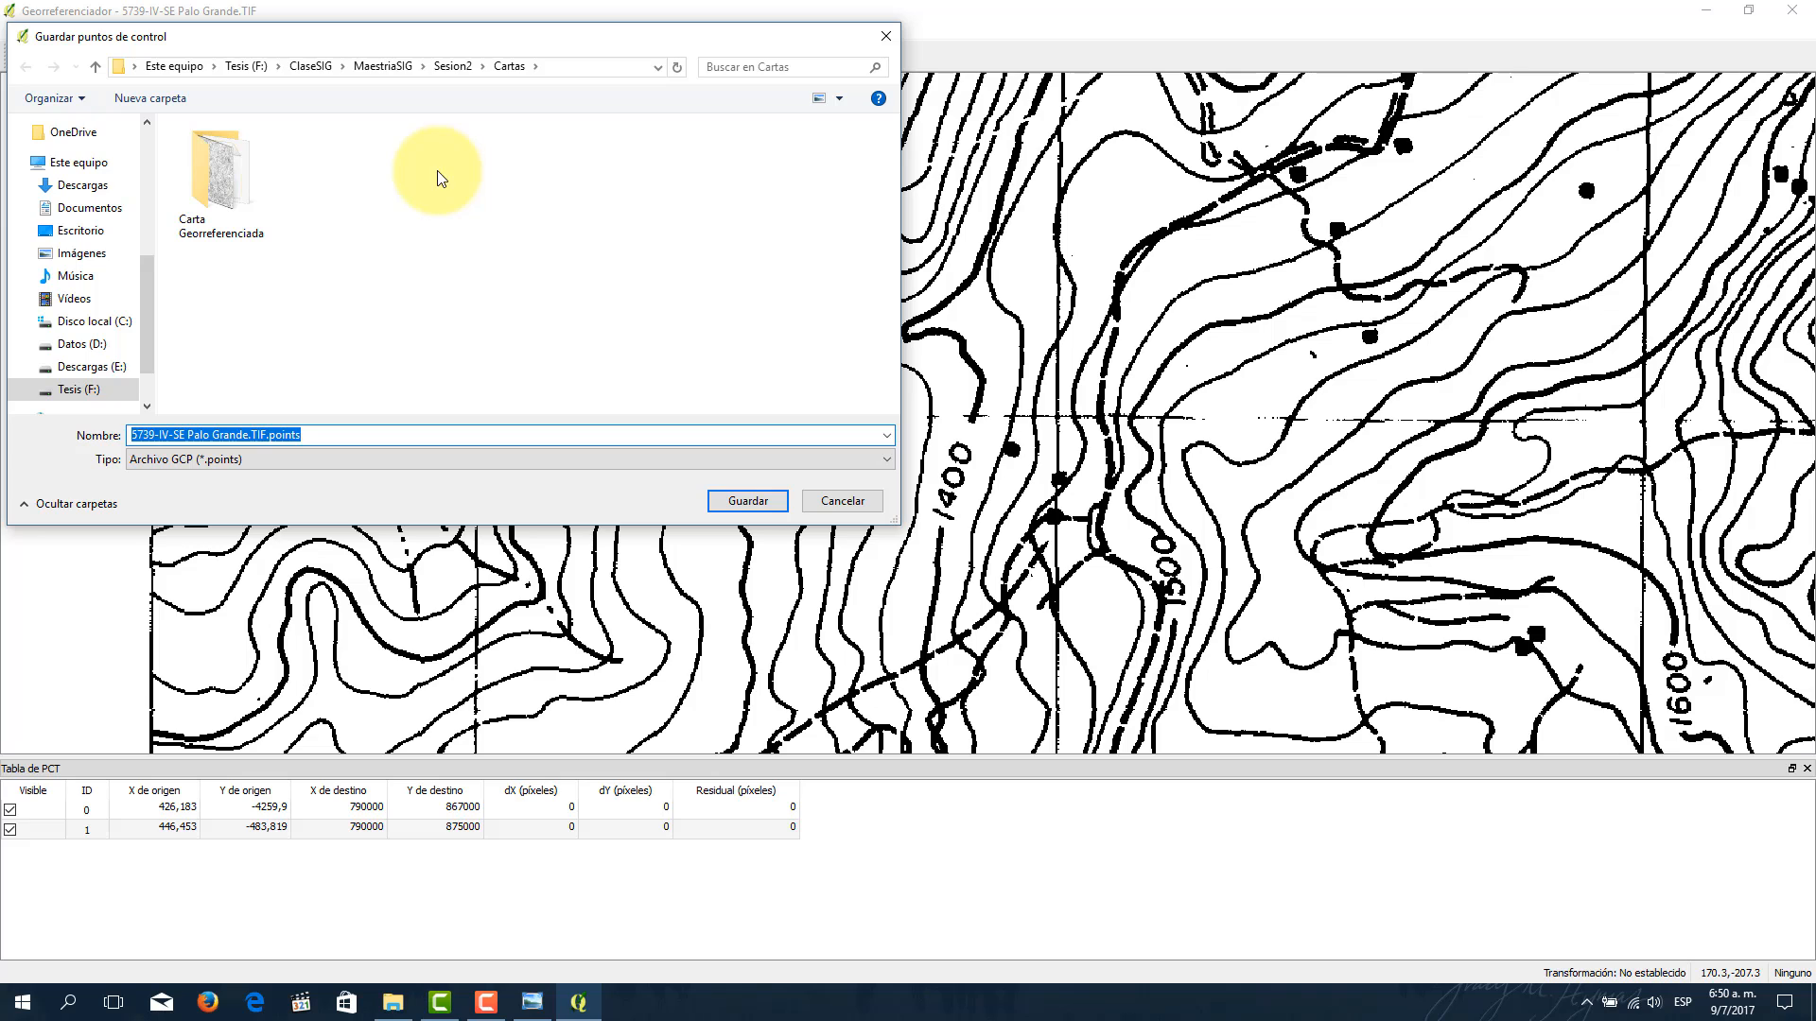
{"action": "left_click", "coordinate": [763, 496]}
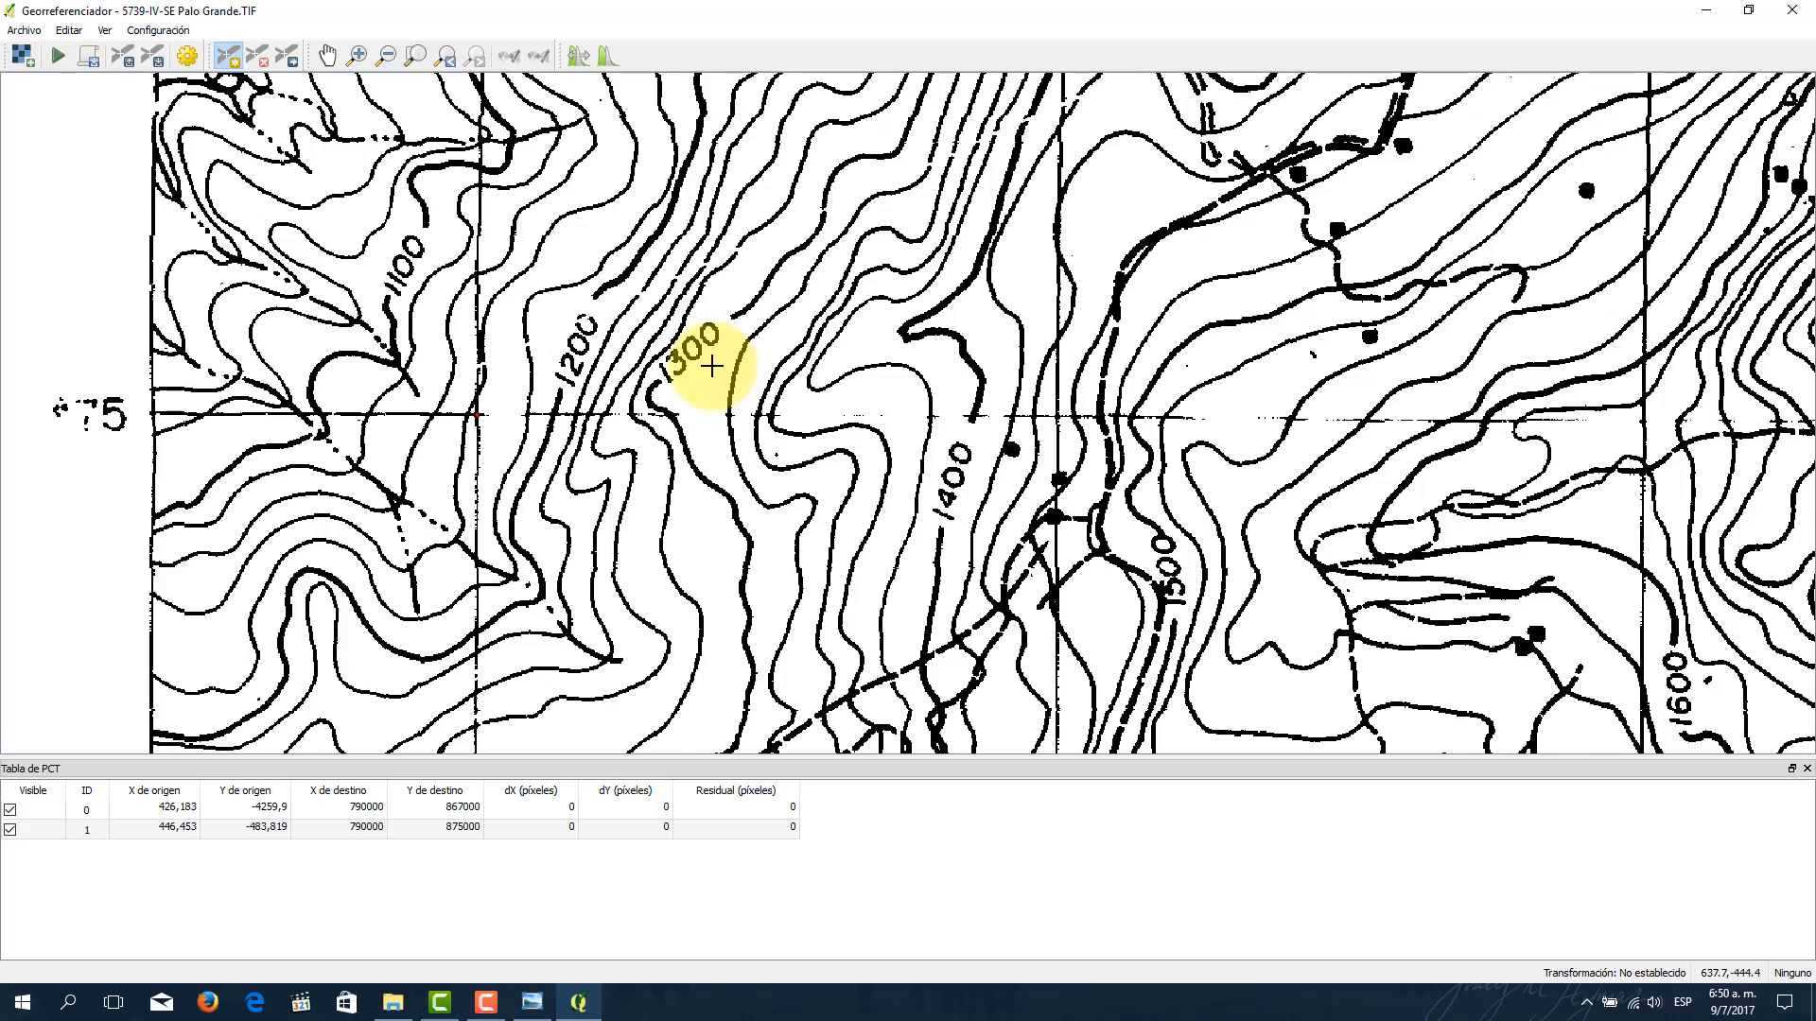
Step: Place a control point at the northeast grid intersection by Cerro La Laguna and enter Y / Norte 875000
{"action": "scroll", "coordinate": [712, 366], "scroll_direction": "down", "scroll_amount": 5}
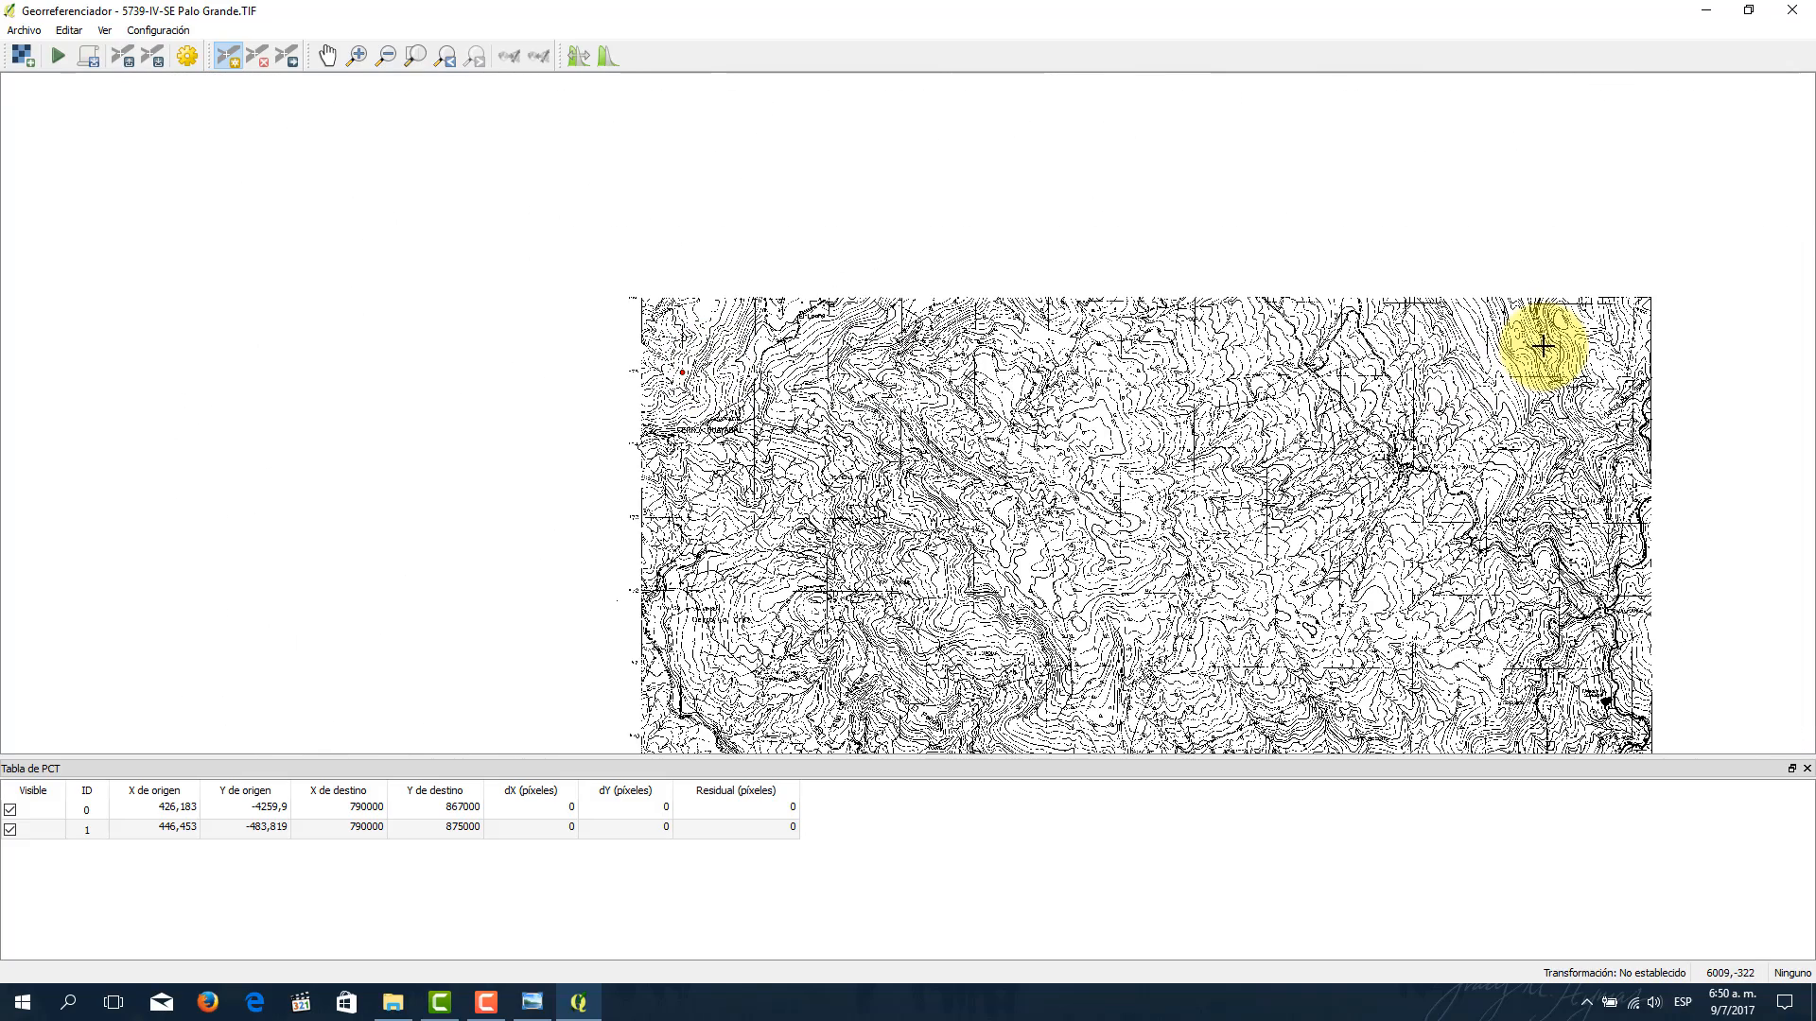
{"action": "left_click_drag", "start_coordinate": [1649, 369], "coordinate": [929, 381]}
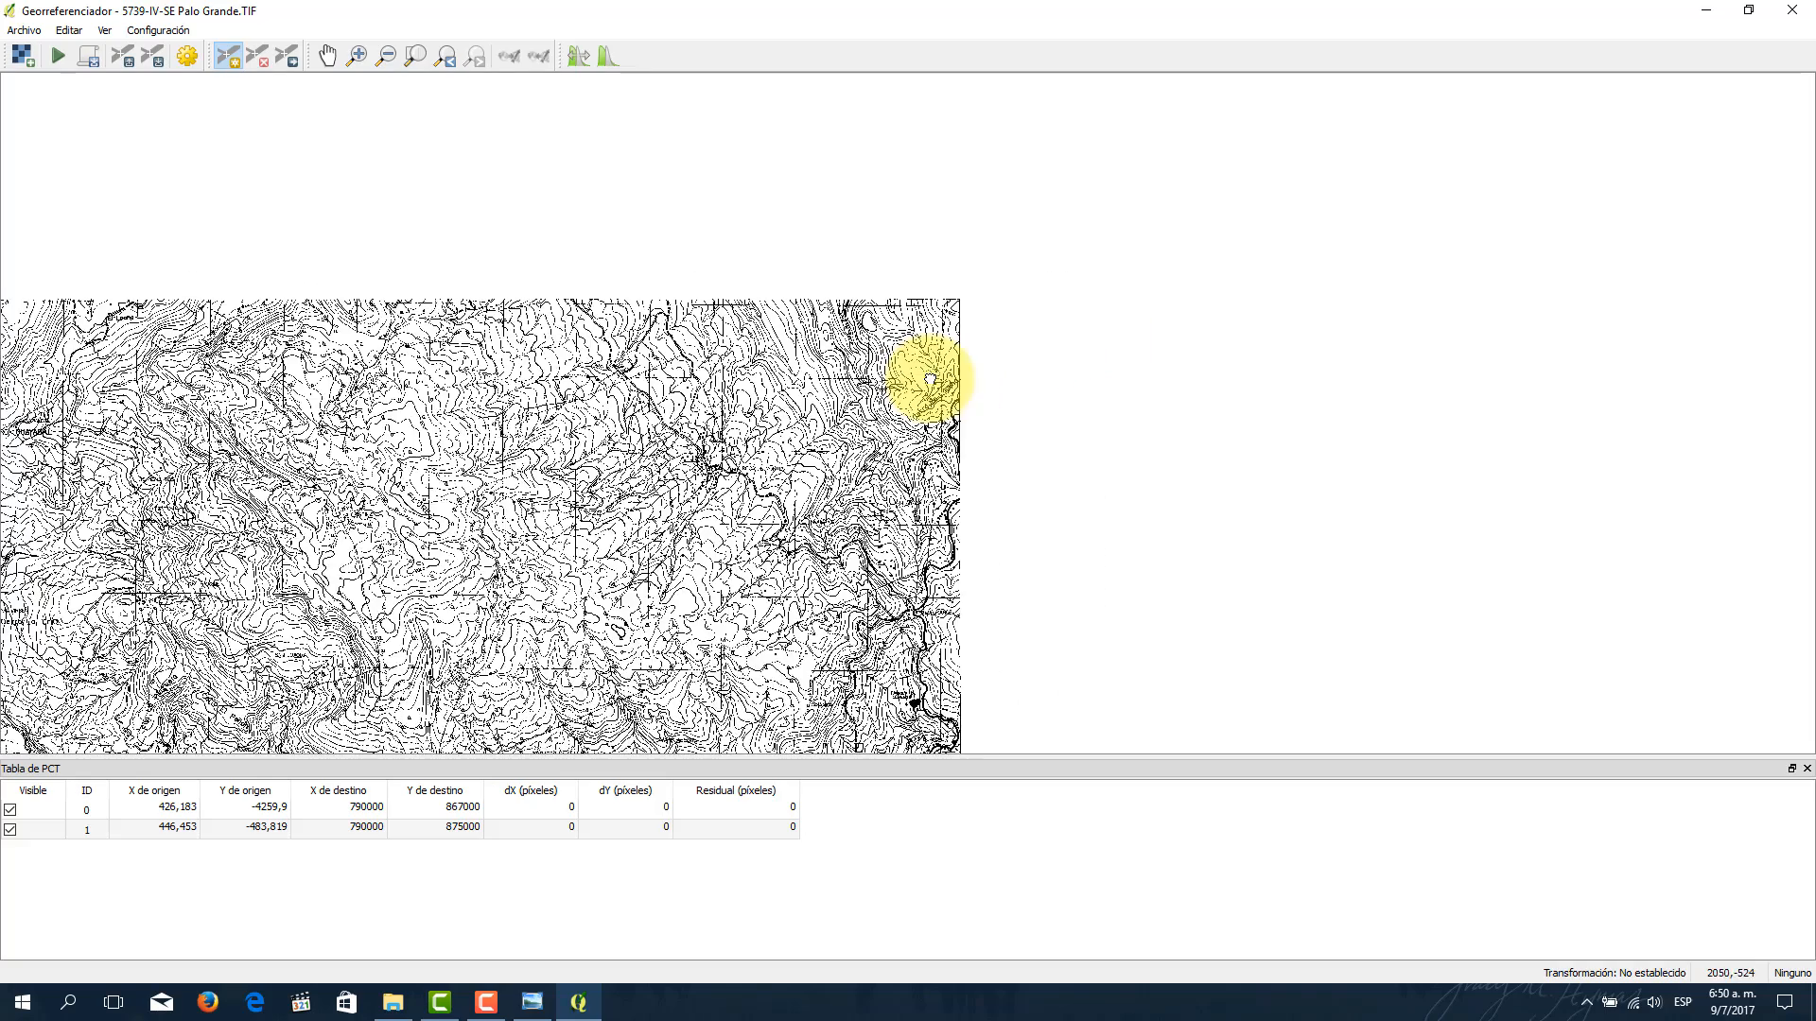
{"action": "scroll", "coordinate": [946, 383], "scroll_direction": "up", "scroll_amount": 4}
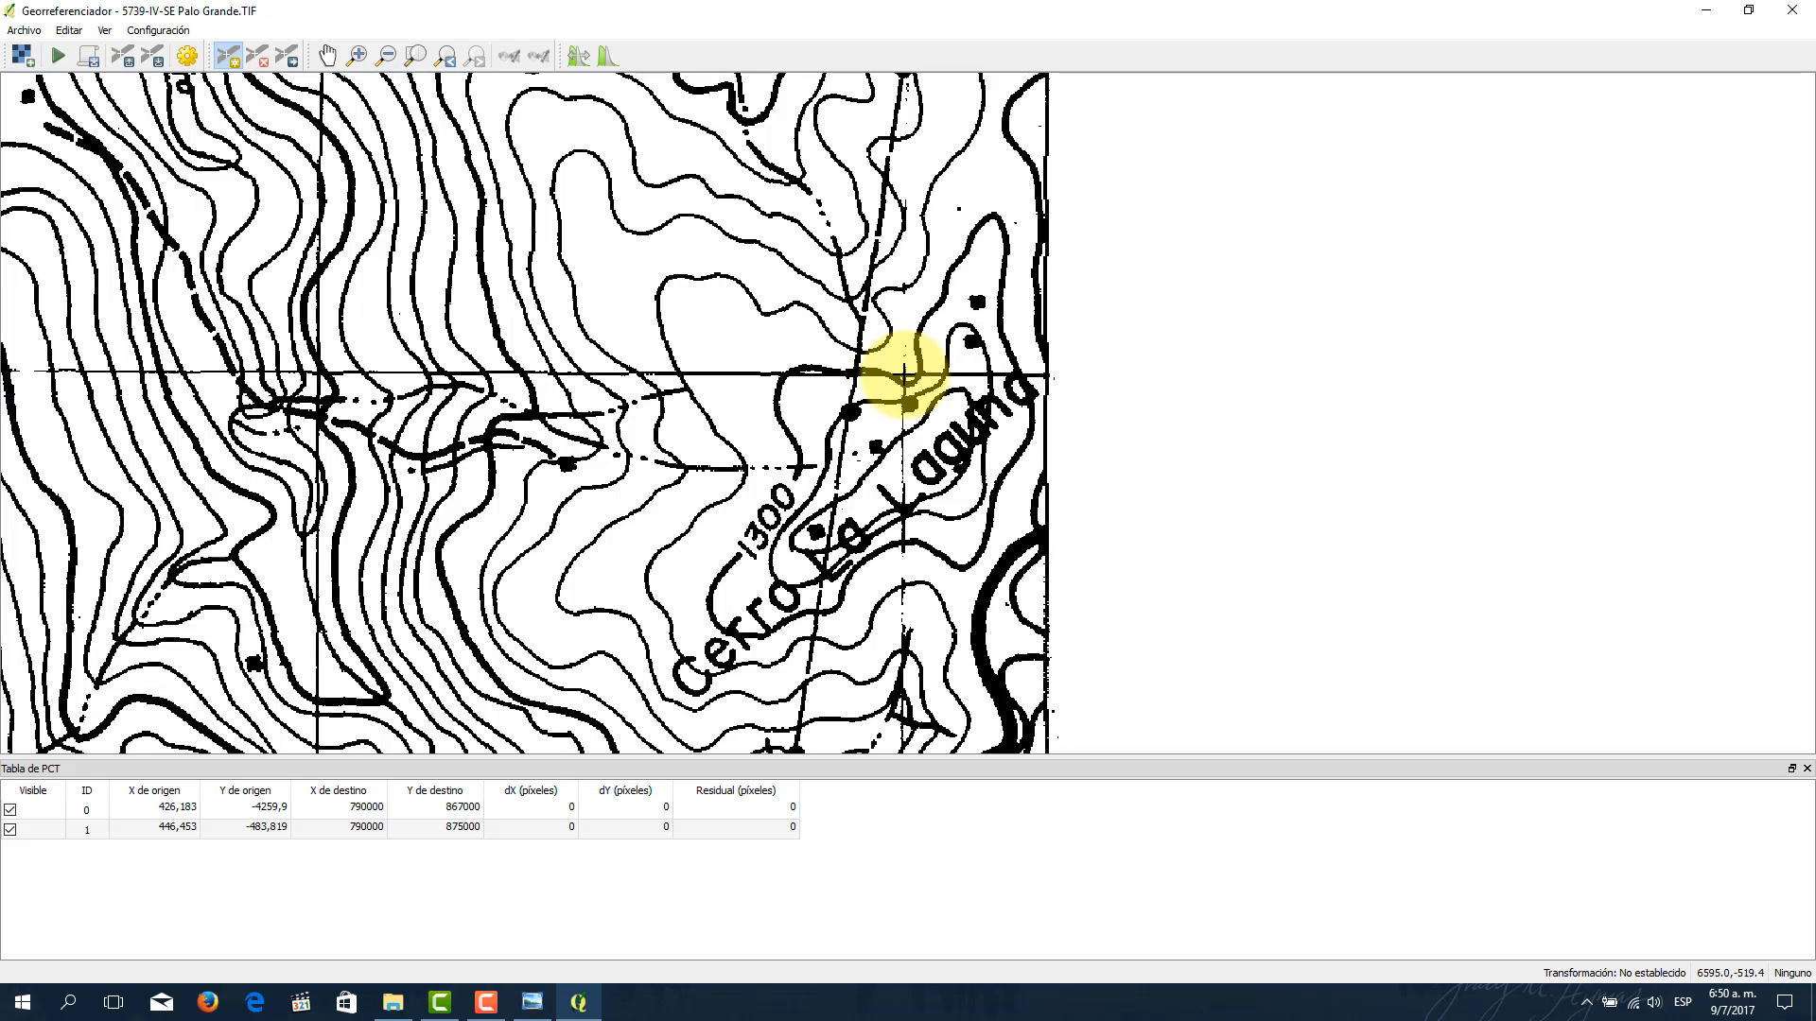
{"action": "left_click", "coordinate": [904, 377]}
{"action": "left_click", "coordinate": [987, 484]}
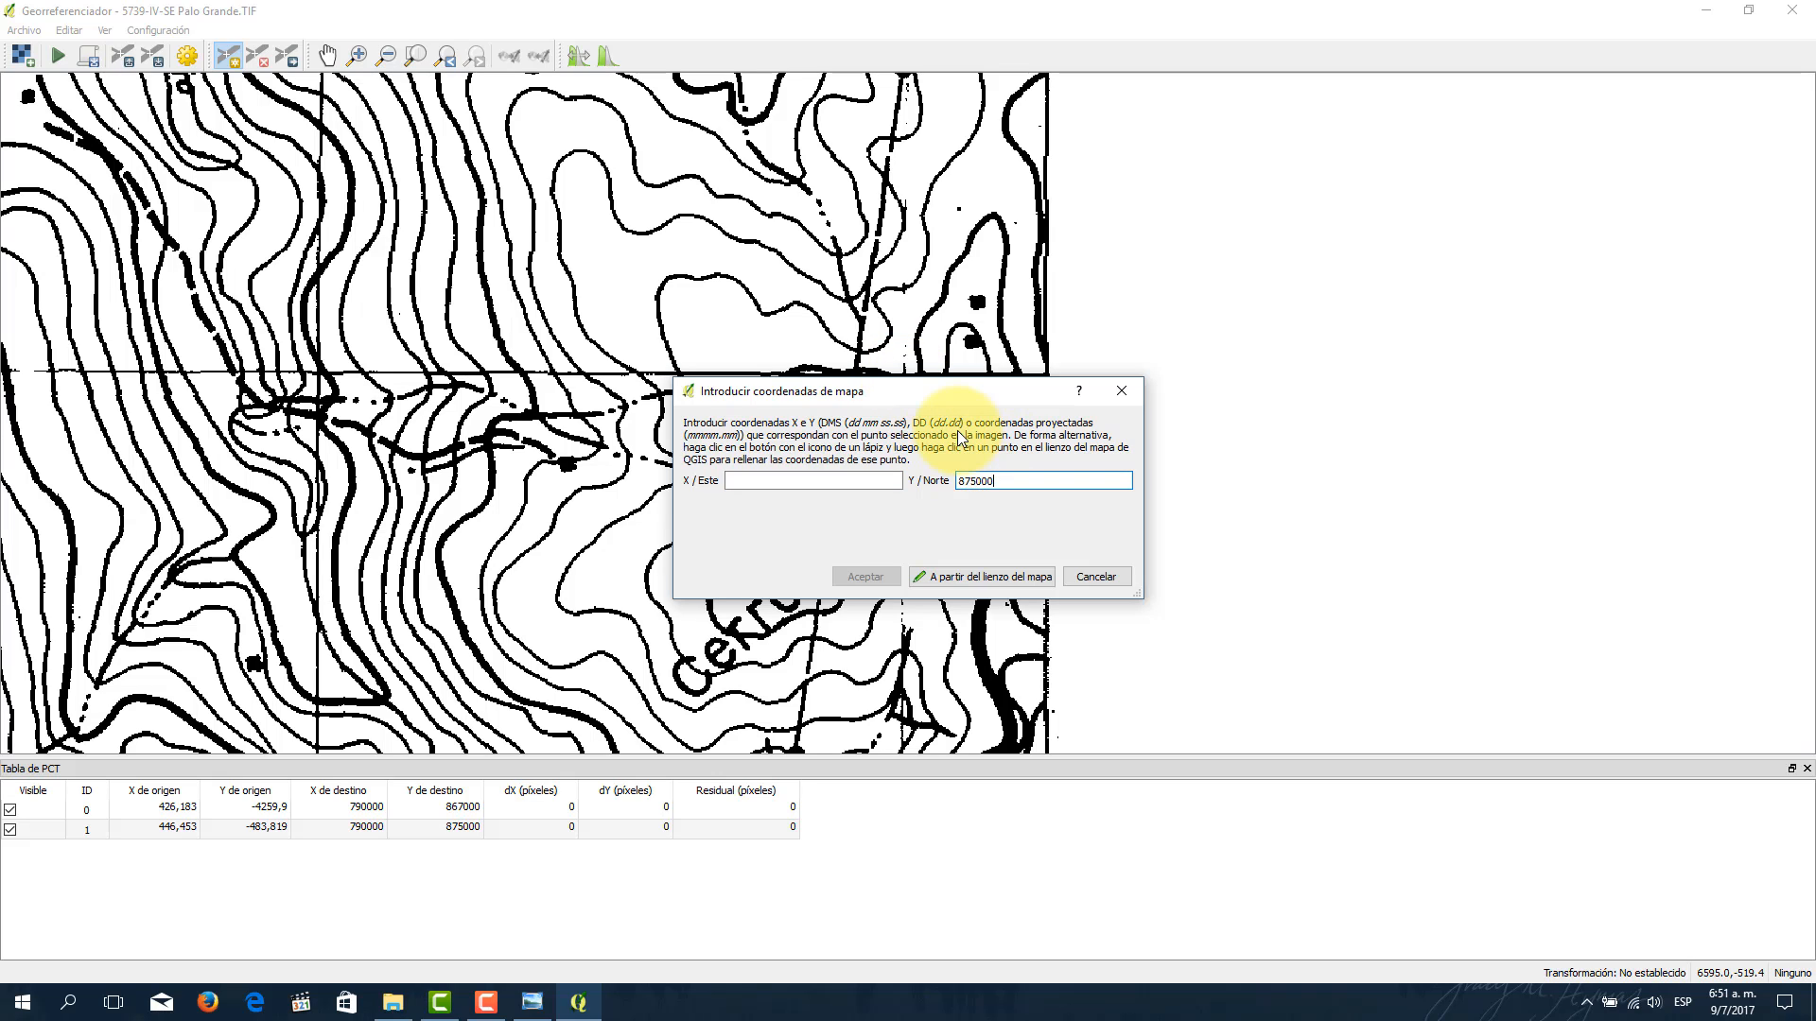
Step: Follow the 875 northing line across the sheet in Windows Photo Viewer and compare it with the chosen intersection in the Georeferencer
{"action": "left_click", "coordinate": [530, 1004]}
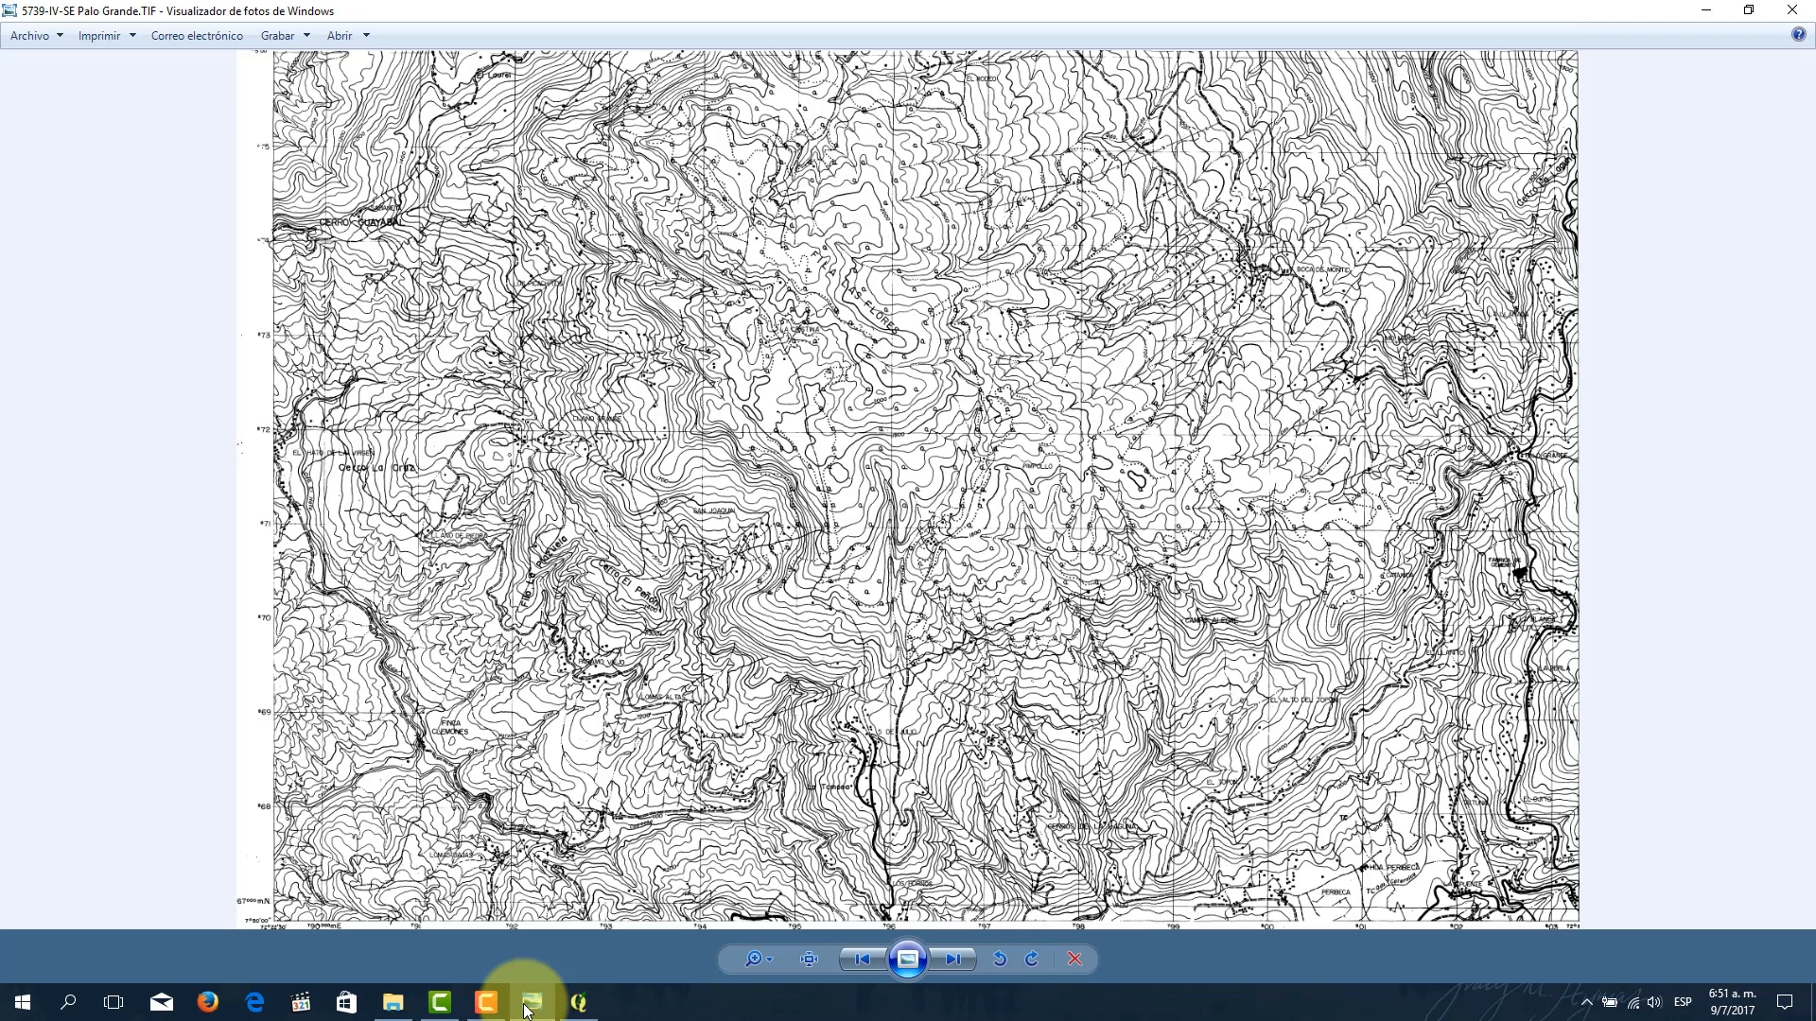
{"action": "left_click", "coordinate": [527, 1004]}
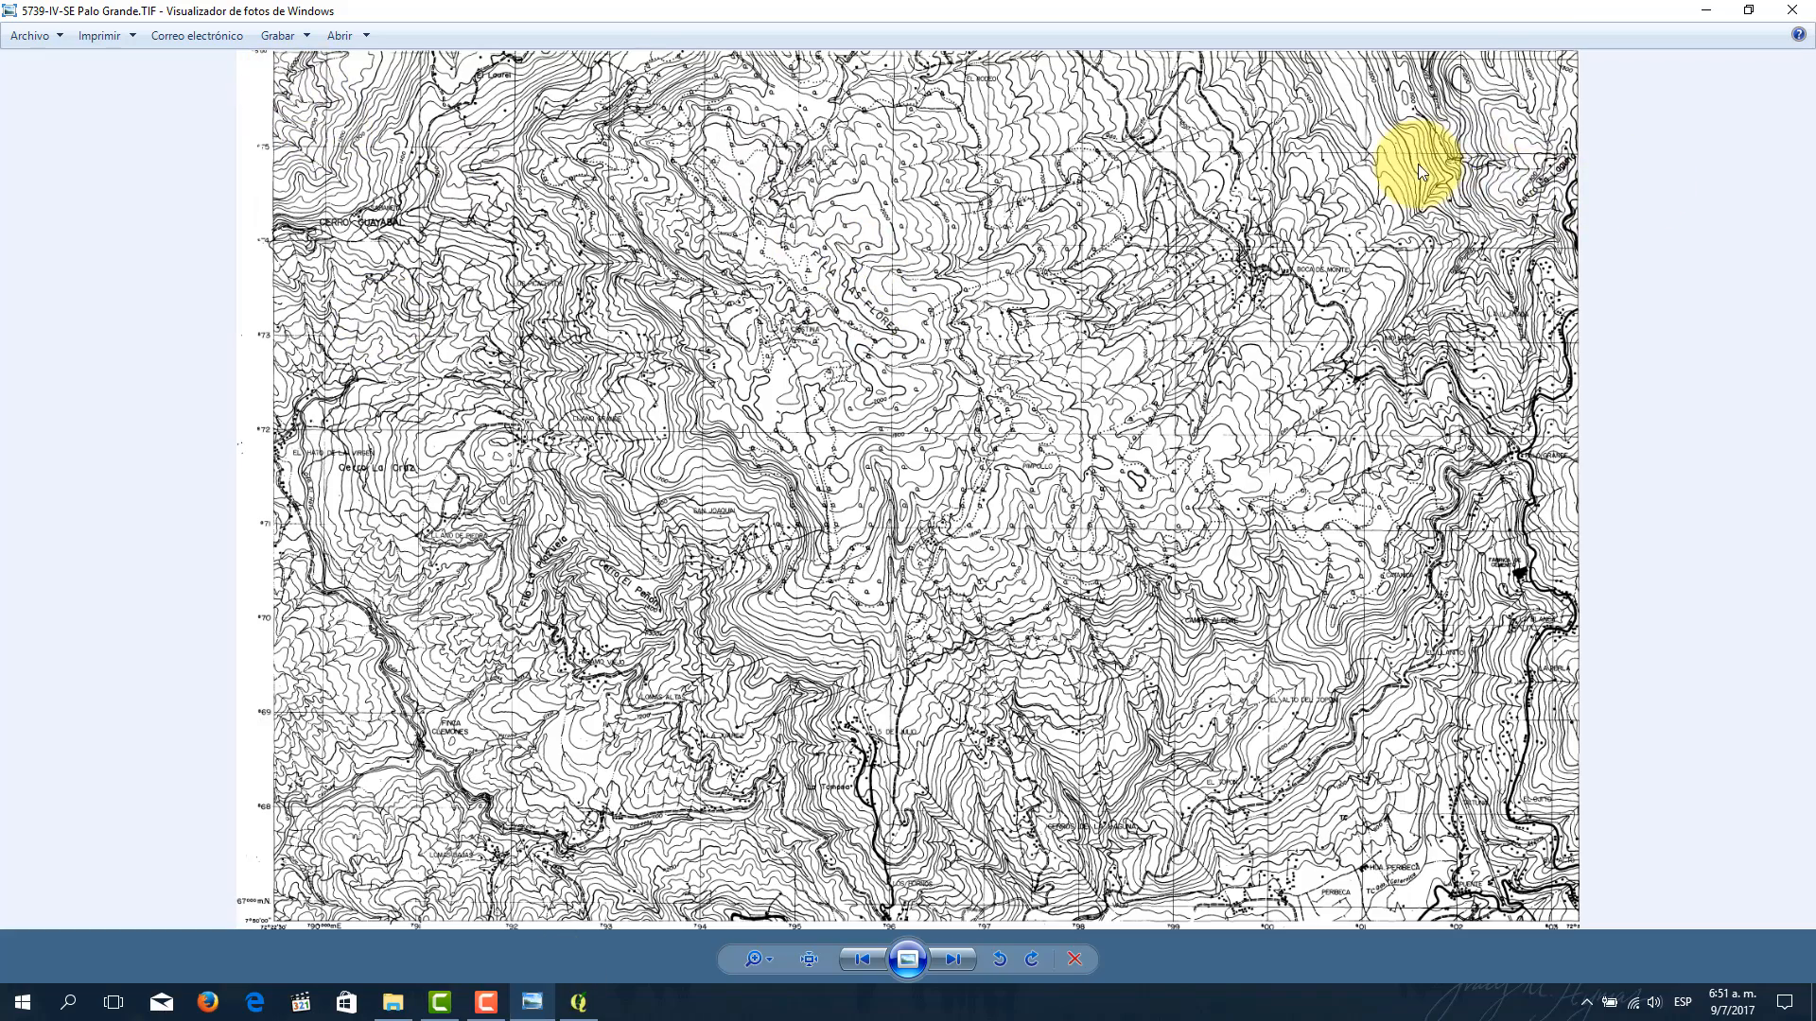
{"action": "scroll", "coordinate": [405, 151], "scroll_direction": "up", "scroll_amount": 2}
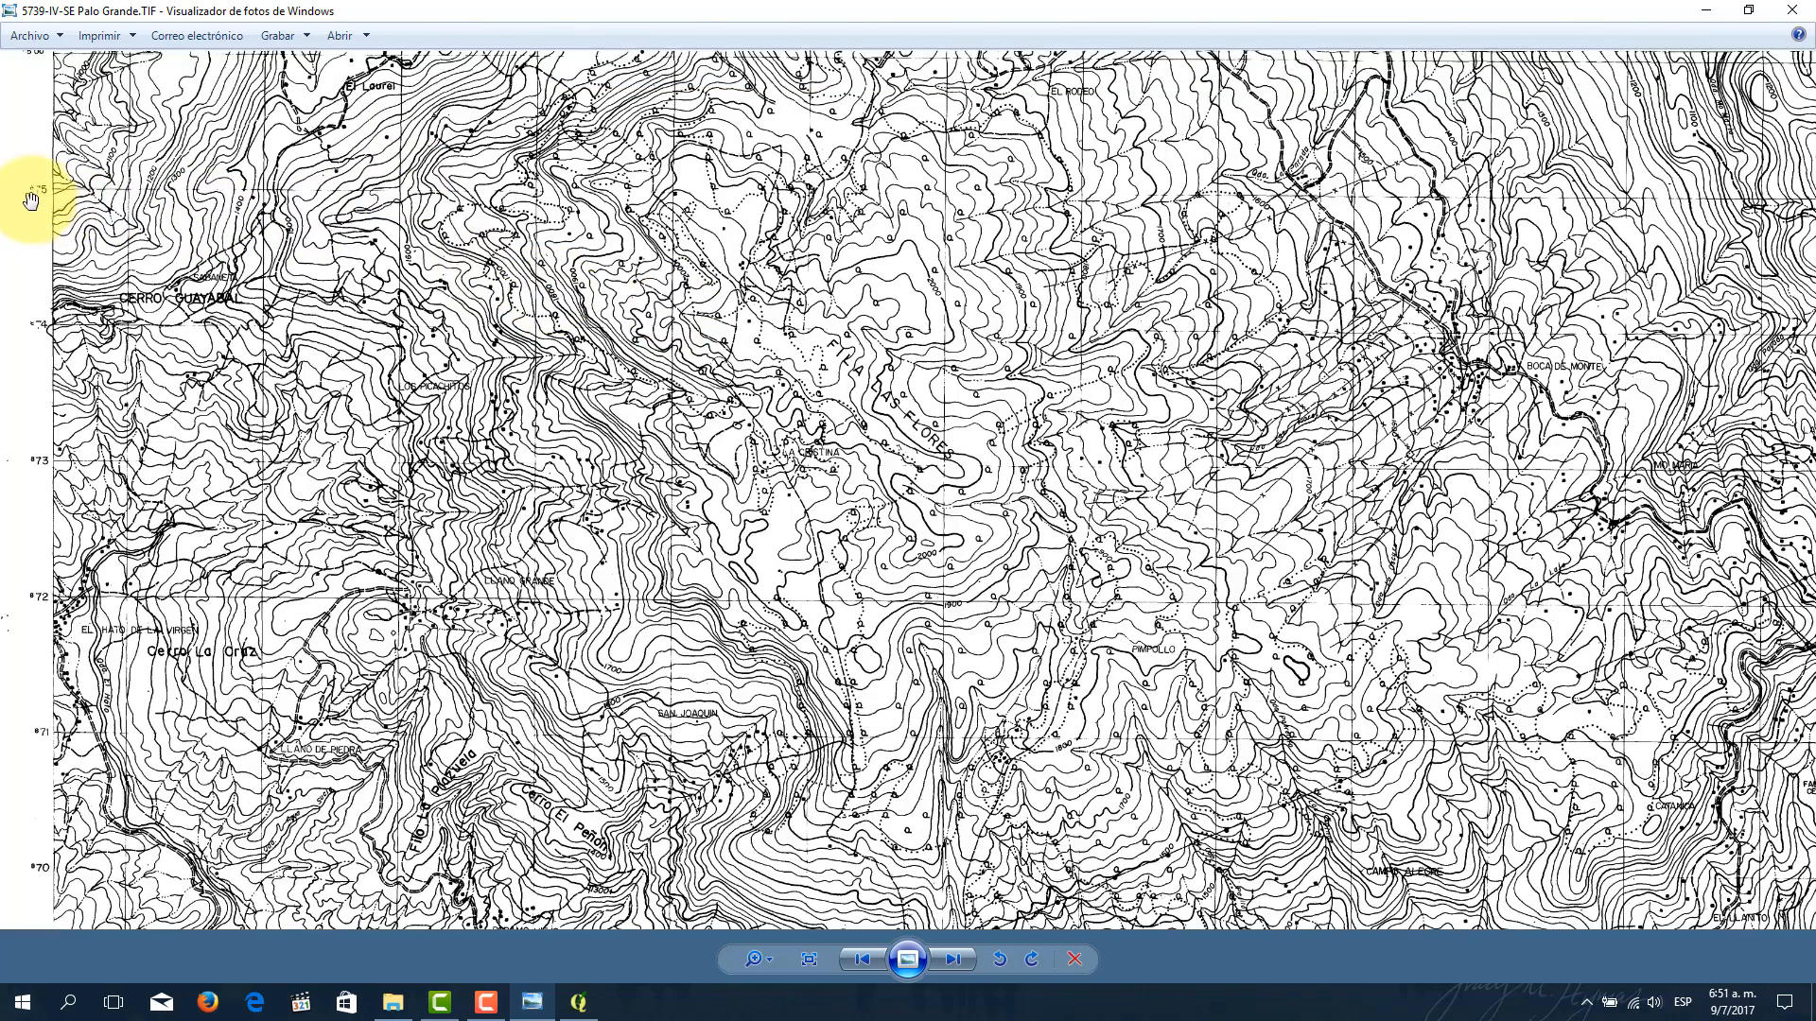
{"action": "left_click_drag", "start_coordinate": [1358, 194], "coordinate": [1242, 195]}
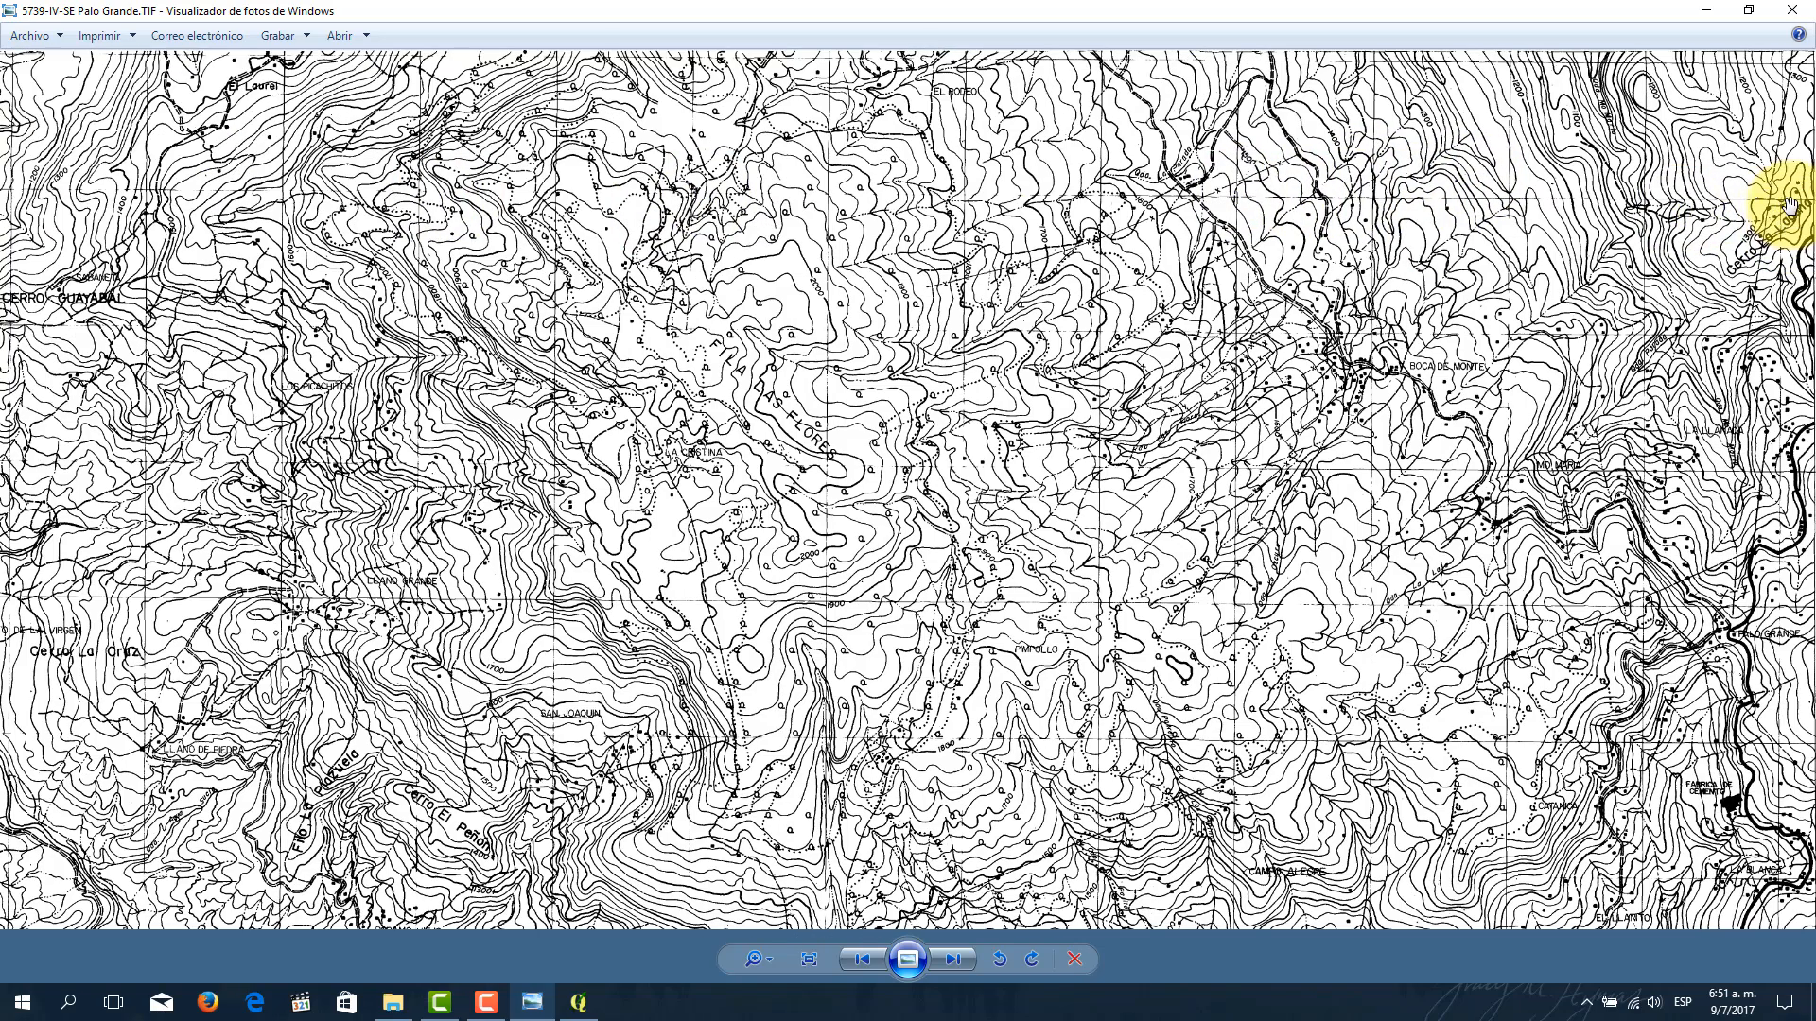
{"action": "left_click", "coordinate": [584, 1007]}
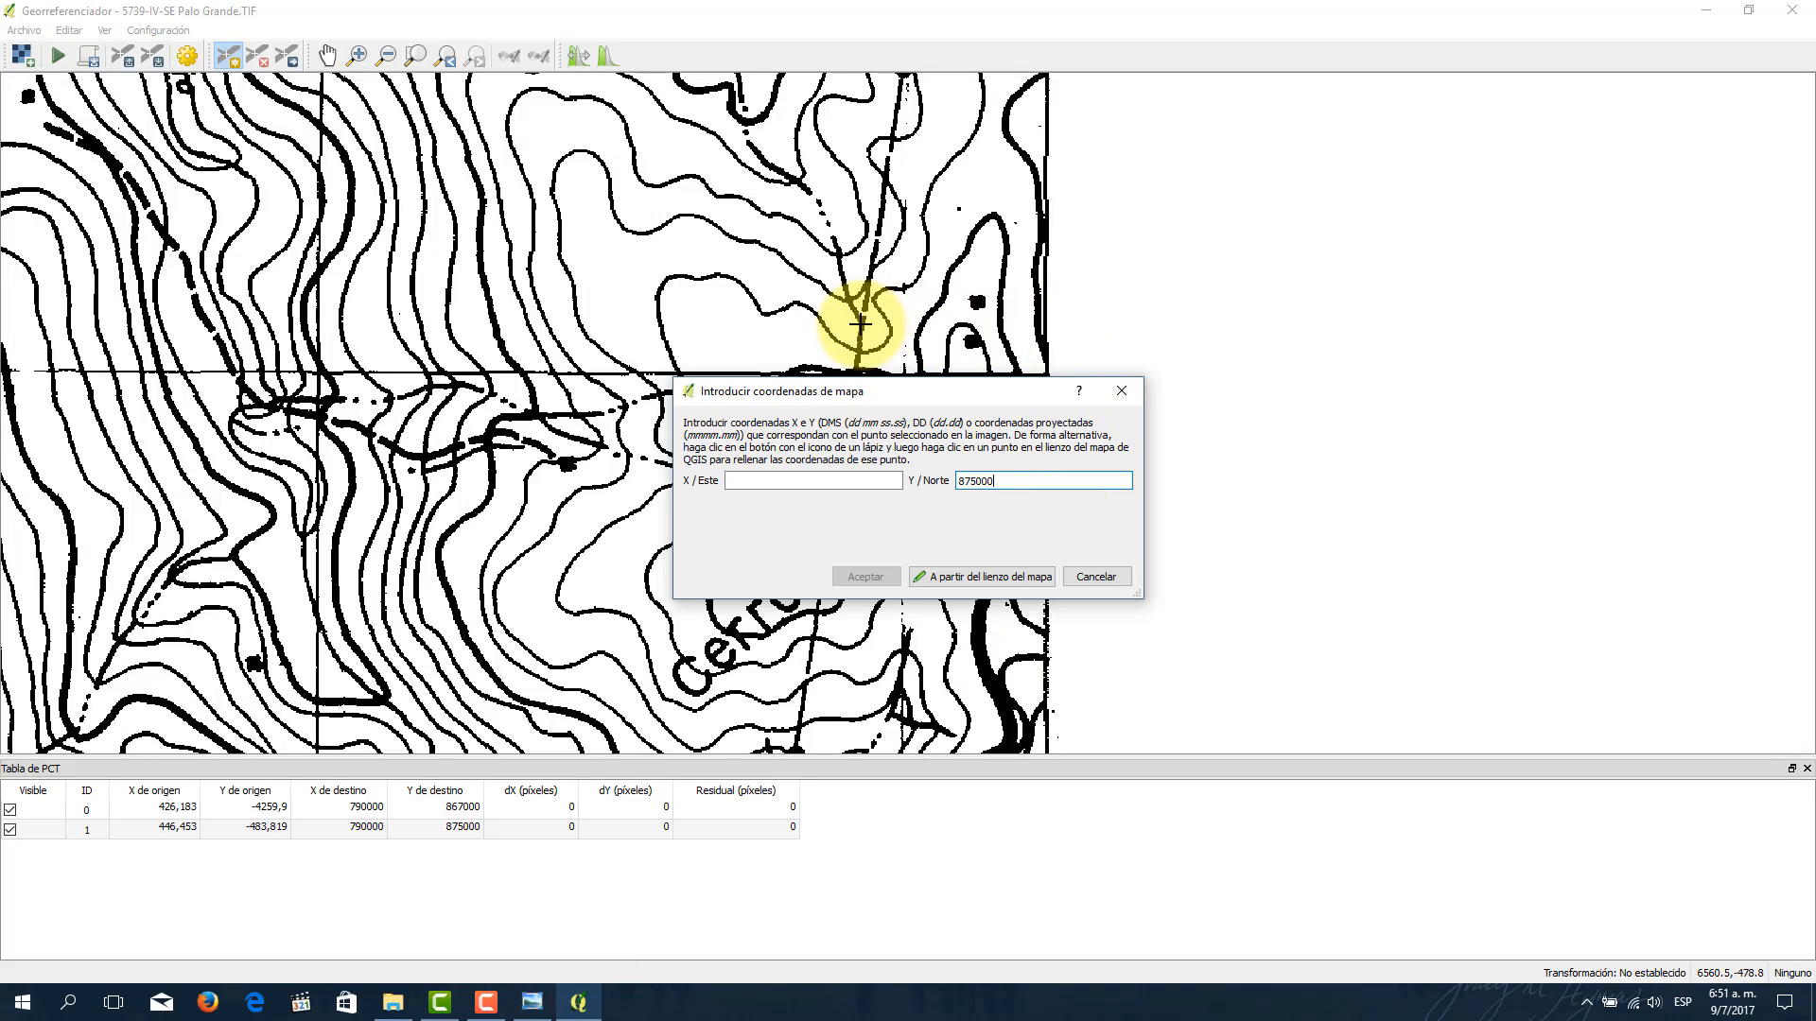
{"action": "left_click_drag", "start_coordinate": [860, 323], "coordinate": [426, 305]}
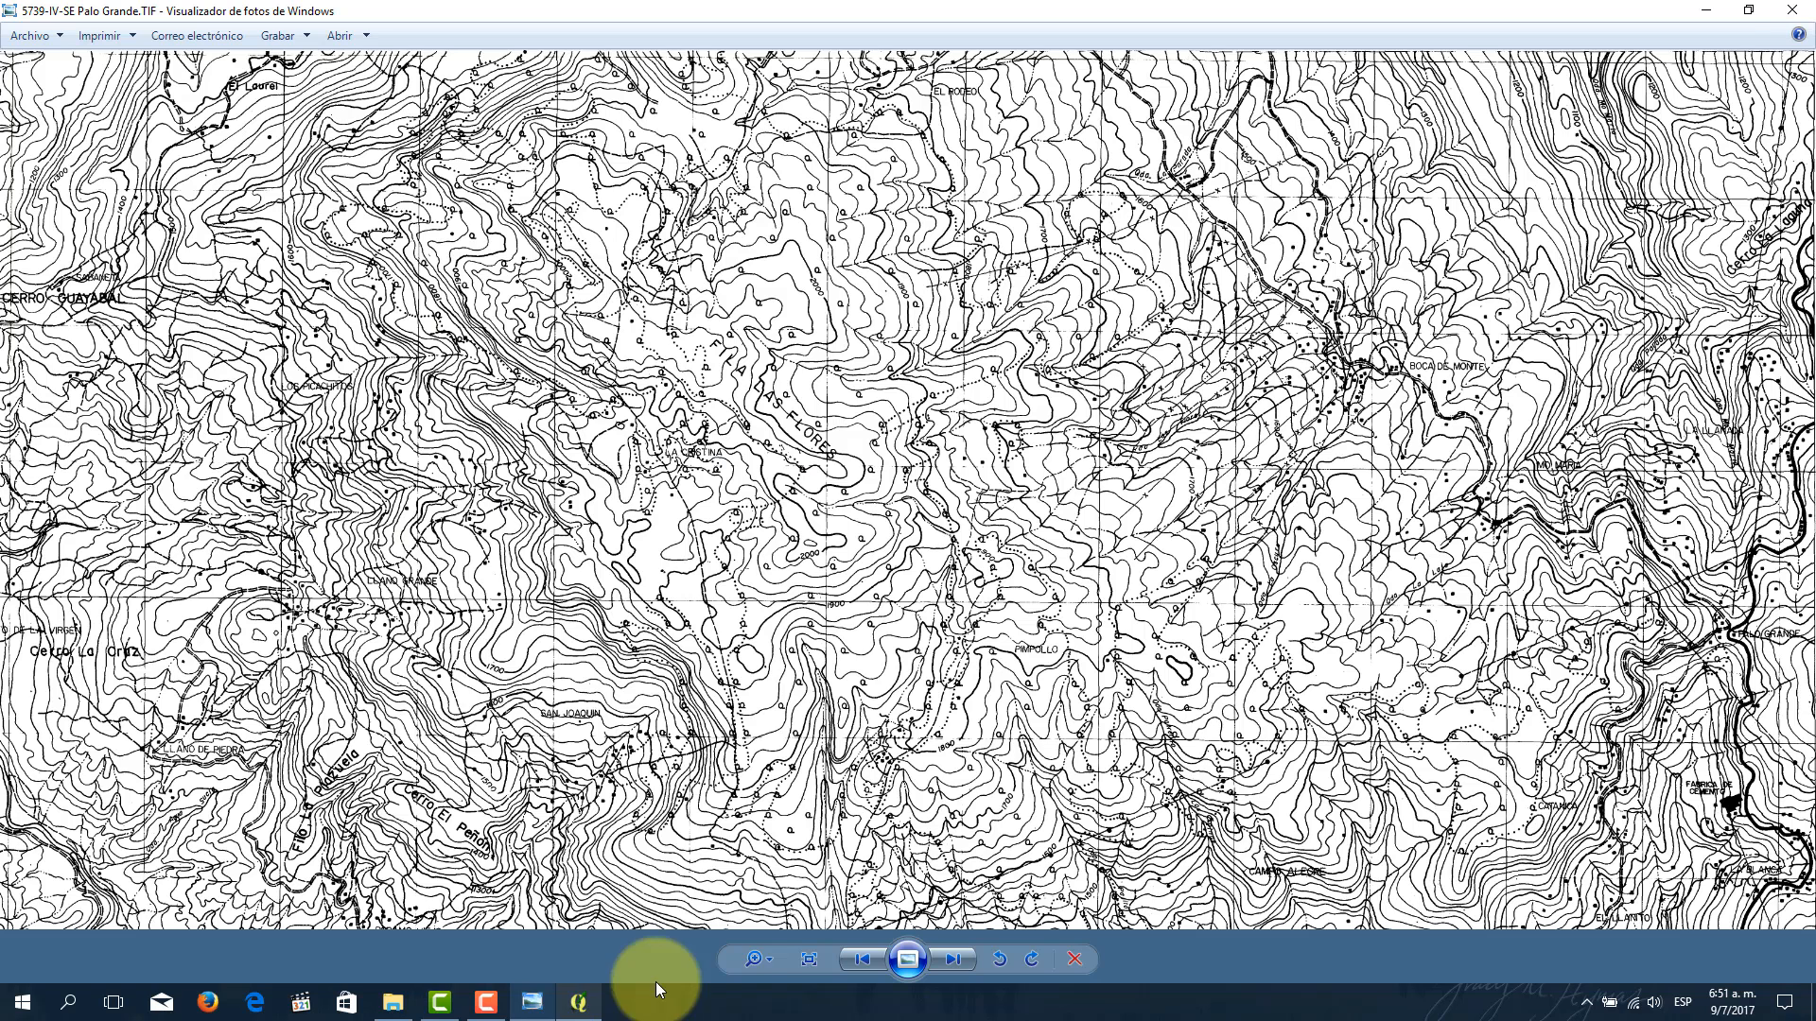
Step: Trace the easternmost vertical grid line in Windows Photo Viewer from Cerro La Laguna down to its easting label on the south edge
{"action": "left_click", "coordinate": [531, 1003]}
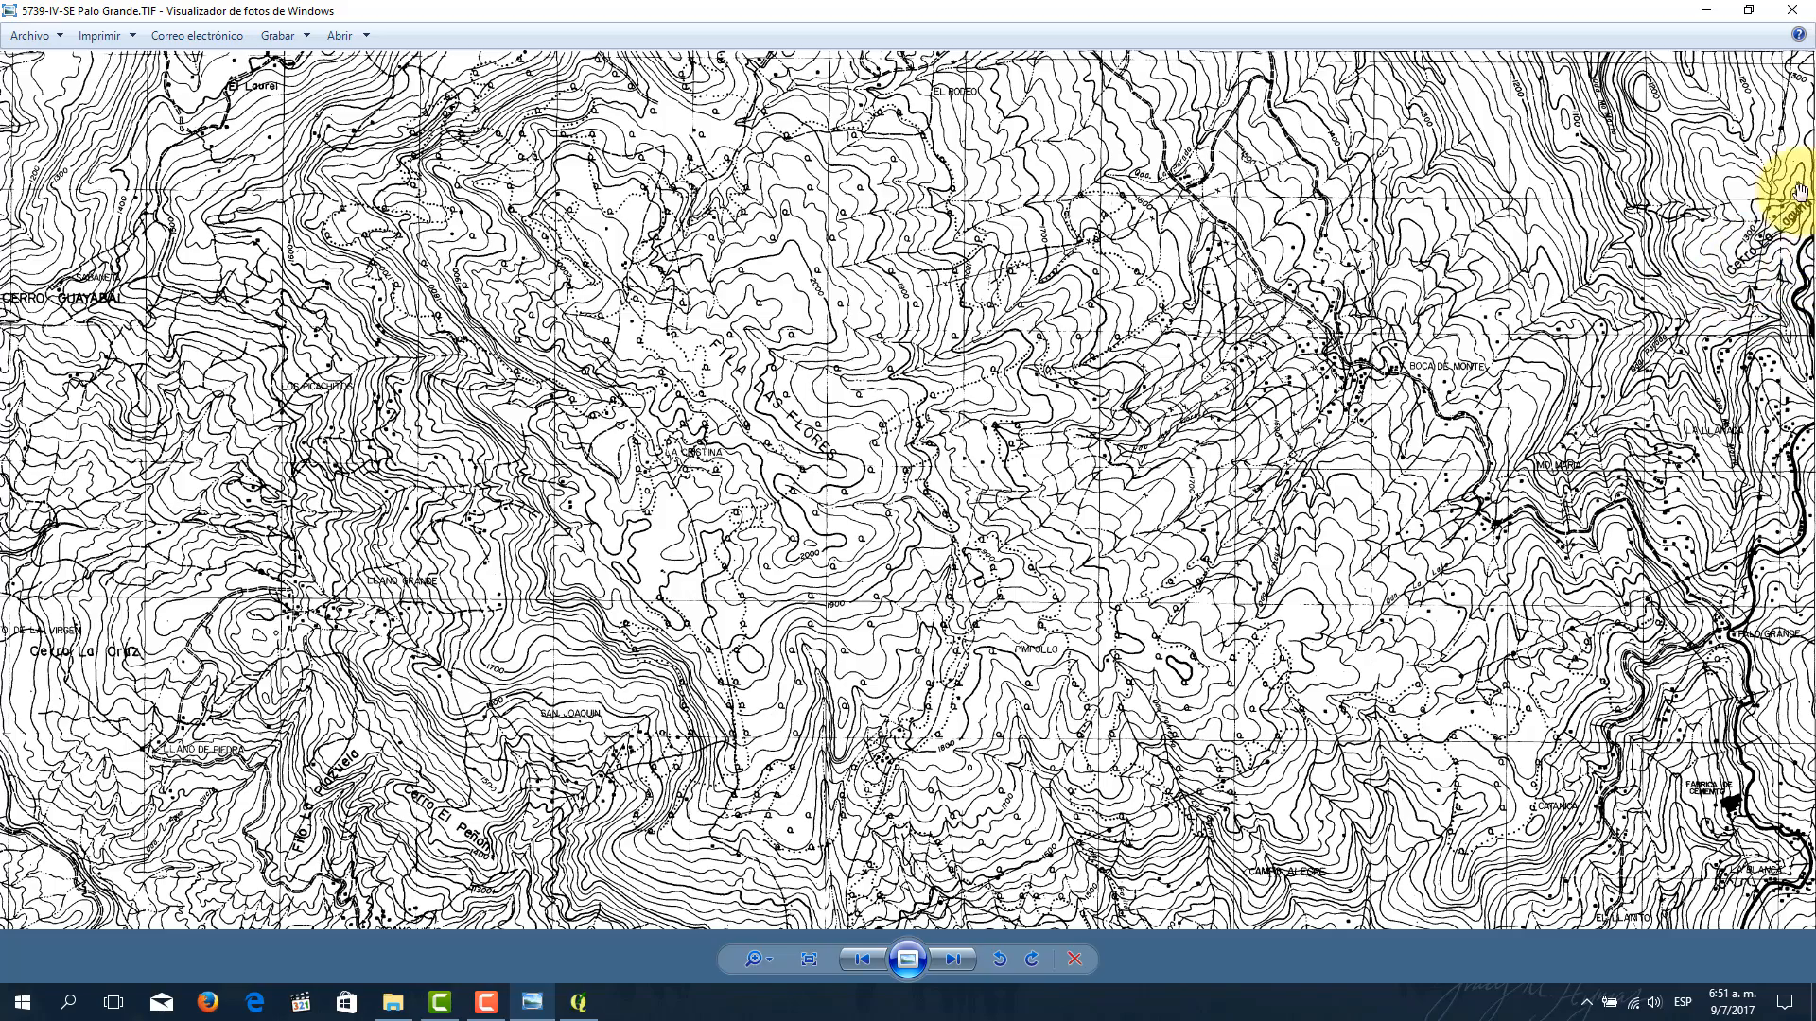
{"action": "scroll", "coordinate": [1786, 199], "scroll_direction": "up", "scroll_amount": 4}
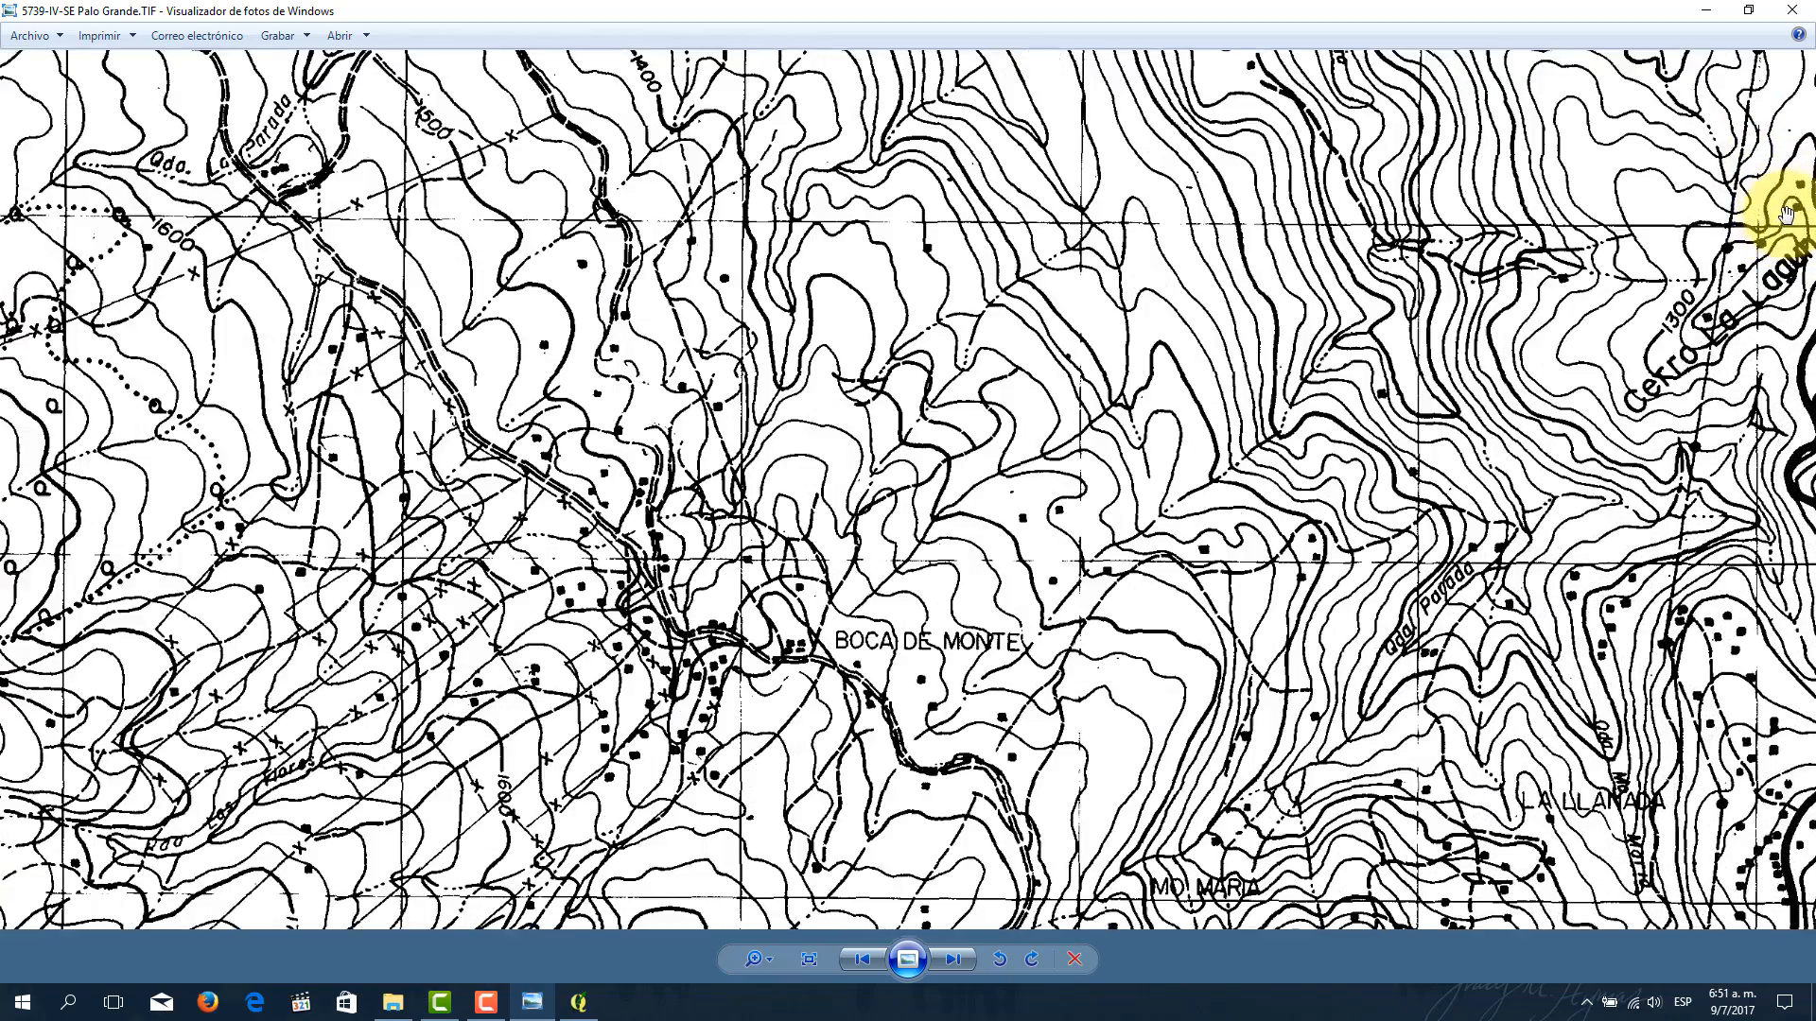
{"action": "left_click_drag", "start_coordinate": [1786, 215], "coordinate": [1105, 236]}
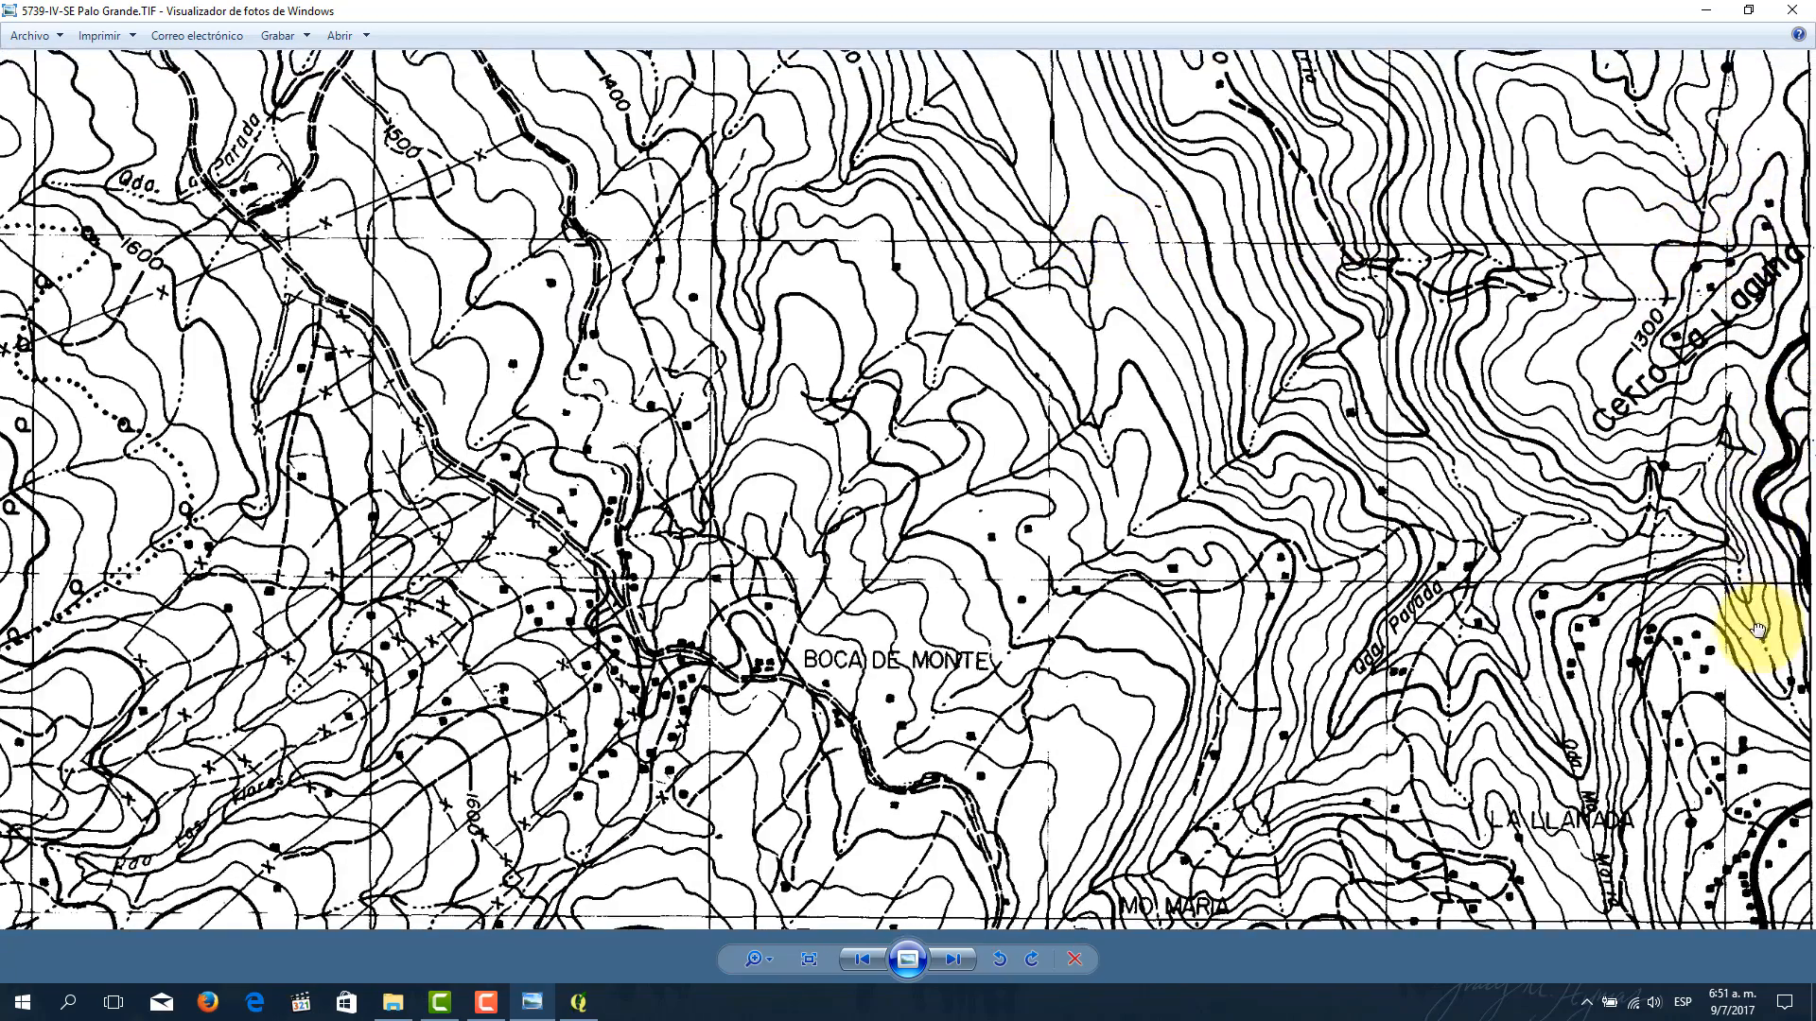
{"action": "left_click_drag", "start_coordinate": [1758, 630], "coordinate": [1758, 238]}
{"action": "left_click_drag", "start_coordinate": [1760, 720], "coordinate": [1765, 191]}
{"action": "left_click_drag", "start_coordinate": [1787, 651], "coordinate": [1785, 168]}
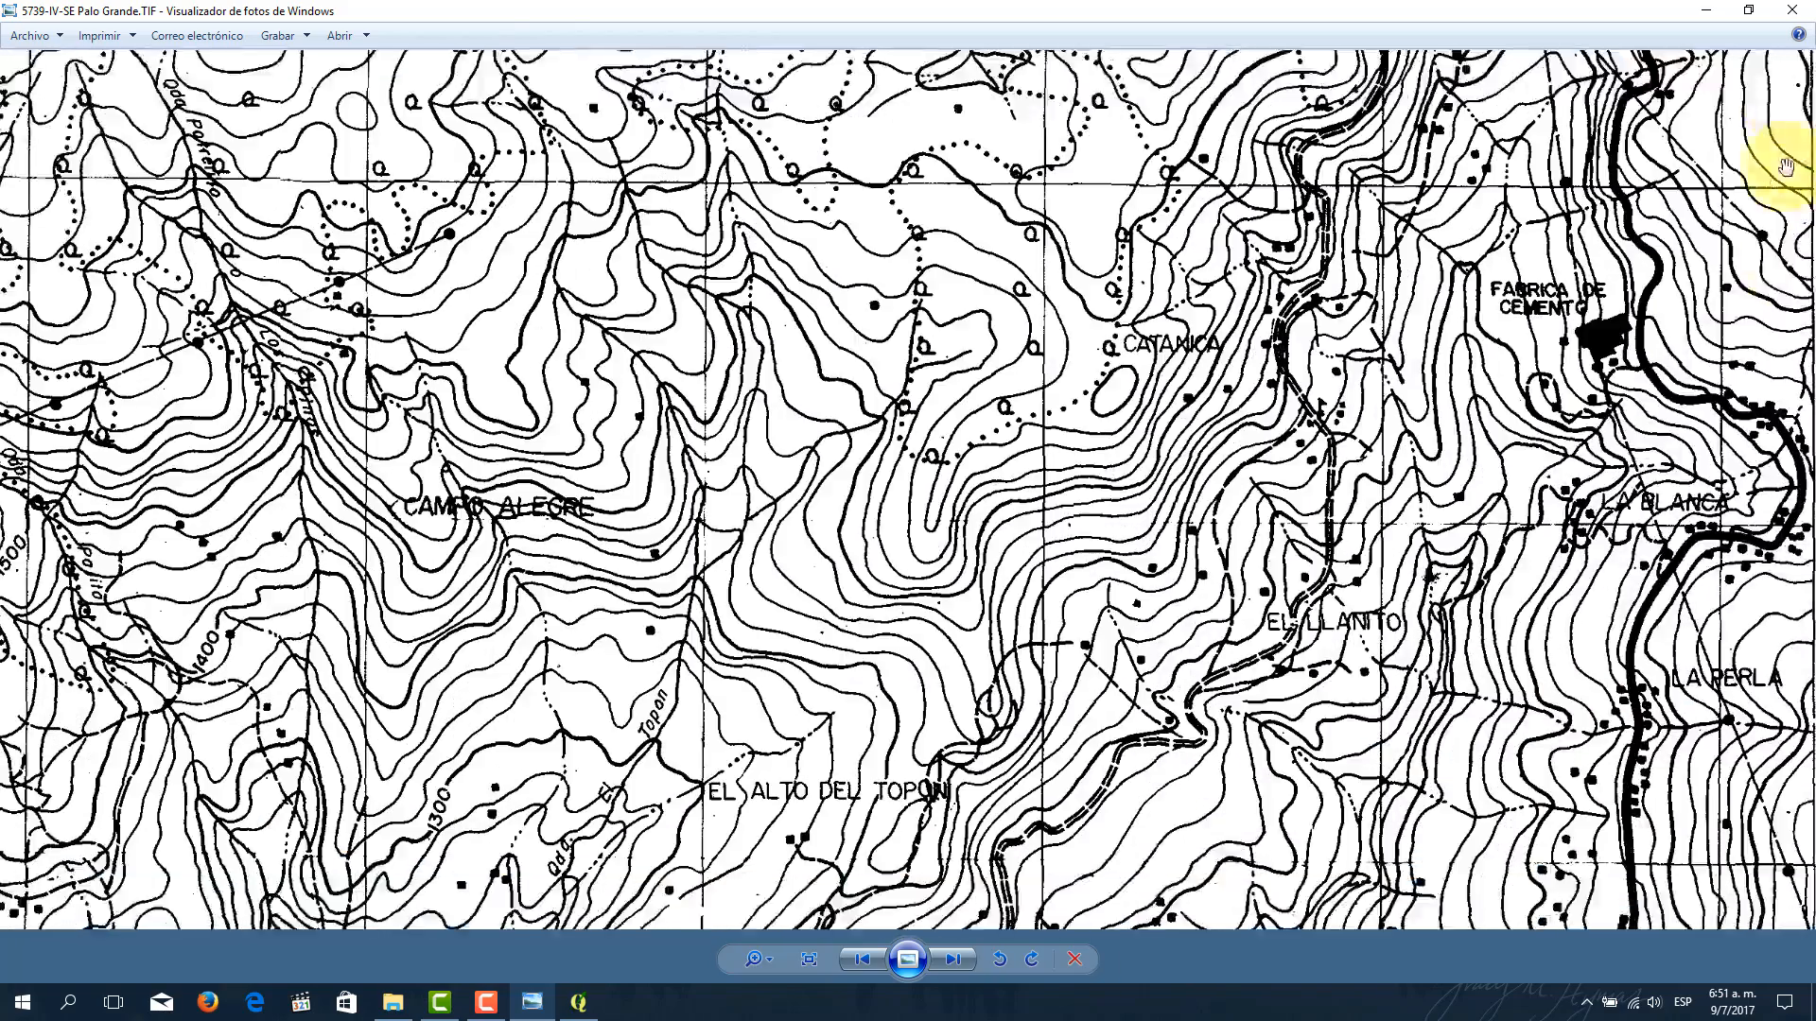
{"action": "left_click_drag", "start_coordinate": [1750, 581], "coordinate": [1744, 235]}
{"action": "left_click_drag", "start_coordinate": [1744, 615], "coordinate": [1725, 374]}
{"action": "left_click_drag", "start_coordinate": [1743, 750], "coordinate": [1743, 495]}
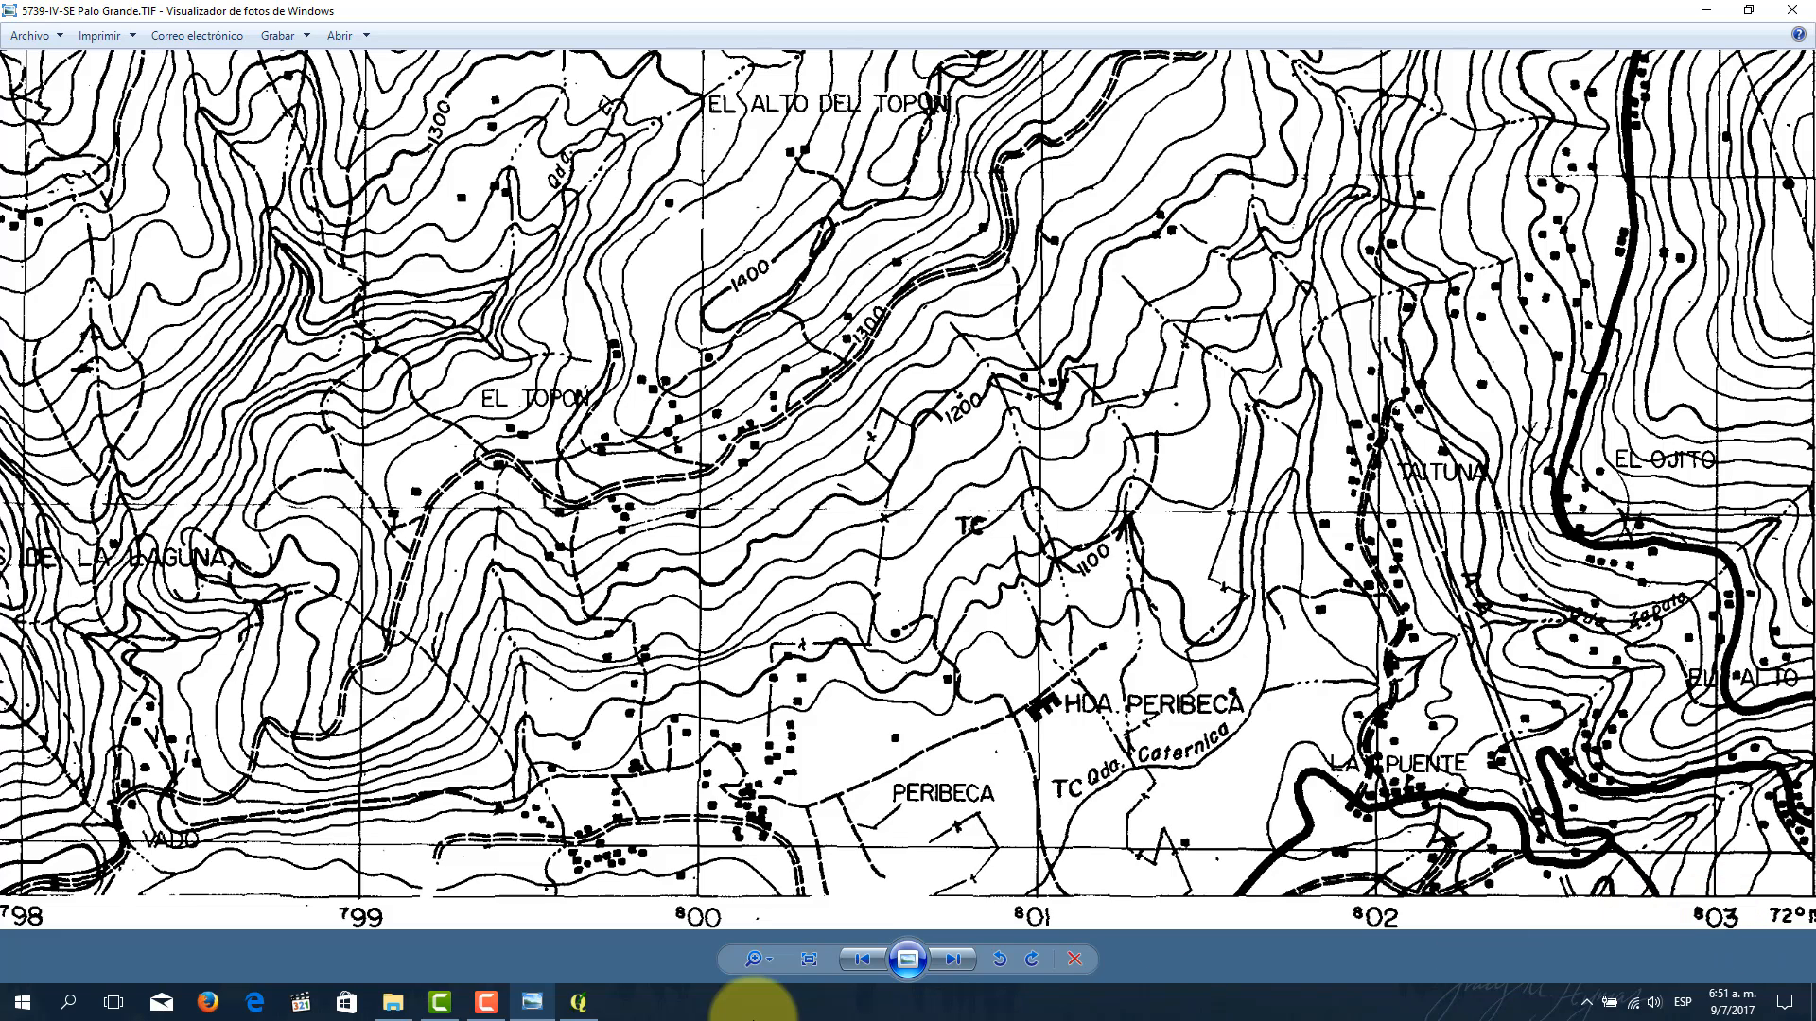
Step: Return to the Georeferencer and complete the northeast control point with X / Este 803000
{"action": "left_click", "coordinate": [579, 1003]}
{"action": "left_click", "coordinate": [799, 480]}
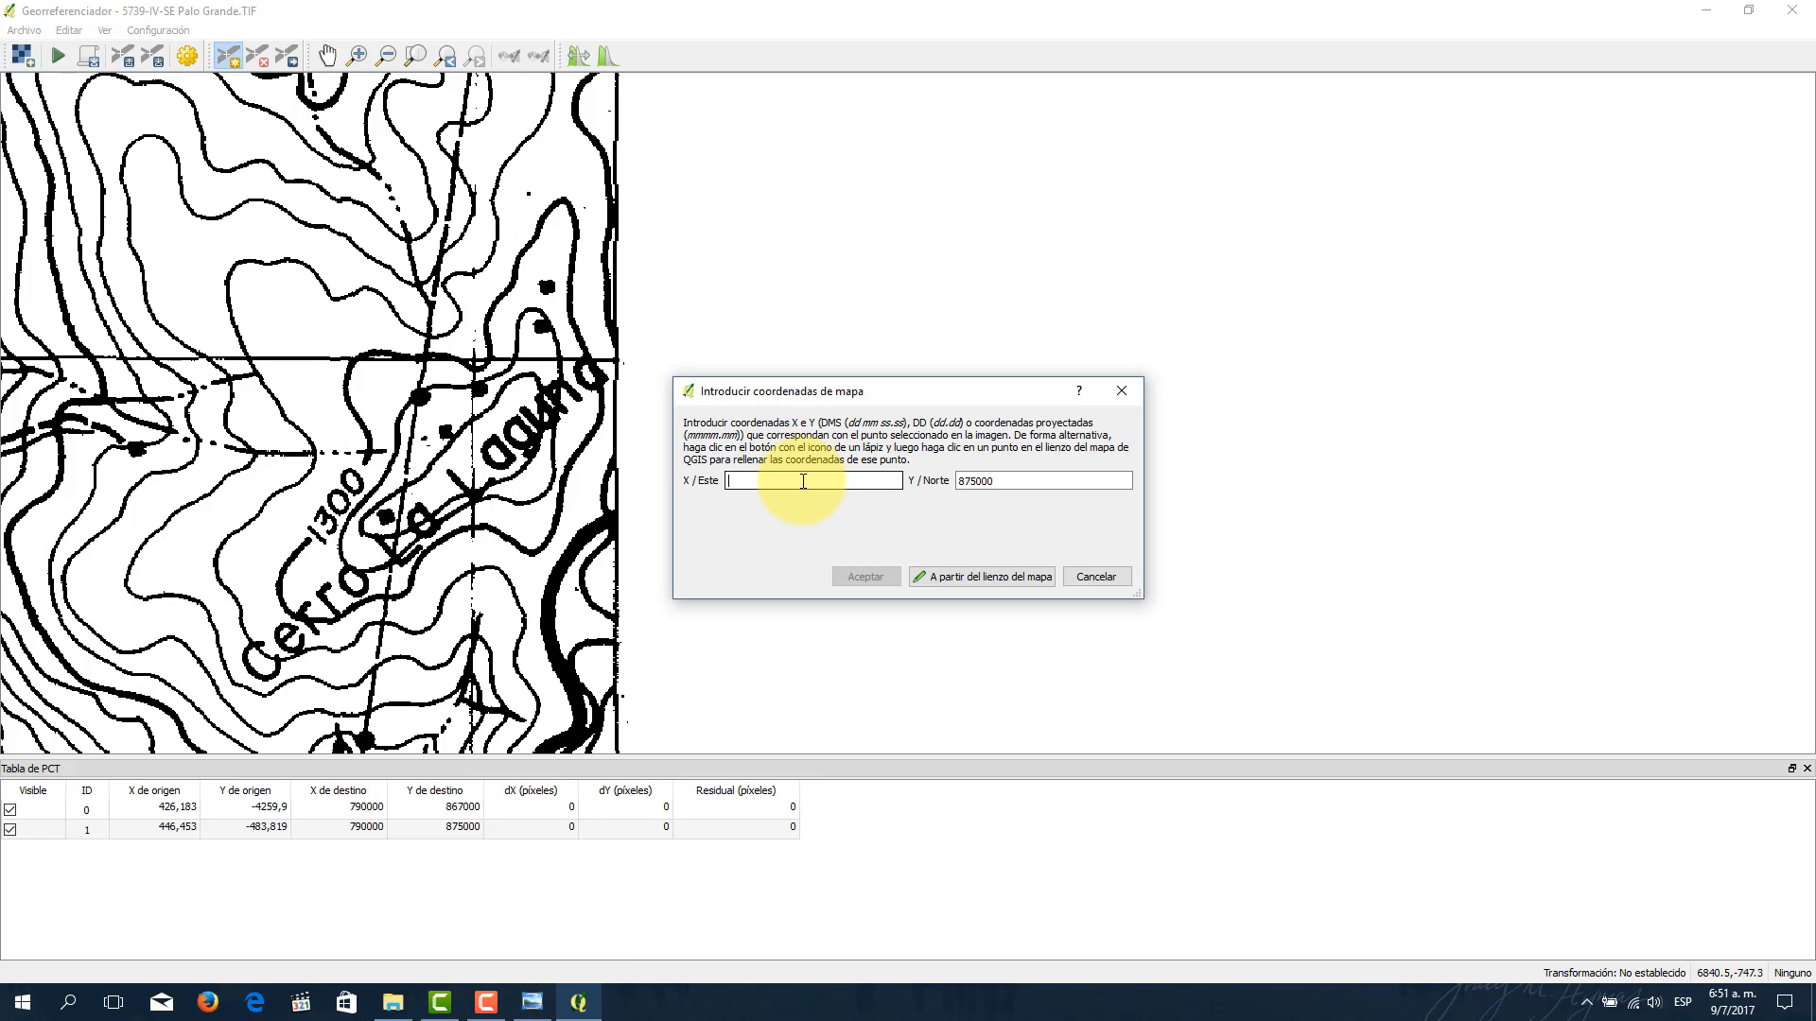
{"action": "type", "text": "803000"}
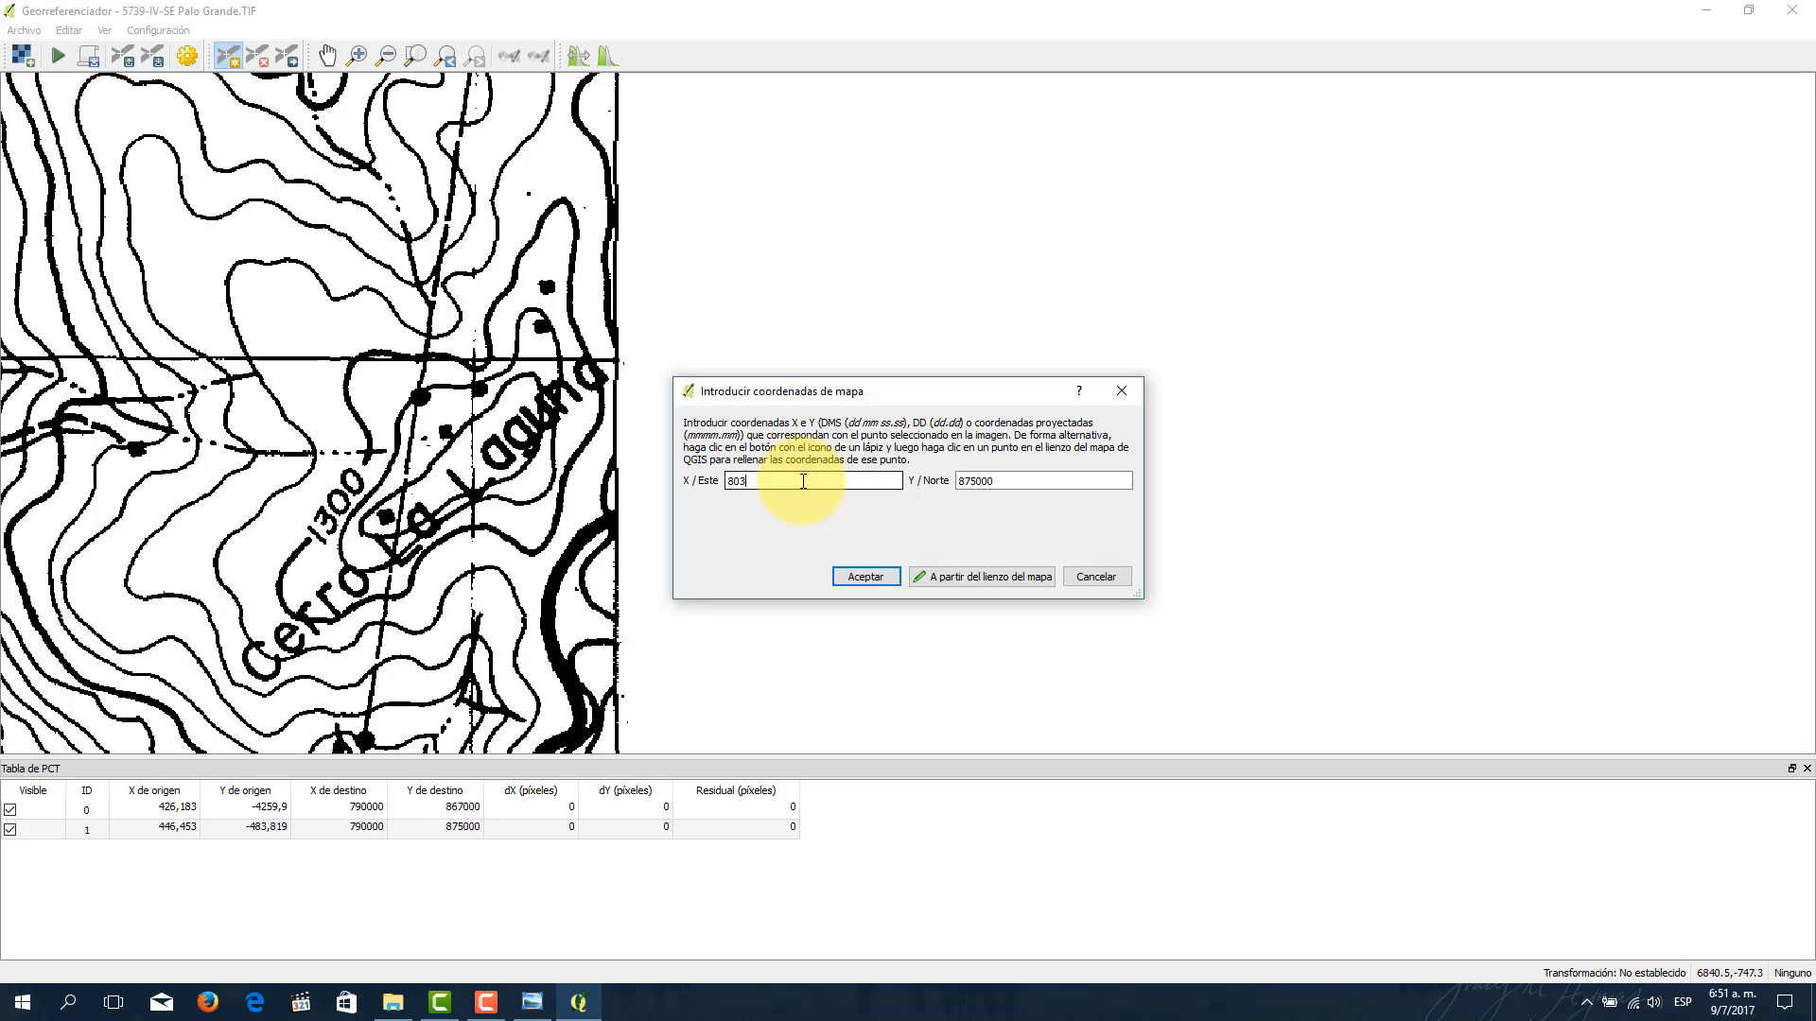
{"action": "left_click", "coordinate": [864, 574]}
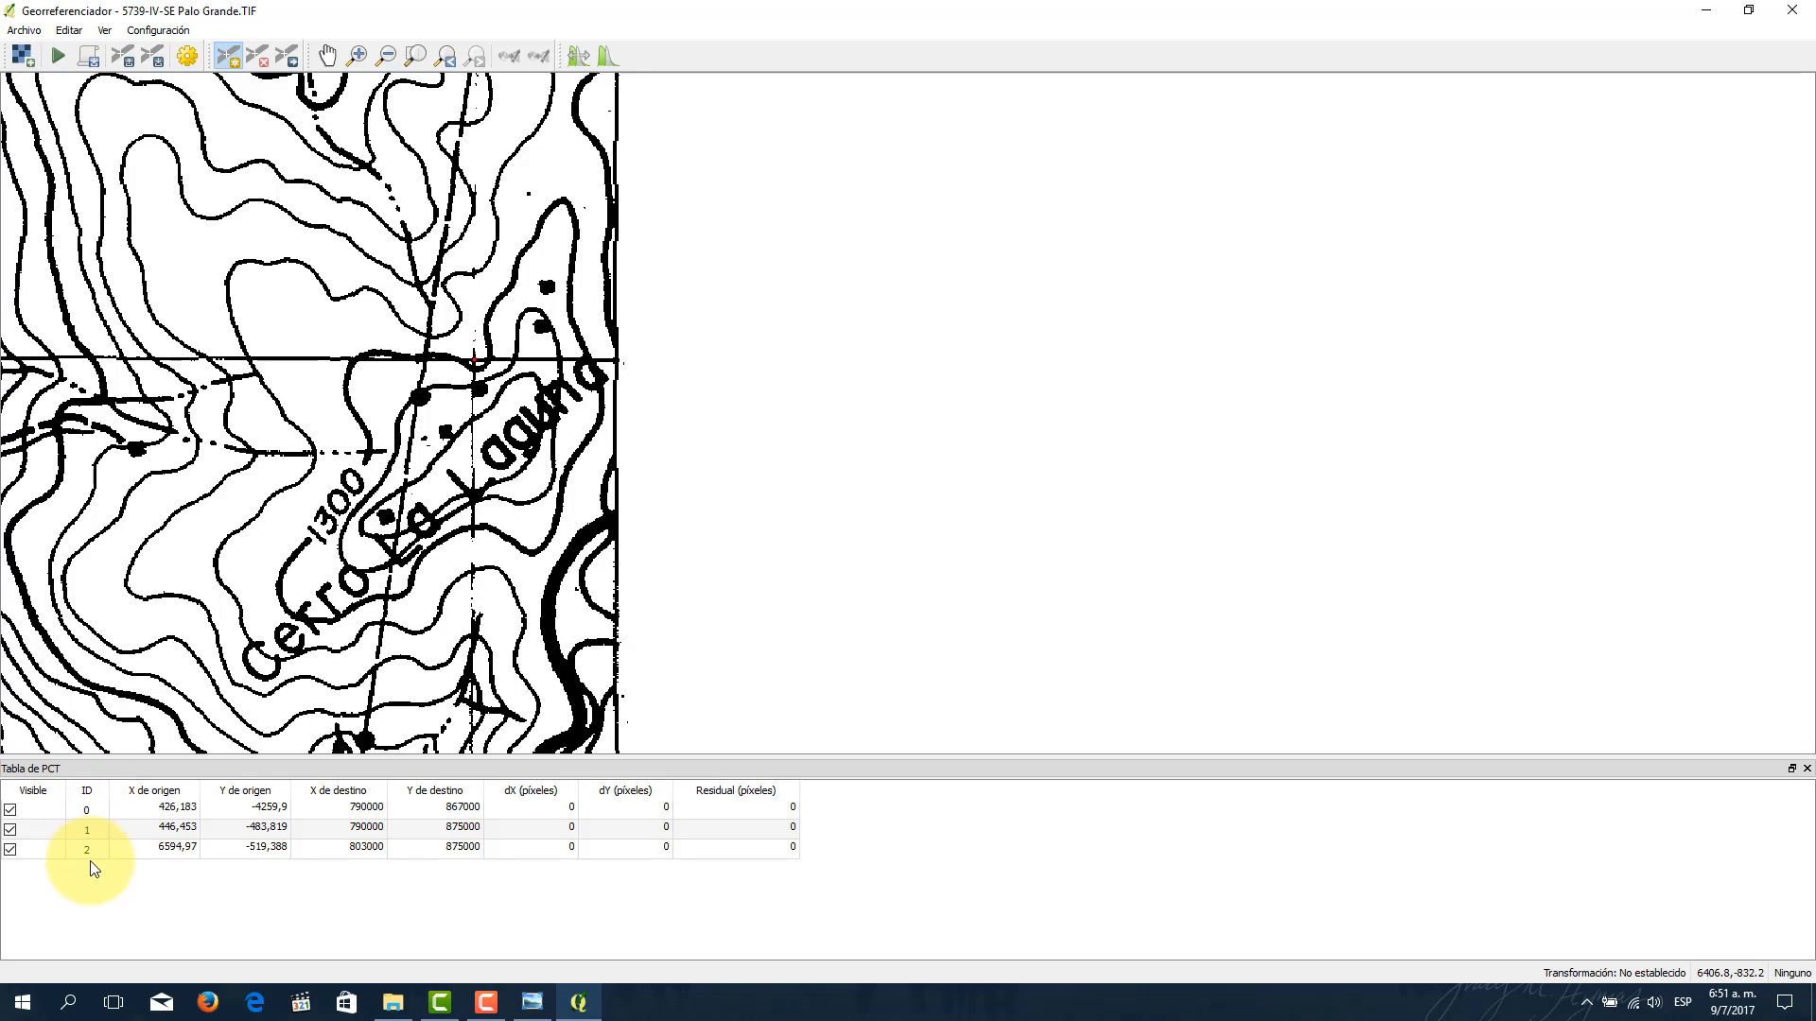
Step: Place a control point at the southeast grid intersection above the 803 easting label, with X / Este 803000 and Y / Norte 867000
{"action": "scroll", "coordinate": [763, 359], "scroll_direction": "down", "scroll_amount": 4}
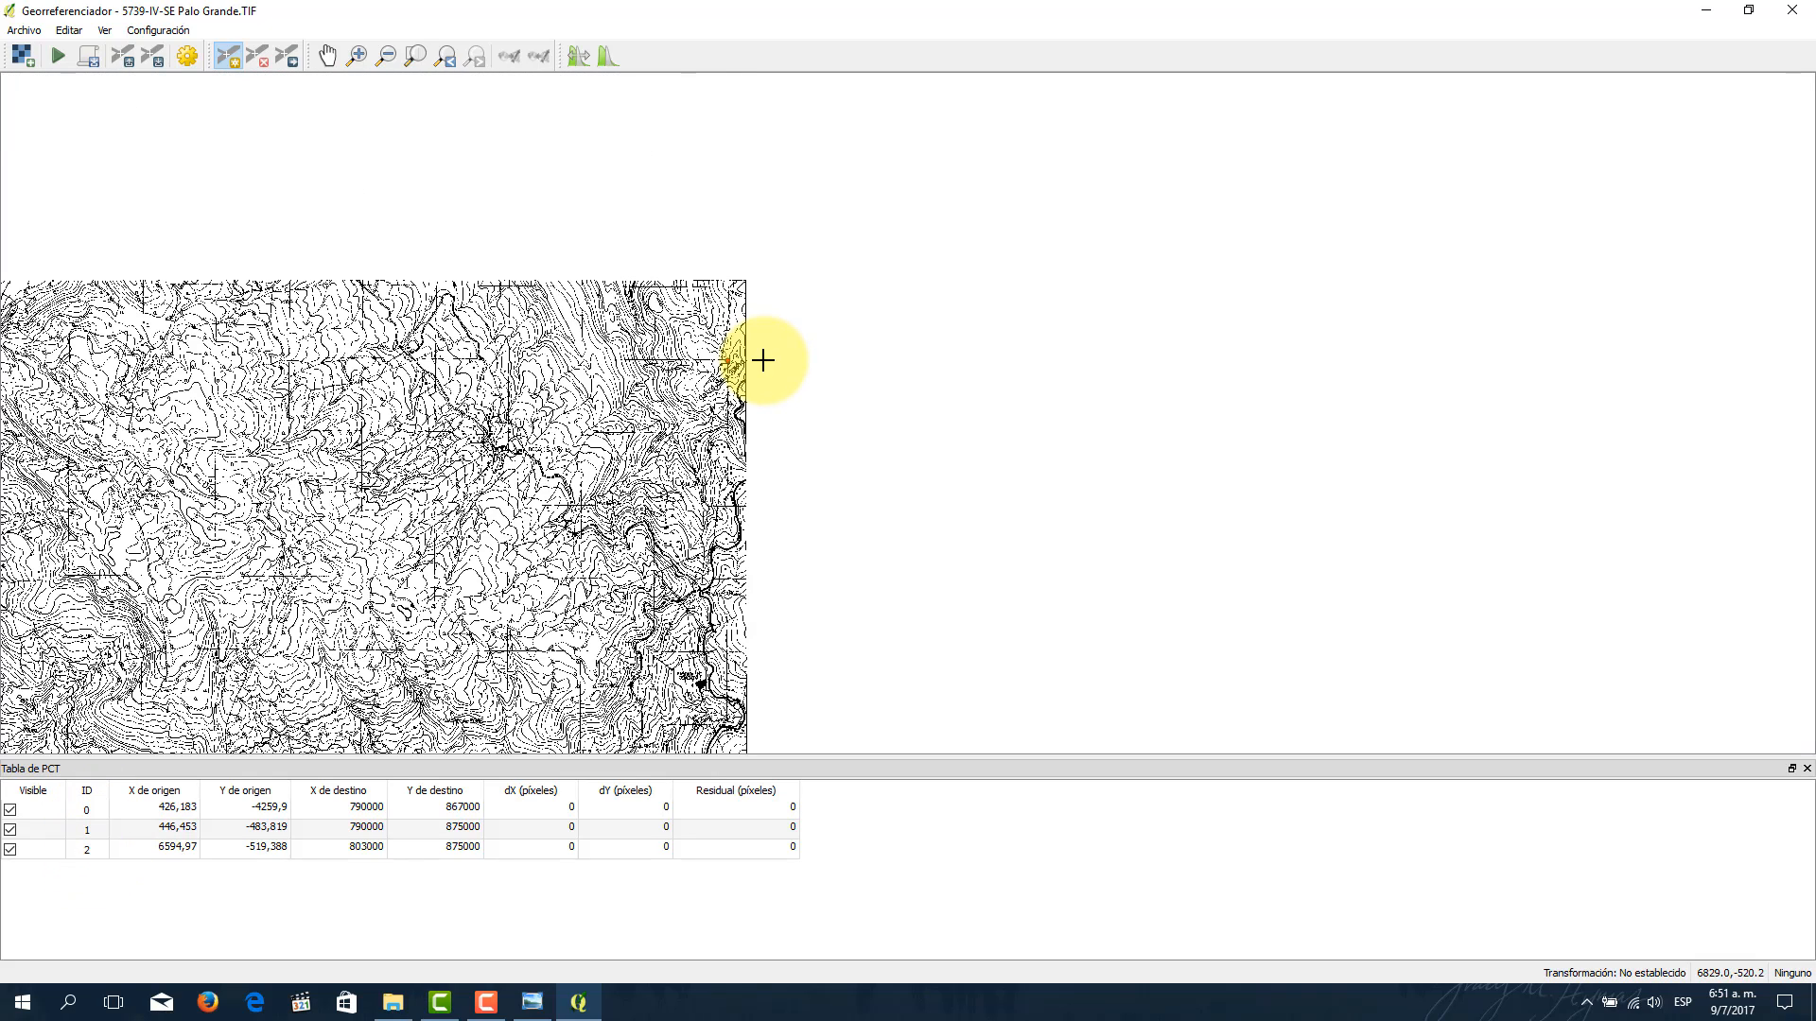
{"action": "left_click_drag", "start_coordinate": [527, 547], "coordinate": [580, 272]}
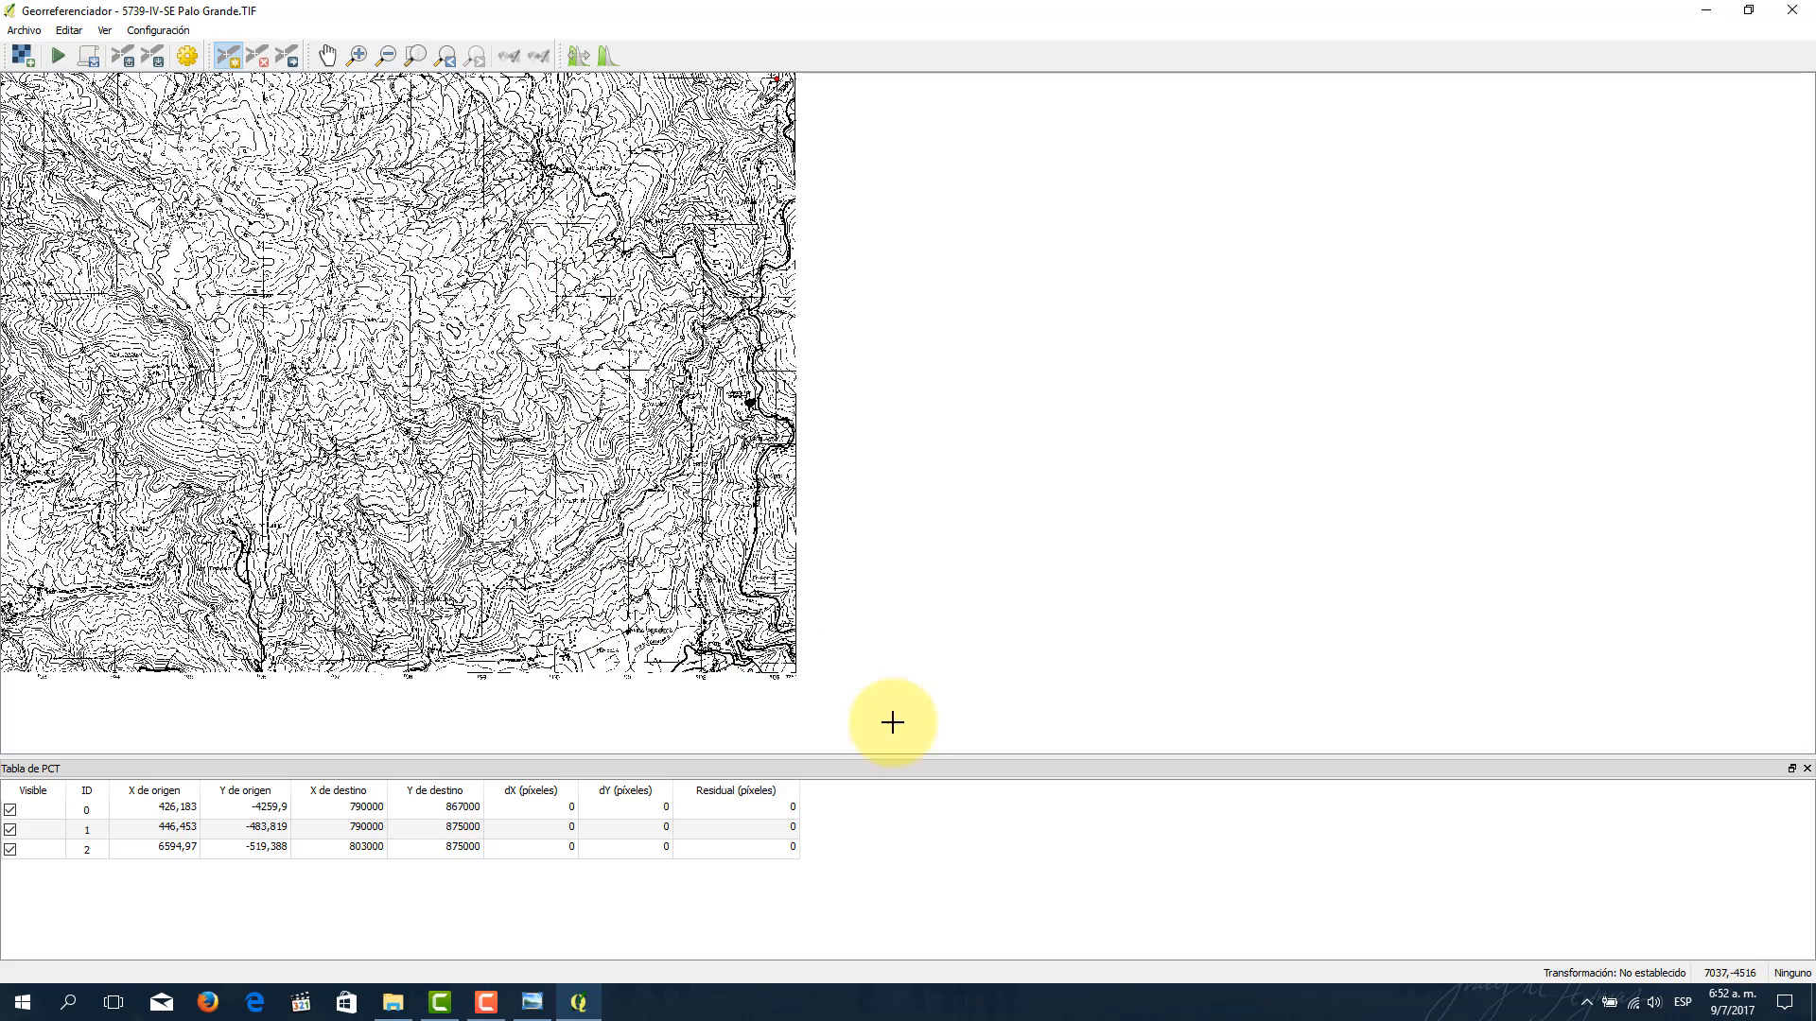
{"action": "scroll", "coordinate": [770, 686], "scroll_direction": "up", "scroll_amount": 8}
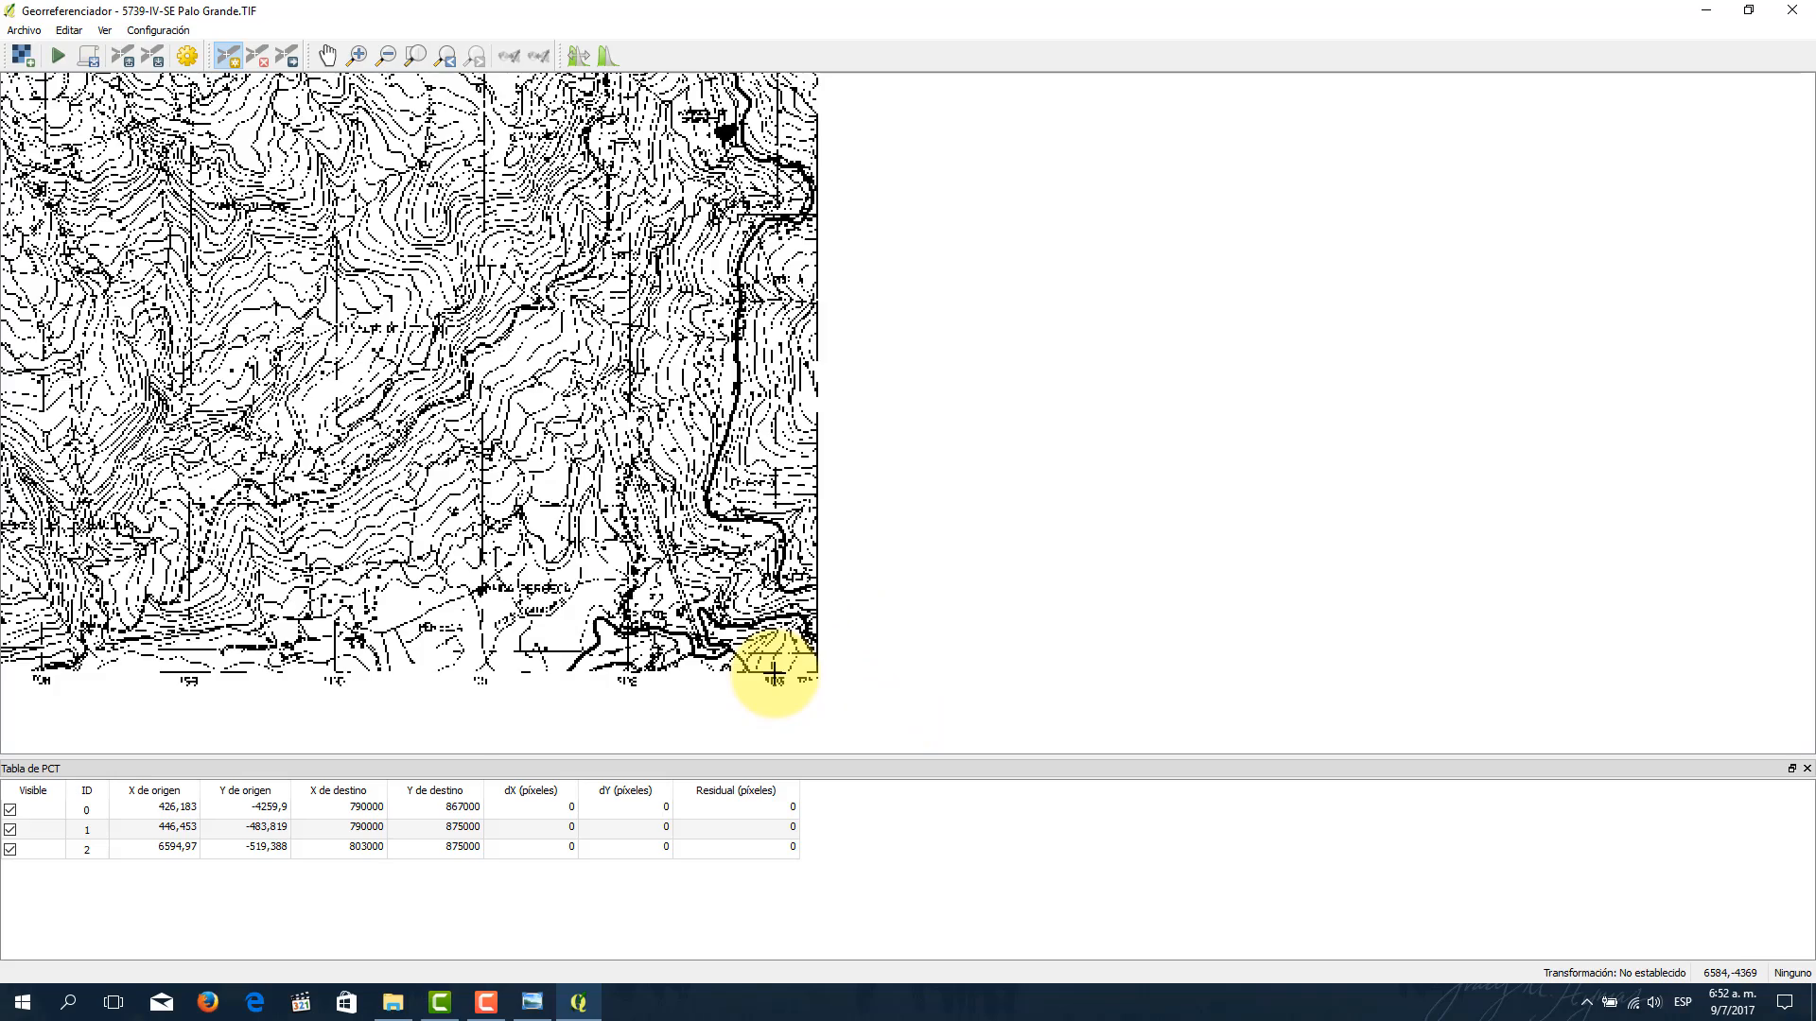
{"action": "scroll", "coordinate": [762, 494], "scroll_direction": "down", "scroll_amount": 3}
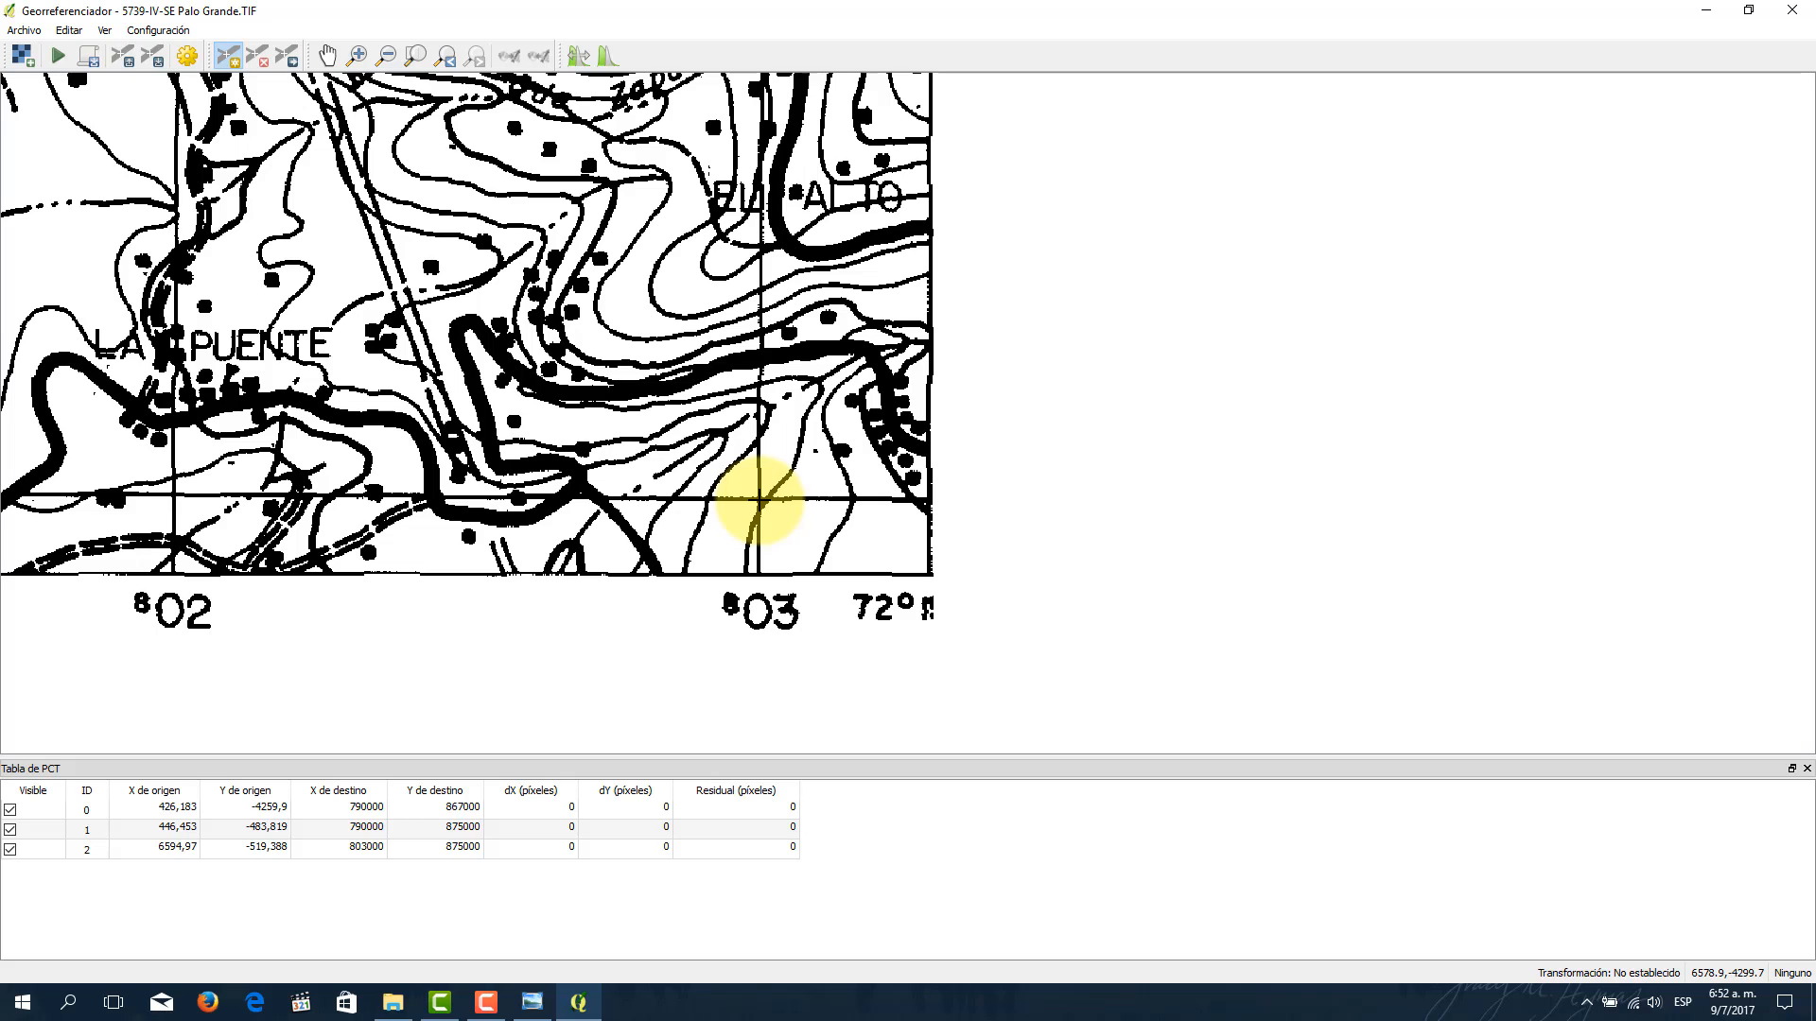
{"action": "left_click", "coordinate": [761, 500]}
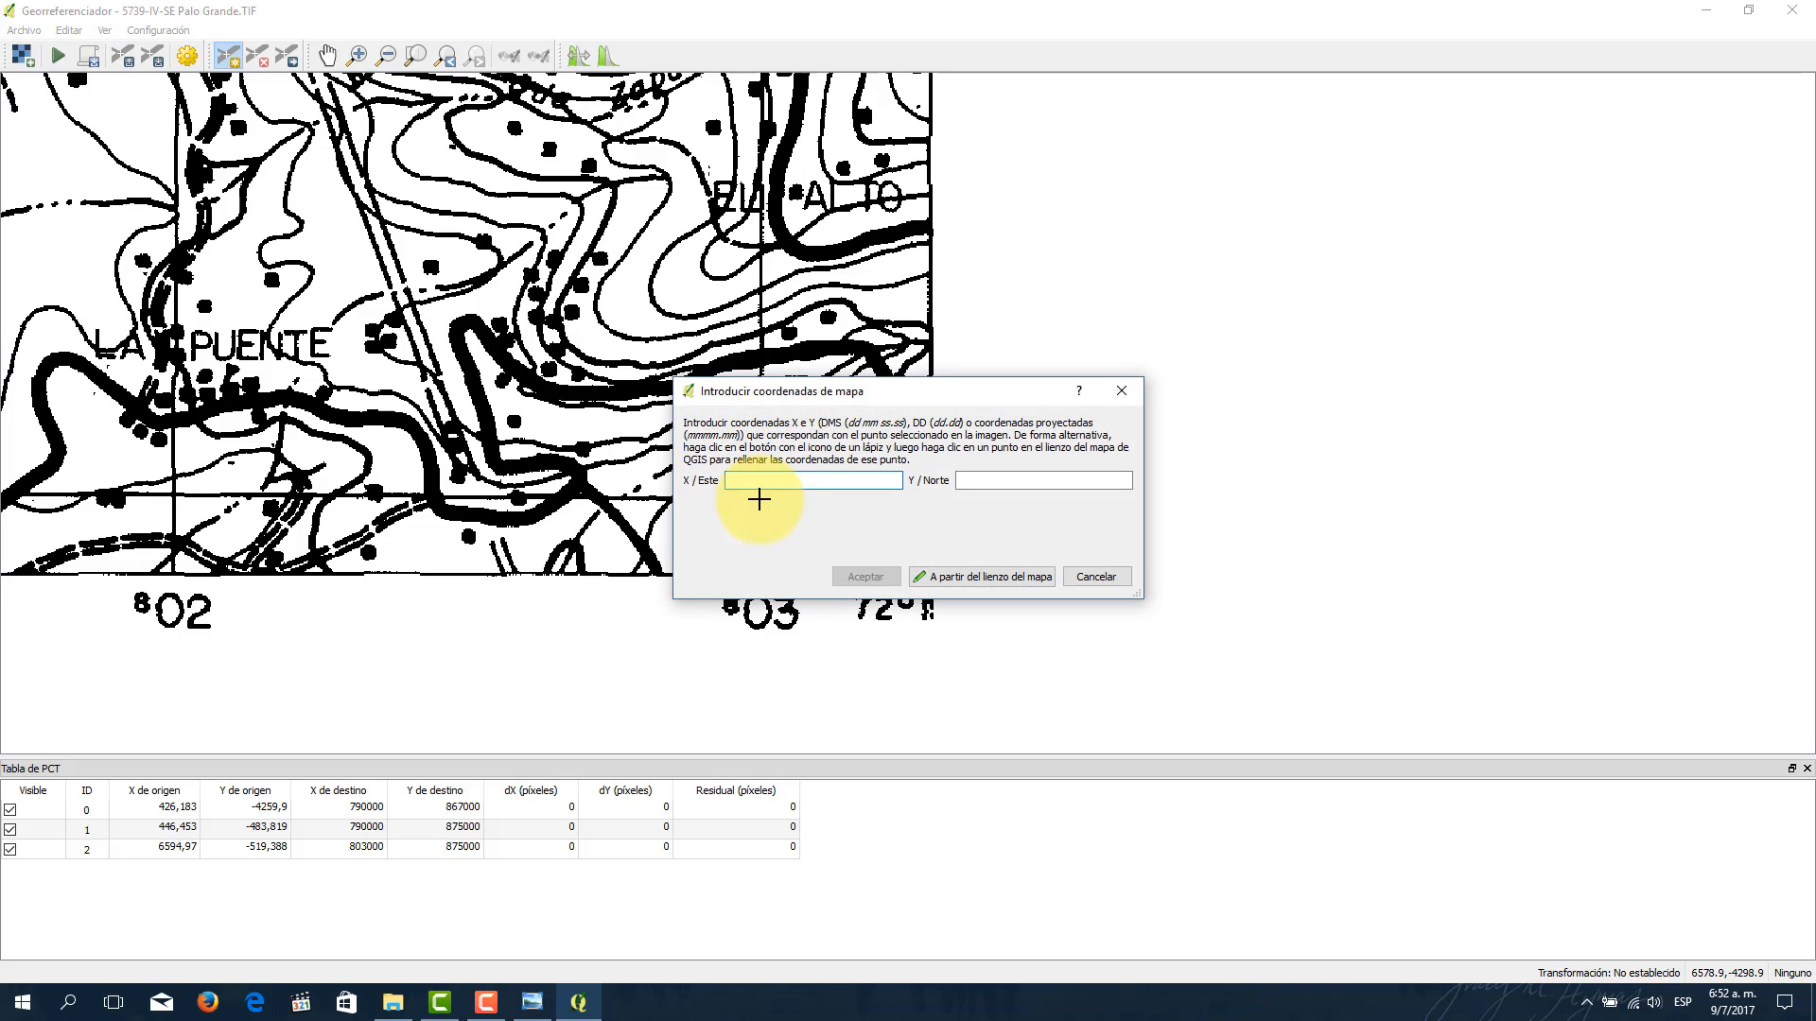
{"action": "type", "text": "803000"}
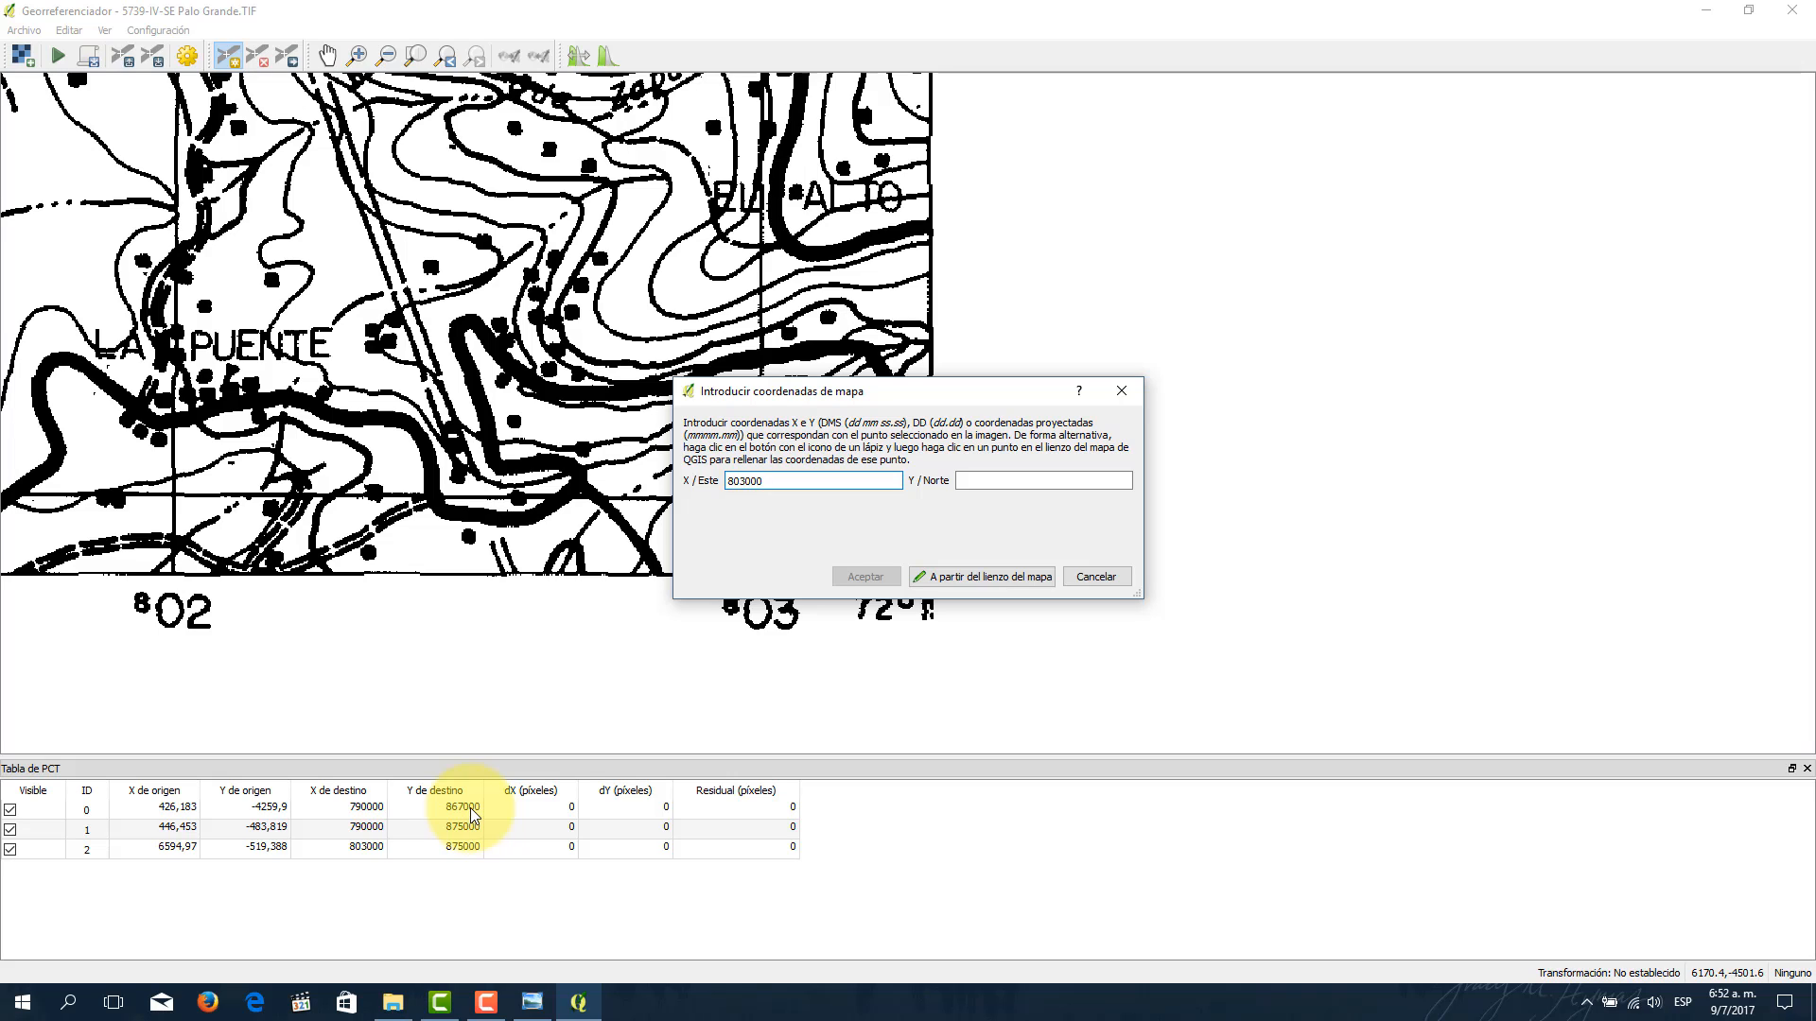
{"action": "left_click", "coordinate": [1044, 488]}
{"action": "type", "text": "8"}
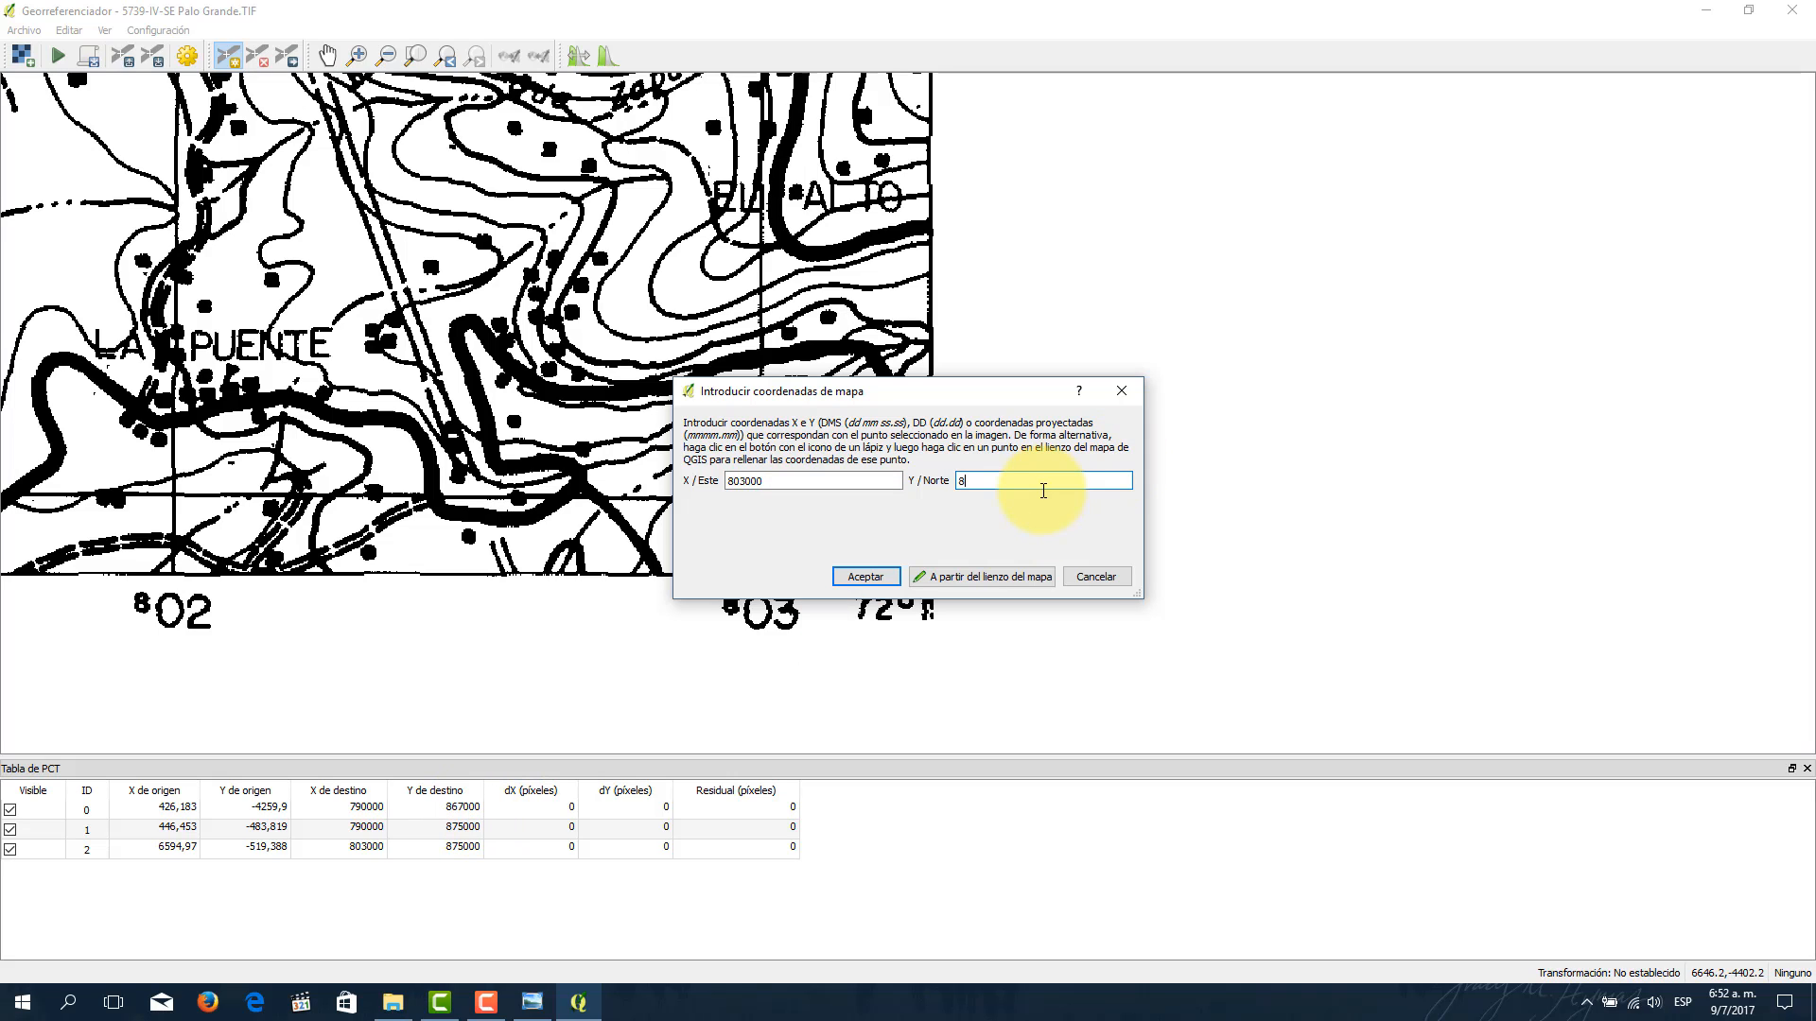
{"action": "type", "text": "67000"}
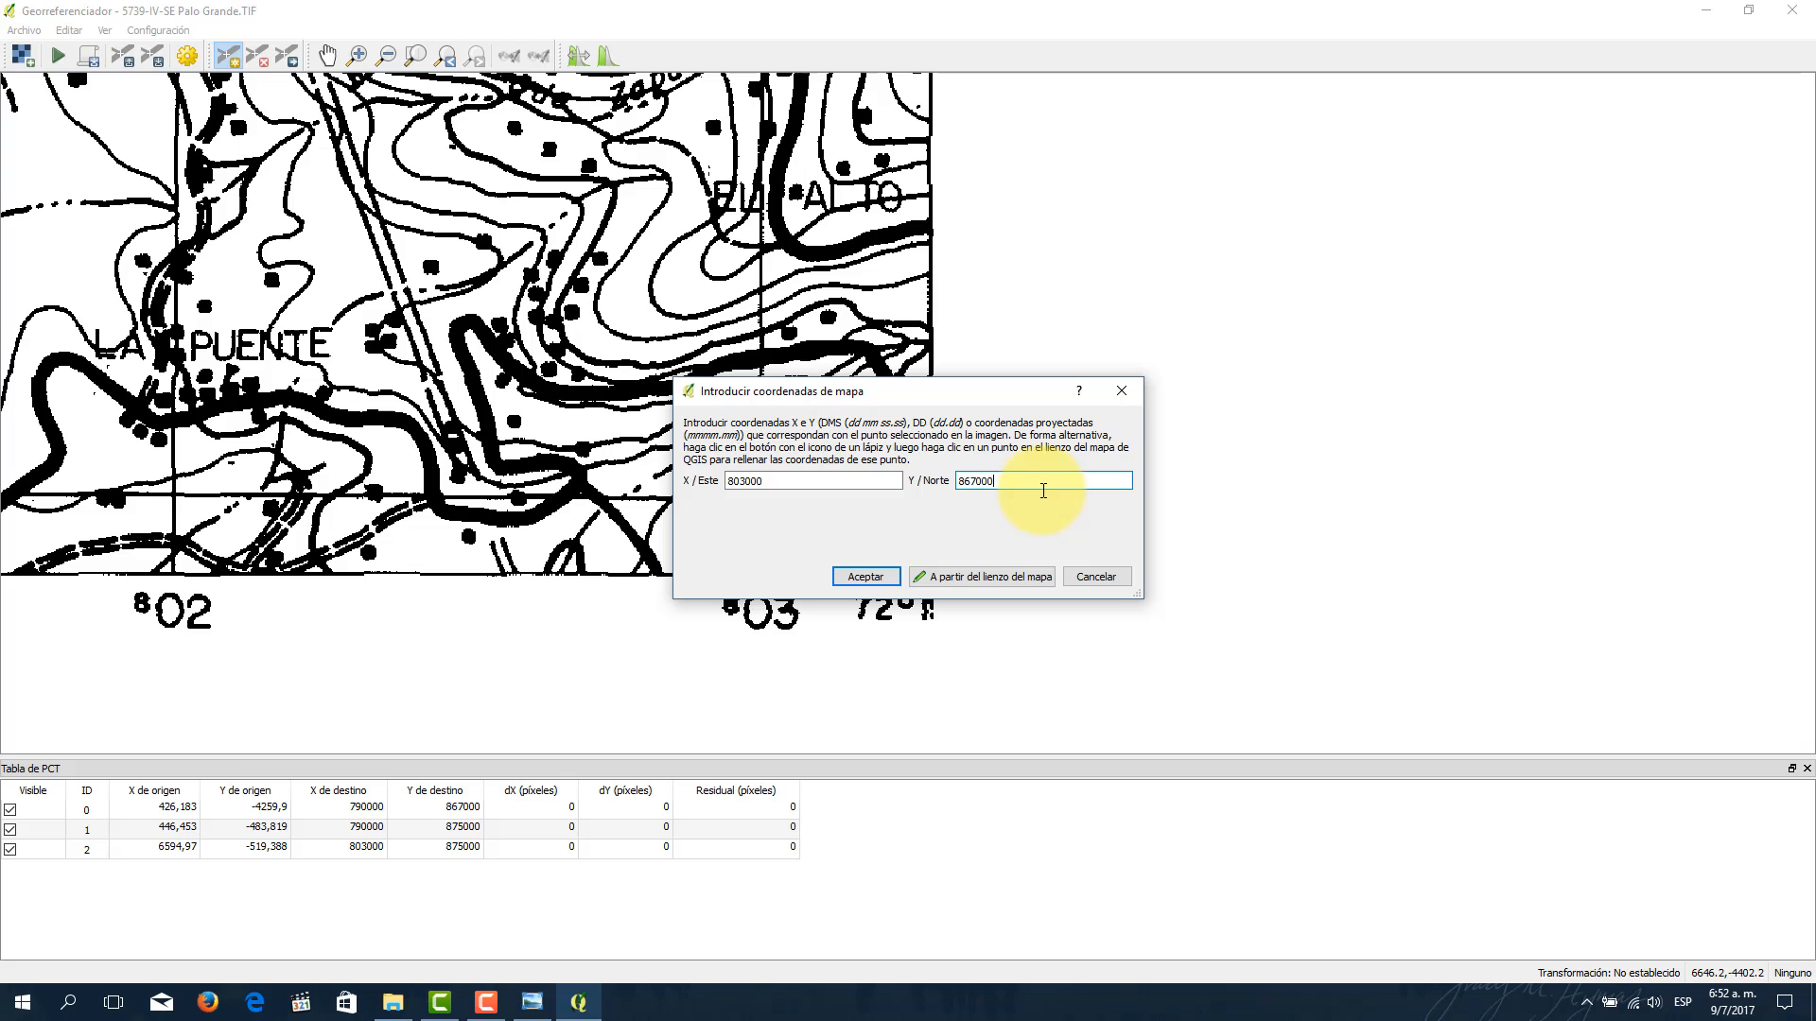
{"action": "left_click", "coordinate": [854, 577]}
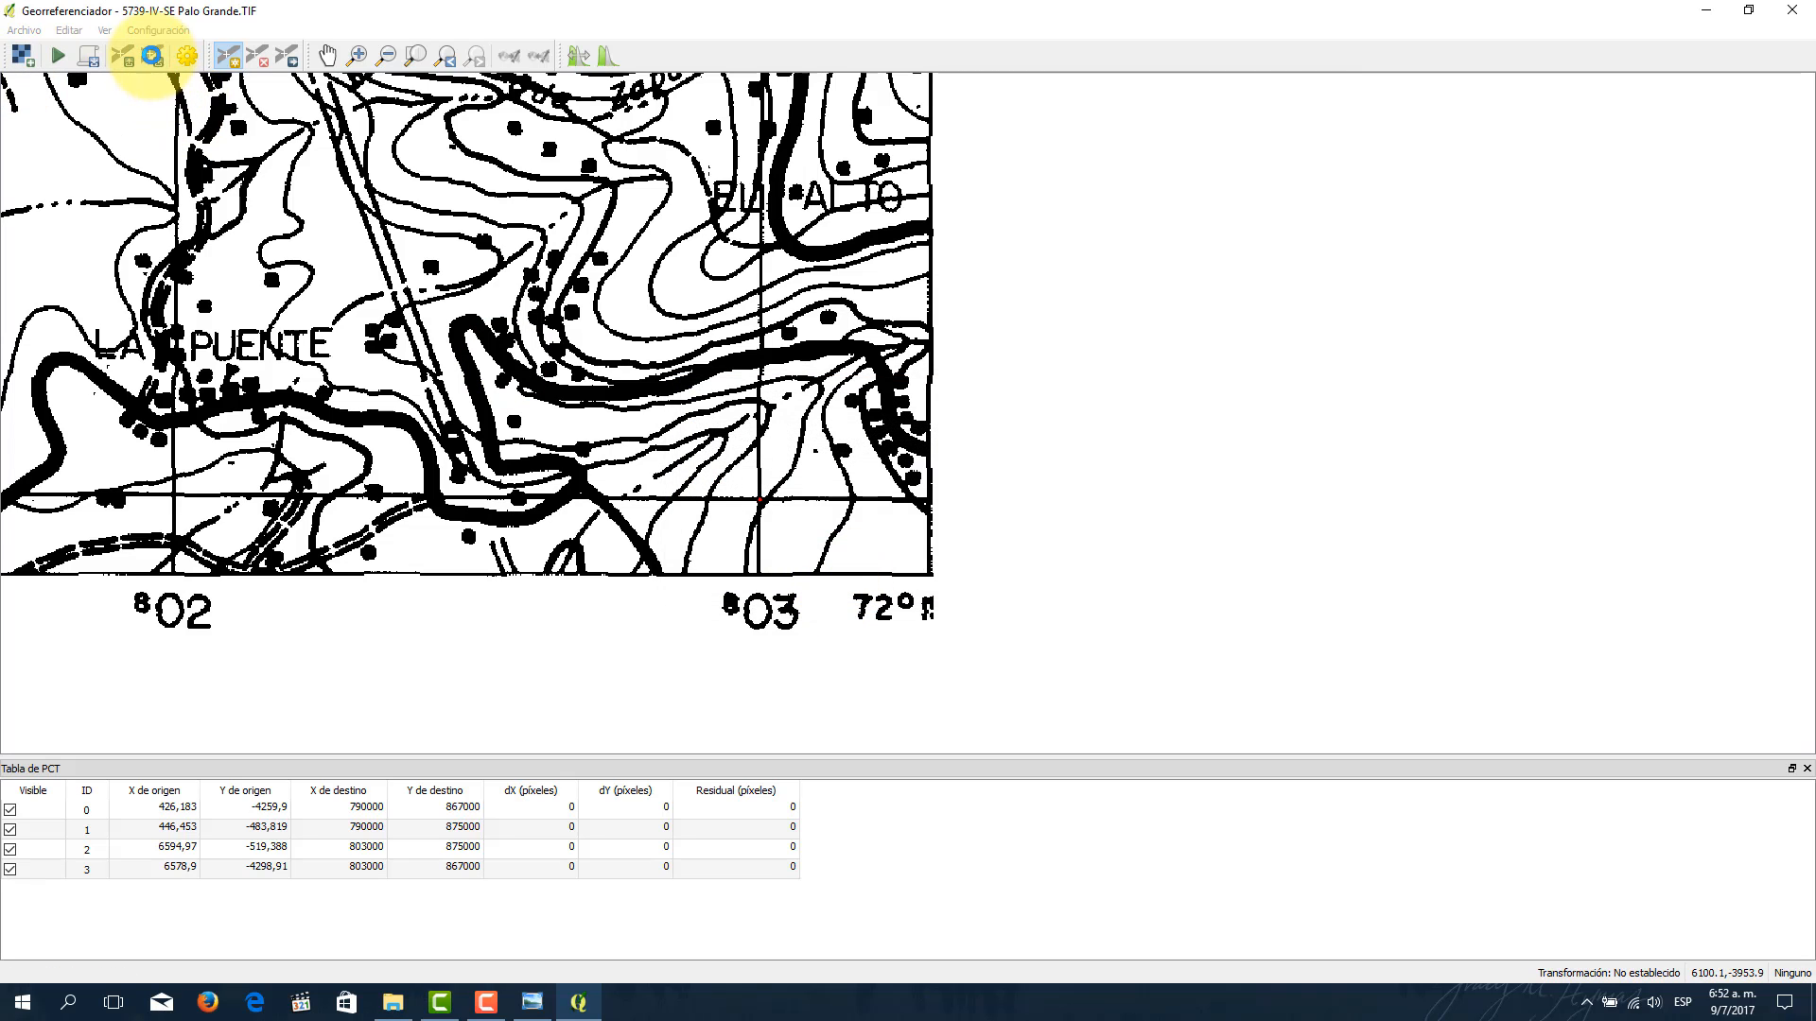
Step: Save the control points as 5739-IV-SE Palo Grande.TIF.points in the Cartas folder, replacing the existing file
{"action": "left_click", "coordinate": [152, 56]}
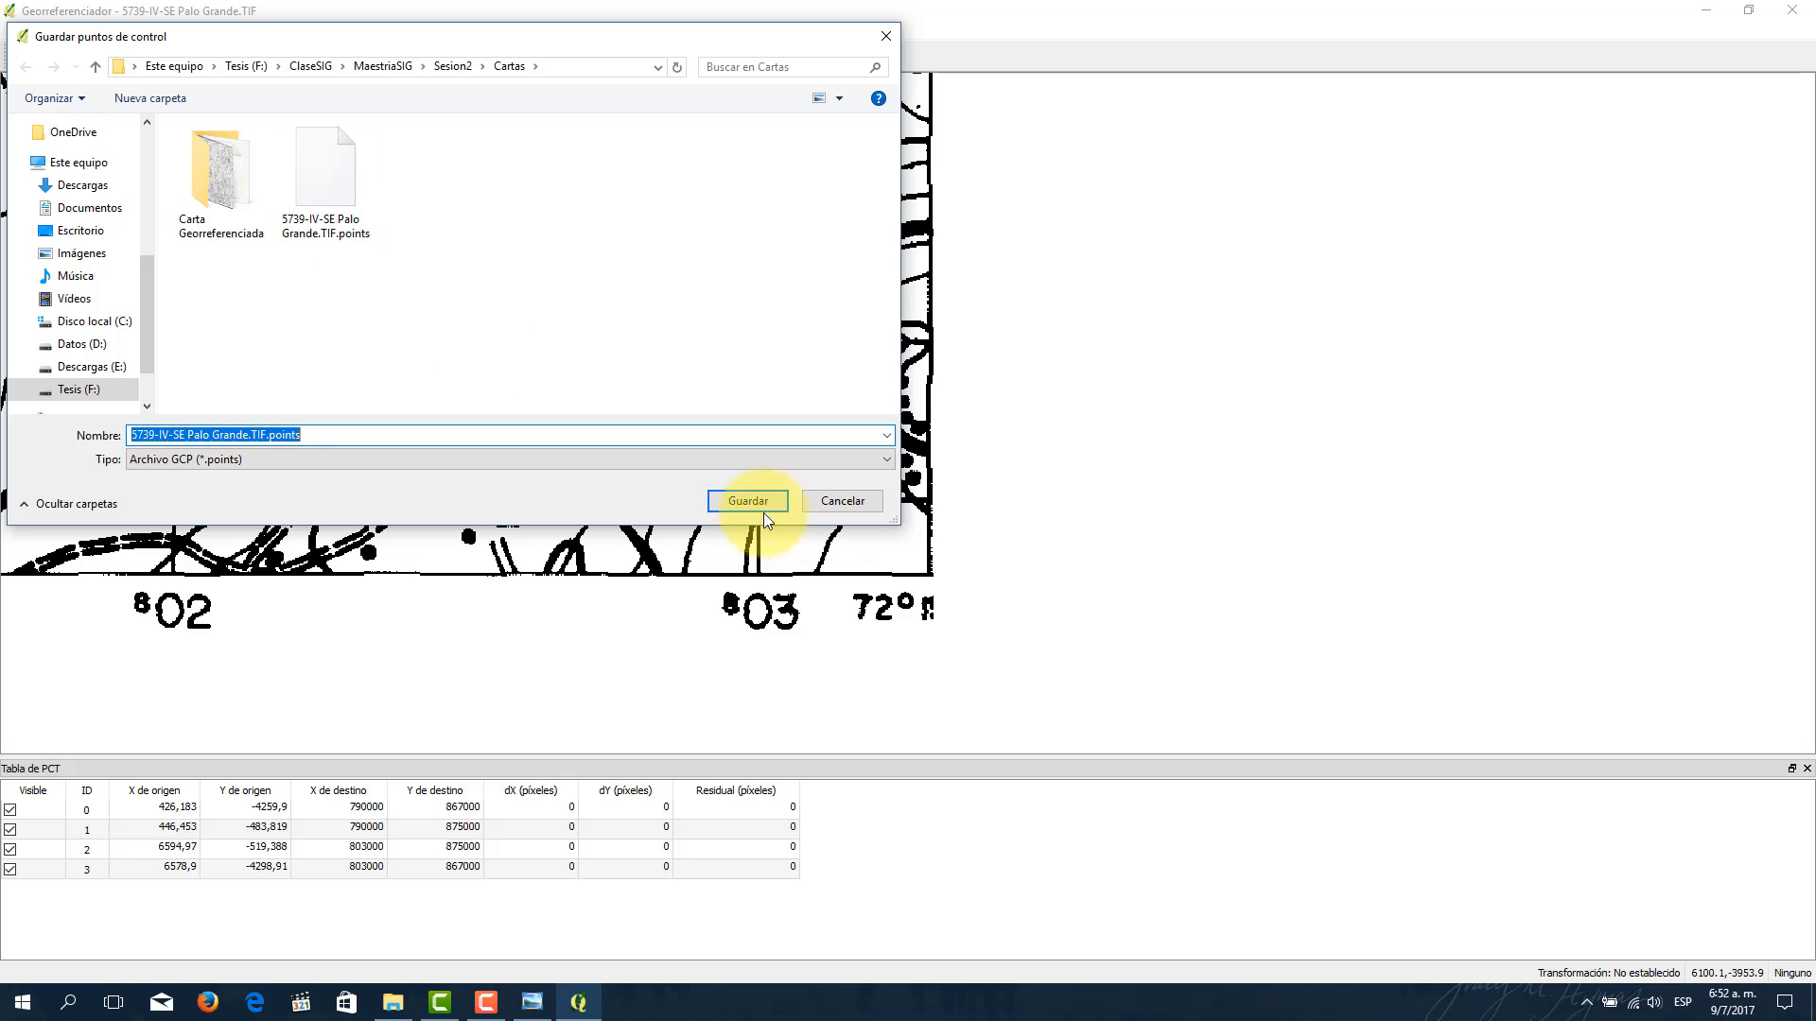
{"action": "left_click", "coordinate": [880, 36]}
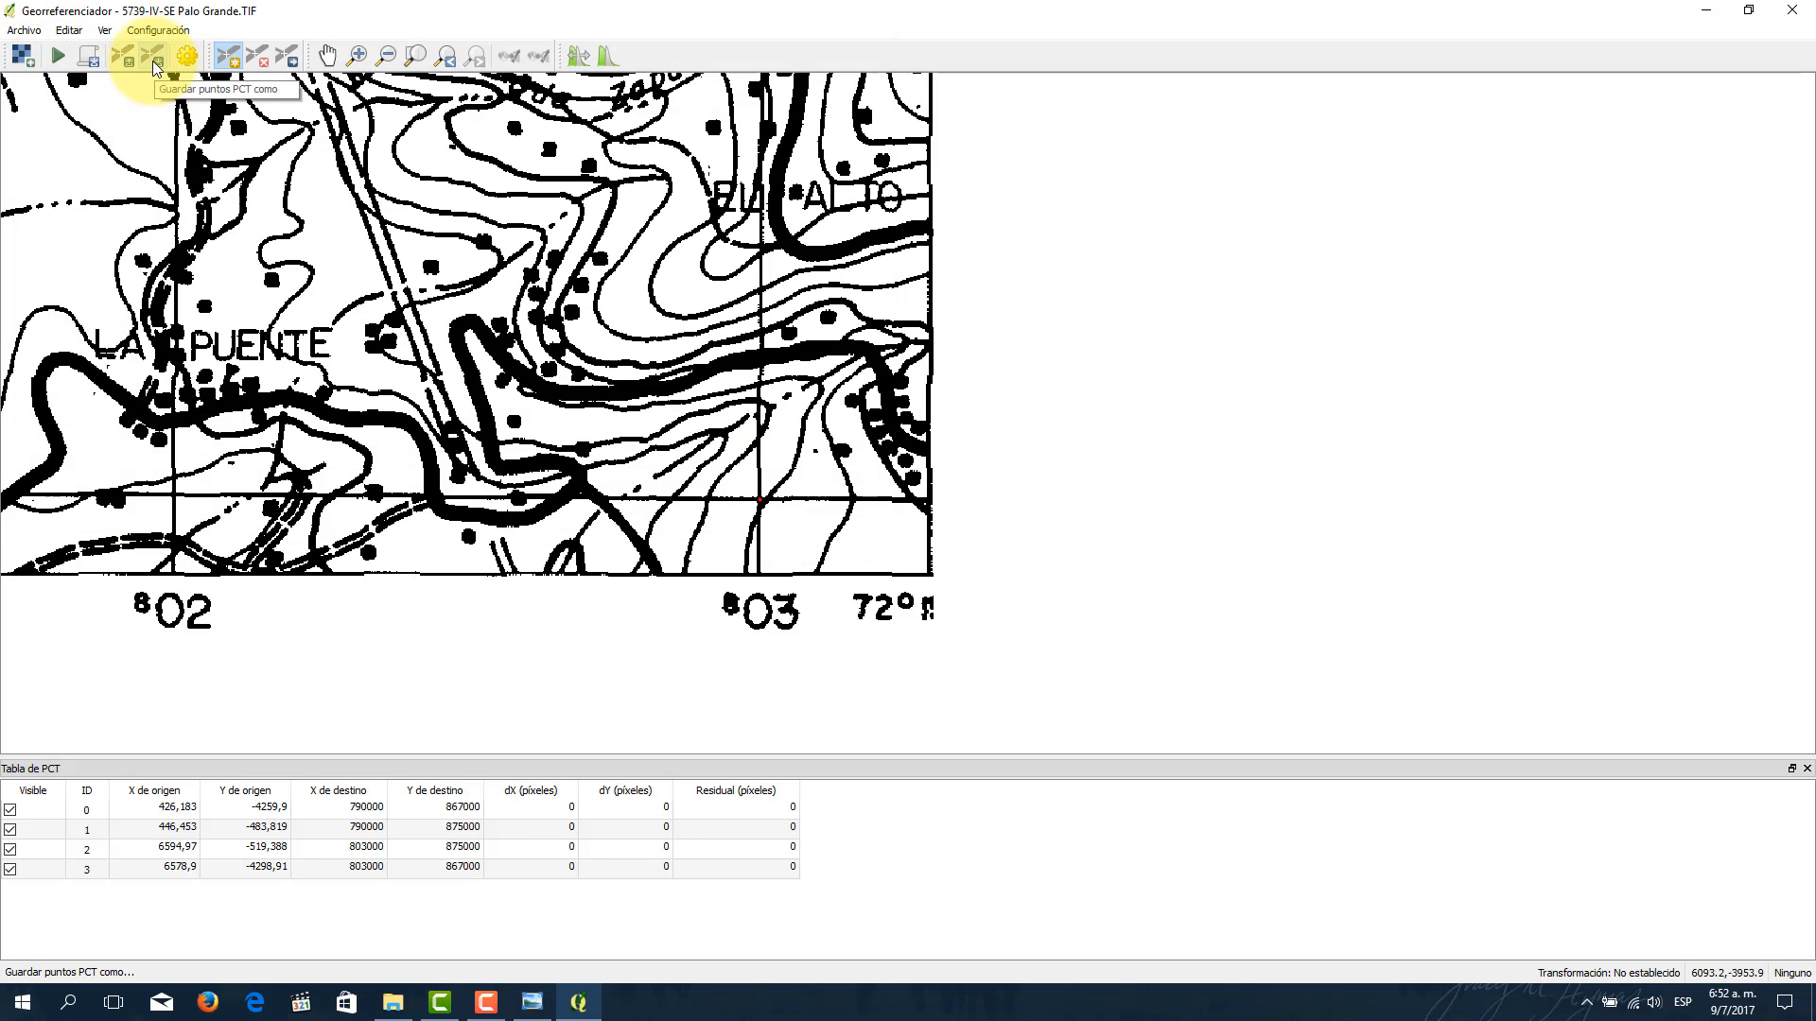
{"action": "left_click", "coordinate": [153, 56]}
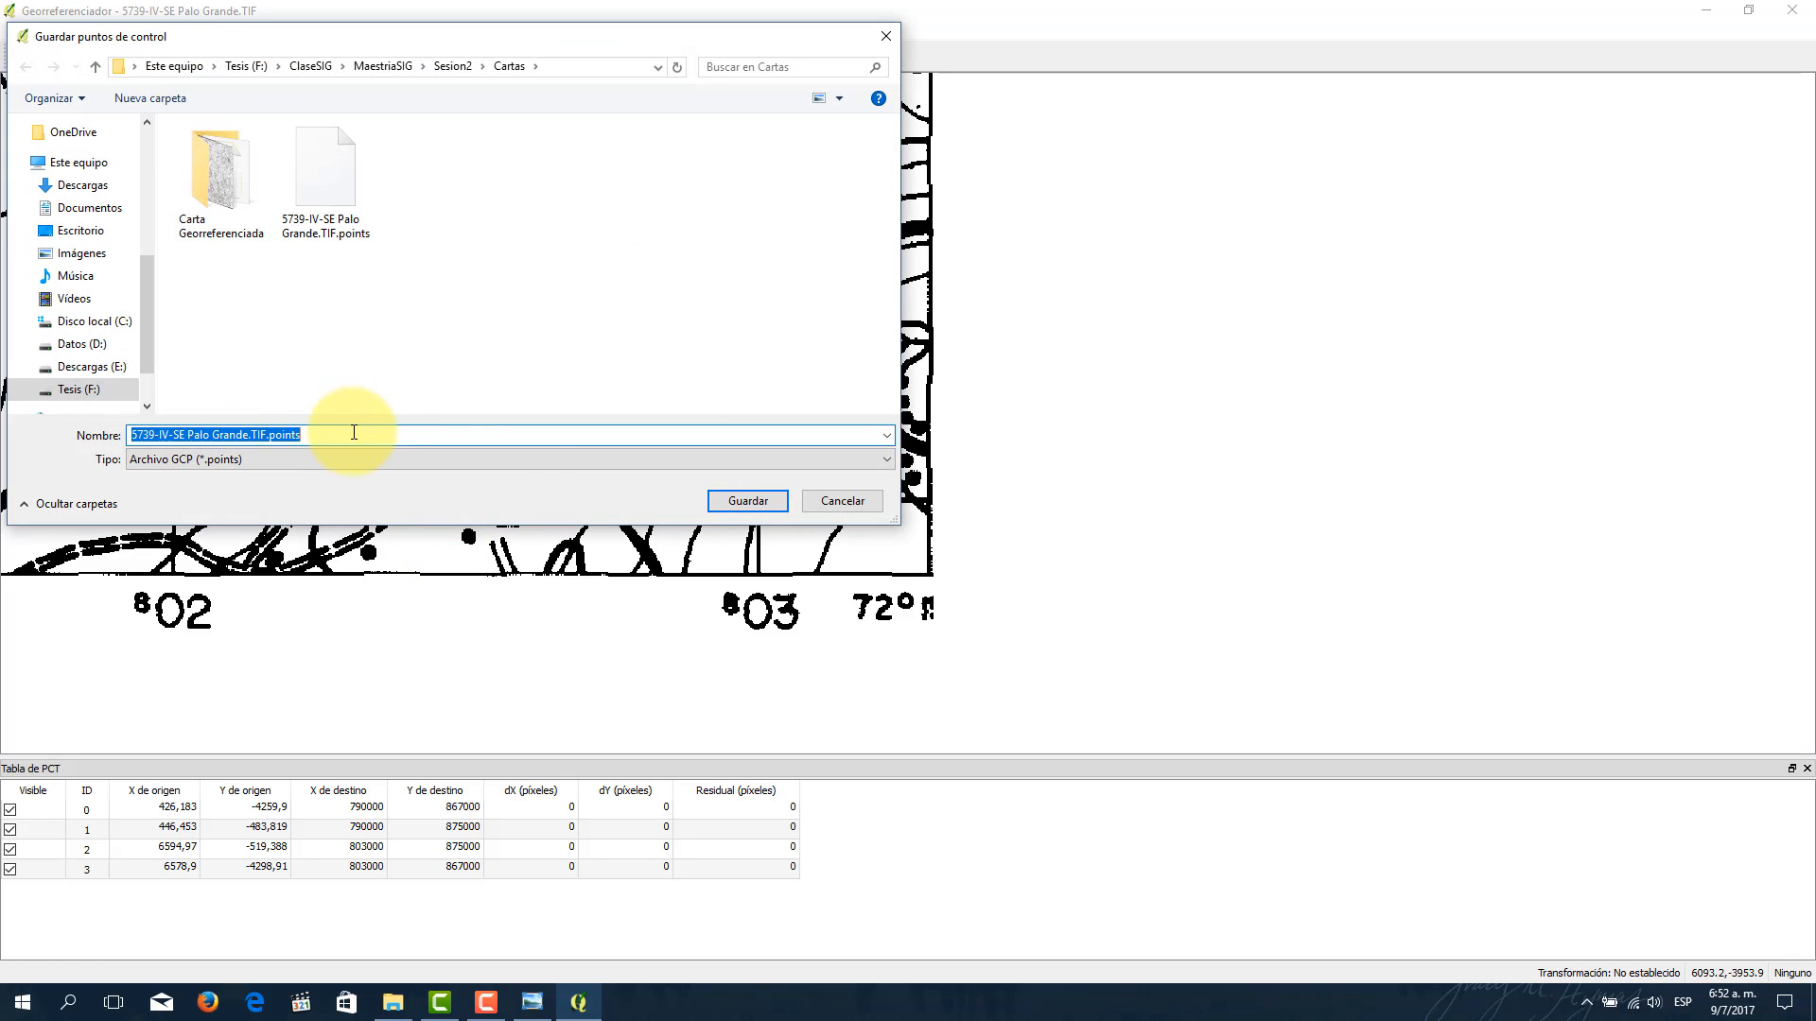
{"action": "left_click", "coordinate": [748, 502]}
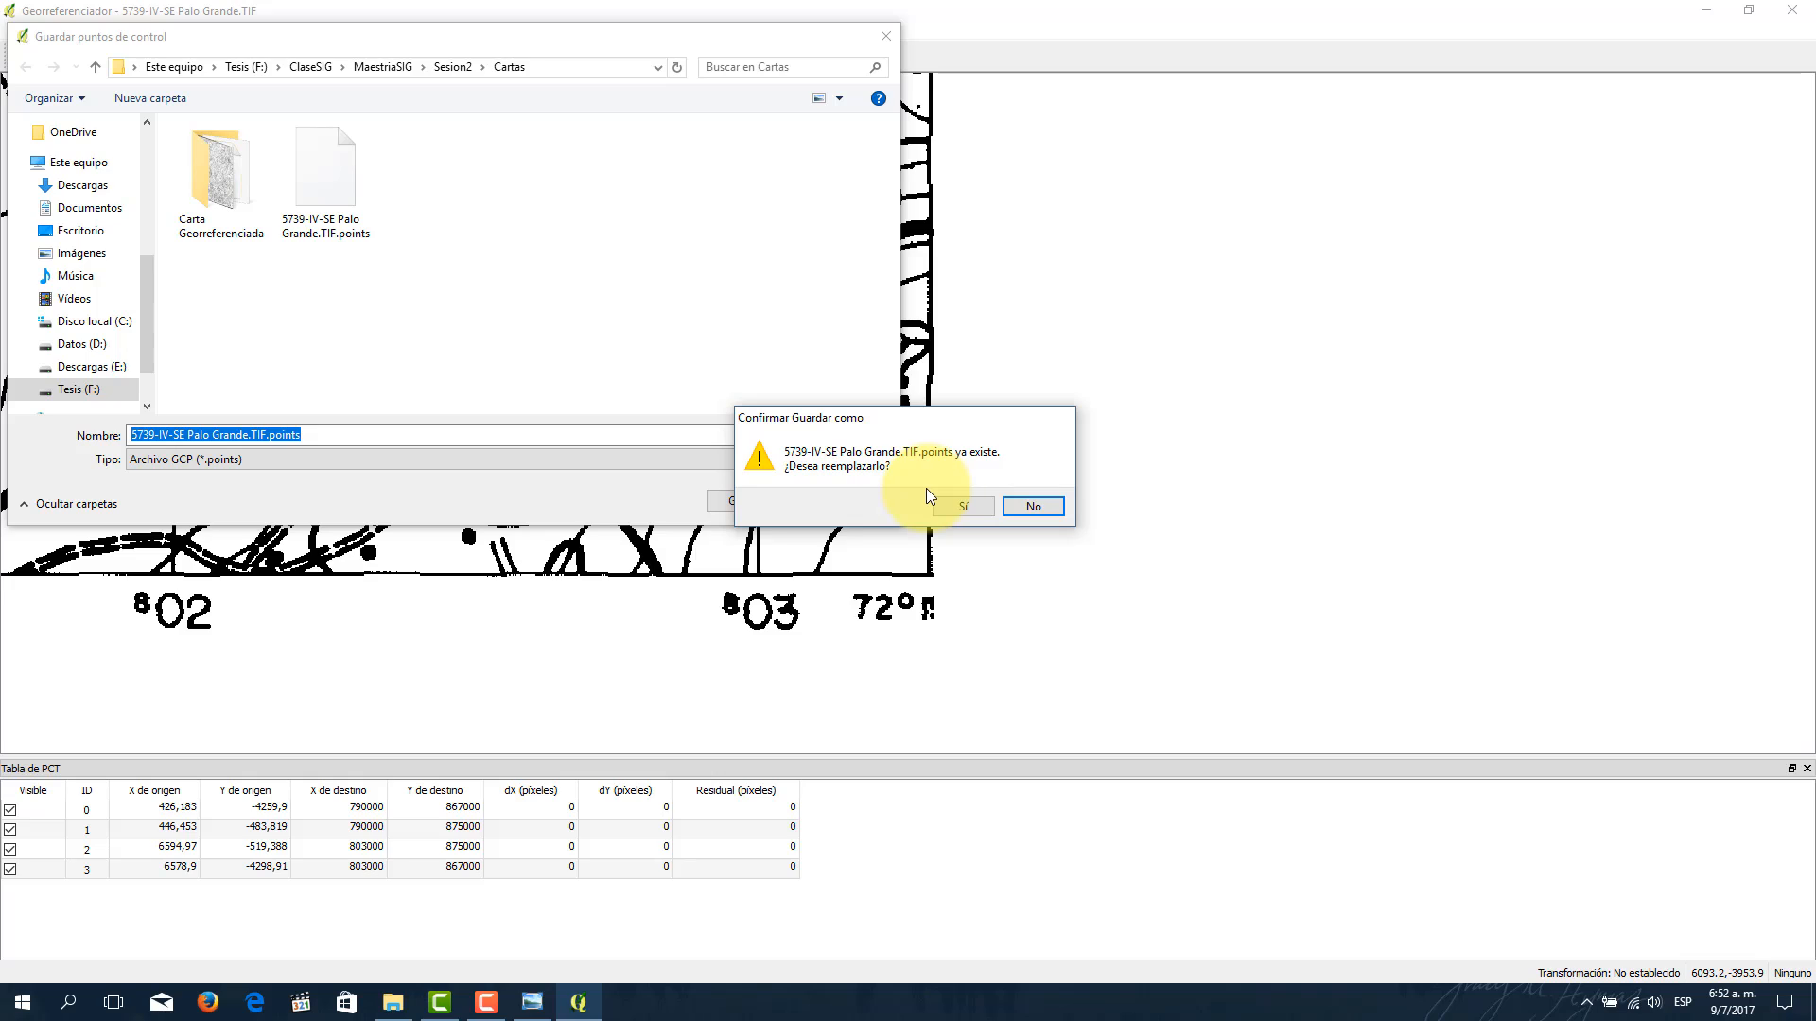
{"action": "left_click", "coordinate": [964, 503]}
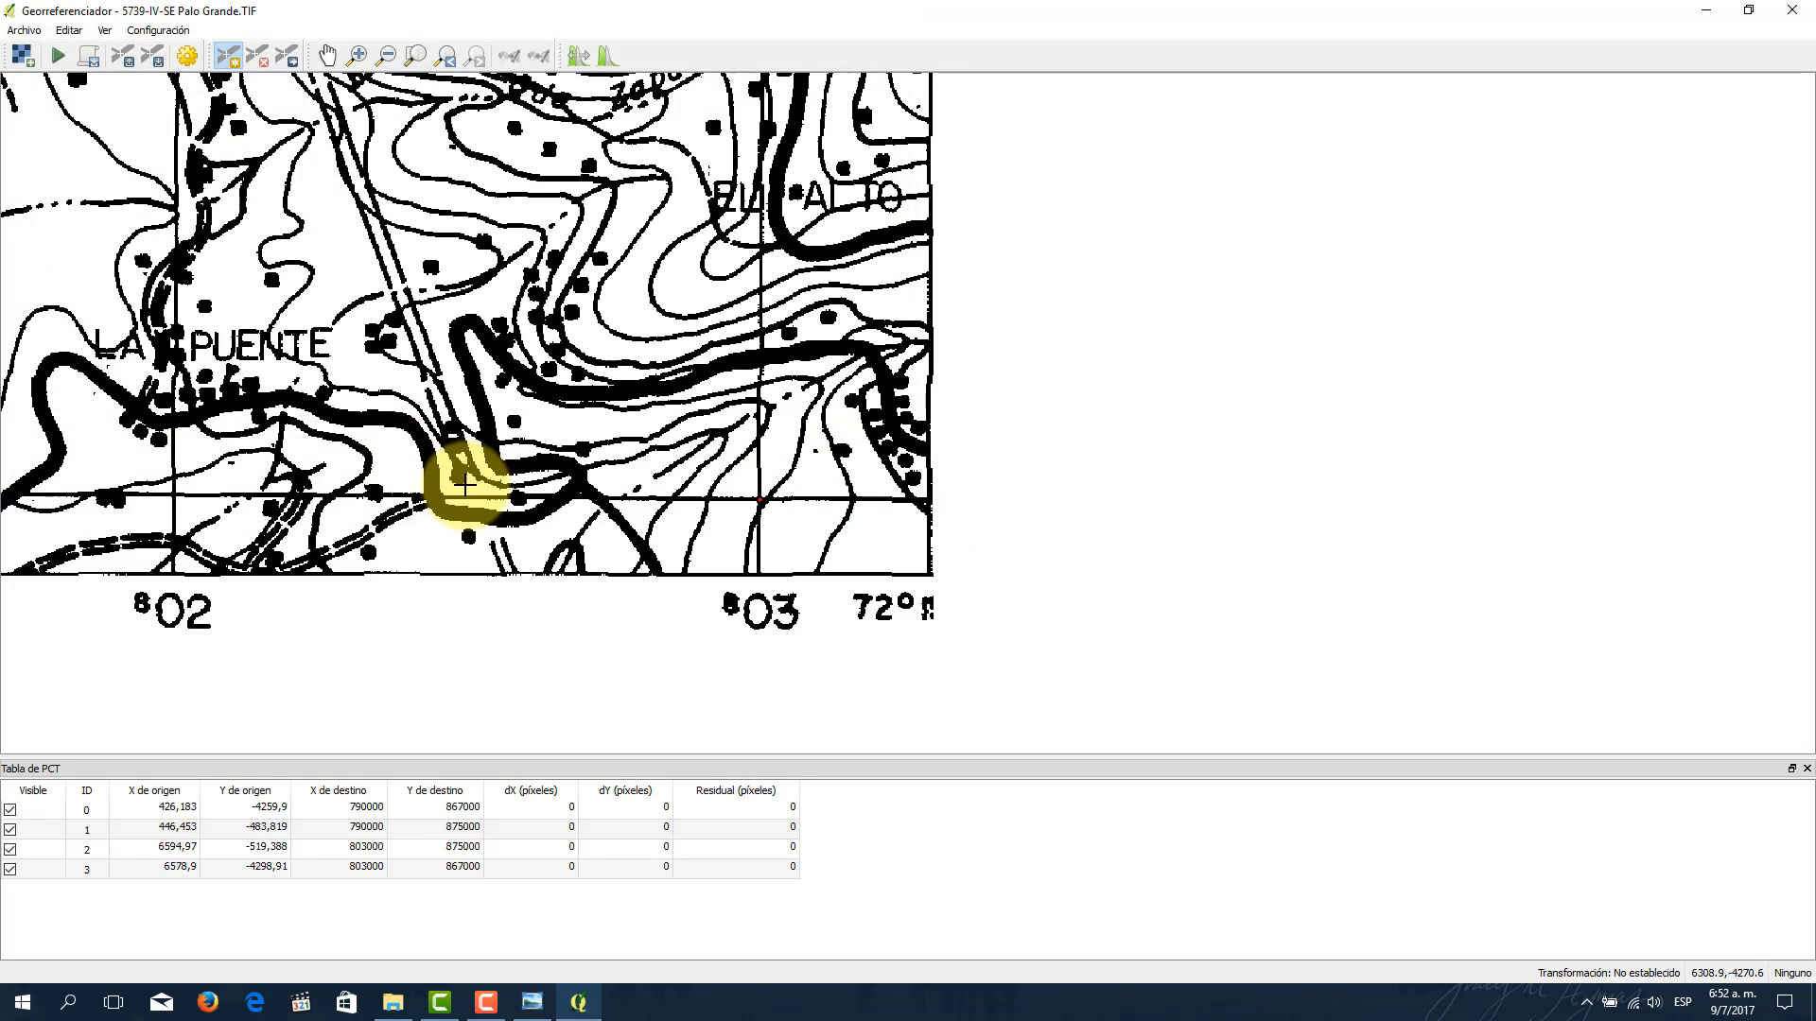
Step: Place an additional control point at the interior grid intersection just east of Finca Clemones, near Páramo Viejo
{"action": "scroll", "coordinate": [466, 347], "scroll_direction": "down", "scroll_amount": 3}
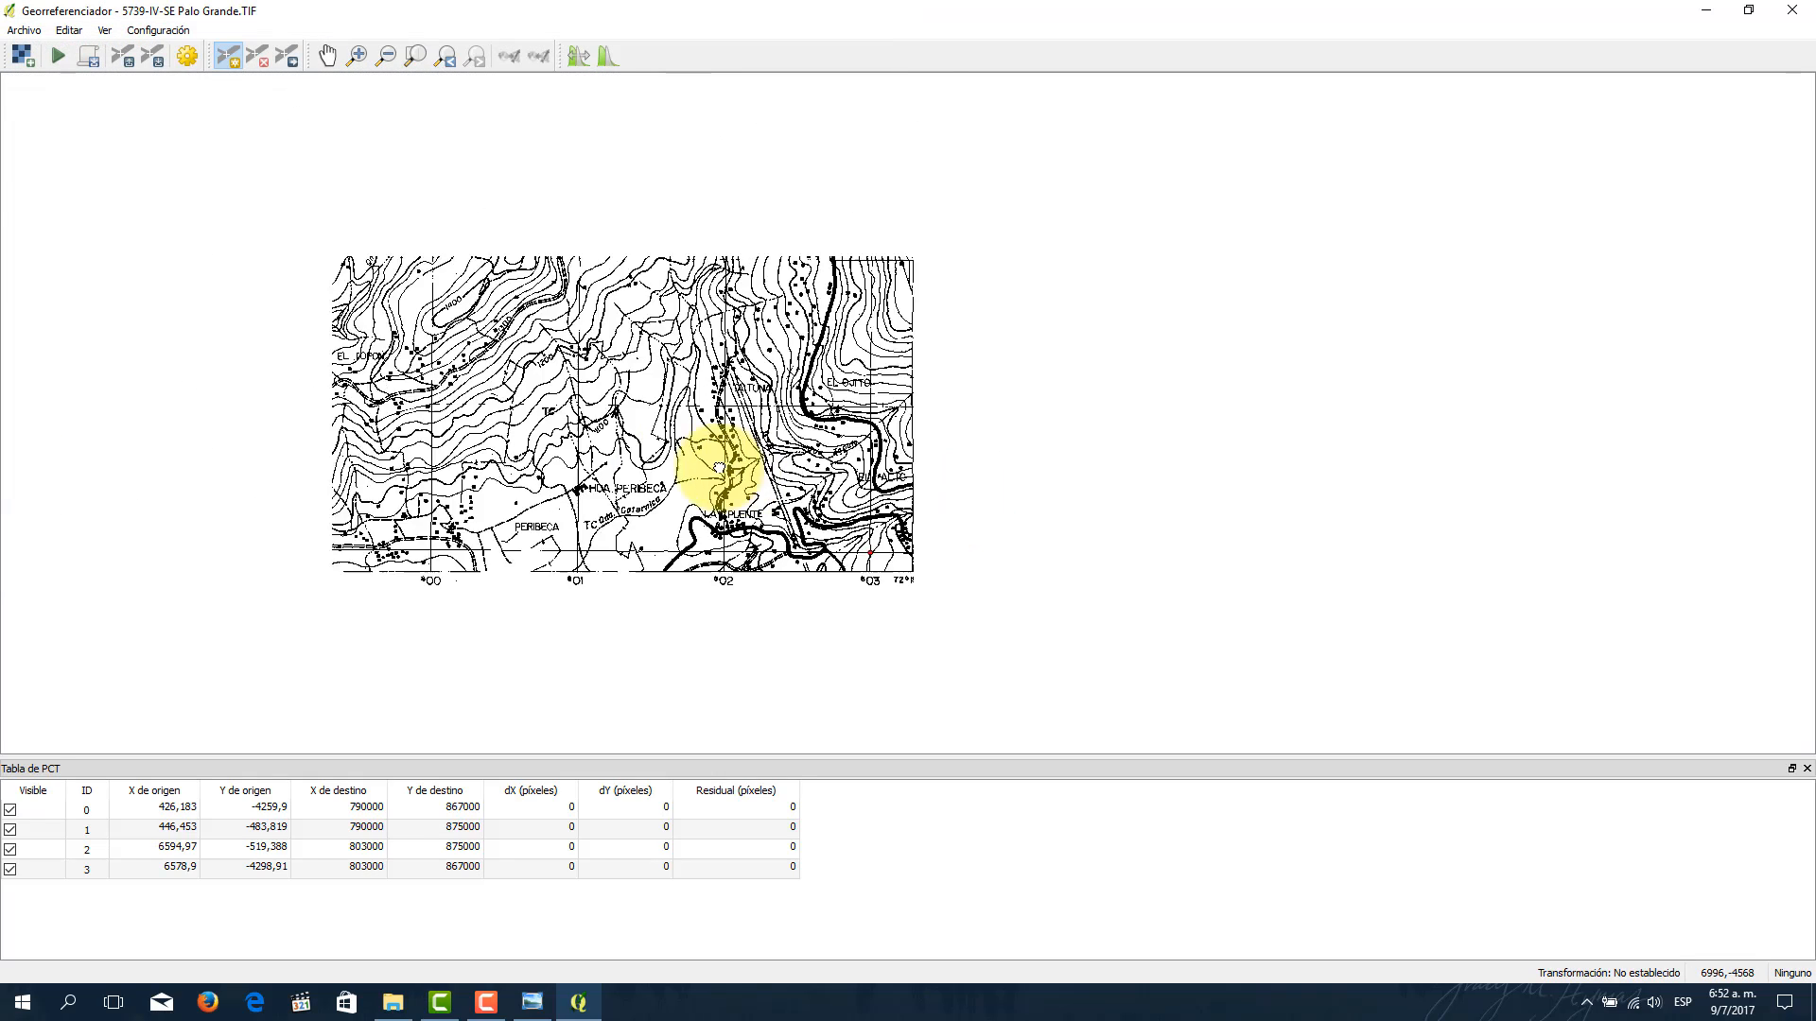
{"action": "scroll", "coordinate": [676, 434], "scroll_direction": "up", "scroll_amount": 1}
{"action": "scroll", "coordinate": [677, 436], "scroll_direction": "down", "scroll_amount": 2}
{"action": "left_click_drag", "start_coordinate": [454, 320], "coordinate": [556, 378]}
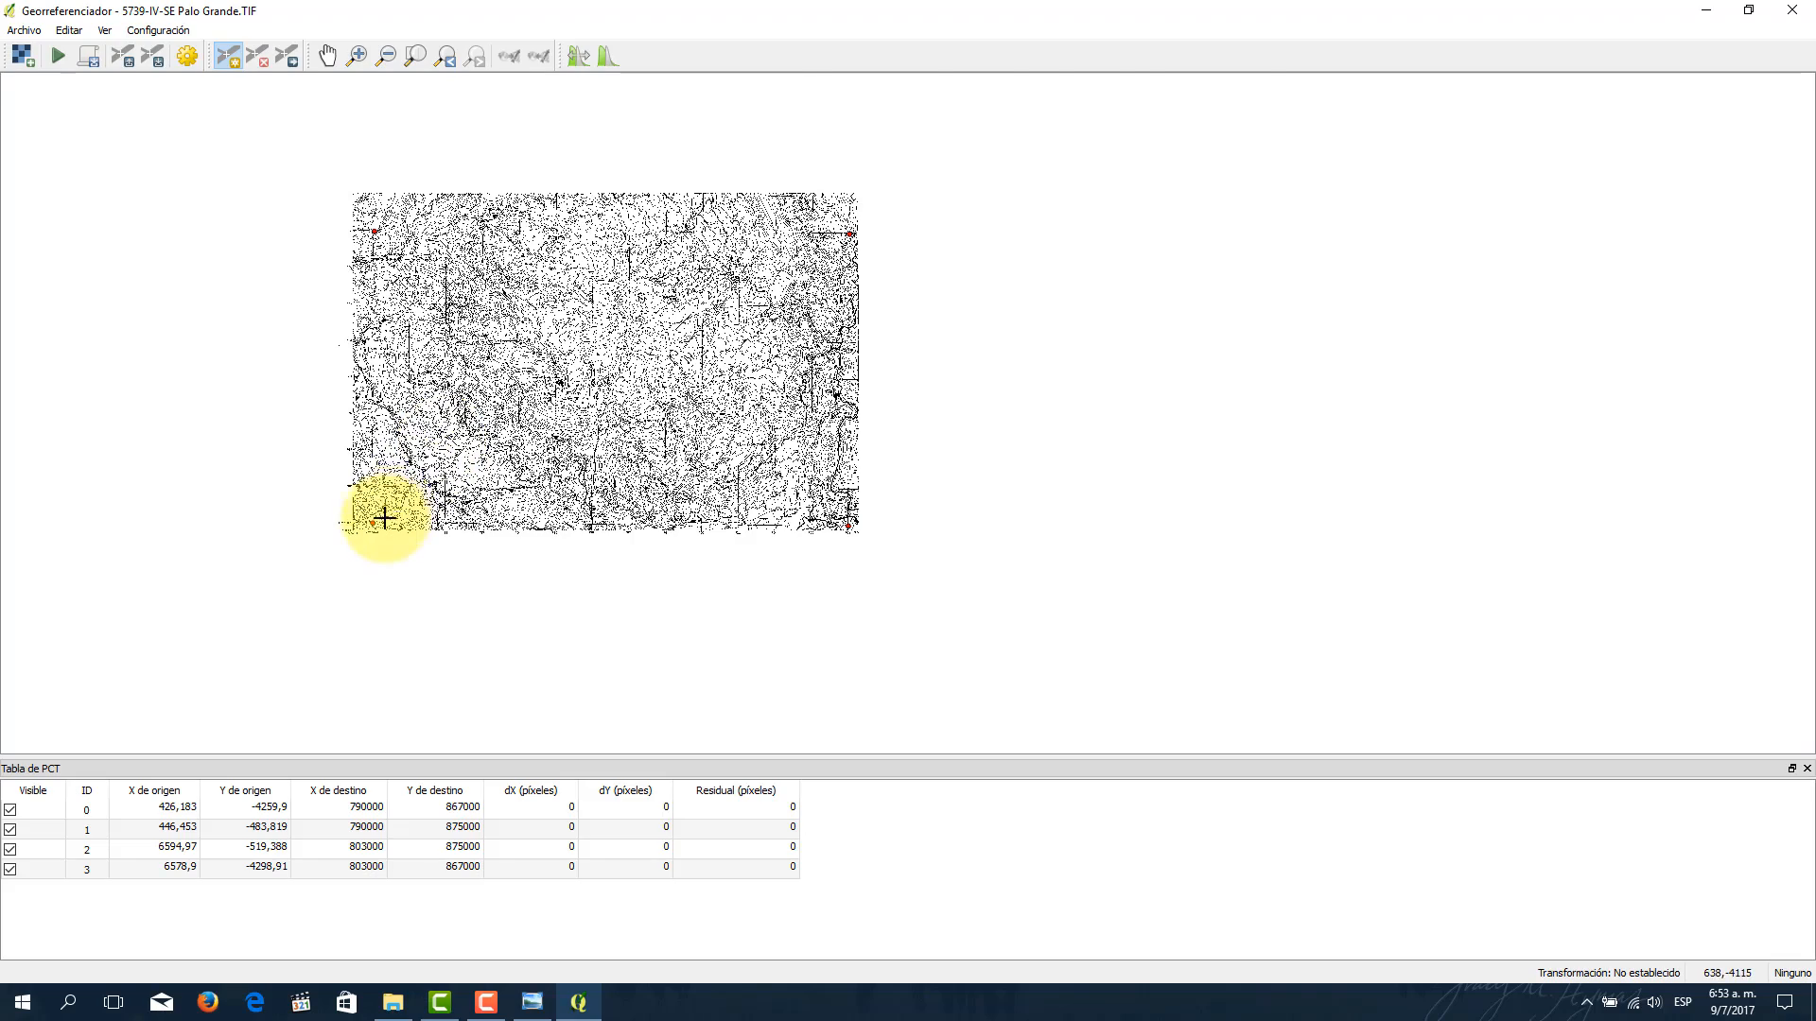
{"action": "scroll", "coordinate": [377, 515], "scroll_direction": "up", "scroll_amount": 2}
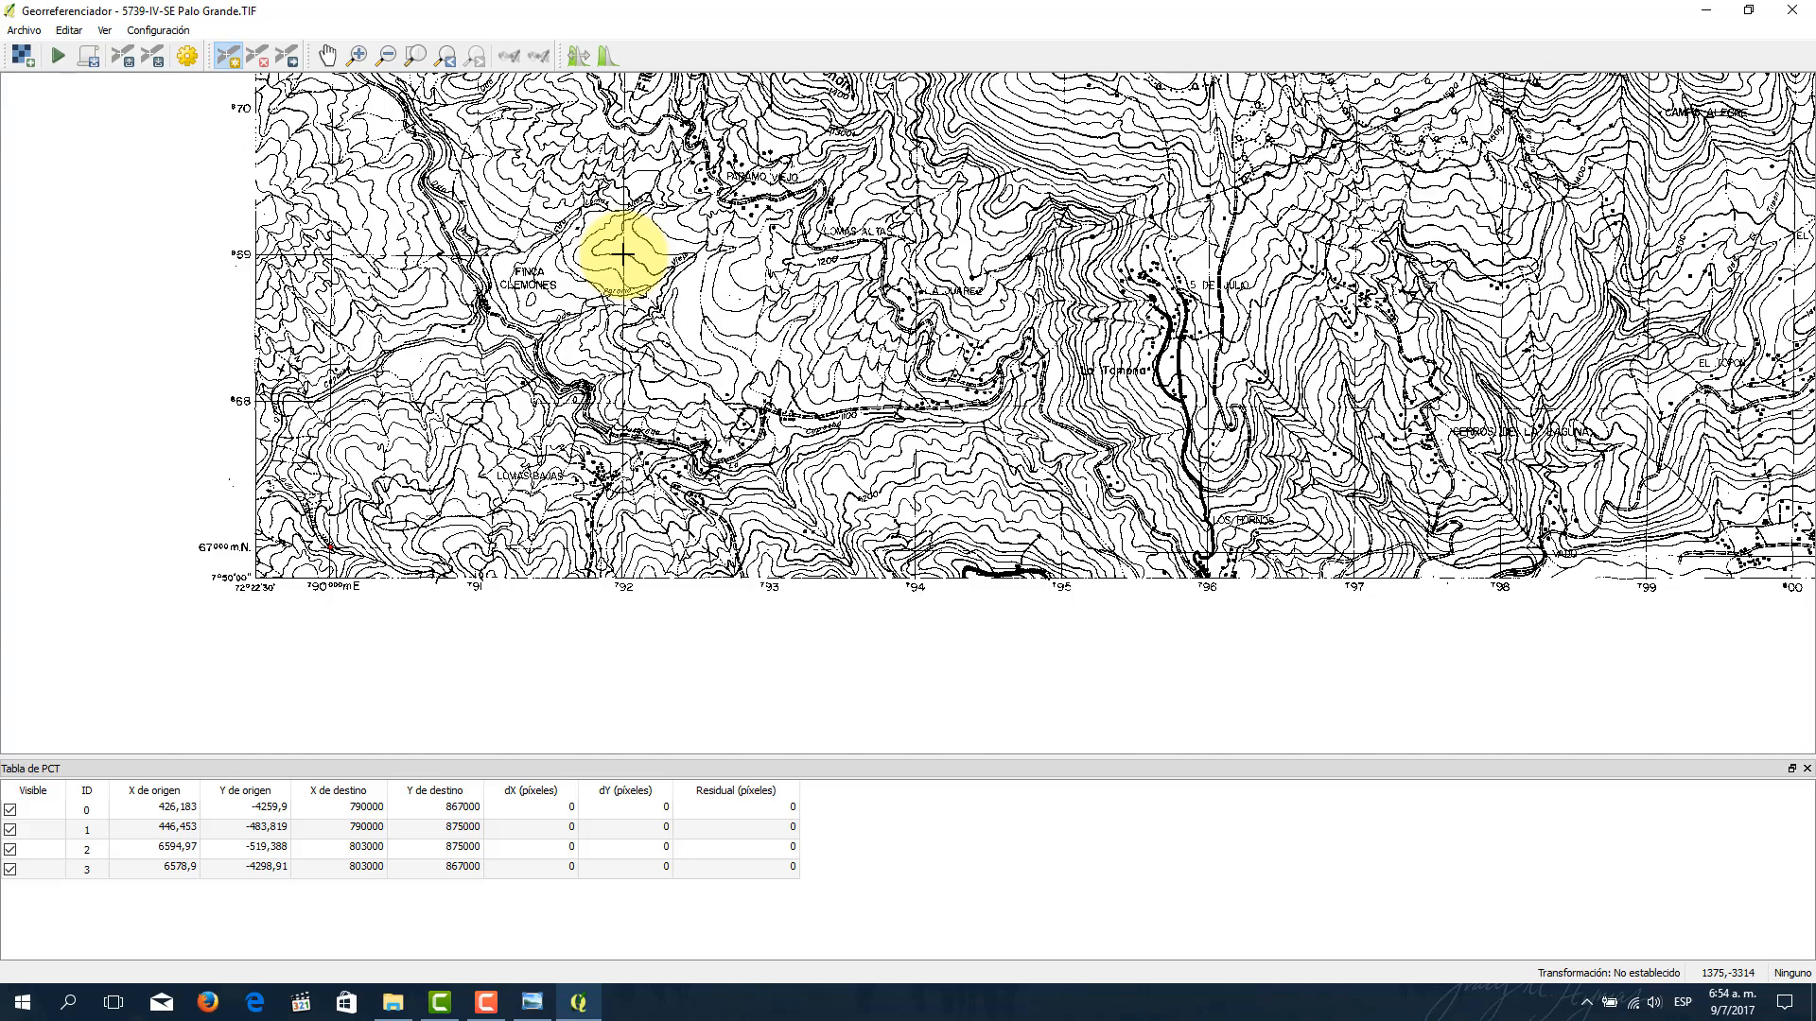
{"action": "scroll", "coordinate": [624, 254], "scroll_direction": "up", "scroll_amount": 1}
{"action": "scroll", "coordinate": [625, 254], "scroll_direction": "up", "scroll_amount": 1}
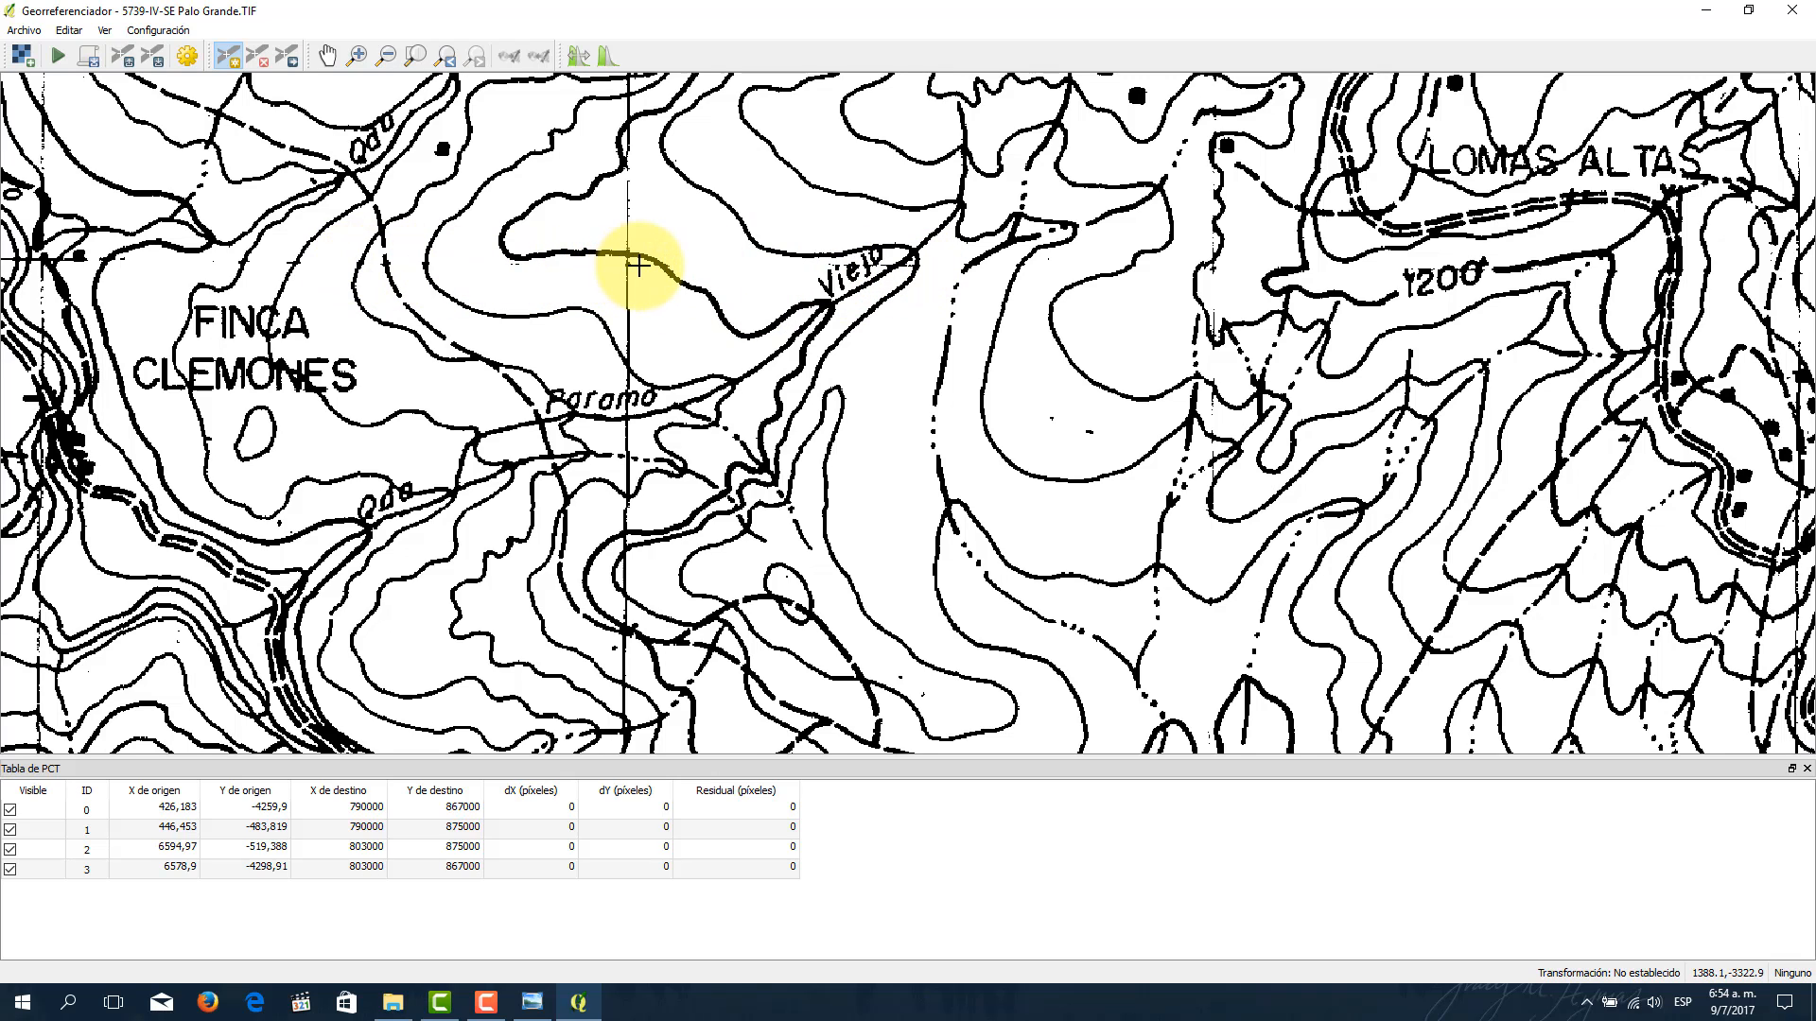
{"action": "scroll", "coordinate": [639, 267], "scroll_direction": "up", "scroll_amount": 1}
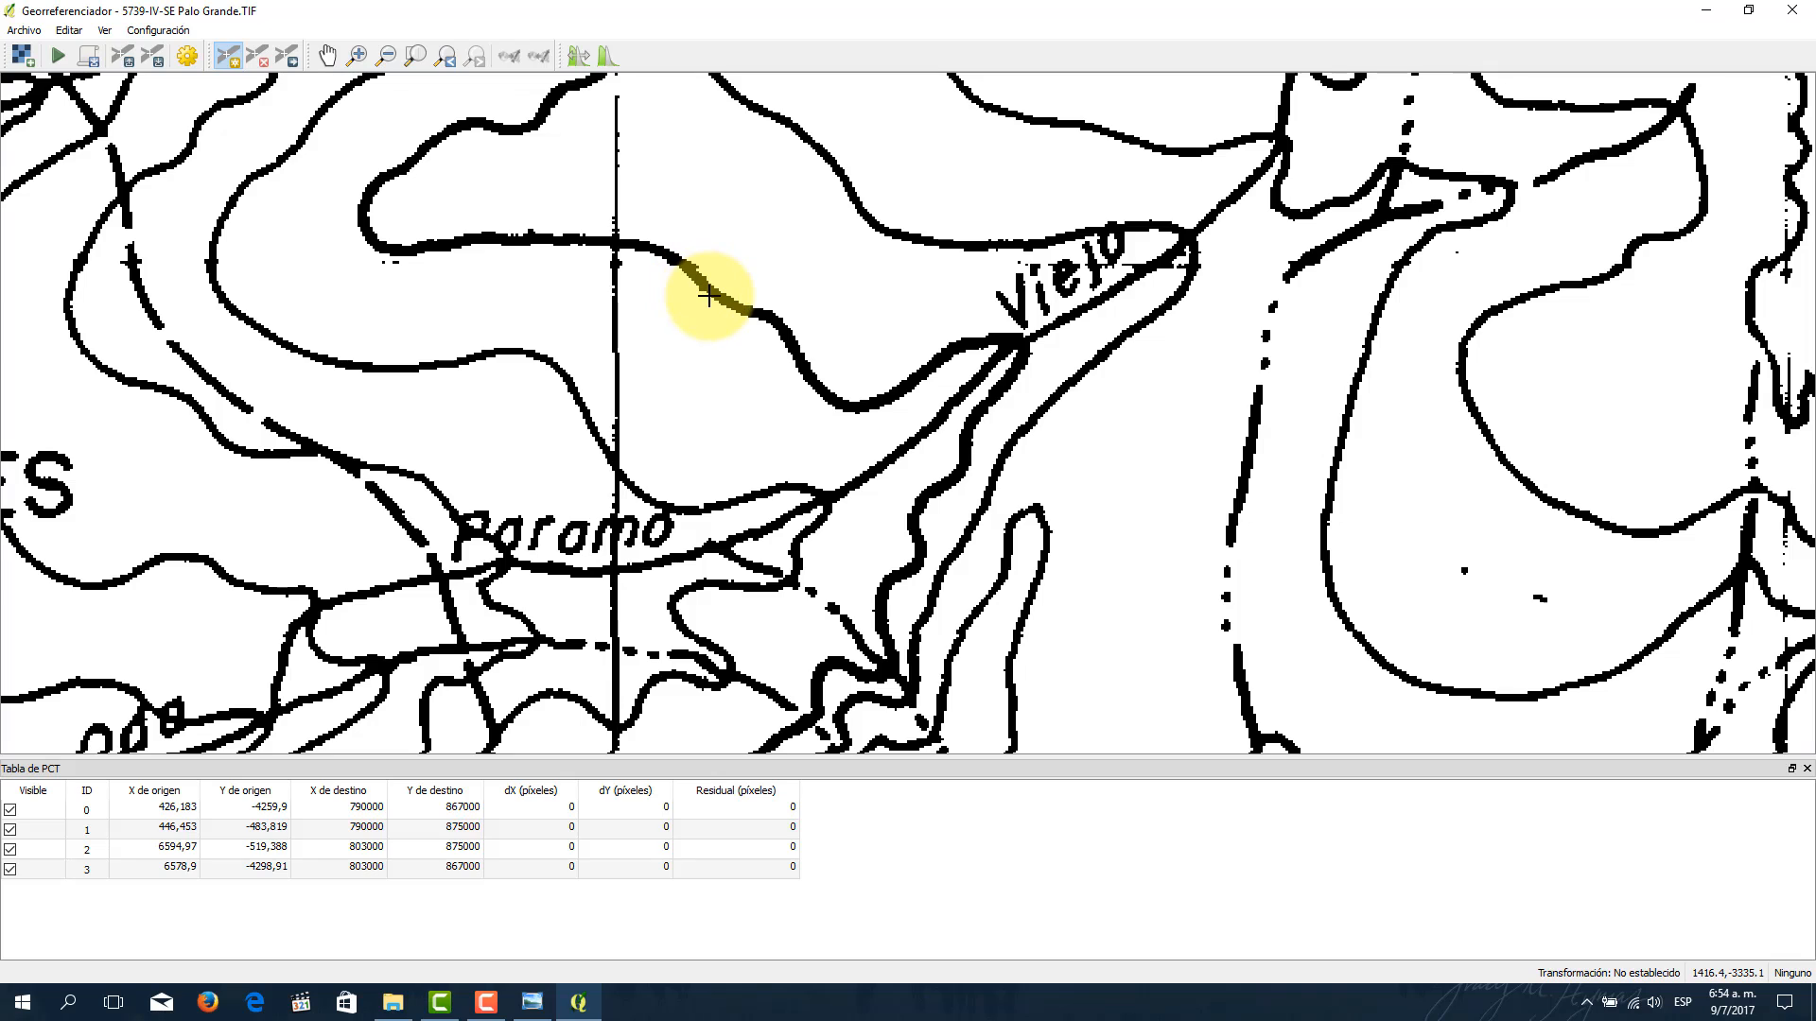
{"action": "left_click", "coordinate": [615, 264]}
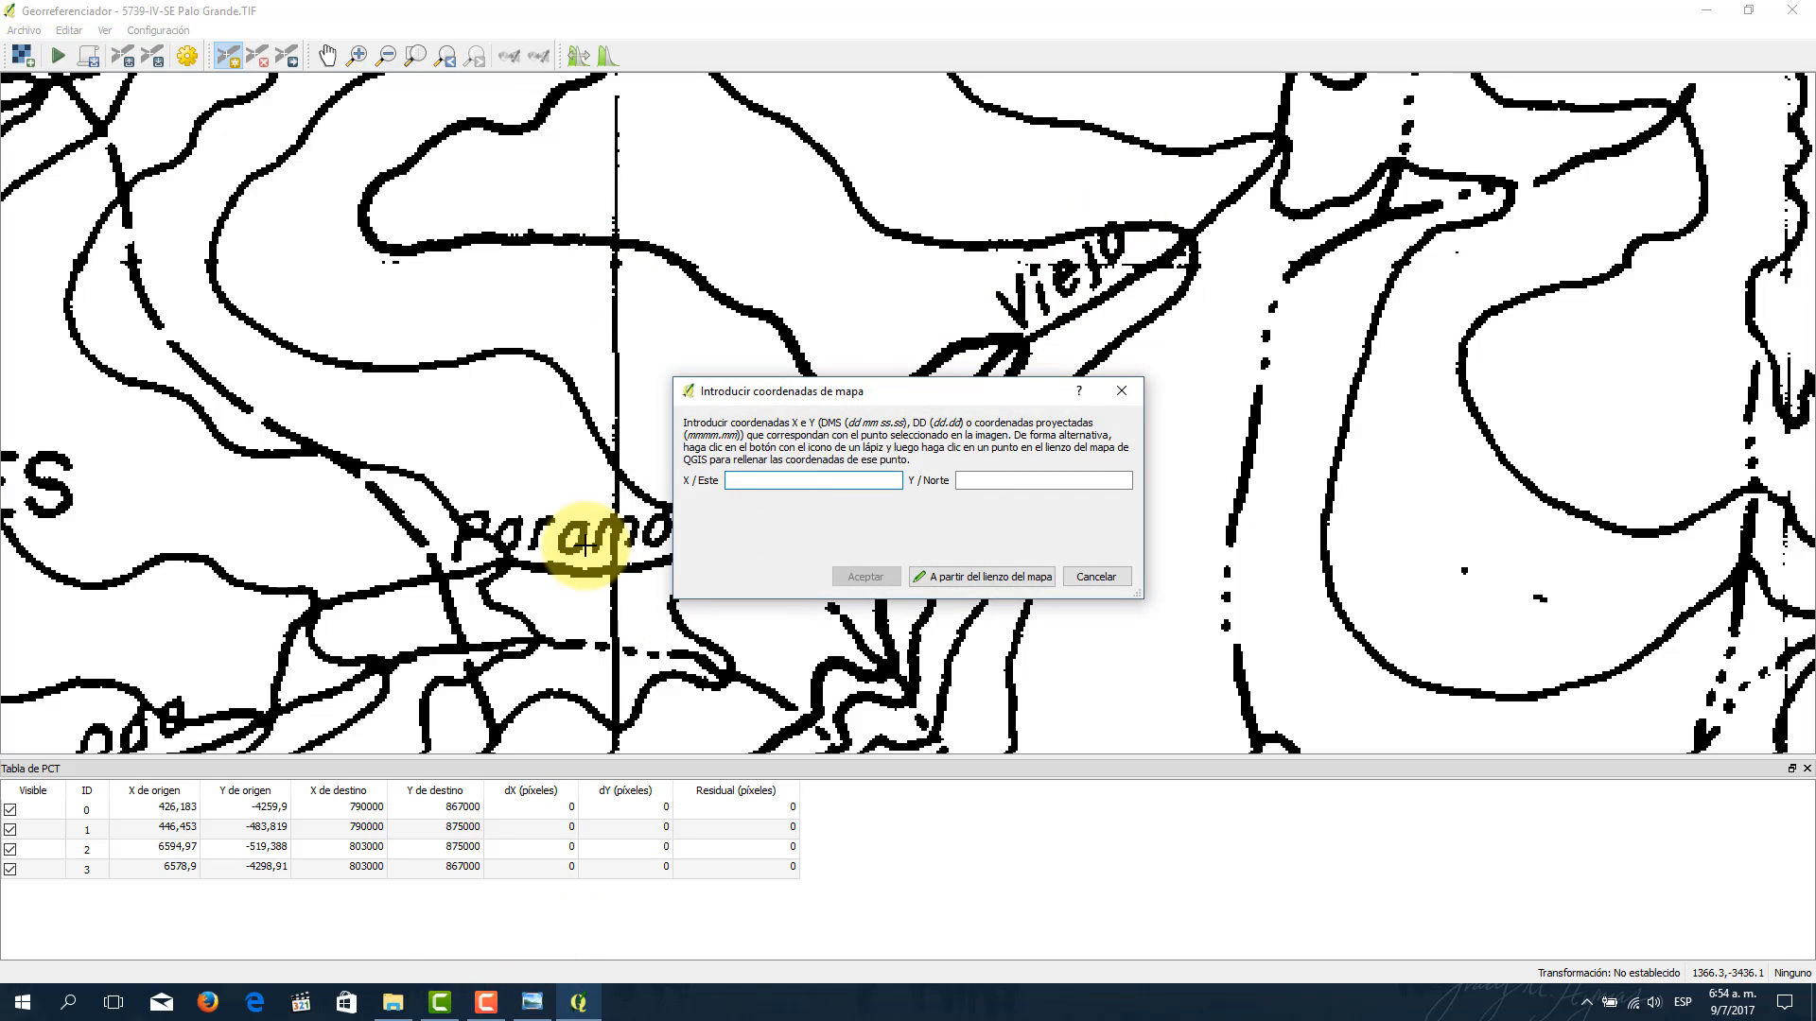
Step: Check that intersection's grid labels in Windows Photo Viewer and complete the control point with X / Este 792000 and Y / Norte 869000
{"action": "left_click", "coordinate": [526, 1001]}
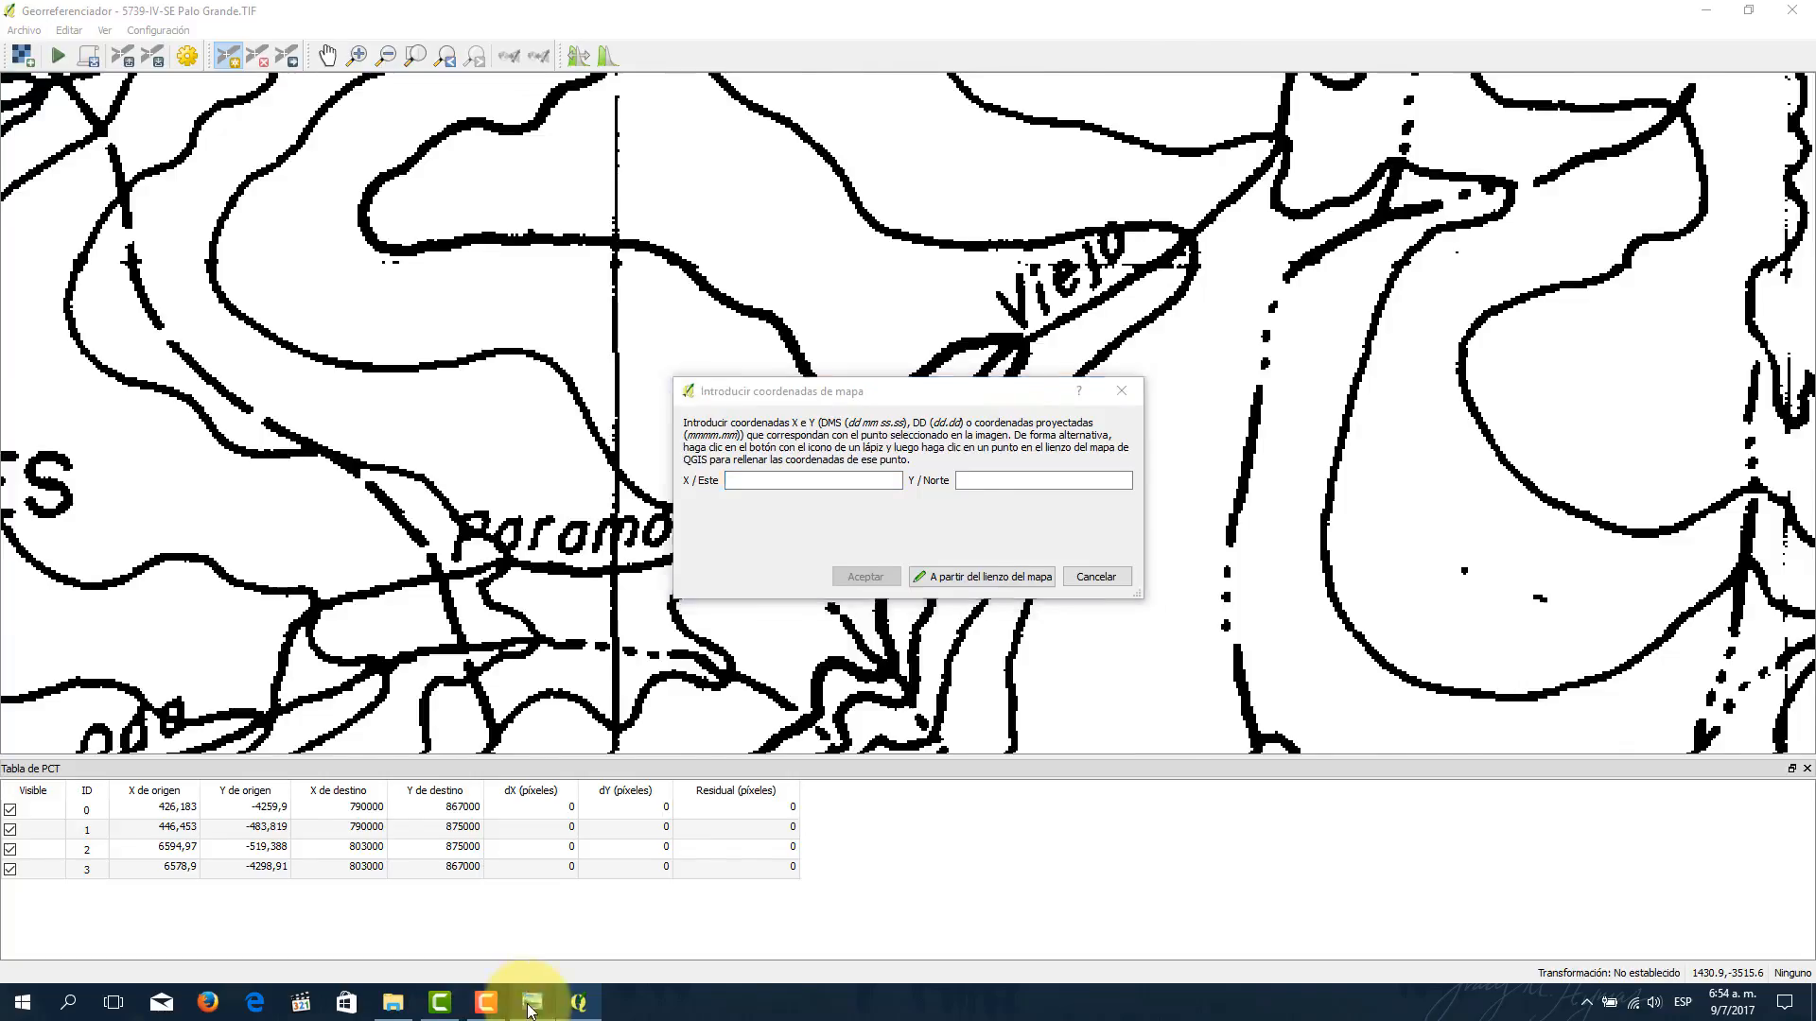
{"action": "left_click_drag", "start_coordinate": [265, 593], "coordinate": [1210, 303]}
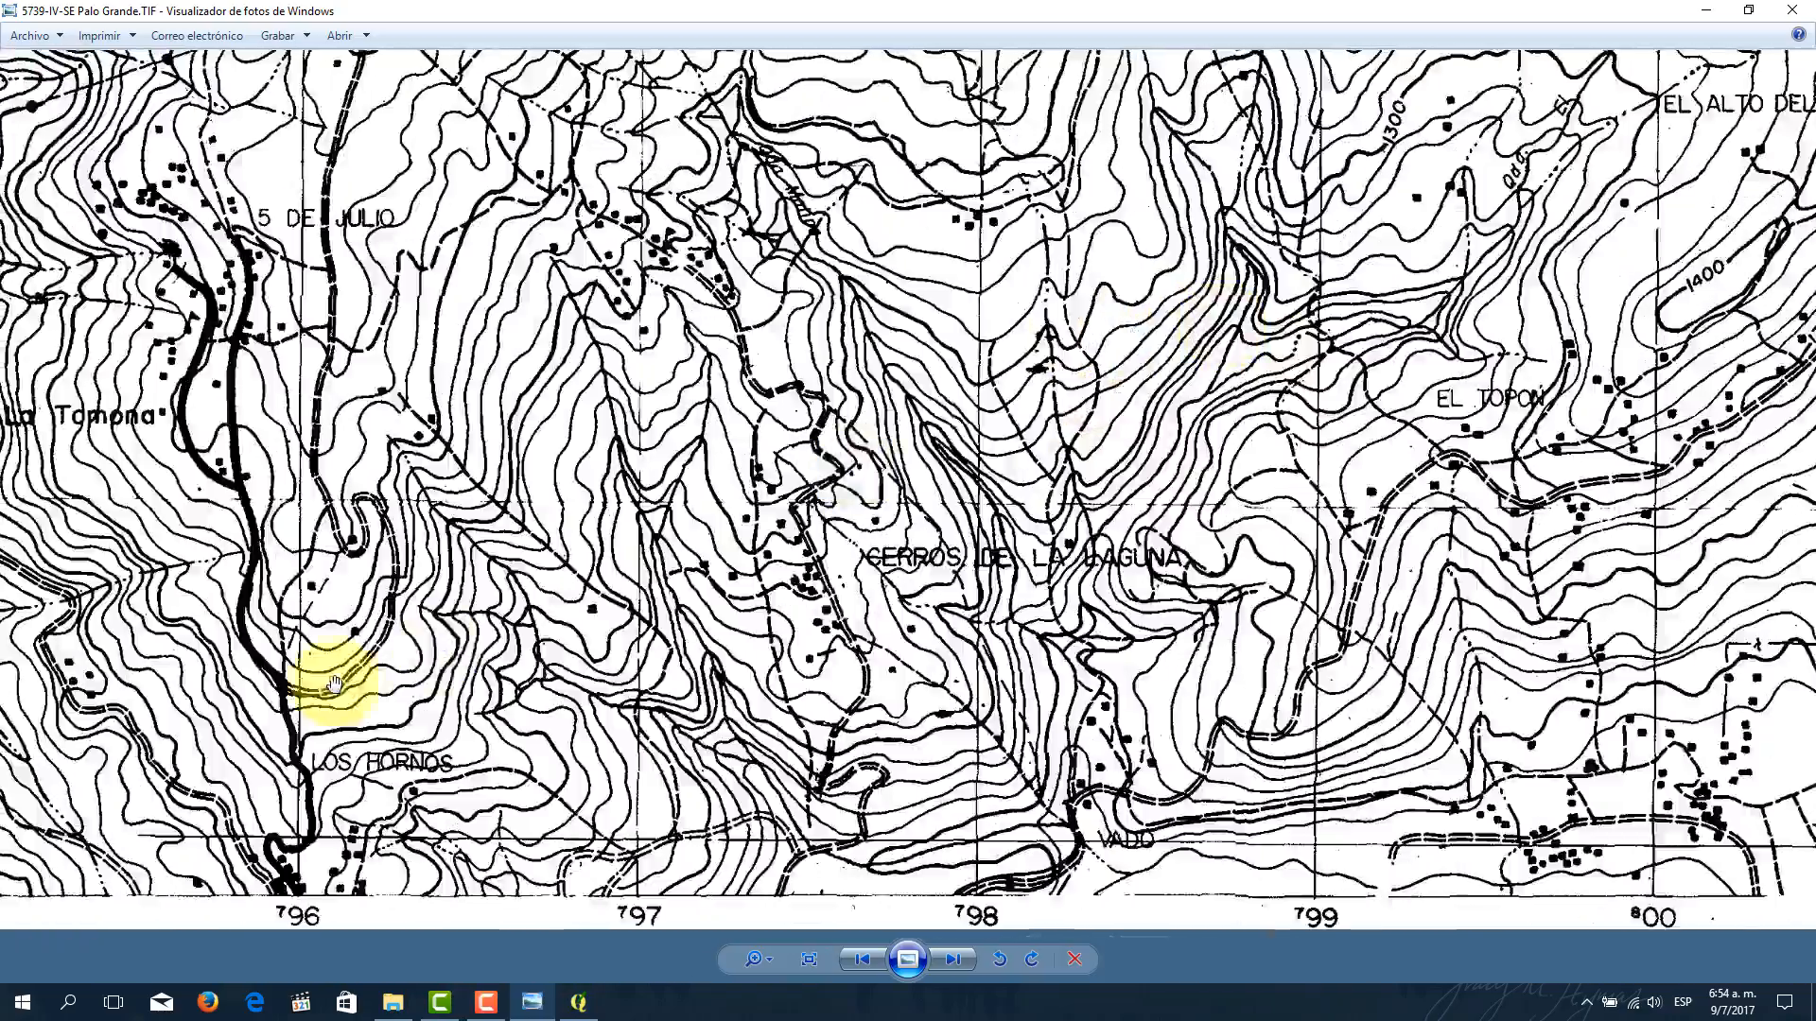
{"action": "left_click_drag", "start_coordinate": [236, 698], "coordinate": [1022, 553]}
{"action": "left_click_drag", "start_coordinate": [85, 667], "coordinate": [545, 605]}
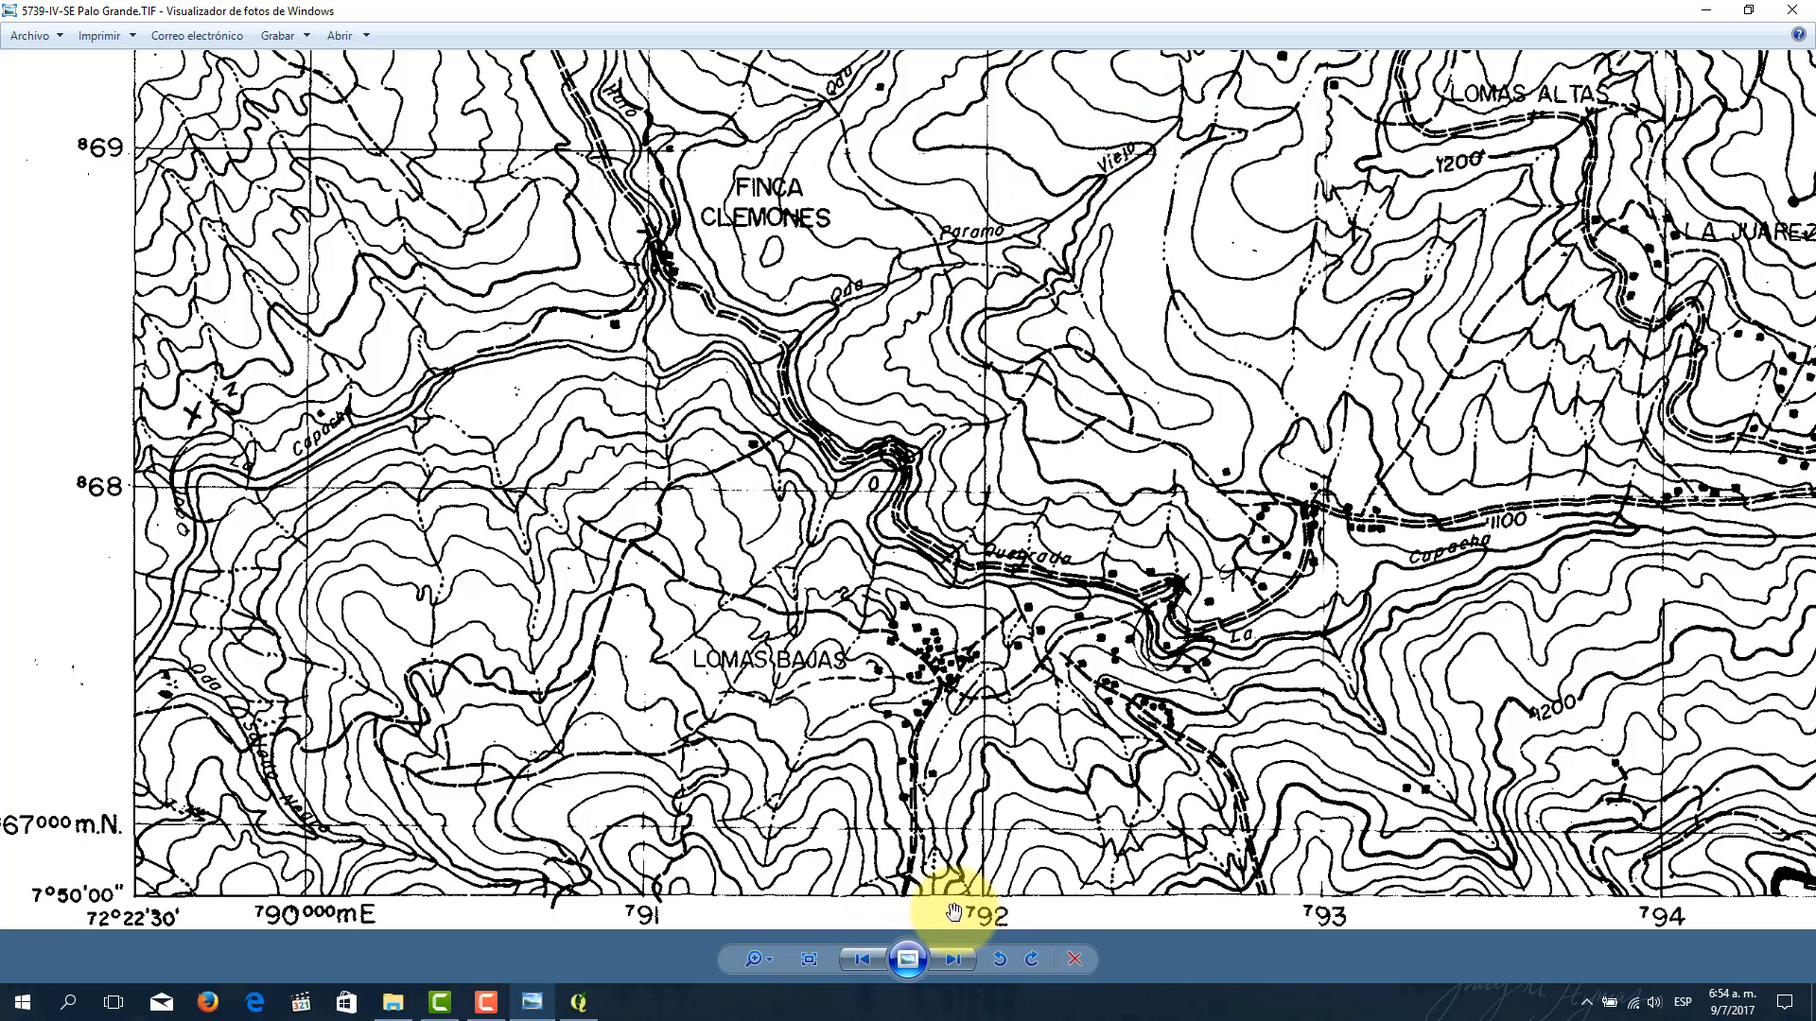
{"action": "left_click", "coordinate": [579, 1002]}
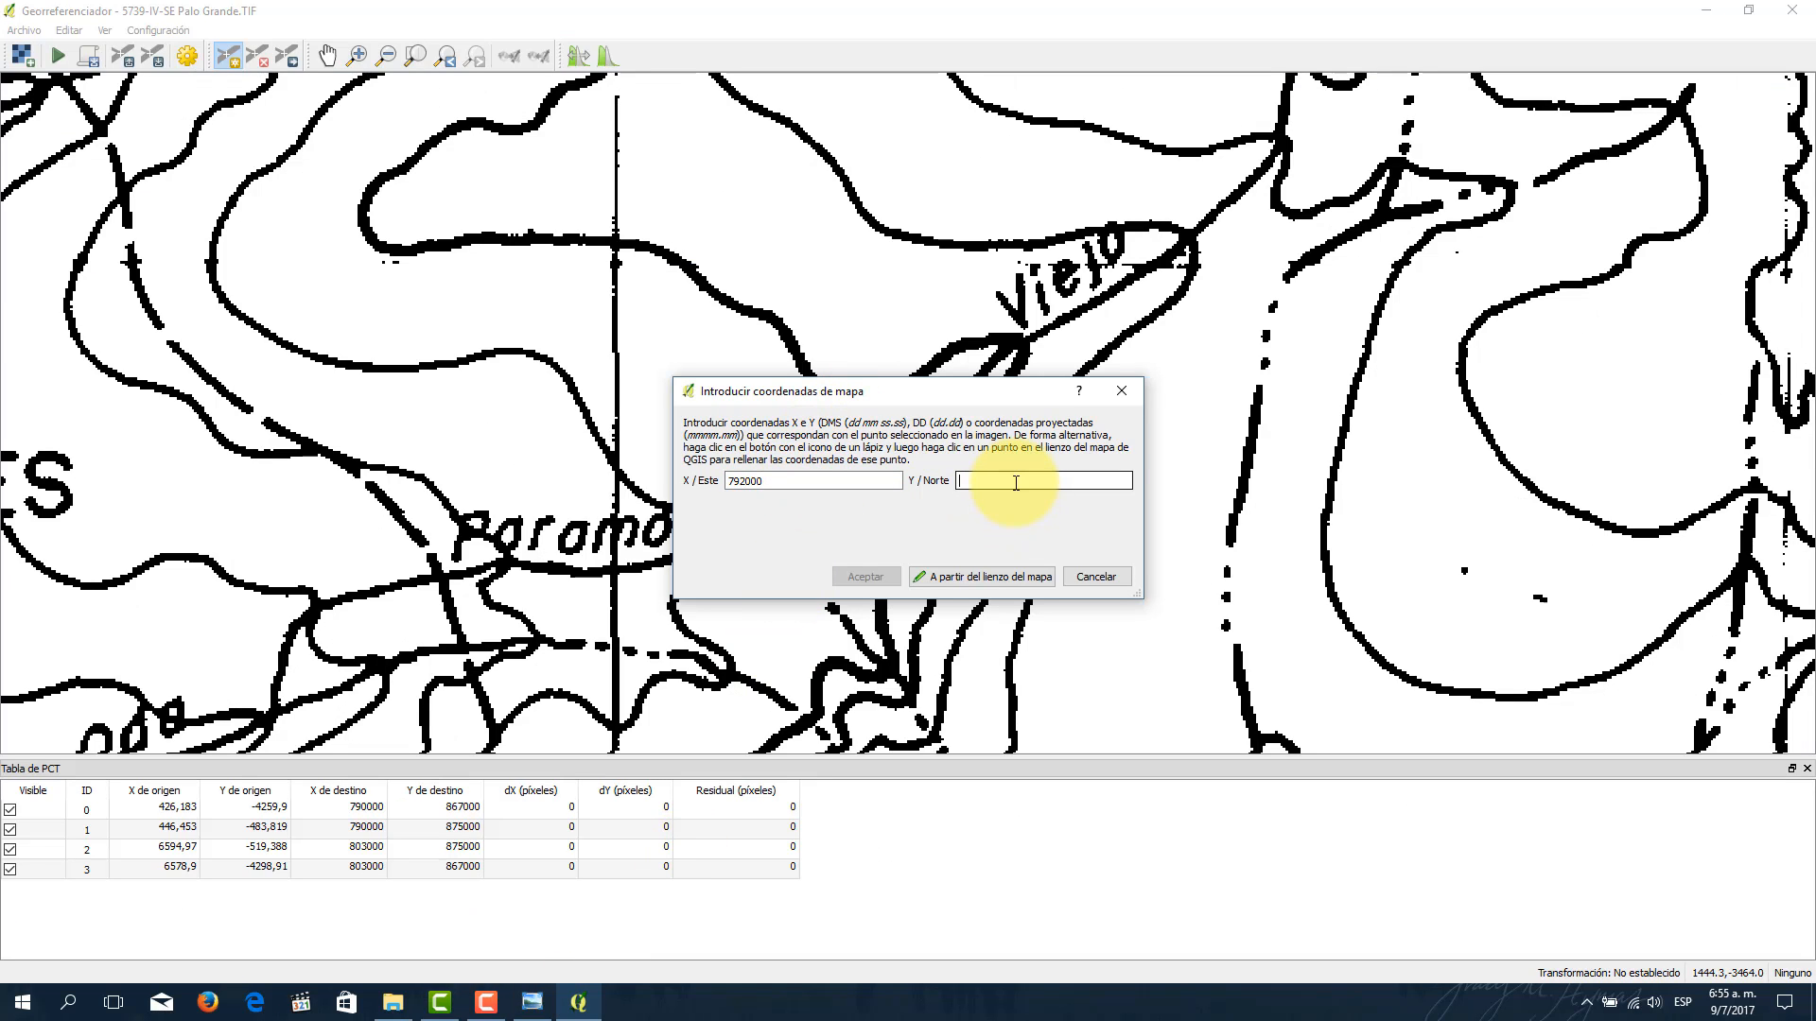
{"action": "type", "text": "869000"}
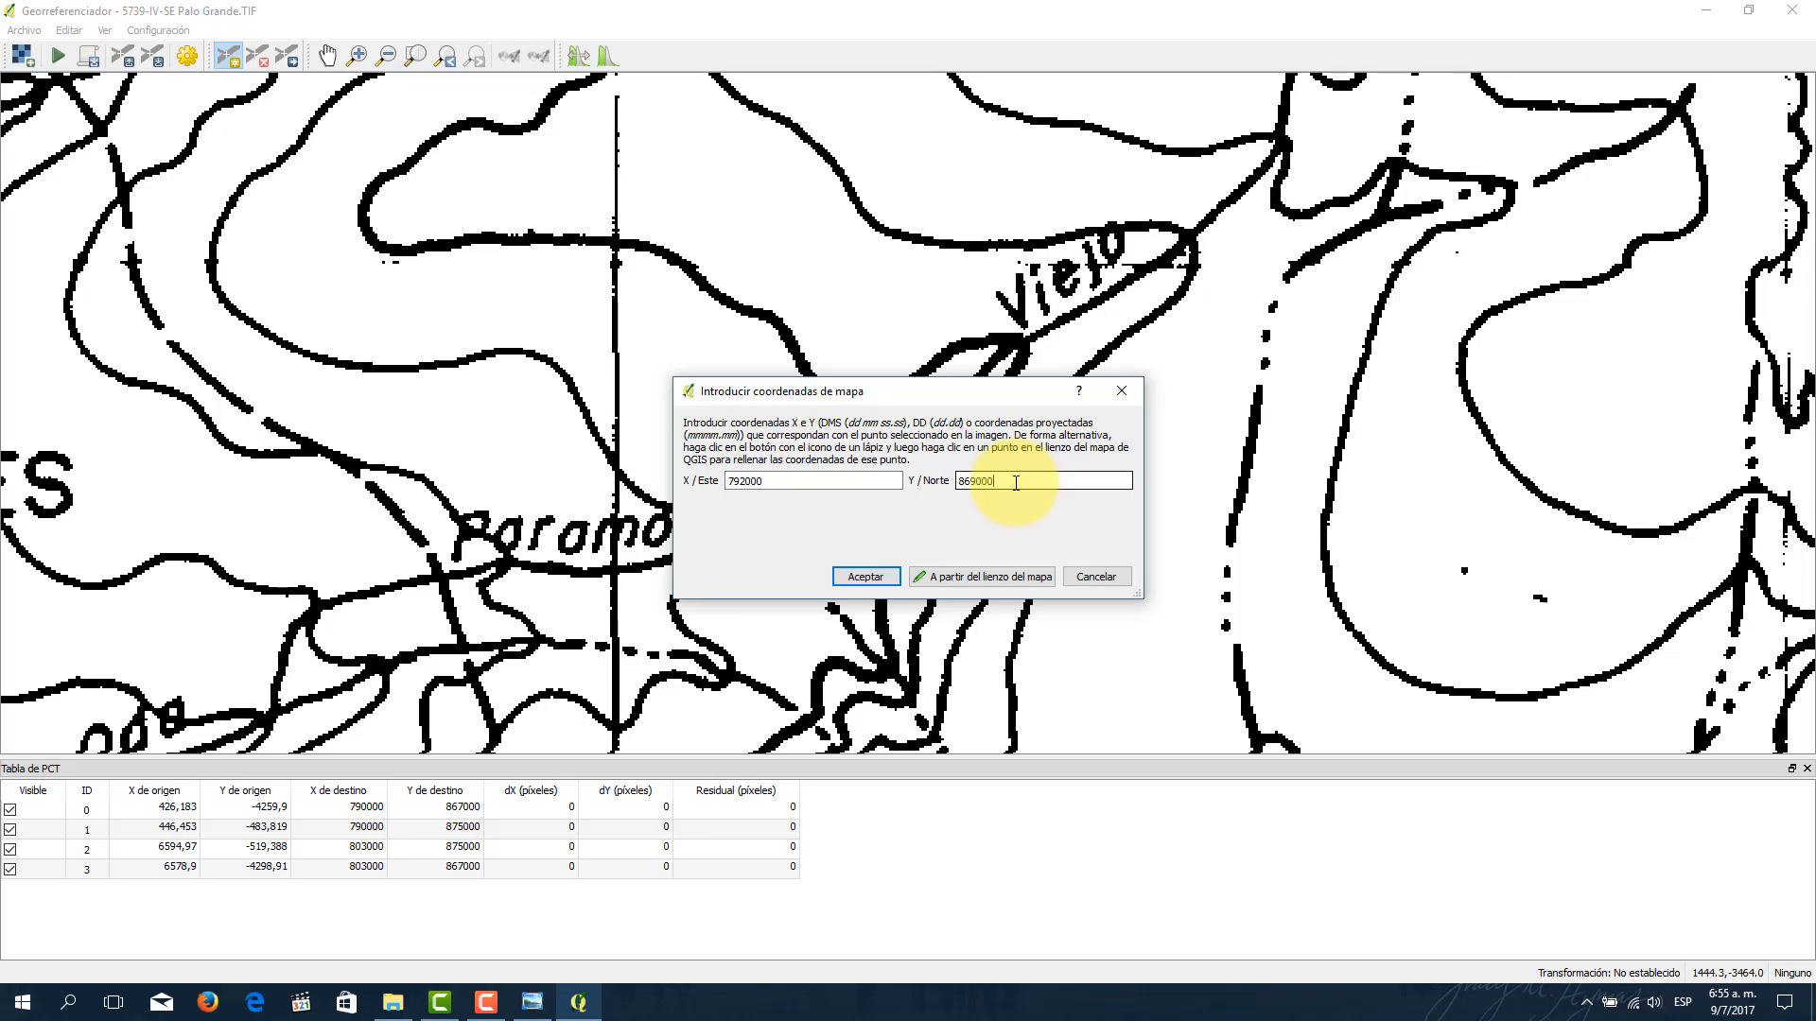
{"action": "left_click", "coordinate": [857, 576]}
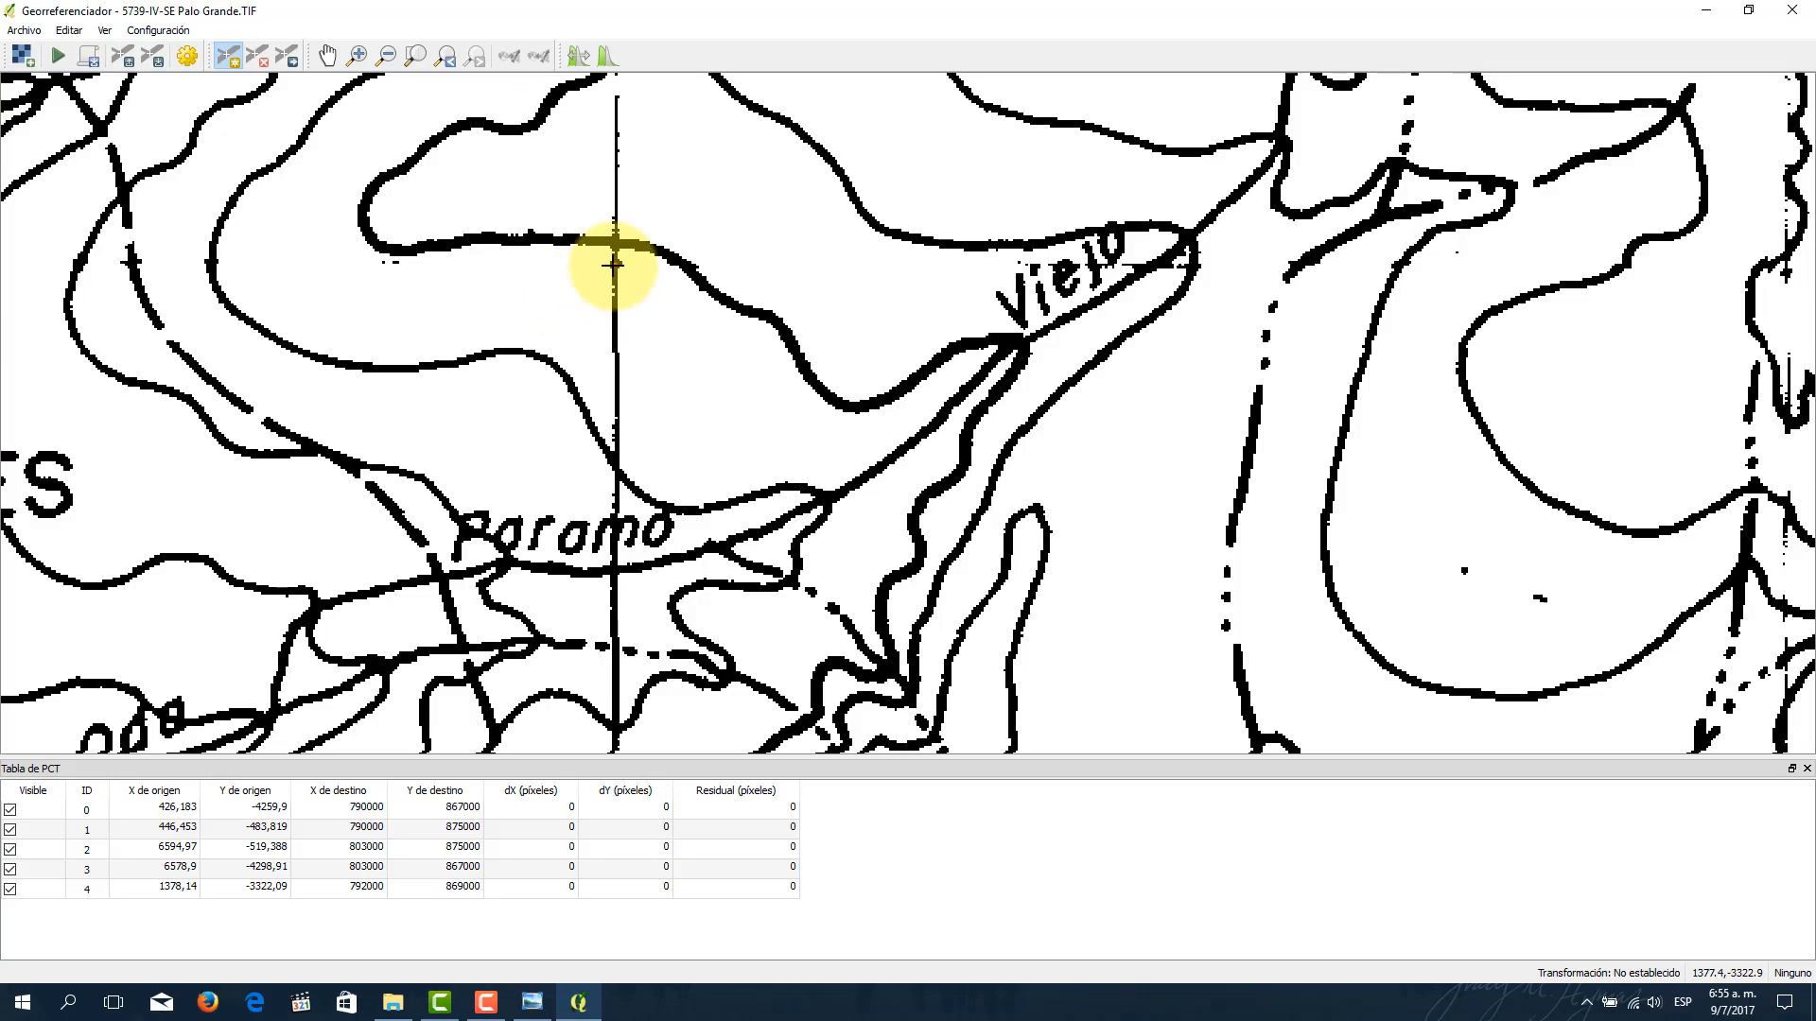
Step: Place another control point at the interior grid intersection just south of Los Picachitos, in the northwest part of the sheet
{"action": "scroll", "coordinate": [616, 263], "scroll_direction": "down", "scroll_amount": 6}
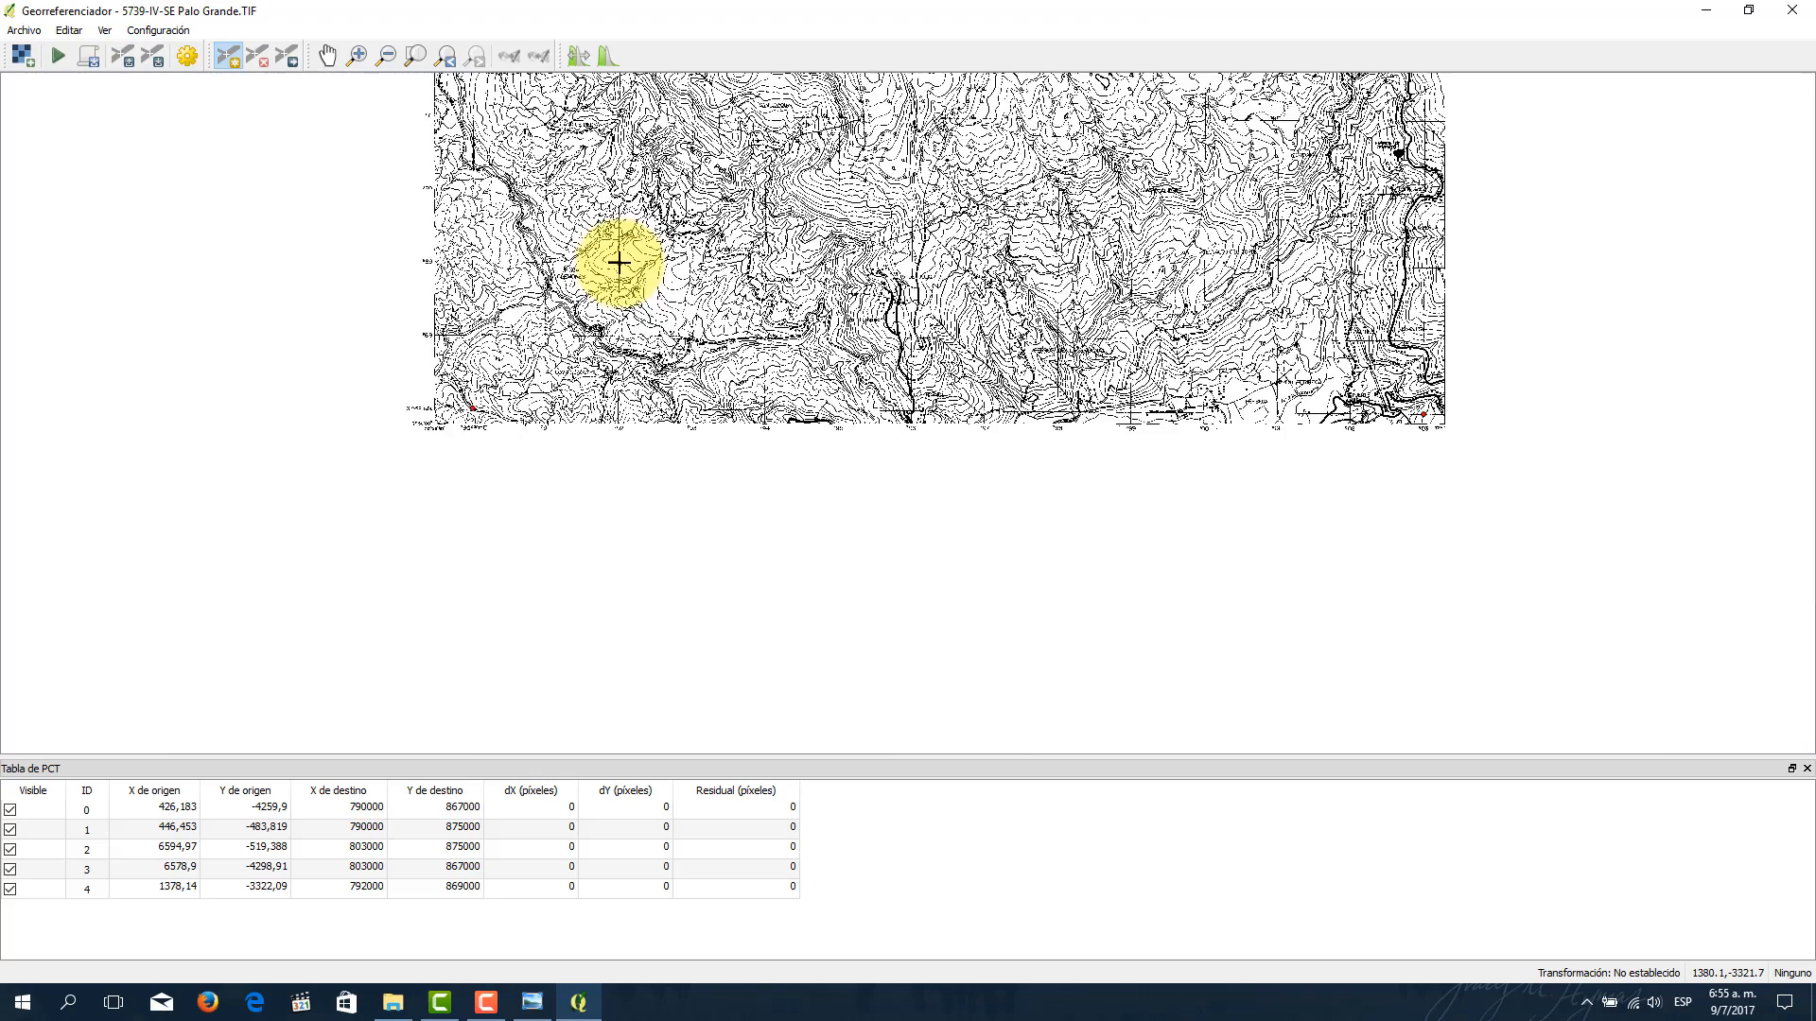
{"action": "left_click_drag", "start_coordinate": [650, 150], "coordinate": [617, 447]}
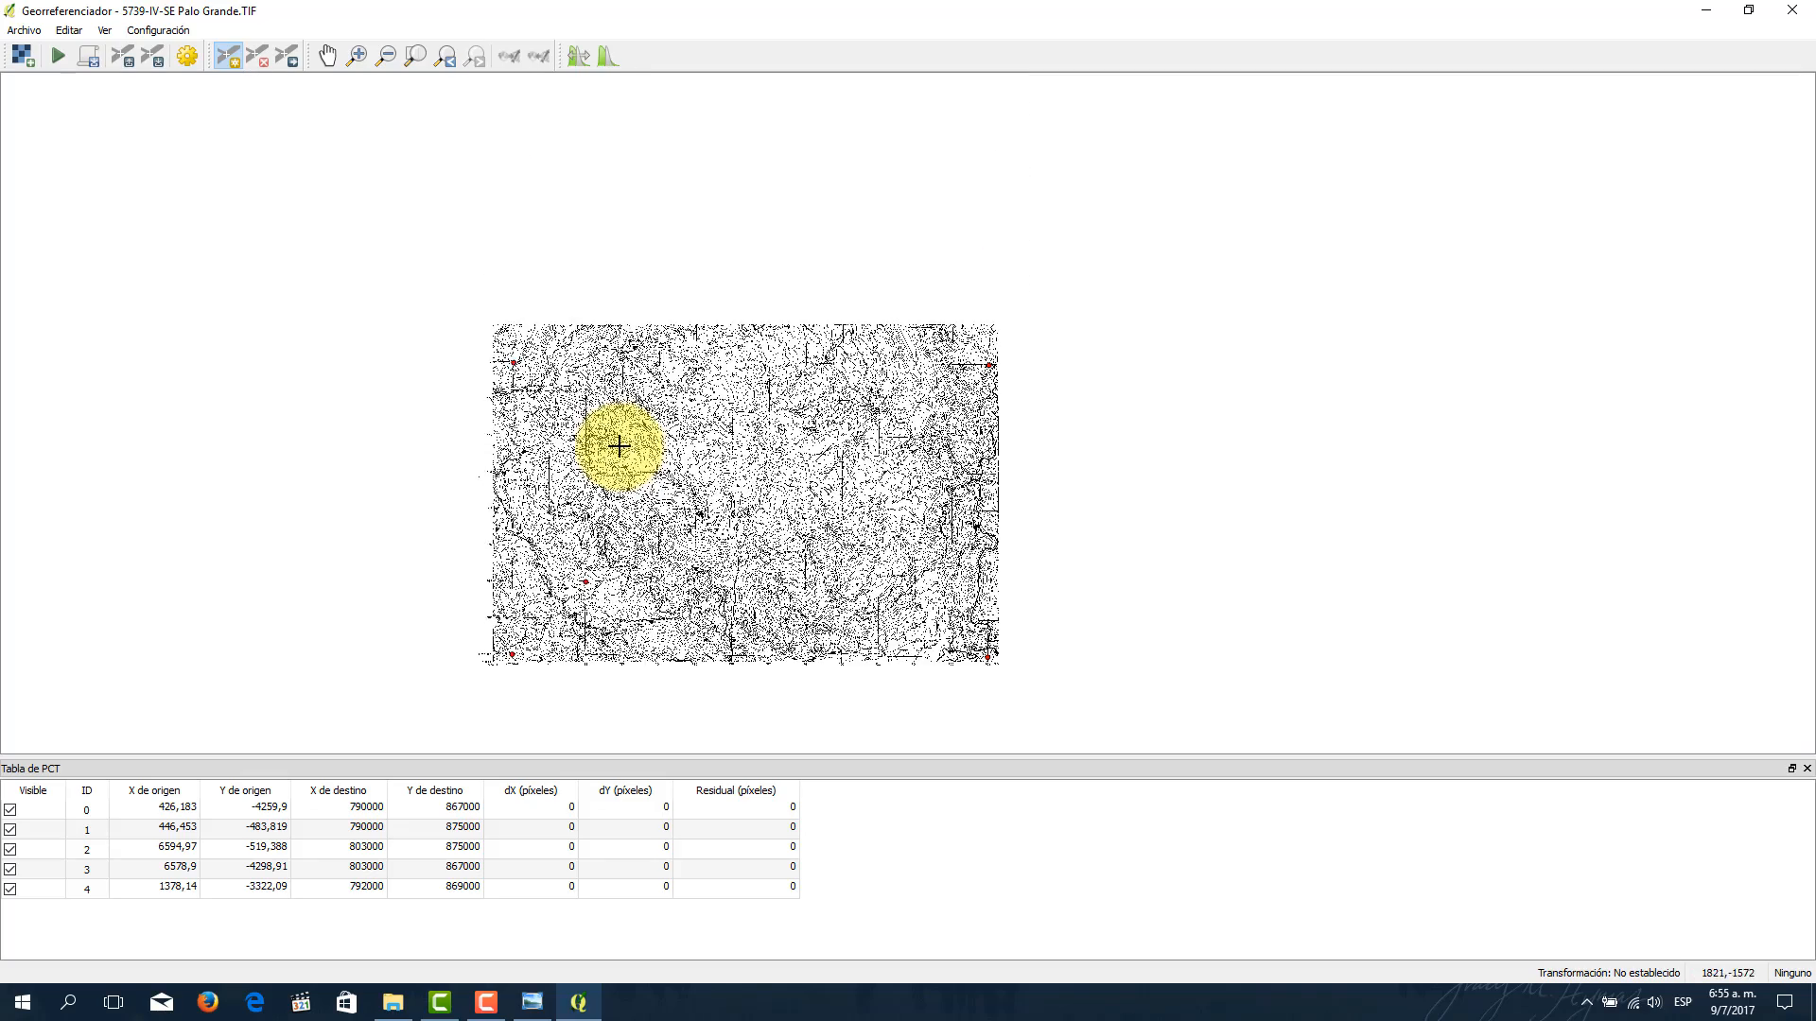
{"action": "scroll", "coordinate": [596, 364], "scroll_direction": "up", "scroll_amount": 2}
{"action": "scroll", "coordinate": [596, 364], "scroll_direction": "up", "scroll_amount": 2}
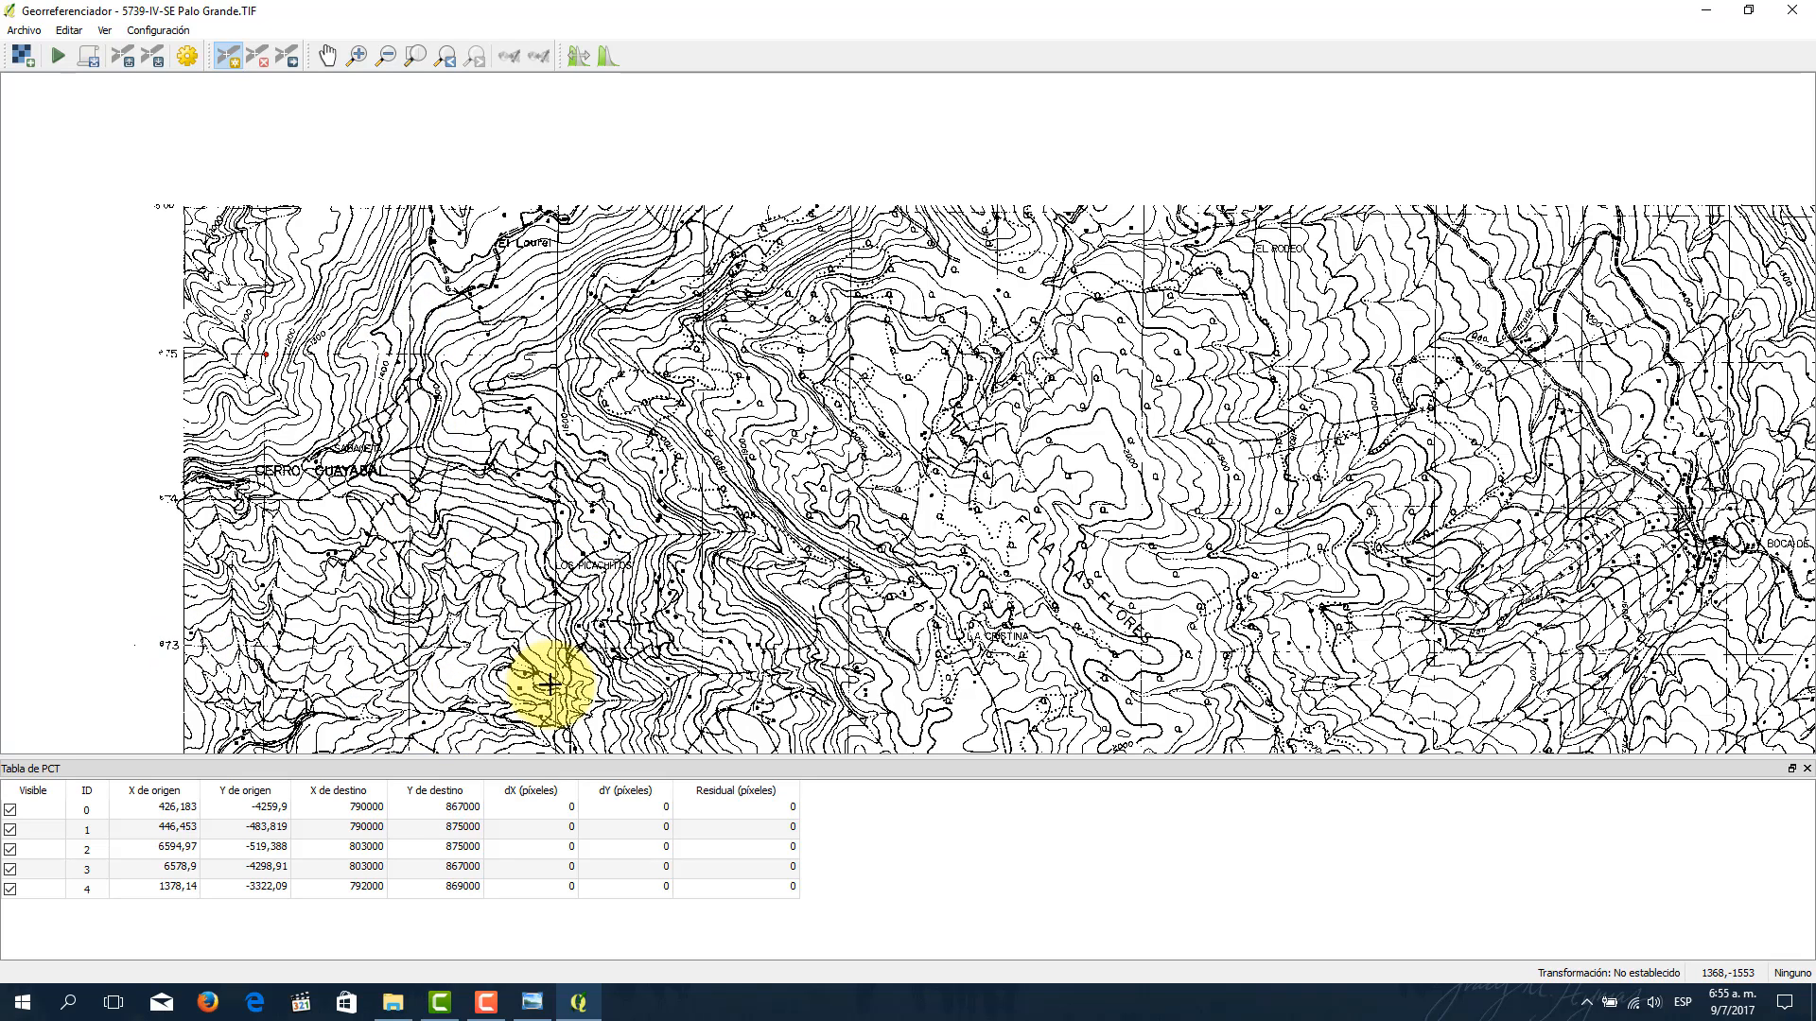
{"action": "left_click_drag", "start_coordinate": [552, 697], "coordinate": [594, 493]}
{"action": "scroll", "coordinate": [606, 454], "scroll_direction": "up", "scroll_amount": 5}
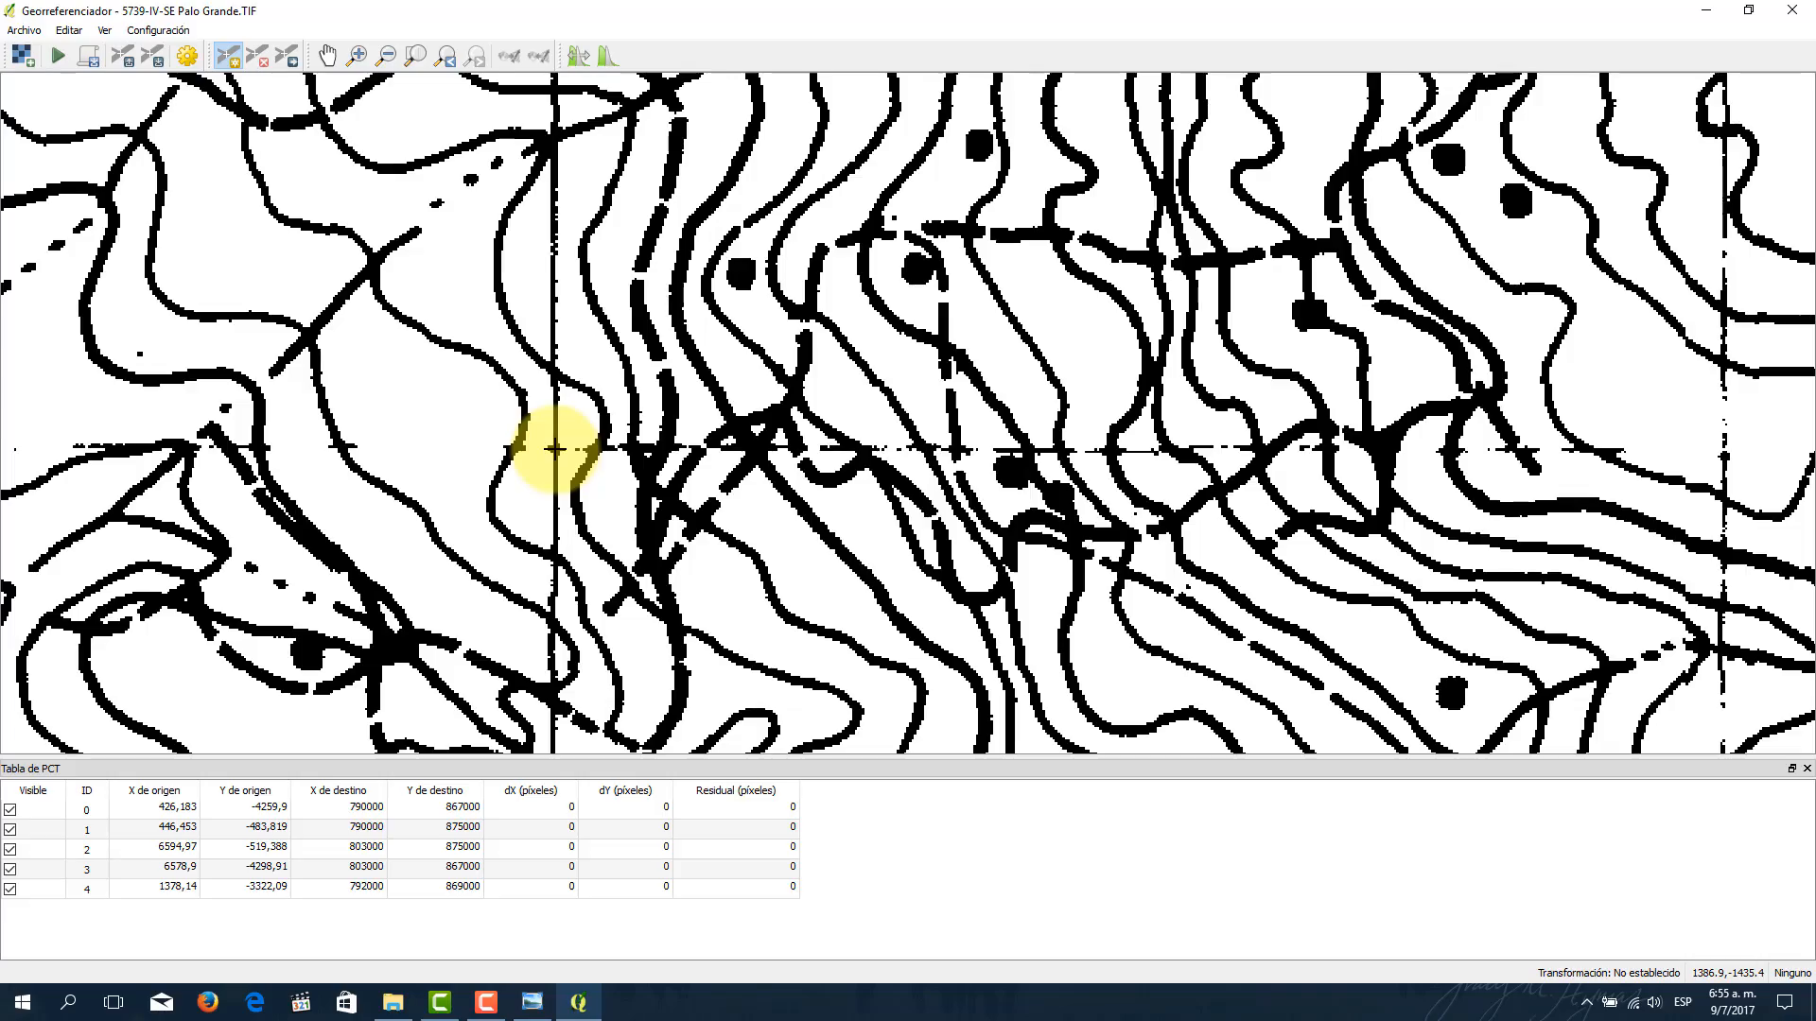
{"action": "left_click", "coordinate": [555, 448]}
Step: Check the grid labels south of Los Picachitos in Windows Photo Viewer and enter 792000 as the control point's X / Este
{"action": "left_click", "coordinate": [531, 1002]}
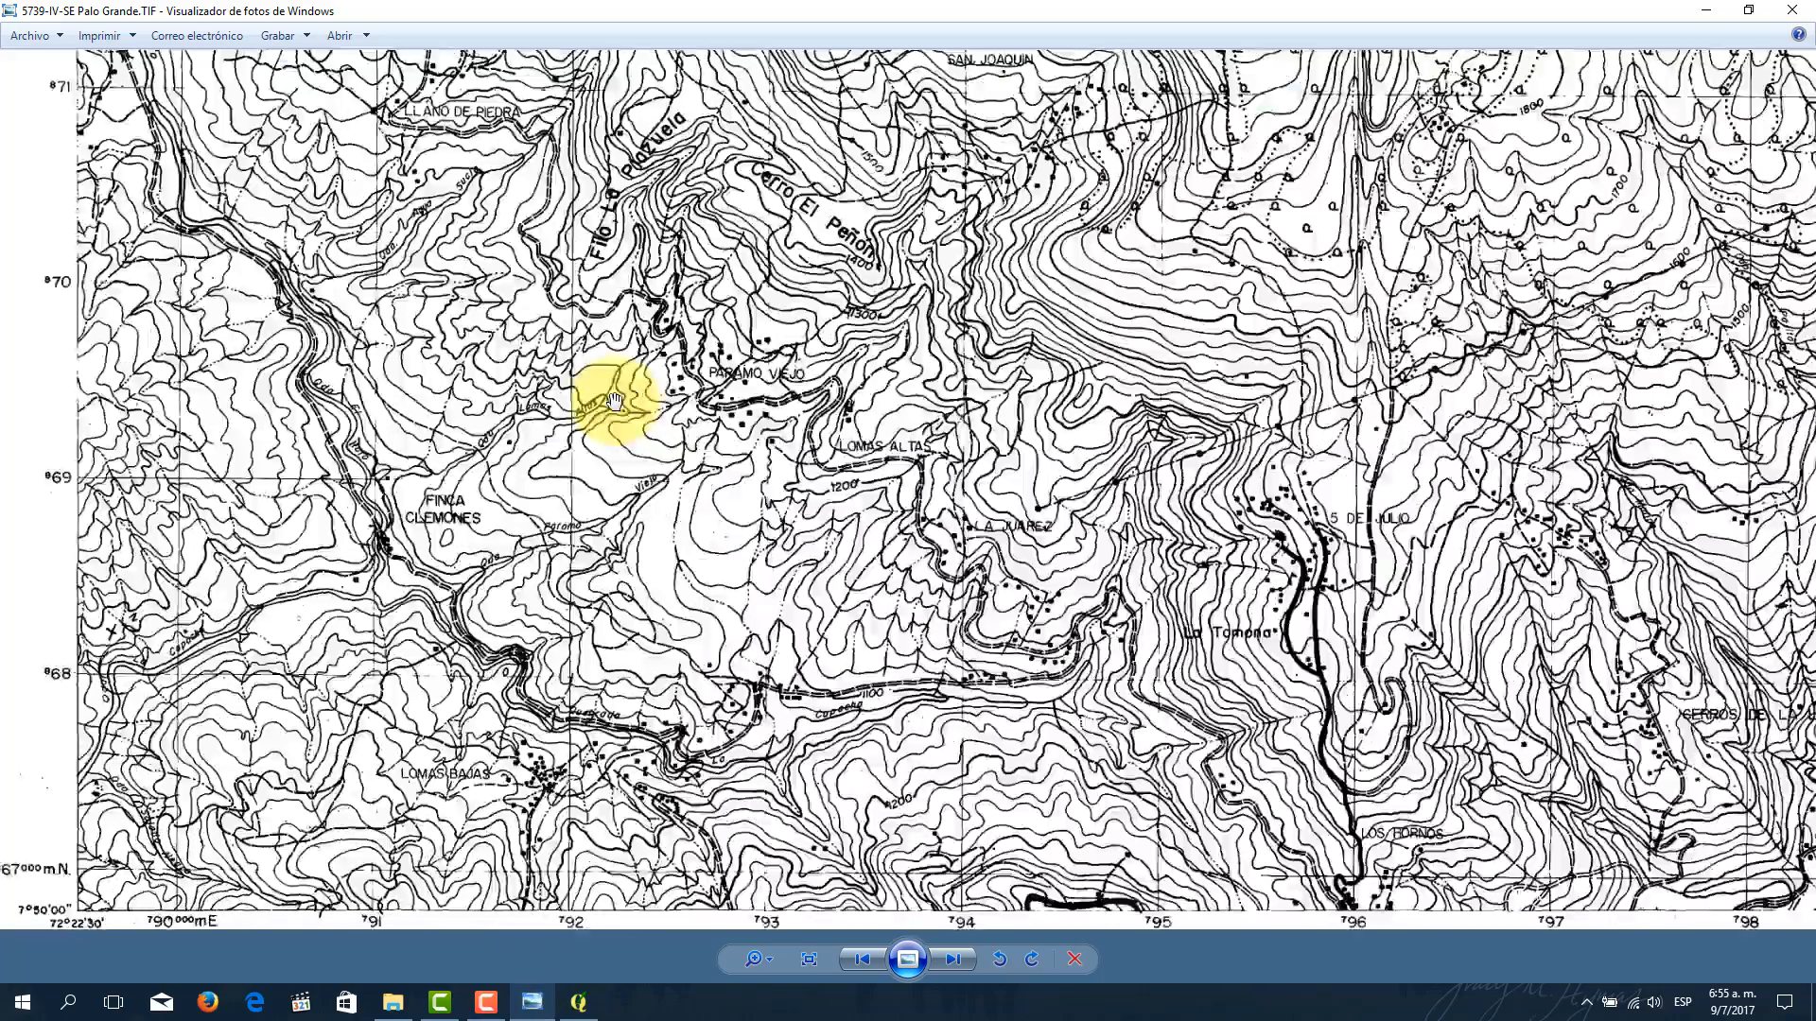
{"action": "scroll", "coordinate": [614, 401], "scroll_direction": "down", "scroll_amount": 2}
{"action": "left_click_drag", "start_coordinate": [454, 151], "coordinate": [470, 610]}
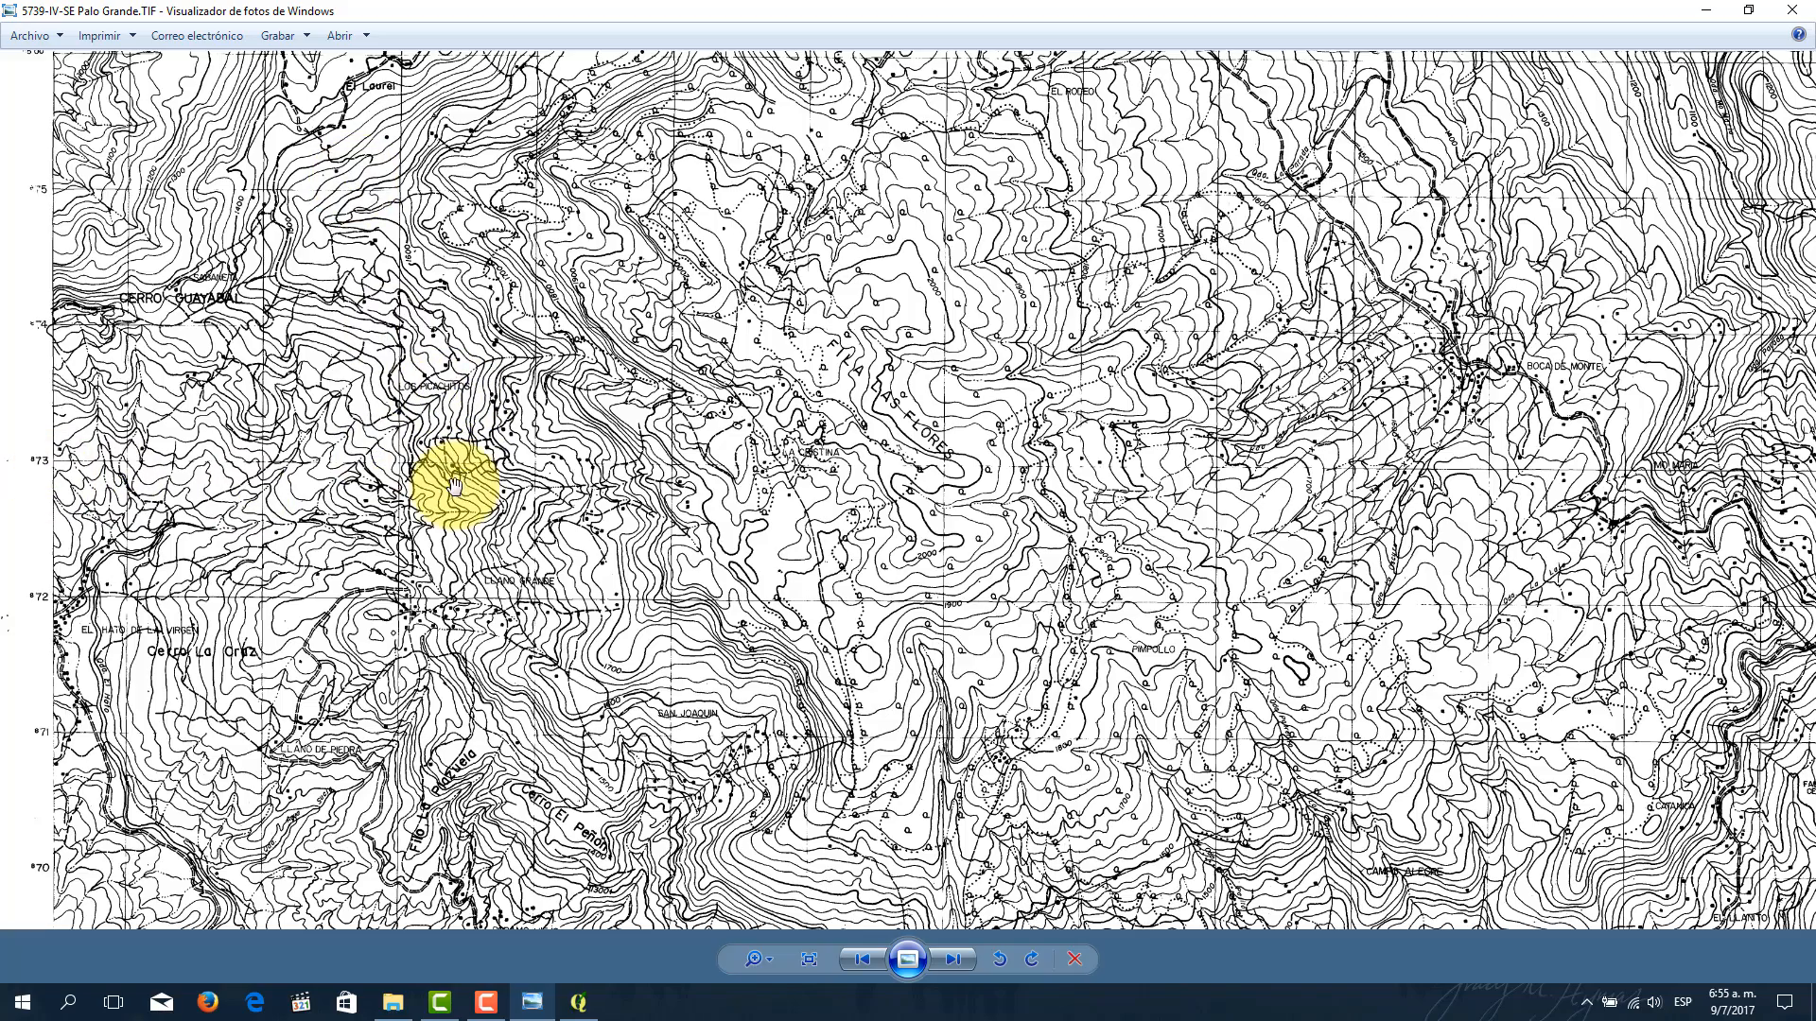
{"action": "scroll", "coordinate": [380, 481], "scroll_direction": "up", "scroll_amount": 3}
{"action": "left_click_drag", "start_coordinate": [397, 480], "coordinate": [679, 439]}
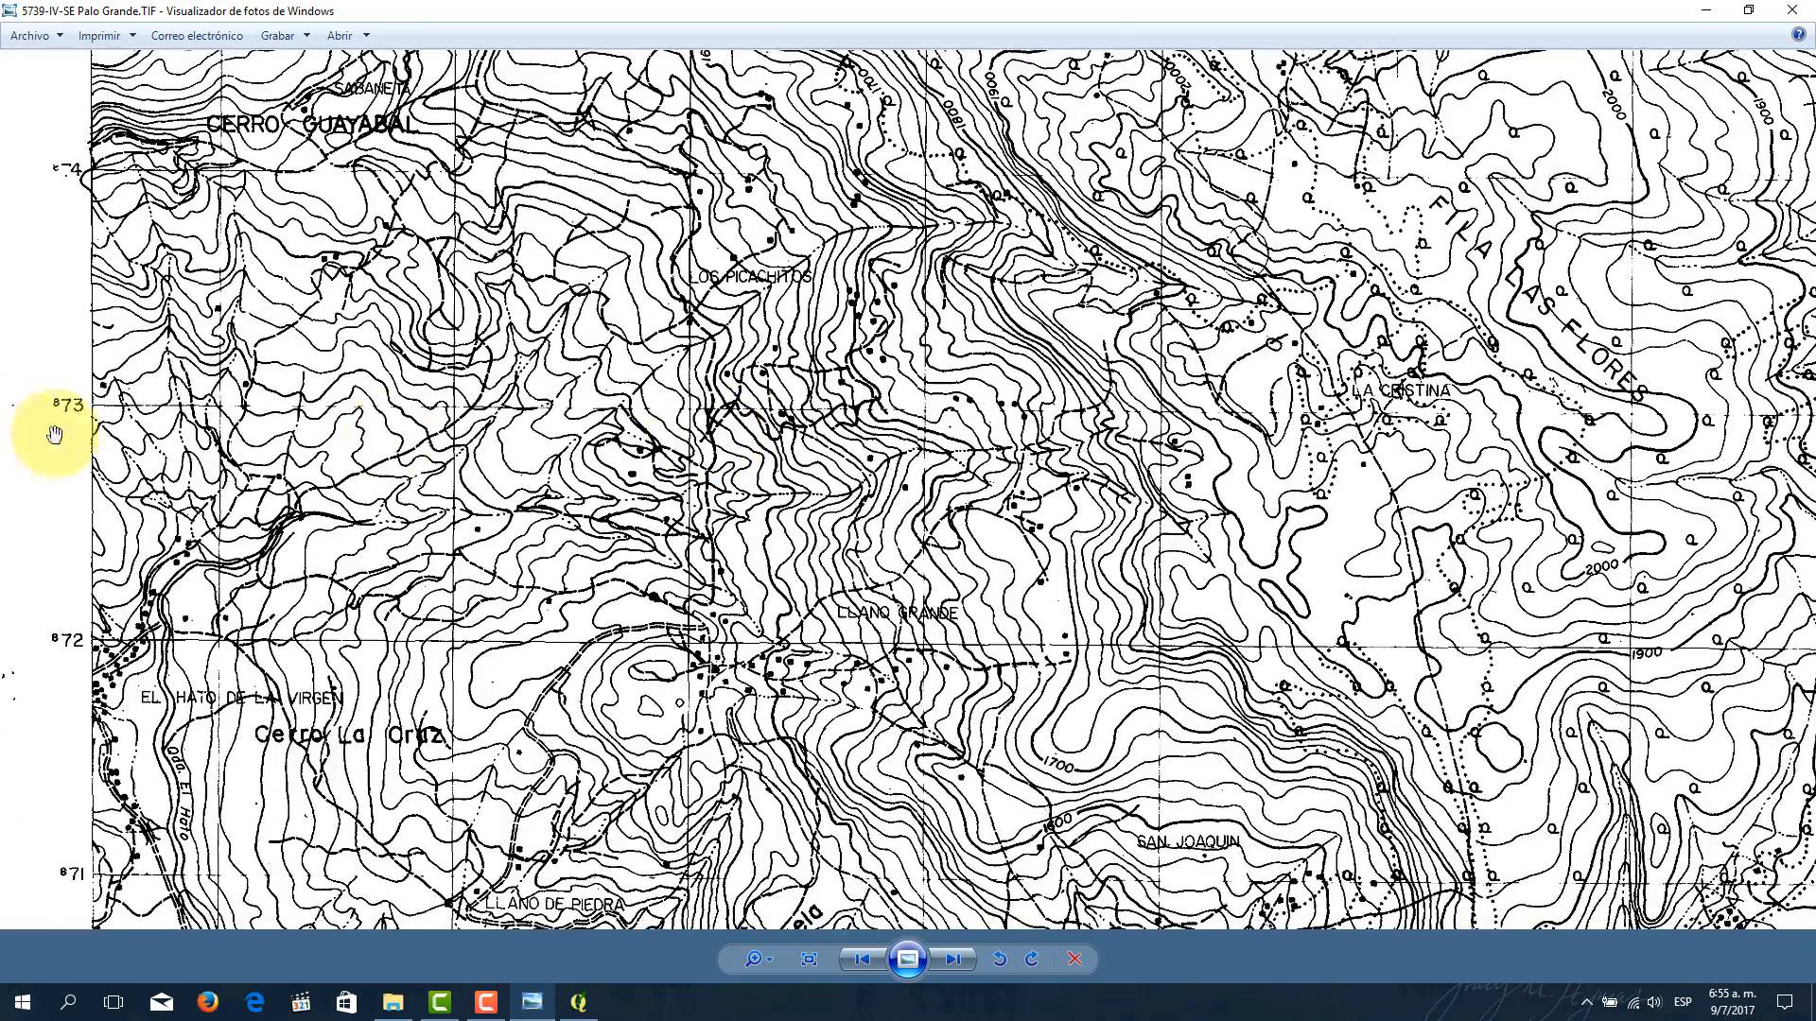
{"action": "left_click", "coordinate": [581, 1003]}
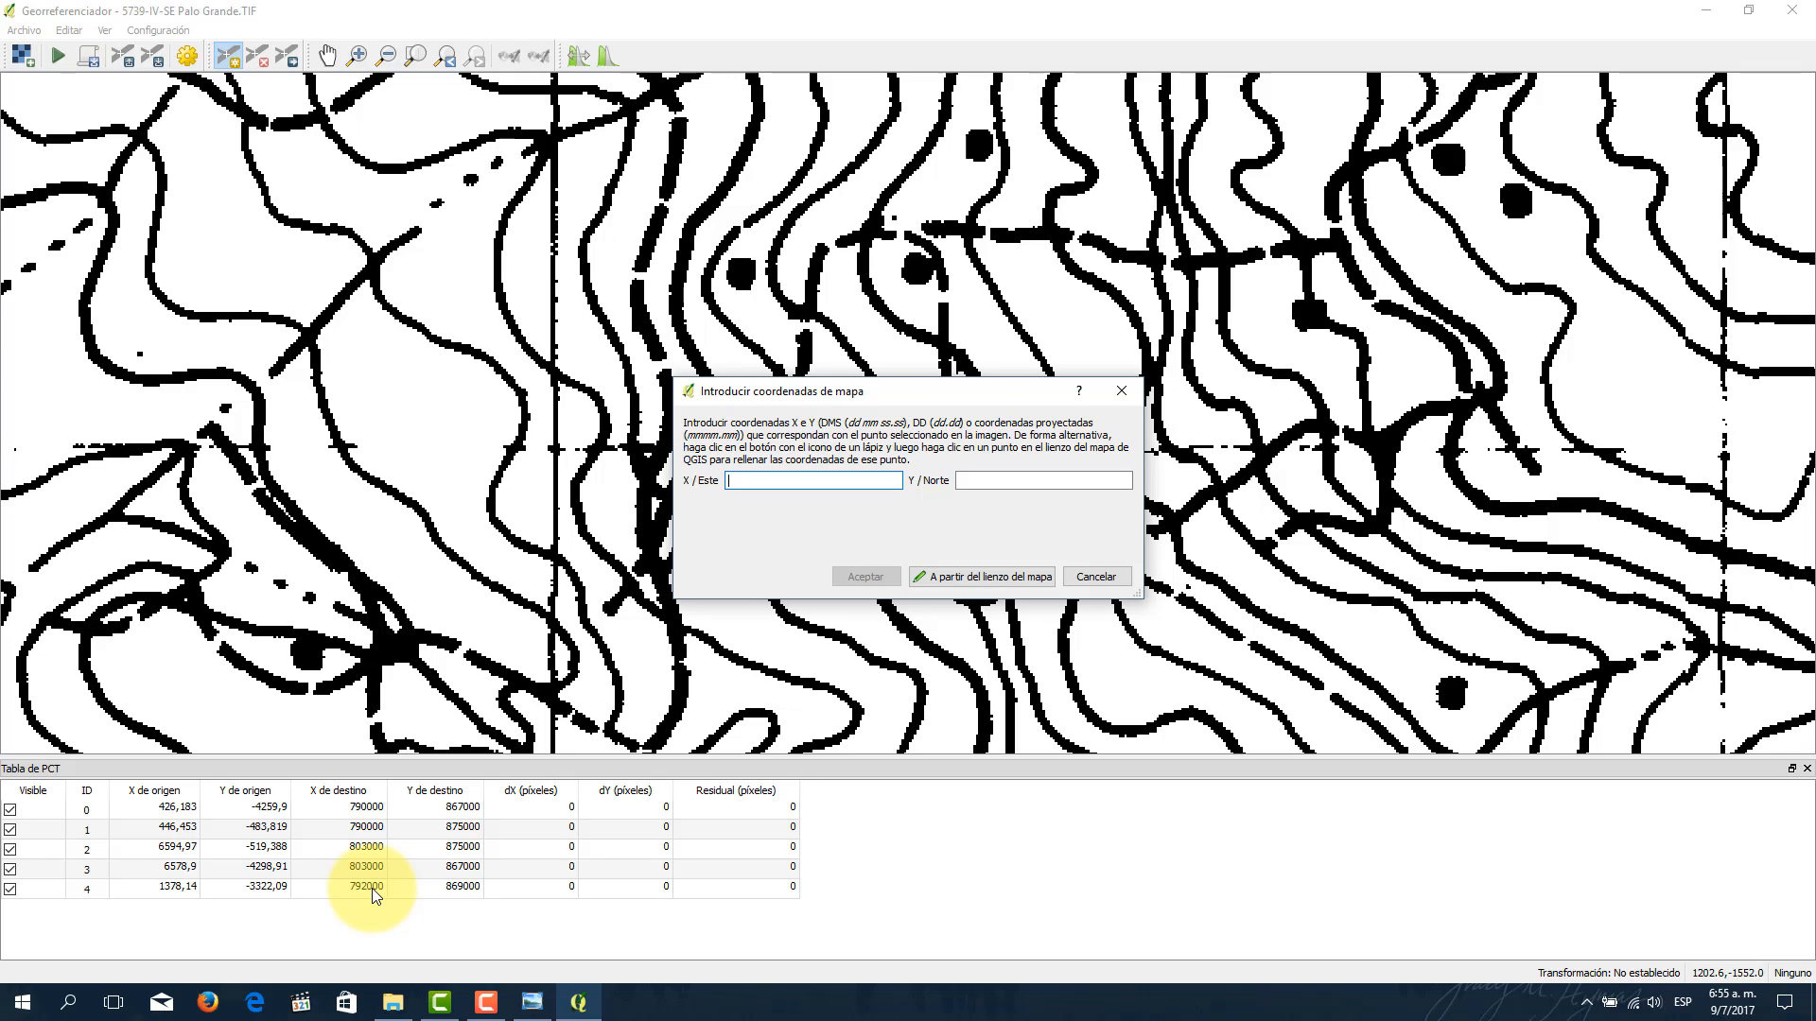
{"action": "left_click", "coordinate": [772, 483]}
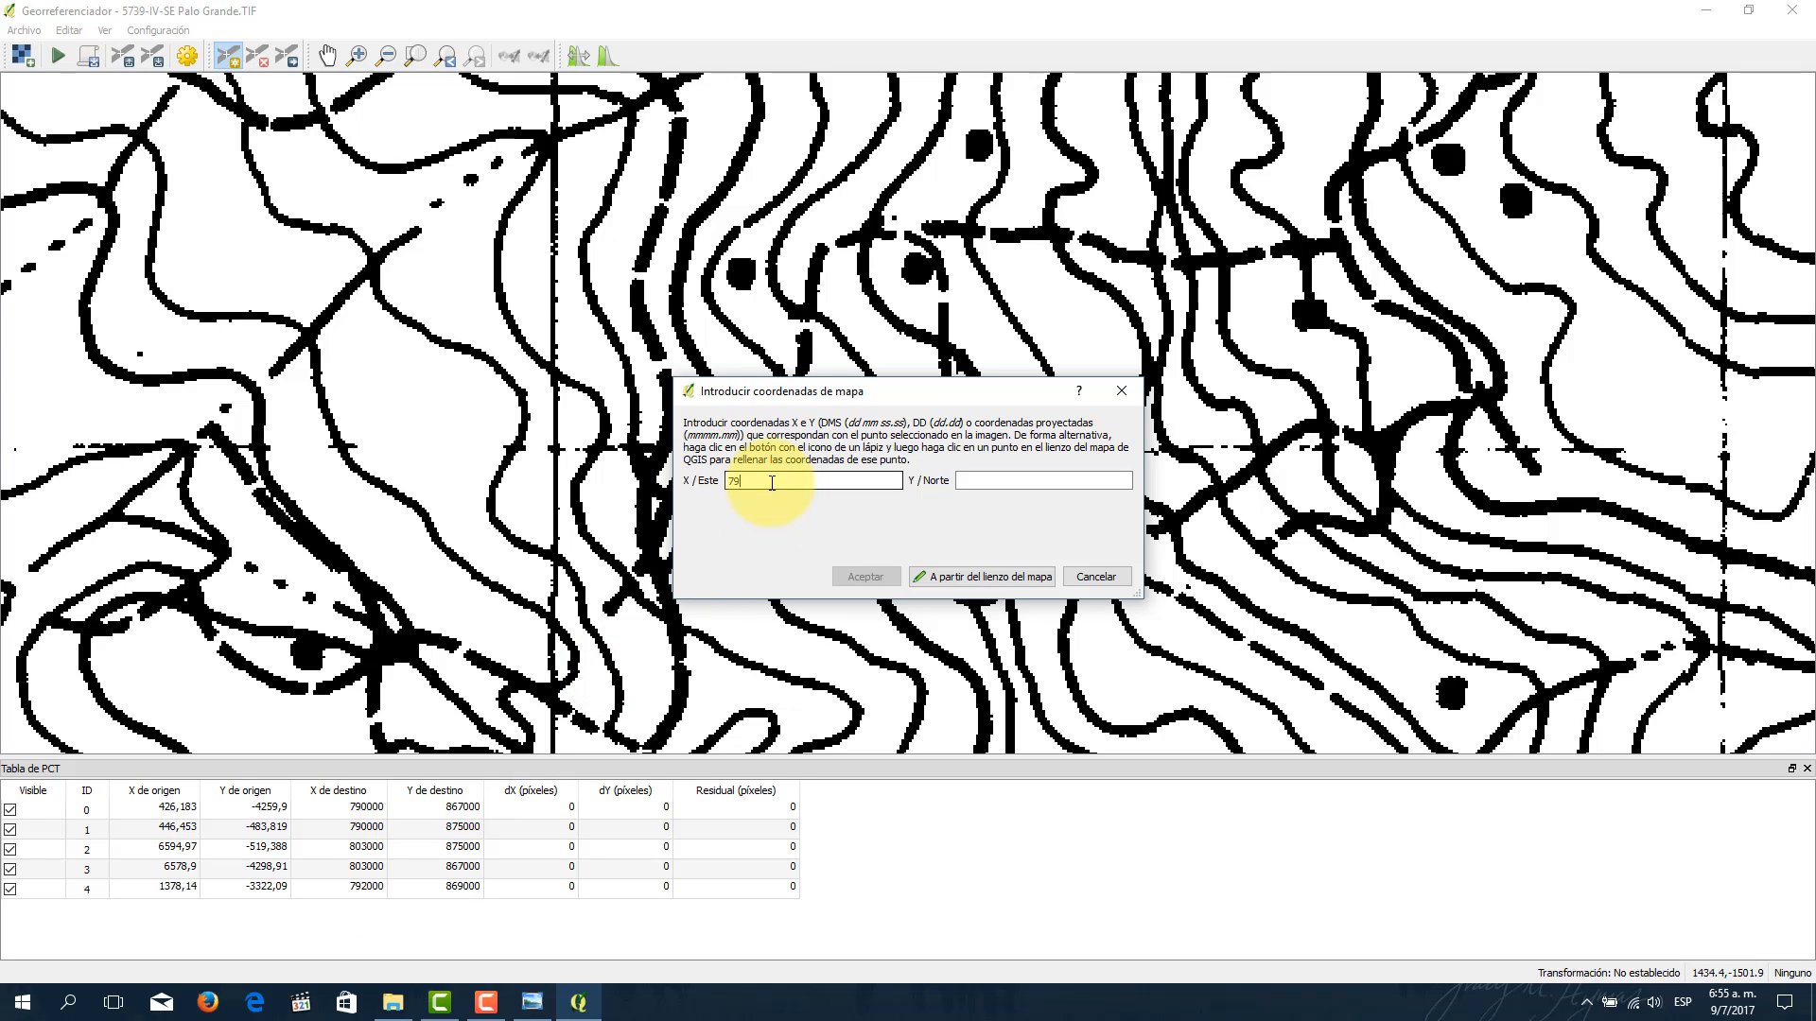
{"action": "left_click", "coordinate": [1002, 481]}
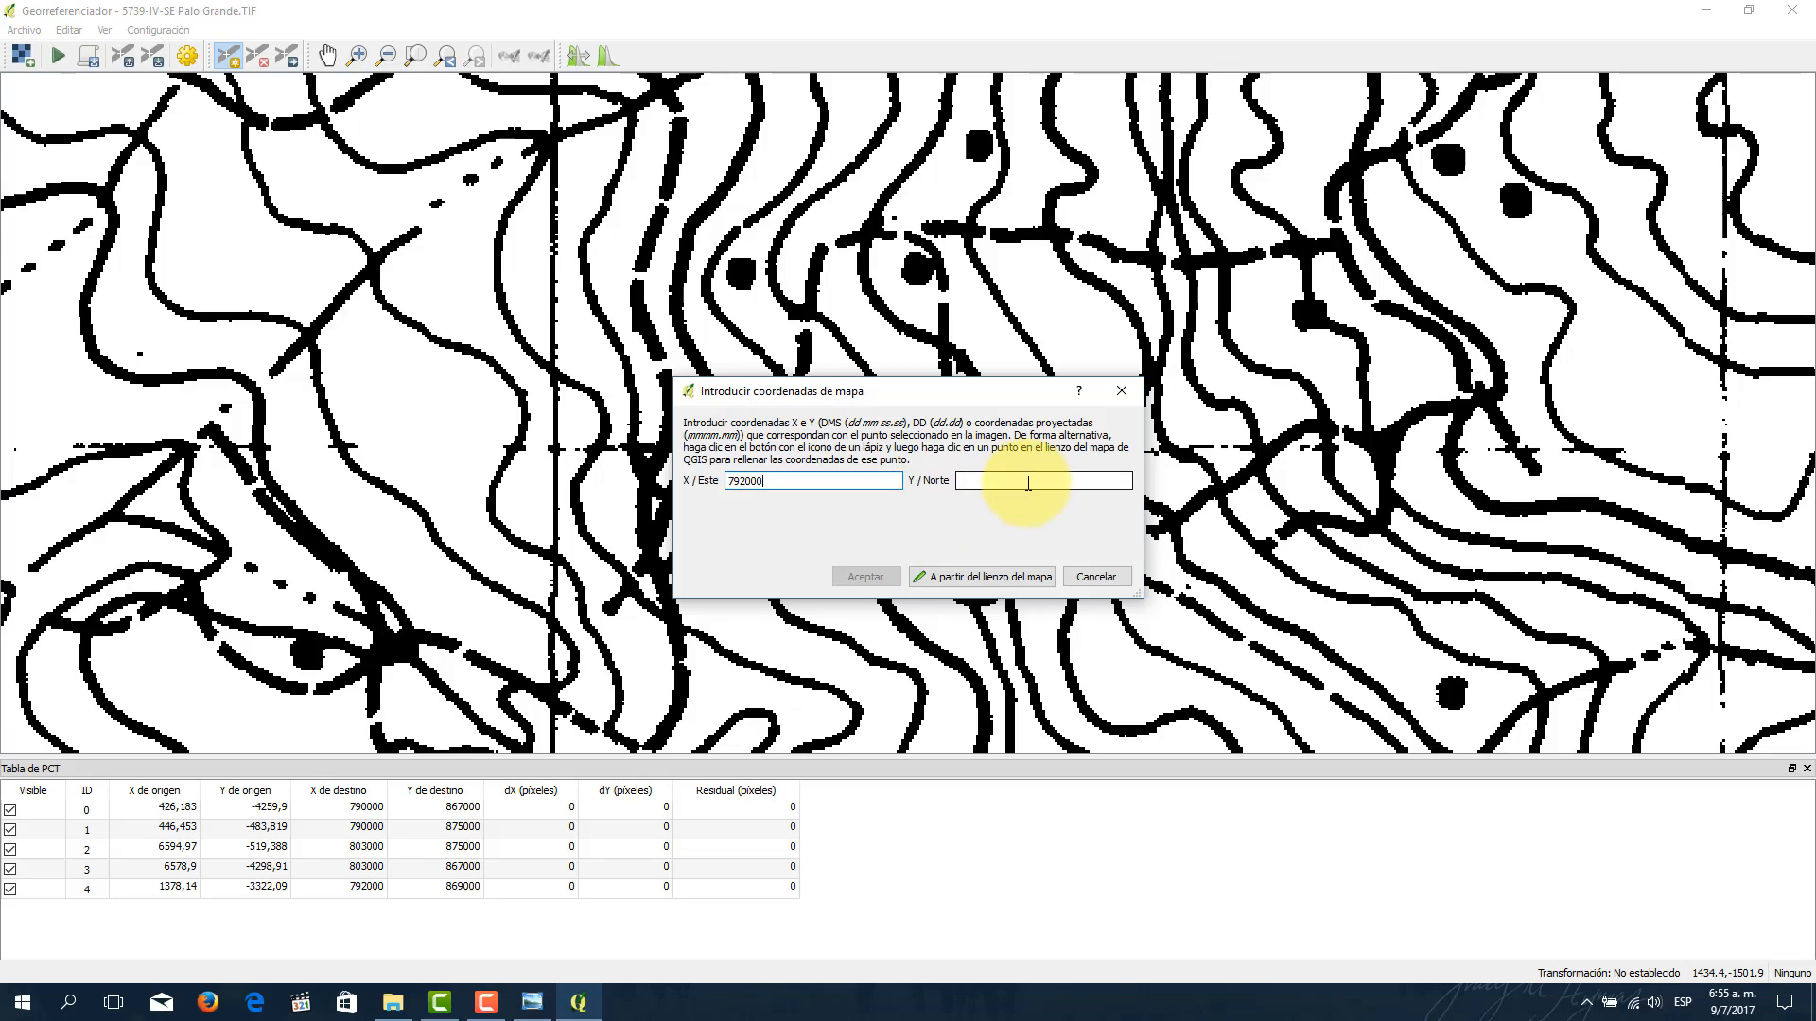
Step: Recheck that intersection's easting and northing labels in the photo viewer and complete the control point with Y / Norte 873000
{"action": "left_click", "coordinate": [533, 1010]}
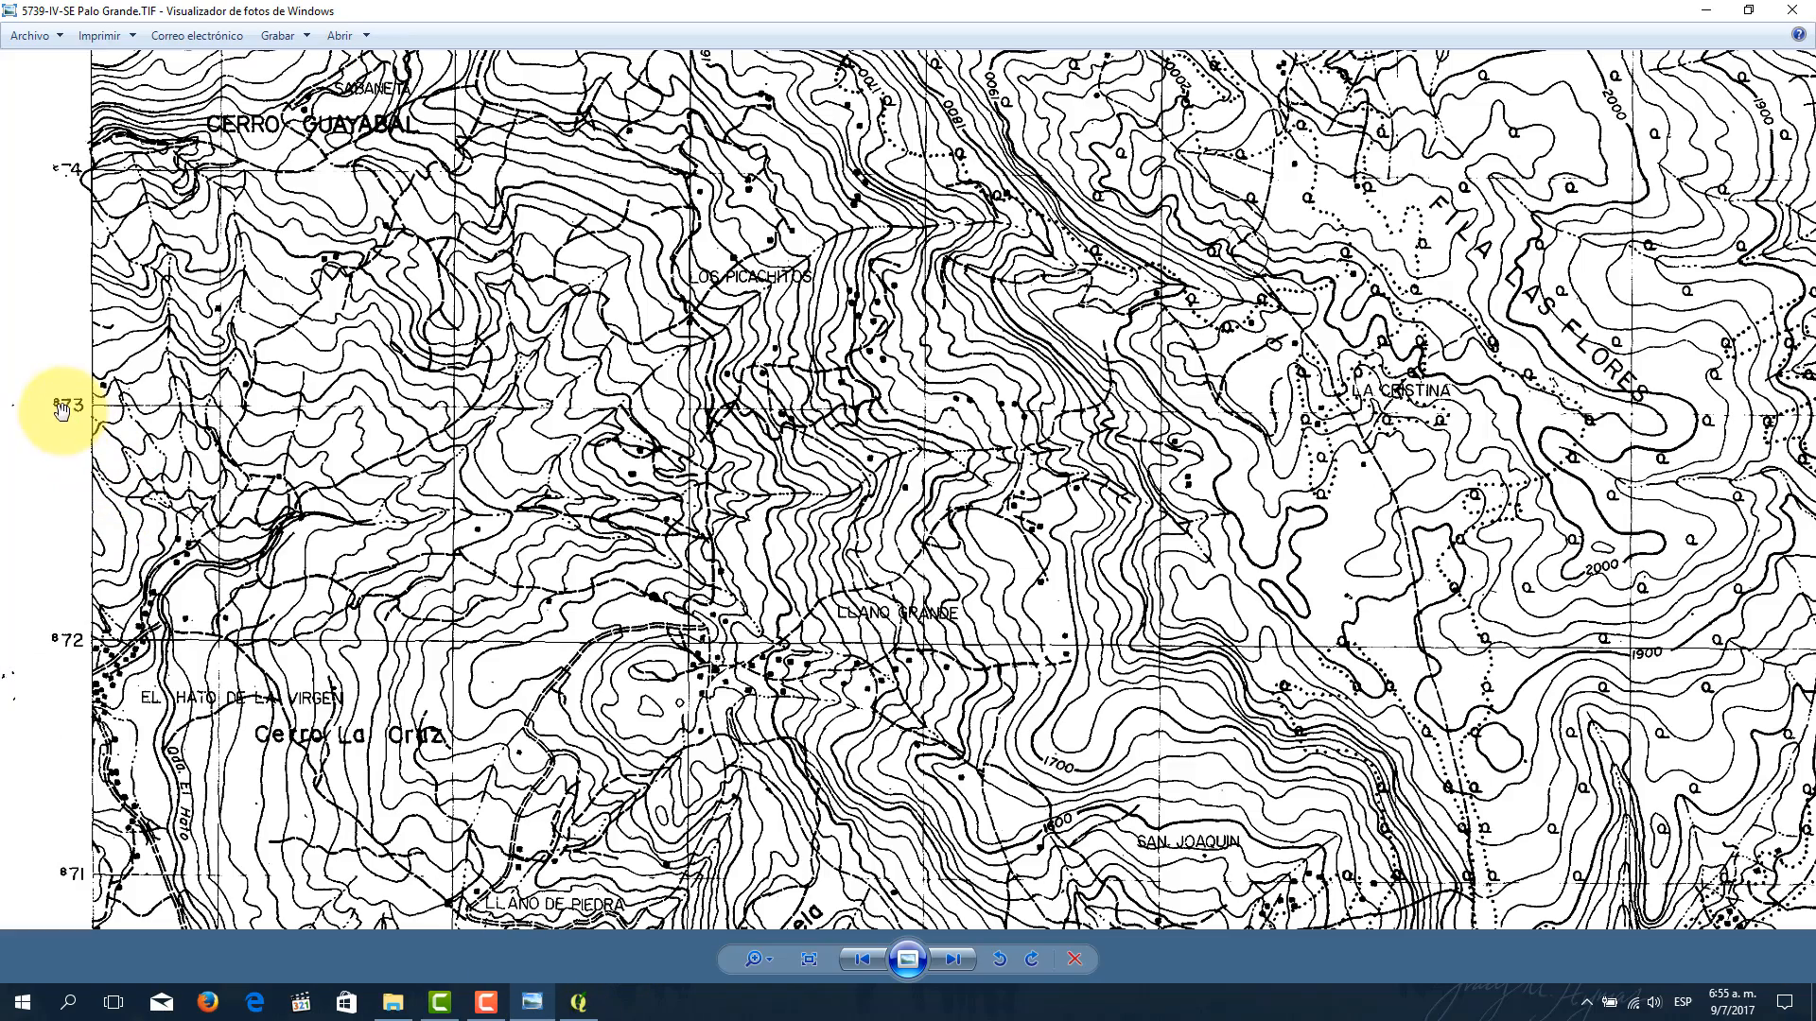
{"action": "left_click_drag", "start_coordinate": [704, 595], "coordinate": [688, 288]}
{"action": "left_click_drag", "start_coordinate": [701, 747], "coordinate": [660, 268]}
{"action": "left_click_drag", "start_coordinate": [645, 438], "coordinate": [690, 190]}
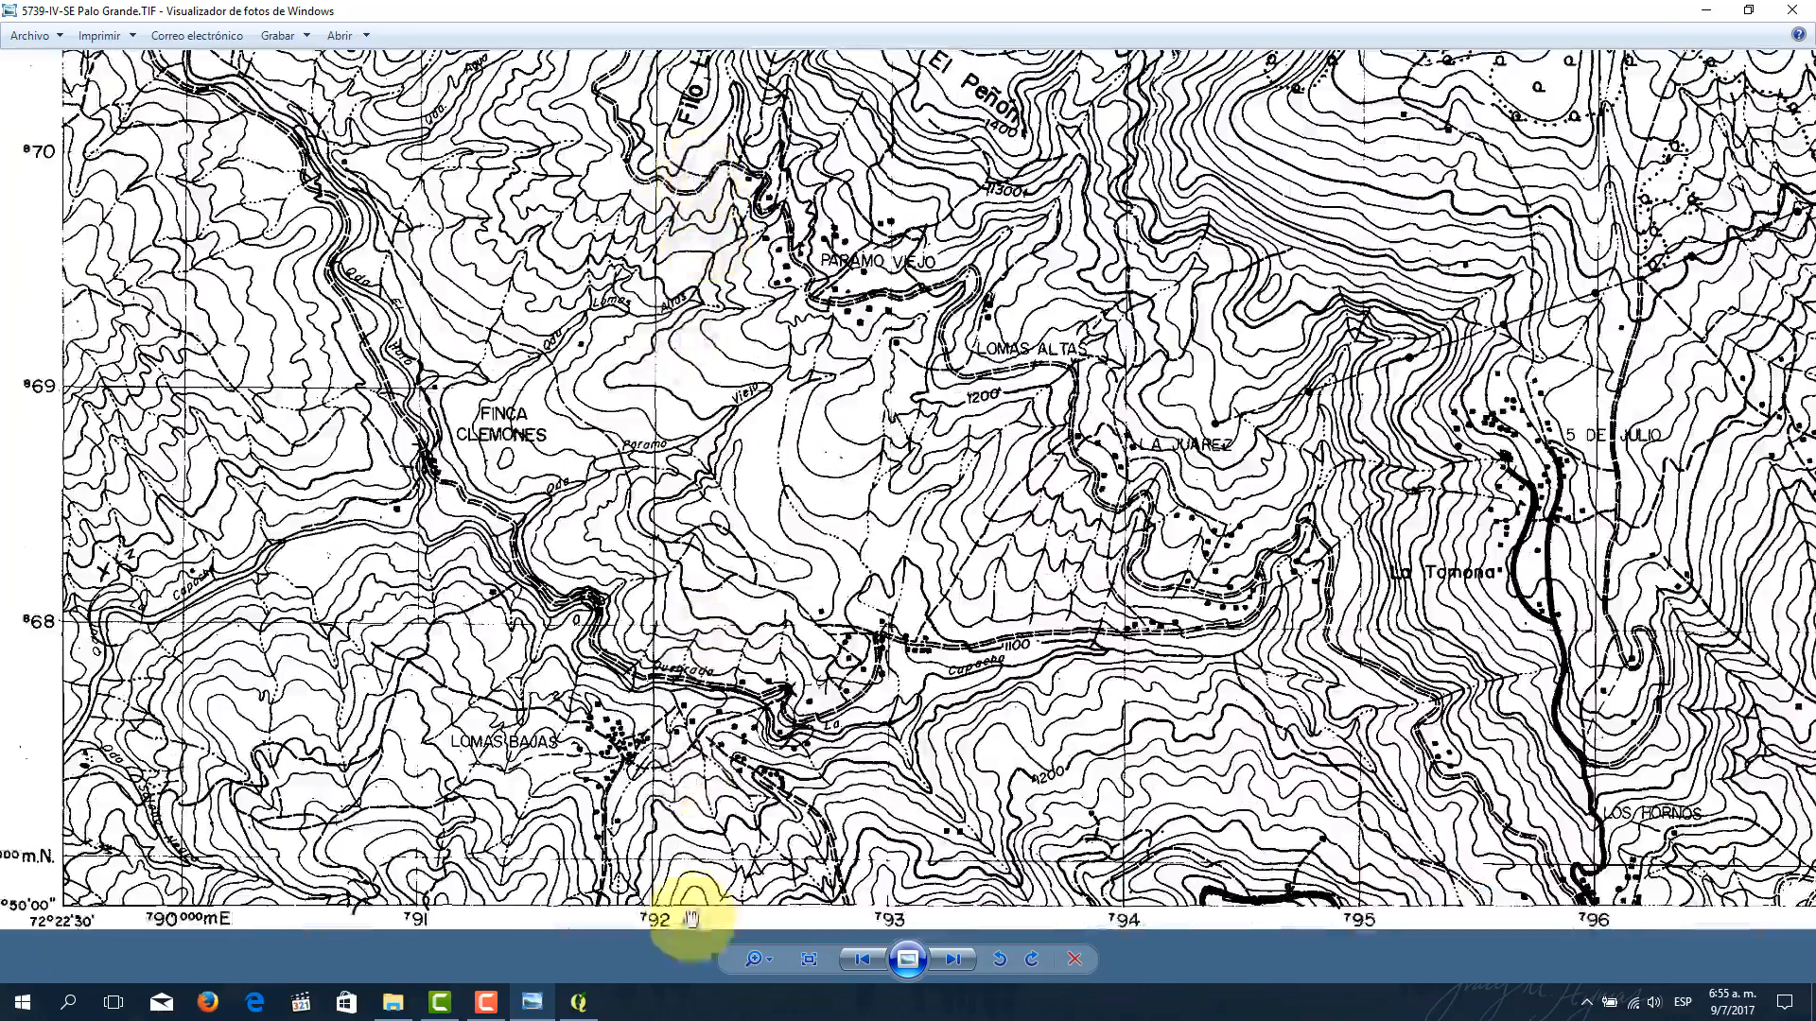
{"action": "left_click_drag", "start_coordinate": [690, 271], "coordinate": [705, 870]}
{"action": "left_click_drag", "start_coordinate": [729, 223], "coordinate": [697, 689]}
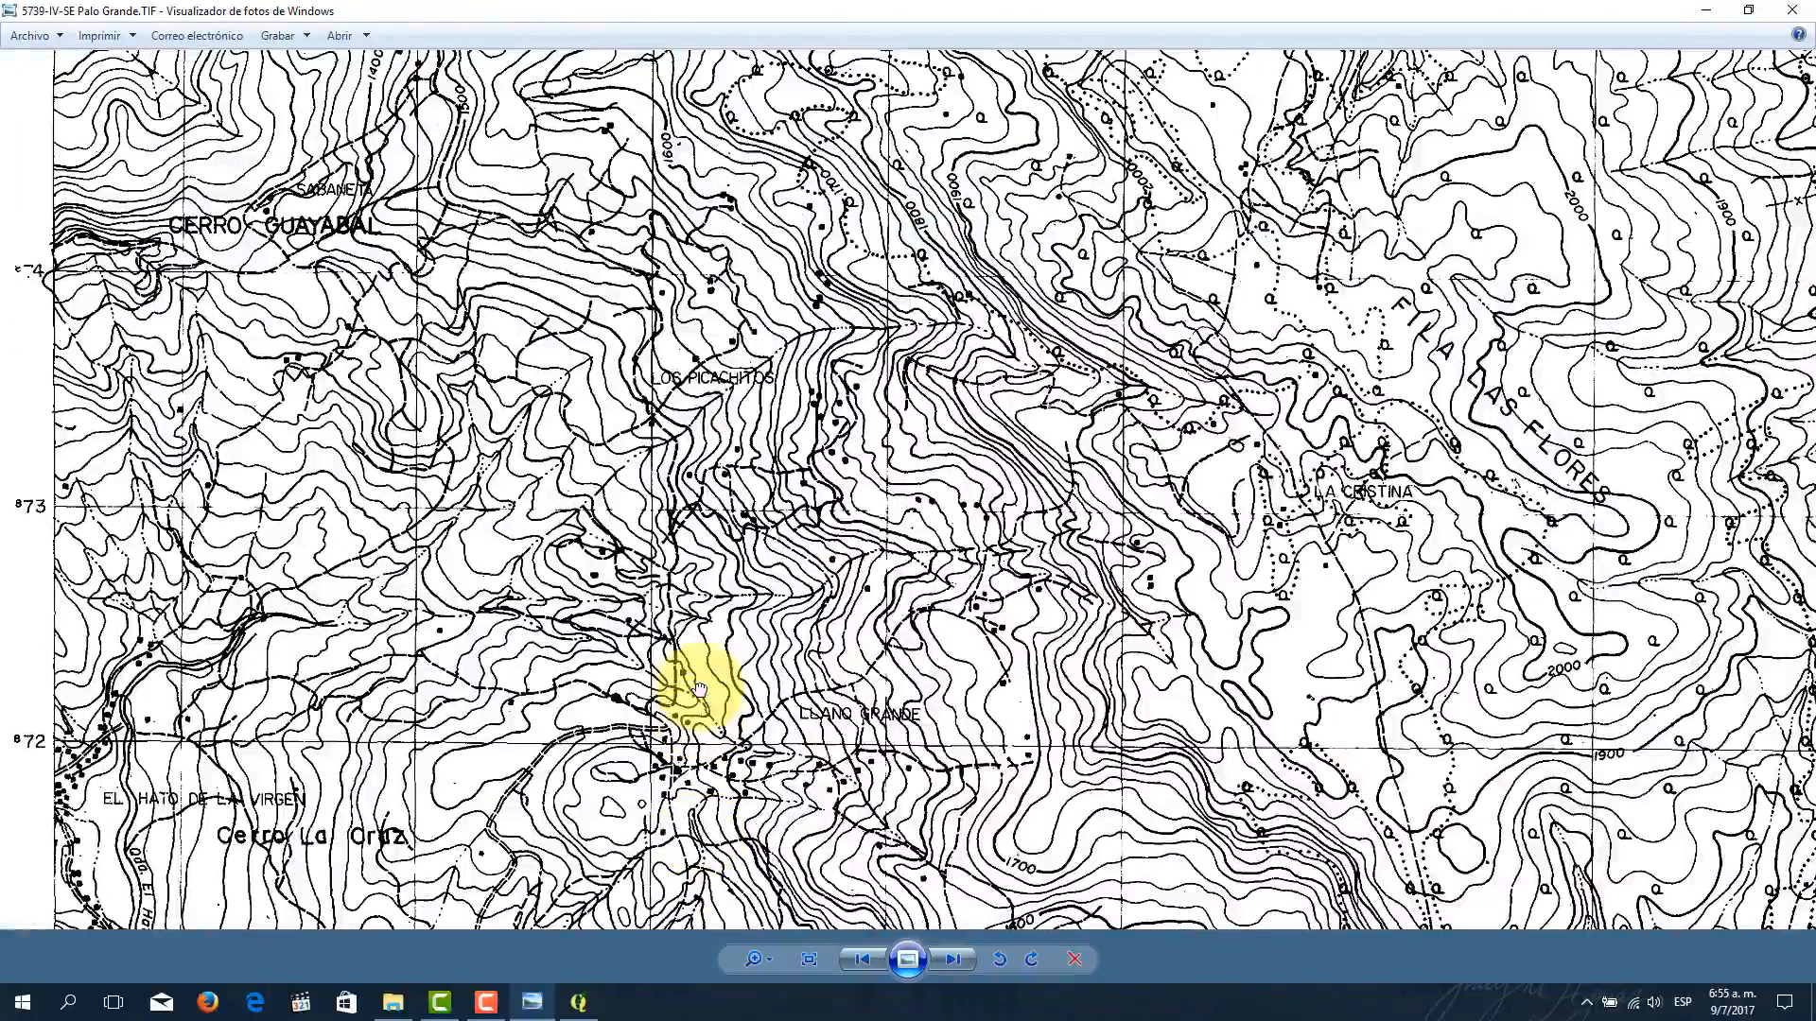
{"action": "left_click_drag", "start_coordinate": [697, 284], "coordinate": [722, 479]}
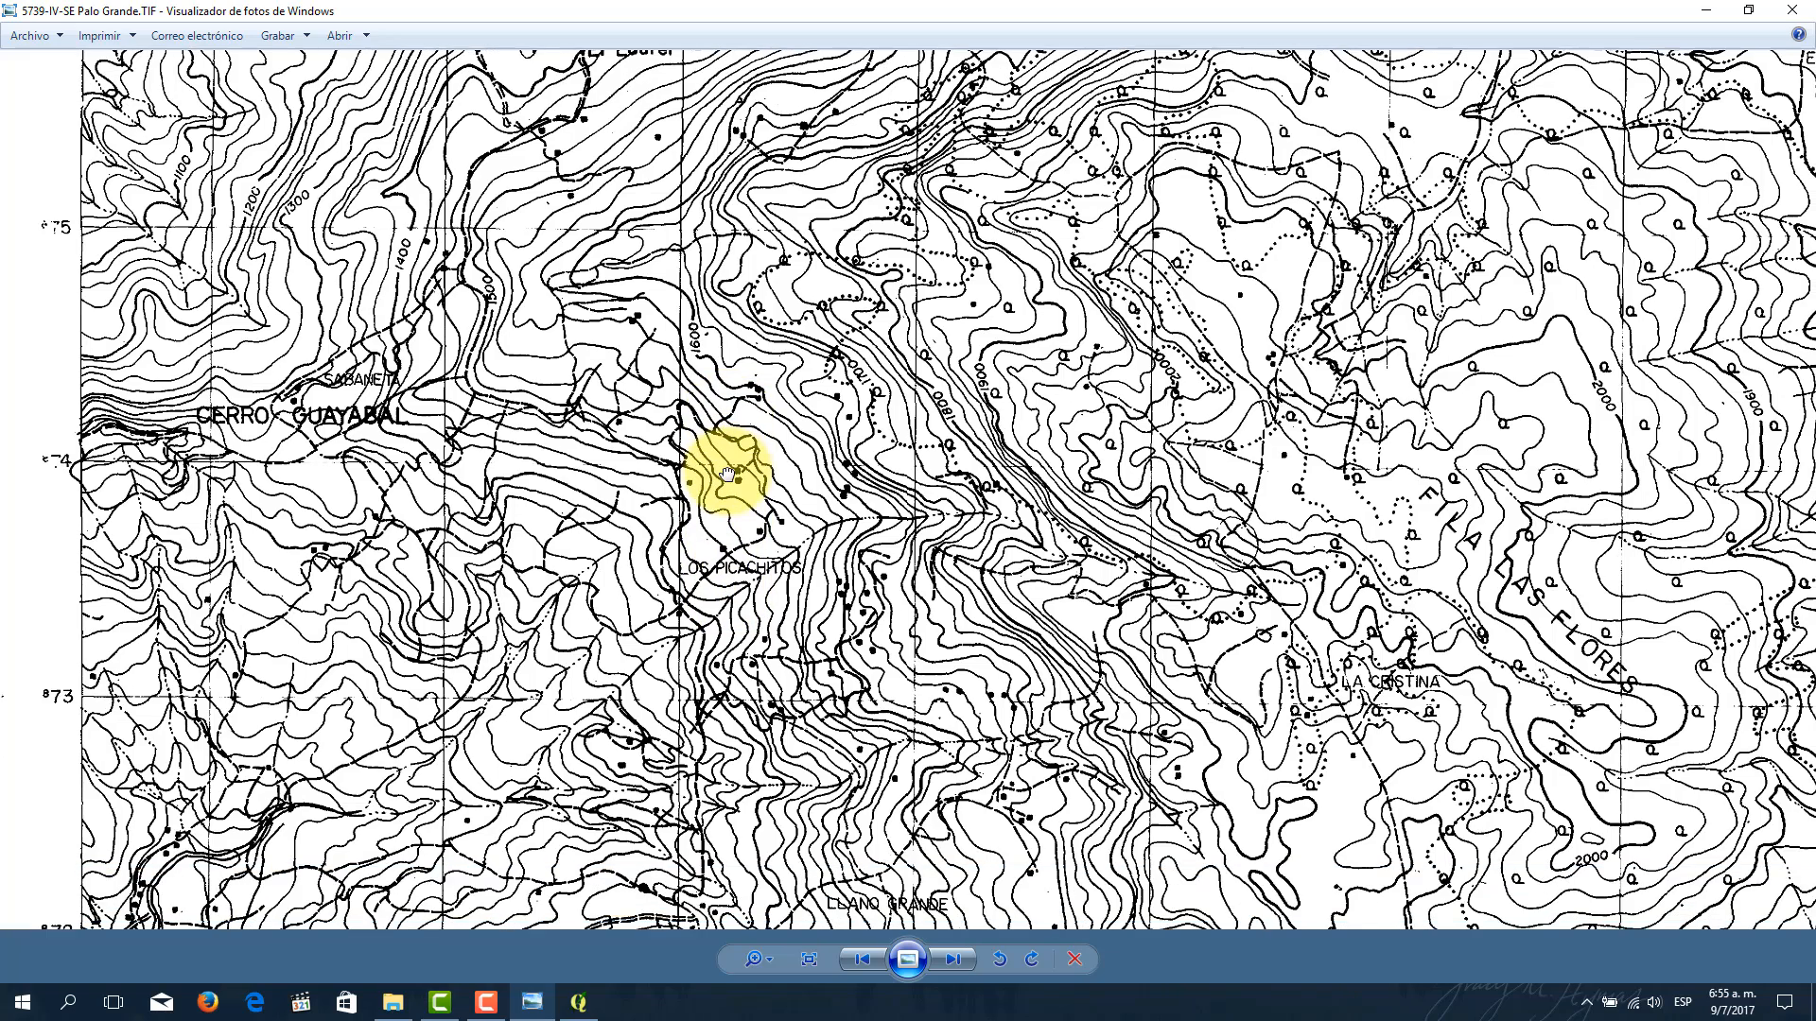
{"action": "left_click", "coordinate": [578, 1002]}
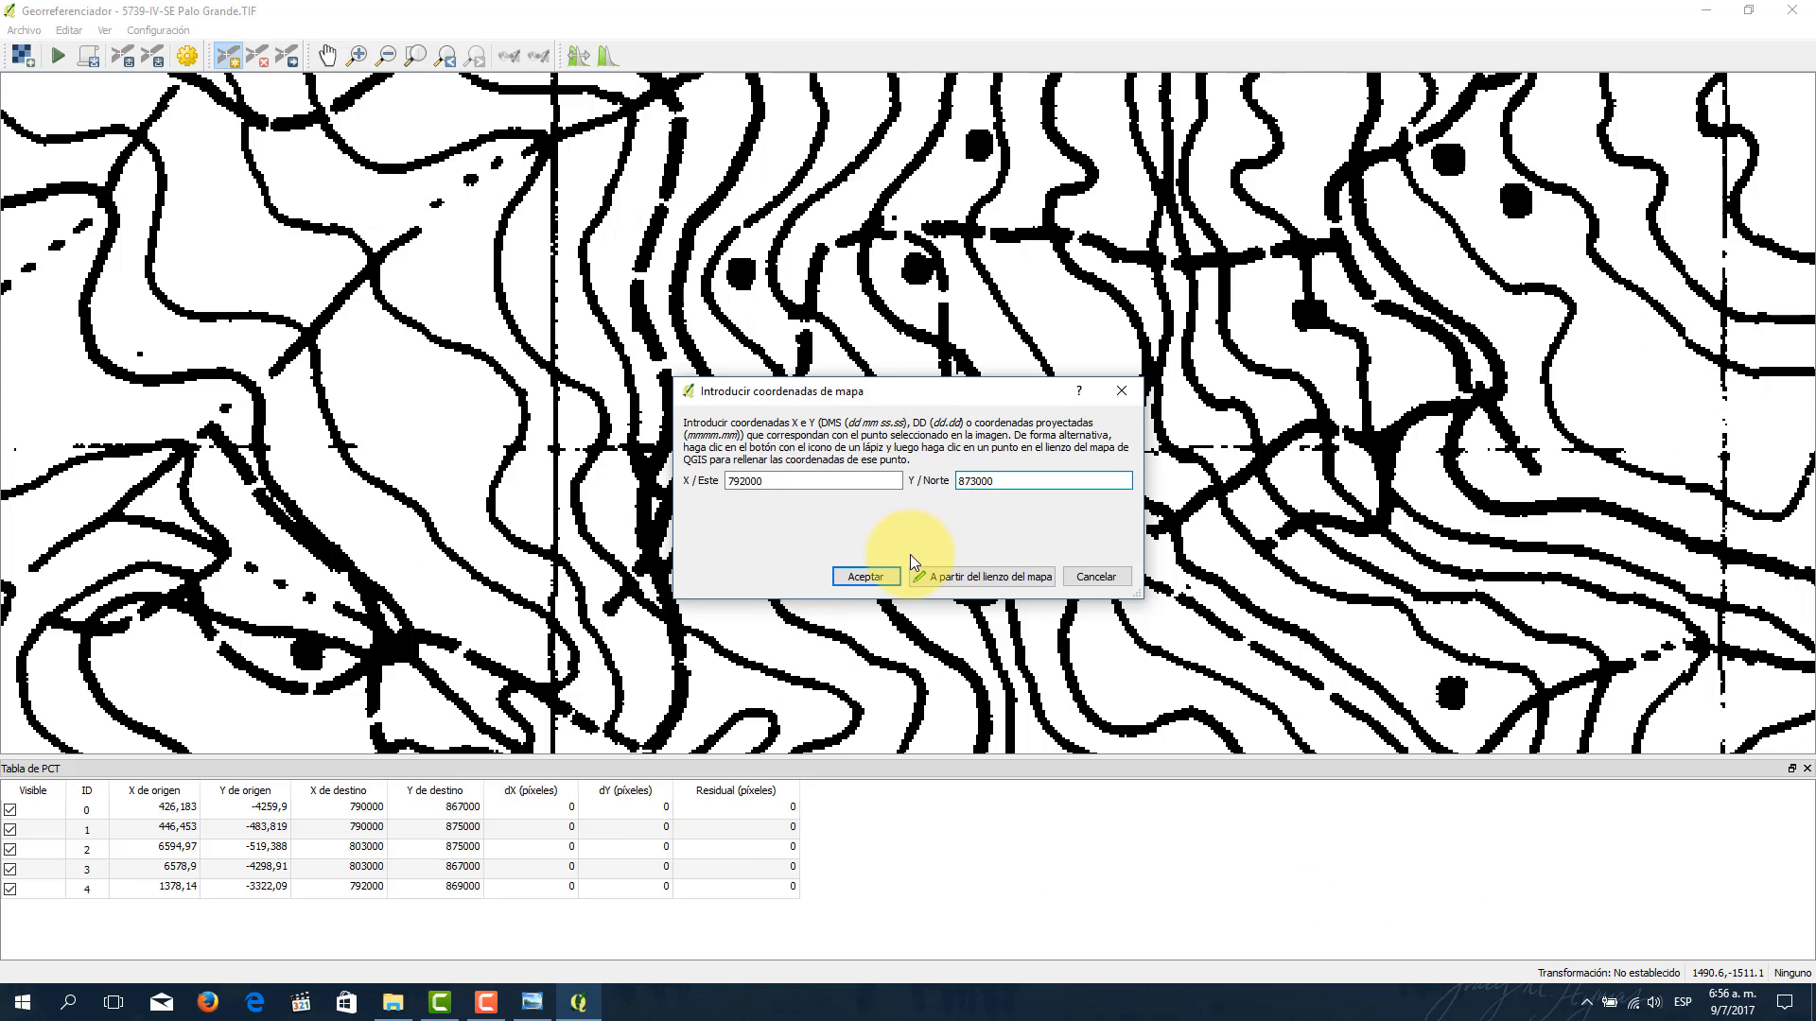
{"action": "left_click", "coordinate": [864, 577]}
Step: Save the control points again as 5739-IV-SE Palo Grande.TIF.points in the Cartas folder, replacing the existing file
{"action": "left_click", "coordinate": [154, 58]}
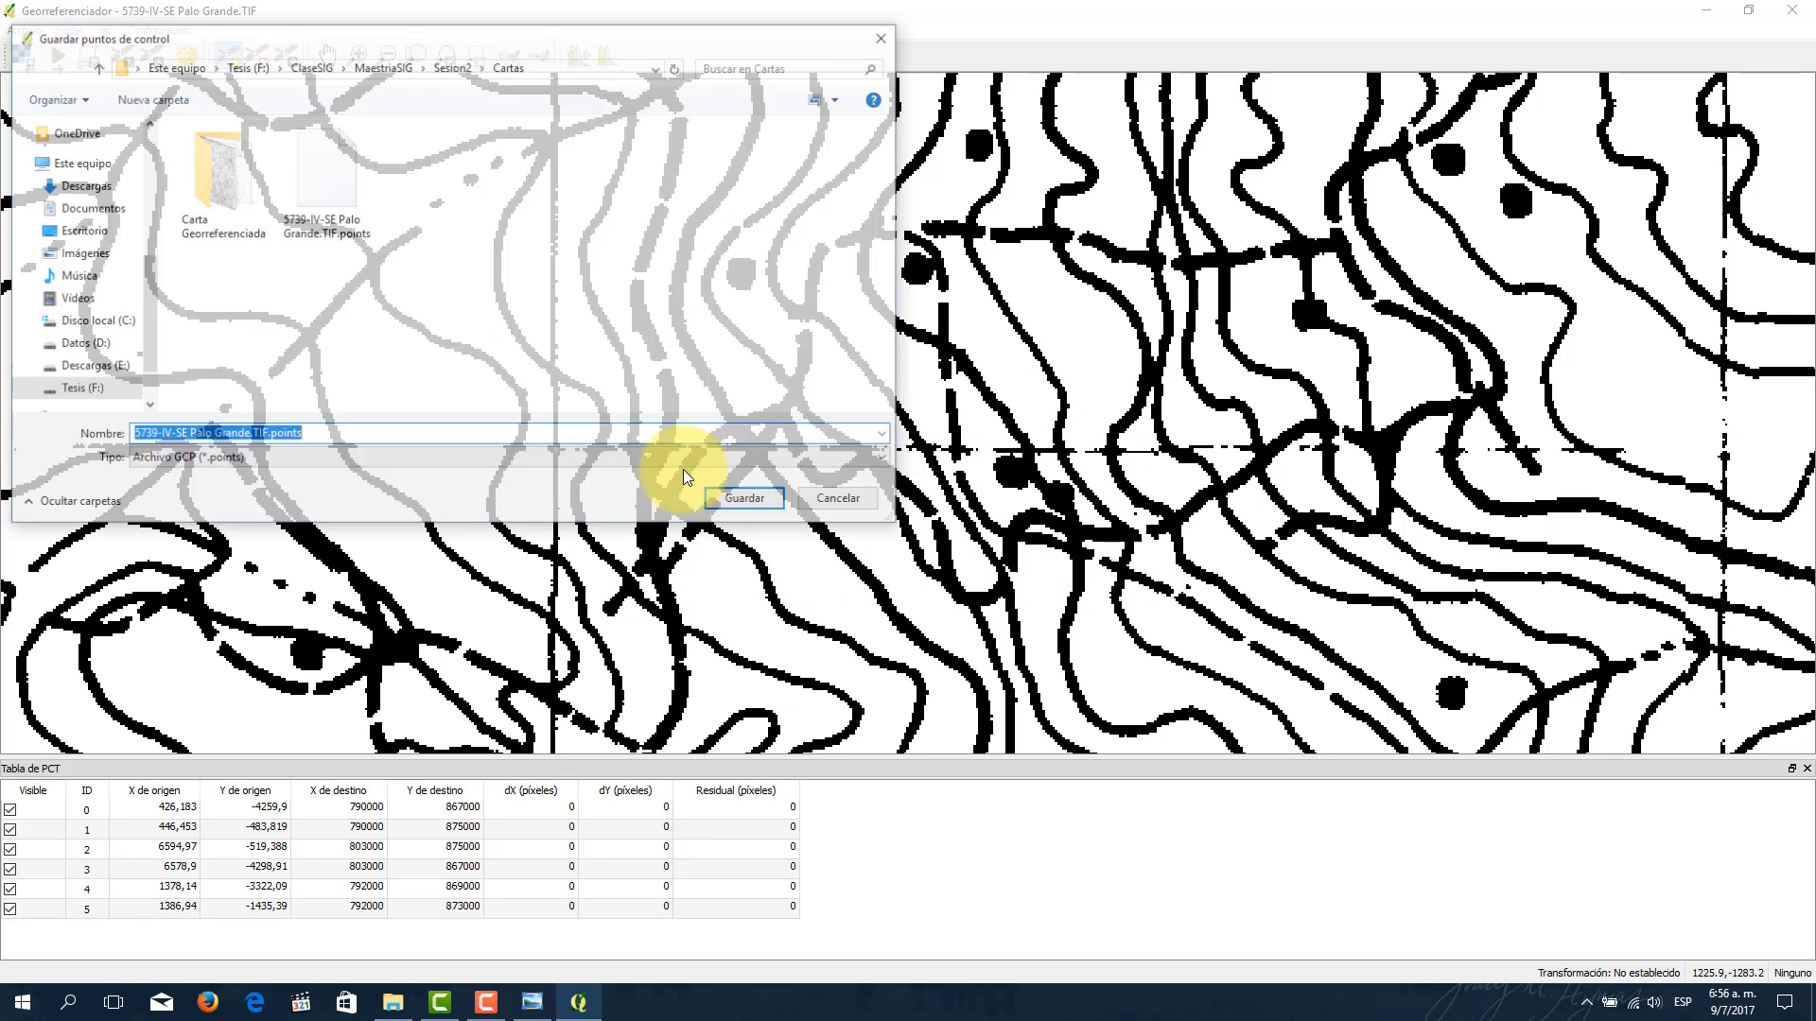
{"action": "left_click", "coordinate": [761, 511]}
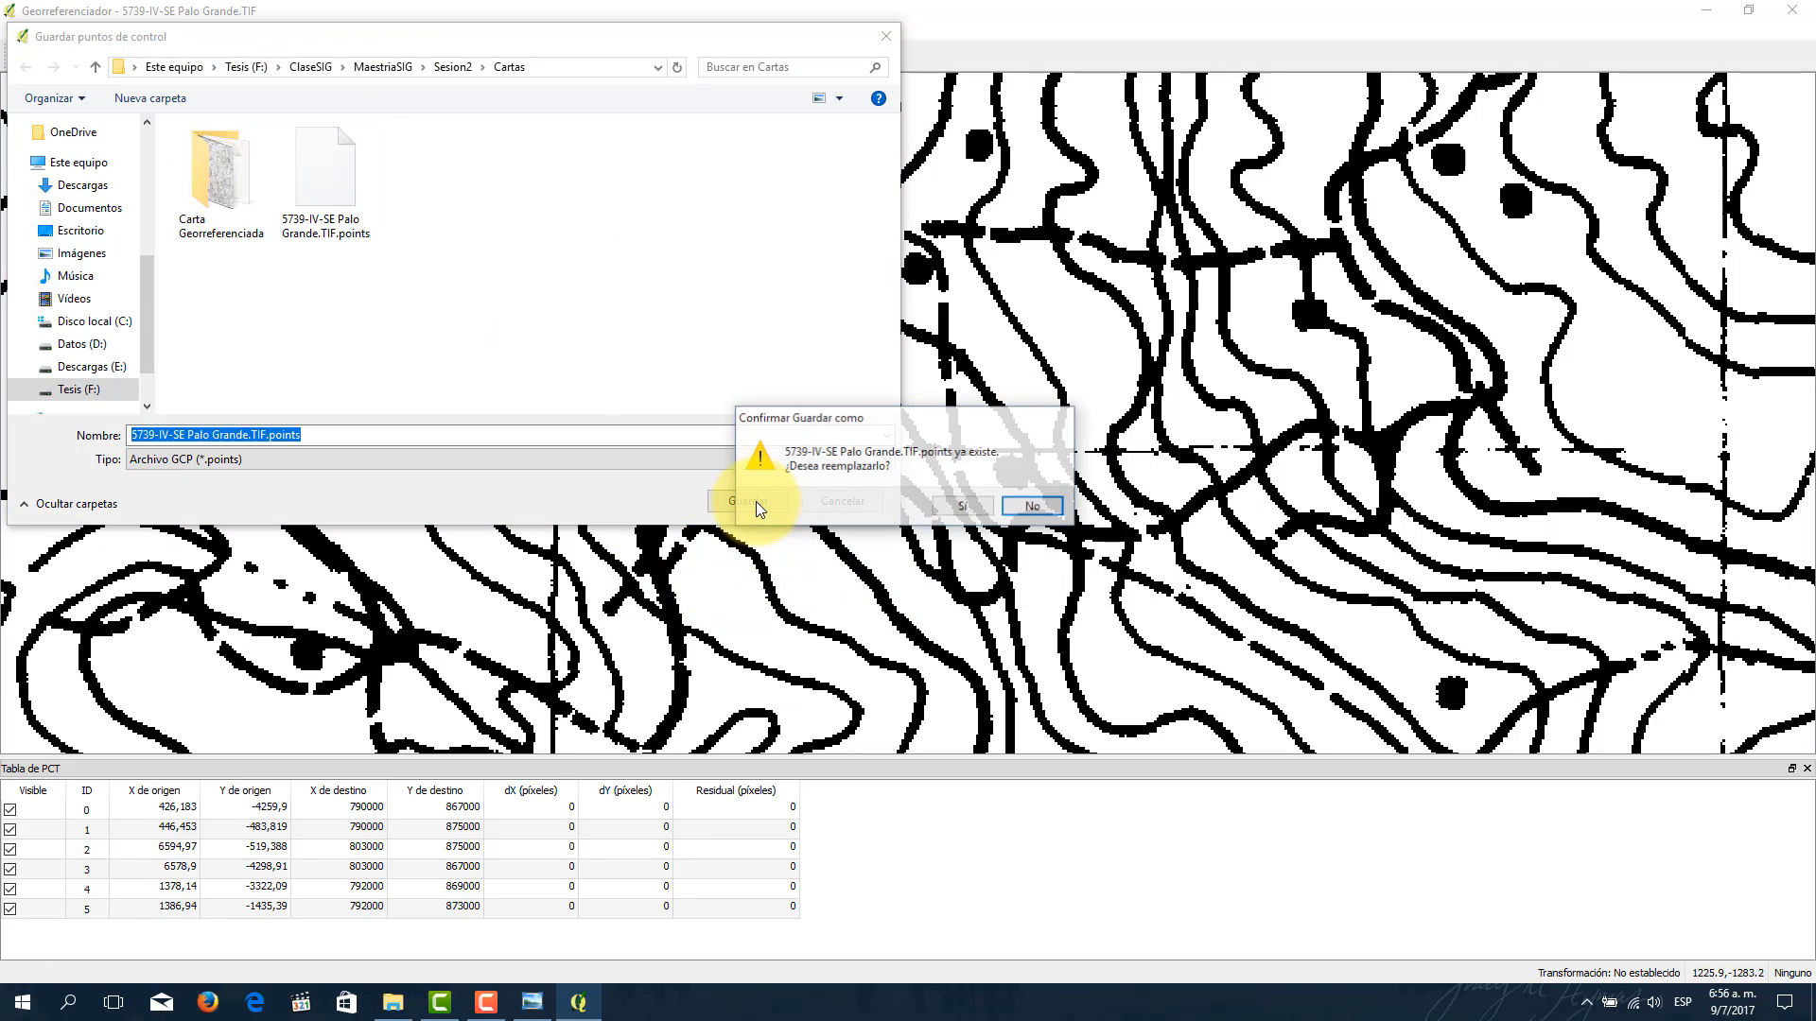
{"action": "left_click", "coordinate": [974, 502]}
{"action": "scroll", "coordinate": [577, 369], "scroll_direction": "down", "scroll_amount": 4}
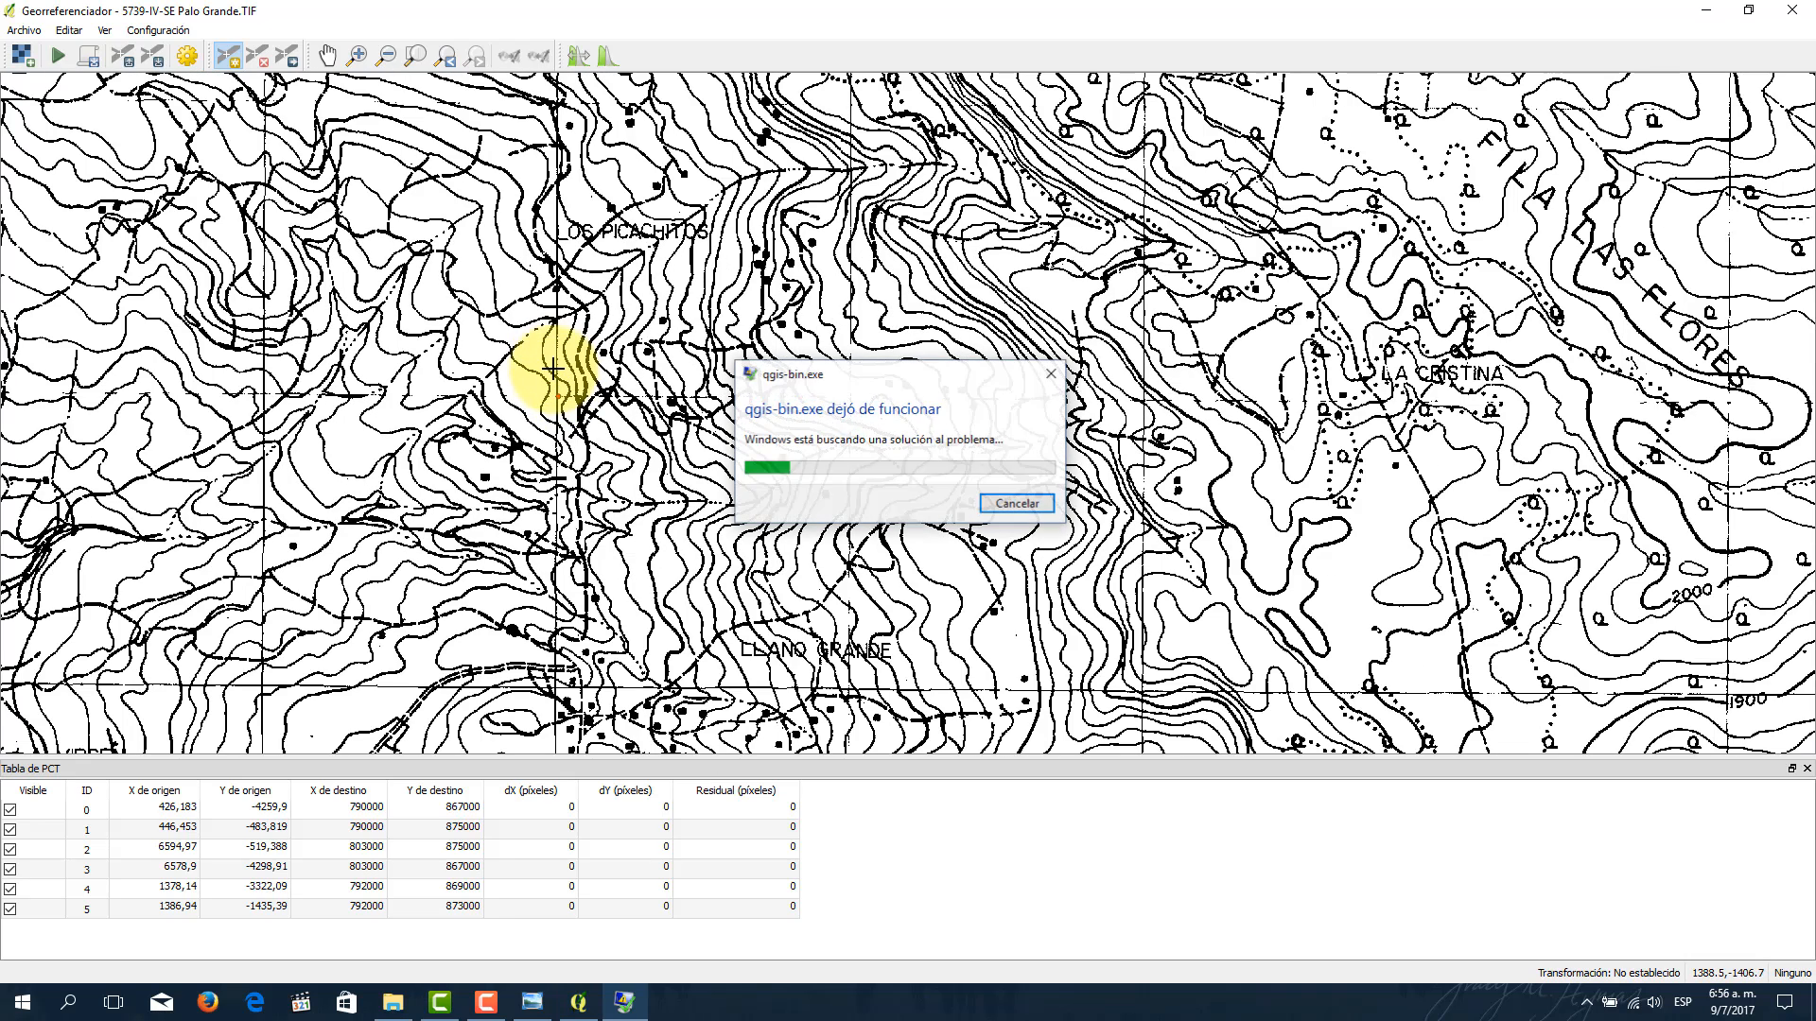
{"action": "left_click", "coordinate": [1016, 504]}
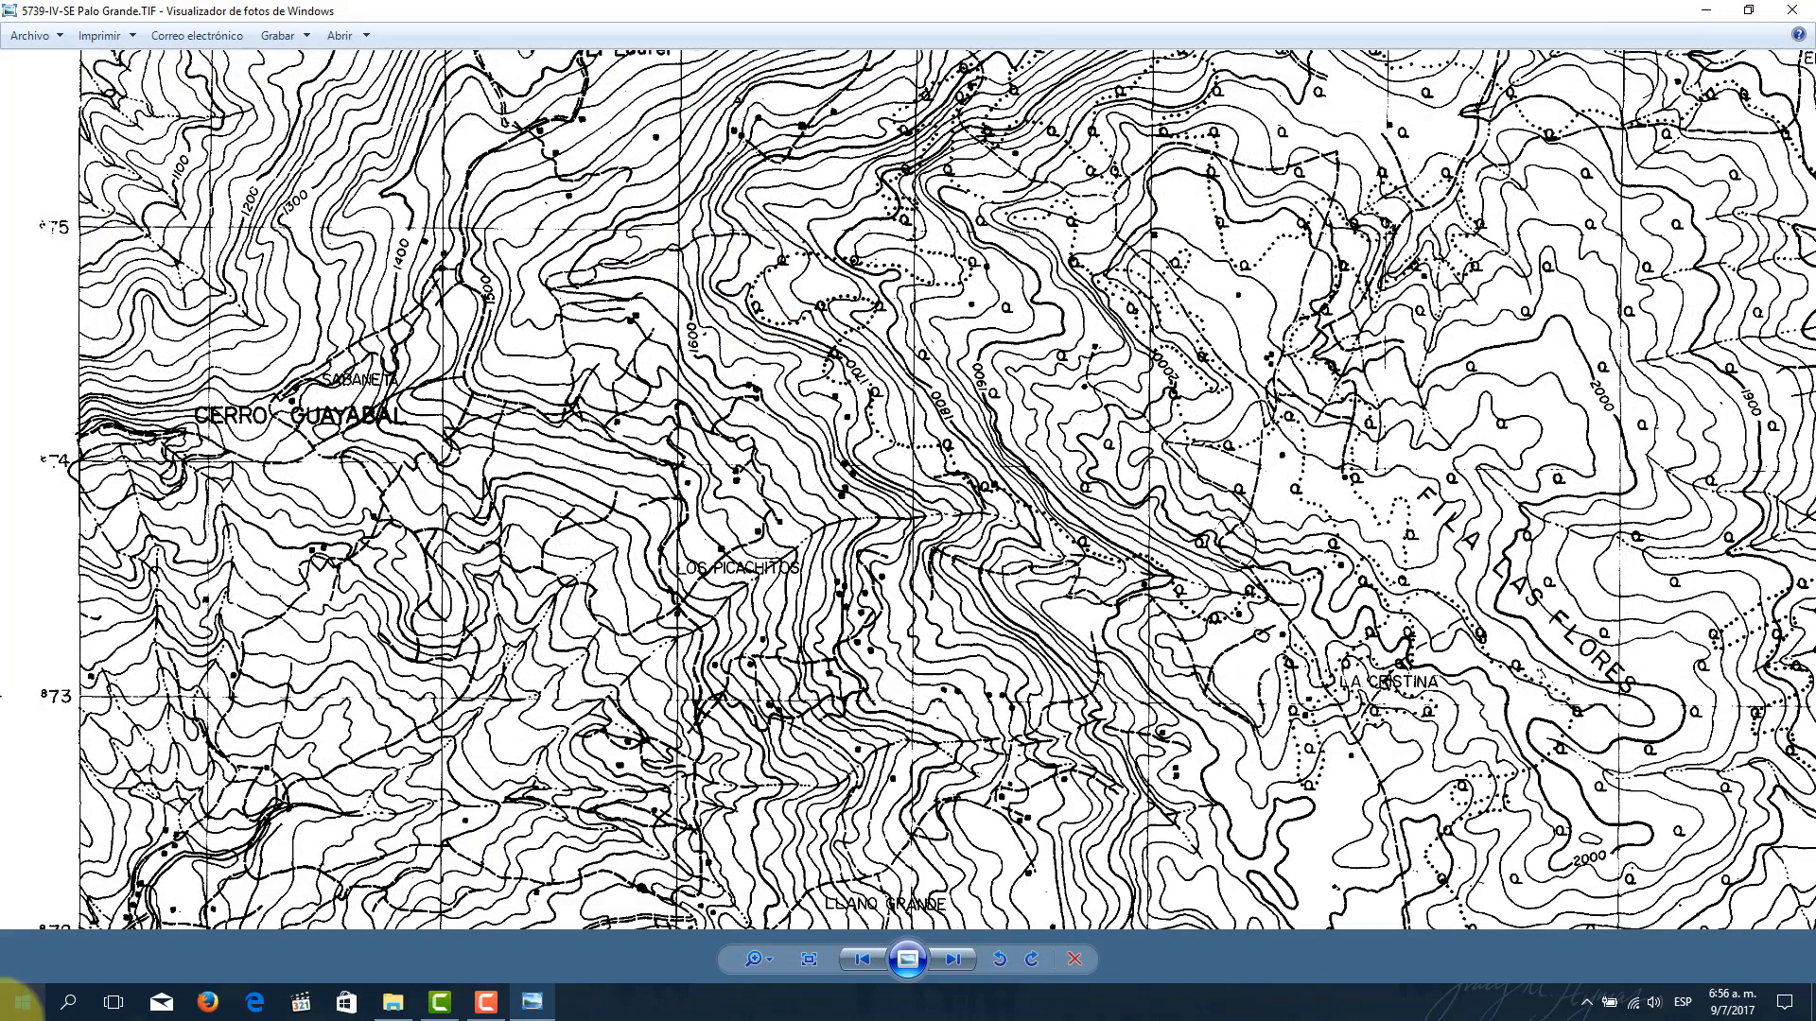
Step: Relaunch QGIS Desktop 2.18.4 and open the raster Georeferencer
{"action": "left_click", "coordinate": [18, 1004]}
{"action": "left_click", "coordinate": [1080, 419]}
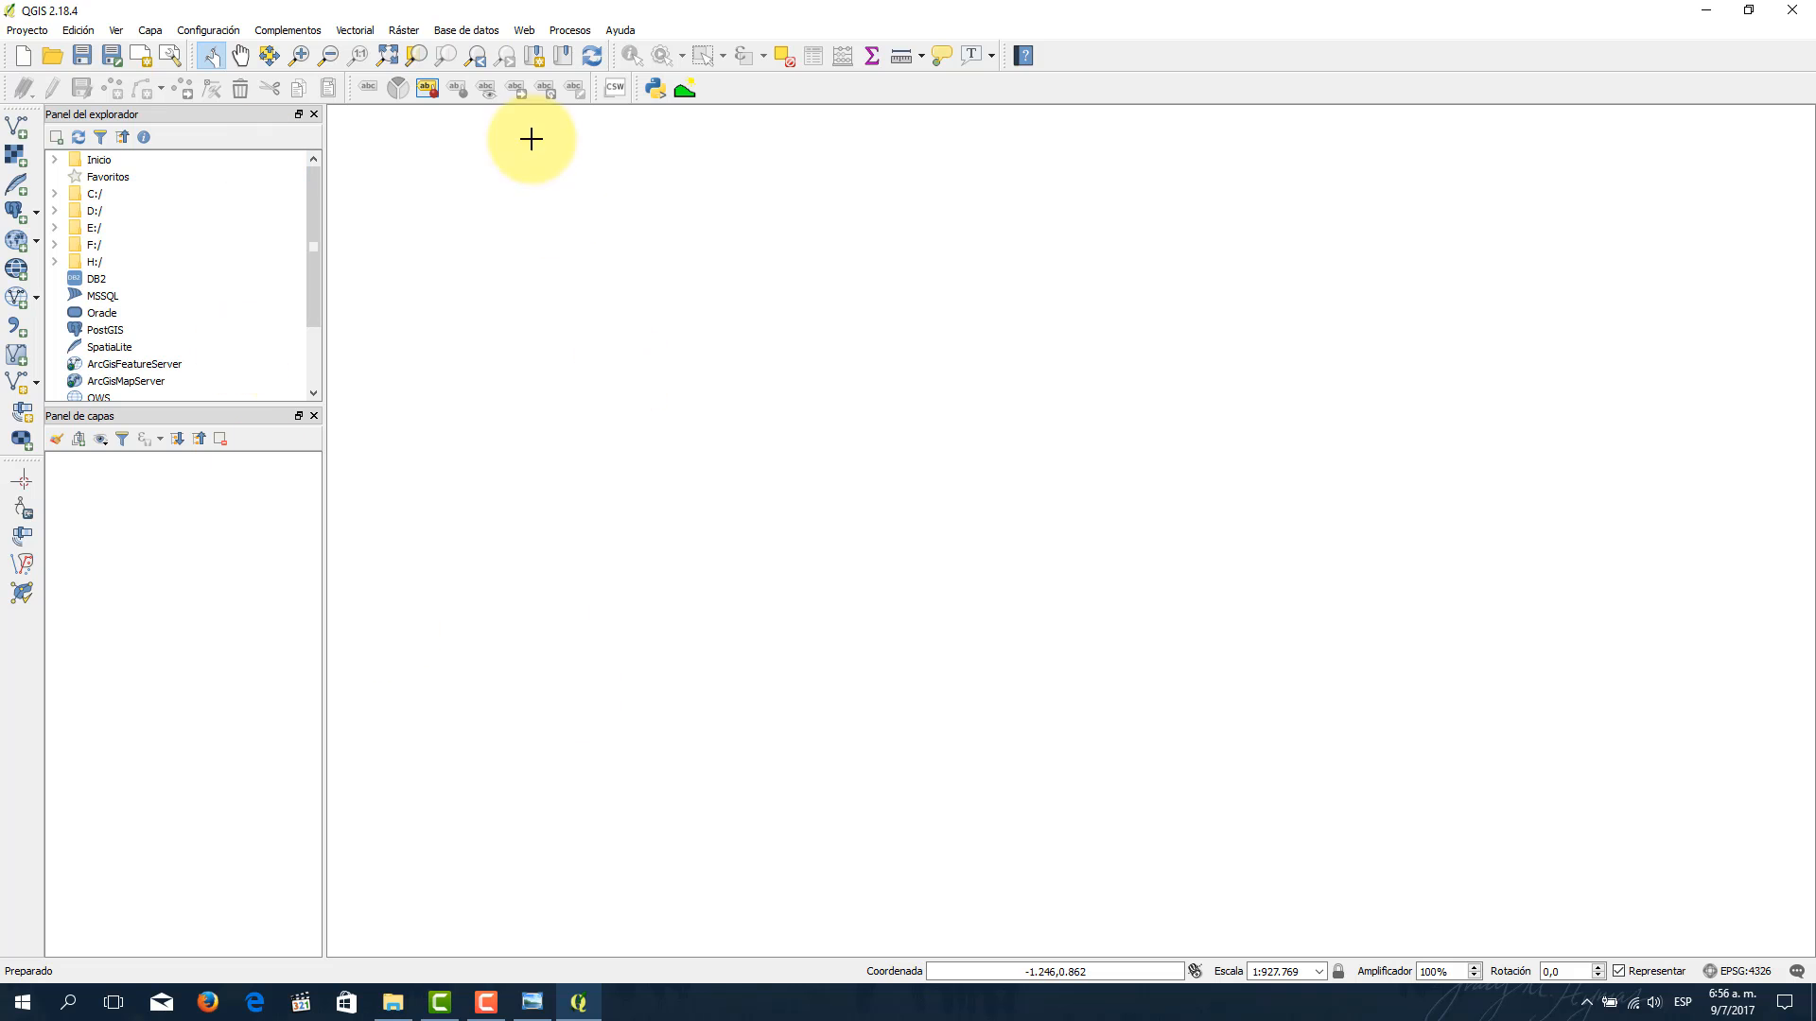
{"action": "left_click", "coordinate": [401, 30]}
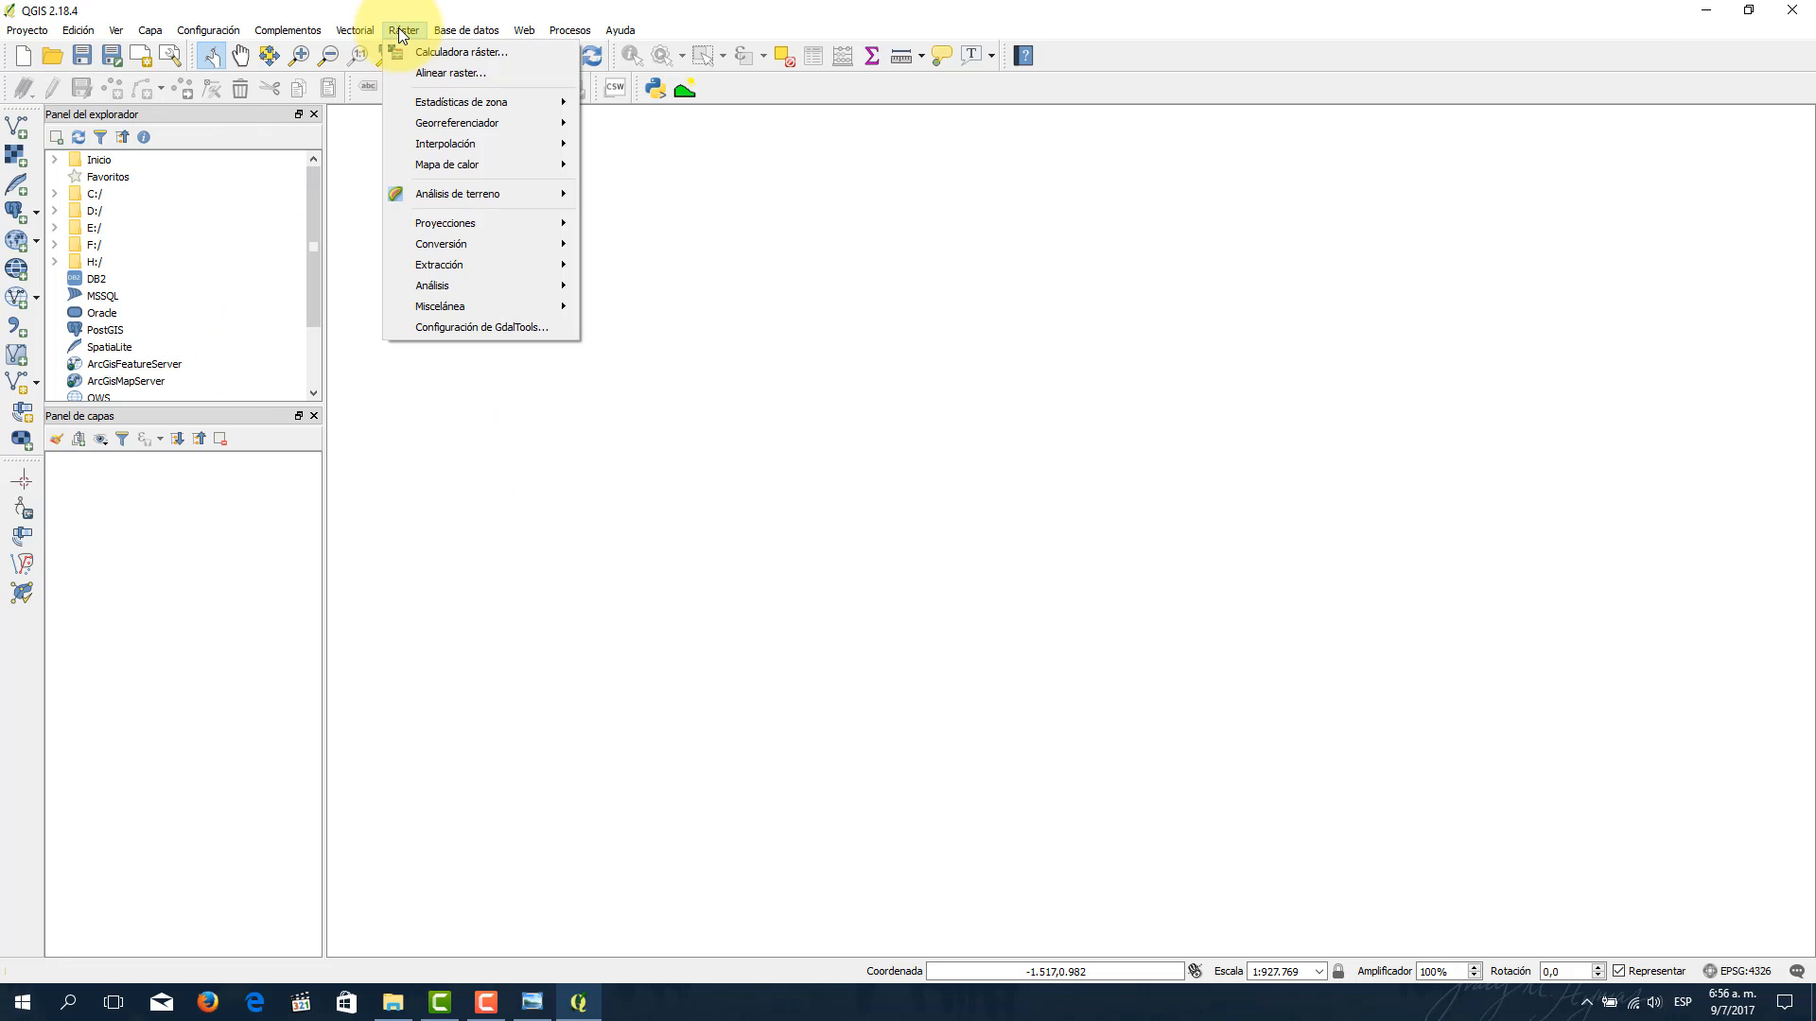
{"action": "mouse_move", "coordinate": [546, 119]}
{"action": "left_click", "coordinate": [662, 122]}
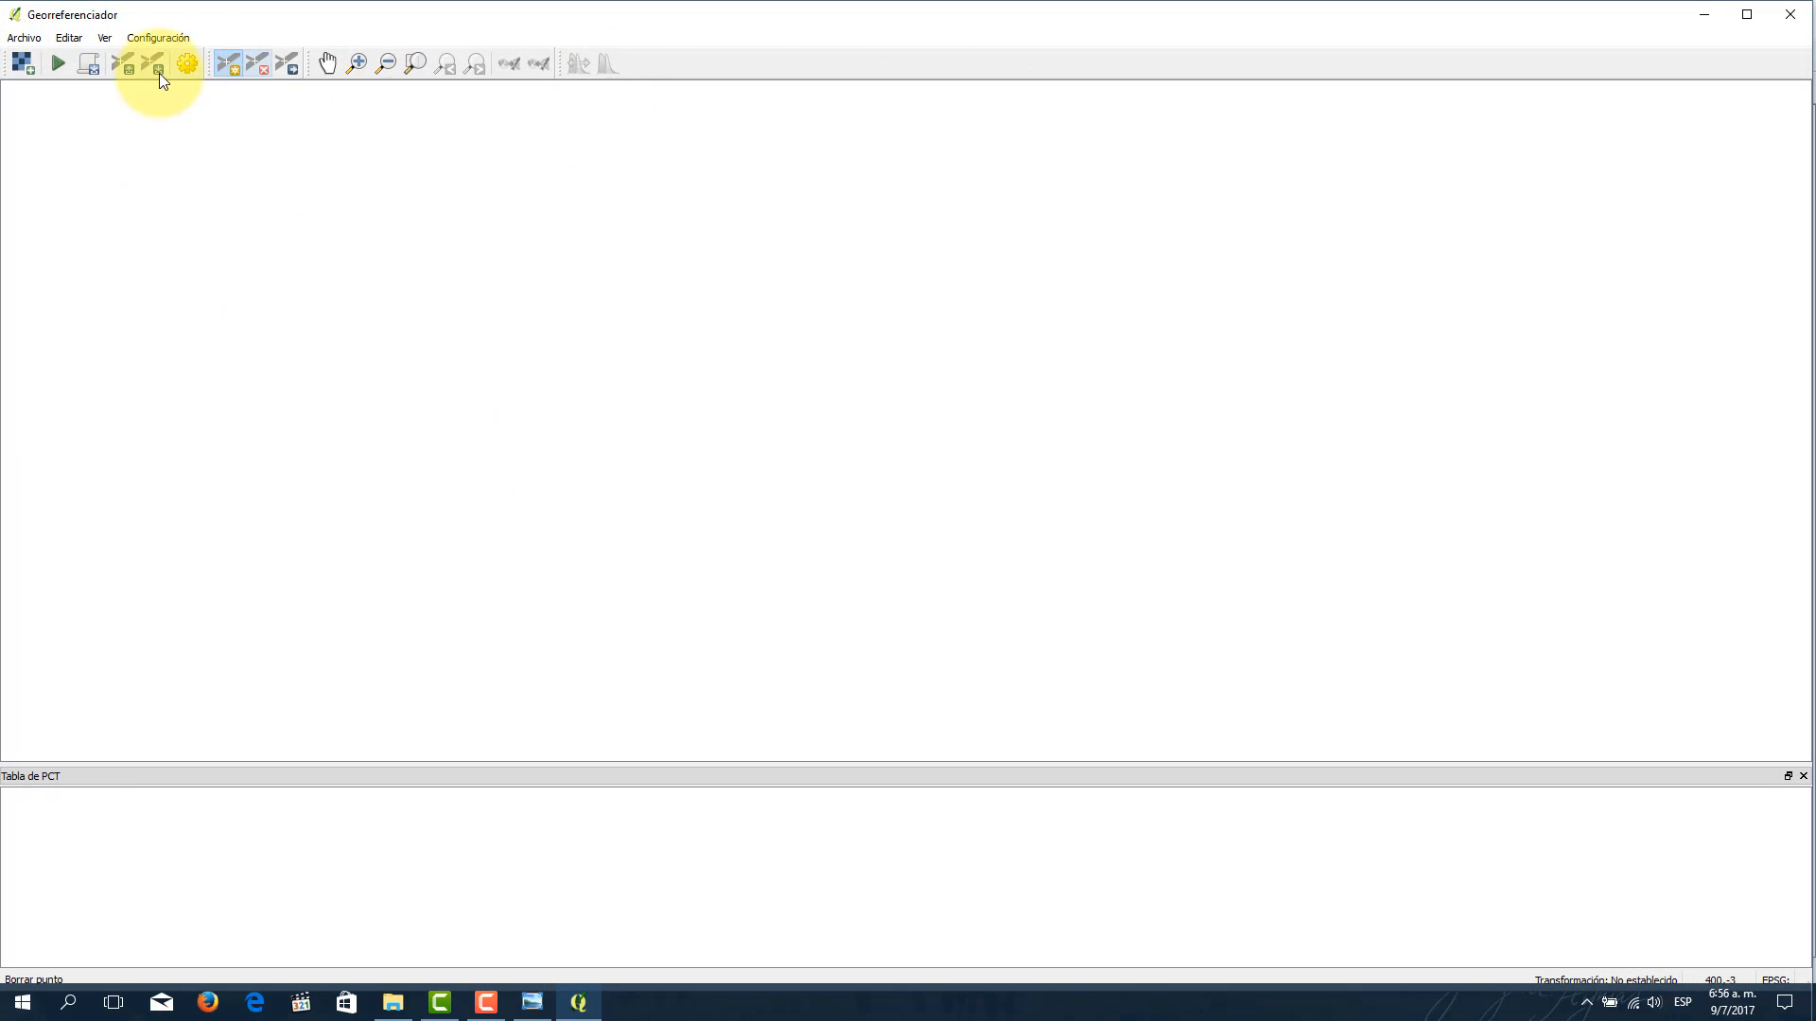
Step: Load 5739-IV-SE Palo Grande.TIF into the Georeferencer with the La Canoa / UTM zone 18N (EPSG:24718) reference system
{"action": "left_click", "coordinate": [25, 71]}
{"action": "left_click", "coordinate": [440, 212]}
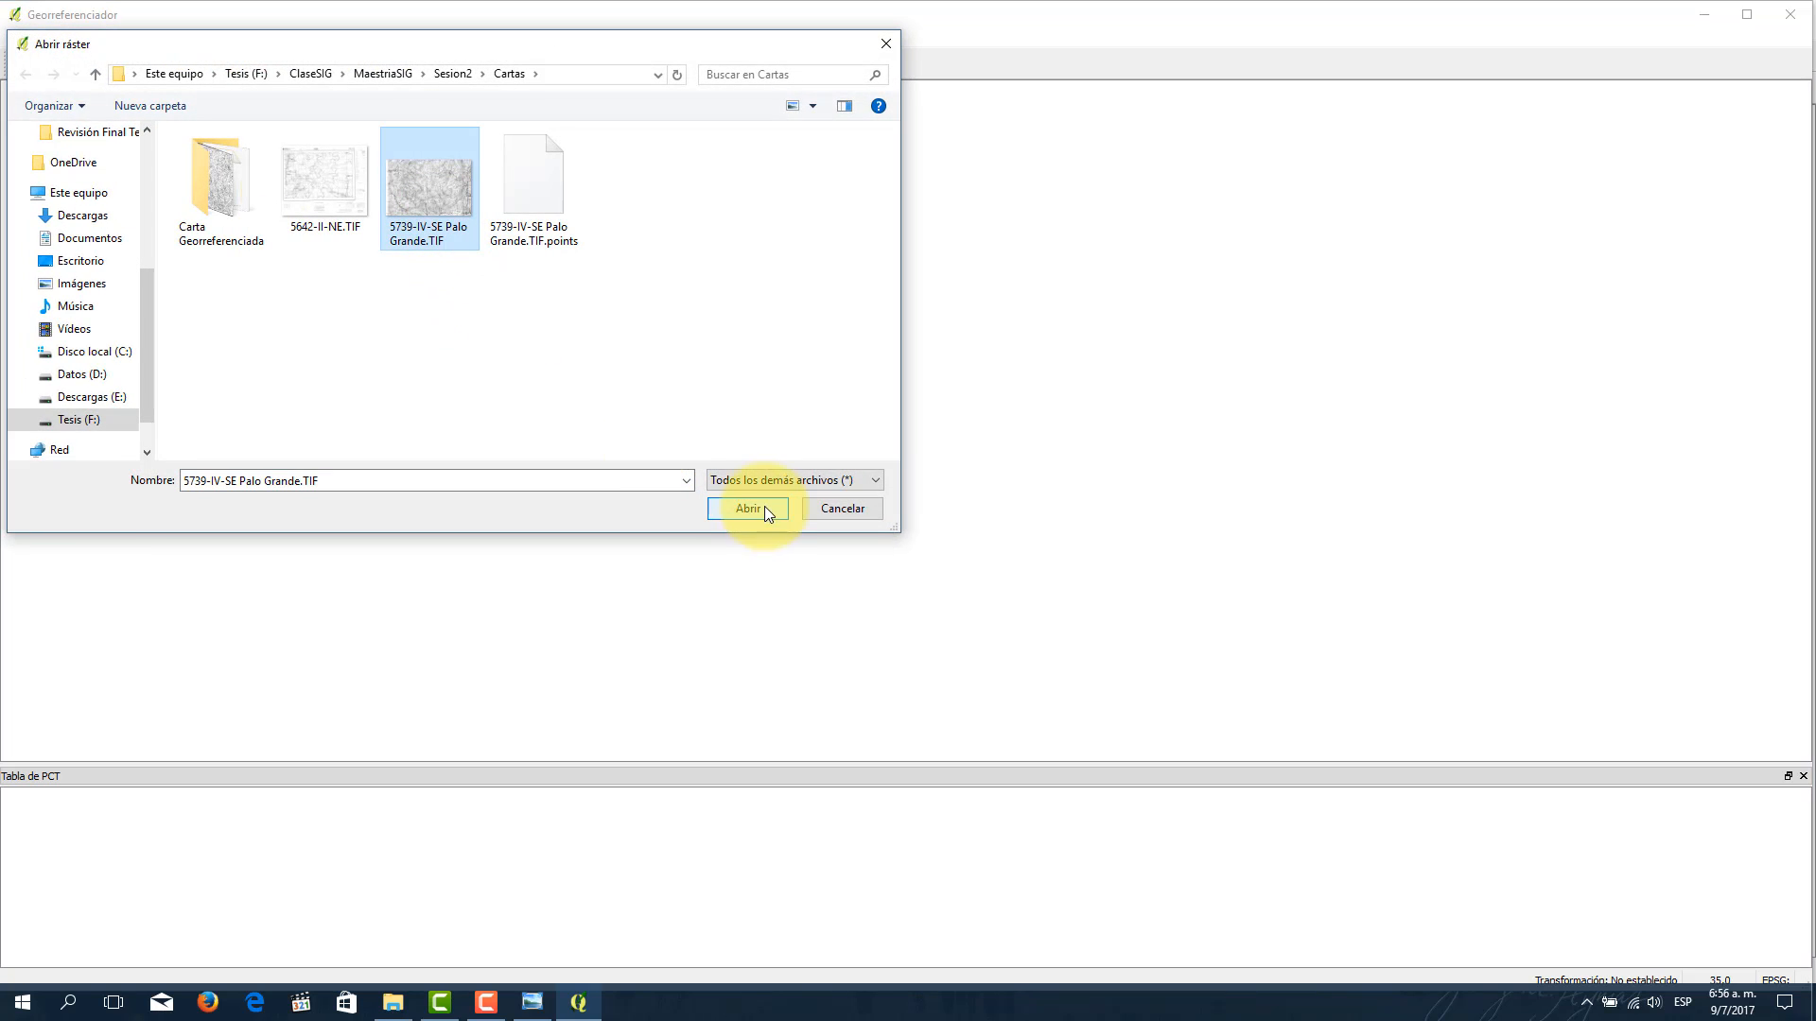
{"action": "left_click", "coordinate": [762, 512]}
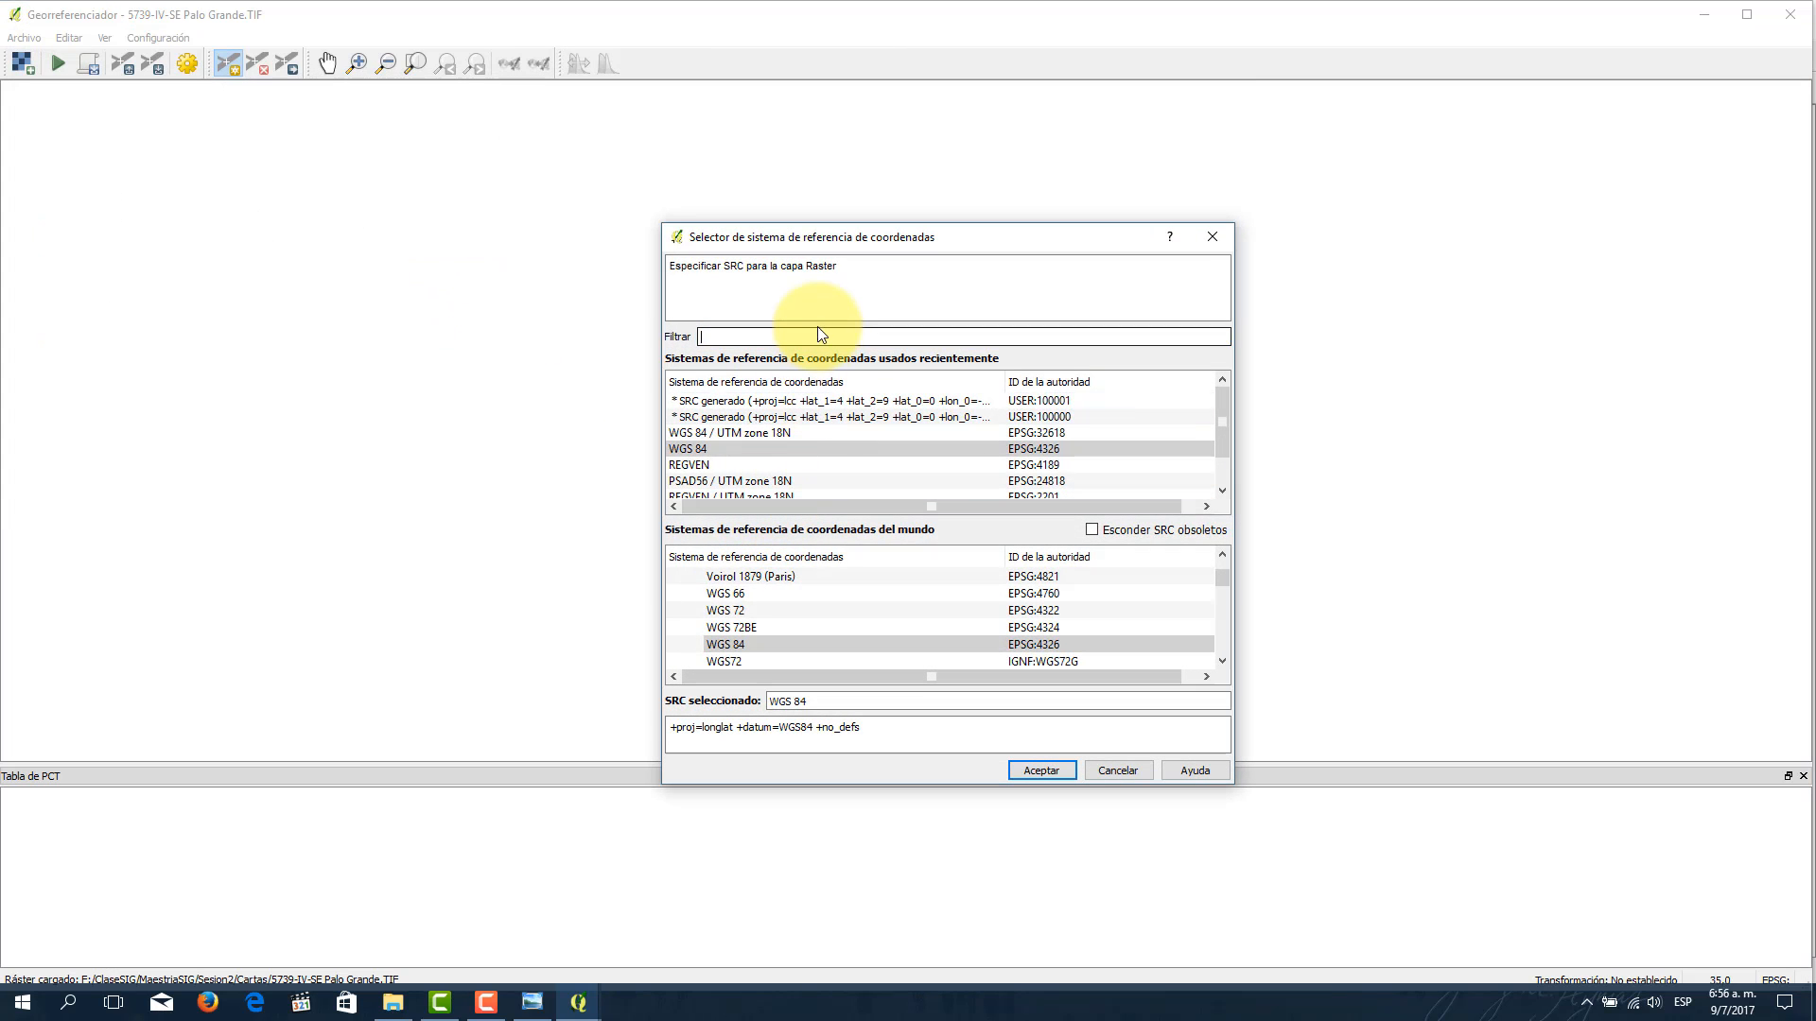
{"action": "type", "text": "la ca"}
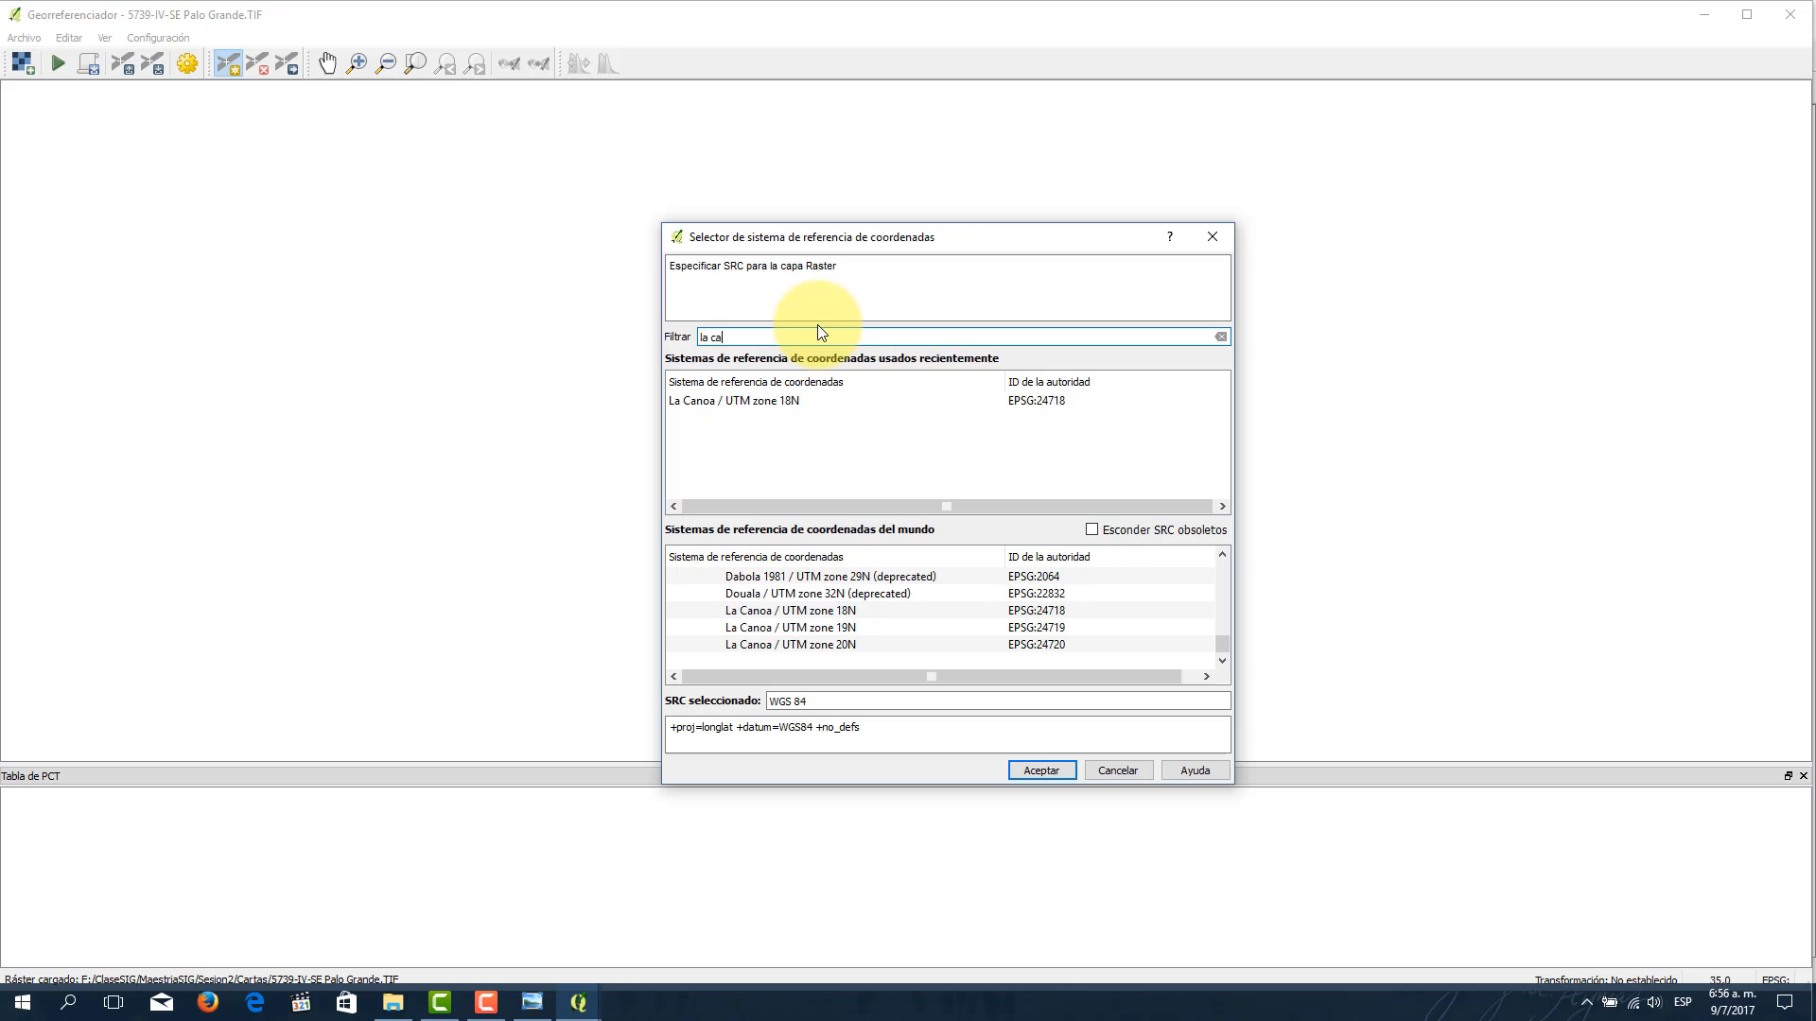
{"action": "left_click", "coordinate": [821, 611]}
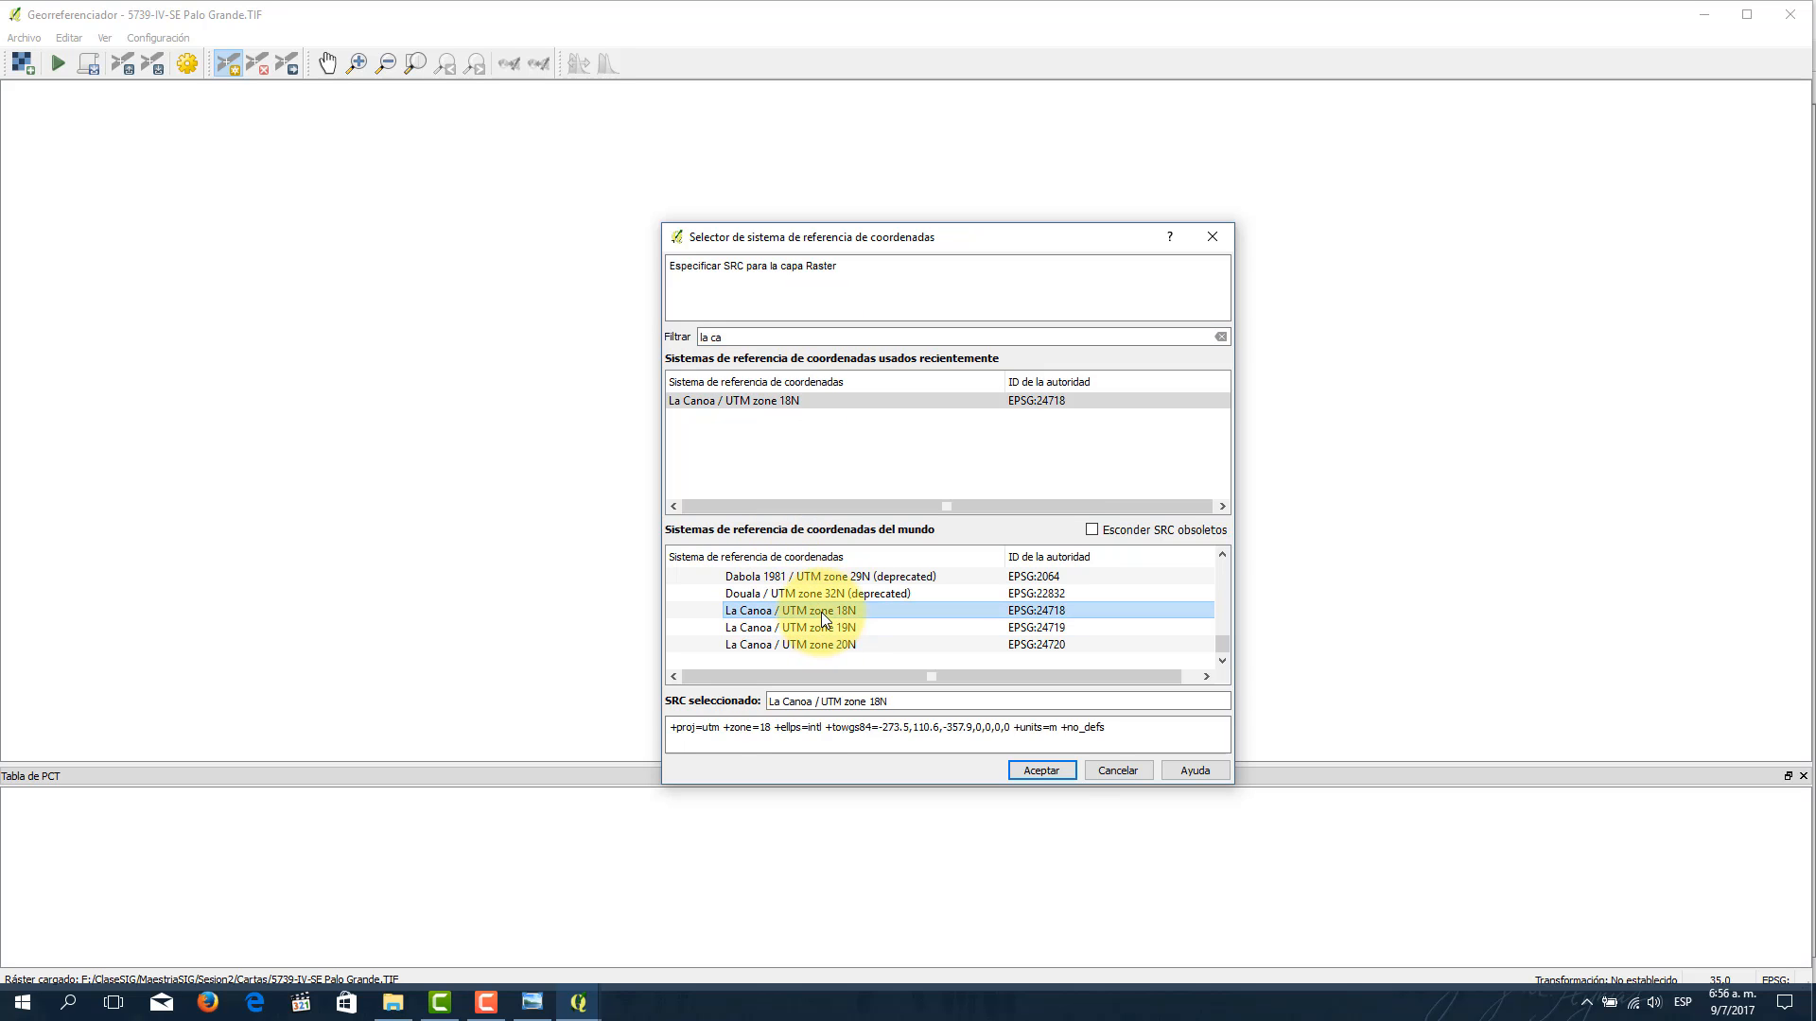
{"action": "left_click", "coordinate": [1069, 770]}
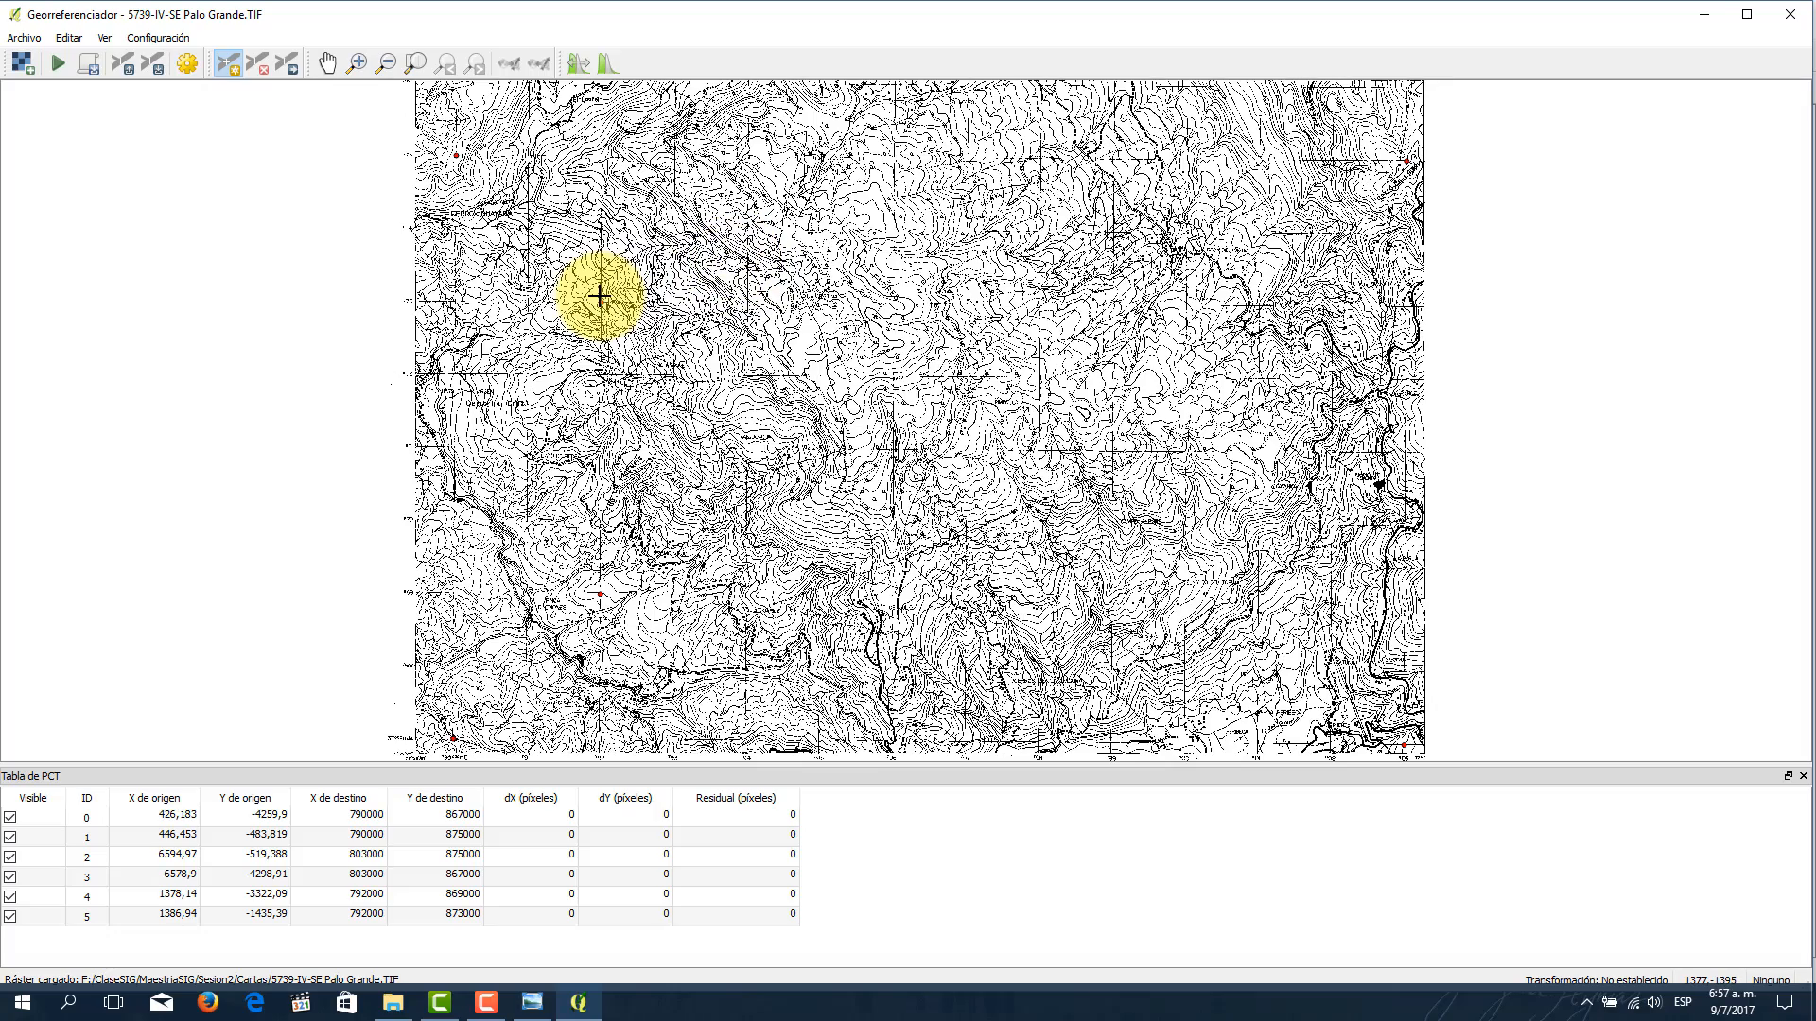
{"action": "scroll", "coordinate": [1409, 159], "scroll_direction": "up", "scroll_amount": 3}
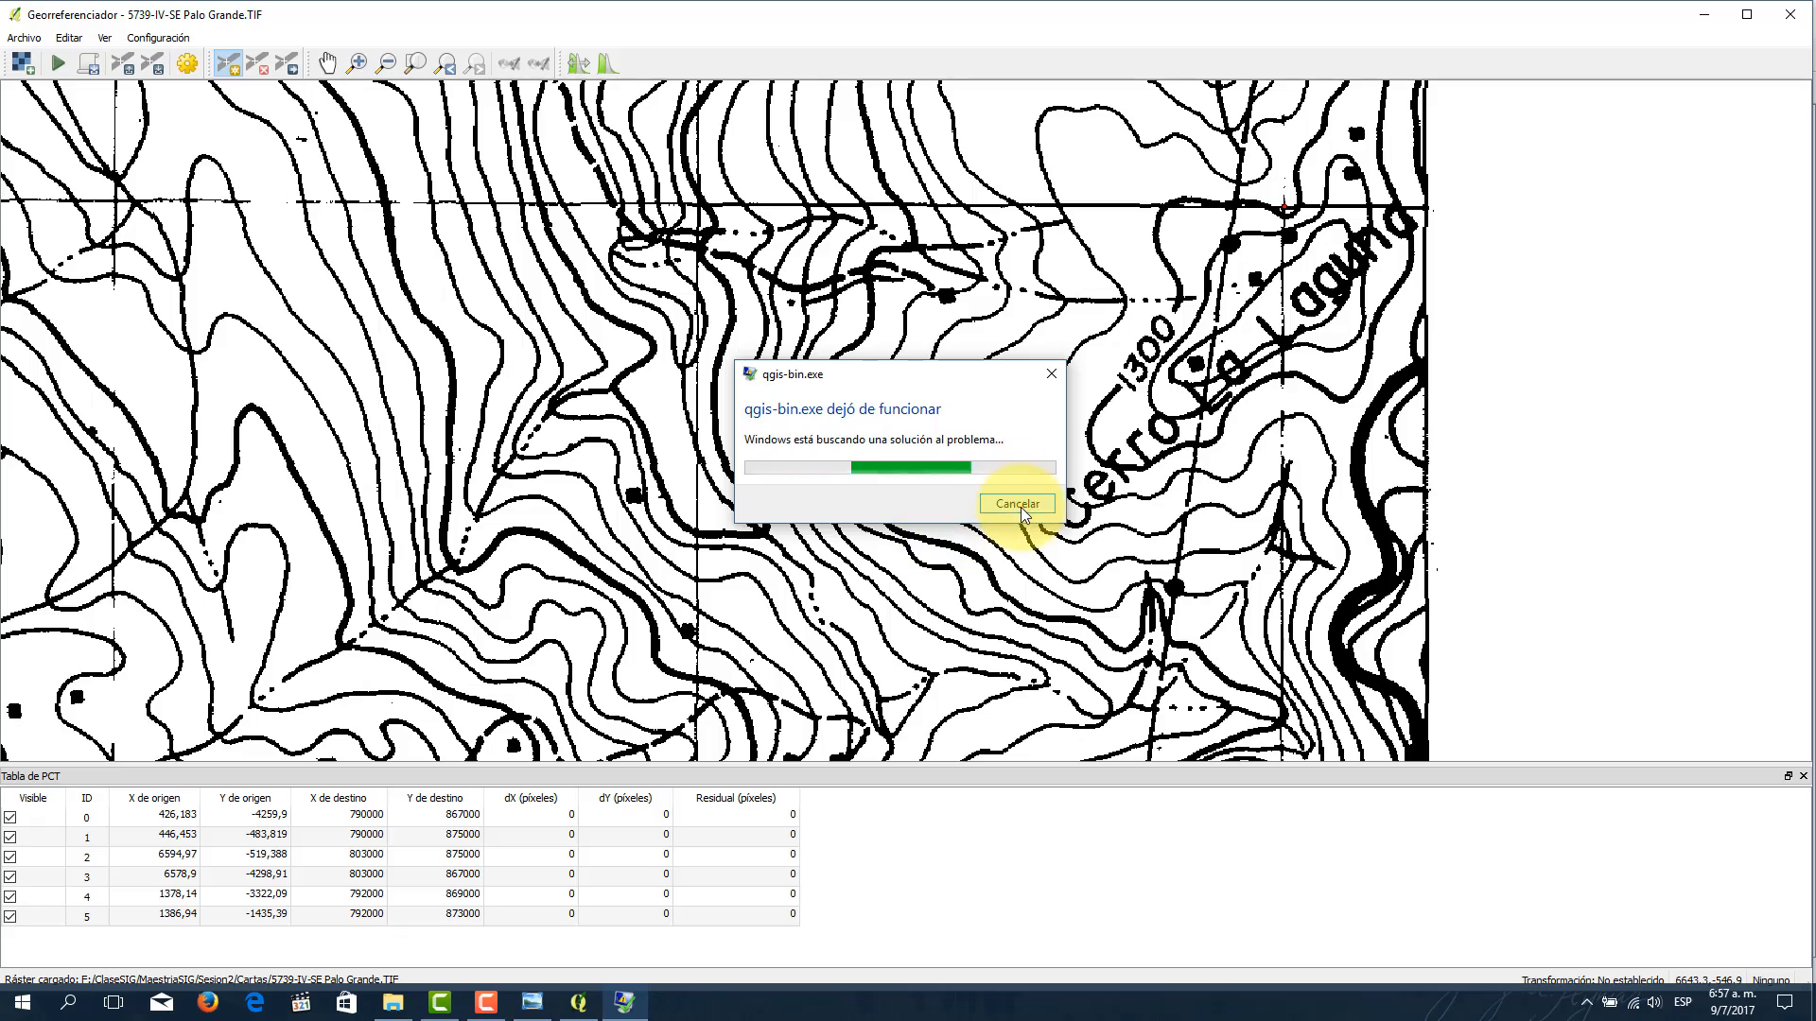
{"action": "left_click", "coordinate": [997, 503]}
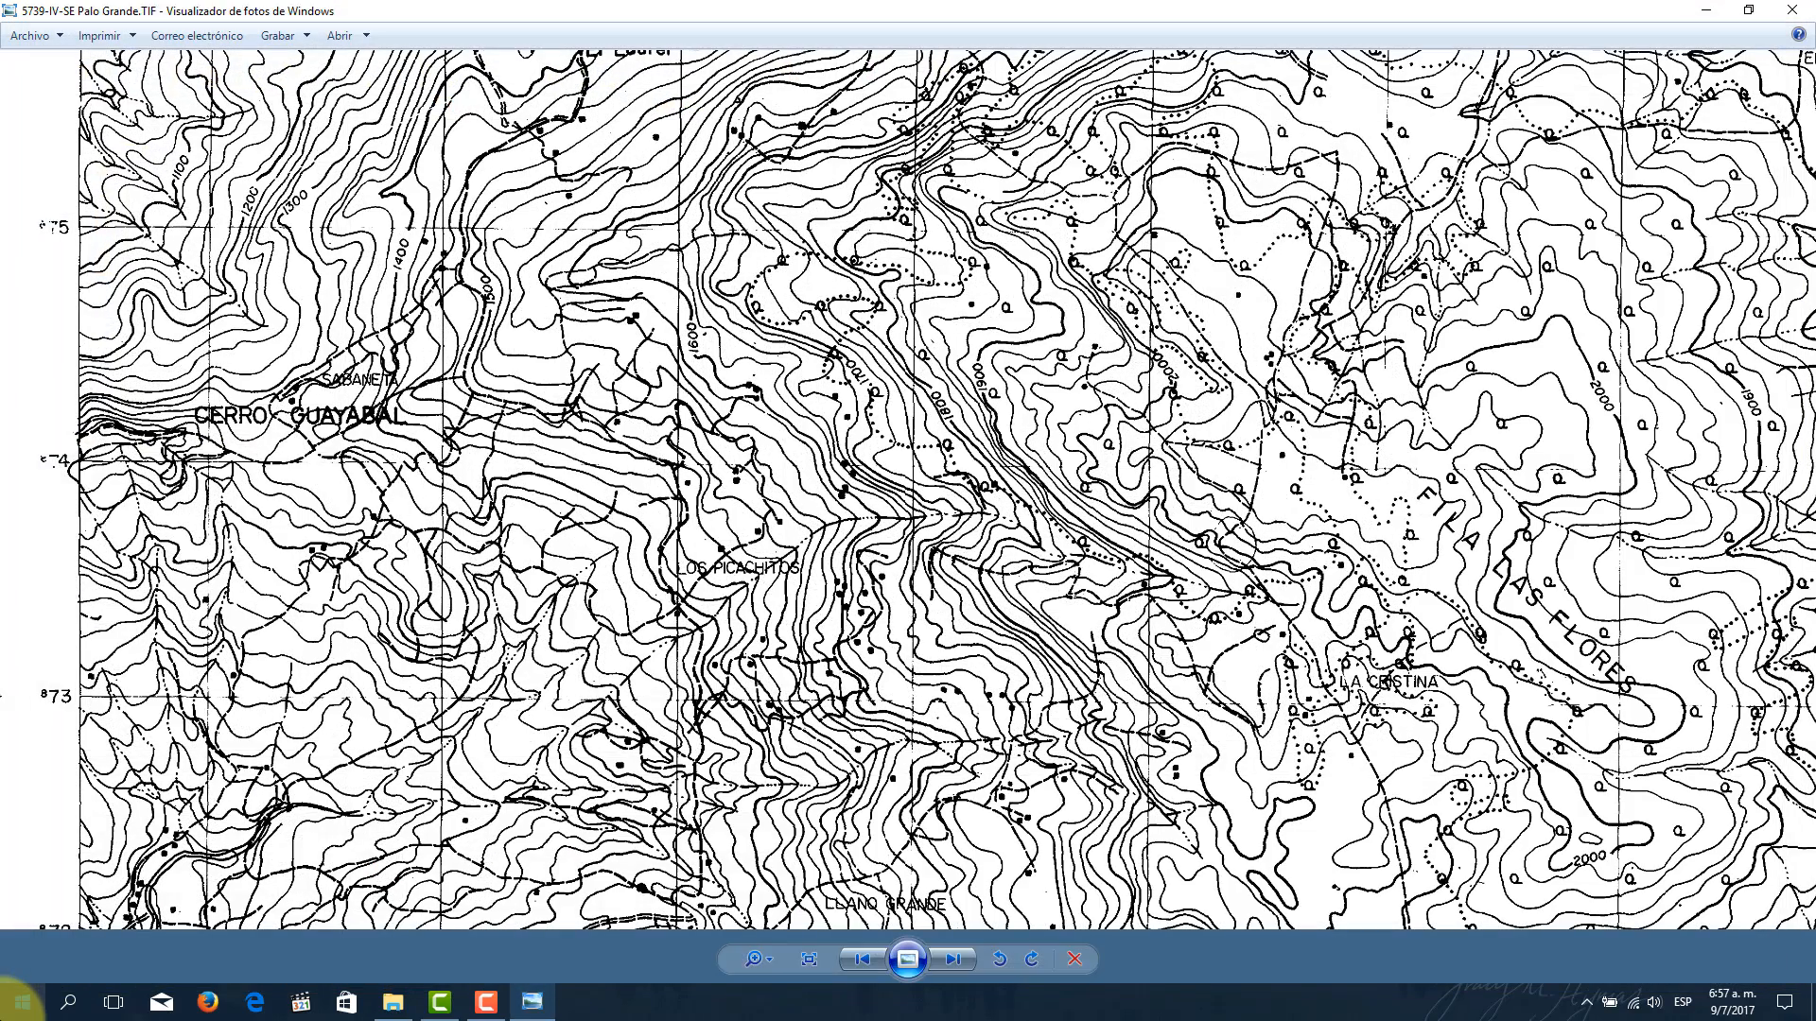
Step: Start QGIS Desktop 2.18.4 again and reopen the raster Georeferencer
{"action": "left_click", "coordinate": [23, 1002]}
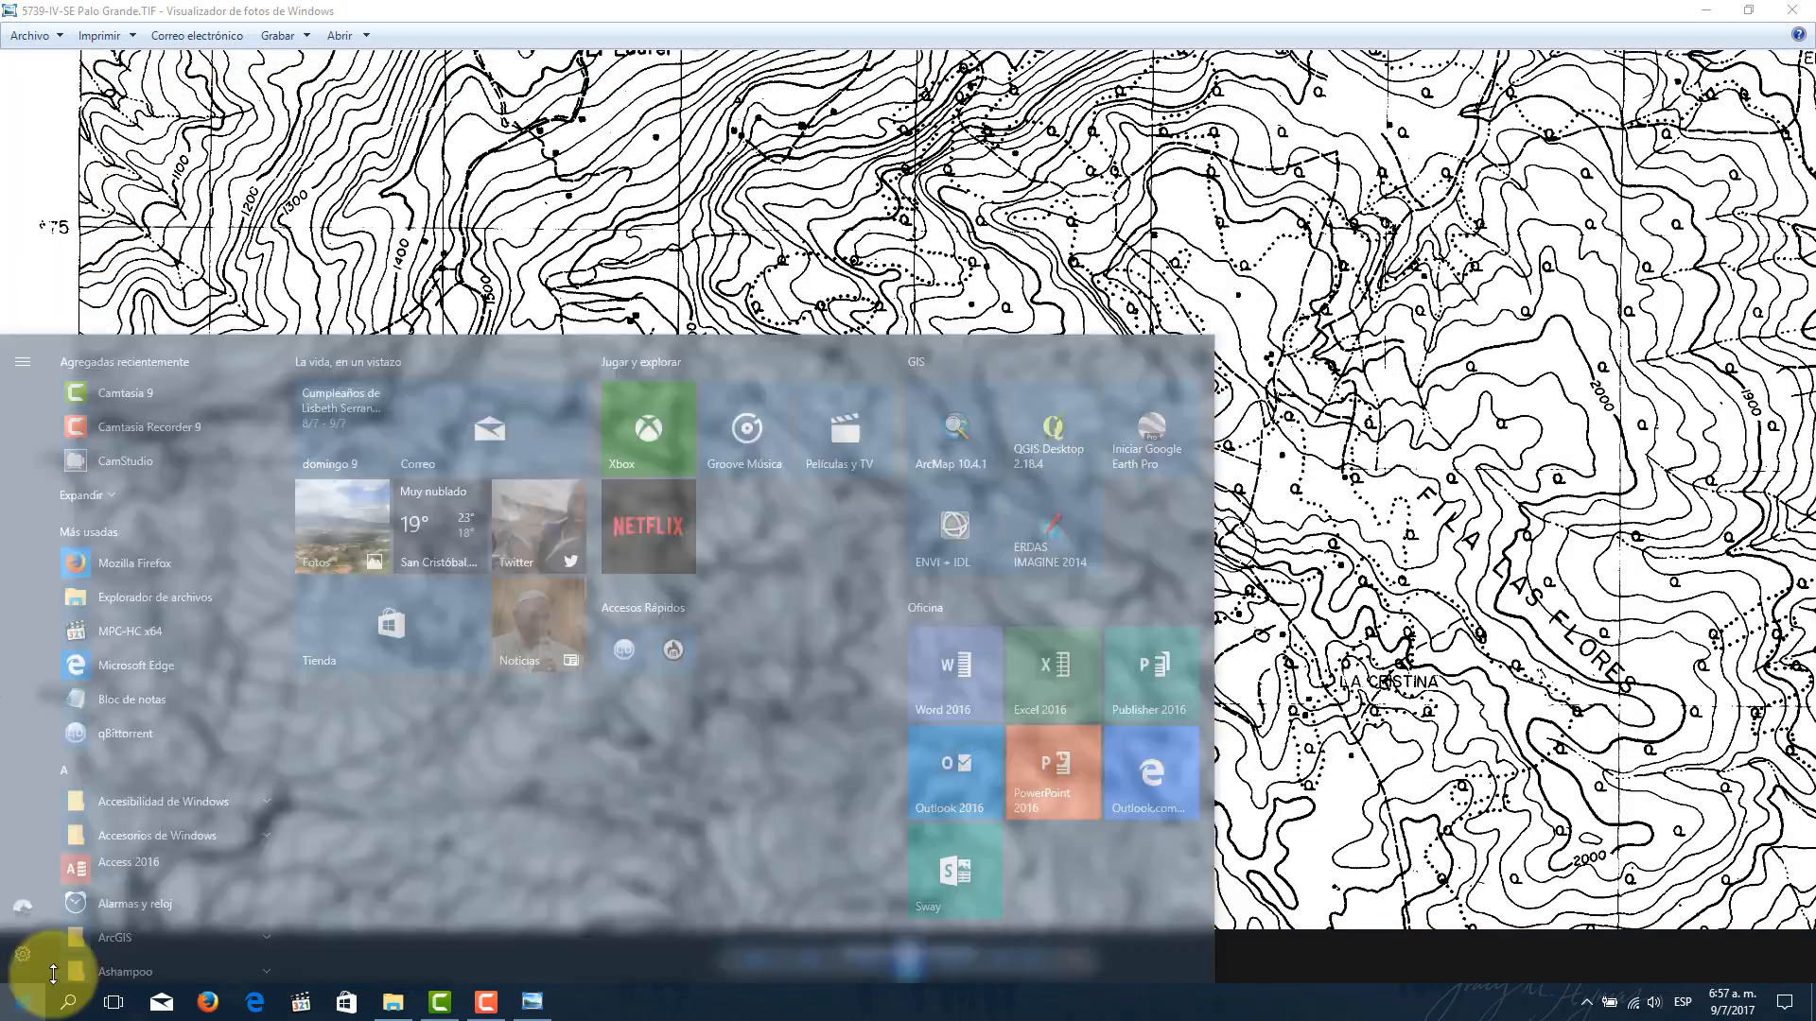
{"action": "left_click", "coordinate": [1051, 424]}
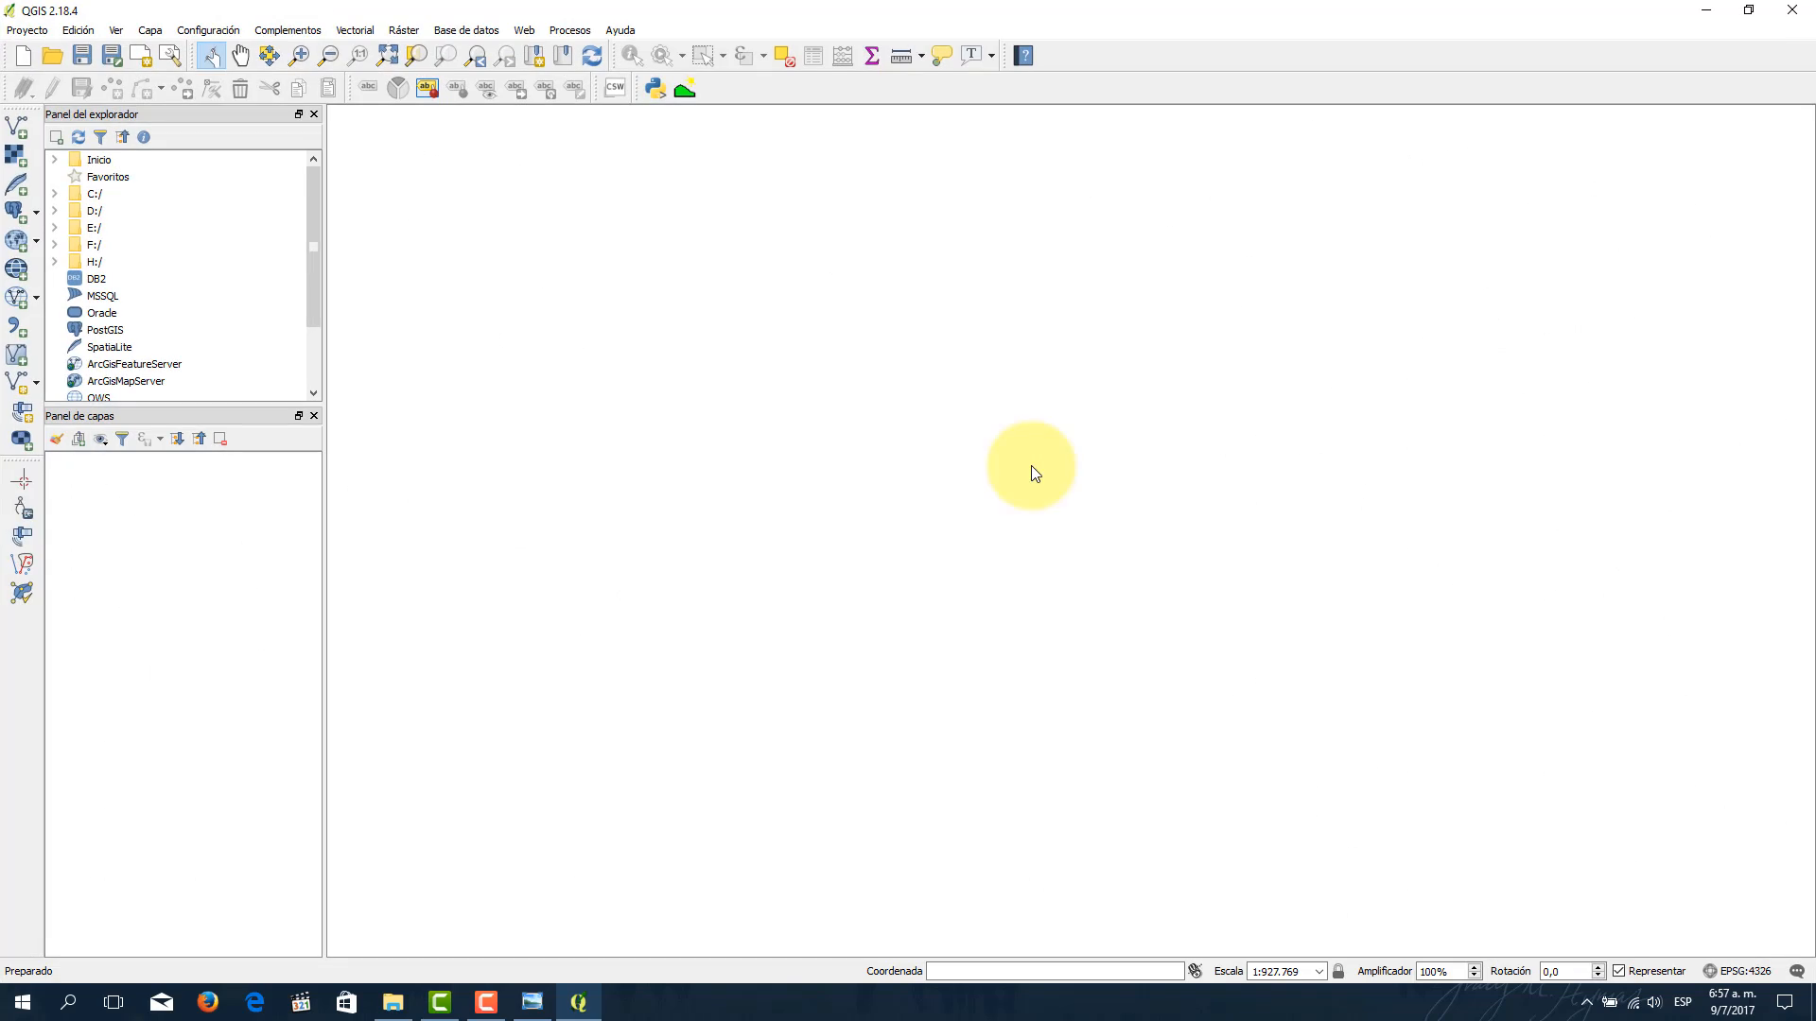
{"action": "left_click", "coordinate": [407, 29]}
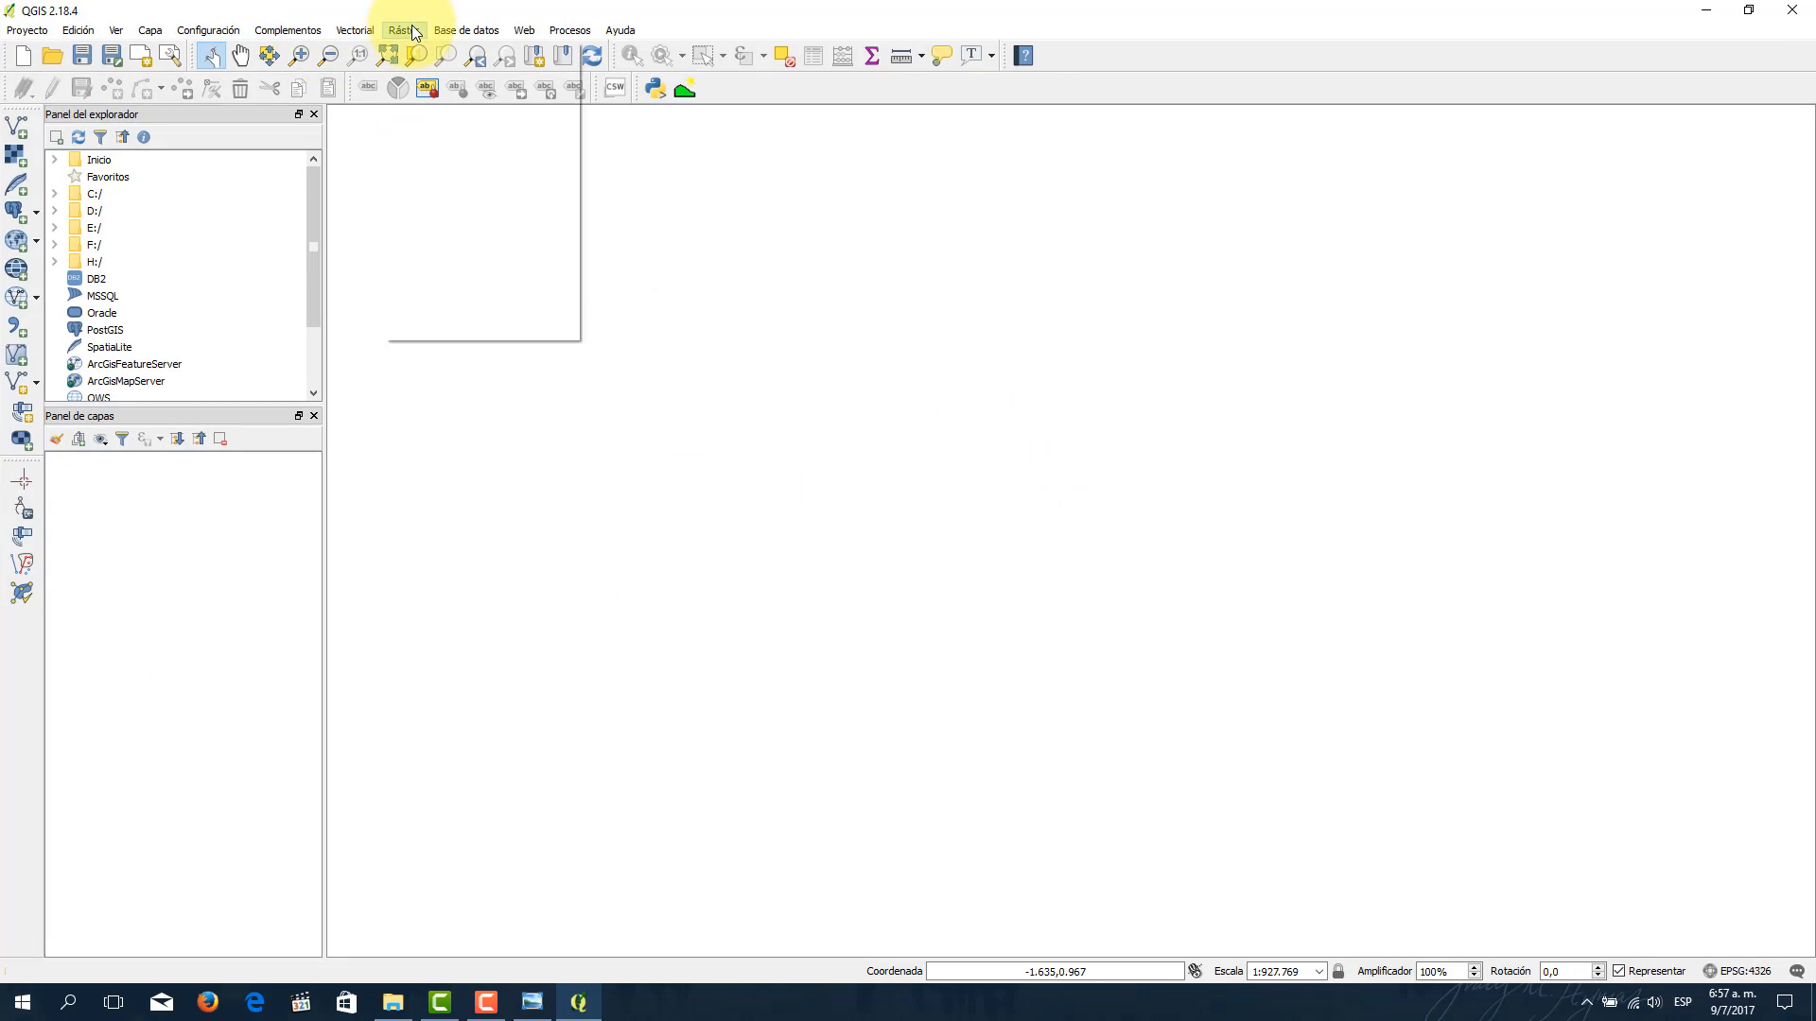
{"action": "mouse_move", "coordinate": [473, 117]}
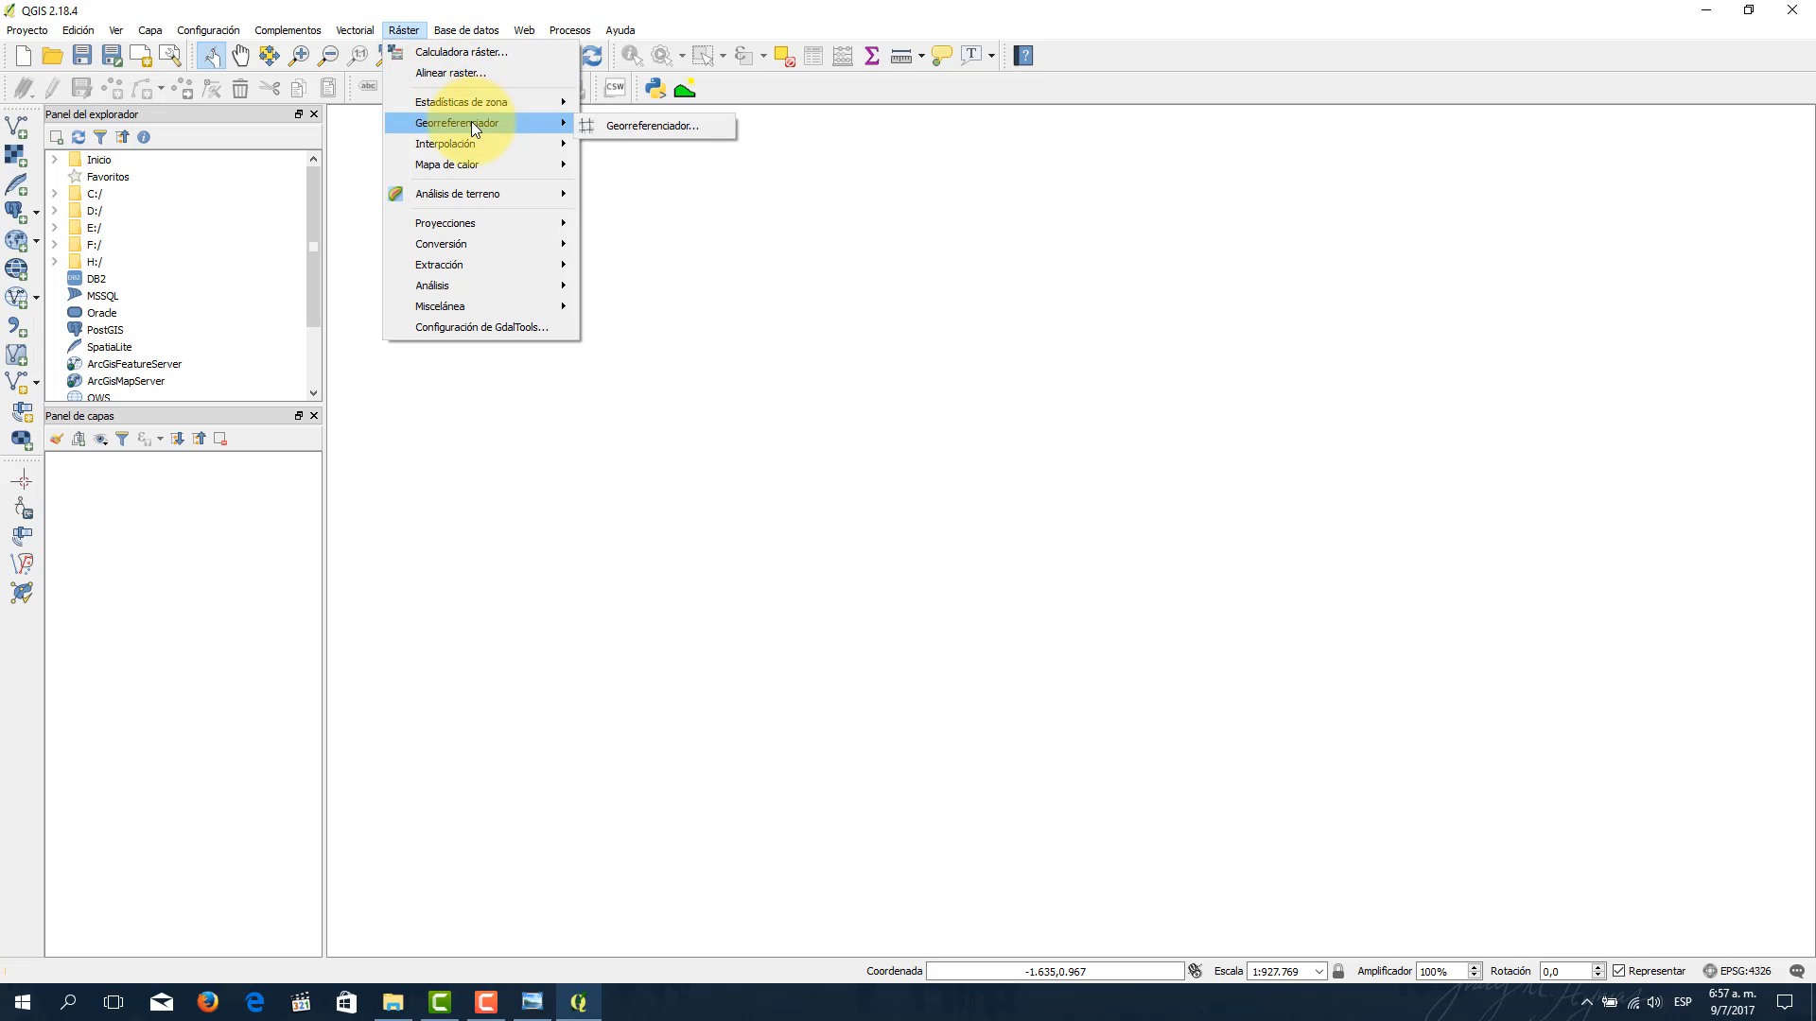
{"action": "left_click", "coordinate": [605, 127]}
Step: Open 5739-IV-SE Palo Grande.TIF from the Cartas folder and assign it La Canoa / UTM zone 18N (EPSG:24718)
{"action": "left_click", "coordinate": [36, 63]}
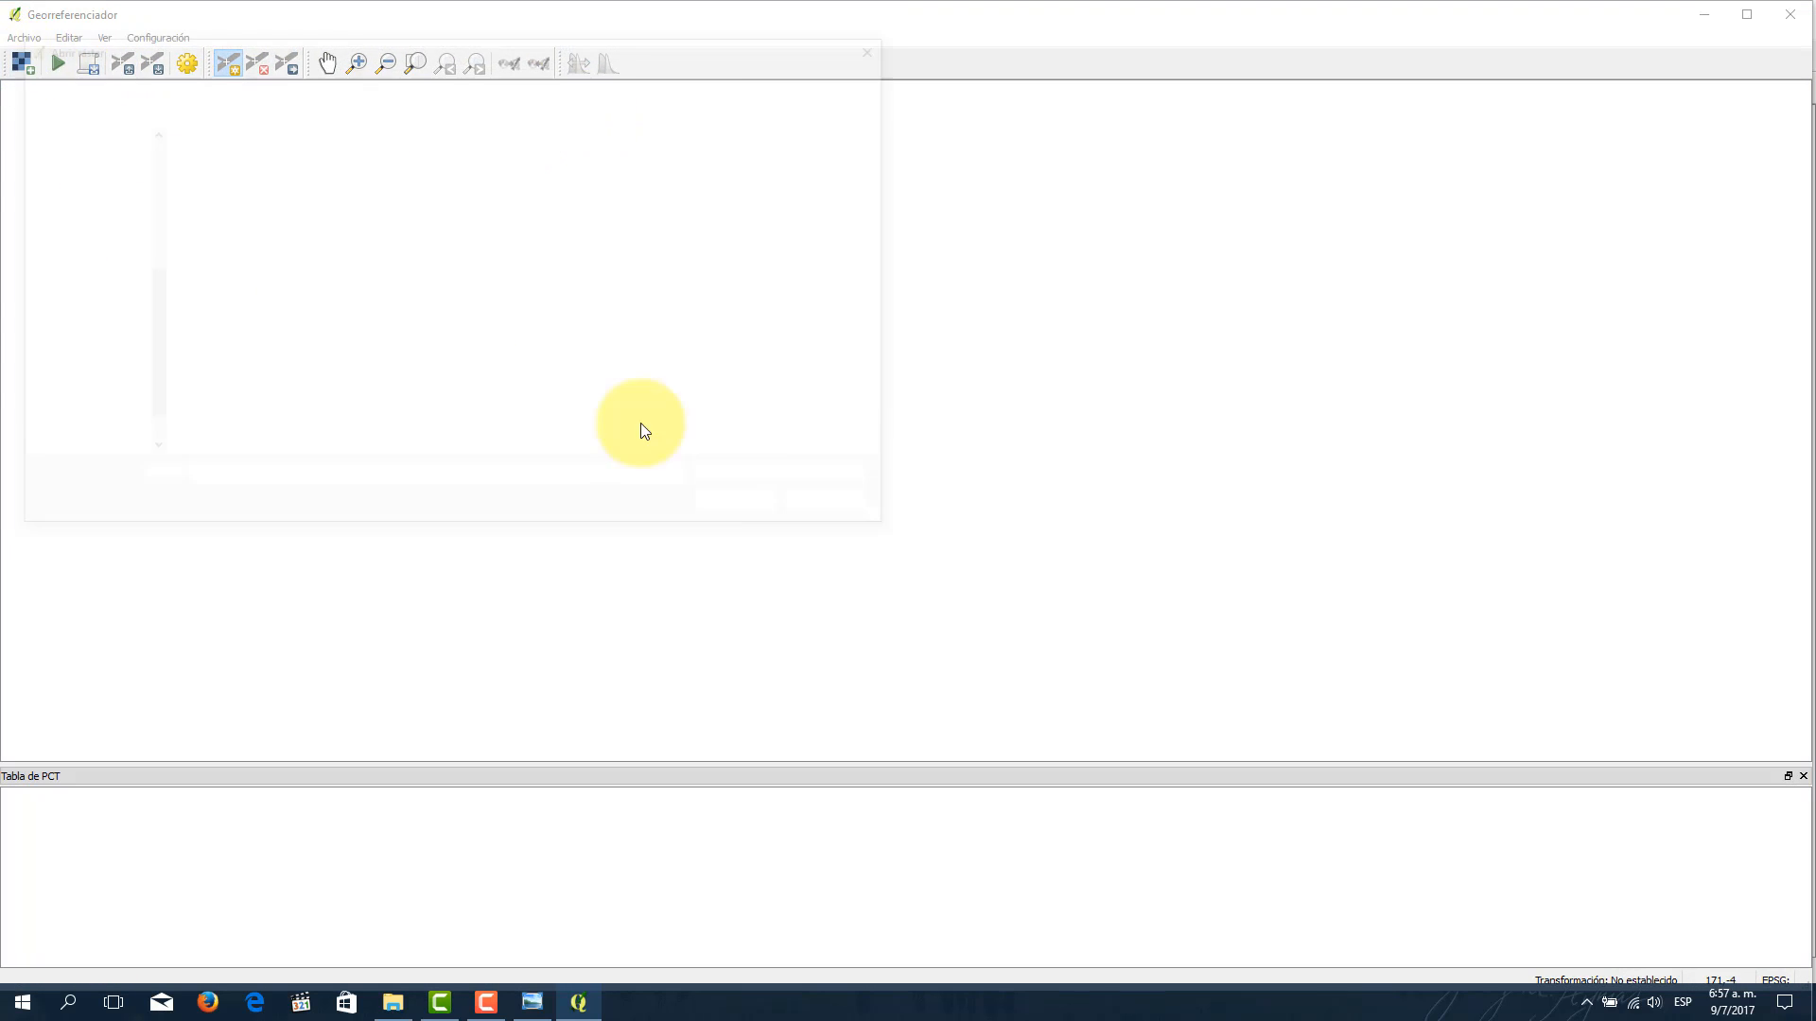
{"action": "left_click", "coordinate": [438, 227]}
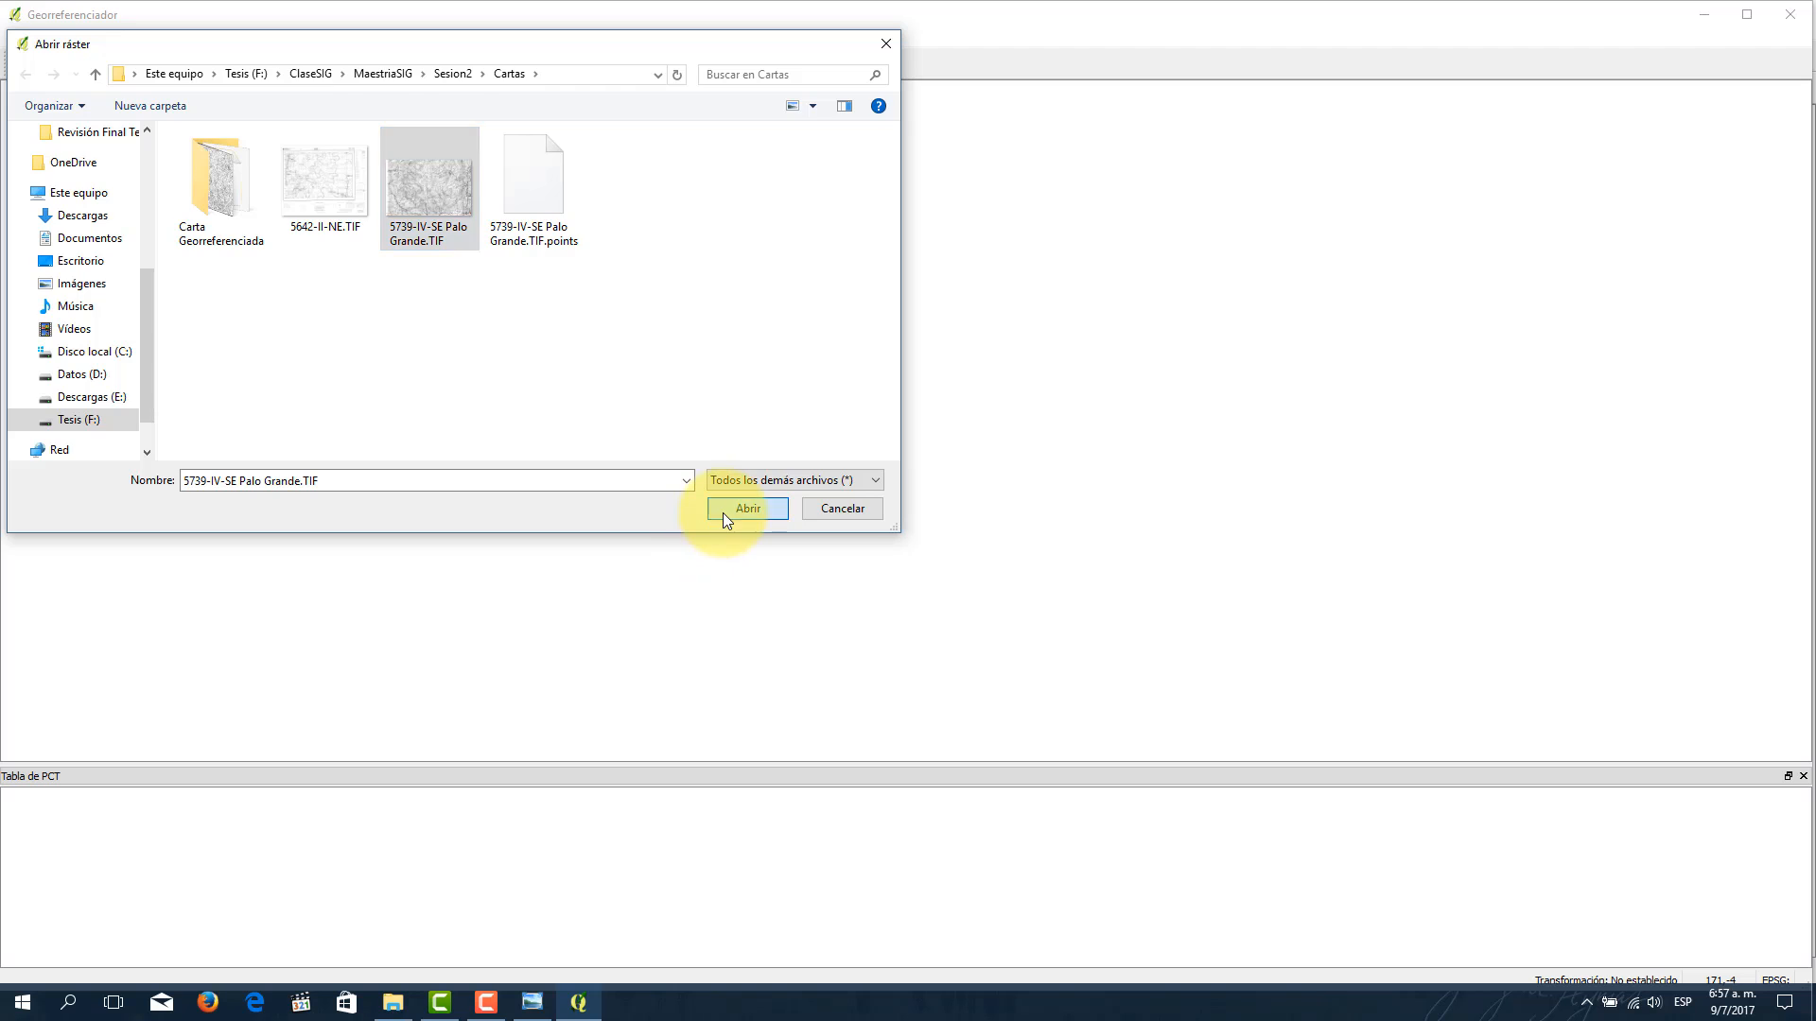
{"action": "left_click", "coordinate": [723, 511]}
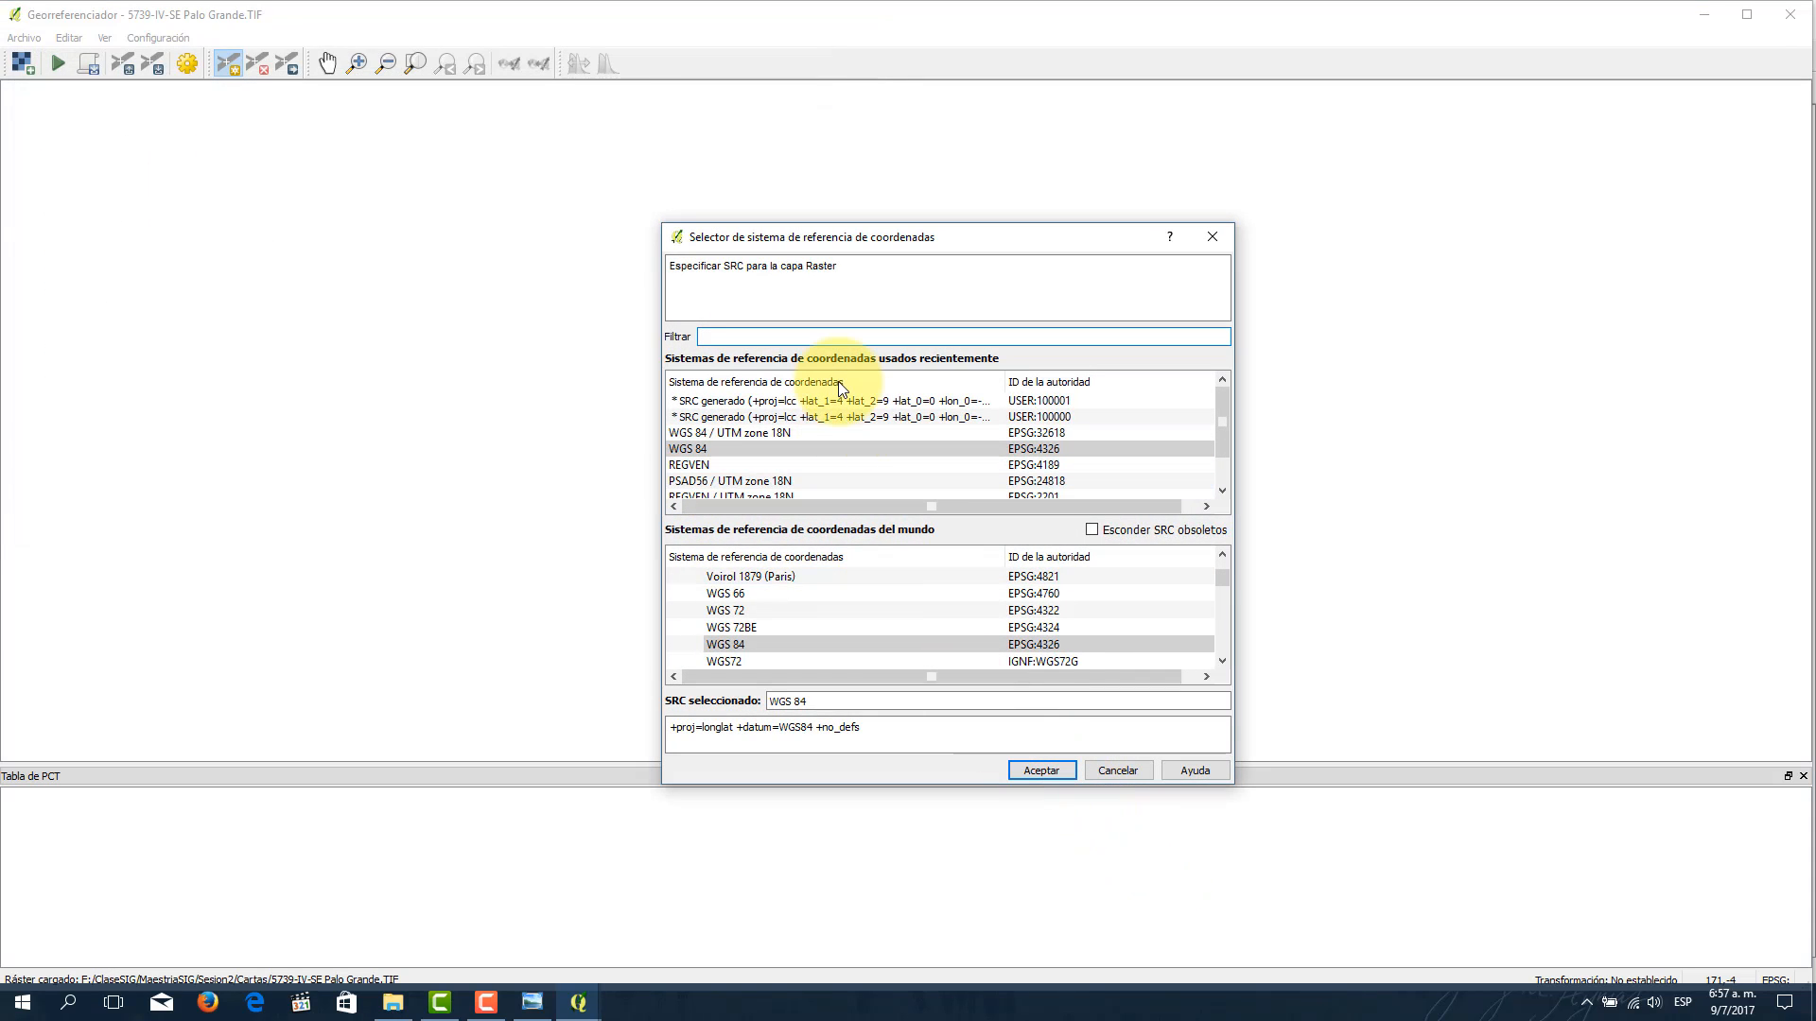
{"action": "type", "text": "la c"}
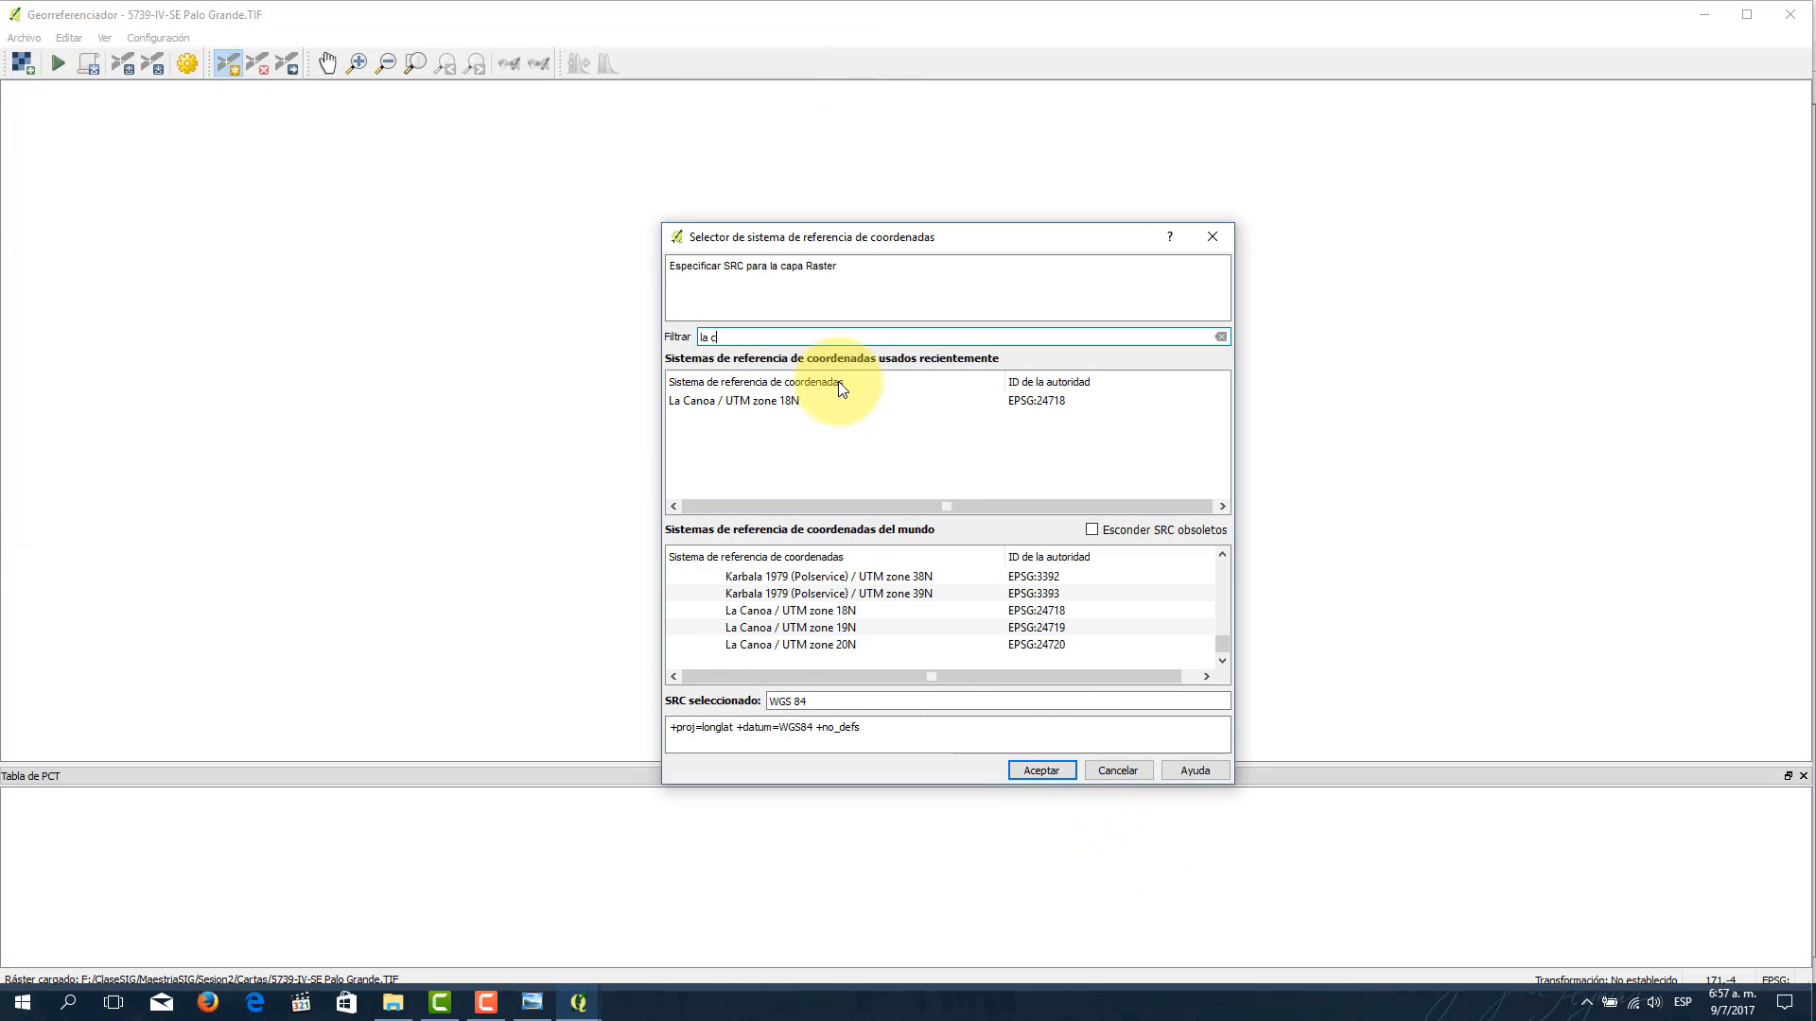
{"action": "left_click", "coordinate": [807, 625]}
{"action": "left_click", "coordinate": [808, 610]}
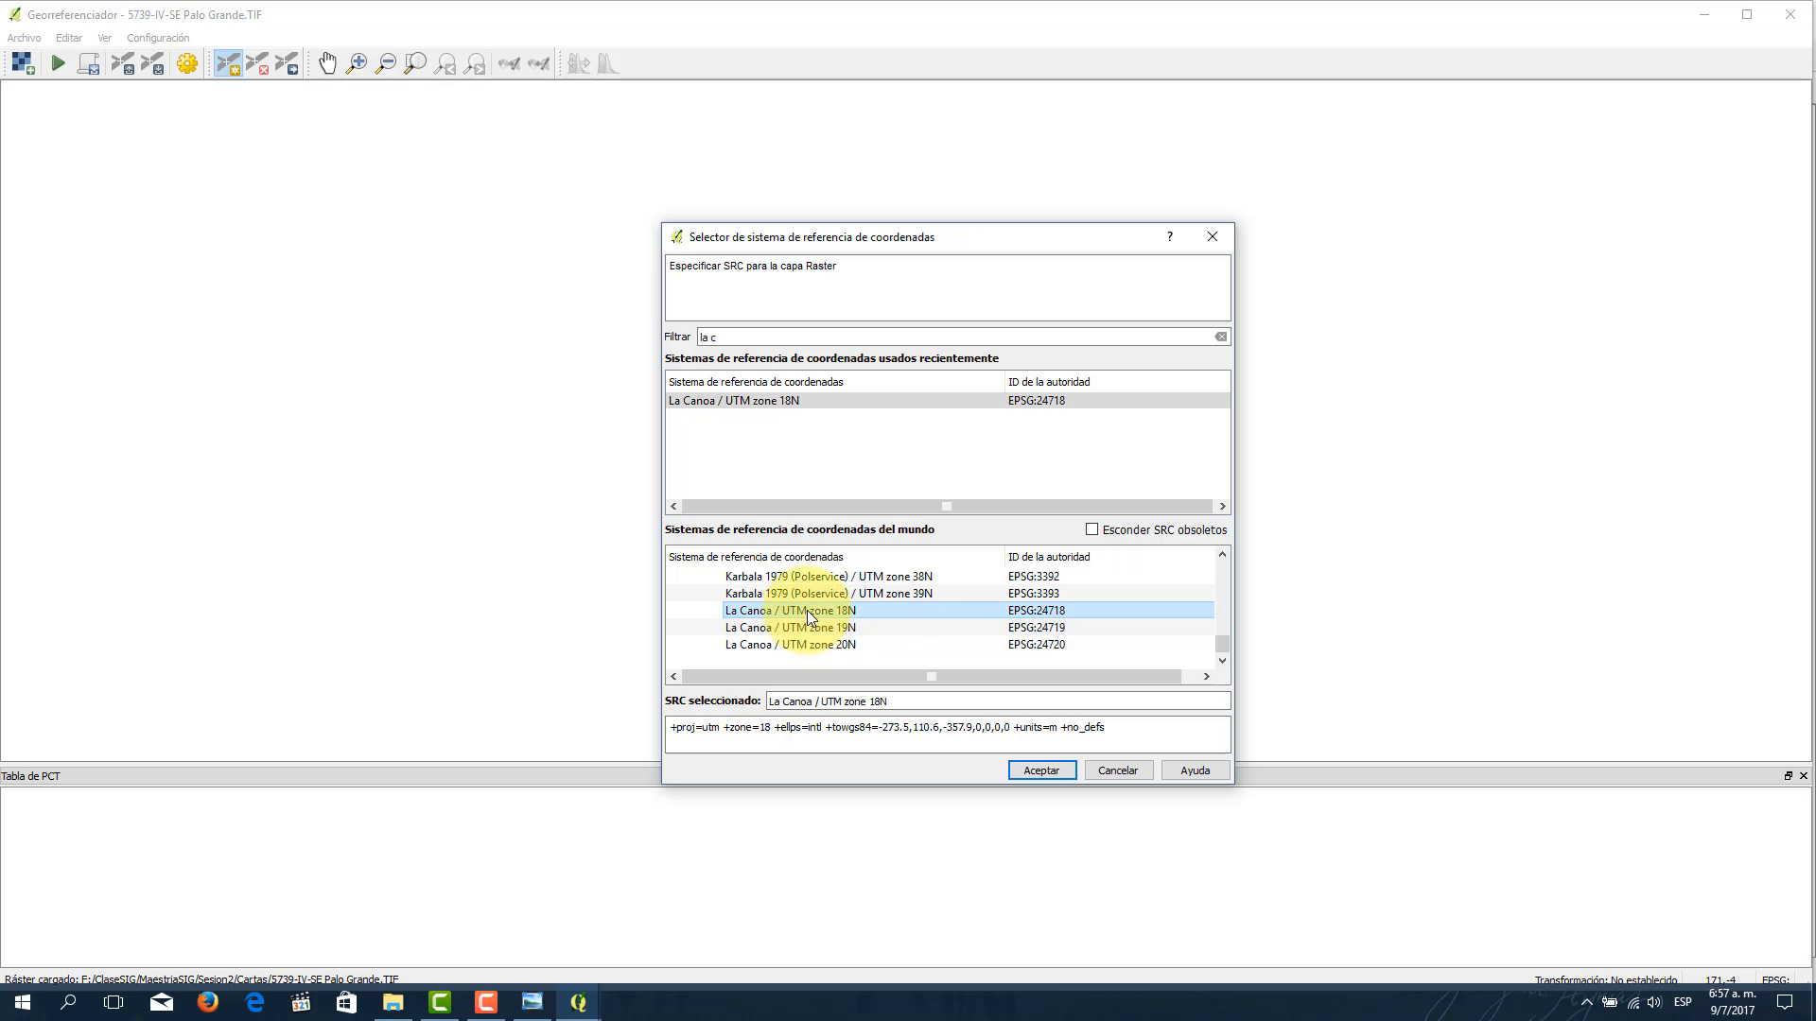
{"action": "left_click", "coordinate": [1040, 768]}
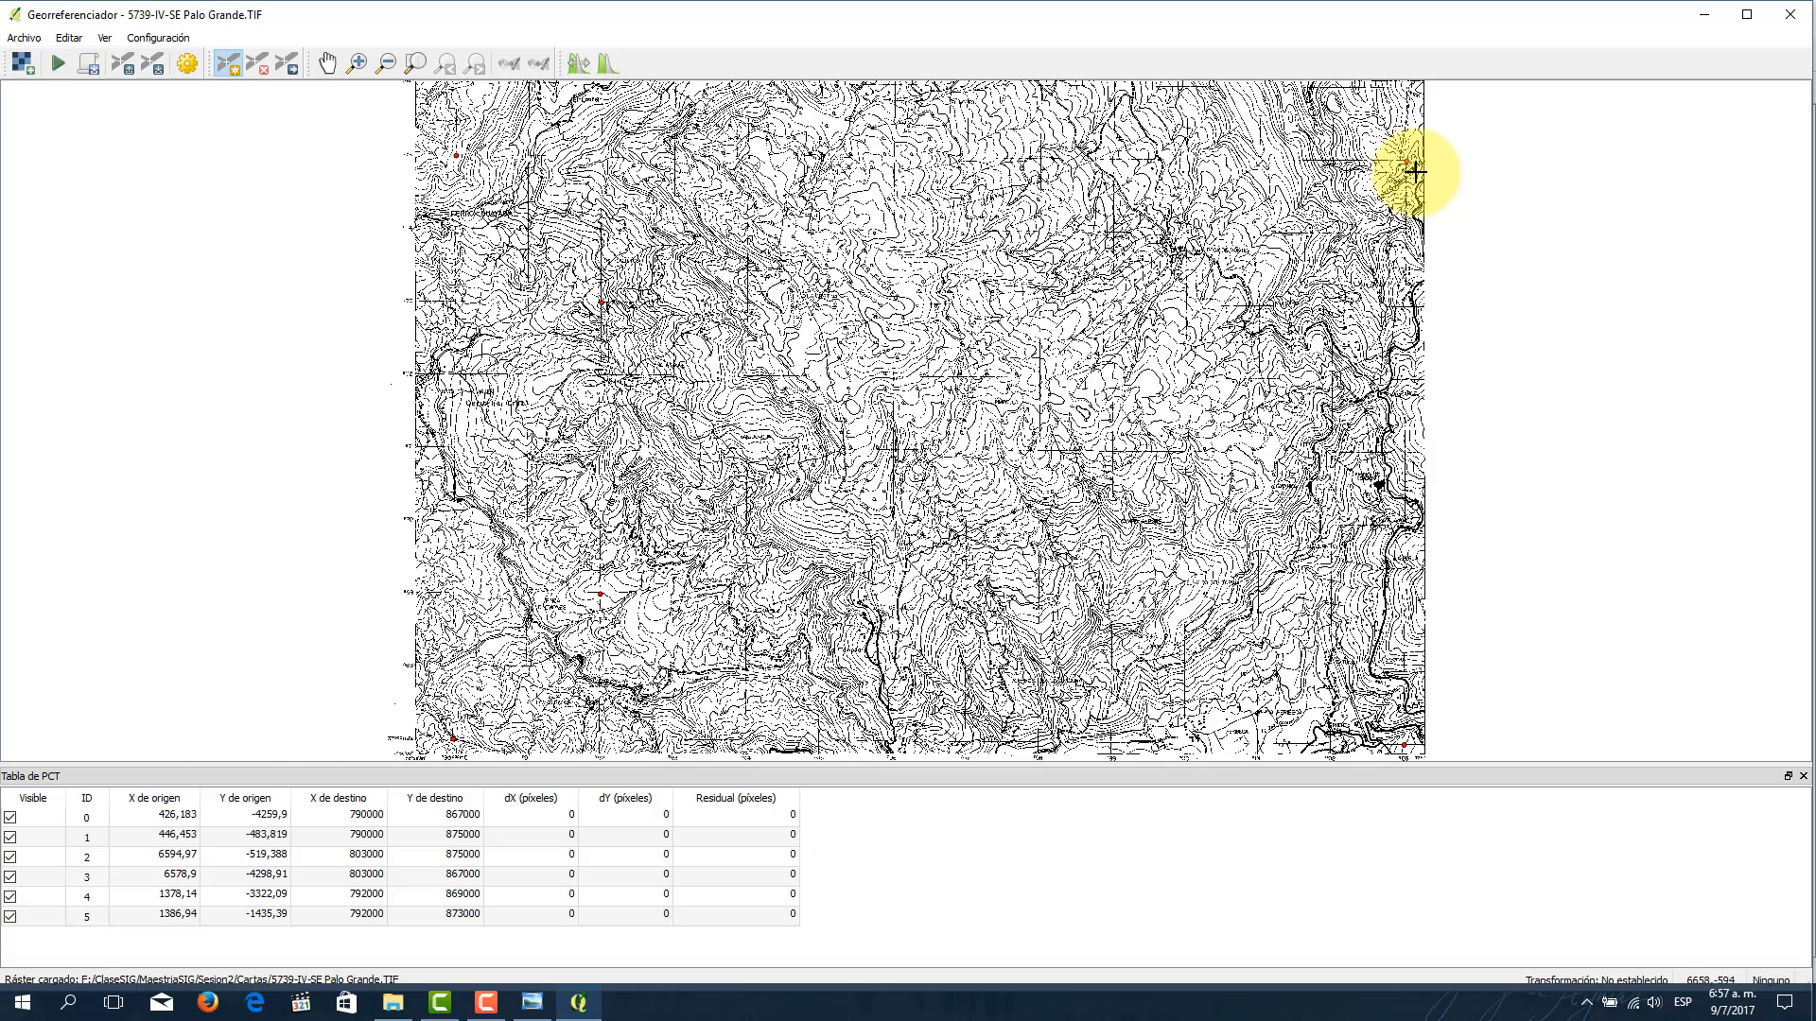
Step: Place a control point on the grid intersection just west of Mo. Maria and set its Y / Norte to 873000
{"action": "scroll", "coordinate": [1421, 168], "scroll_direction": "up", "scroll_amount": 1}
{"action": "left_click_drag", "start_coordinate": [1421, 252], "coordinate": [1095, 288]}
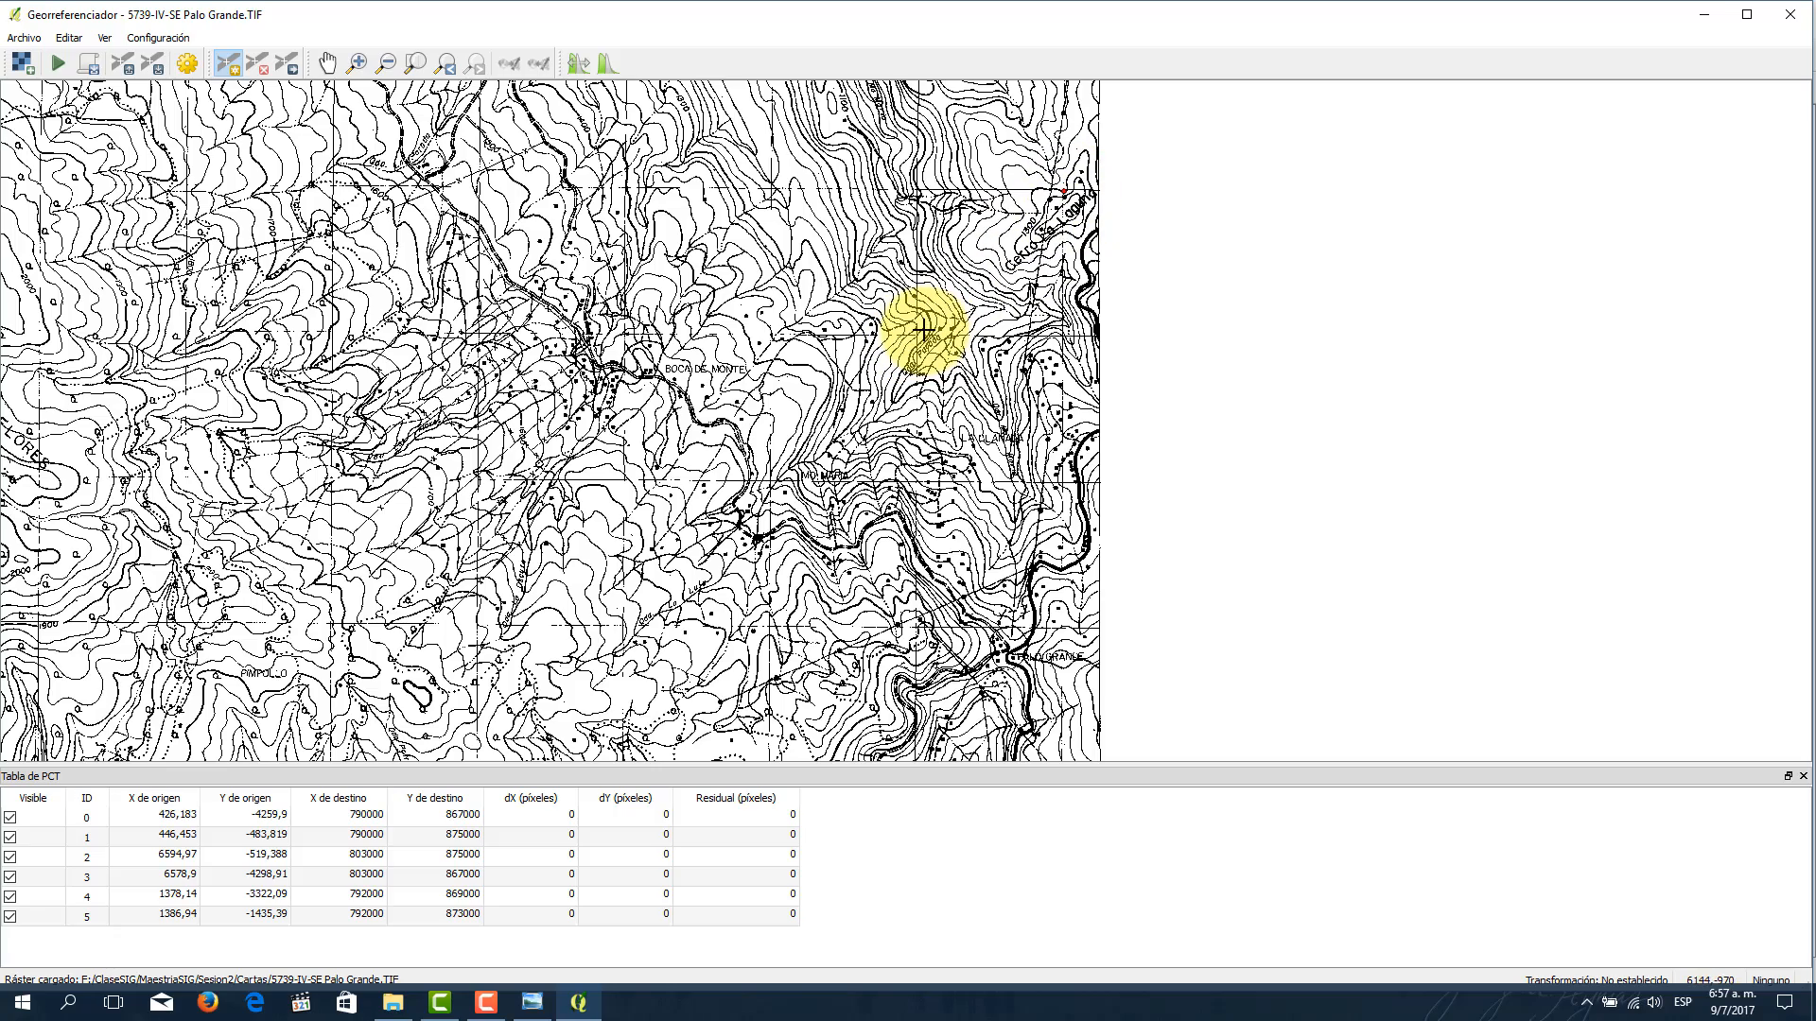
{"action": "scroll", "coordinate": [768, 482], "scroll_direction": "up", "scroll_amount": 3}
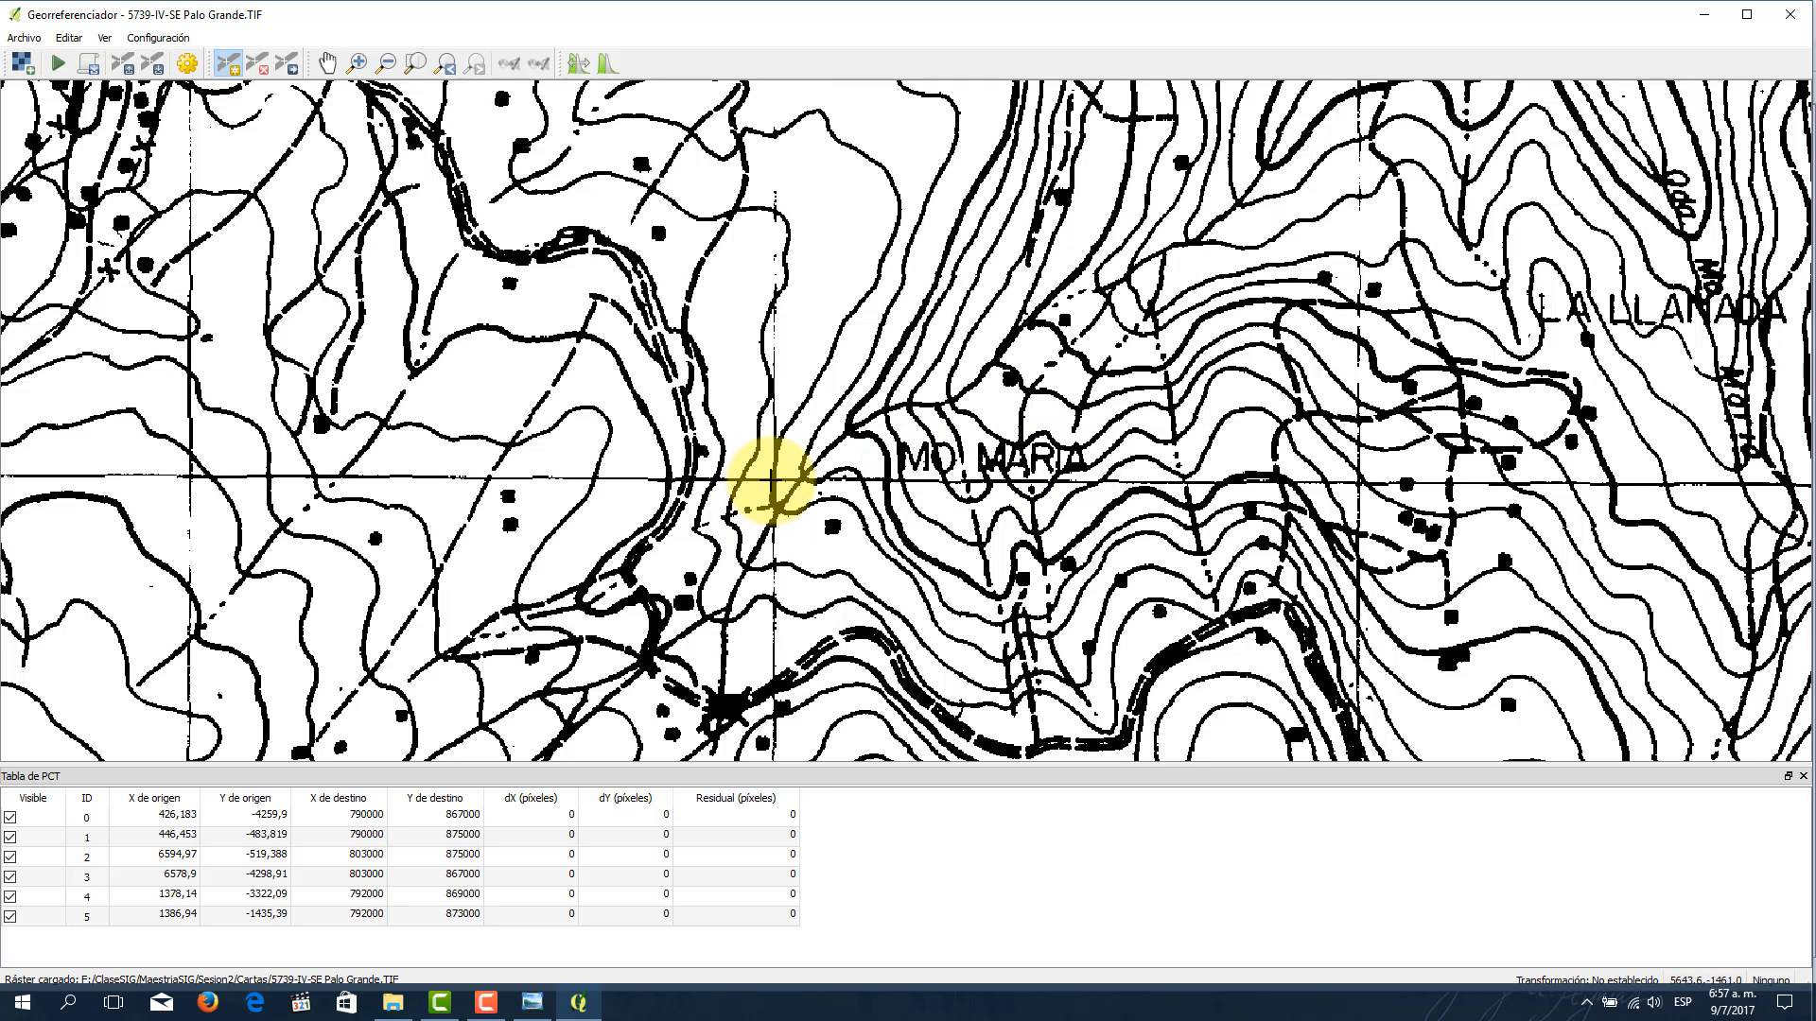
{"action": "scroll", "coordinate": [774, 480], "scroll_direction": "up", "scroll_amount": 1}
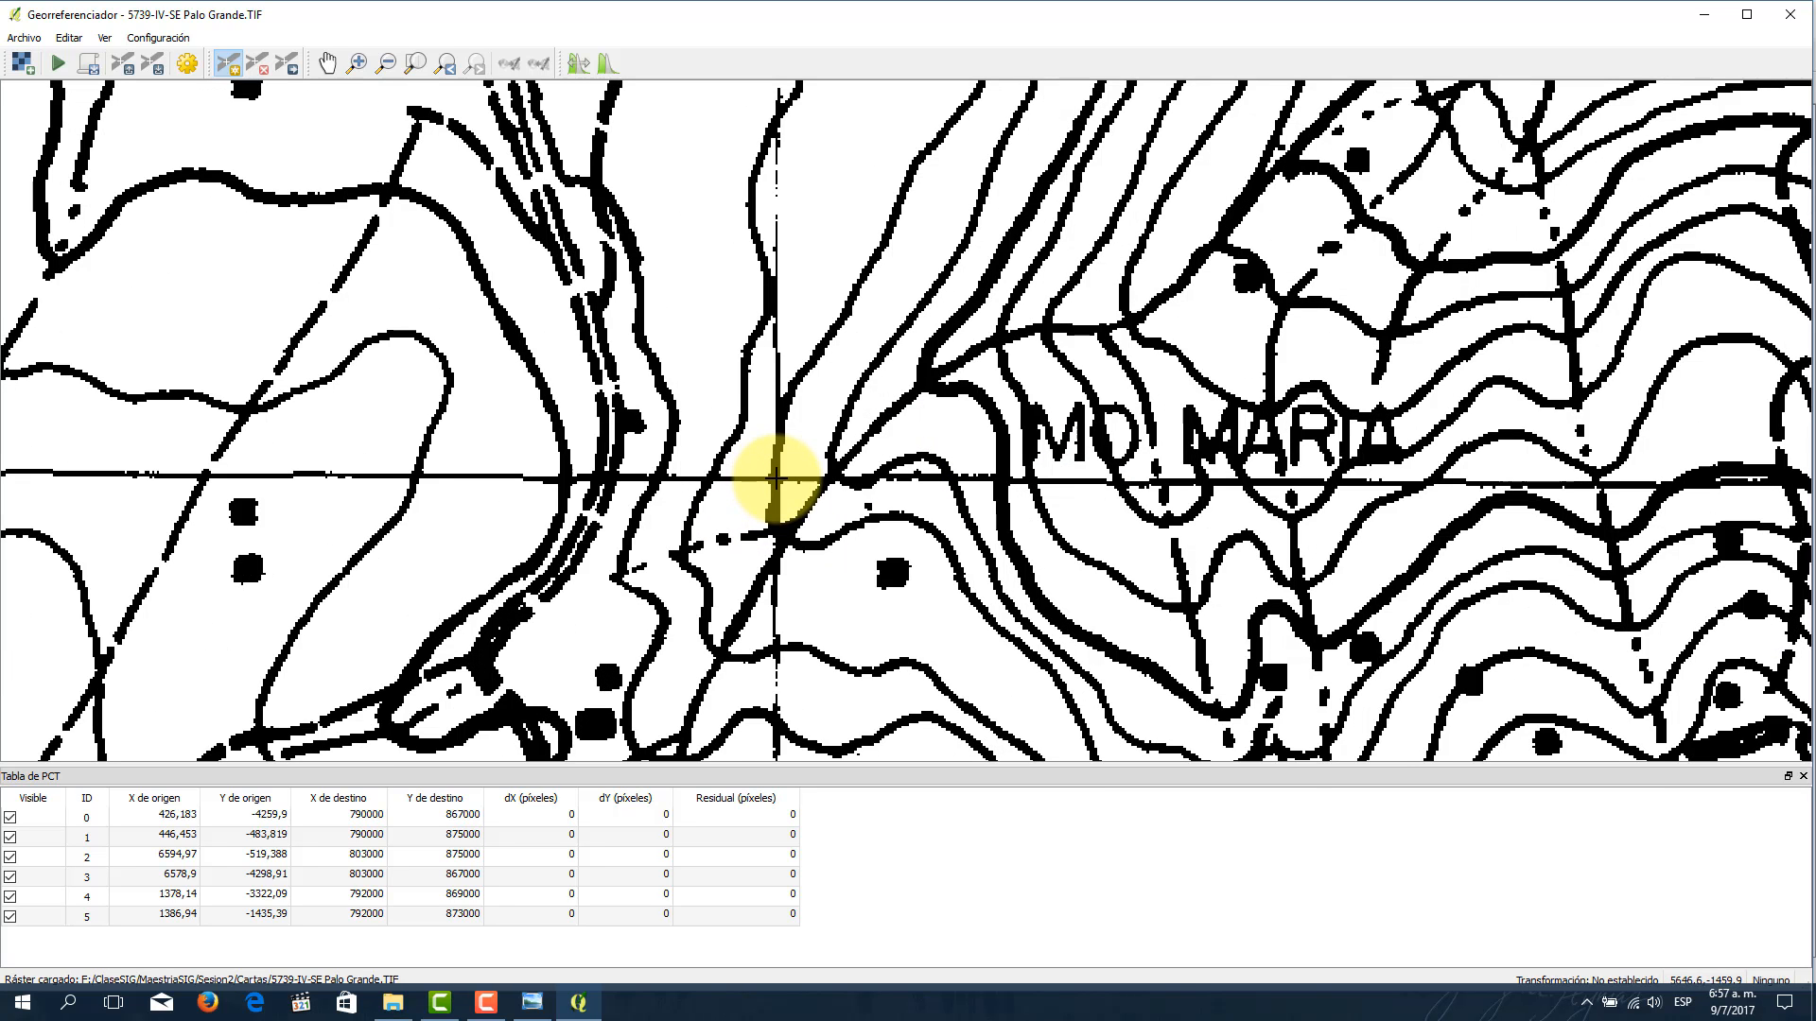
{"action": "left_click", "coordinate": [773, 479]}
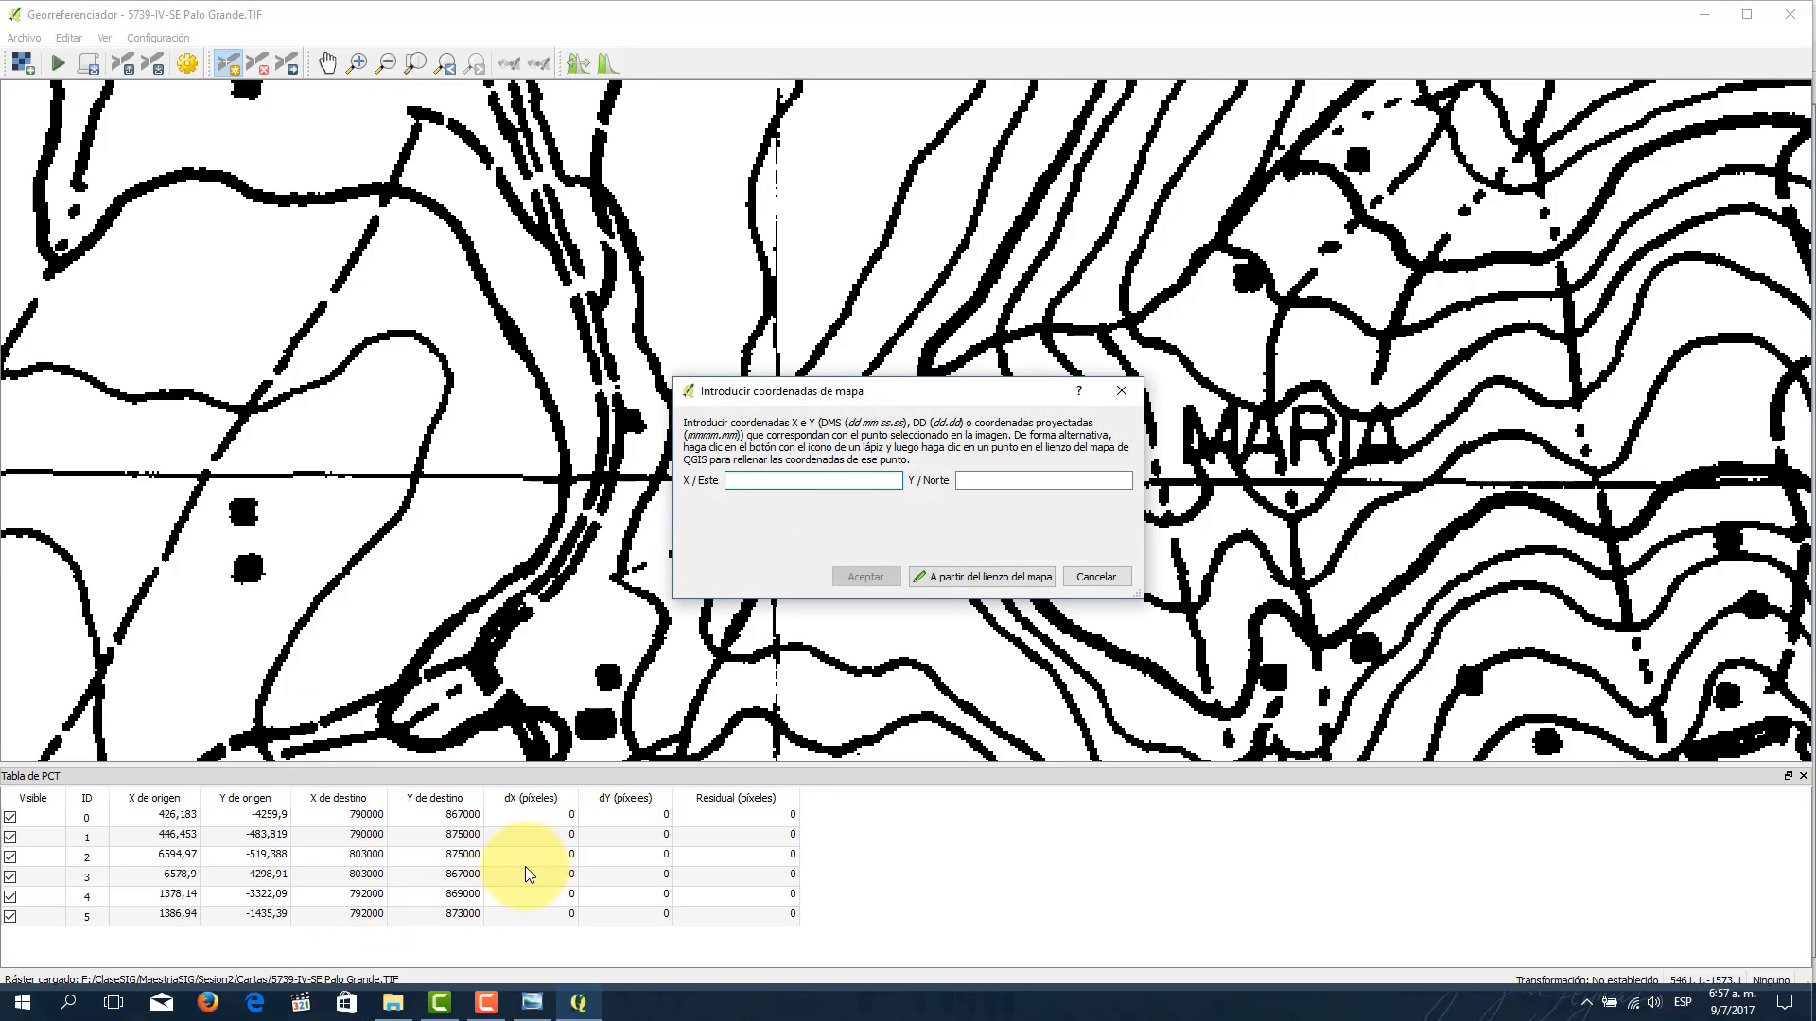
{"action": "left_click", "coordinate": [997, 485]}
{"action": "type", "text": "873000"}
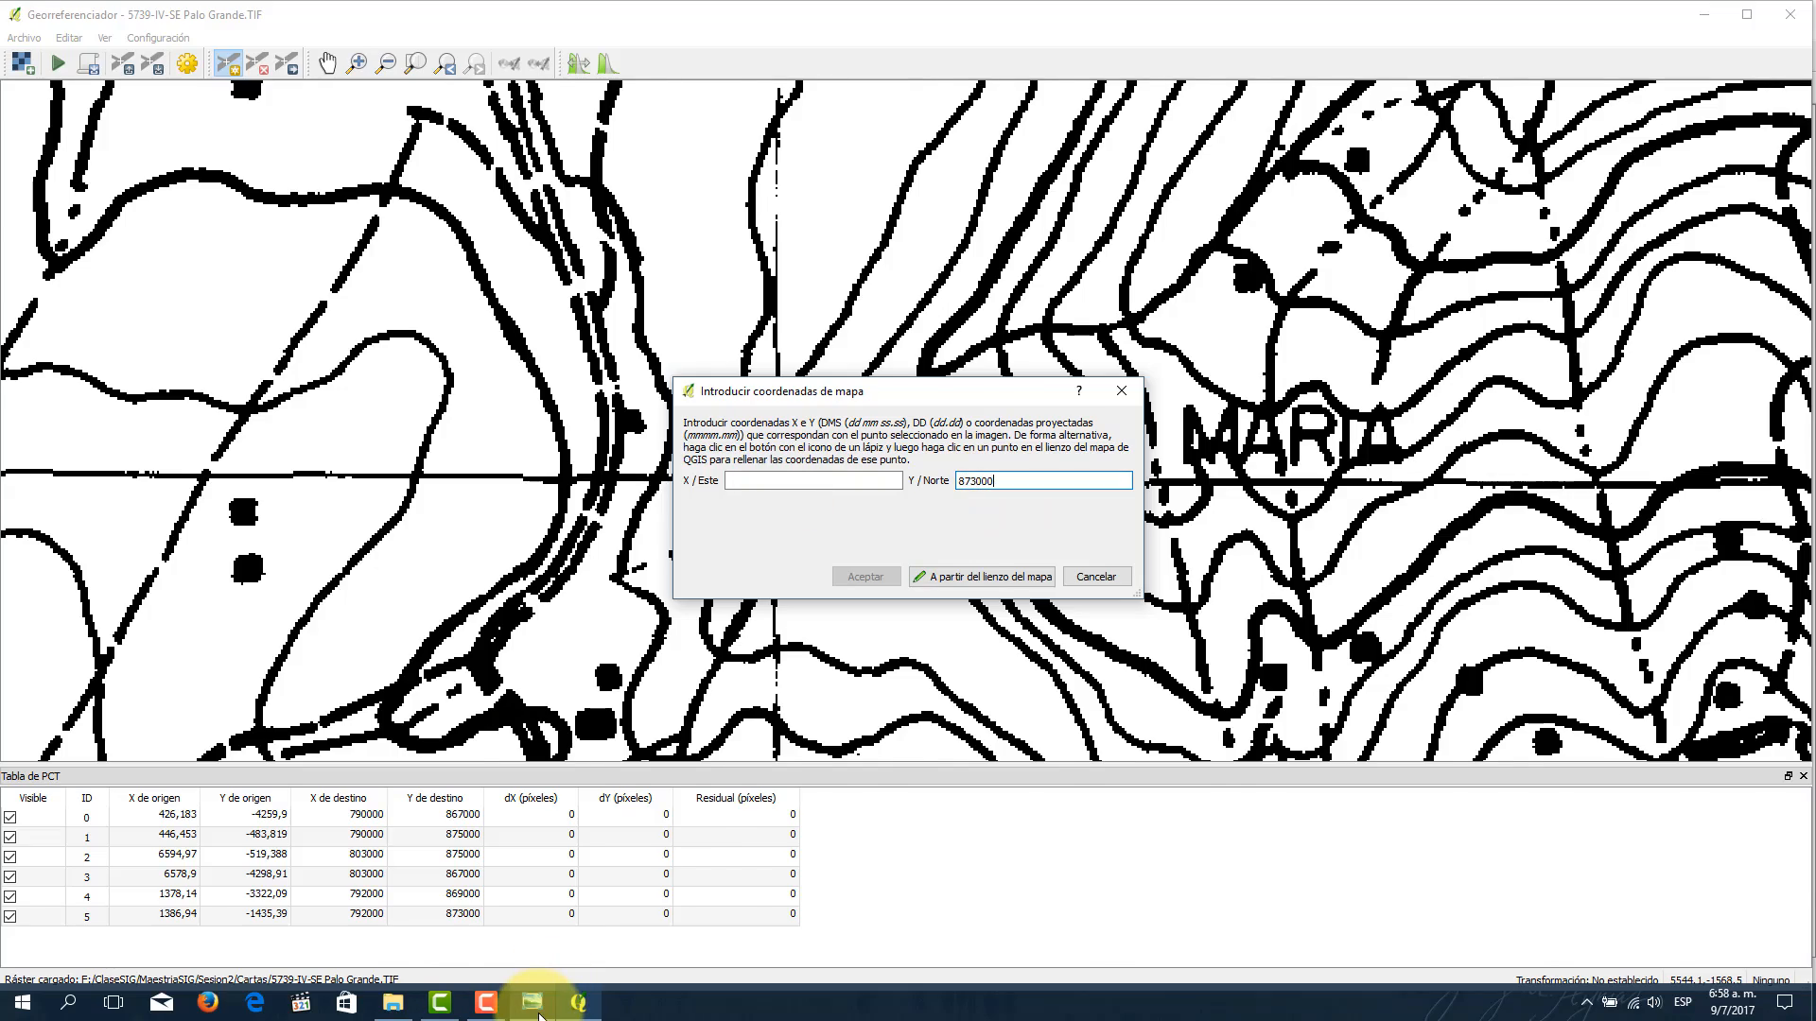
Step: Switch to the Windows photo viewer and trace the vertical grid line beside Mo. Maria down to its easting label on the sheet's southern edge
{"action": "left_click", "coordinate": [537, 999]}
{"action": "scroll", "coordinate": [20, 231], "scroll_direction": "down", "scroll_amount": 2}
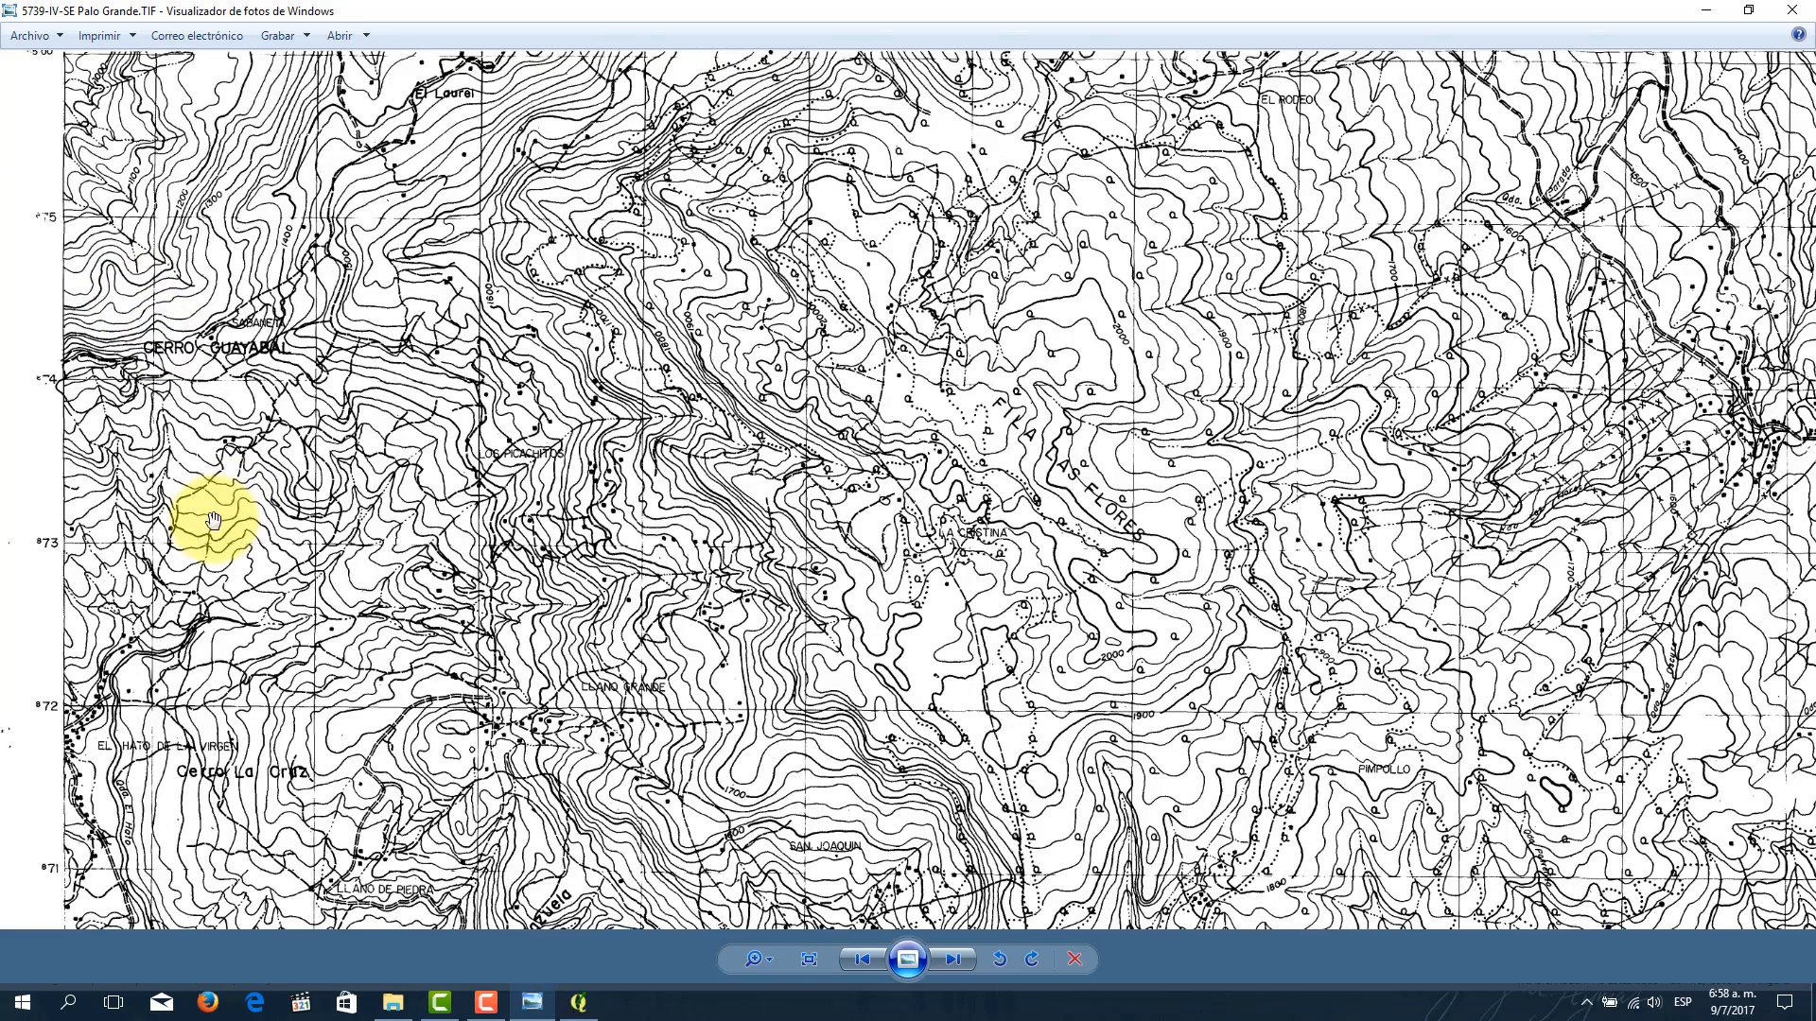
{"action": "left_click_drag", "start_coordinate": [1021, 579], "coordinate": [389, 601]}
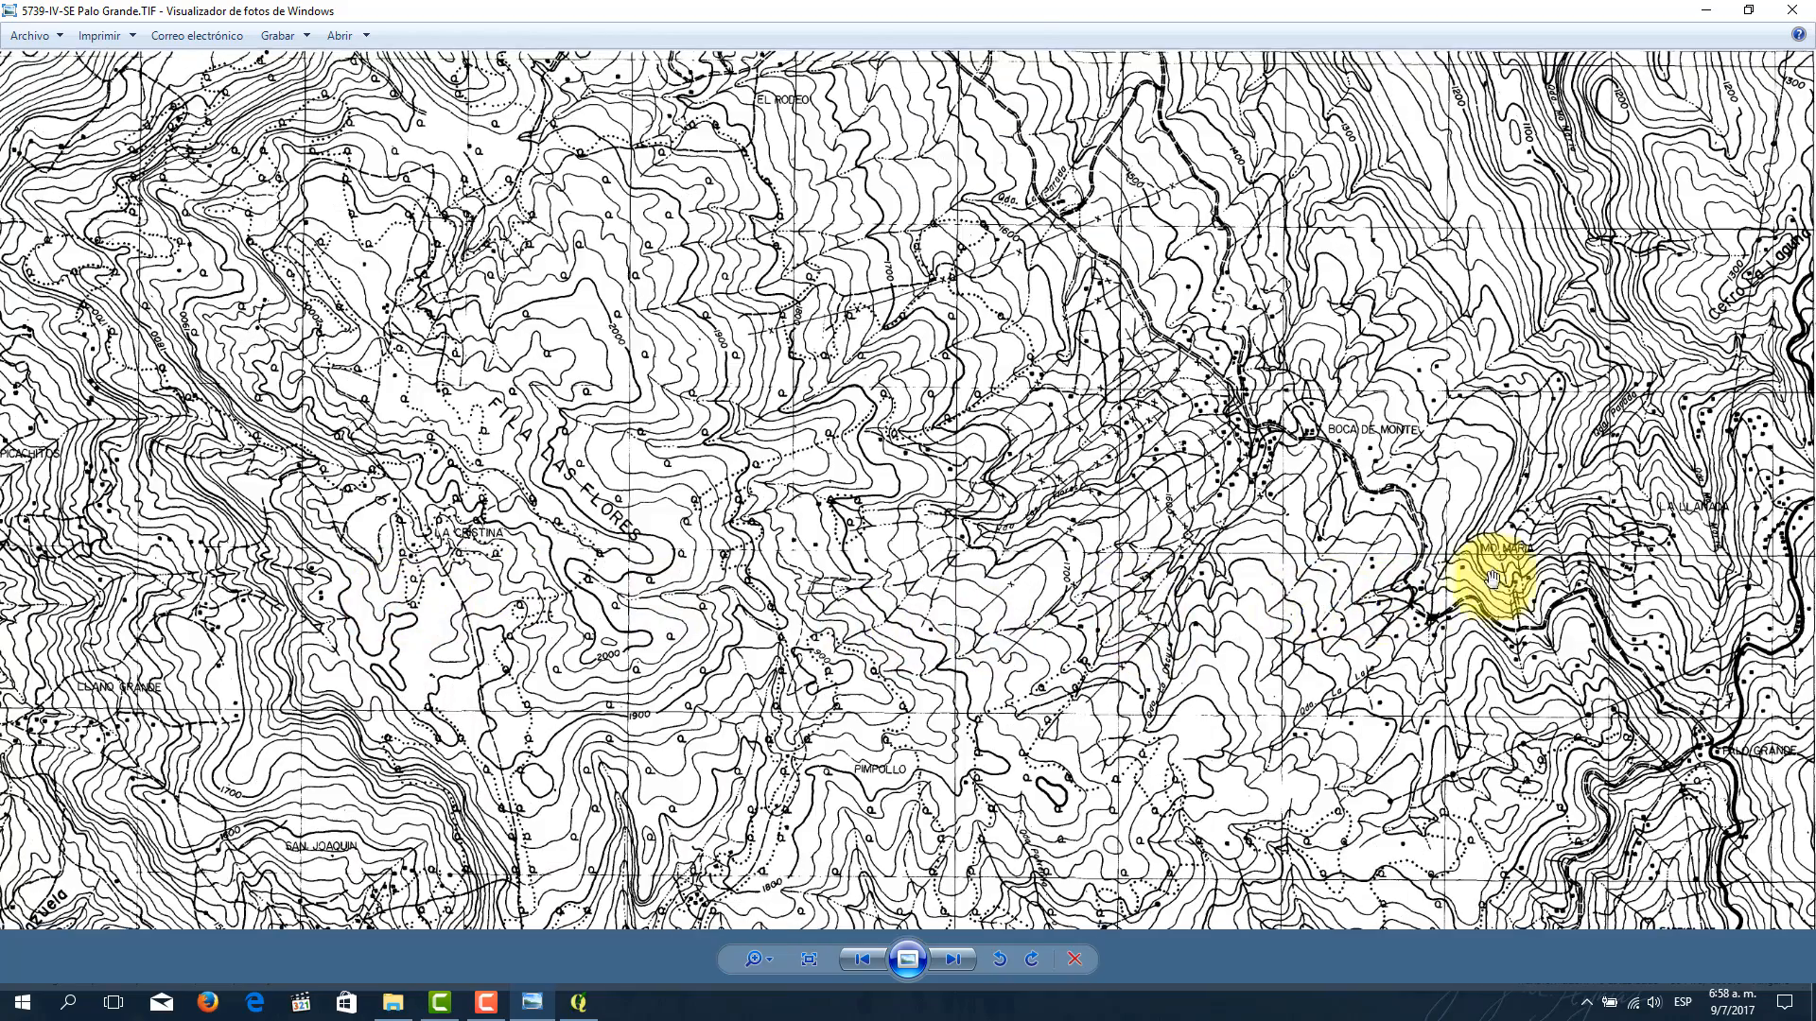
{"action": "scroll", "coordinate": [1508, 566], "scroll_direction": "up", "scroll_amount": 2}
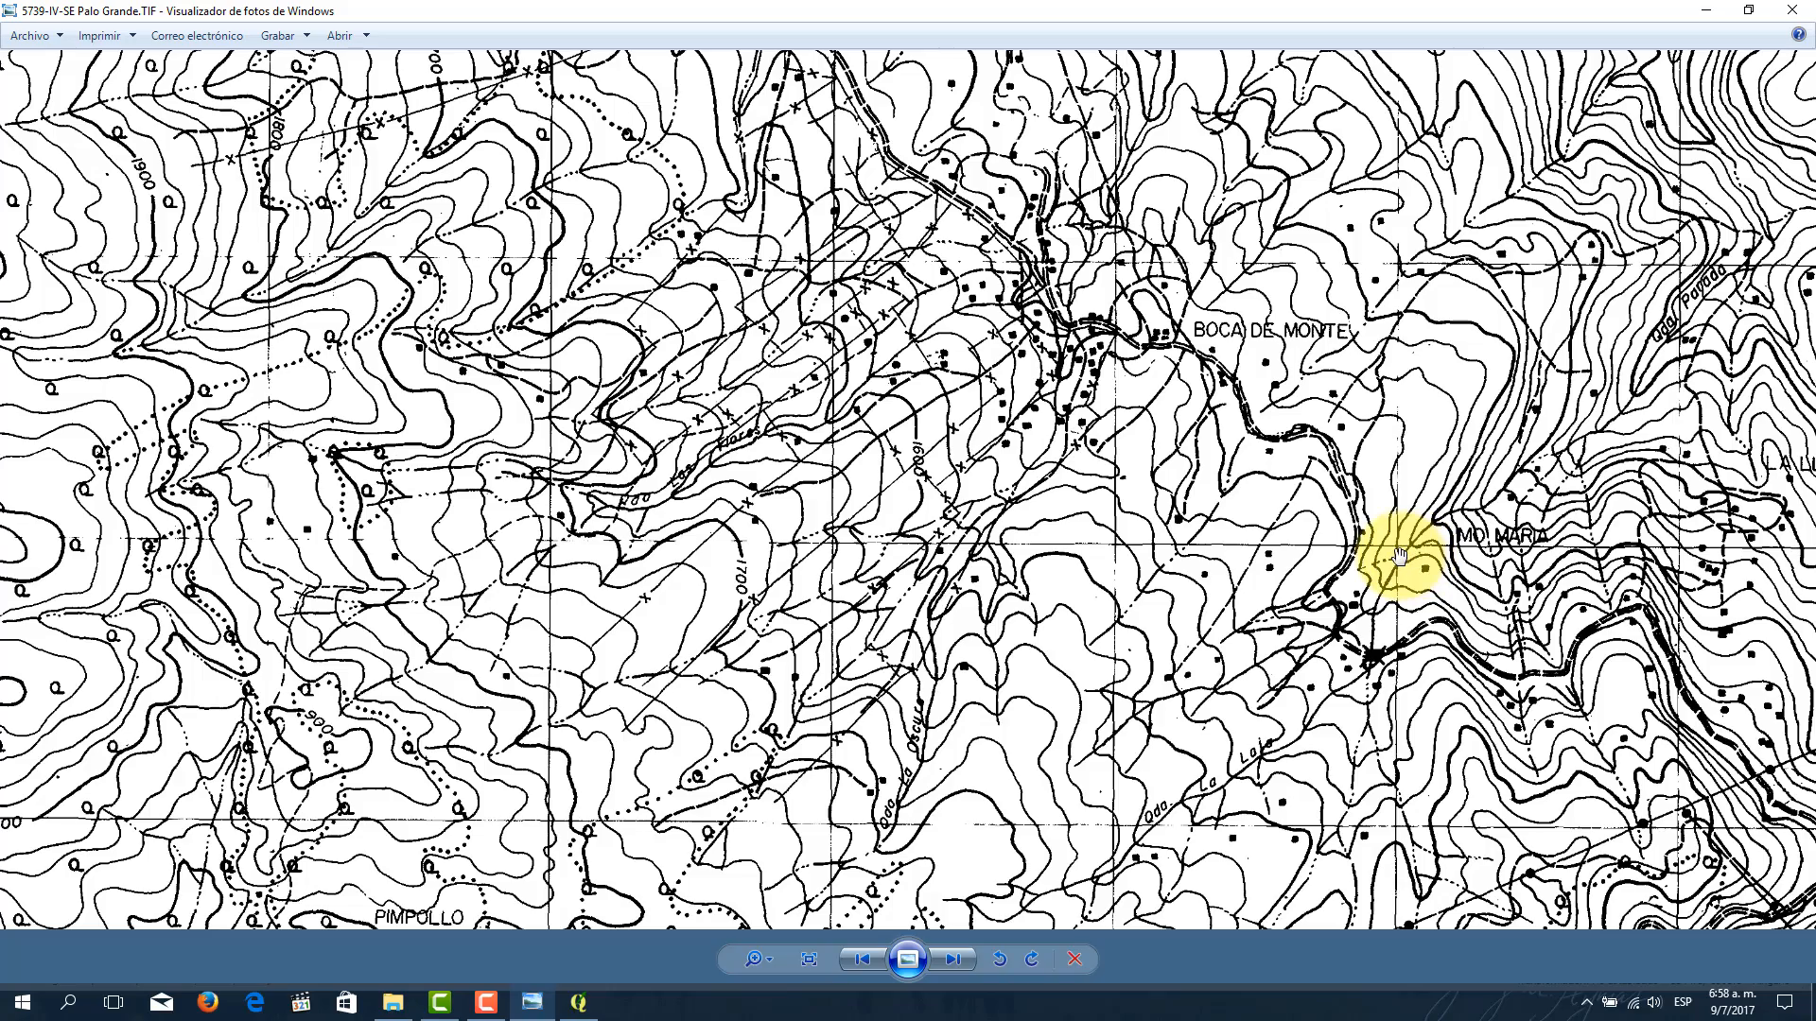
{"action": "left_click_drag", "start_coordinate": [1410, 783], "coordinate": [1396, 341]}
{"action": "left_click_drag", "start_coordinate": [1429, 787], "coordinate": [1400, 364]}
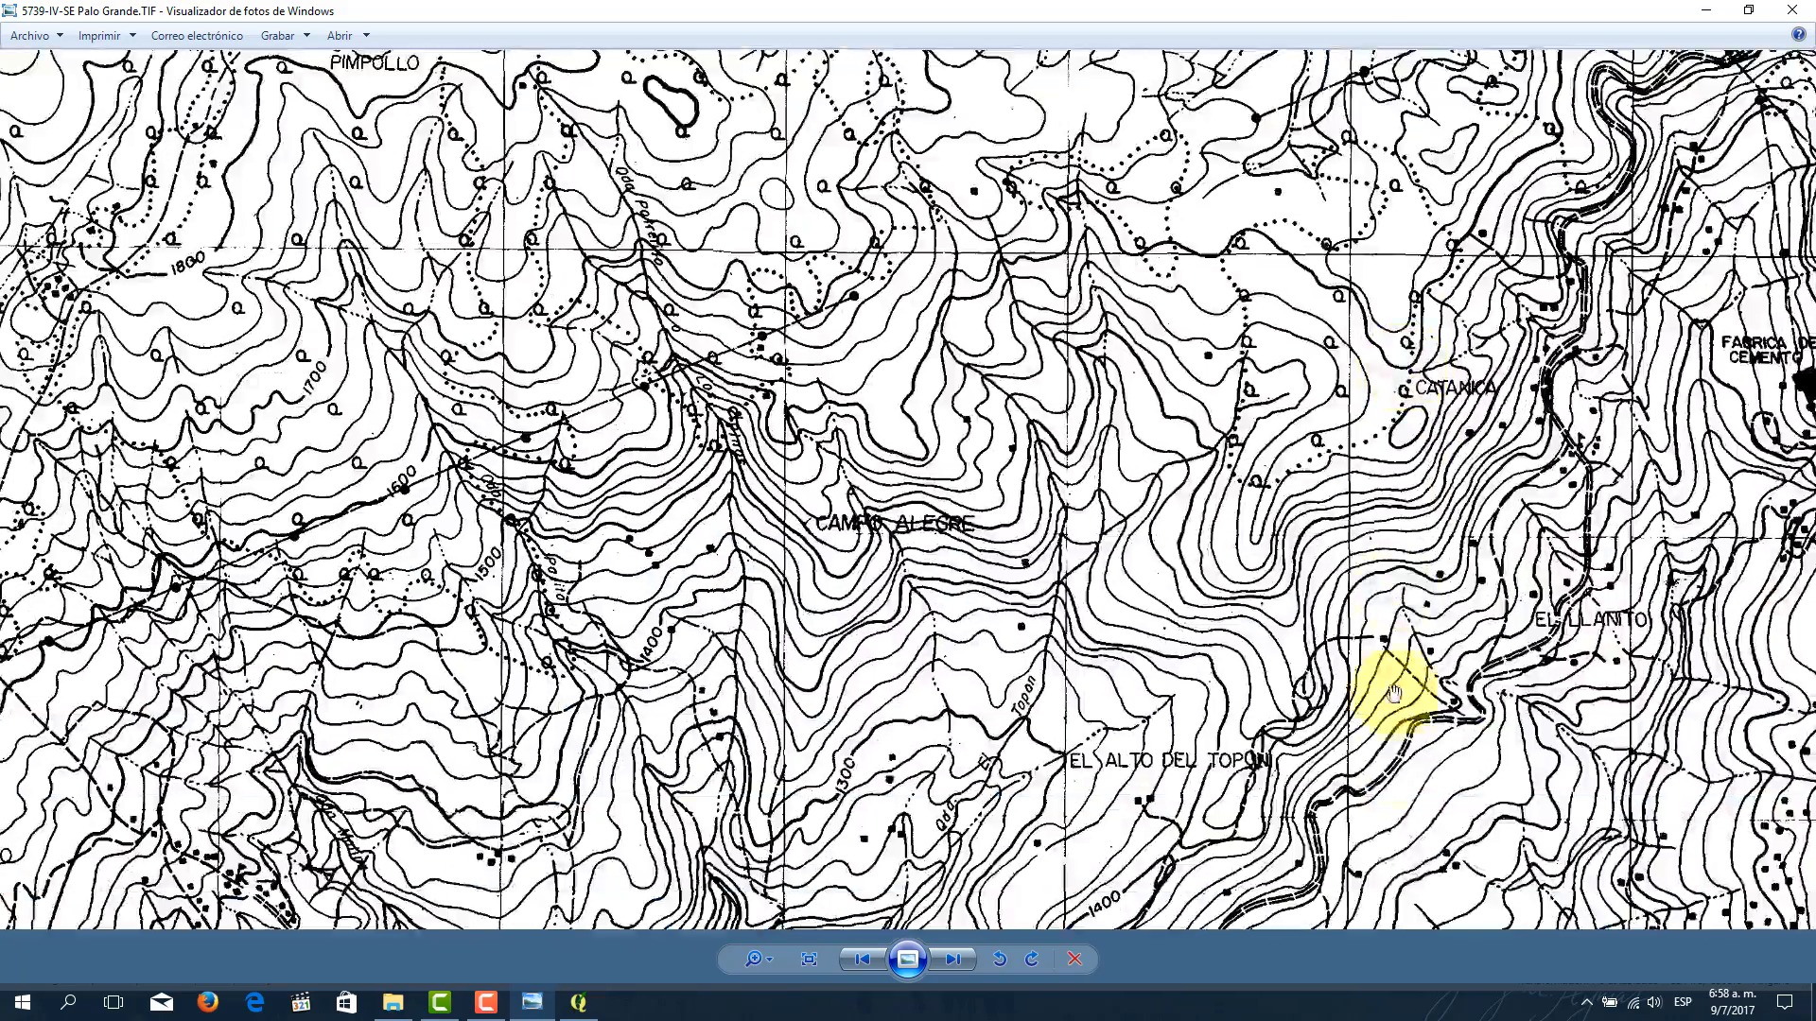
{"action": "left_click_drag", "start_coordinate": [1393, 851], "coordinate": [1443, 304]}
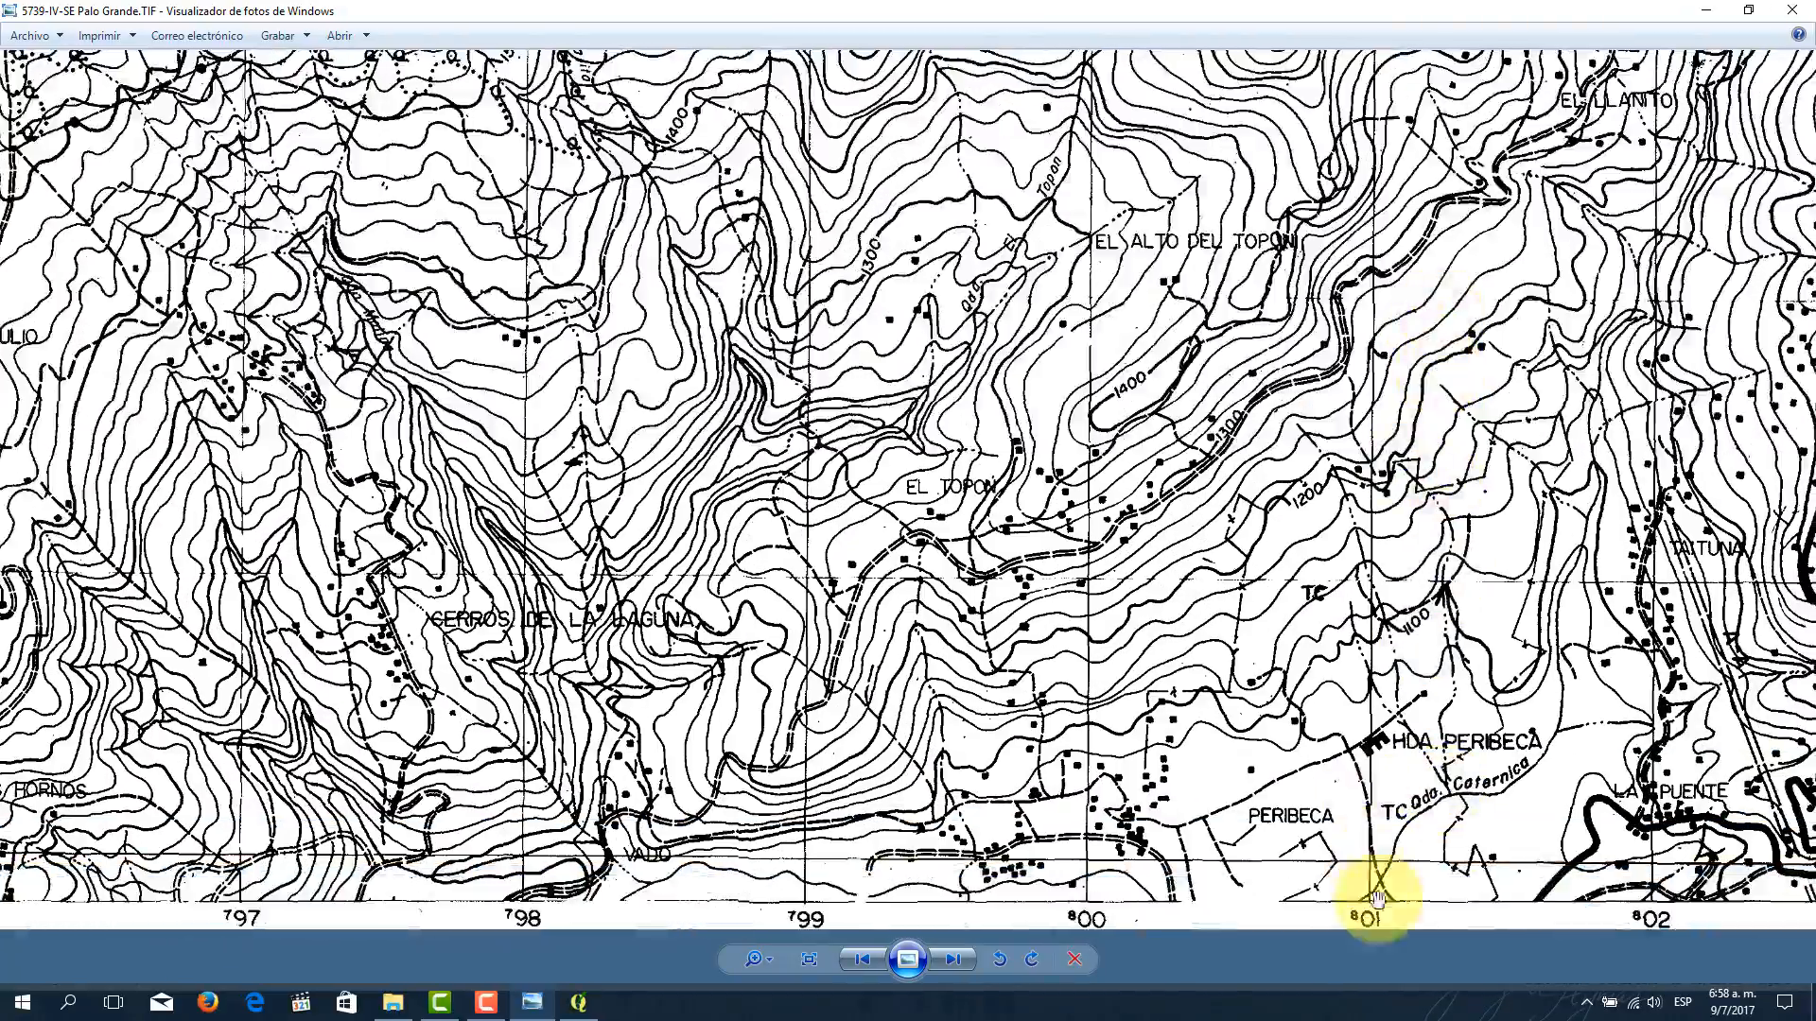
Step: Return to the Georeferencer and complete the point beside Mo. Maria with X / Este 801000
{"action": "left_click", "coordinate": [586, 993]}
{"action": "left_click", "coordinate": [804, 487]}
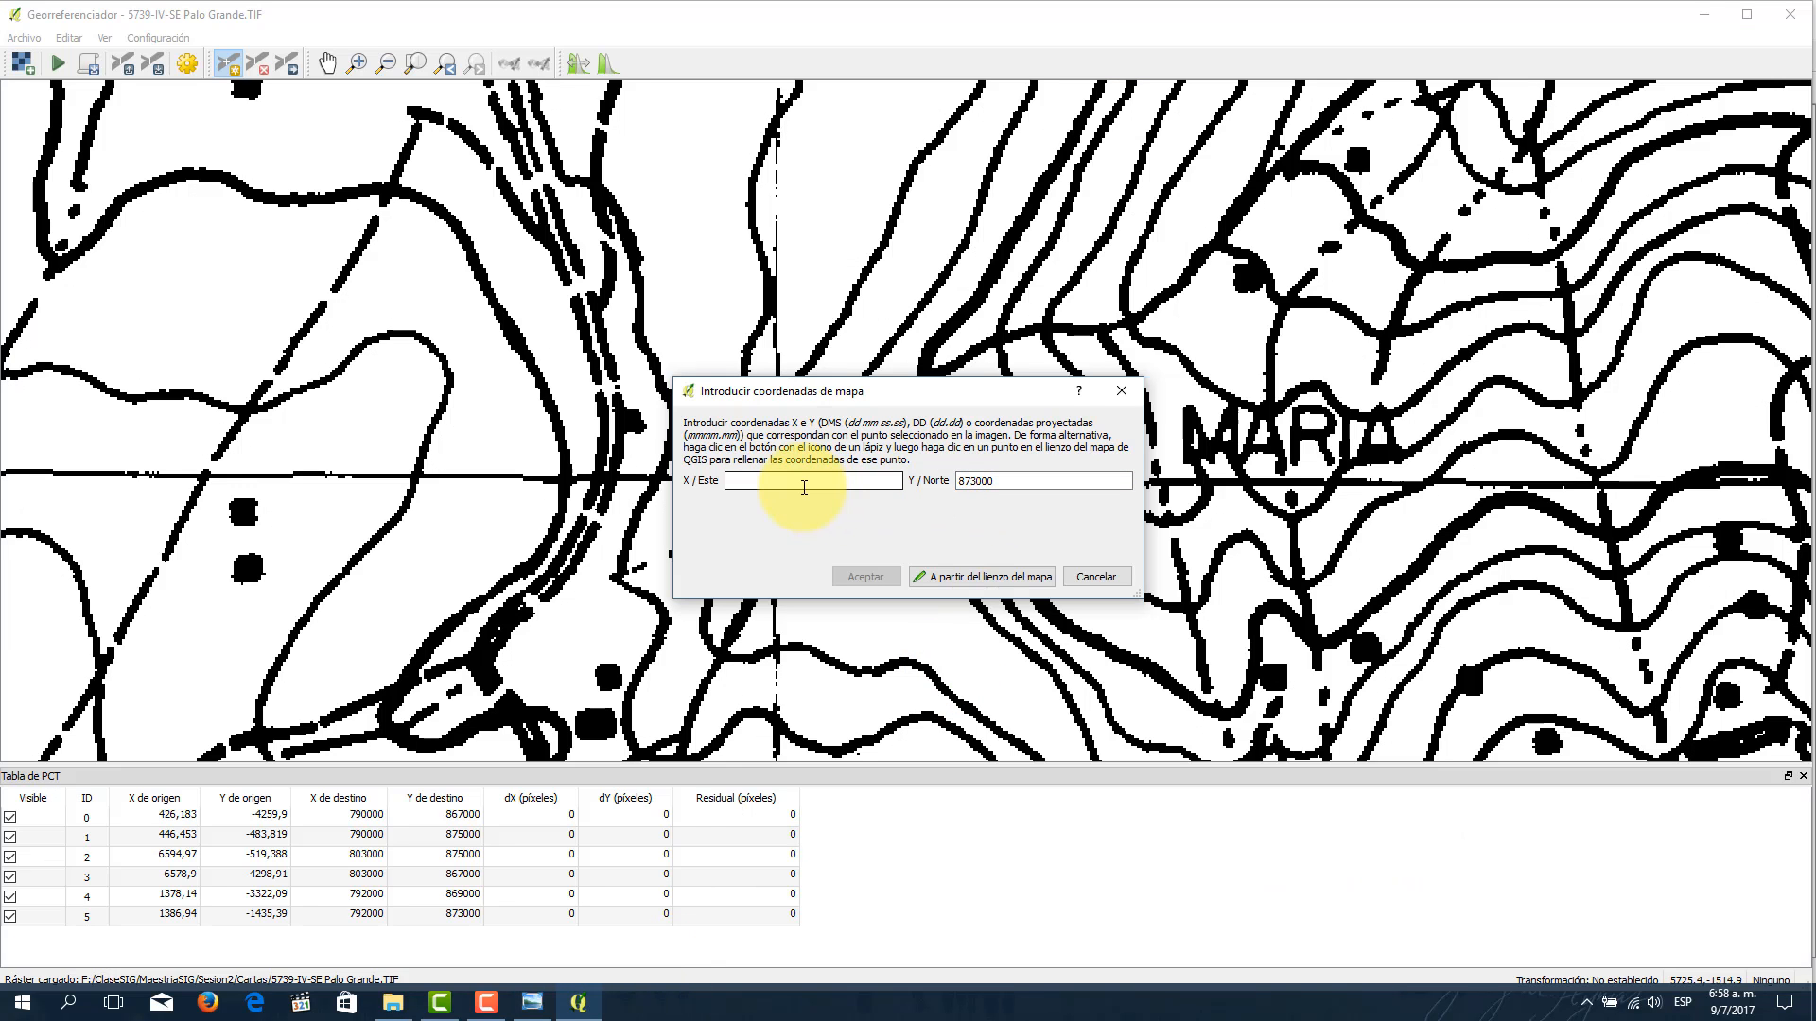
{"action": "type", "text": "801000"}
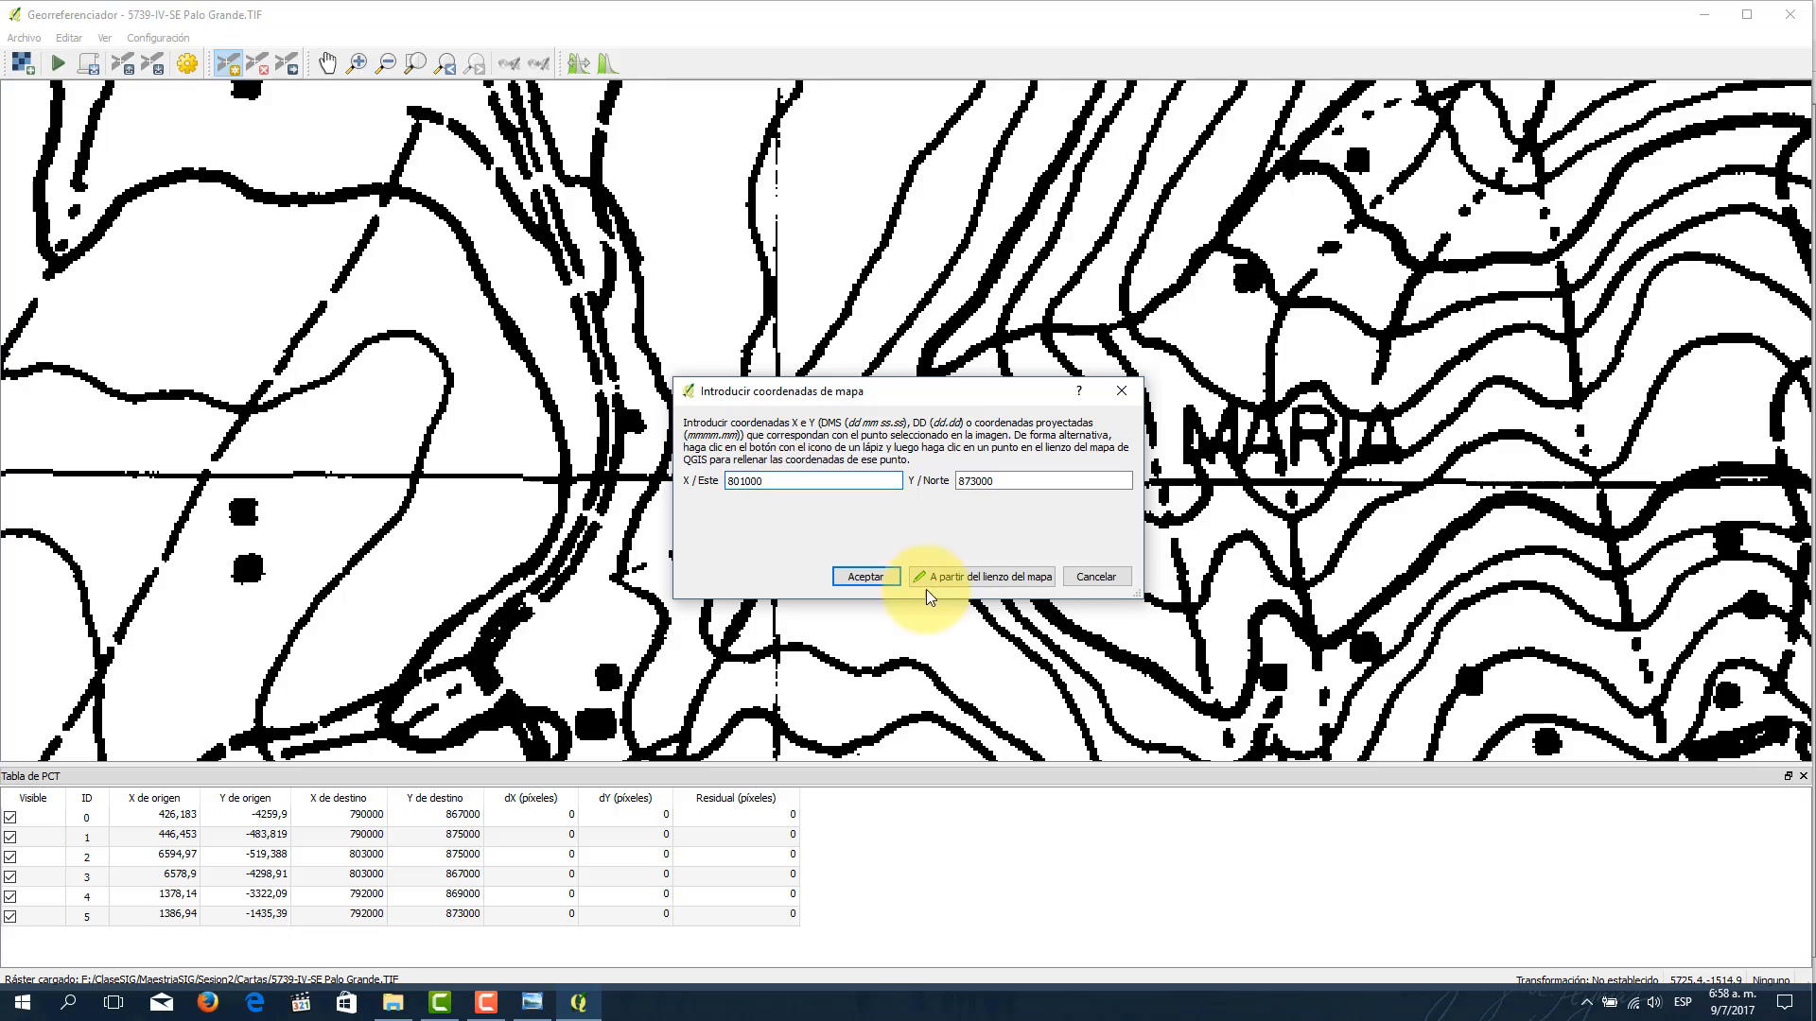
{"action": "left_click", "coordinate": [865, 577]}
Step: Place another control point on the same vertical grid line, at the grid intersection southeast of the El Alto del Topon label
{"action": "scroll", "coordinate": [811, 470], "scroll_direction": "down", "scroll_amount": 2}
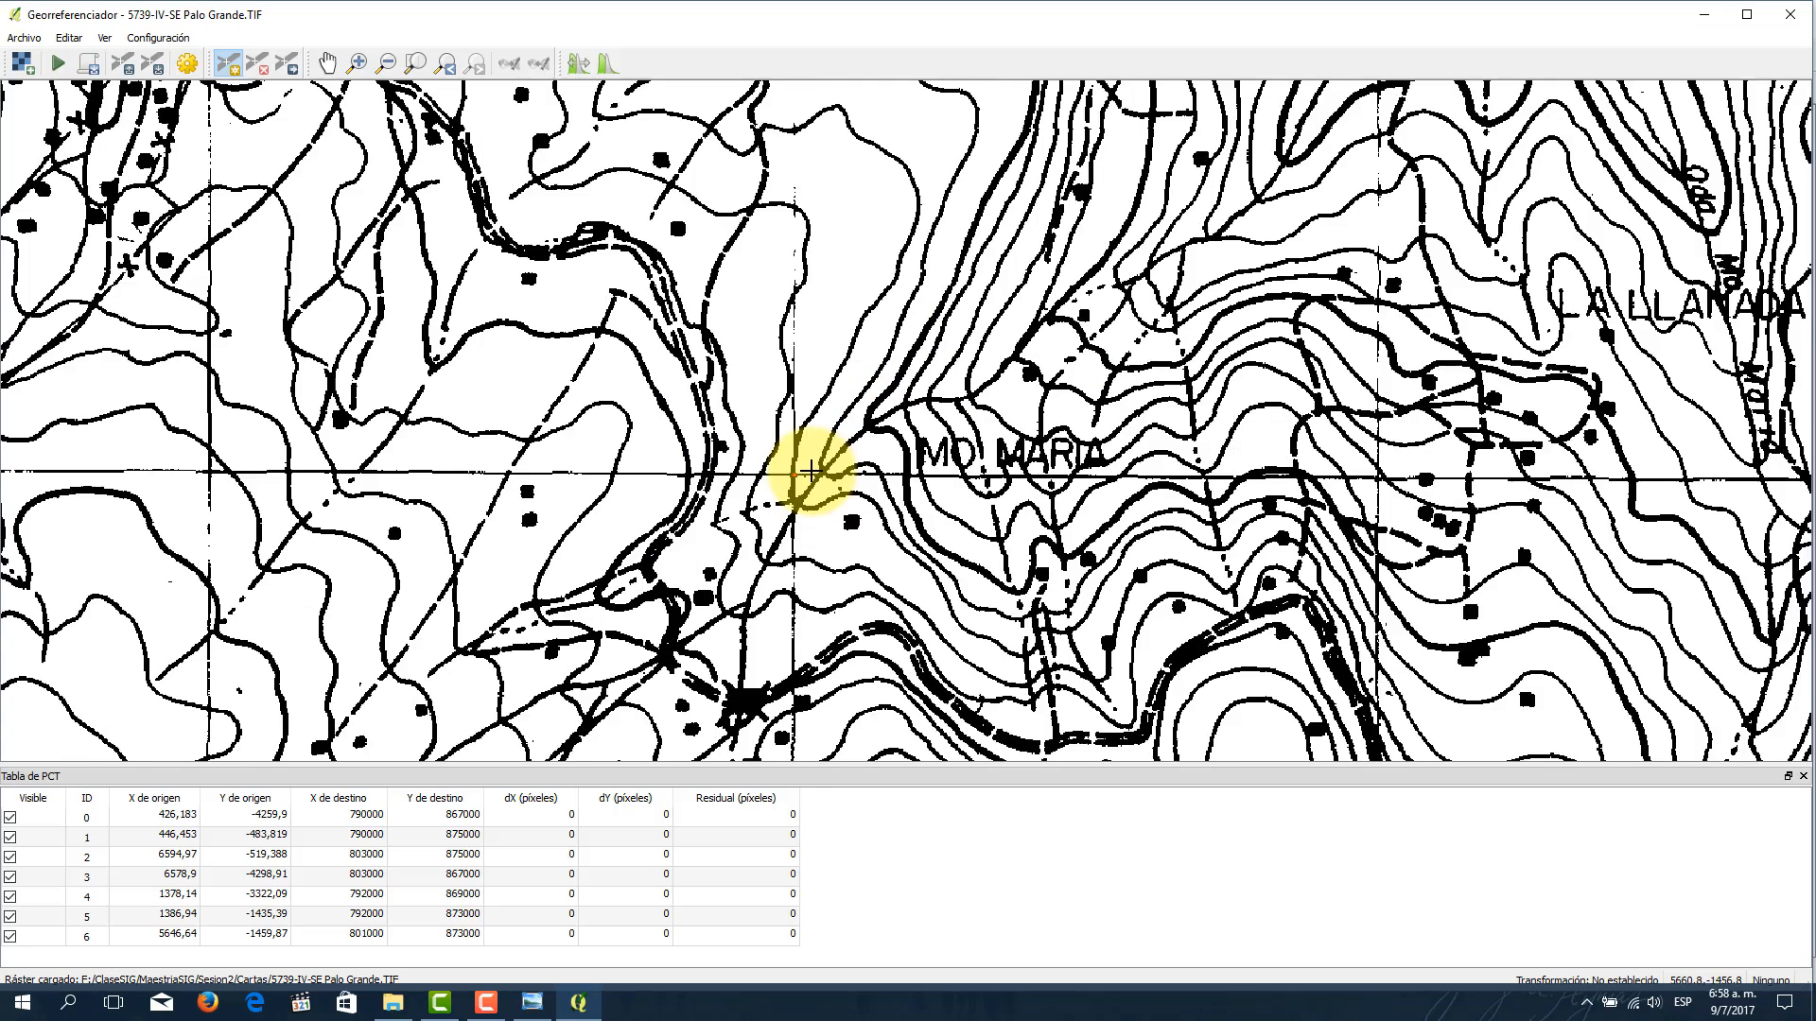
{"action": "scroll", "coordinate": [810, 470], "scroll_direction": "down", "scroll_amount": 1}
{"action": "scroll", "coordinate": [811, 470], "scroll_direction": "down", "scroll_amount": 1}
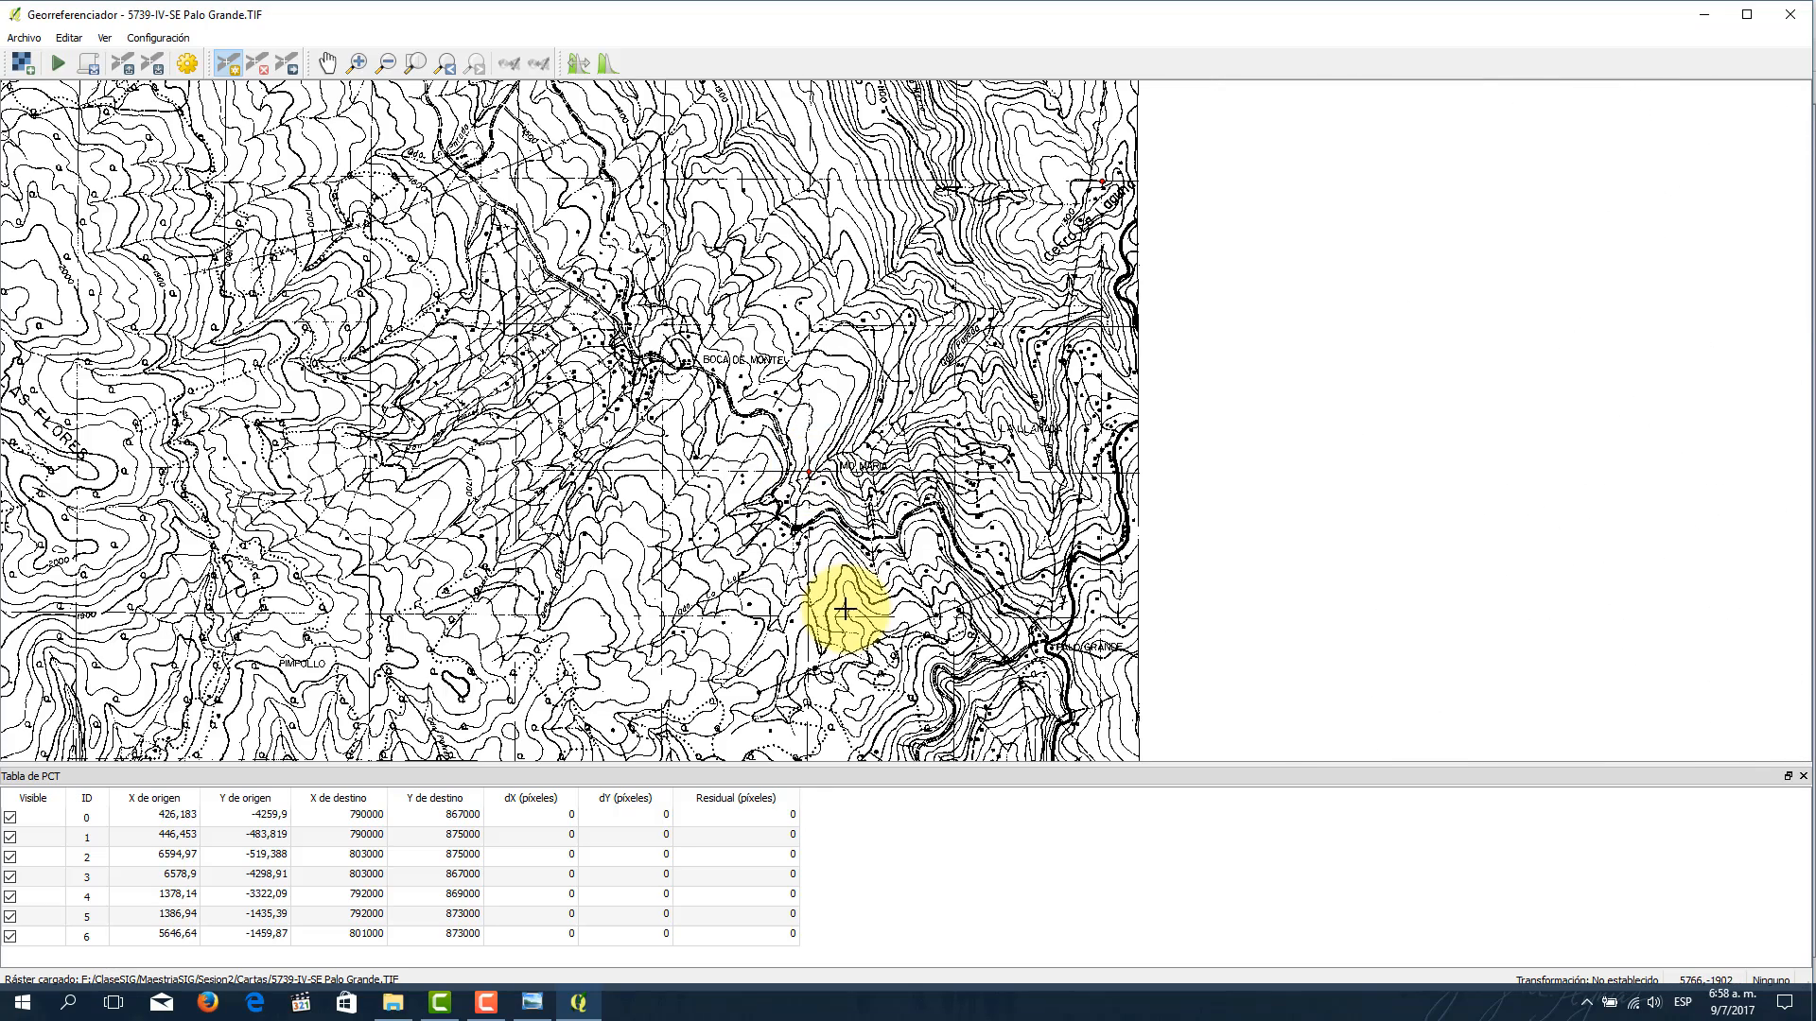
{"action": "left_click_drag", "start_coordinate": [845, 609], "coordinate": [874, 301]}
{"action": "left_click_drag", "start_coordinate": [850, 593], "coordinate": [875, 235]}
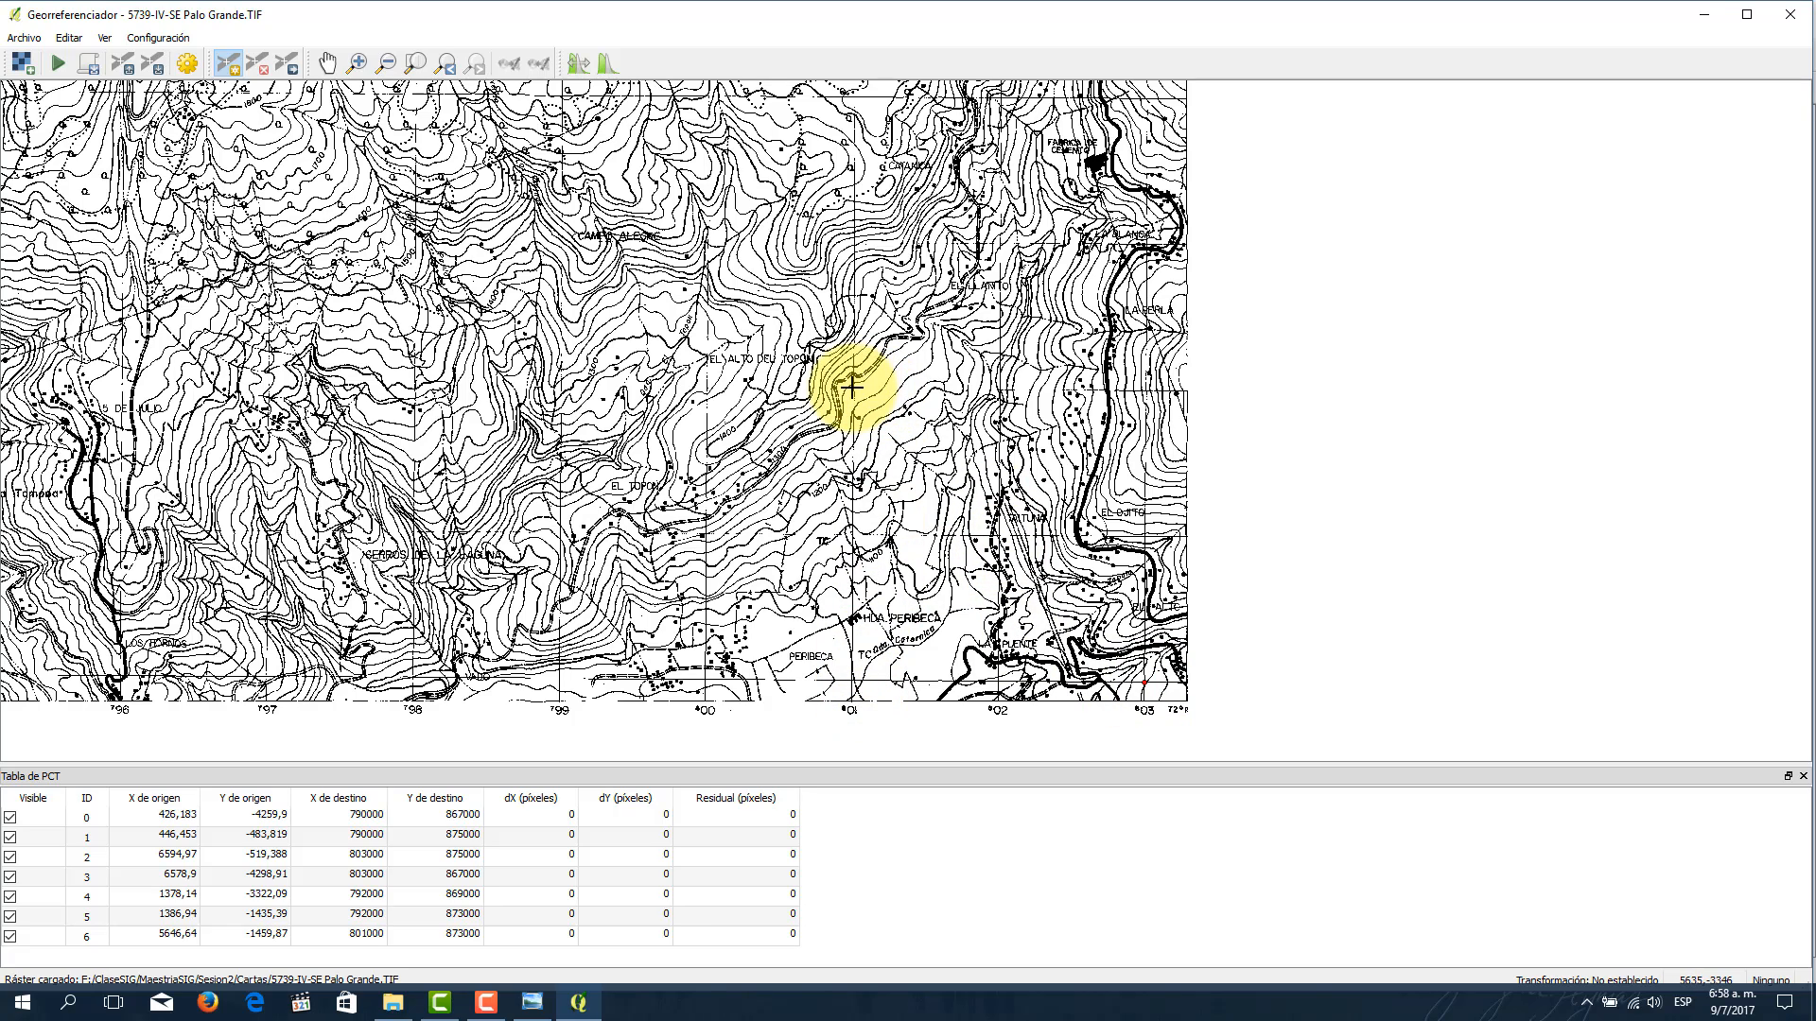
{"action": "scroll", "coordinate": [851, 387], "scroll_direction": "up", "scroll_amount": 3}
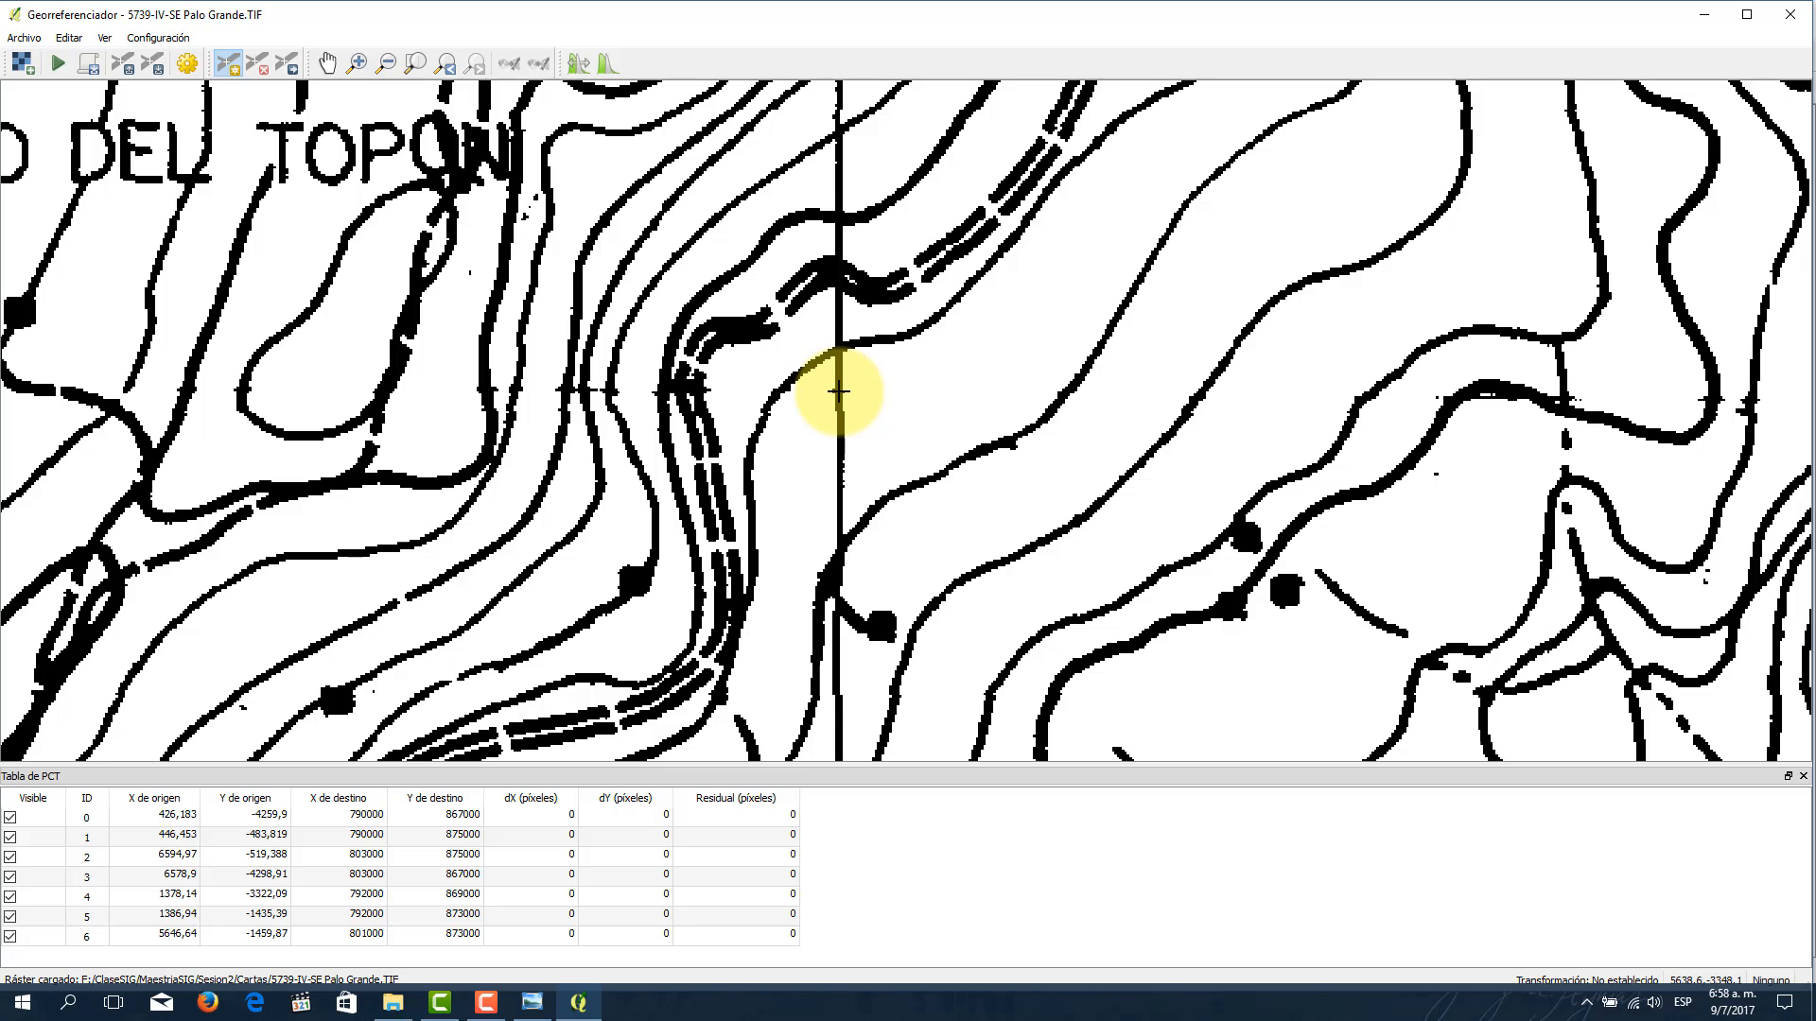
{"action": "left_click", "coordinate": [839, 390]}
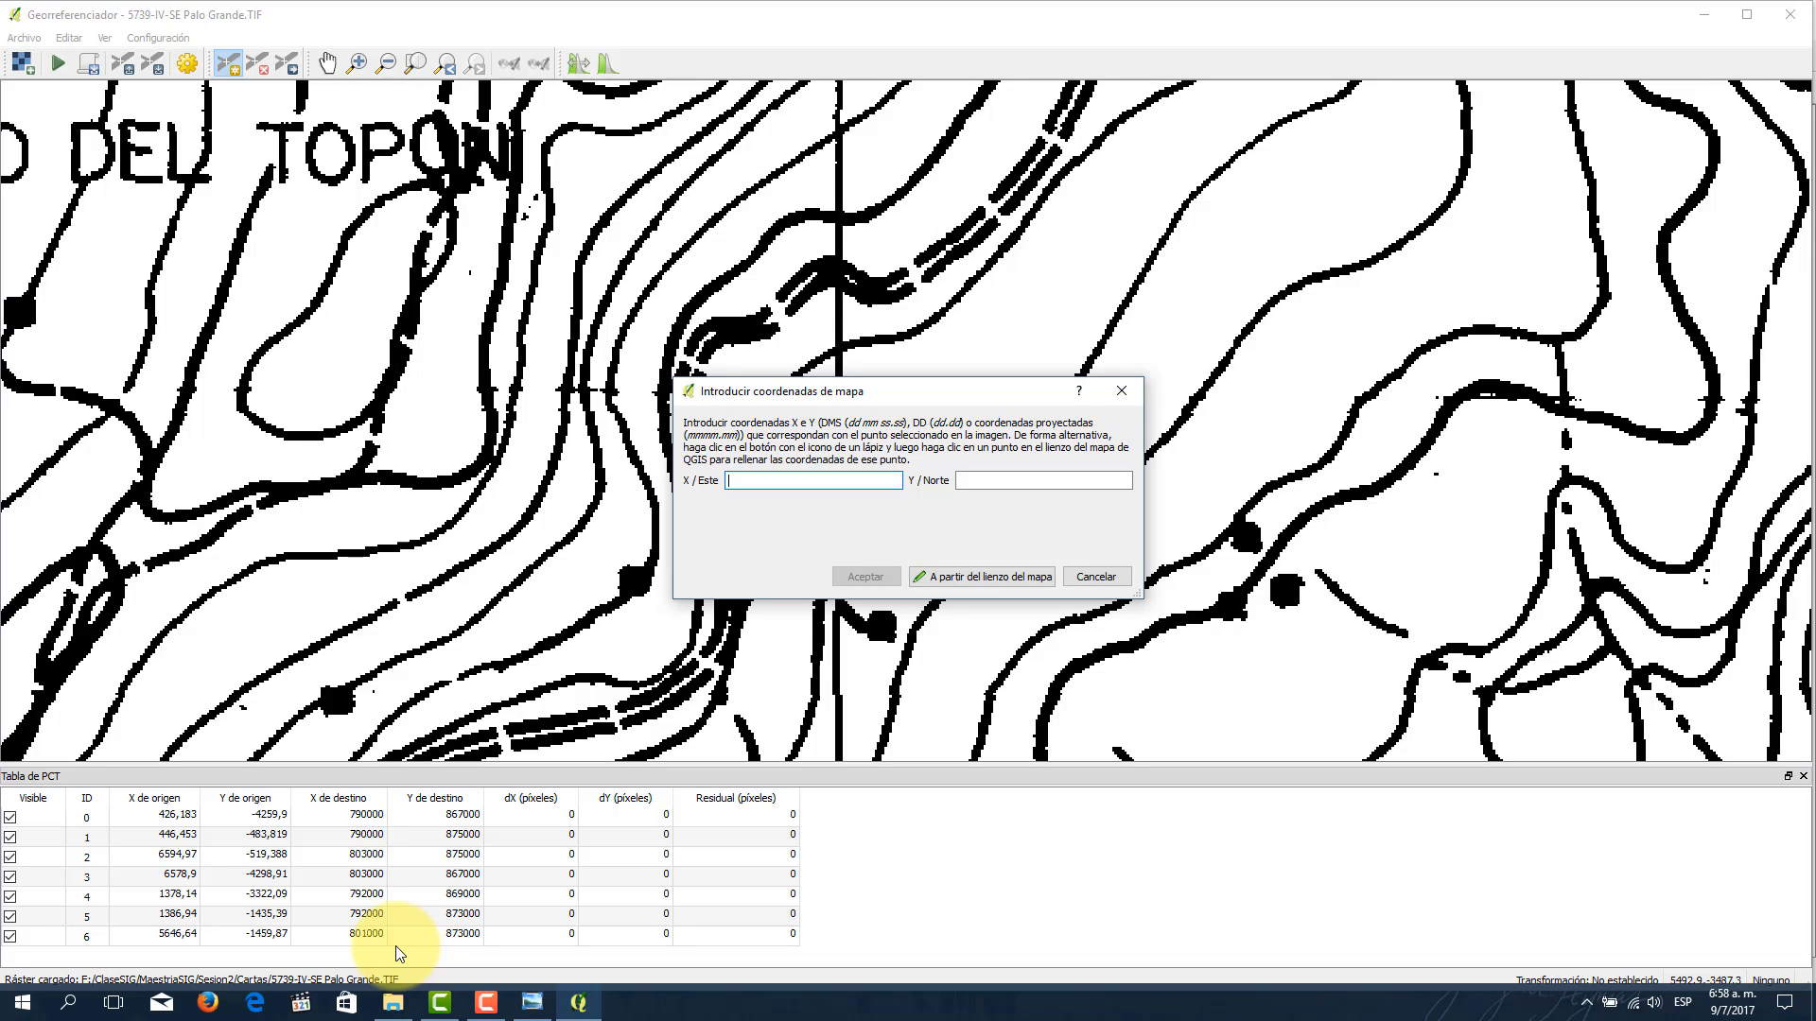
Step: Give the point near El Alto del Topon the map coordinates X 801000 and Y 869000
{"action": "type", "text": "80100"}
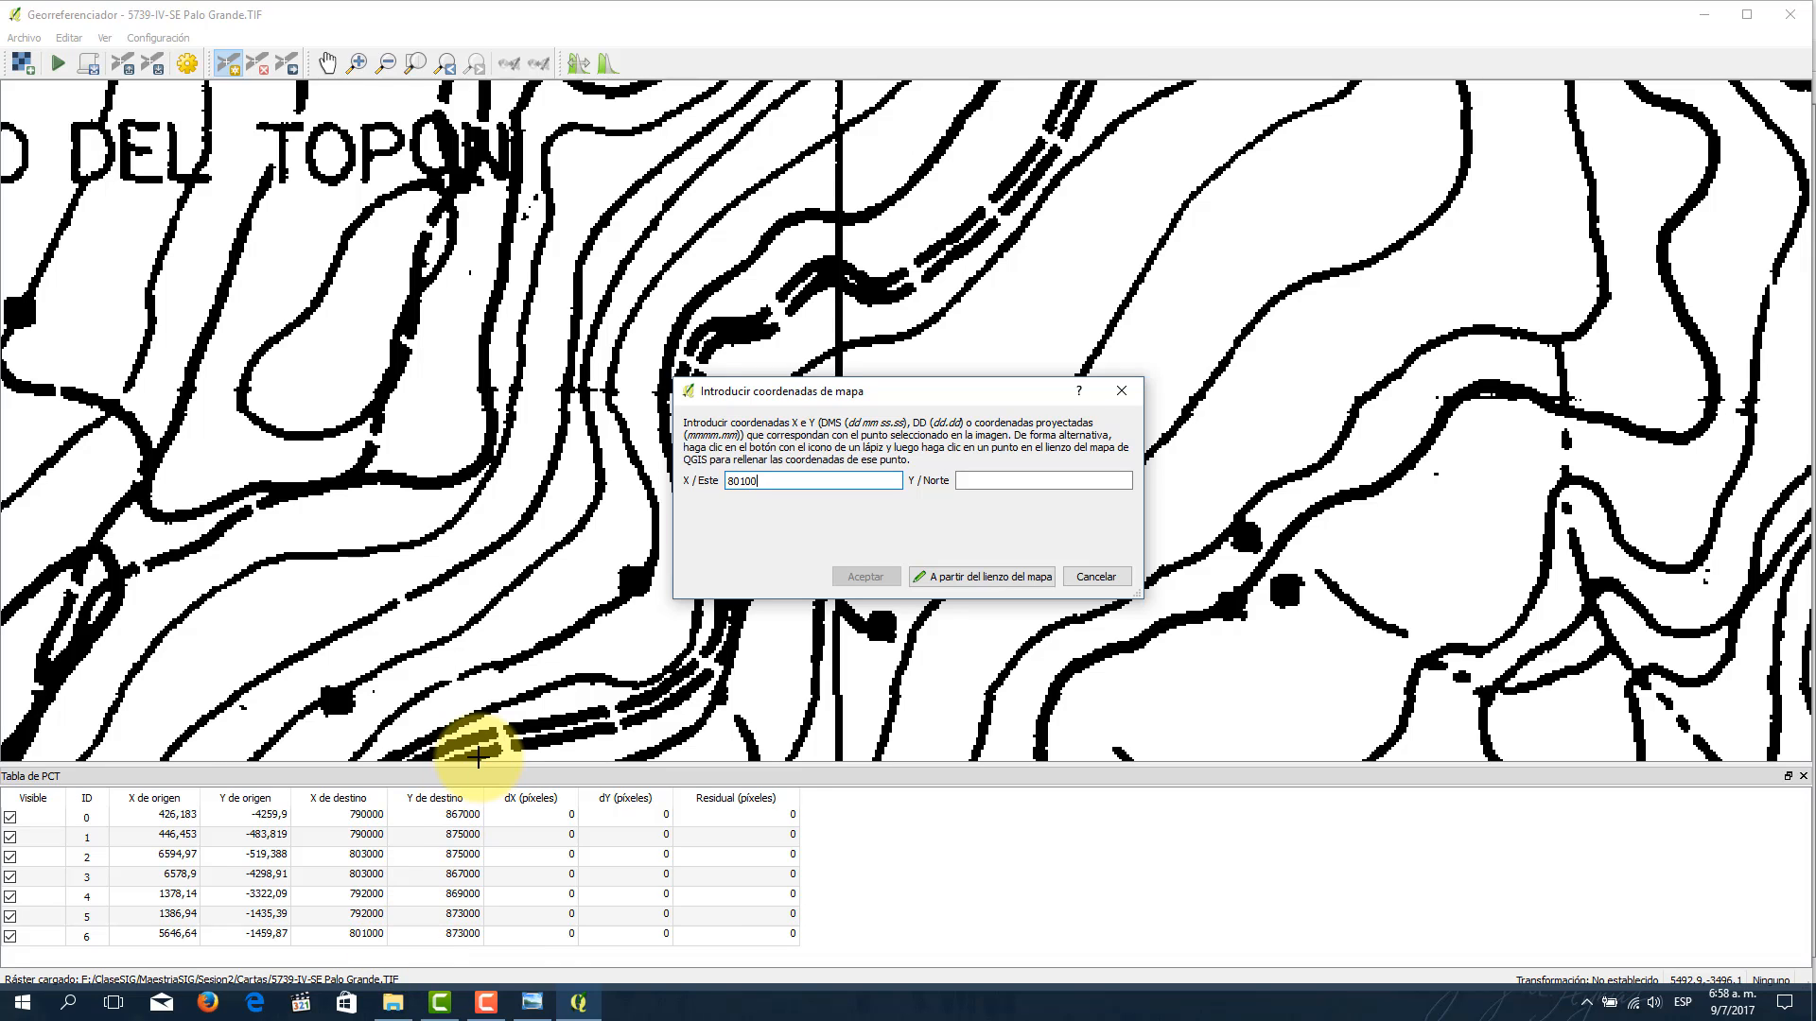
{"action": "type", "text": "0"}
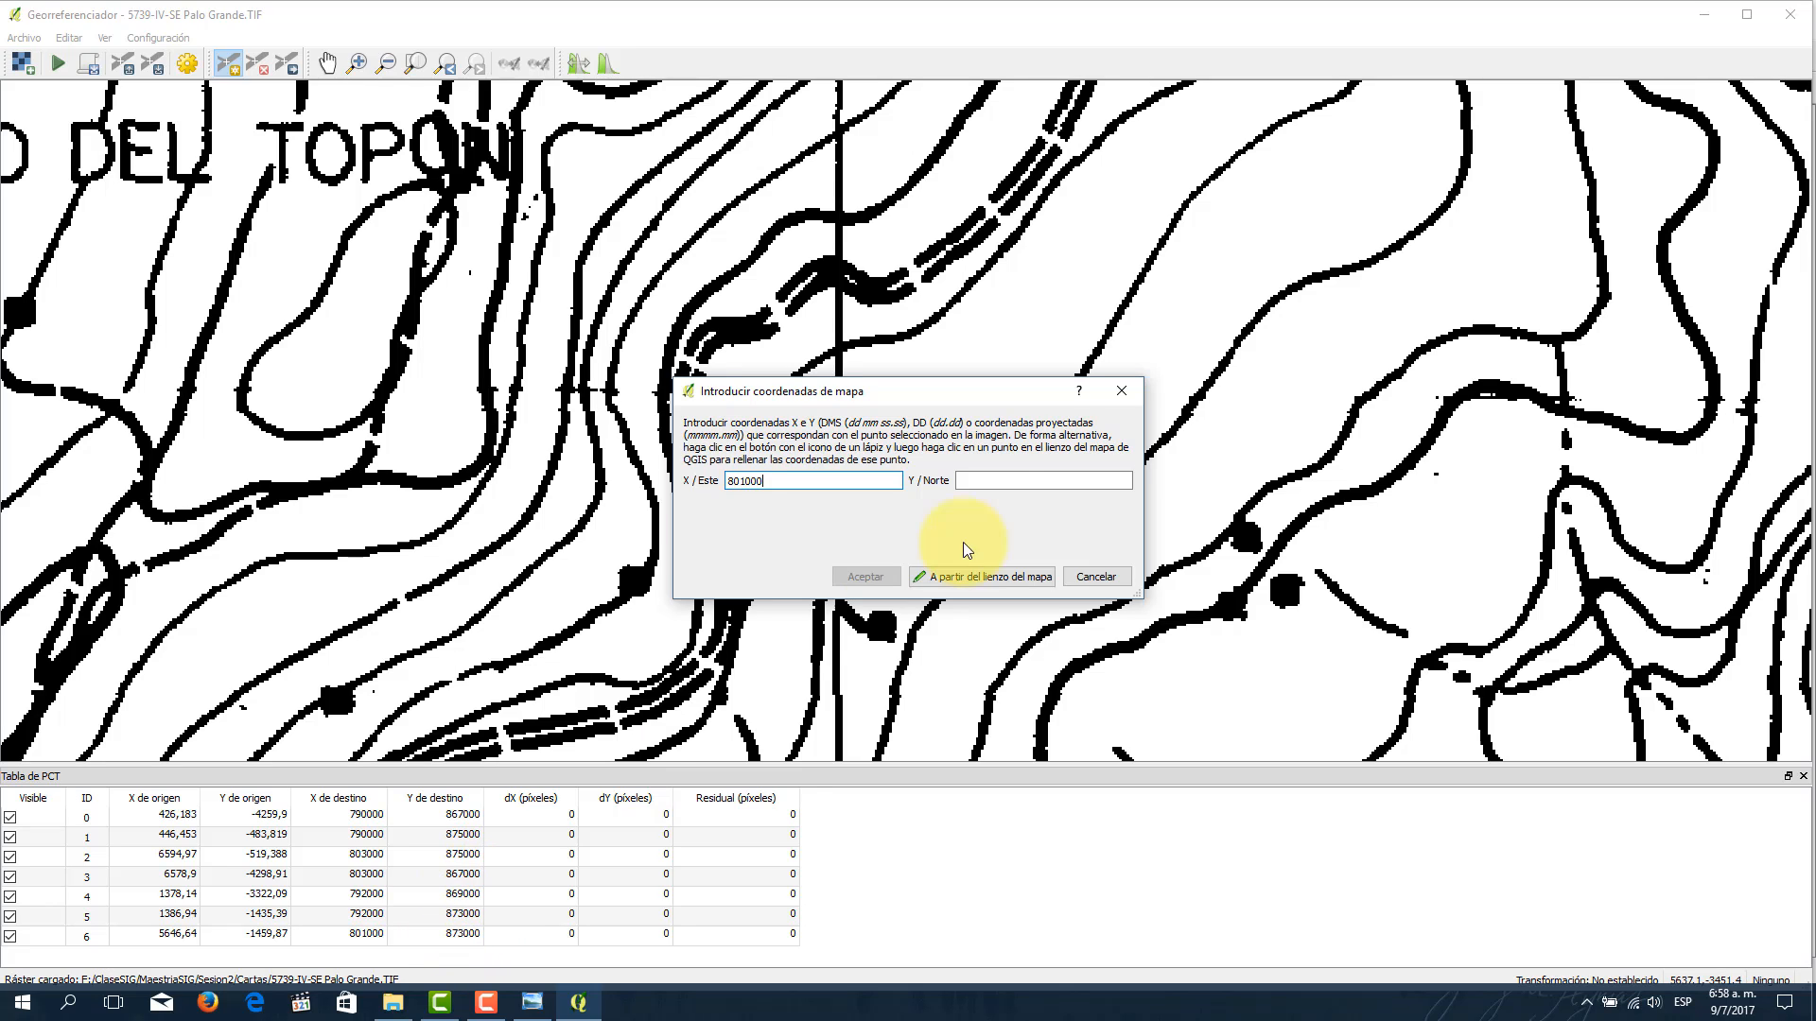
{"action": "left_click", "coordinate": [1027, 479]}
{"action": "type", "text": "8690"}
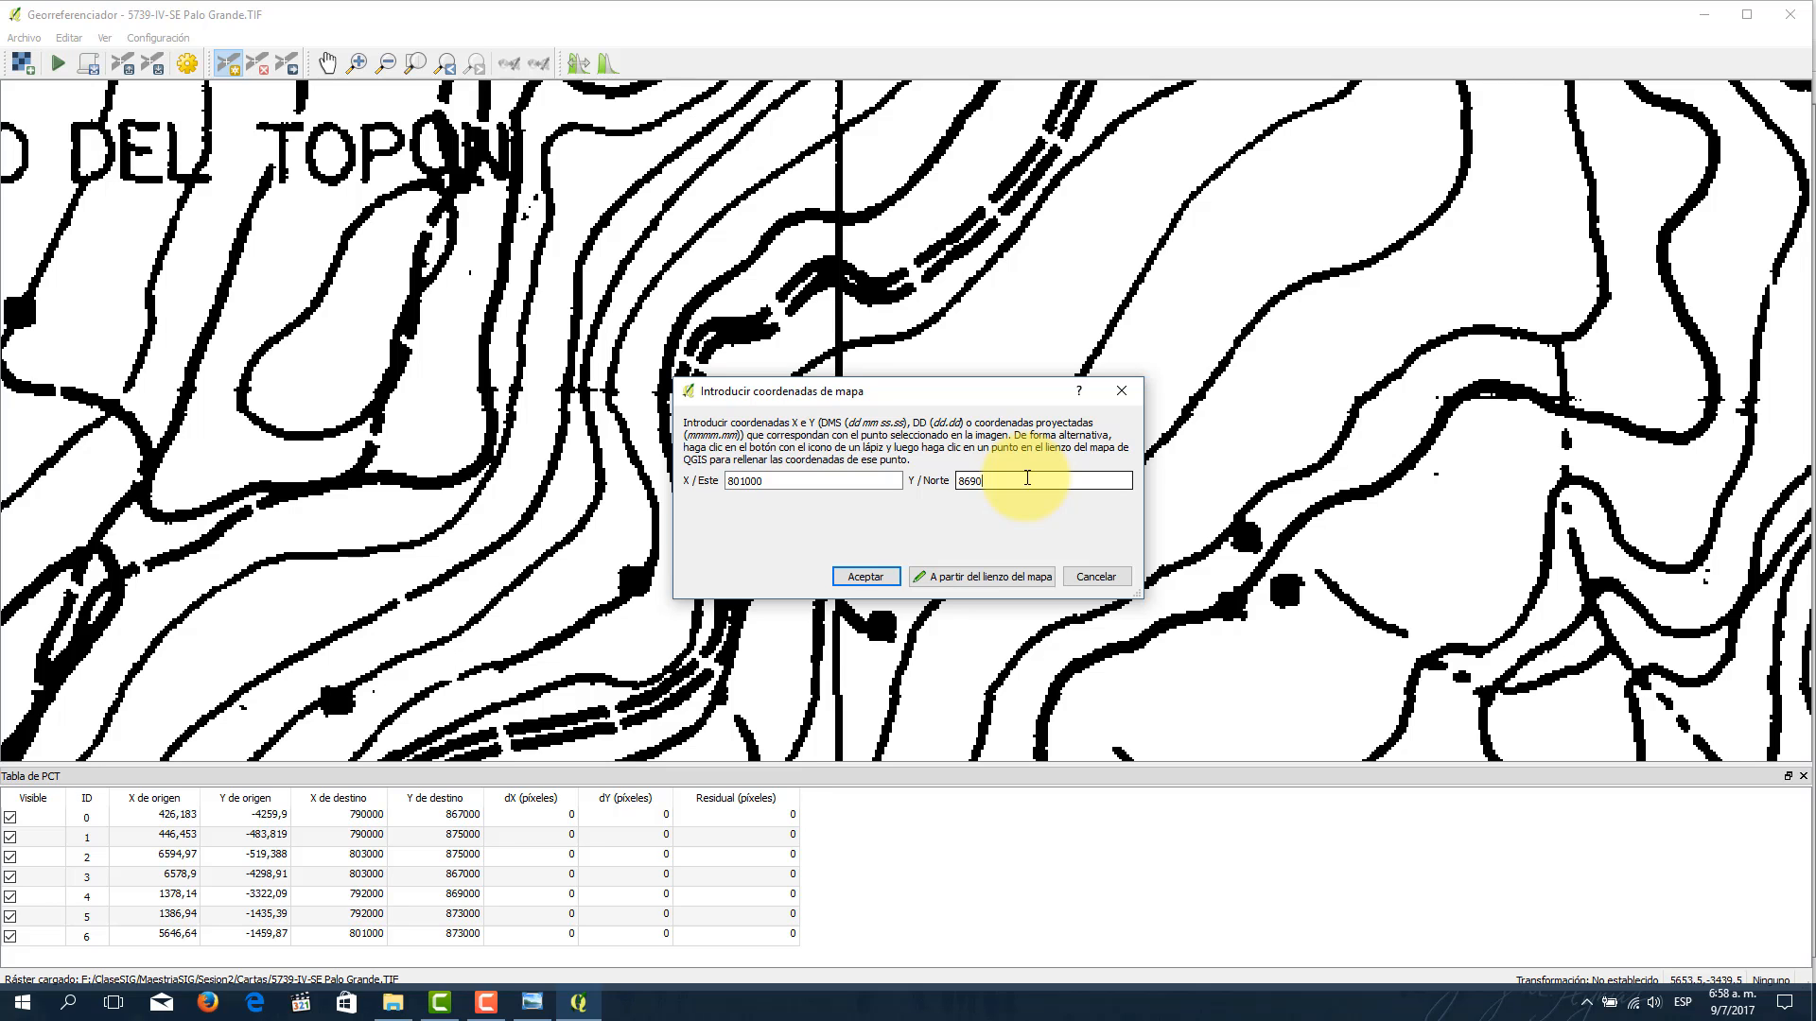
{"action": "type", "text": "00"}
{"action": "left_click", "coordinate": [865, 576]}
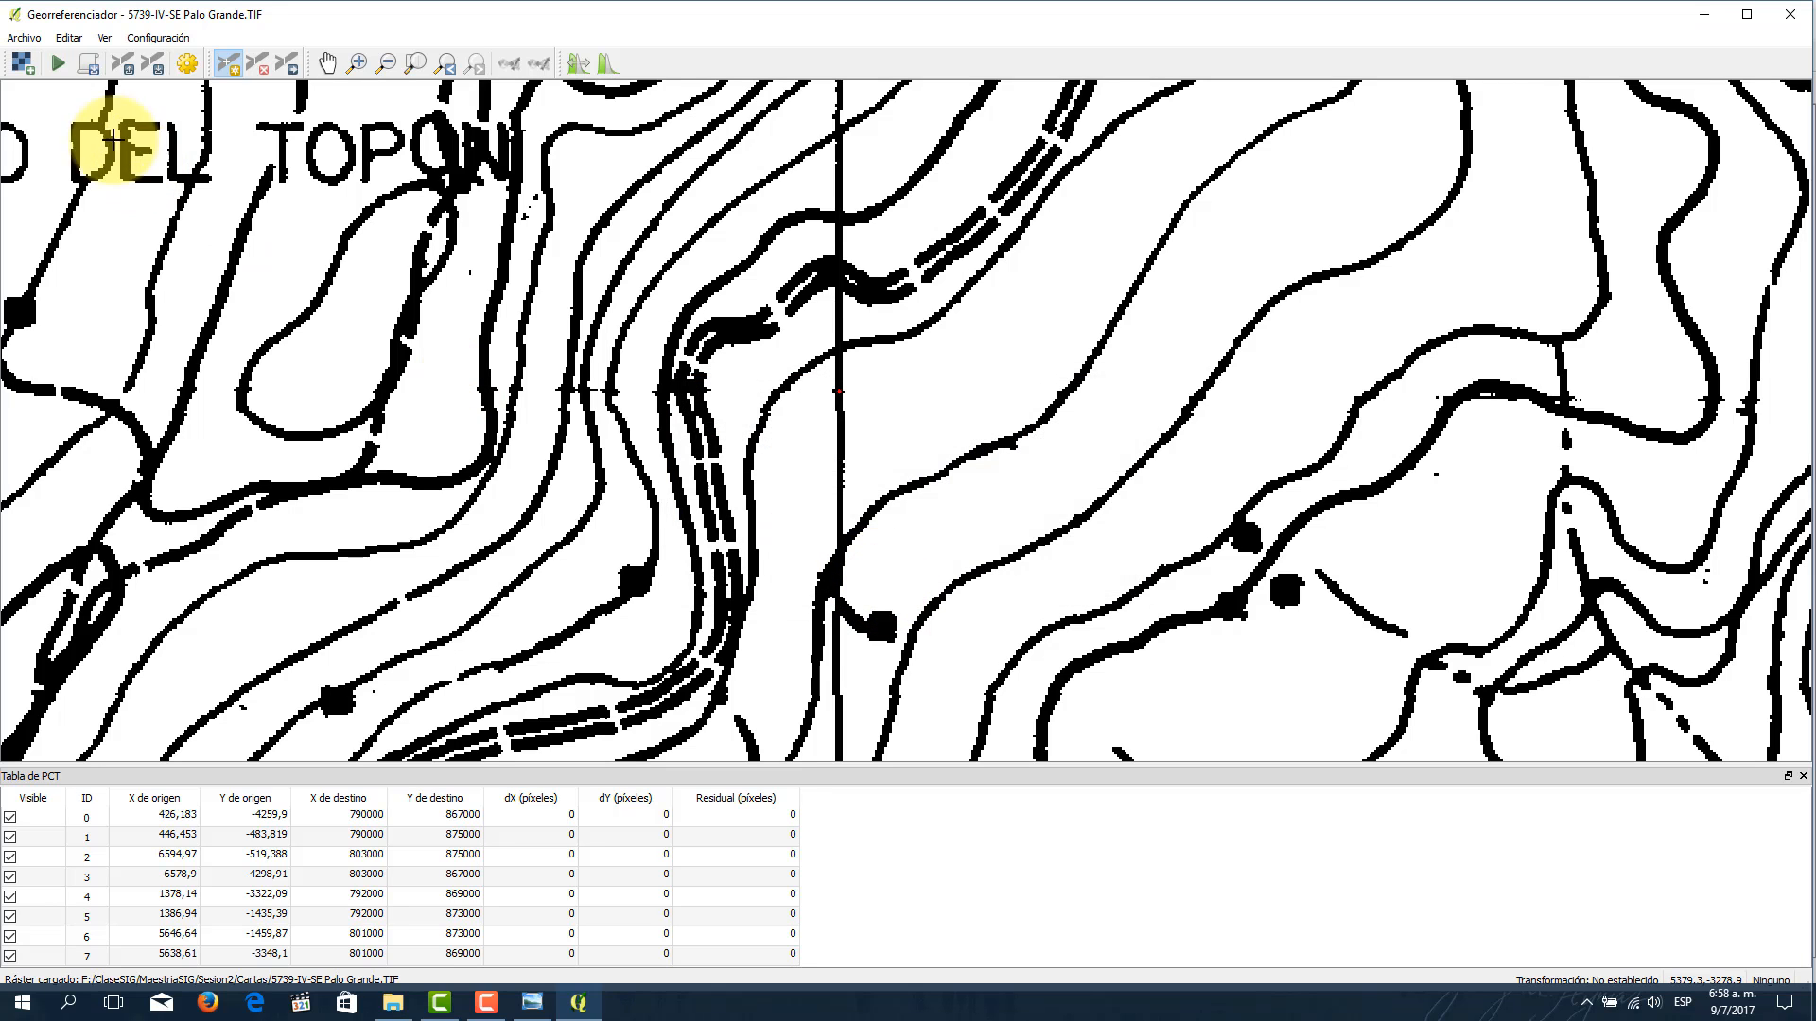
Step: Save the control points as 5739-IV-SE Palo Grande.TIF.points in the Cartas folder, replacing the existing file
{"action": "left_click", "coordinate": [152, 64]}
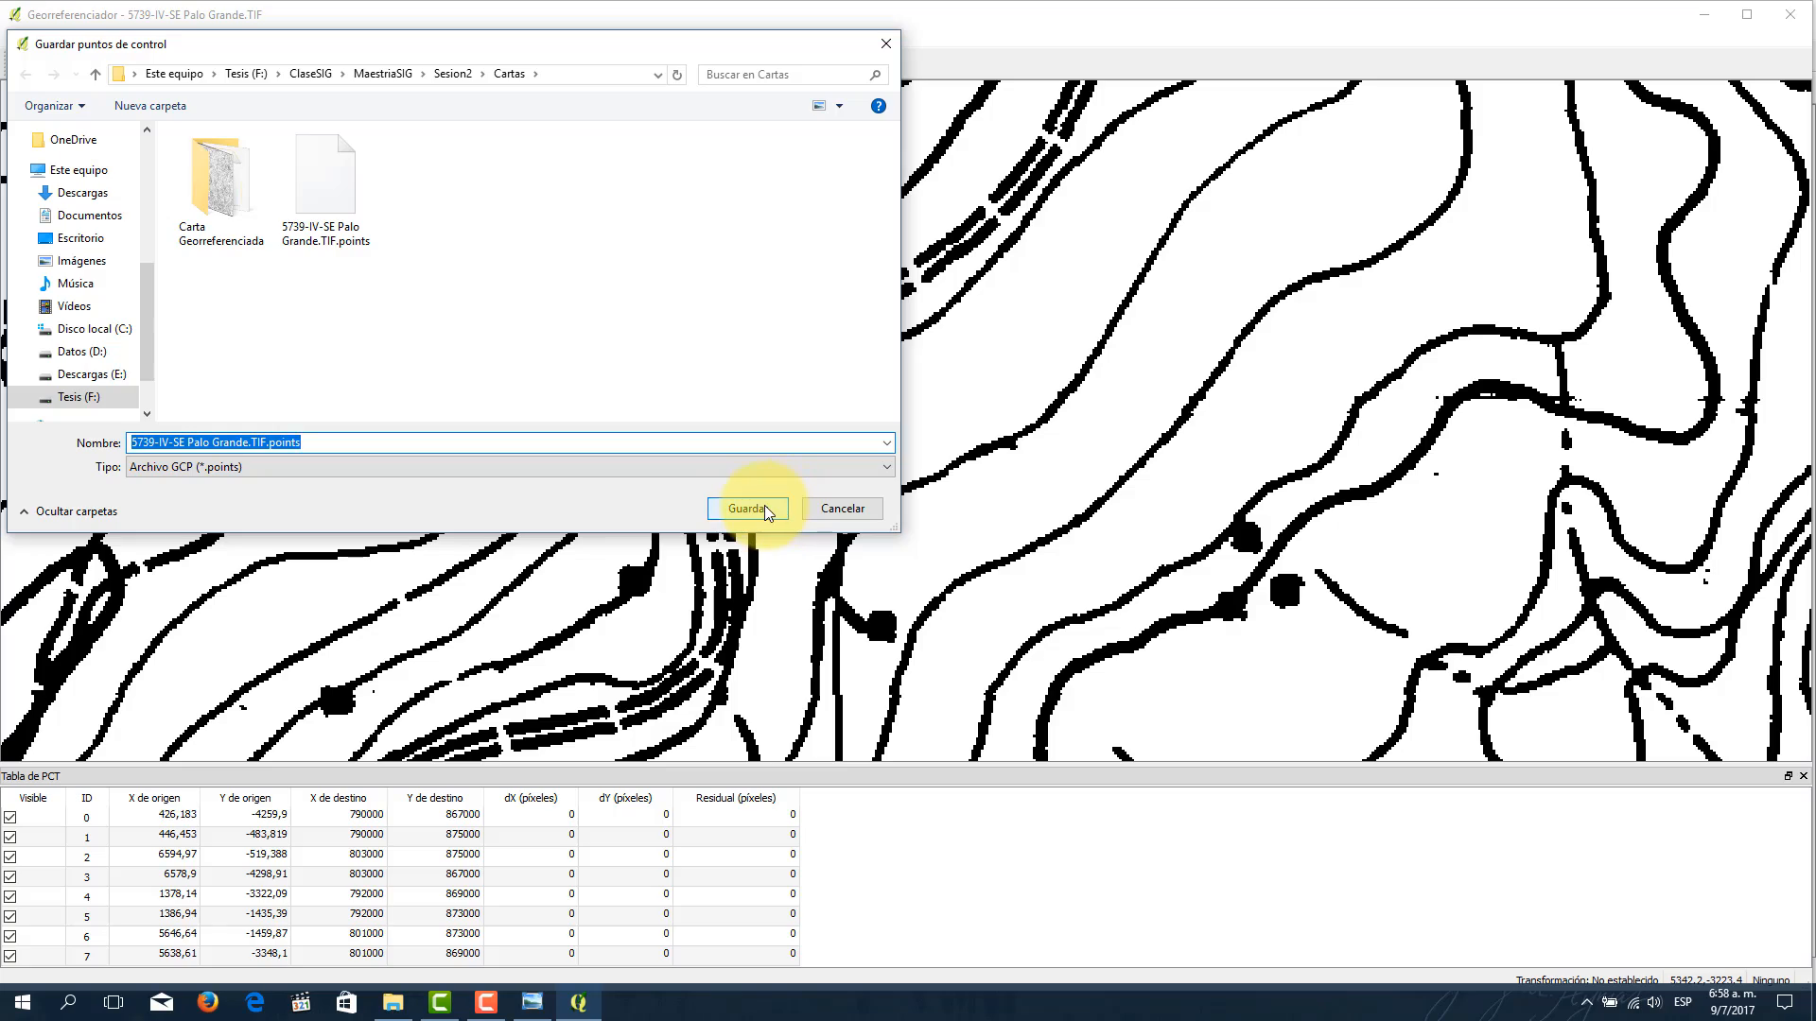
{"action": "left_click", "coordinate": [747, 508]}
{"action": "left_click", "coordinate": [958, 507]}
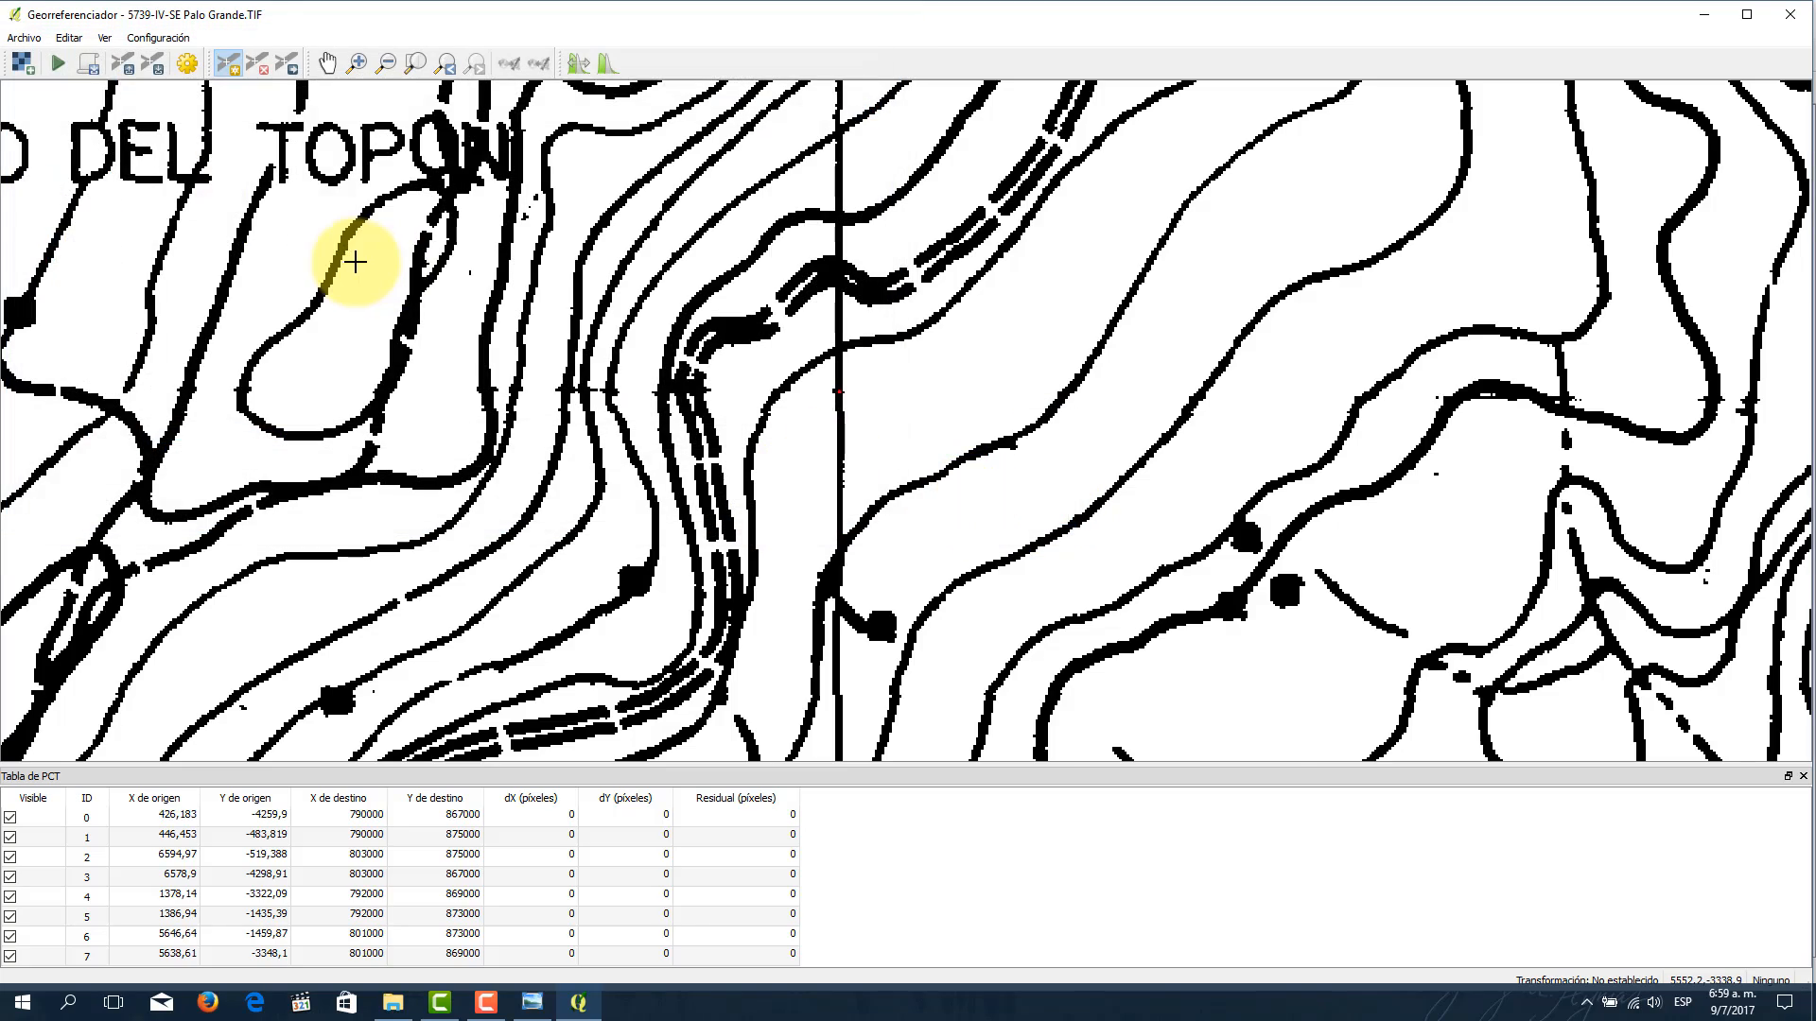
Step: Review the spread of control points over the whole sheet, and close the 5739-IV-SE Palo Grande_modificado.tif preview to return to the Georeferencer
{"action": "scroll", "coordinate": [355, 262], "scroll_direction": "down", "scroll_amount": 10}
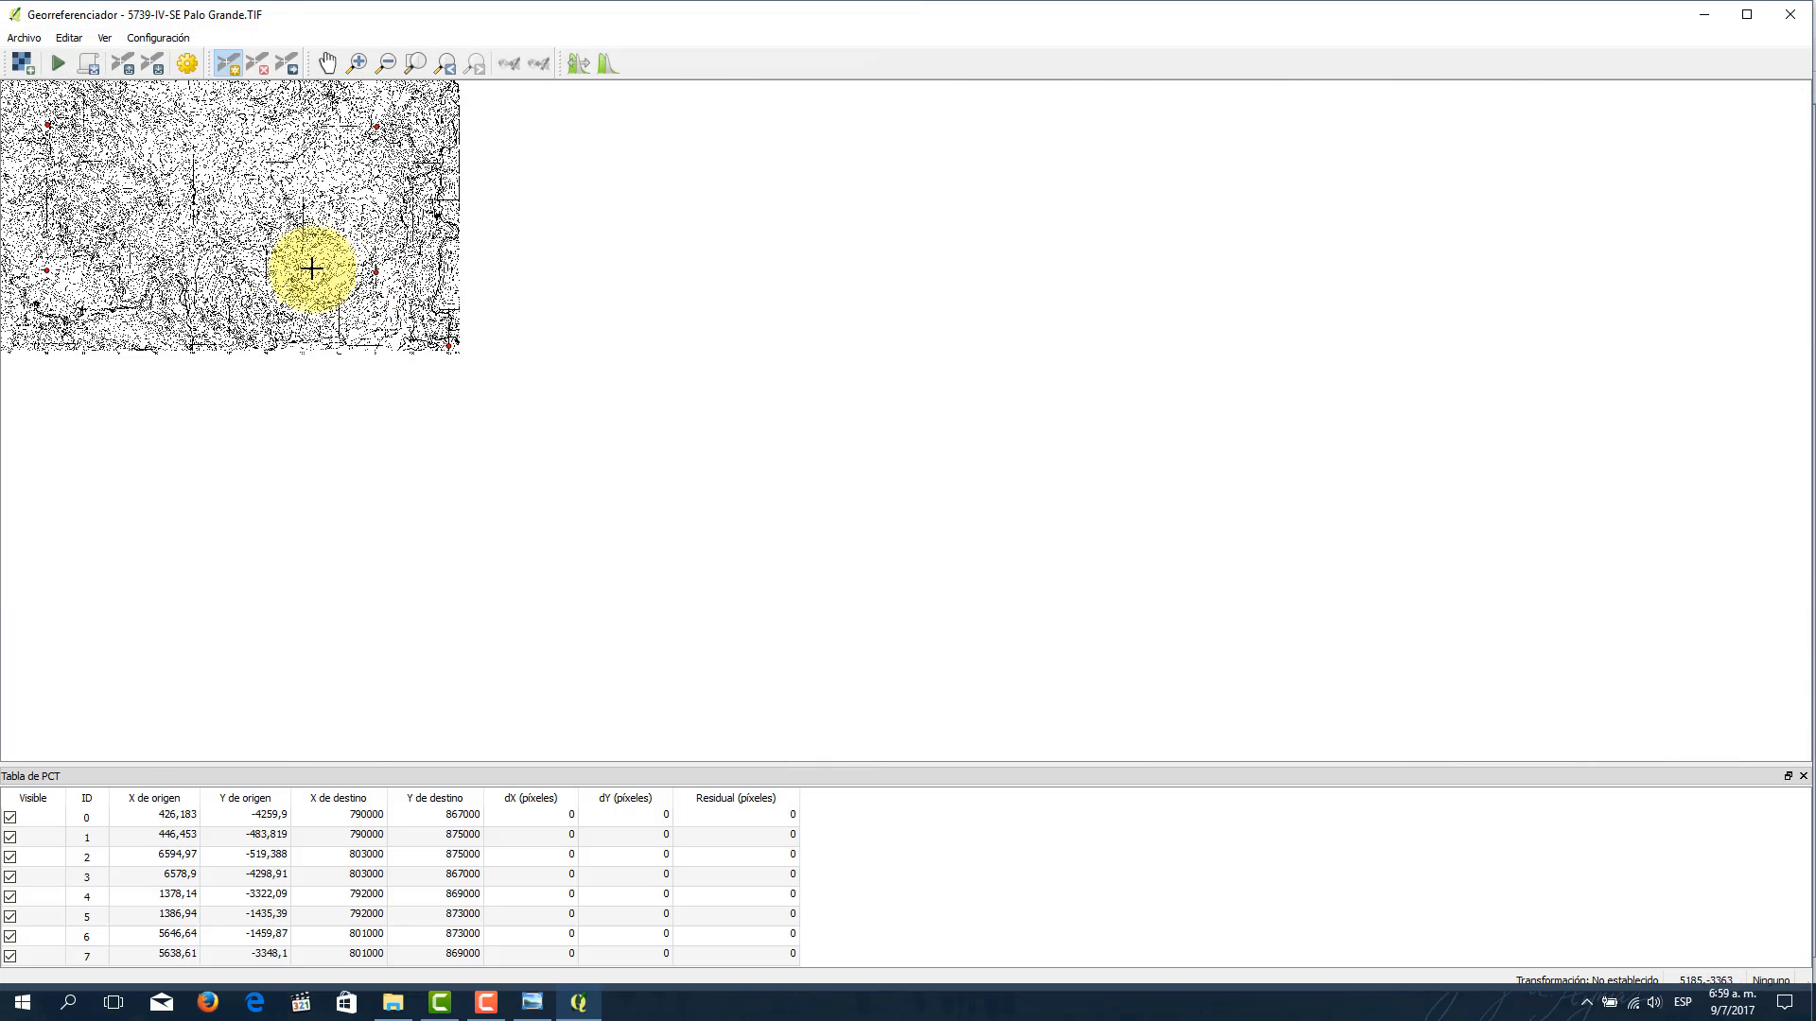
{"action": "left_click_drag", "start_coordinate": [163, 205], "coordinate": [482, 272]}
{"action": "scroll", "coordinate": [483, 271], "scroll_direction": "down", "scroll_amount": 1}
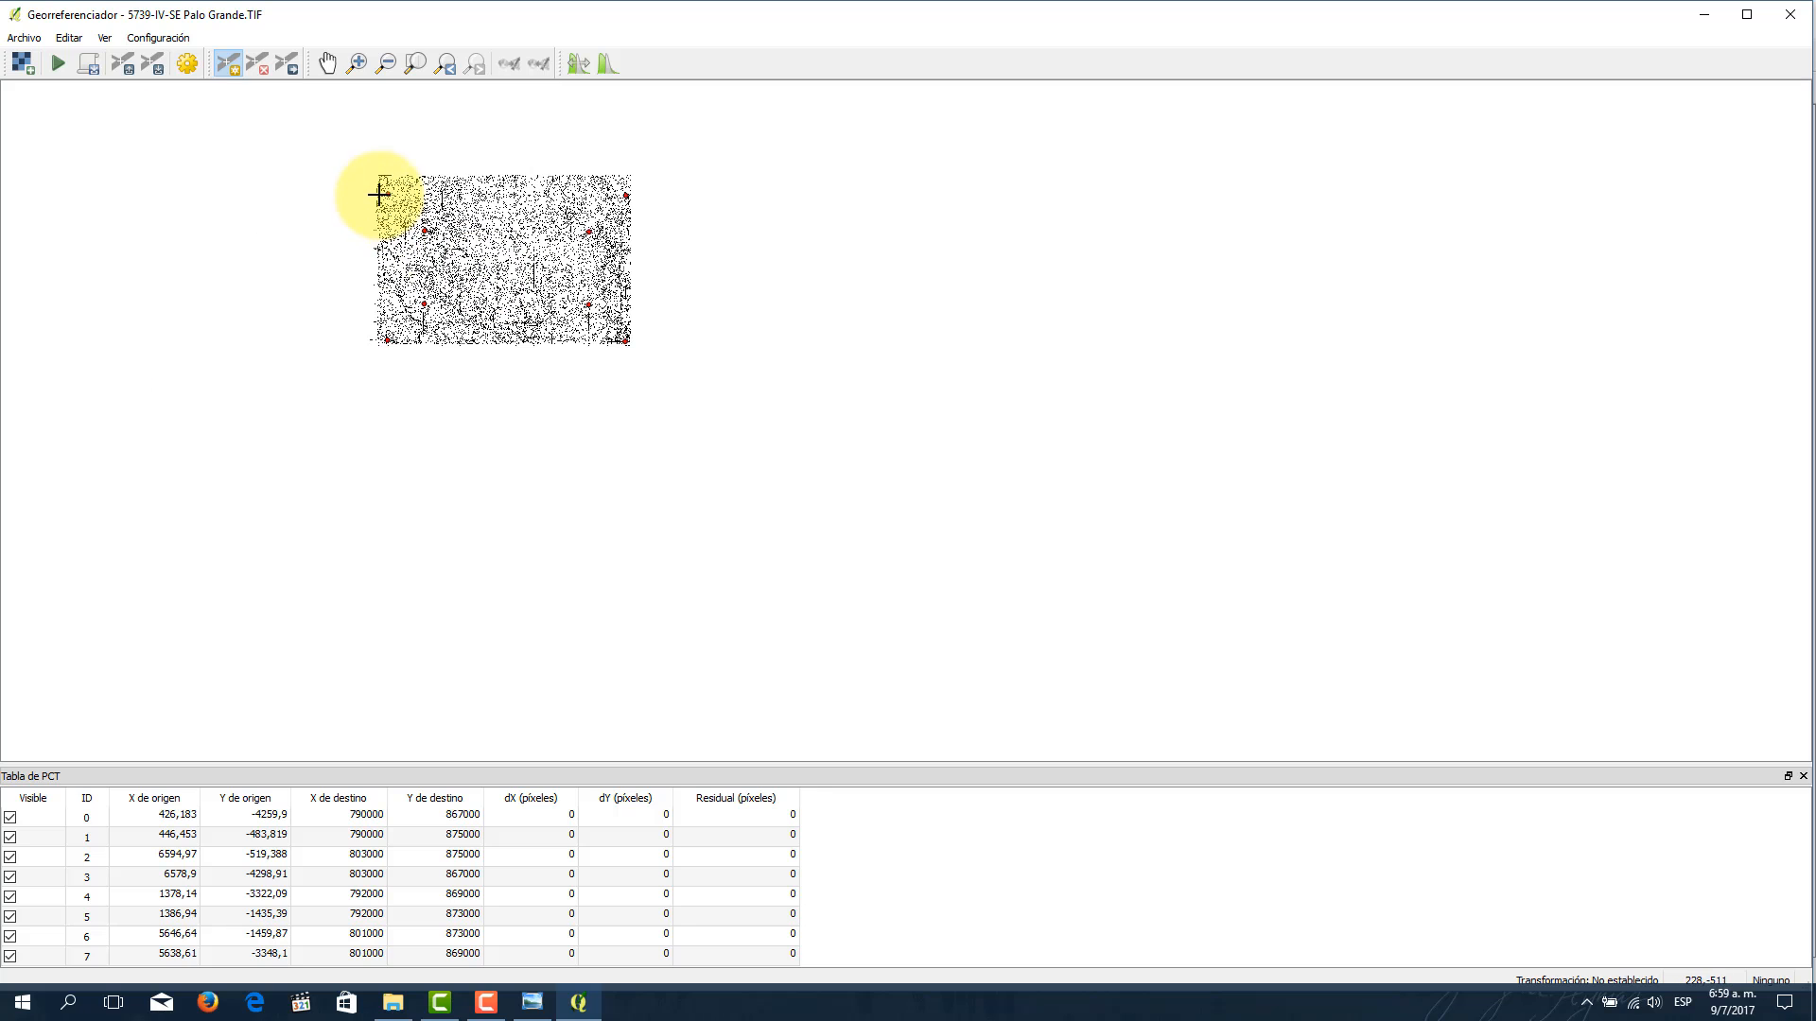
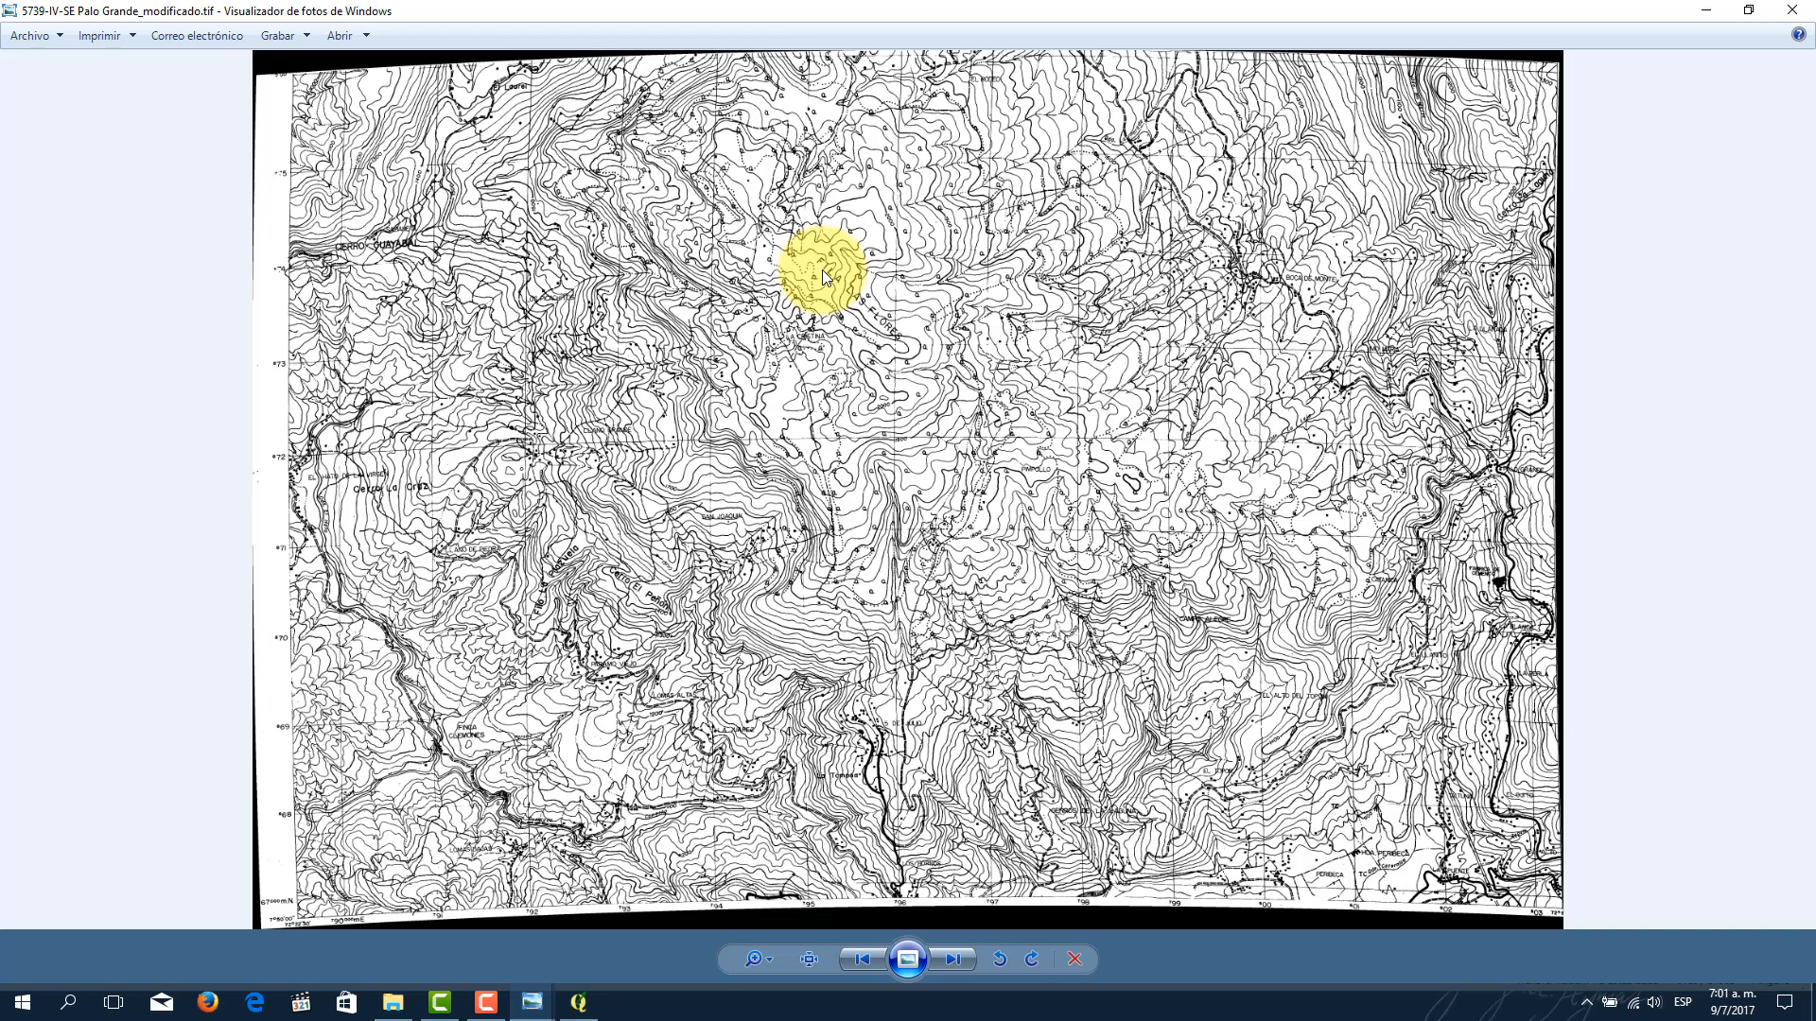
{"action": "left_click", "coordinate": [1792, 11]}
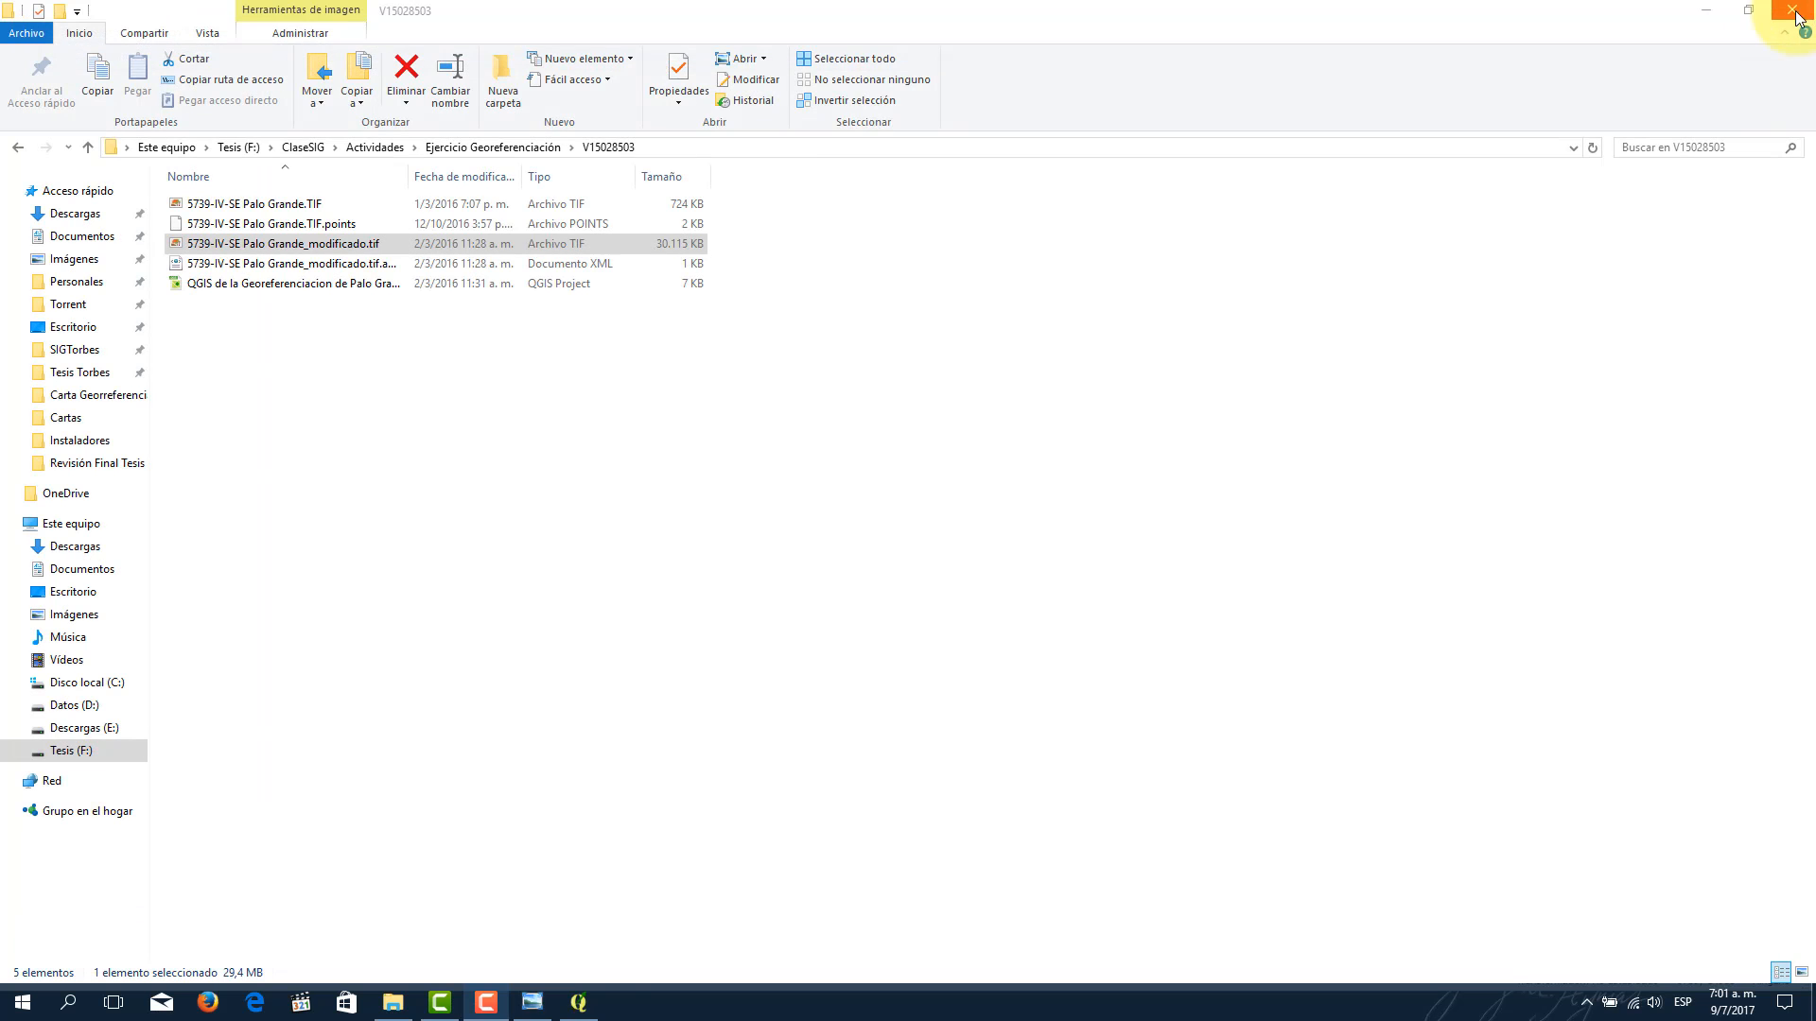
{"action": "left_click", "coordinate": [580, 1012]}
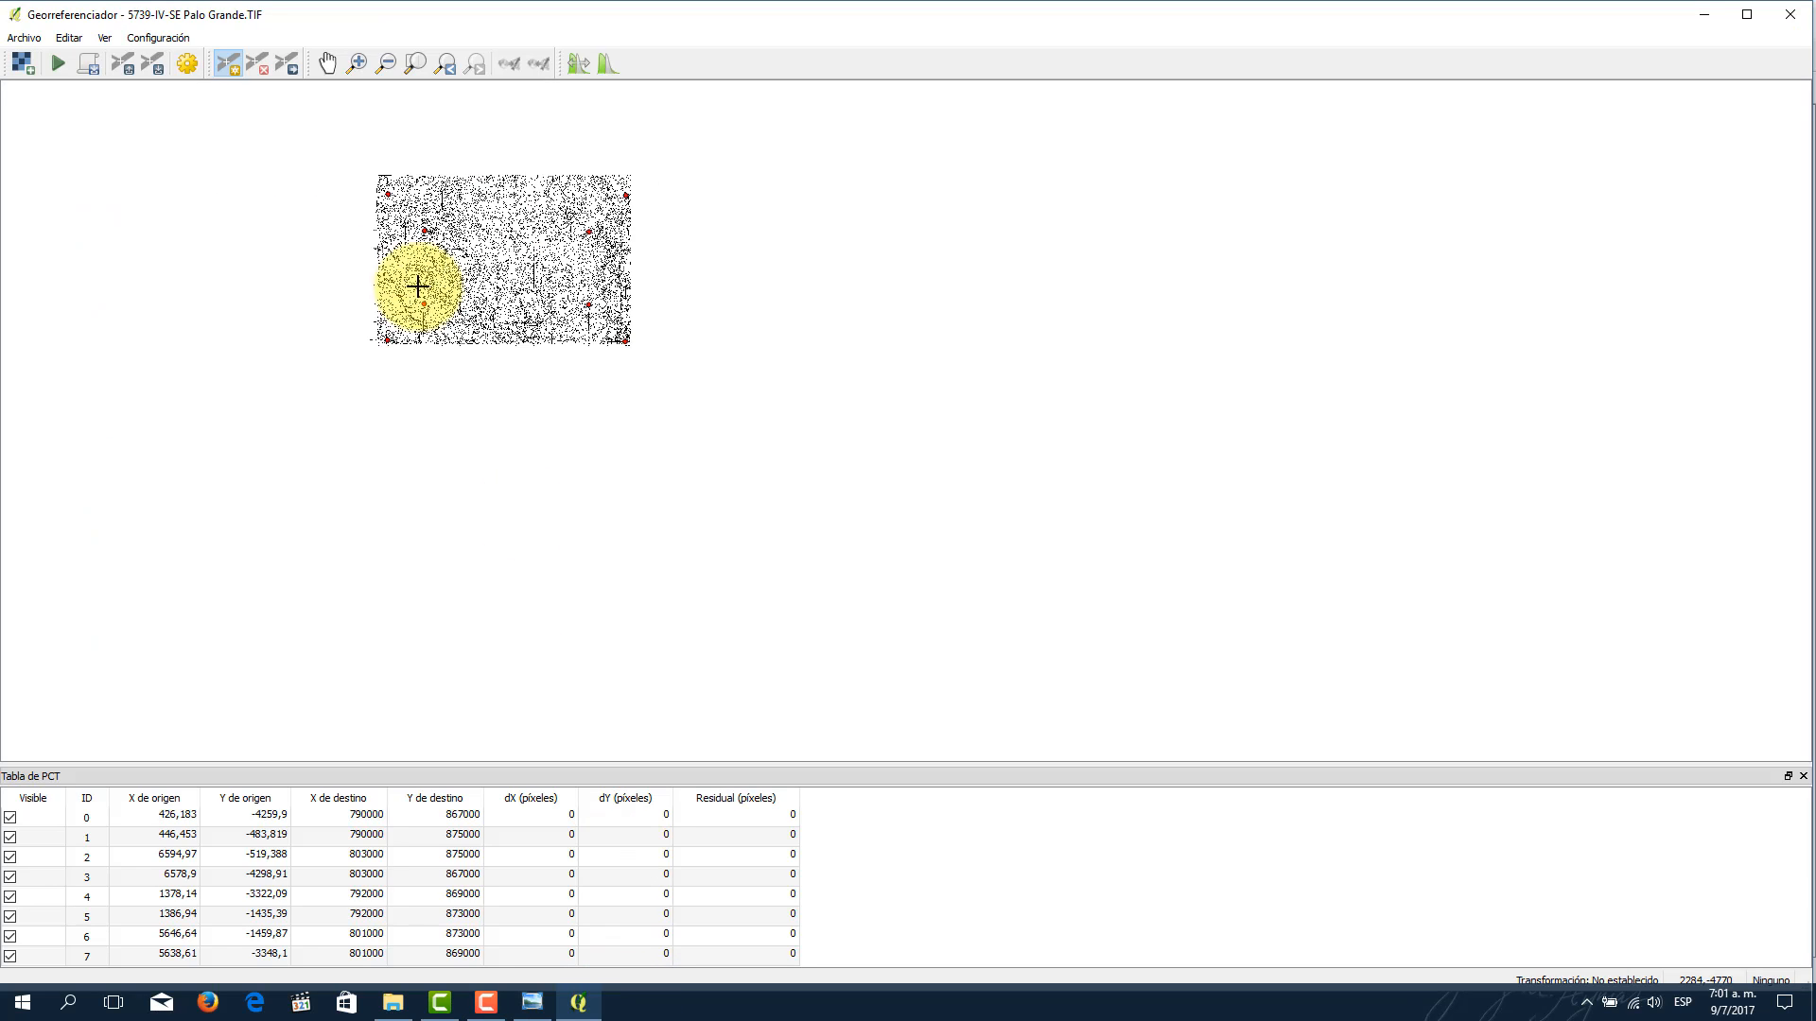
Step: Add a control point where the 871 northing line crosses the westernmost vertical grid line, with X 790000, and begin its Y / Norte value
{"action": "scroll", "coordinate": [470, 234], "scroll_direction": "up", "scroll_amount": 1}
{"action": "left_click_drag", "start_coordinate": [444, 227], "coordinate": [579, 343]}
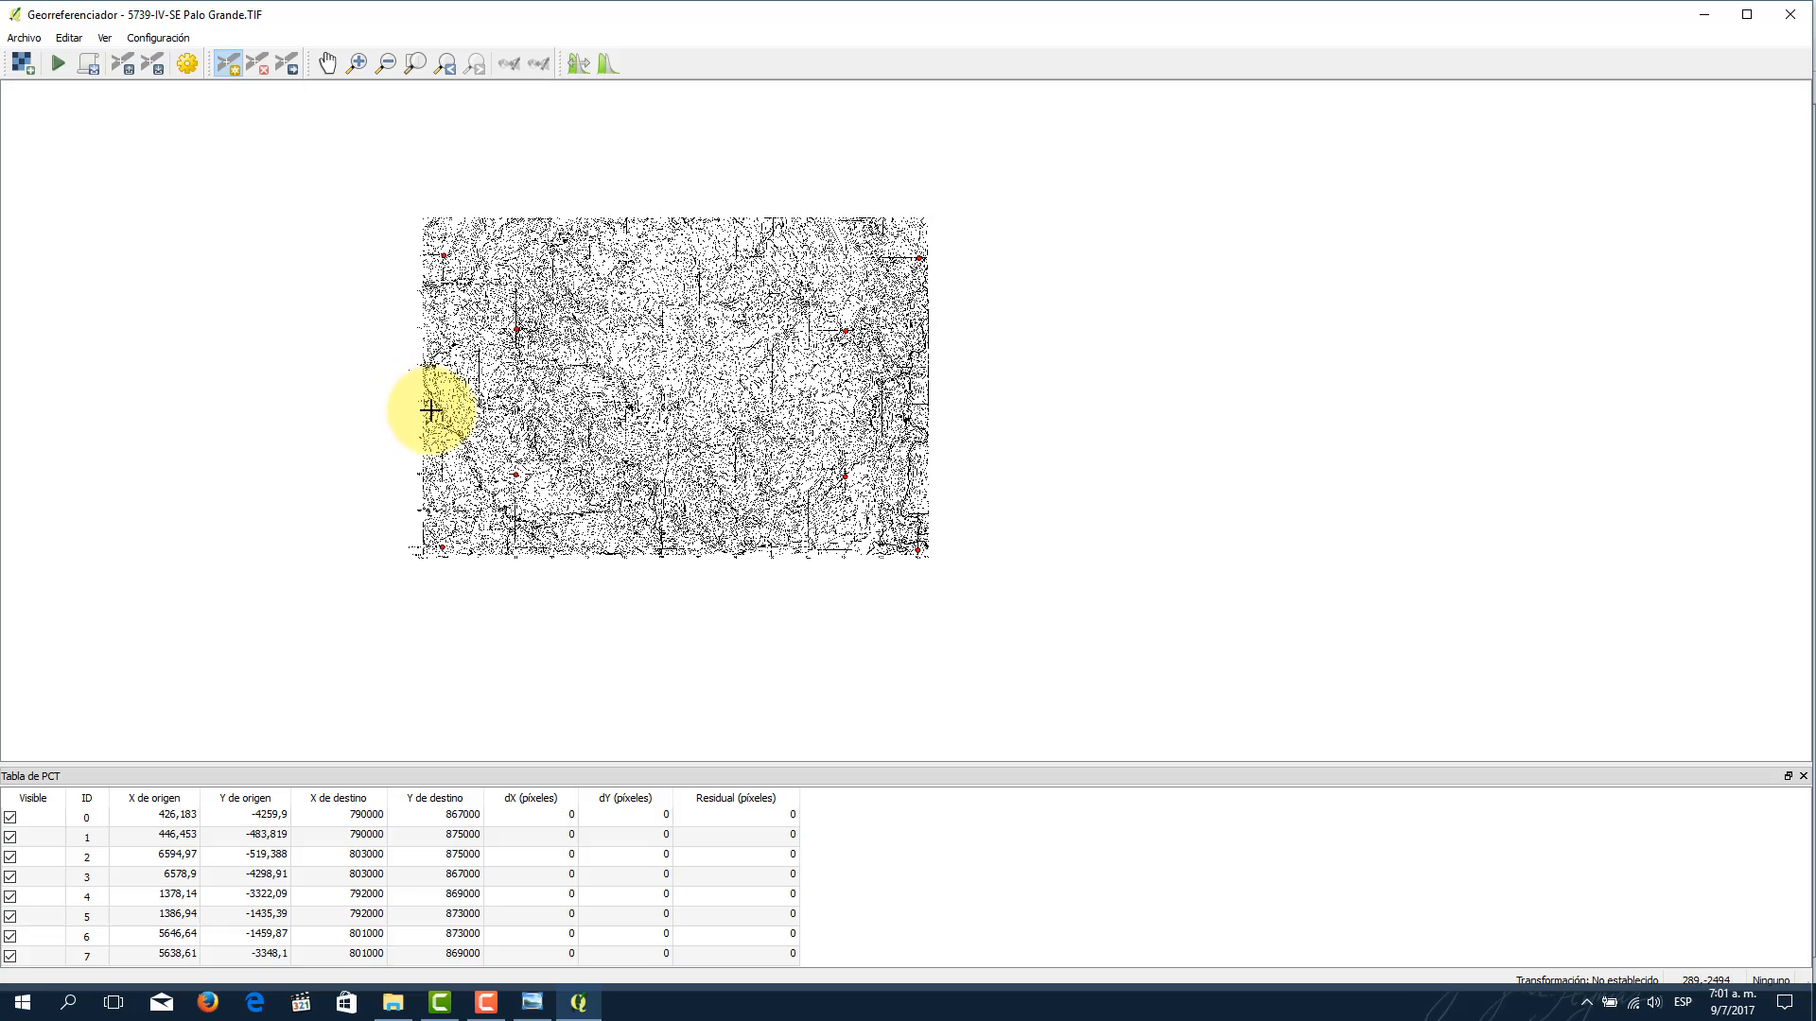
{"action": "scroll", "coordinate": [436, 402], "scroll_direction": "up", "scroll_amount": 2}
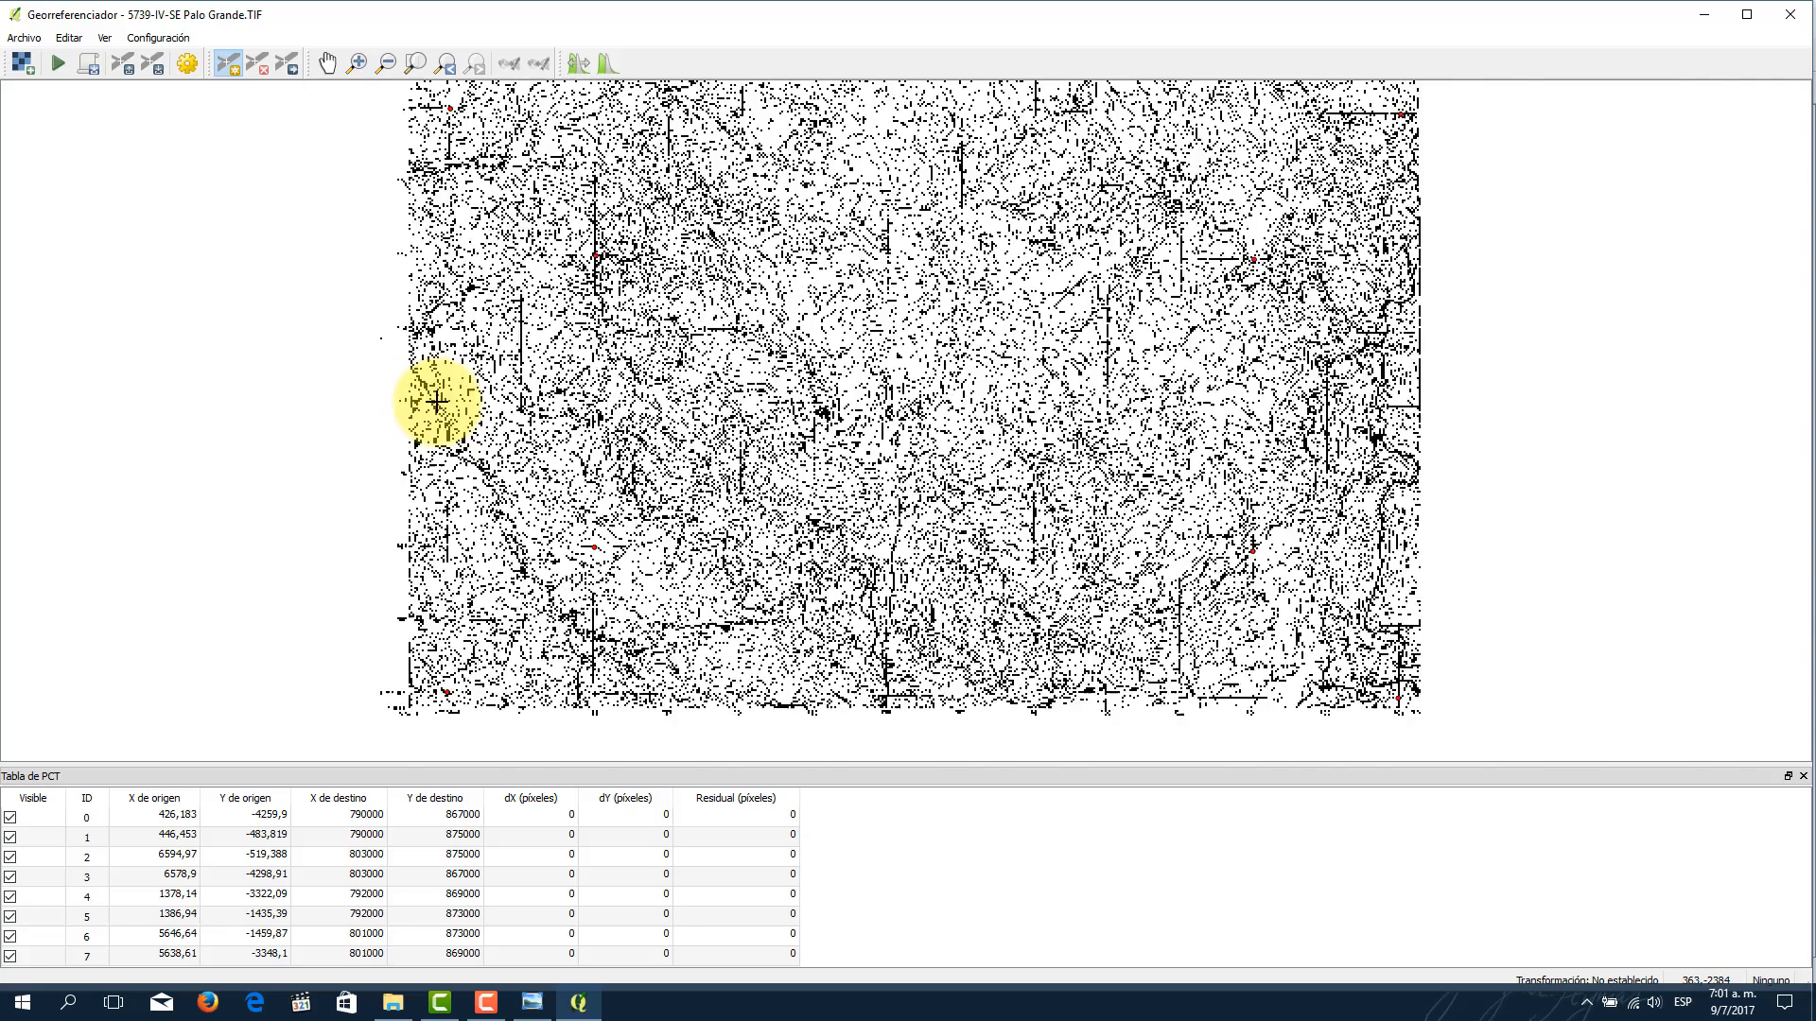
{"action": "scroll", "coordinate": [436, 402], "scroll_direction": "up", "scroll_amount": 1}
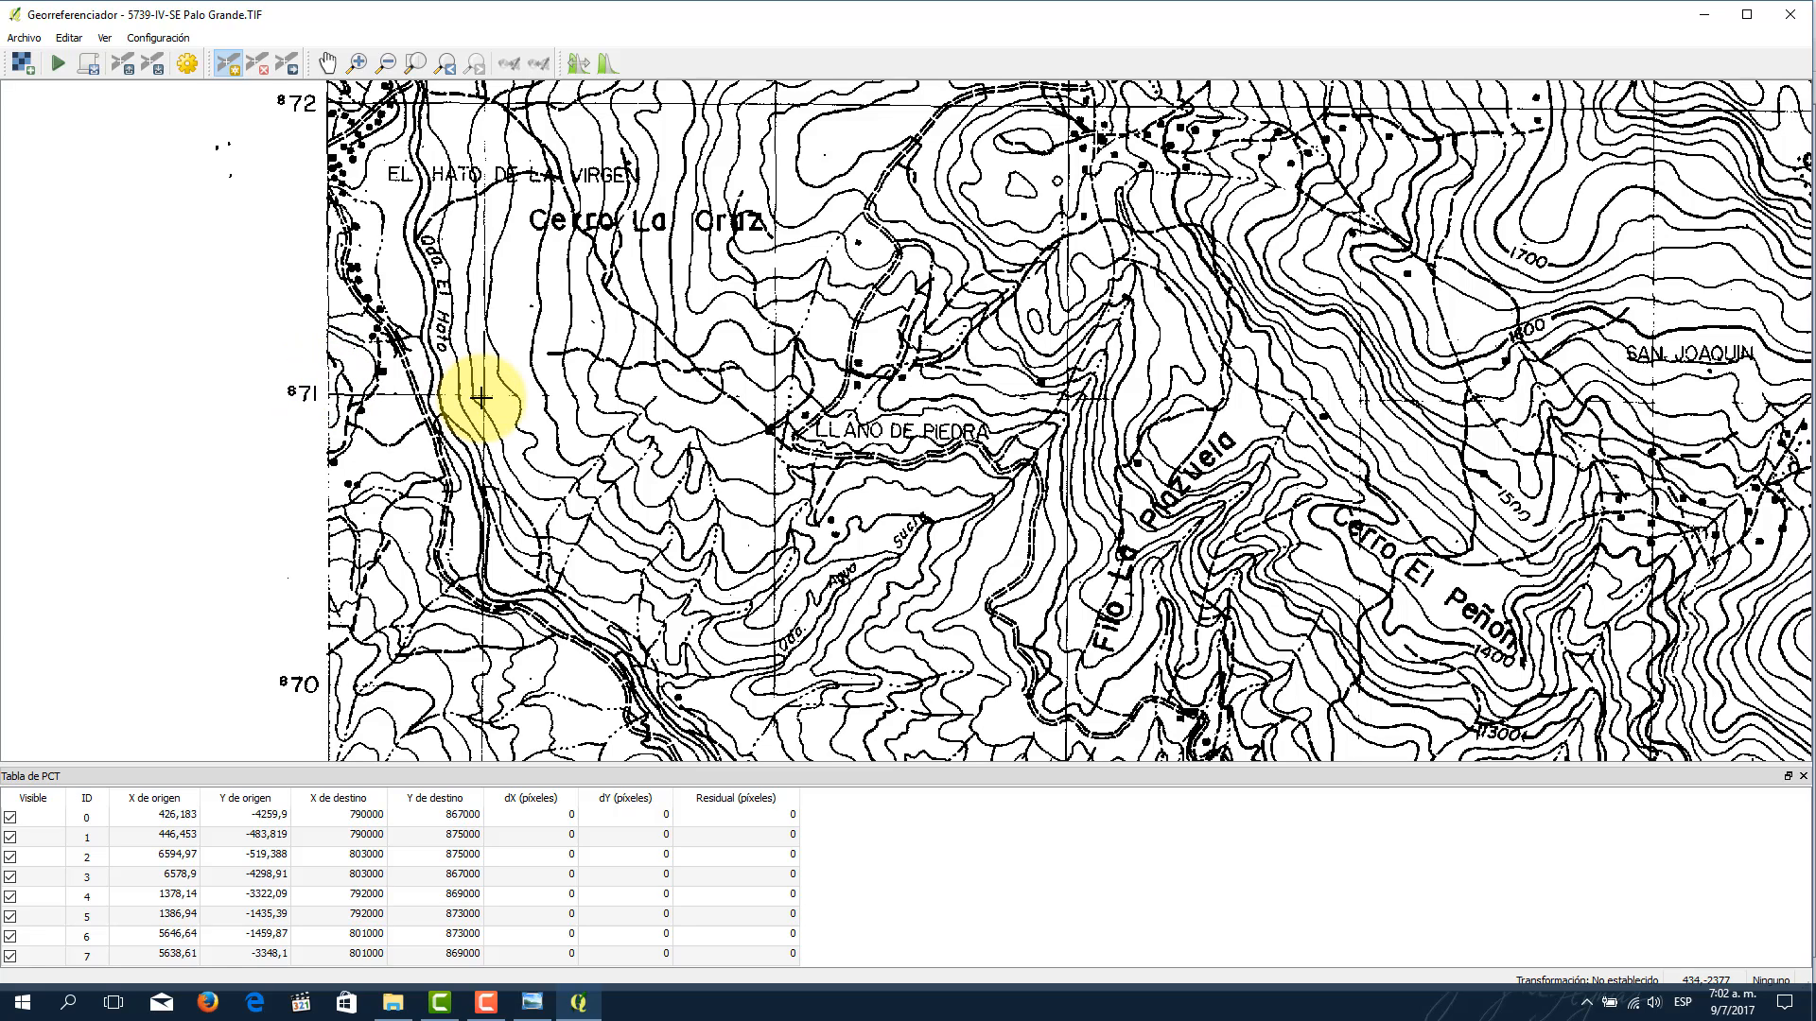
{"action": "scroll", "coordinate": [481, 398], "scroll_direction": "up", "scroll_amount": 1}
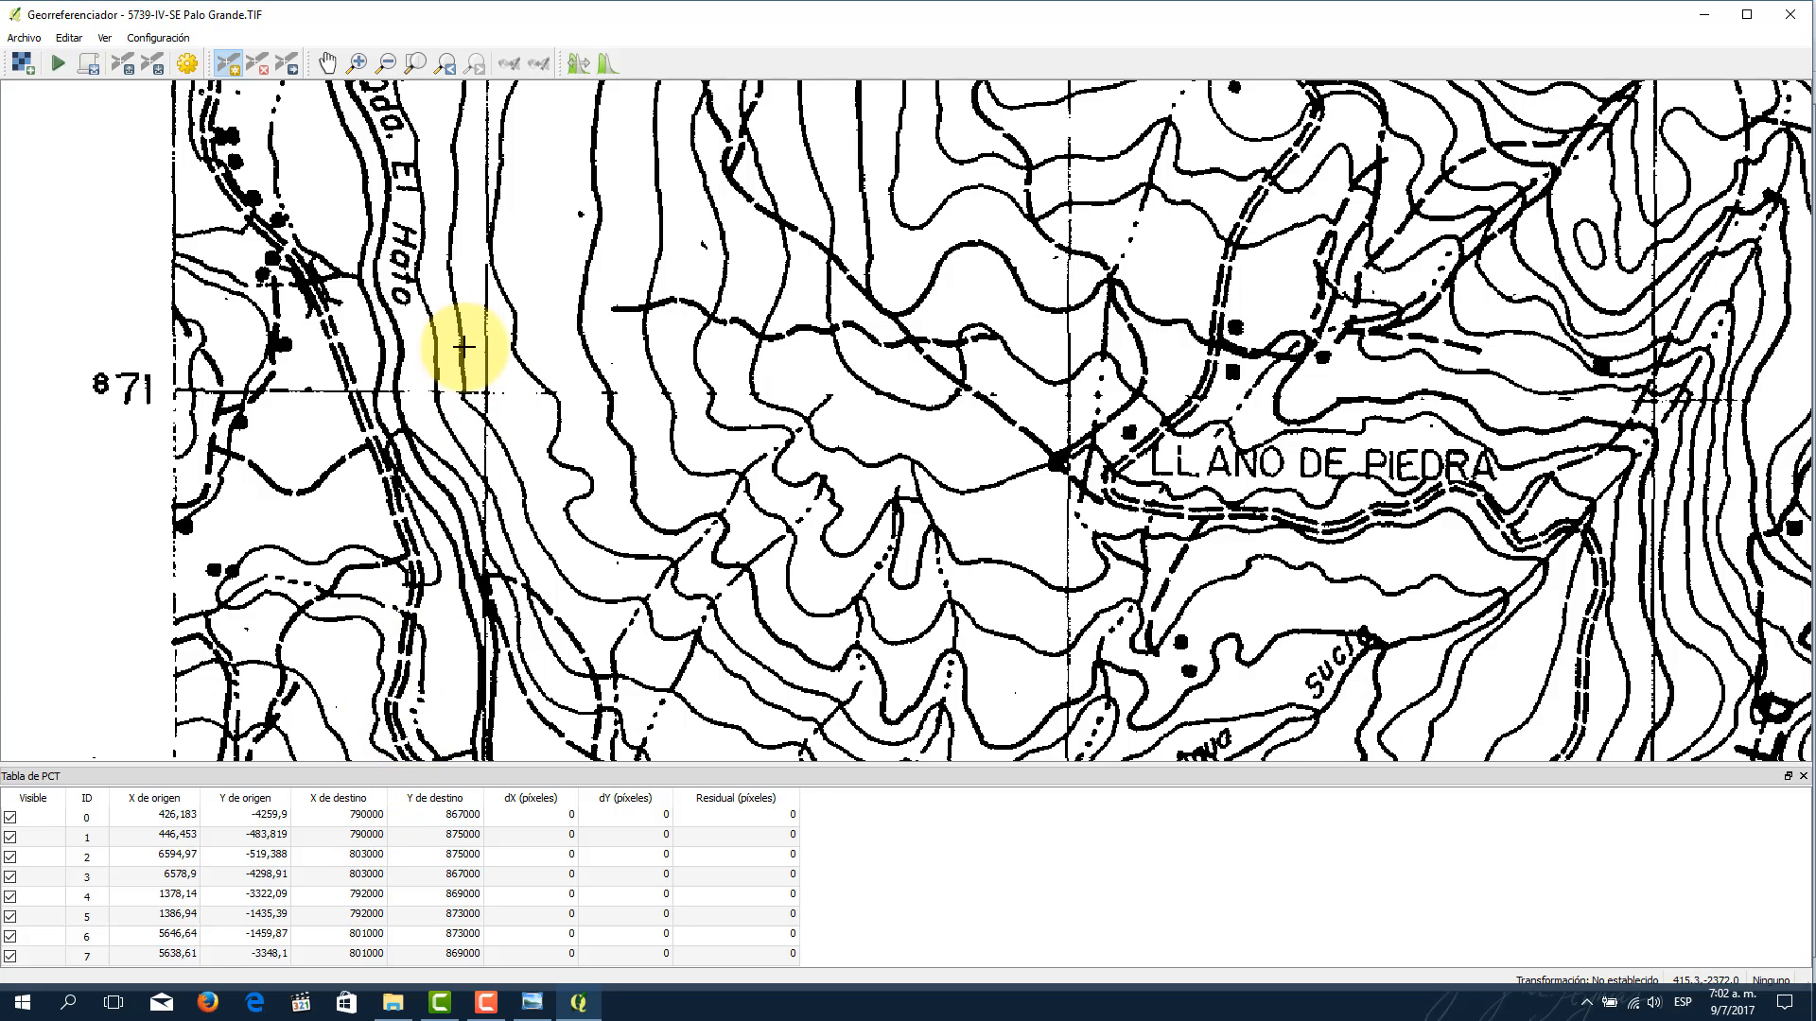
{"action": "left_click", "coordinate": [485, 391]}
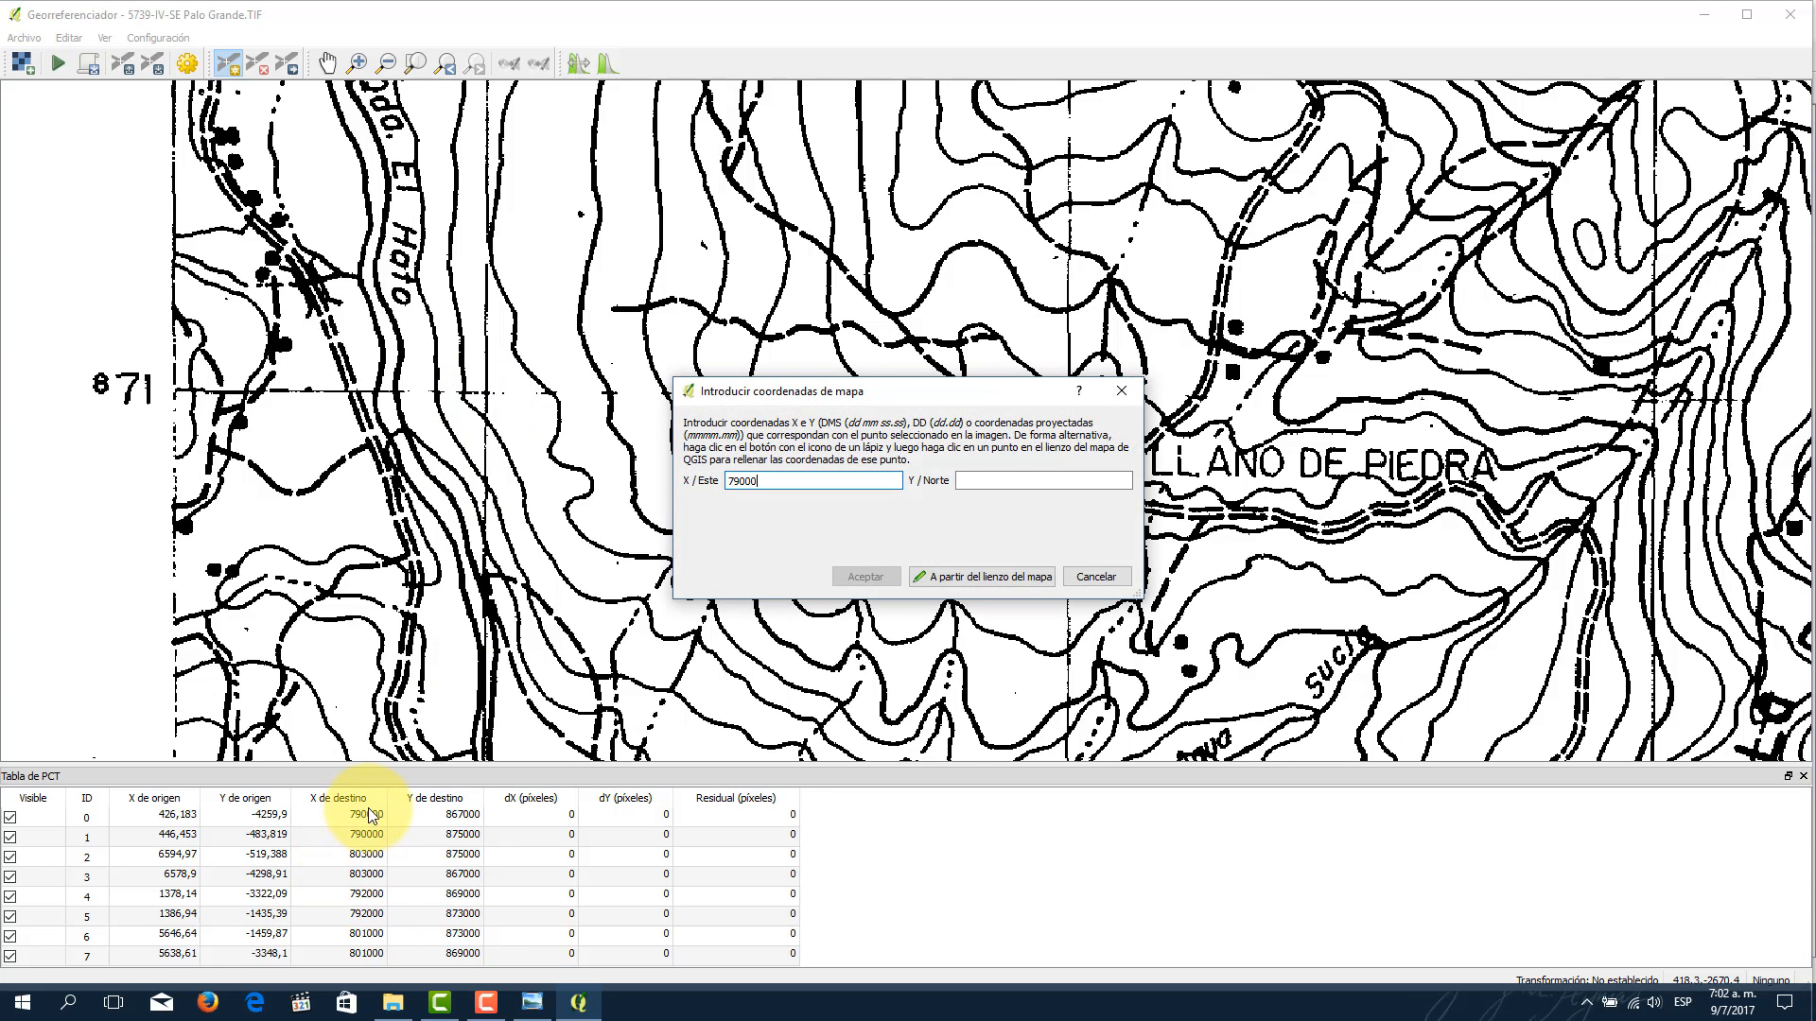
{"action": "left_click", "coordinate": [975, 483]}
{"action": "type", "text": "87"}
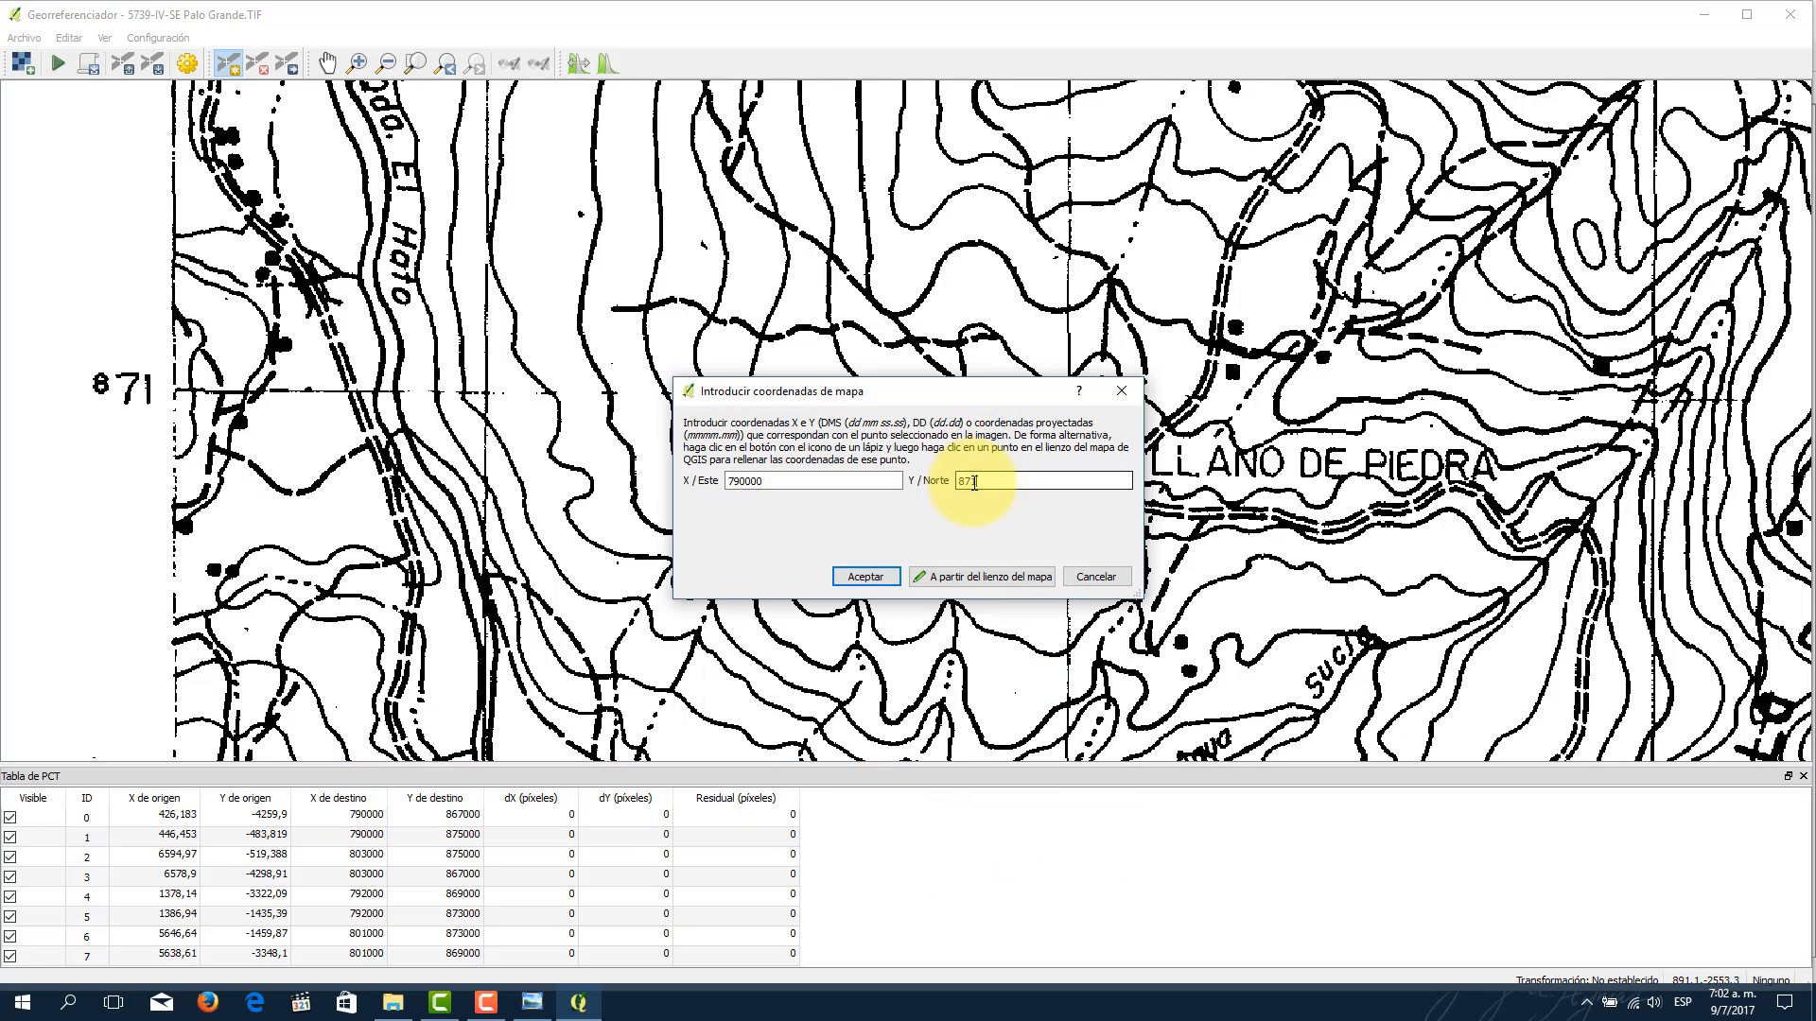
Step: Complete the control point at easting 790000 by setting its northing to 871000
{"action": "type", "text": "1000"}
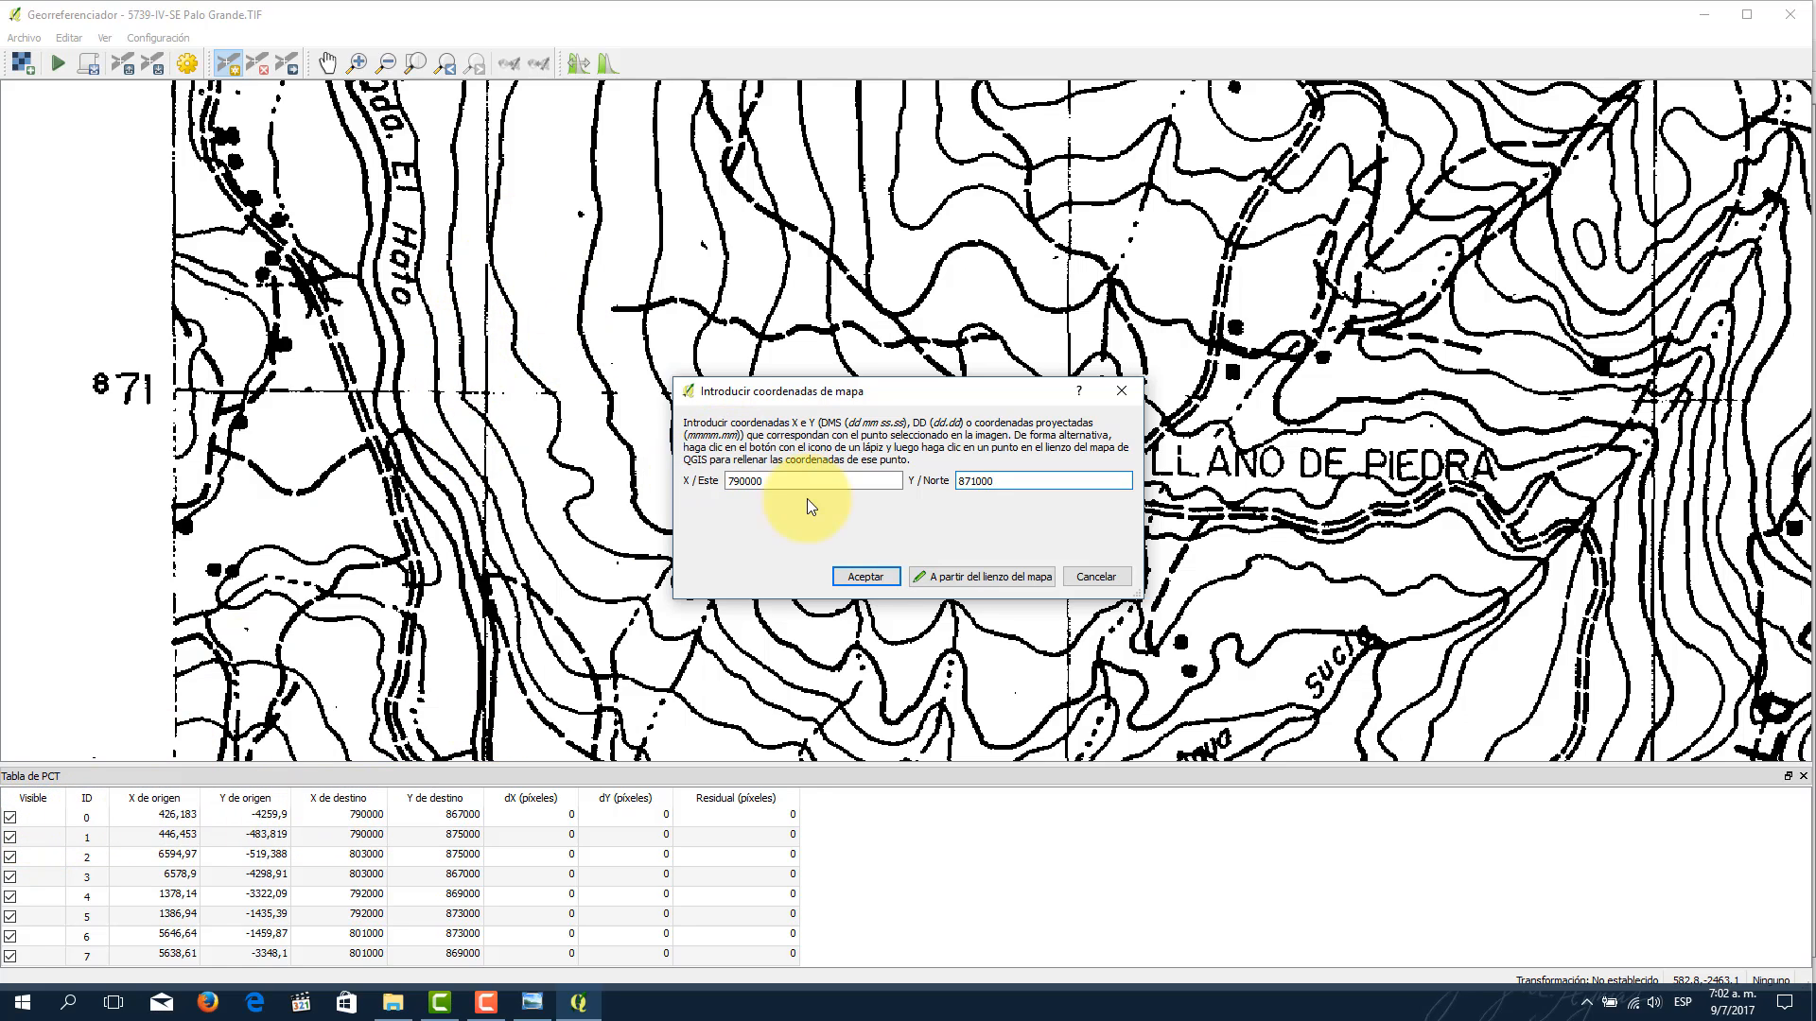
{"action": "left_click", "coordinate": [877, 577]}
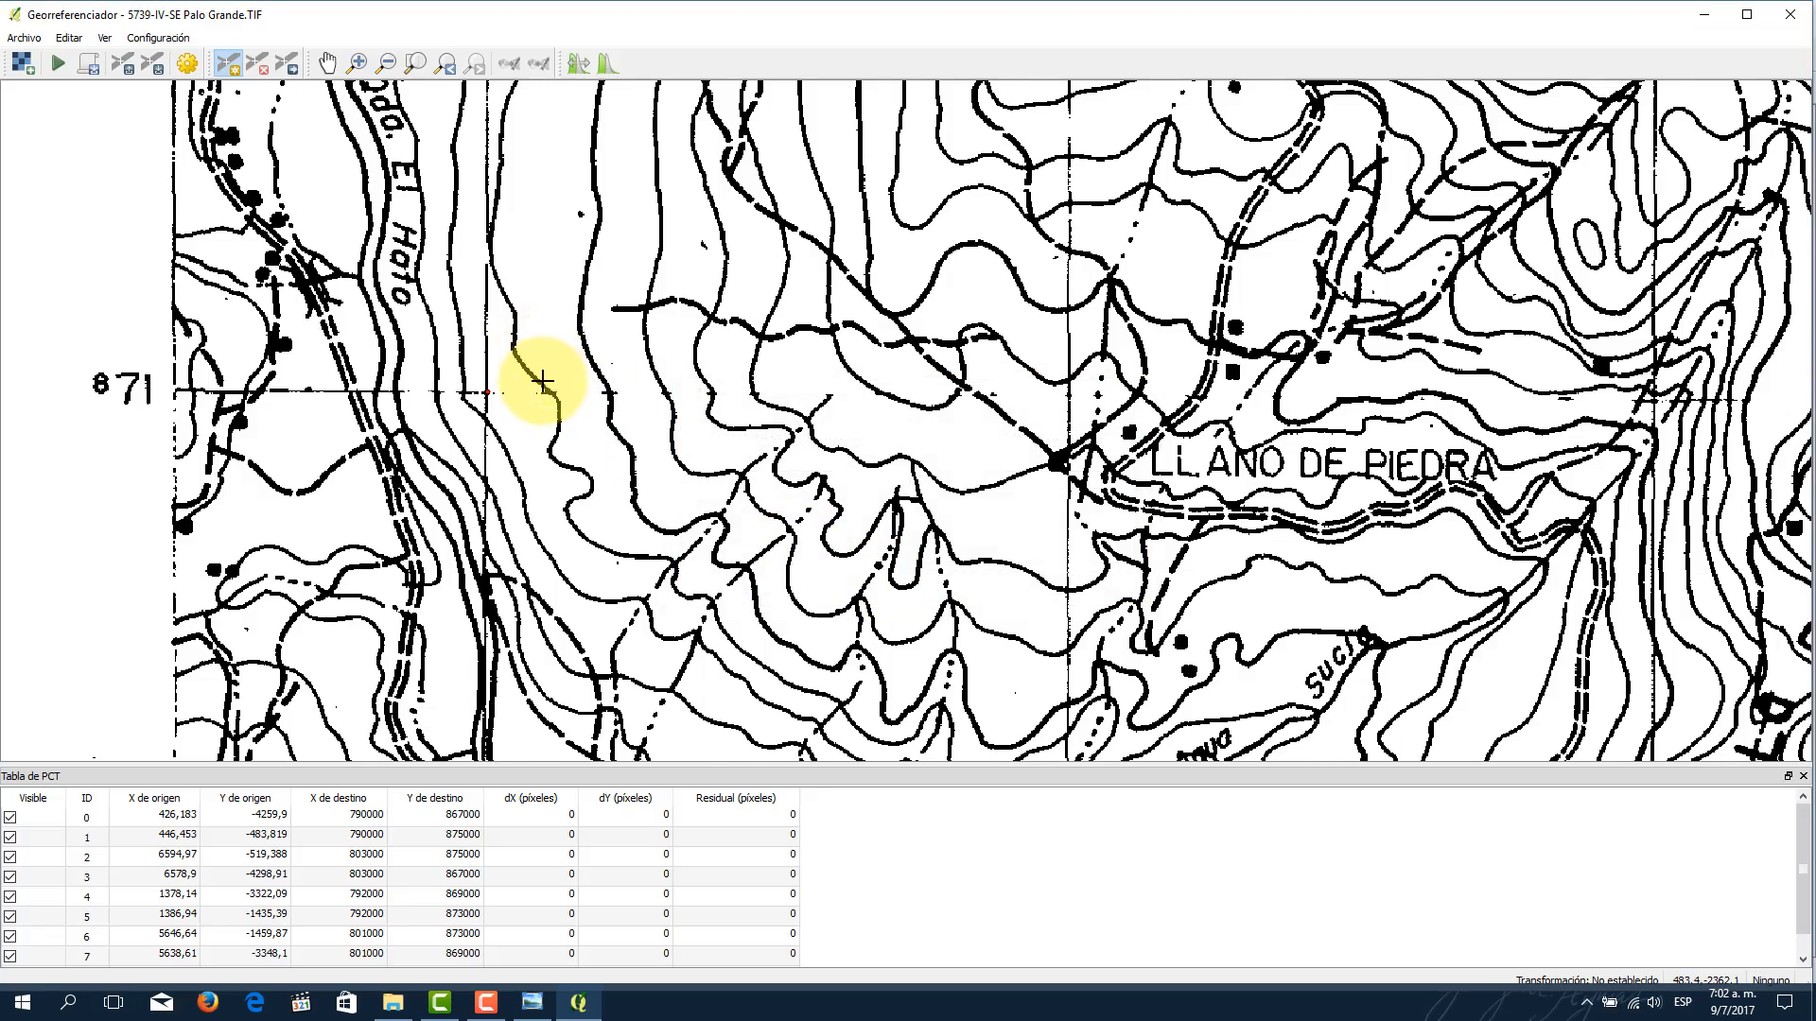
Step: Add a control point at the easternmost grid crossing north-east of Fábrica de Cemento, with X 803000 and Y 871000
{"action": "scroll", "coordinate": [542, 381], "scroll_direction": "down", "scroll_amount": 1}
{"action": "scroll", "coordinate": [542, 381], "scroll_direction": "down", "scroll_amount": 2}
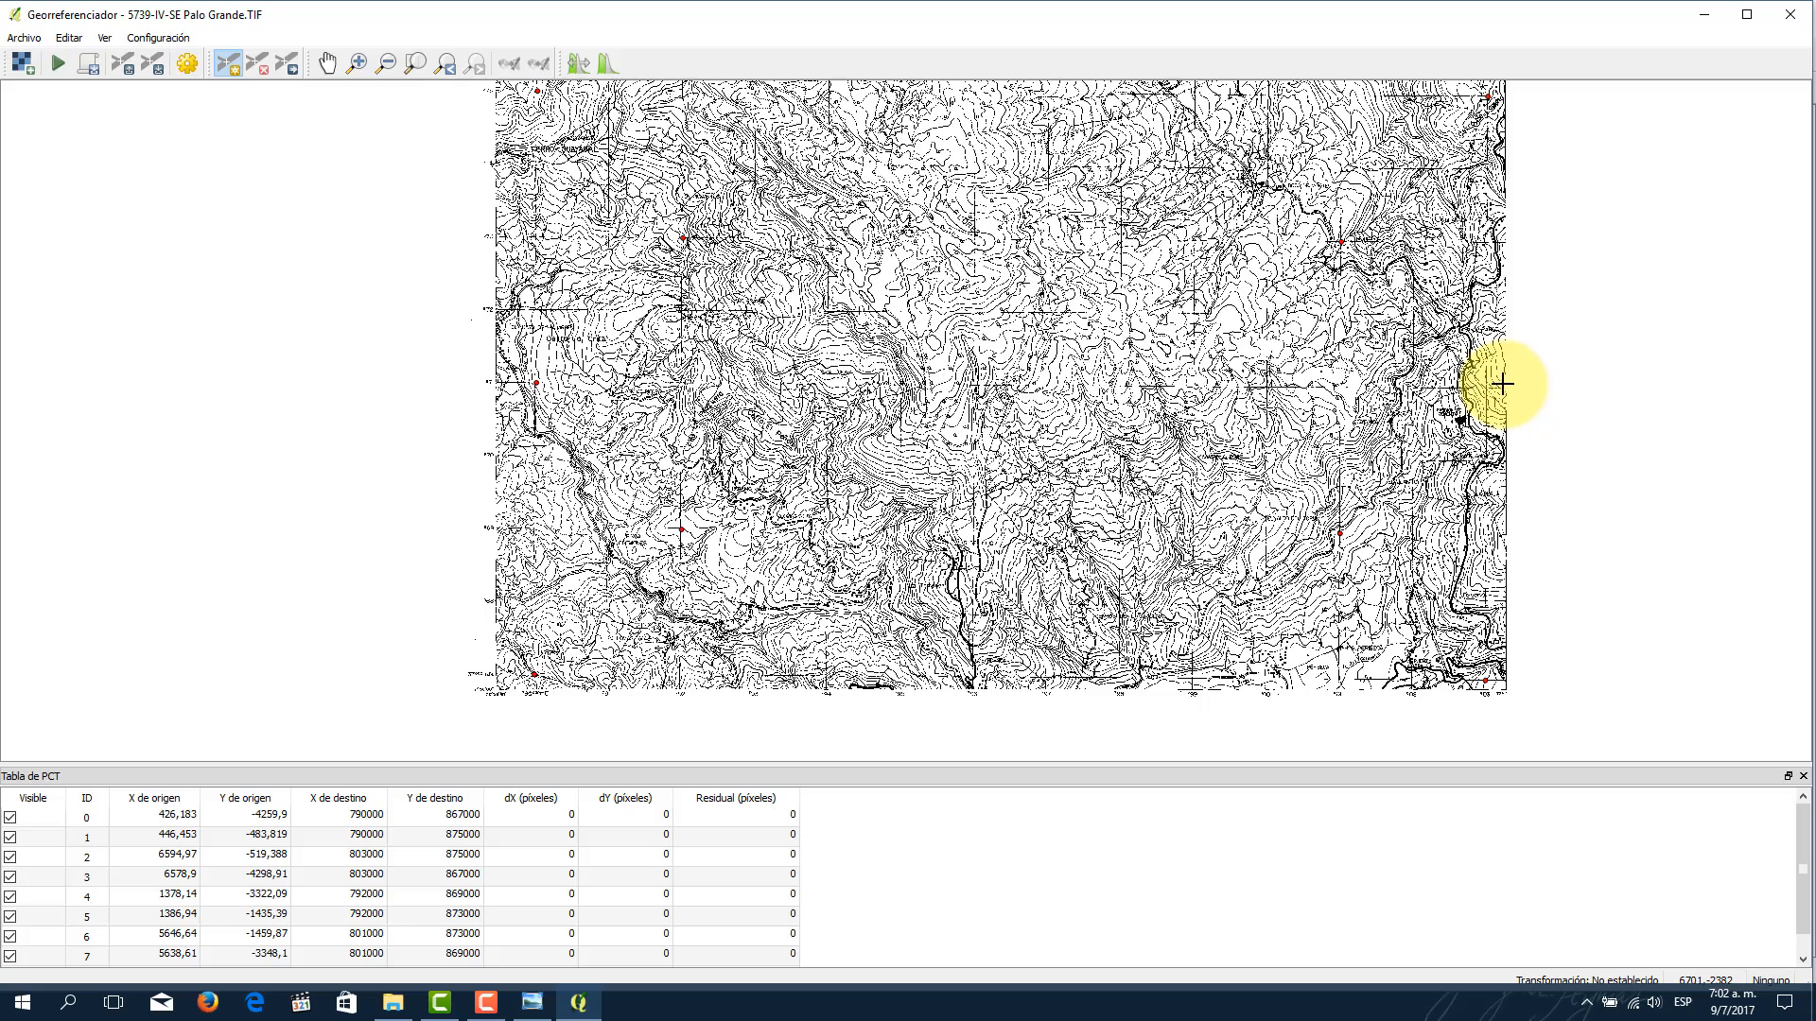
{"action": "scroll", "coordinate": [1490, 379], "scroll_direction": "up", "scroll_amount": 4}
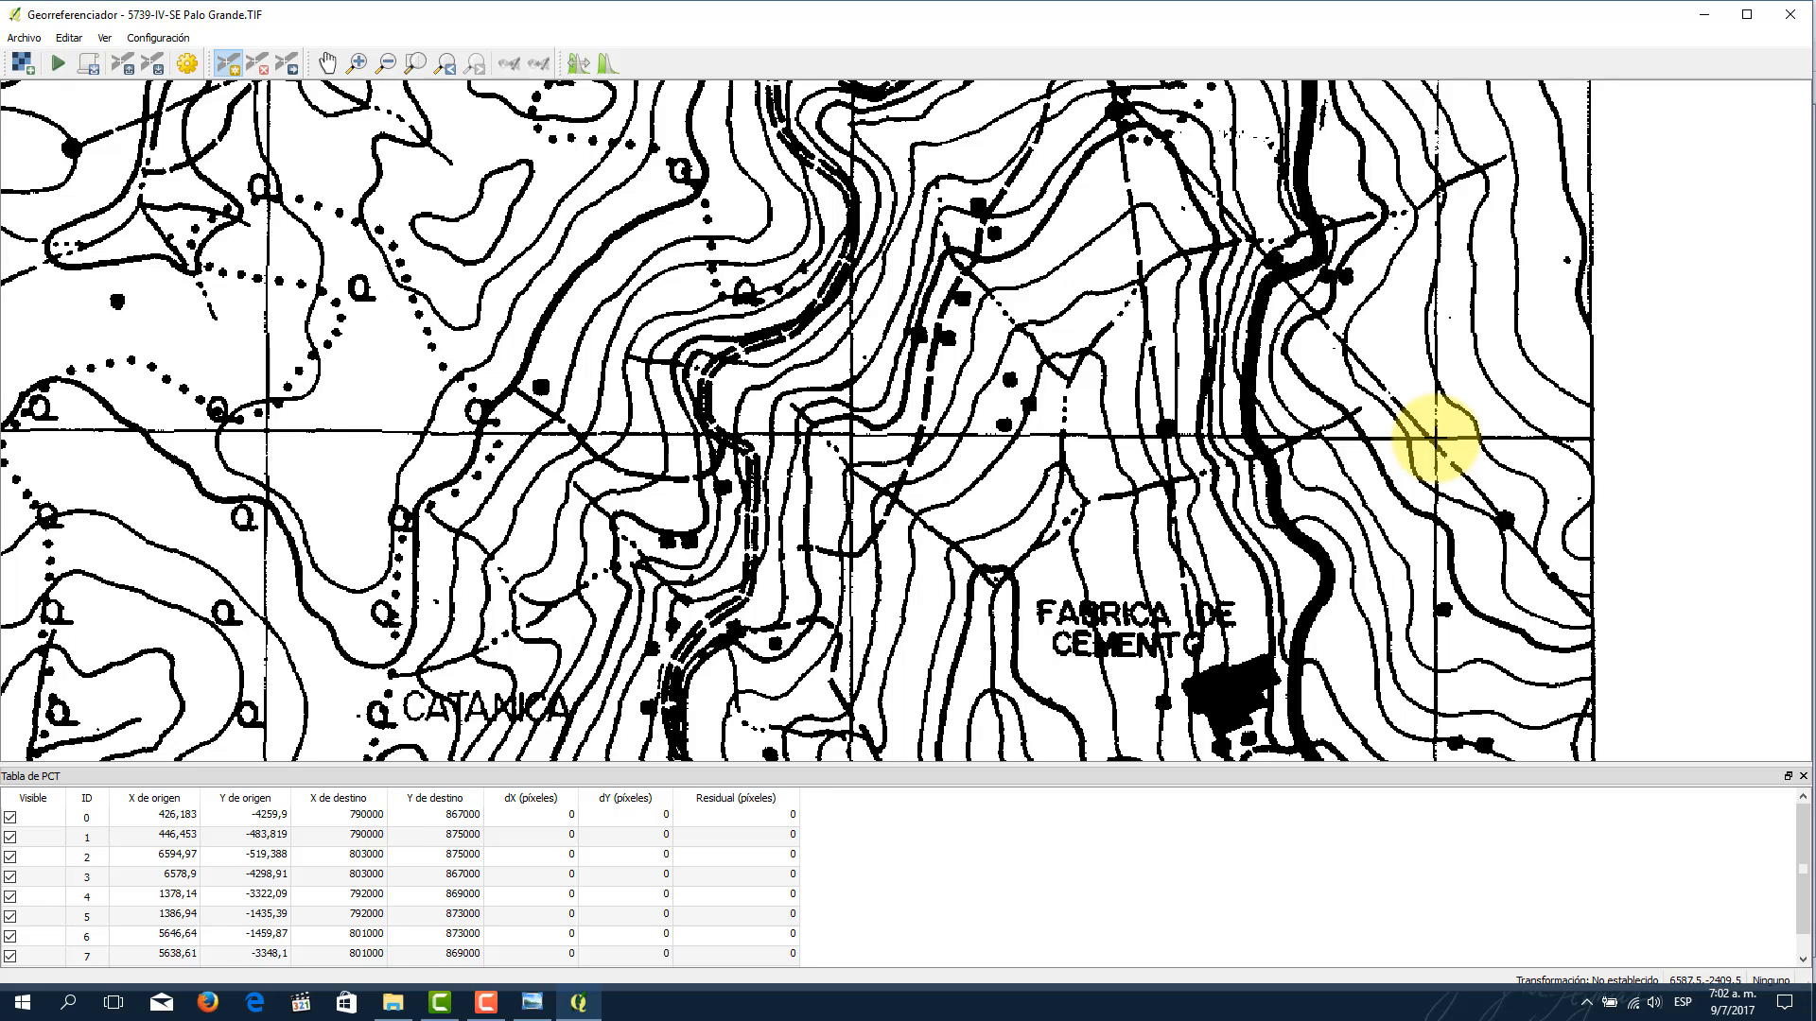
{"action": "left_click", "coordinate": [1435, 439]}
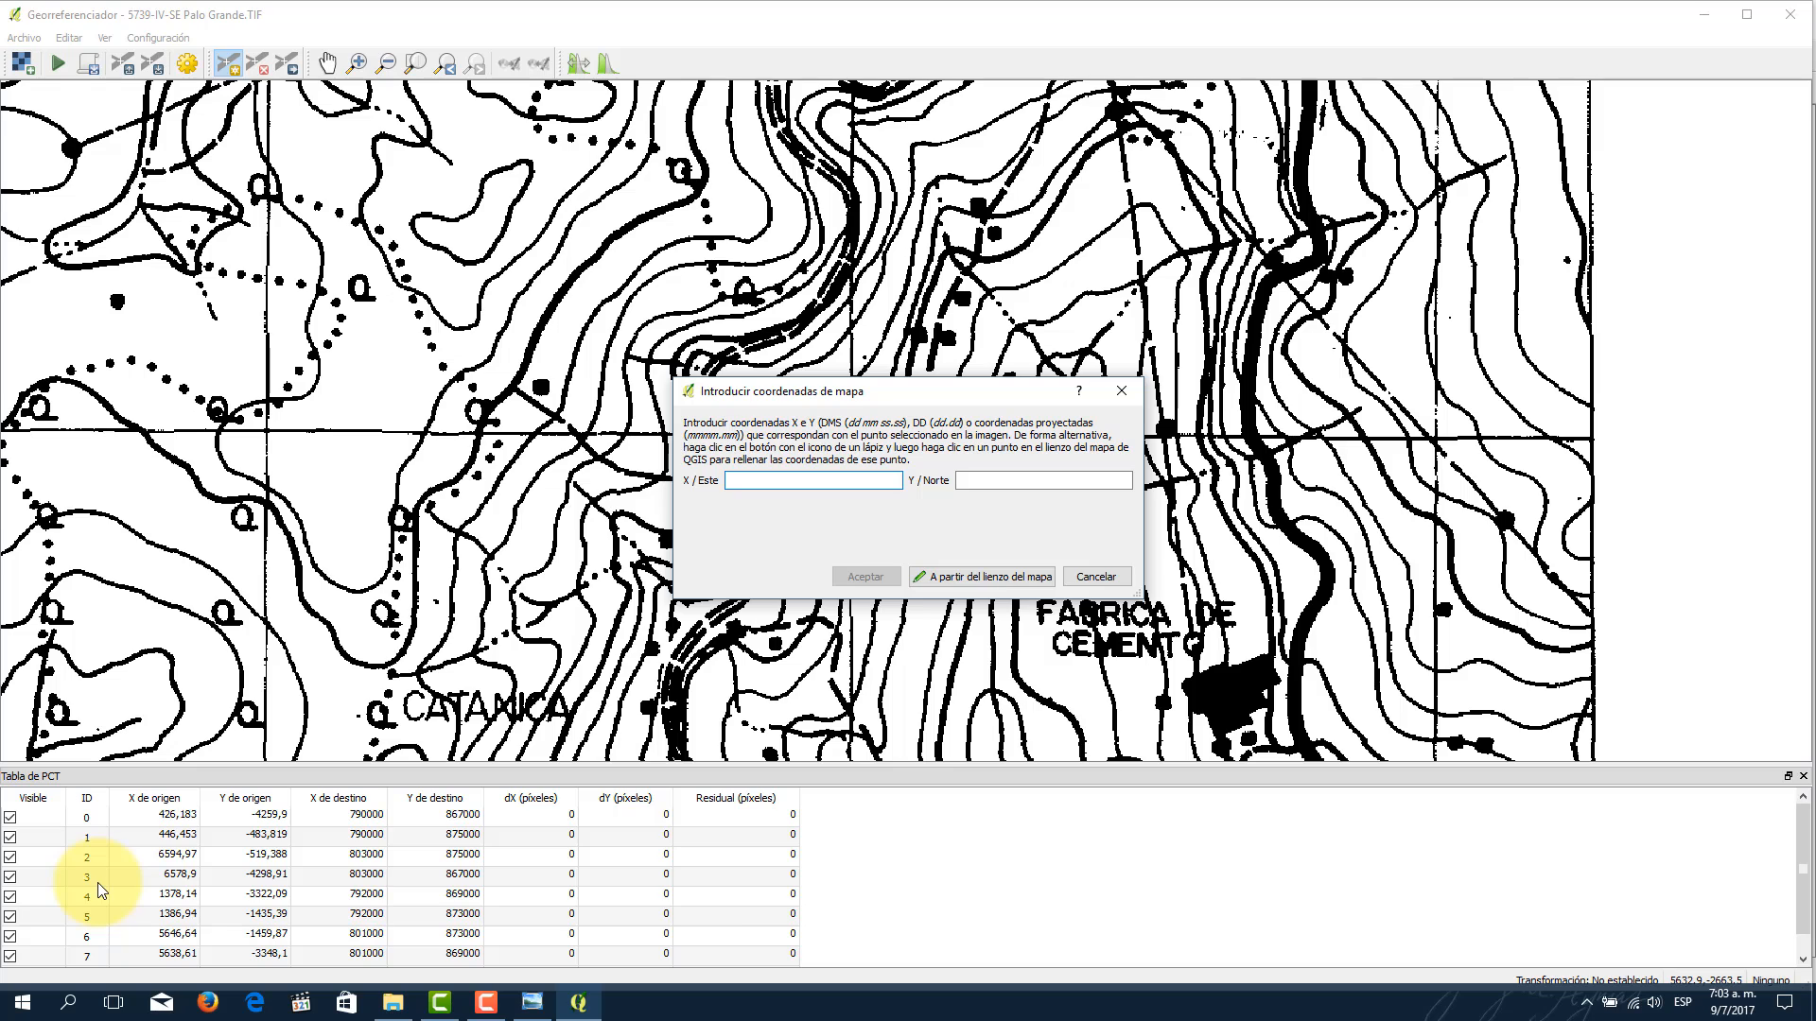
{"action": "left_click", "coordinate": [766, 486]}
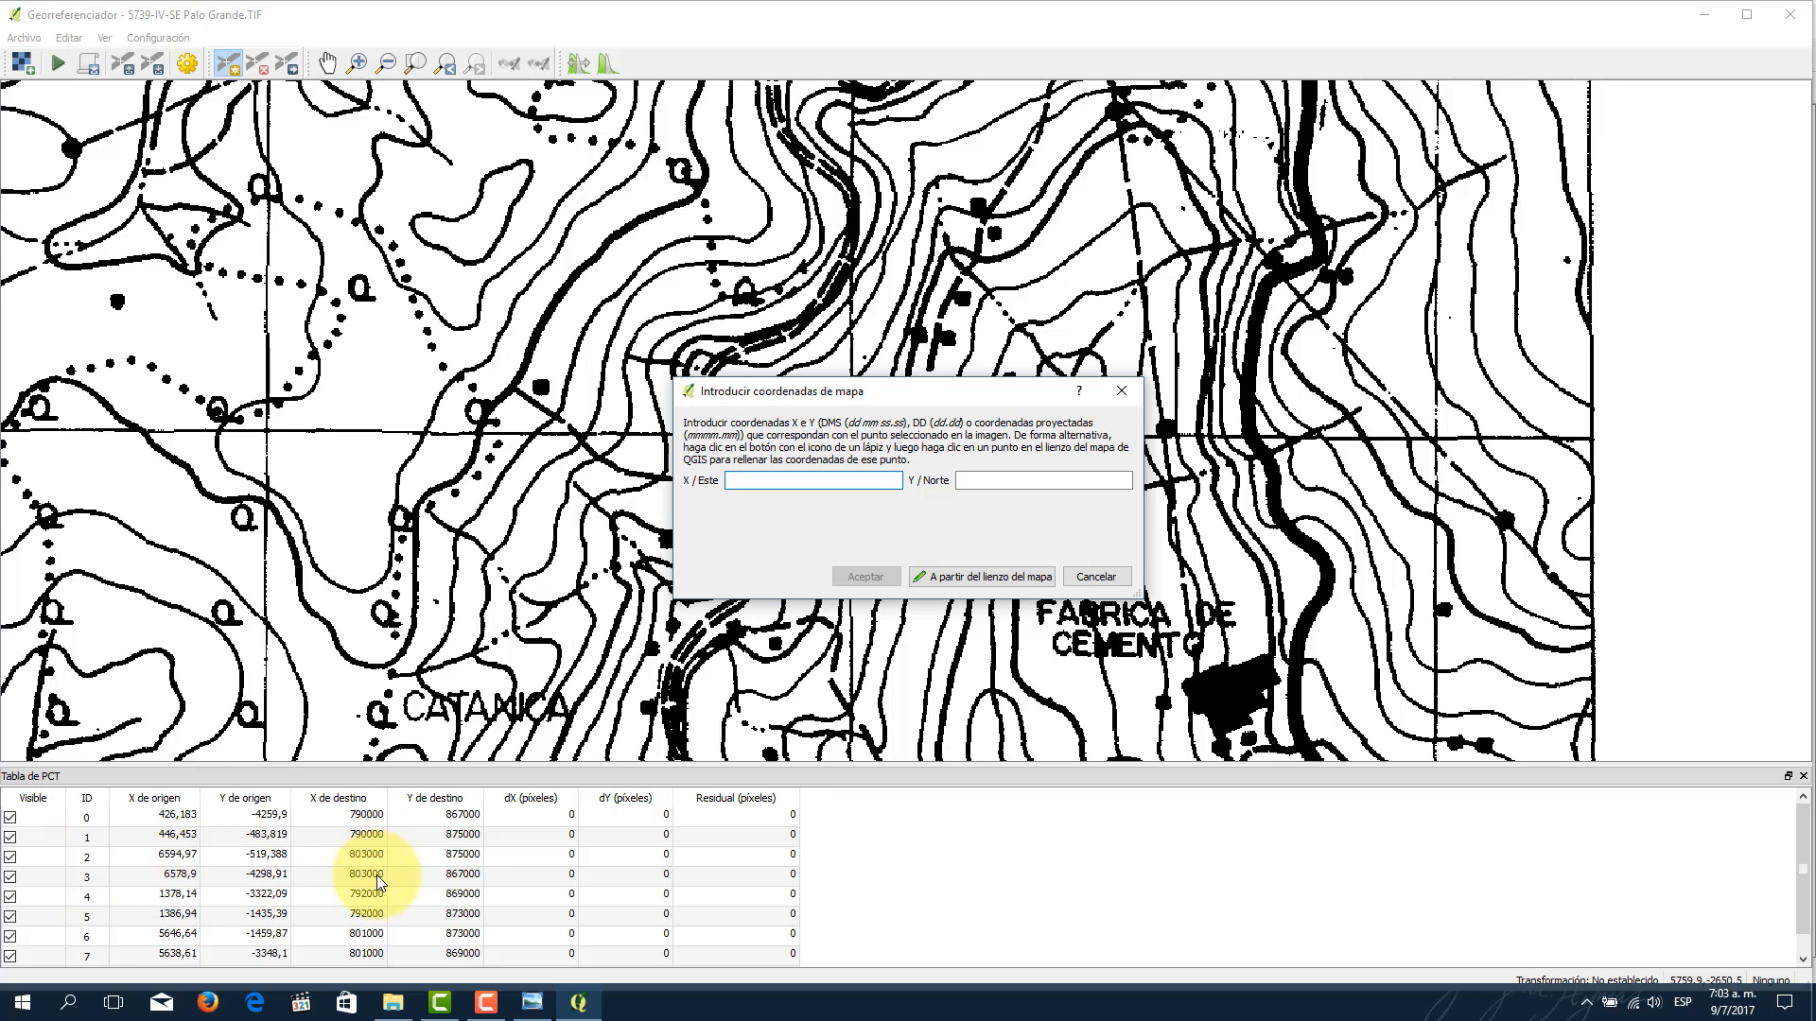
{"action": "type", "text": "03000"}
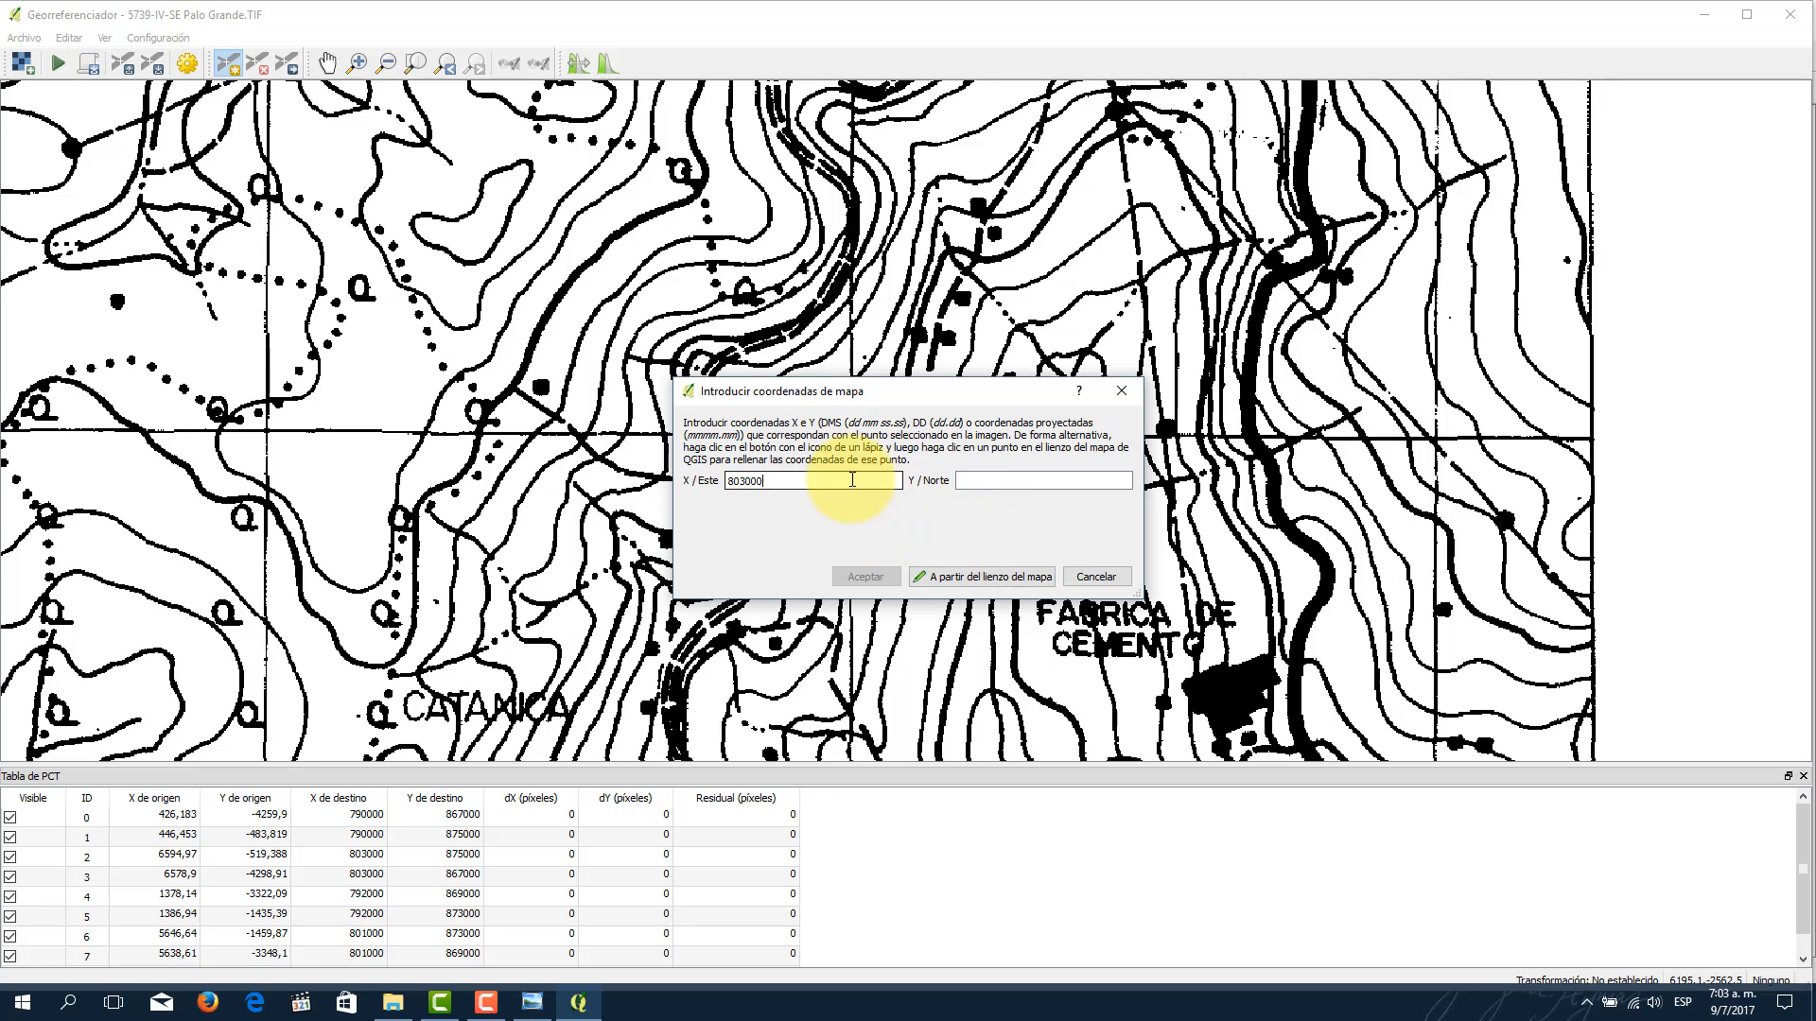
{"action": "left_click", "coordinate": [1066, 481]}
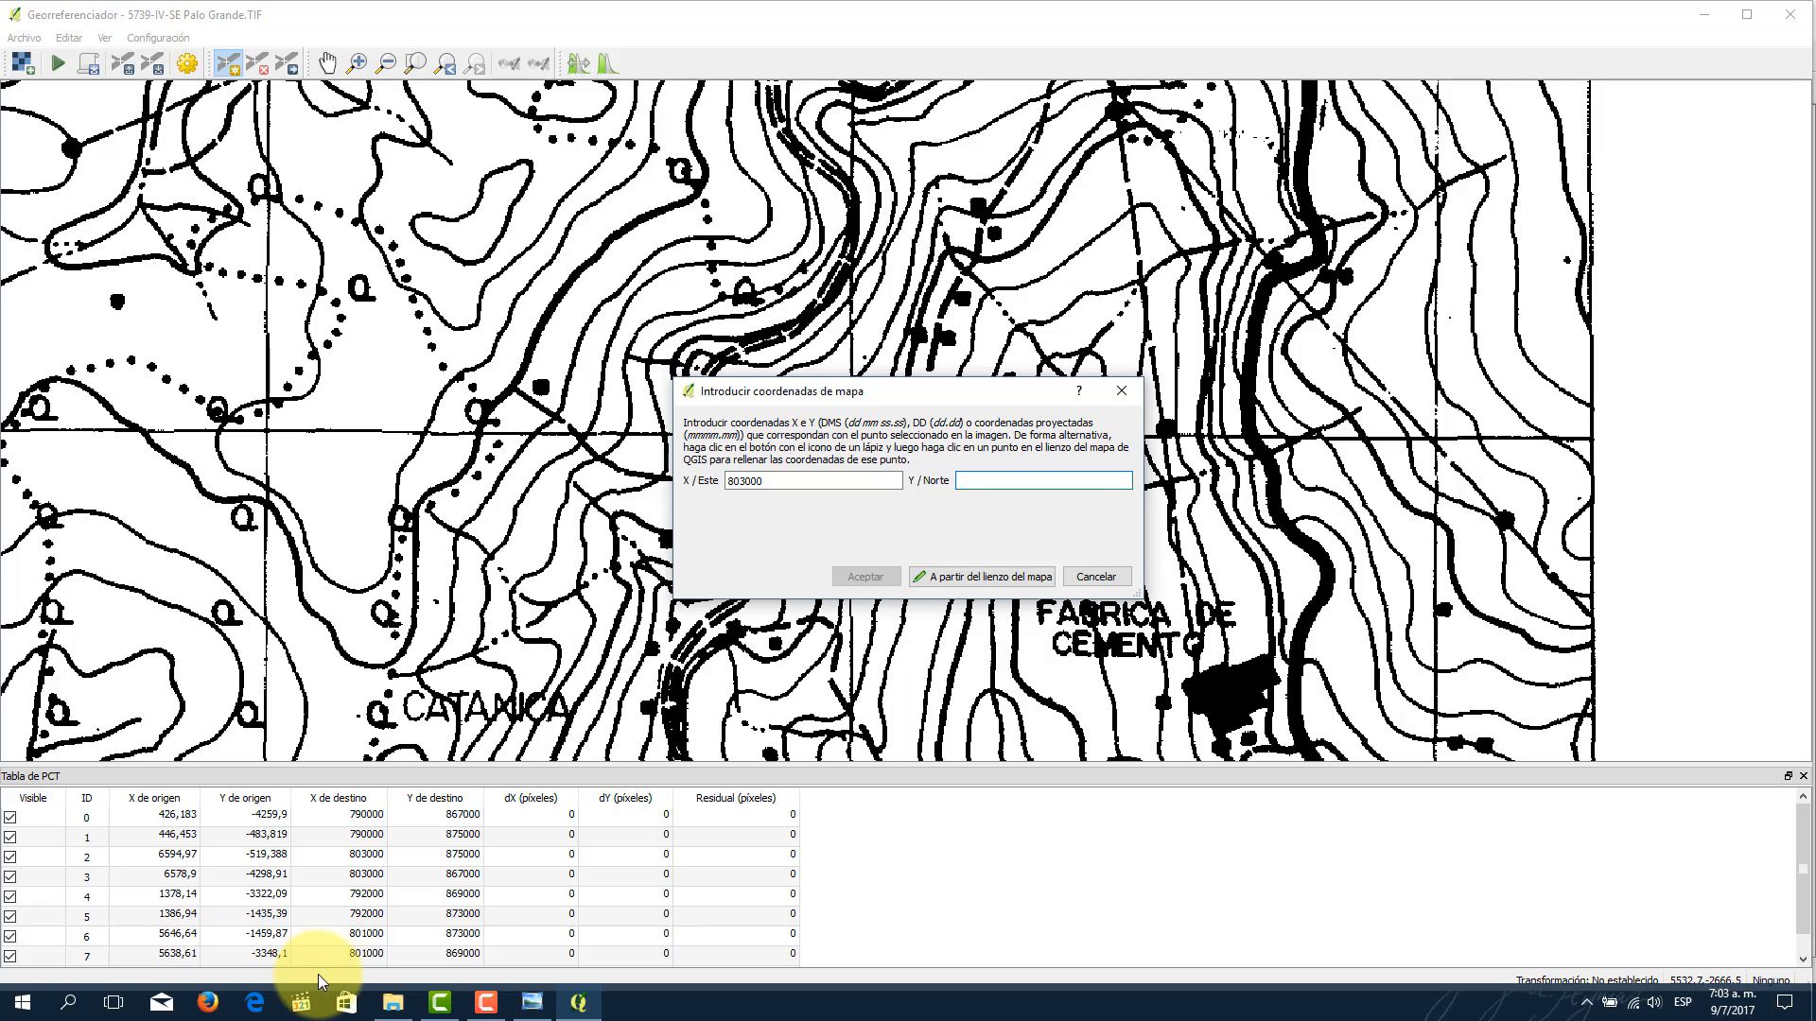
{"action": "type", "text": "8"}
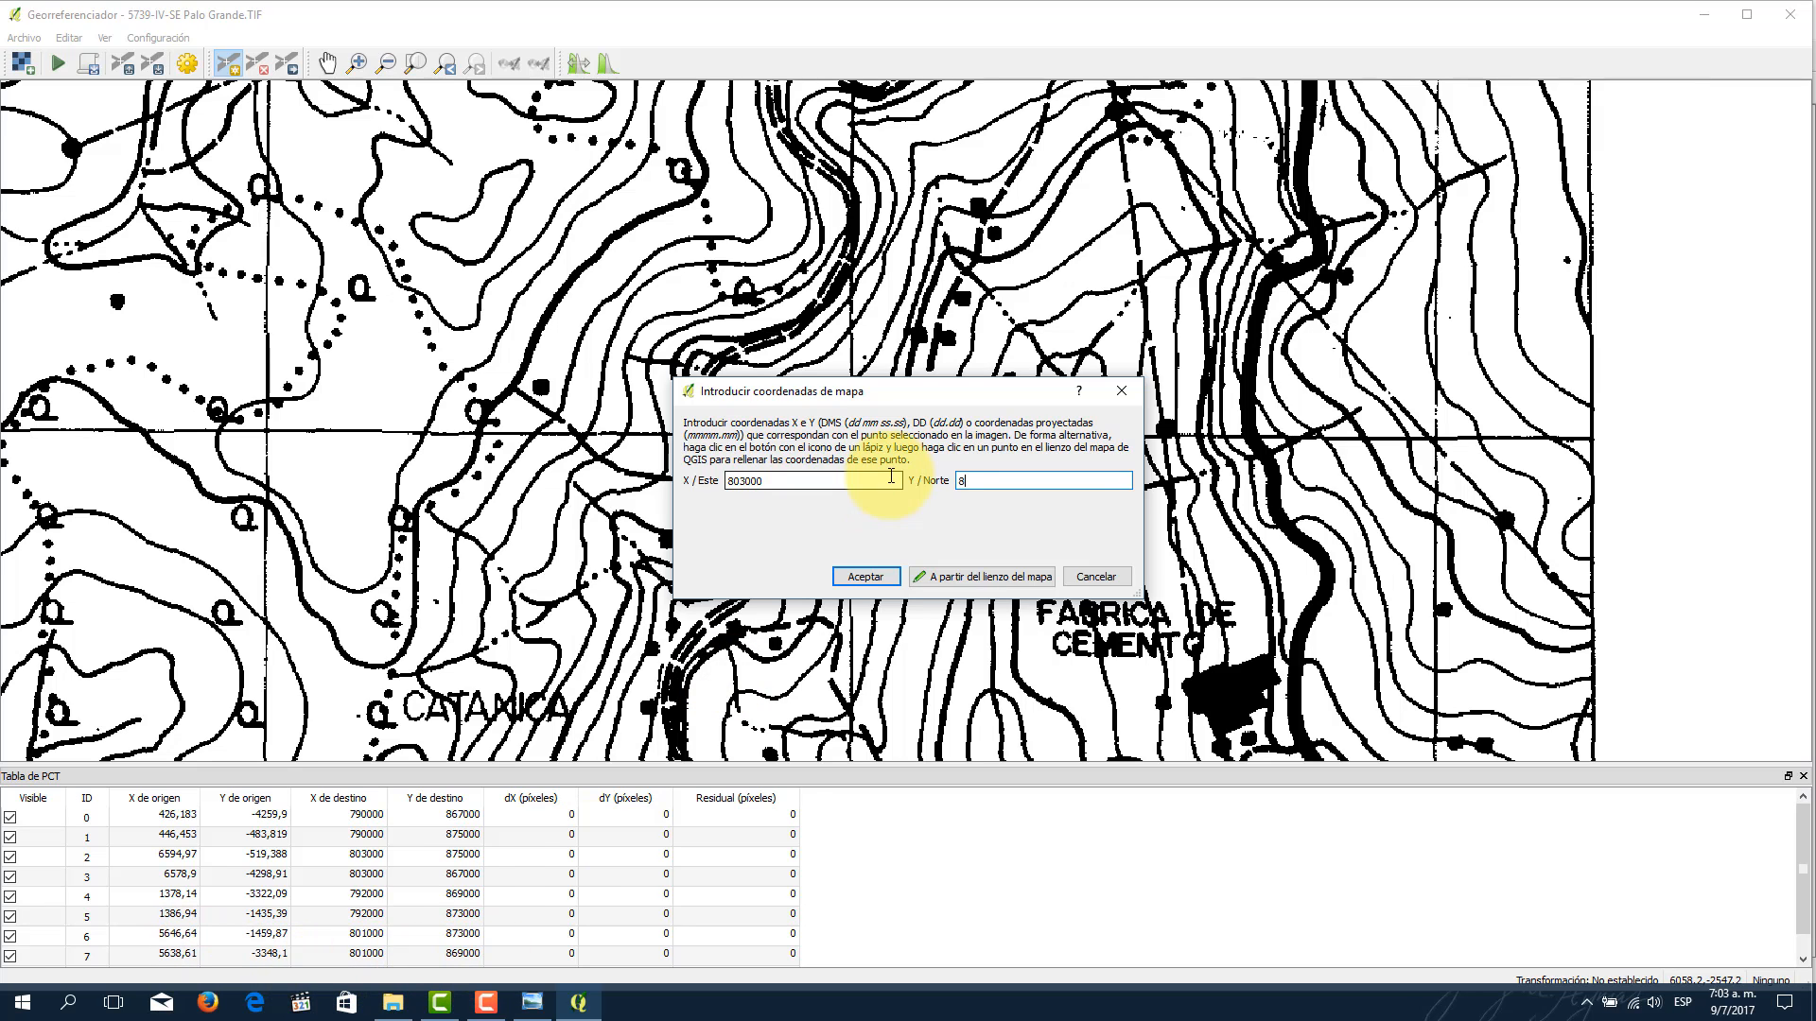
{"action": "type", "text": "71000"}
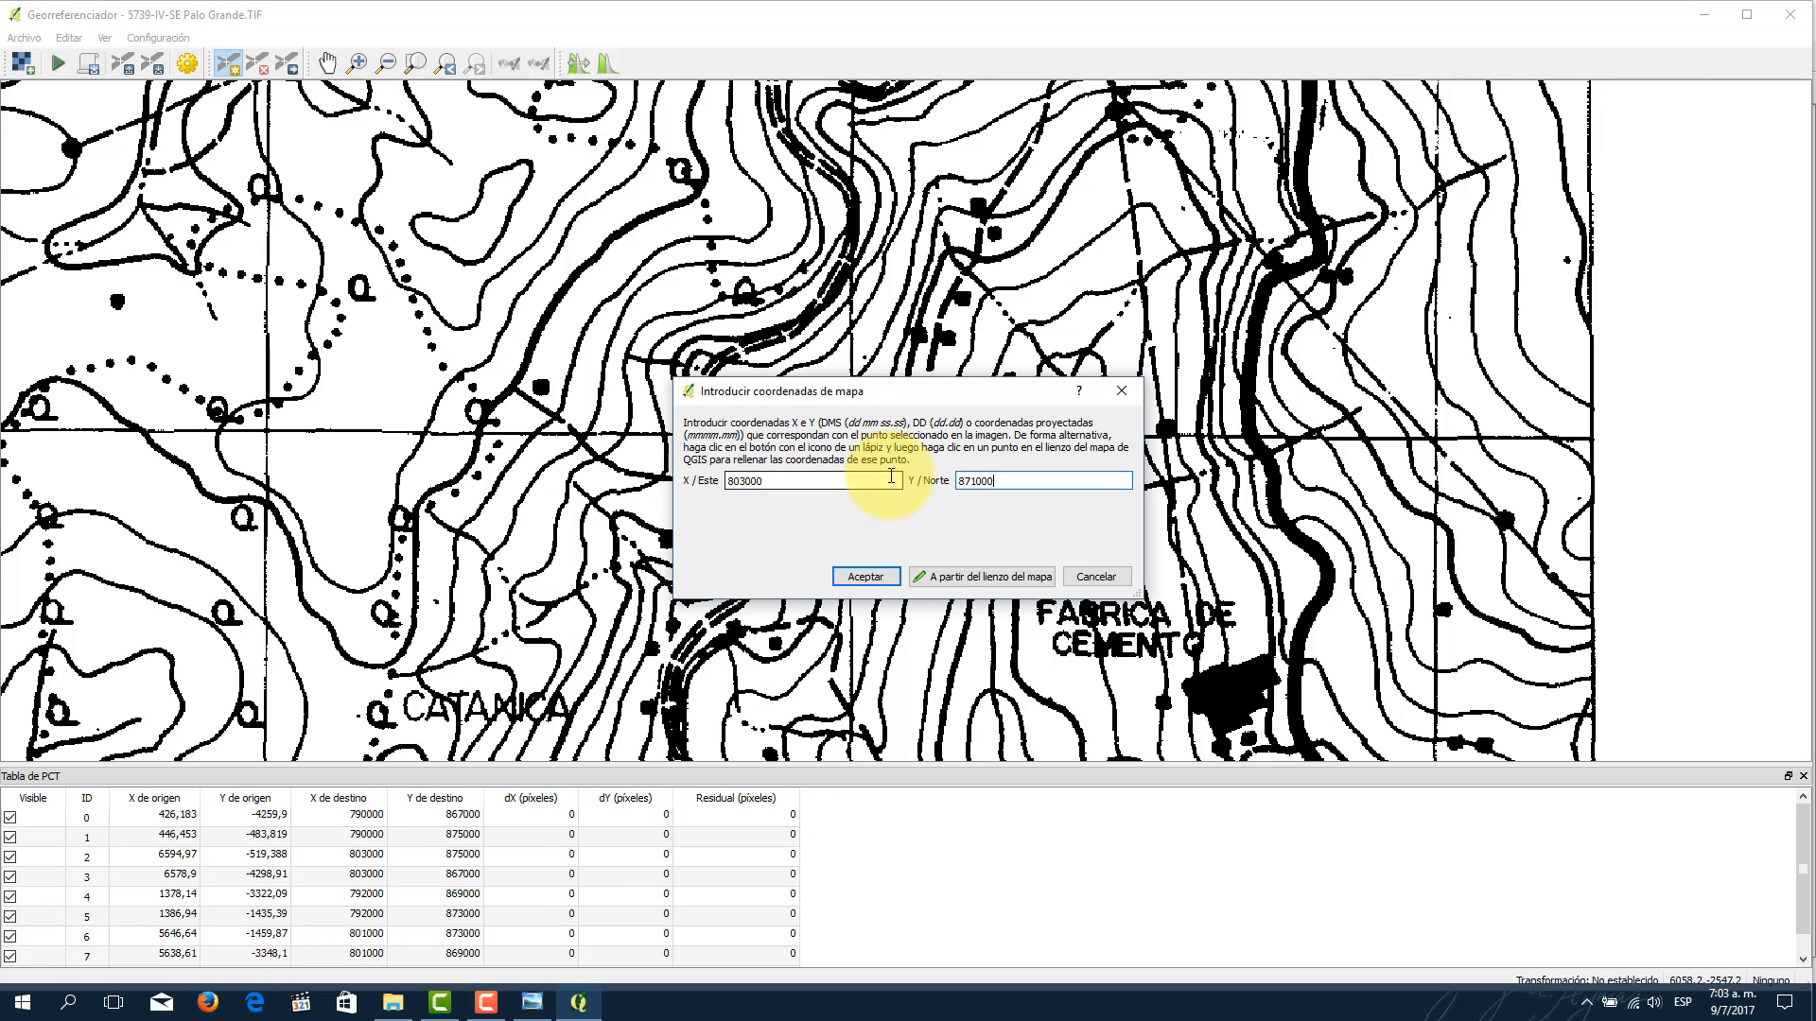
{"action": "left_click", "coordinate": [885, 577]}
Step: Save the control points as 5739-IV-SE Palo Grande.TIF.points in the Cartas folder, overwriting the existing file
{"action": "scroll", "coordinate": [832, 300], "scroll_direction": "down", "scroll_amount": 2}
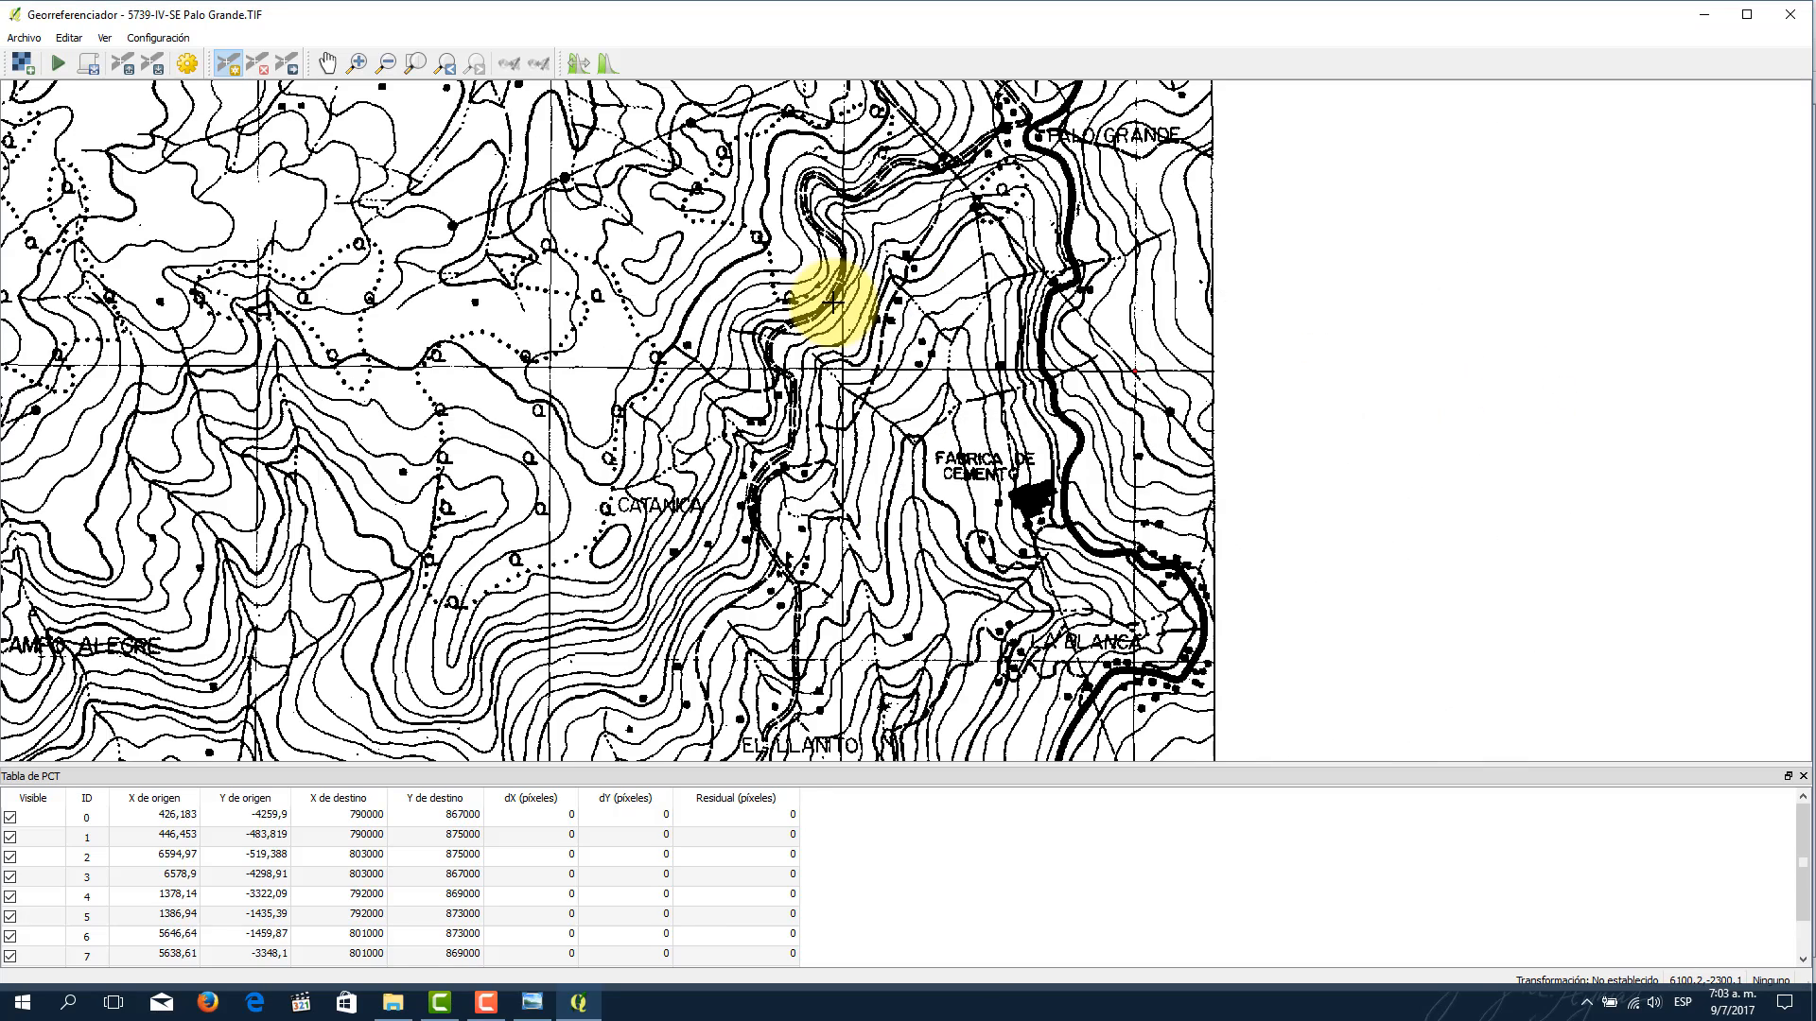
{"action": "left_click", "coordinate": [154, 62]}
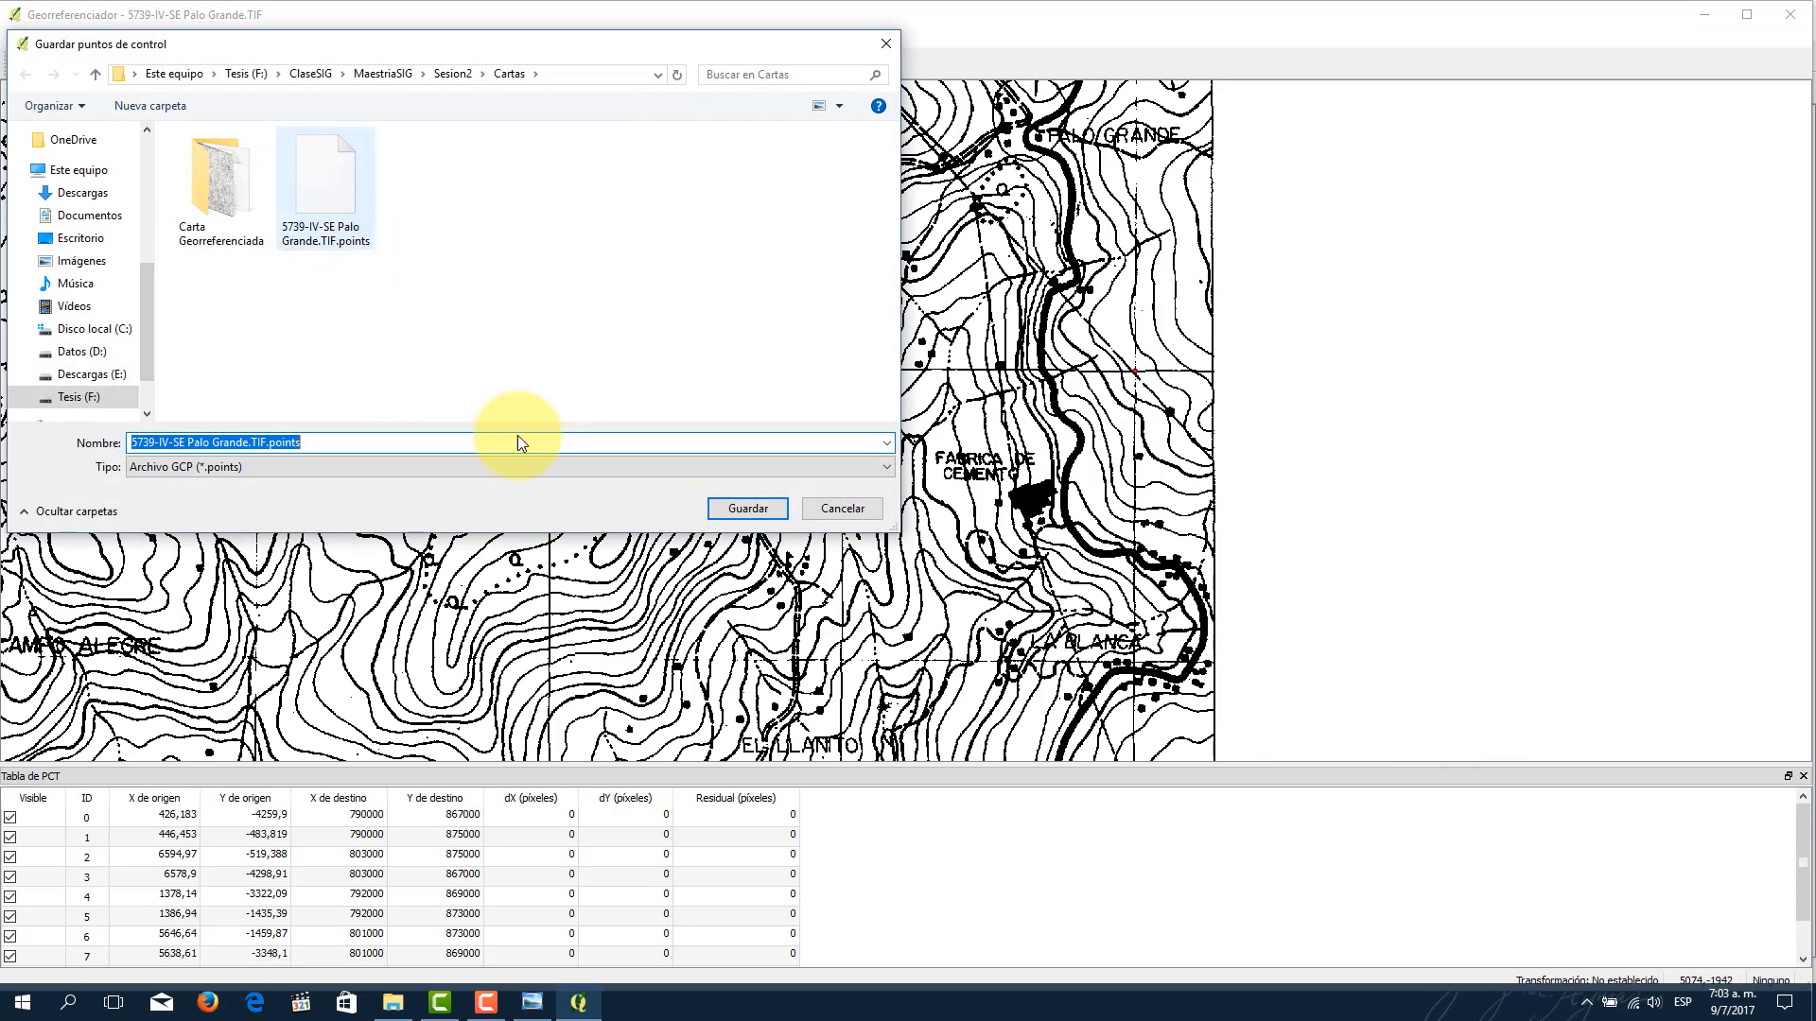
{"action": "left_click", "coordinate": [730, 510]}
{"action": "left_click", "coordinate": [974, 507]}
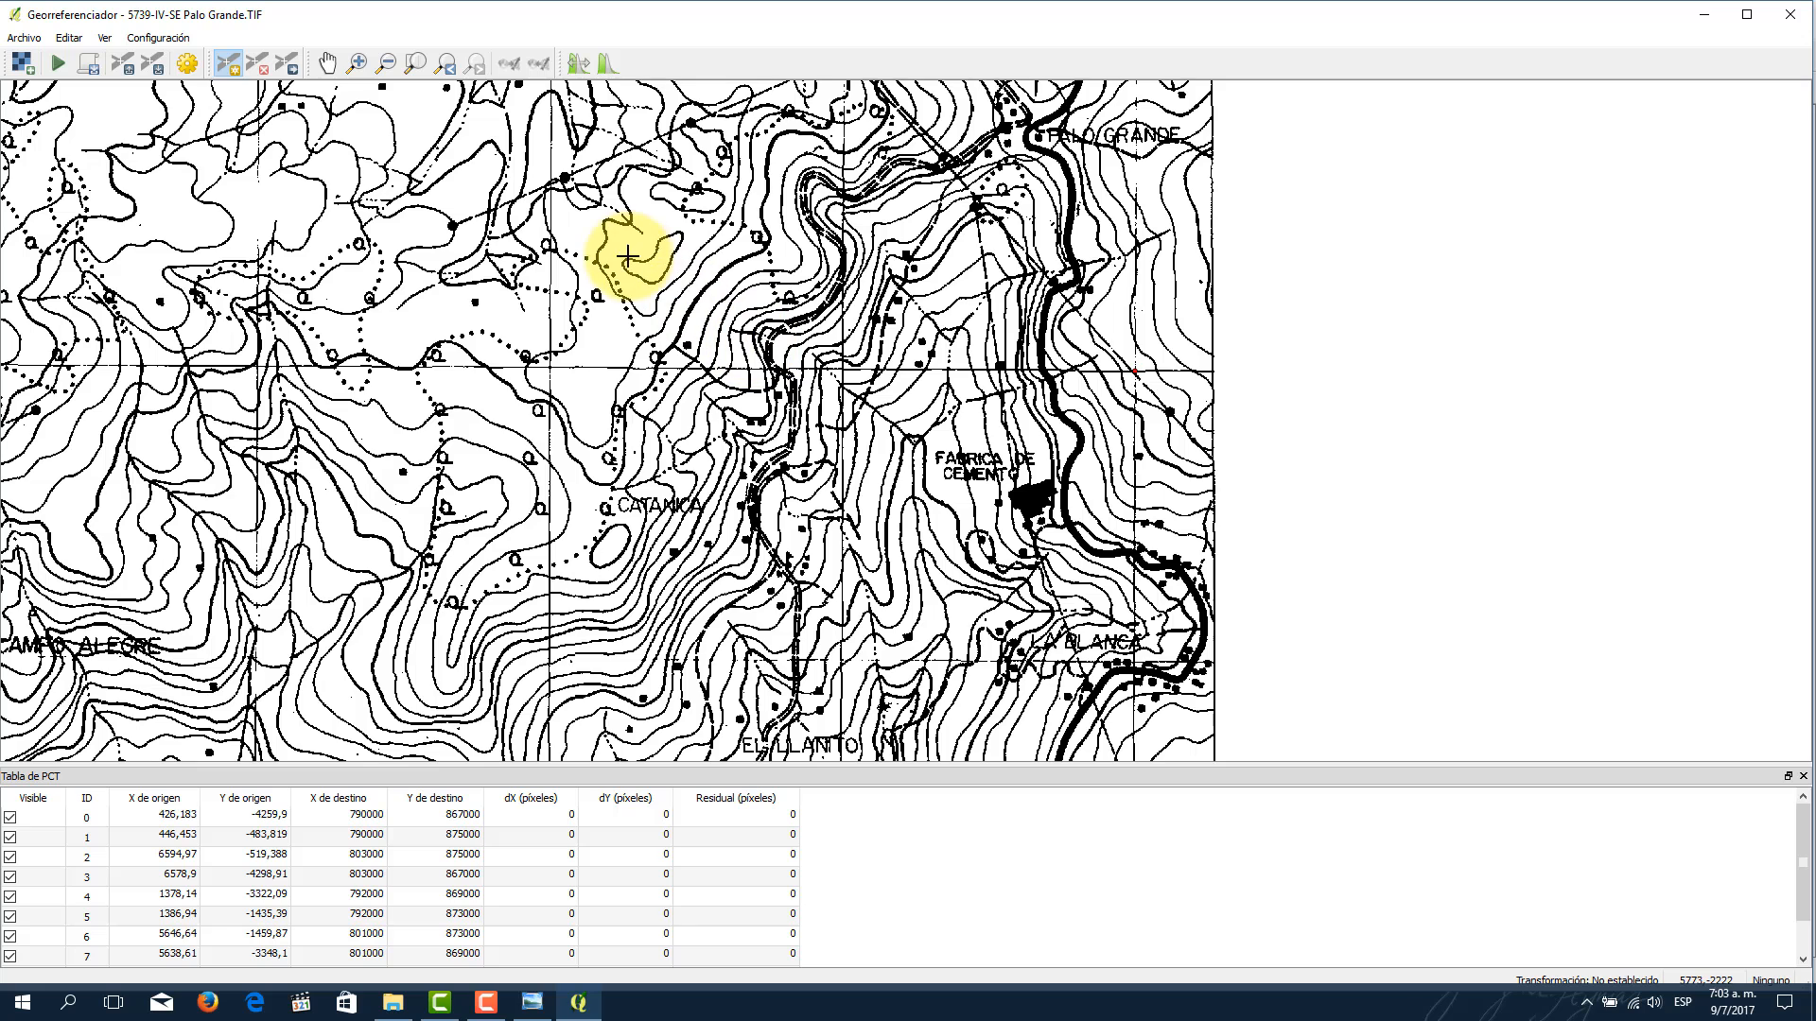
Step: Dismiss the qgis-bin.exe crash dialog and relaunch QGIS Desktop 2.18.4
{"action": "scroll", "coordinate": [443, 426], "scroll_direction": "down", "scroll_amount": 1}
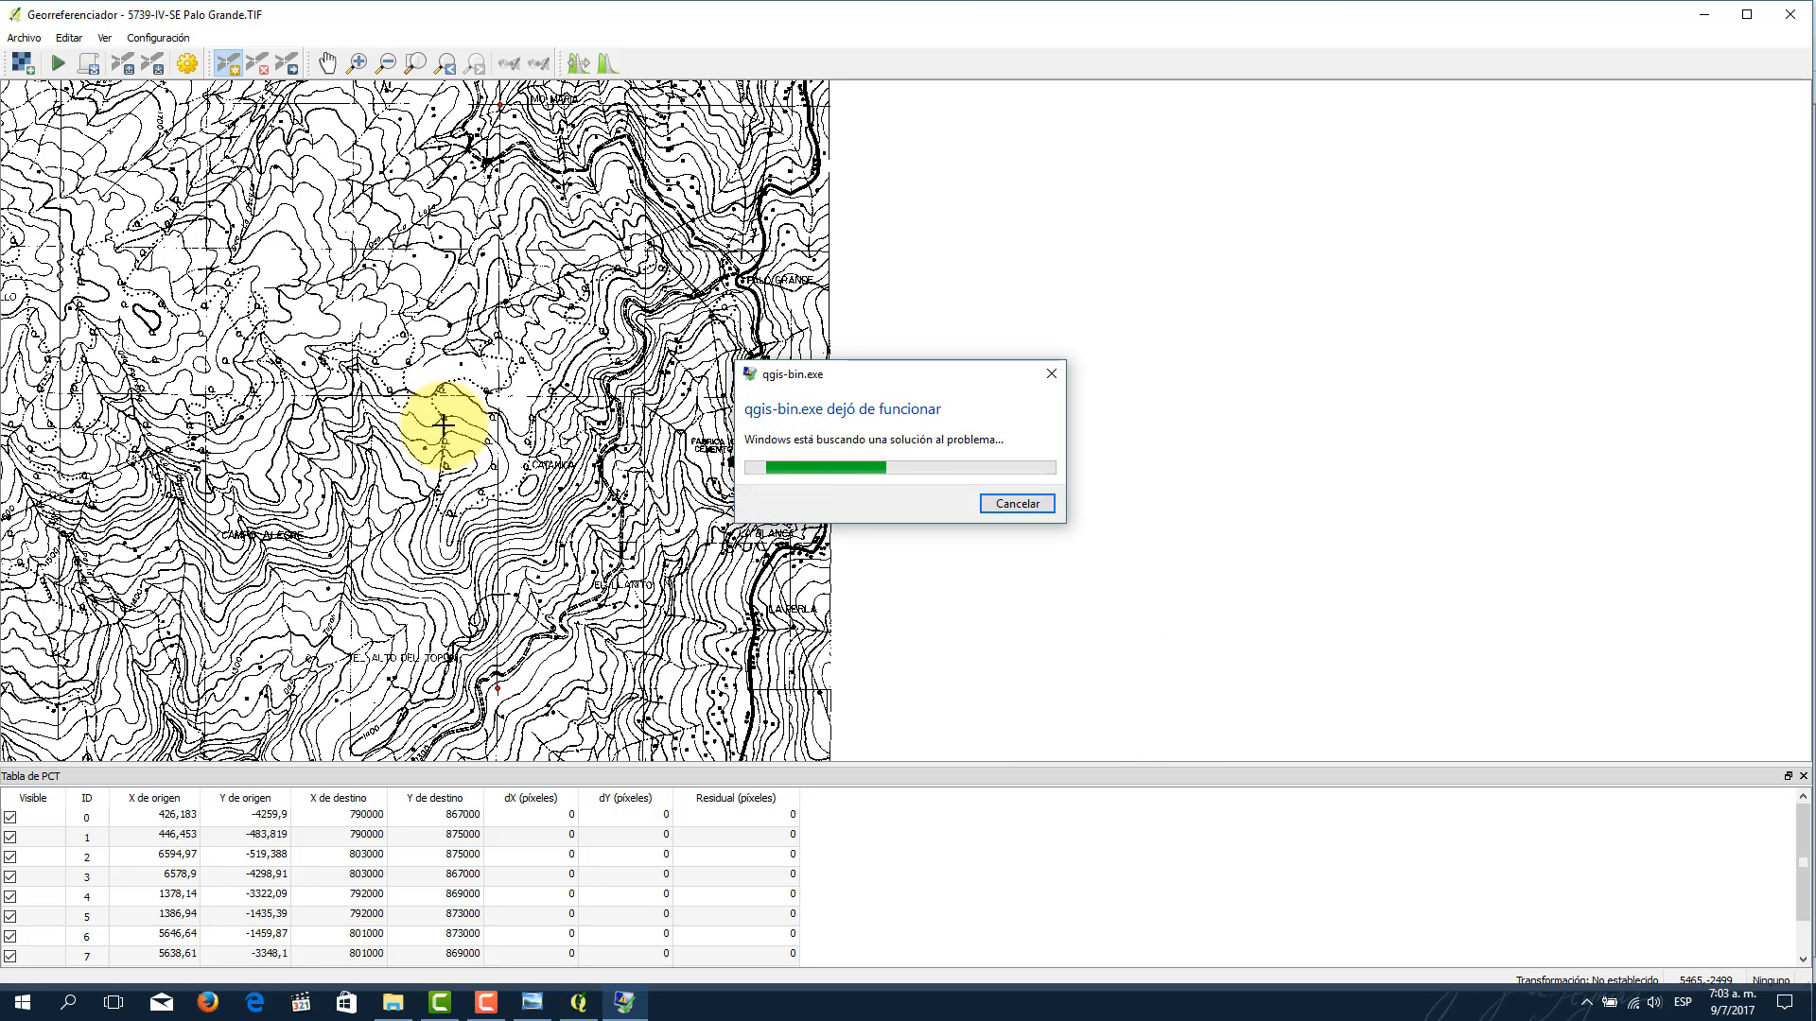
{"action": "left_click", "coordinate": [1012, 502]}
{"action": "left_click", "coordinate": [21, 1000]}
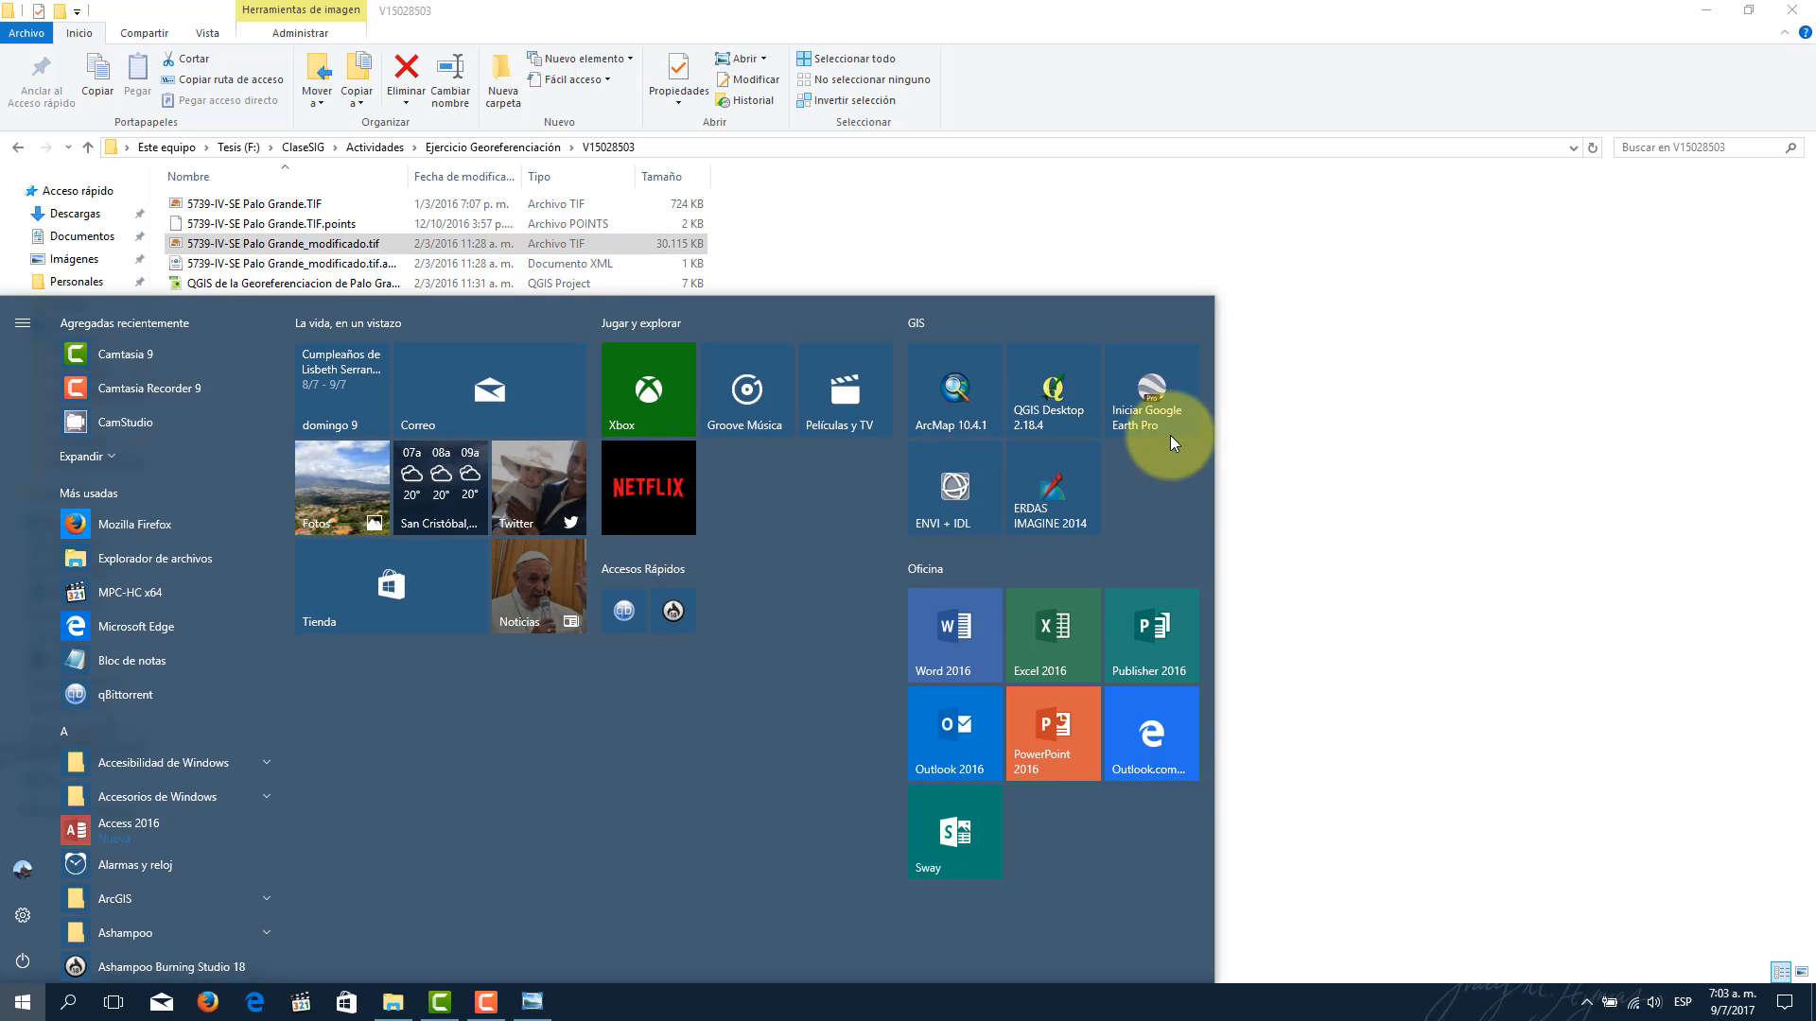
{"action": "left_click", "coordinate": [1058, 399]}
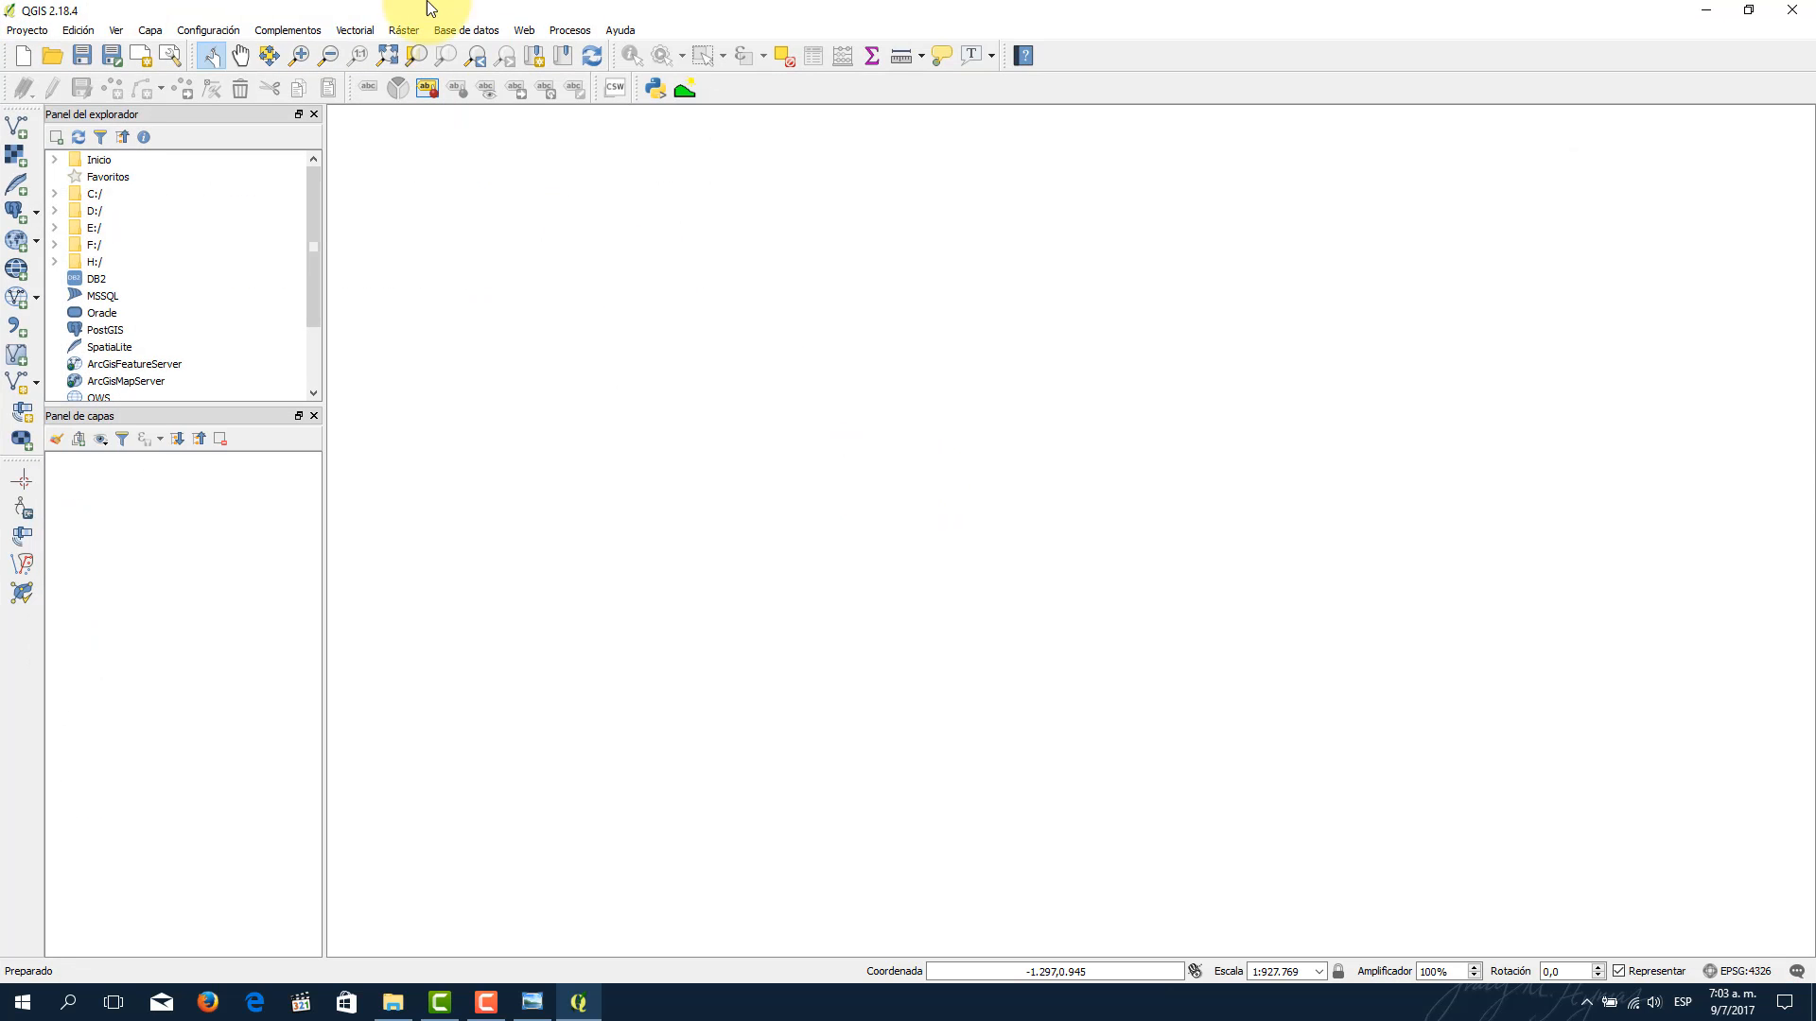
Step: Open the Georeferencer and load the raster 5739-IV-SE Palo Grande.TIF from the Cartas folder
{"action": "left_click", "coordinate": [405, 30]}
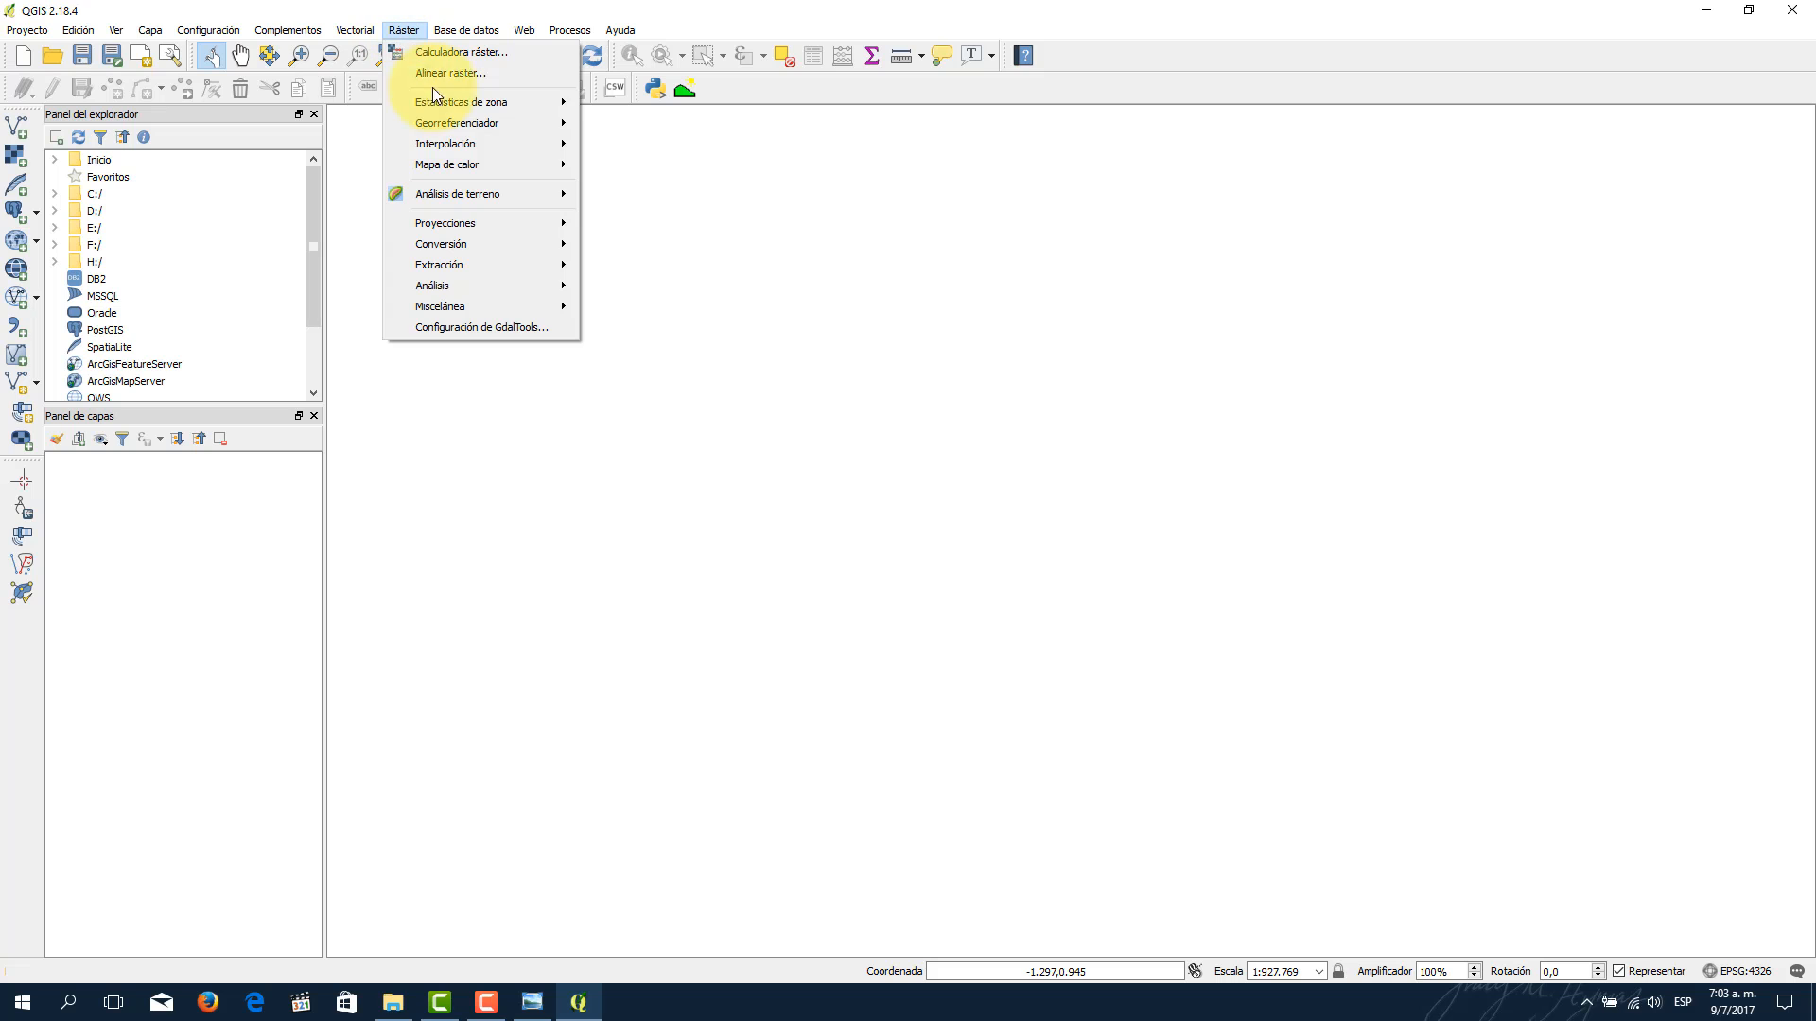
{"action": "mouse_move", "coordinate": [455, 121]}
{"action": "left_click", "coordinate": [656, 128]}
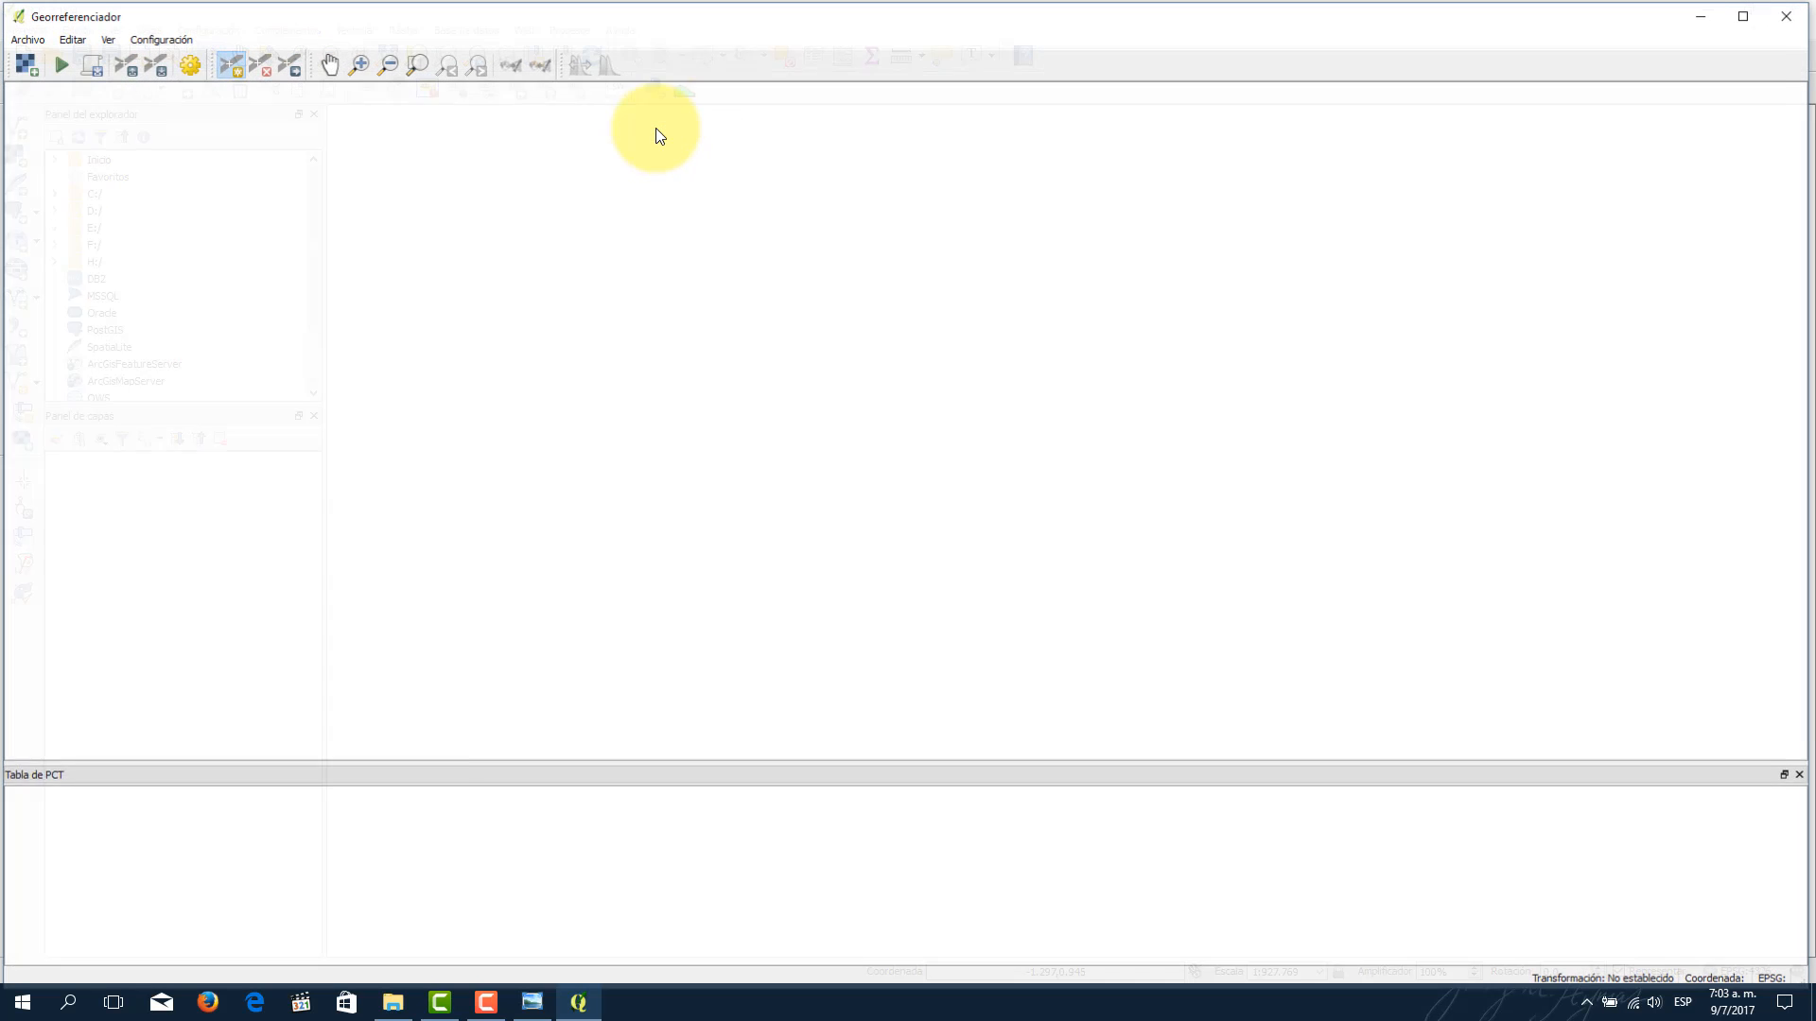
{"action": "left_click", "coordinate": [25, 70]}
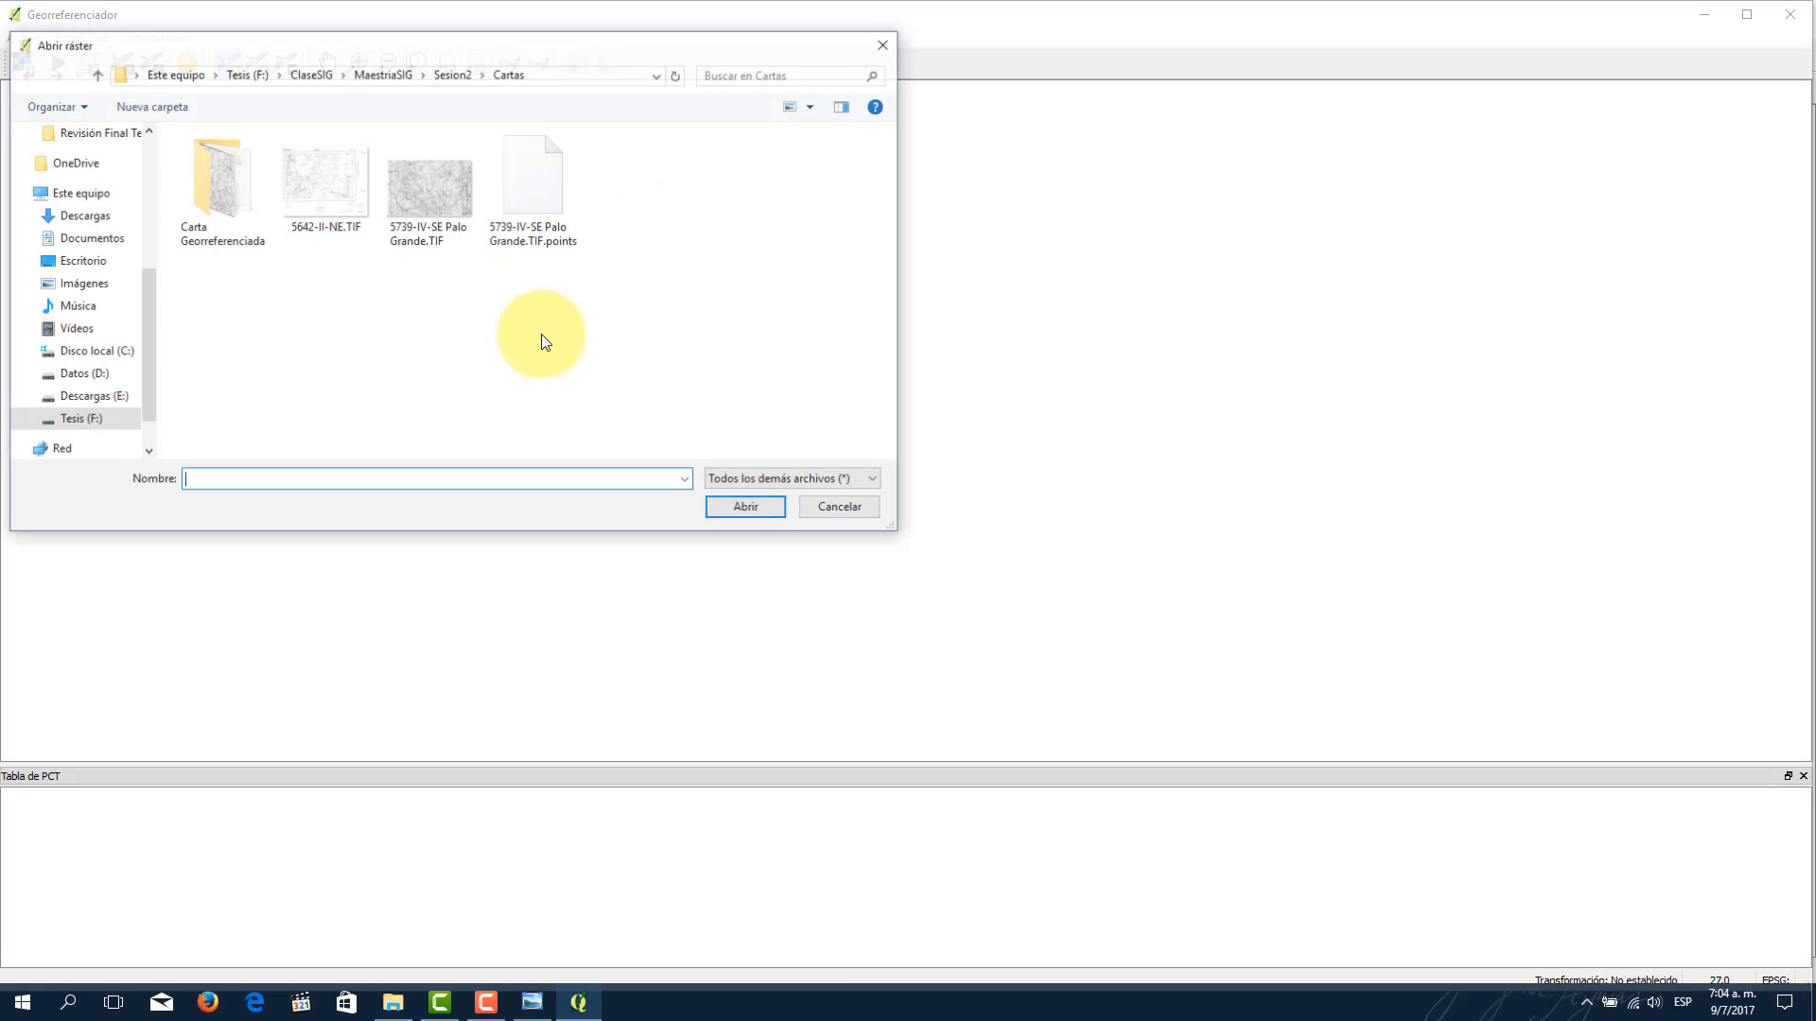
{"action": "left_click", "coordinate": [394, 196]}
{"action": "left_click", "coordinate": [755, 507]}
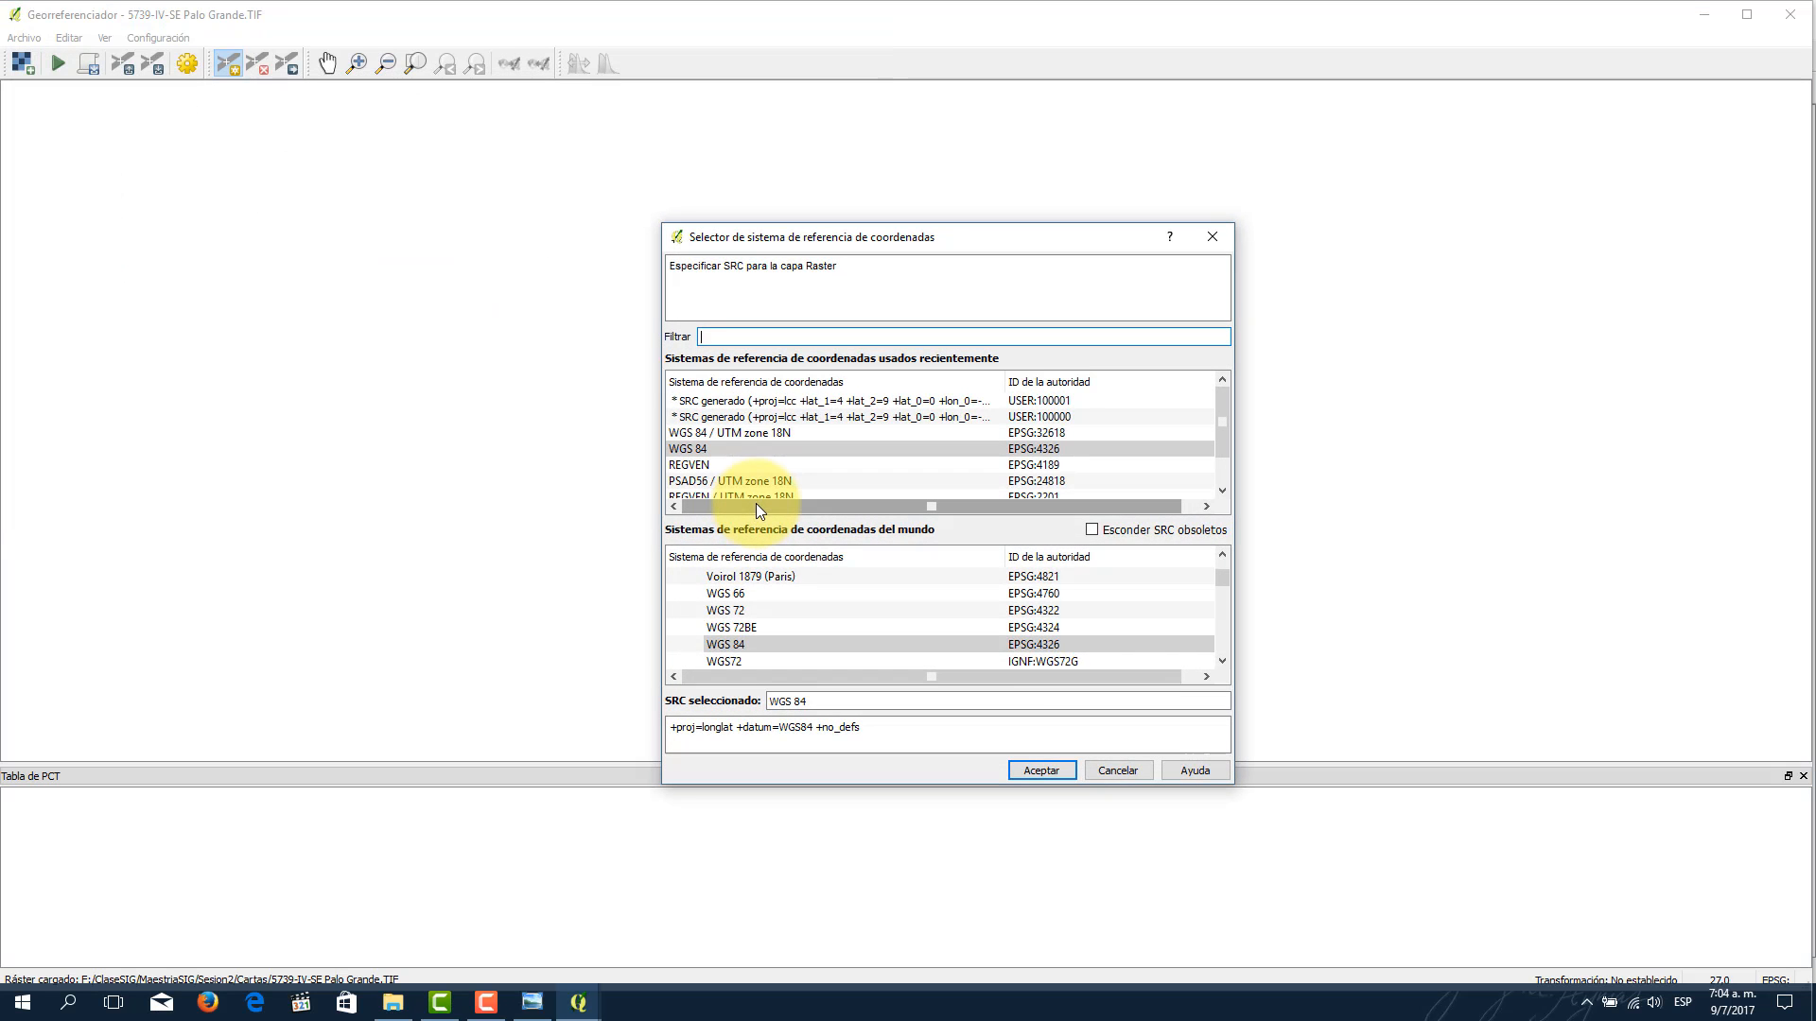
Step: Assign the La Canoa / UTM zone 18N (EPSG:24718) coordinate reference system to the raster
{"action": "type", "text": "la c"}
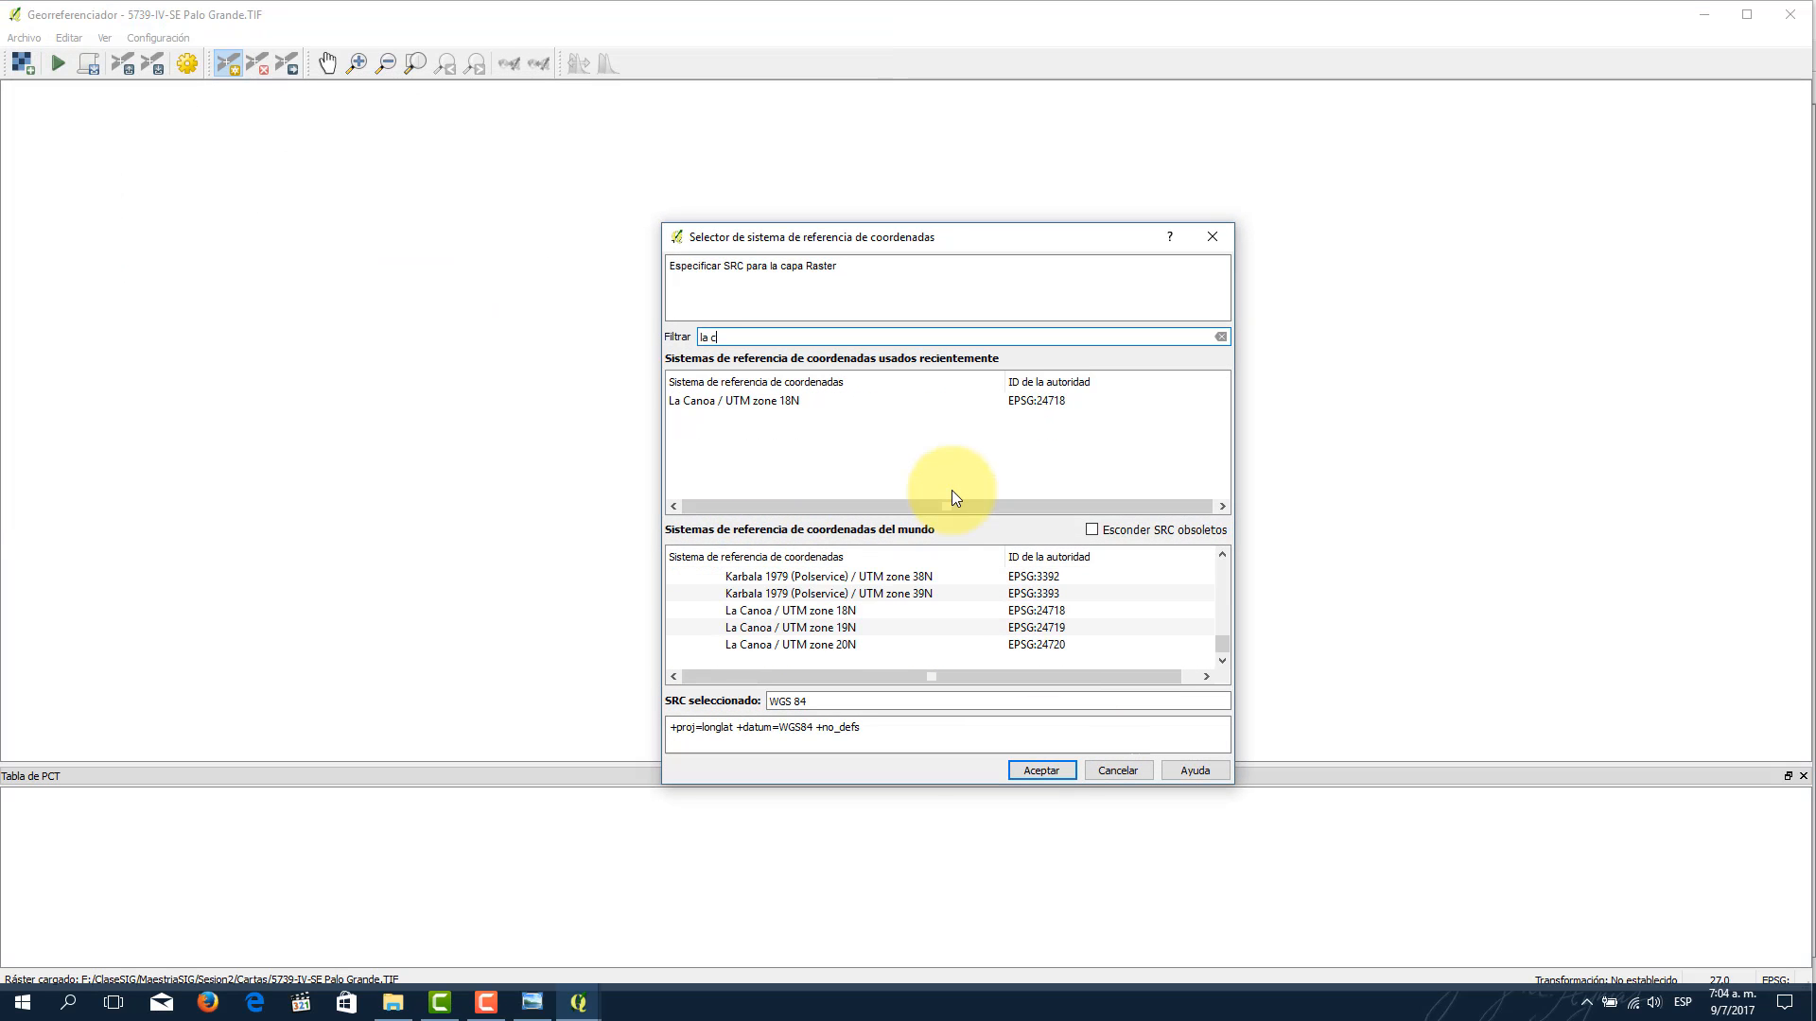
{"action": "left_click", "coordinate": [859, 612]}
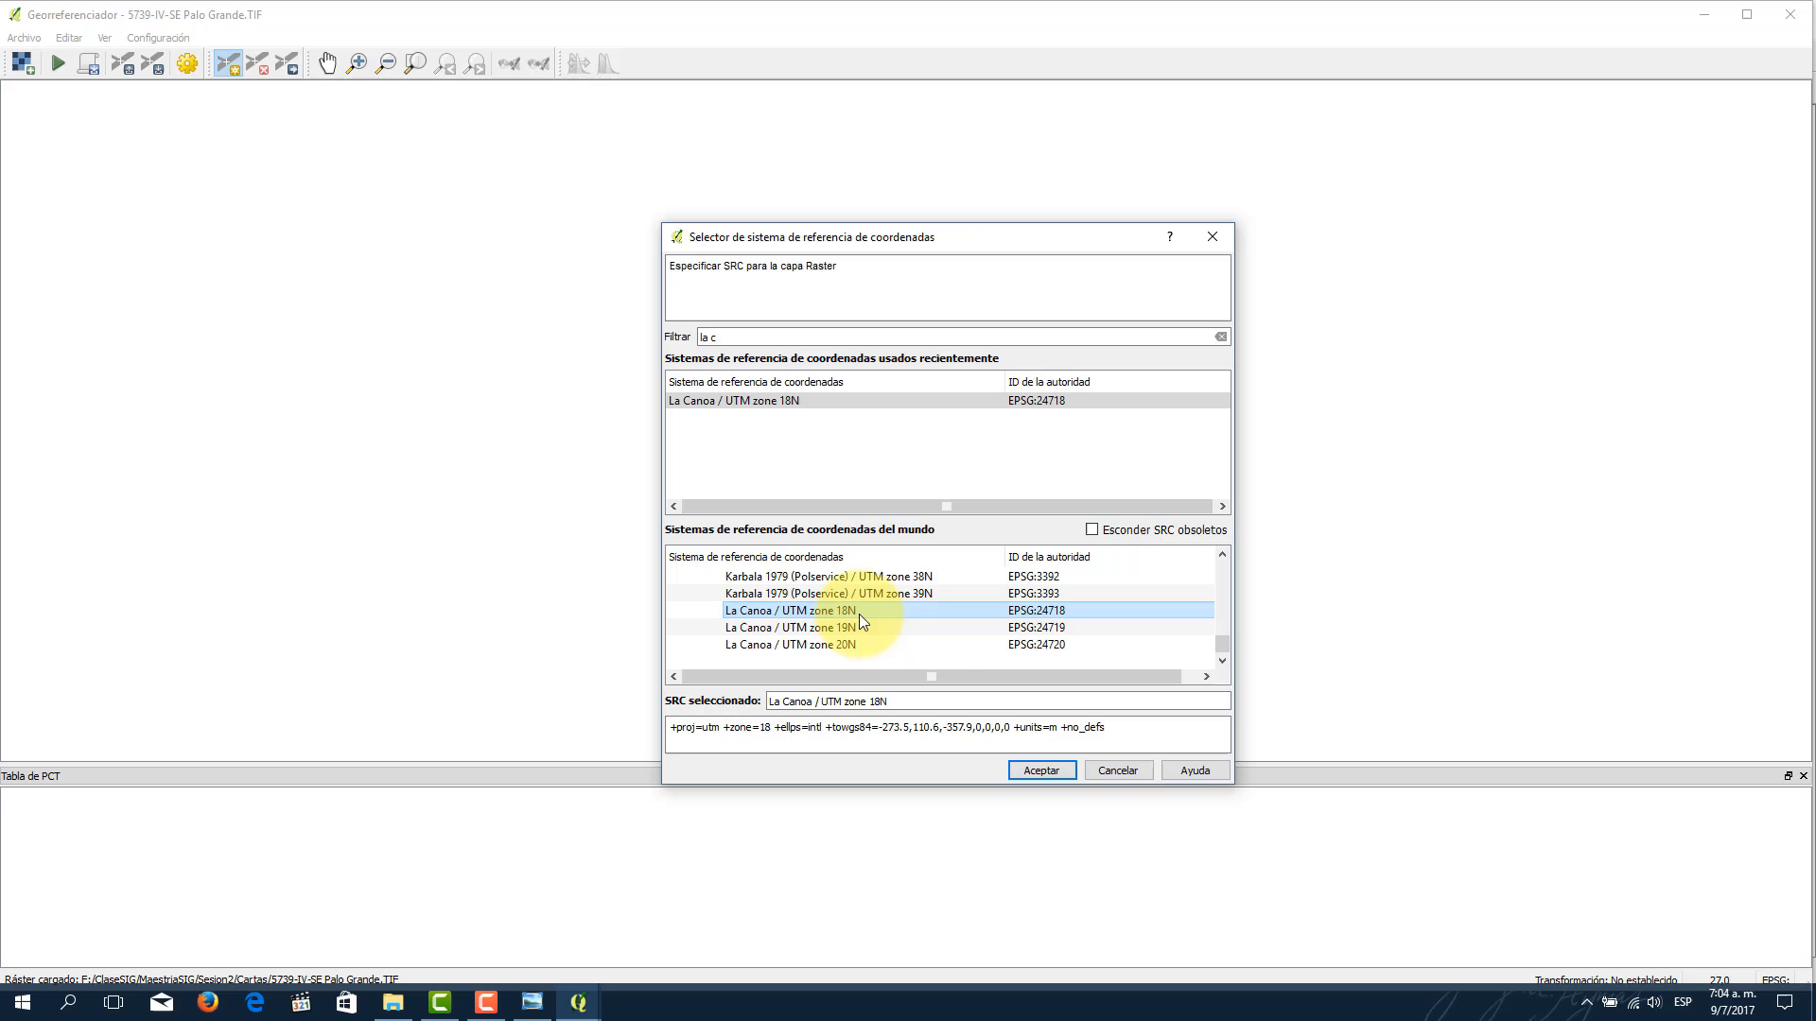
{"action": "left_click", "coordinate": [1045, 770]}
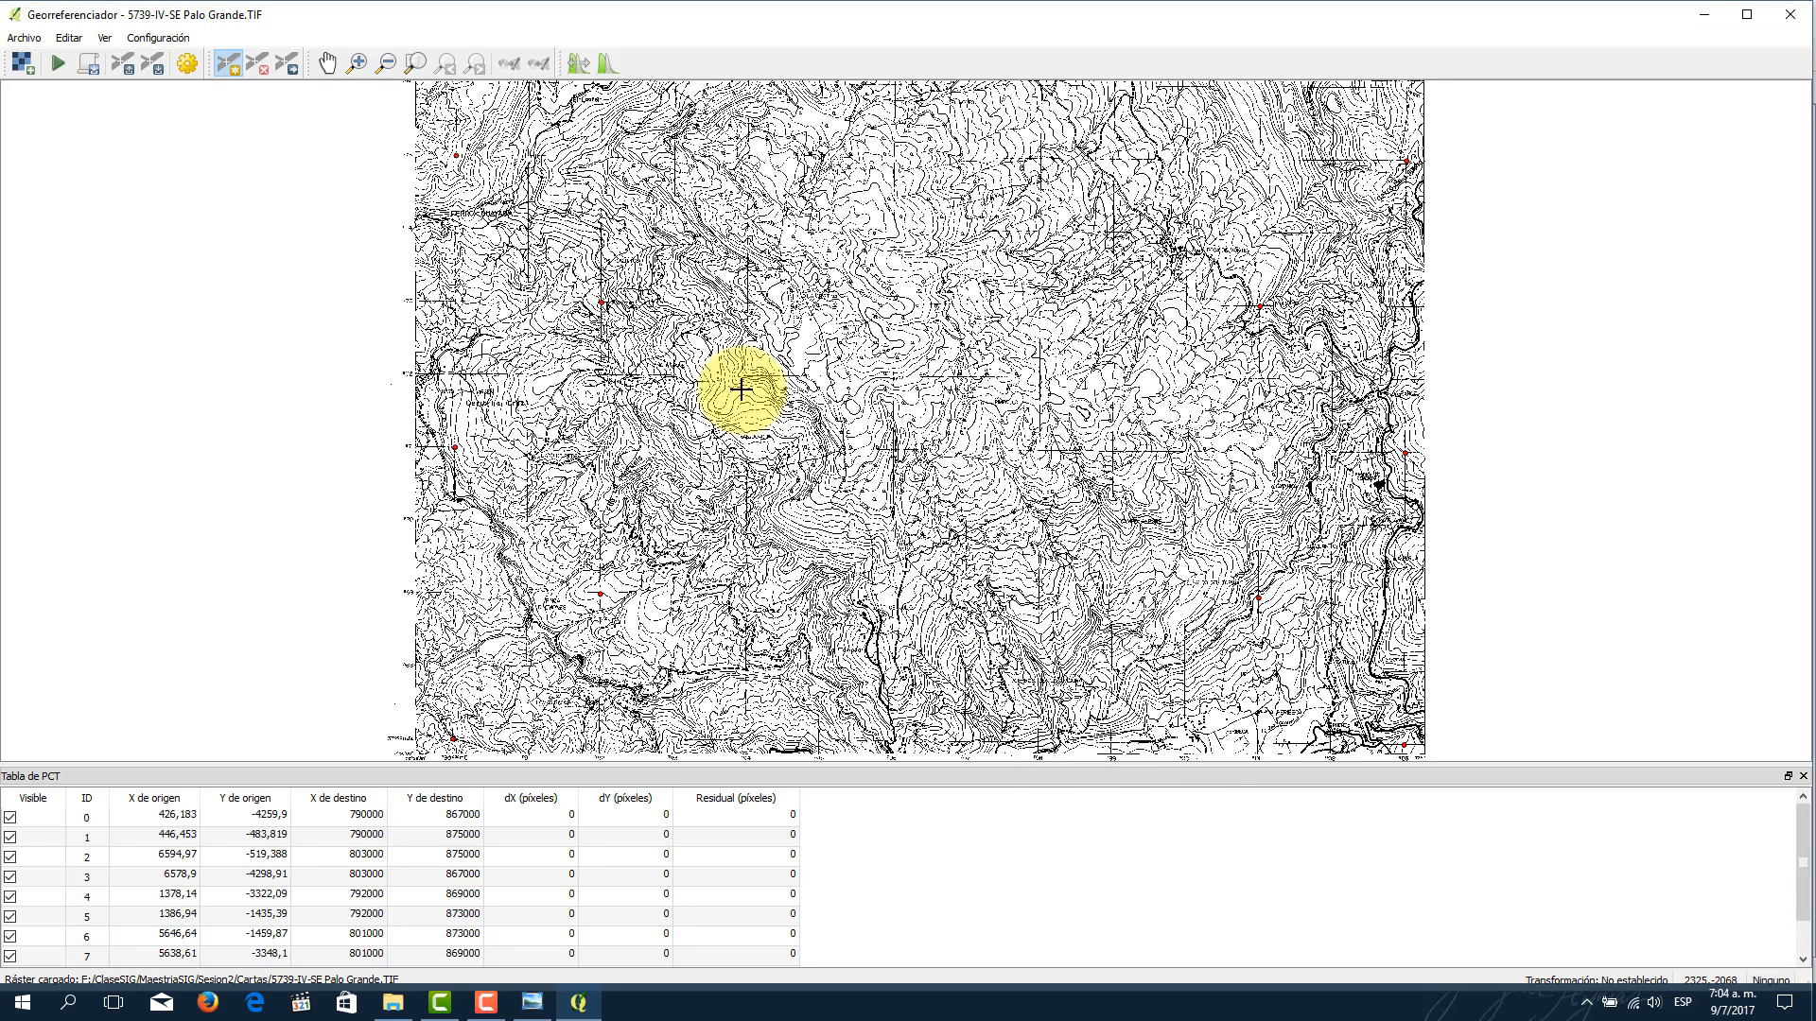
Step: Add a control point at the grid crossing just below Los Hornos, above the 796 label, with X 796000 and Y 867000
{"action": "scroll", "coordinate": [734, 389], "scroll_direction": "down", "scroll_amount": 1}
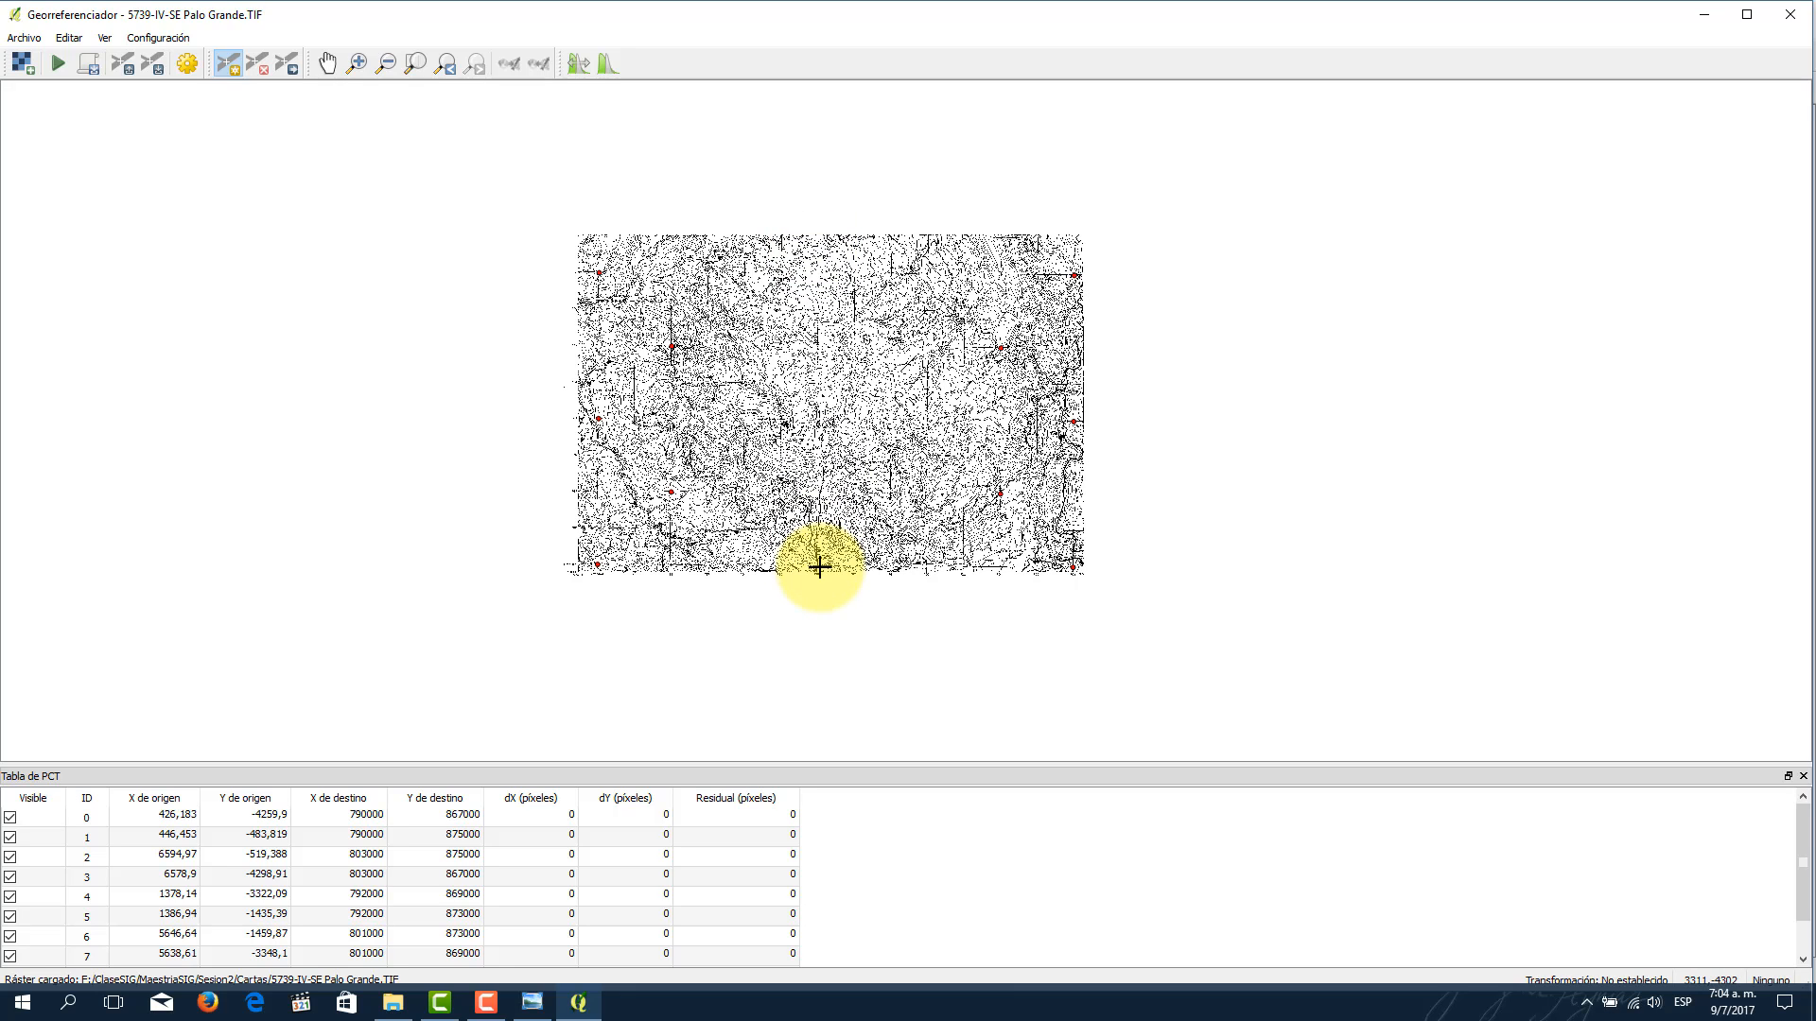
{"action": "scroll", "coordinate": [819, 566], "scroll_direction": "up", "scroll_amount": 3}
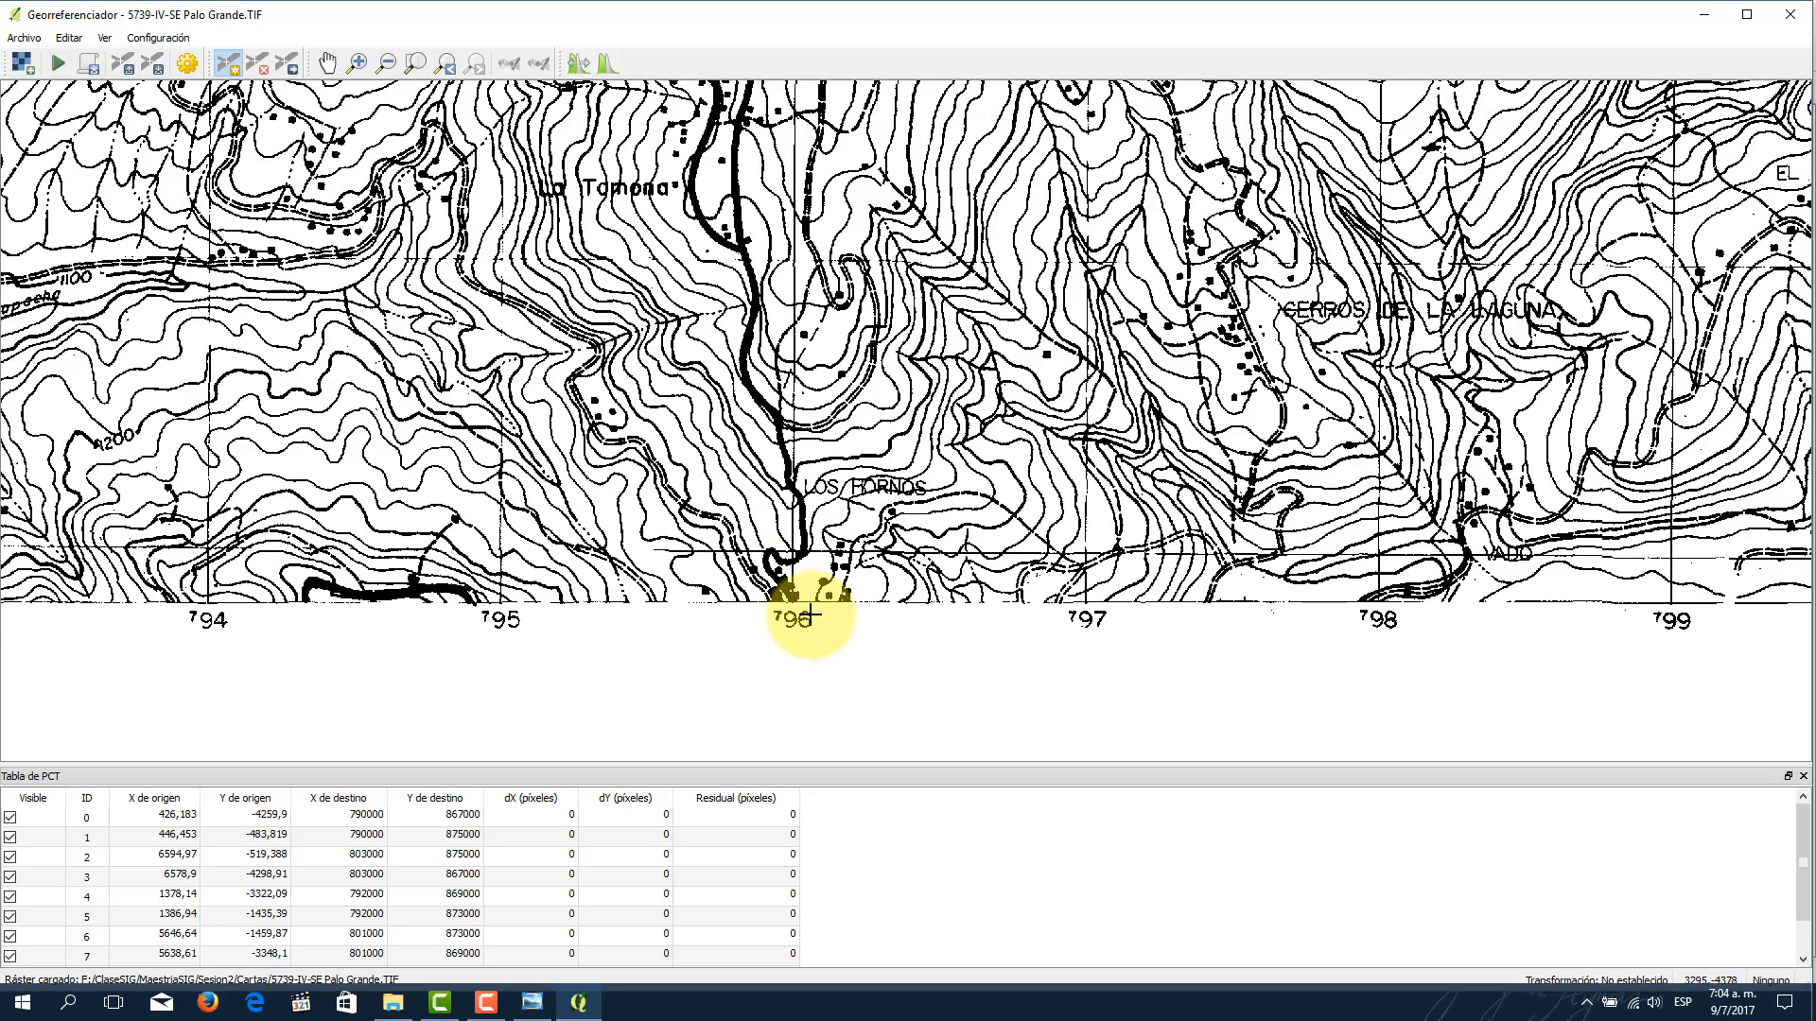
{"action": "left_click_drag", "start_coordinate": [357, 527], "coordinate": [838, 480]}
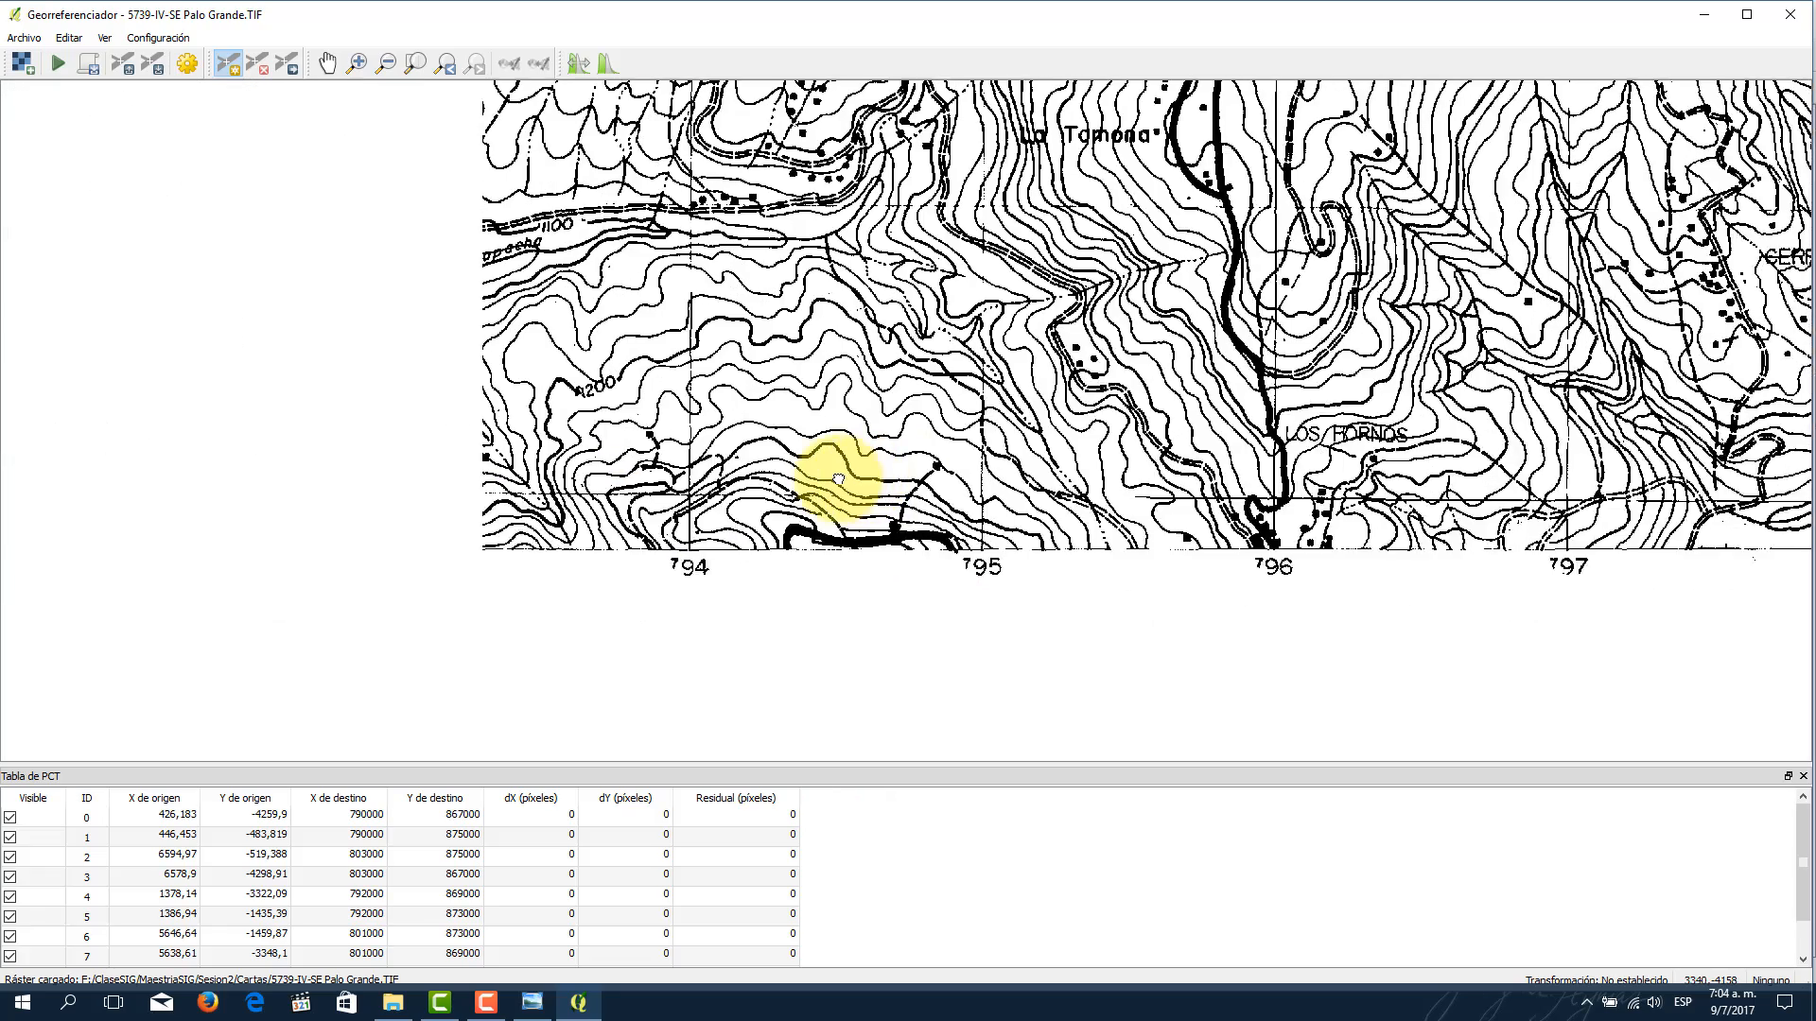
{"action": "left_click_drag", "start_coordinate": [69, 499], "coordinate": [466, 474]}
{"action": "left_click_drag", "start_coordinate": [89, 462], "coordinate": [284, 473]}
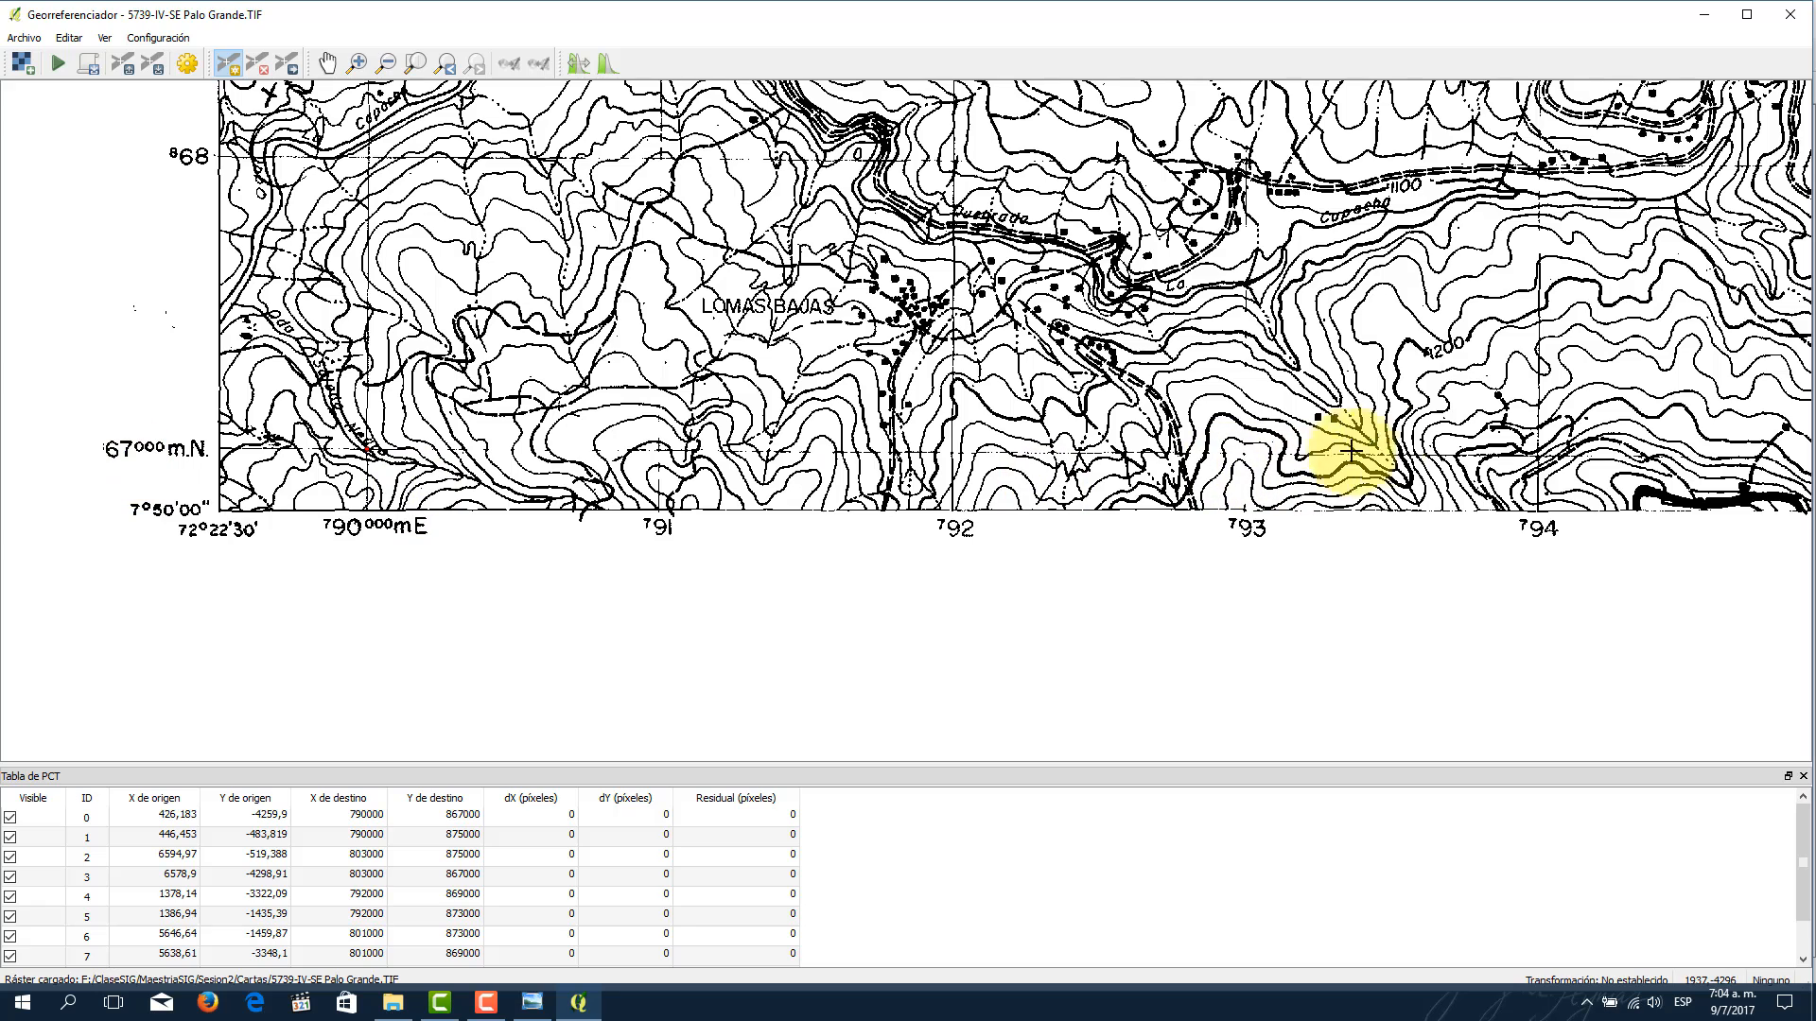
{"action": "left_click_drag", "start_coordinate": [1566, 435], "coordinate": [823, 405]}
{"action": "left_click_drag", "start_coordinate": [1044, 412], "coordinate": [649, 434]}
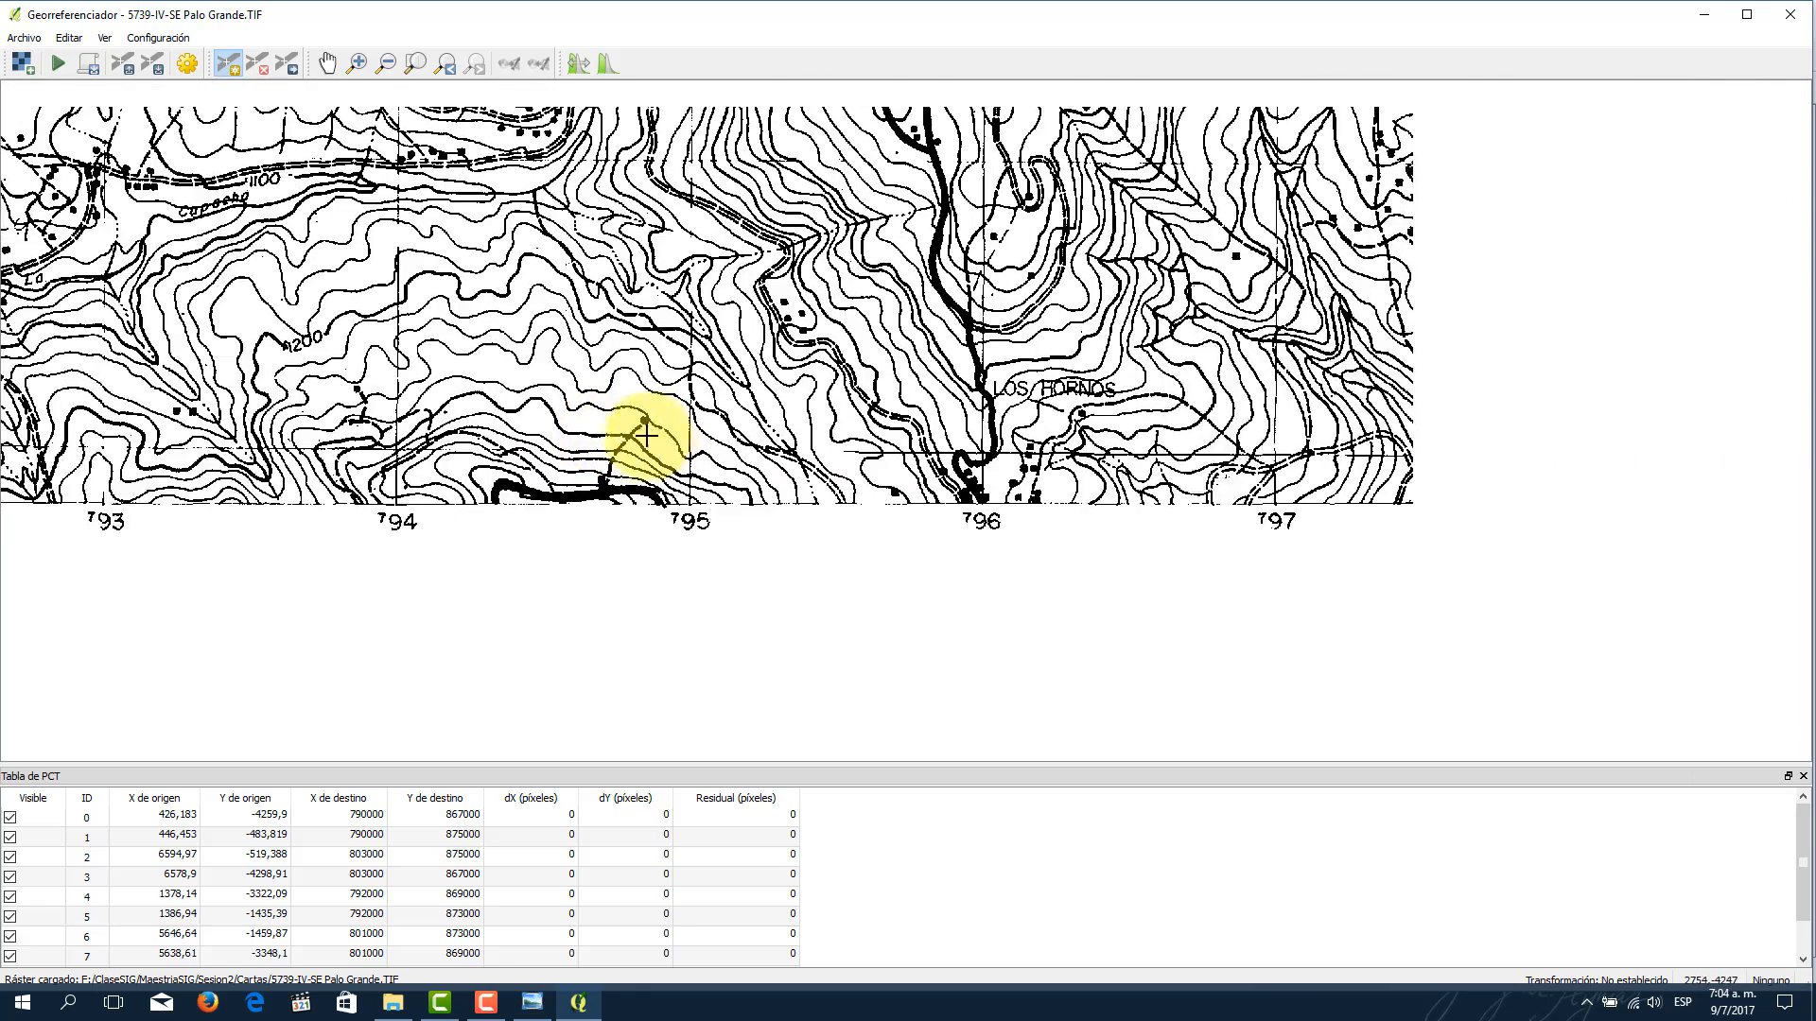
{"action": "scroll", "coordinate": [832, 398], "scroll_direction": "down", "scroll_amount": 3}
{"action": "left_click_drag", "start_coordinate": [903, 342], "coordinate": [827, 414]}
{"action": "scroll", "coordinate": [775, 500], "scroll_direction": "up", "scroll_amount": 4}
{"action": "left_click_drag", "start_coordinate": [844, 162], "coordinate": [793, 443]}
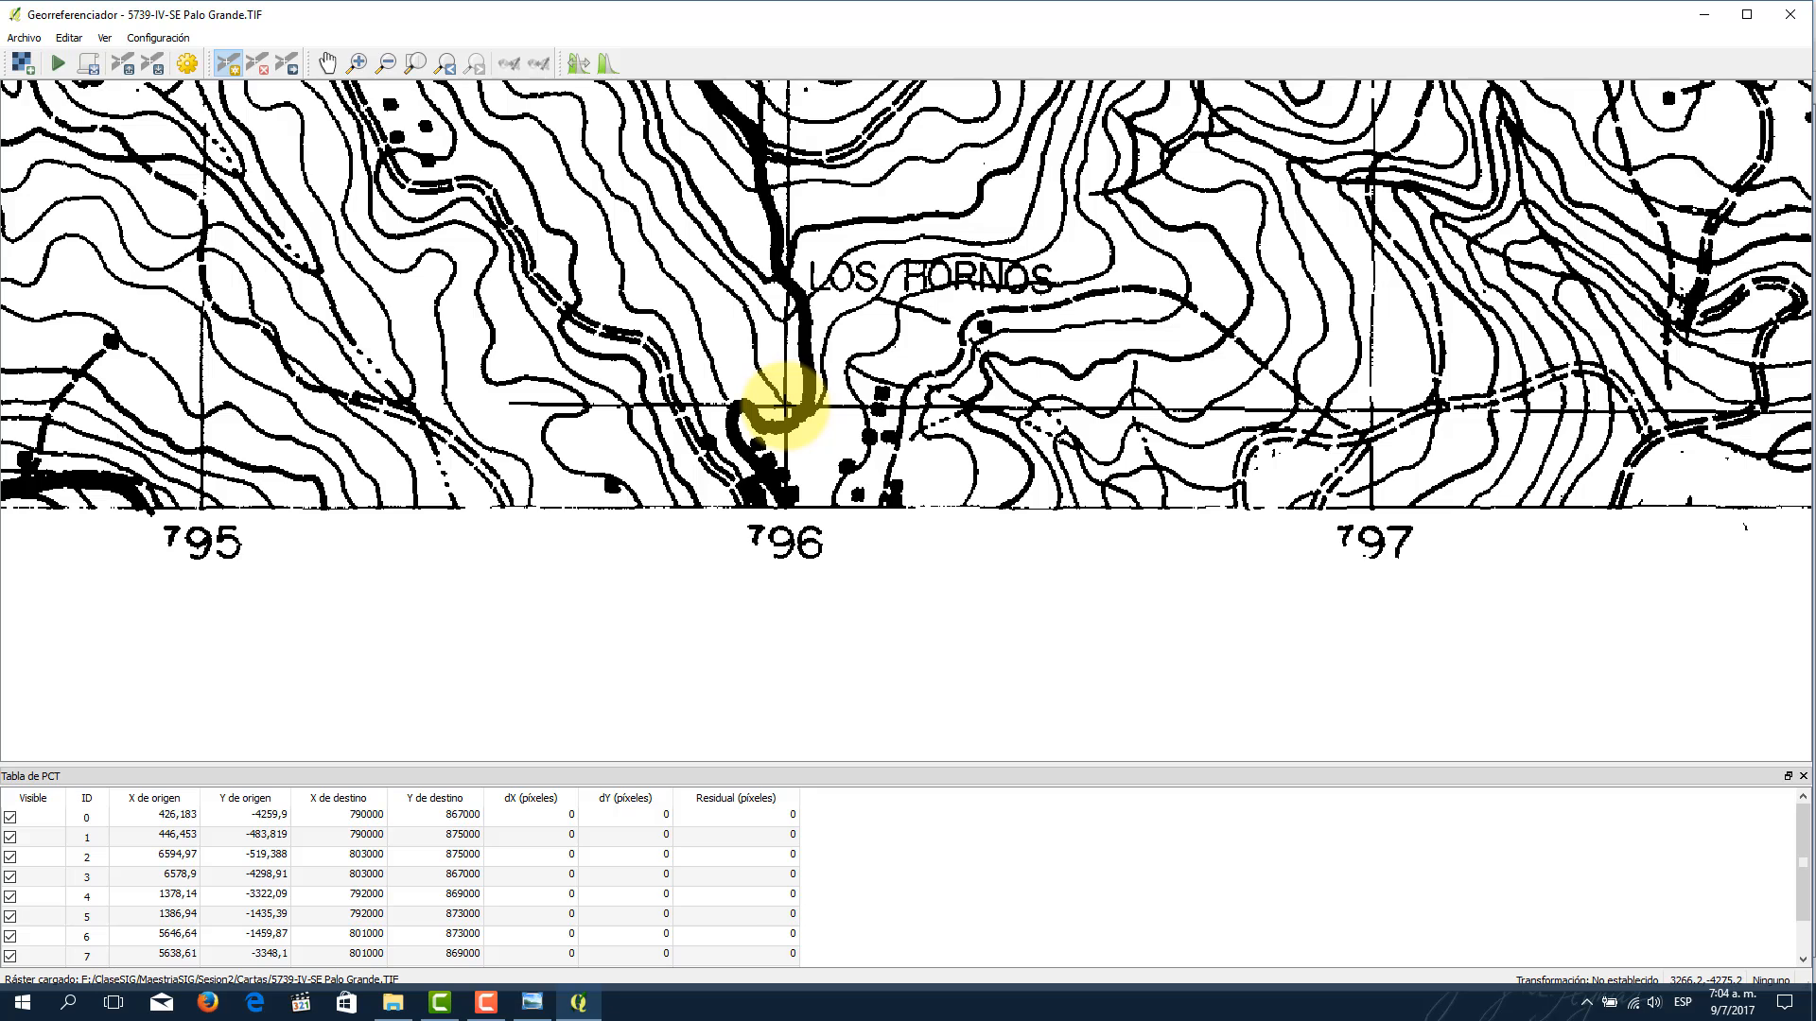
{"action": "left_click", "coordinate": [784, 407]}
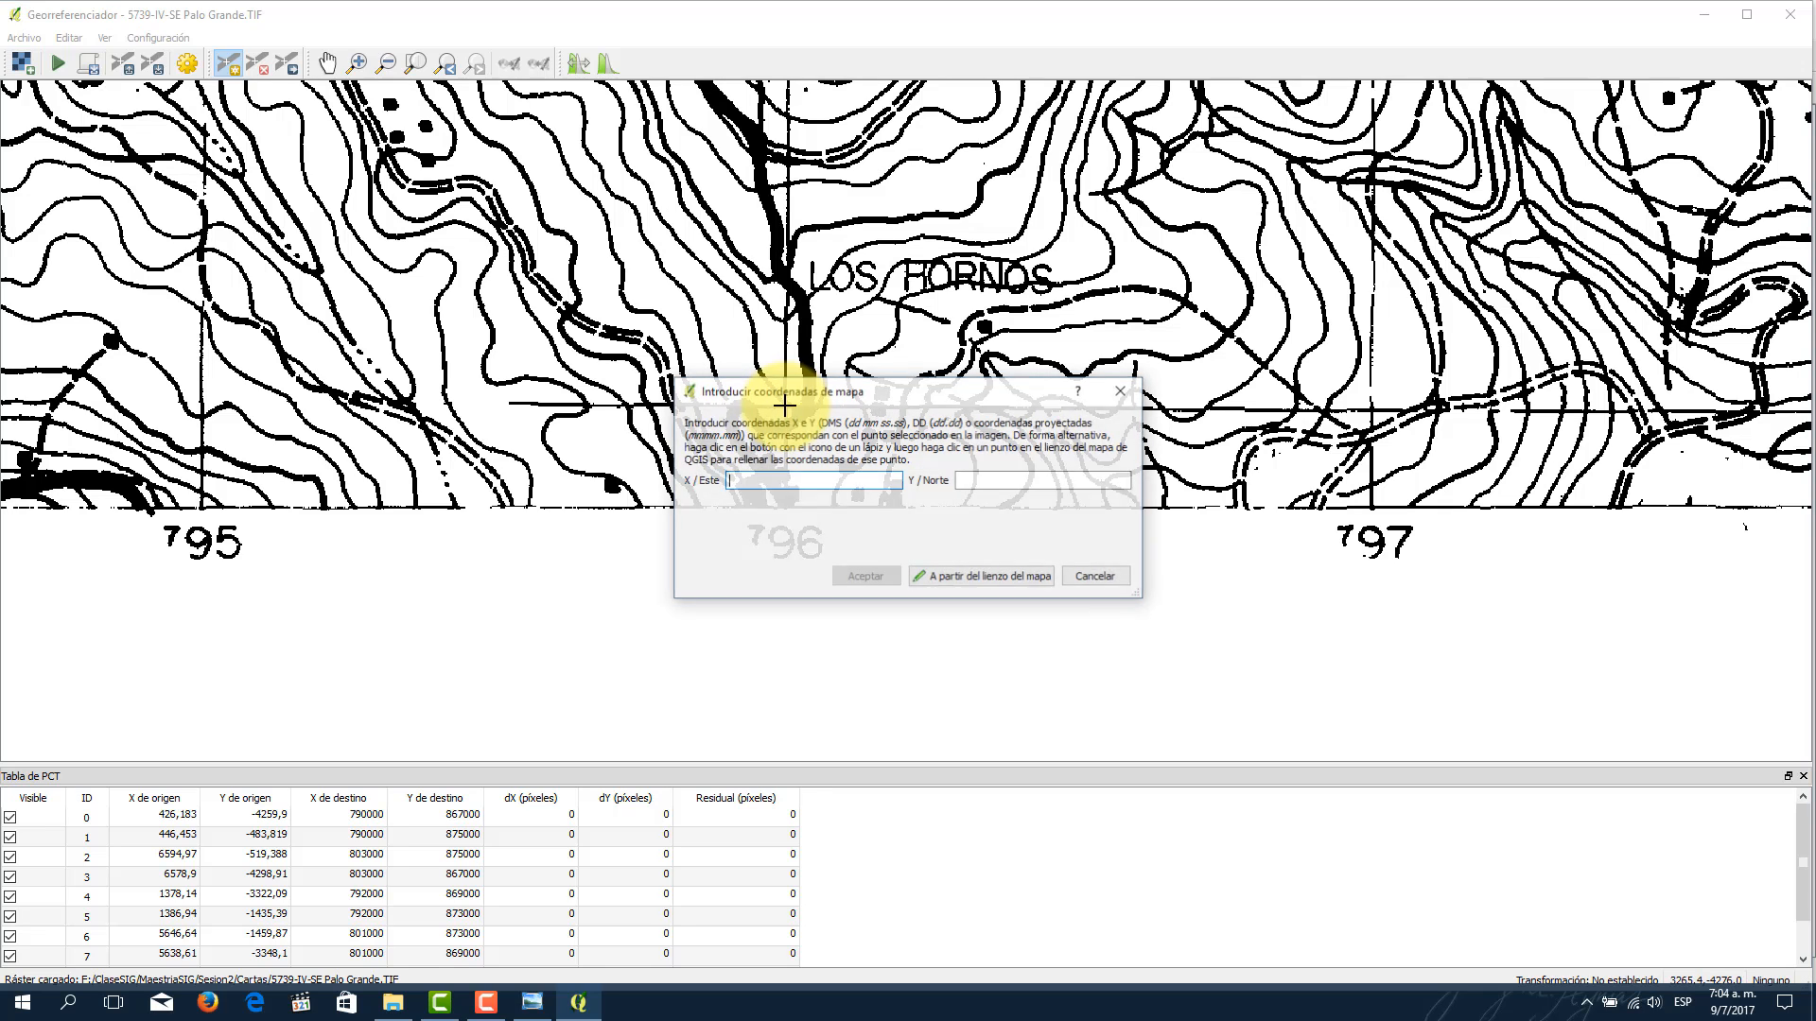
{"action": "type", "text": "796000"}
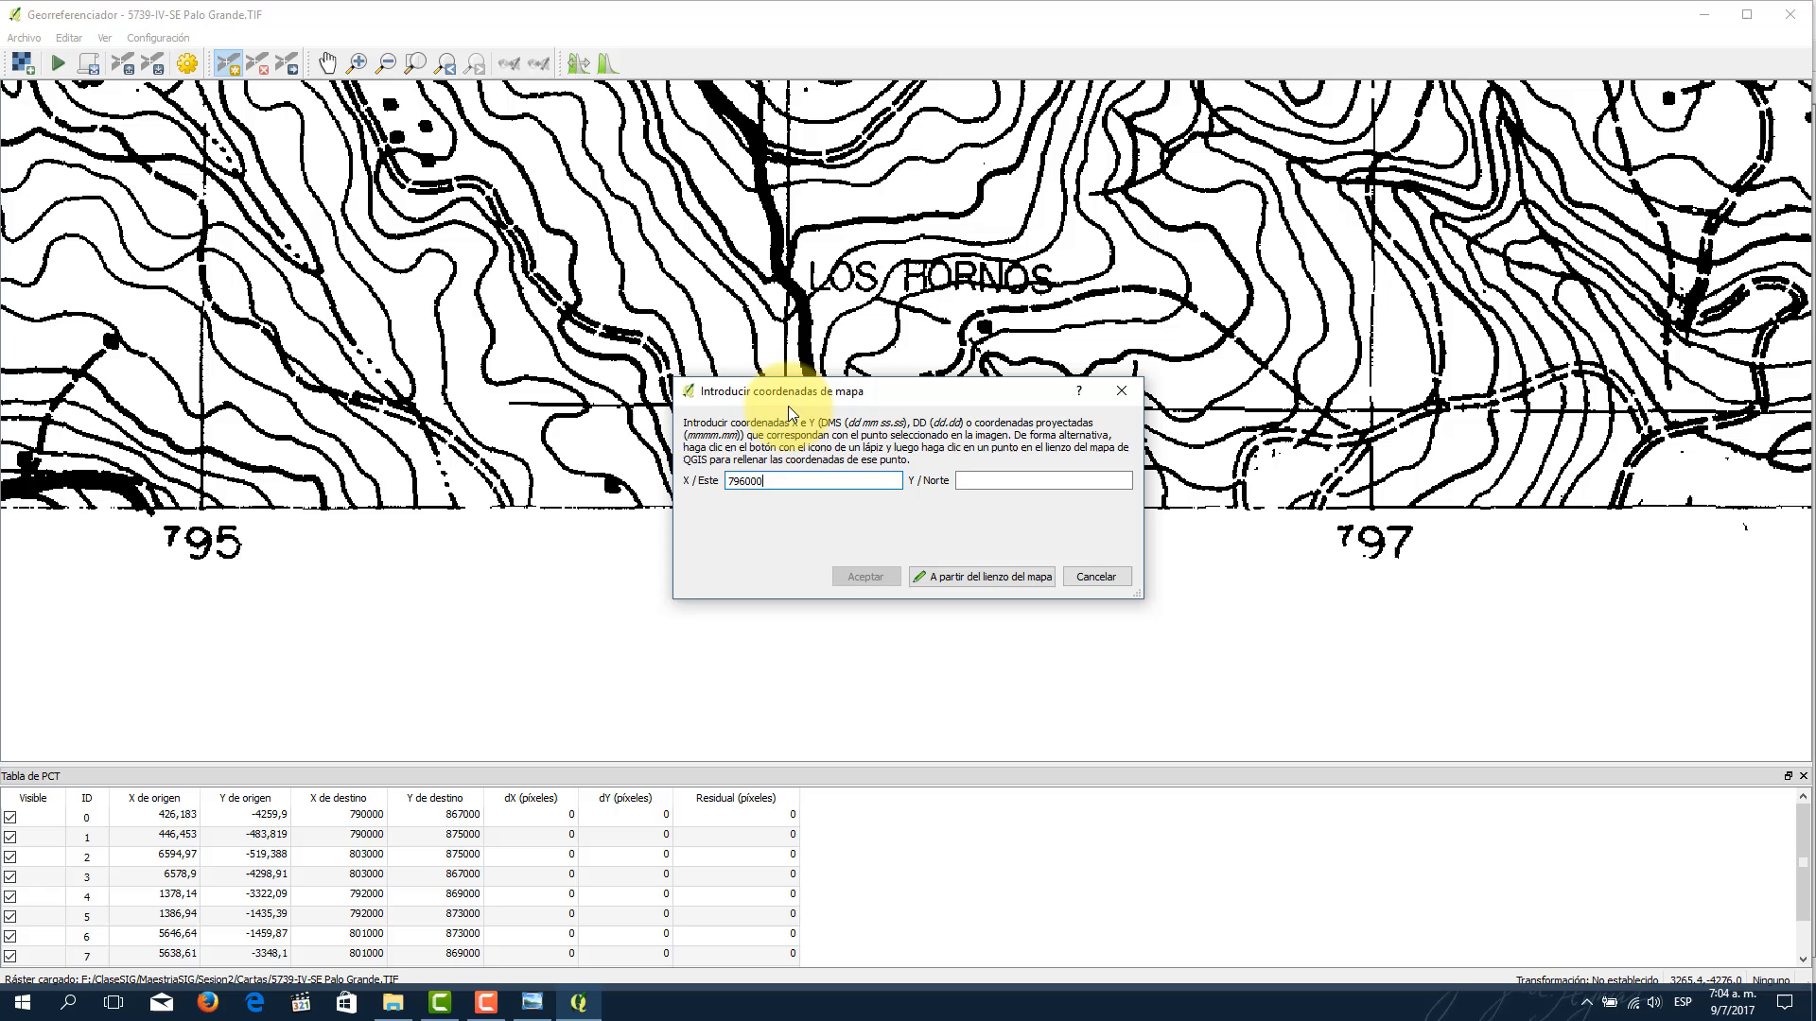
{"action": "left_click", "coordinate": [1067, 479]}
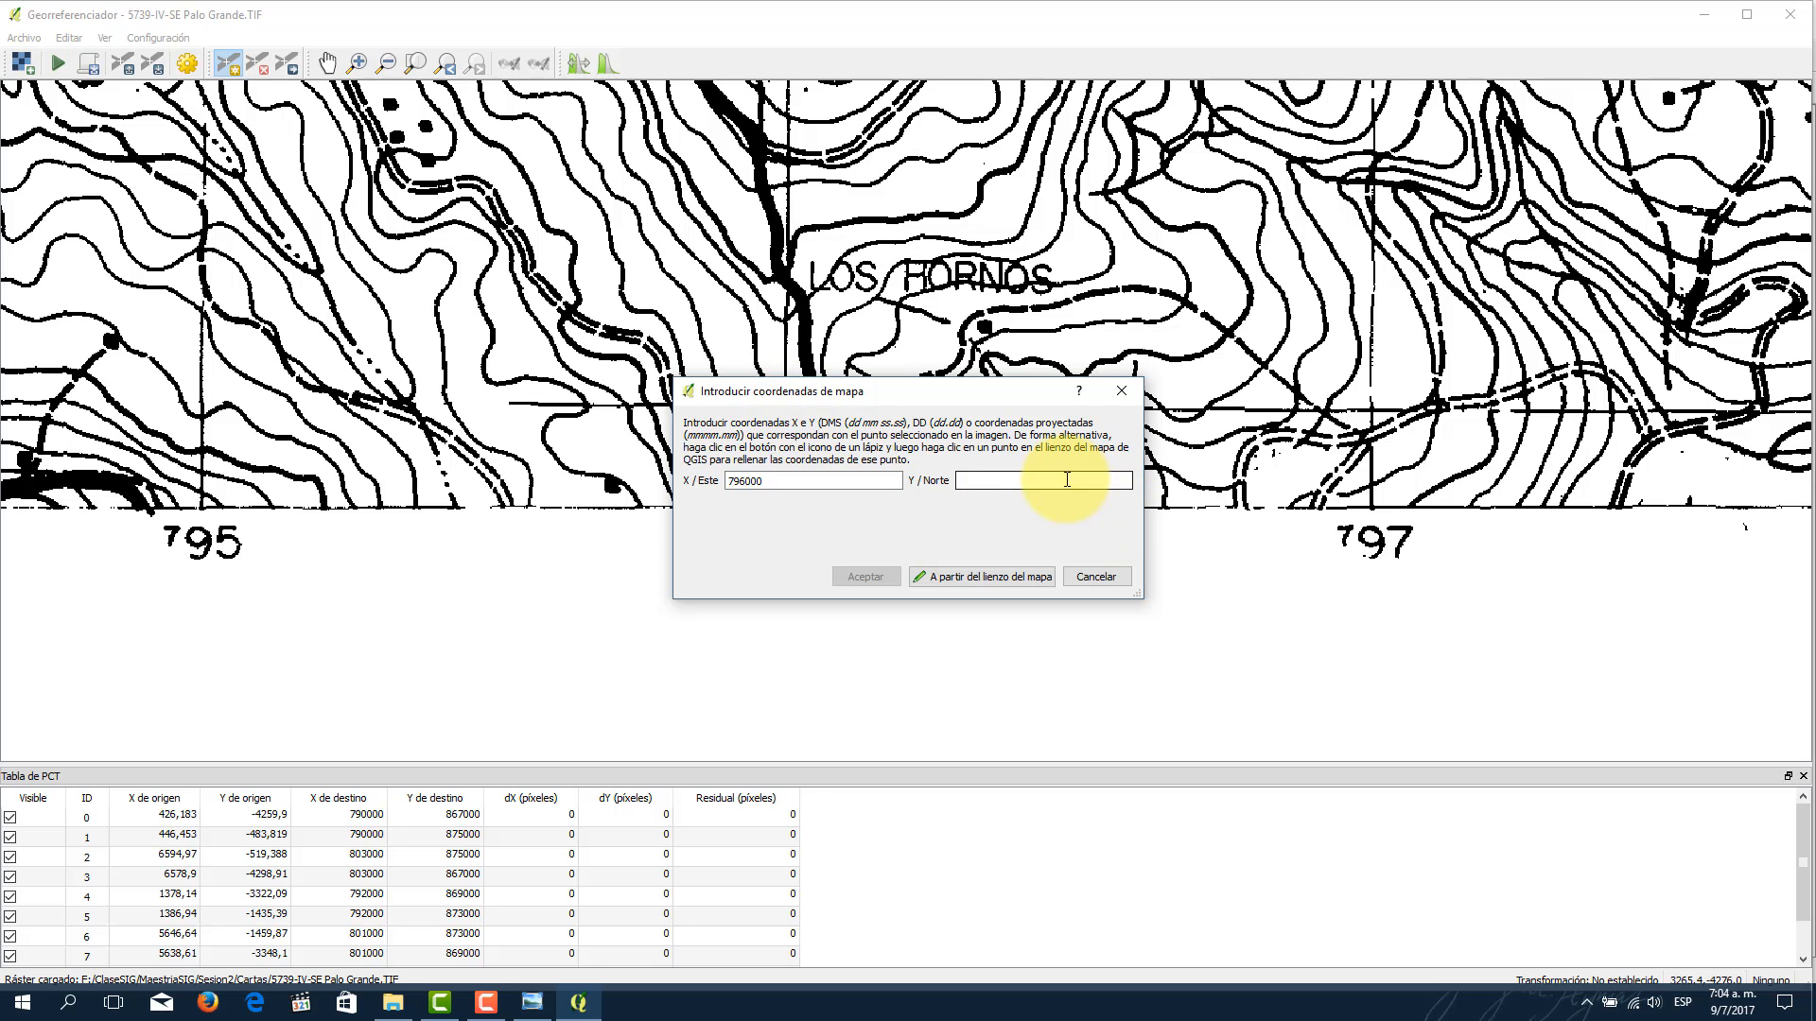
{"action": "type", "text": "867000"}
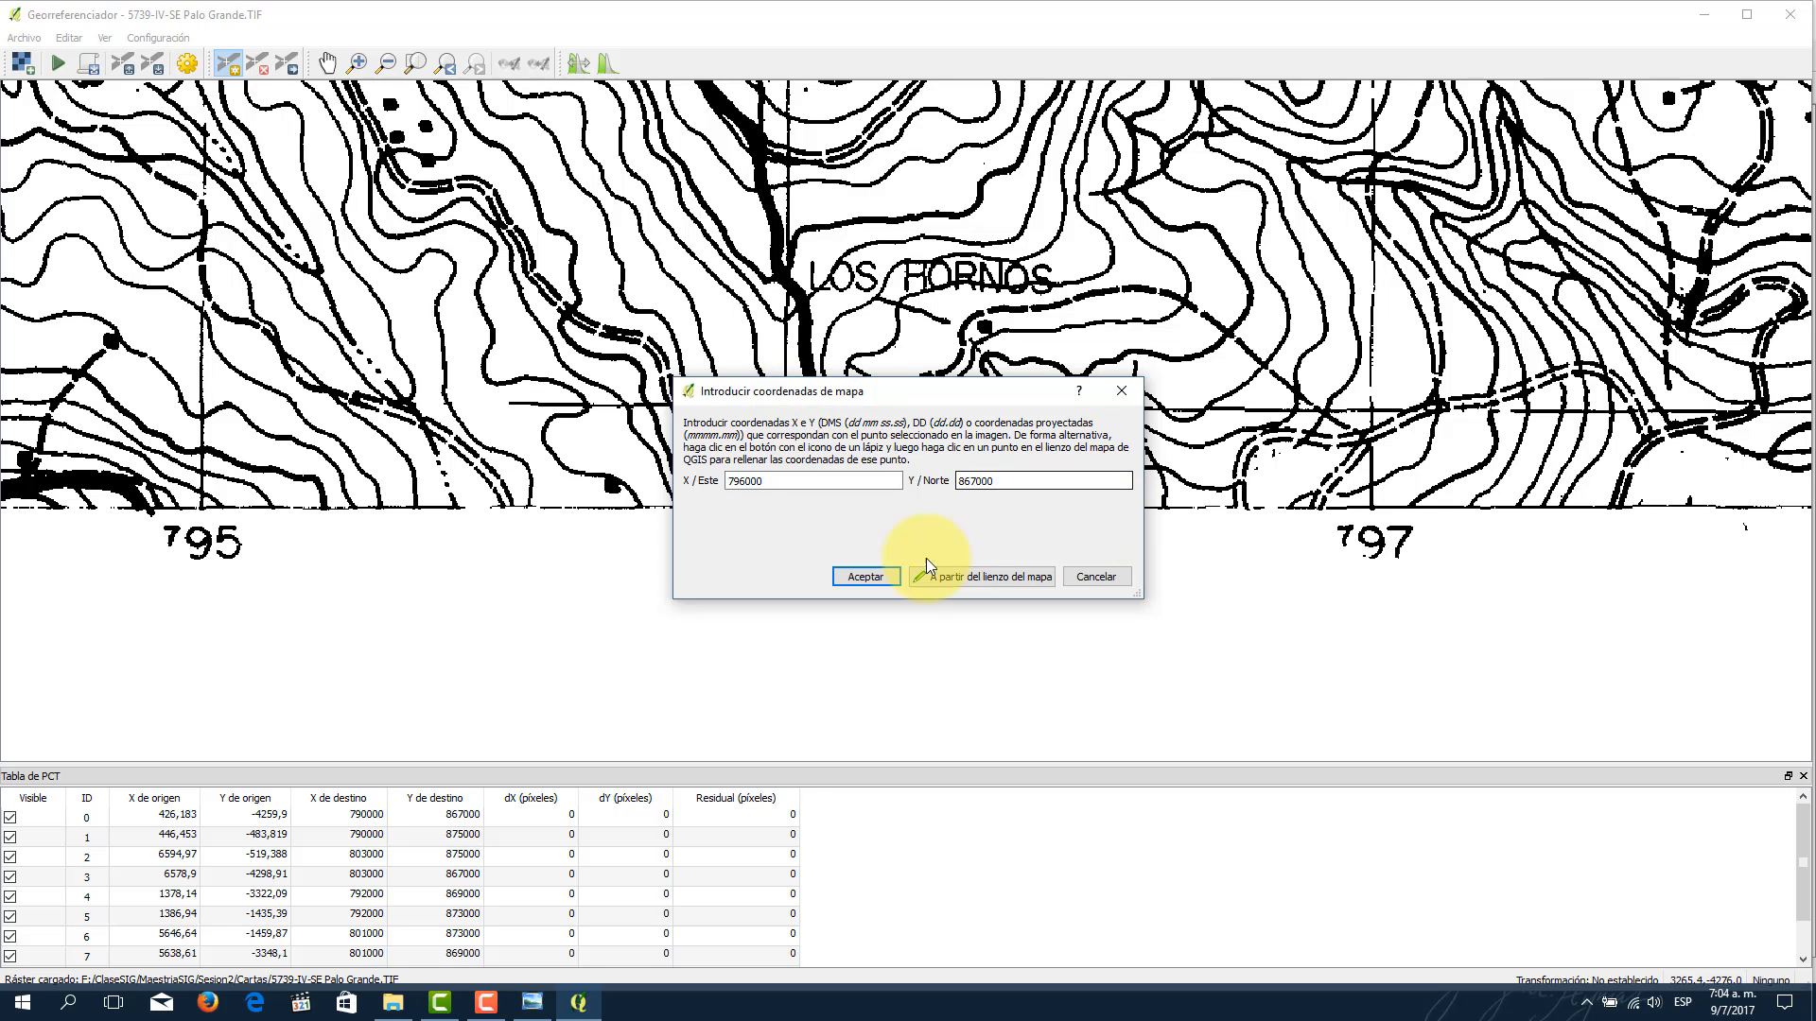
{"action": "left_click", "coordinate": [865, 576]}
Step: Add a control point where the 796 and 875 grid lines cross near the sheet's upper edge, with X 796000 and Y 875000
{"action": "scroll", "coordinate": [811, 405], "scroll_direction": "down", "scroll_amount": 1}
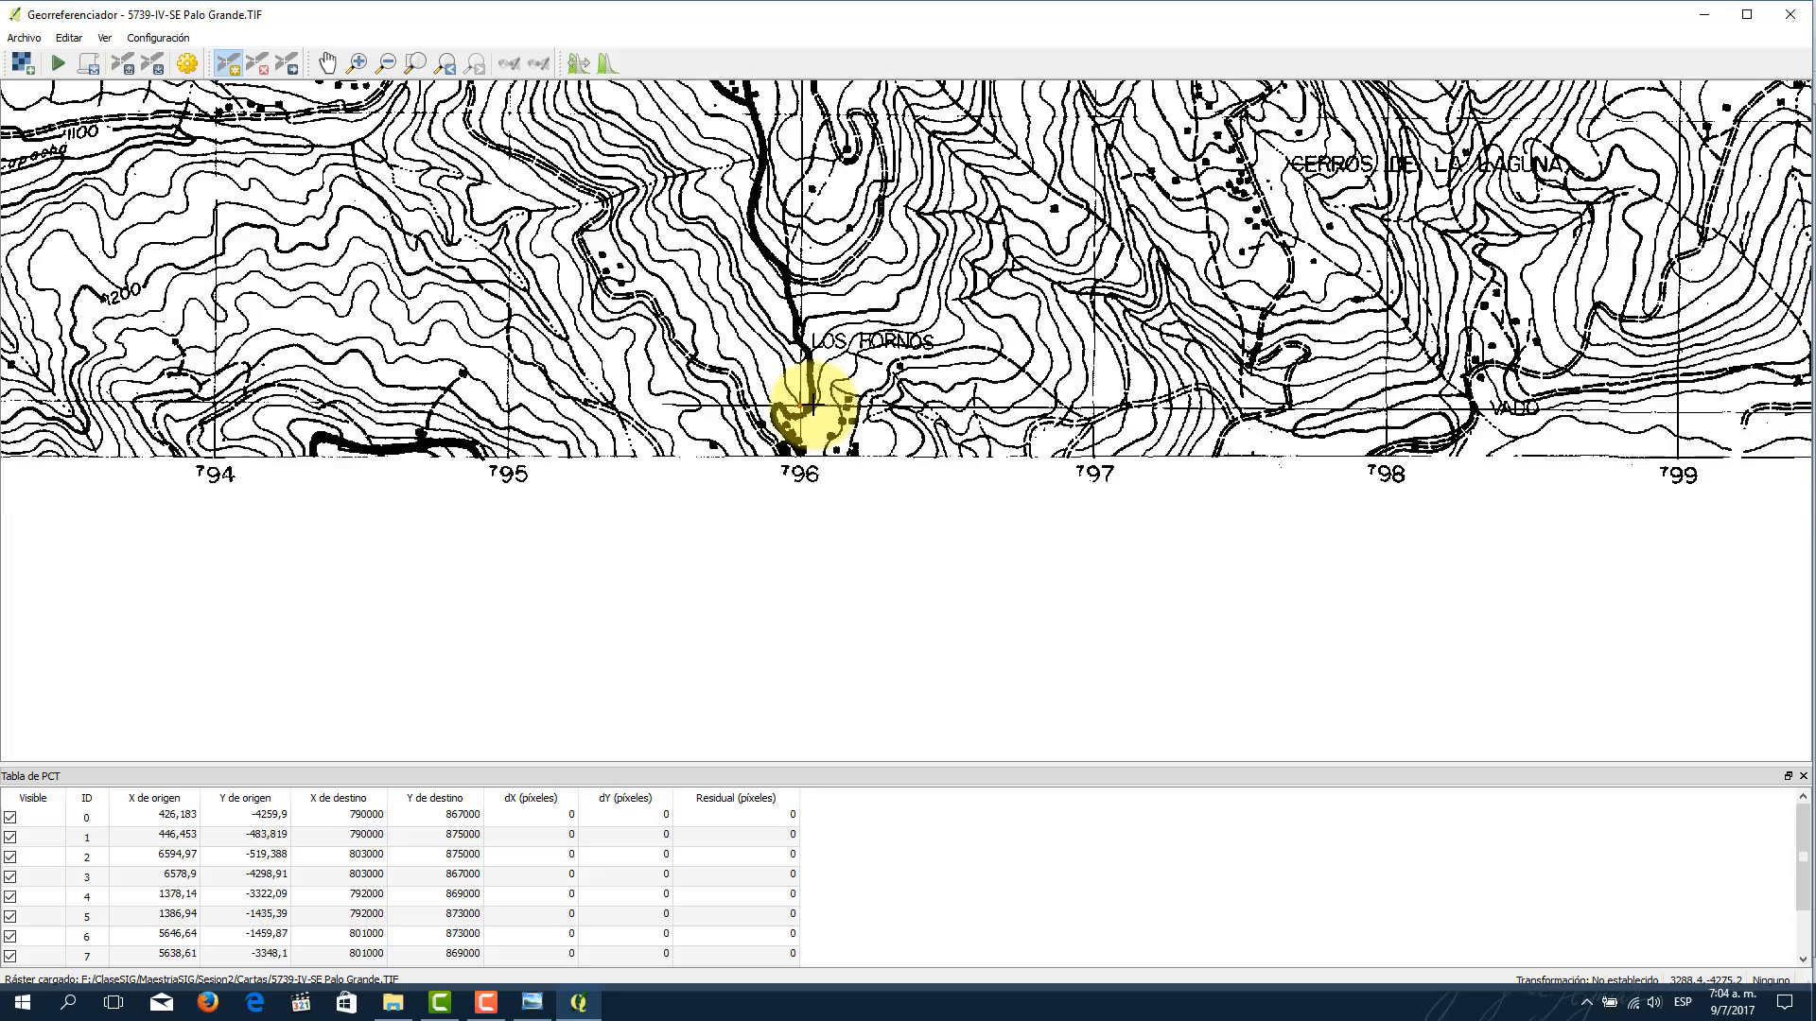
{"action": "scroll", "coordinate": [813, 404], "scroll_direction": "down", "scroll_amount": 1}
{"action": "left_click_drag", "start_coordinate": [848, 149], "coordinate": [843, 544]}
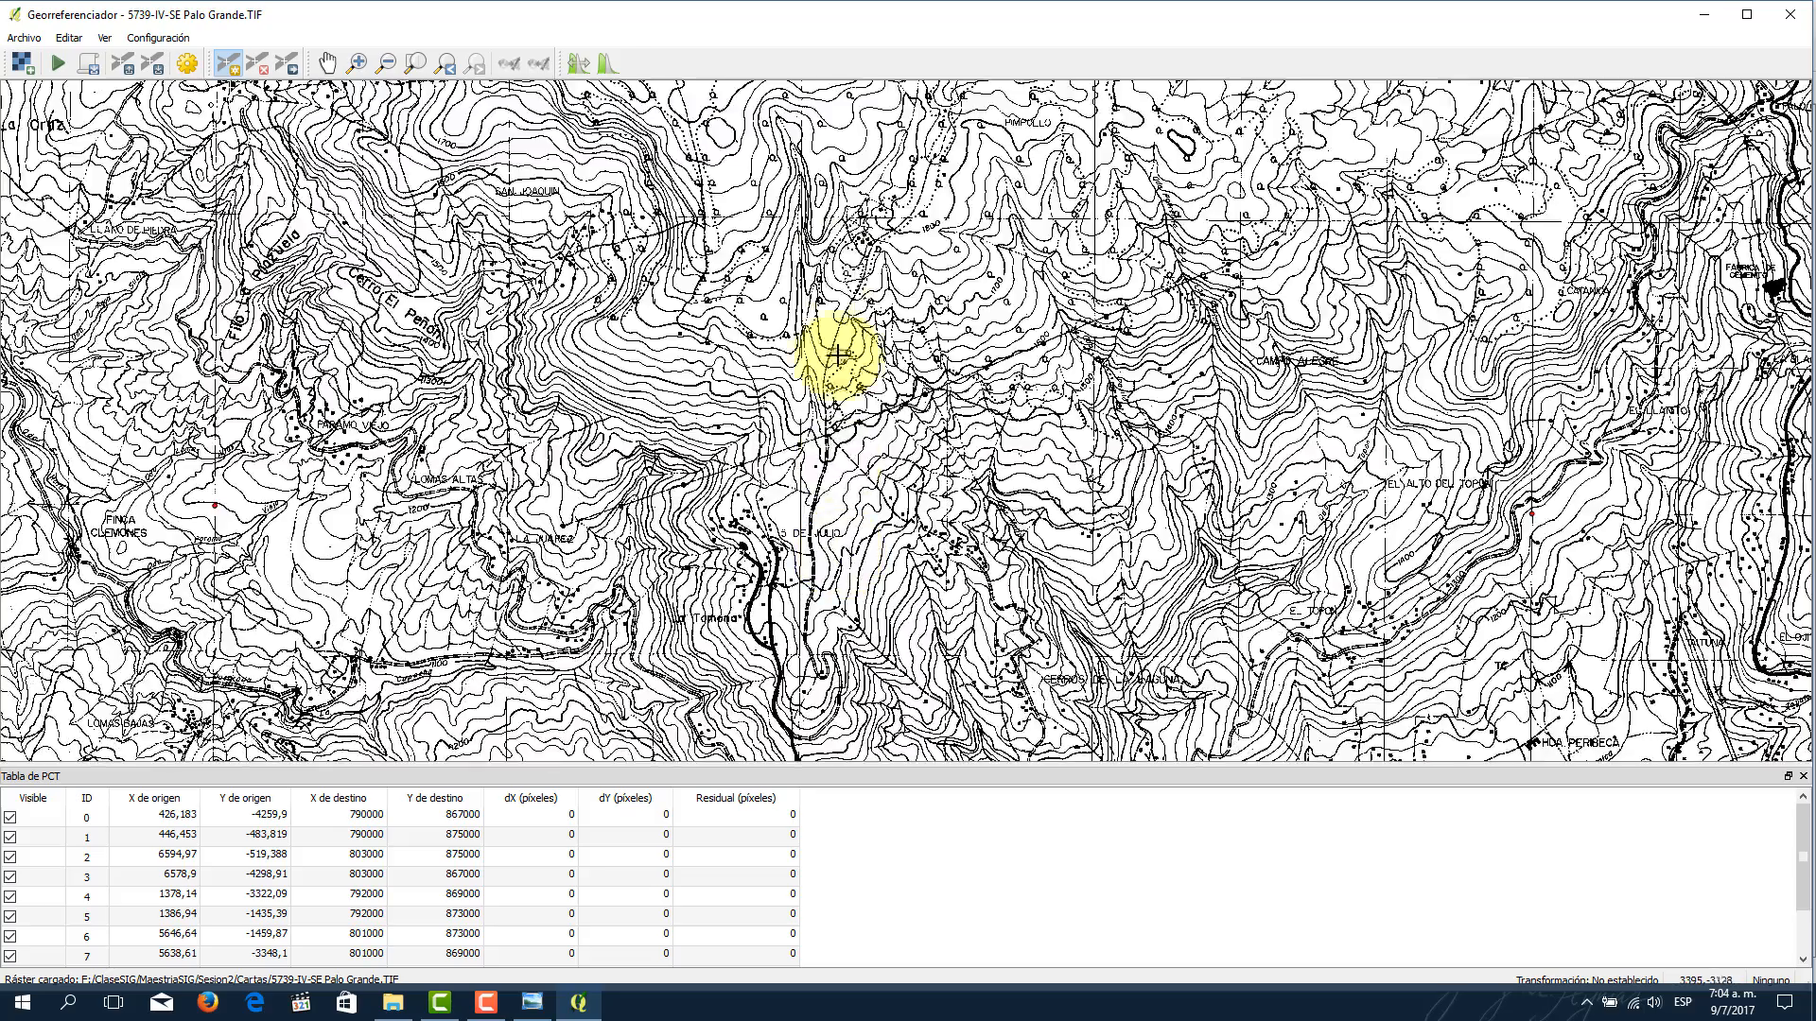
{"action": "left_click_drag", "start_coordinate": [828, 191], "coordinate": [830, 474]}
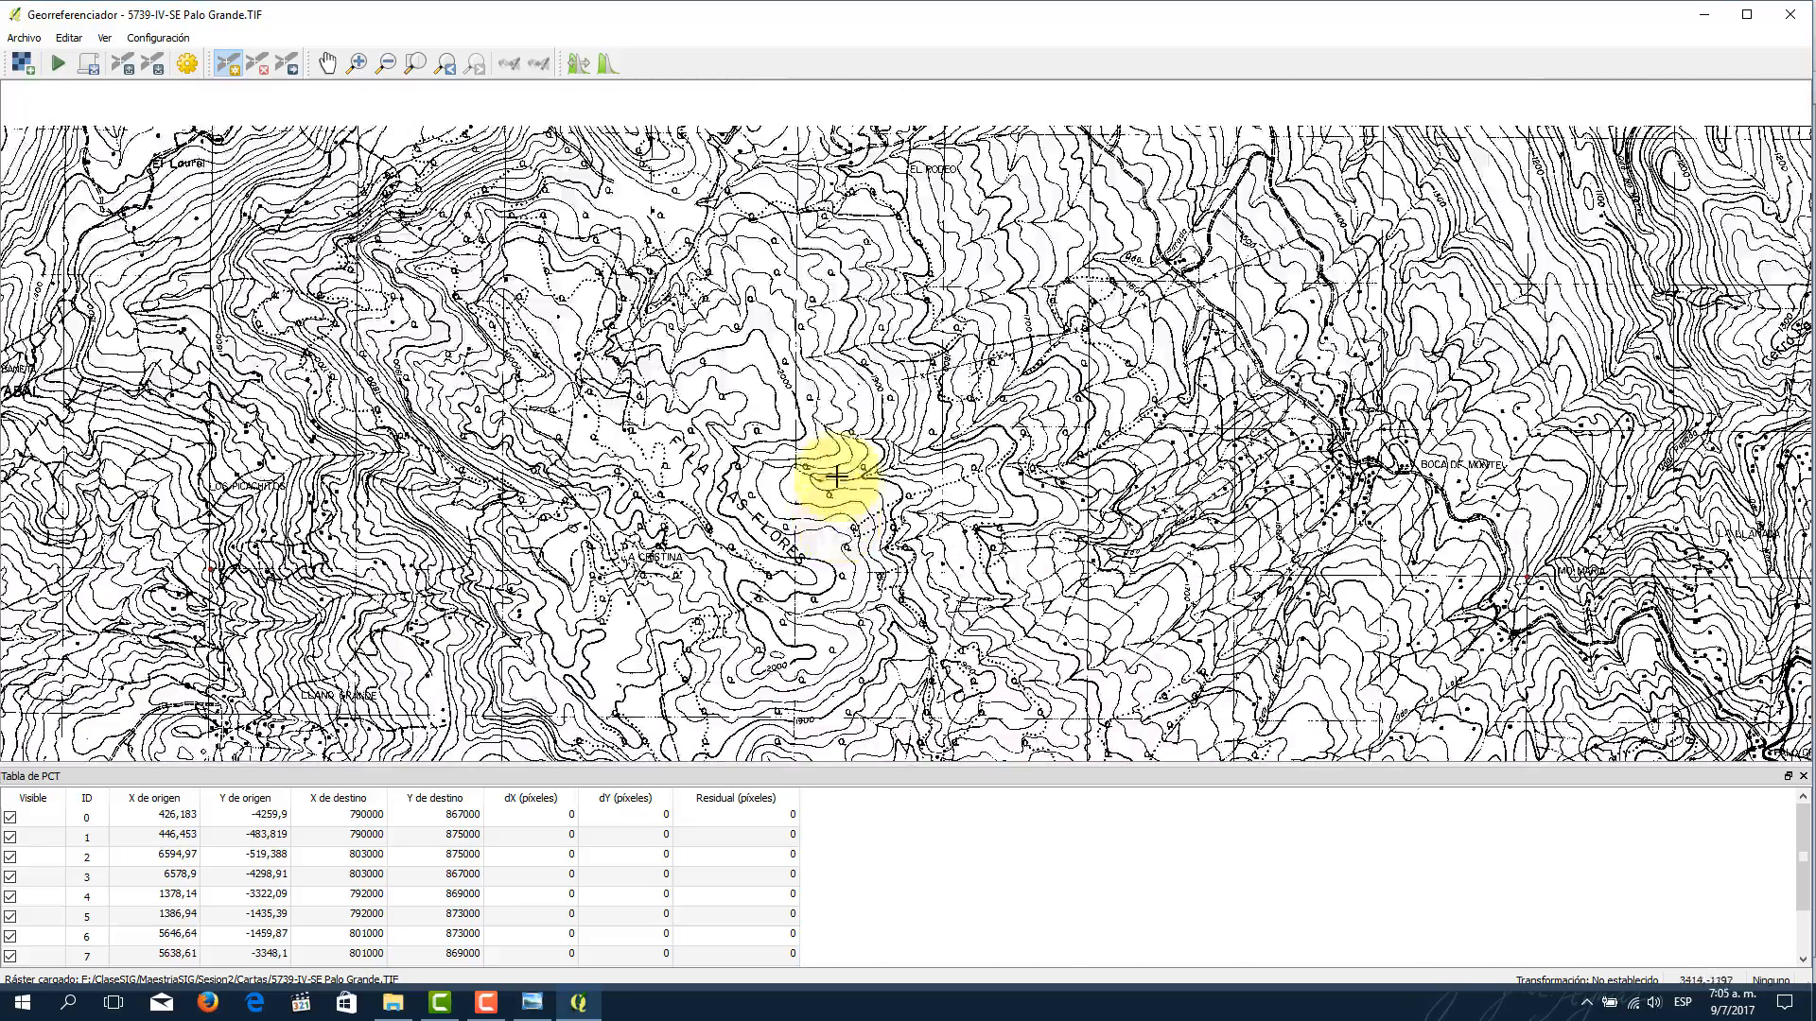
{"action": "left_click_drag", "start_coordinate": [837, 236], "coordinate": [854, 367]}
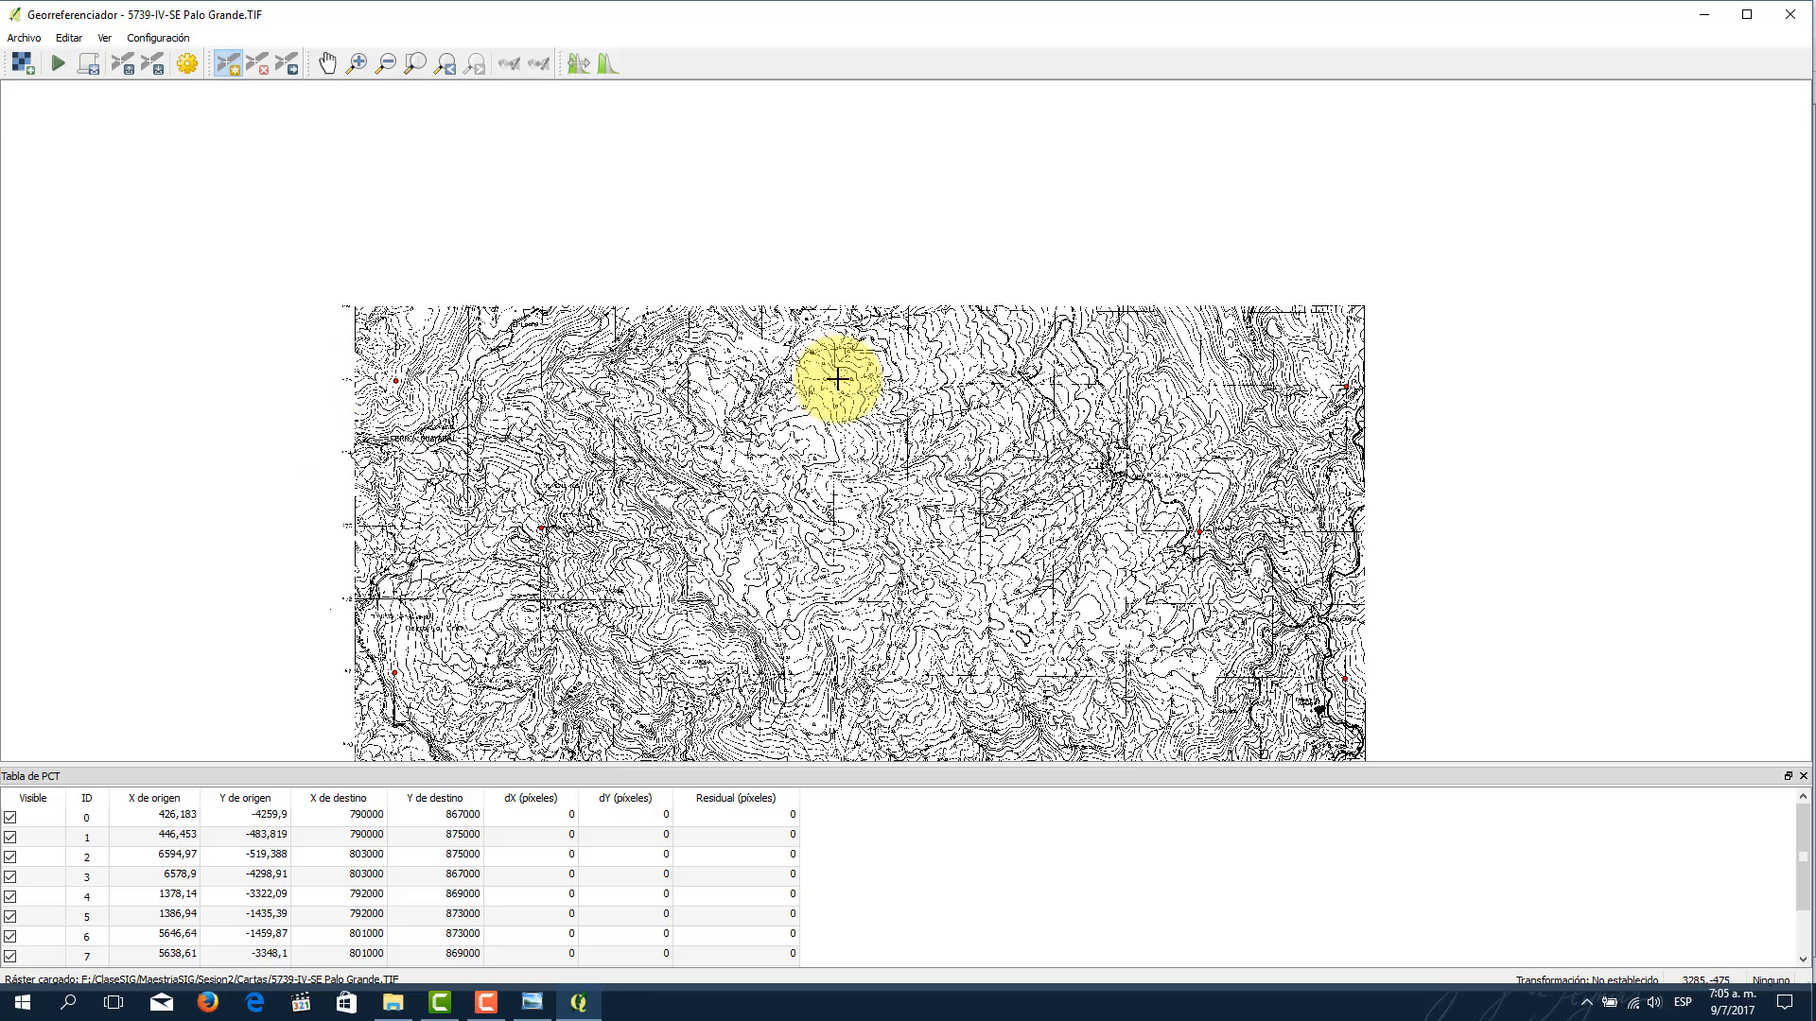
{"action": "scroll", "coordinate": [834, 381], "scroll_direction": "up", "scroll_amount": 3}
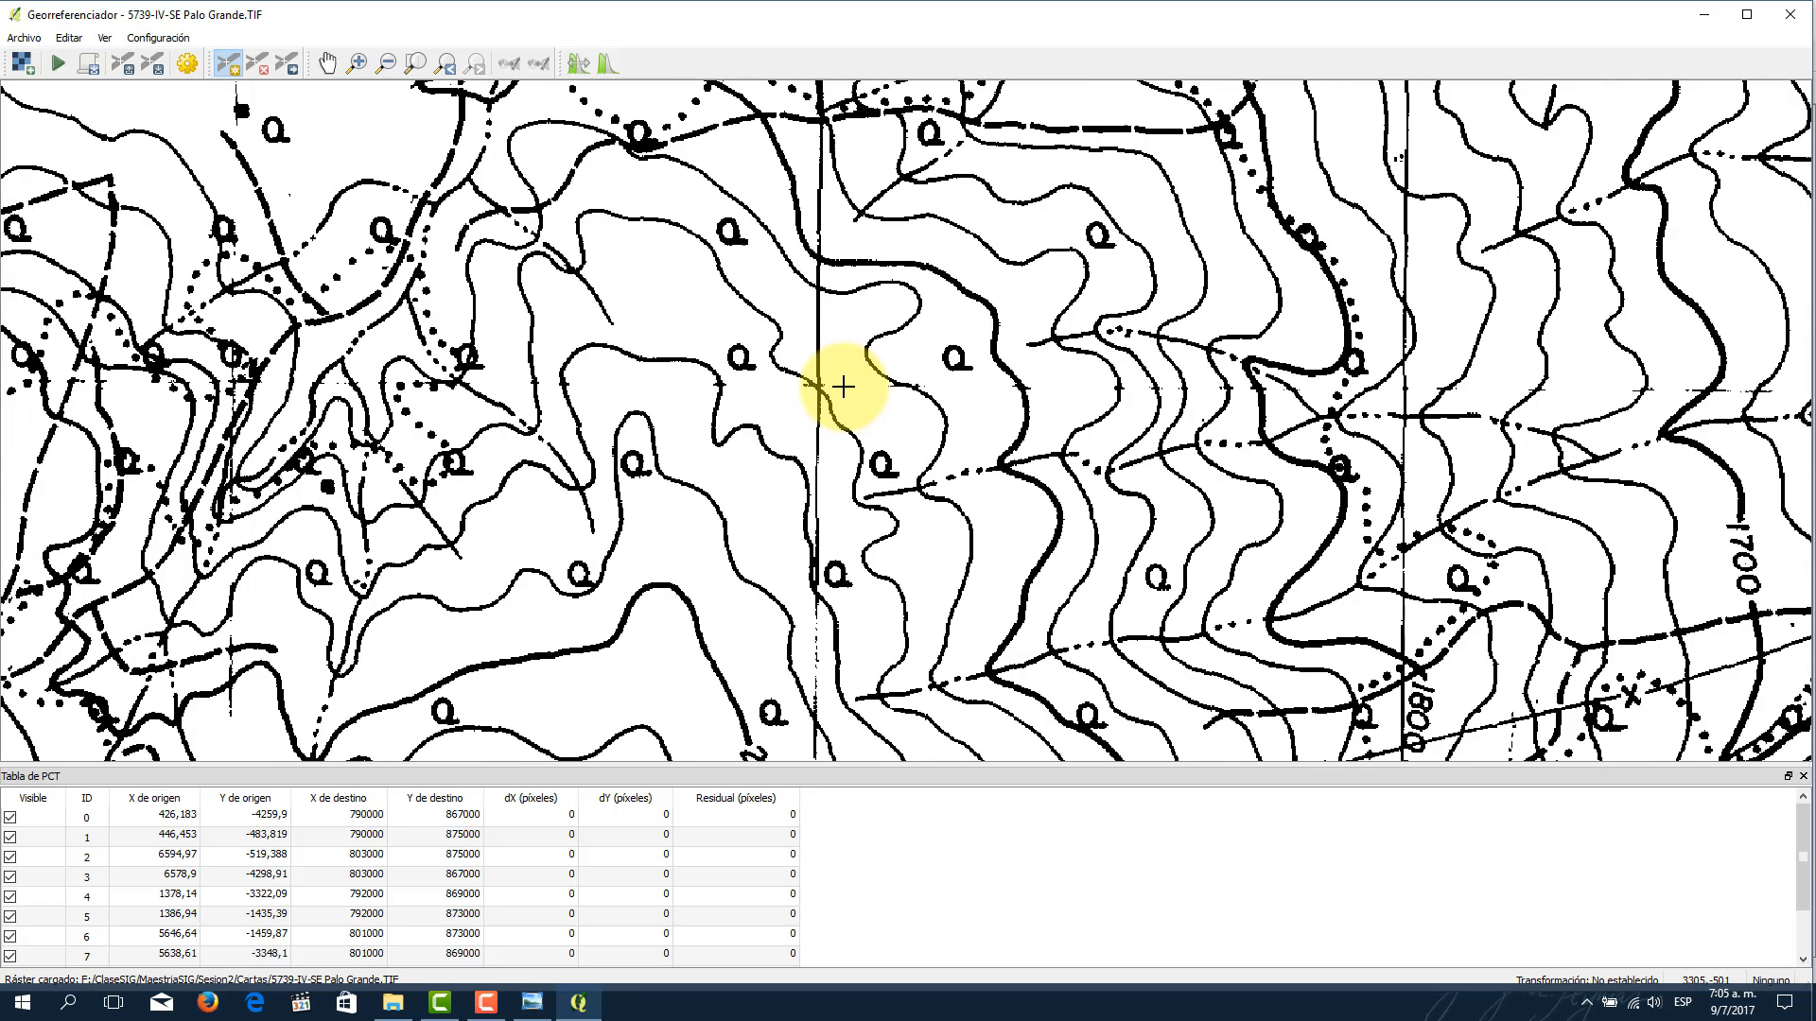
{"action": "scroll", "coordinate": [813, 385], "scroll_direction": "up", "scroll_amount": 1}
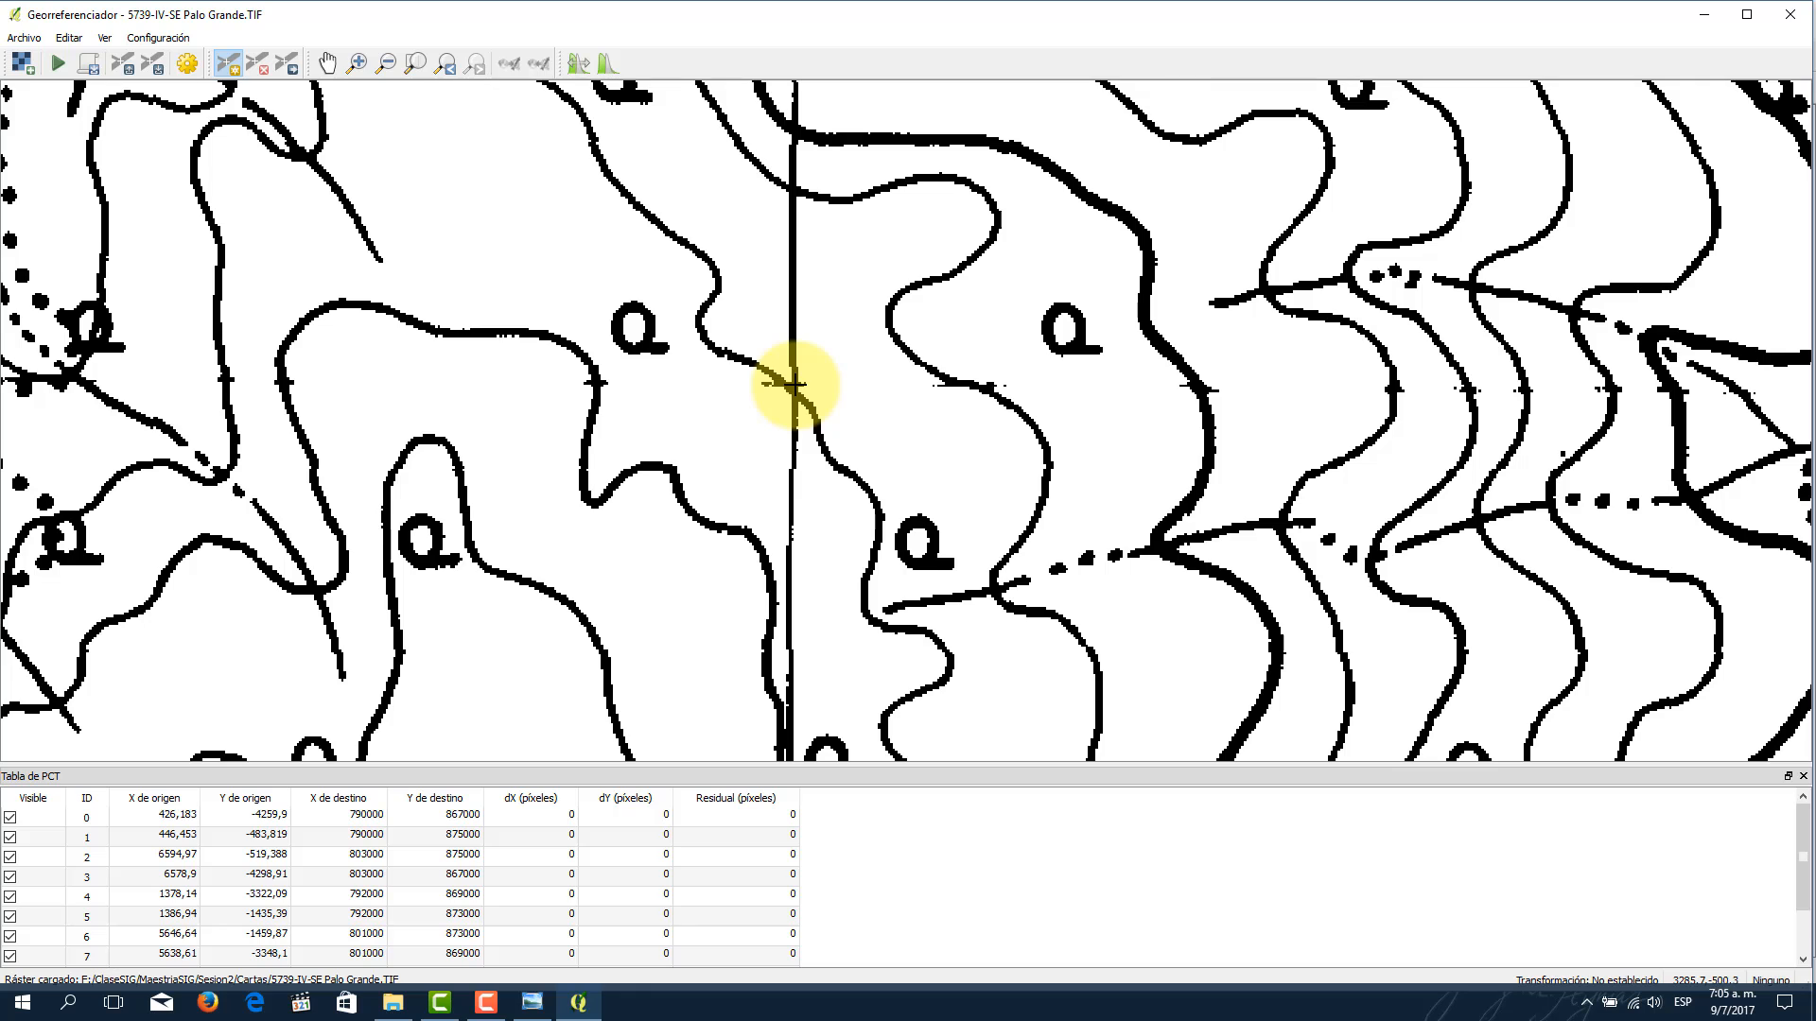
{"action": "left_click", "coordinate": [795, 384]}
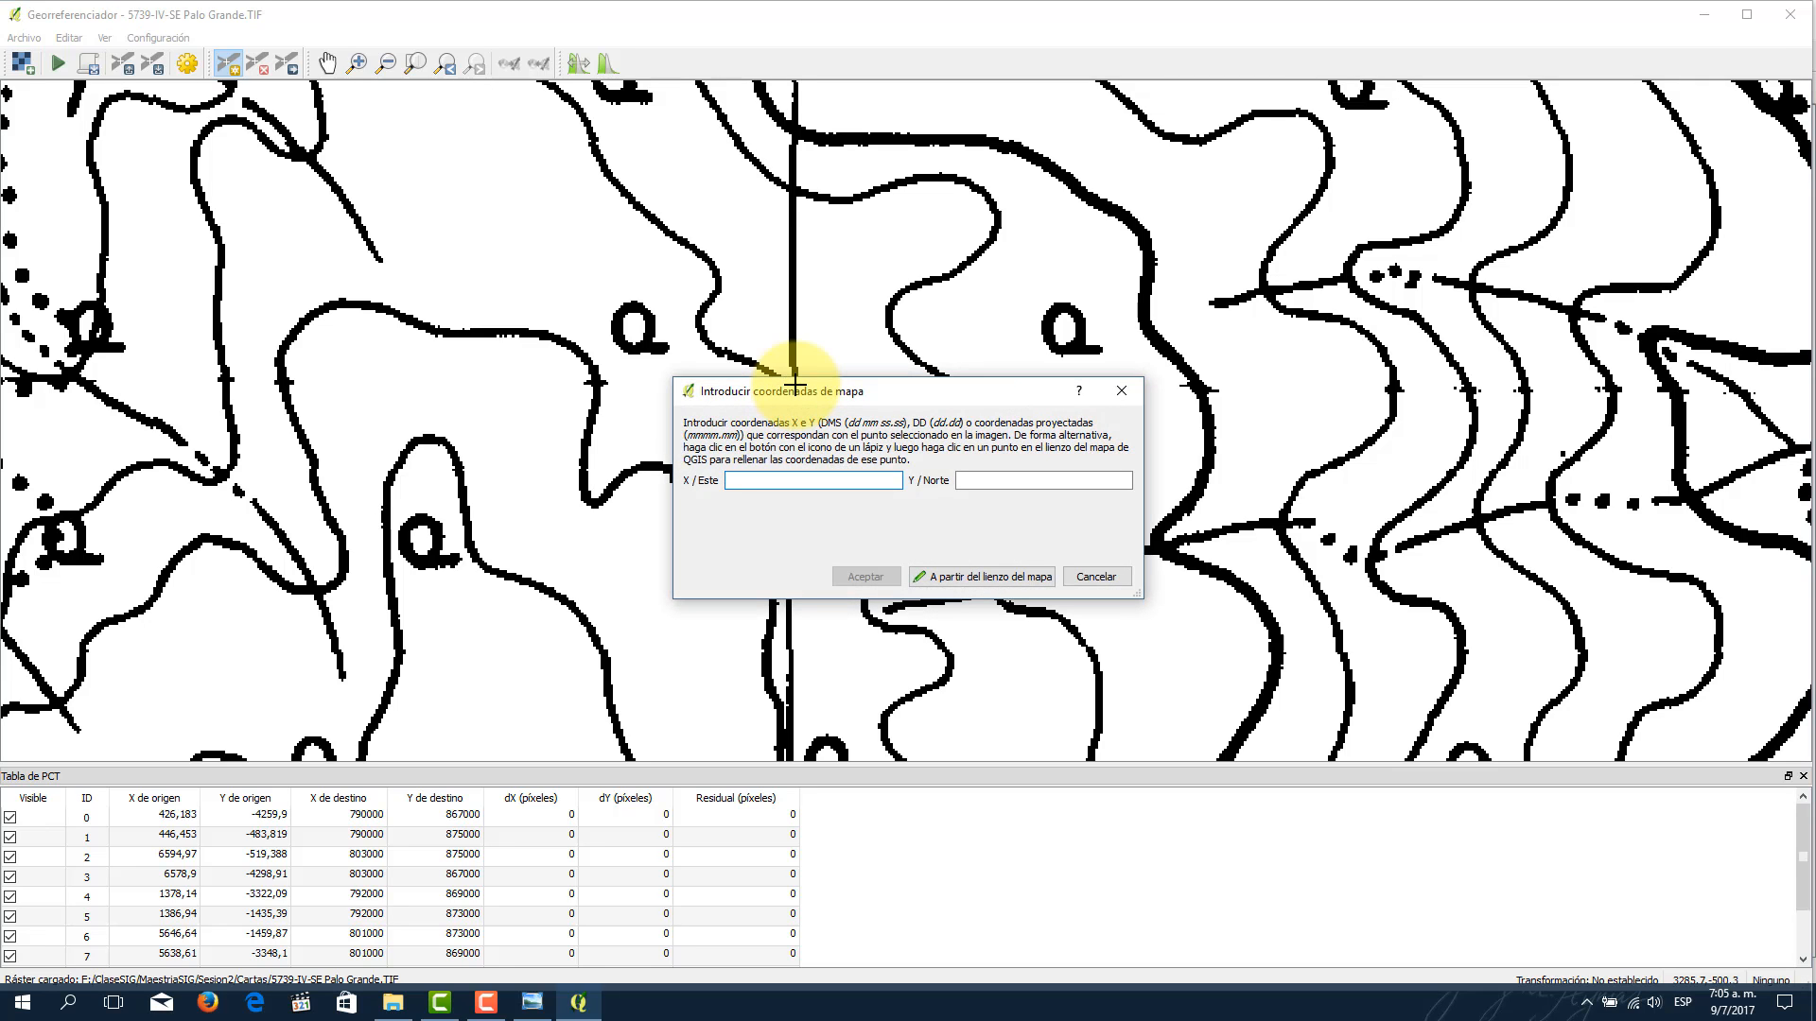
{"action": "type", "text": "796000"}
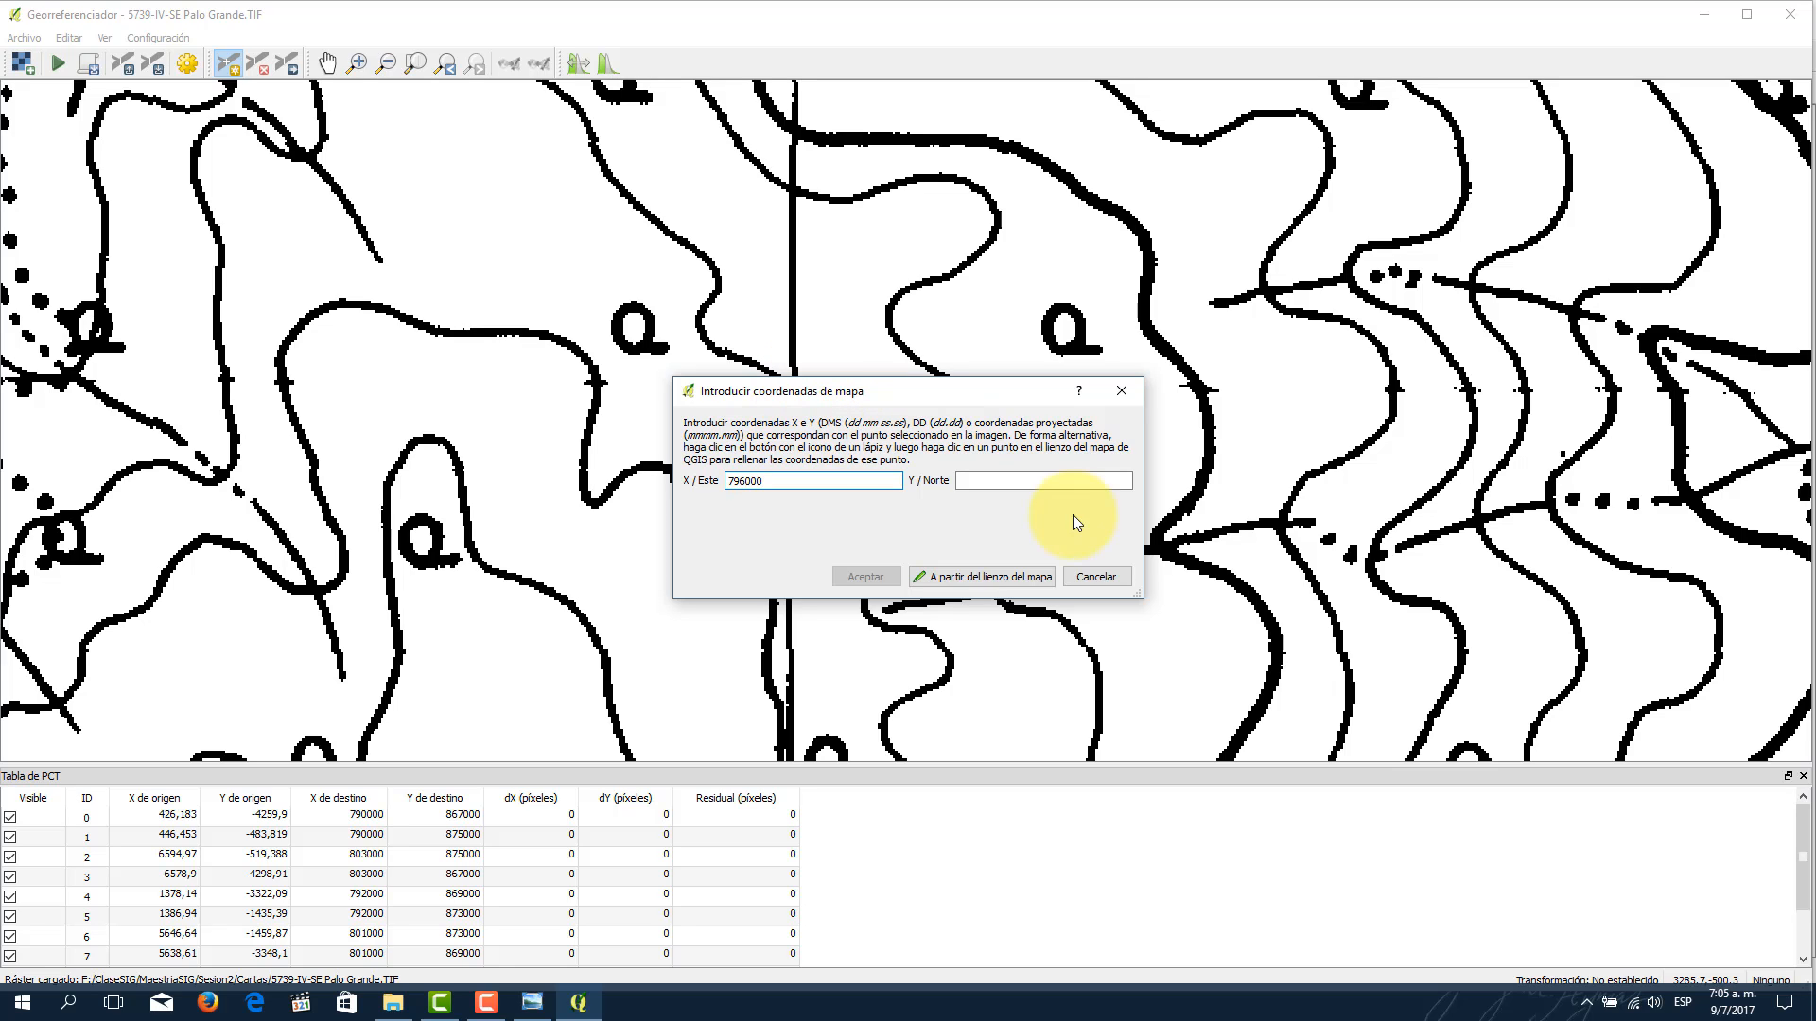
{"action": "left_click", "coordinate": [1055, 483]}
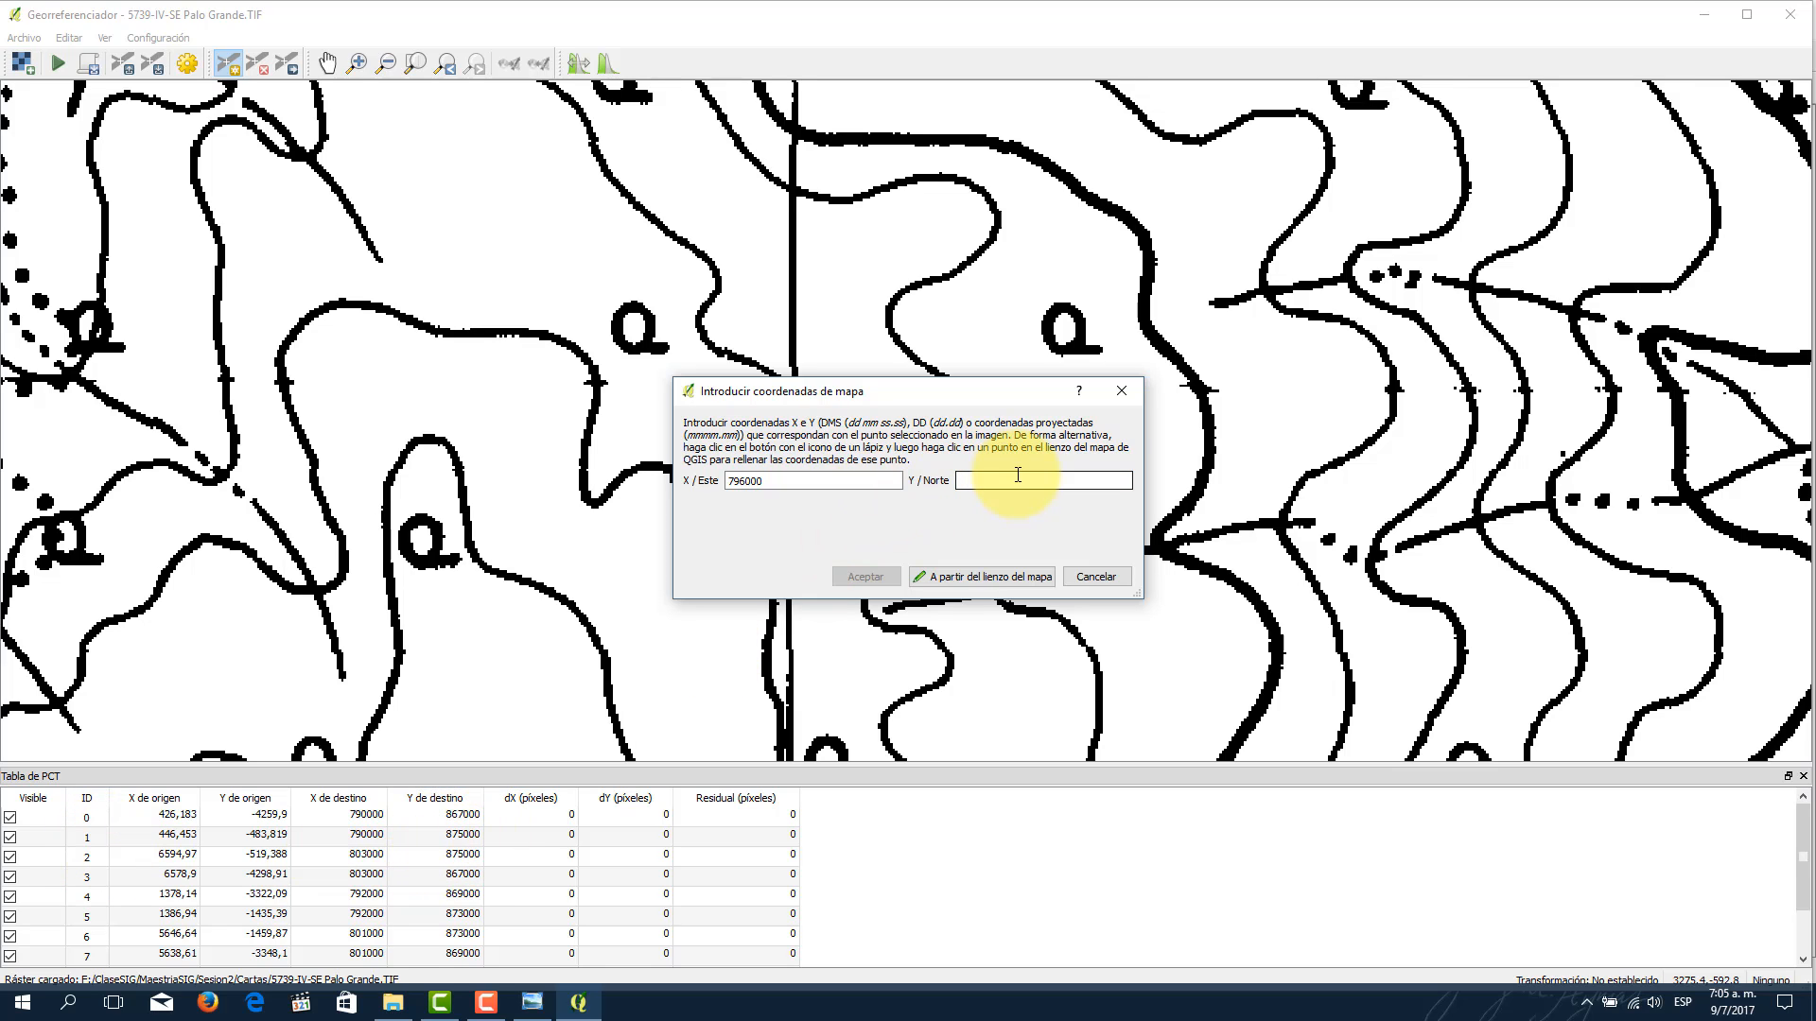
{"action": "type", "text": "8750"}
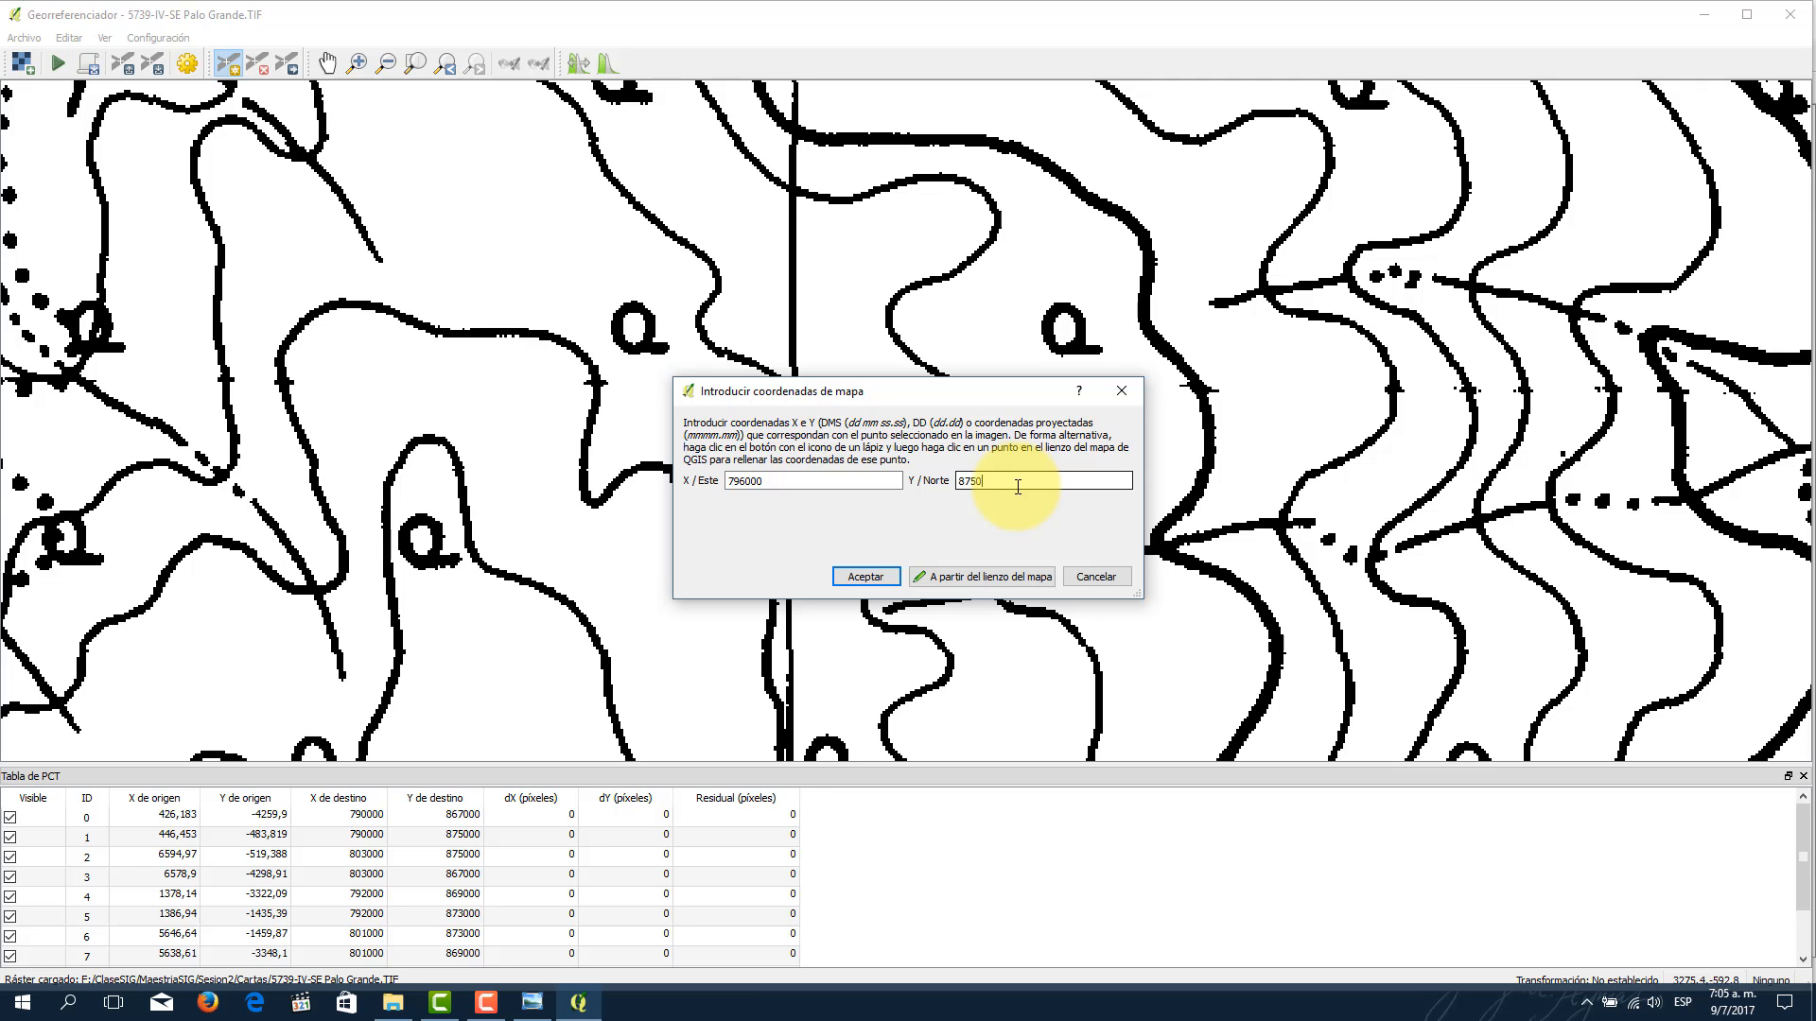
{"action": "type", "text": "00"}
{"action": "left_click", "coordinate": [865, 576]}
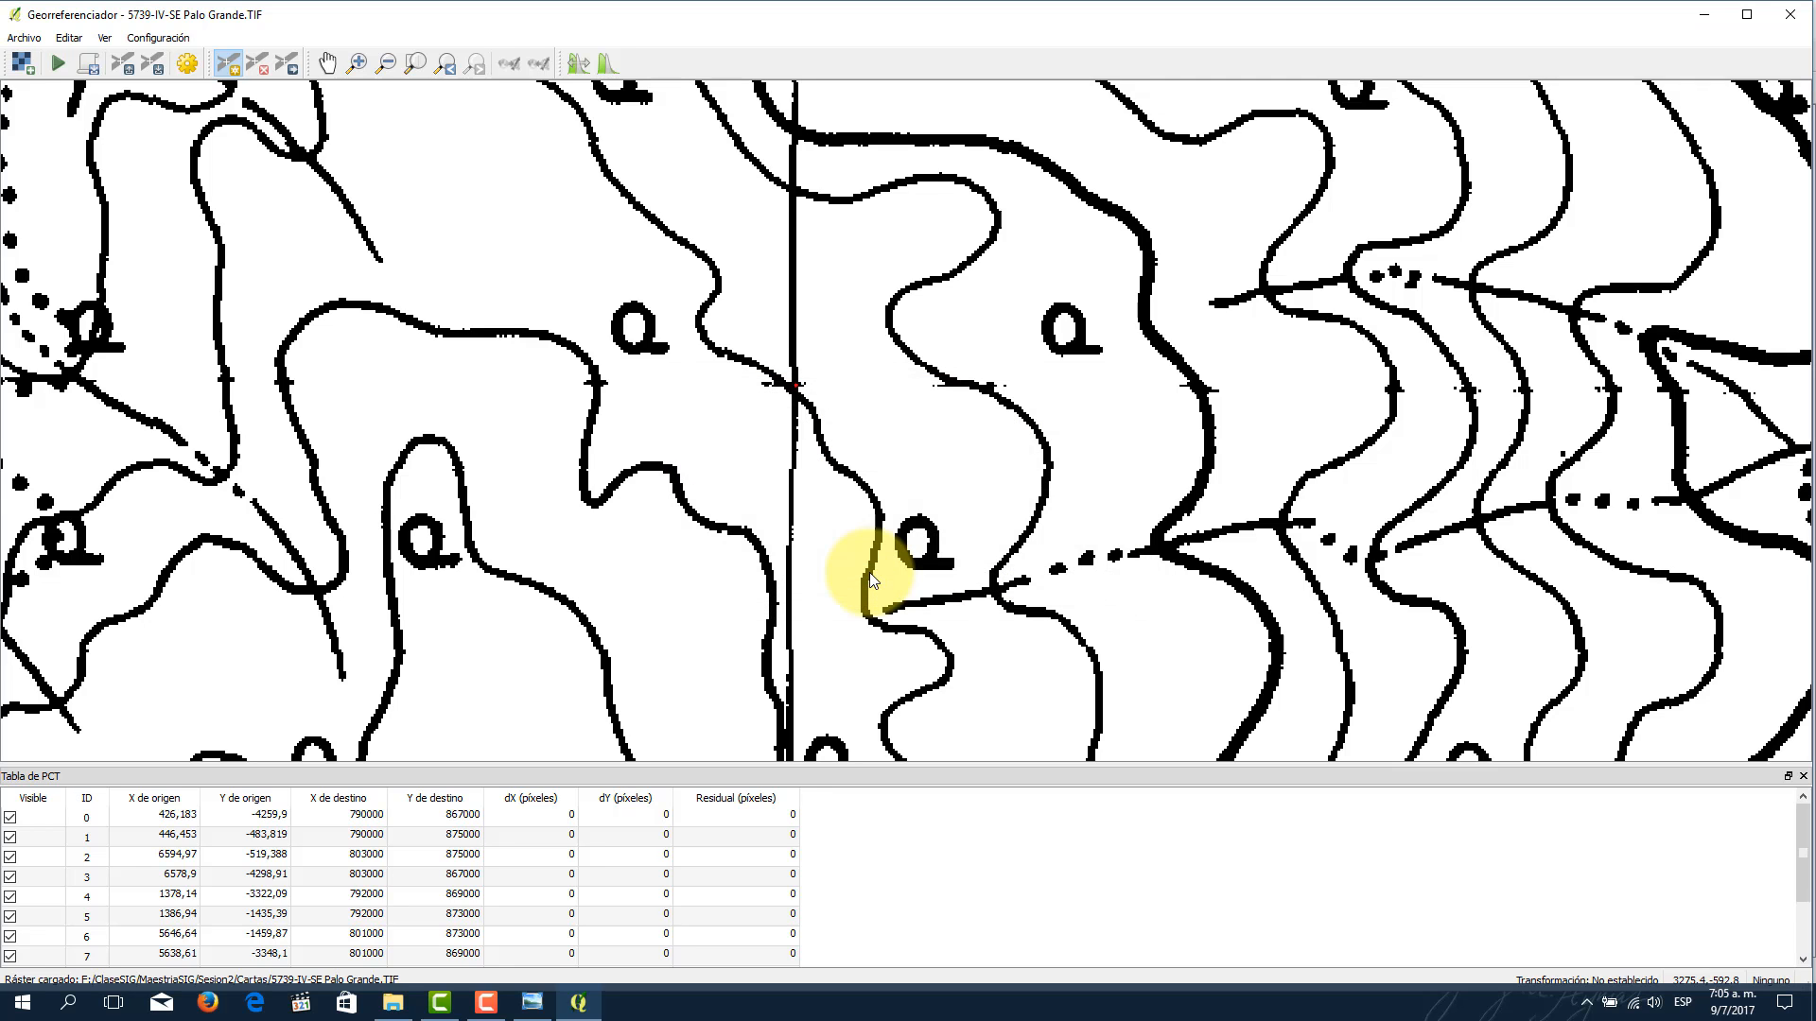
Step: Save the control points as 5739-IV-SE Palo Grande.TIF.points in the Cartas folder, replacing the existing file
{"action": "left_click", "coordinate": [151, 63]}
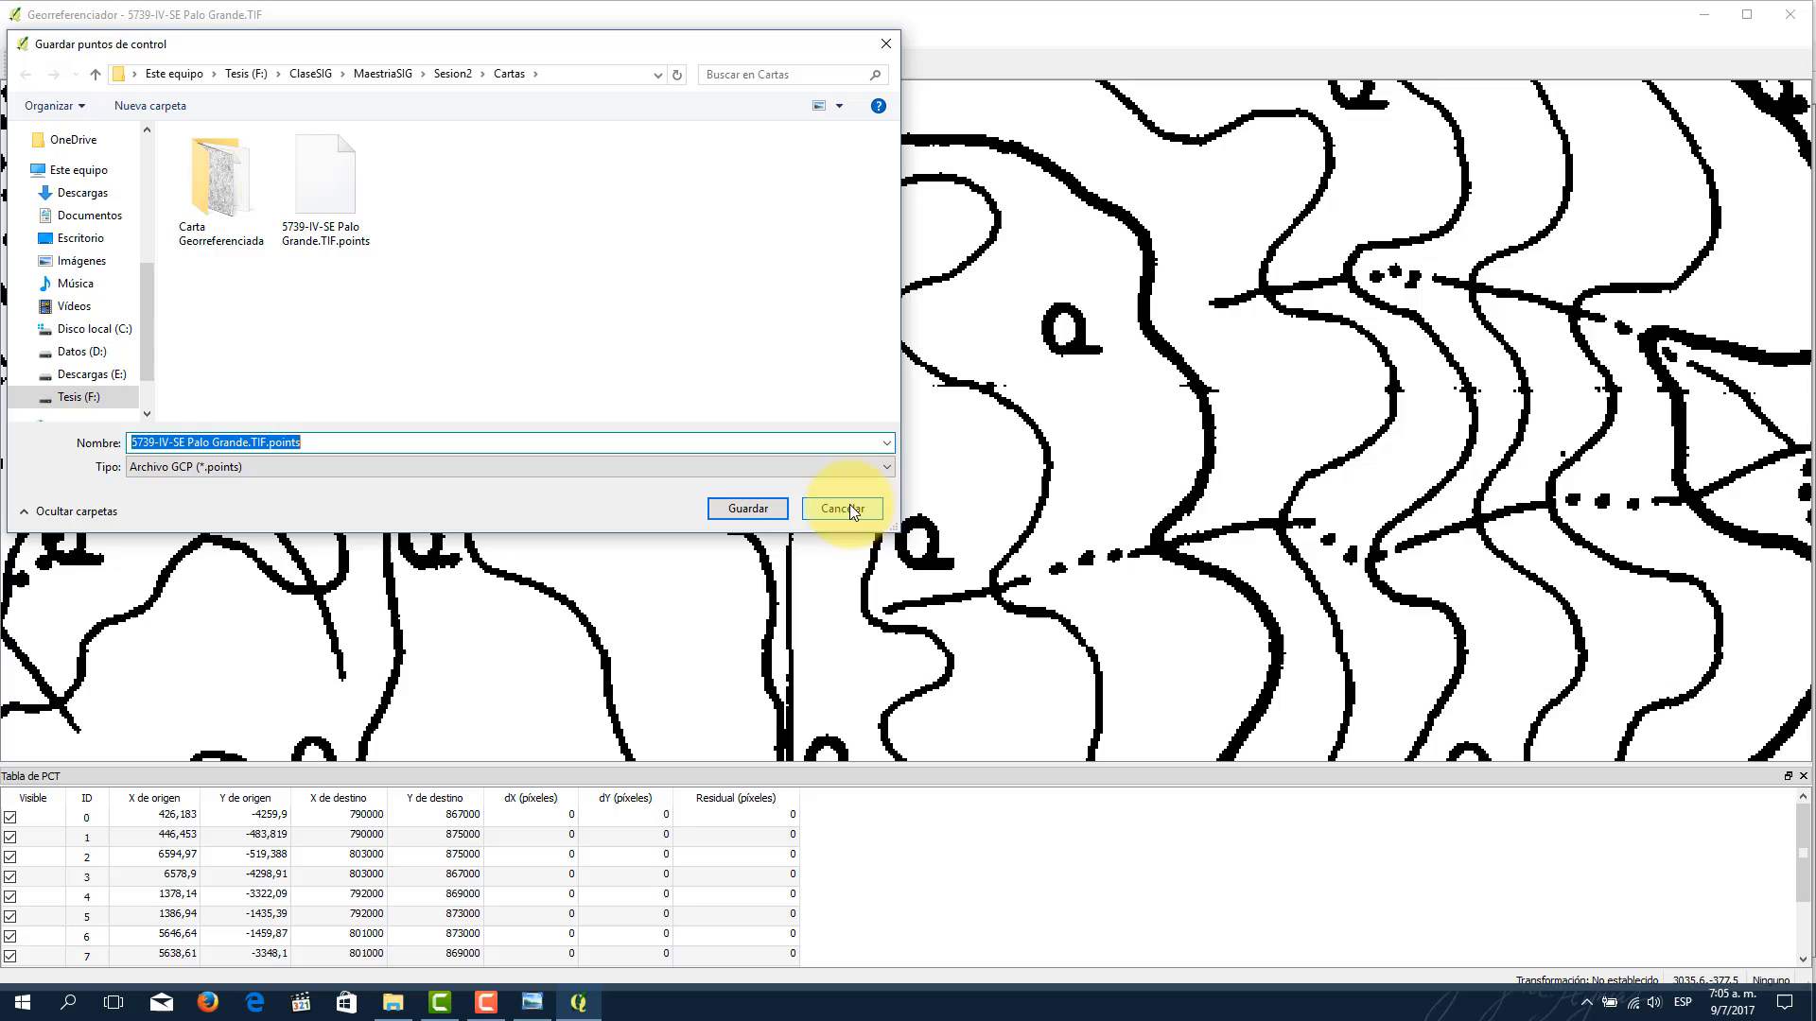
{"action": "left_click", "coordinate": [743, 507]}
{"action": "left_click", "coordinate": [973, 507]}
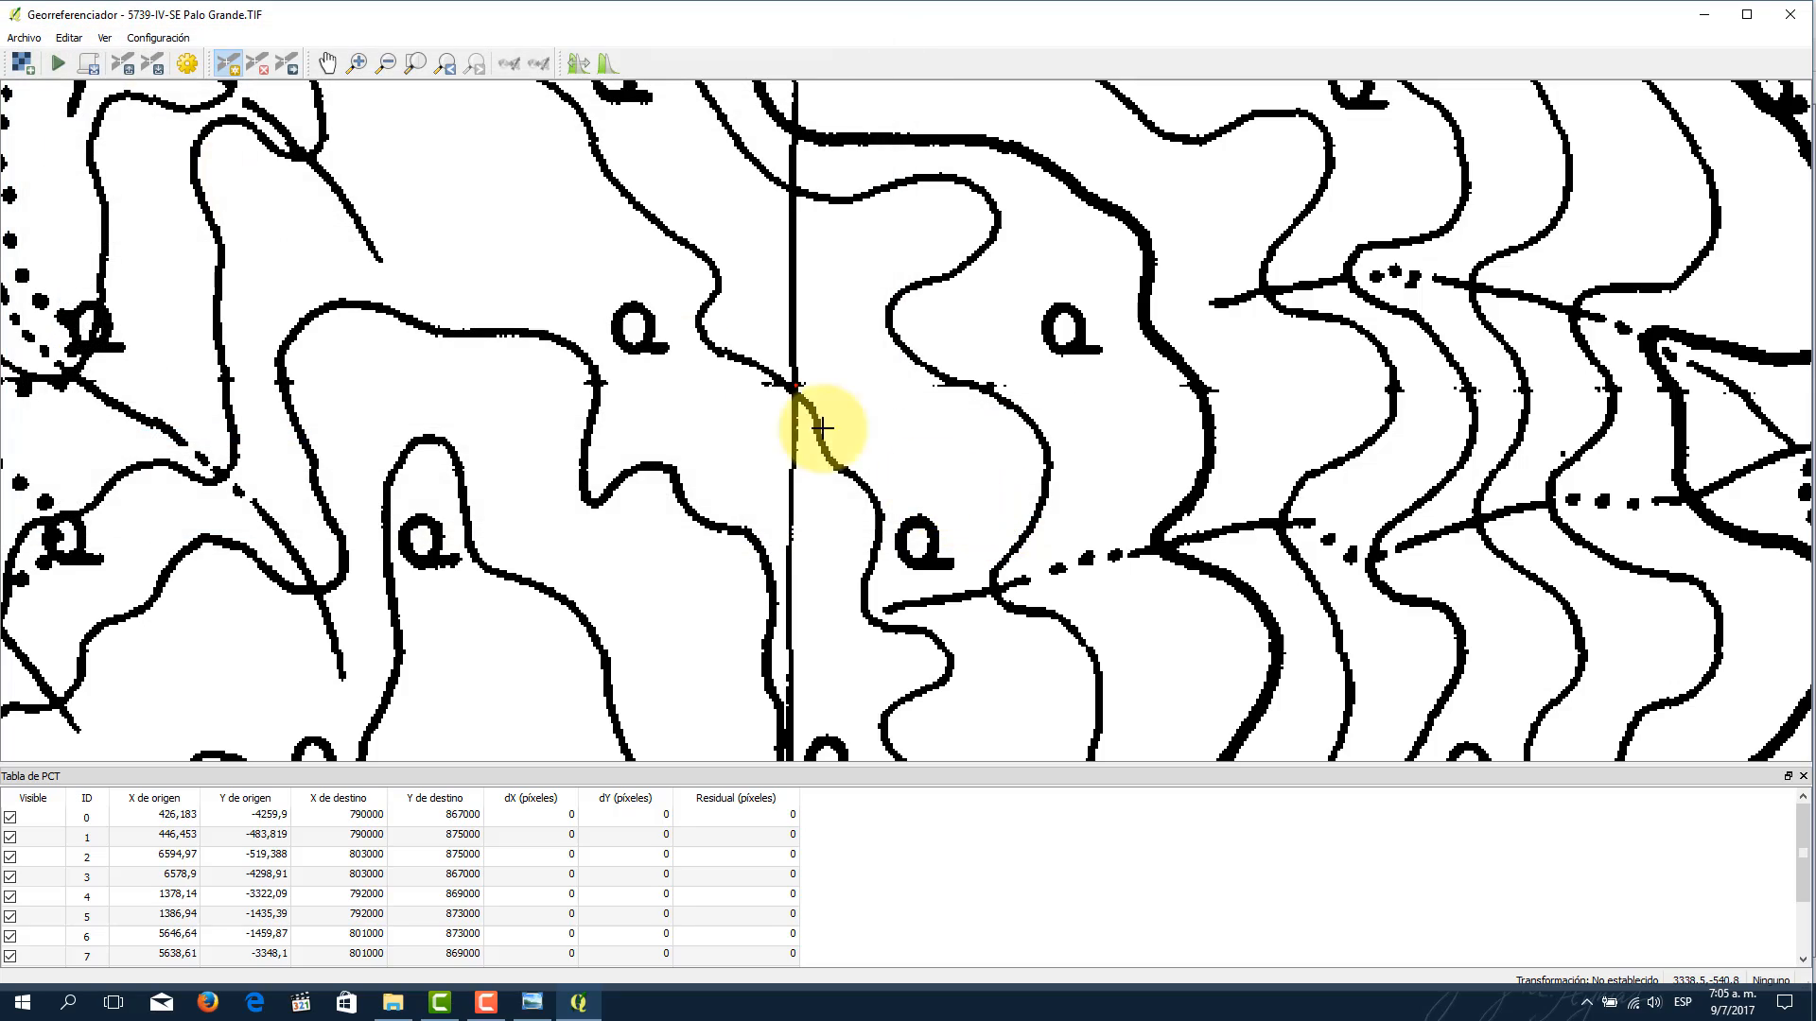
Step: Place a new control point on the grid crossing just below the San Joaquin label
{"action": "scroll", "coordinate": [648, 383], "scroll_direction": "down", "scroll_amount": 3}
{"action": "scroll", "coordinate": [653, 390], "scroll_direction": "down", "scroll_amount": 5}
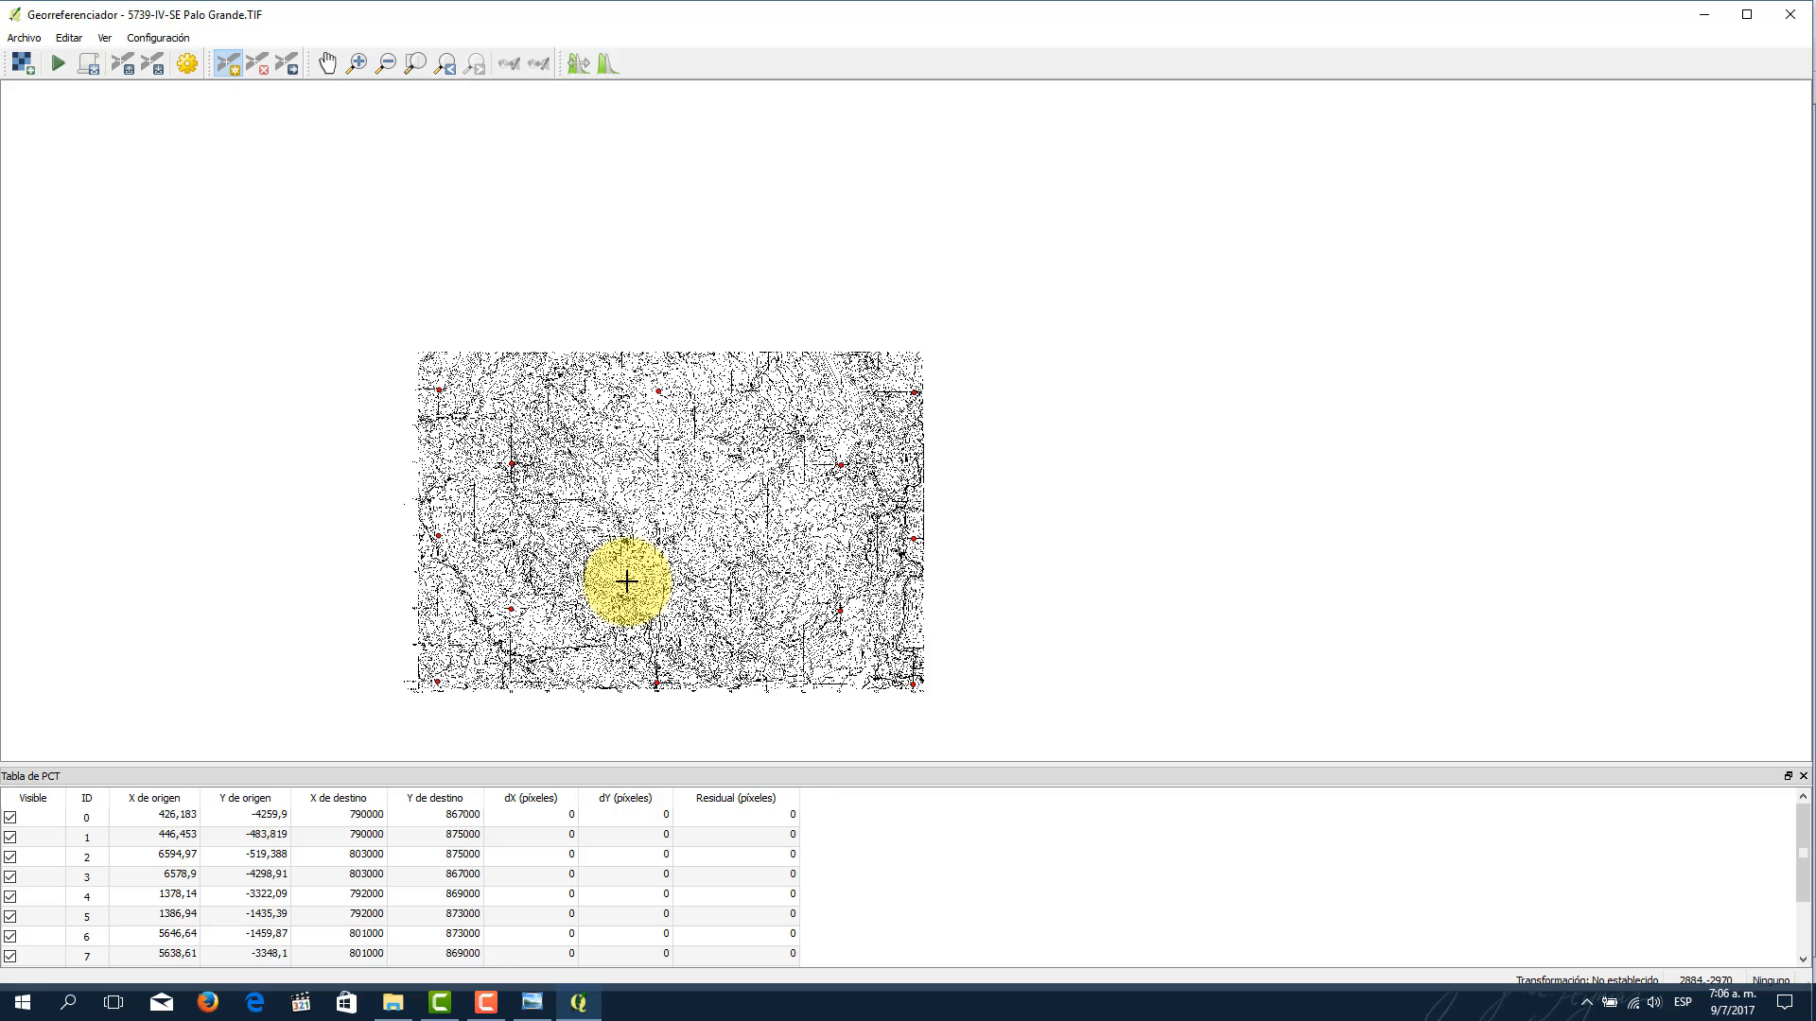
{"action": "scroll", "coordinate": [587, 589], "scroll_direction": "up", "scroll_amount": 1}
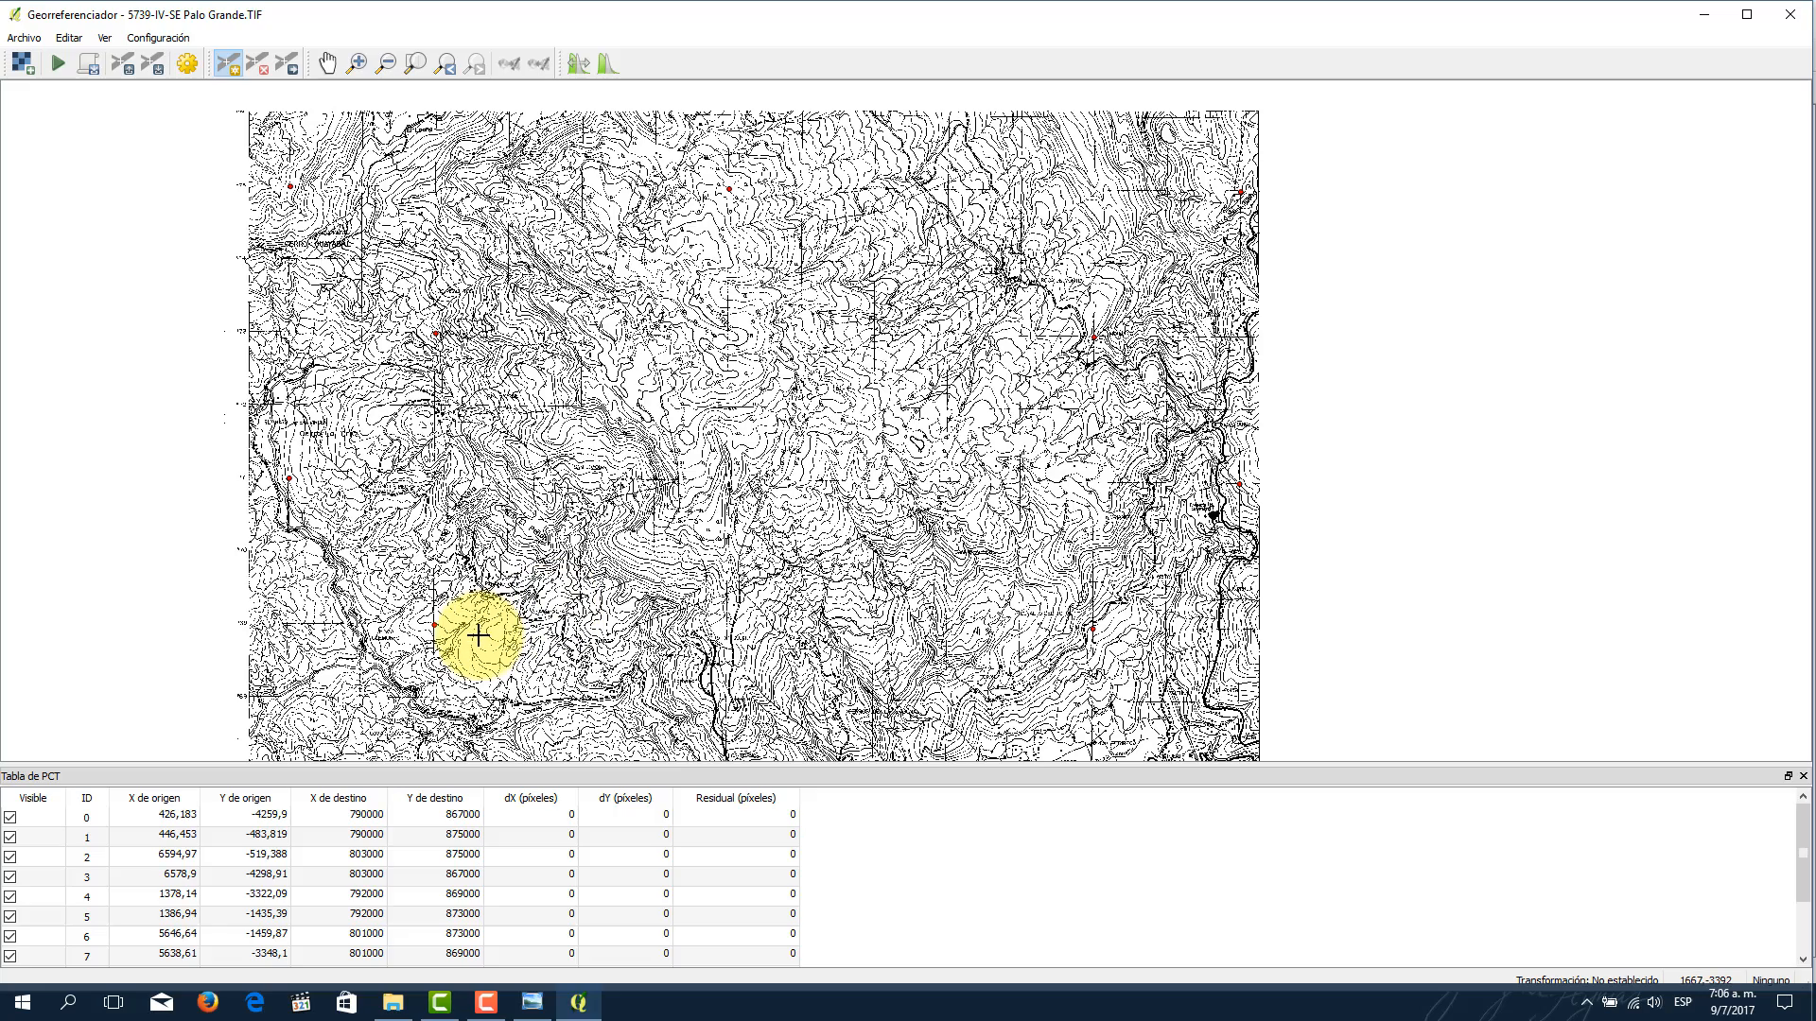
{"action": "left_click_drag", "start_coordinate": [433, 659], "coordinate": [487, 516]}
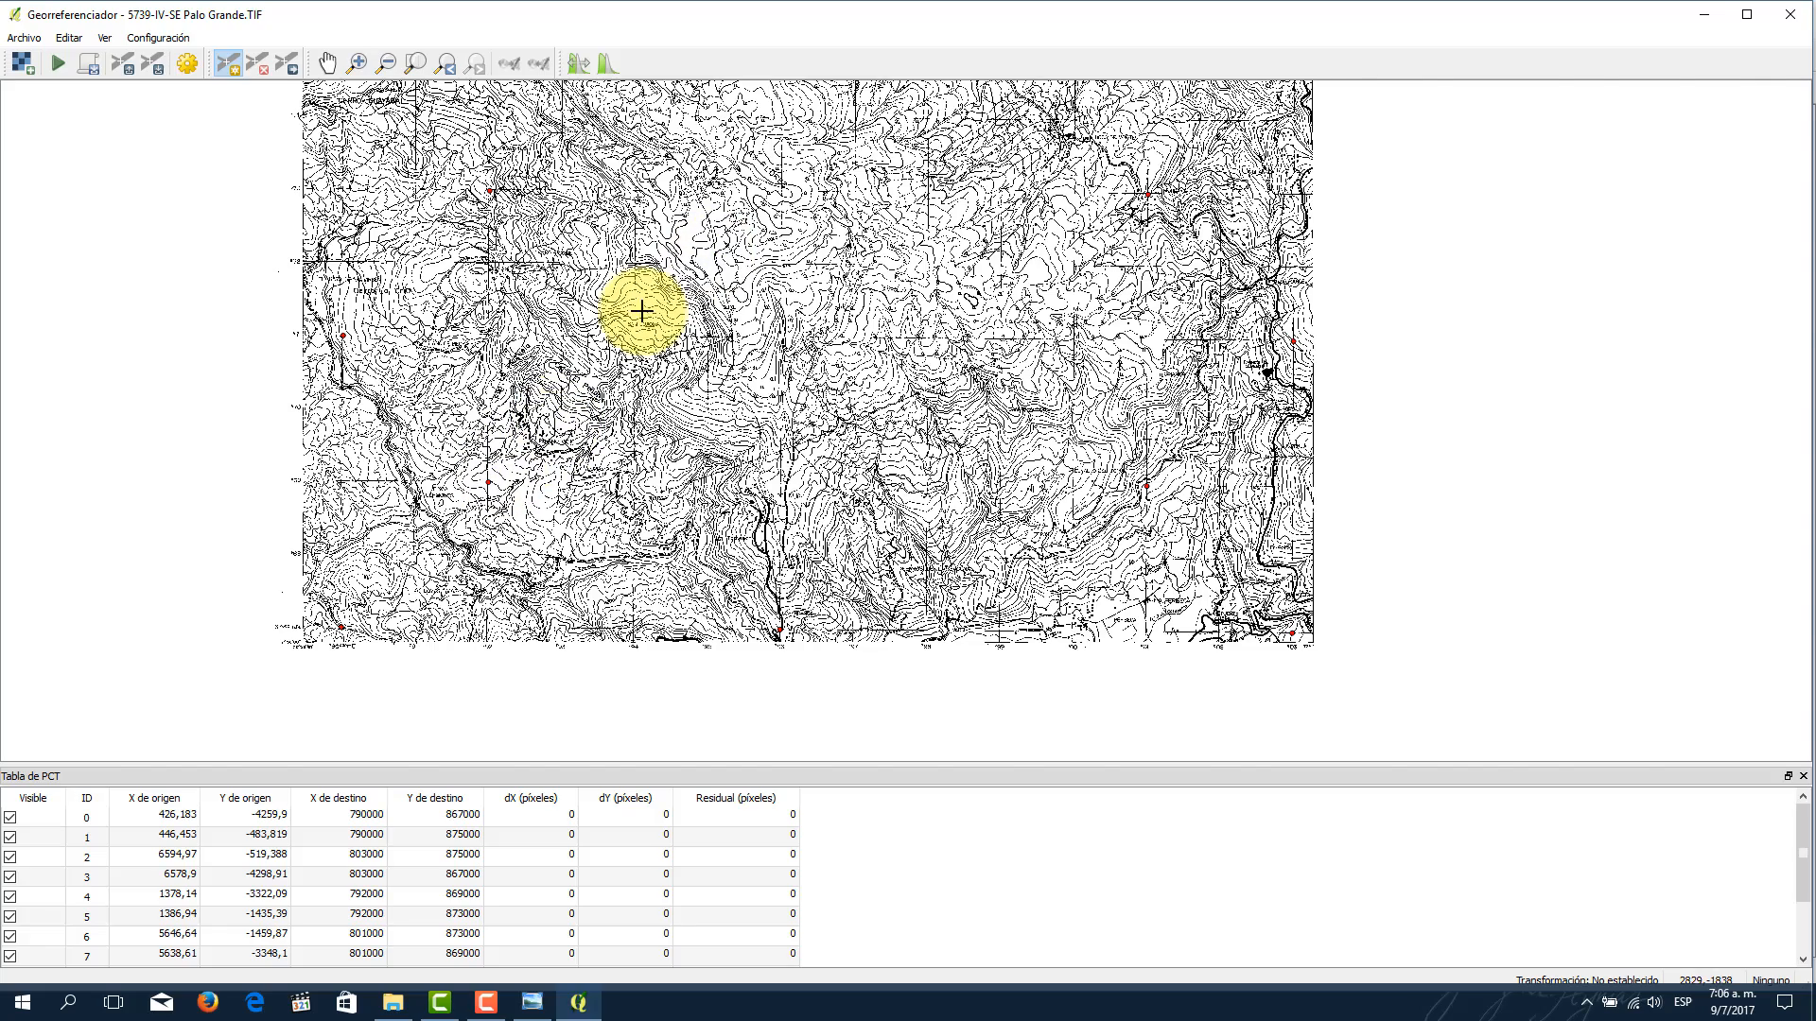
{"action": "scroll", "coordinate": [547, 445], "scroll_direction": "up", "scroll_amount": 1}
{"action": "left_click", "coordinate": [431, 519]}
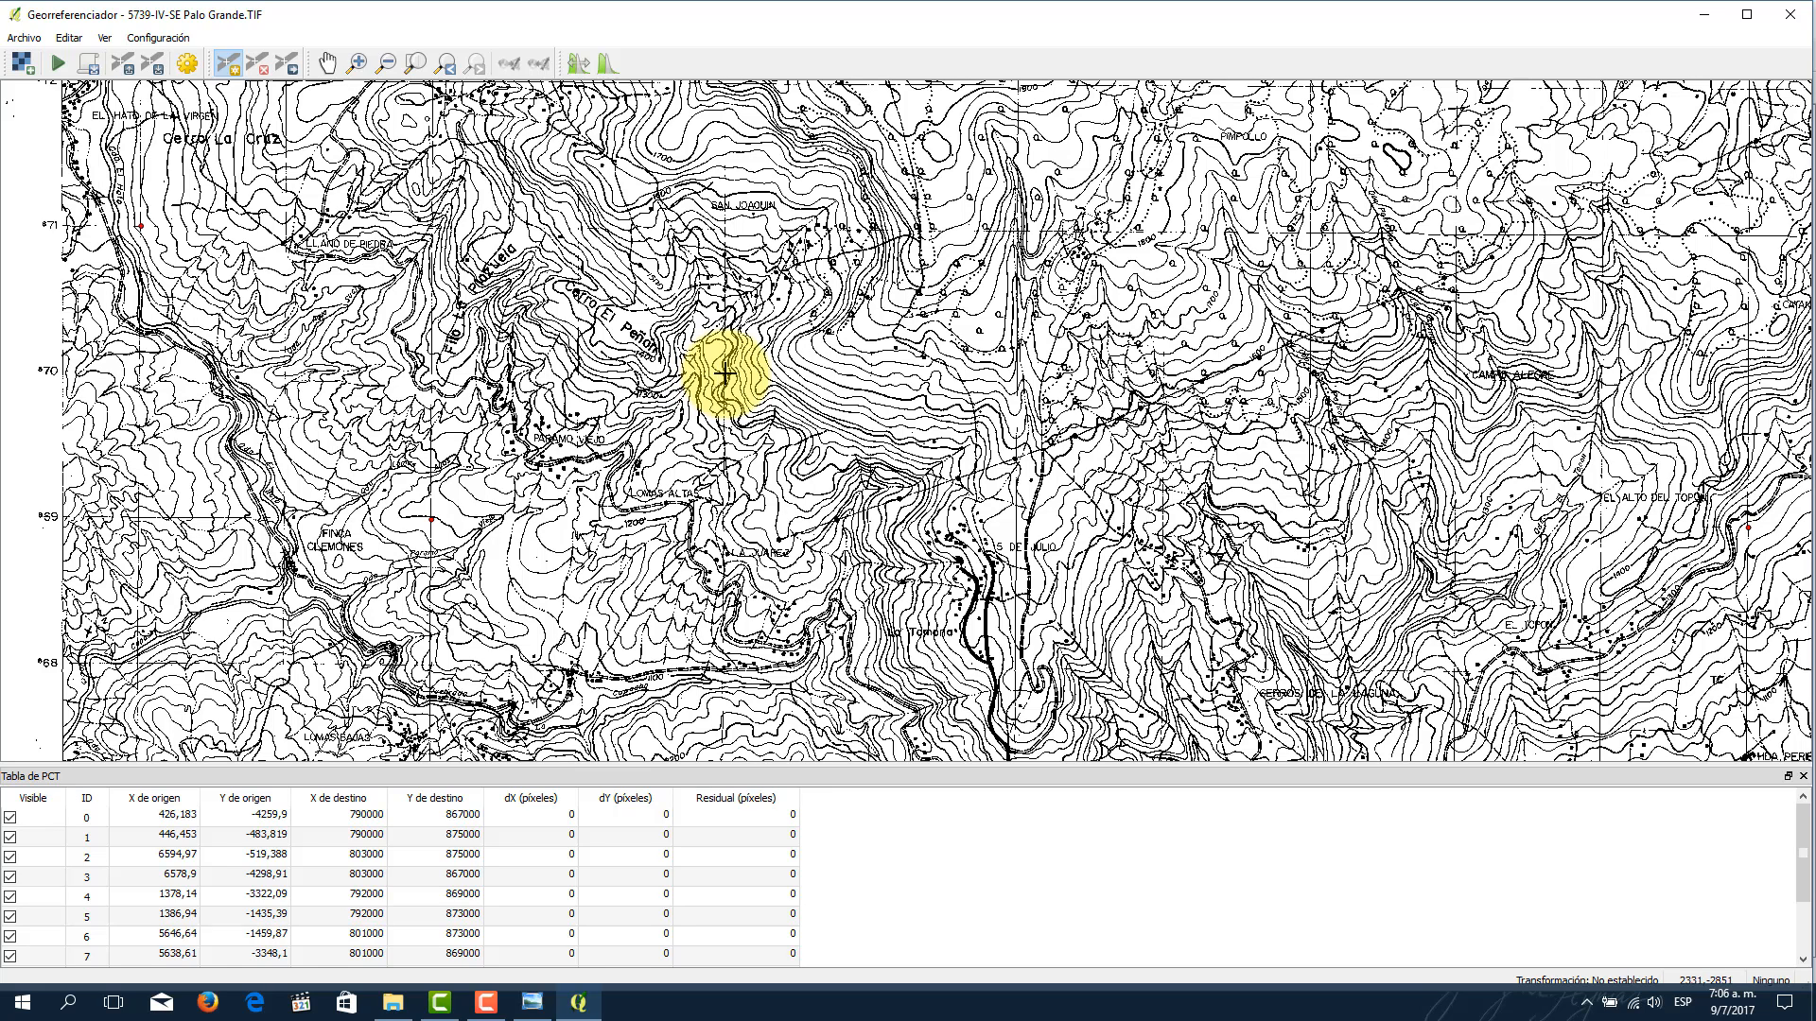
{"action": "scroll", "coordinate": [724, 375], "scroll_direction": "up", "scroll_amount": 1}
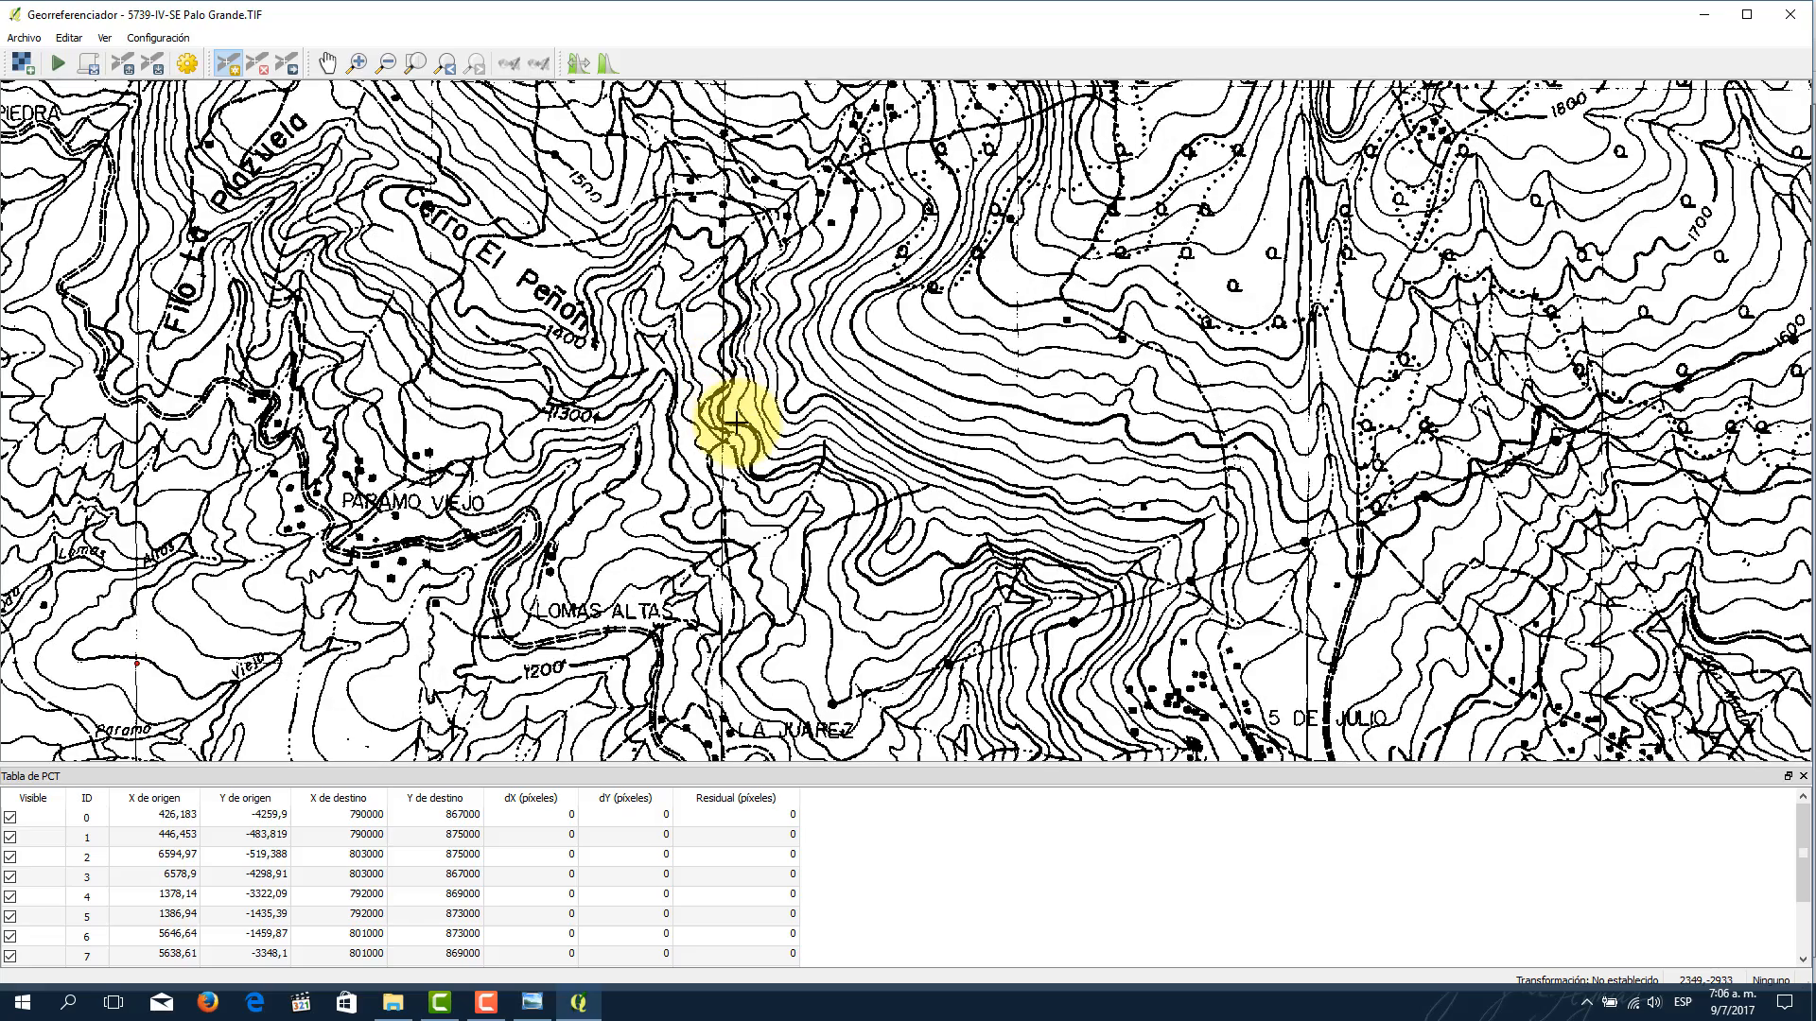
{"action": "scroll", "coordinate": [723, 387], "scroll_direction": "up", "scroll_amount": 1}
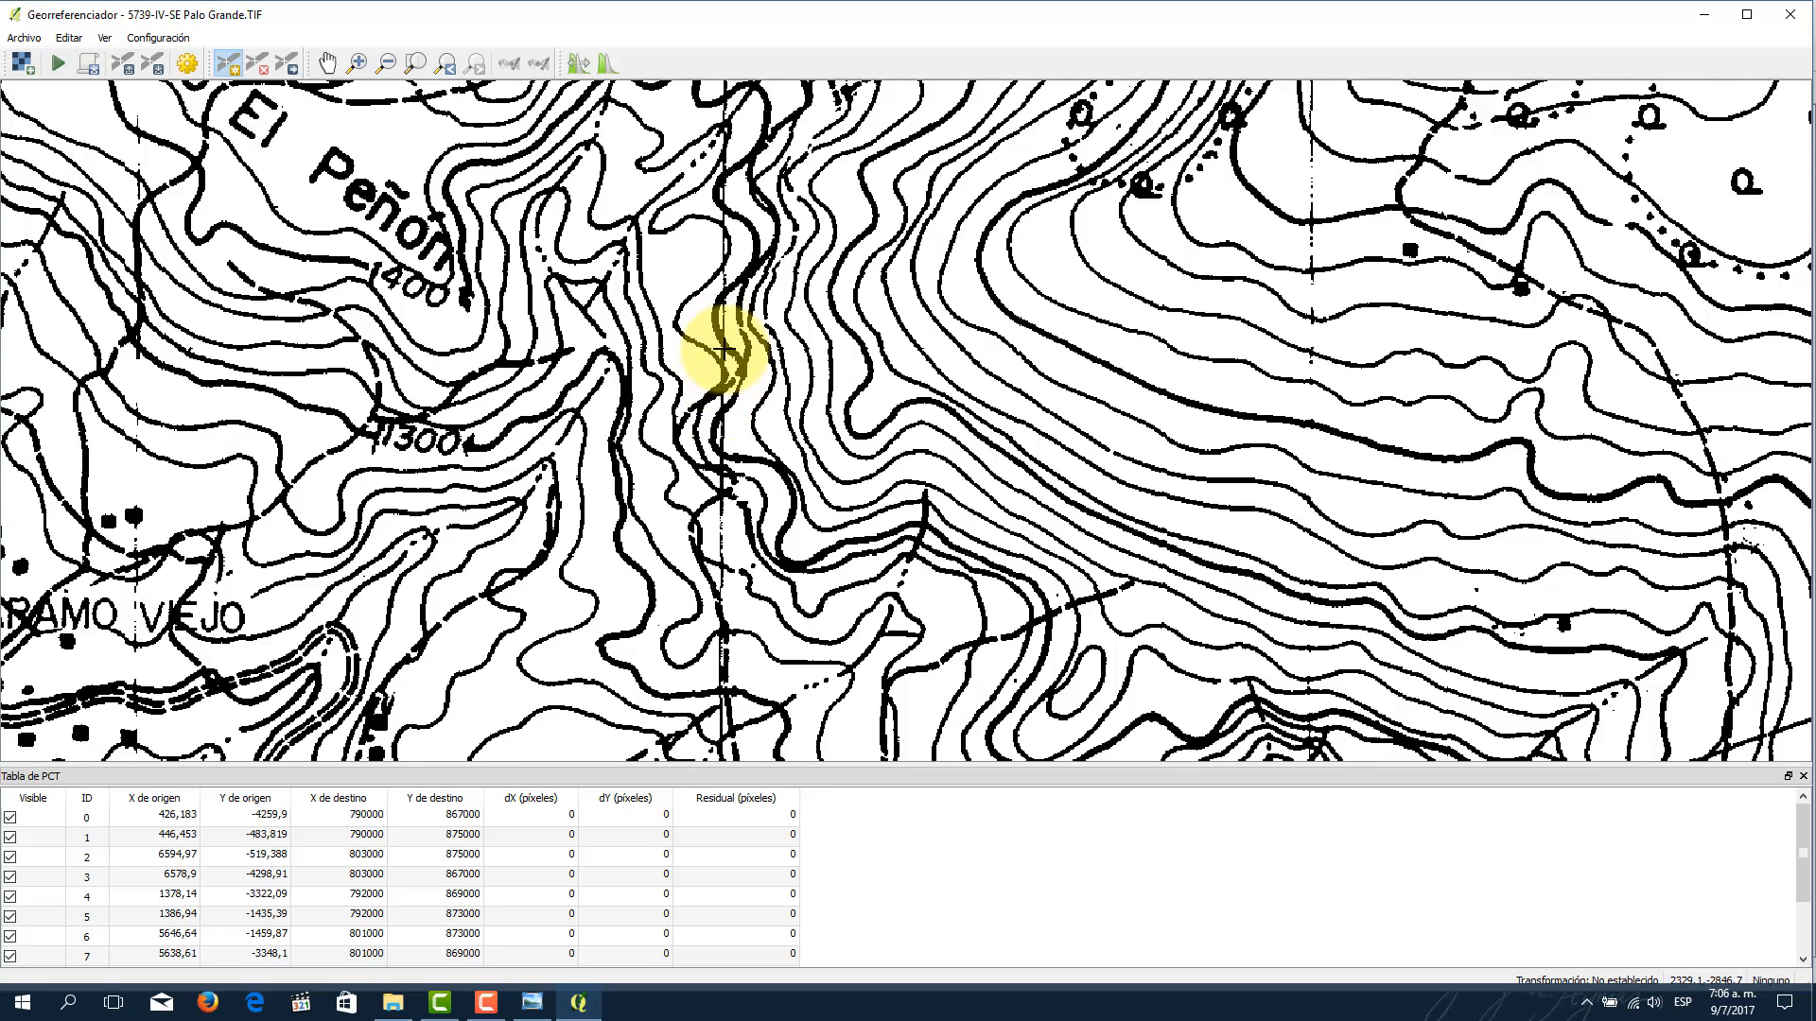
{"action": "scroll", "coordinate": [724, 351], "scroll_direction": "down", "scroll_amount": 1}
{"action": "scroll", "coordinate": [724, 351], "scroll_direction": "down", "scroll_amount": 1}
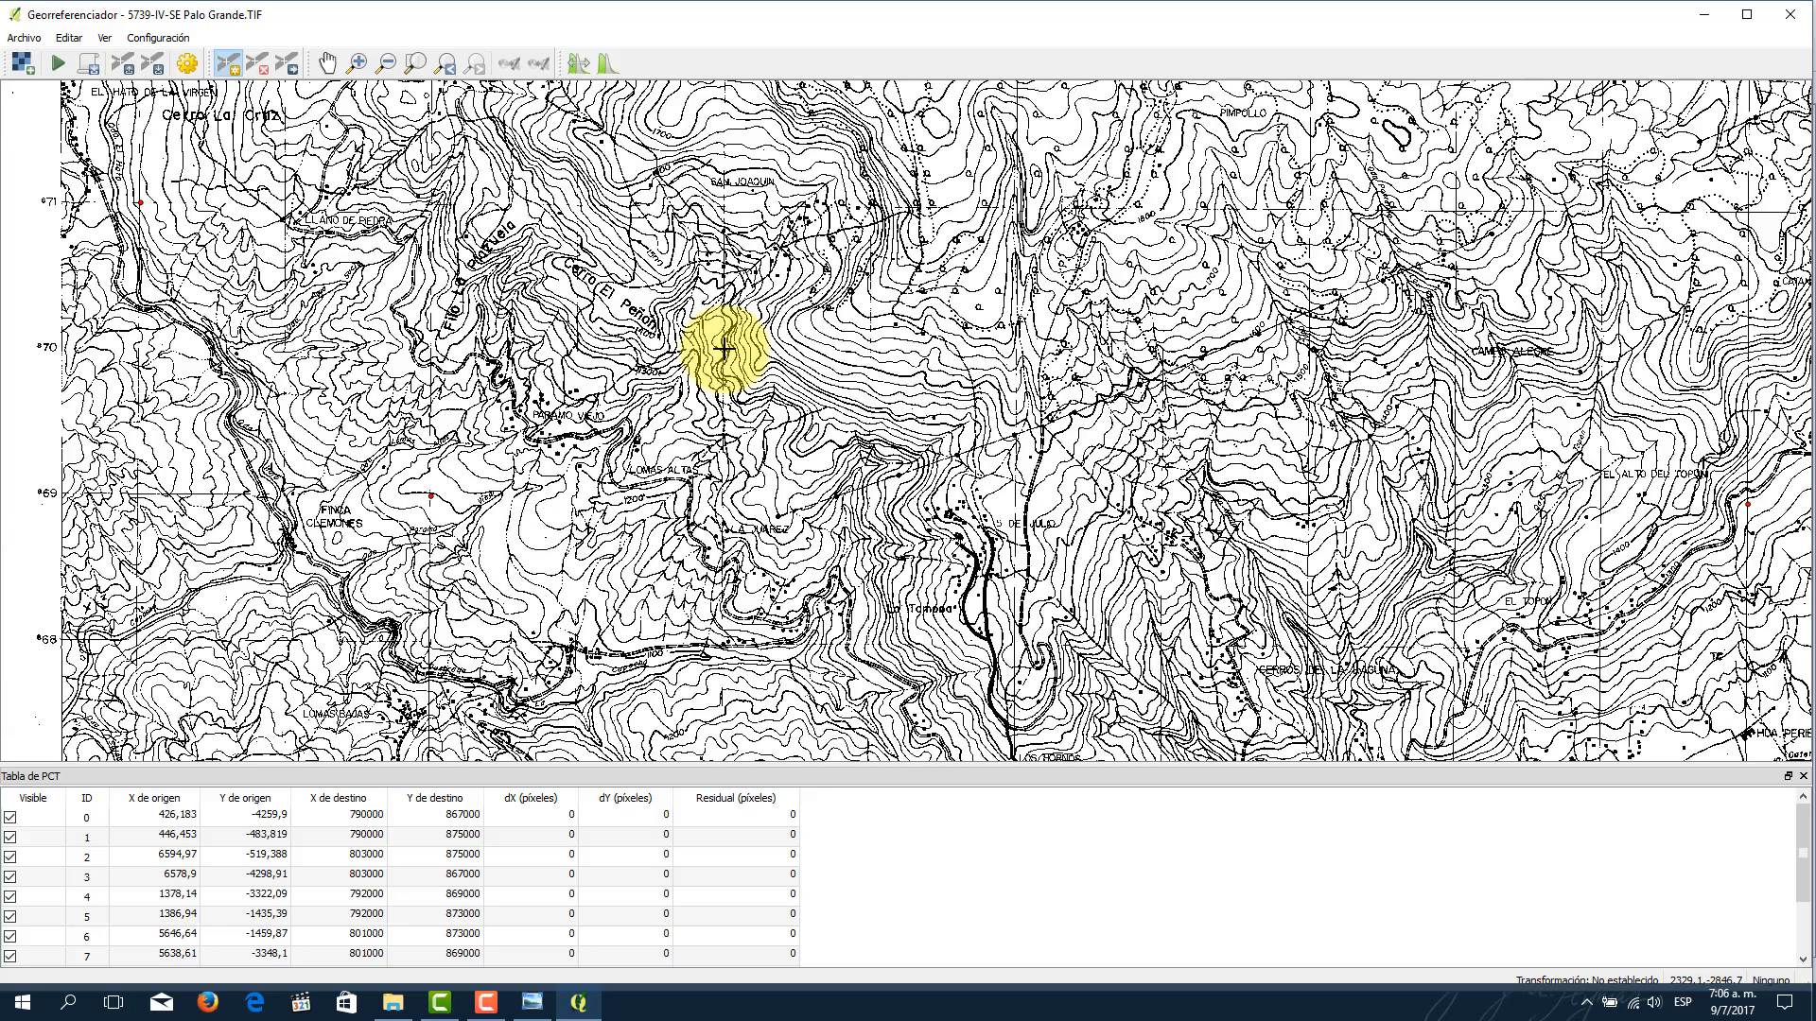
{"action": "left_click_drag", "start_coordinate": [731, 200], "coordinate": [722, 313]}
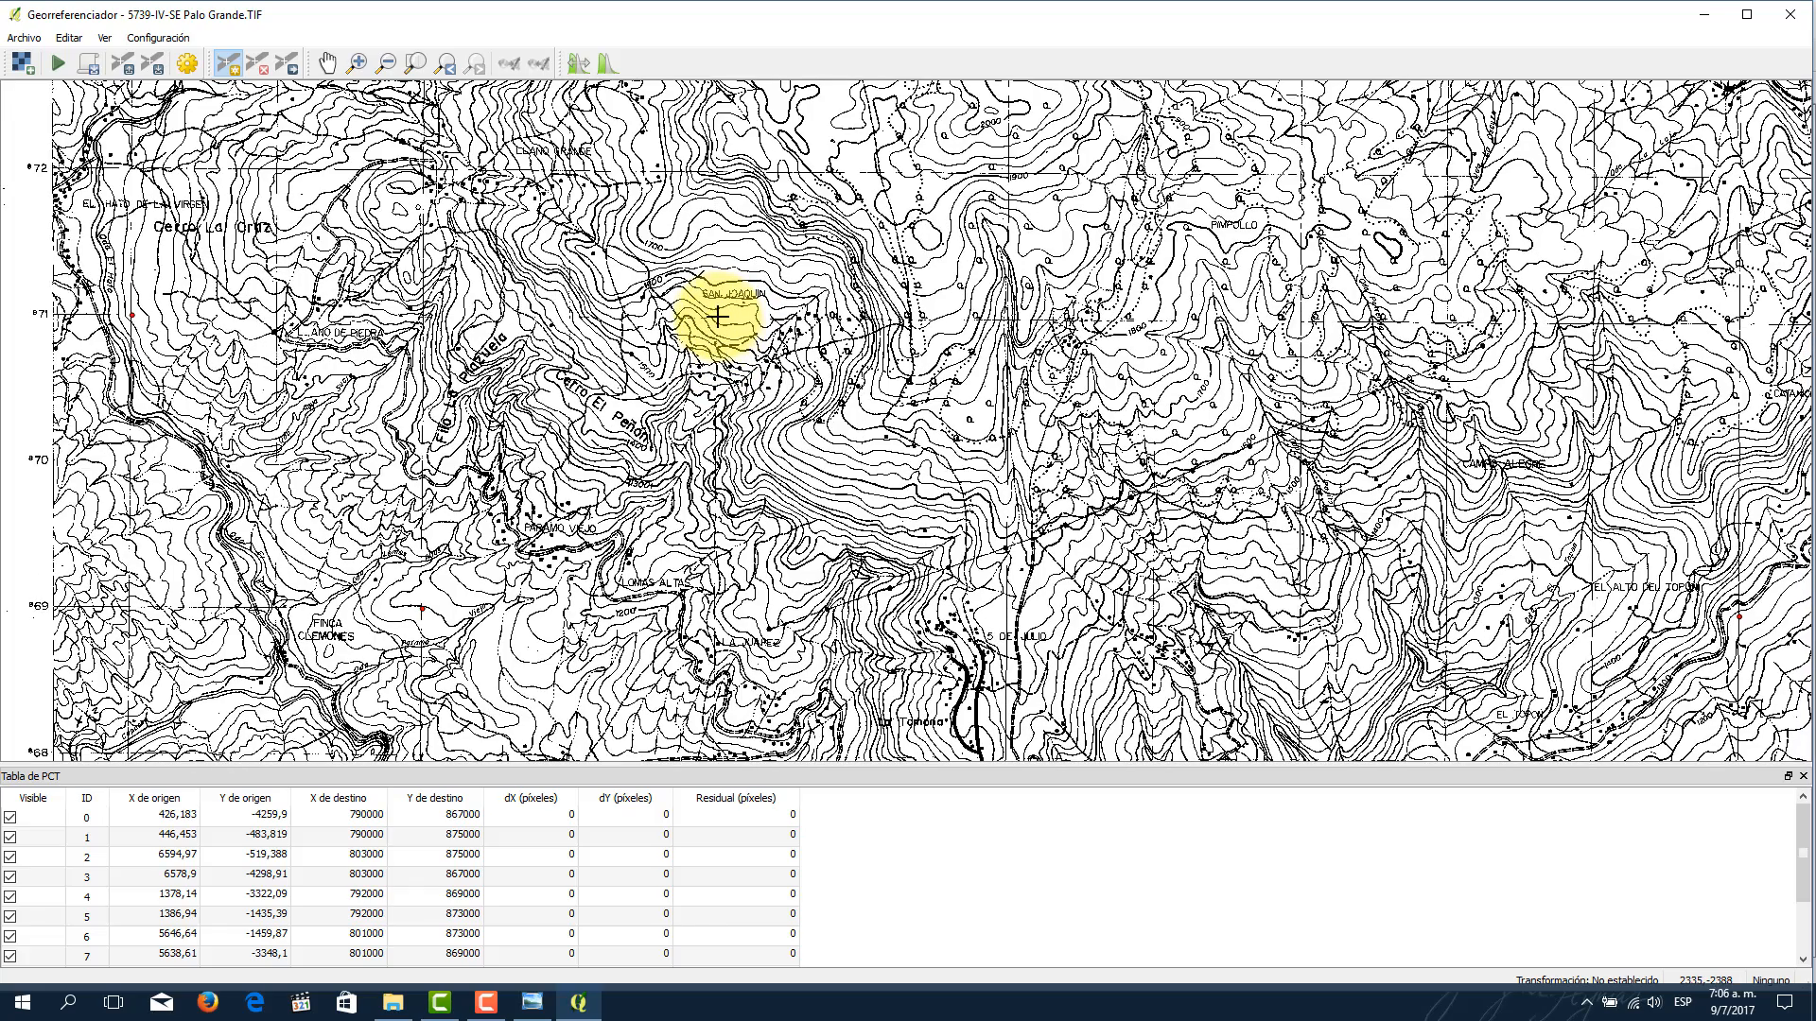
{"action": "scroll", "coordinate": [721, 313], "scroll_direction": "up", "scroll_amount": 1}
{"action": "scroll", "coordinate": [714, 329], "scroll_direction": "up", "scroll_amount": 1}
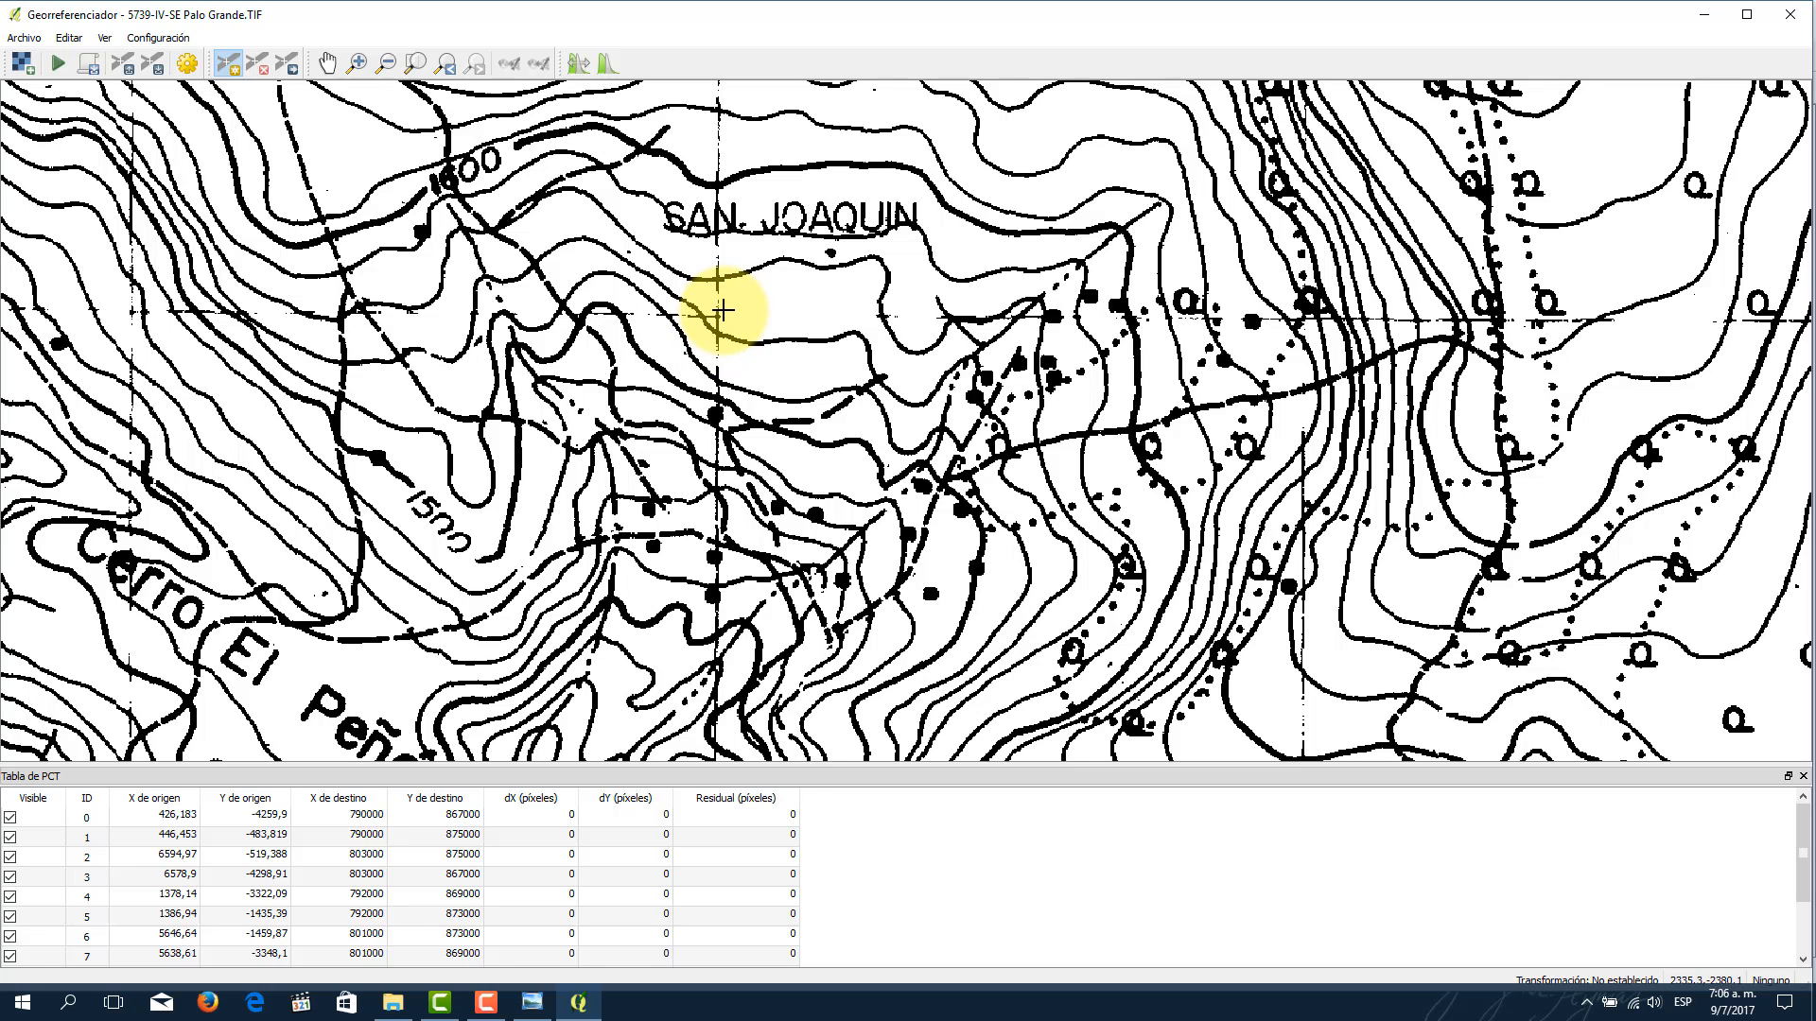
{"action": "scroll", "coordinate": [729, 292], "scroll_direction": "up", "scroll_amount": 1}
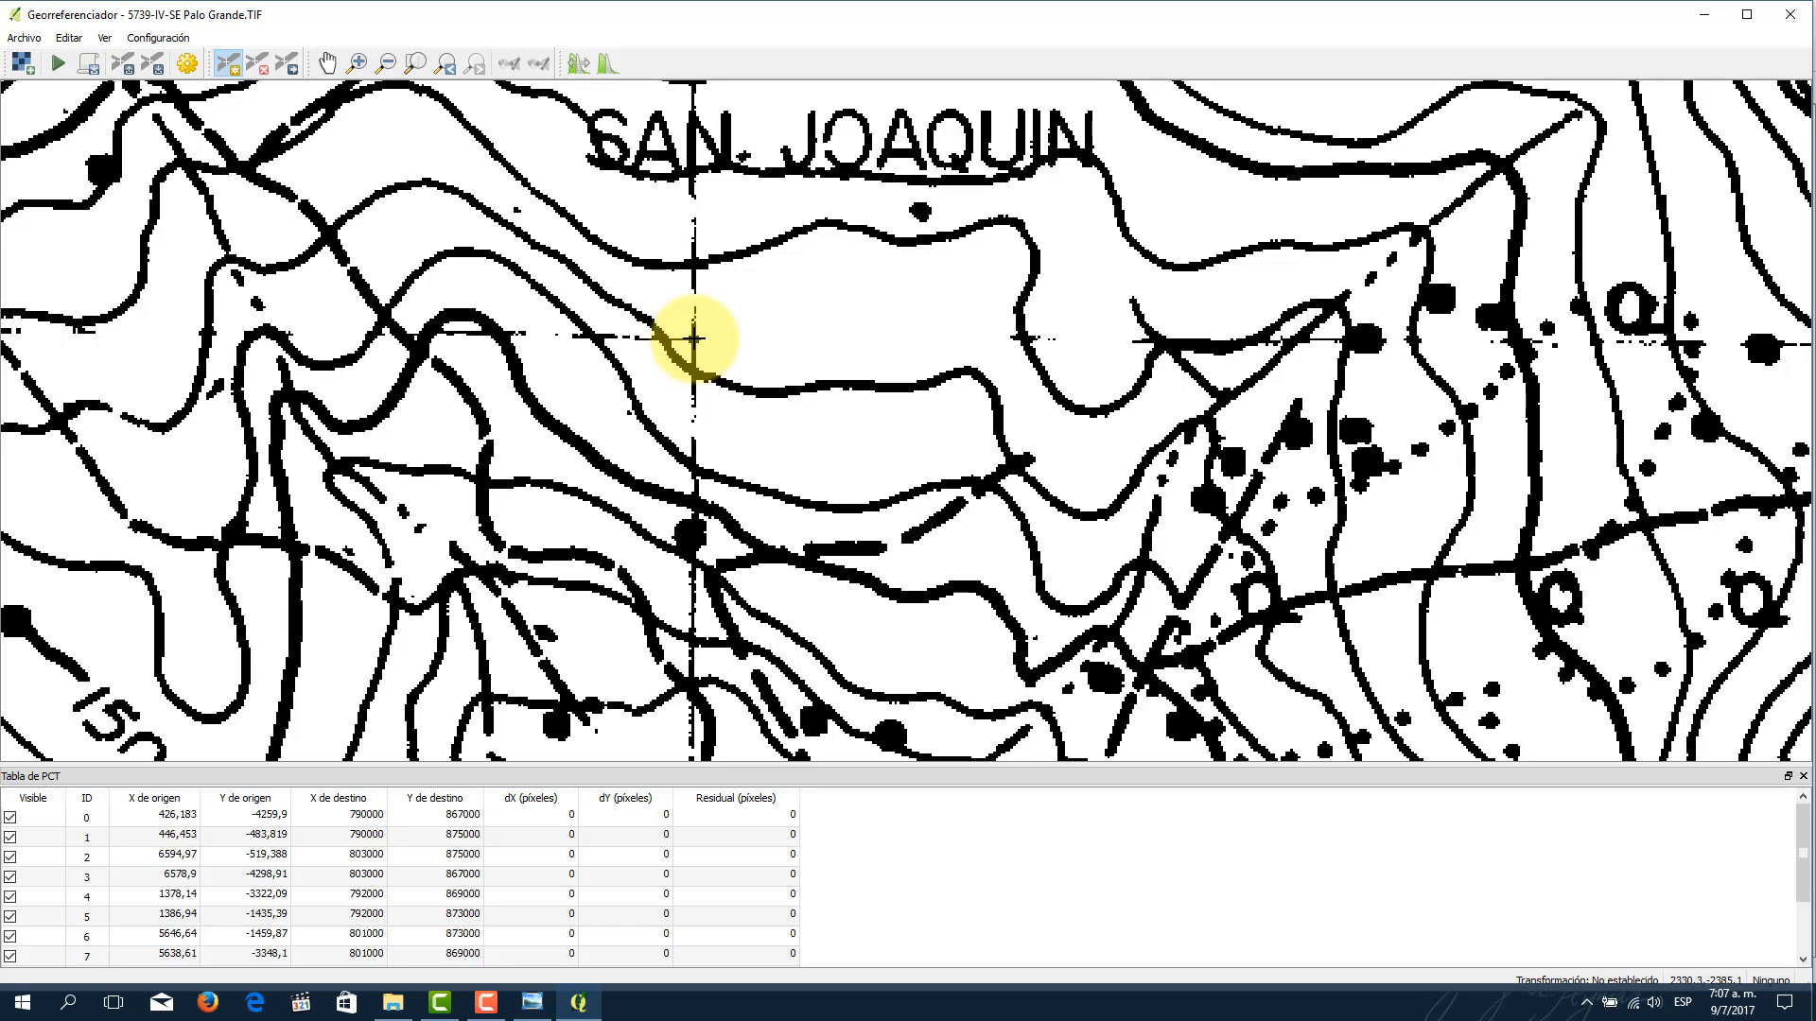
{"action": "left_click", "coordinate": [693, 339]}
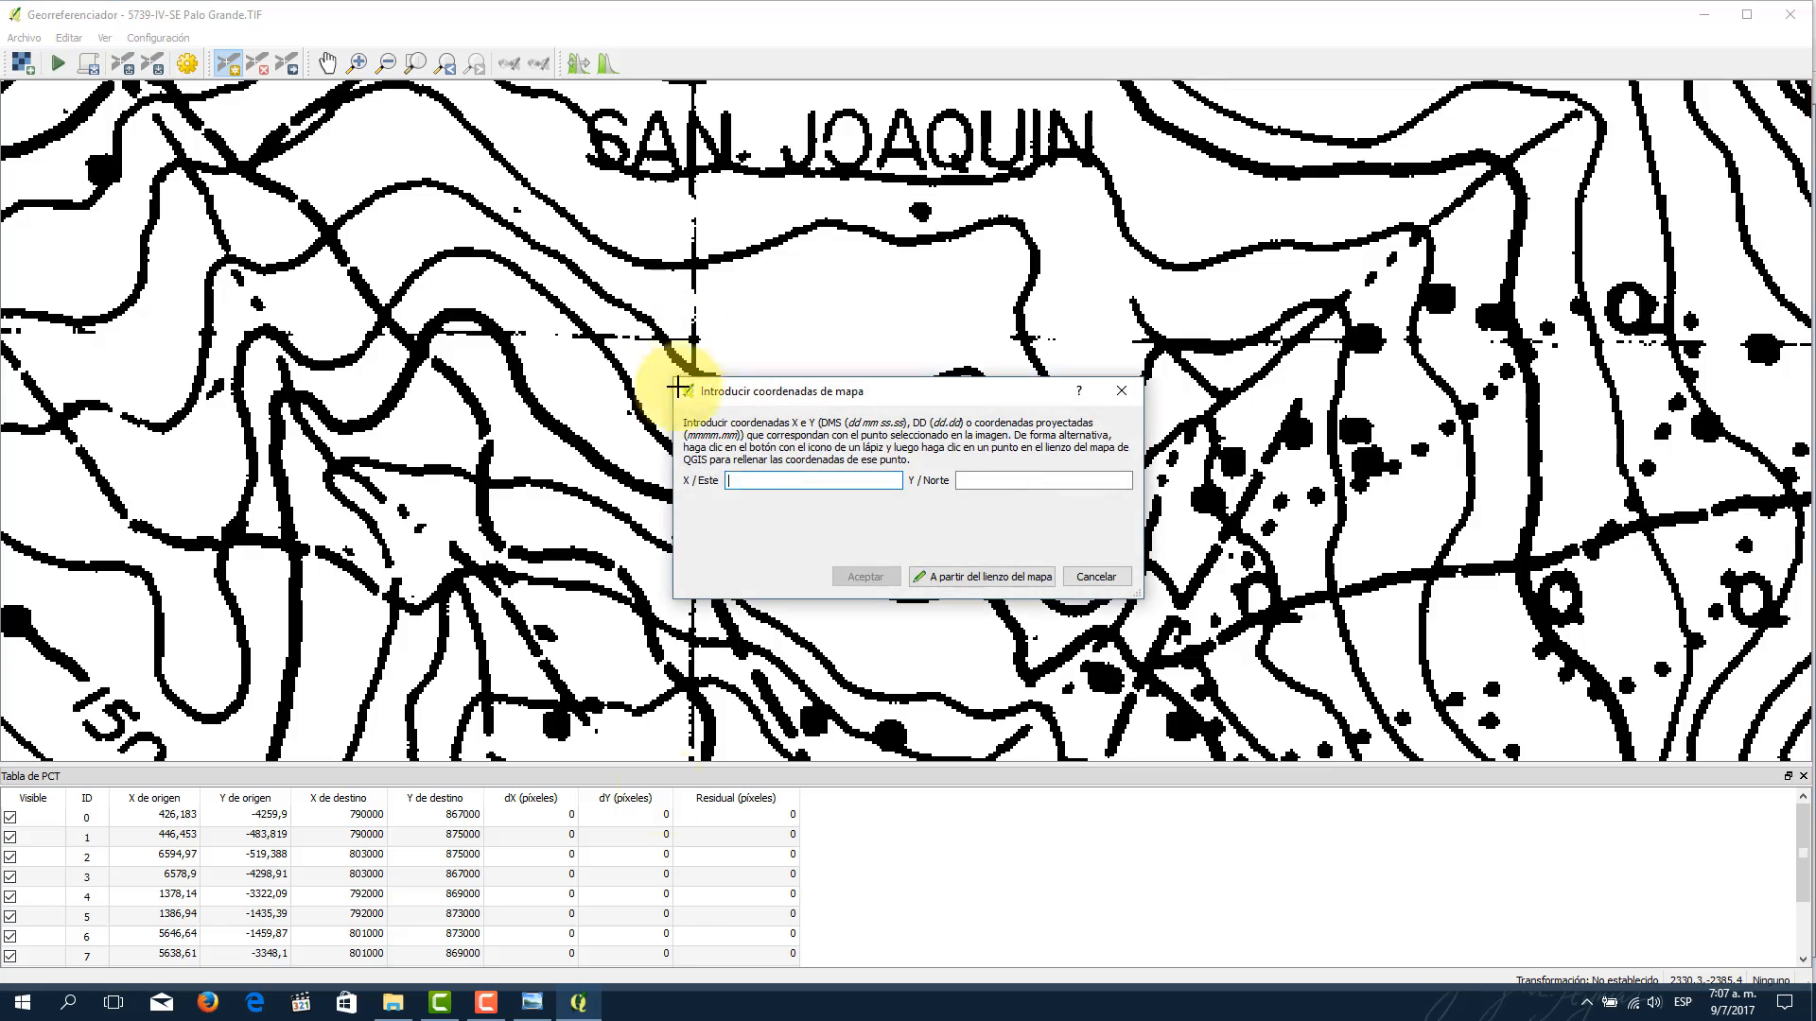
Step: Switch to the map sheet in Windows Photo Viewer and trace the crossing below San Joaquin to its easting and northing labels on the margins
{"action": "left_click", "coordinate": [527, 1010]}
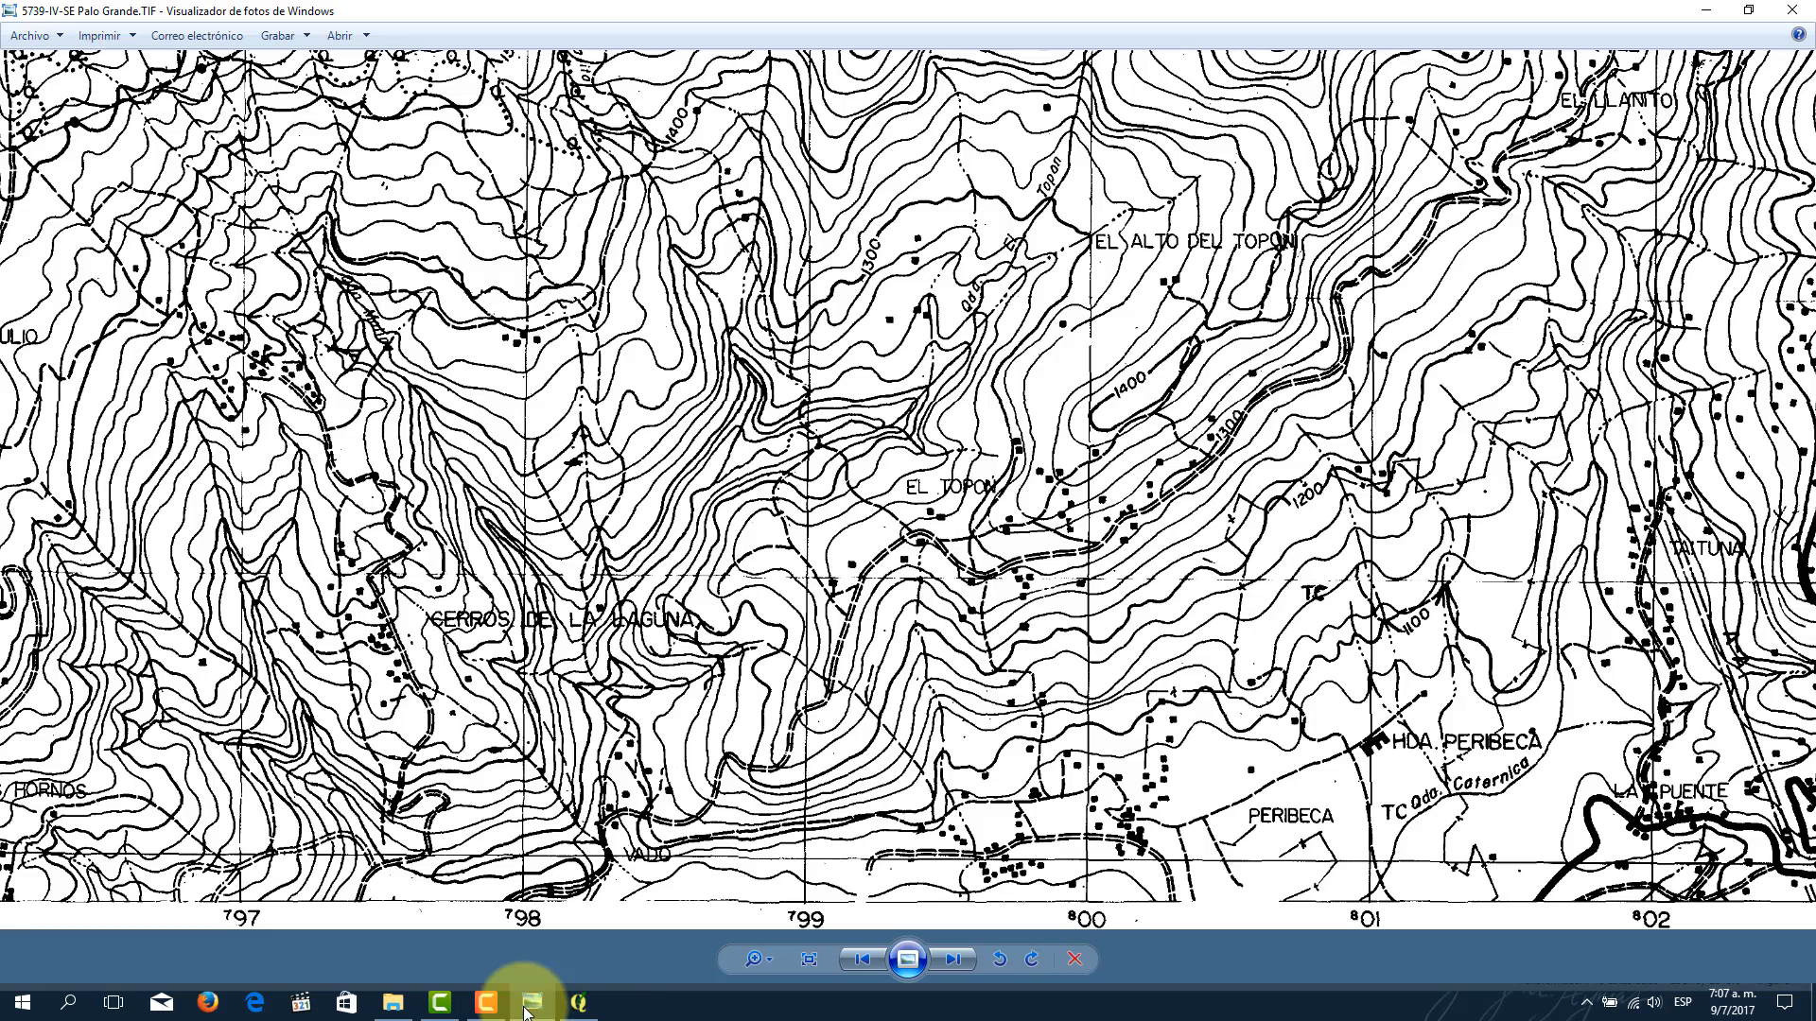
{"action": "scroll", "coordinate": [605, 340], "scroll_direction": "down", "scroll_amount": 4}
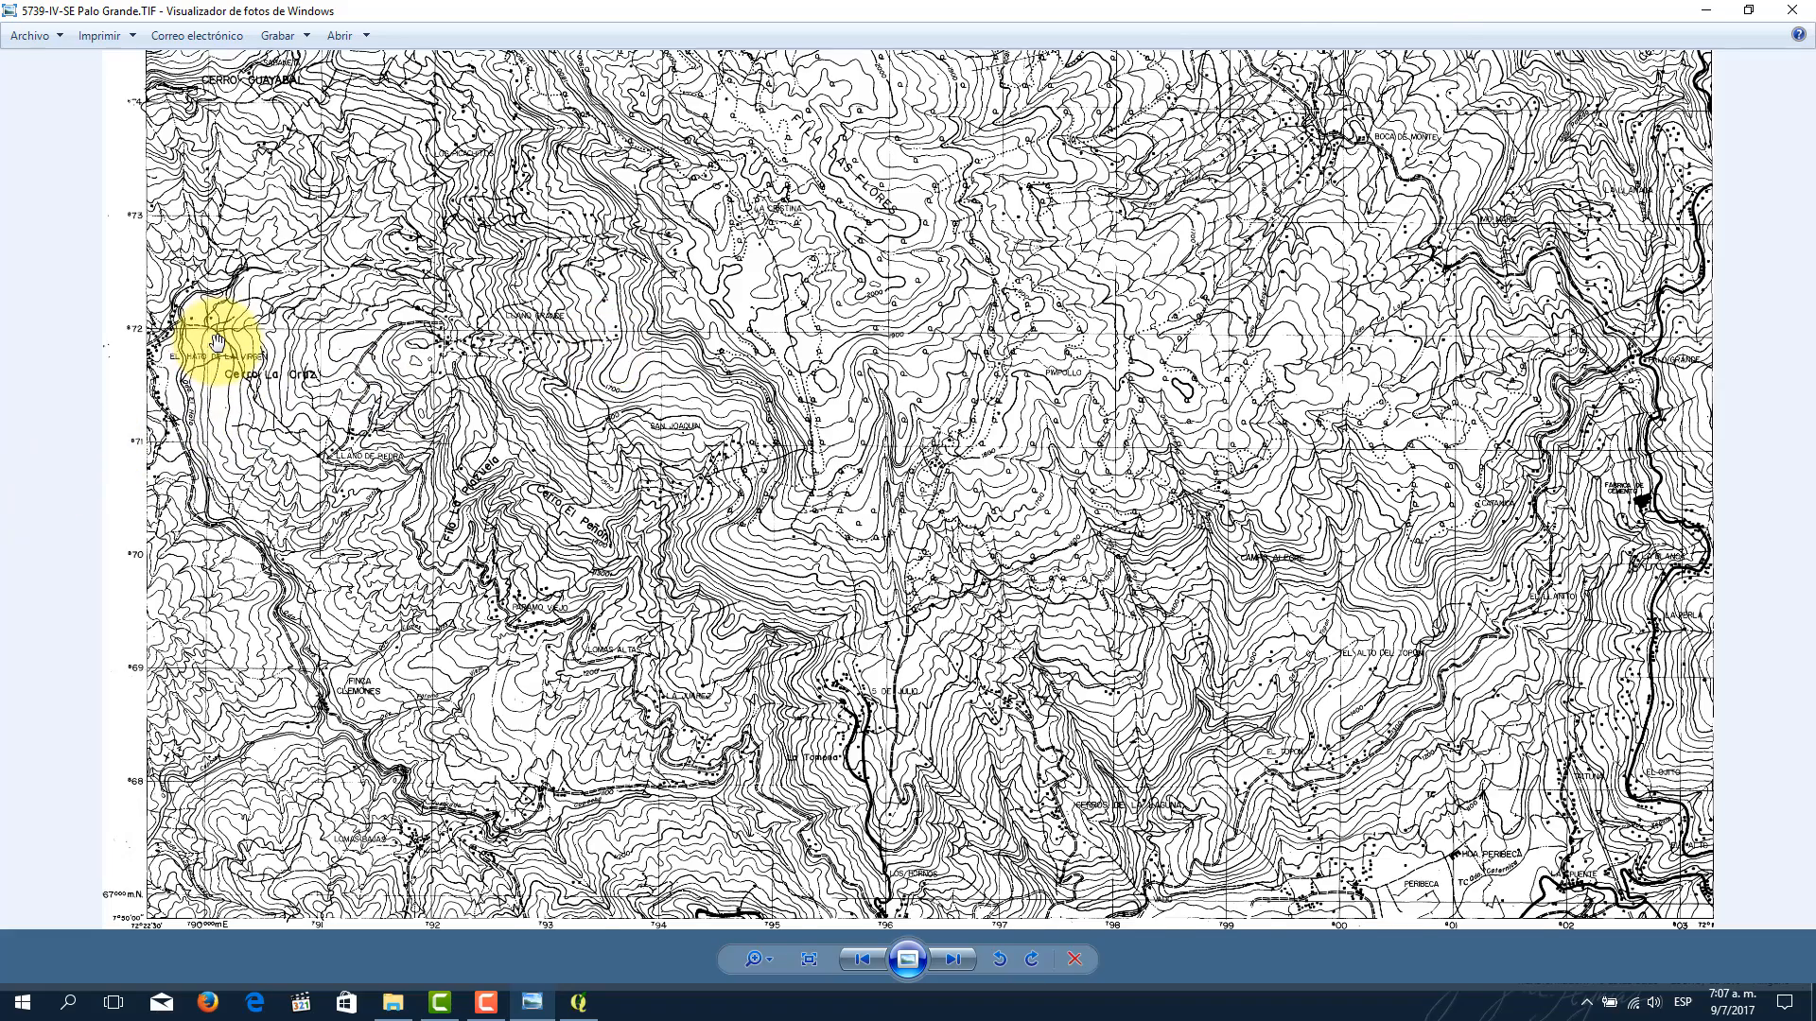
{"action": "scroll", "coordinate": [217, 342], "scroll_direction": "down", "scroll_amount": 1}
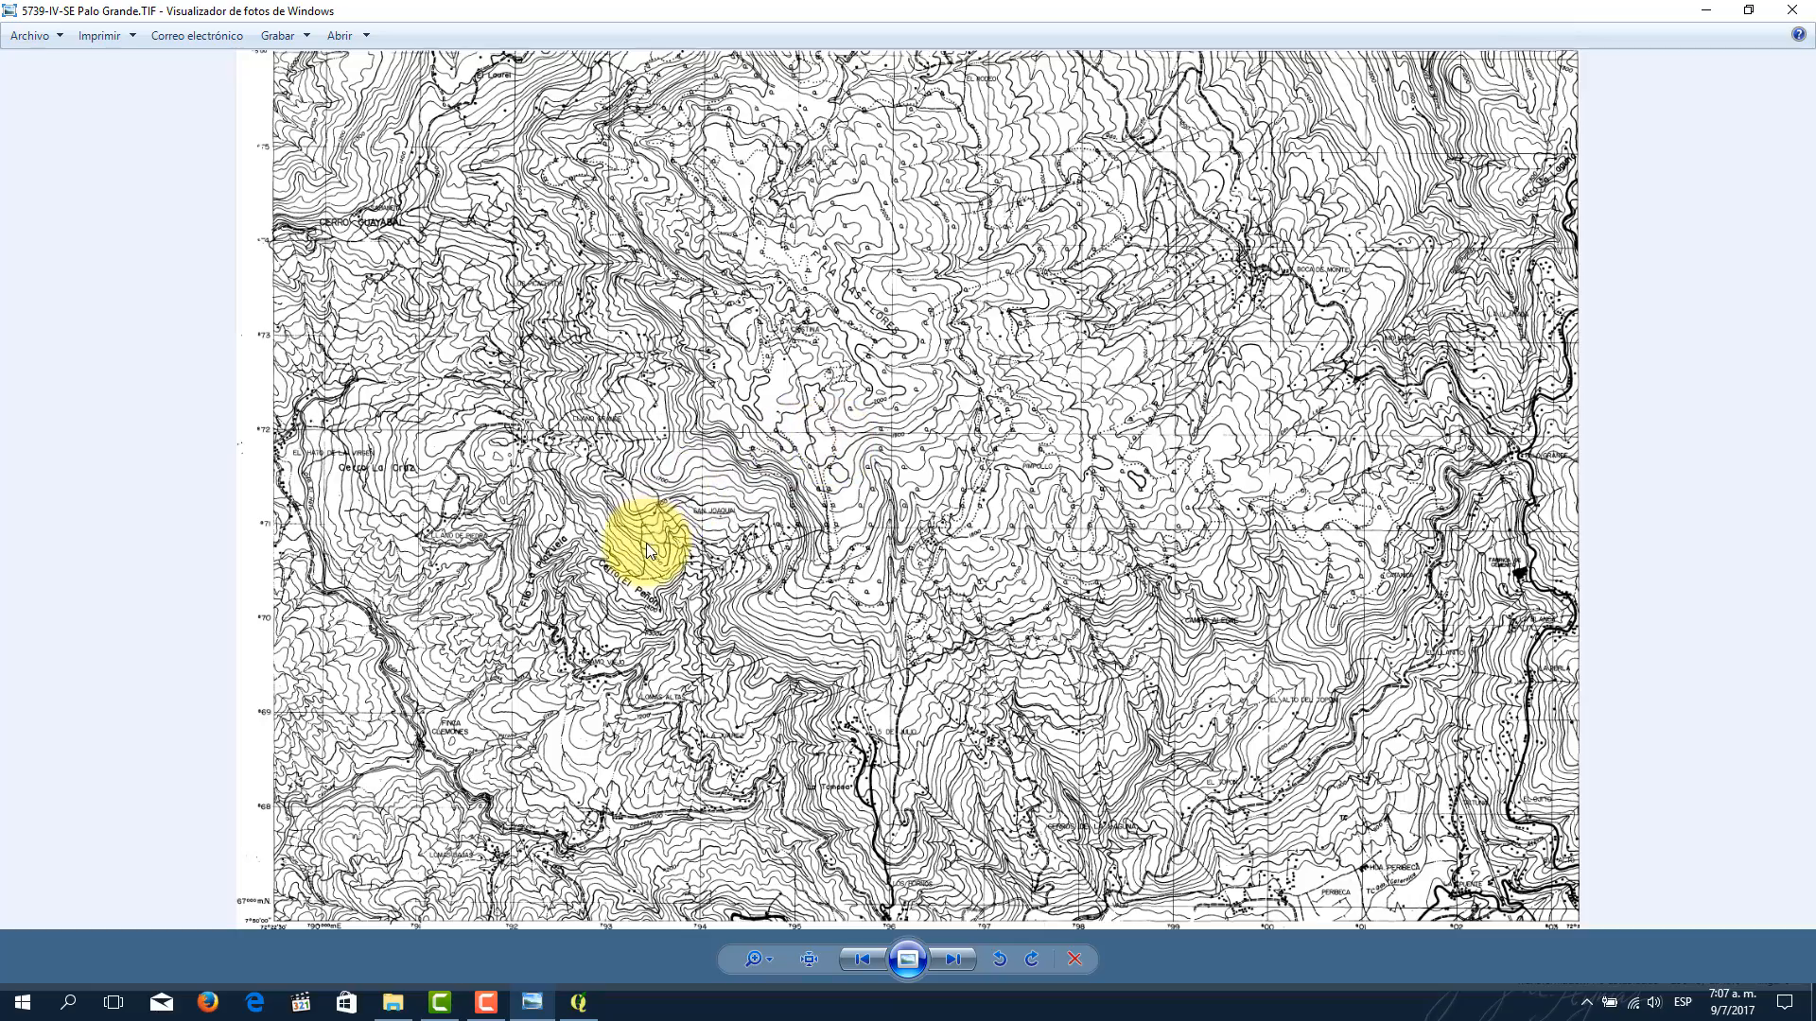
{"action": "scroll", "coordinate": [709, 509], "scroll_direction": "up", "scroll_amount": 3}
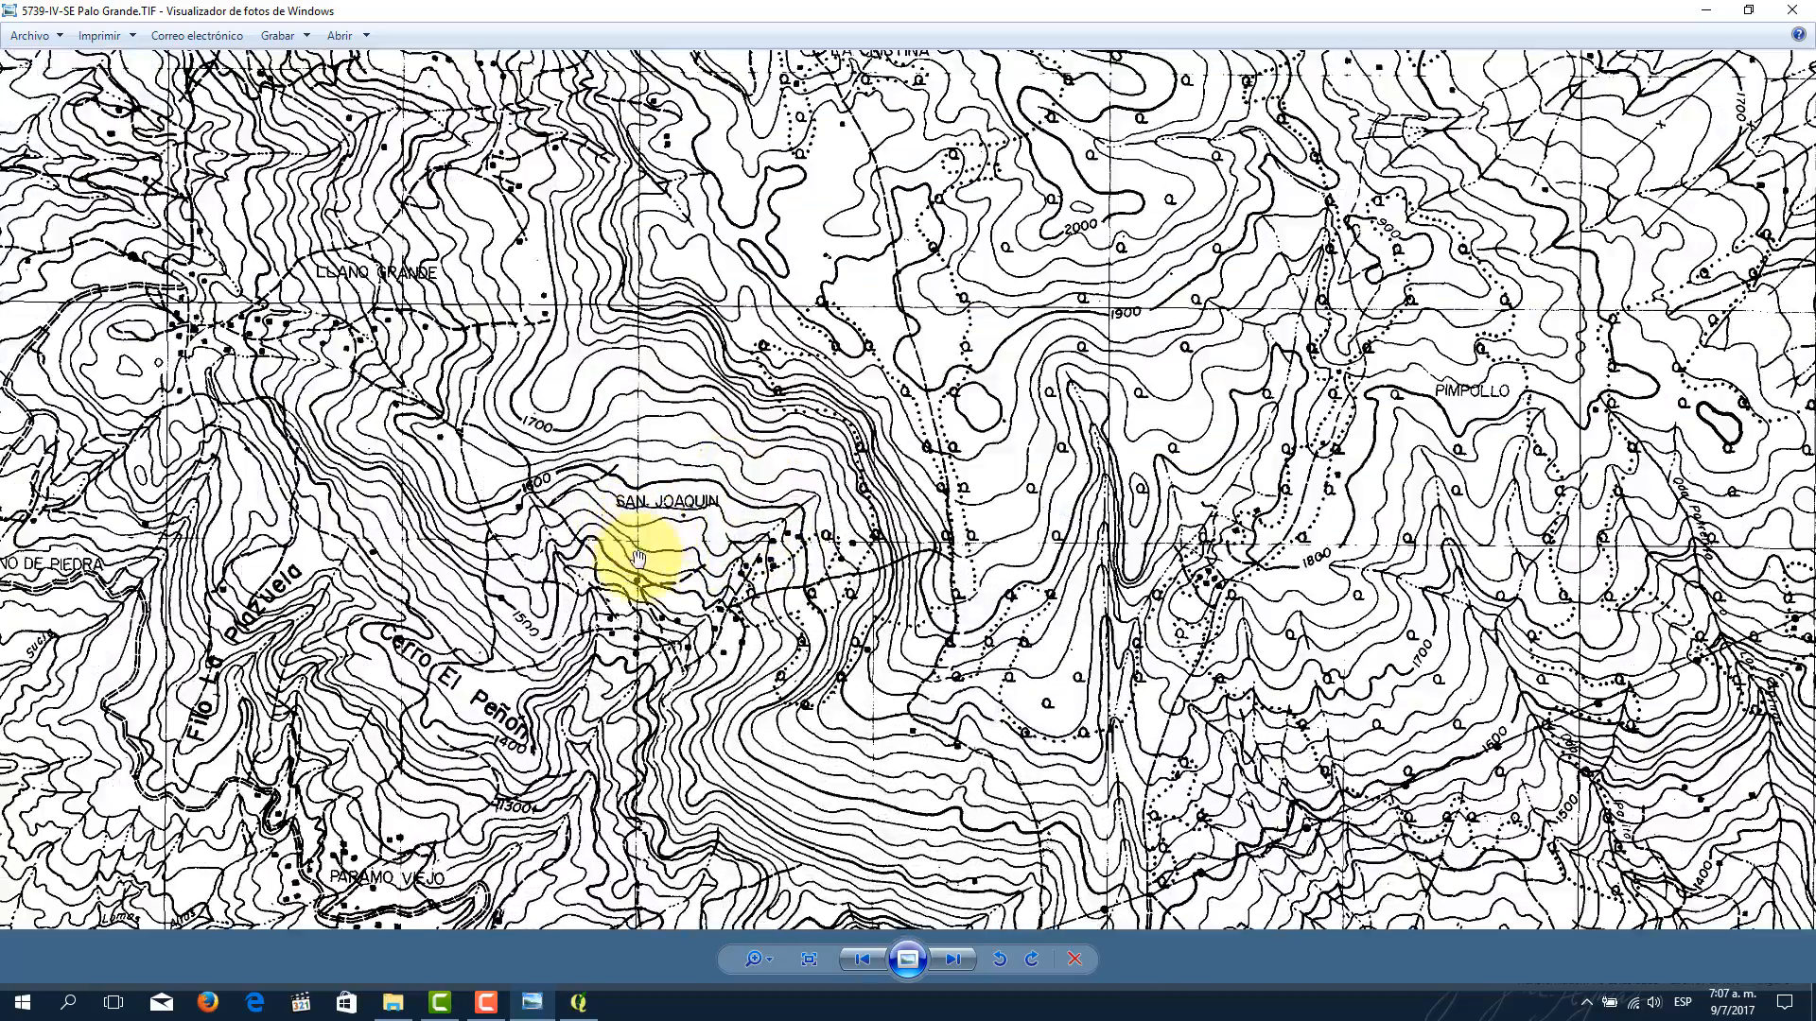
{"action": "mouse_move", "coordinate": [639, 558]}
{"action": "left_mouse_down"}
{"action": "mouse_move", "coordinate": [1155, 527]}
{"action": "mouse_move", "coordinate": [1041, 184]}
{"action": "left_mouse_up"}
{"action": "mouse_move", "coordinate": [1147, 499]}
{"action": "left_mouse_down"}
{"action": "mouse_move", "coordinate": [1010, 253]}
{"action": "mouse_move", "coordinate": [966, 97]}
{"action": "left_mouse_up"}
{"action": "left_click_drag", "start_coordinate": [966, 210], "coordinate": [926, 397]}
{"action": "scroll", "coordinate": [919, 380], "scroll_direction": "down", "scroll_amount": 1}
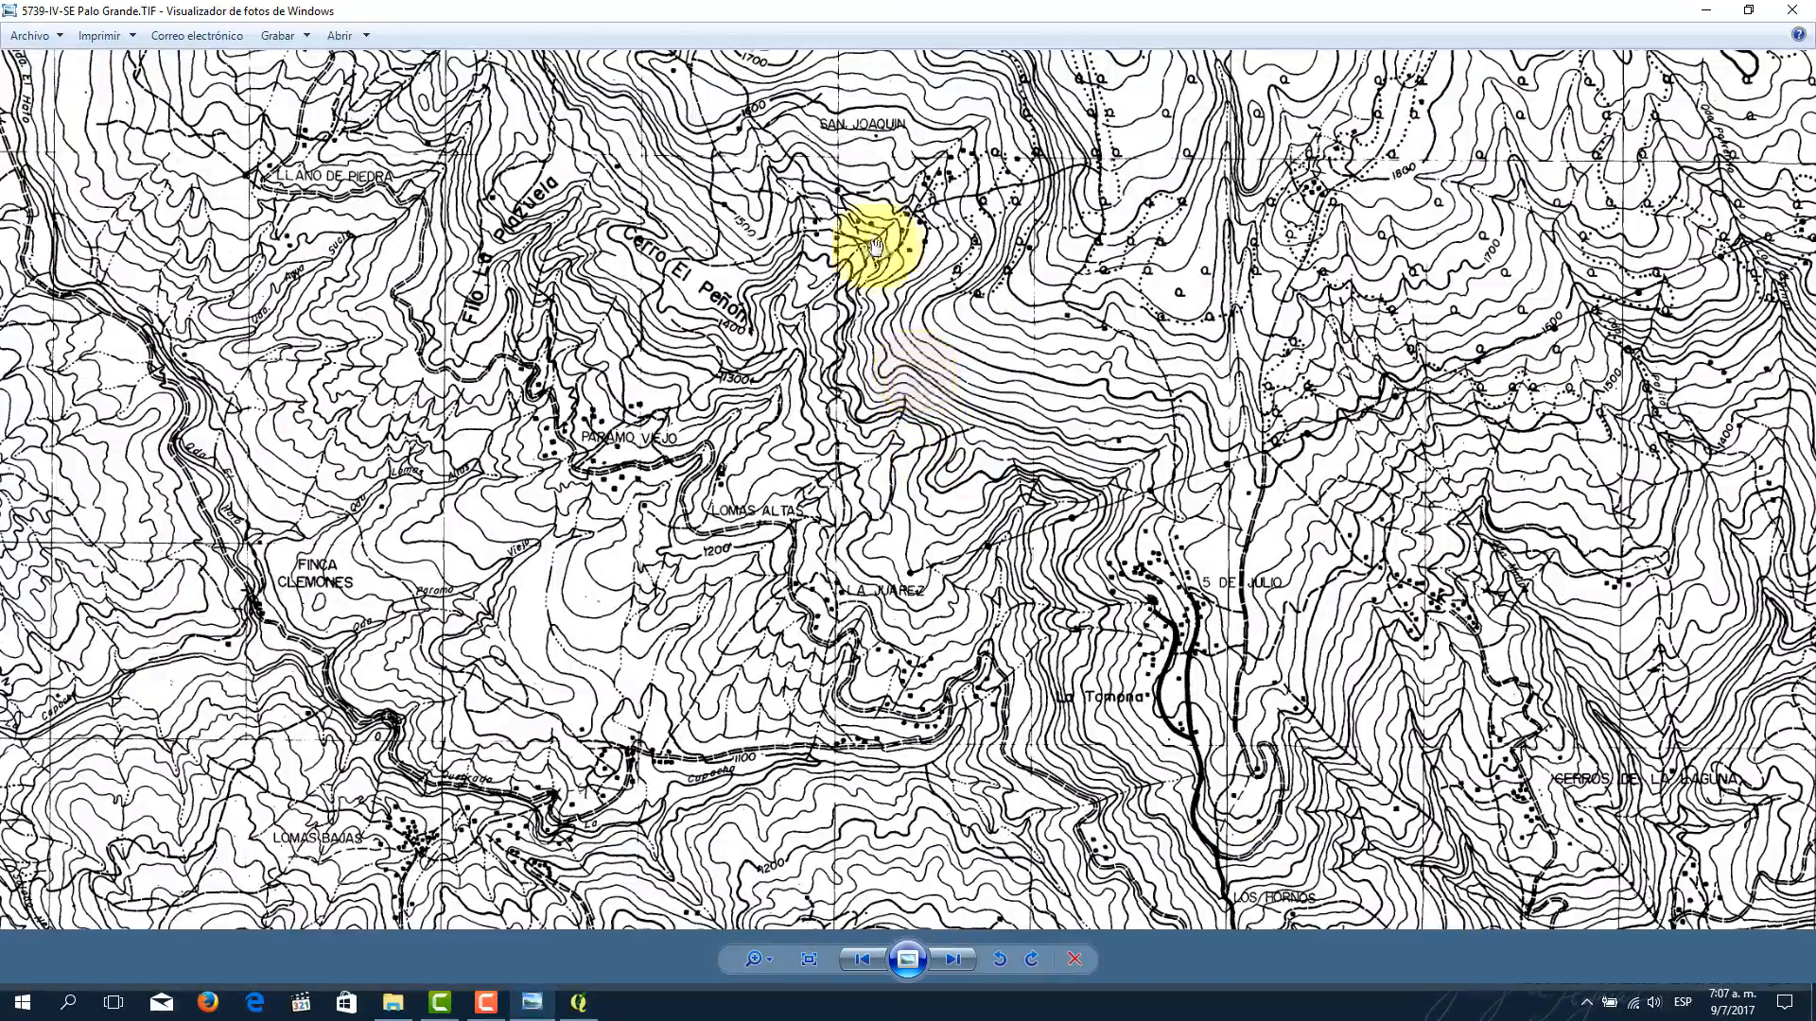
{"action": "left_click_drag", "start_coordinate": [875, 247], "coordinate": [865, 43]}
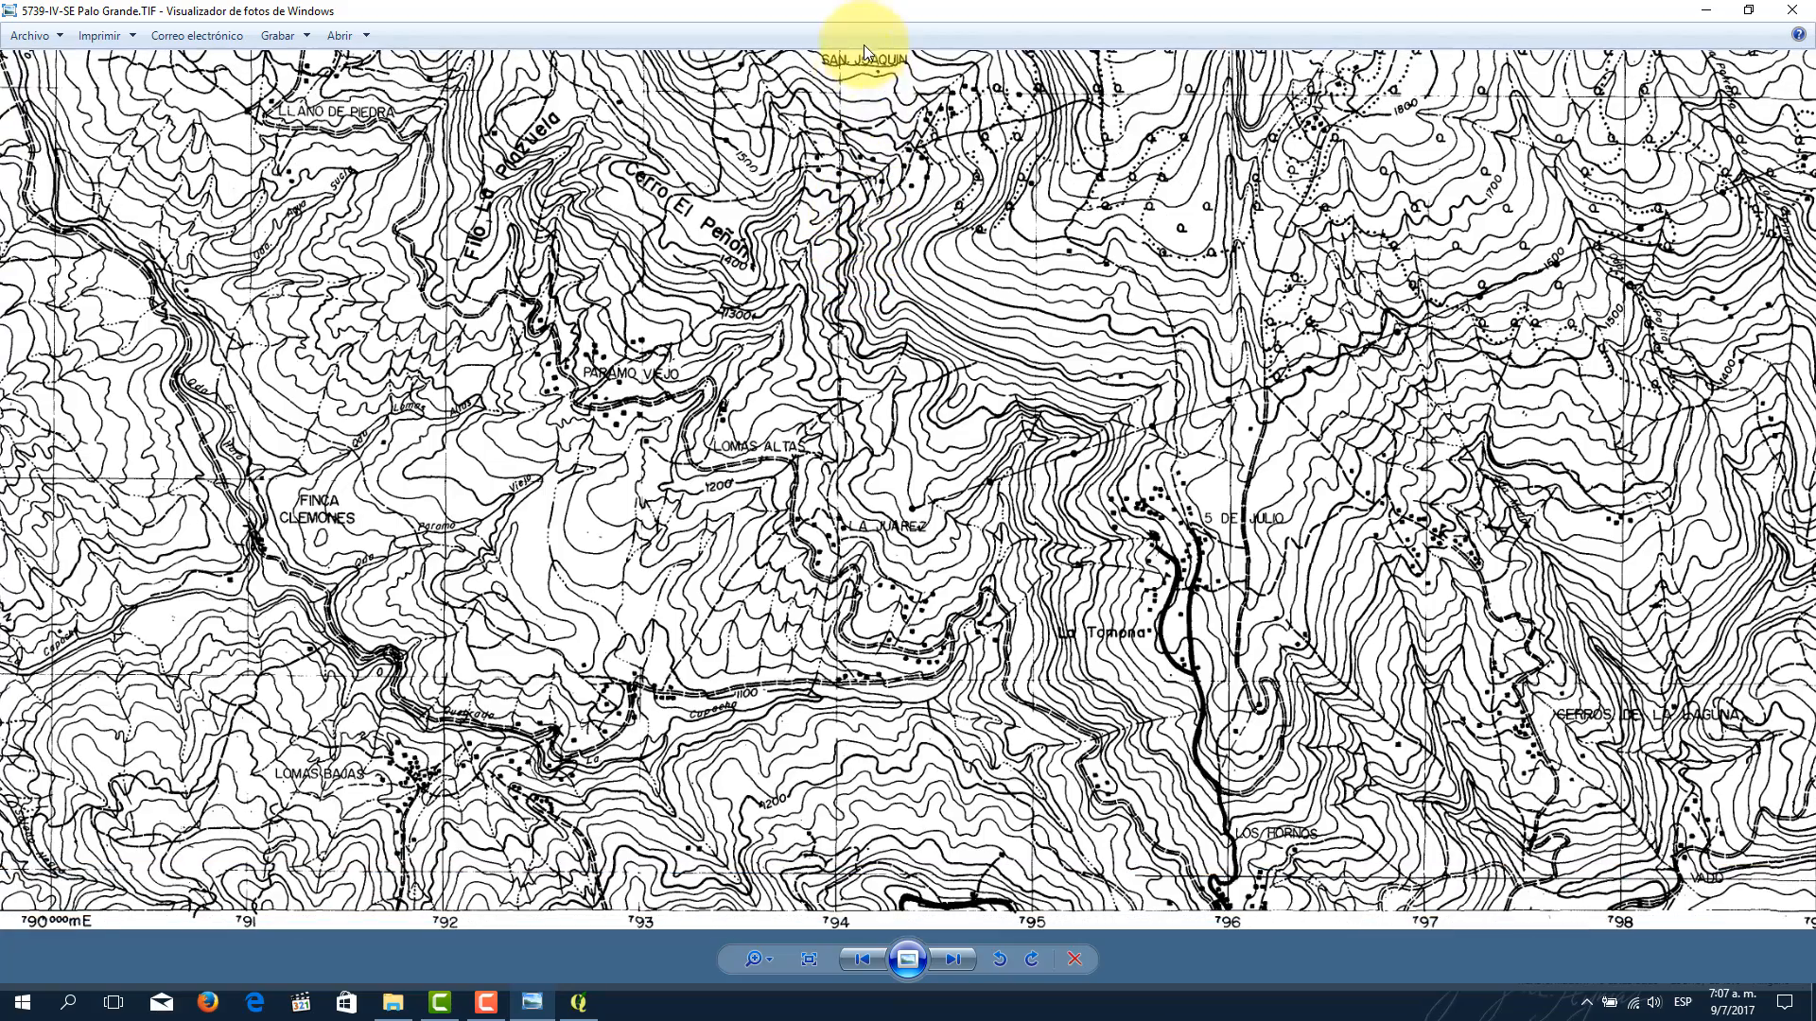
{"action": "left_click_drag", "start_coordinate": [671, 155], "coordinate": [798, 182]}
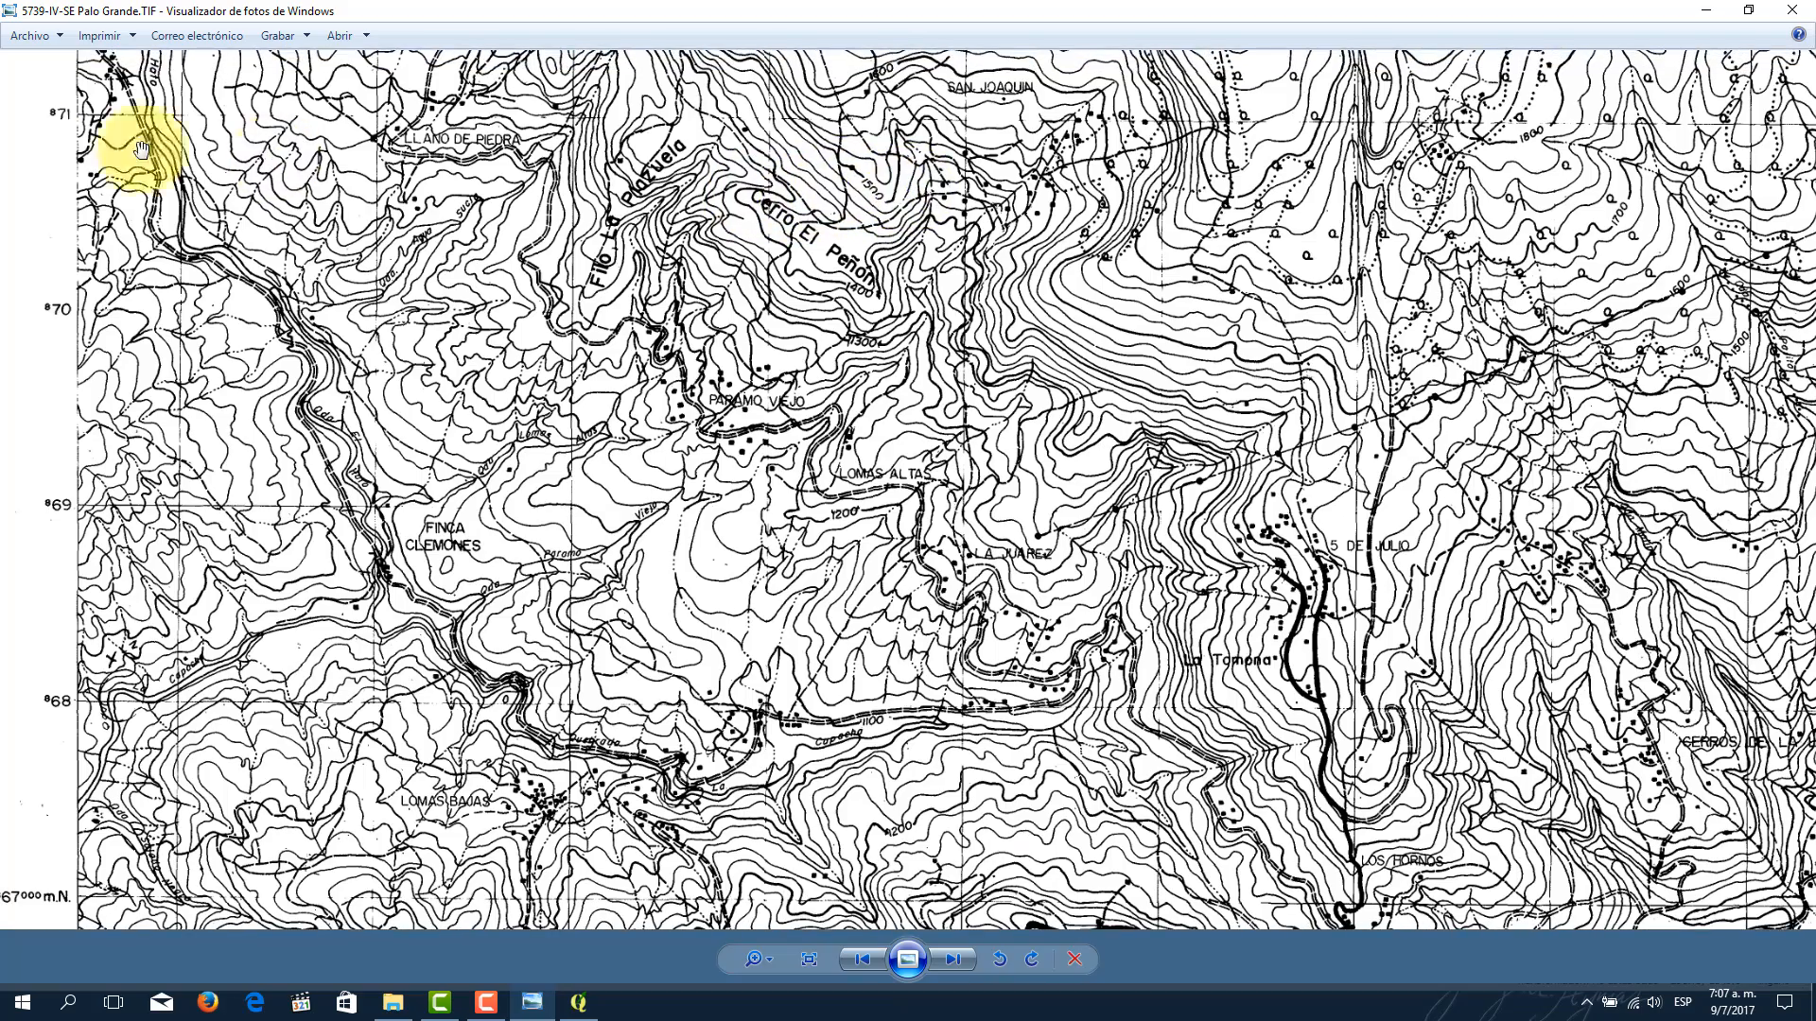
Step: Return to the QGIS Georeferencer and give the San Joaquin control point the coordinates X 794000 and Y 871000
{"action": "left_click", "coordinate": [581, 1006]}
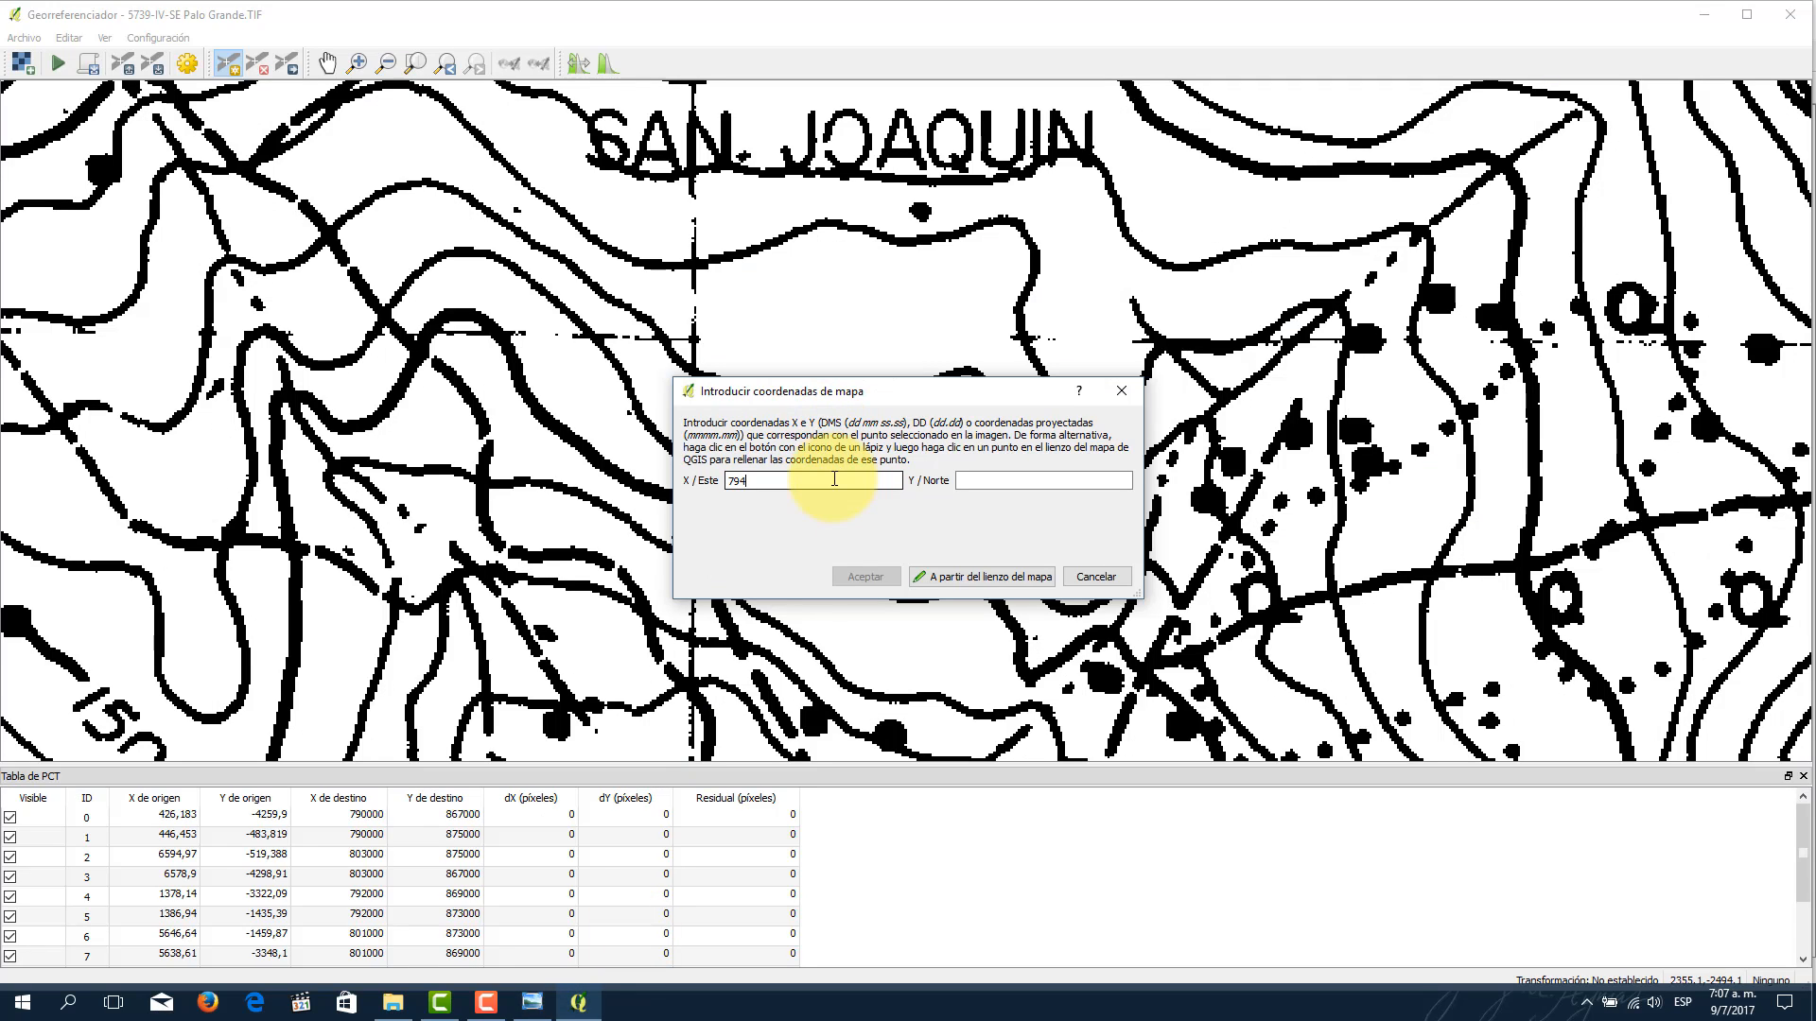
{"action": "left_click", "coordinate": [978, 479]}
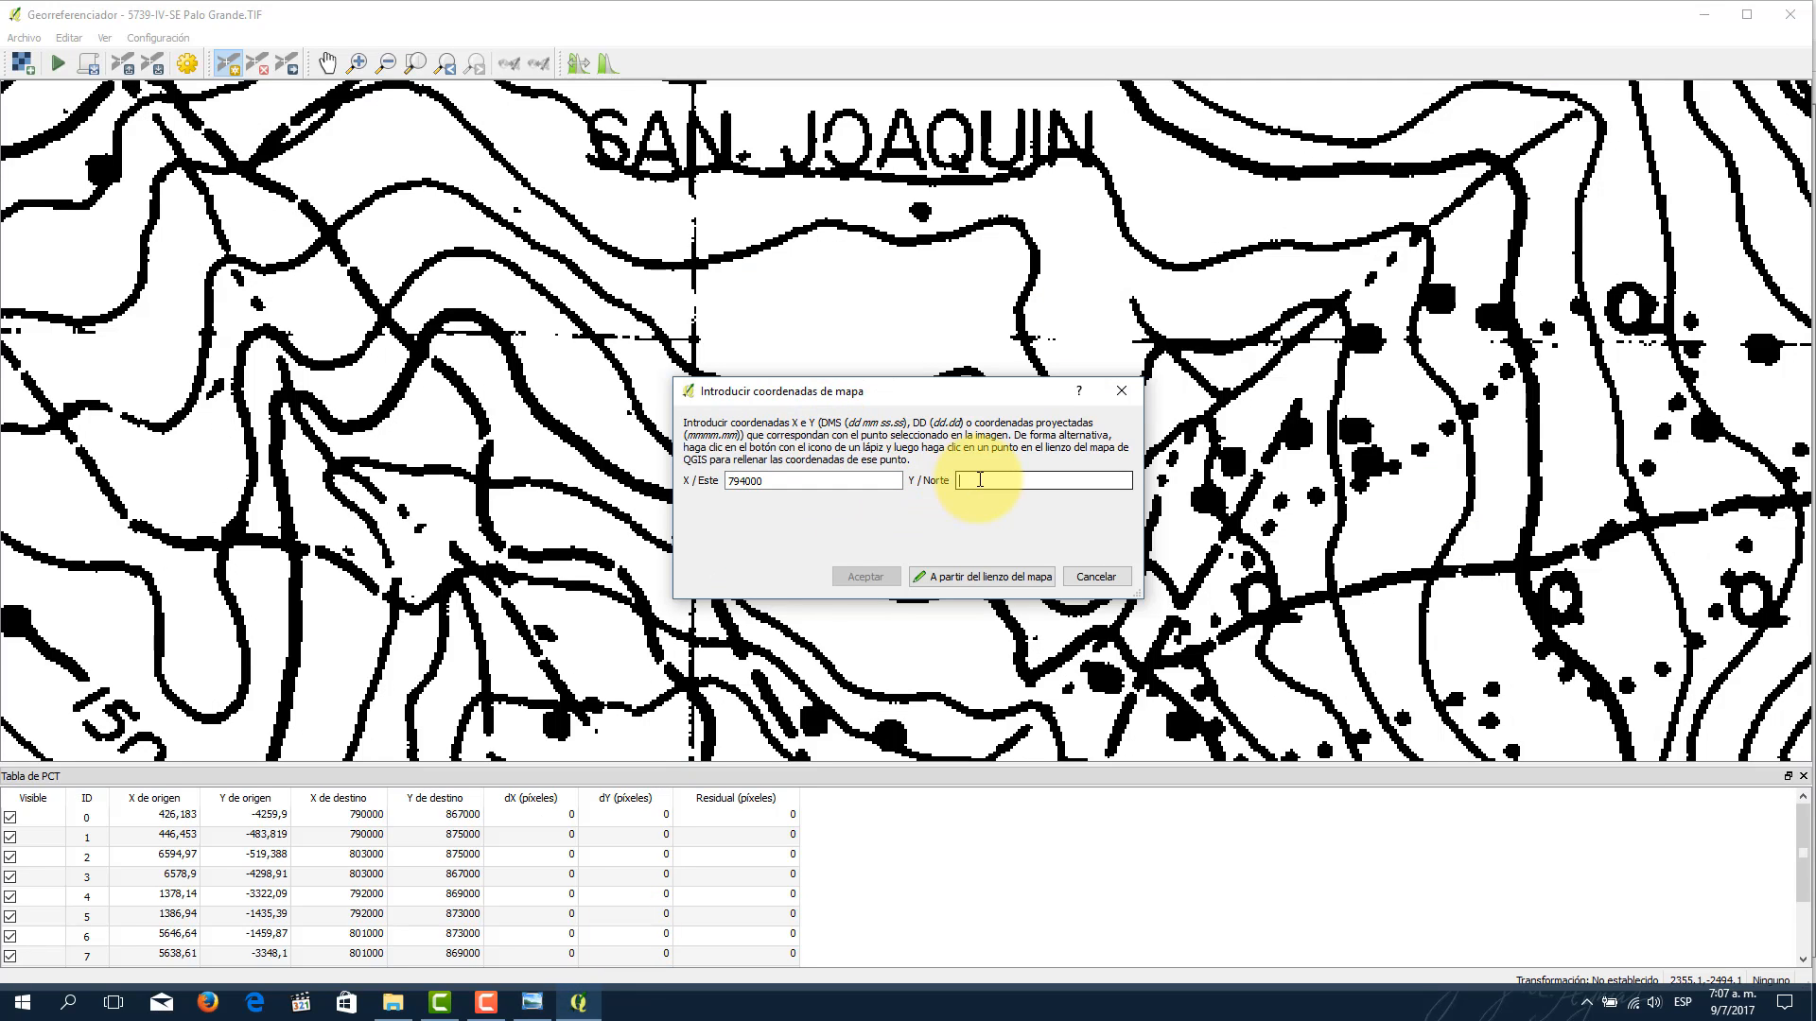
{"action": "type", "text": "871000"}
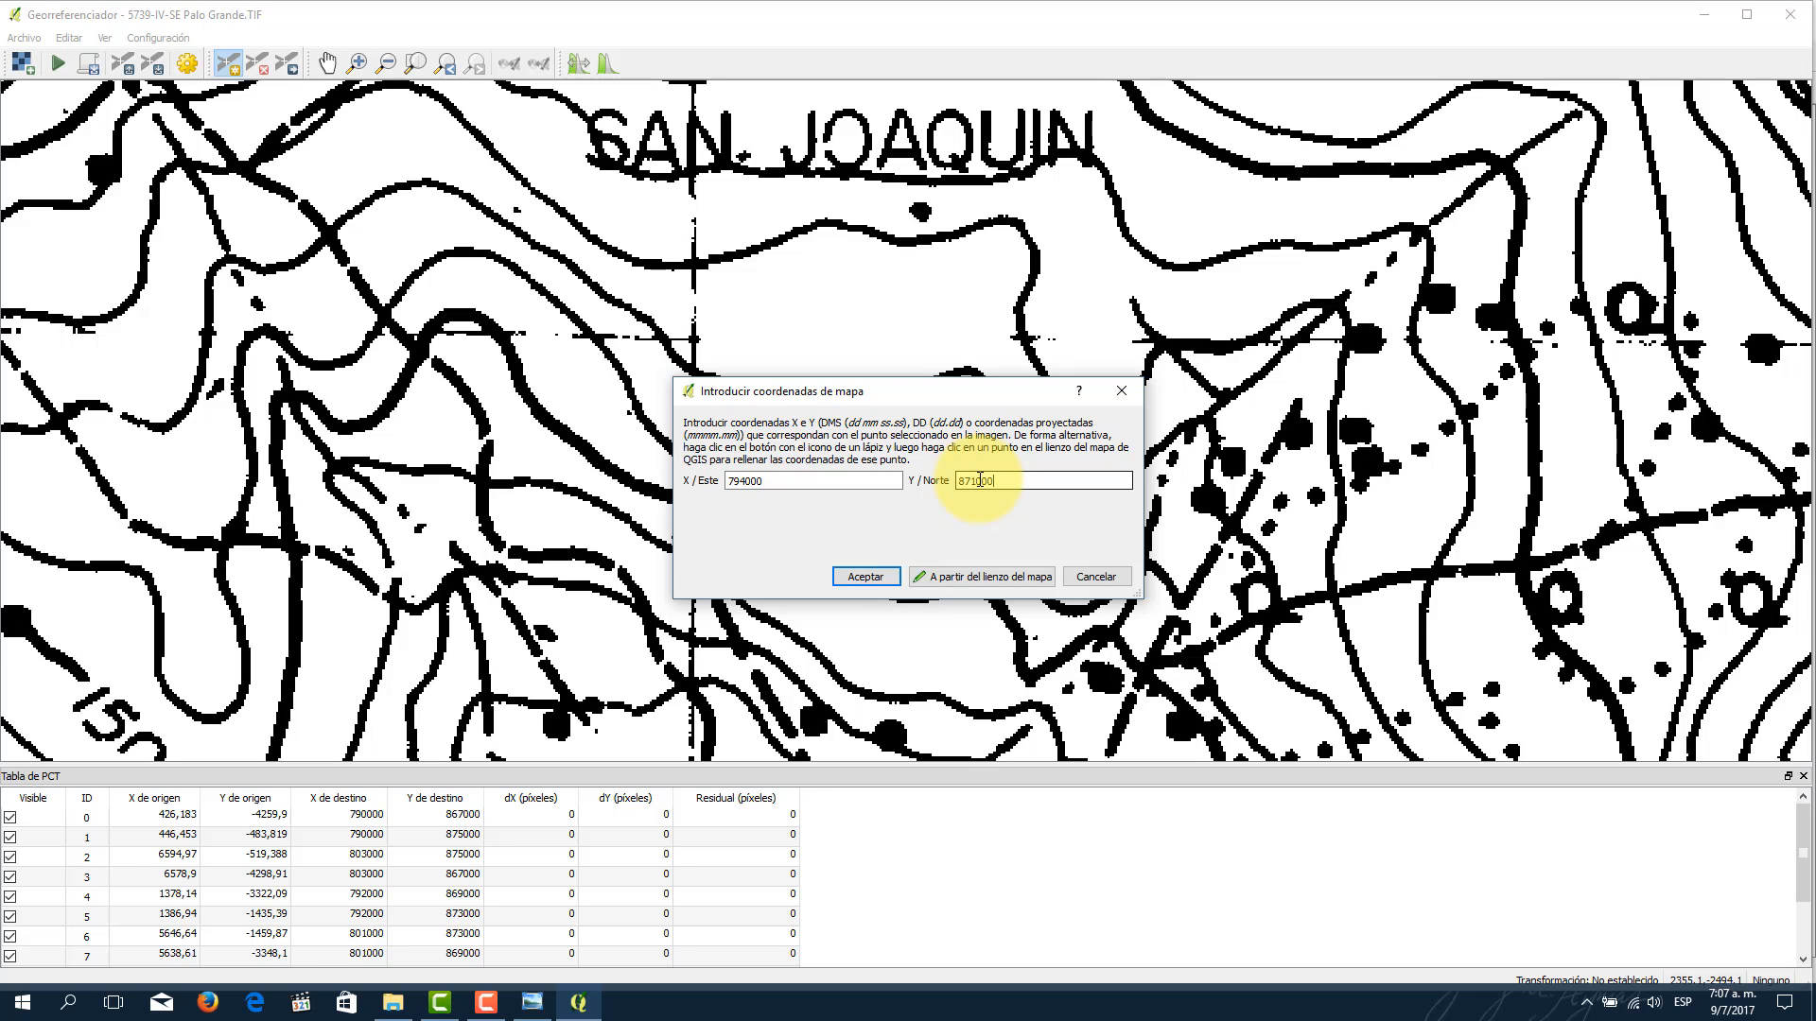
{"action": "left_click", "coordinate": [862, 577]}
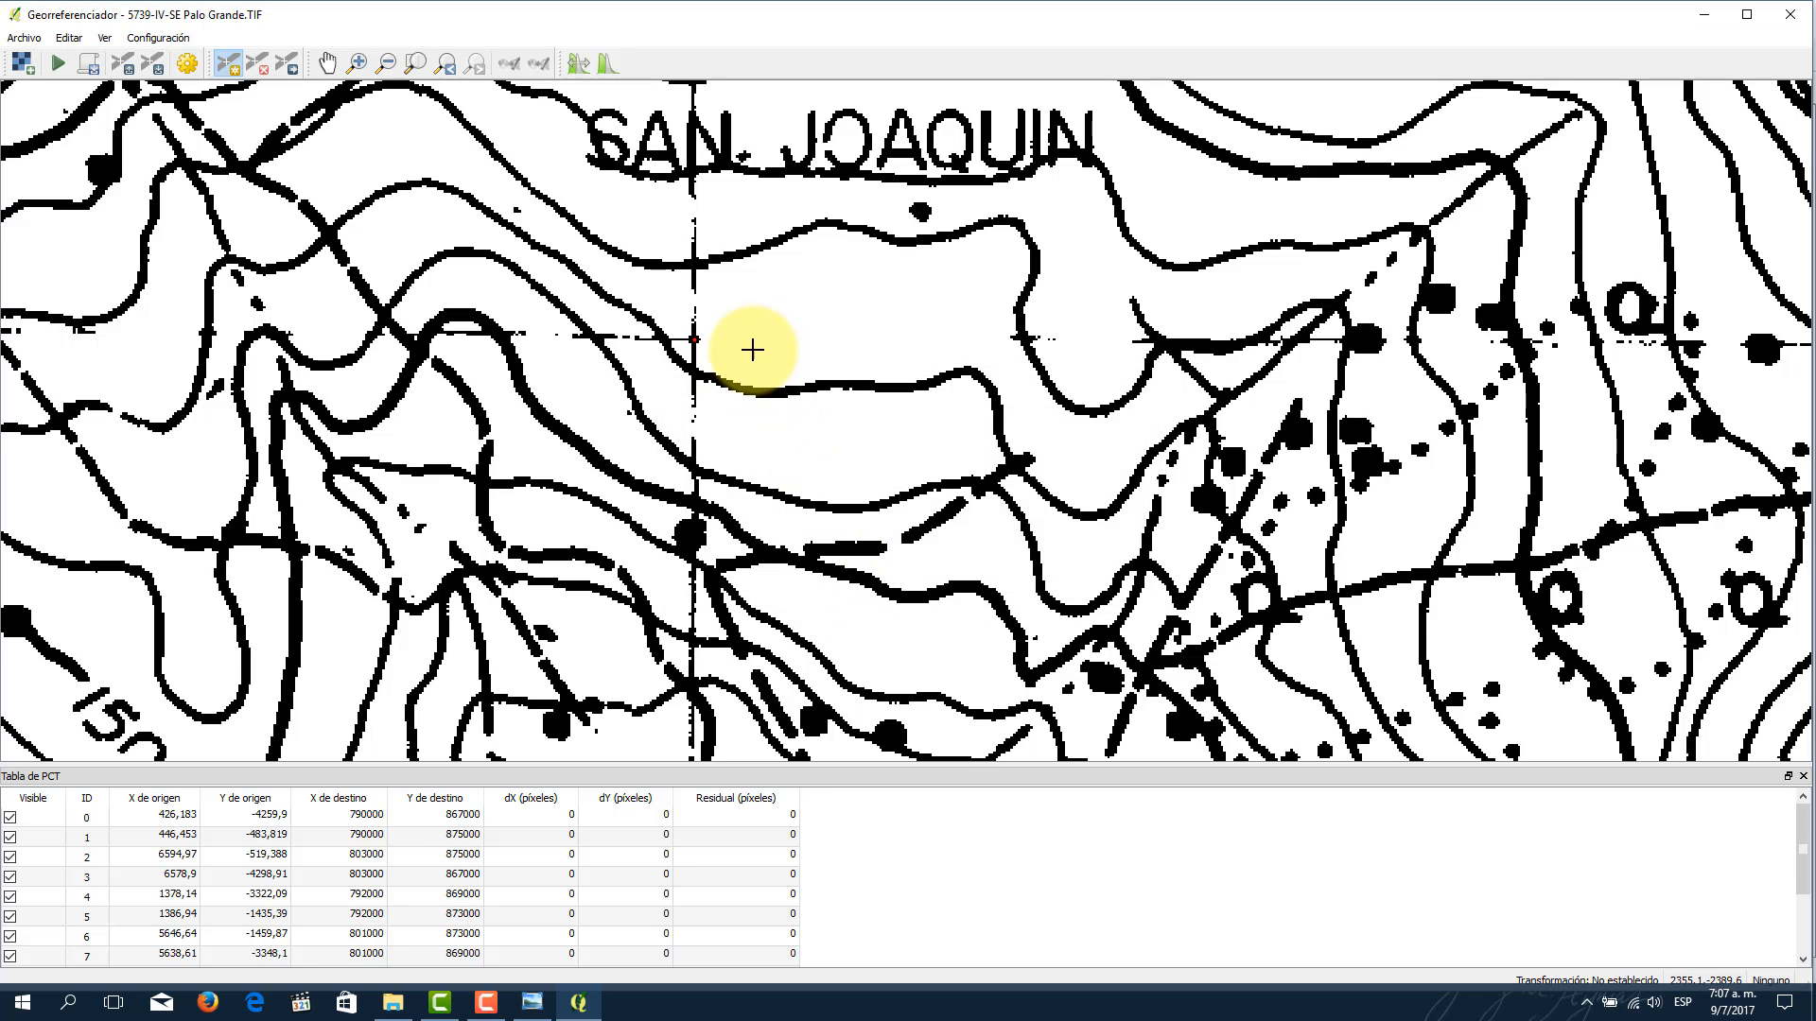
Step: Place a new control point on the grid crossing northwest of La Cristina, on the same vertical grid line as the San Joaquin point
{"action": "scroll", "coordinate": [818, 435], "scroll_direction": "down", "scroll_amount": 3}
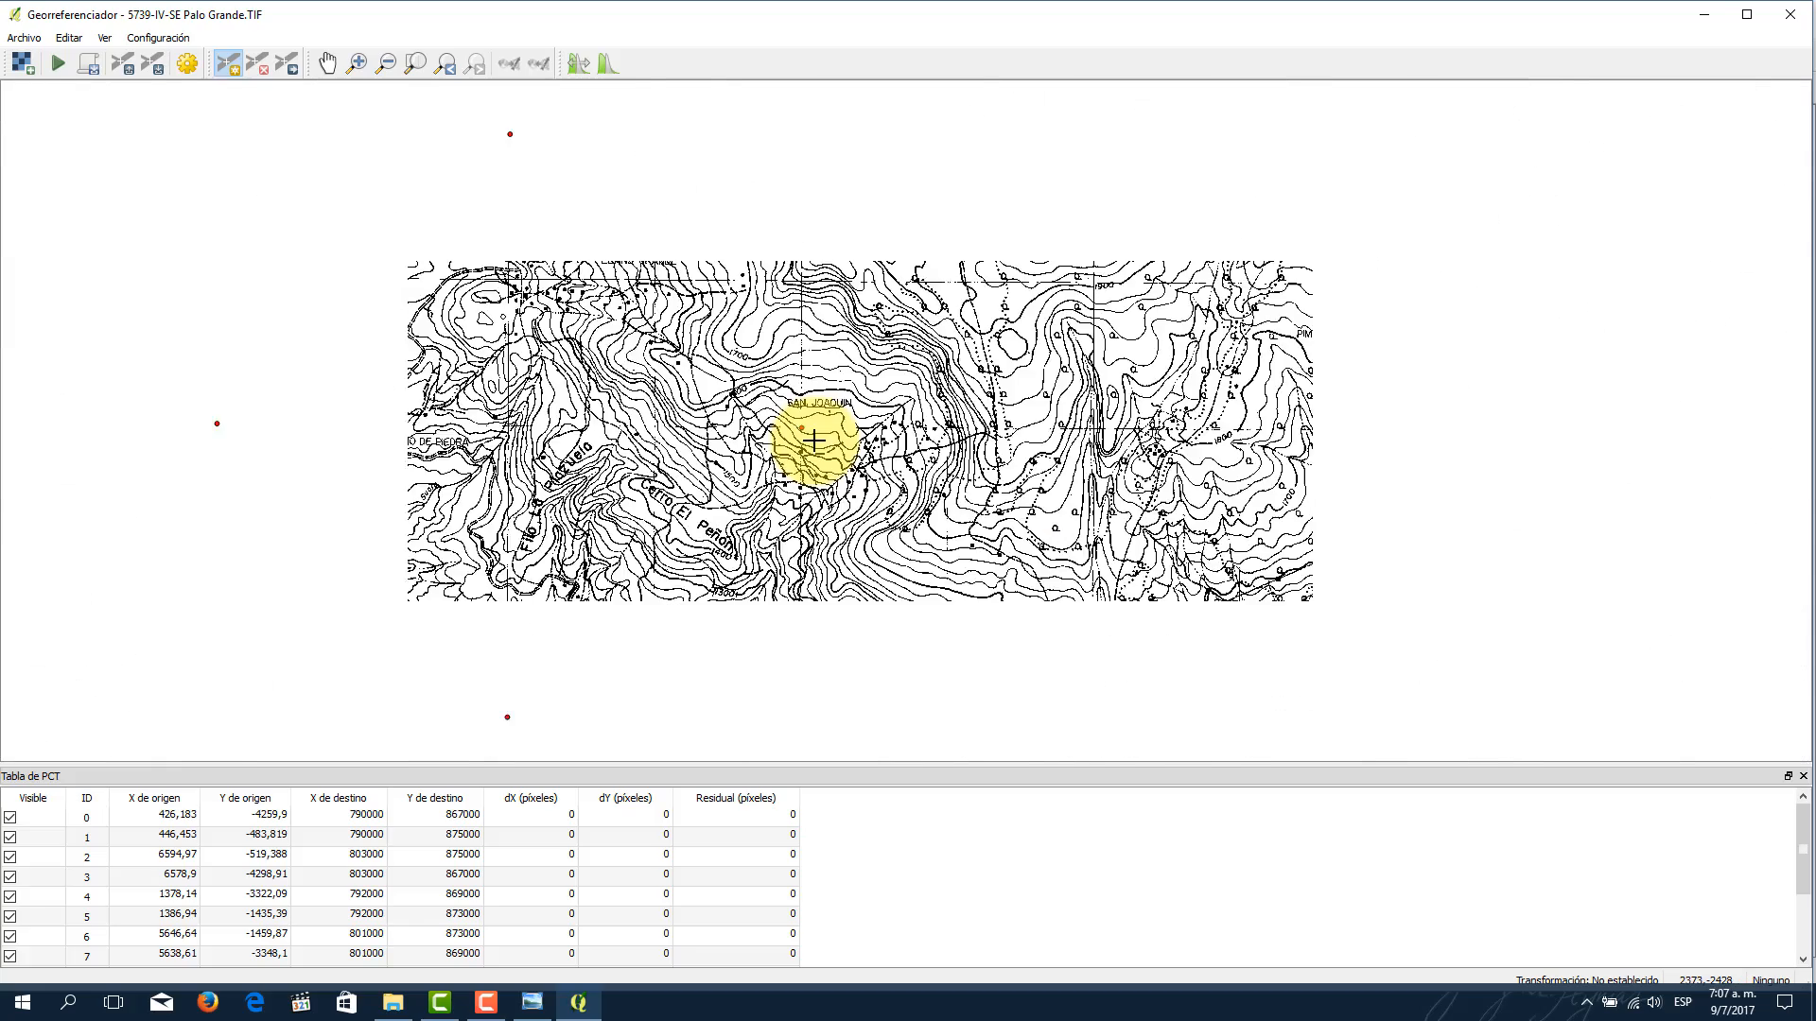
{"action": "scroll", "coordinate": [813, 439], "scroll_direction": "down", "scroll_amount": 1}
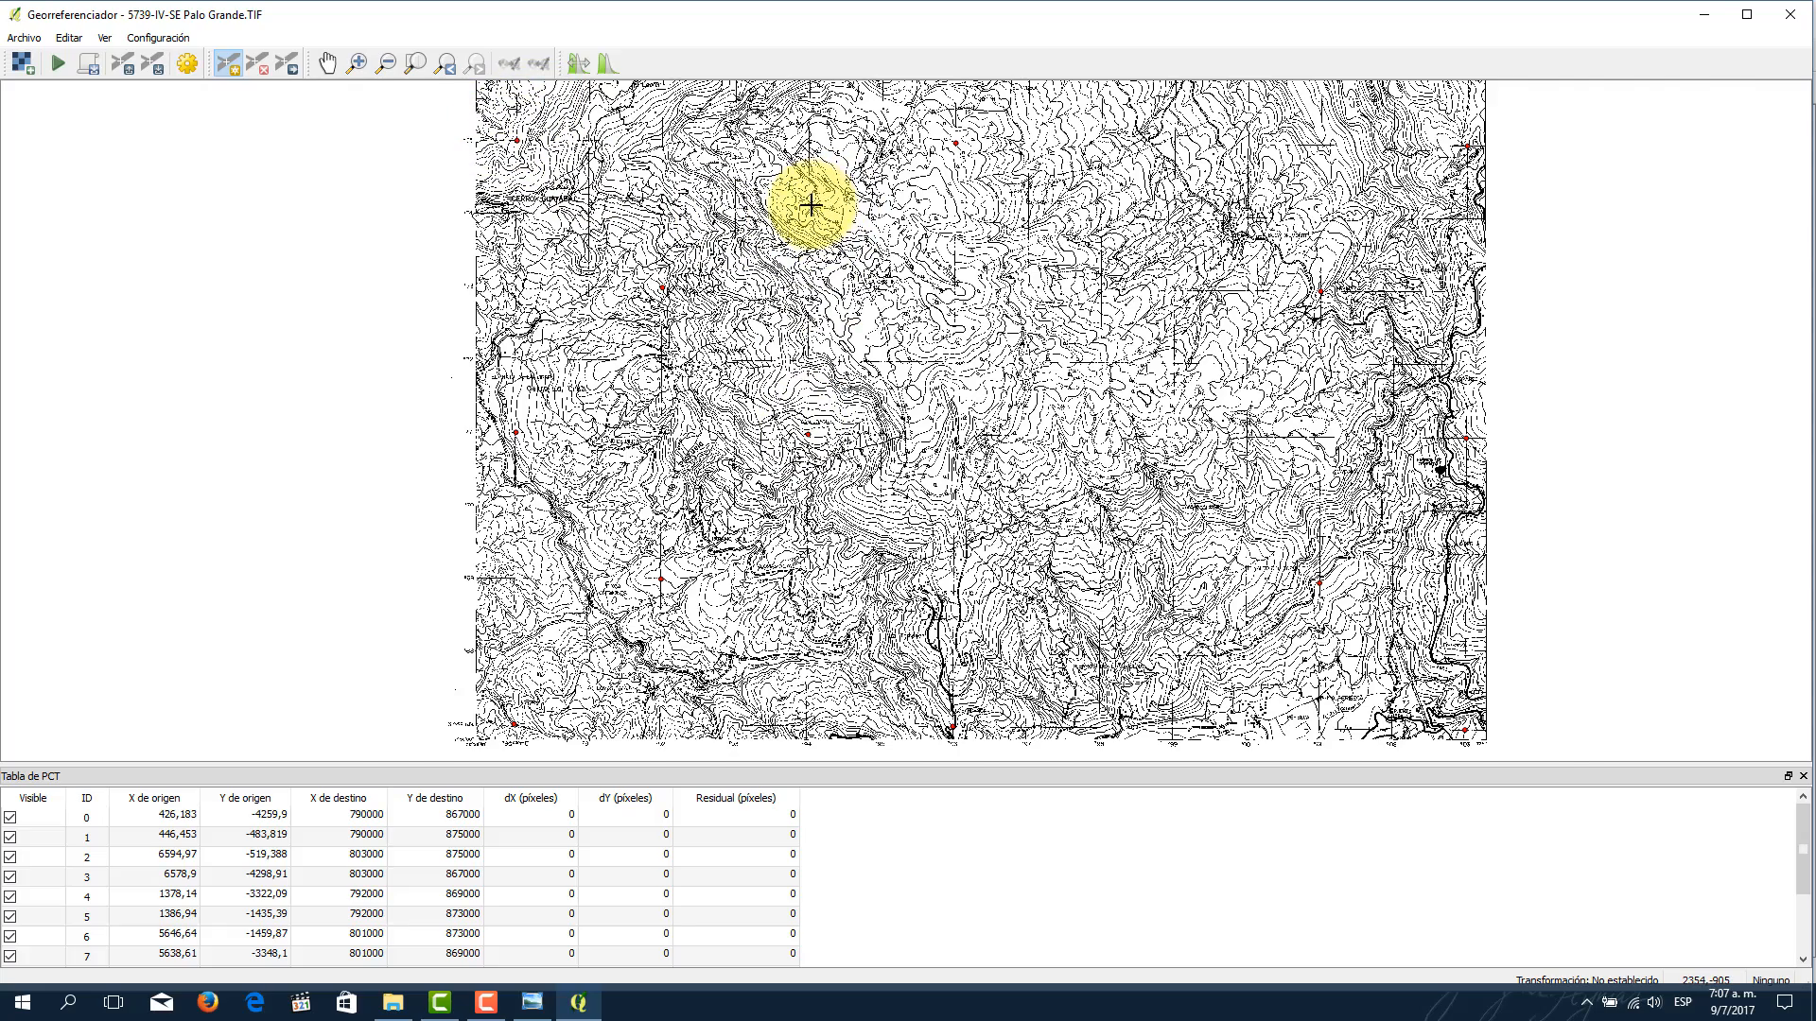
{"action": "scroll", "coordinate": [812, 204], "scroll_direction": "up", "scroll_amount": 1}
{"action": "scroll", "coordinate": [809, 205], "scroll_direction": "up", "scroll_amount": 1}
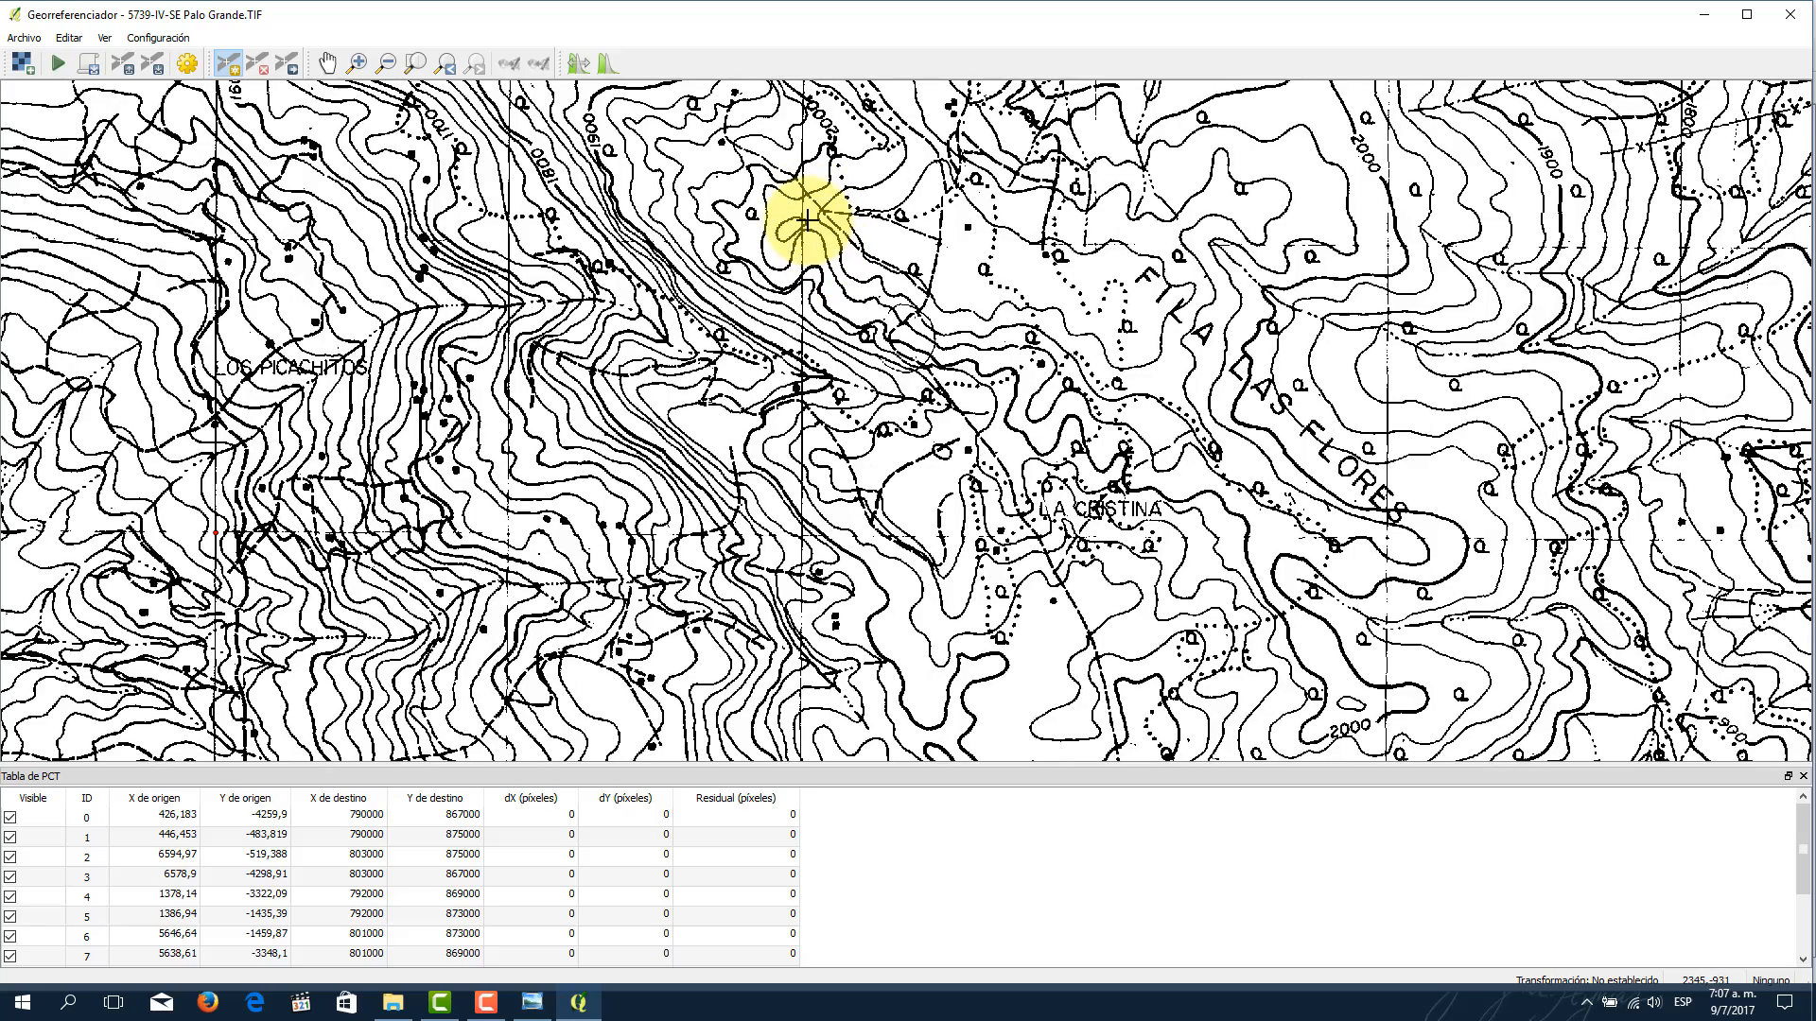
{"action": "scroll", "coordinate": [809, 219], "scroll_direction": "up", "scroll_amount": 1}
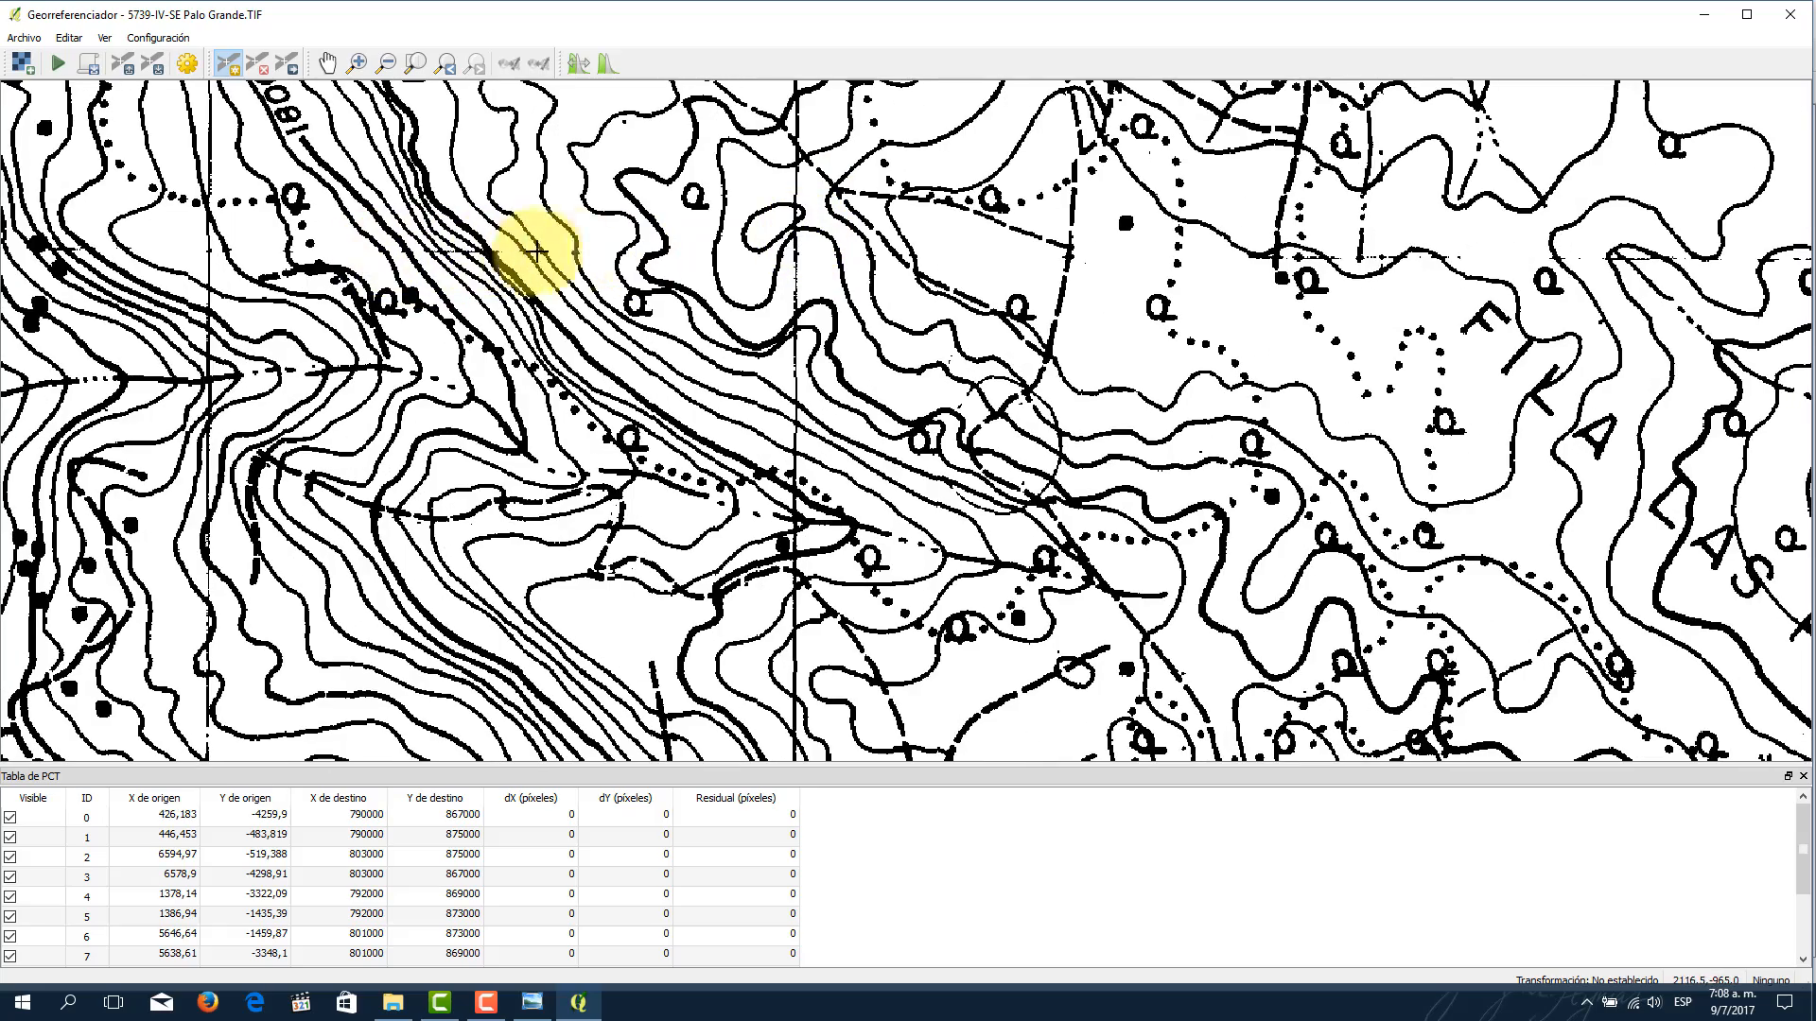
{"action": "scroll", "coordinate": [792, 256], "scroll_direction": "up", "scroll_amount": 1}
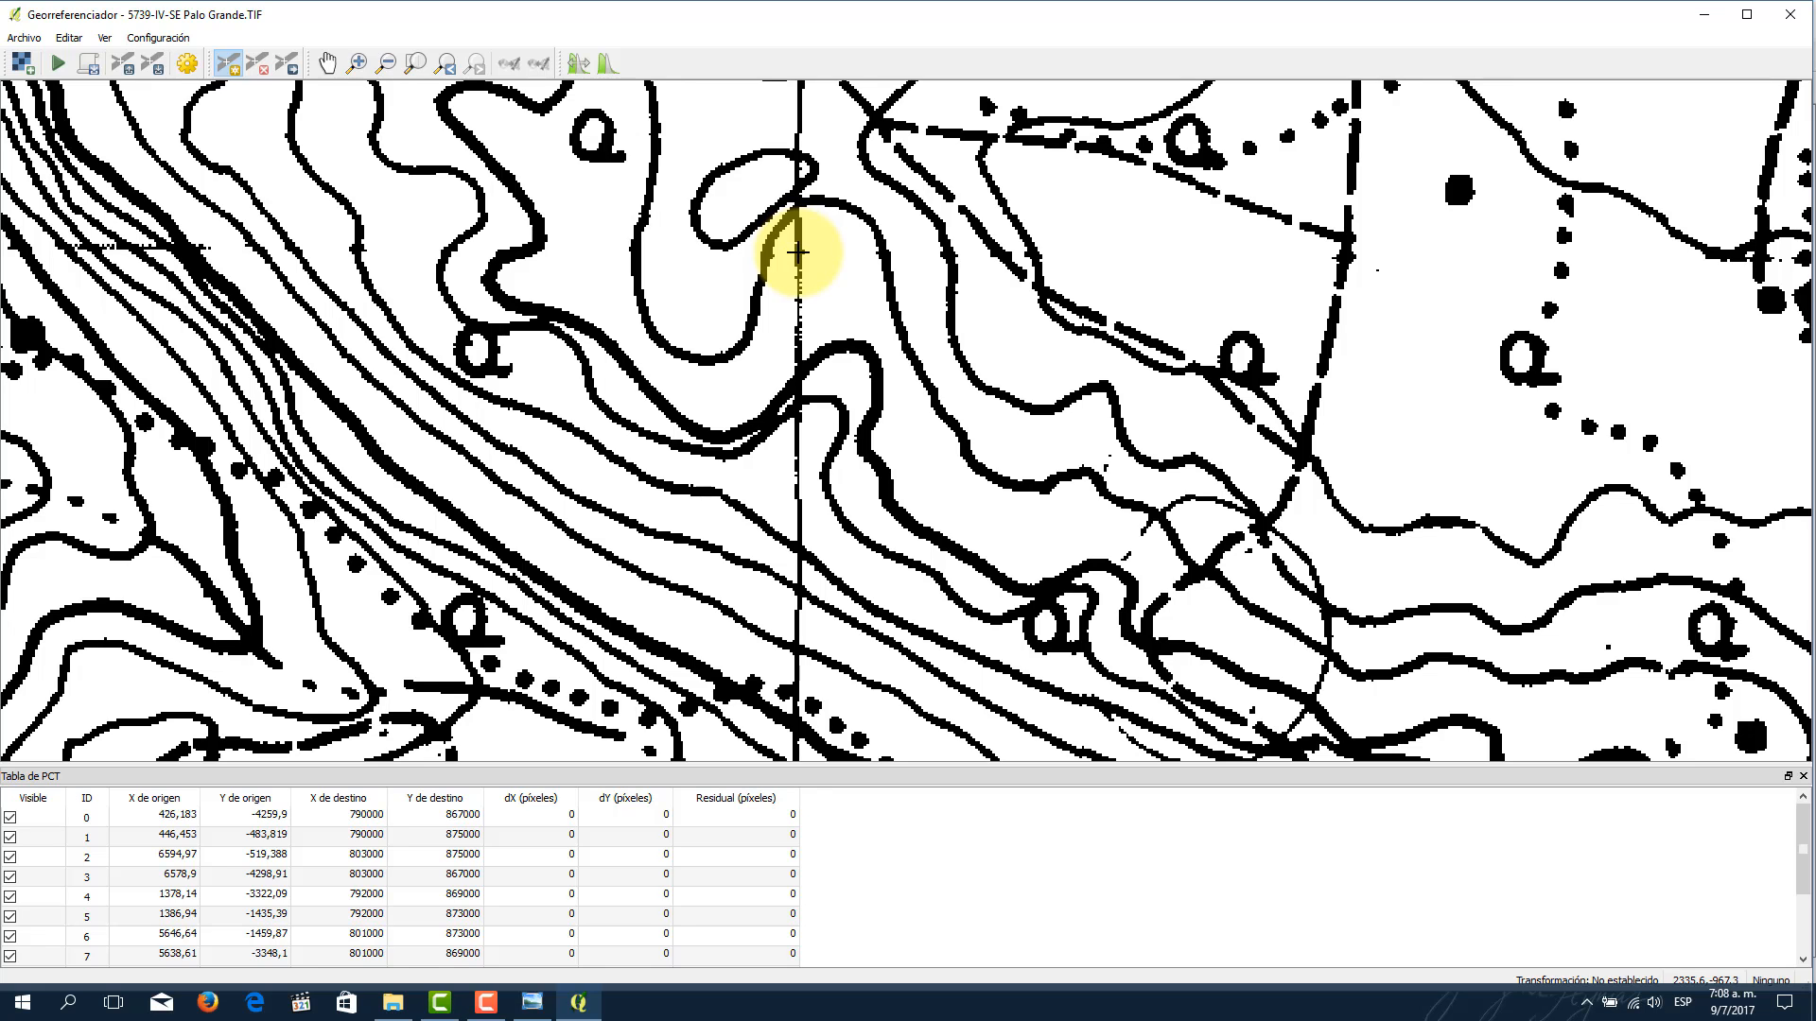
{"action": "left_click", "coordinate": [797, 252]}
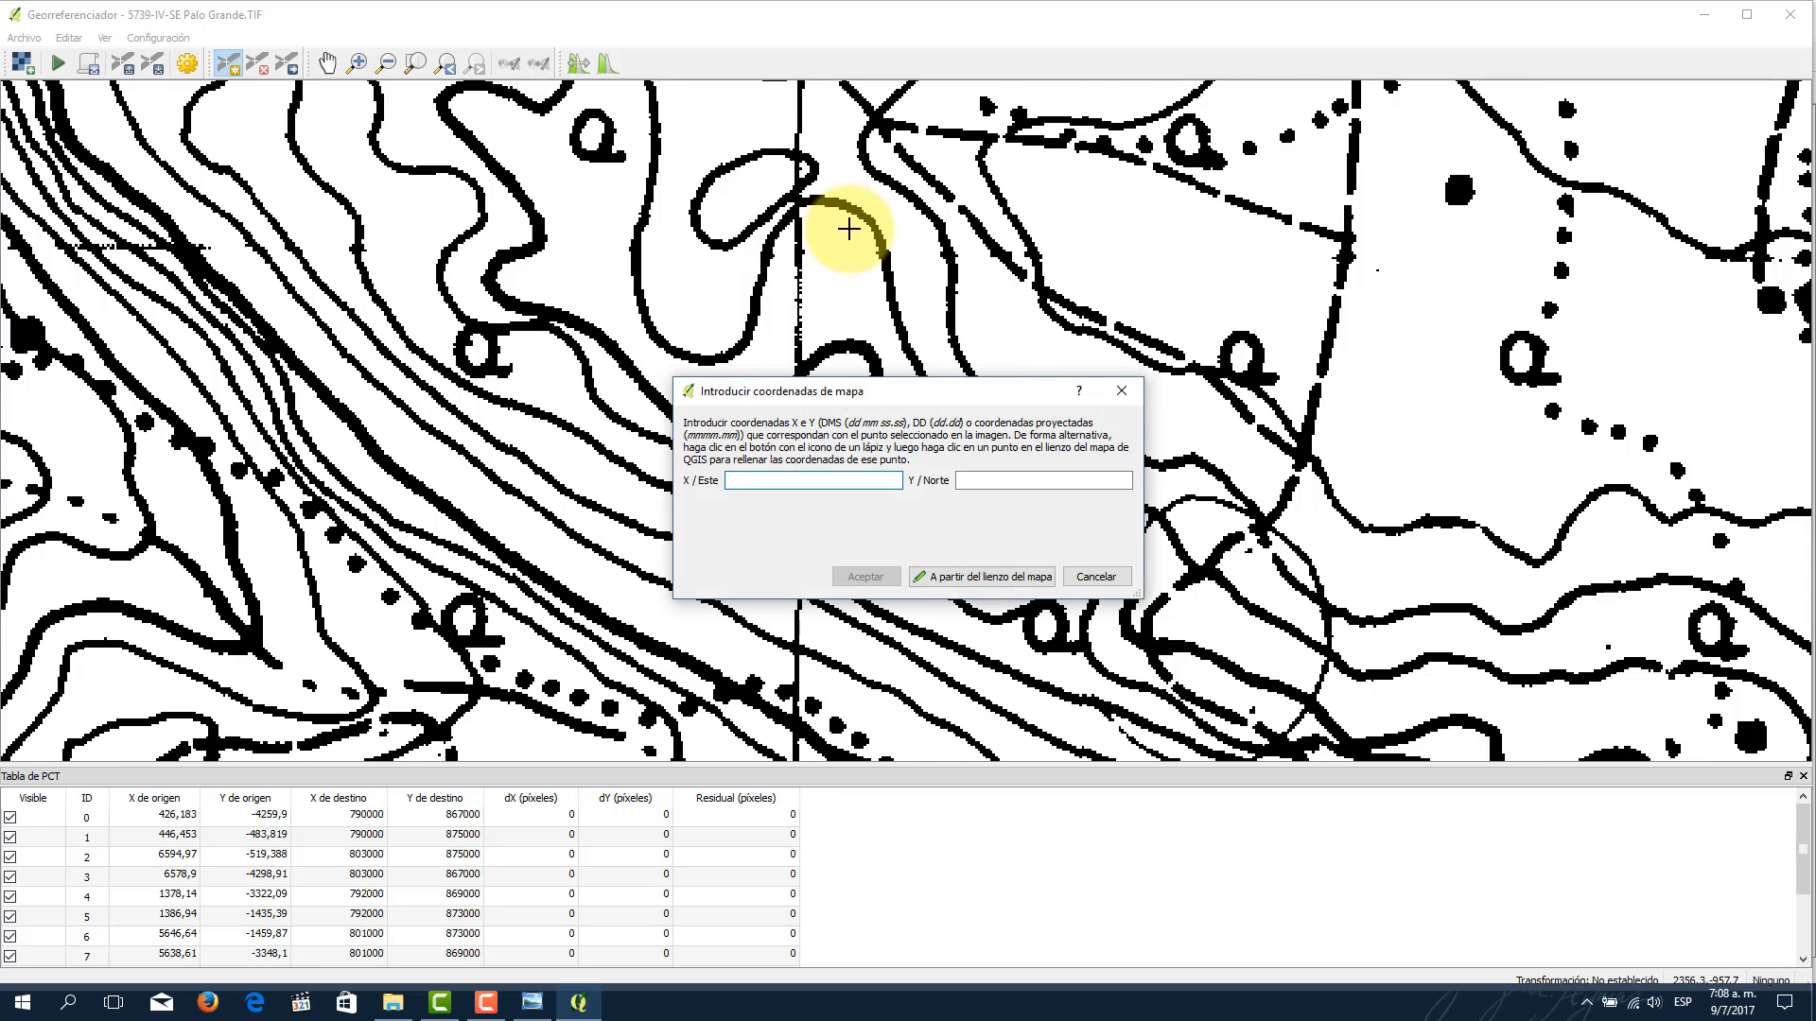
Step: Examine the new point's surroundings, switch to Windows Photo Viewer and trace the same crossing to its northing and easting labels on the margins
{"action": "scroll", "coordinate": [848, 229], "scroll_direction": "down", "scroll_amount": 1}
{"action": "left_click_drag", "start_coordinate": [533, 154], "coordinate": [555, 239]}
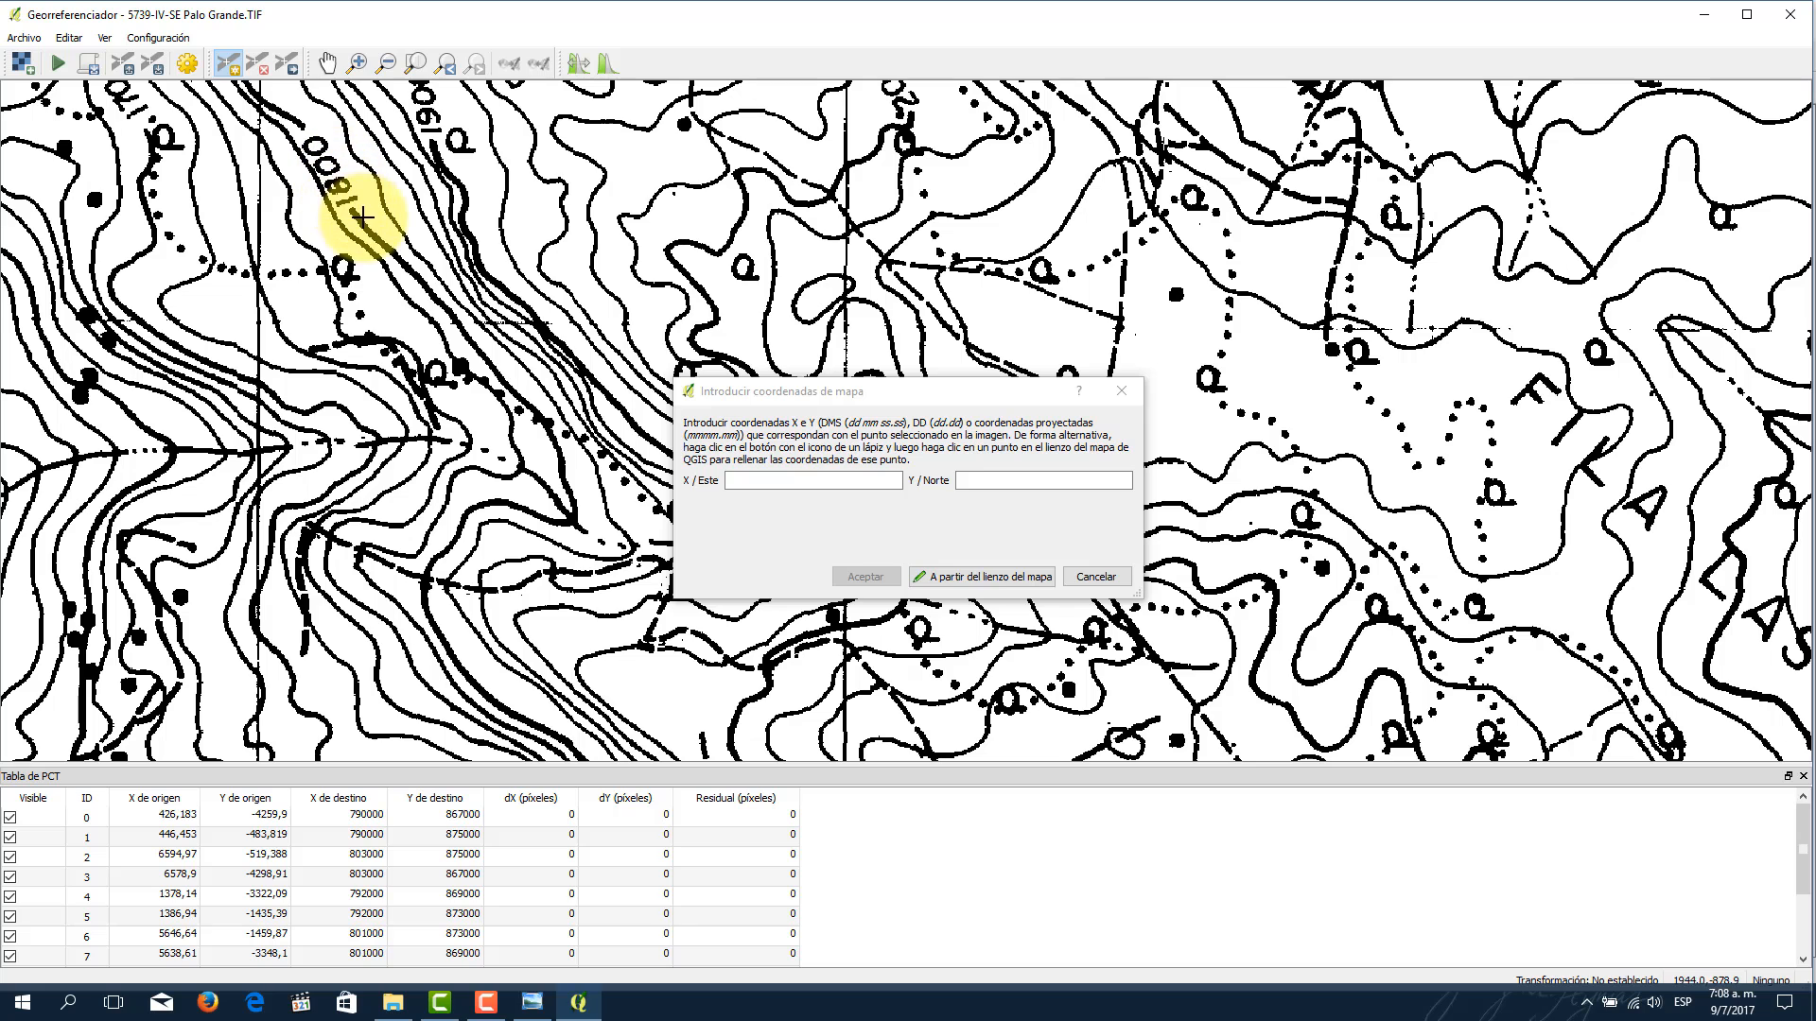
{"action": "left_click_drag", "start_coordinate": [863, 203], "coordinate": [786, 303]}
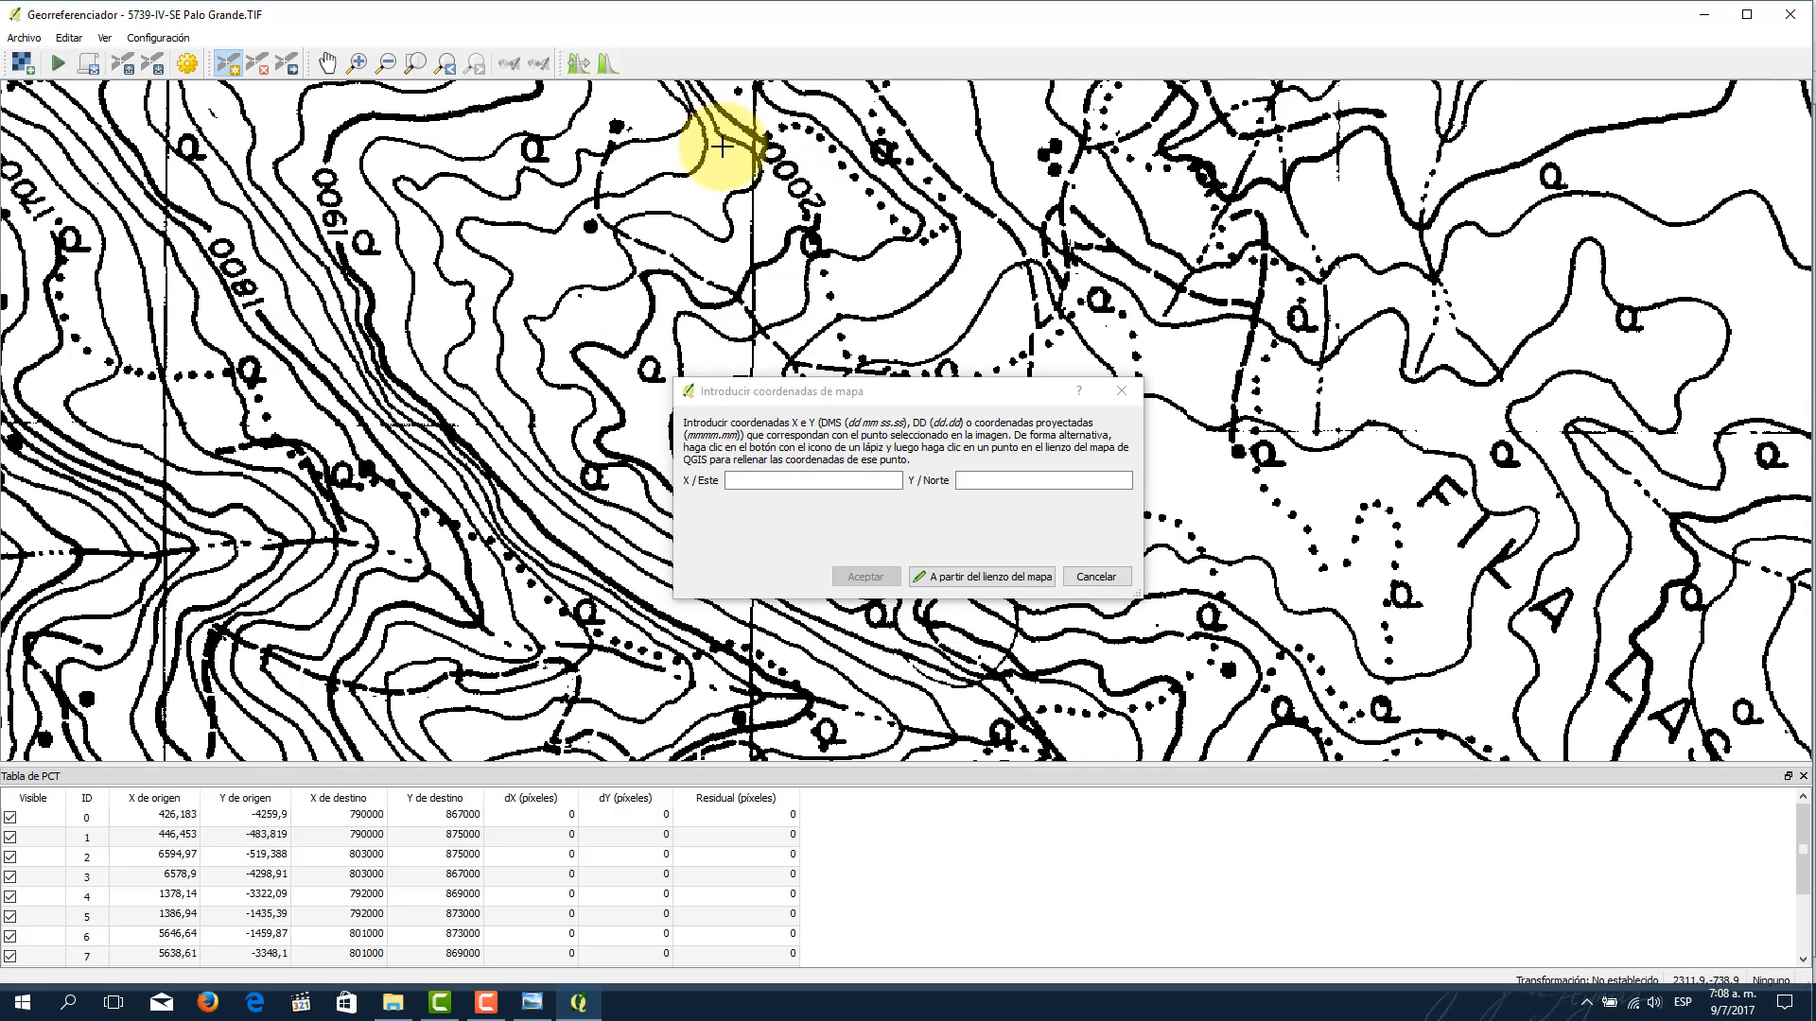
{"action": "left_click_drag", "start_coordinate": [1552, 526], "coordinate": [1317, 393]}
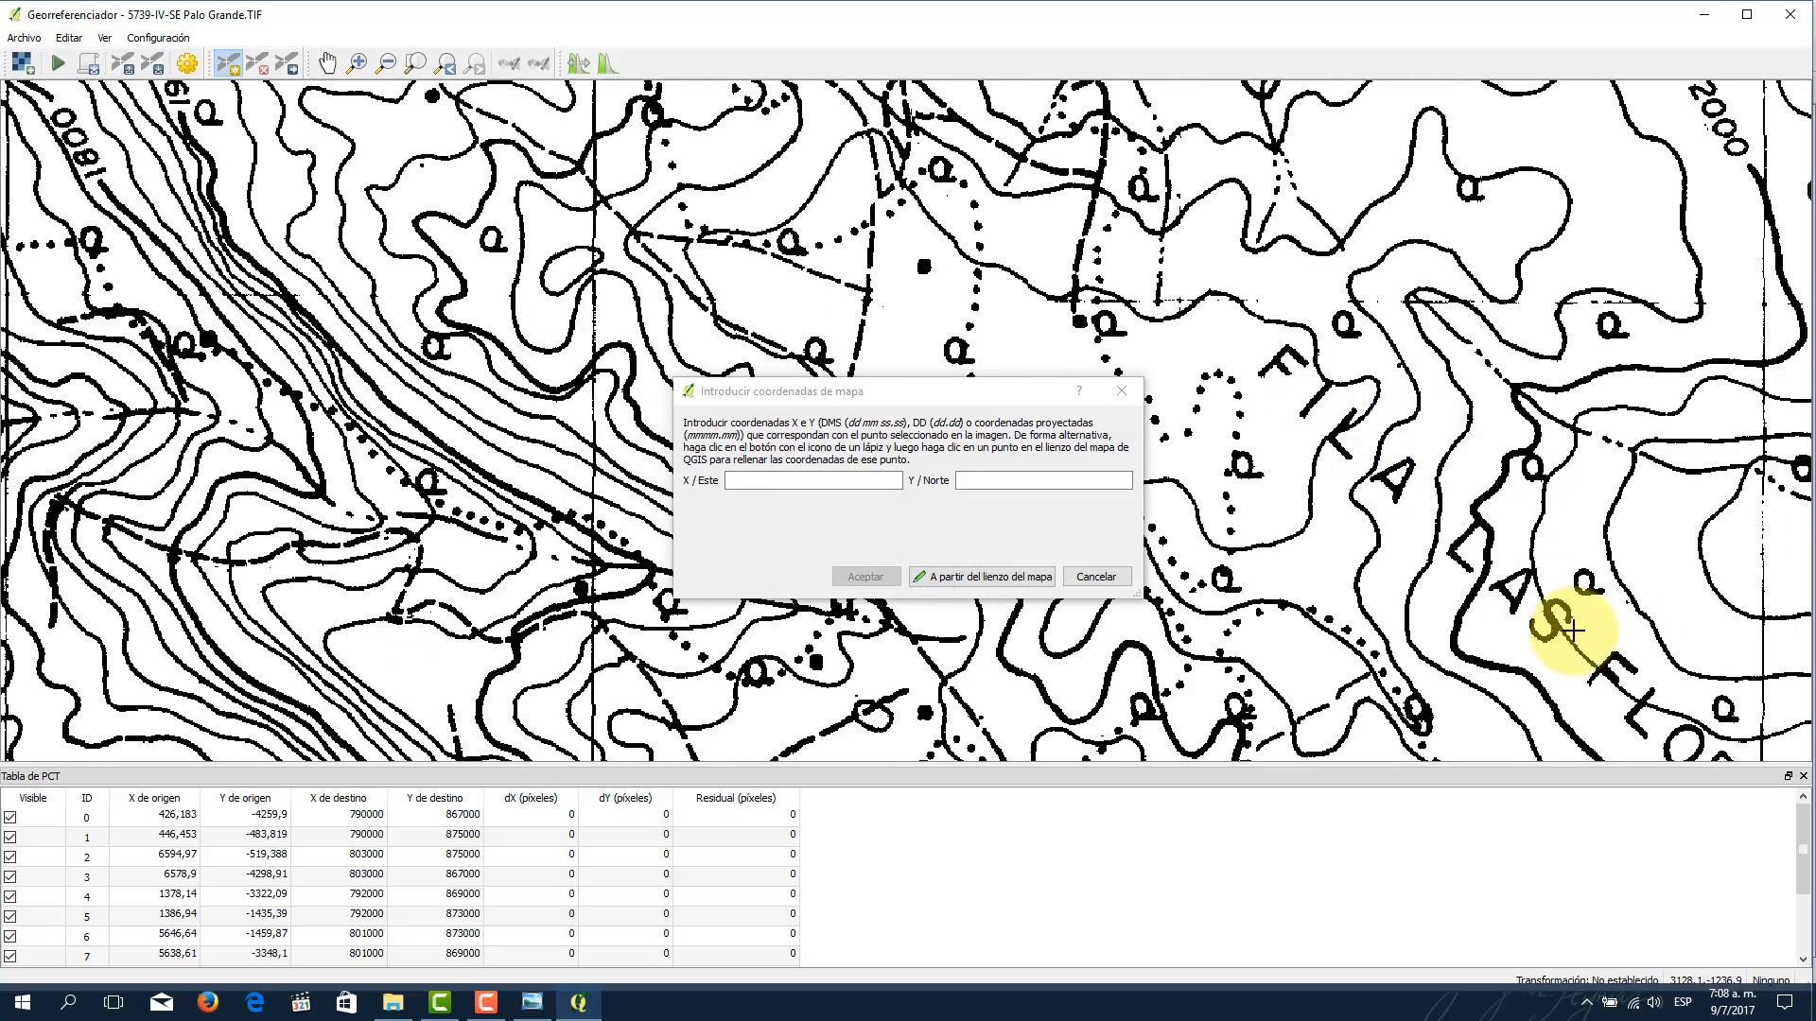
{"action": "left_click_drag", "start_coordinate": [1561, 608], "coordinate": [1390, 478]}
{"action": "left_click", "coordinate": [532, 1004]}
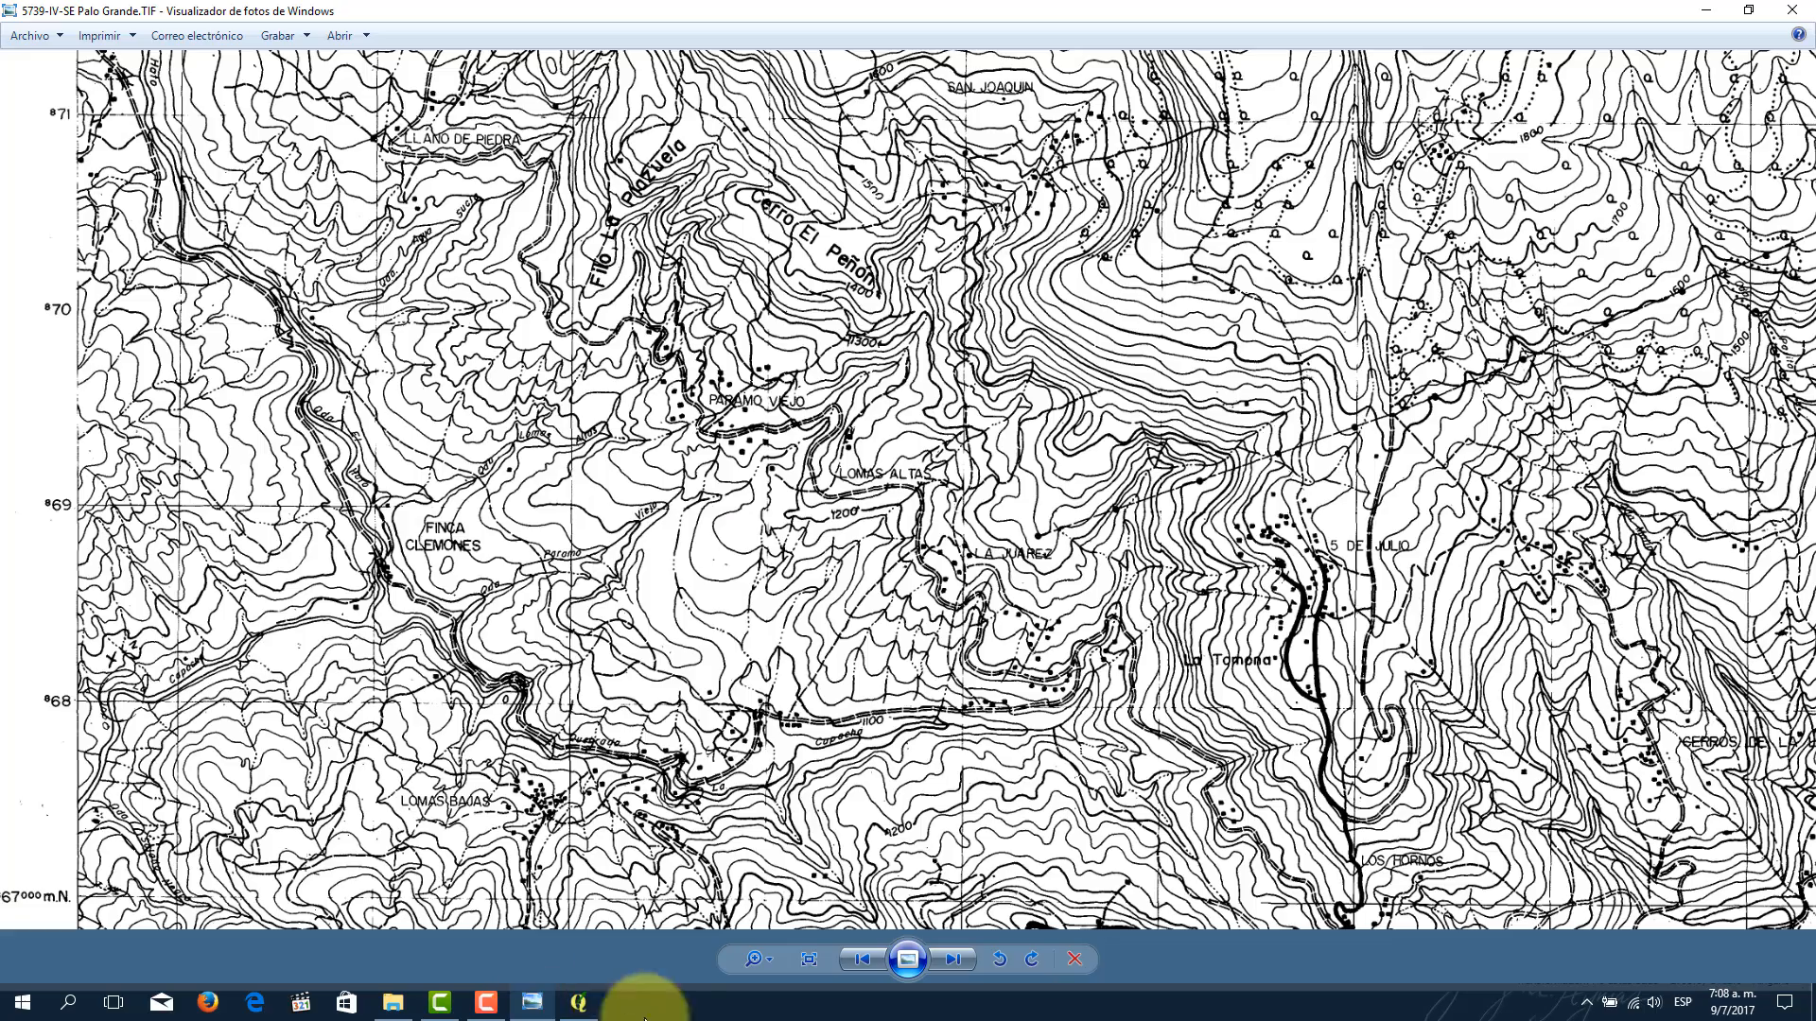
{"action": "left_click_drag", "start_coordinate": [653, 759], "coordinate": [644, 769]}
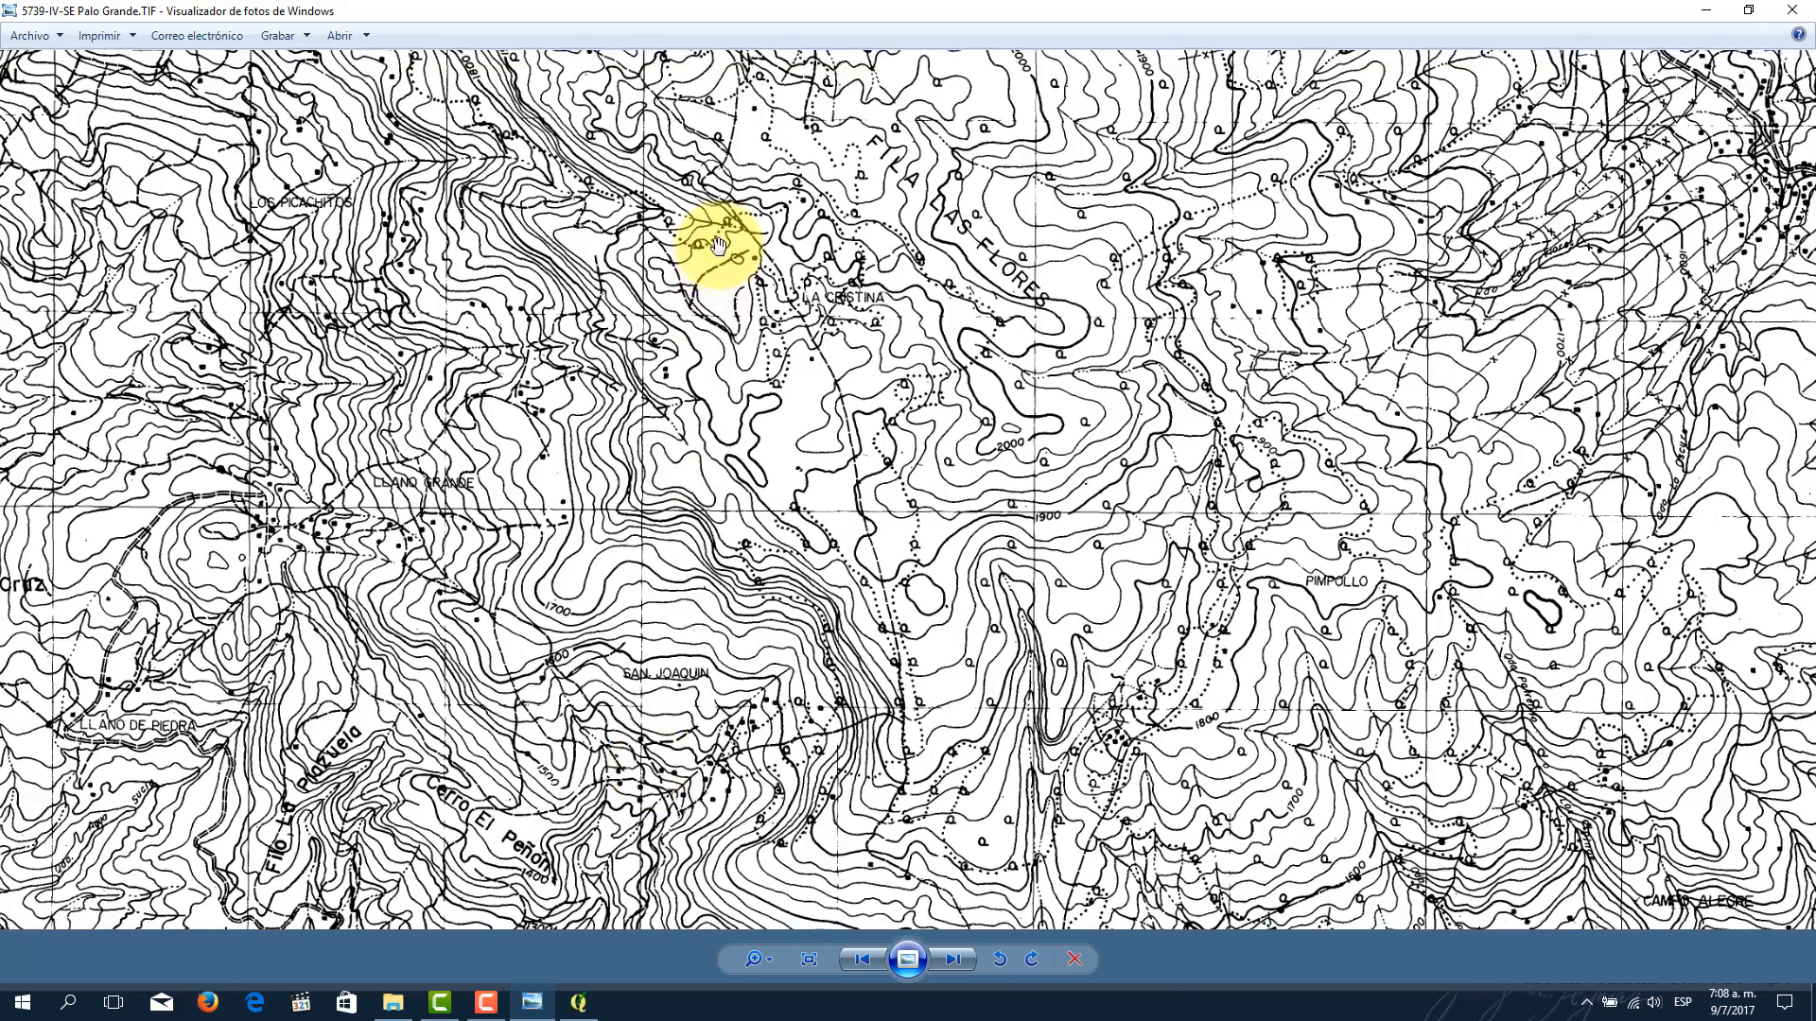
{"action": "left_click_drag", "start_coordinate": [731, 201], "coordinate": [733, 370]}
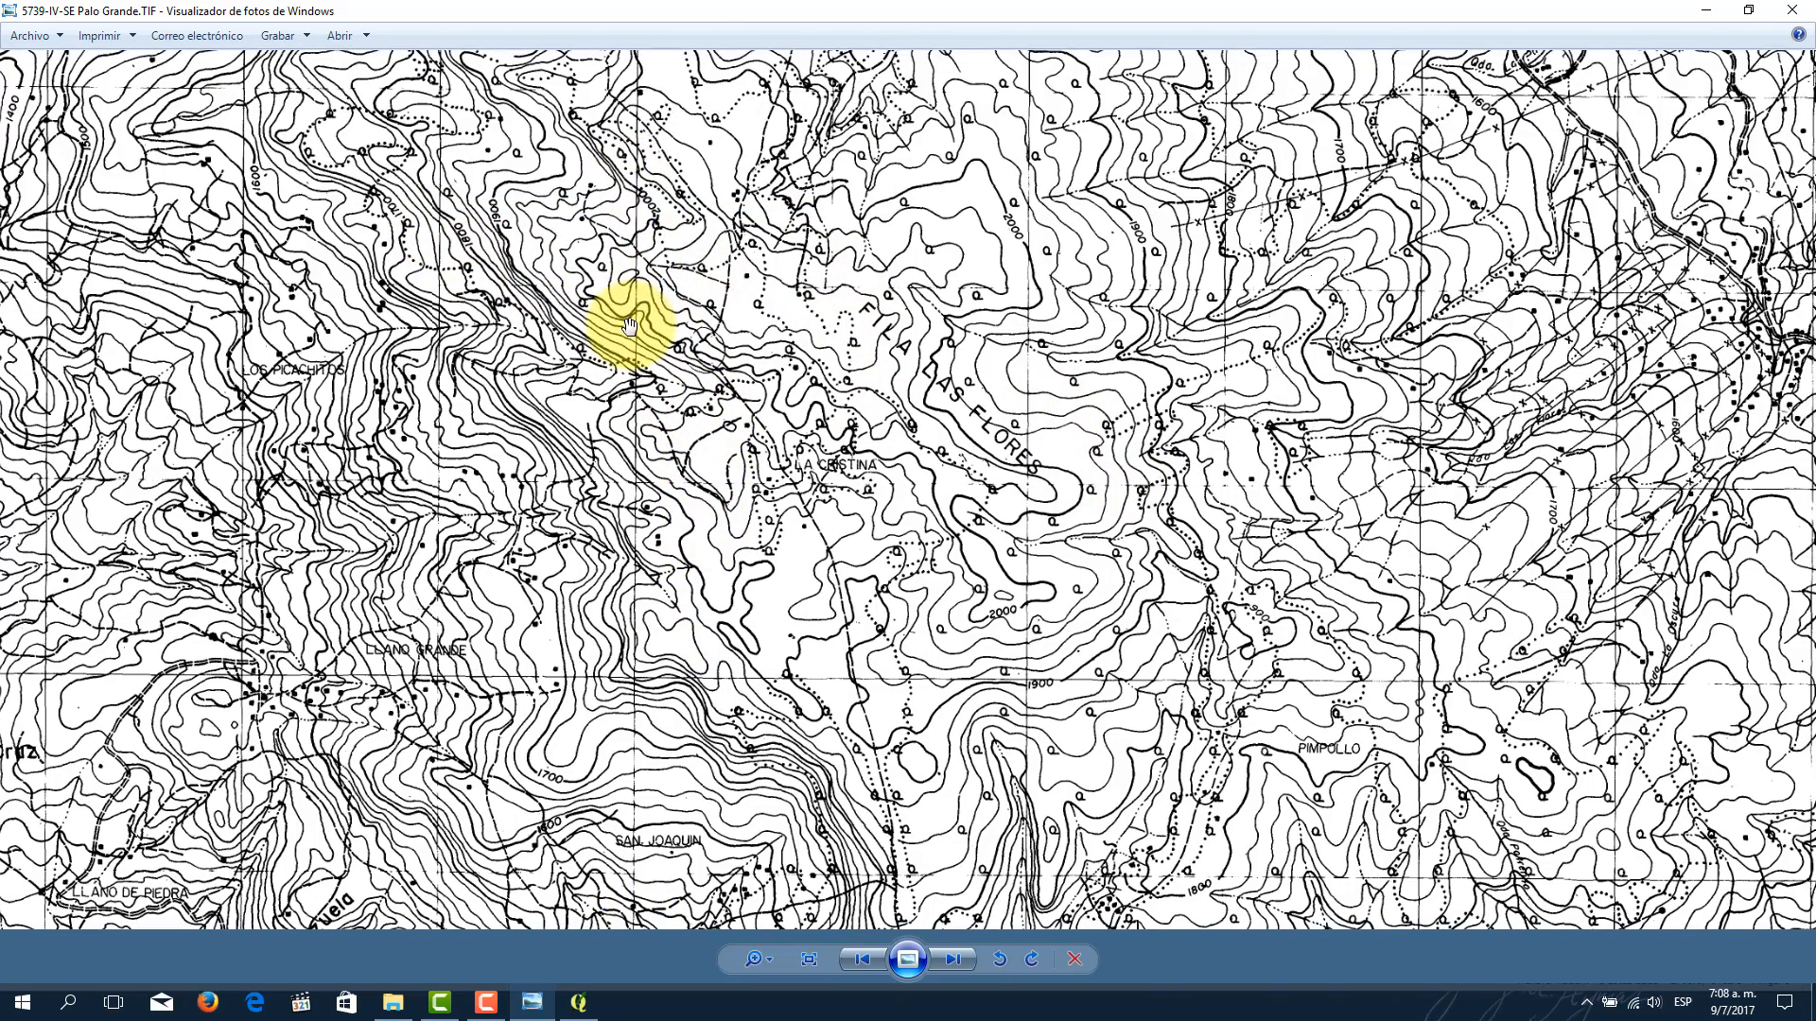
{"action": "left_click_drag", "start_coordinate": [625, 336], "coordinate": [973, 304]}
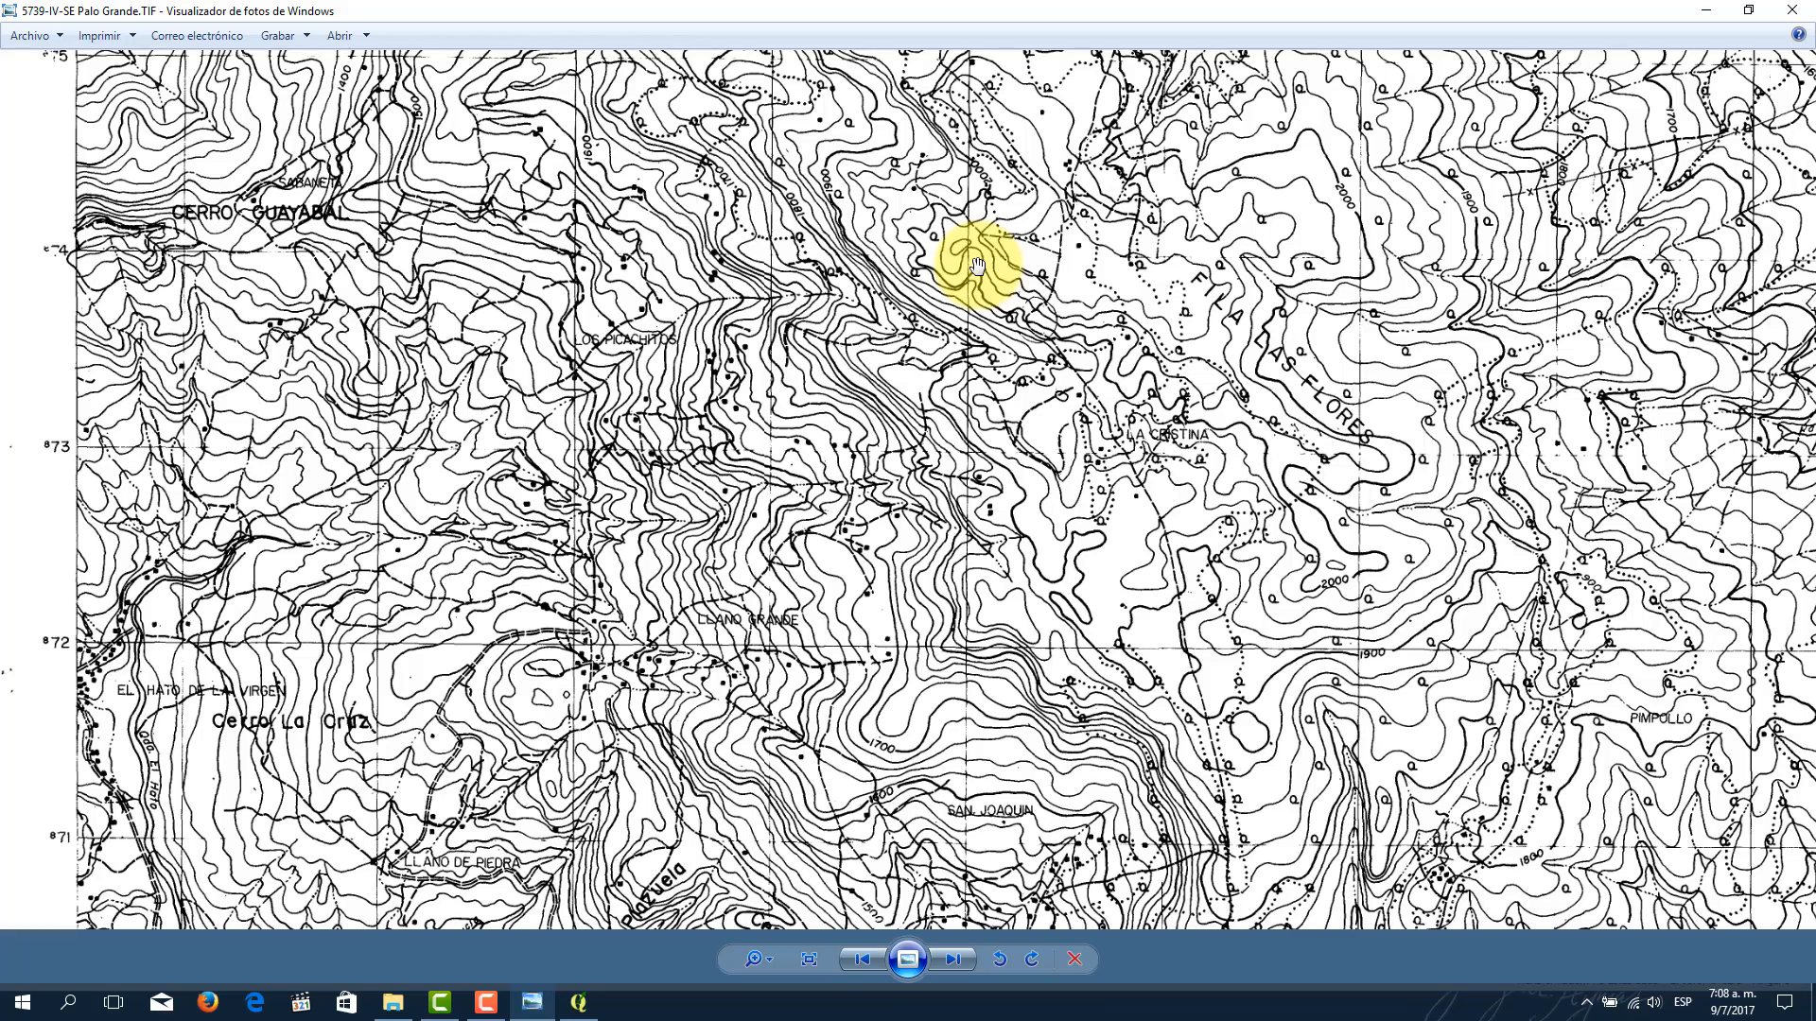
{"action": "left_click_drag", "start_coordinate": [917, 616], "coordinate": [874, 207]}
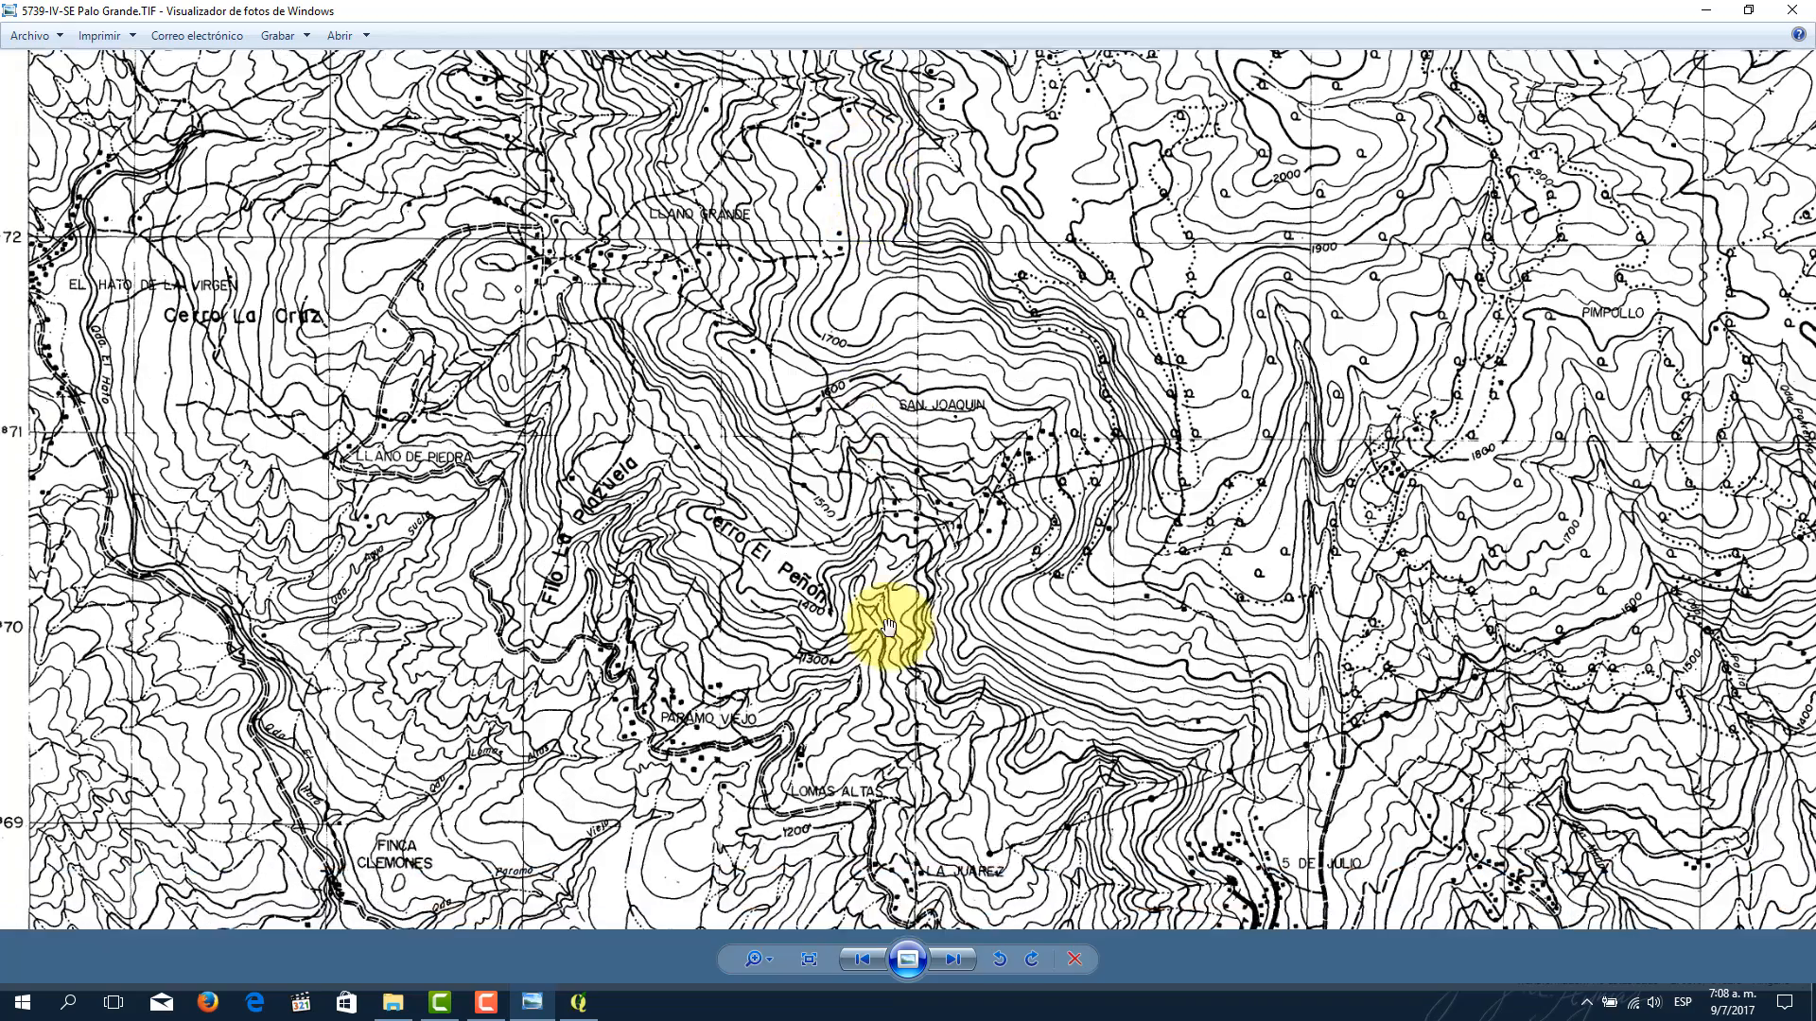
{"action": "left_click_drag", "start_coordinate": [914, 723], "coordinate": [883, 89]}
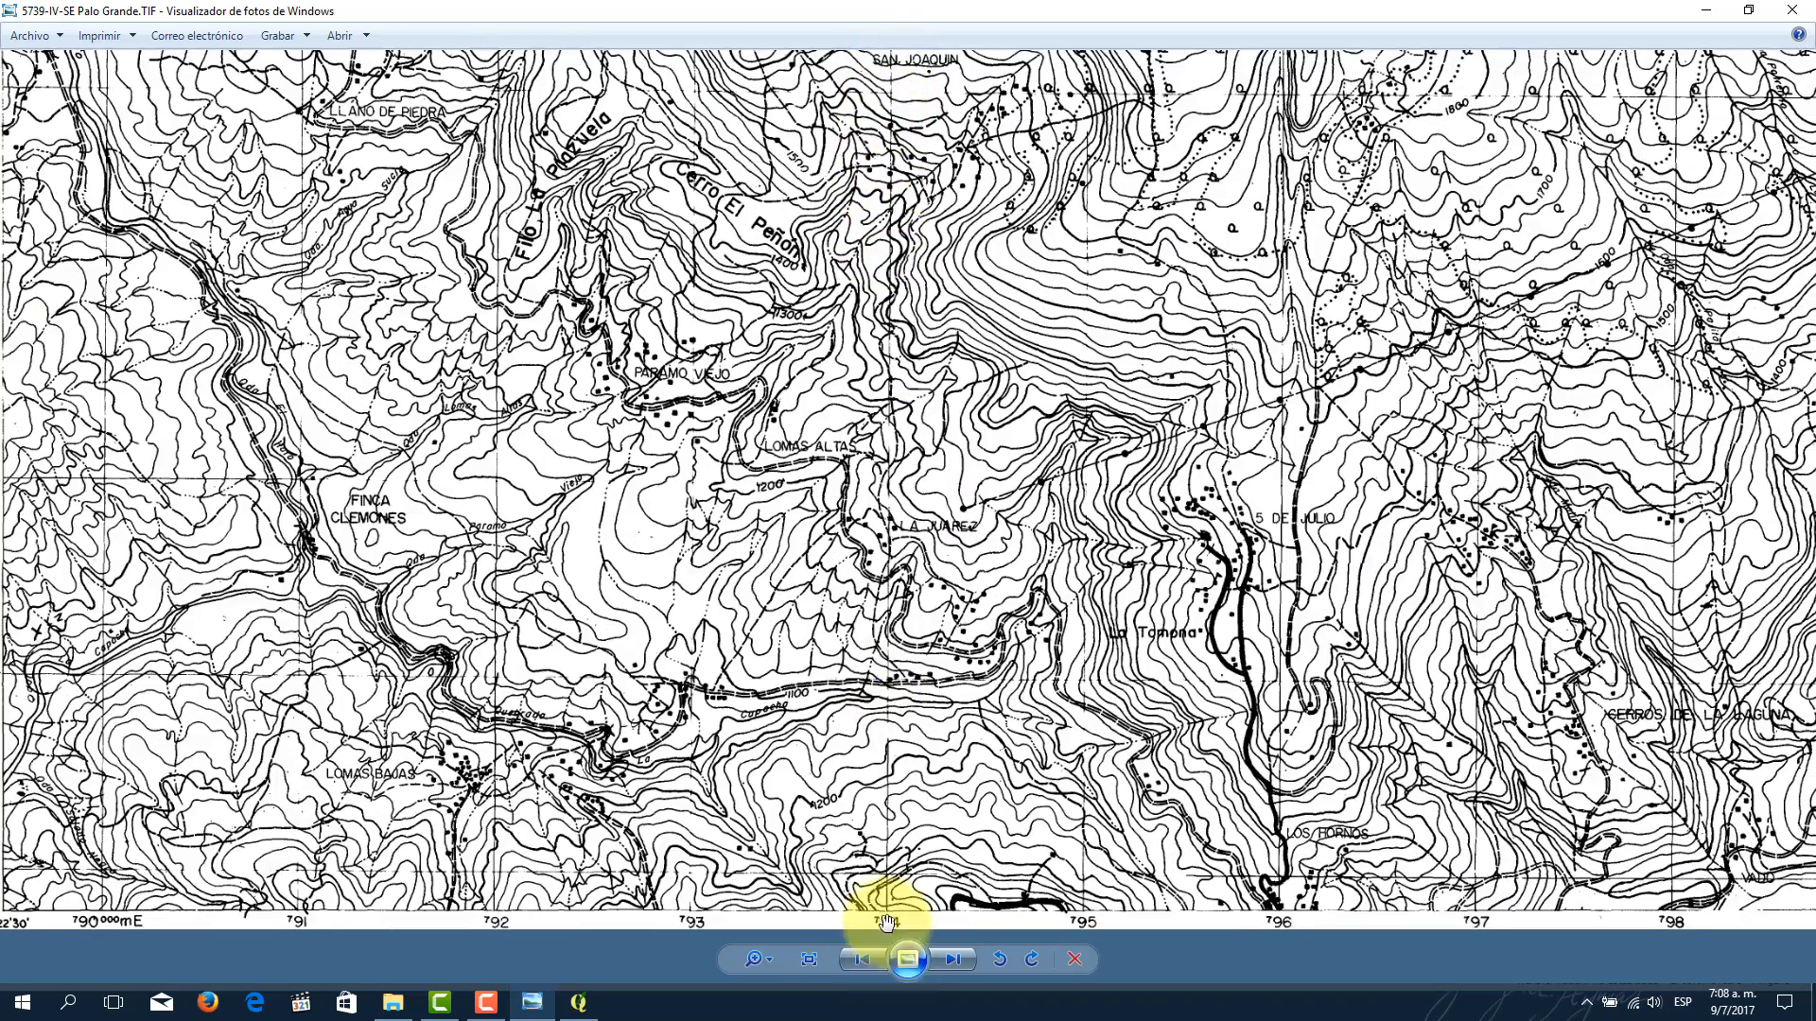
Step: Return to the QGIS Georeferencer and give the control point northwest of La Cristina the coordinates X 794000 and Y 874000
{"action": "left_click", "coordinate": [579, 1003]}
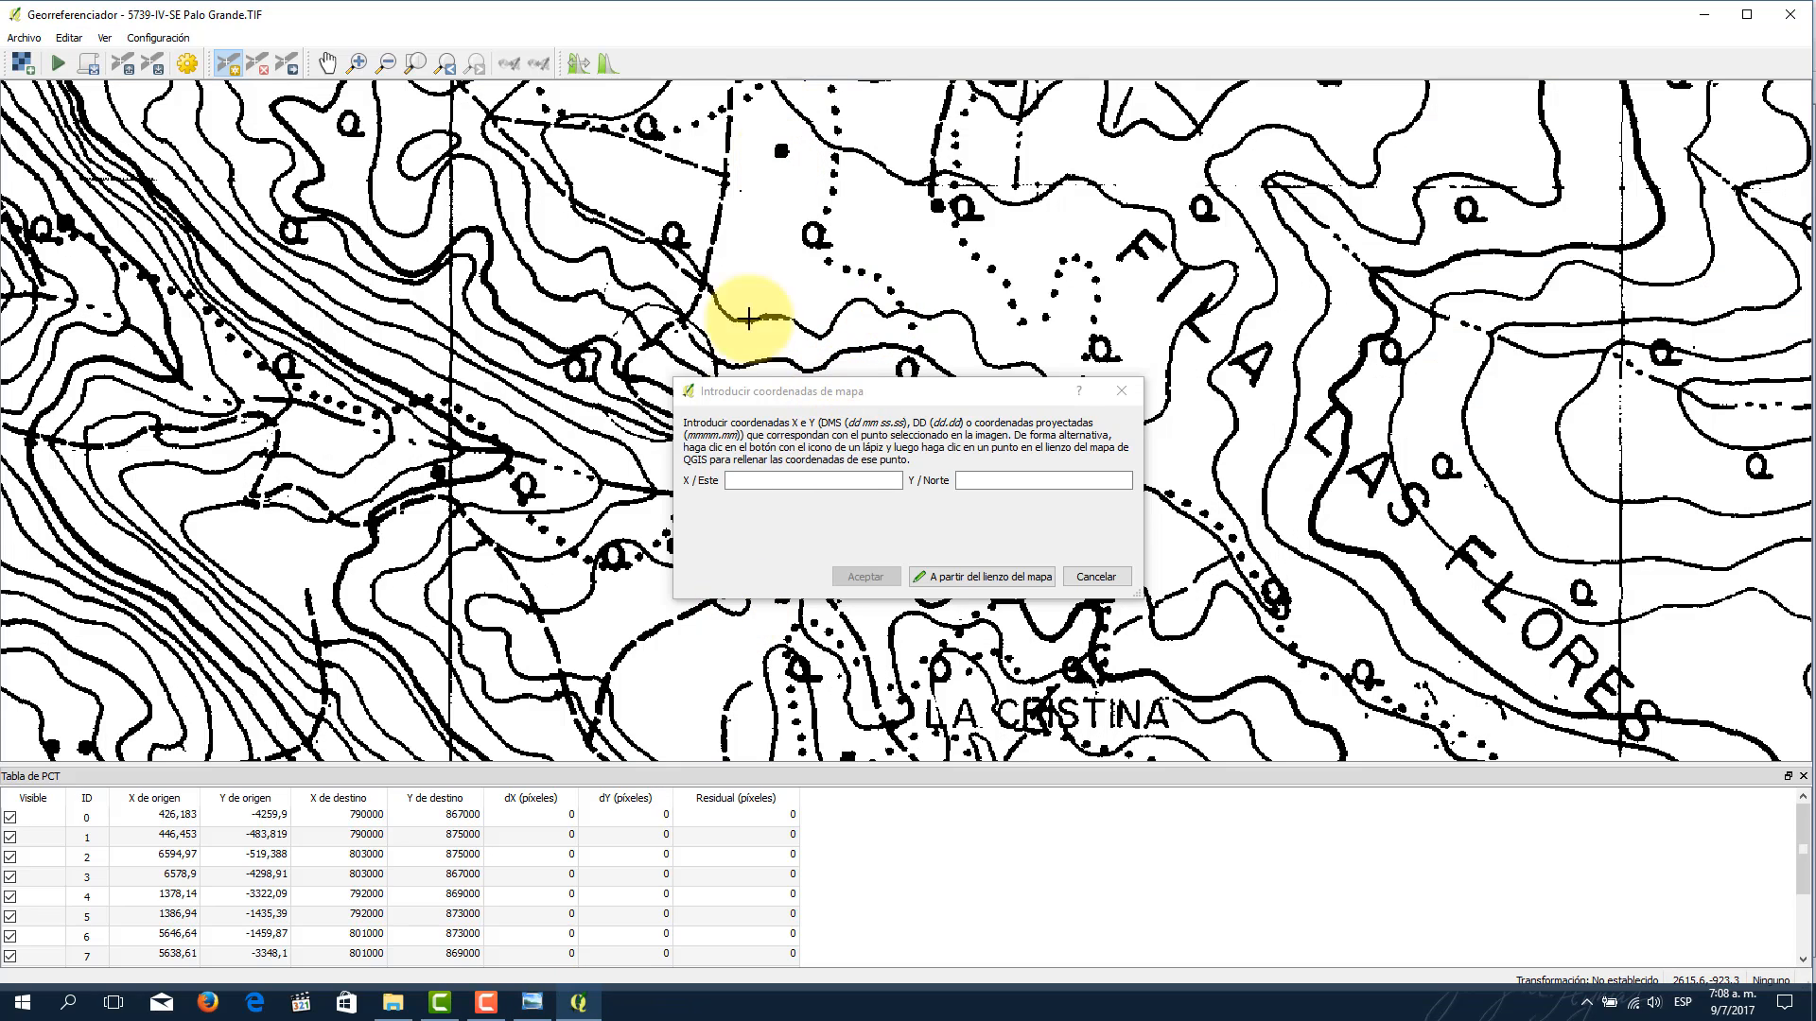
{"action": "left_click", "coordinate": [767, 480]}
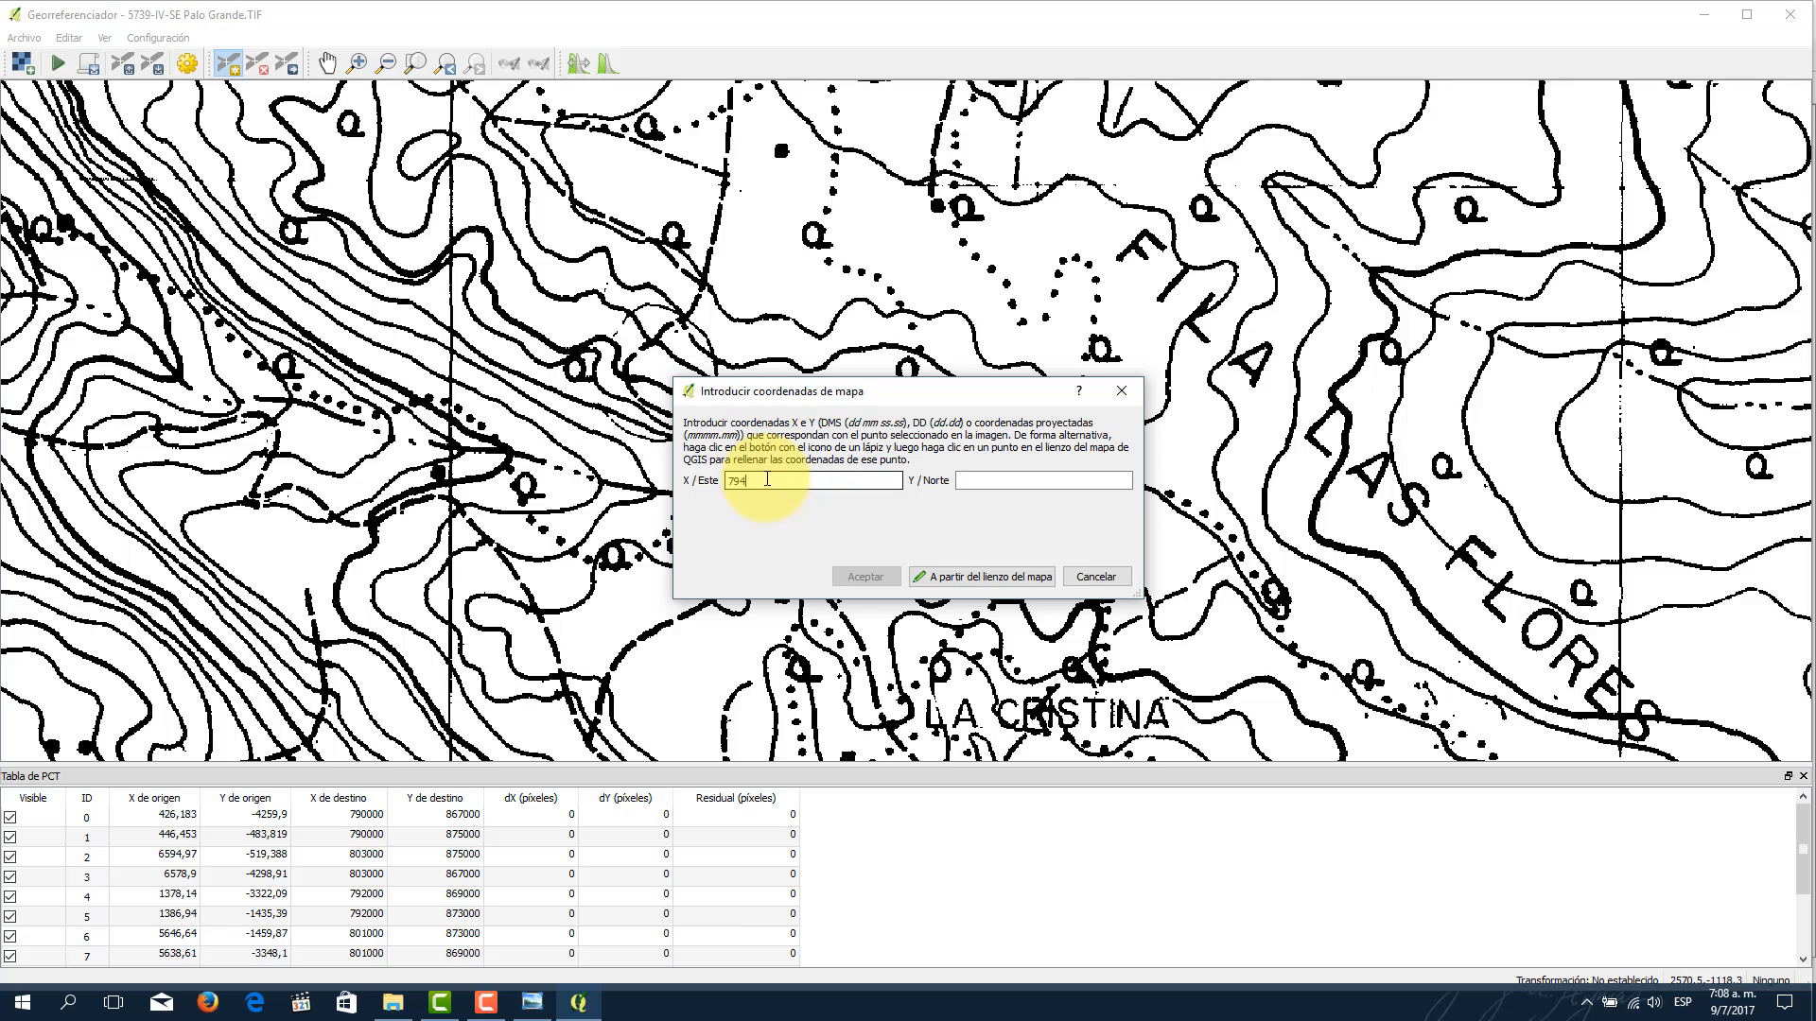
{"action": "left_click", "coordinate": [1032, 478]}
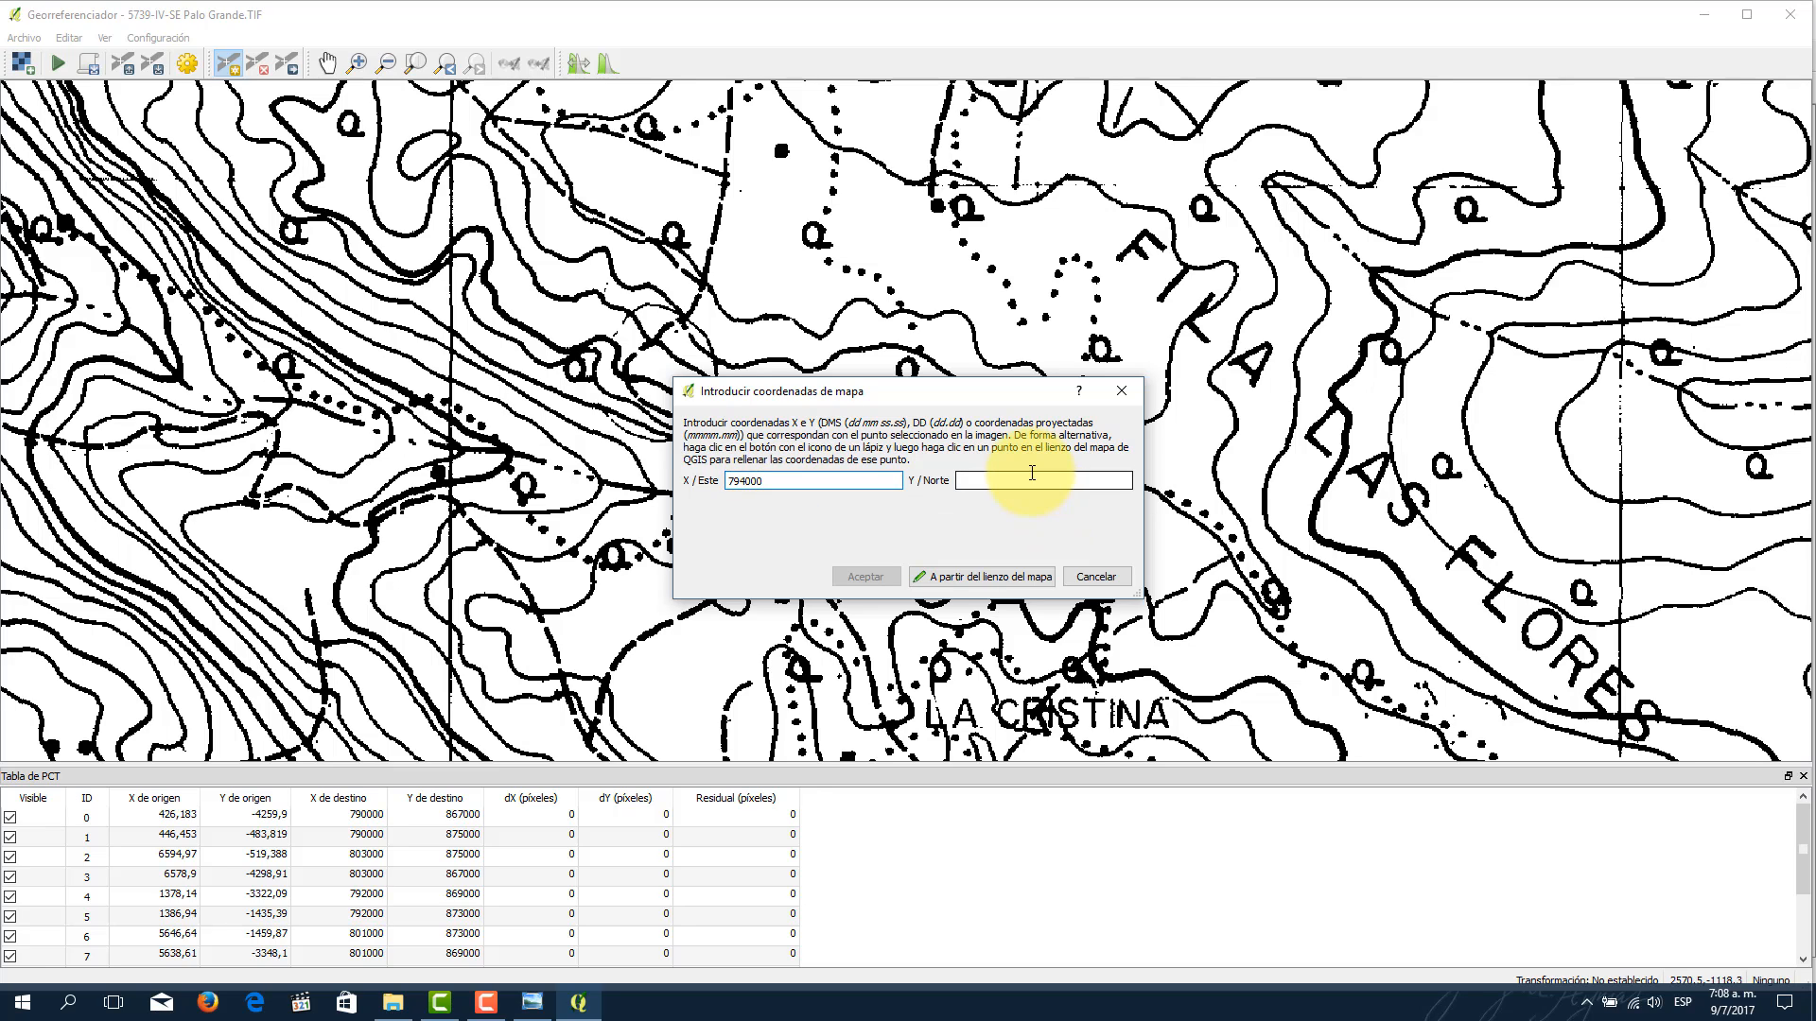
{"action": "type", "text": "874000"}
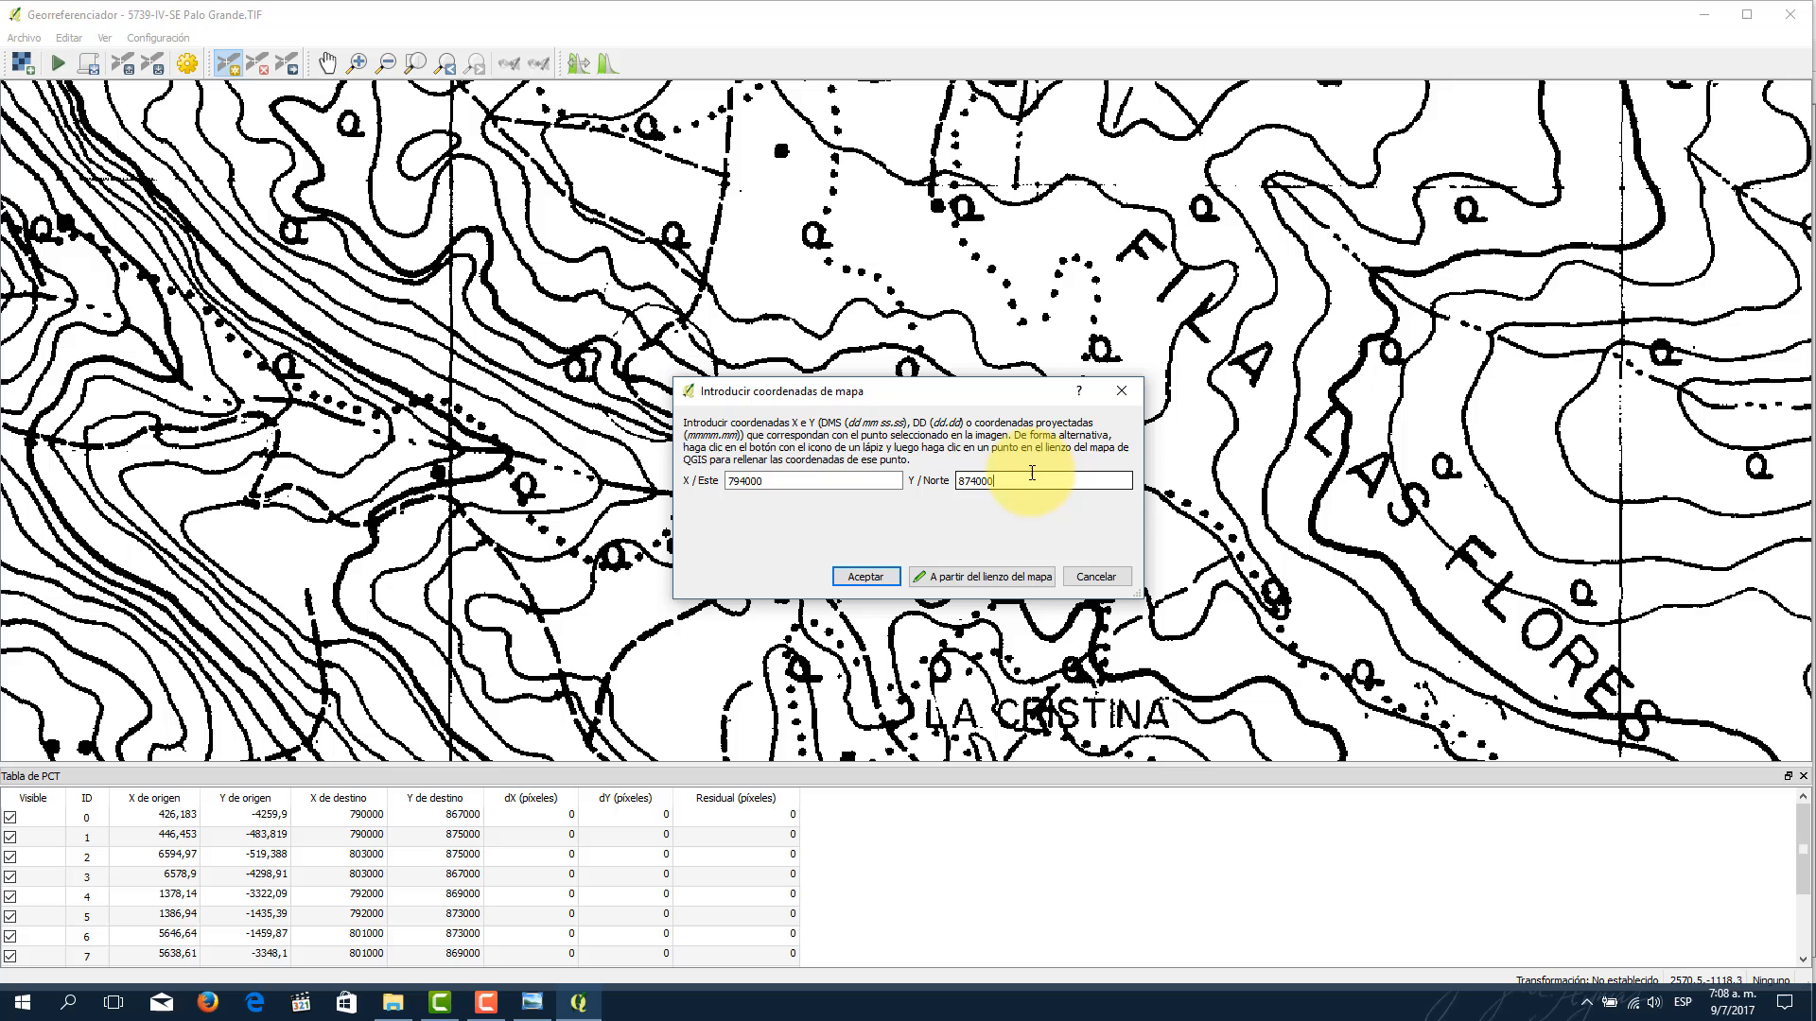
{"action": "left_click", "coordinate": [851, 577]}
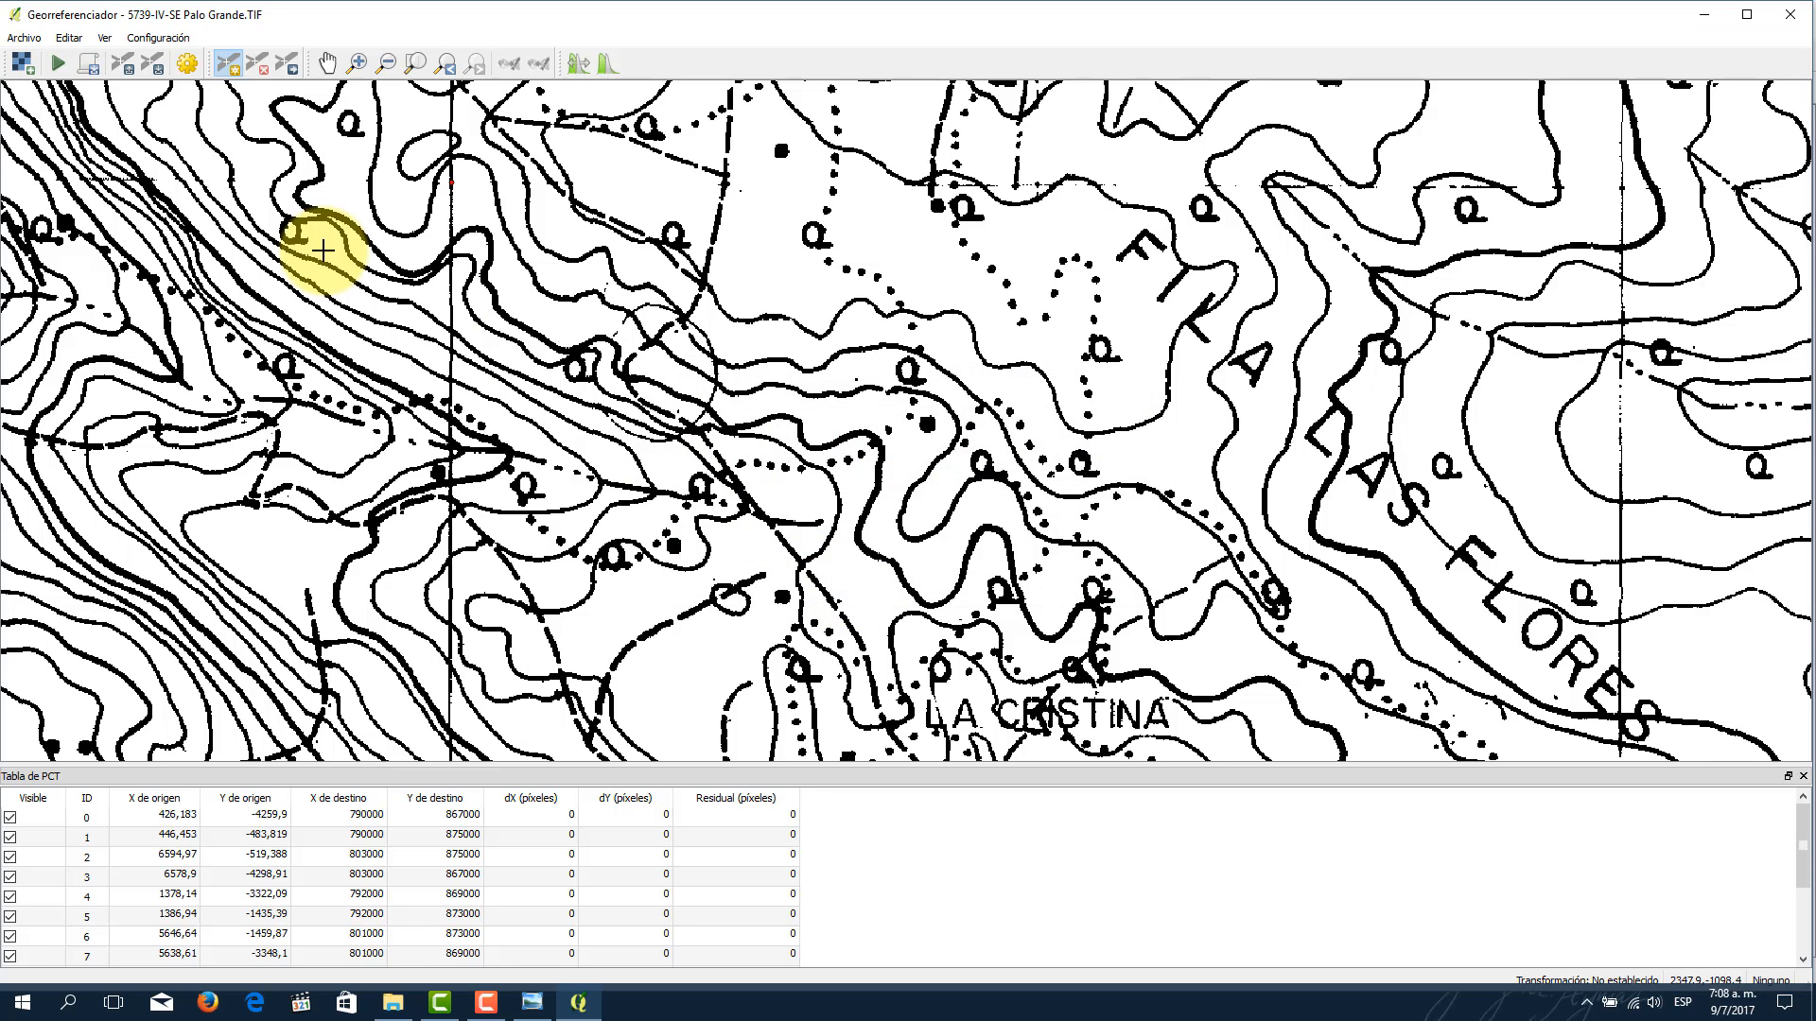
Step: Save the control points again over 5739-IV-SE Palo Grande.TIF.points in the Cartas folder
{"action": "left_click", "coordinate": [149, 65]}
{"action": "left_click", "coordinate": [327, 189]}
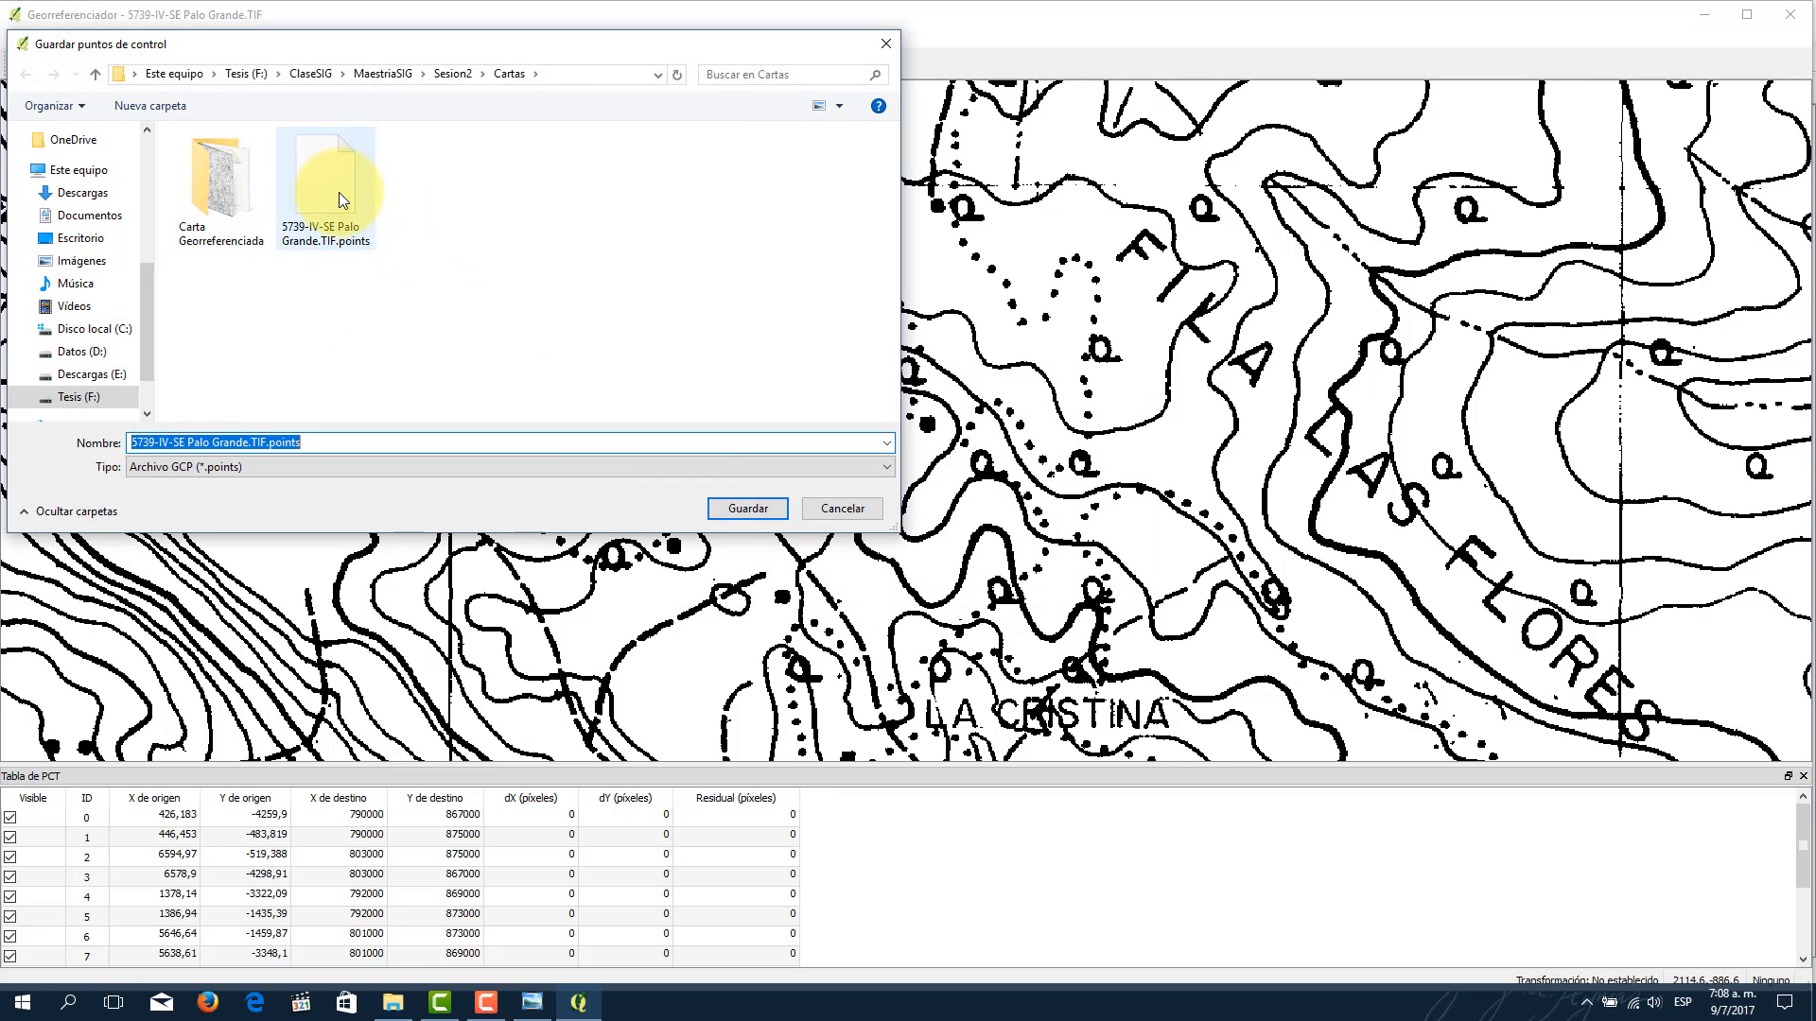
{"action": "left_click", "coordinate": [748, 508]}
{"action": "left_click", "coordinate": [961, 504]}
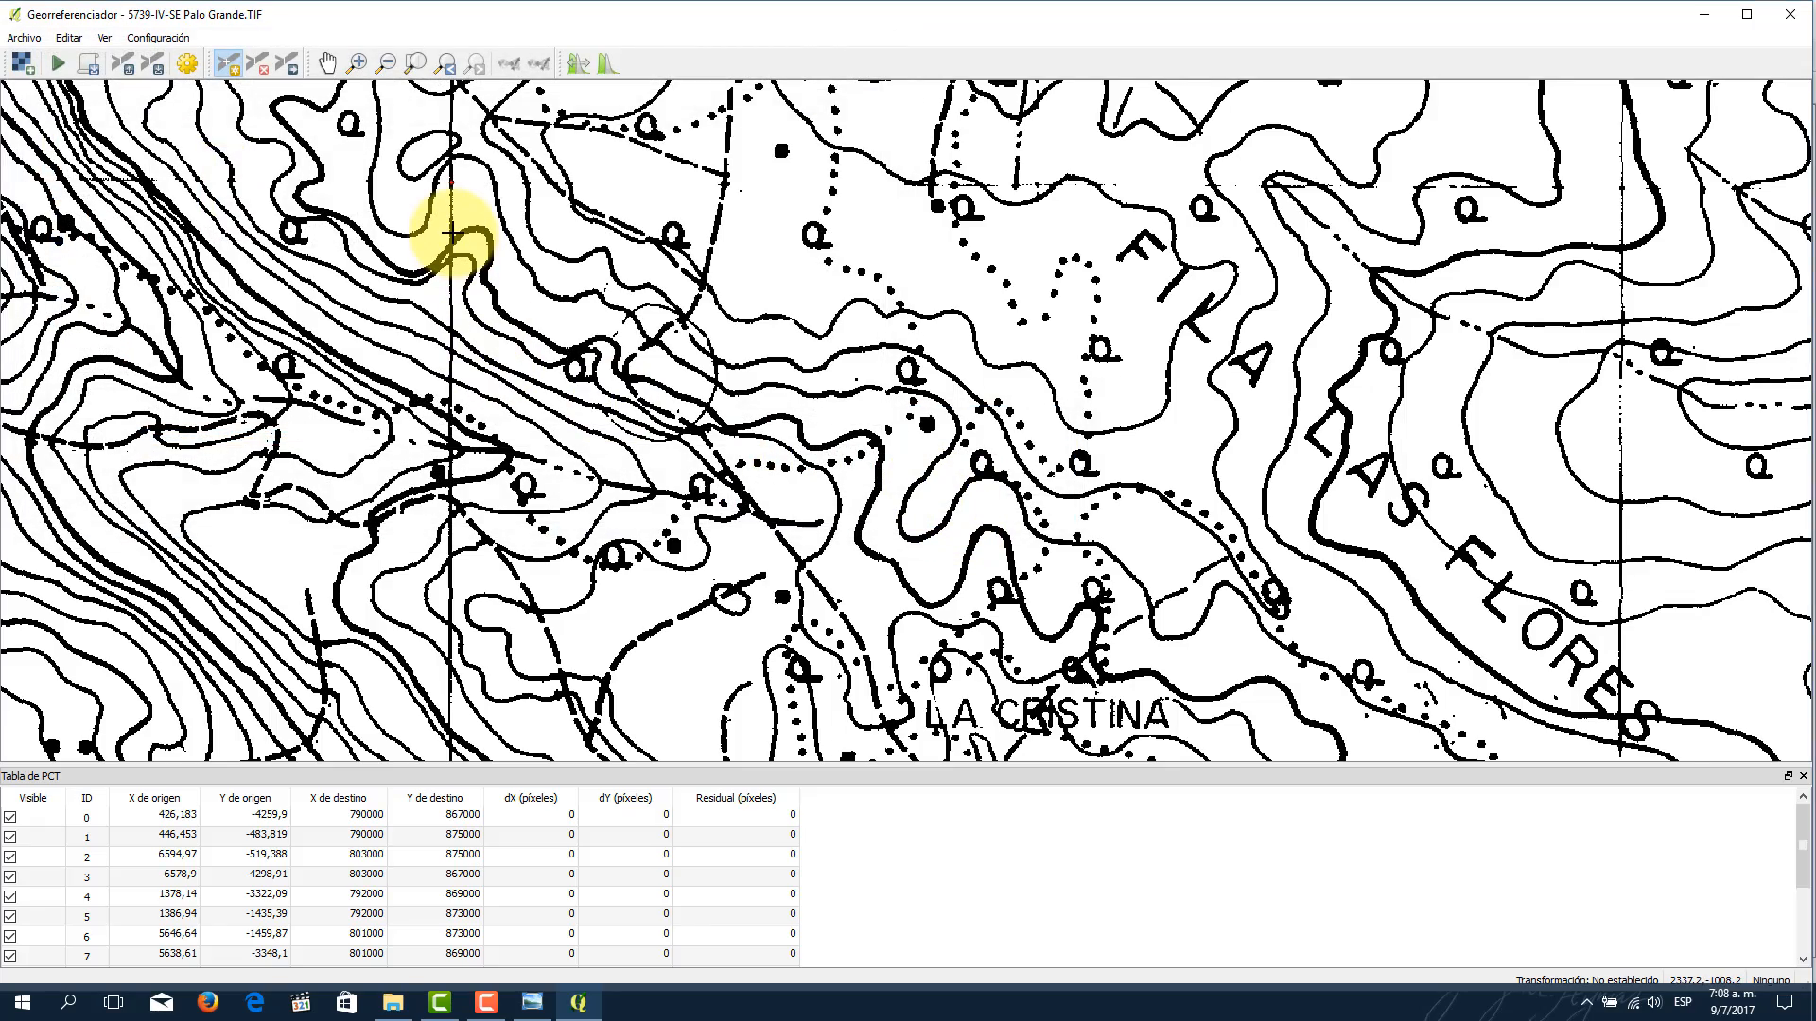
Step: Close the crashed QGIS session, relaunch QGIS Desktop 2.18.4 and dismiss the phone notification
{"action": "scroll", "coordinate": [450, 235], "scroll_direction": "down", "scroll_amount": 2}
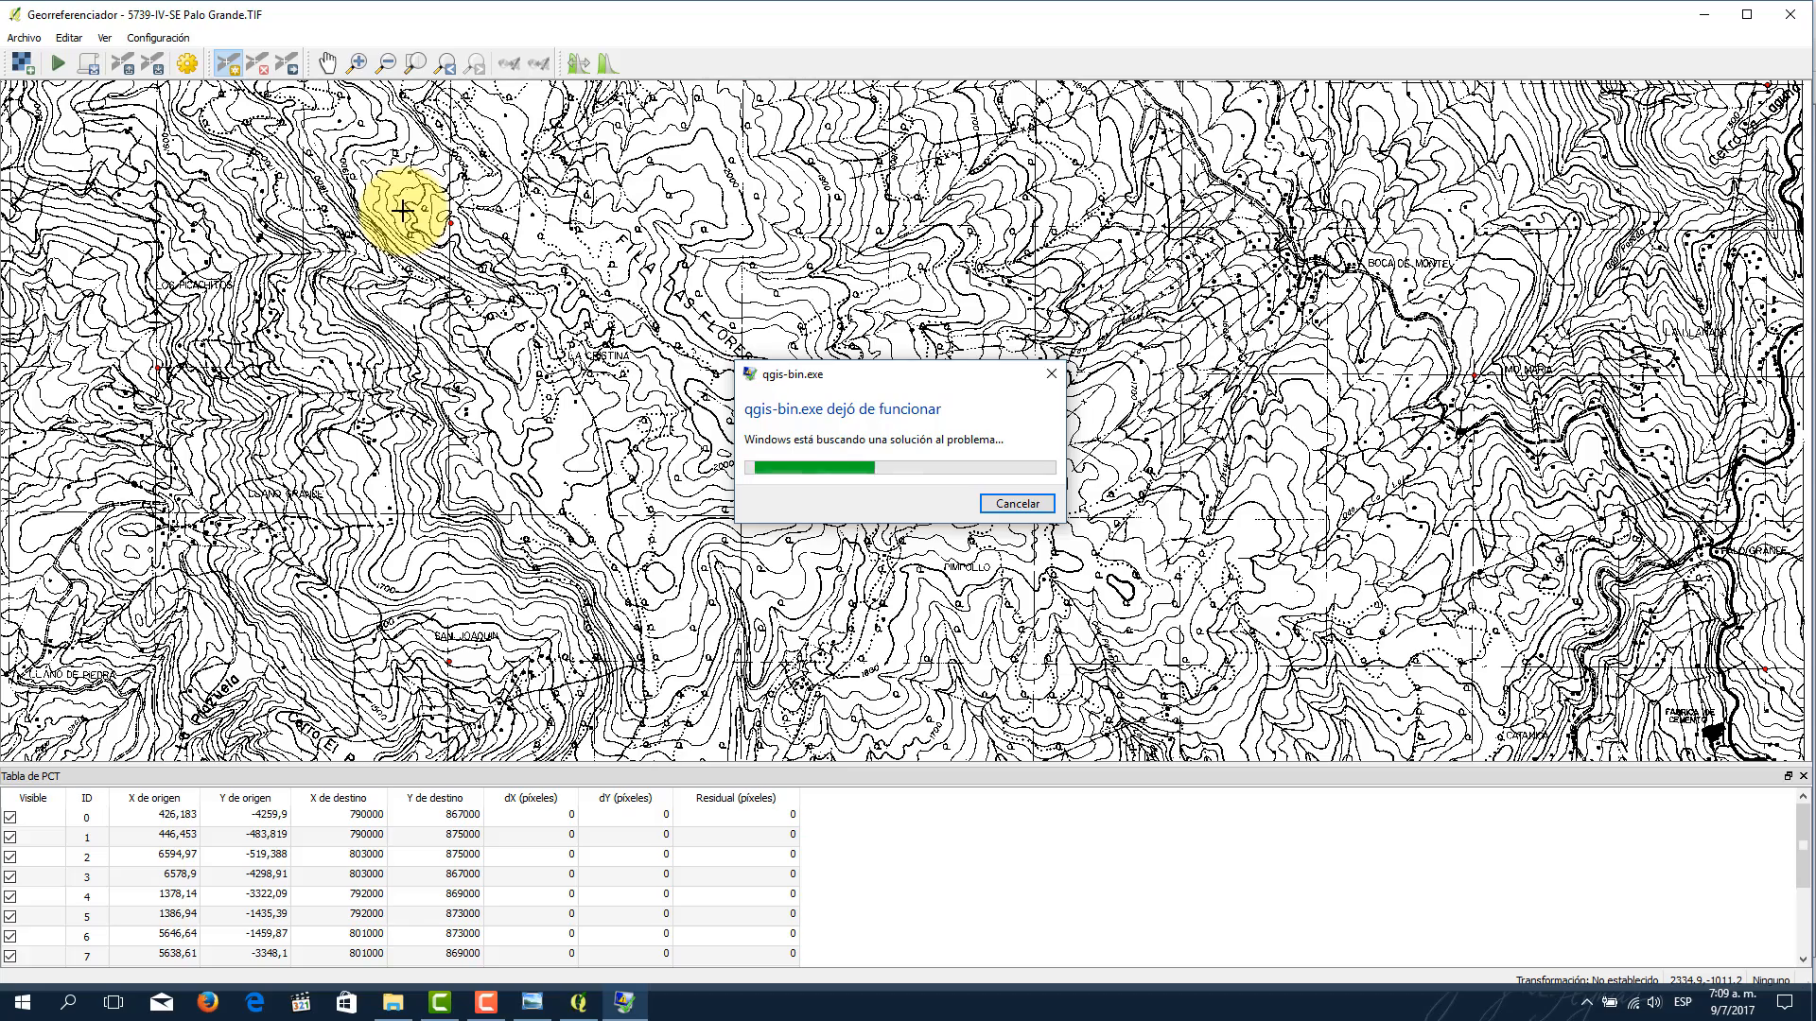
{"action": "left_click", "coordinate": [1010, 507]}
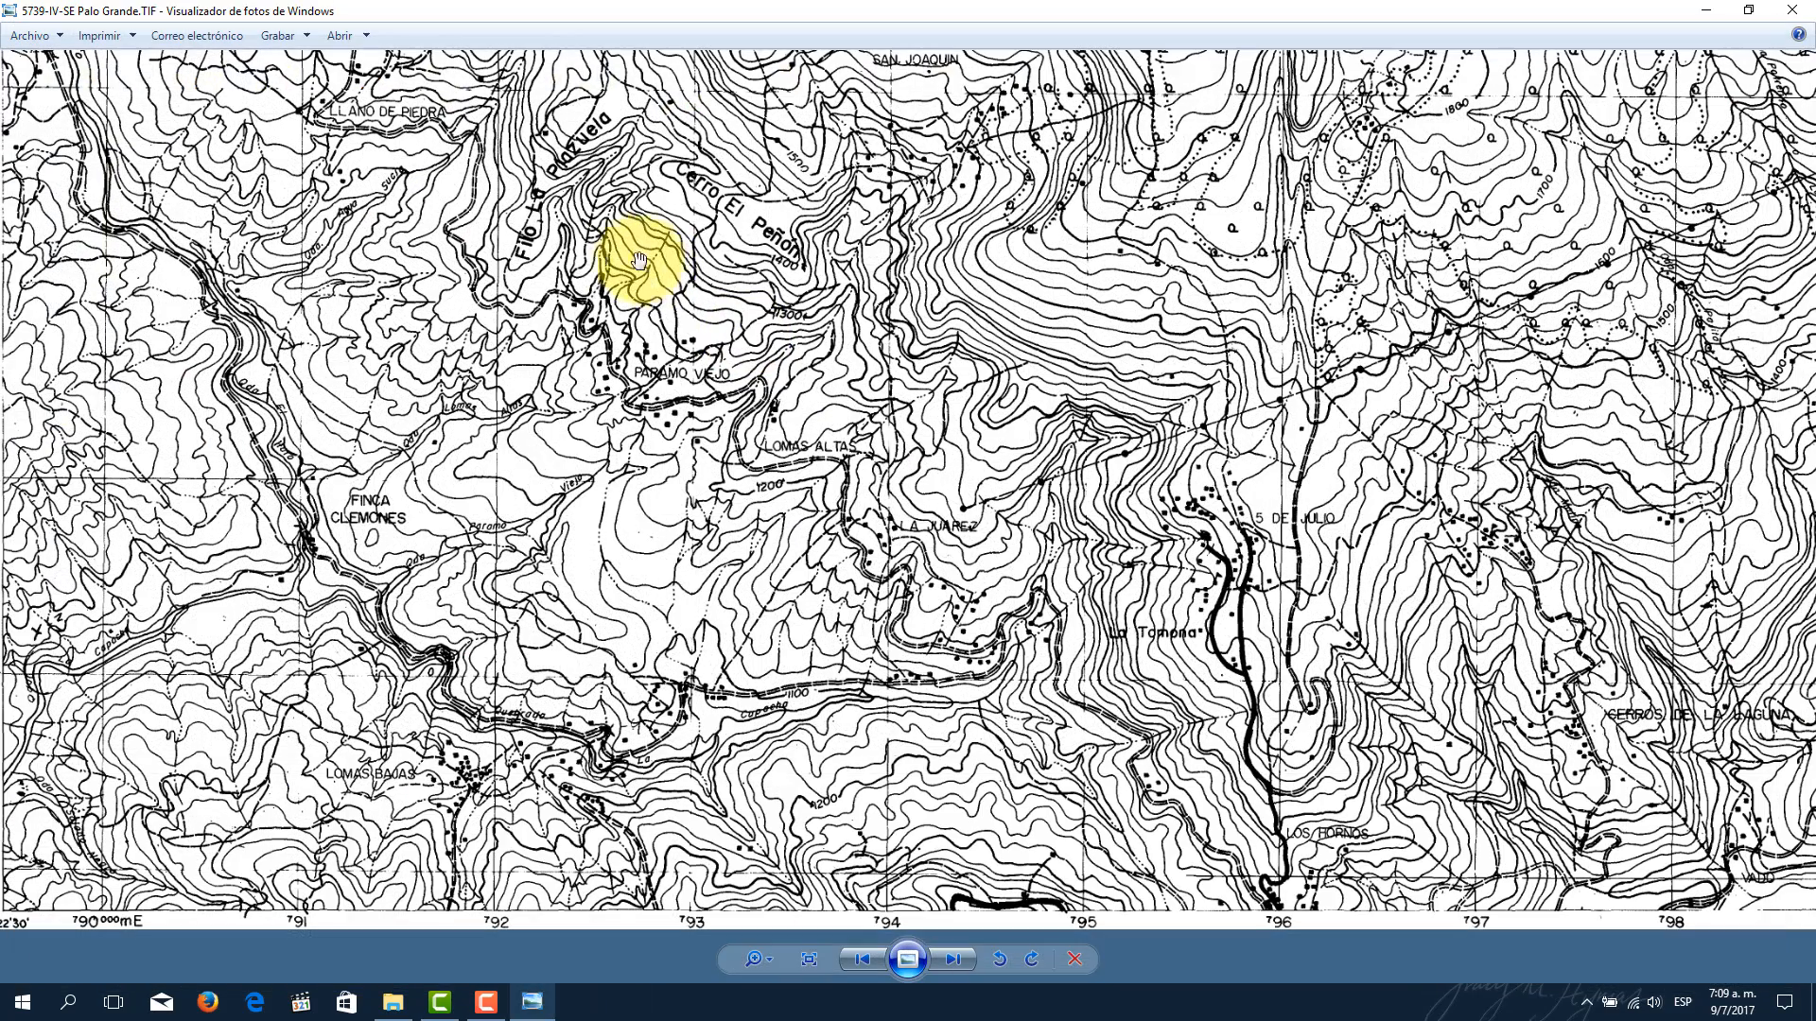
{"action": "key", "text": "super"}
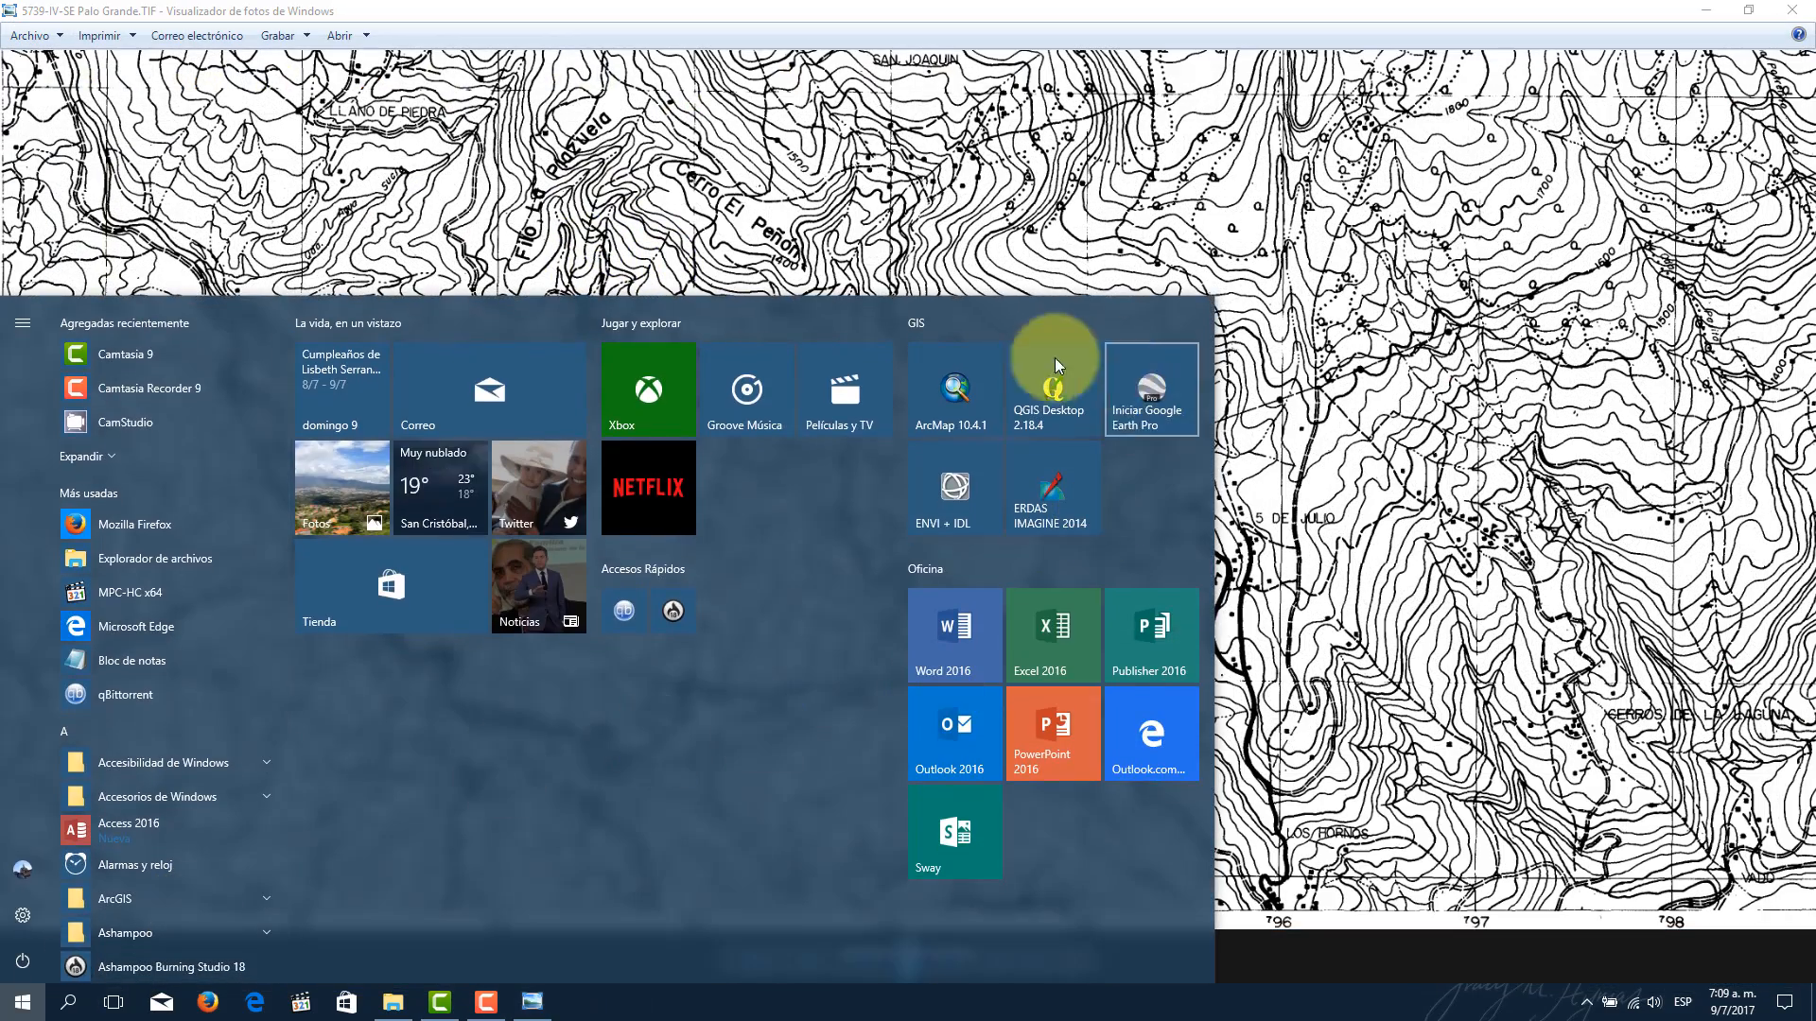
{"action": "left_click", "coordinate": [1080, 417]}
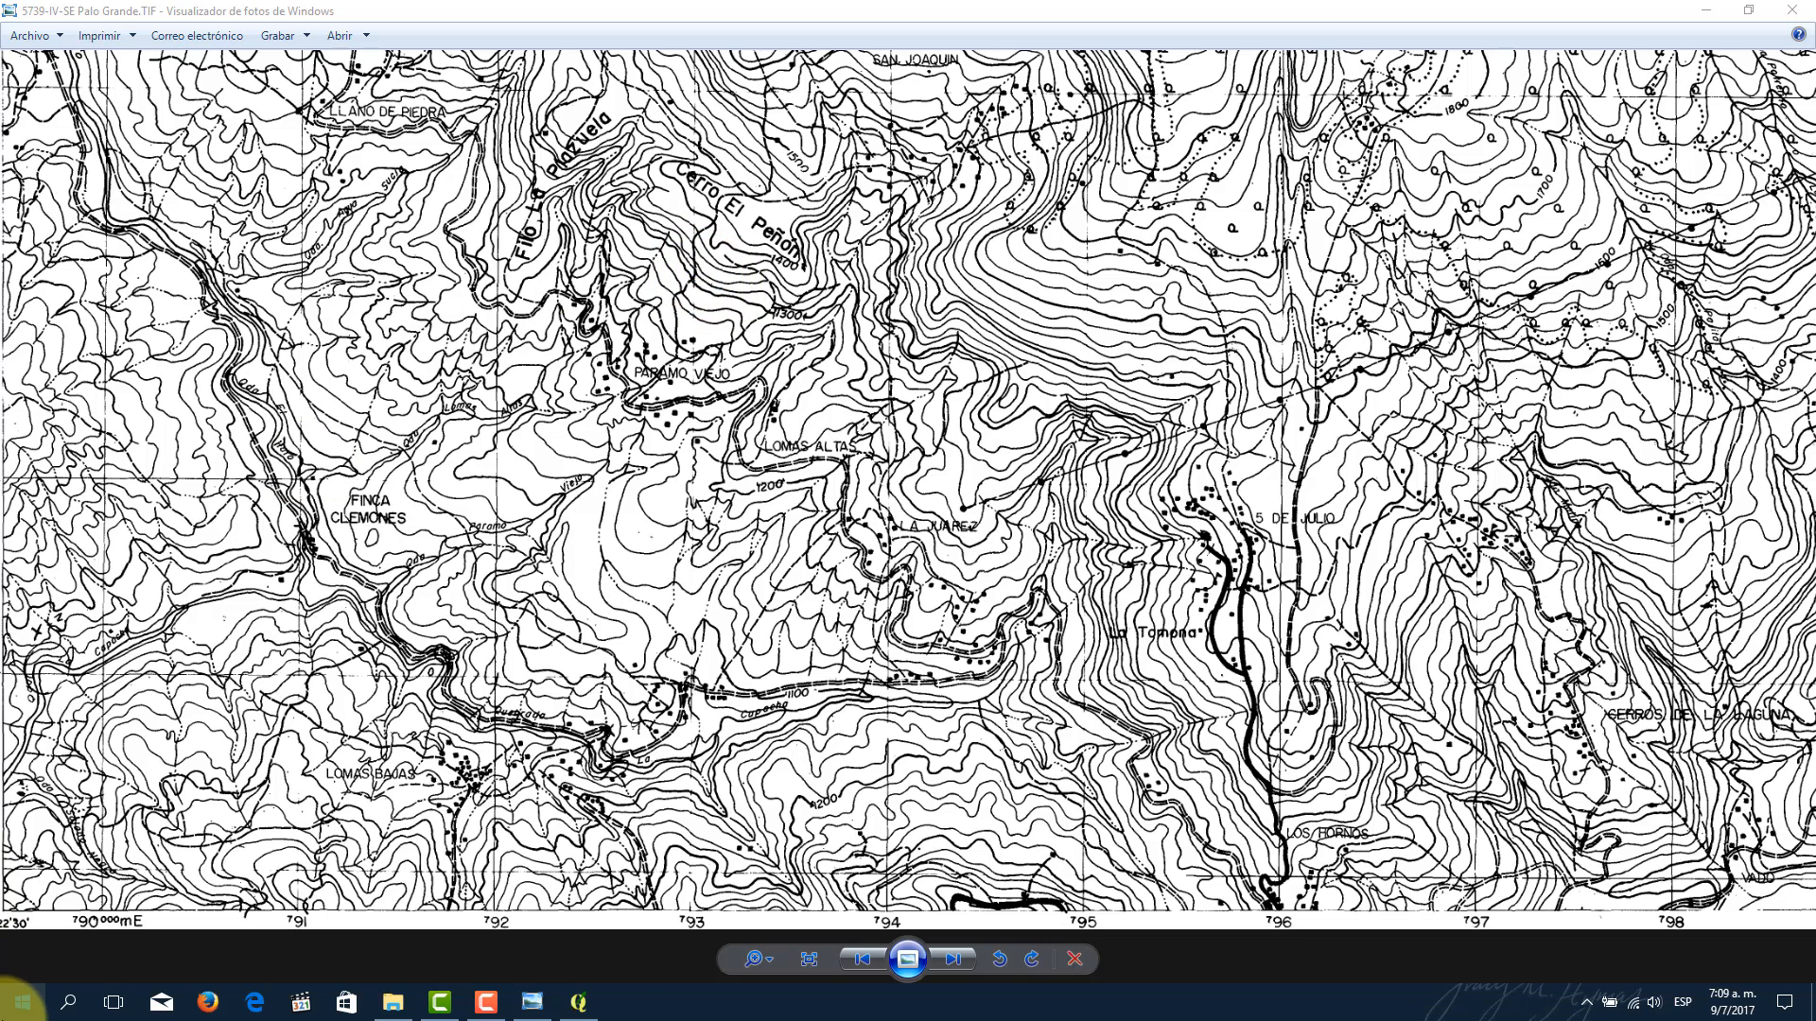
{"action": "left_click", "coordinate": [581, 1005]}
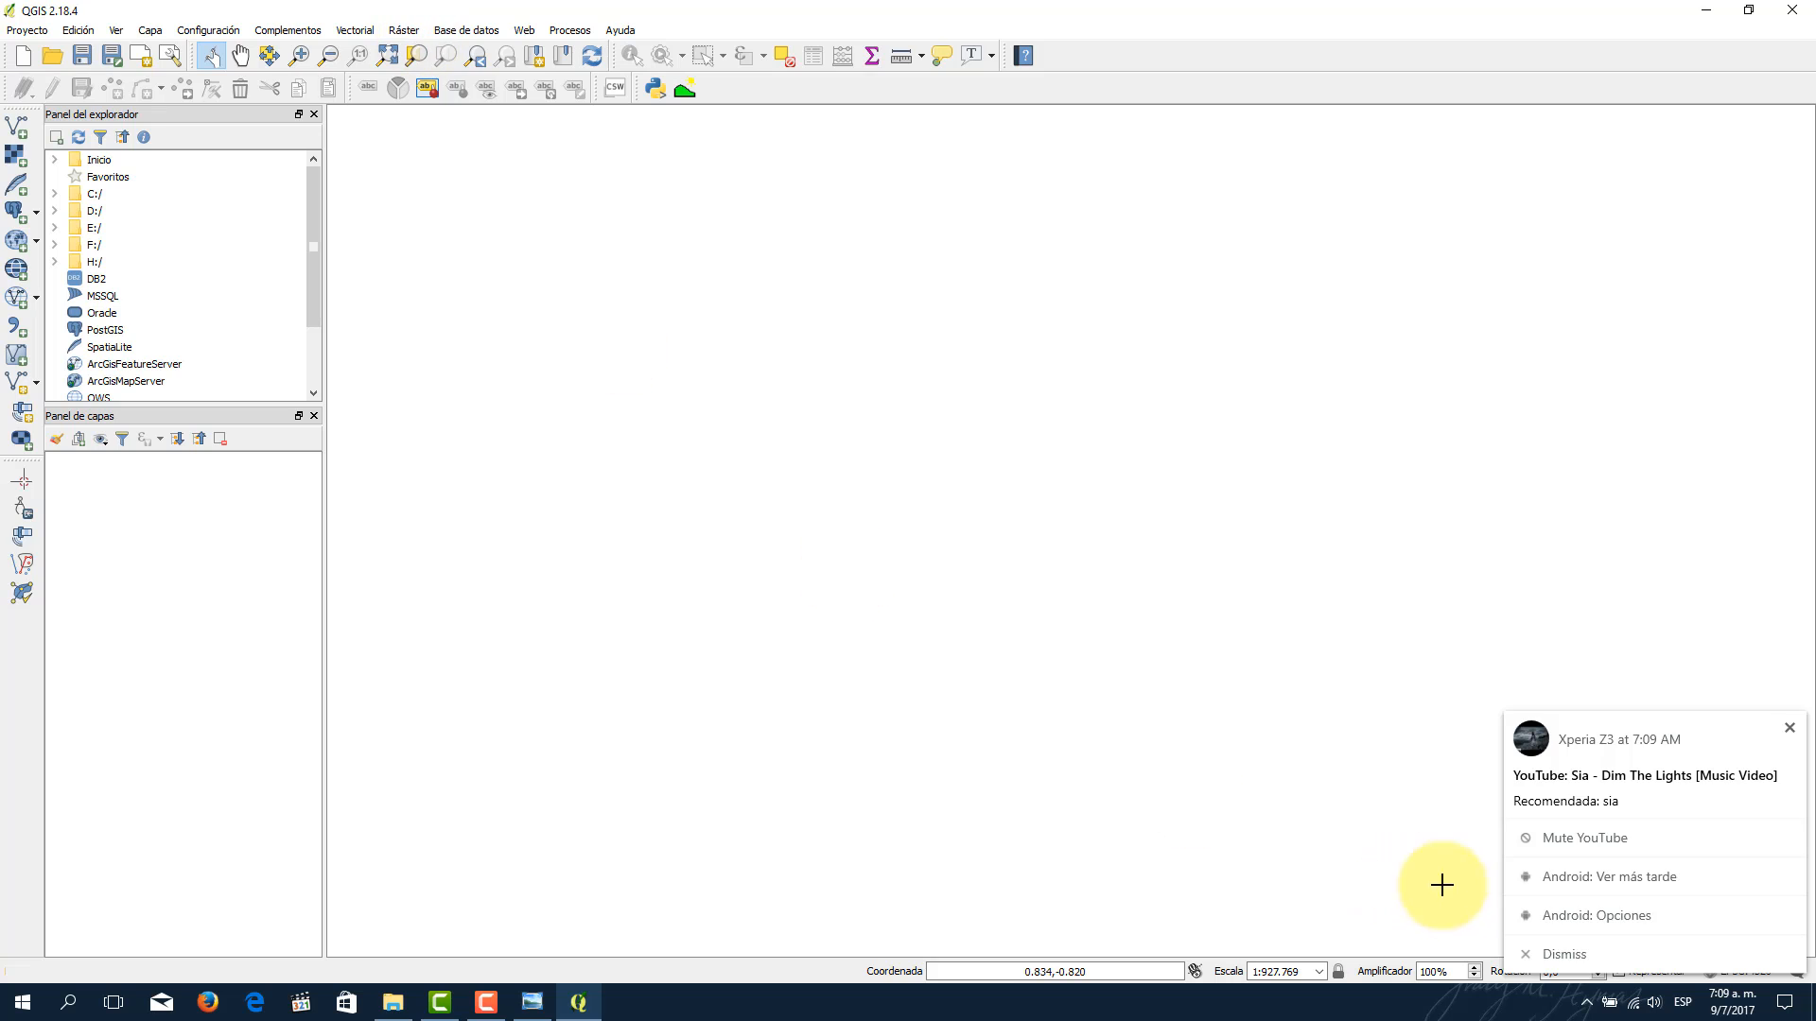
{"action": "left_click", "coordinate": [1568, 955]}
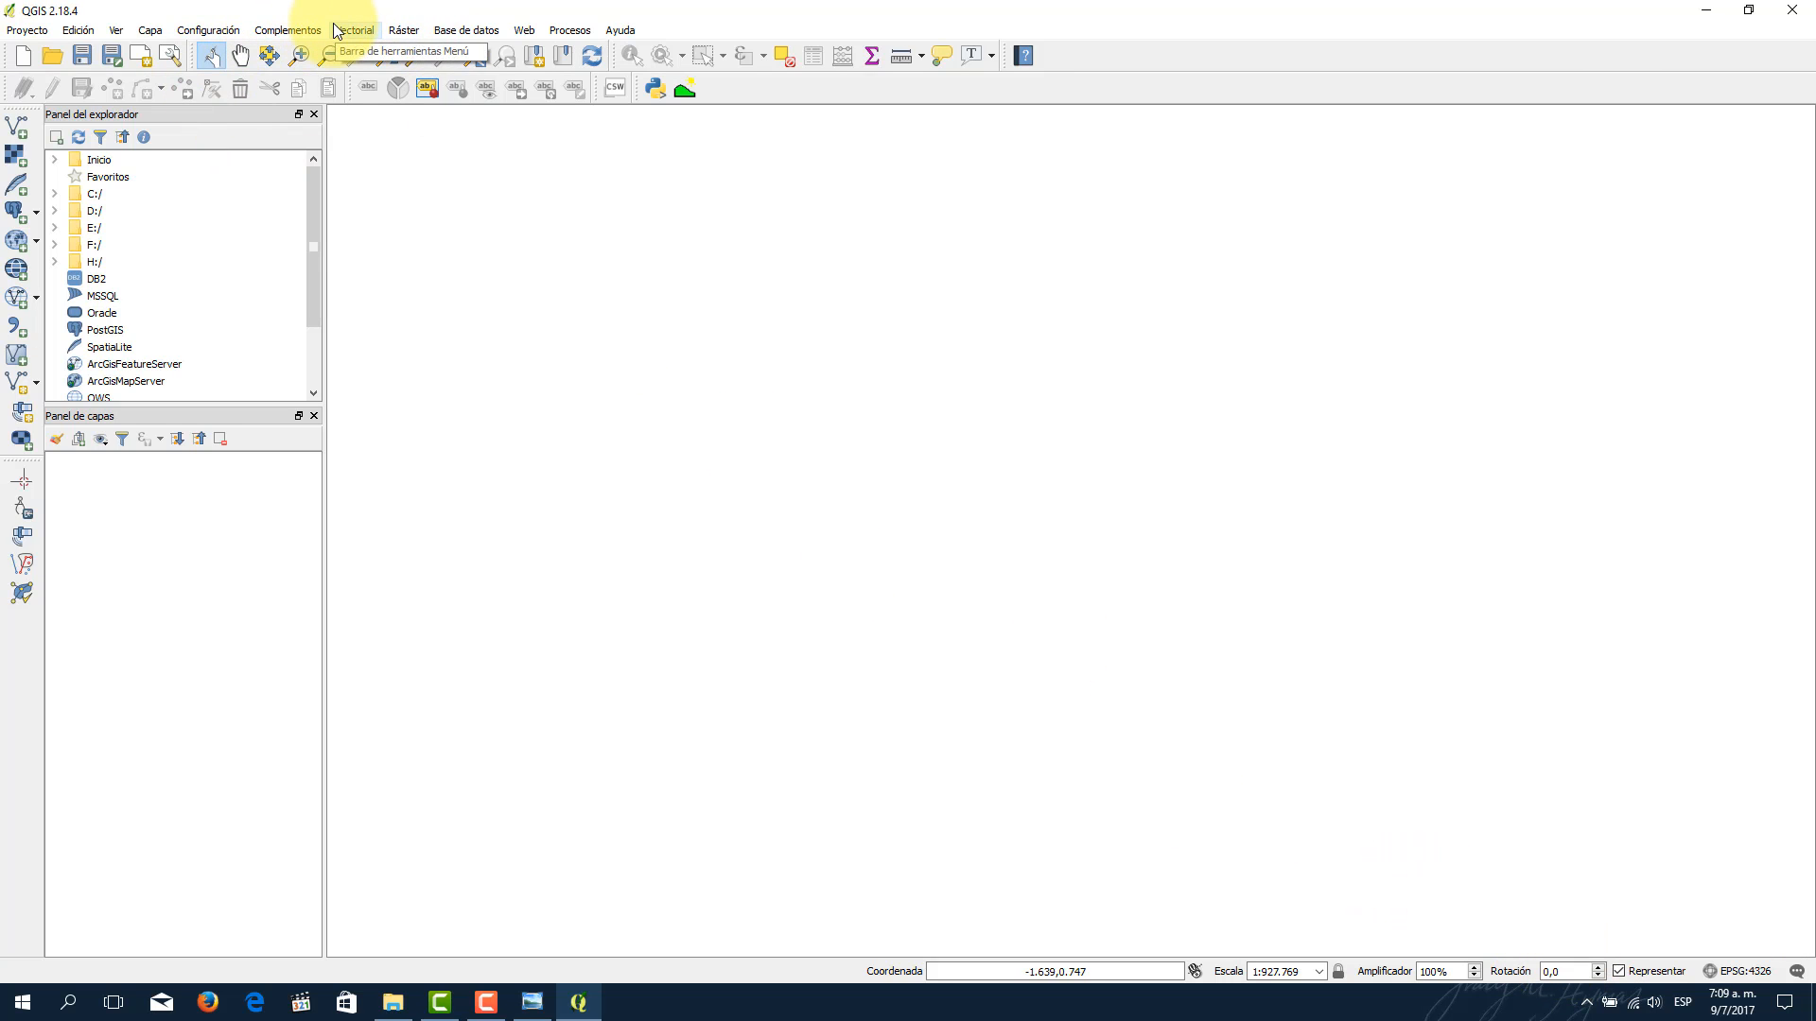
Step: Open the raster Georeferencer in the restarted QGIS and maximize its window
{"action": "left_click", "coordinate": [404, 32]}
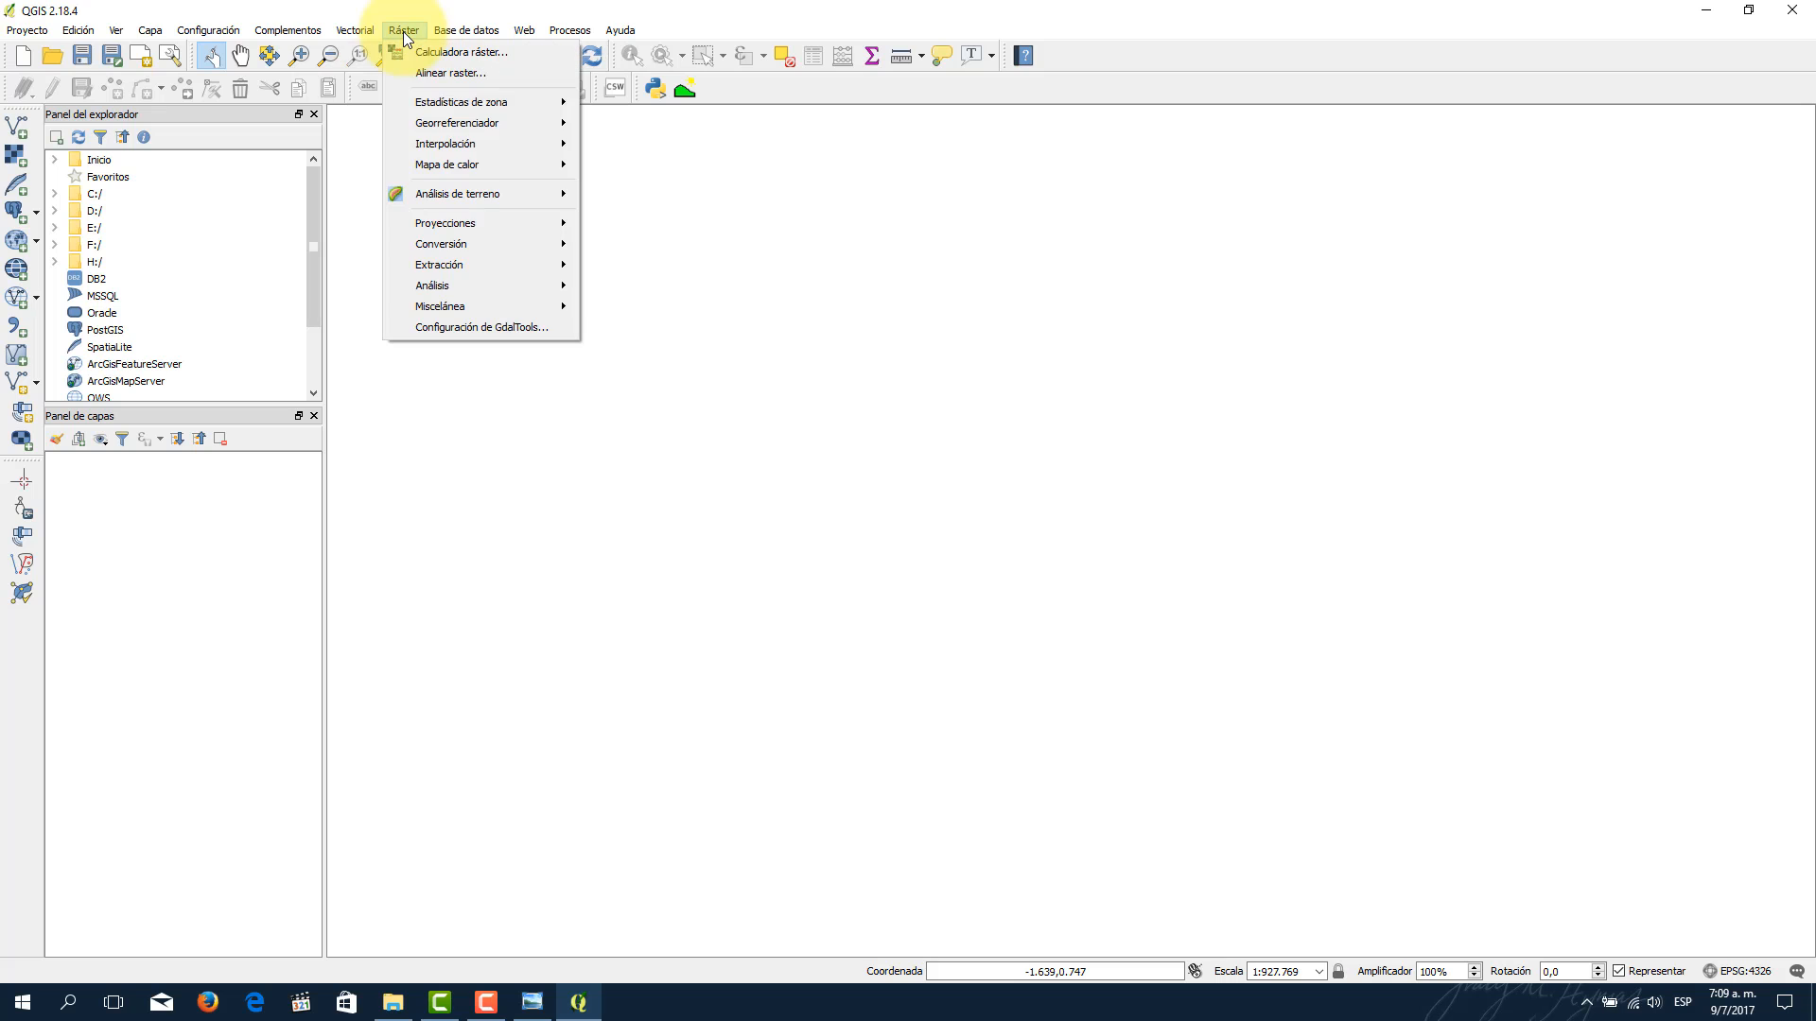
{"action": "mouse_move", "coordinate": [459, 123]}
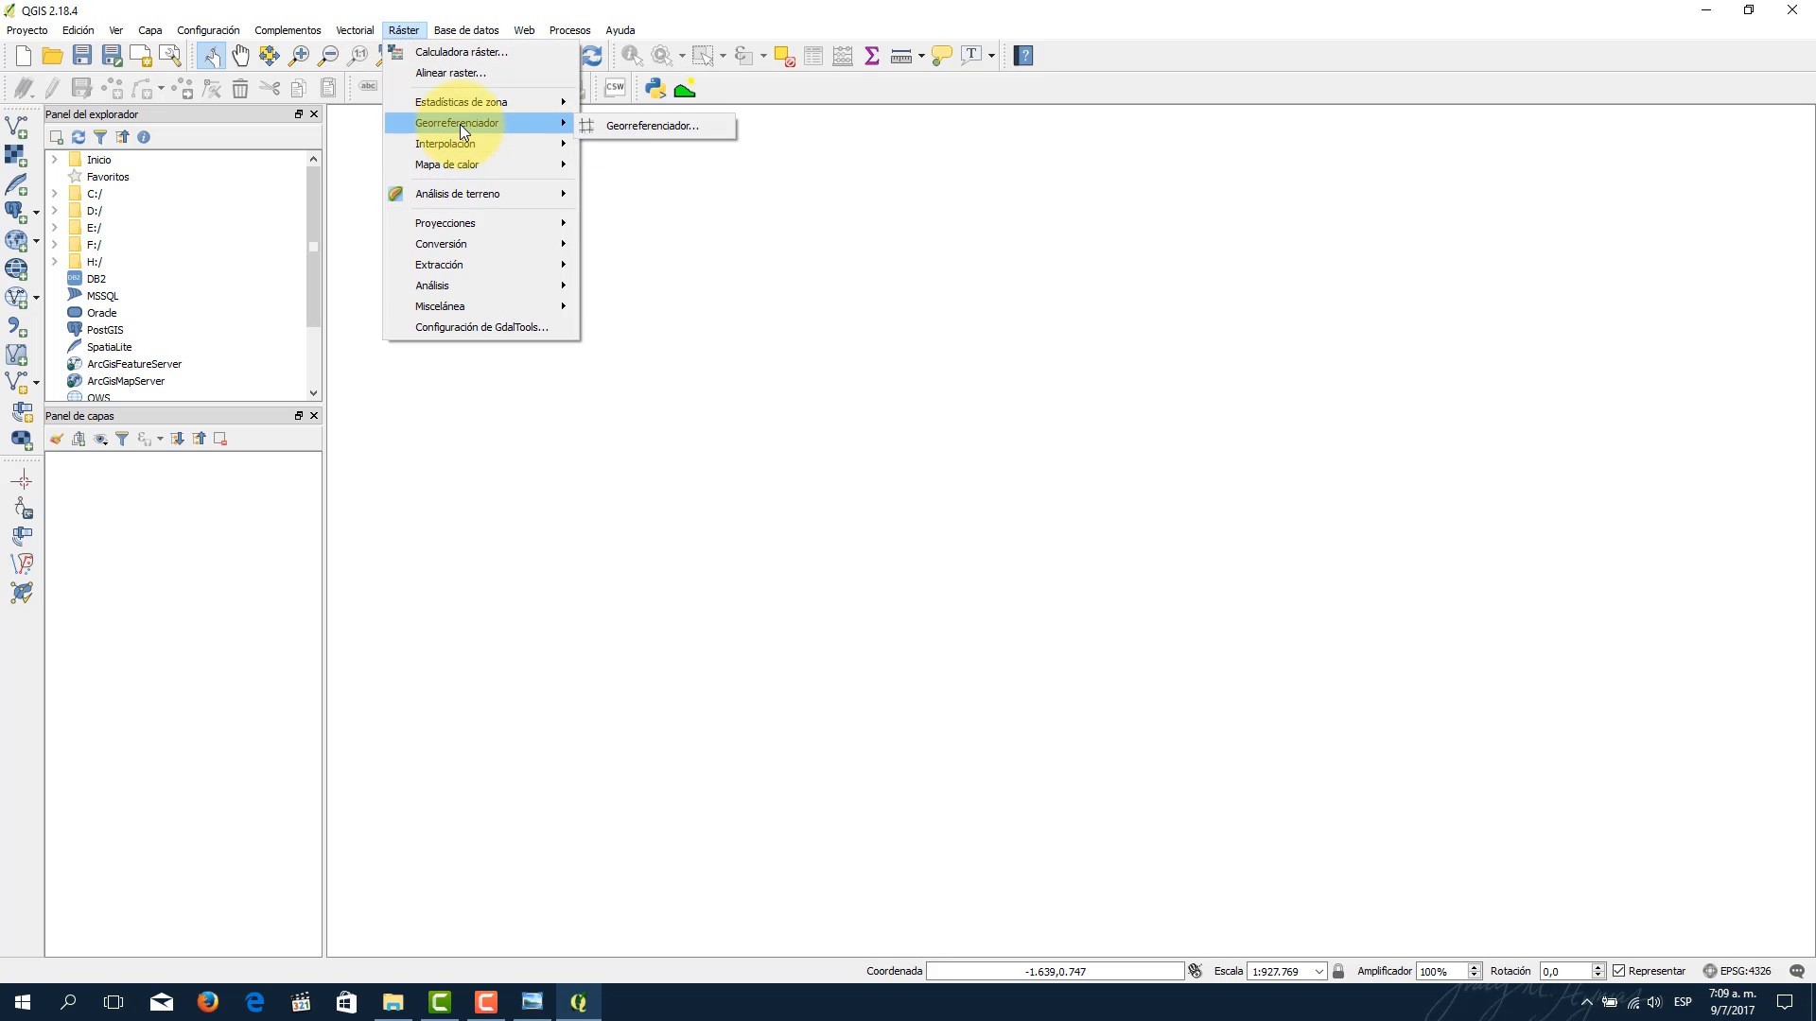
{"action": "left_click", "coordinate": [615, 126]}
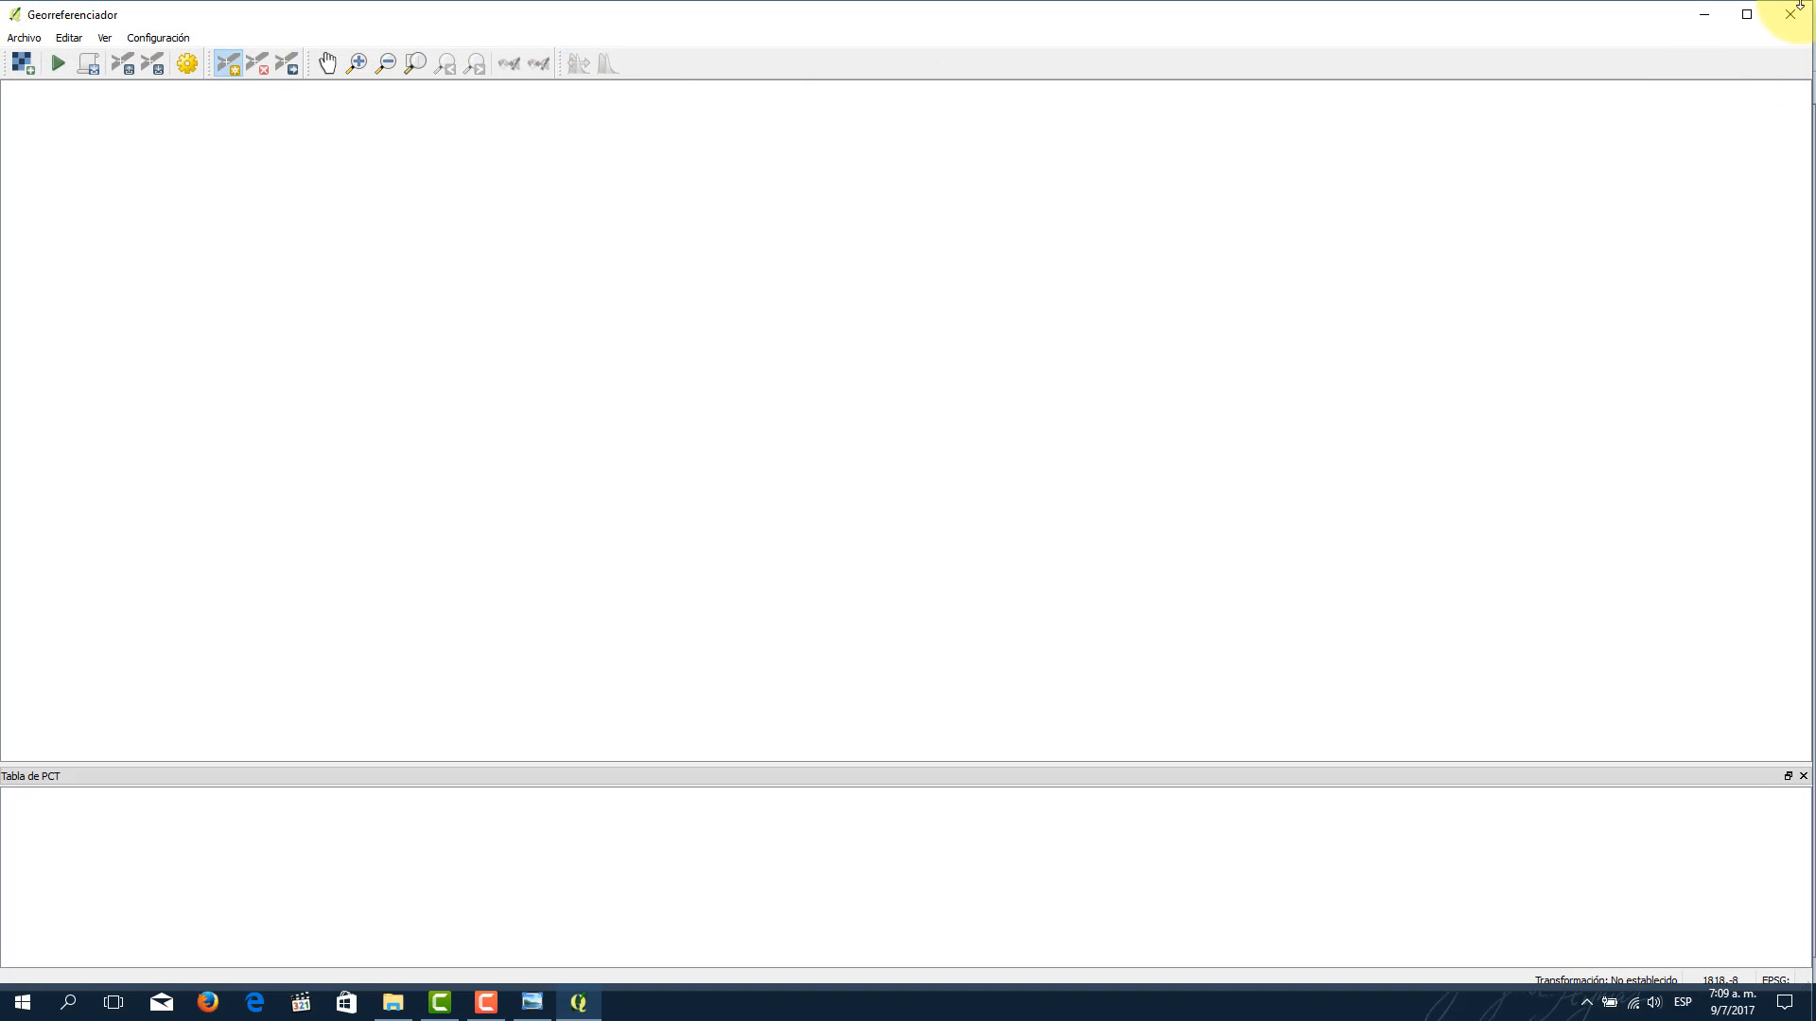
{"action": "left_click", "coordinate": [1738, 17]}
Step: Load 5739-IV-SE Palo Grande.TIF from the Cartas folder and assign it the La Canoa / UTM zone 18N reference system
{"action": "left_click", "coordinate": [19, 56]}
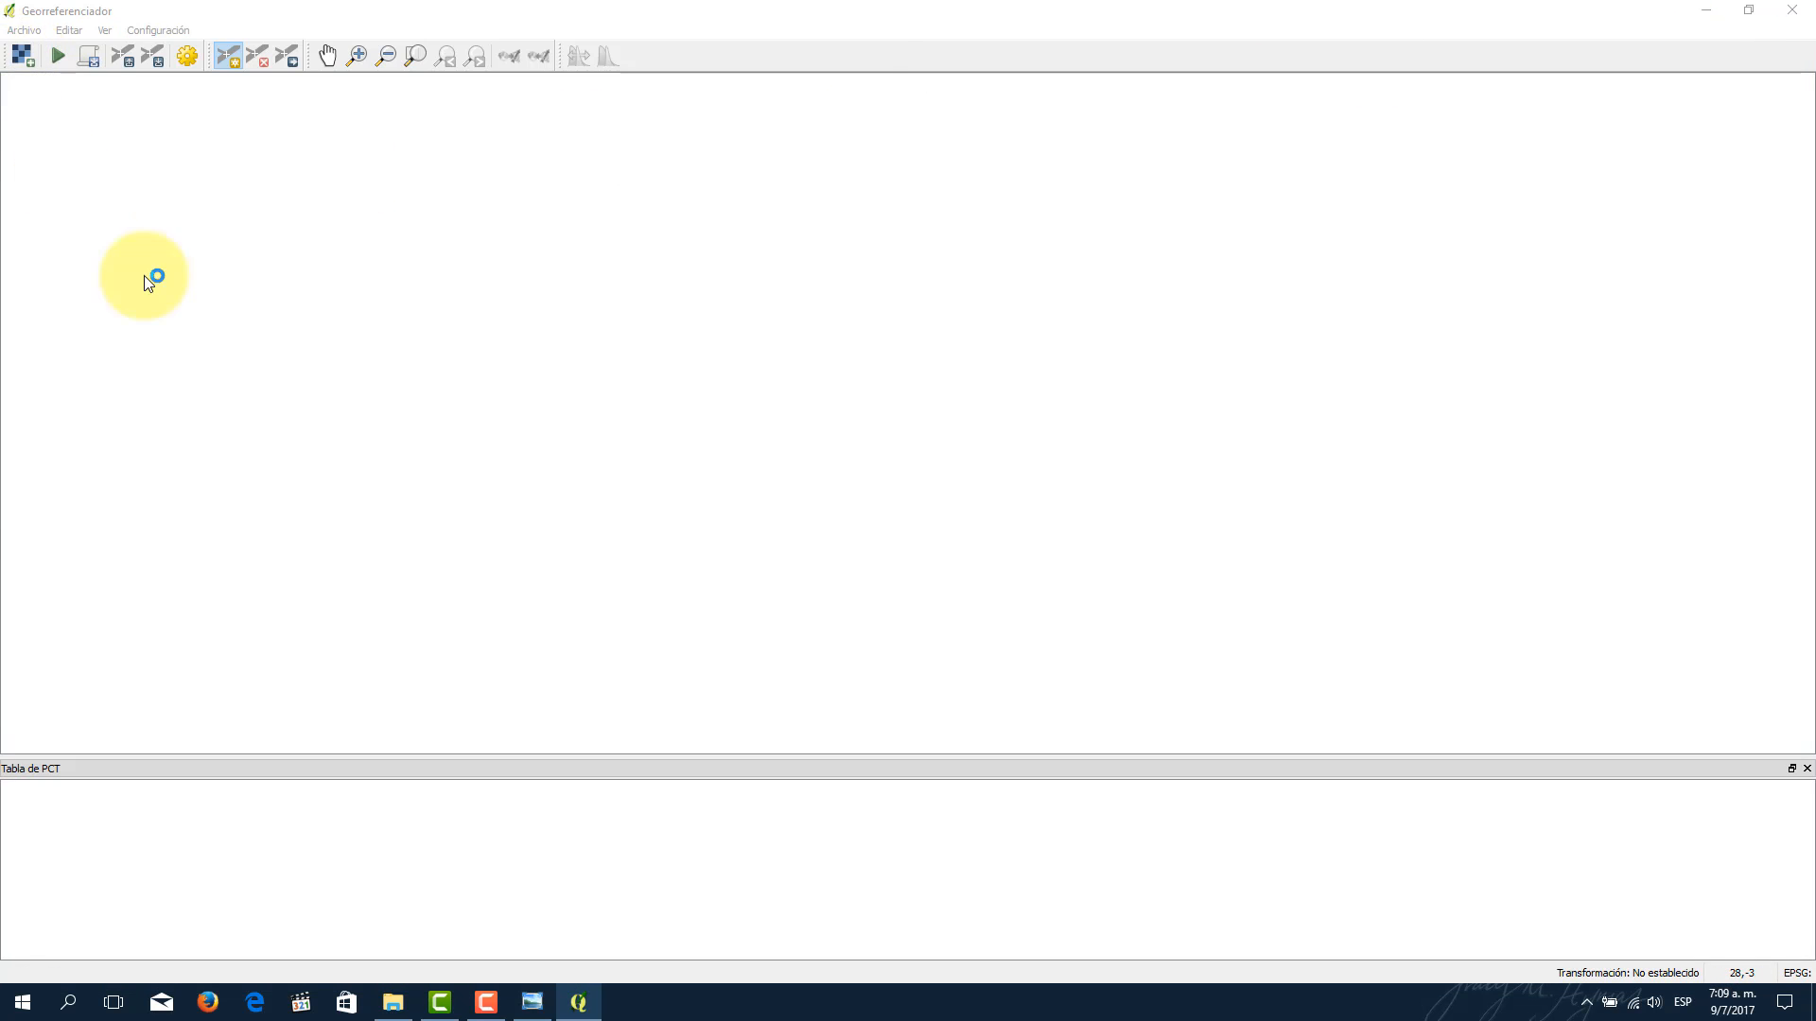
{"action": "left_click", "coordinate": [427, 180]}
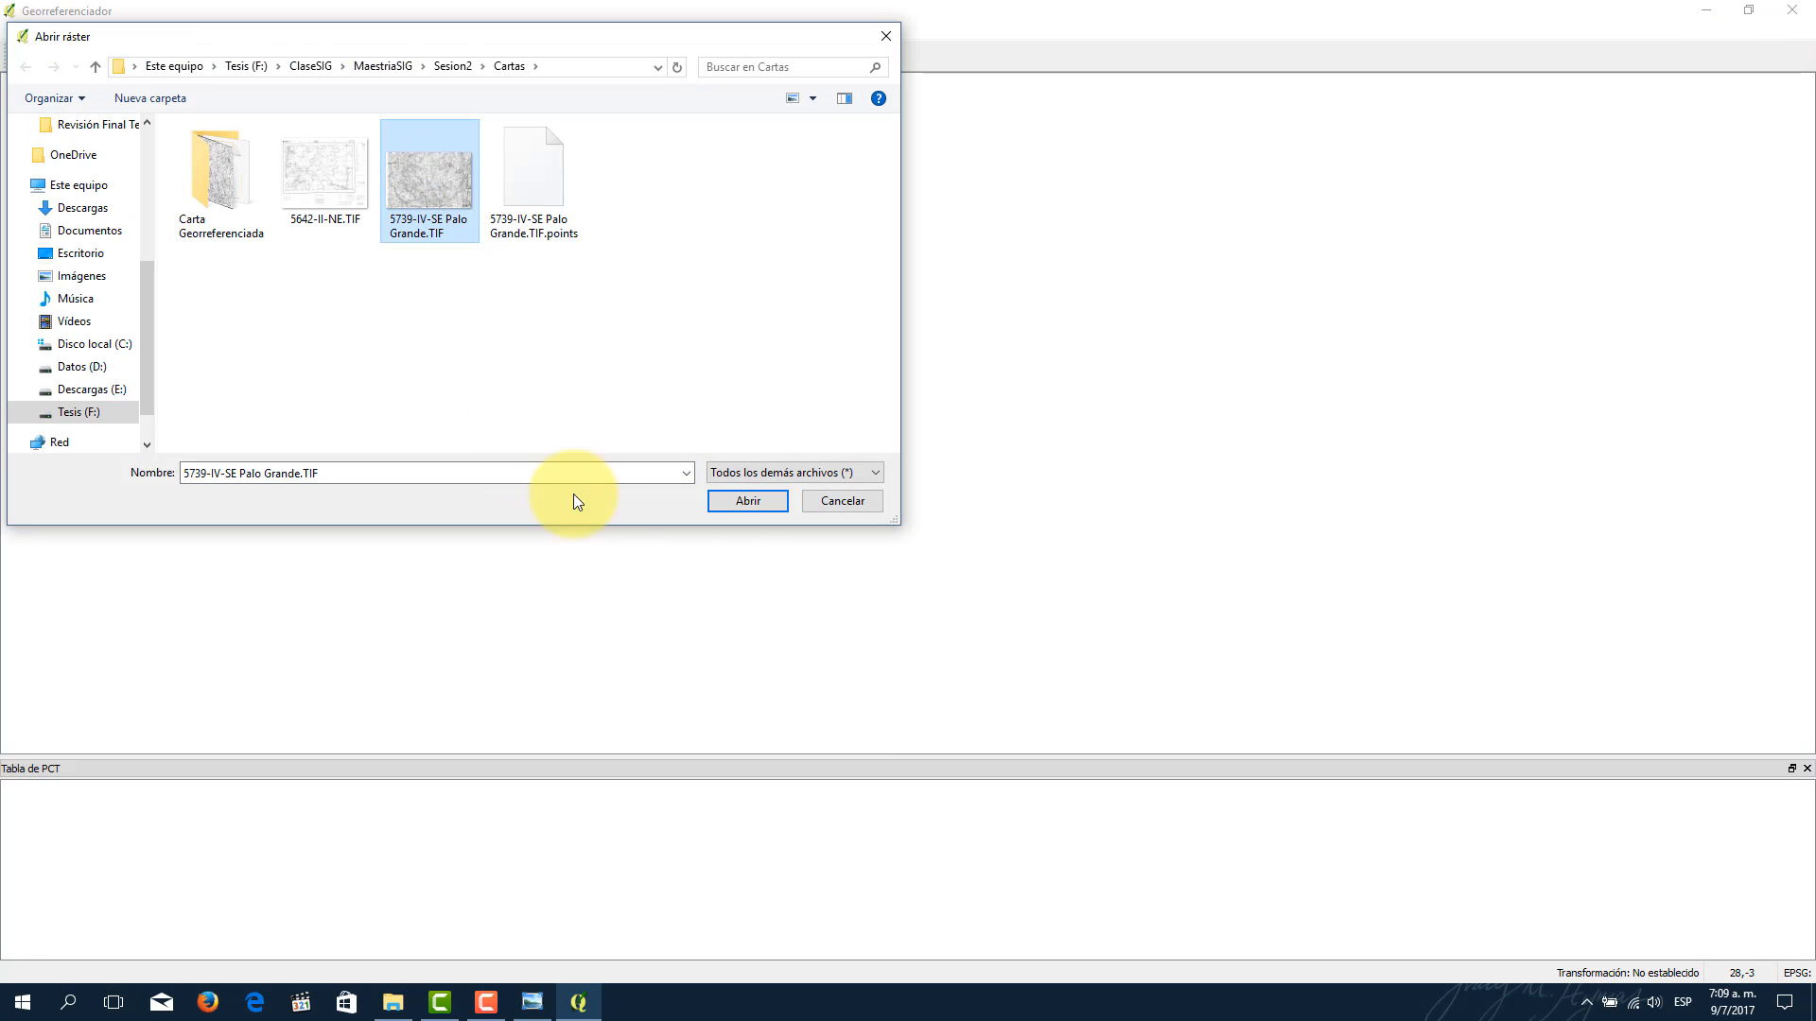
{"action": "left_click", "coordinate": [746, 502]}
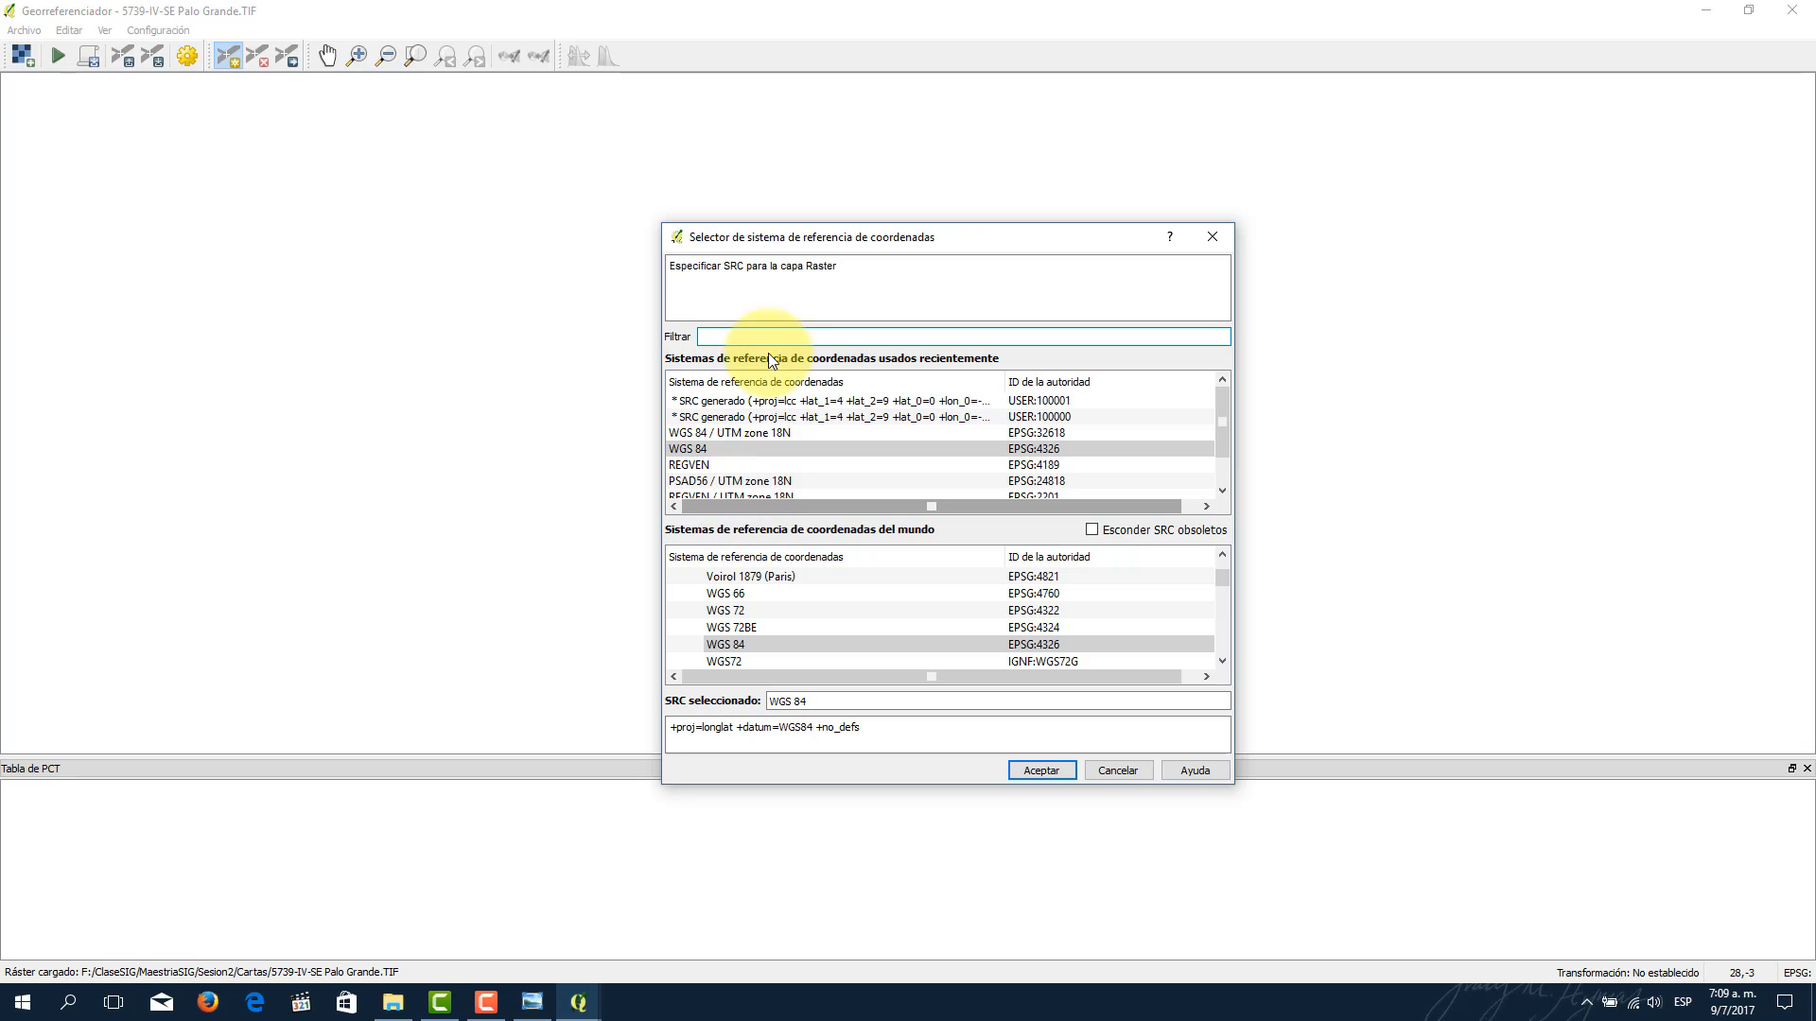
{"action": "type", "text": "la can"}
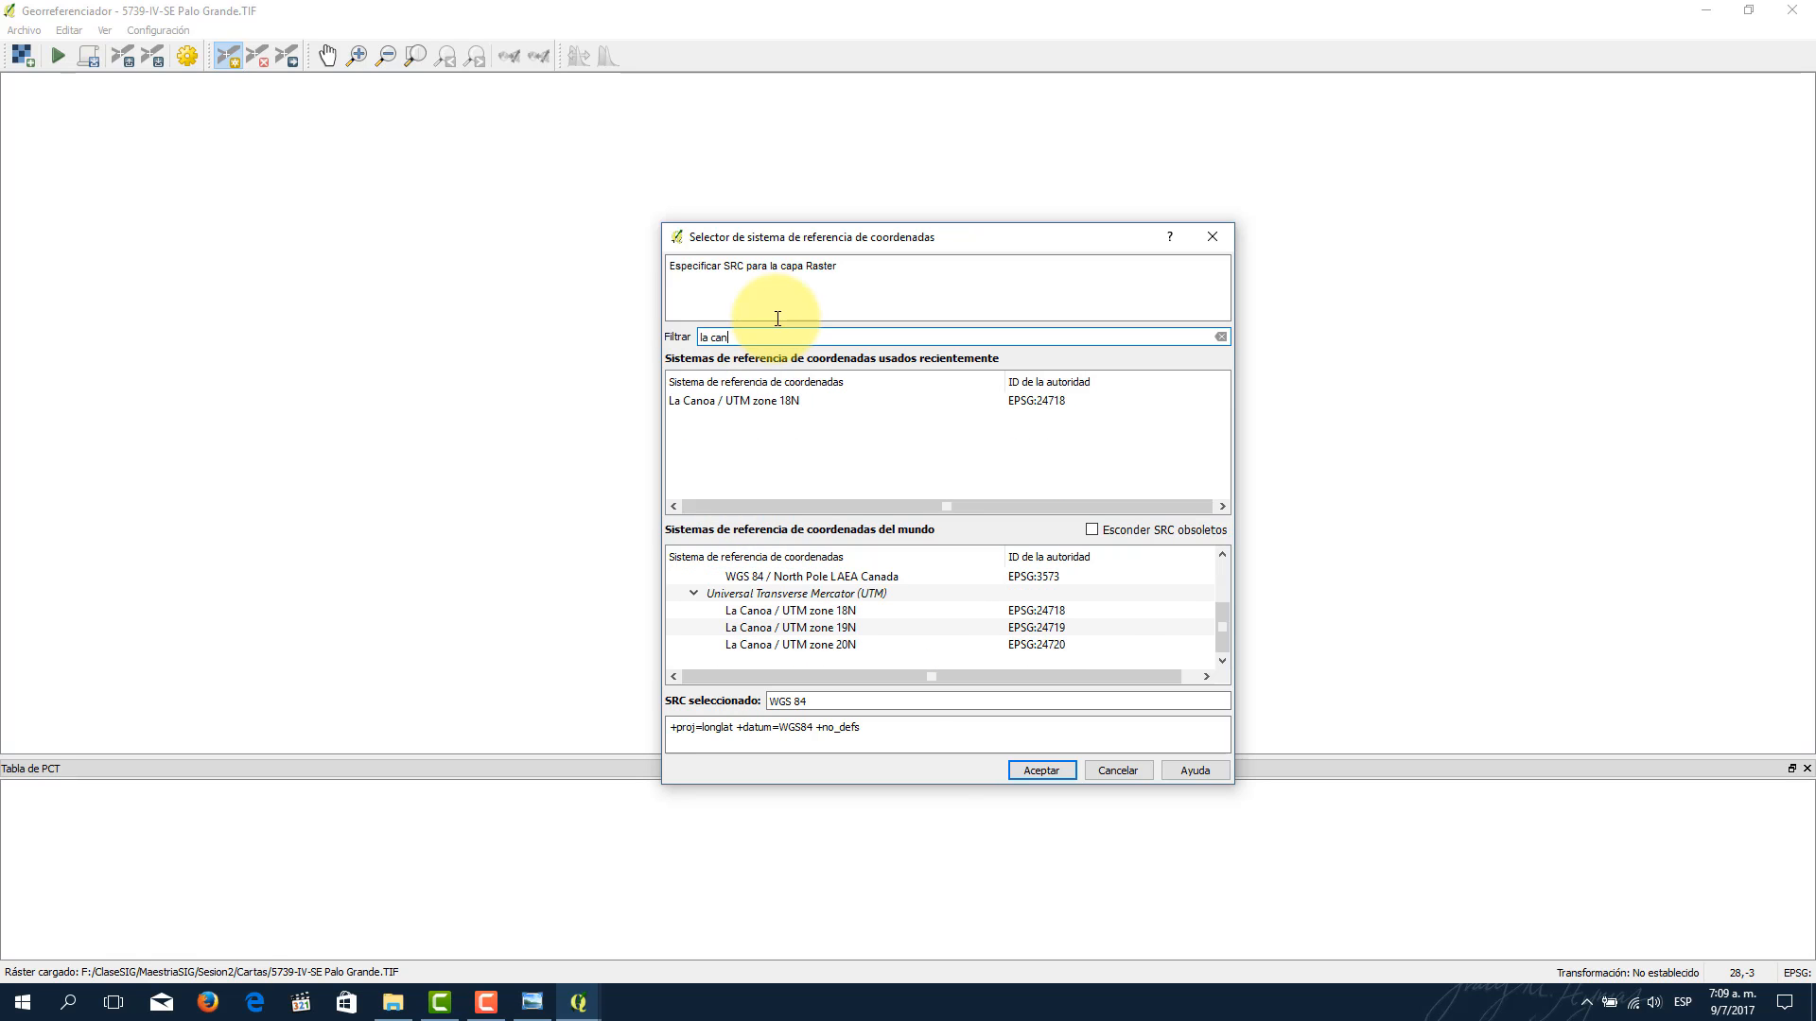
{"action": "left_click", "coordinate": [781, 612]}
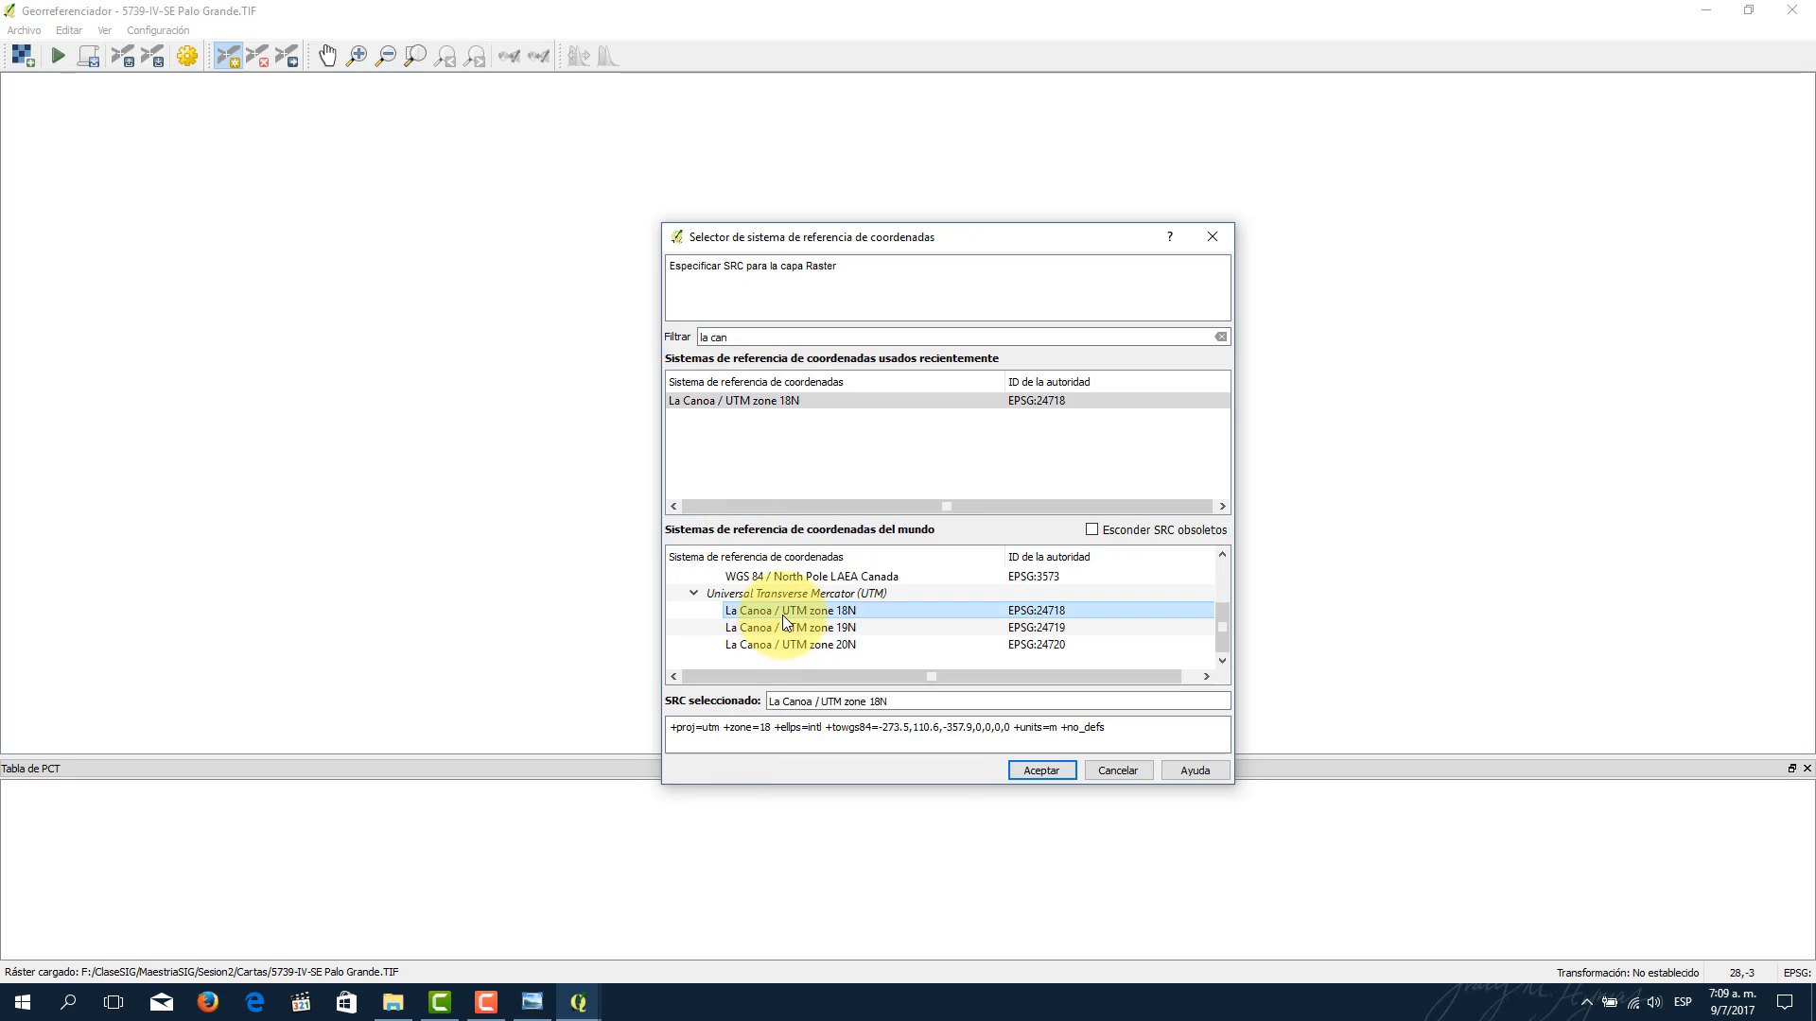
{"action": "left_click", "coordinate": [1063, 768]}
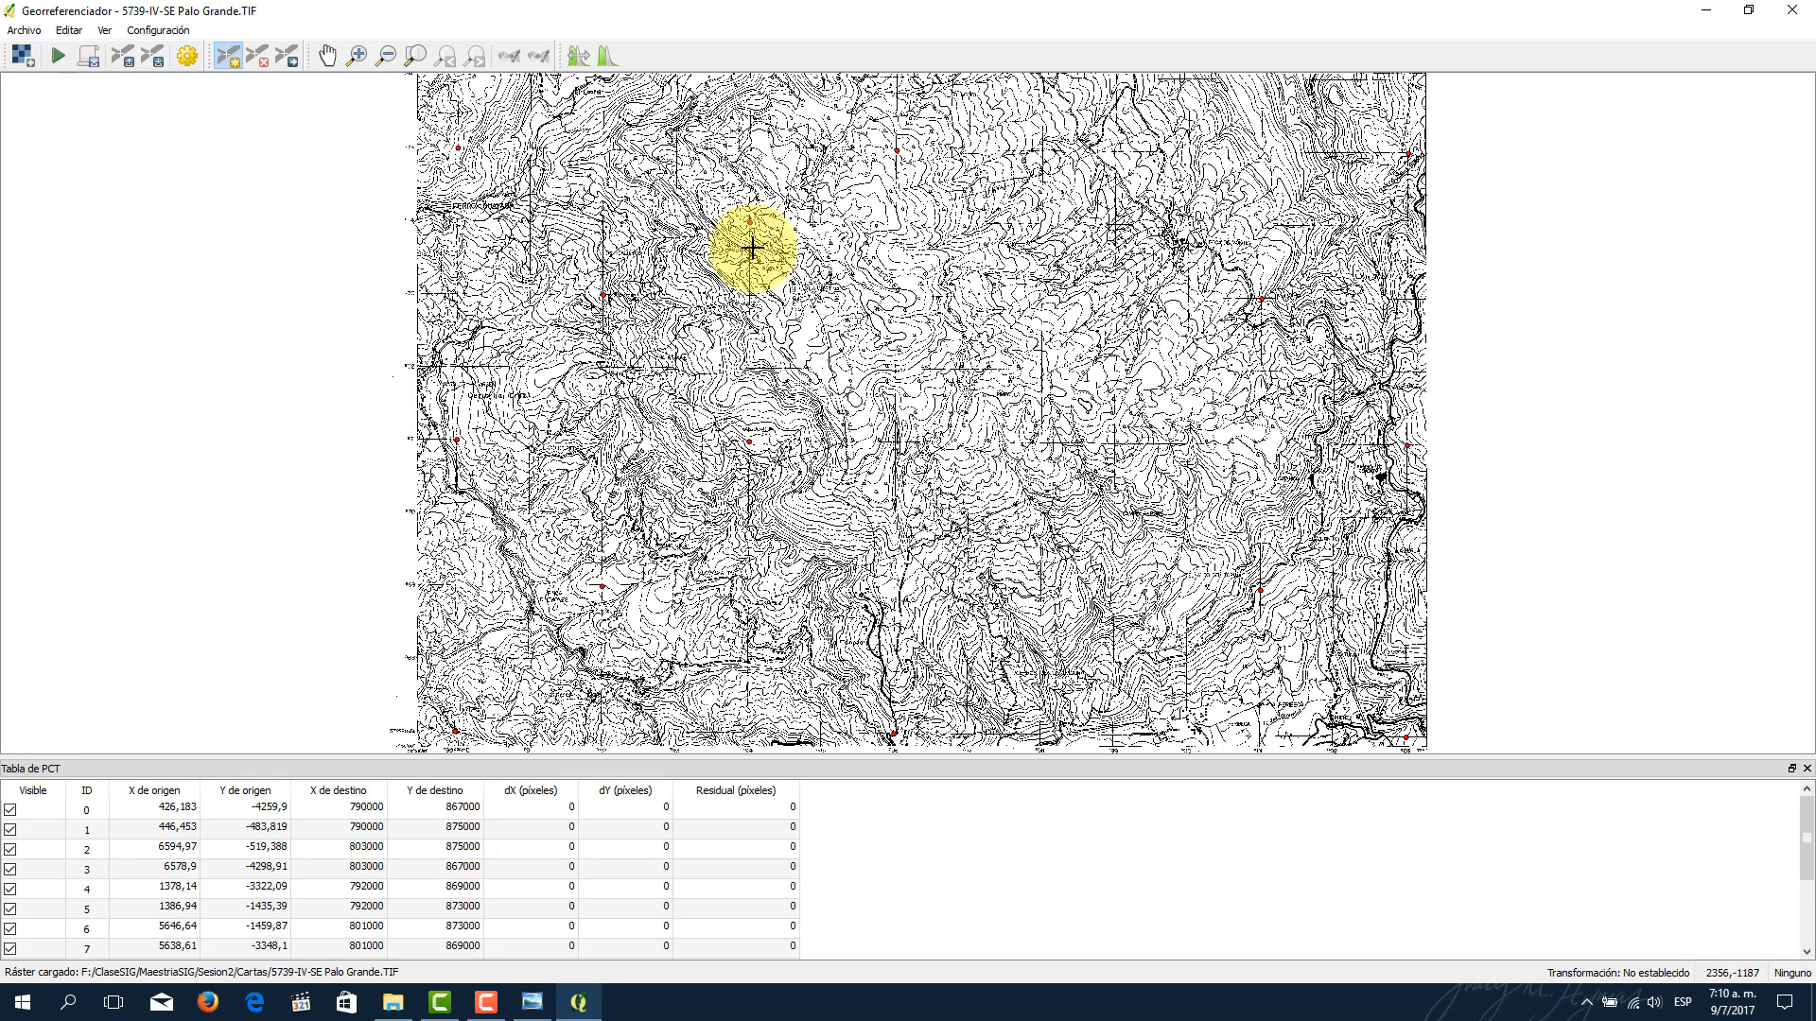
Step: Place a new control point on the grid crossing just west of Boca de Monte
{"action": "scroll", "coordinate": [750, 224], "scroll_direction": "up", "scroll_amount": 1}
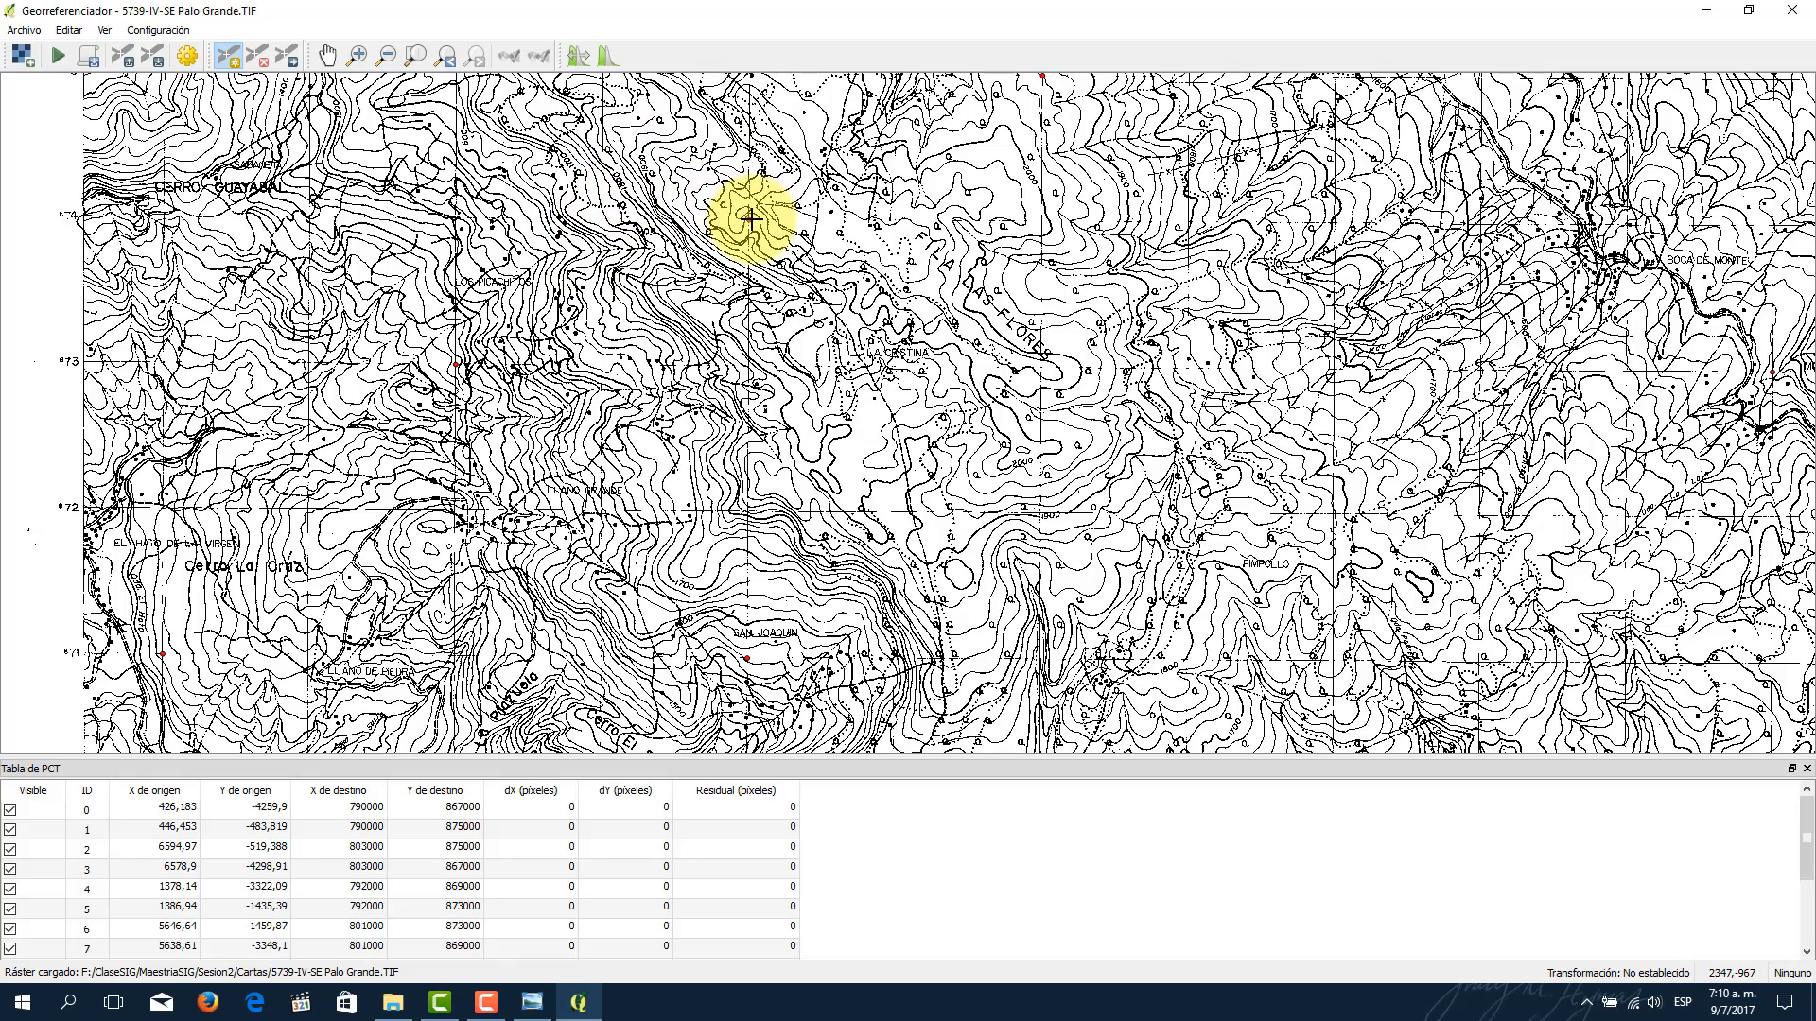
{"action": "scroll", "coordinate": [751, 219], "scroll_direction": "down", "scroll_amount": 1}
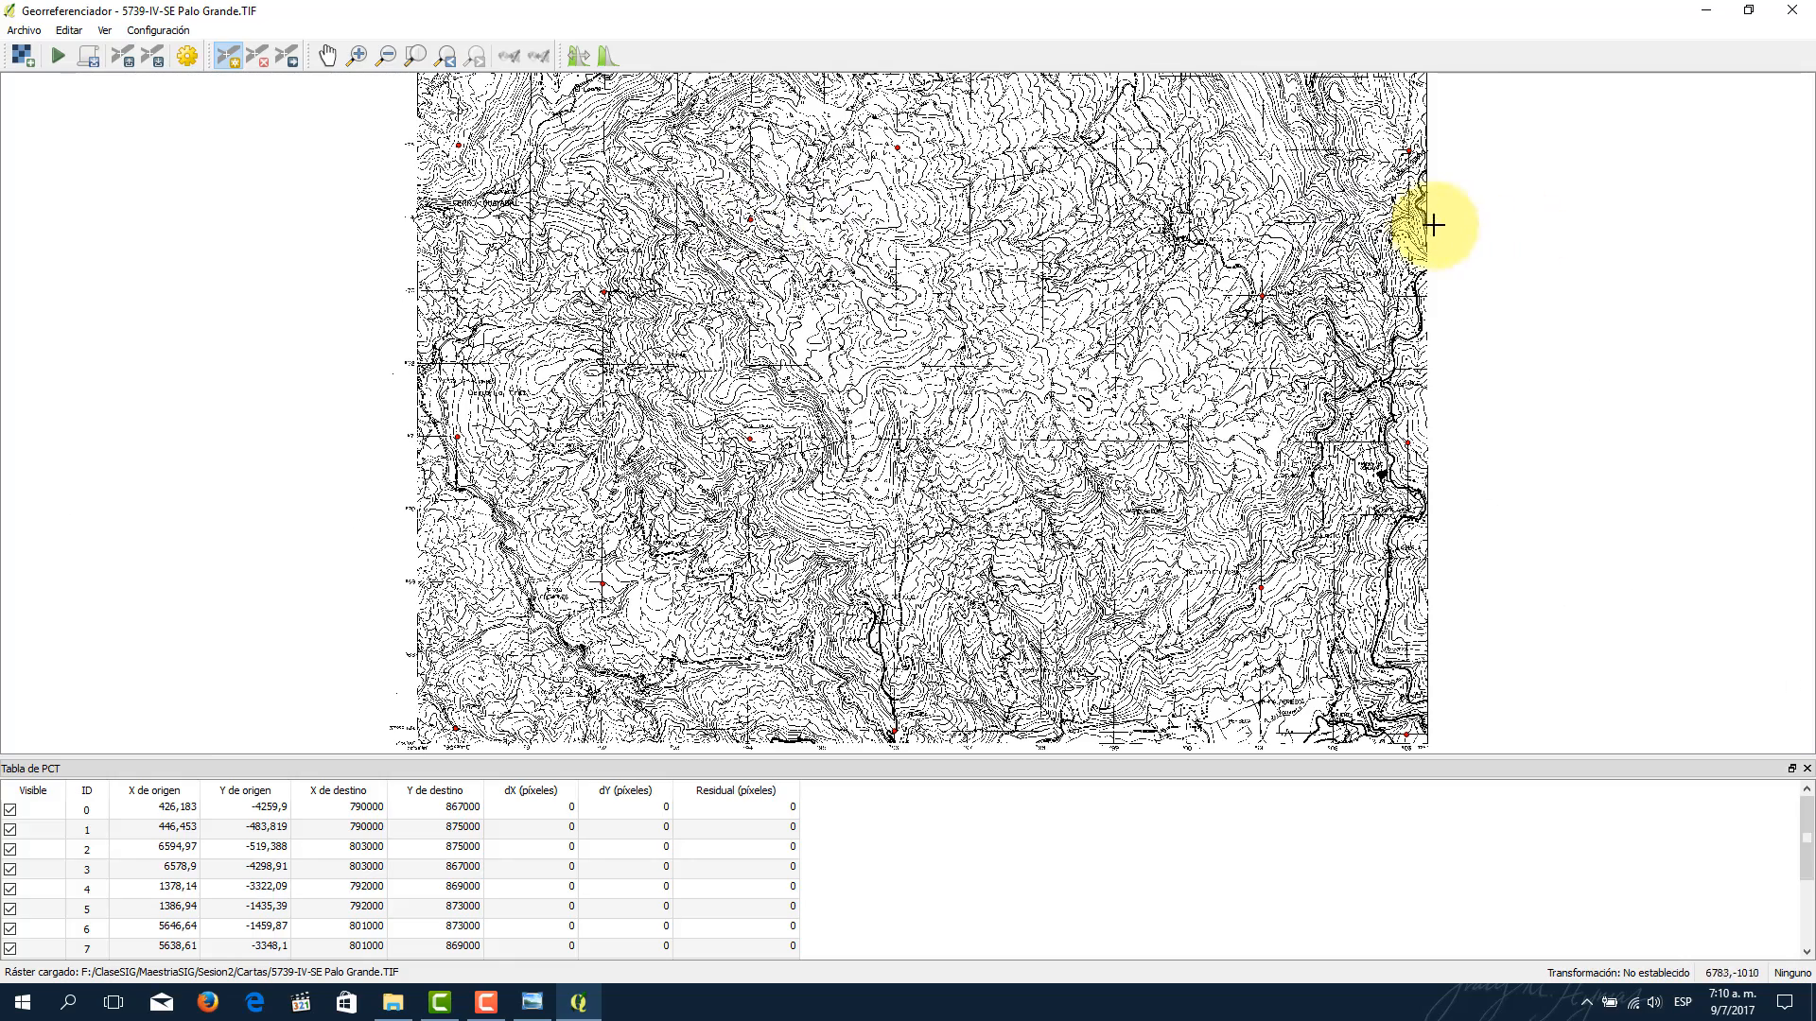
{"action": "scroll", "coordinate": [1408, 215], "scroll_direction": "up", "scroll_amount": 1}
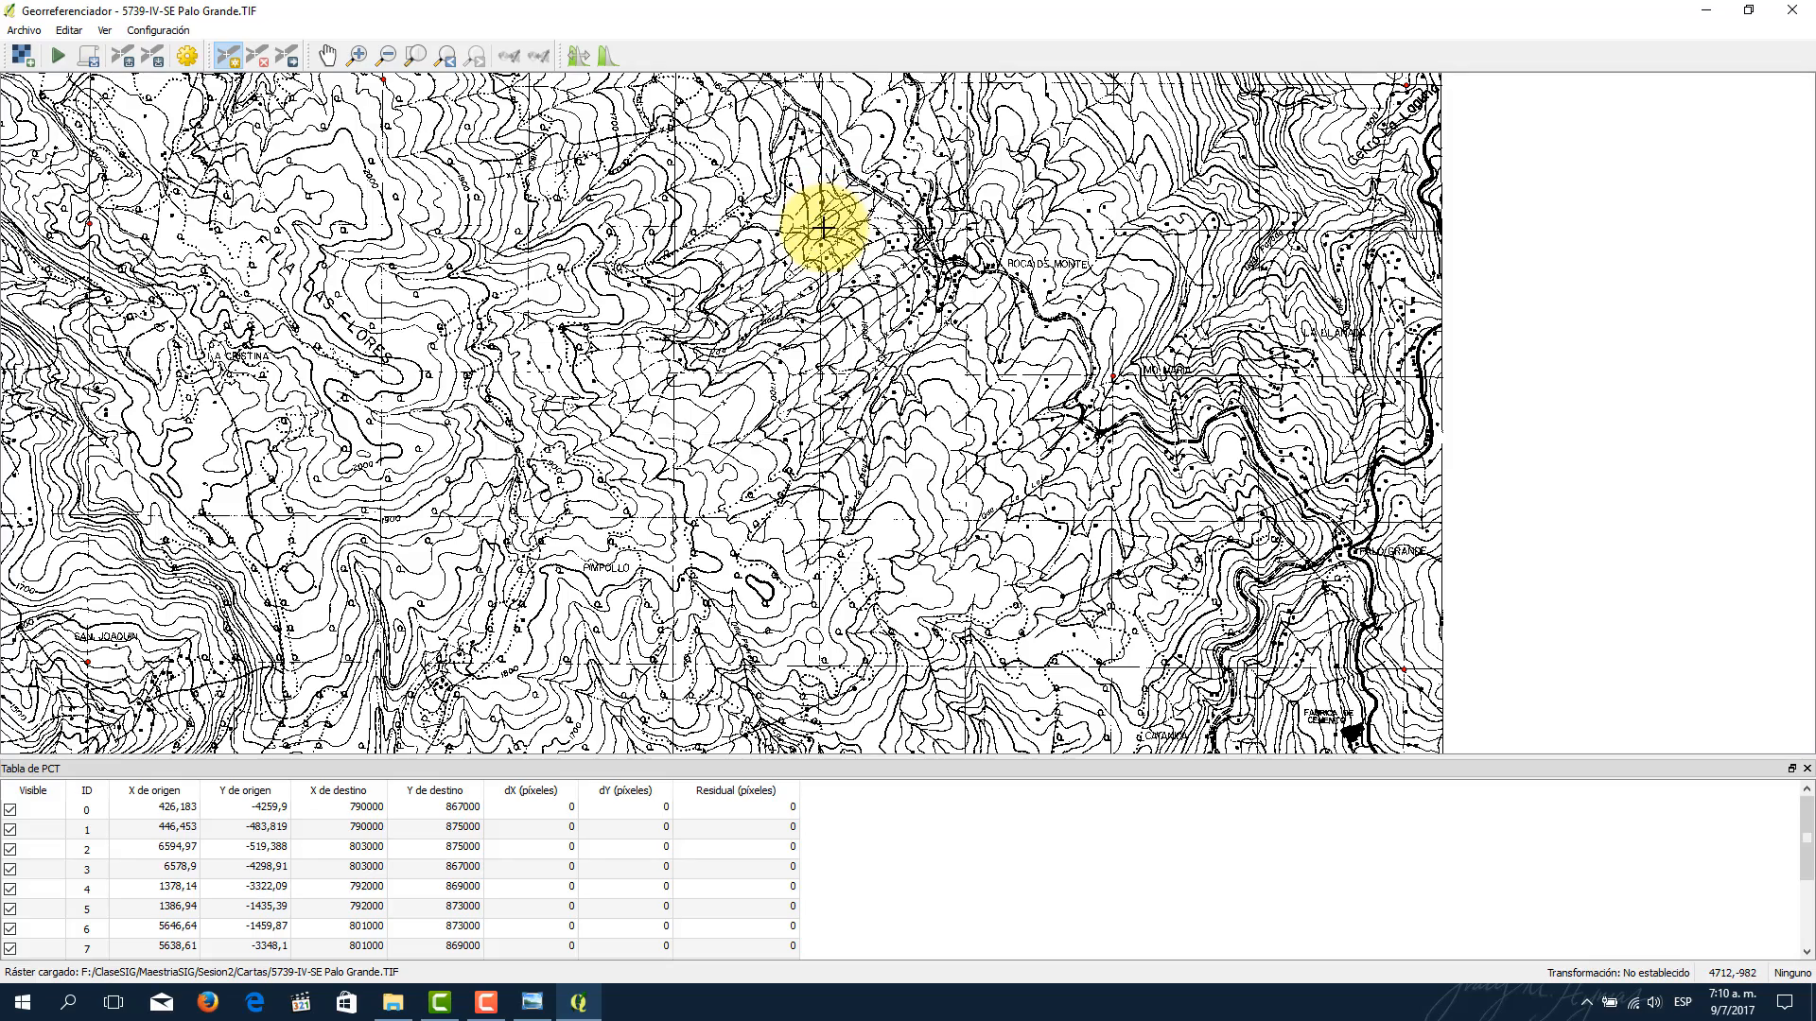
{"action": "scroll", "coordinate": [823, 228], "scroll_direction": "up", "scroll_amount": 3}
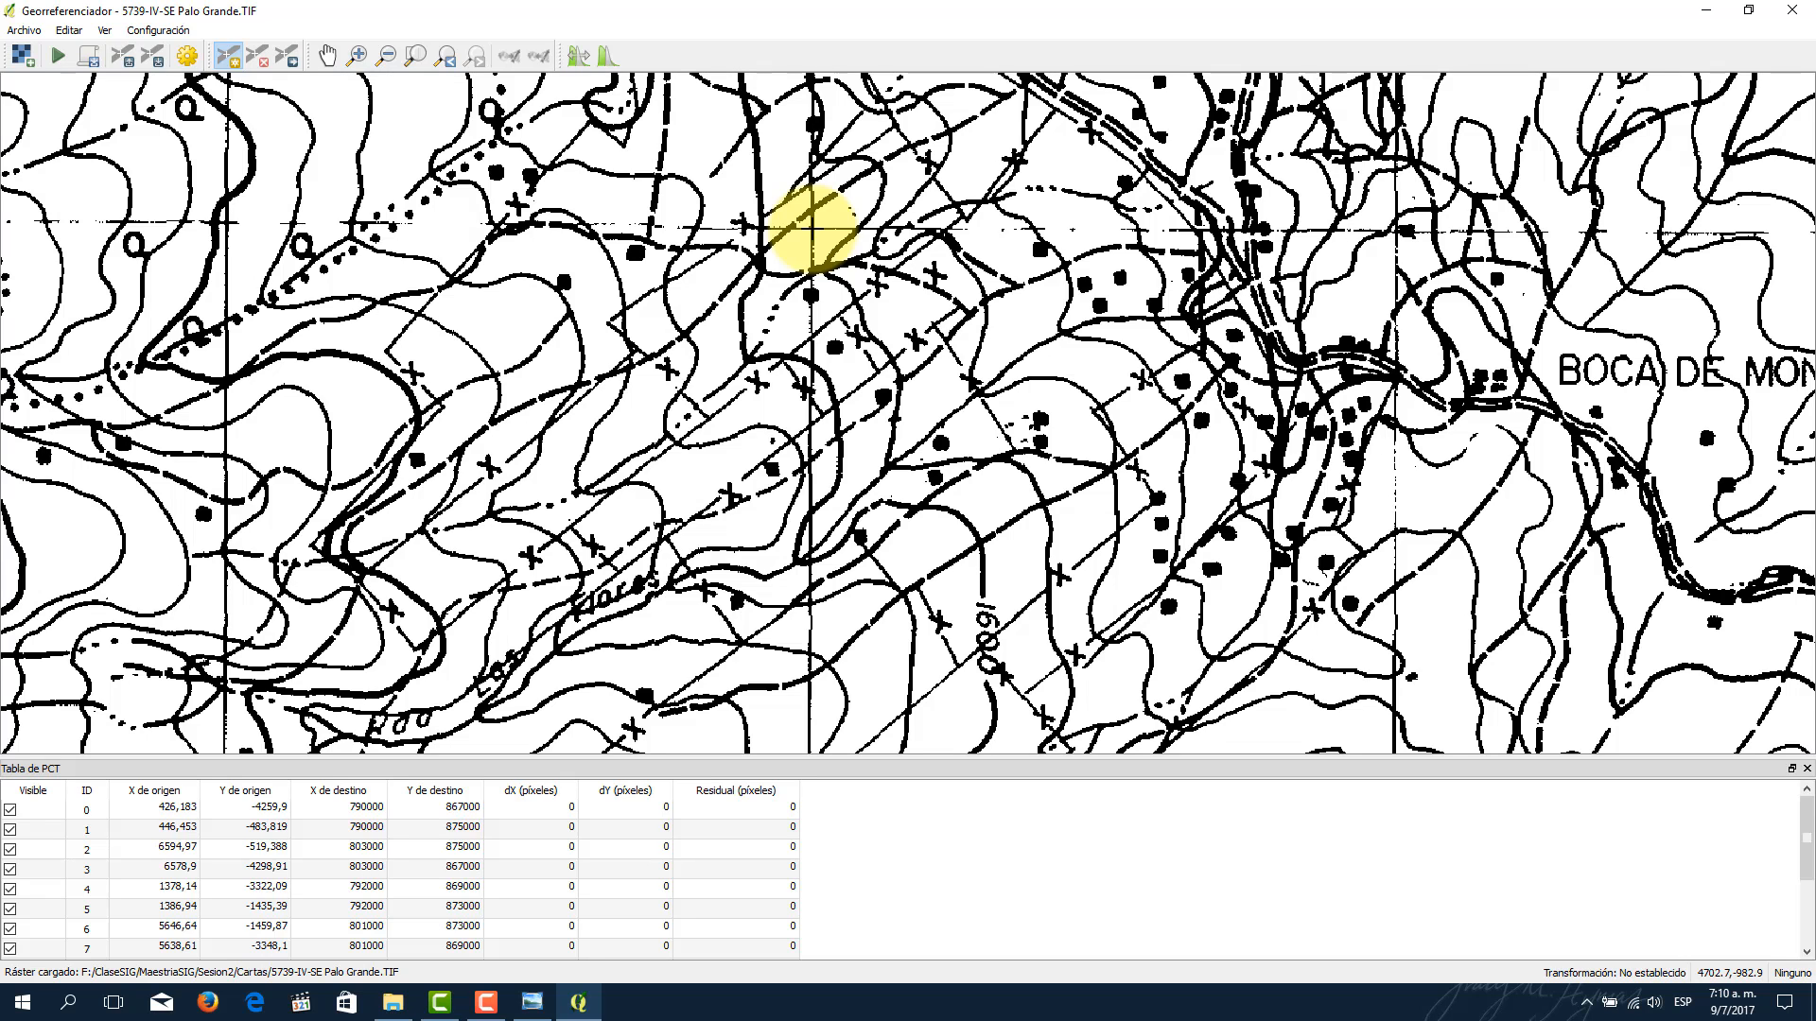
{"action": "left_click", "coordinate": [811, 227]}
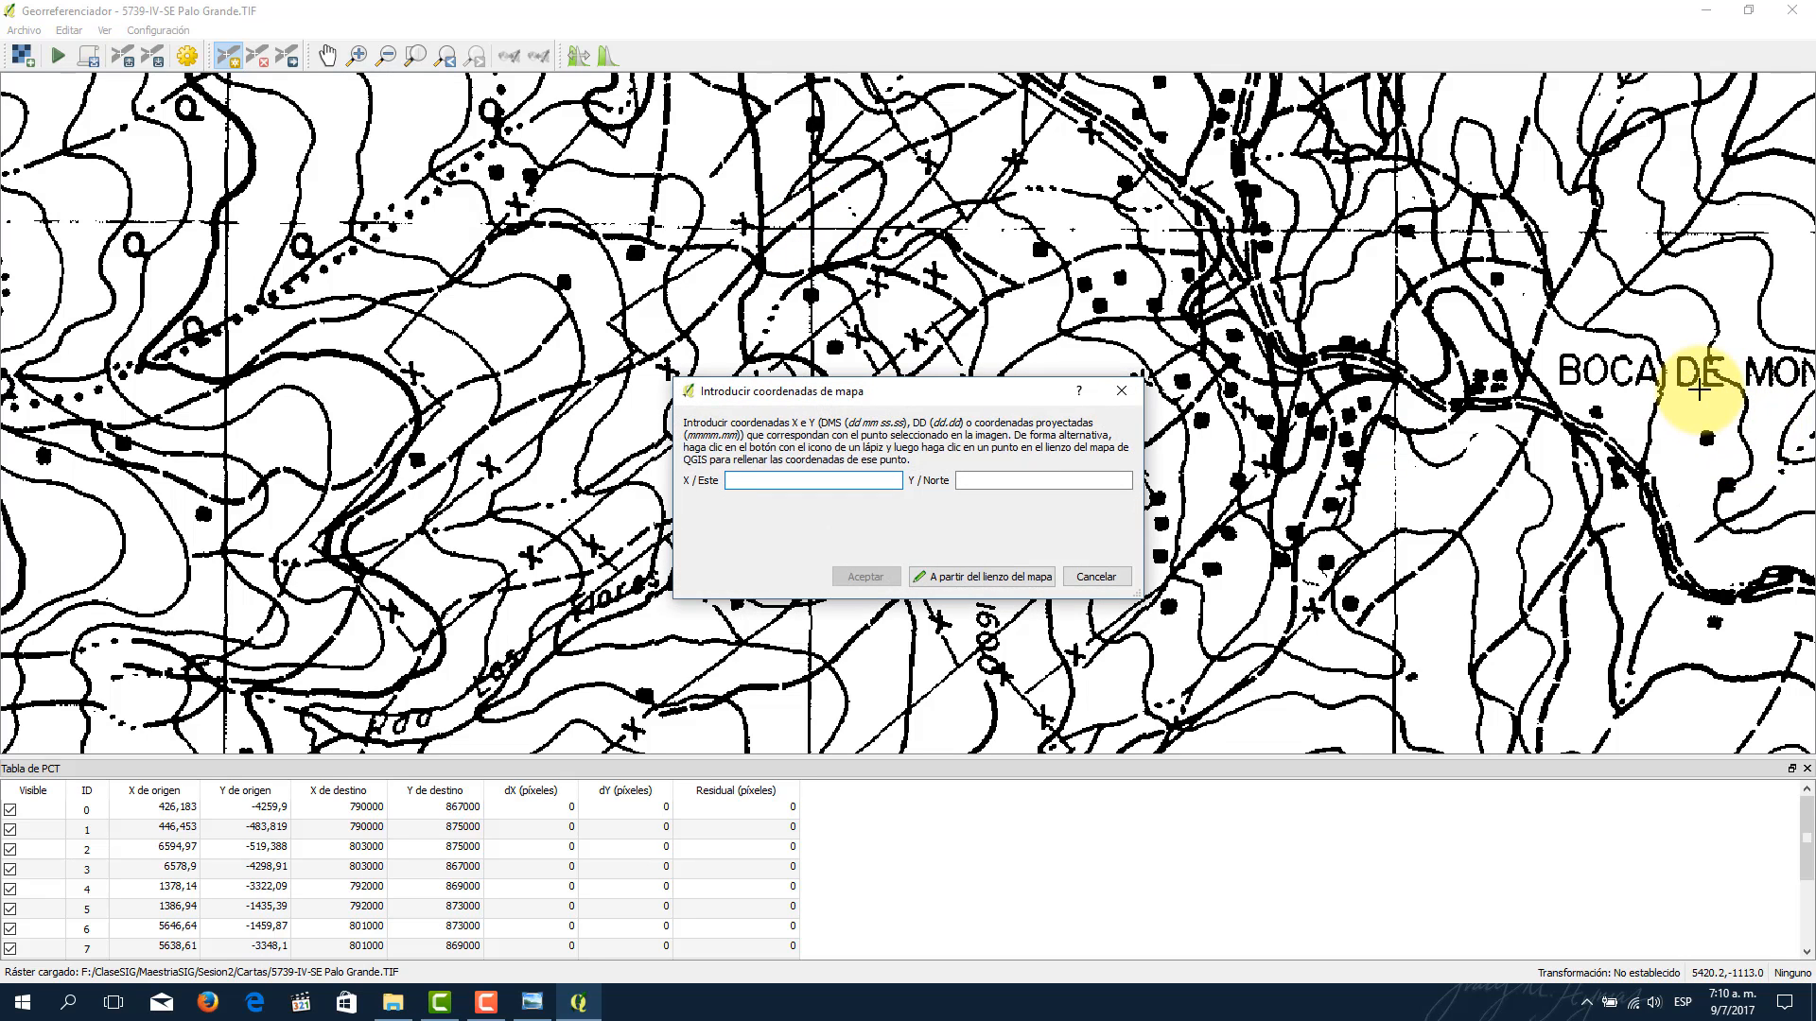
{"action": "left_click_drag", "start_coordinate": [1700, 389], "coordinate": [1581, 385]}
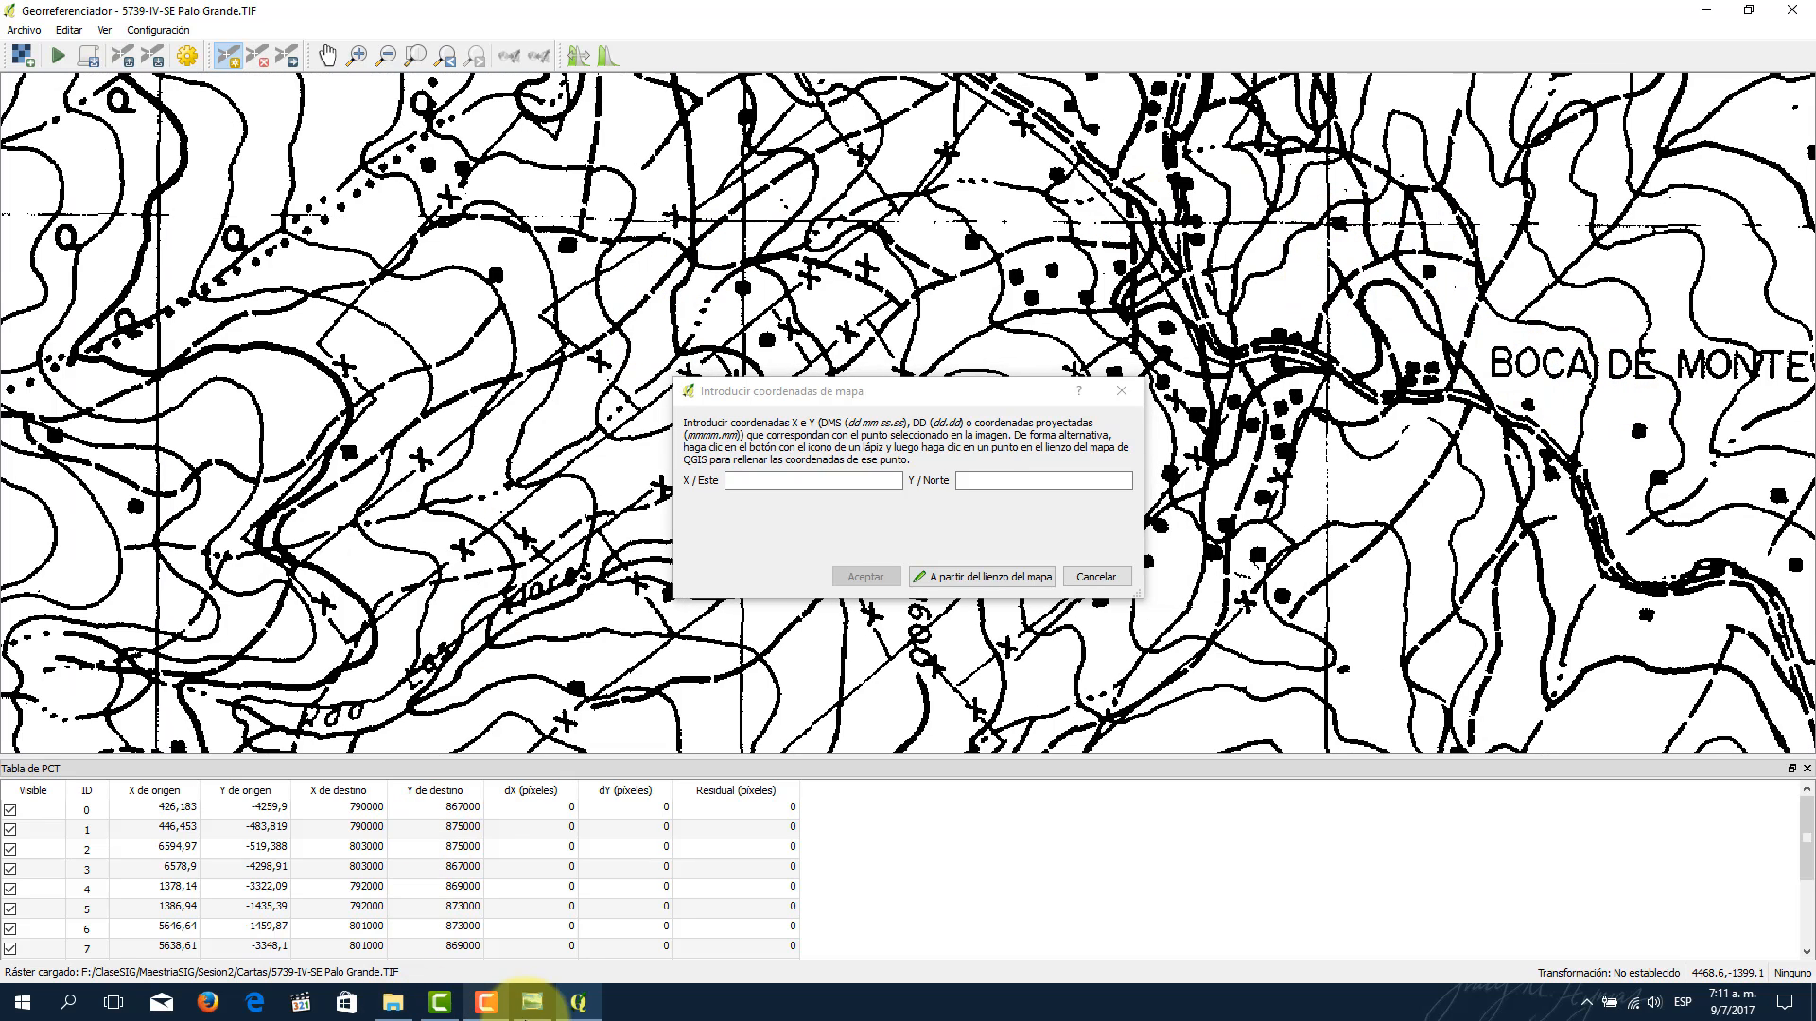
Step: Switch to Windows Photo Viewer and trace the grid lines through the crossing west of Boca de Monte to their northing and easting labels
{"action": "left_click", "coordinate": [532, 1002]}
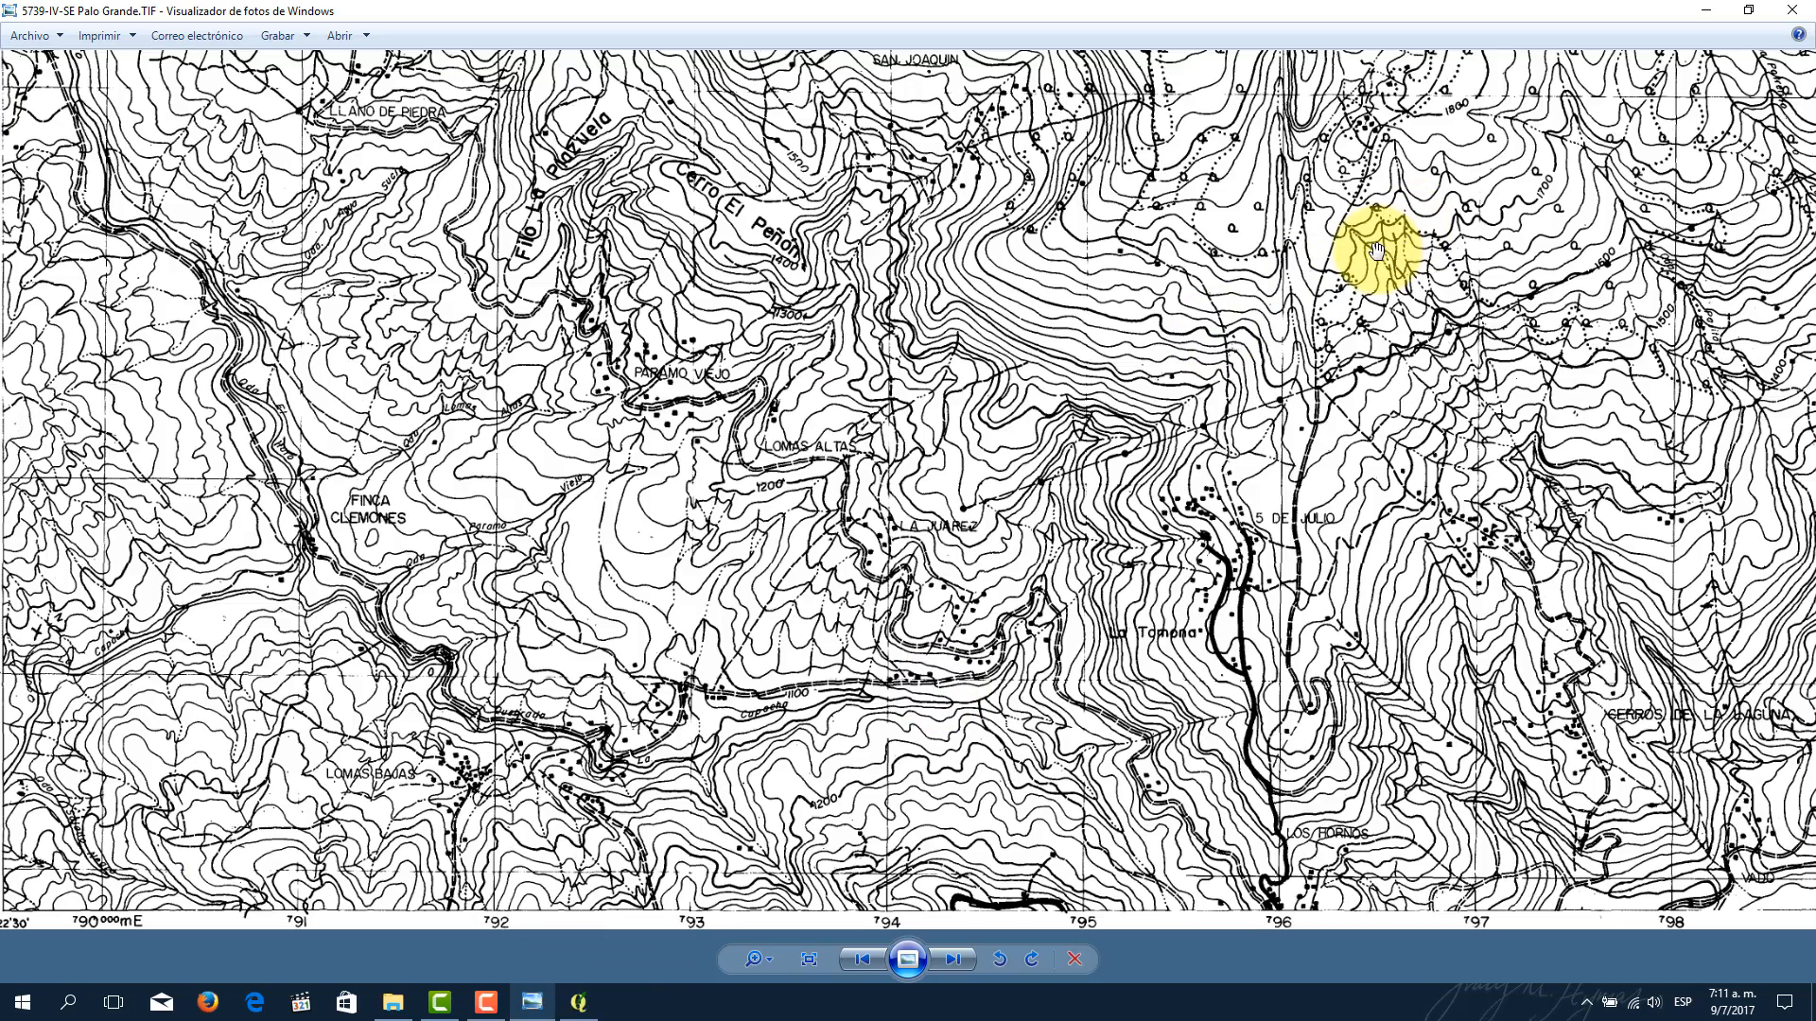
{"action": "left_click_drag", "start_coordinate": [1447, 292], "coordinate": [527, 866]}
{"action": "left_click_drag", "start_coordinate": [724, 350], "coordinate": [722, 567]}
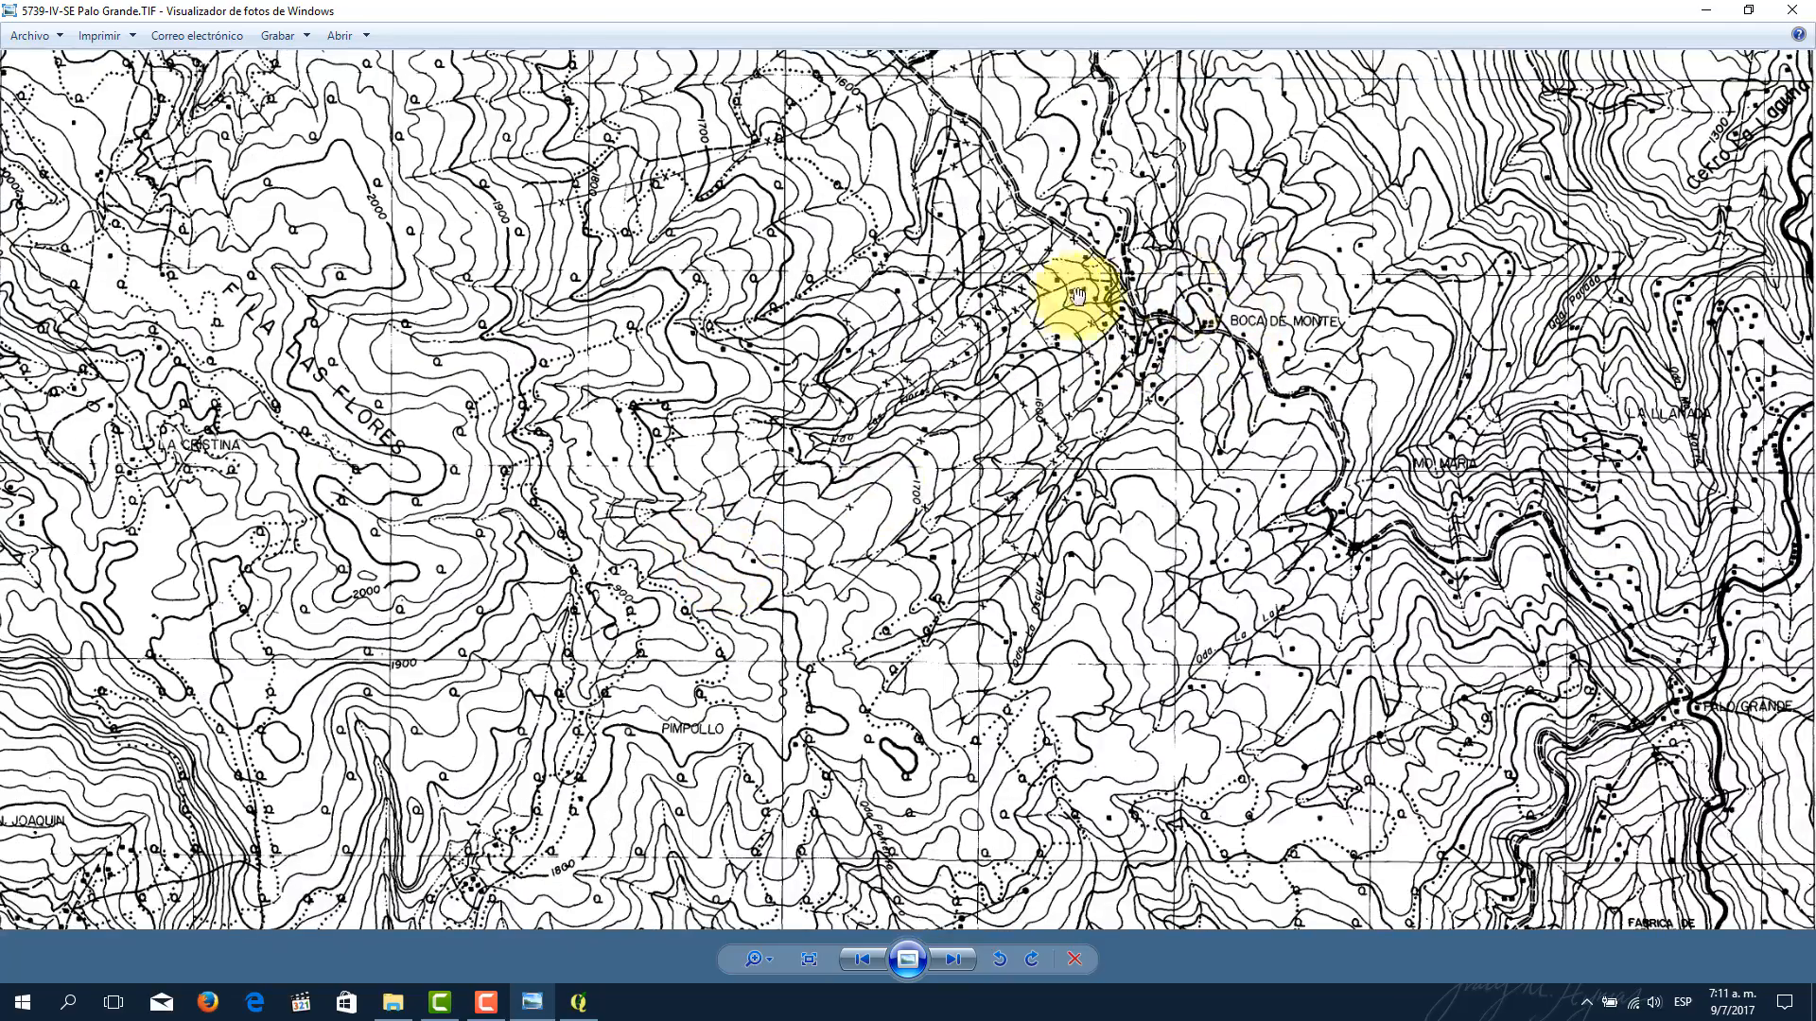
{"action": "left_click_drag", "start_coordinate": [978, 275], "coordinate": [1605, 275]}
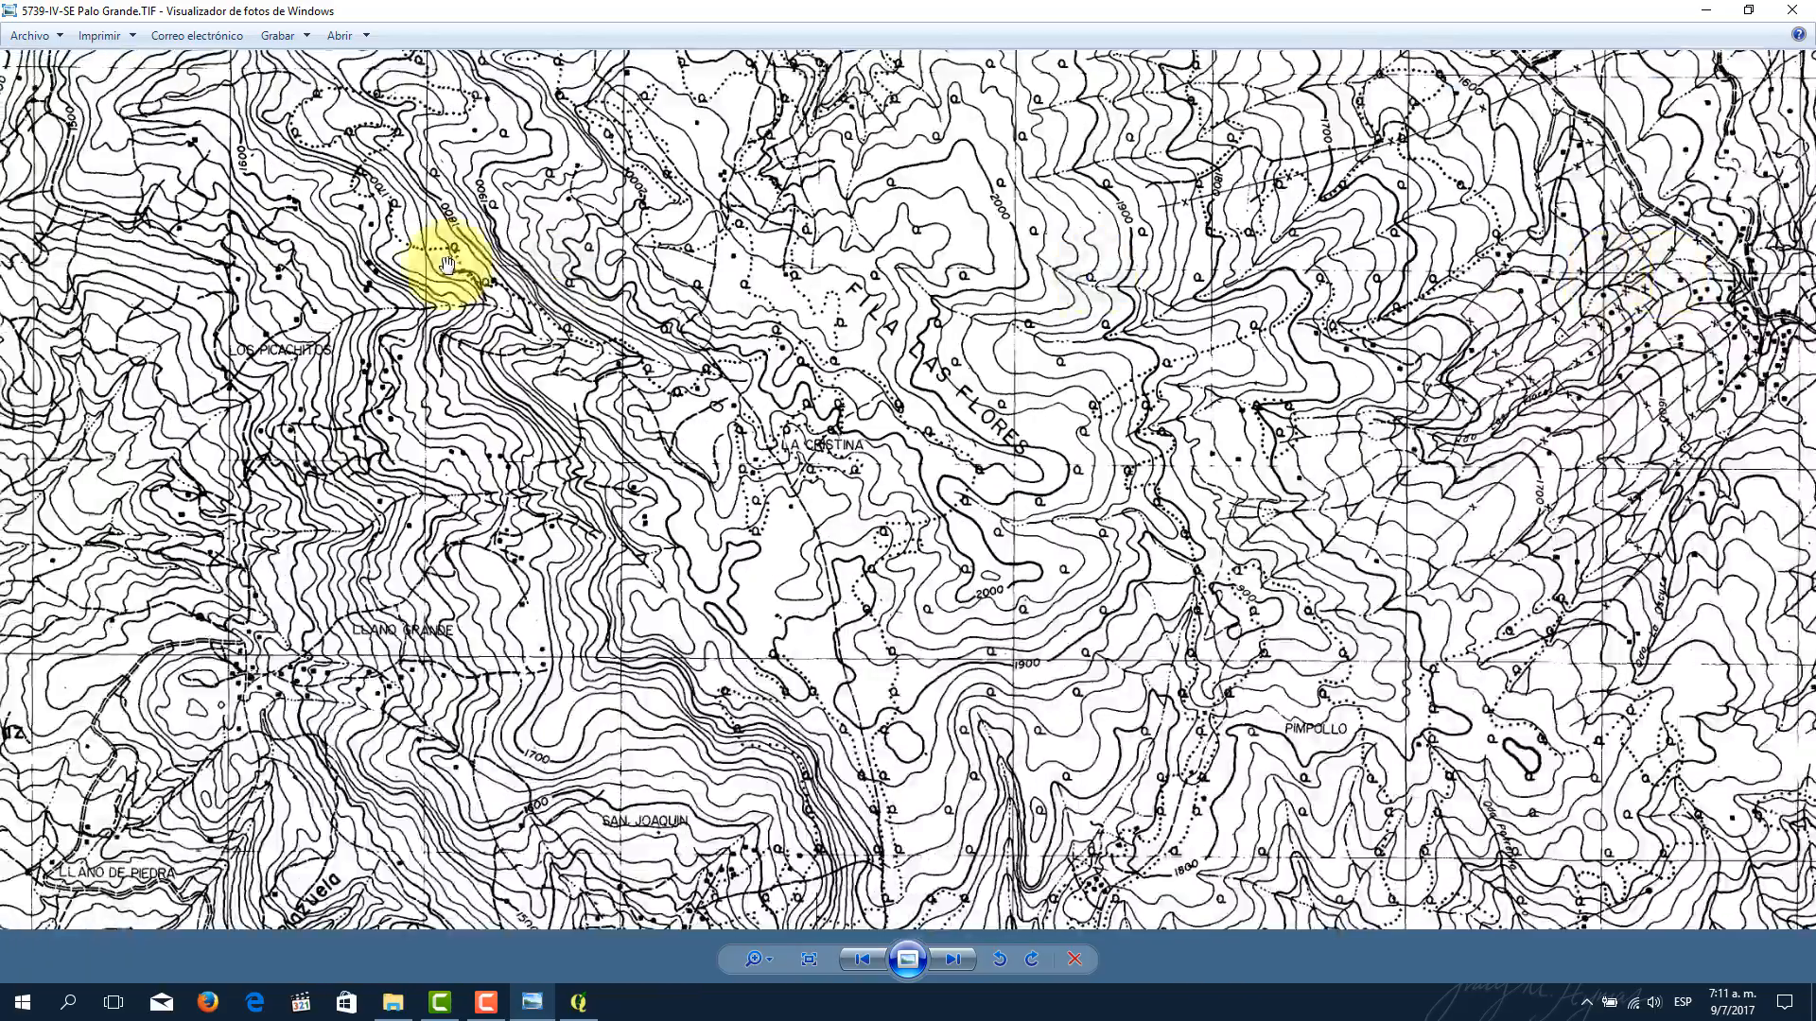
{"action": "left_click_drag", "start_coordinate": [442, 264], "coordinate": [957, 259]}
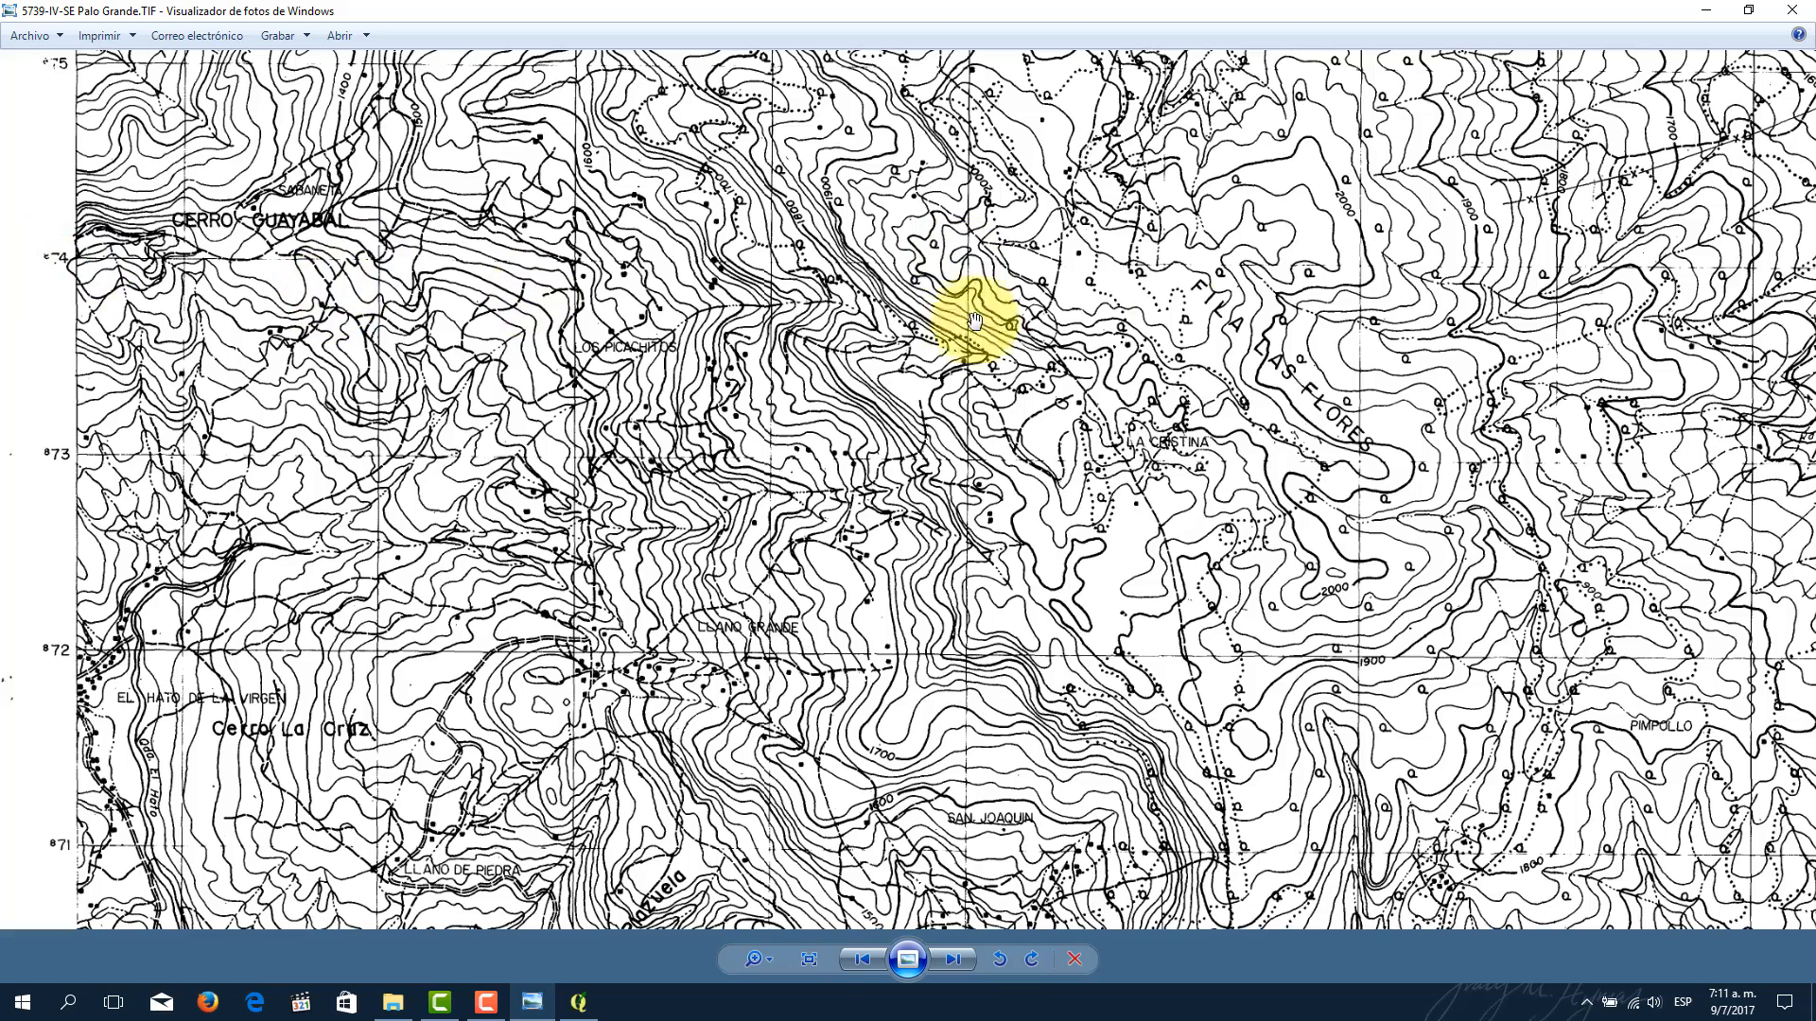
{"action": "left_click_drag", "start_coordinate": [1541, 288], "coordinate": [500, 330]}
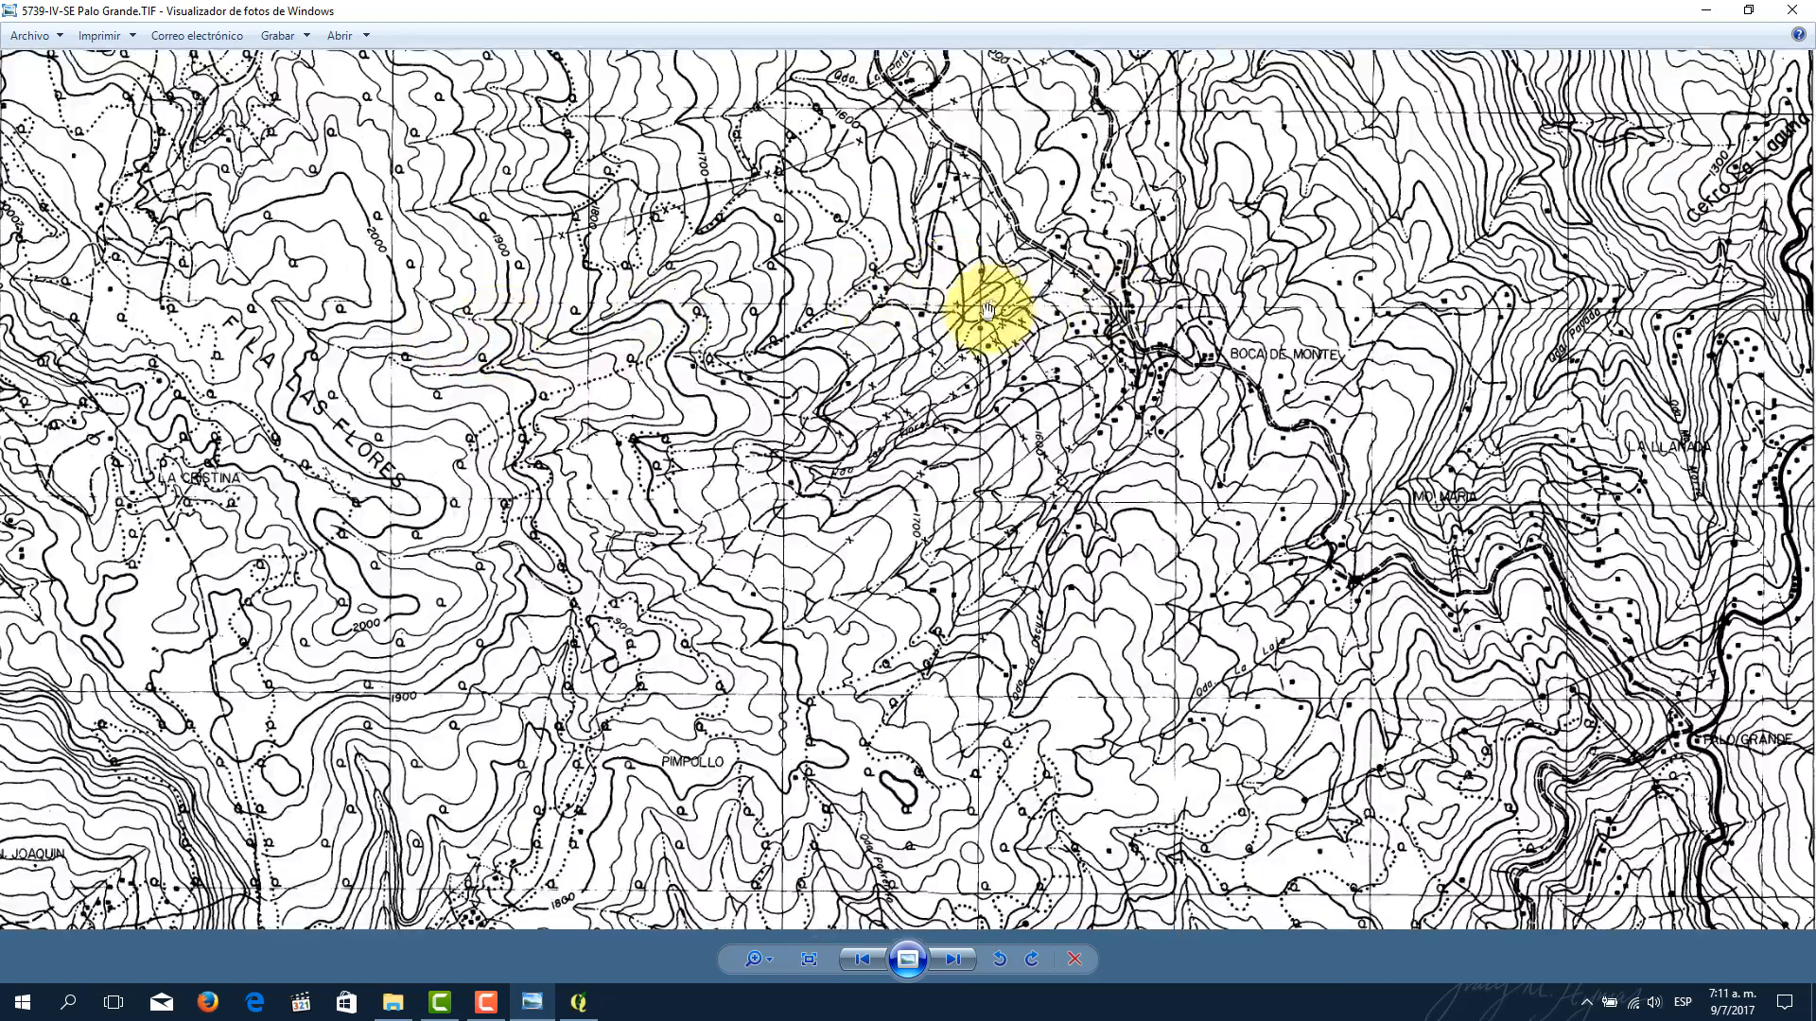
{"action": "left_click_drag", "start_coordinate": [984, 441], "coordinate": [970, 115]}
{"action": "left_click_drag", "start_coordinate": [985, 601], "coordinate": [986, 203]}
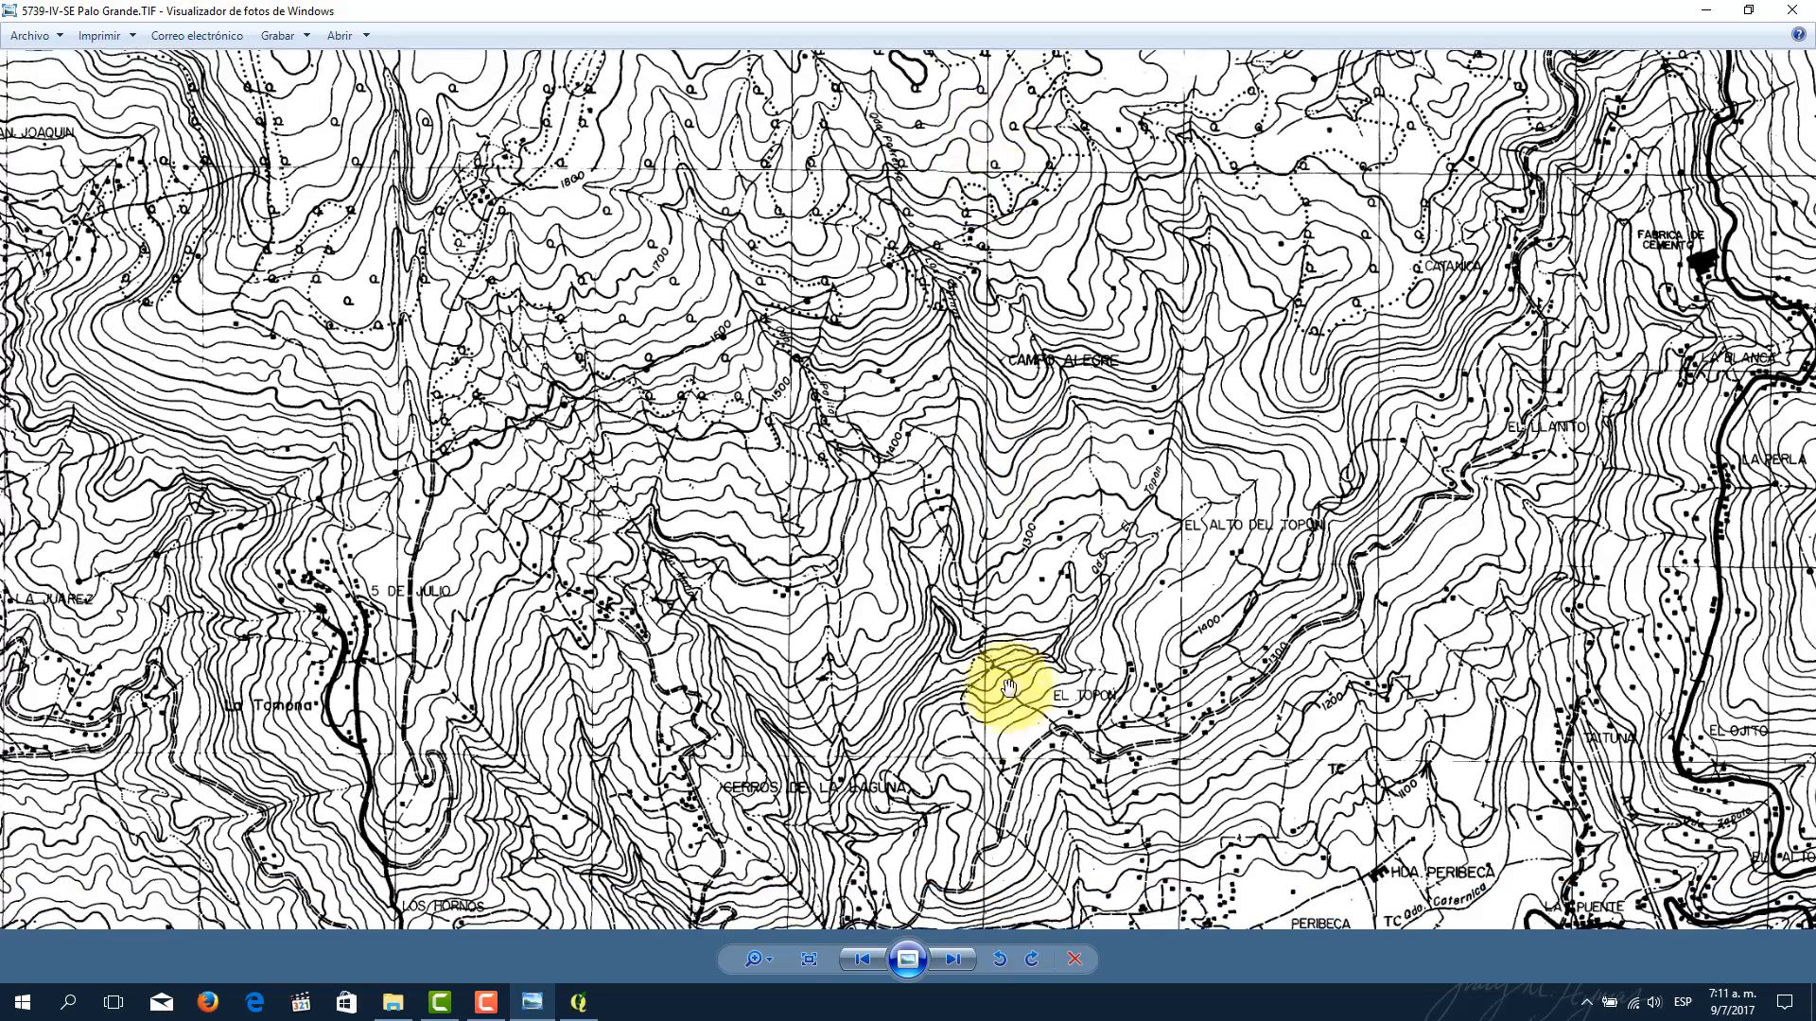
{"action": "left_click_drag", "start_coordinate": [1008, 716], "coordinate": [982, 283]}
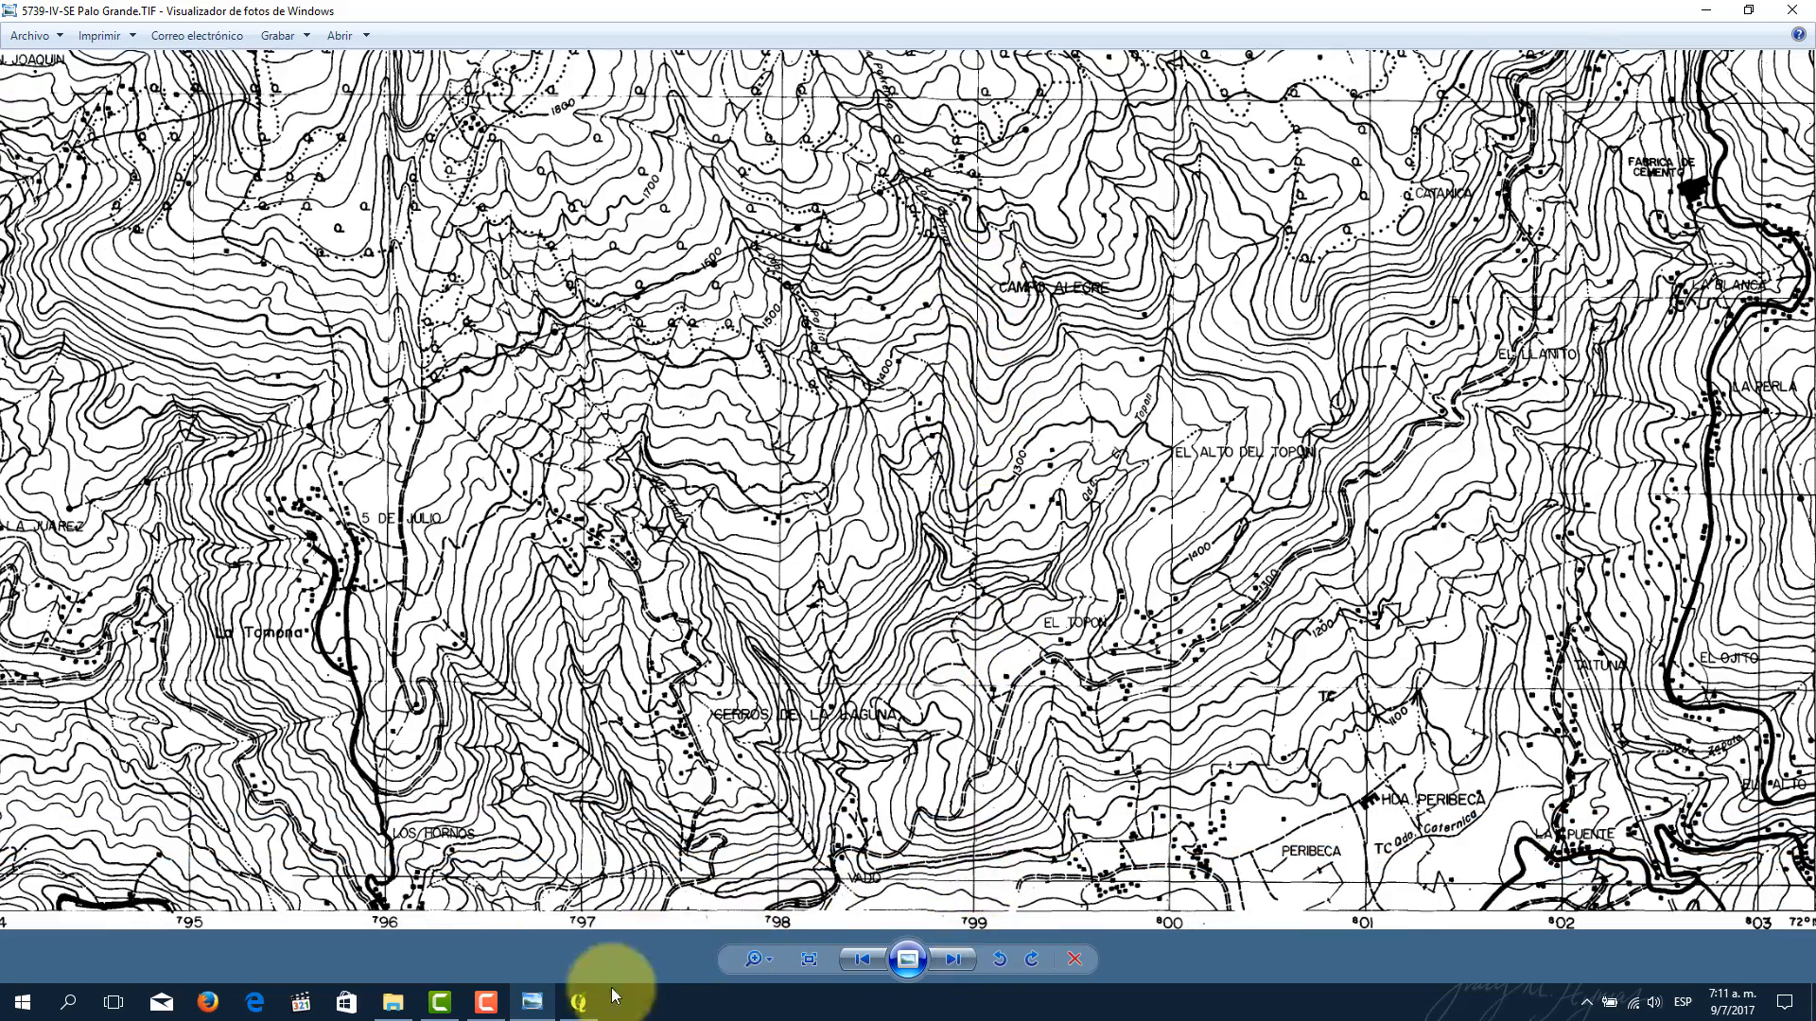
Step: Return to the QGIS Georeferencer and give the control point west of Boca de Monte the coordinates X 799000 and Y 874000
{"action": "left_click", "coordinate": [579, 1003]}
{"action": "left_click", "coordinate": [788, 482]}
{"action": "type", "text": "7"}
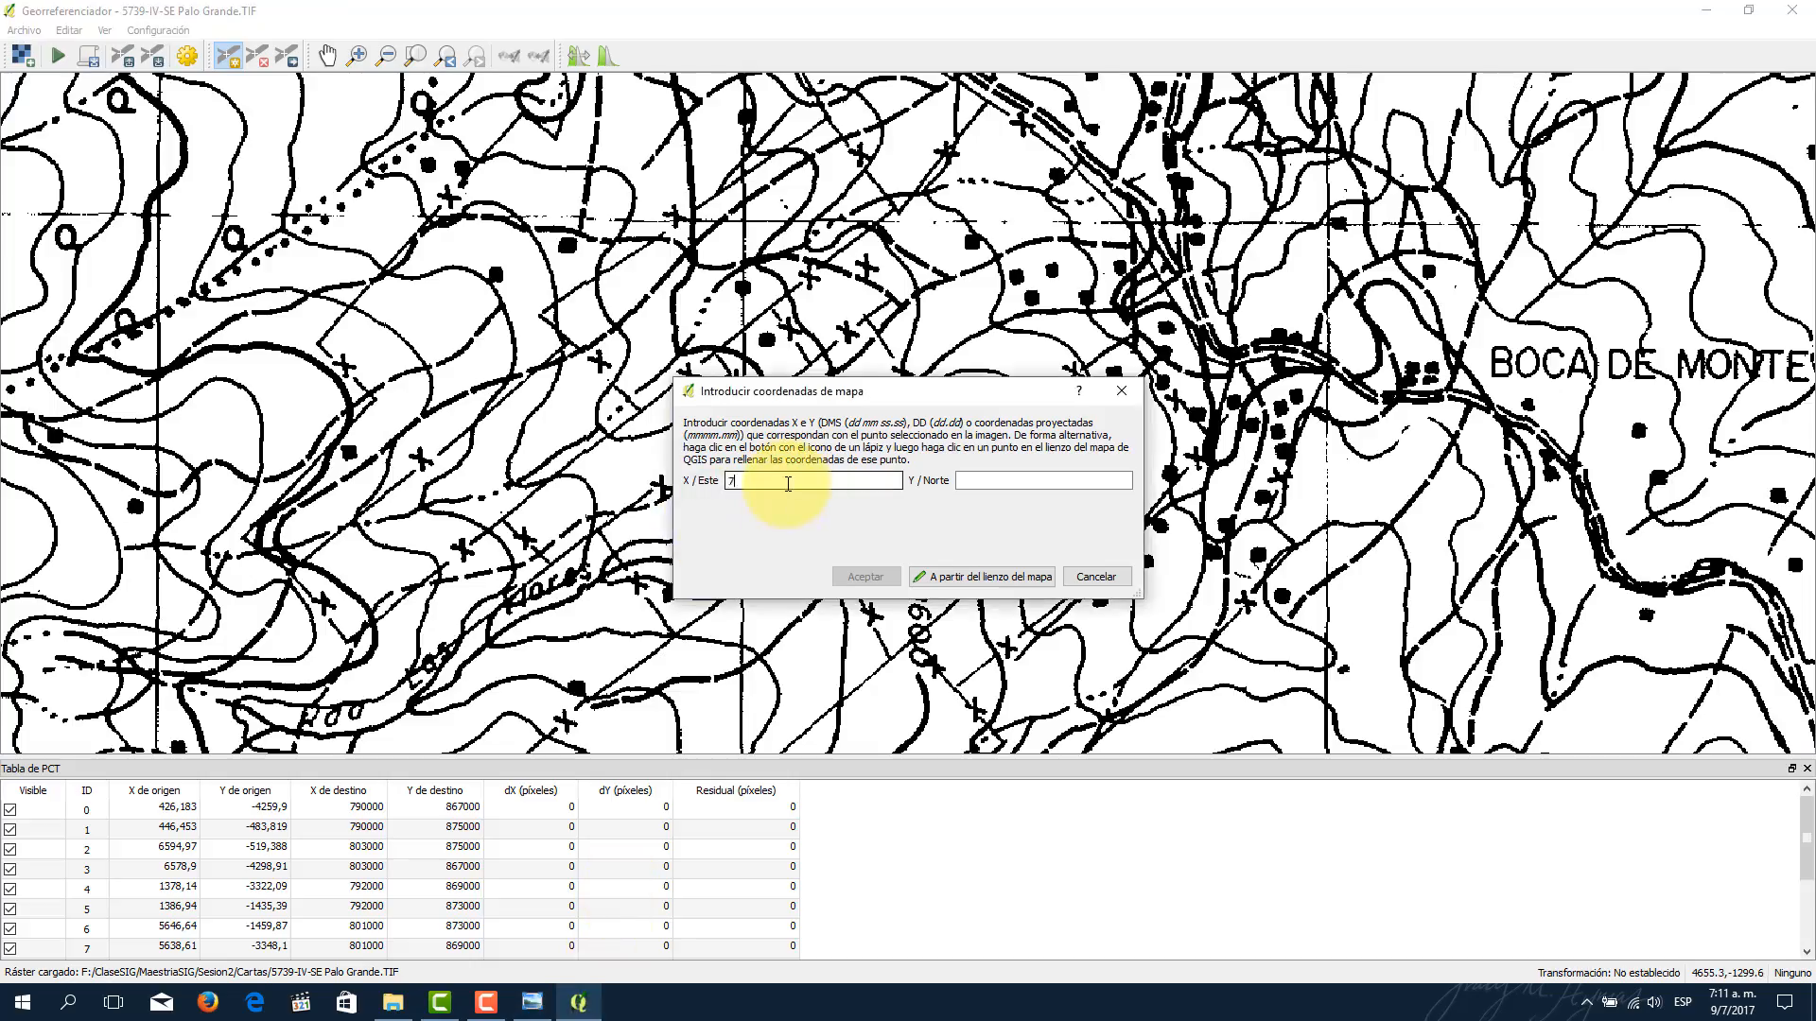
{"action": "type", "text": "99000"}
{"action": "left_click", "coordinate": [1044, 487]}
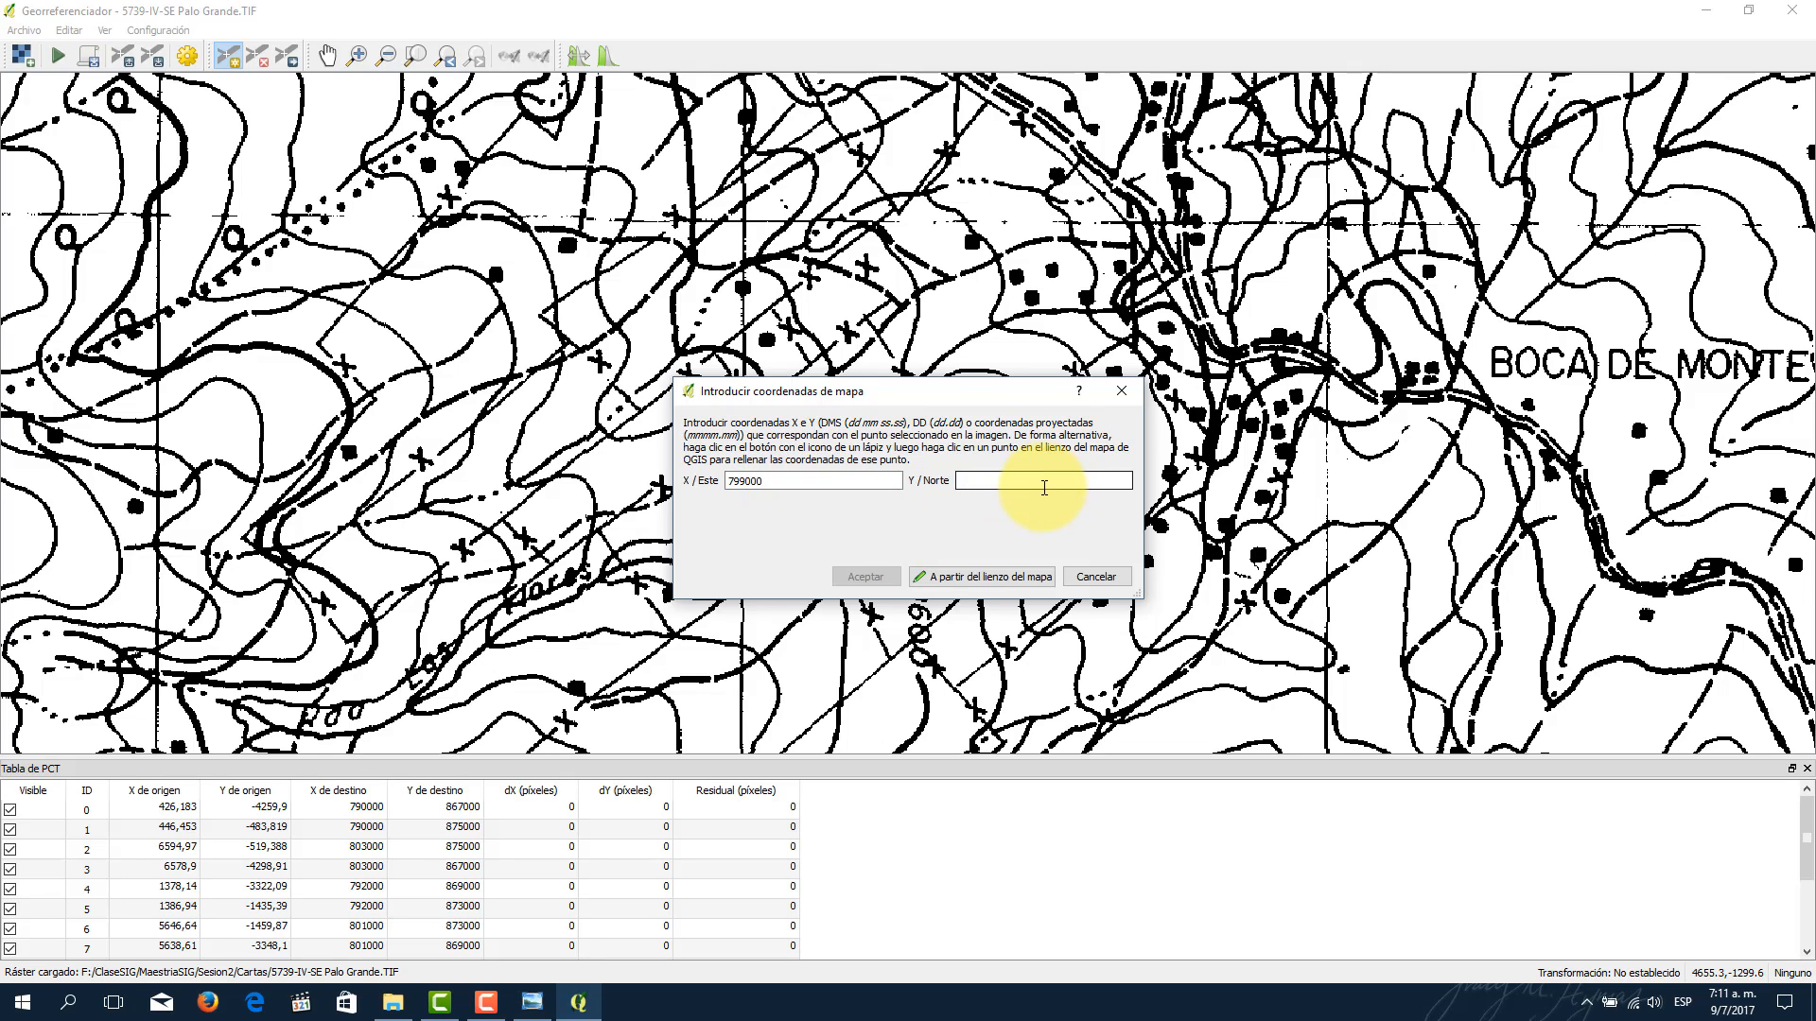
{"action": "type", "text": "87"}
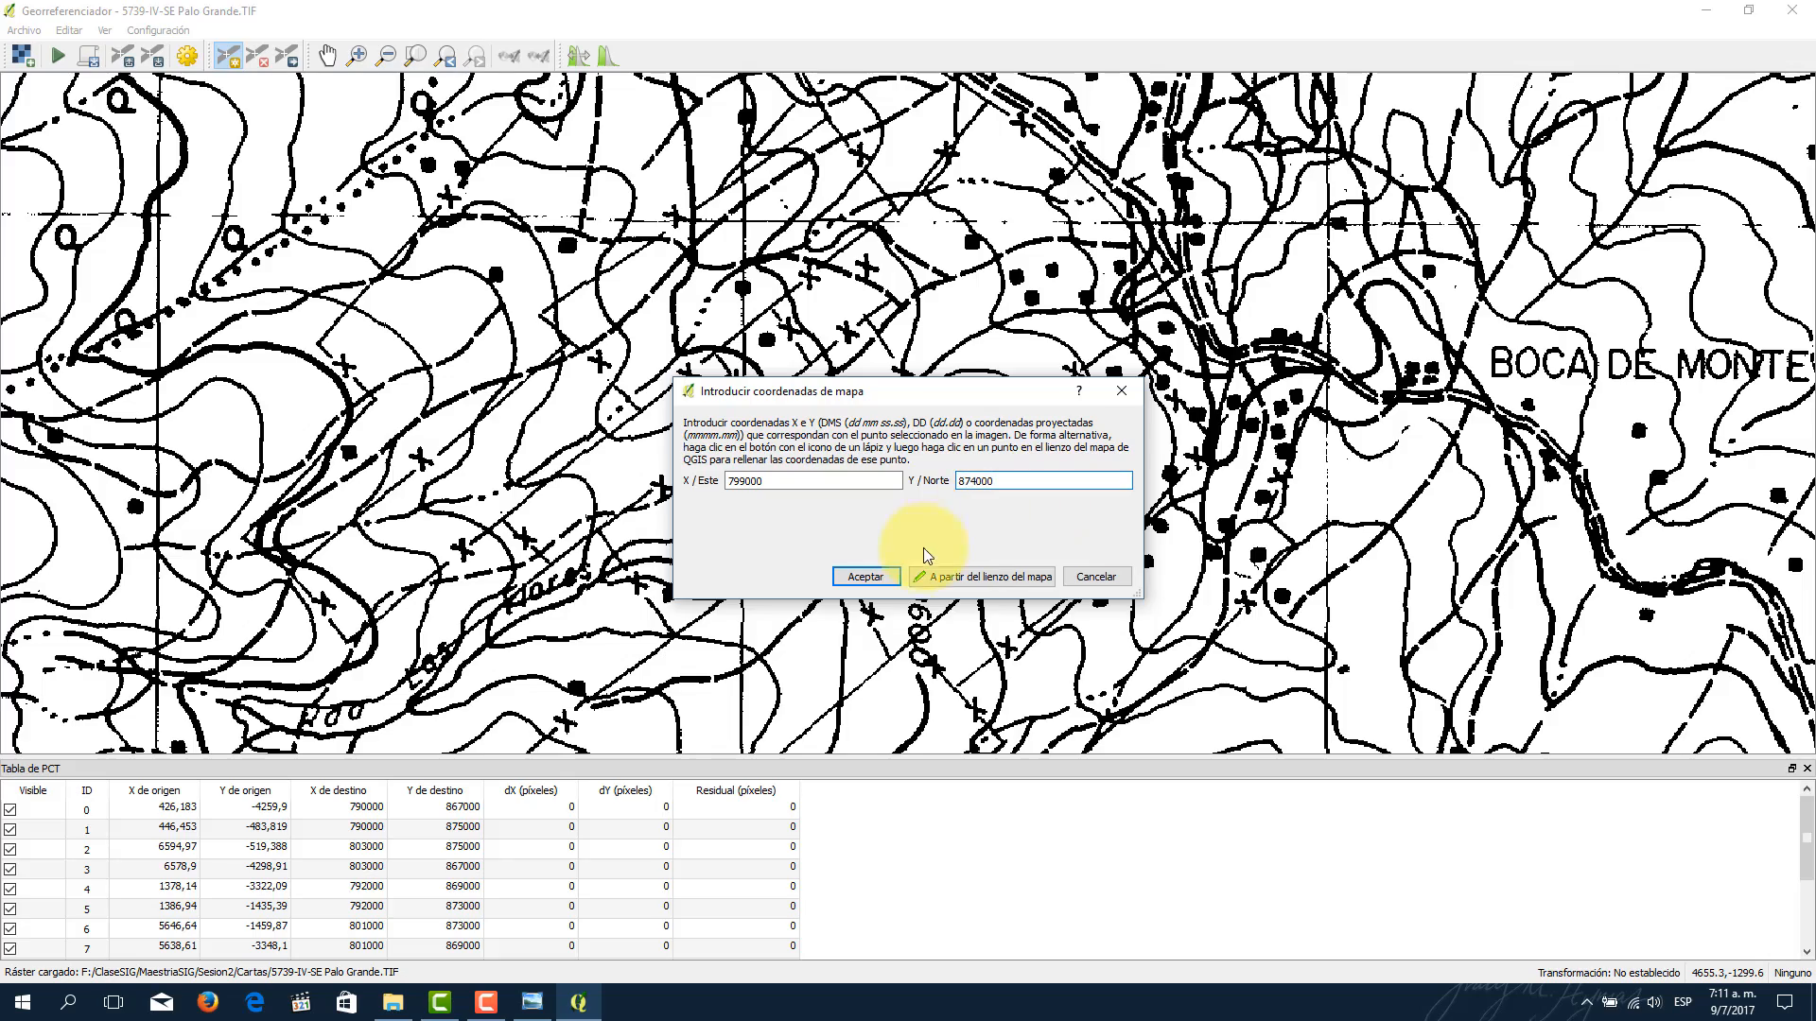
{"action": "type", "text": "4000"}
{"action": "left_click", "coordinate": [865, 575]}
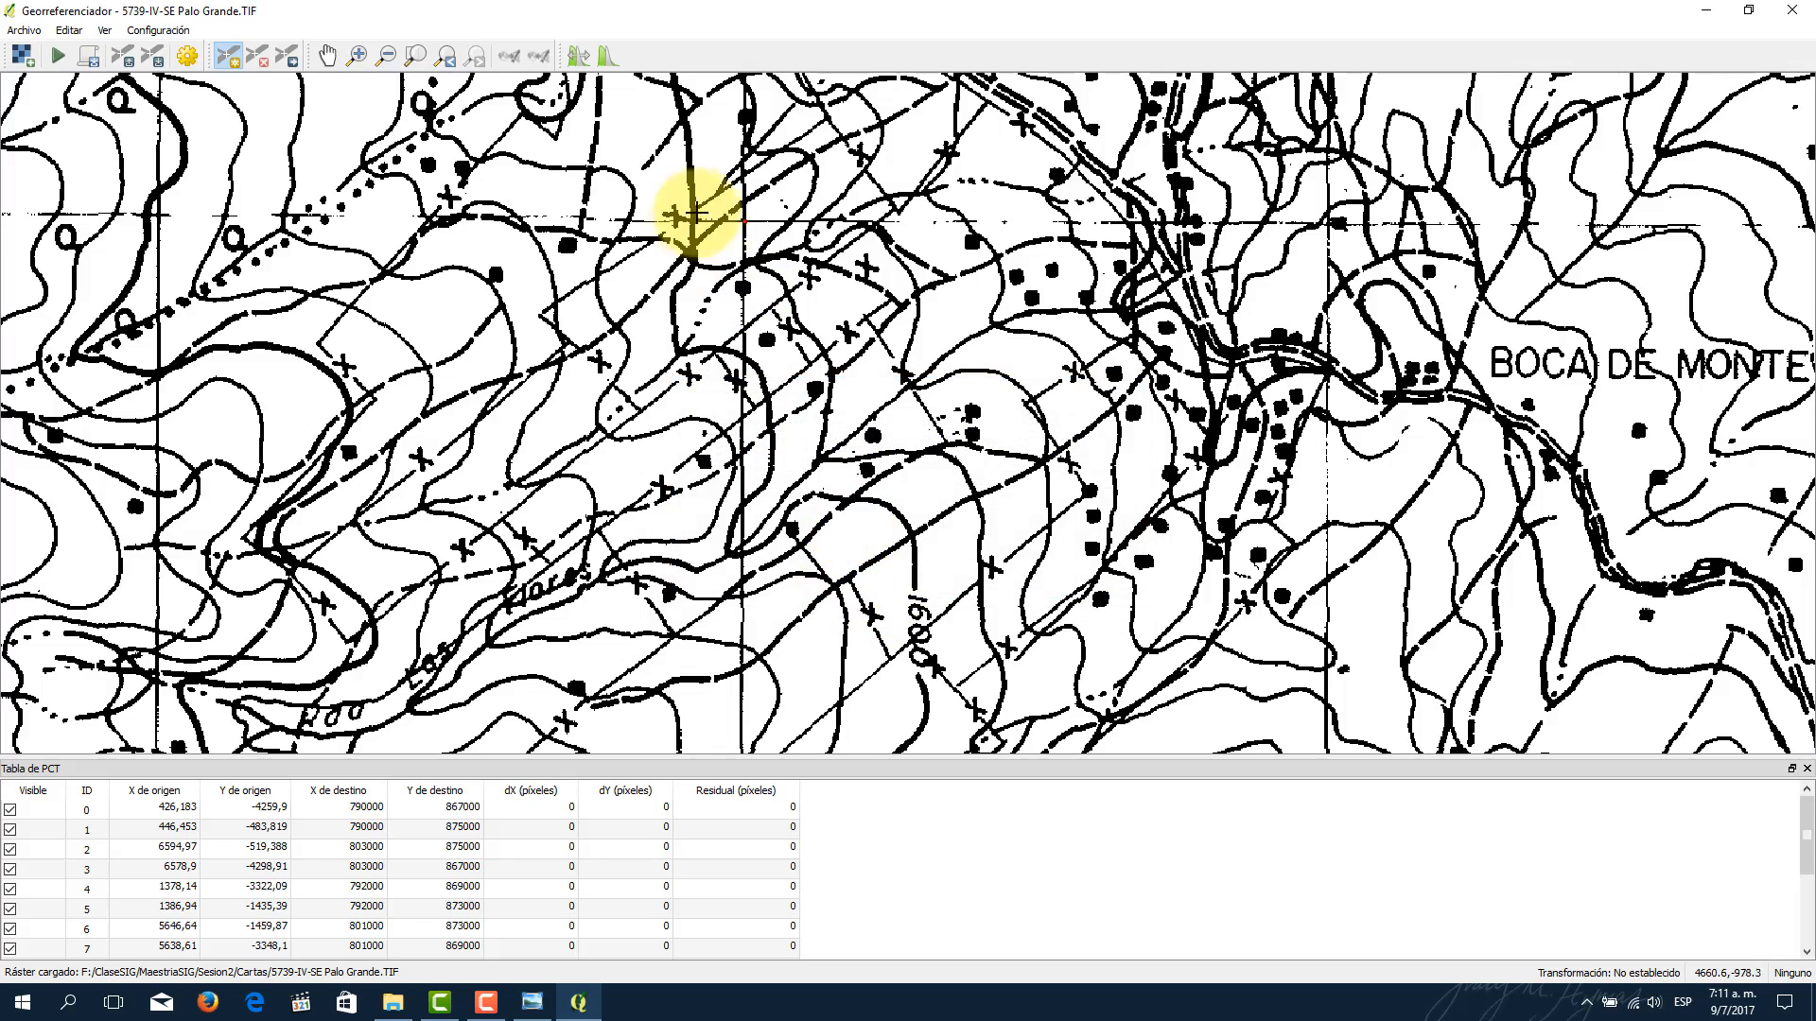
Step: Place another control point on the grid crossing west of El Alto del Topon, in the same grid column as the previous point
{"action": "scroll", "coordinate": [727, 247], "scroll_direction": "down", "scroll_amount": 5}
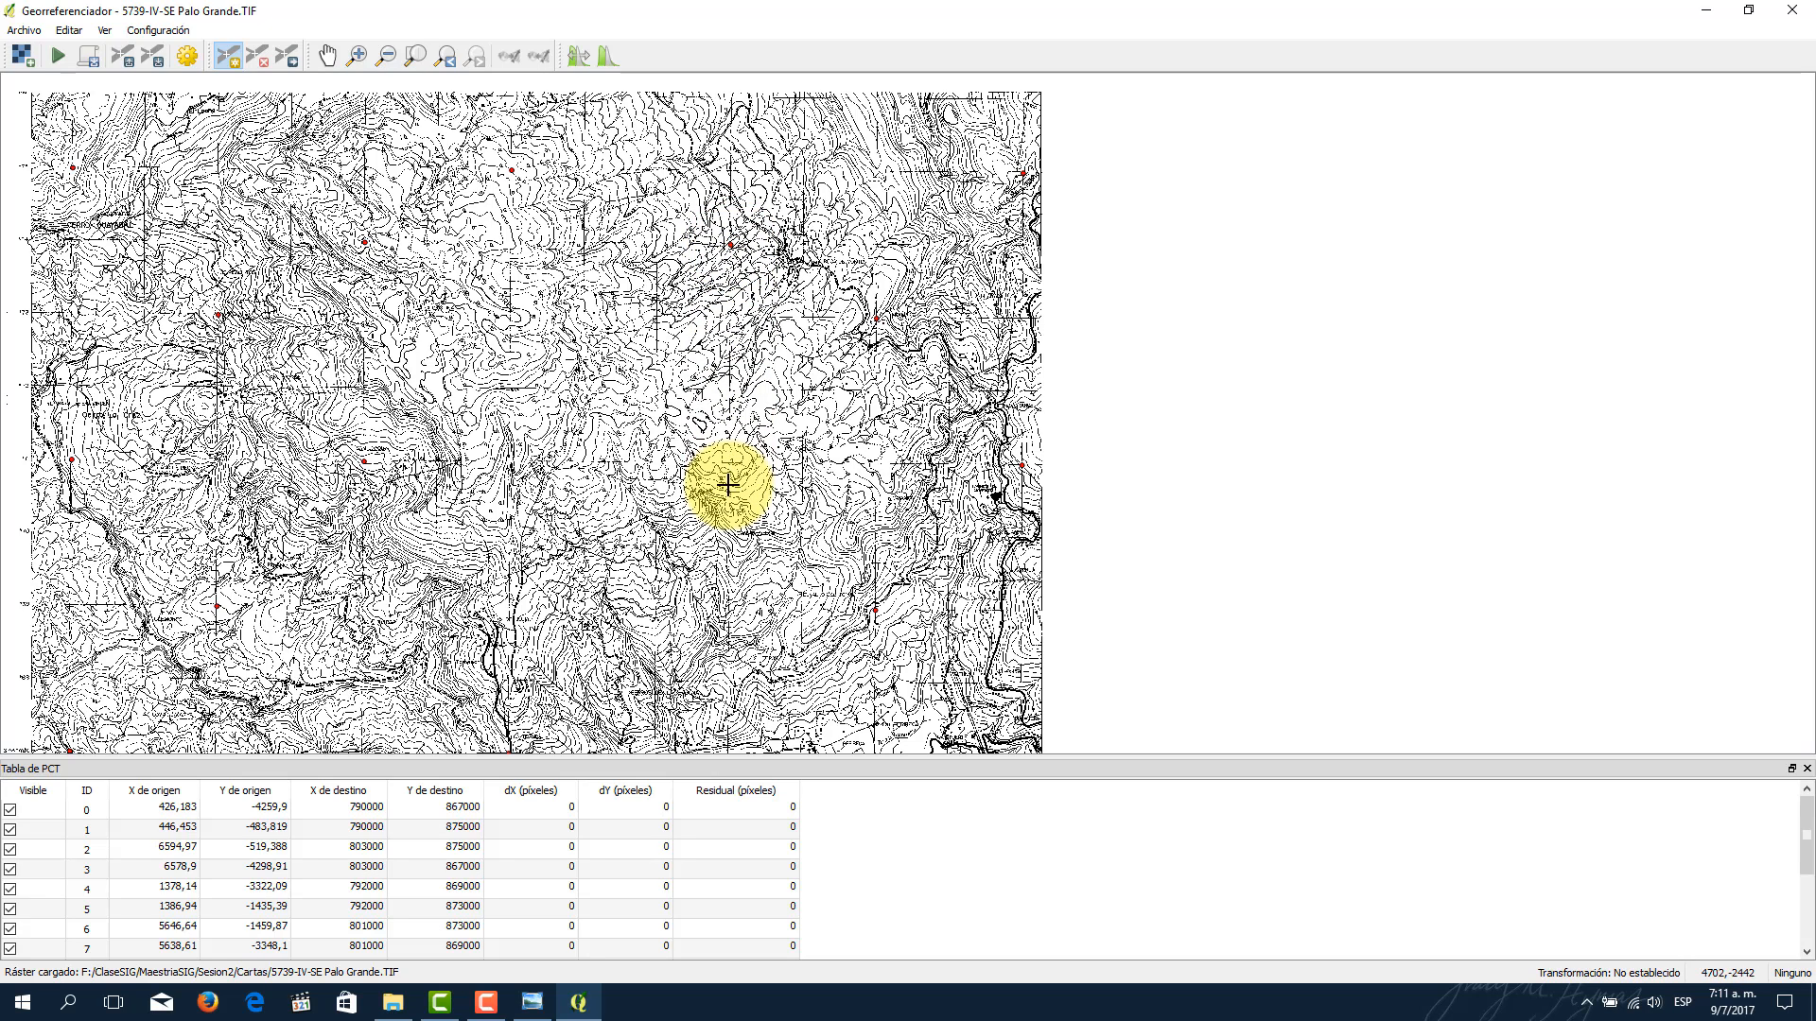
{"action": "scroll", "coordinate": [727, 612], "scroll_direction": "up", "scroll_amount": 1}
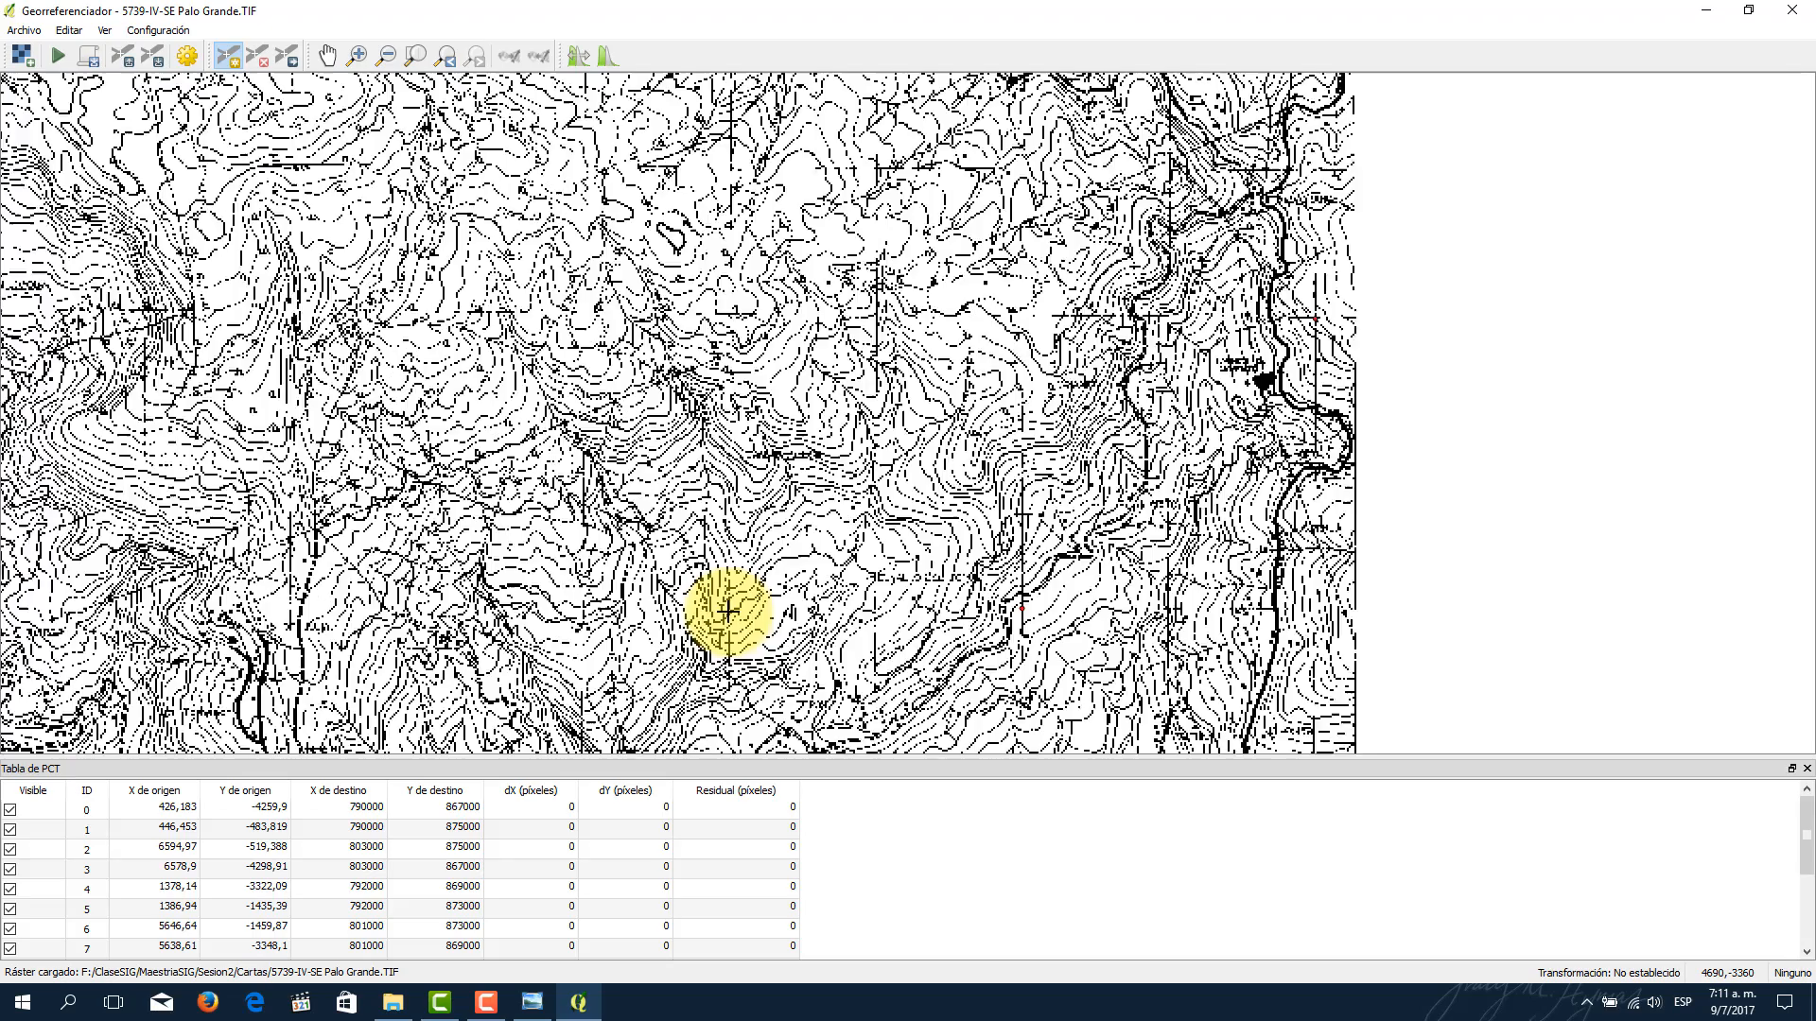
{"action": "scroll", "coordinate": [727, 612], "scroll_direction": "down", "scroll_amount": 2}
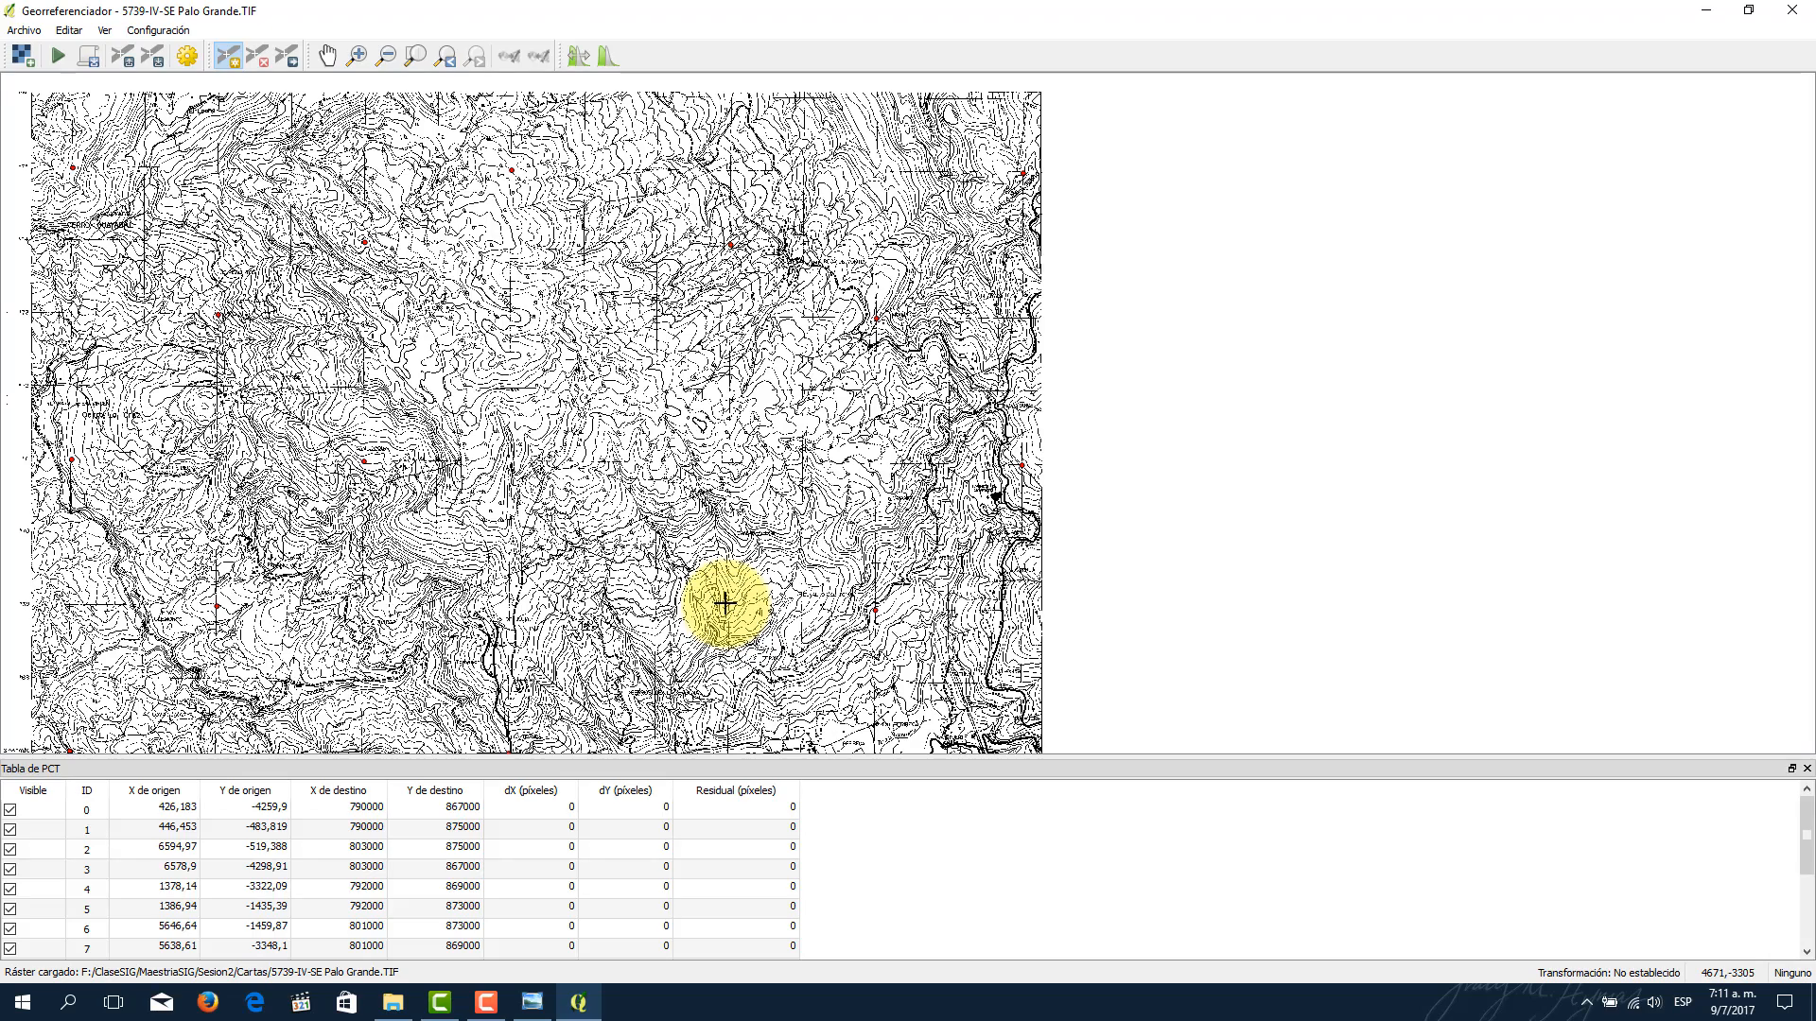
{"action": "scroll", "coordinate": [724, 602], "scroll_direction": "up", "scroll_amount": 4}
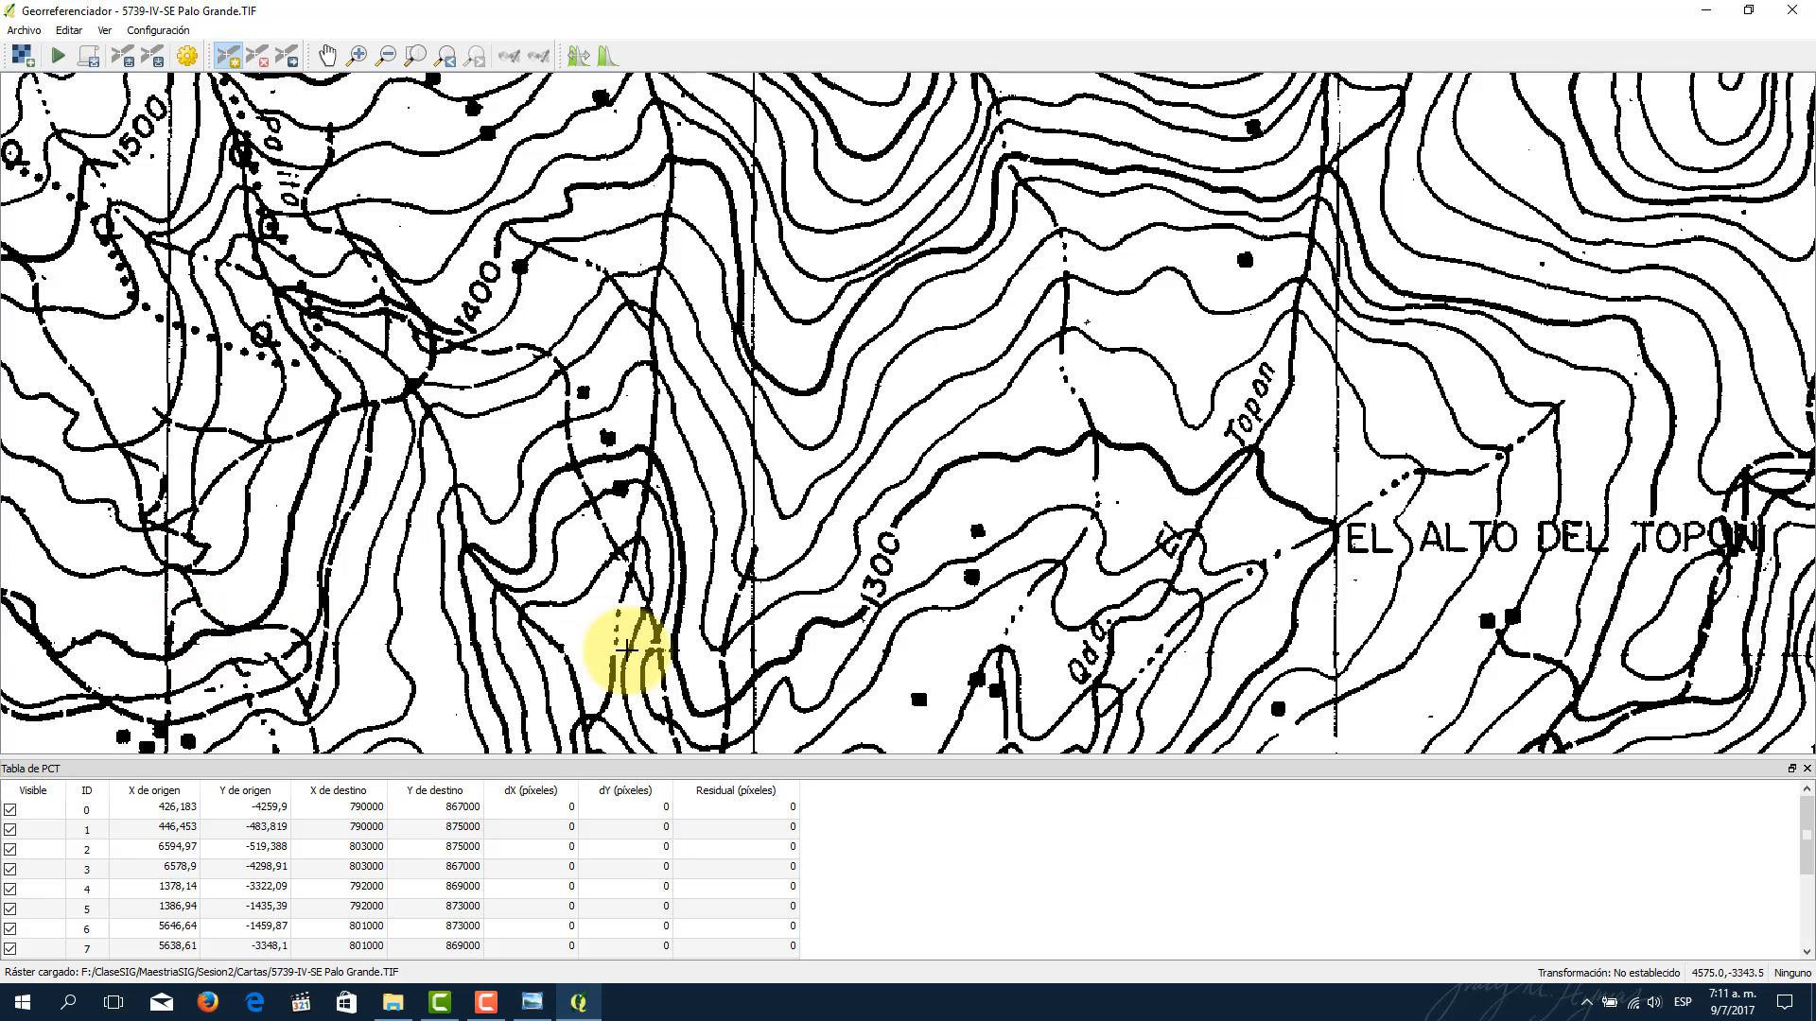
{"action": "scroll", "coordinate": [754, 653], "scroll_direction": "up", "scroll_amount": 1}
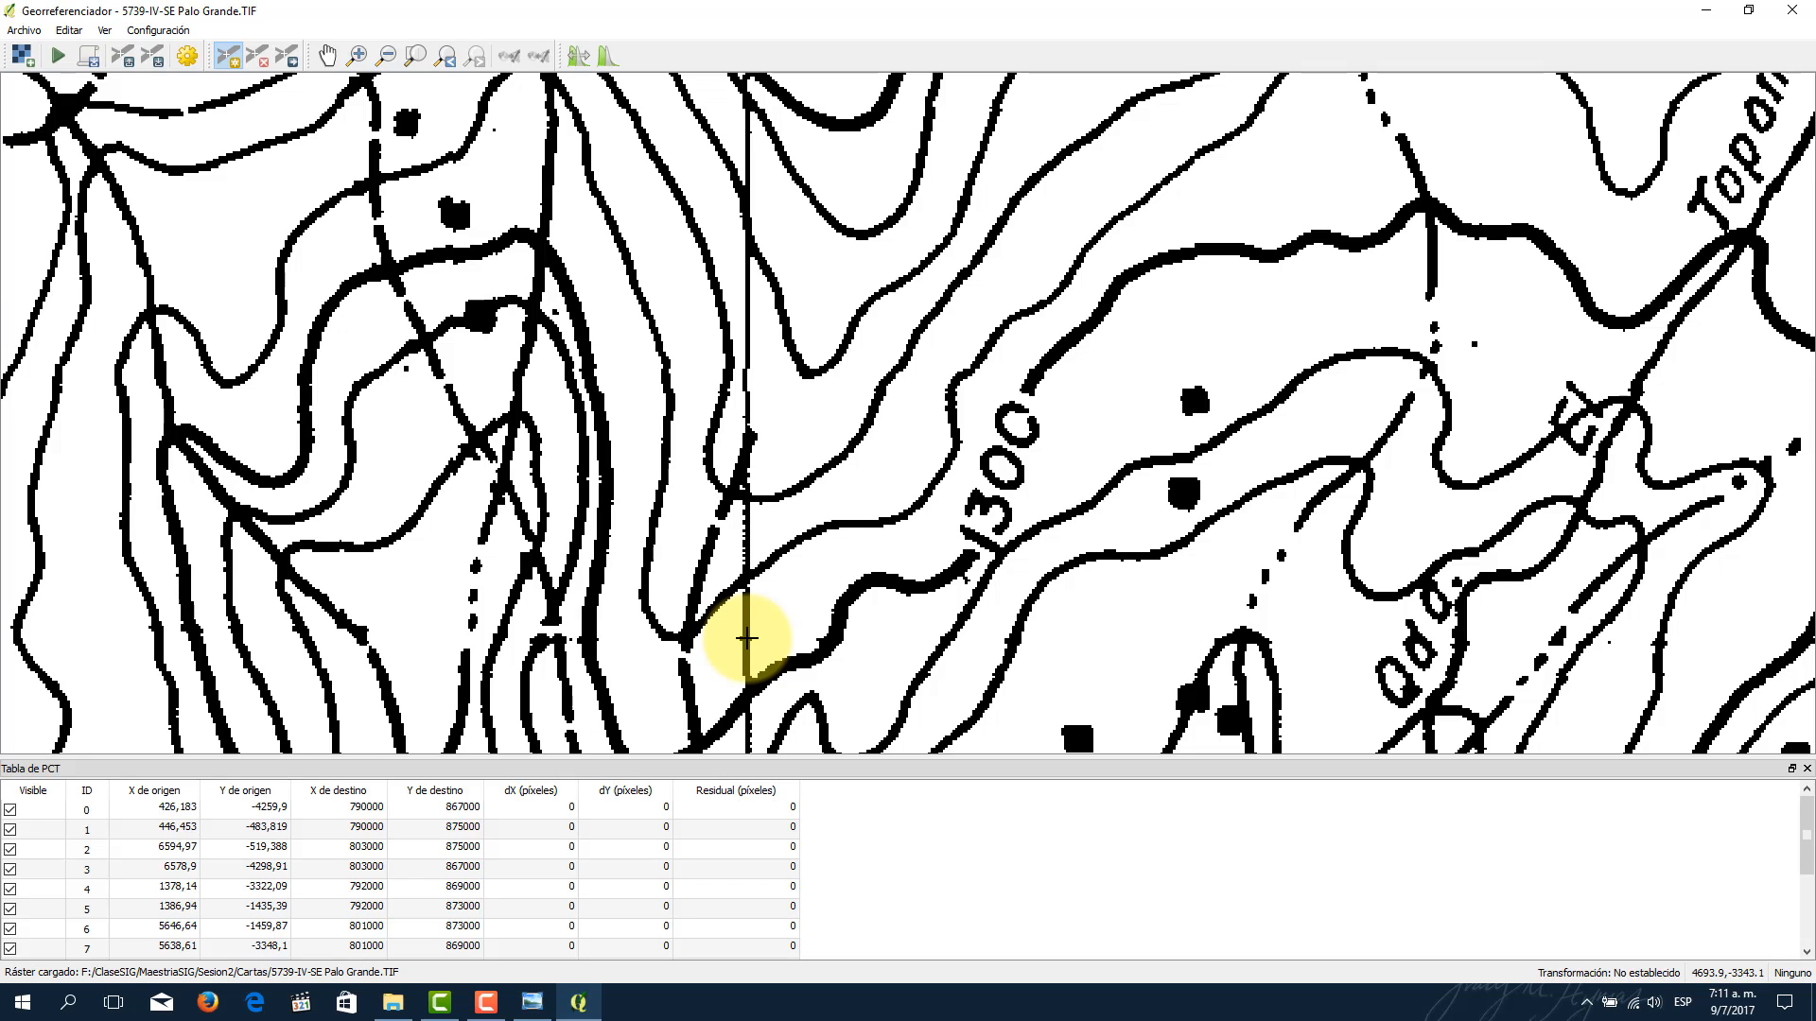
{"action": "left_click", "coordinate": [745, 638]}
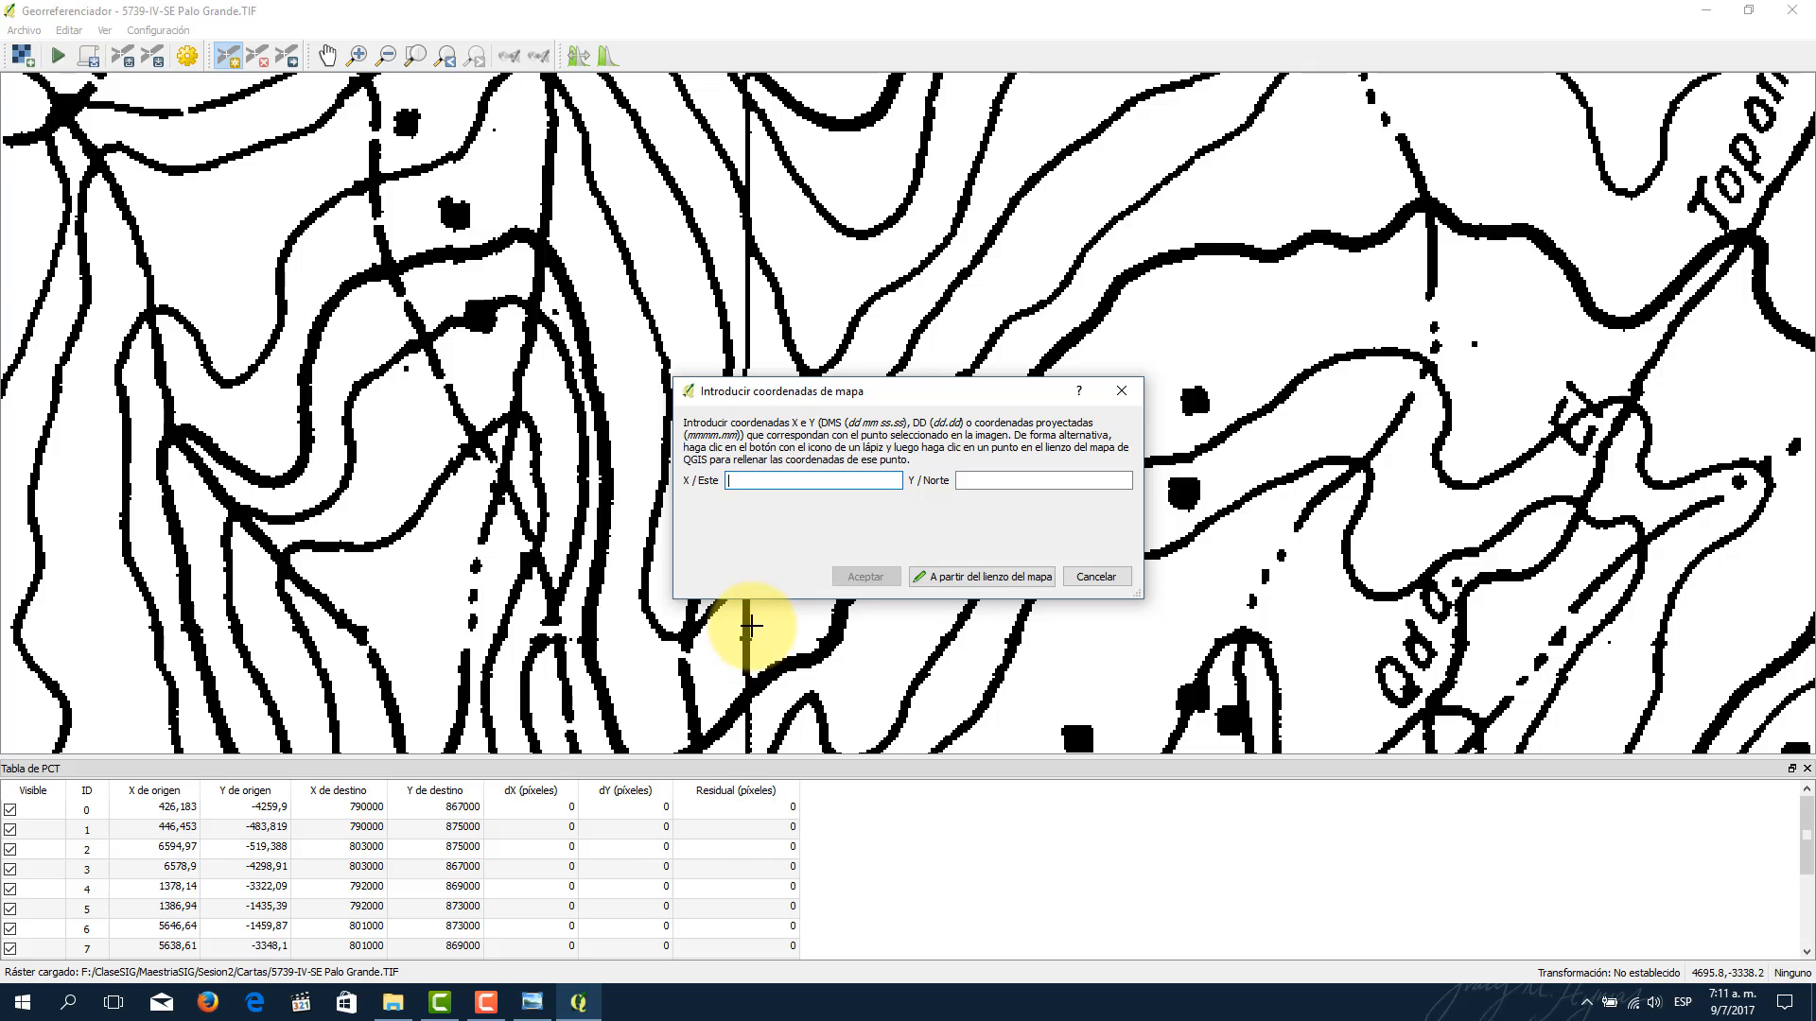
Step: Switch to Windows Photo Viewer and follow the grid column west of El Alto del Topon down to its easting label
{"action": "left_click", "coordinate": [521, 1010]}
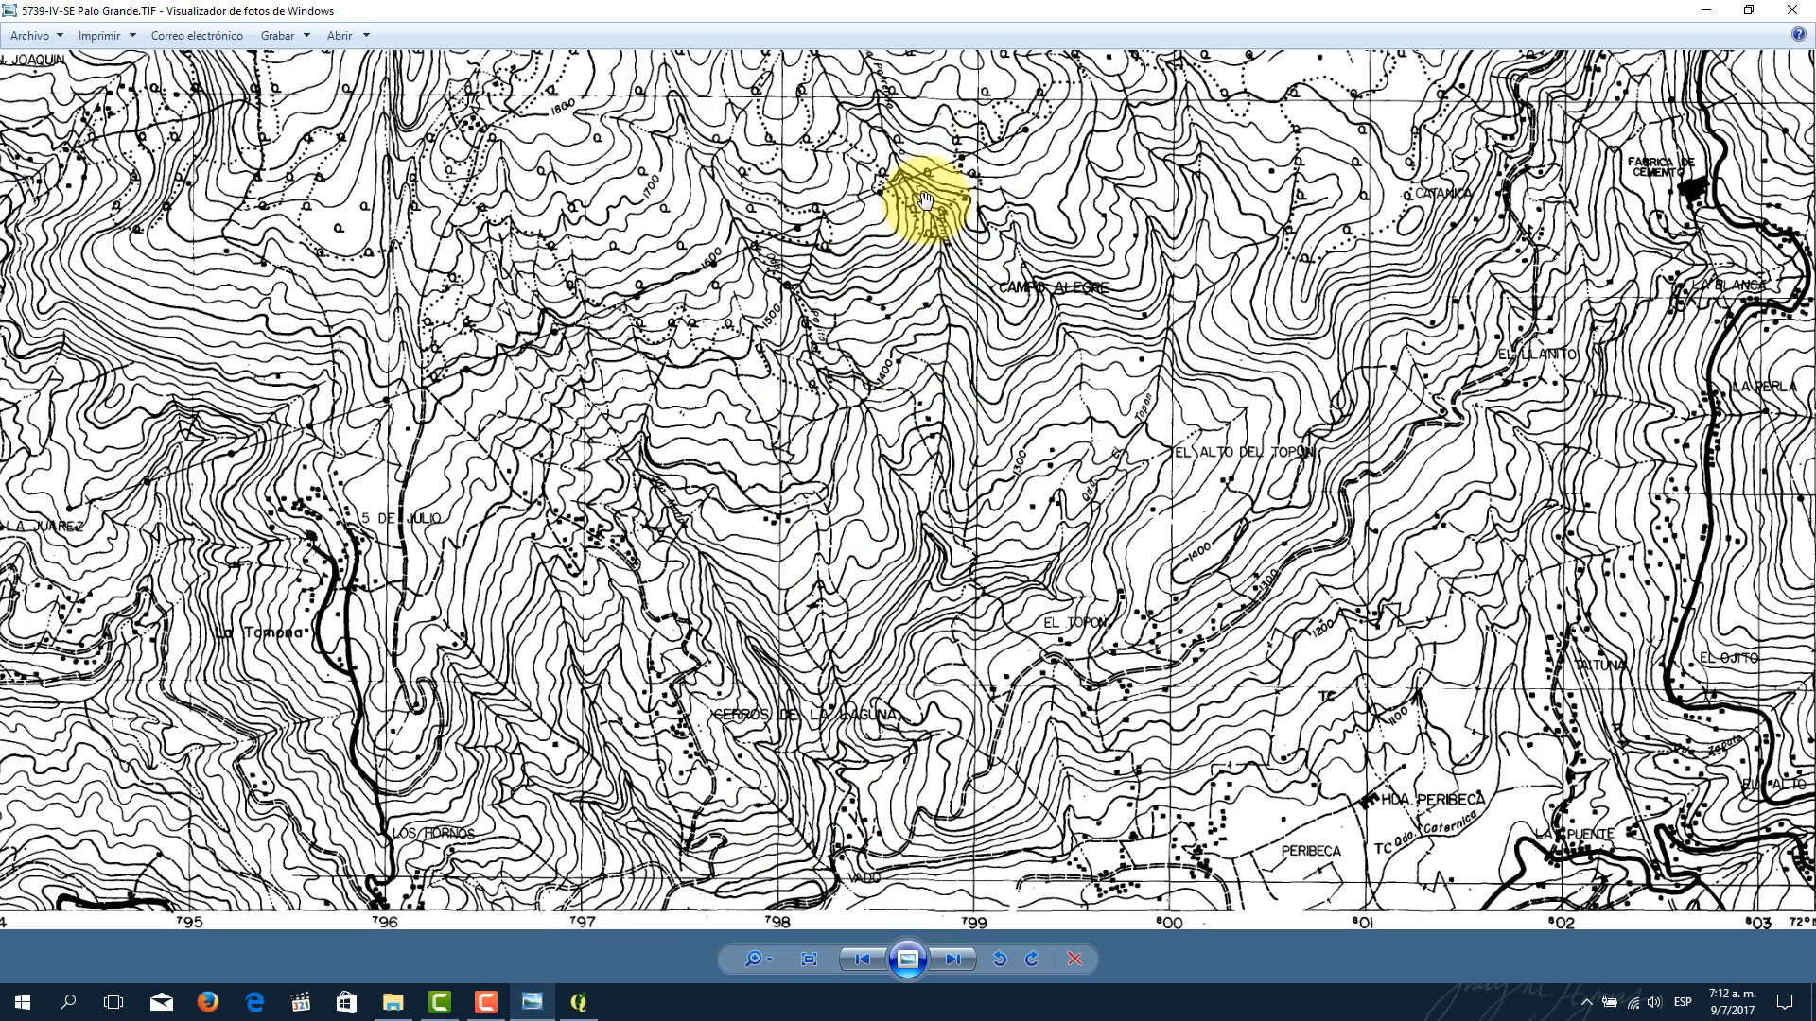
{"action": "left_click_drag", "start_coordinate": [863, 173], "coordinate": [789, 125]}
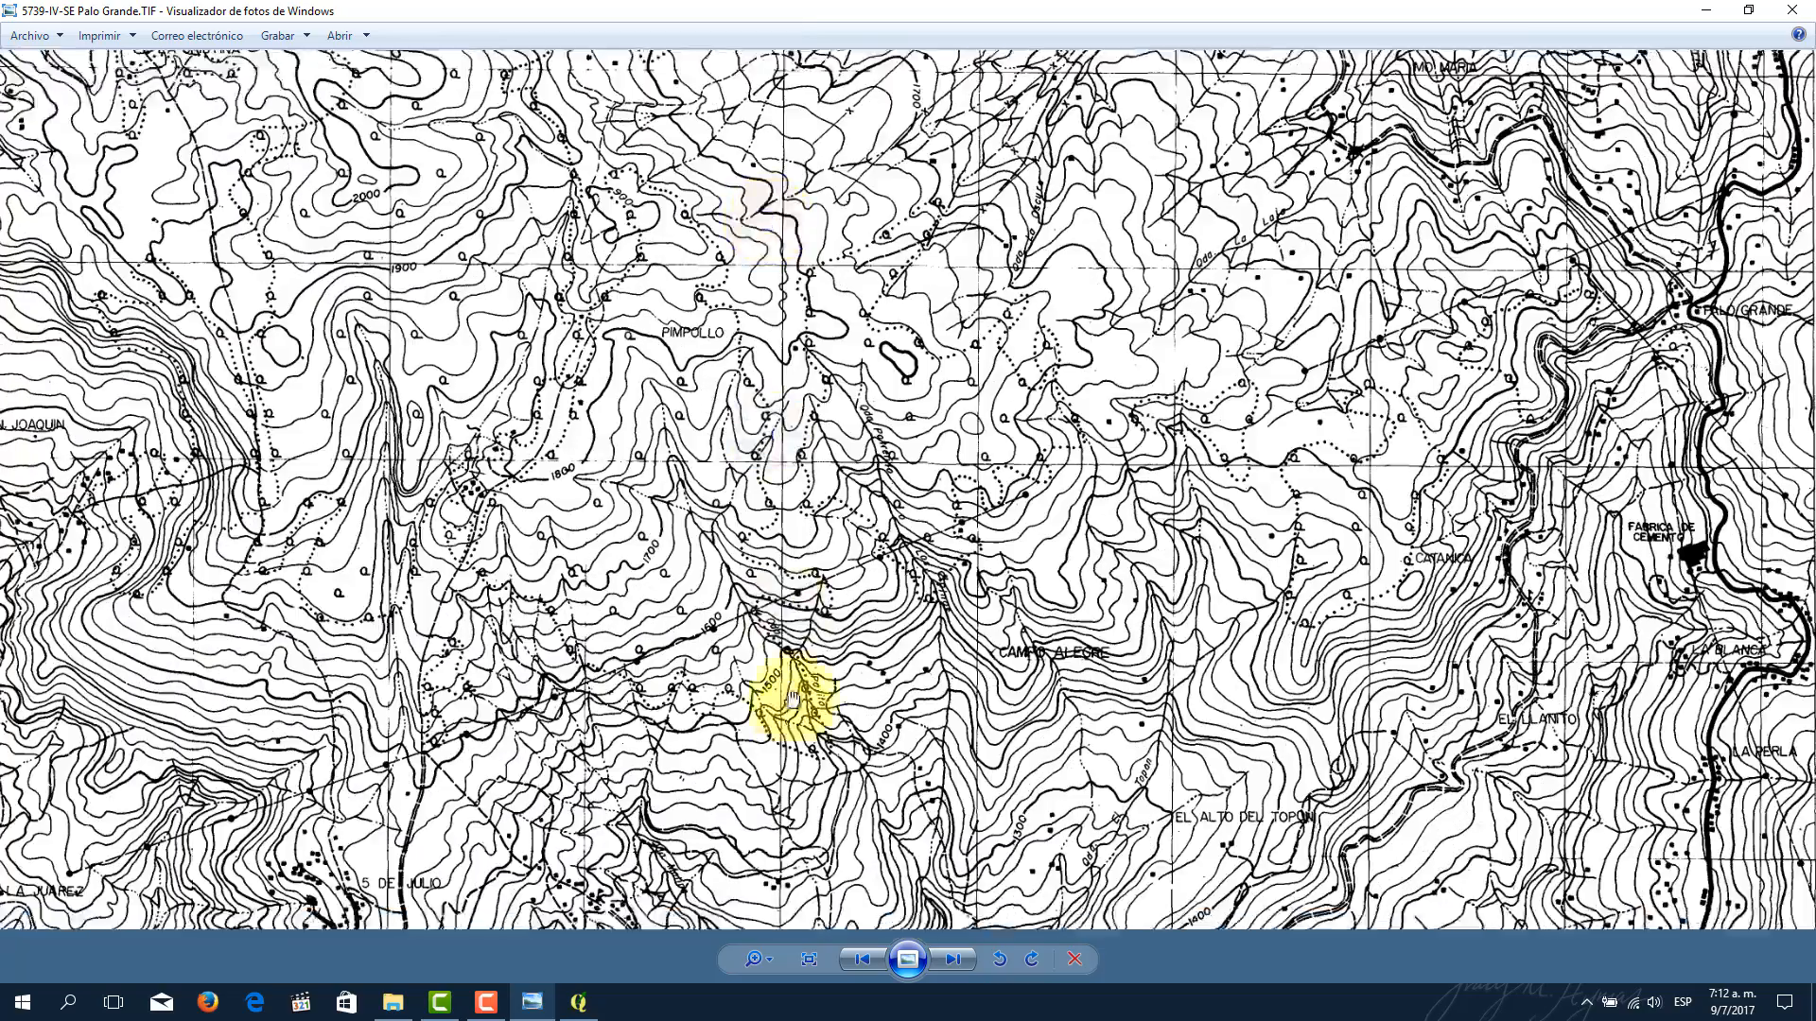
{"action": "left_click_drag", "start_coordinate": [771, 518], "coordinate": [748, 151]}
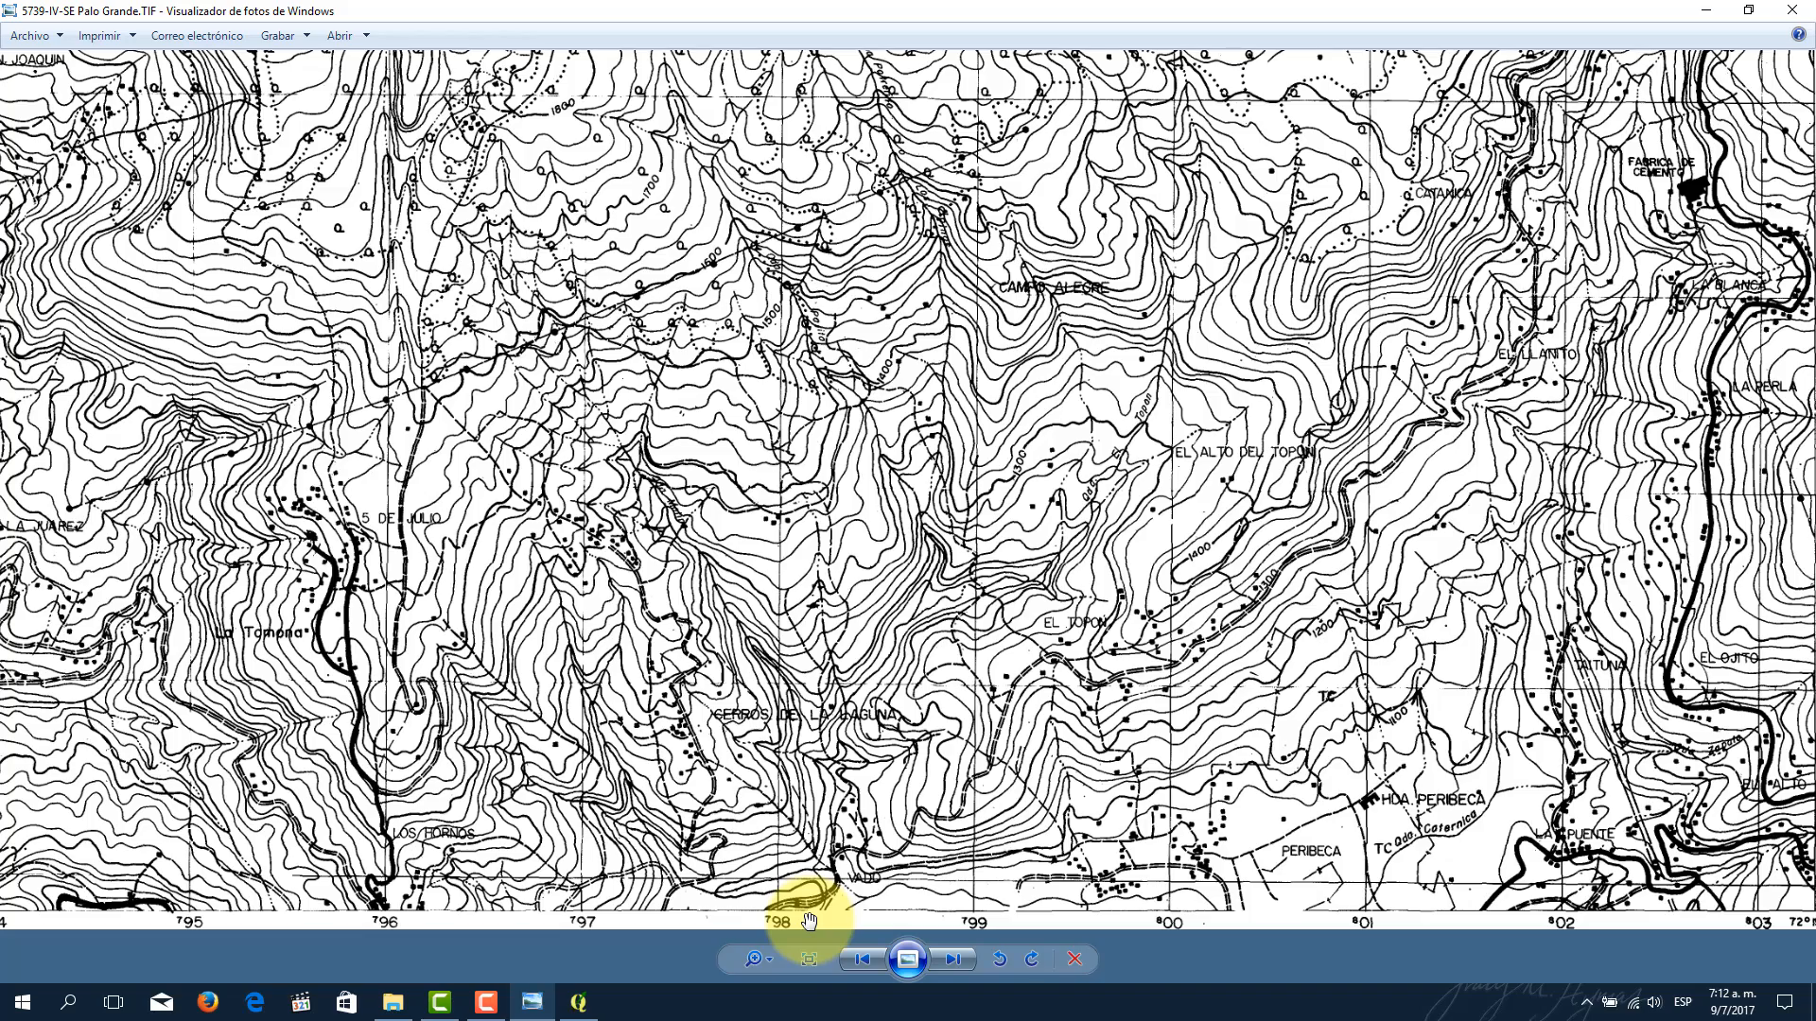
{"action": "left_click_drag", "start_coordinate": [807, 372], "coordinate": [823, 831]}
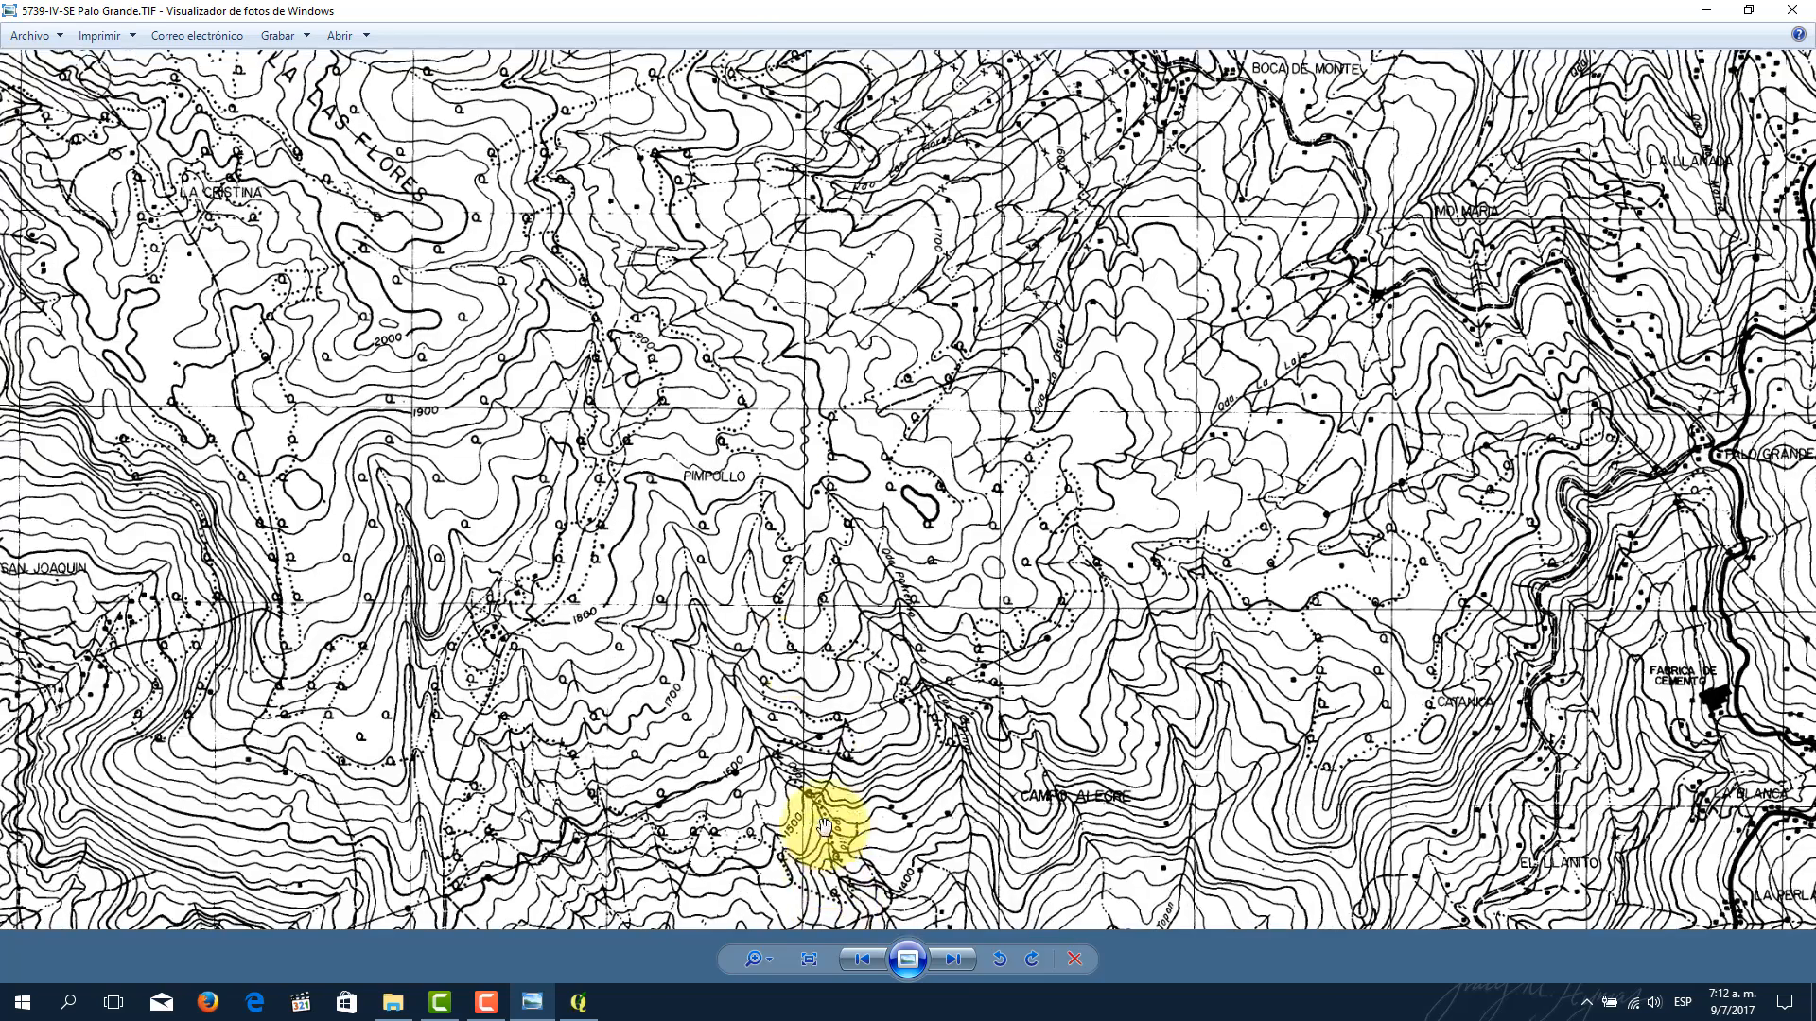
{"action": "left_click_drag", "start_coordinate": [786, 284], "coordinate": [686, 575]}
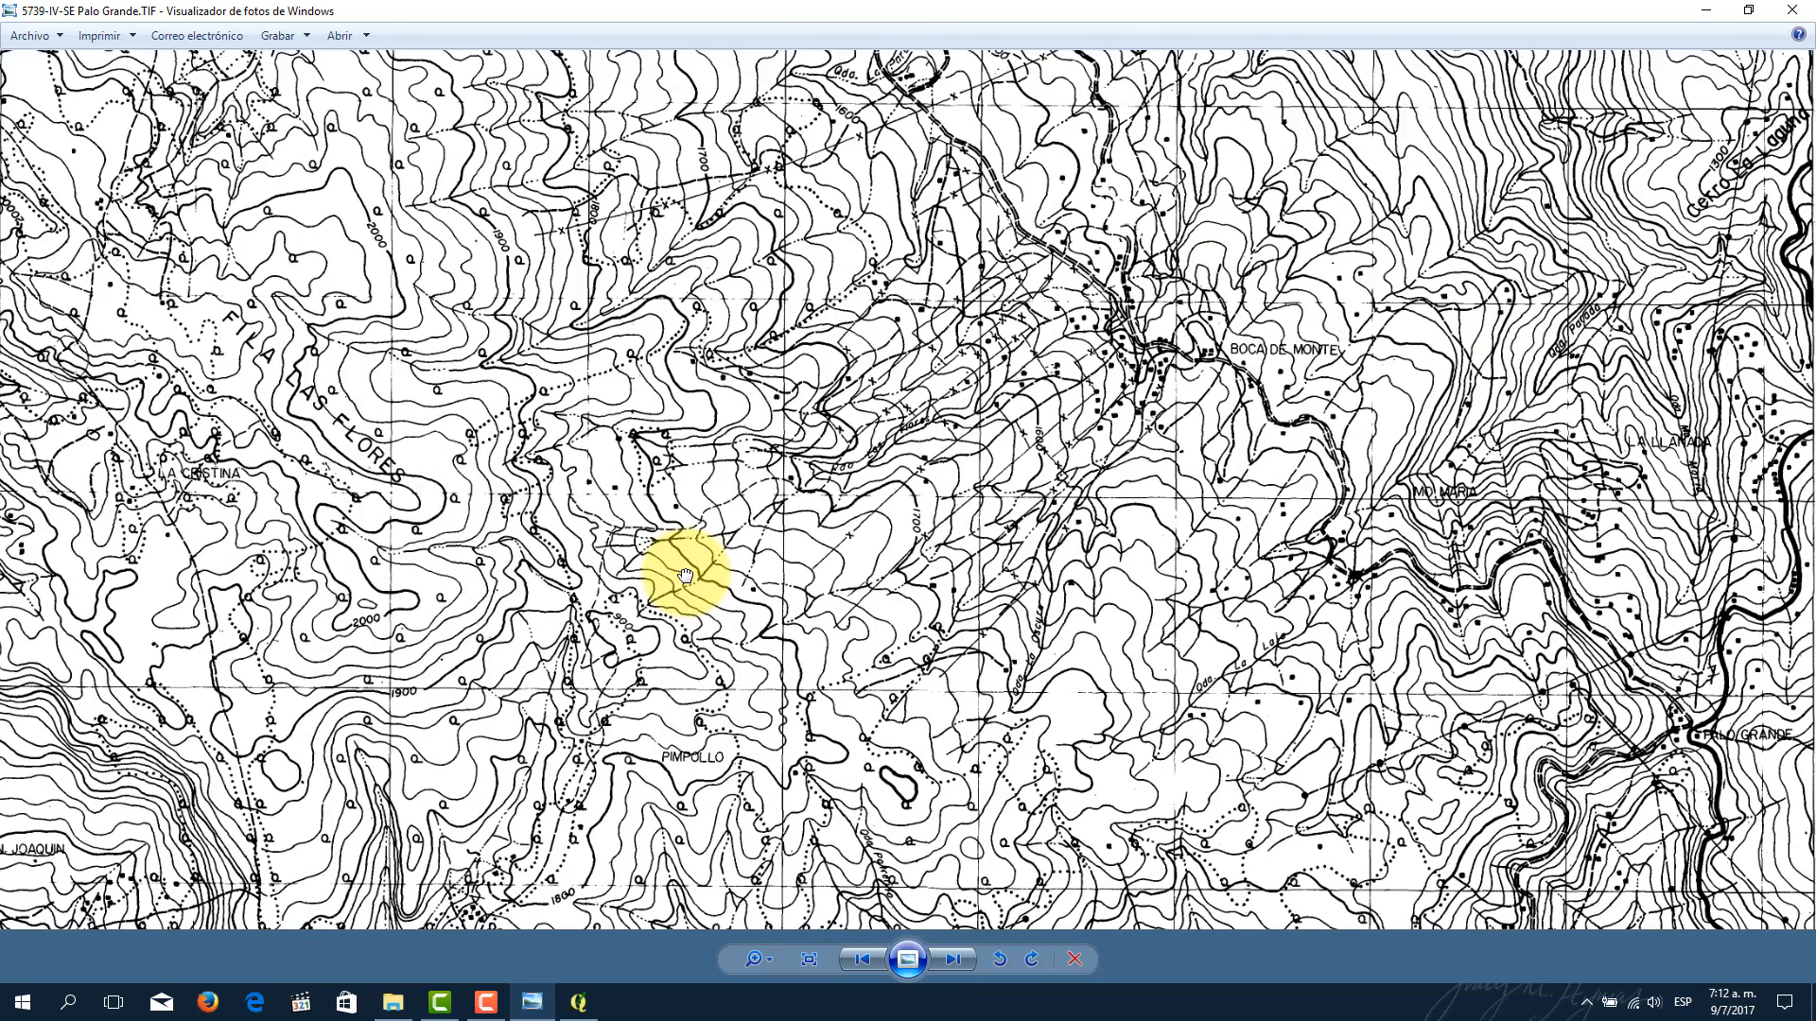
{"action": "left_click_drag", "start_coordinate": [973, 337], "coordinate": [739, 313]}
{"action": "left_click_drag", "start_coordinate": [984, 800], "coordinate": [951, 386]}
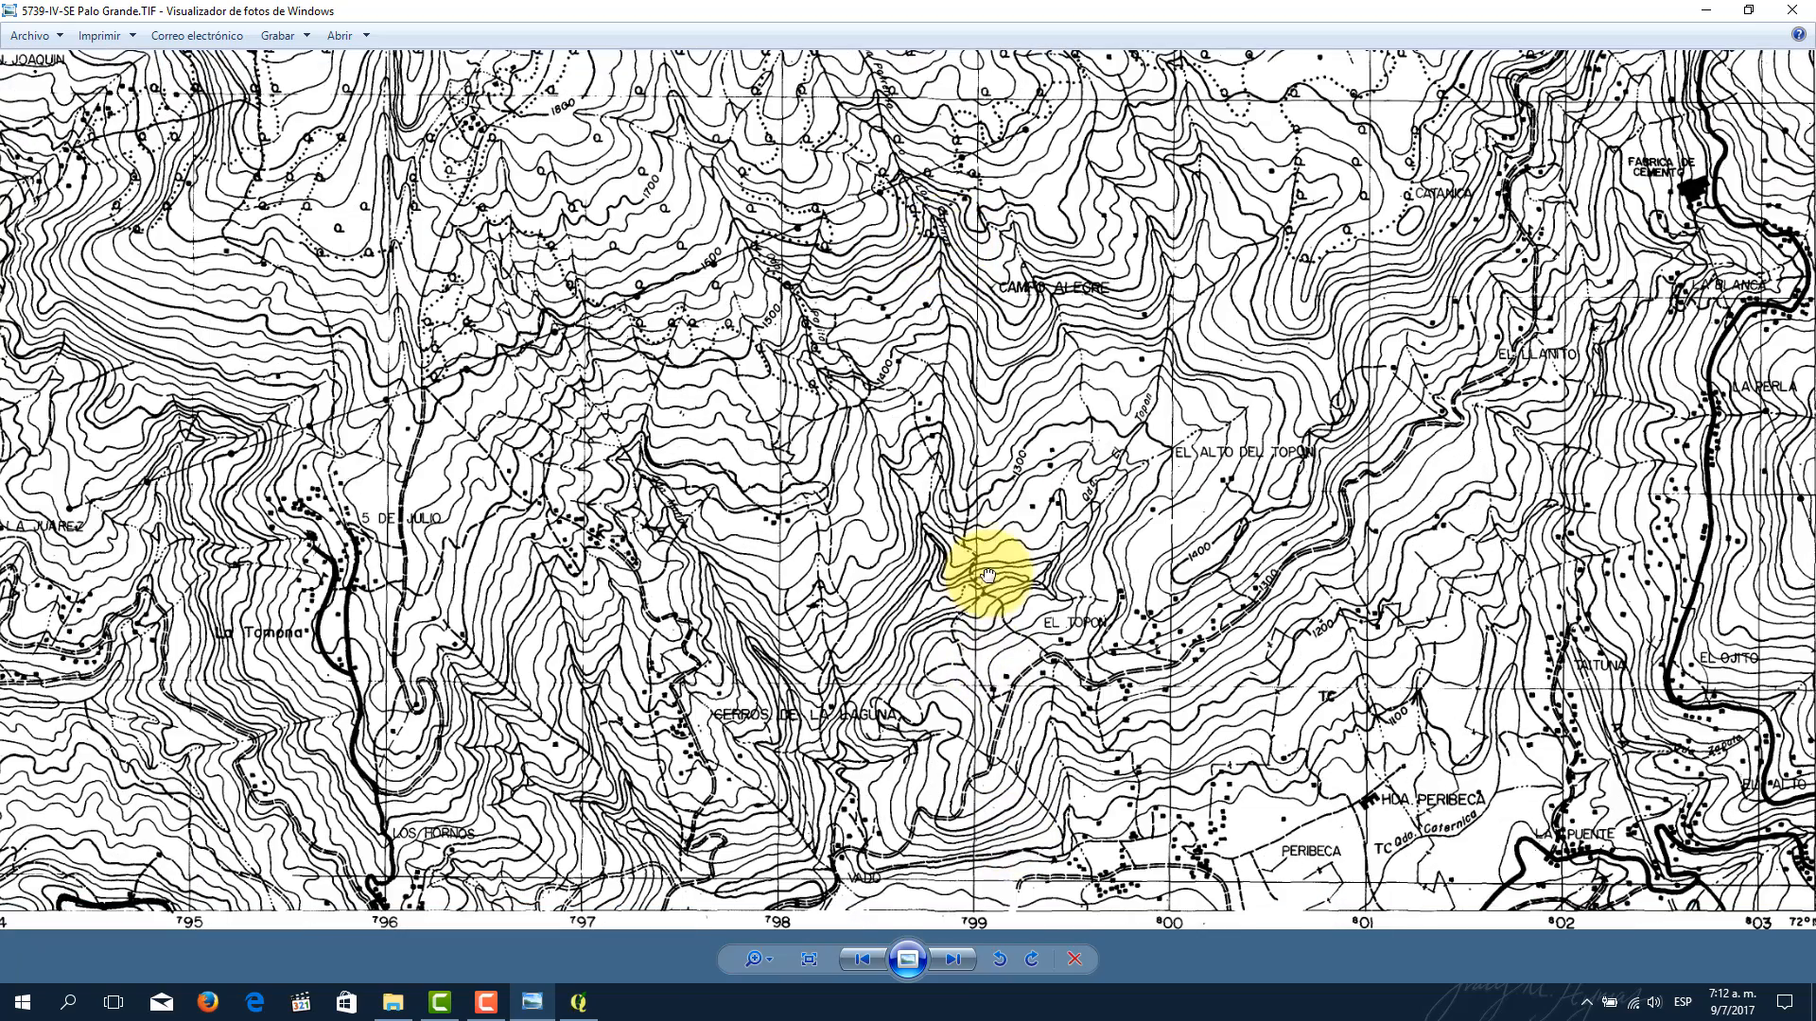
Step: Return to the QGIS Georeferencer and try to give the control point west of El Alto del Topon X 799000 and Y 871000
{"action": "left_click", "coordinate": [579, 1001]}
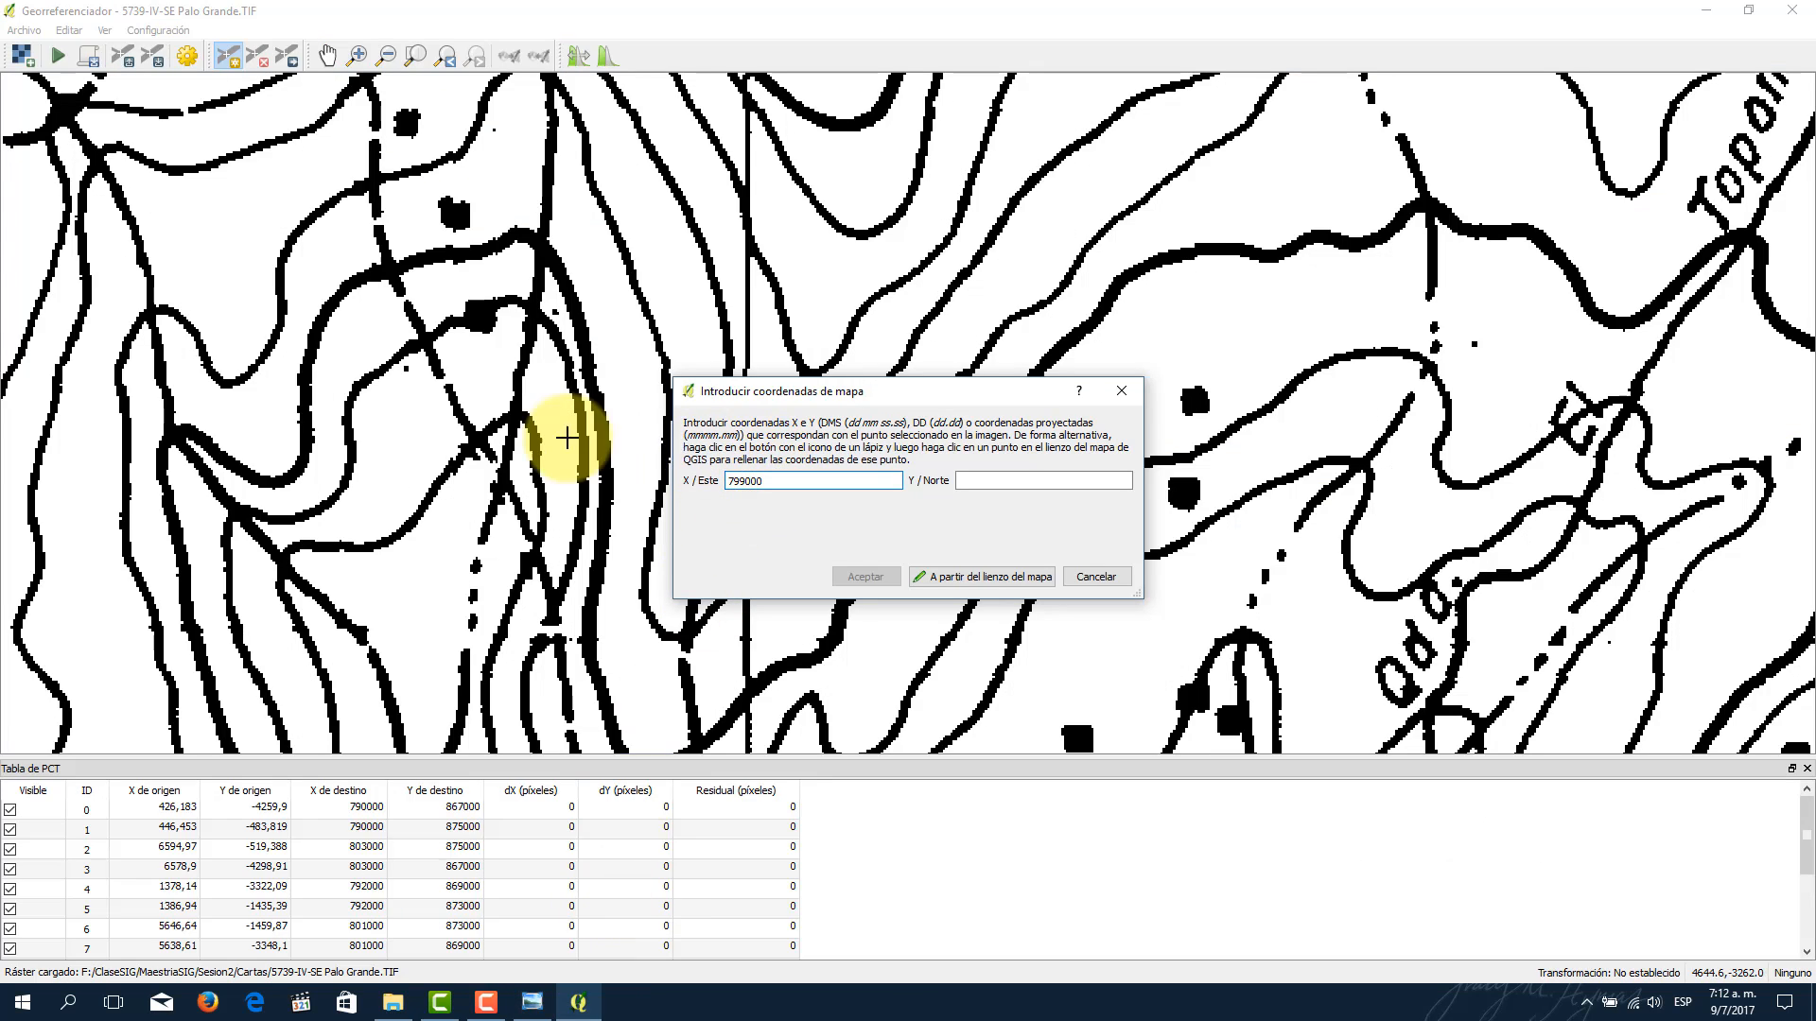
{"action": "scroll", "coordinate": [544, 482], "scroll_direction": "down", "scroll_amount": 3}
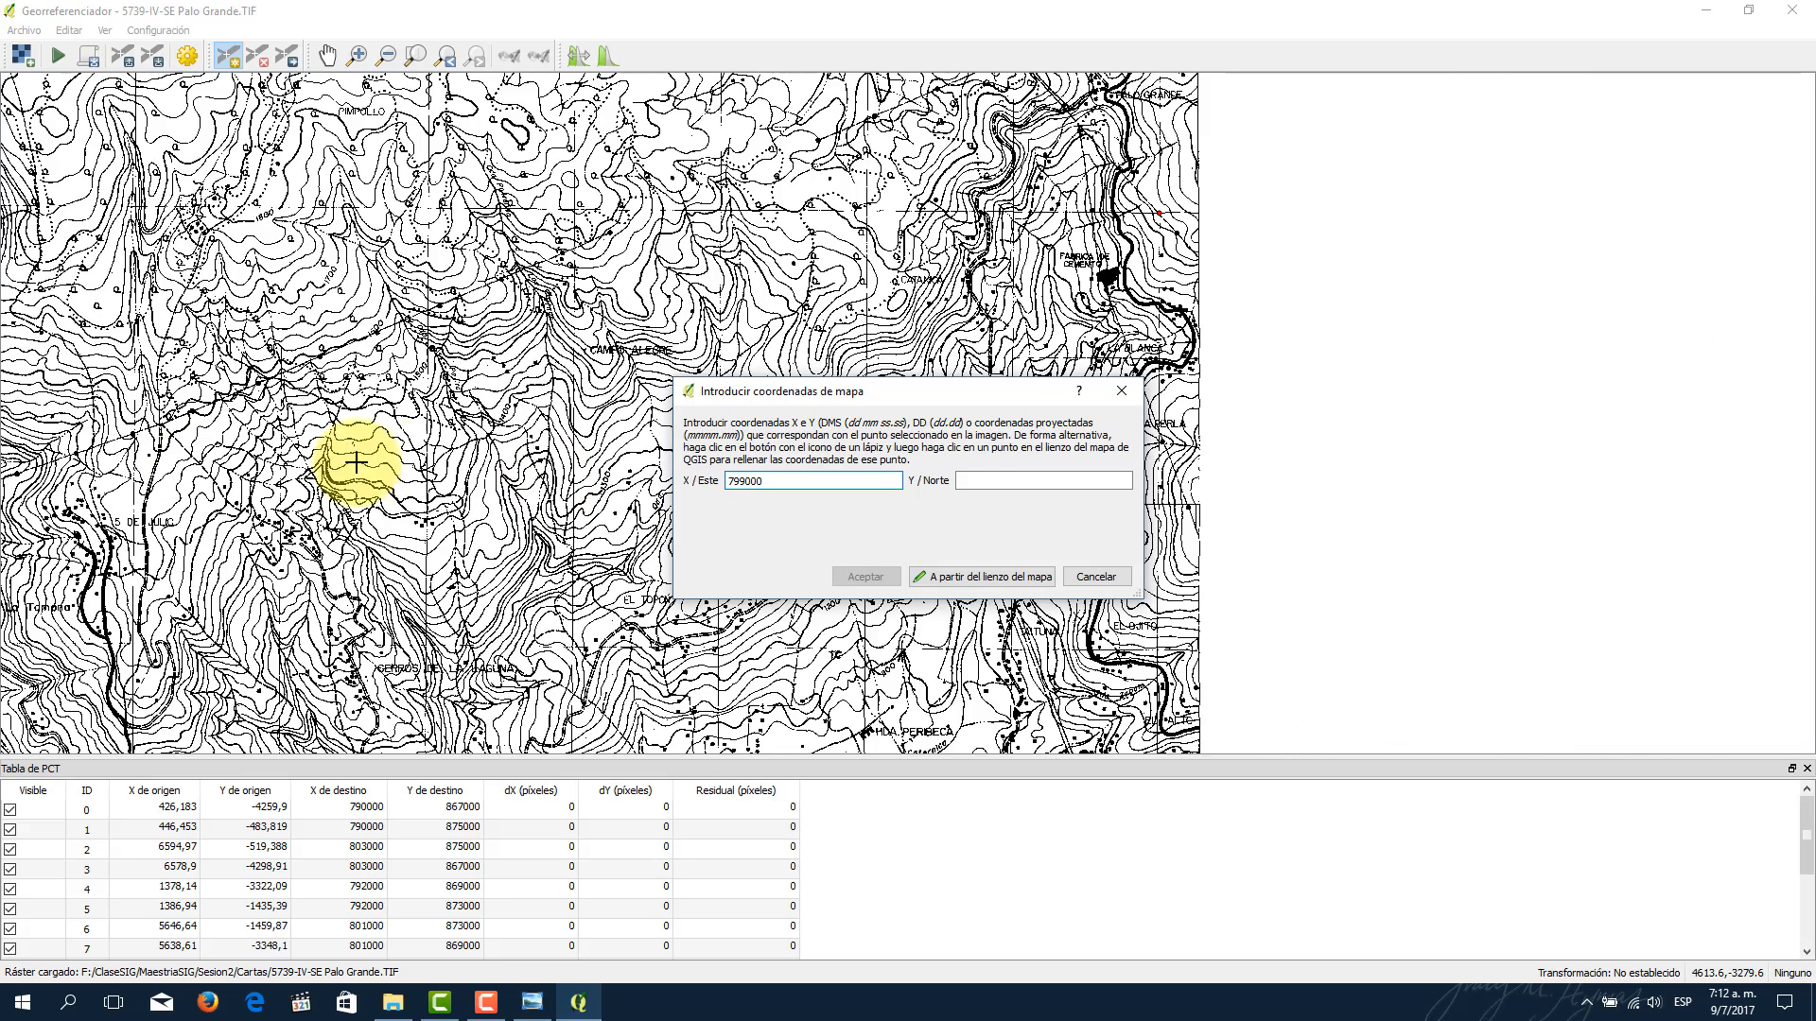
{"action": "left_click_drag", "start_coordinate": [1811, 836], "coordinate": [1808, 916]}
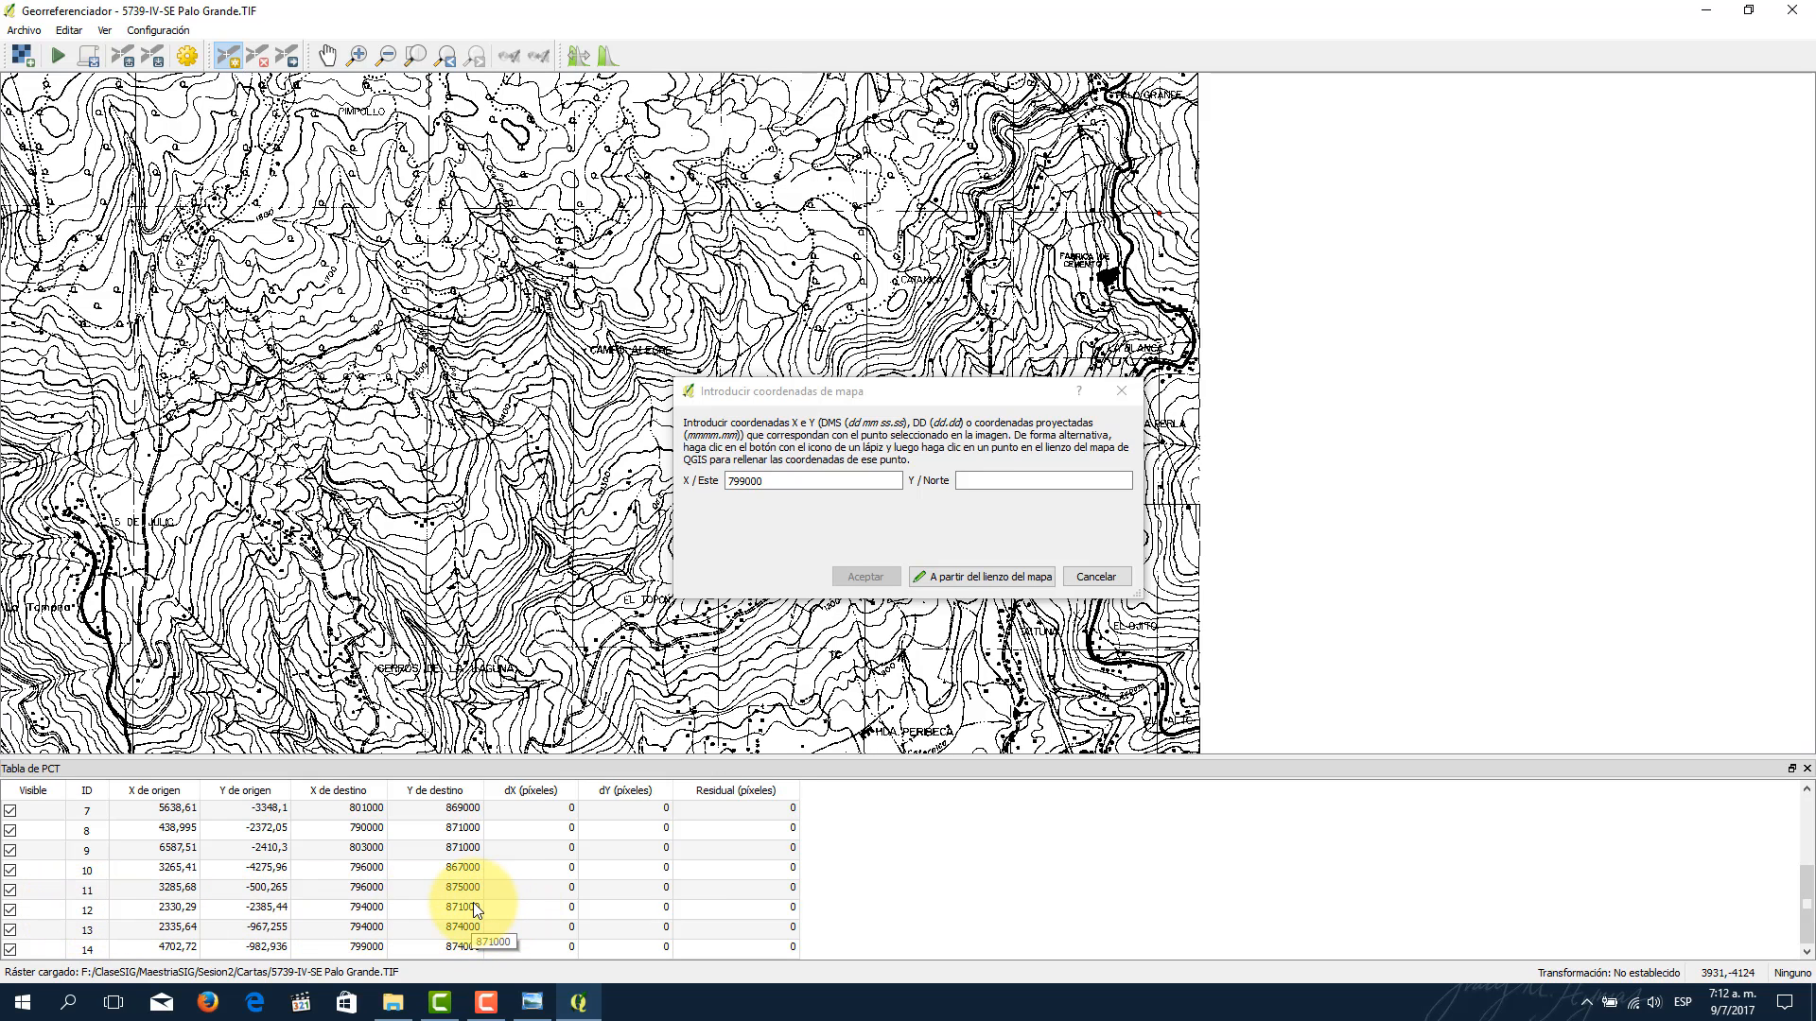
{"action": "left_click", "coordinate": [1010, 482]}
{"action": "type", "text": "871000"}
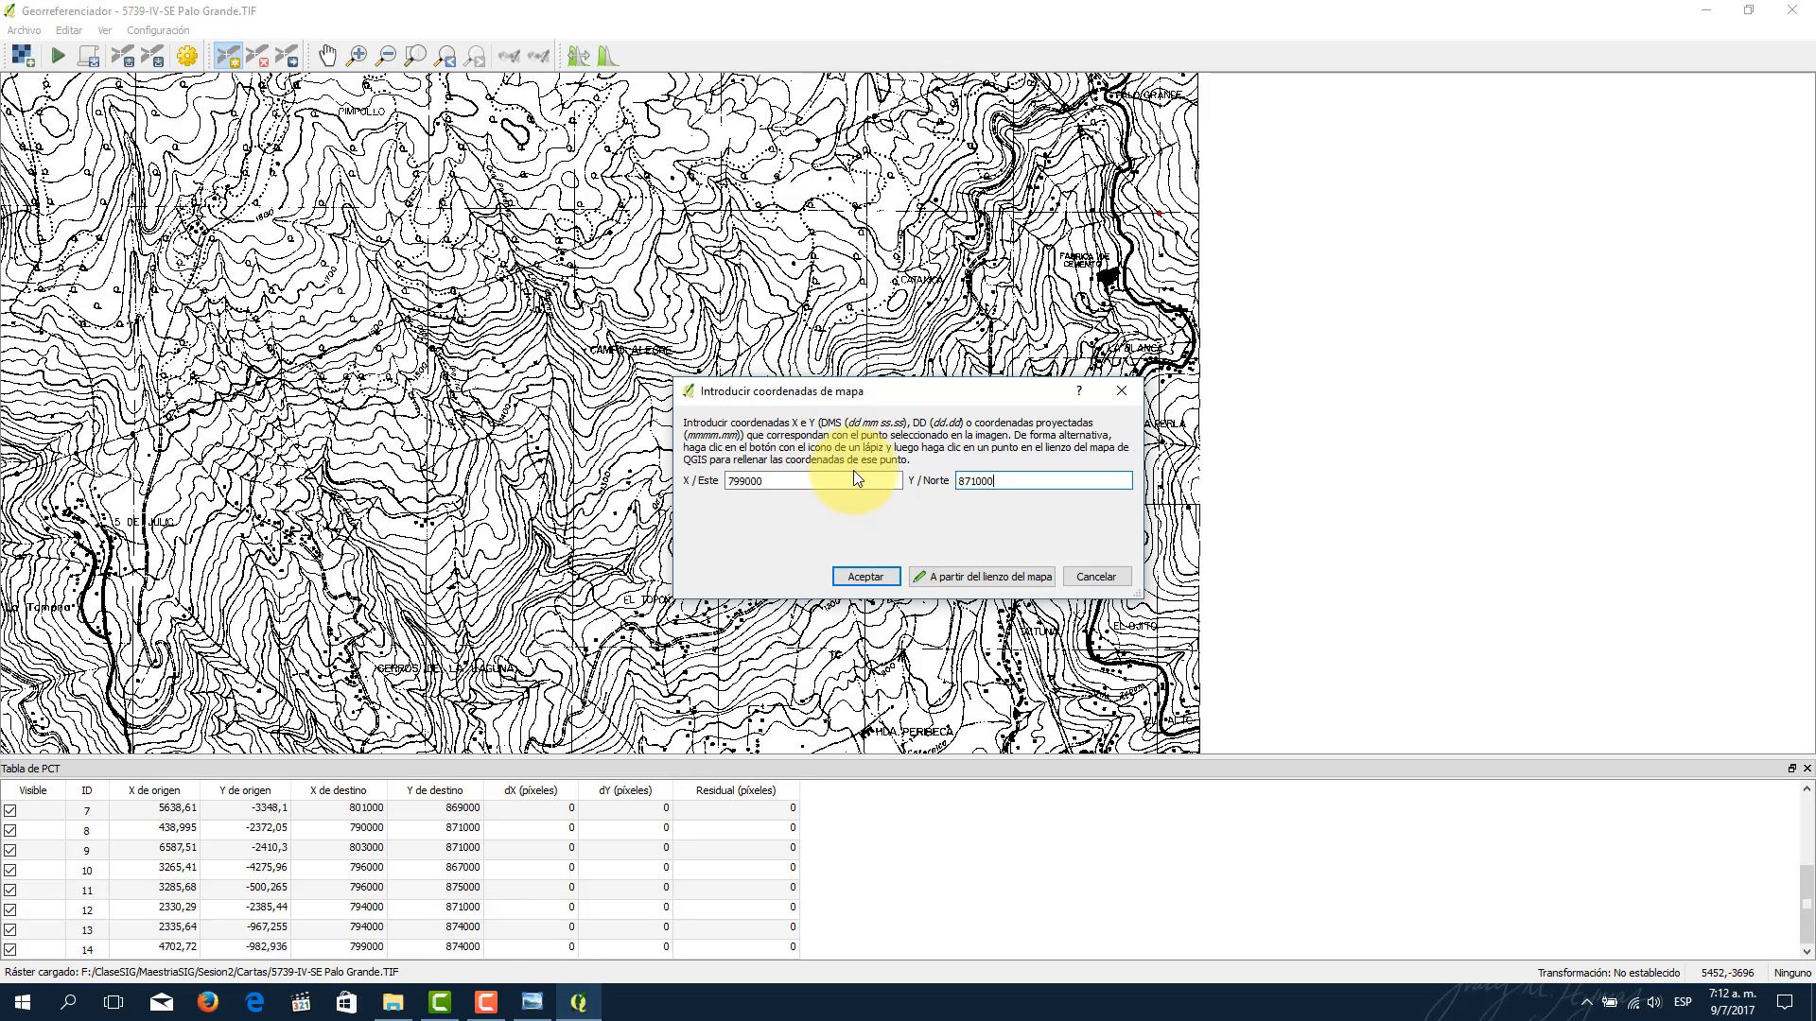
{"action": "left_click", "coordinate": [863, 577]}
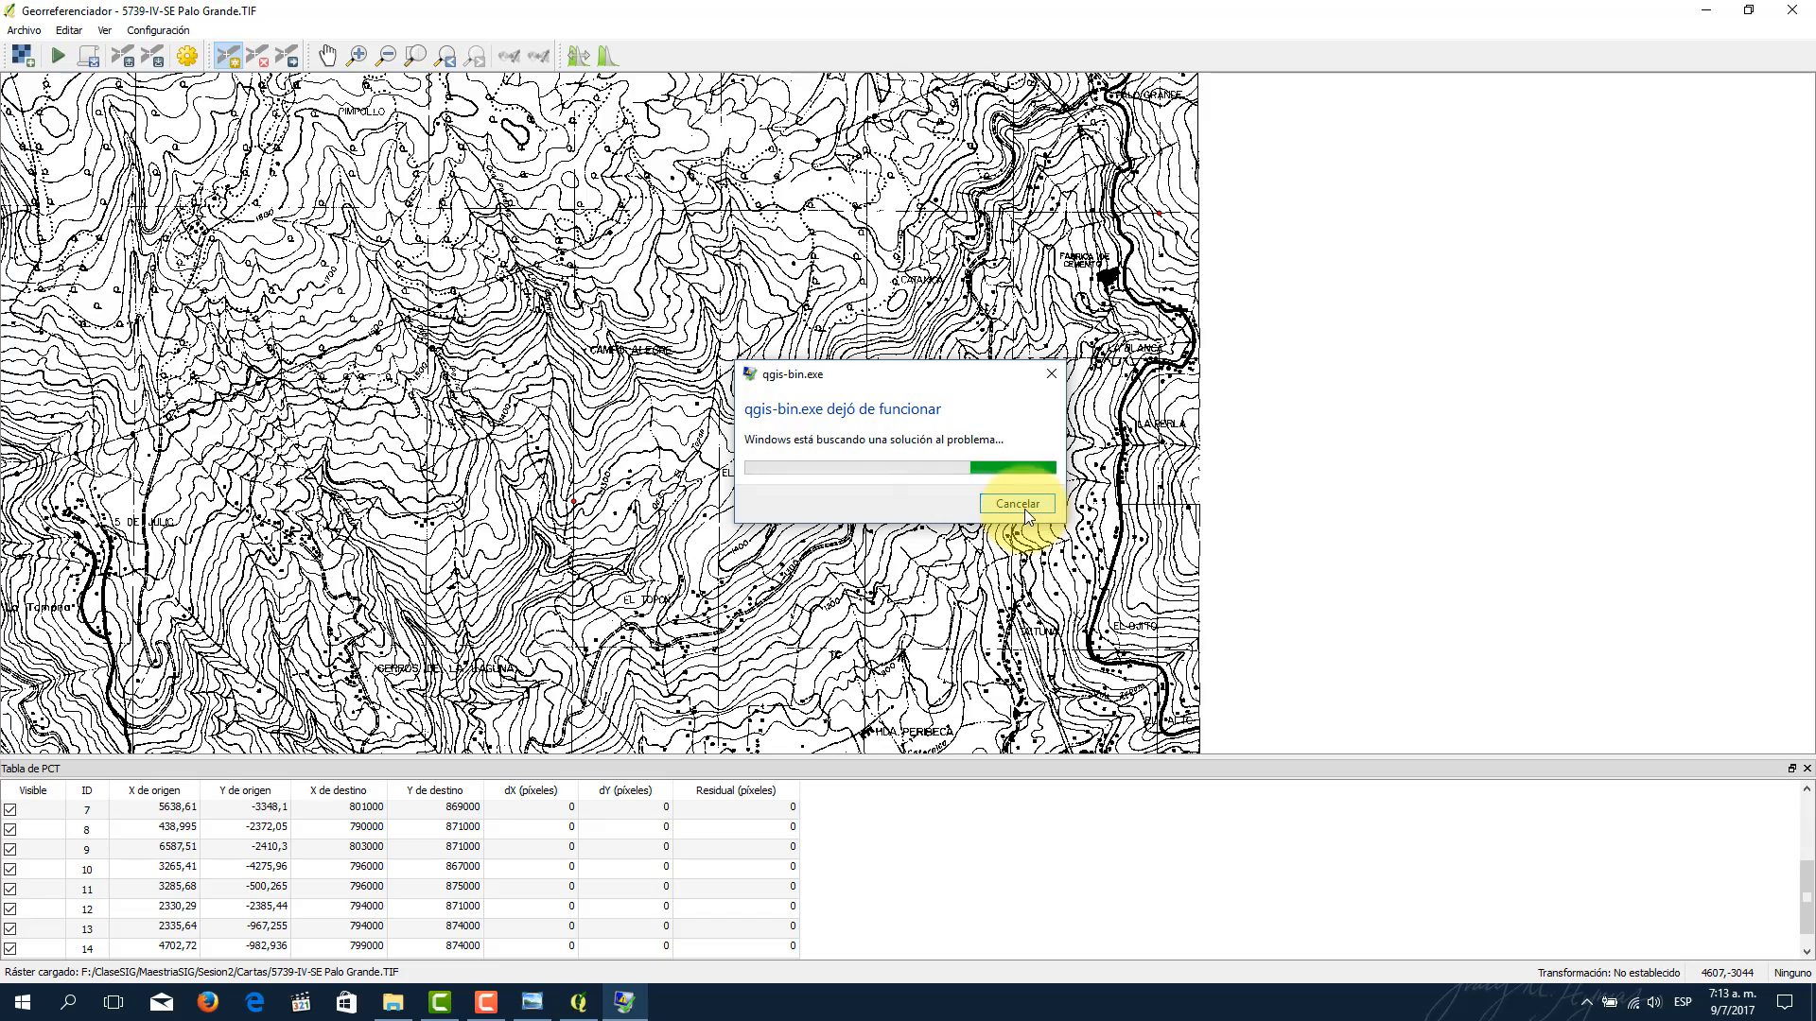
Step: Dismiss the crash dialog, then relaunch QGIS with the raster Georeferencer open
{"action": "left_click", "coordinate": [1024, 509]}
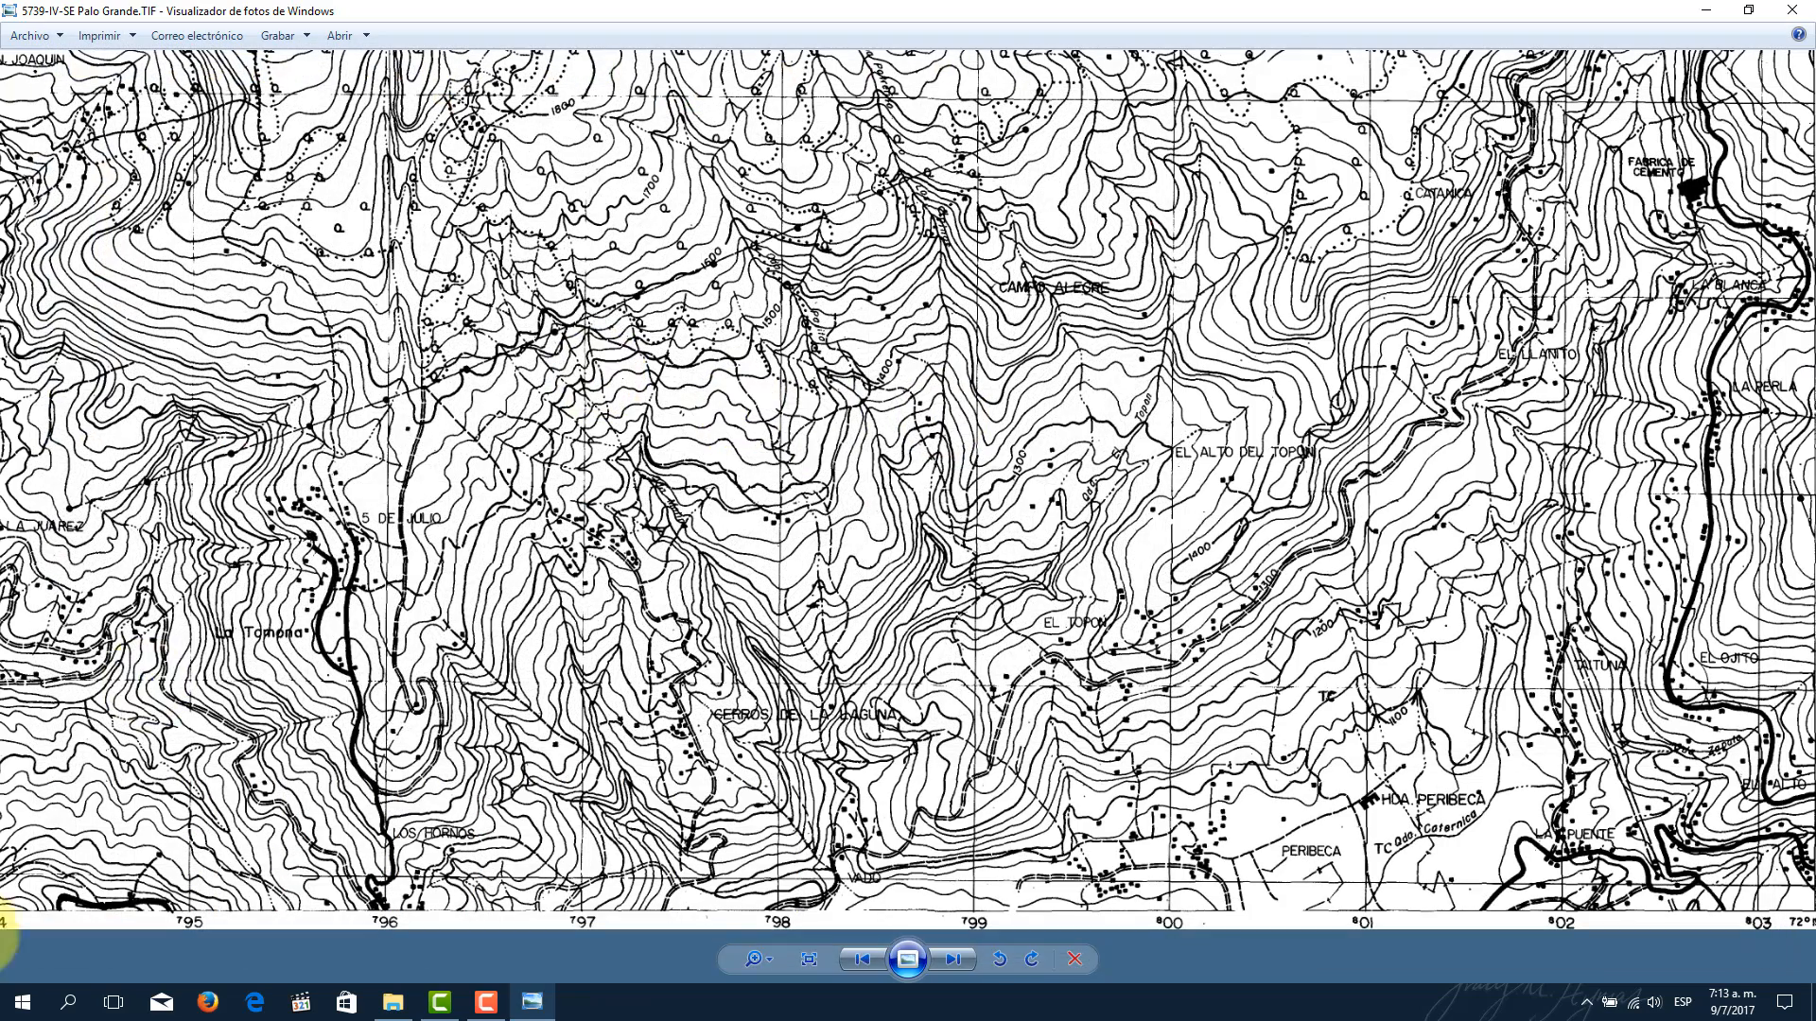
{"action": "left_click", "coordinate": [21, 997]}
{"action": "left_click", "coordinate": [1056, 389]}
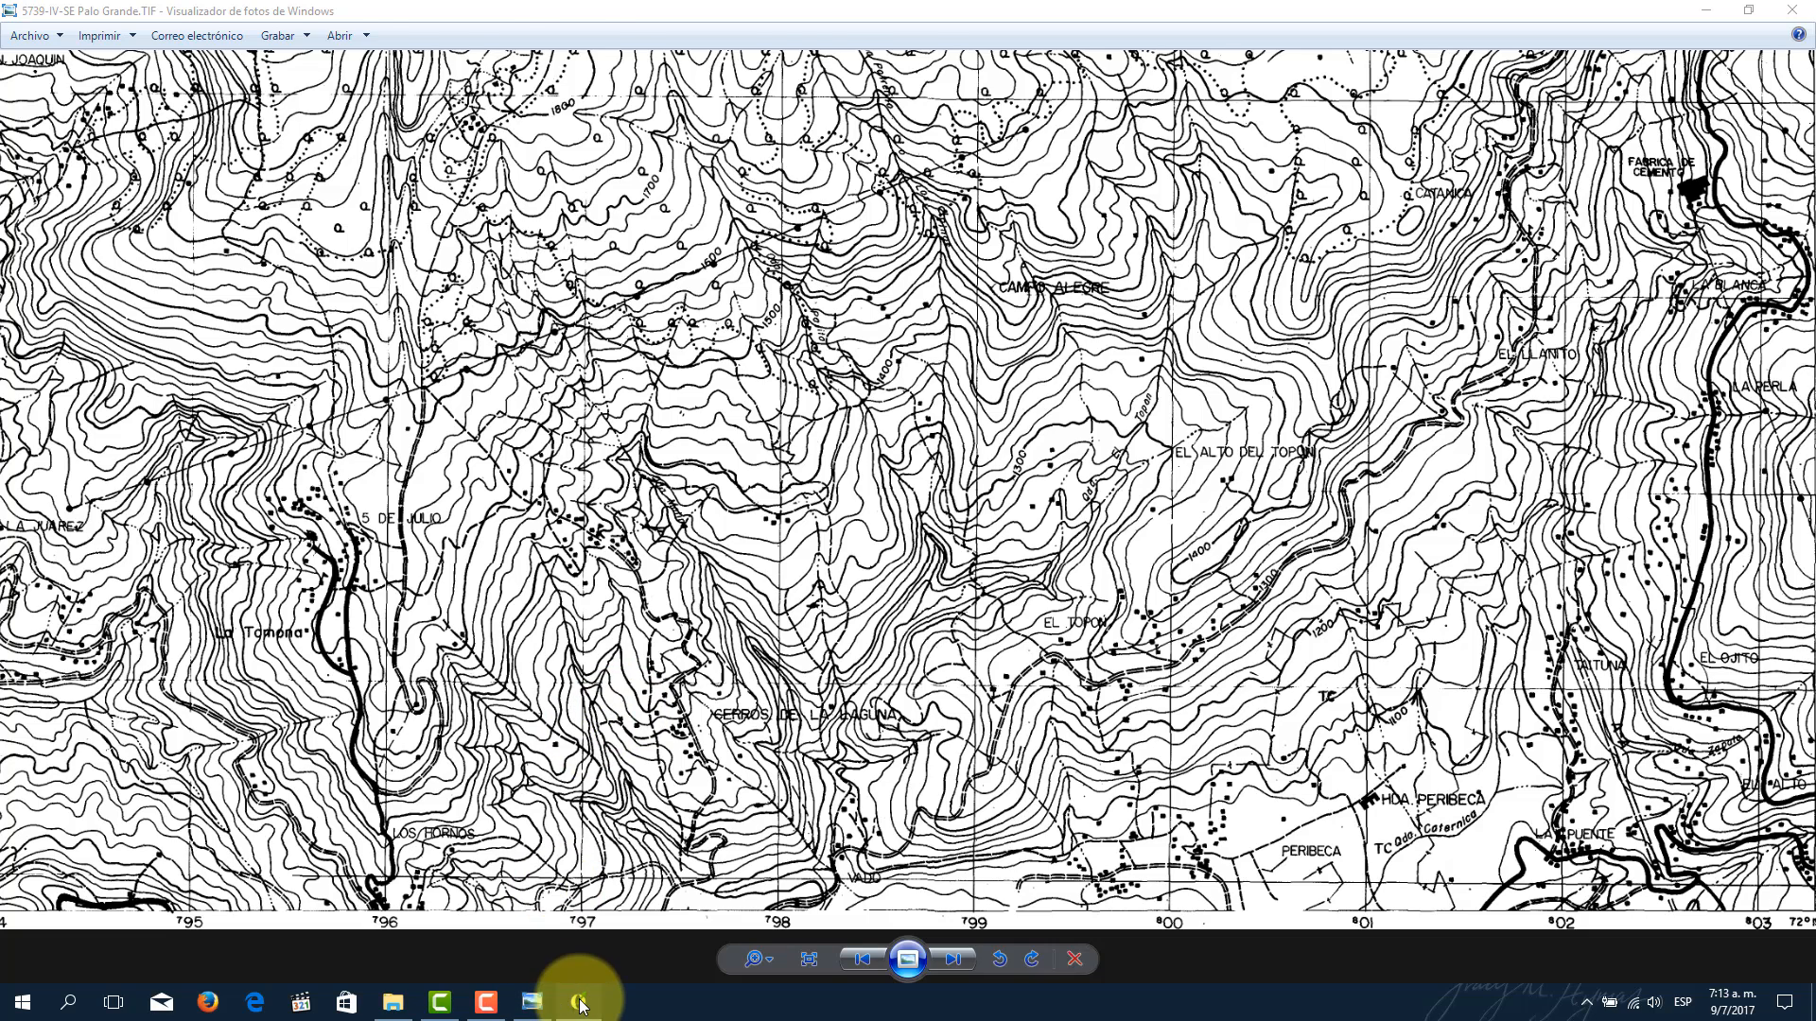
{"action": "left_click", "coordinate": [579, 1002]}
{"action": "left_click", "coordinate": [404, 32]}
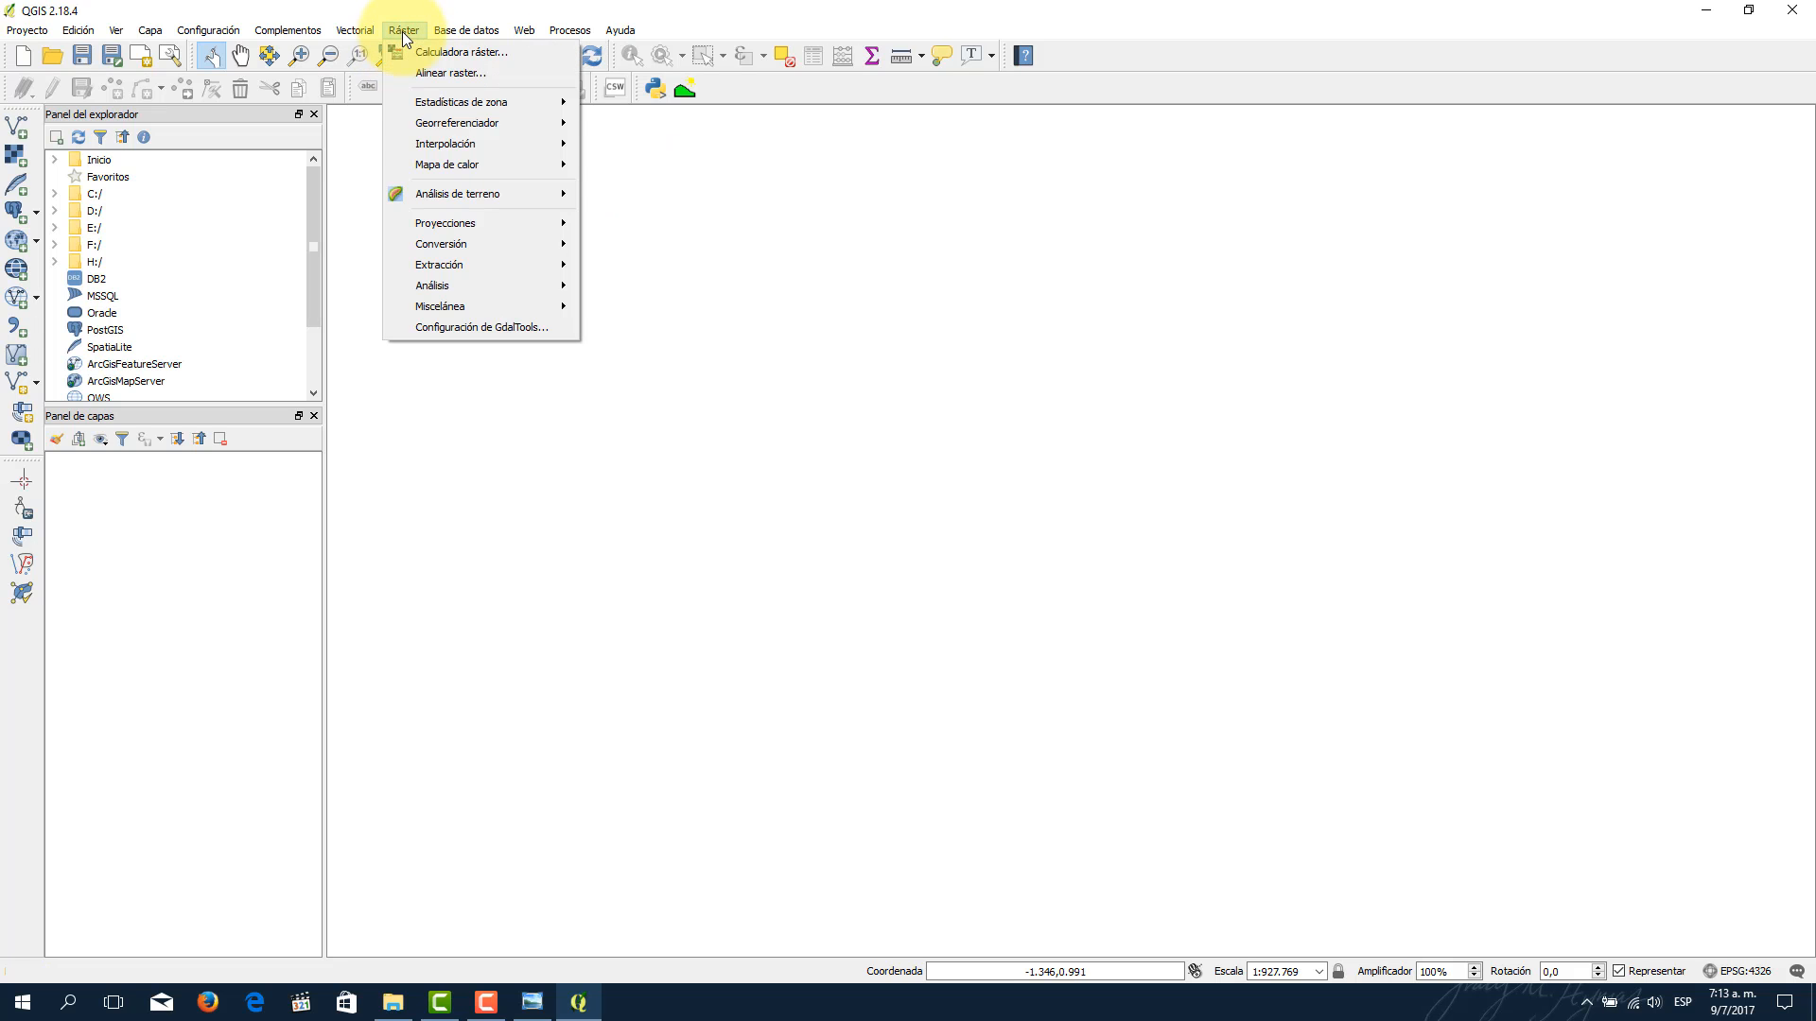
{"action": "mouse_move", "coordinate": [457, 122]}
{"action": "left_click", "coordinate": [600, 122]}
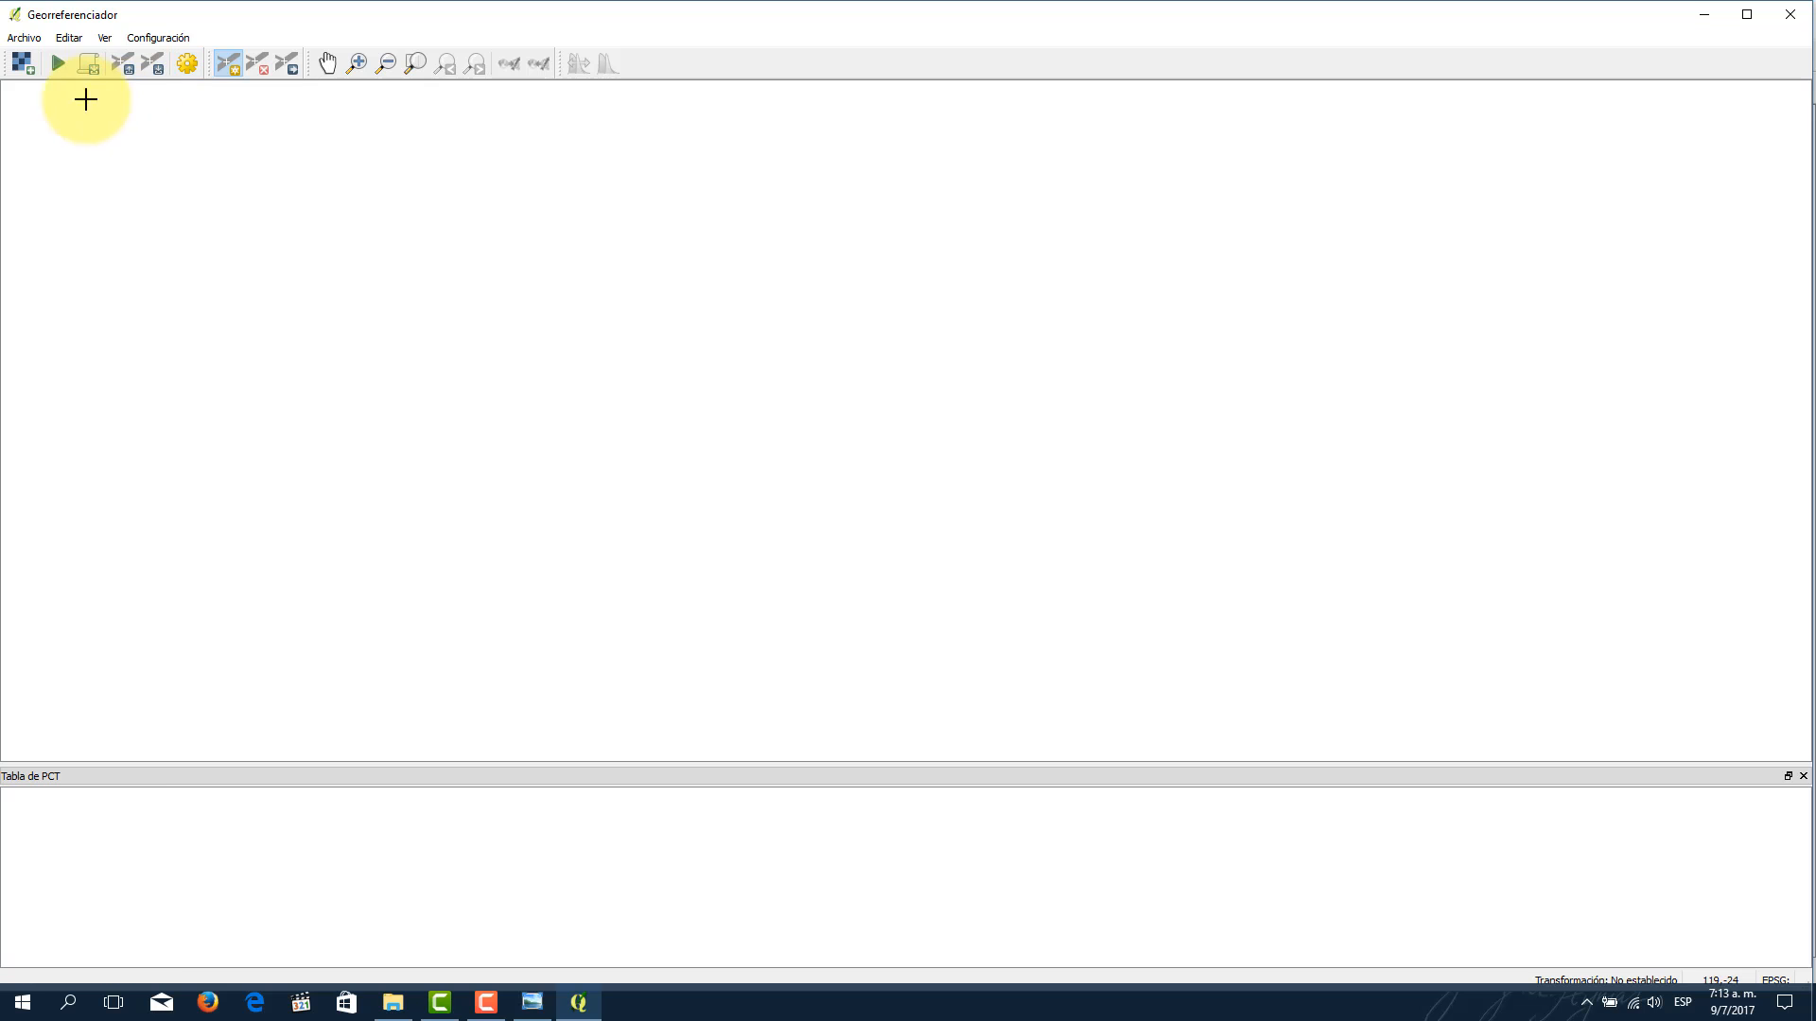
Step: Load 5739-IV-SE Palo Grande.TIF into the Georeferencer with the coordinate system La Canoa / UTM zone 18N
{"action": "left_click", "coordinate": [20, 64]}
{"action": "left_click", "coordinate": [440, 206]}
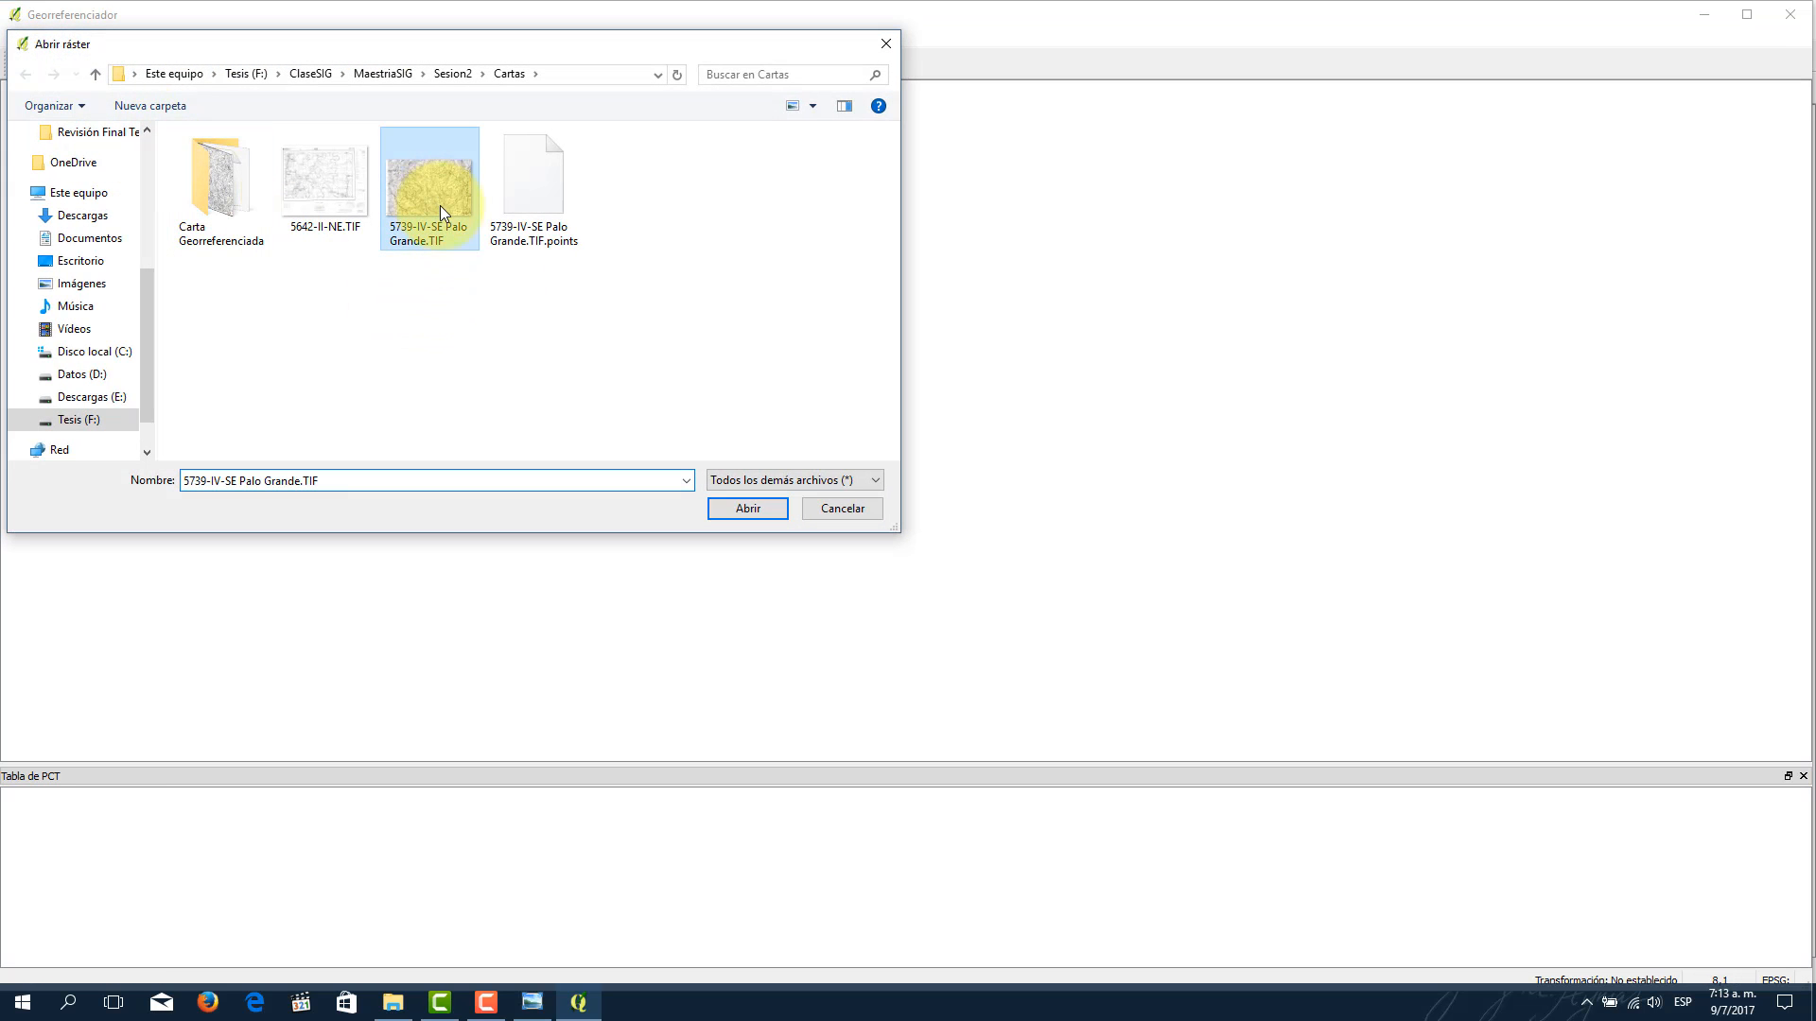
{"action": "left_click", "coordinate": [762, 513]}
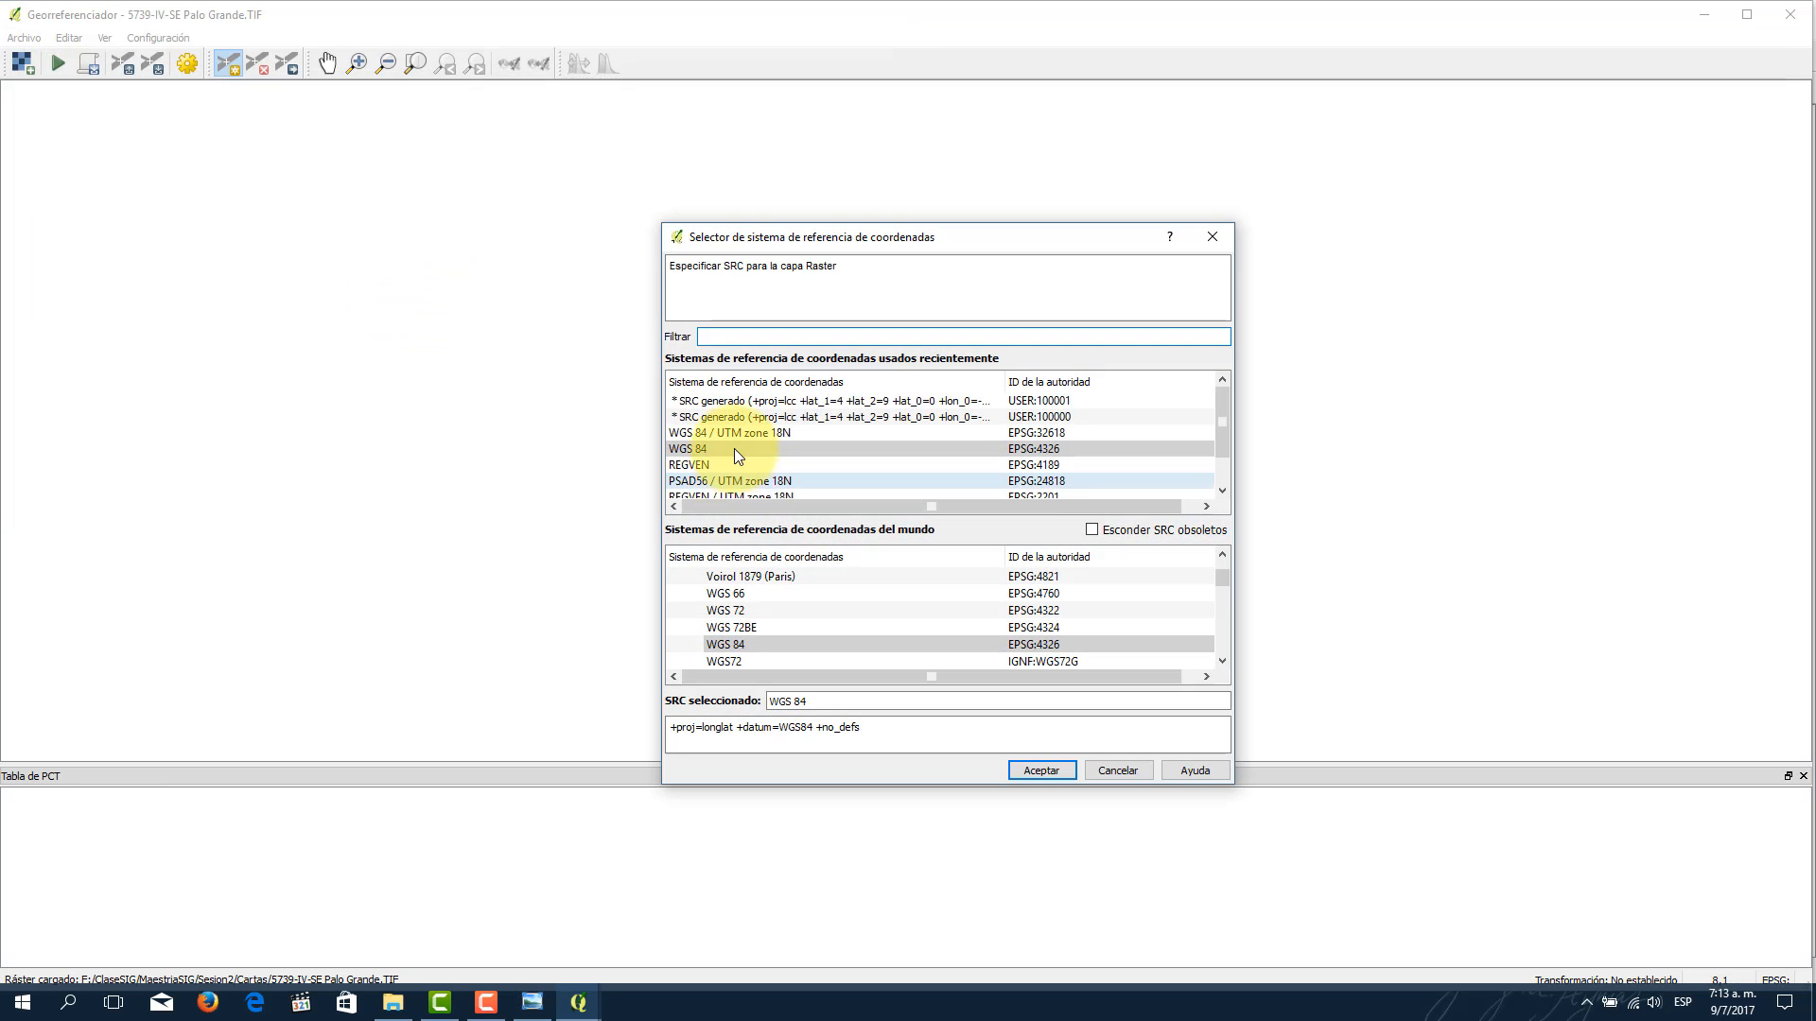
{"action": "type", "text": "la ca"}
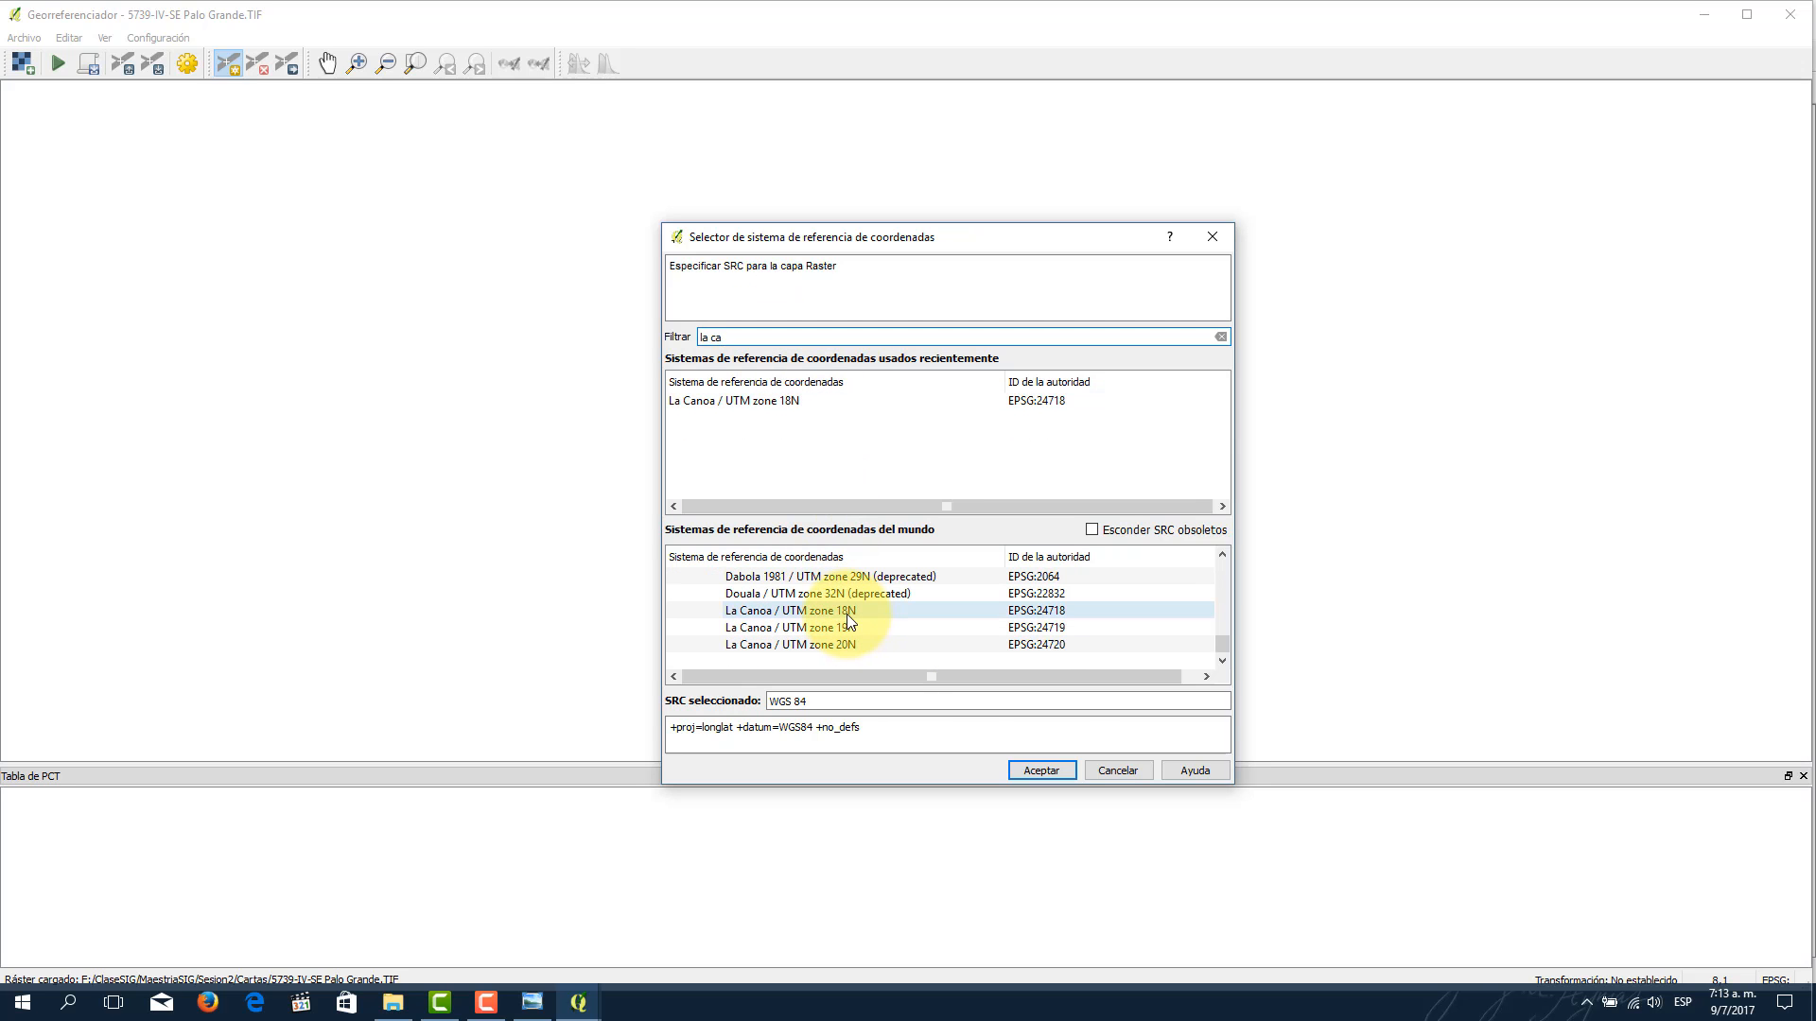
{"action": "left_click", "coordinate": [799, 610]}
{"action": "left_click", "coordinate": [1042, 770]}
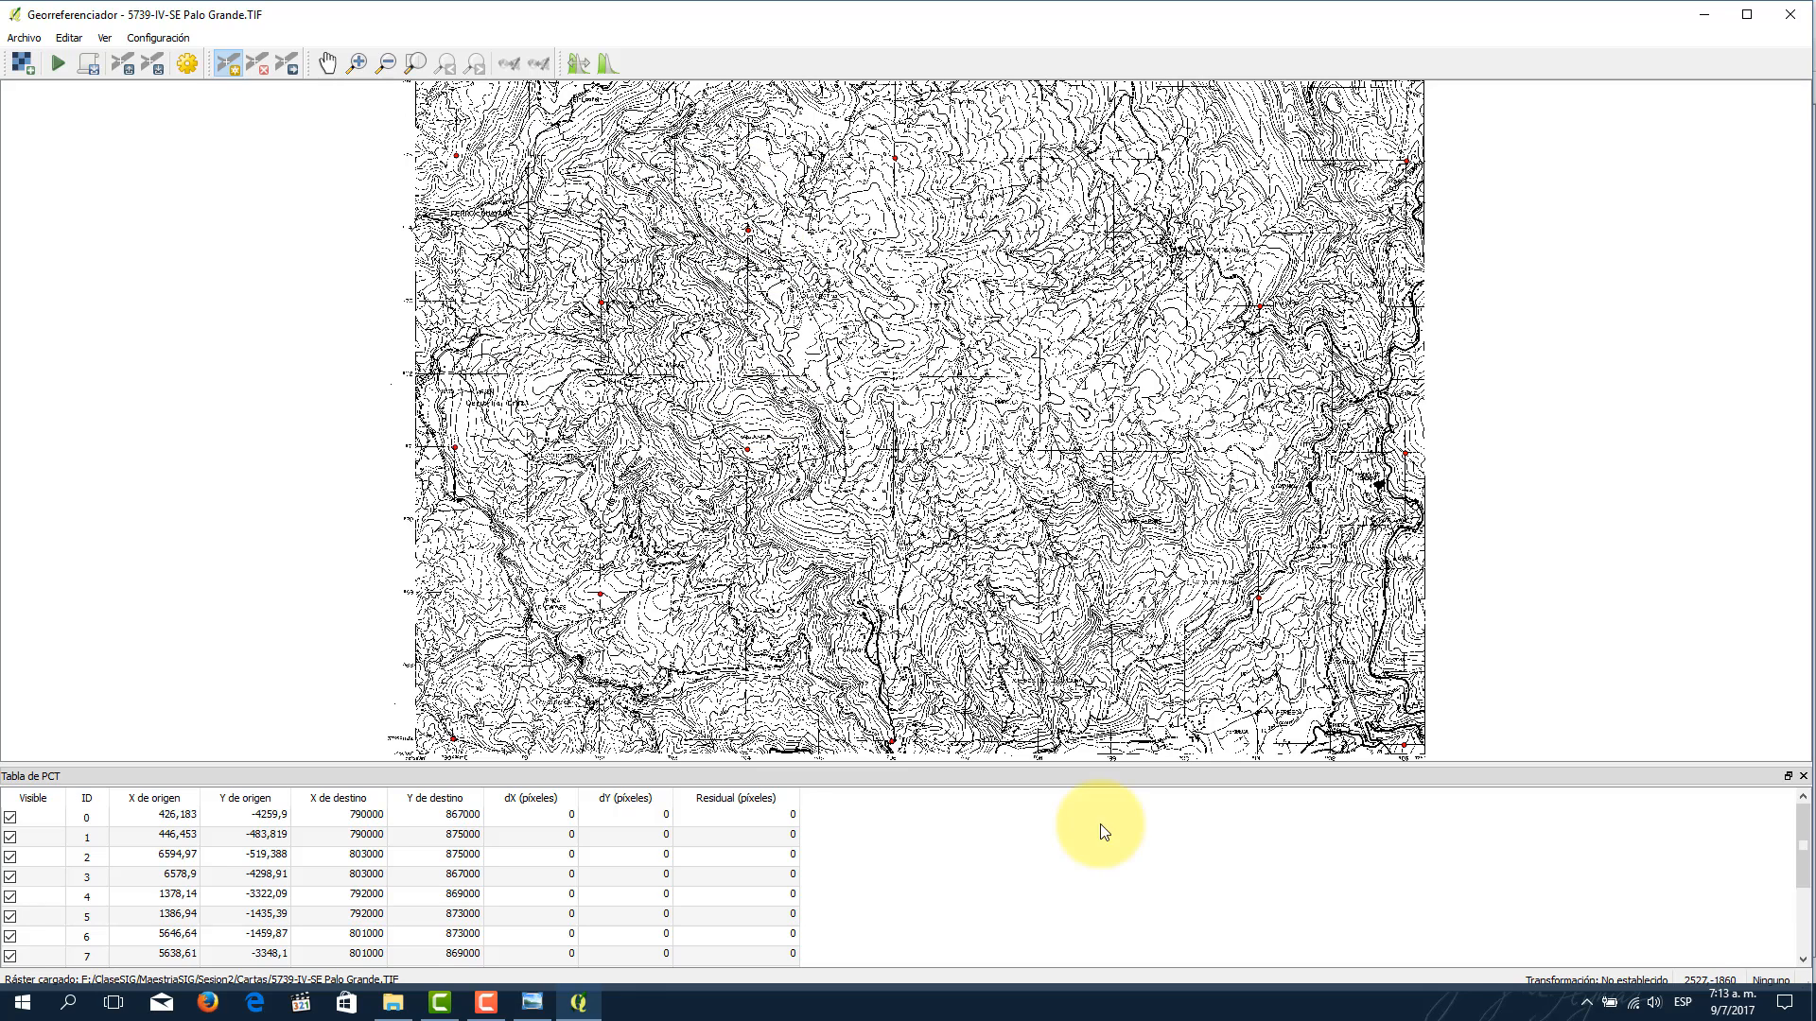
Step: Place a control point again on the grid crossing just west of Boca de Monte
{"action": "scroll", "coordinate": [1802, 877], "scroll_direction": "down", "scroll_amount": 2}
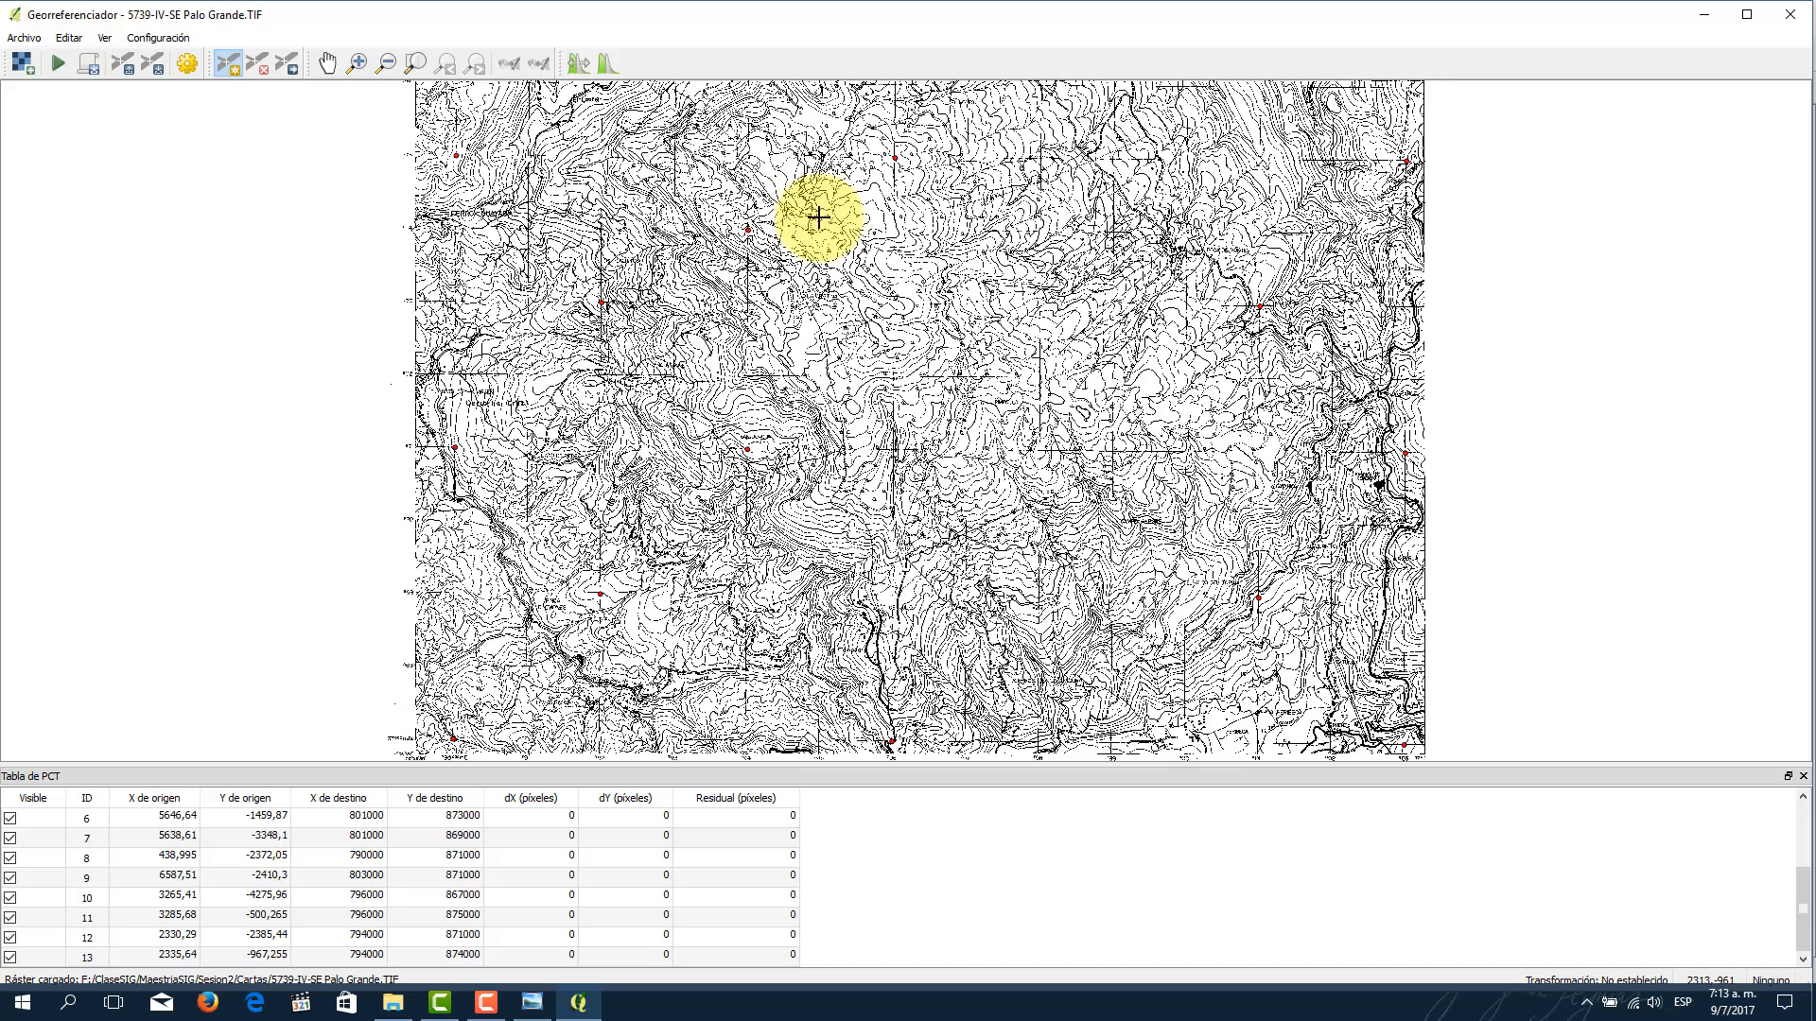
{"action": "scroll", "coordinate": [1116, 232], "scroll_direction": "up", "scroll_amount": 2}
{"action": "scroll", "coordinate": [1121, 232], "scroll_direction": "up", "scroll_amount": 2}
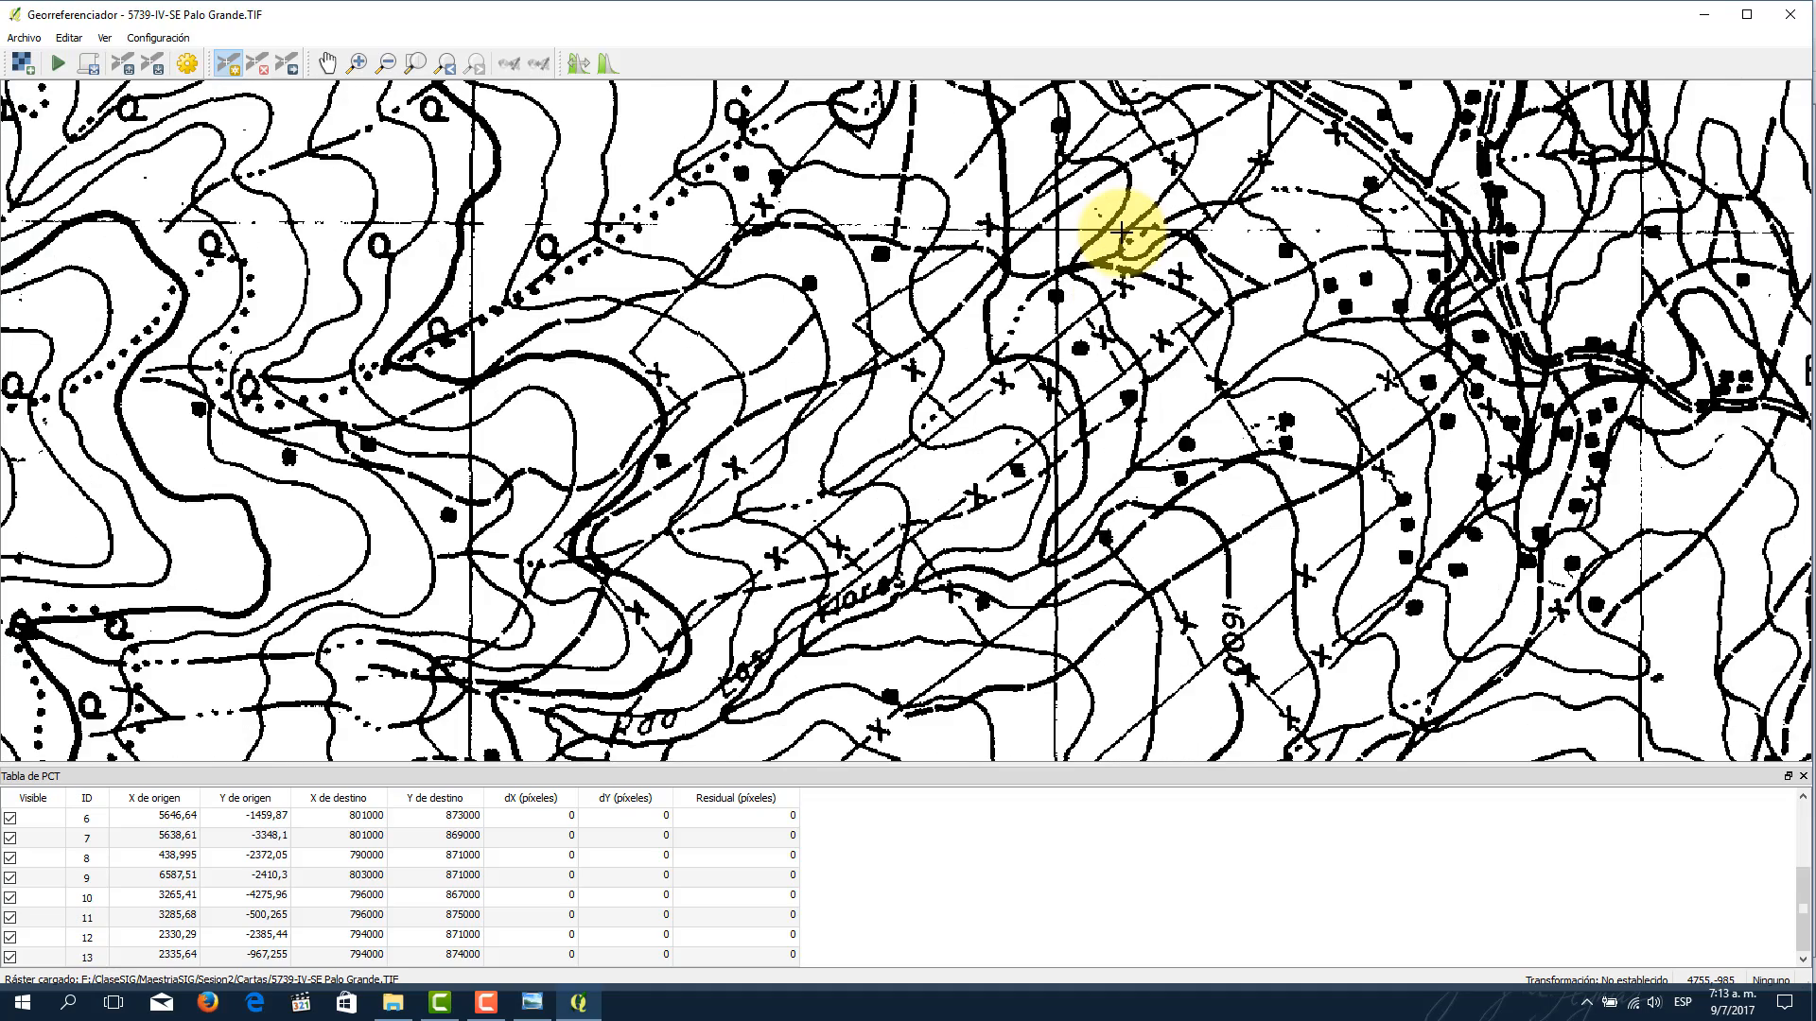
{"action": "scroll", "coordinate": [1121, 232], "scroll_direction": "down", "scroll_amount": 2}
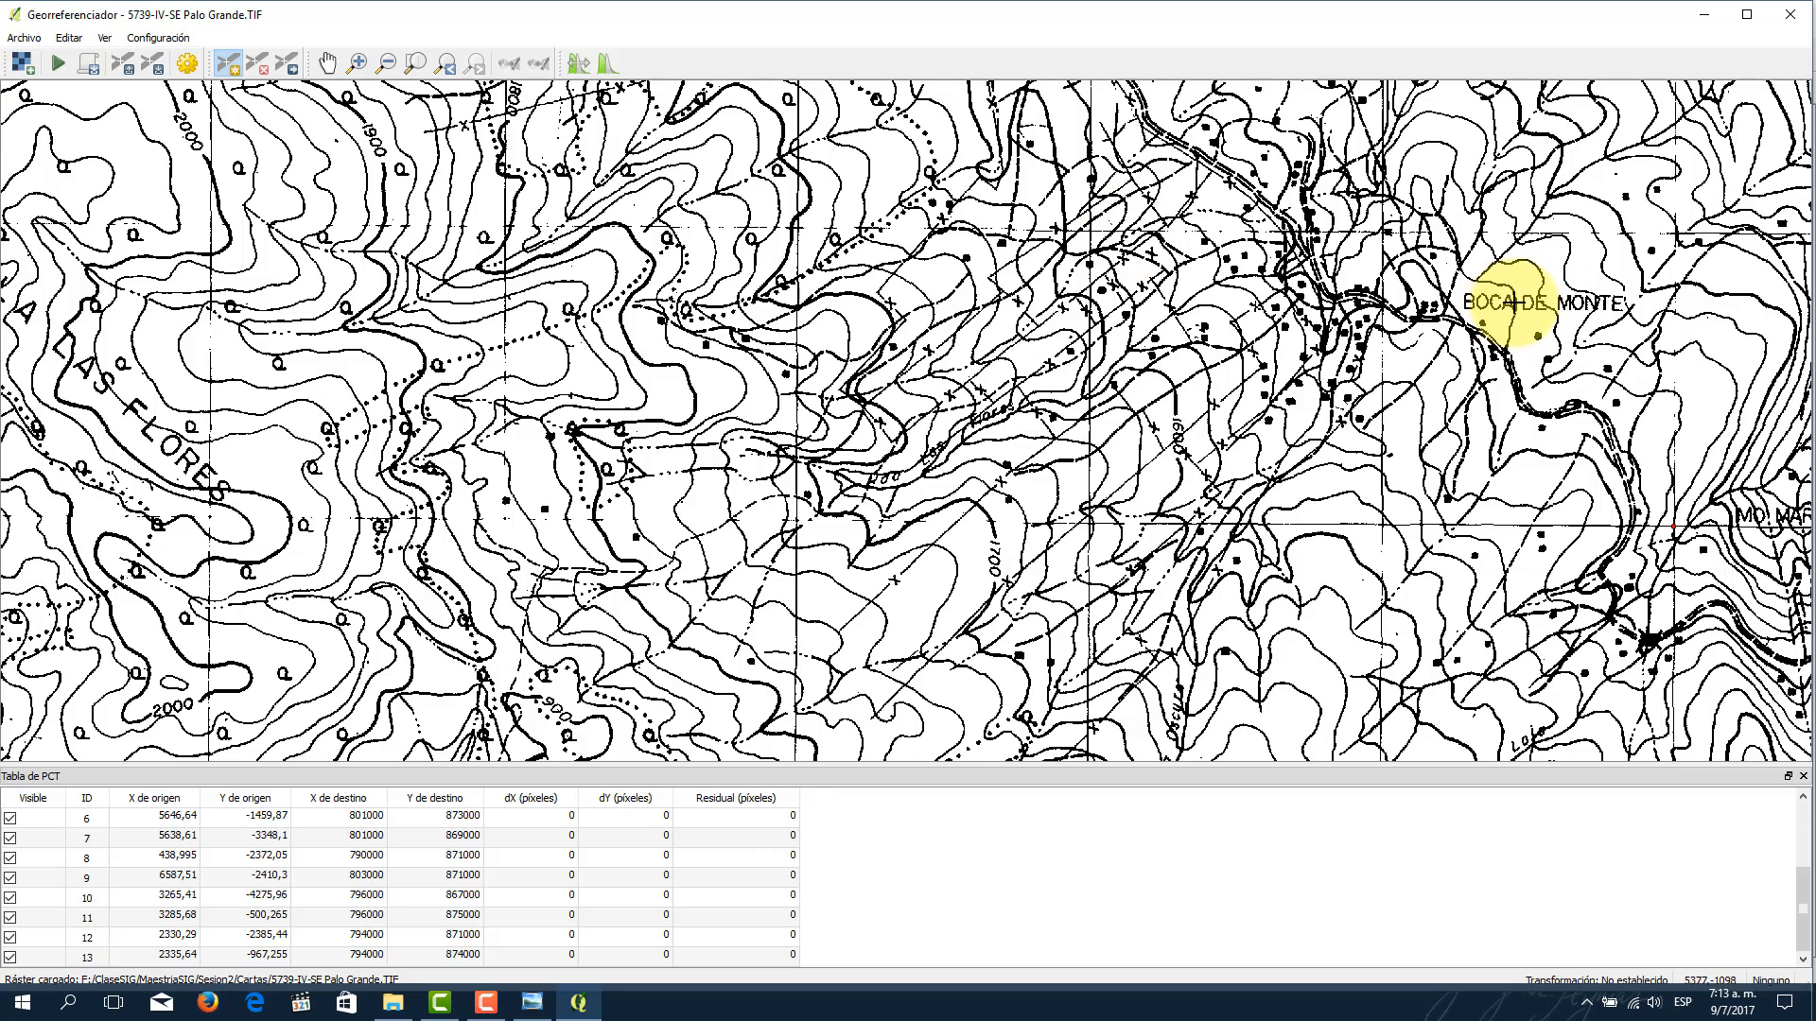
{"action": "scroll", "coordinate": [1135, 232], "scroll_direction": "up", "scroll_amount": 3}
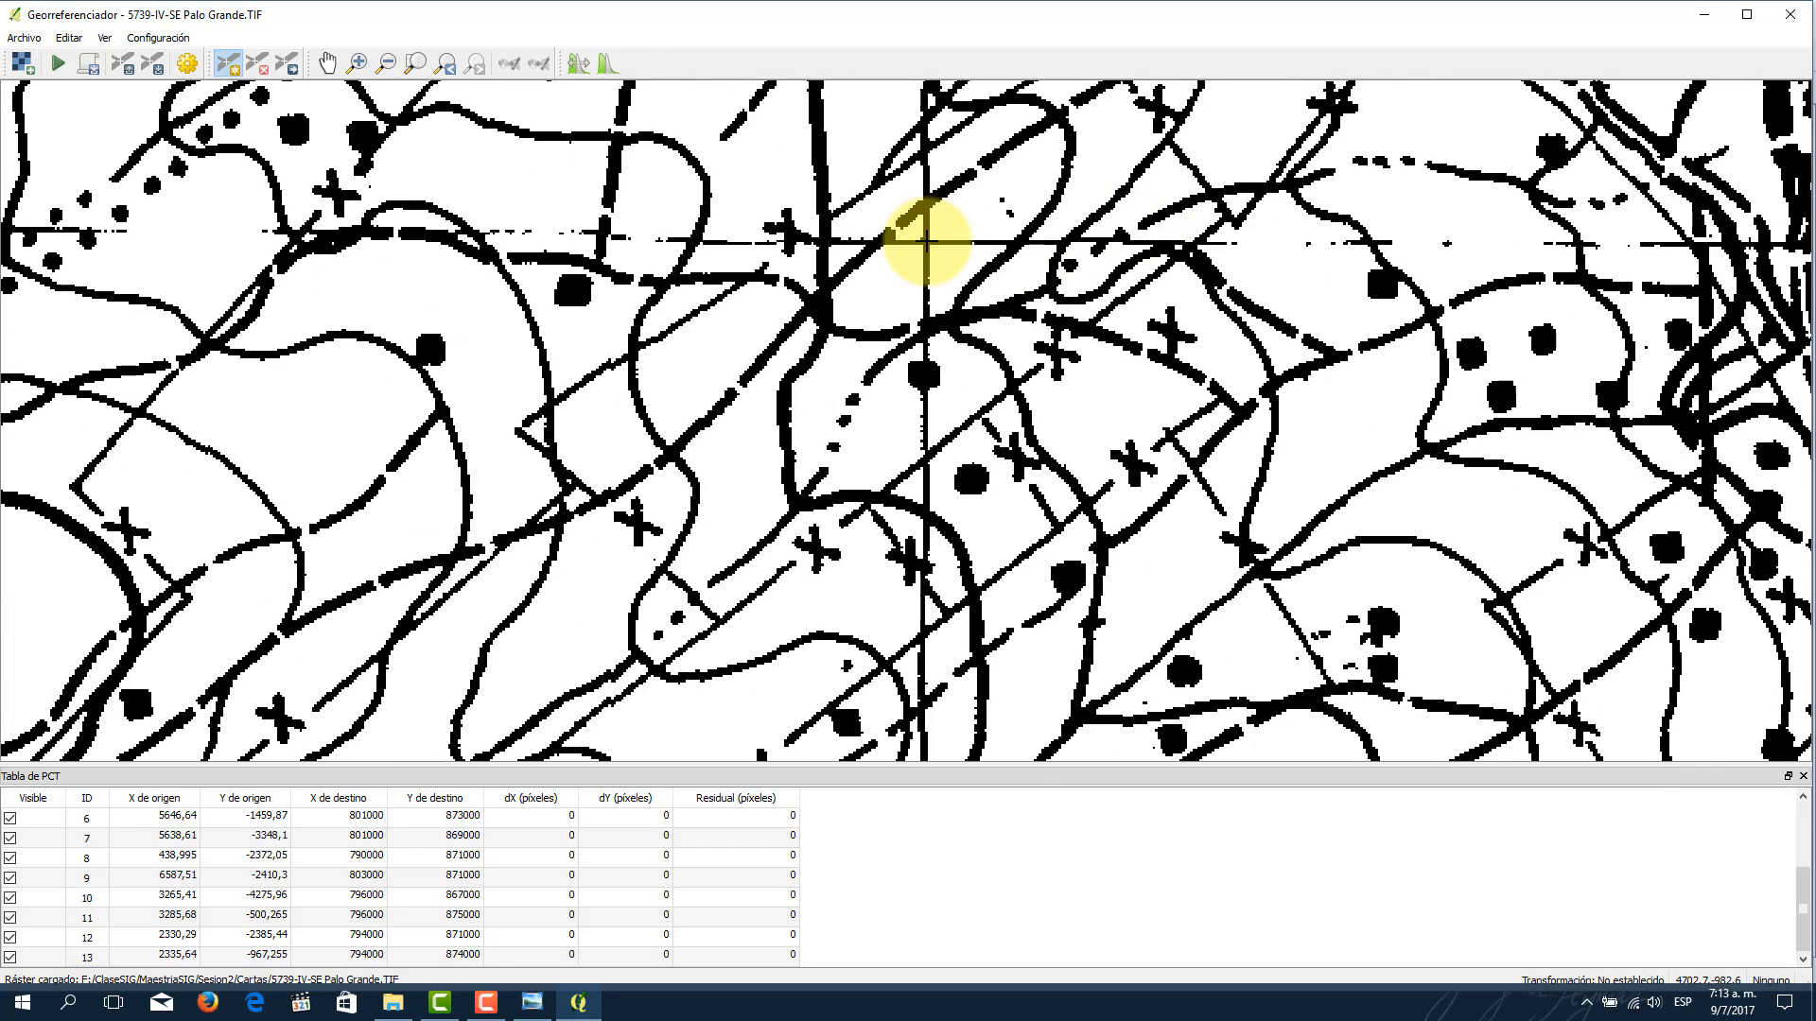
{"action": "left_click", "coordinate": [926, 241]}
Step: Check the easting label in Windows Photo Viewer and give the point west of Boca de Monte X 799000 and Y 874000 in QGIS
{"action": "left_click", "coordinate": [531, 1002]}
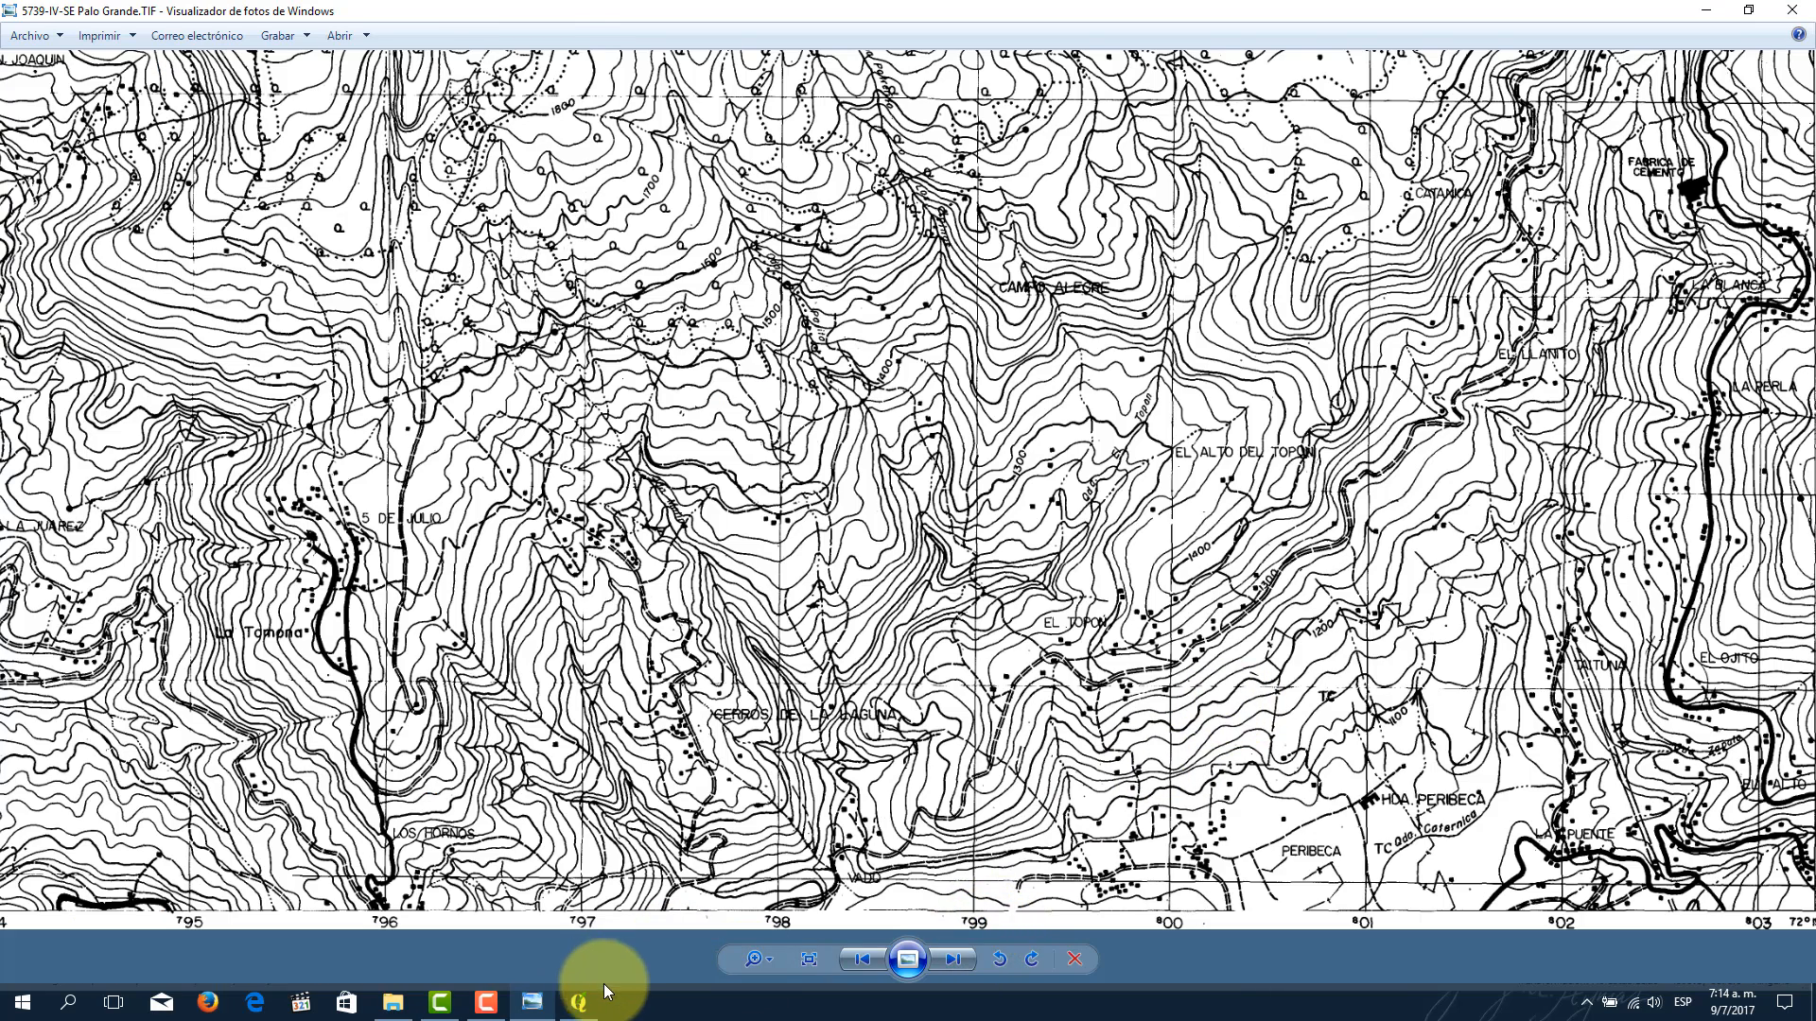
{"action": "left_click", "coordinate": [579, 1003]}
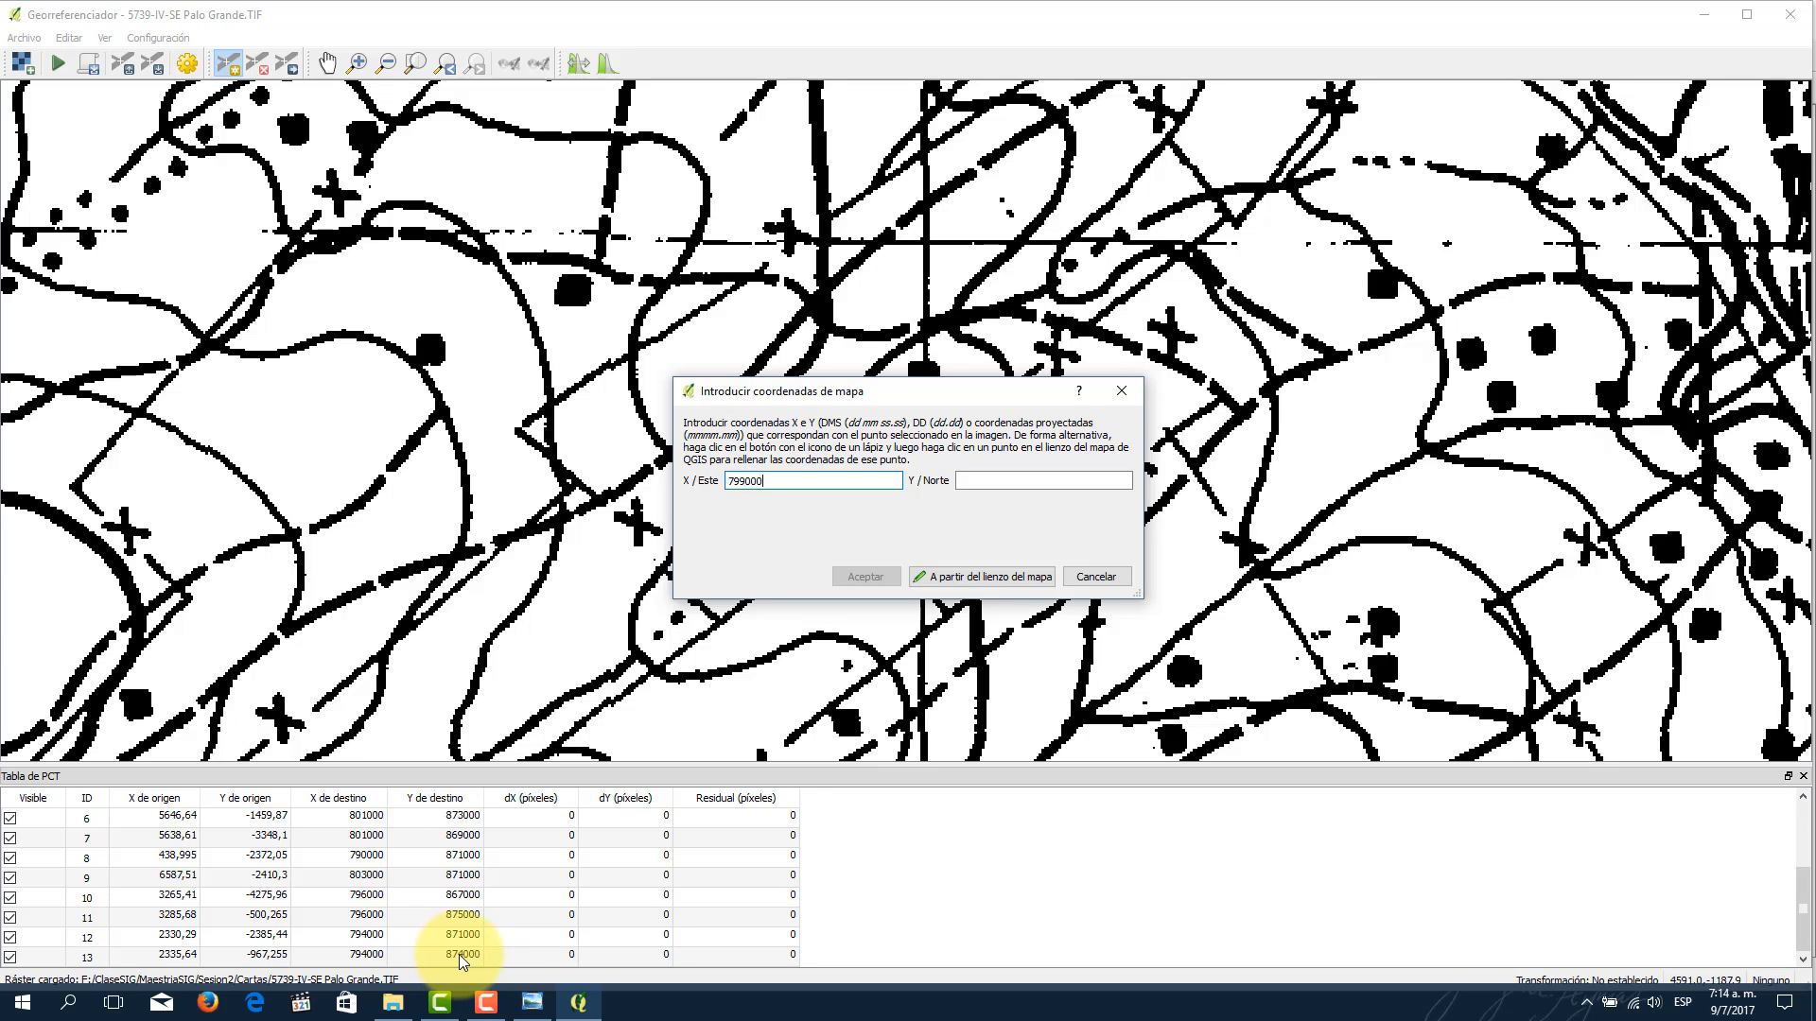
{"action": "left_click", "coordinate": [990, 481]}
{"action": "type", "text": "874000"}
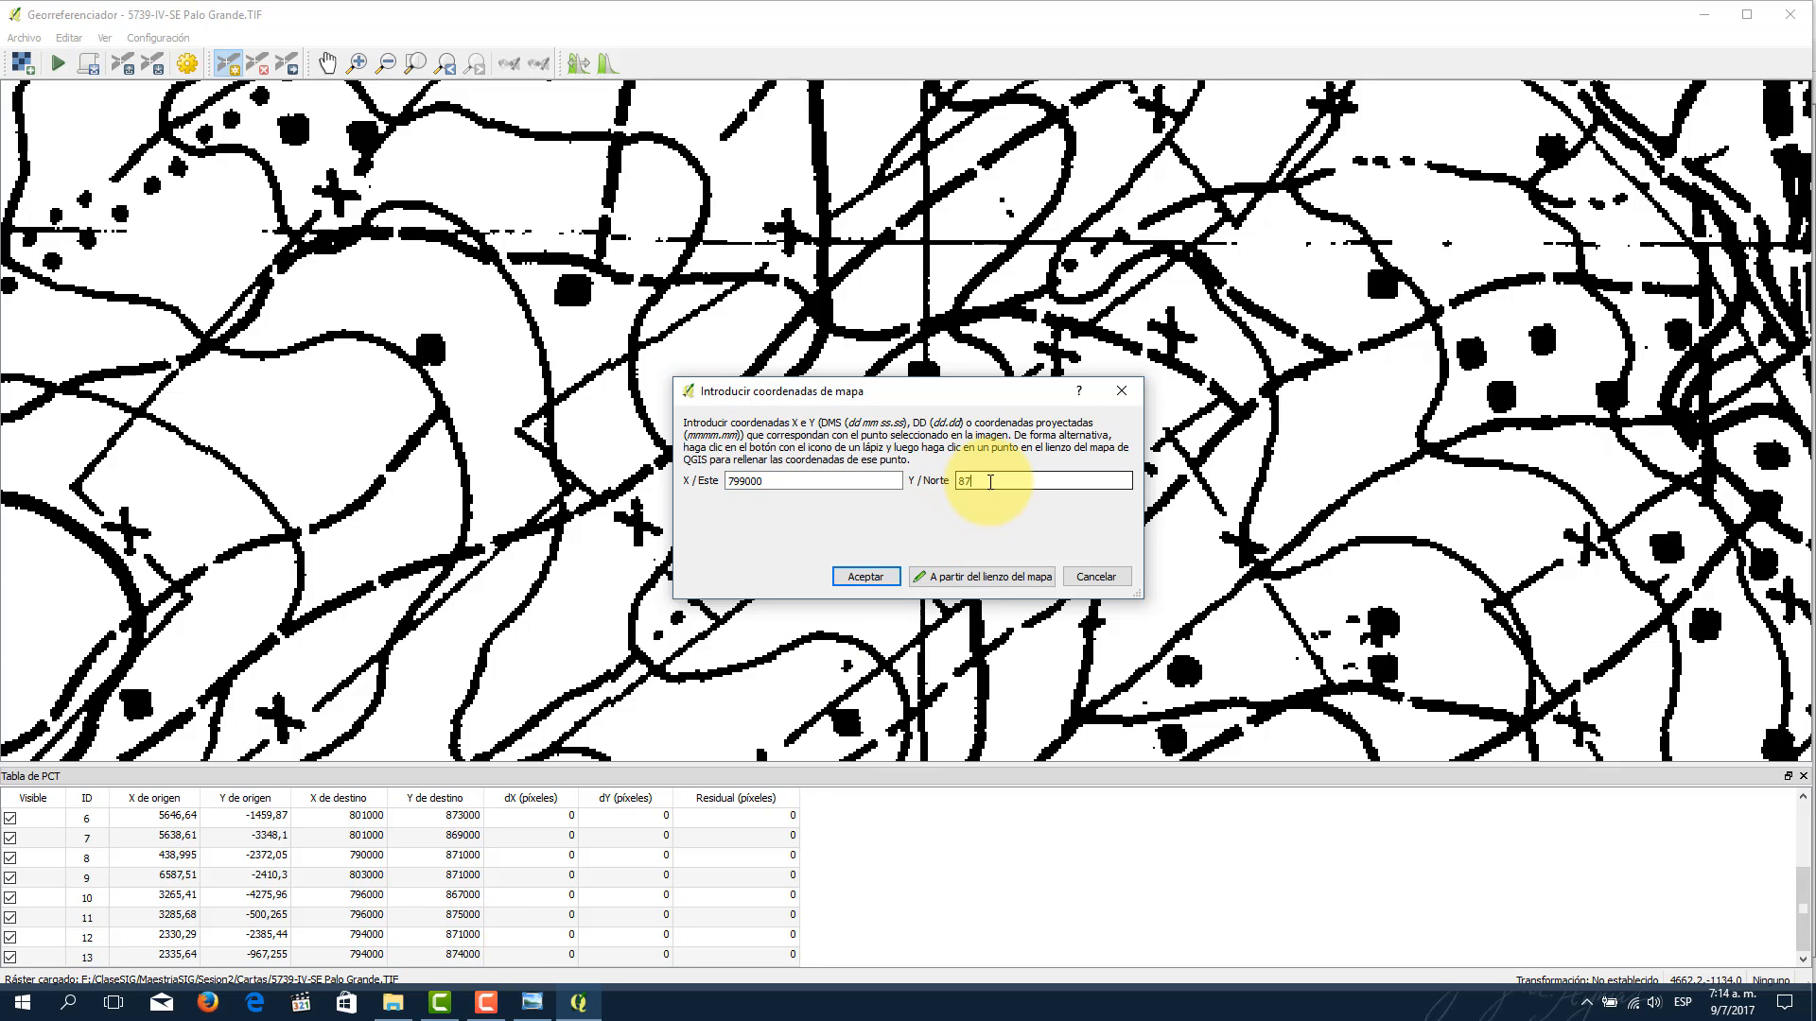
{"action": "left_click", "coordinate": [863, 576]}
Step: Place a control point on the grid crossing southeast of Pimpollo, in the same grid column as the point west of Boca de Monte
{"action": "scroll", "coordinate": [932, 391], "scroll_direction": "down", "scroll_amount": 5}
{"action": "scroll", "coordinate": [932, 391], "scroll_direction": "up", "scroll_amount": 3}
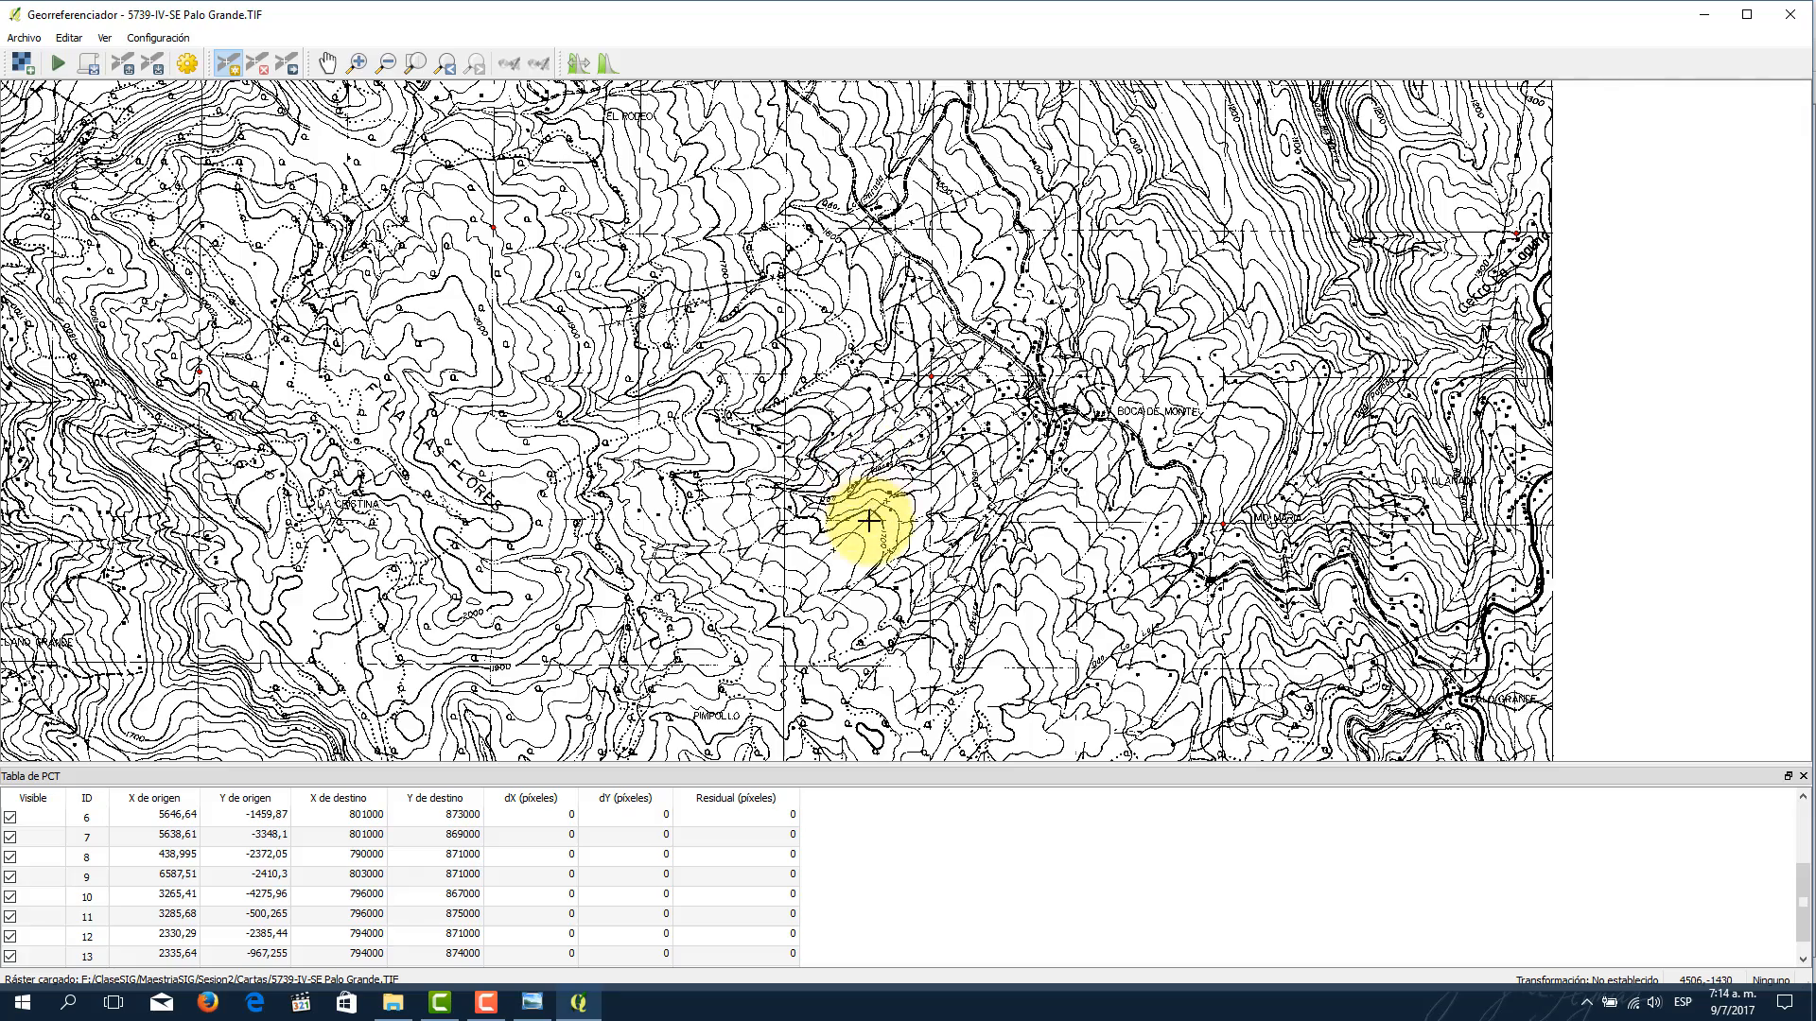
{"action": "scroll", "coordinate": [857, 382], "scroll_direction": "up", "scroll_amount": 1}
{"action": "scroll", "coordinate": [857, 382], "scroll_direction": "down", "scroll_amount": 1}
{"action": "scroll", "coordinate": [936, 518], "scroll_direction": "down", "scroll_amount": 1}
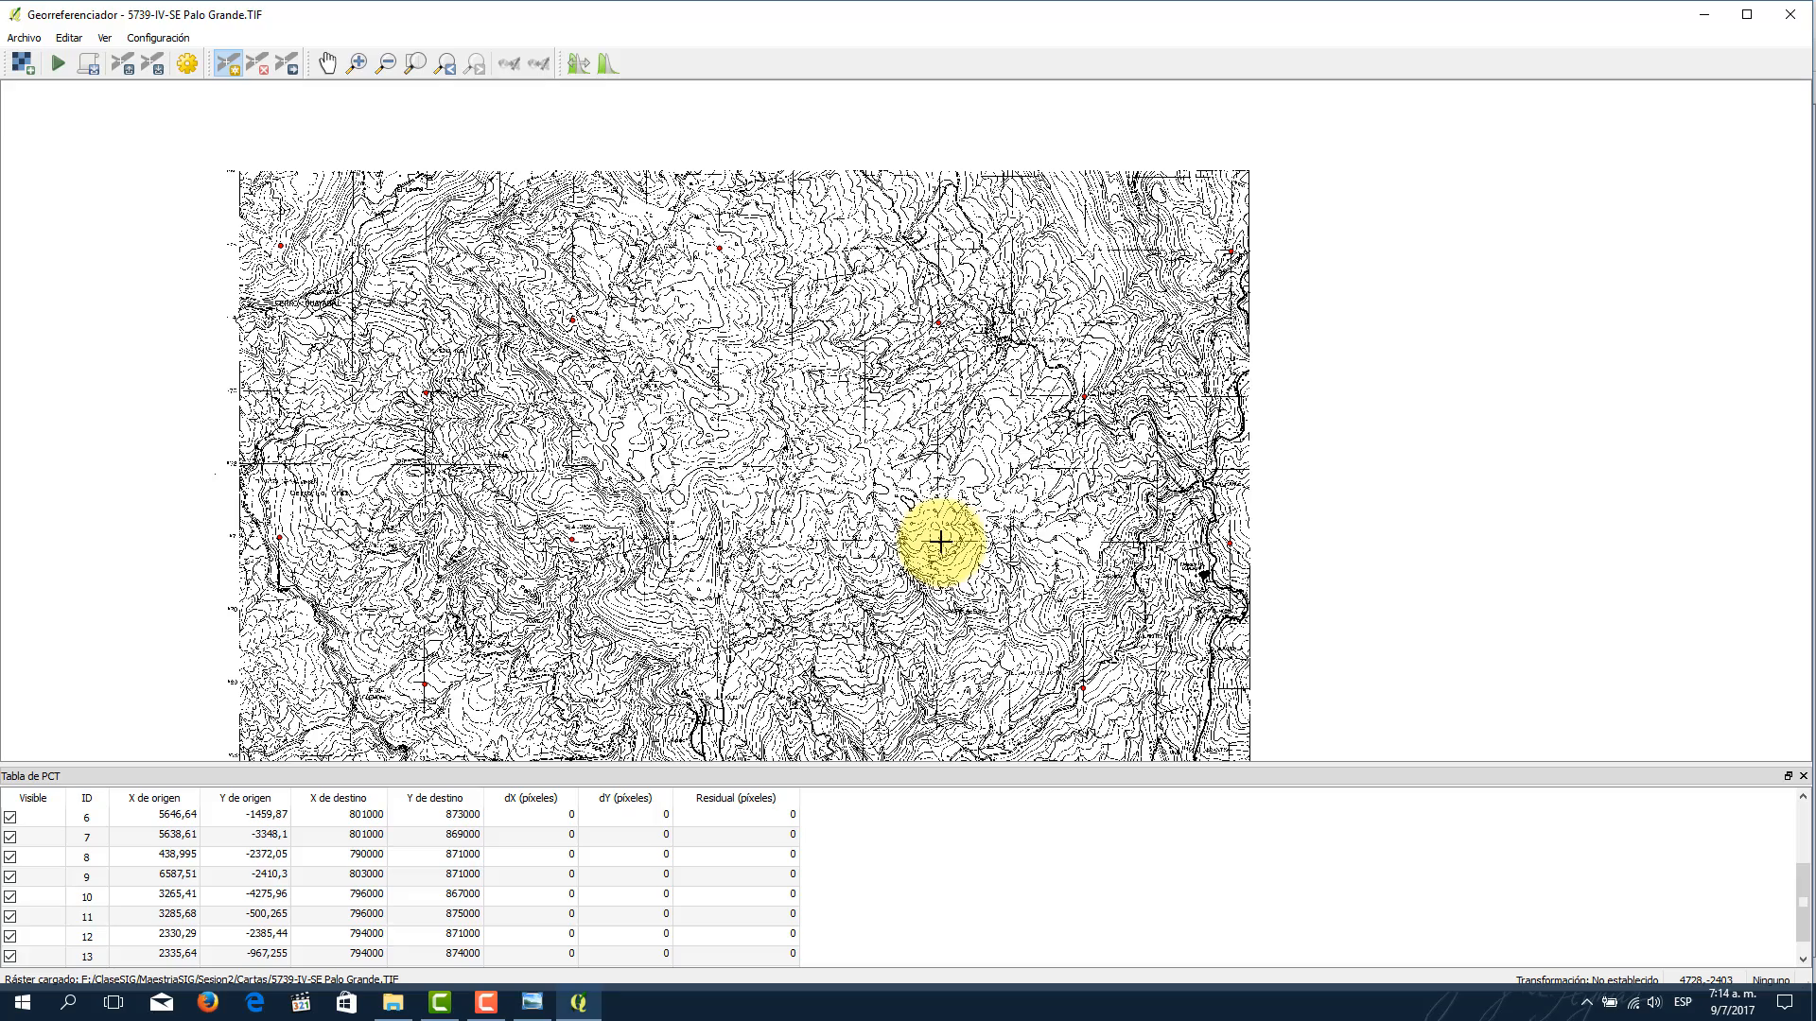
{"action": "scroll", "coordinate": [931, 541], "scroll_direction": "up", "scroll_amount": 6}
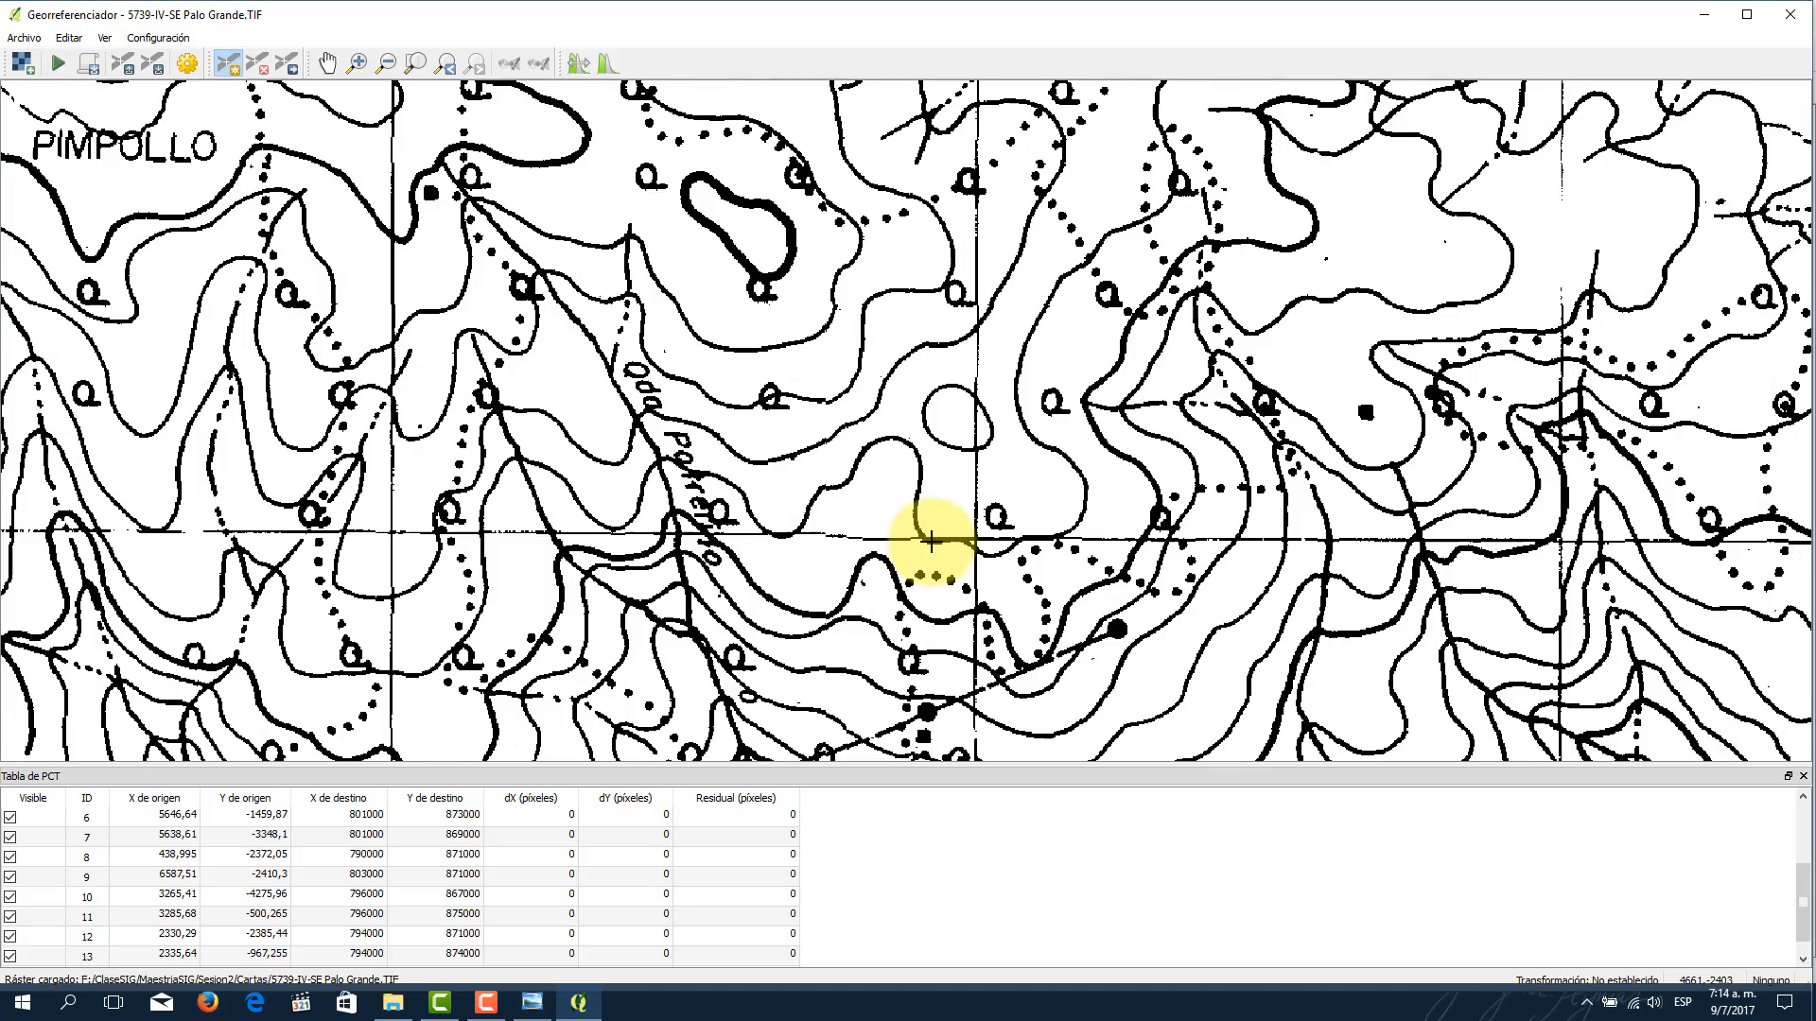
{"action": "scroll", "coordinate": [970, 537], "scroll_direction": "up", "scroll_amount": 2}
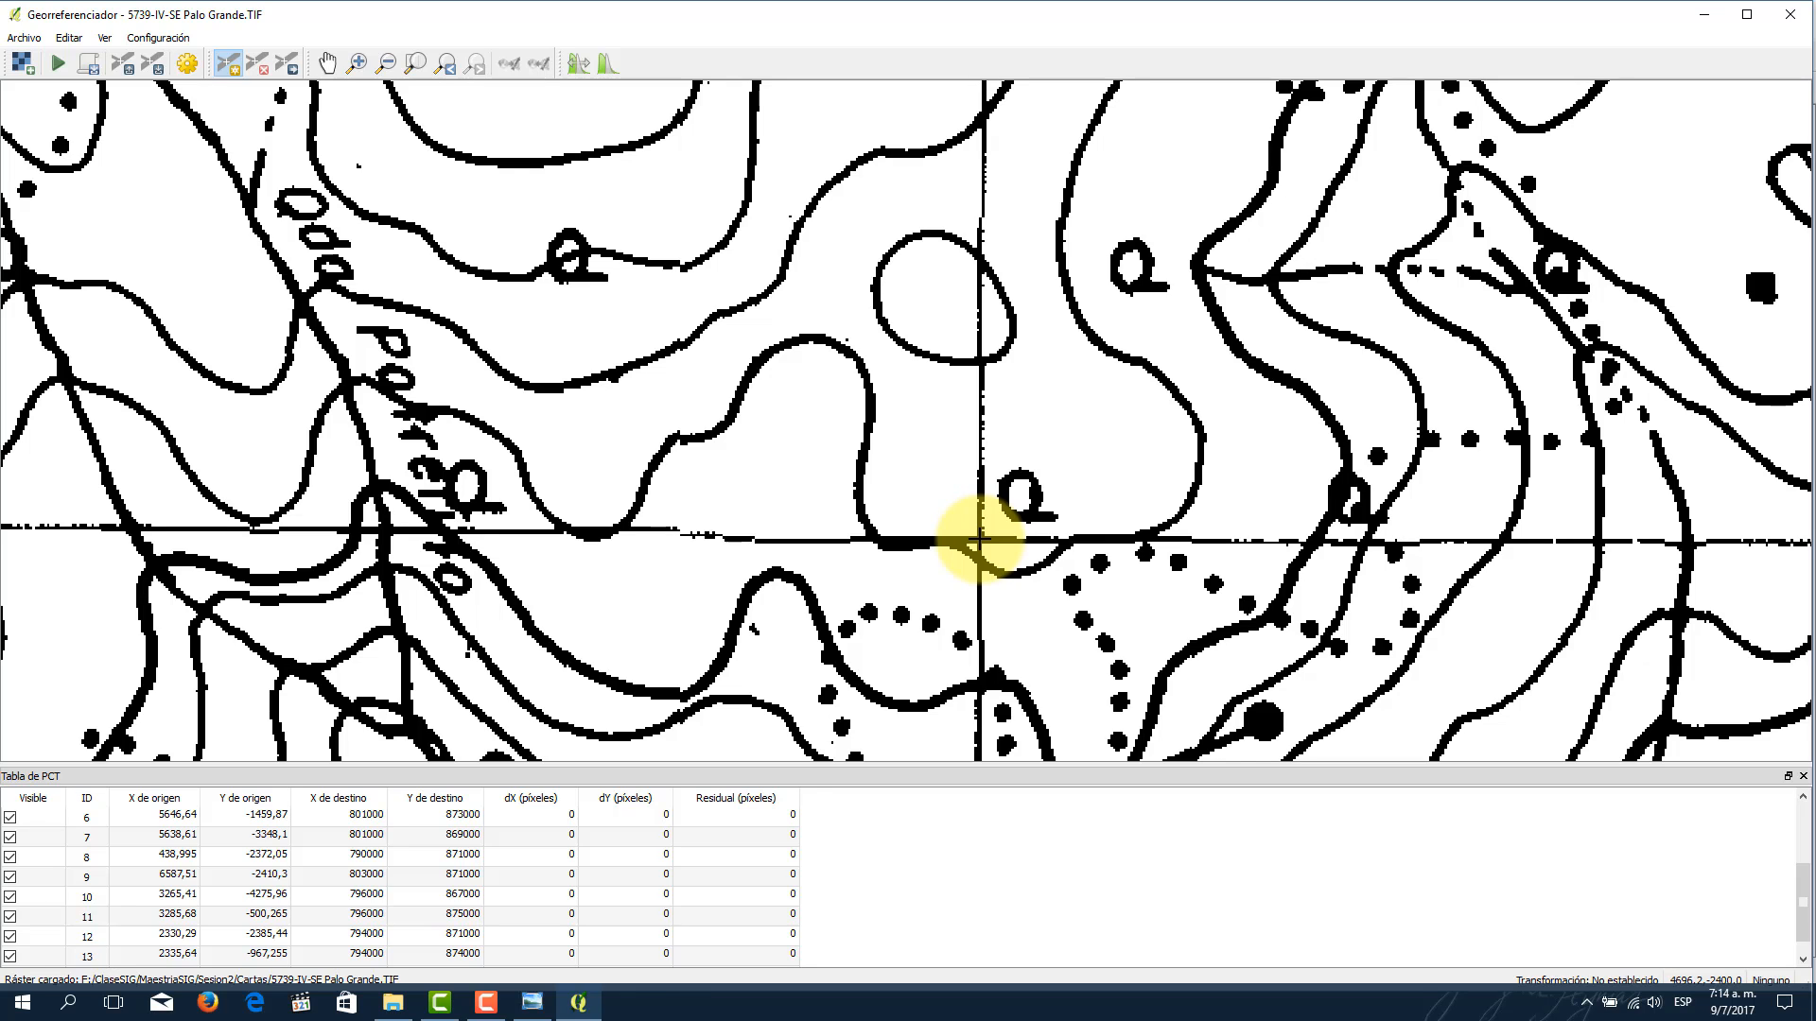
{"action": "left_click", "coordinate": [979, 539]}
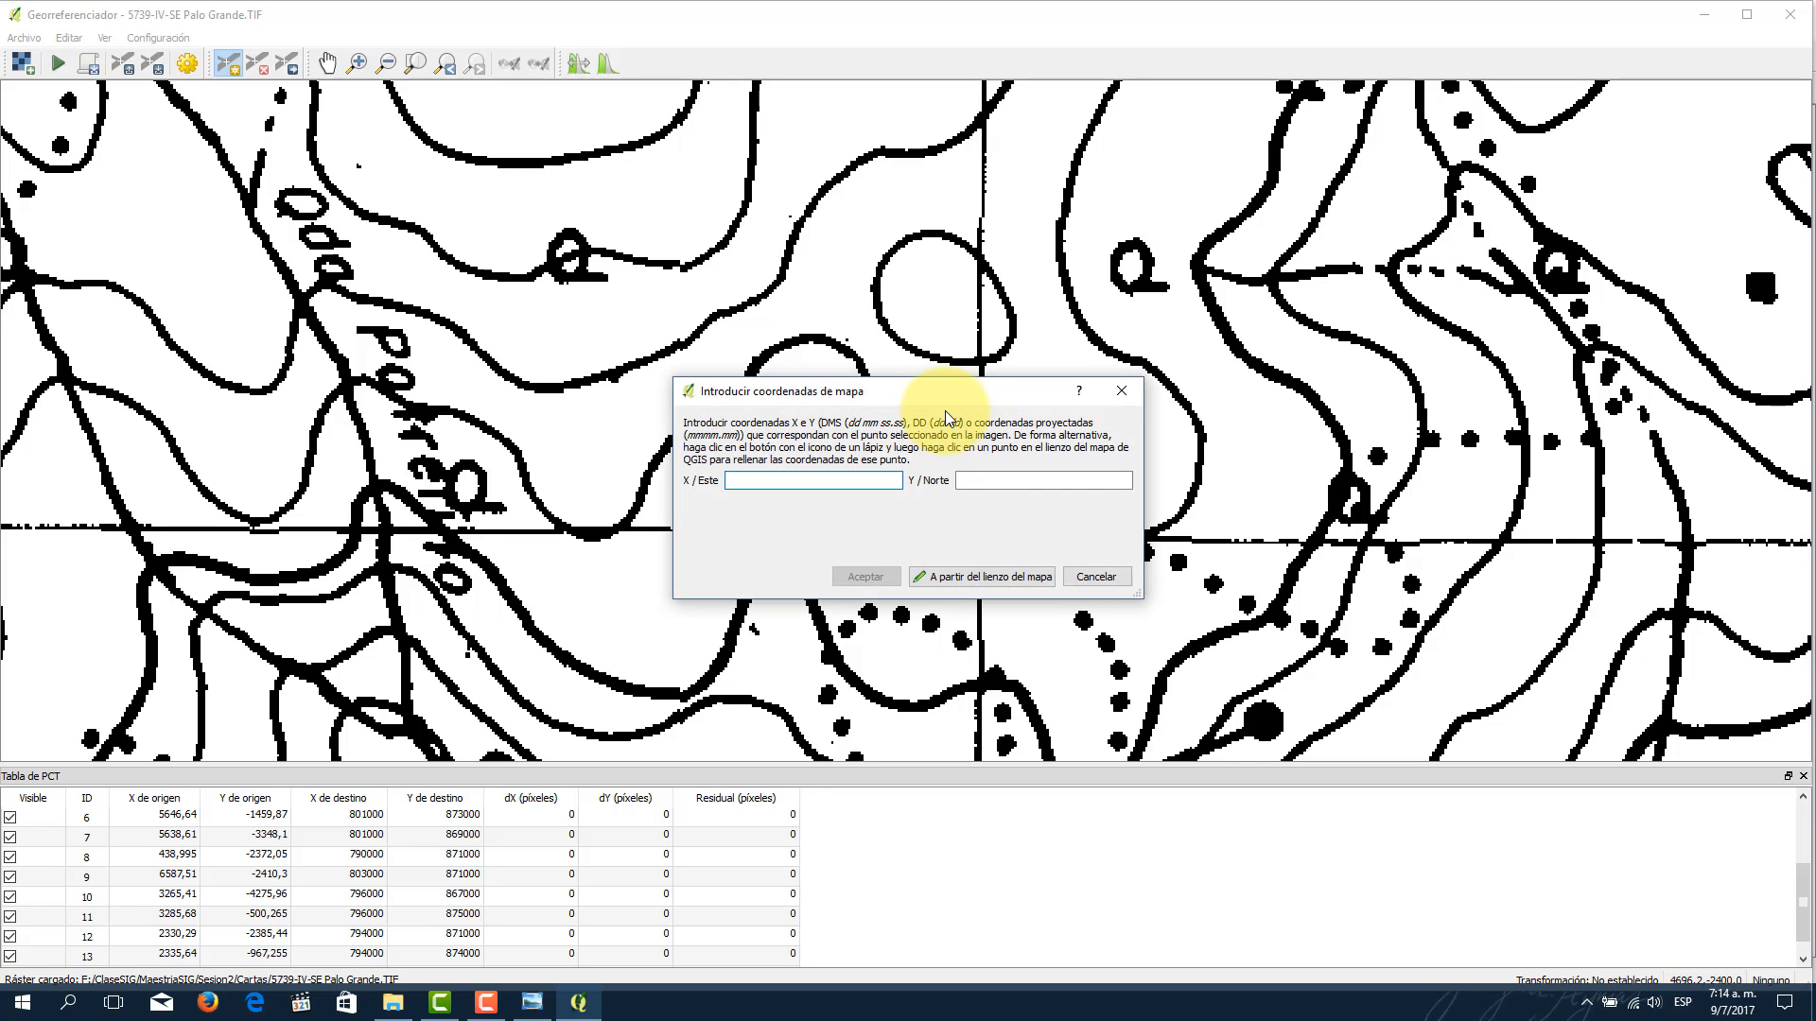
Step: Give the control point southeast of Pimpollo the coordinates X 799000 and Y 871000
{"action": "type", "text": "799000"}
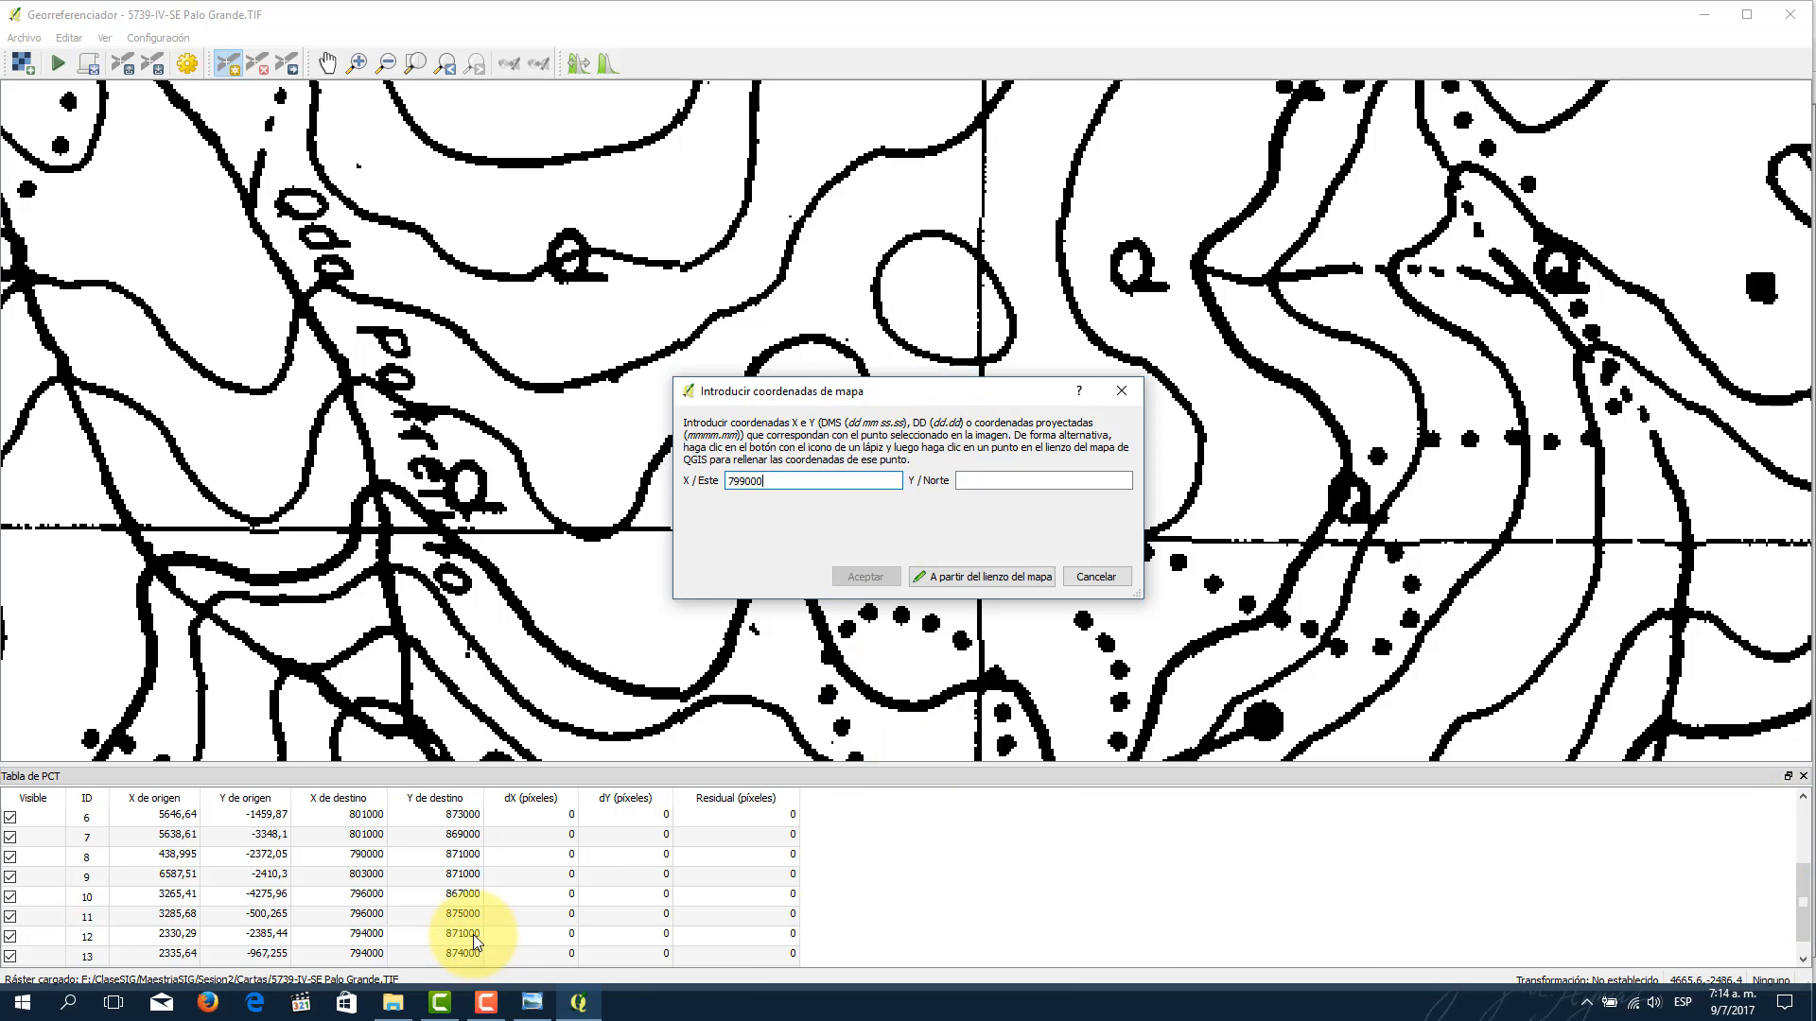
{"action": "left_click", "coordinate": [1005, 482]}
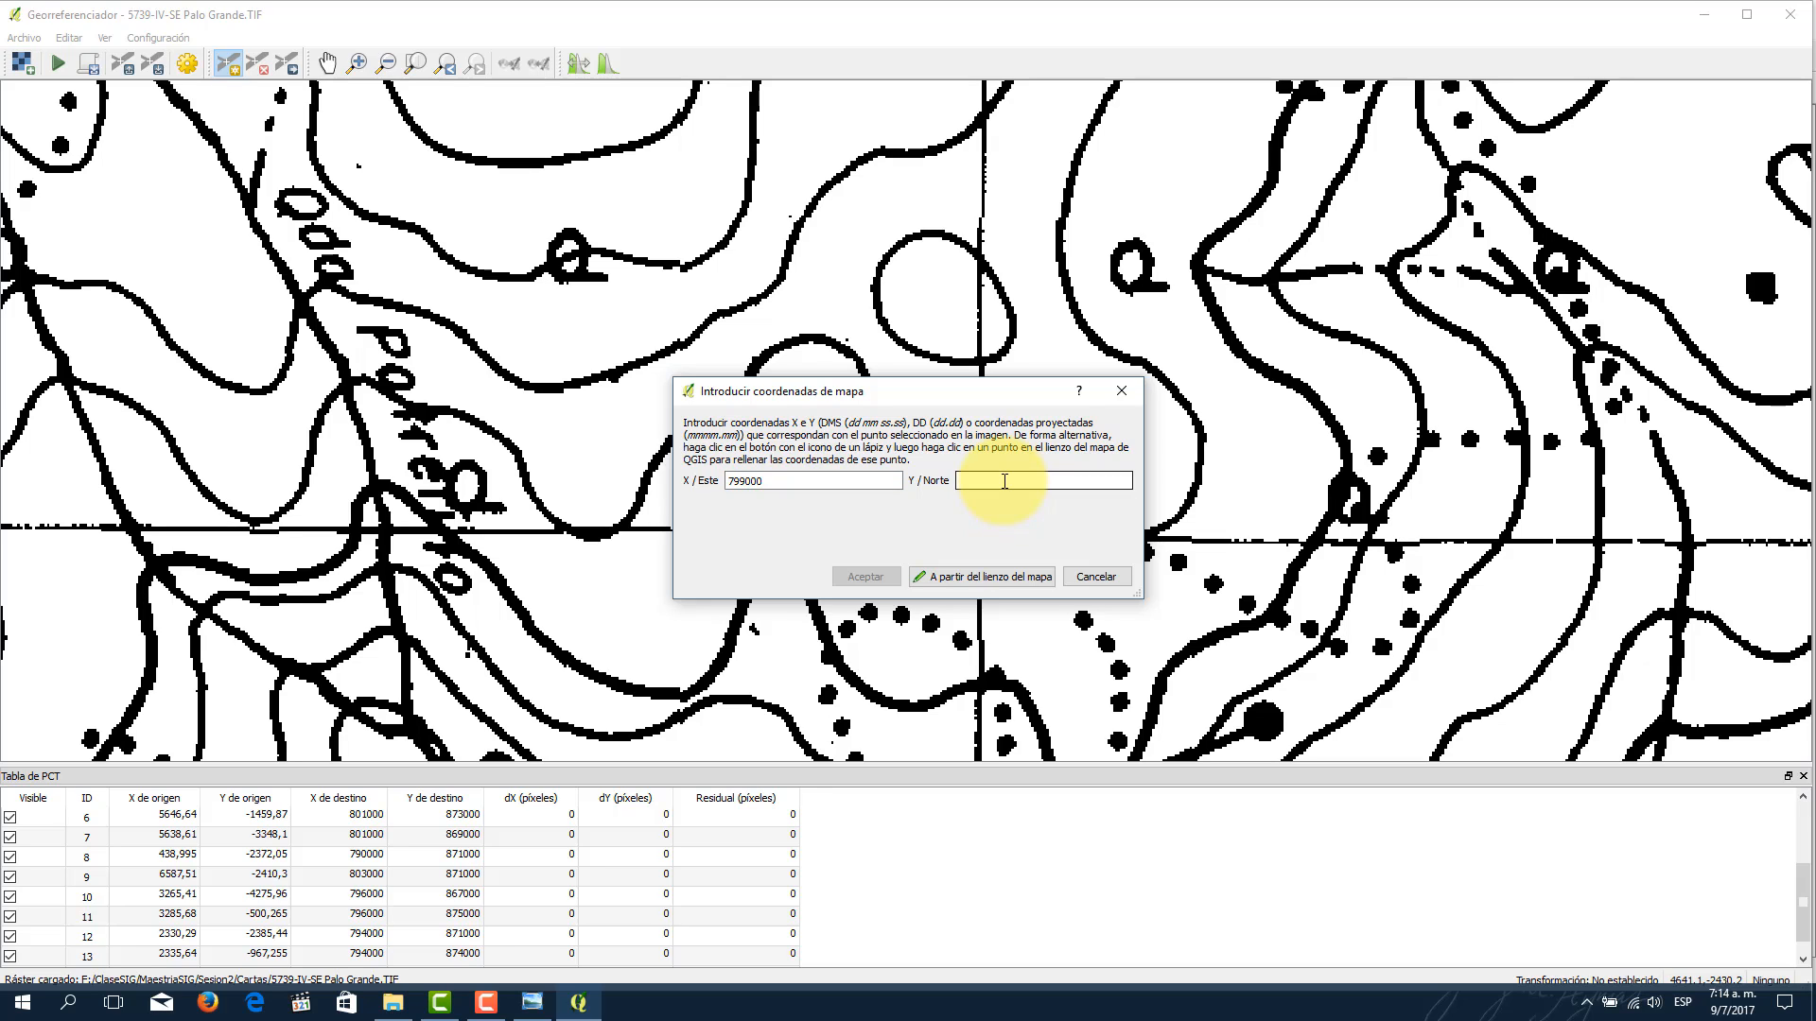
{"action": "type", "text": "871000"}
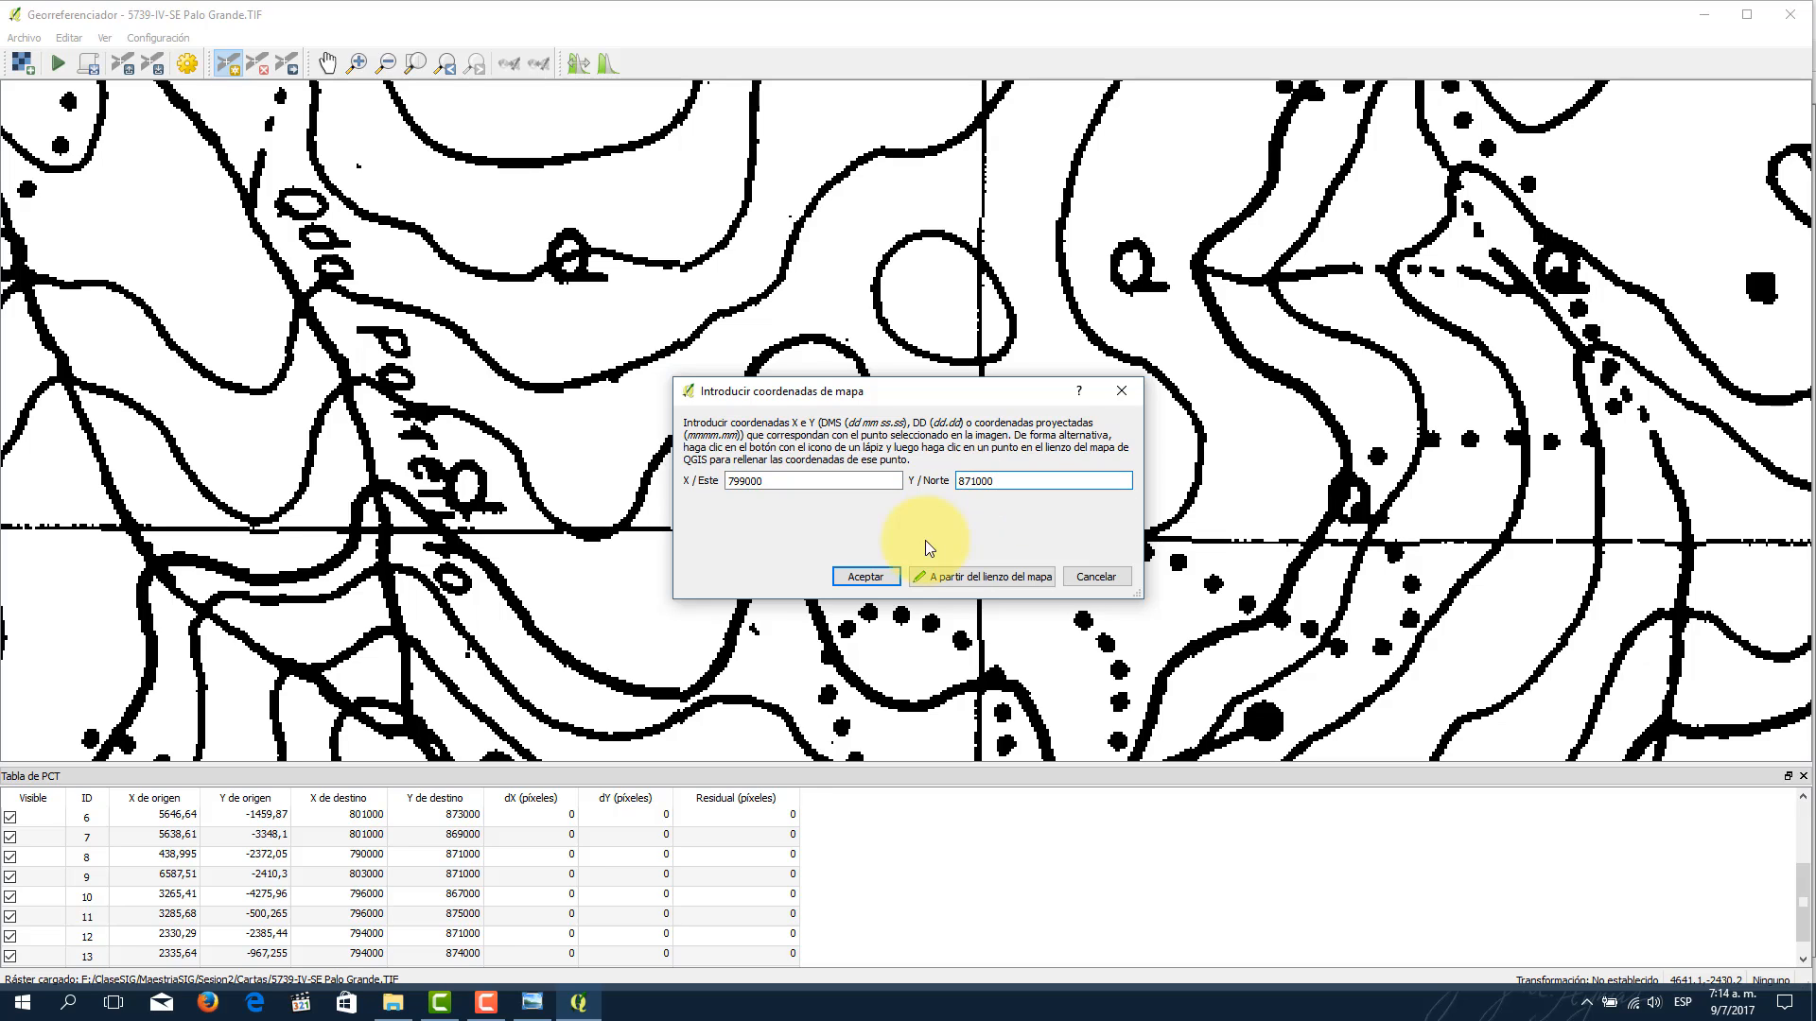
{"action": "left_click", "coordinate": [863, 578]}
{"action": "scroll", "coordinate": [608, 360], "scroll_direction": "down", "scroll_amount": 2}
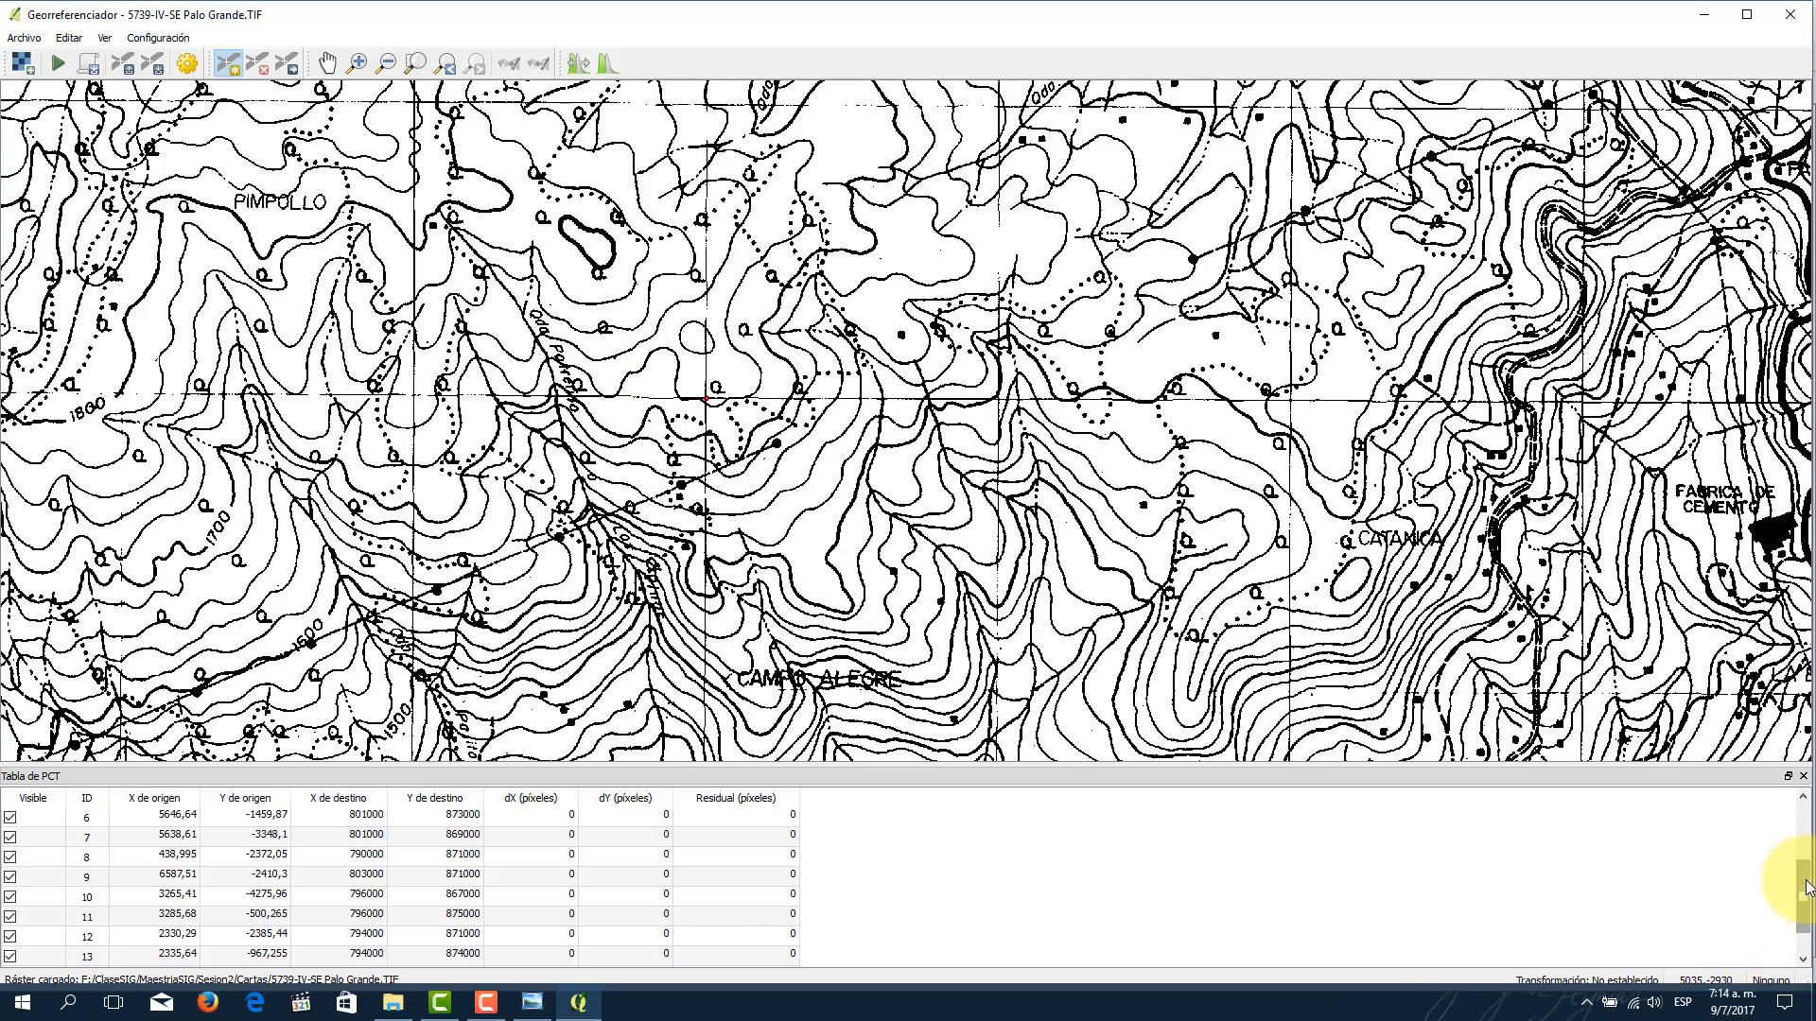
Step: Save the control points to 5739-IV-SE Palo Grande.TIF.points in the Cartas folder, replacing the existing file
{"action": "scroll", "coordinate": [1789, 893], "scroll_direction": "down", "scroll_amount": 1}
{"action": "scroll", "coordinate": [546, 417], "scroll_direction": "down", "scroll_amount": 4}
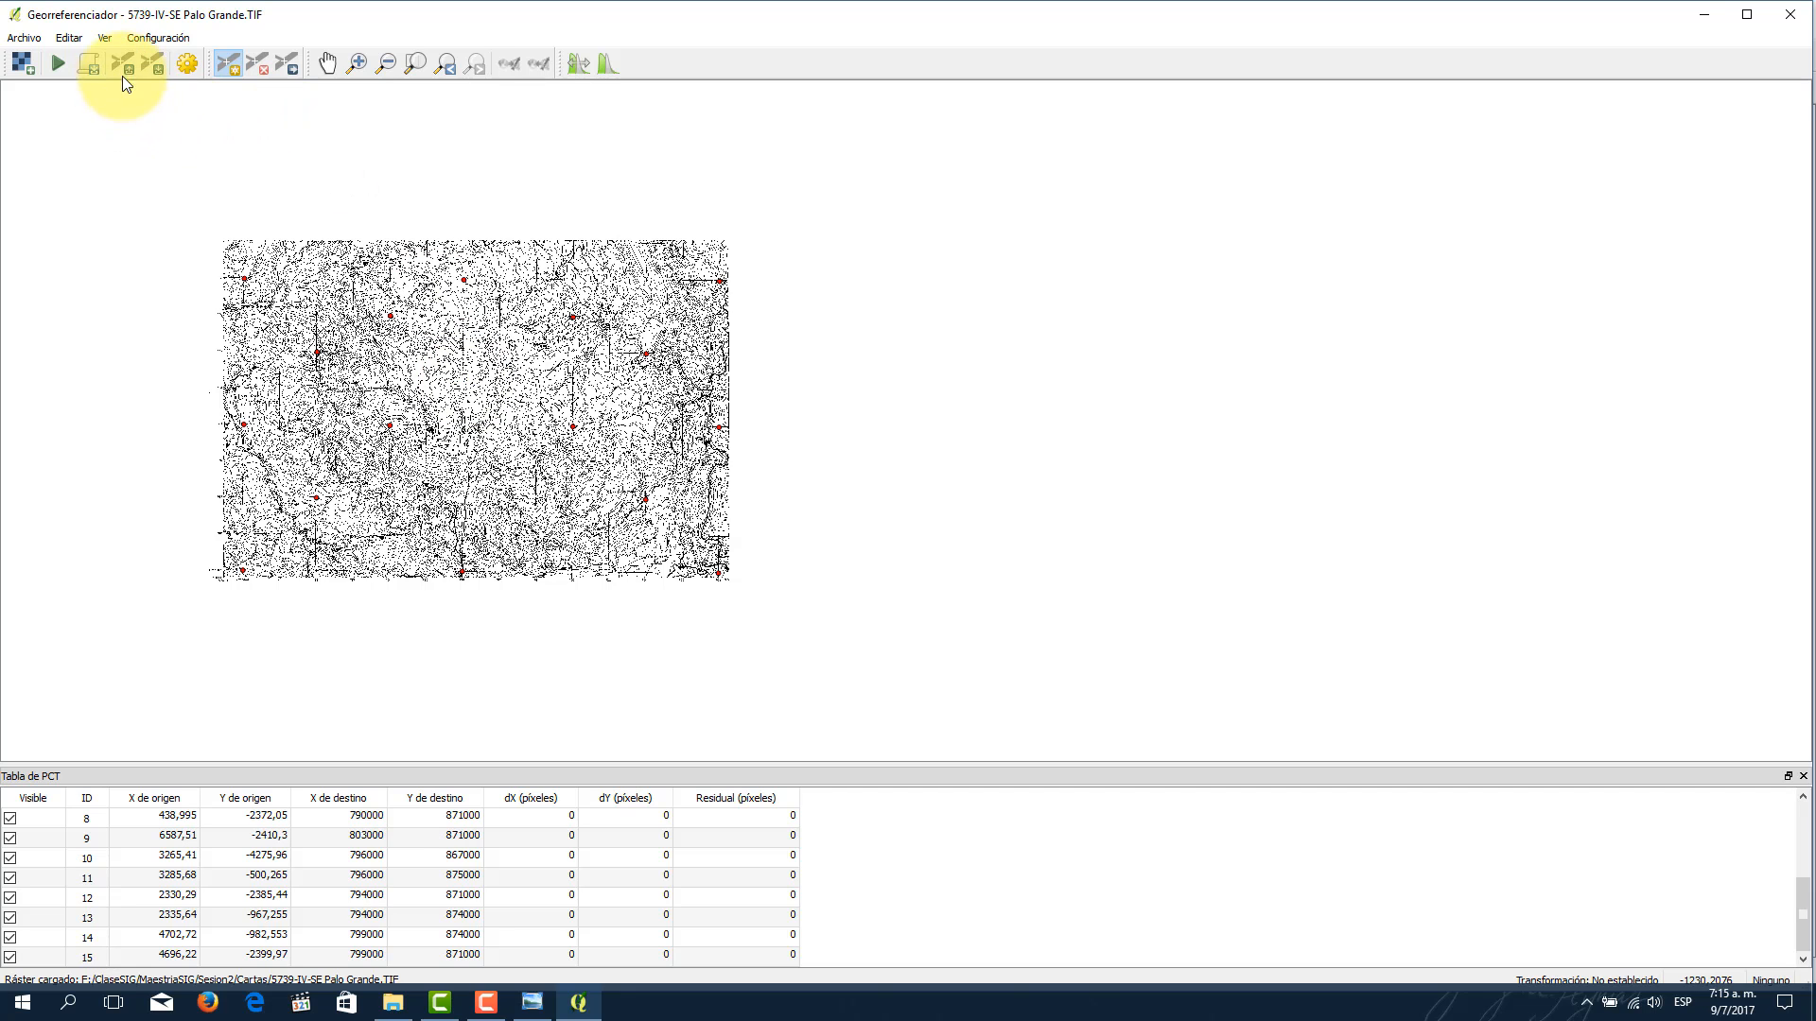
{"action": "left_click", "coordinate": [152, 64]}
{"action": "left_click", "coordinate": [747, 508]}
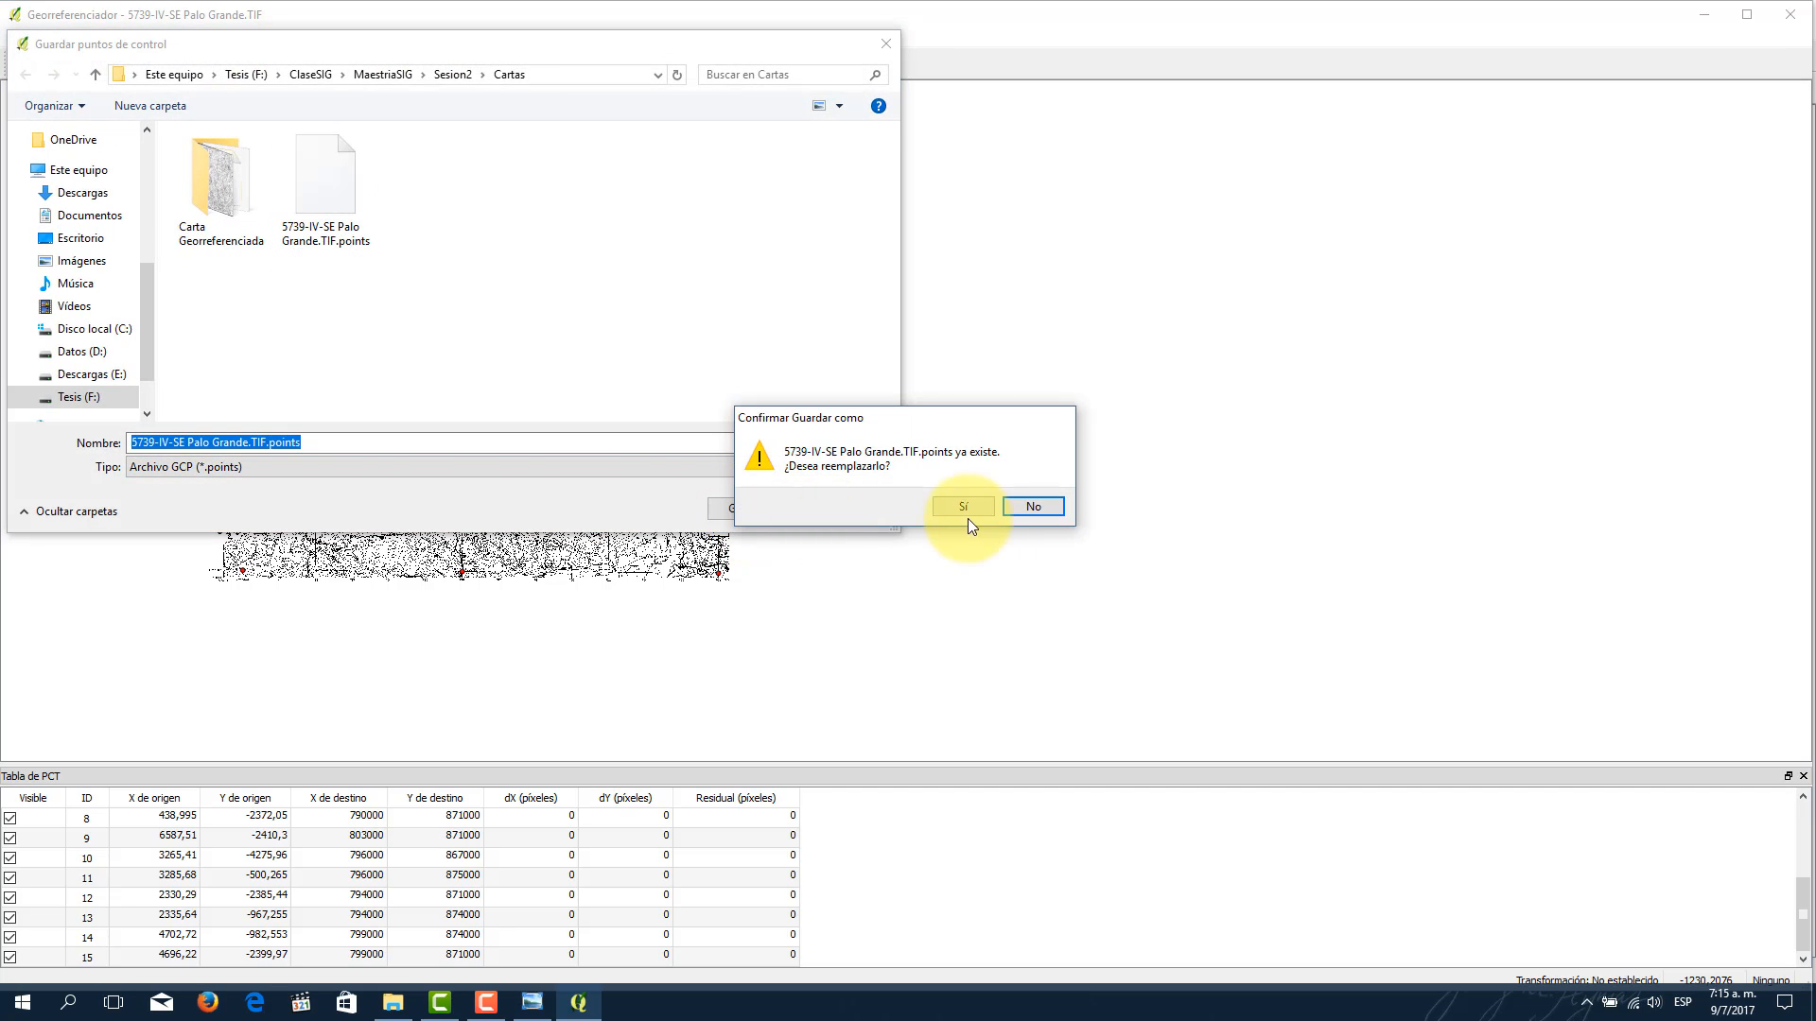
{"action": "left_click", "coordinate": [962, 502]}
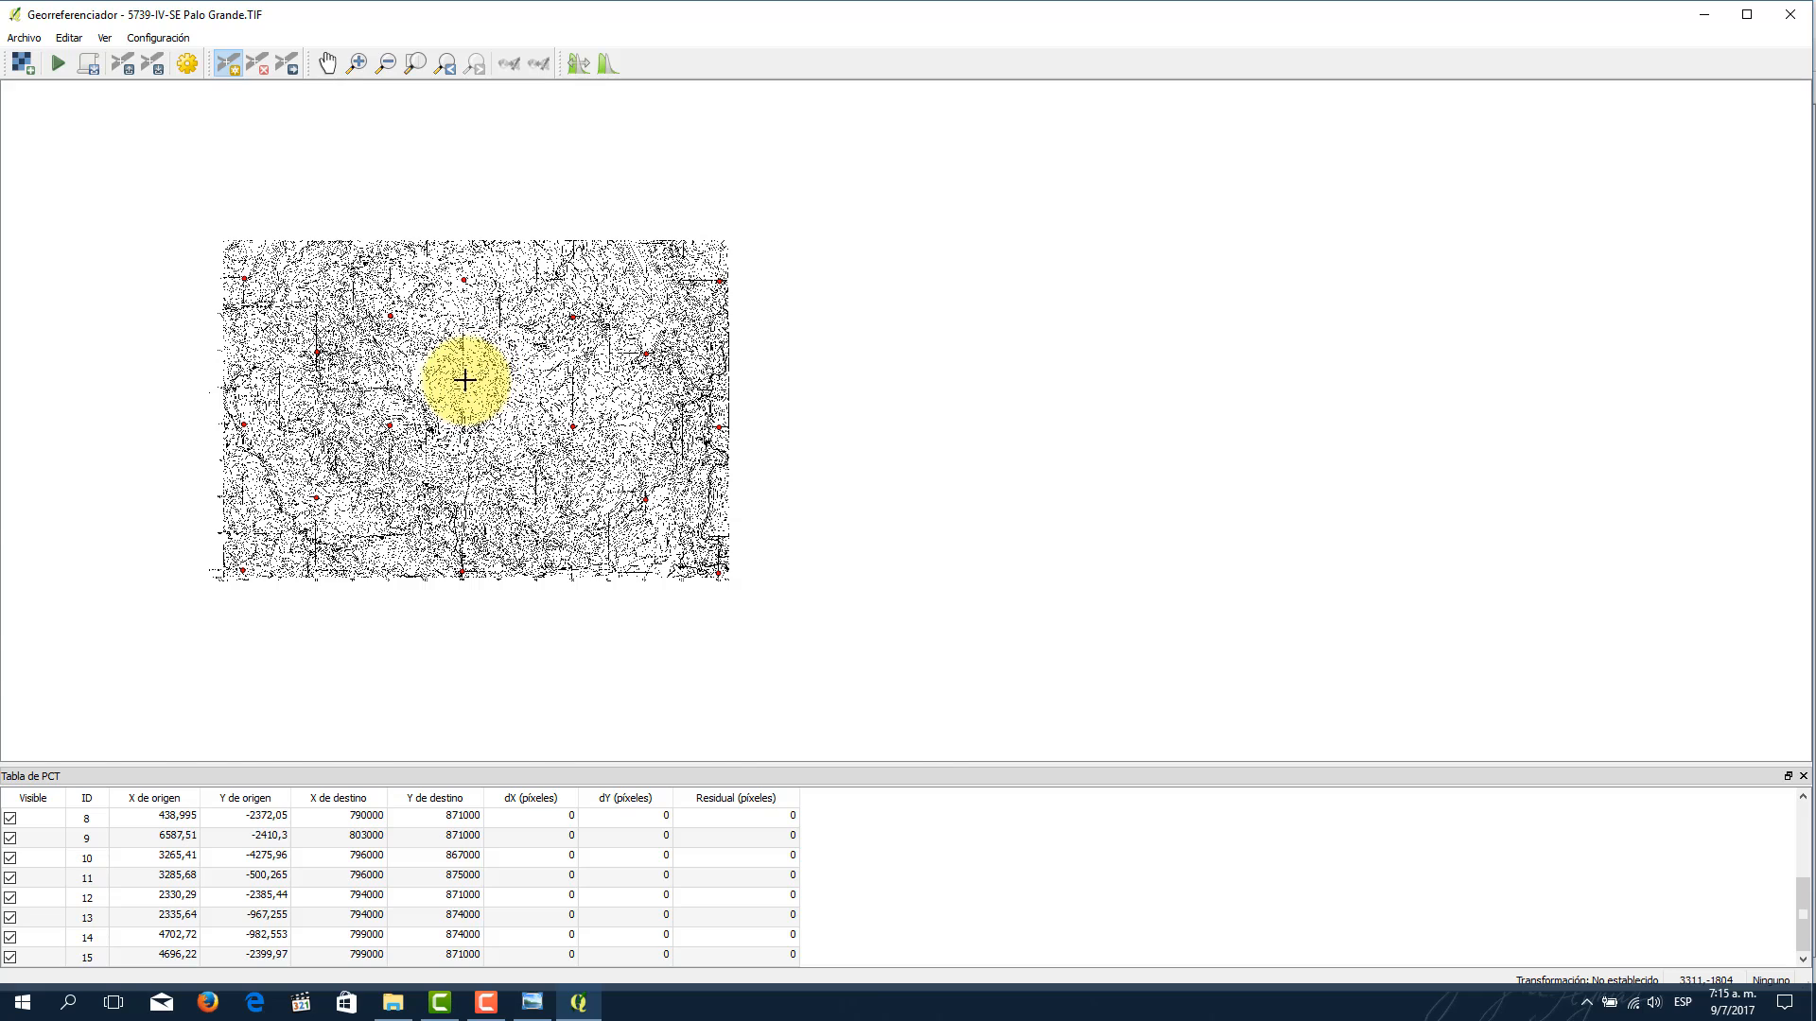
Step: Examine how the control points are distributed over the map sheet, especially around Pimpollo and across the whole scan
{"action": "scroll", "coordinate": [461, 383], "scroll_direction": "up", "scroll_amount": 1}
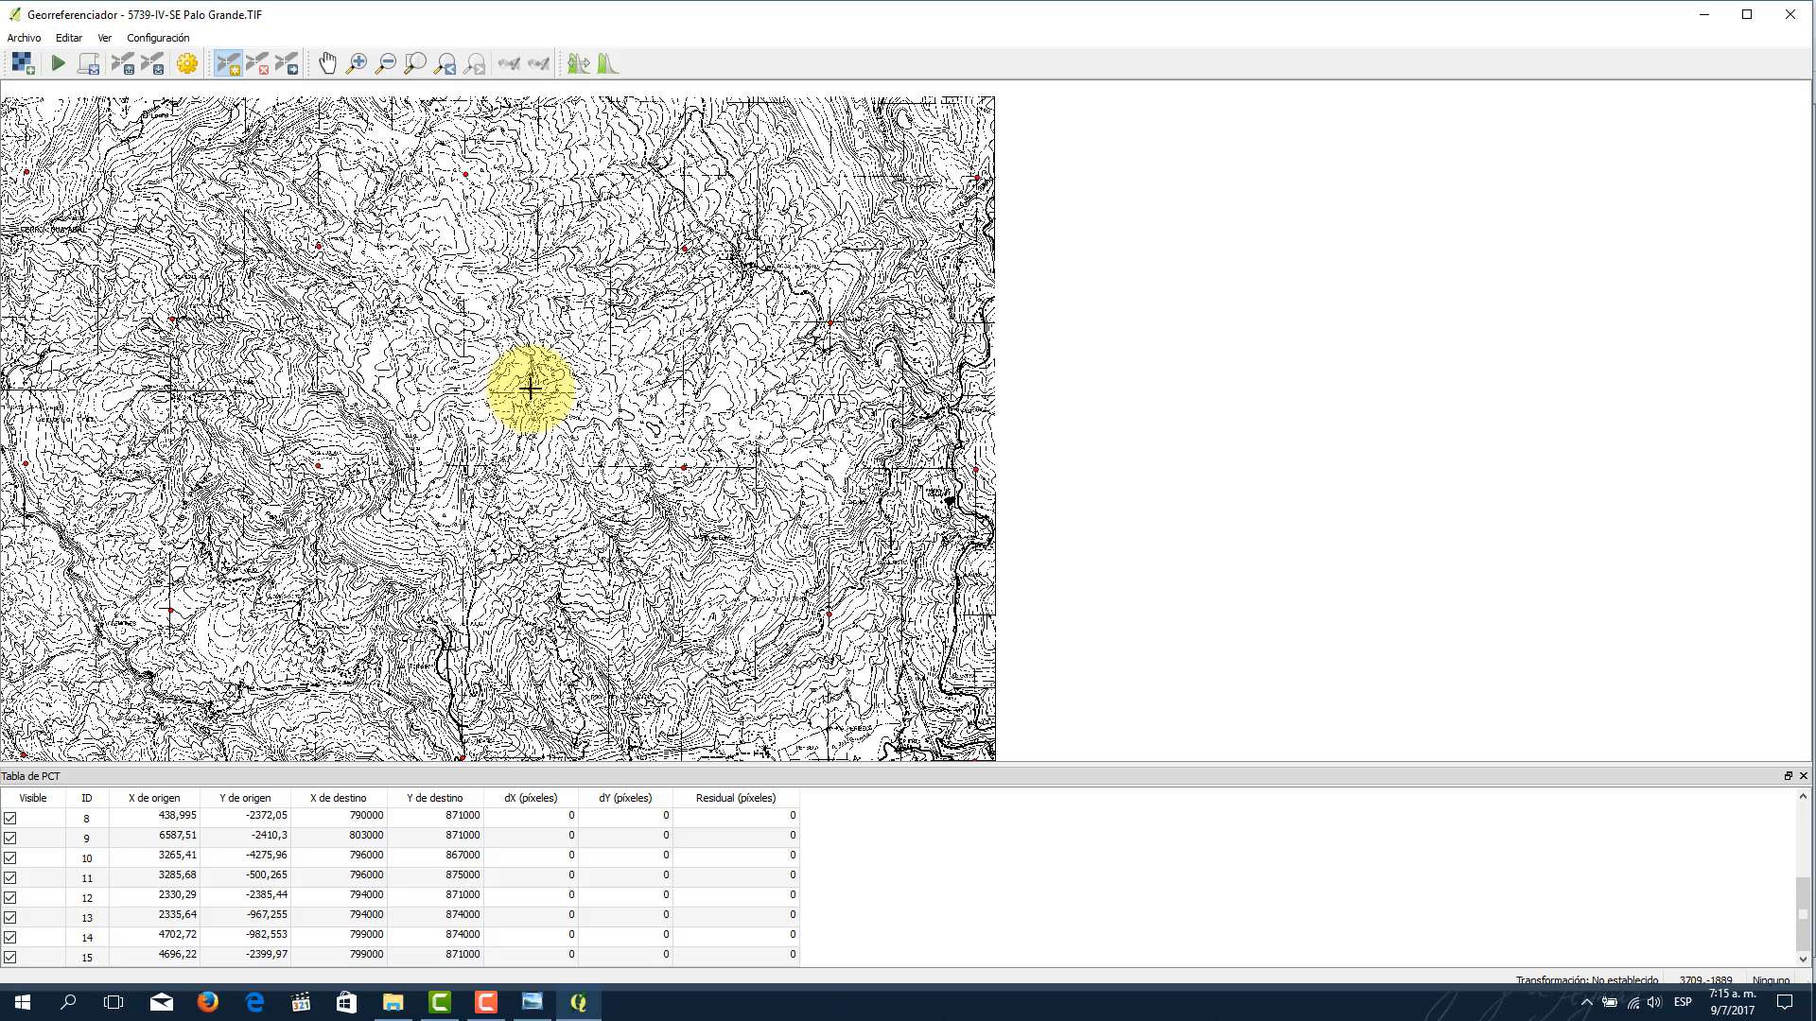
{"action": "scroll", "coordinate": [532, 390], "scroll_direction": "up", "scroll_amount": 4}
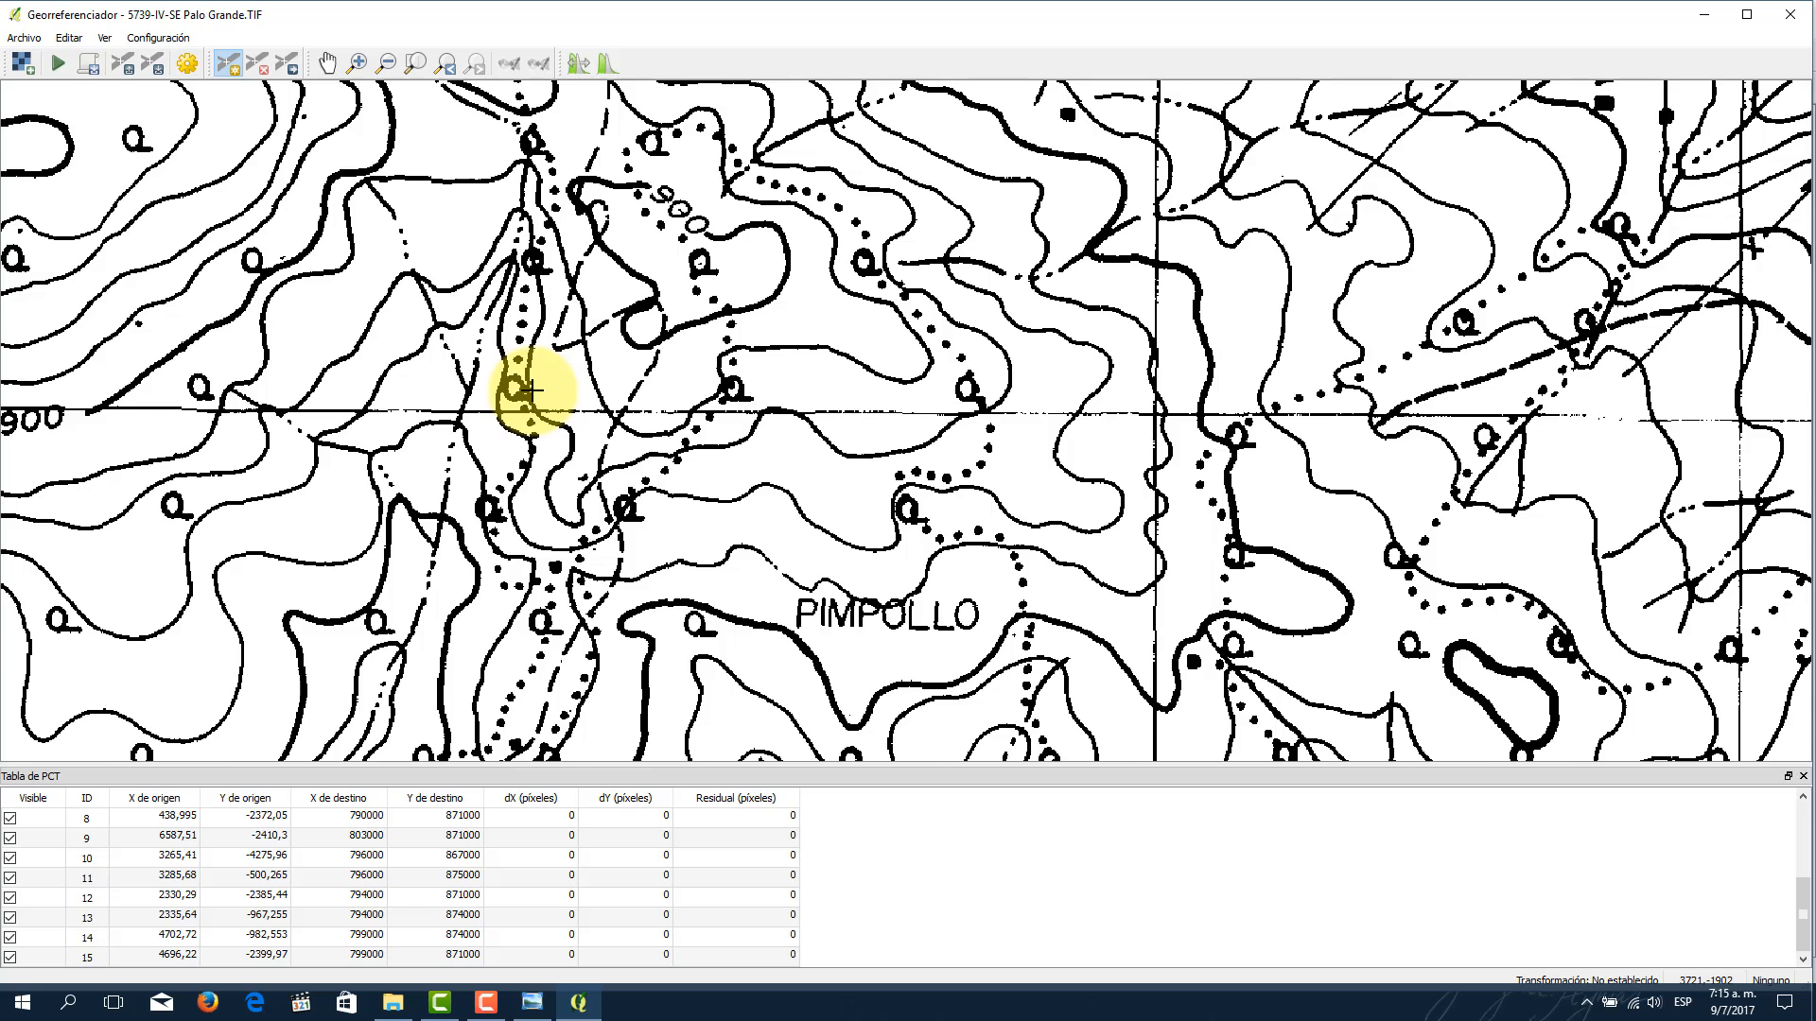
{"action": "scroll", "coordinate": [532, 388], "scroll_direction": "down", "scroll_amount": 2}
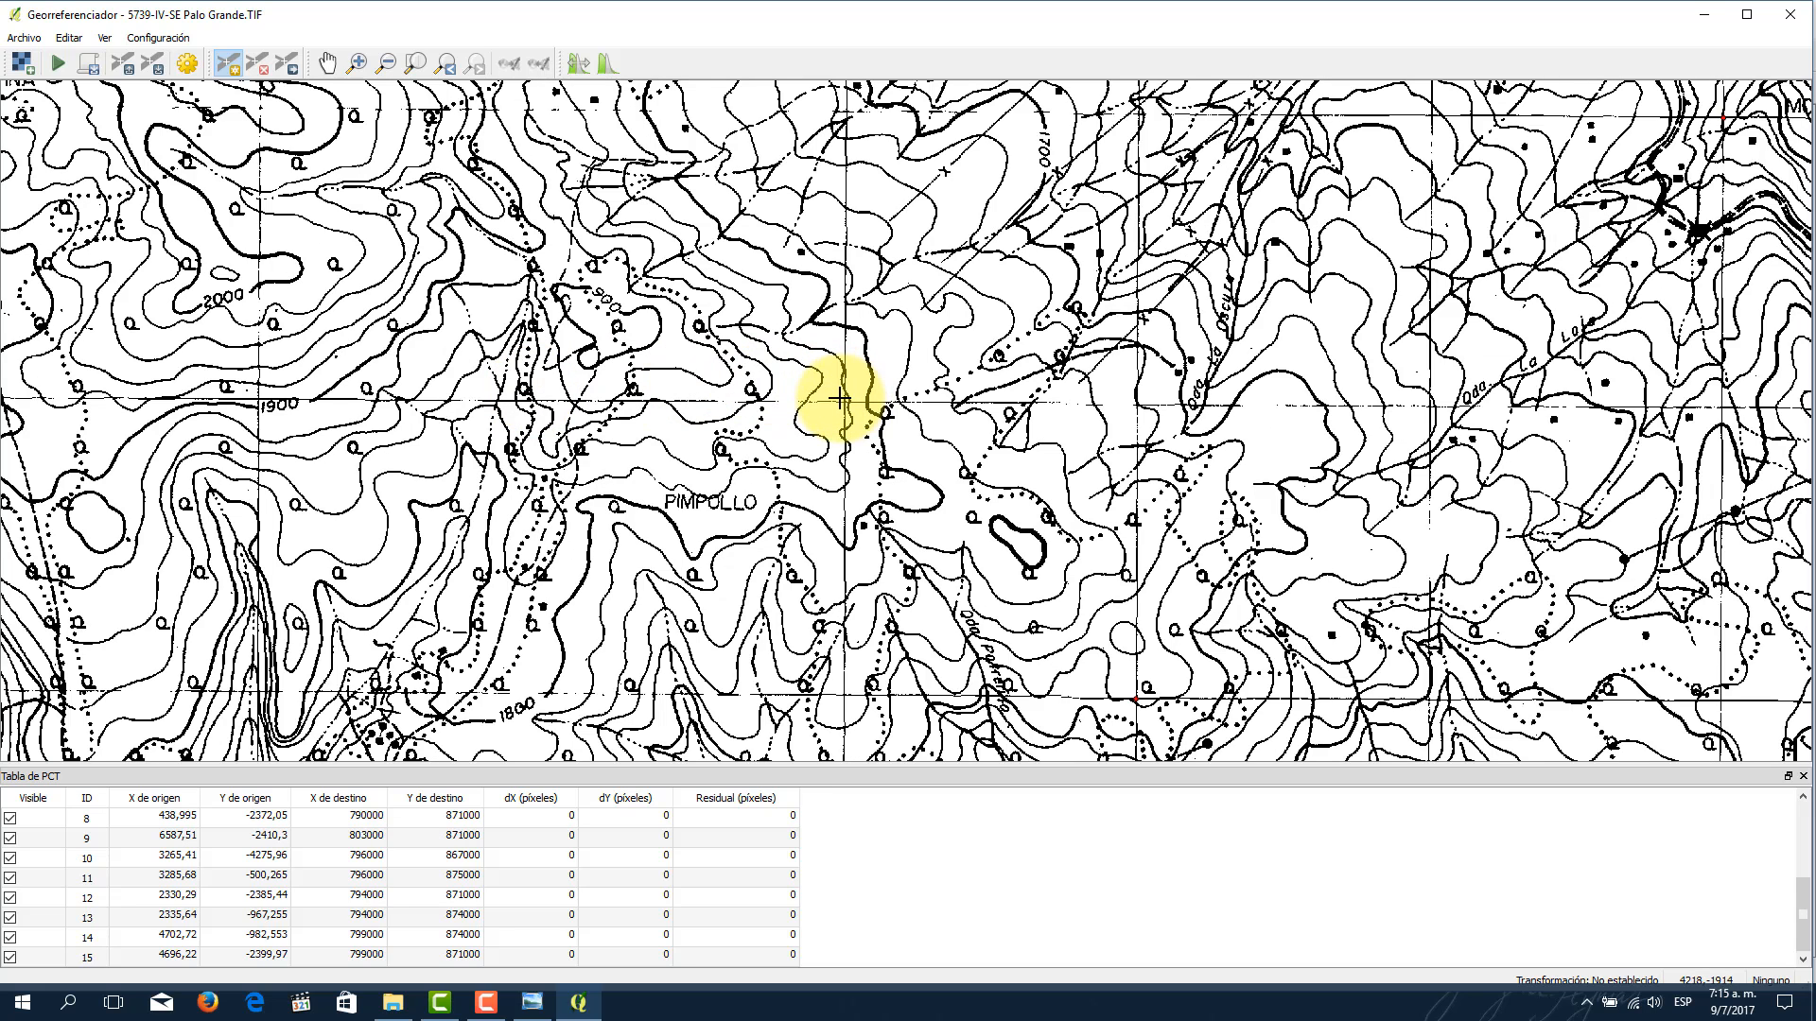
{"action": "scroll", "coordinate": [840, 398], "scroll_direction": "down", "scroll_amount": 2}
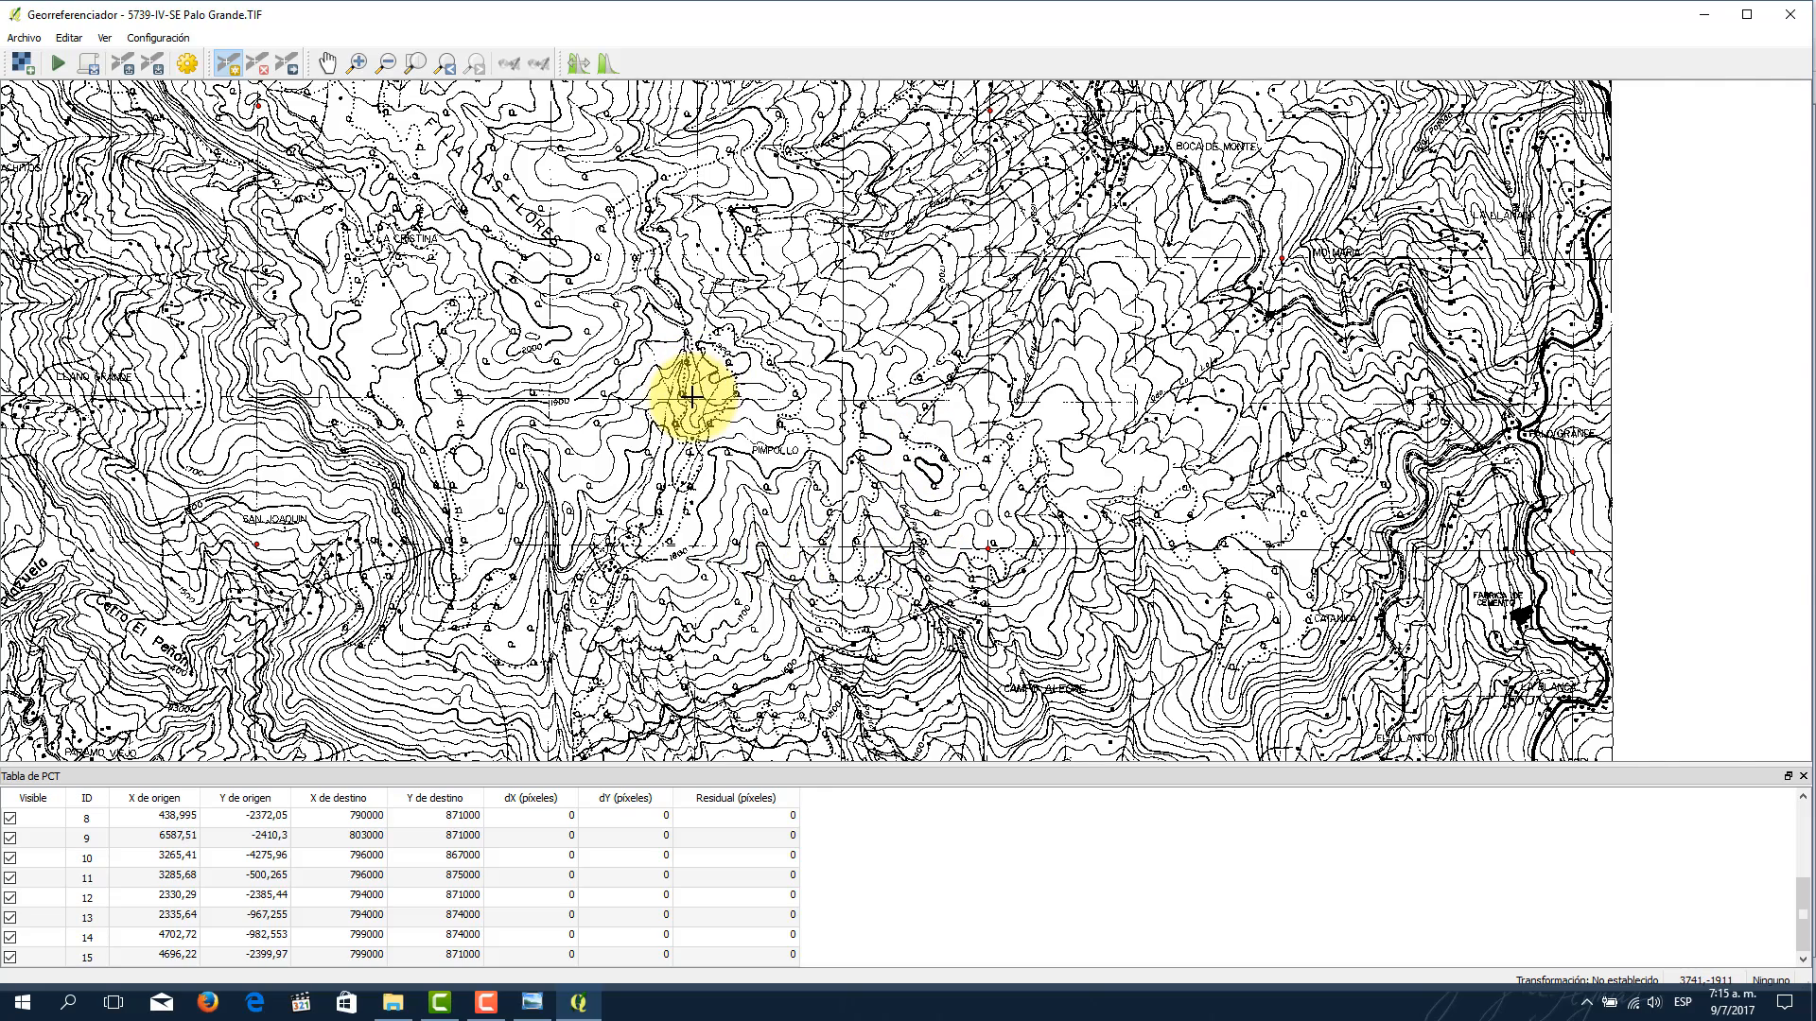
{"action": "scroll", "coordinate": [689, 391], "scroll_direction": "up", "scroll_amount": 1}
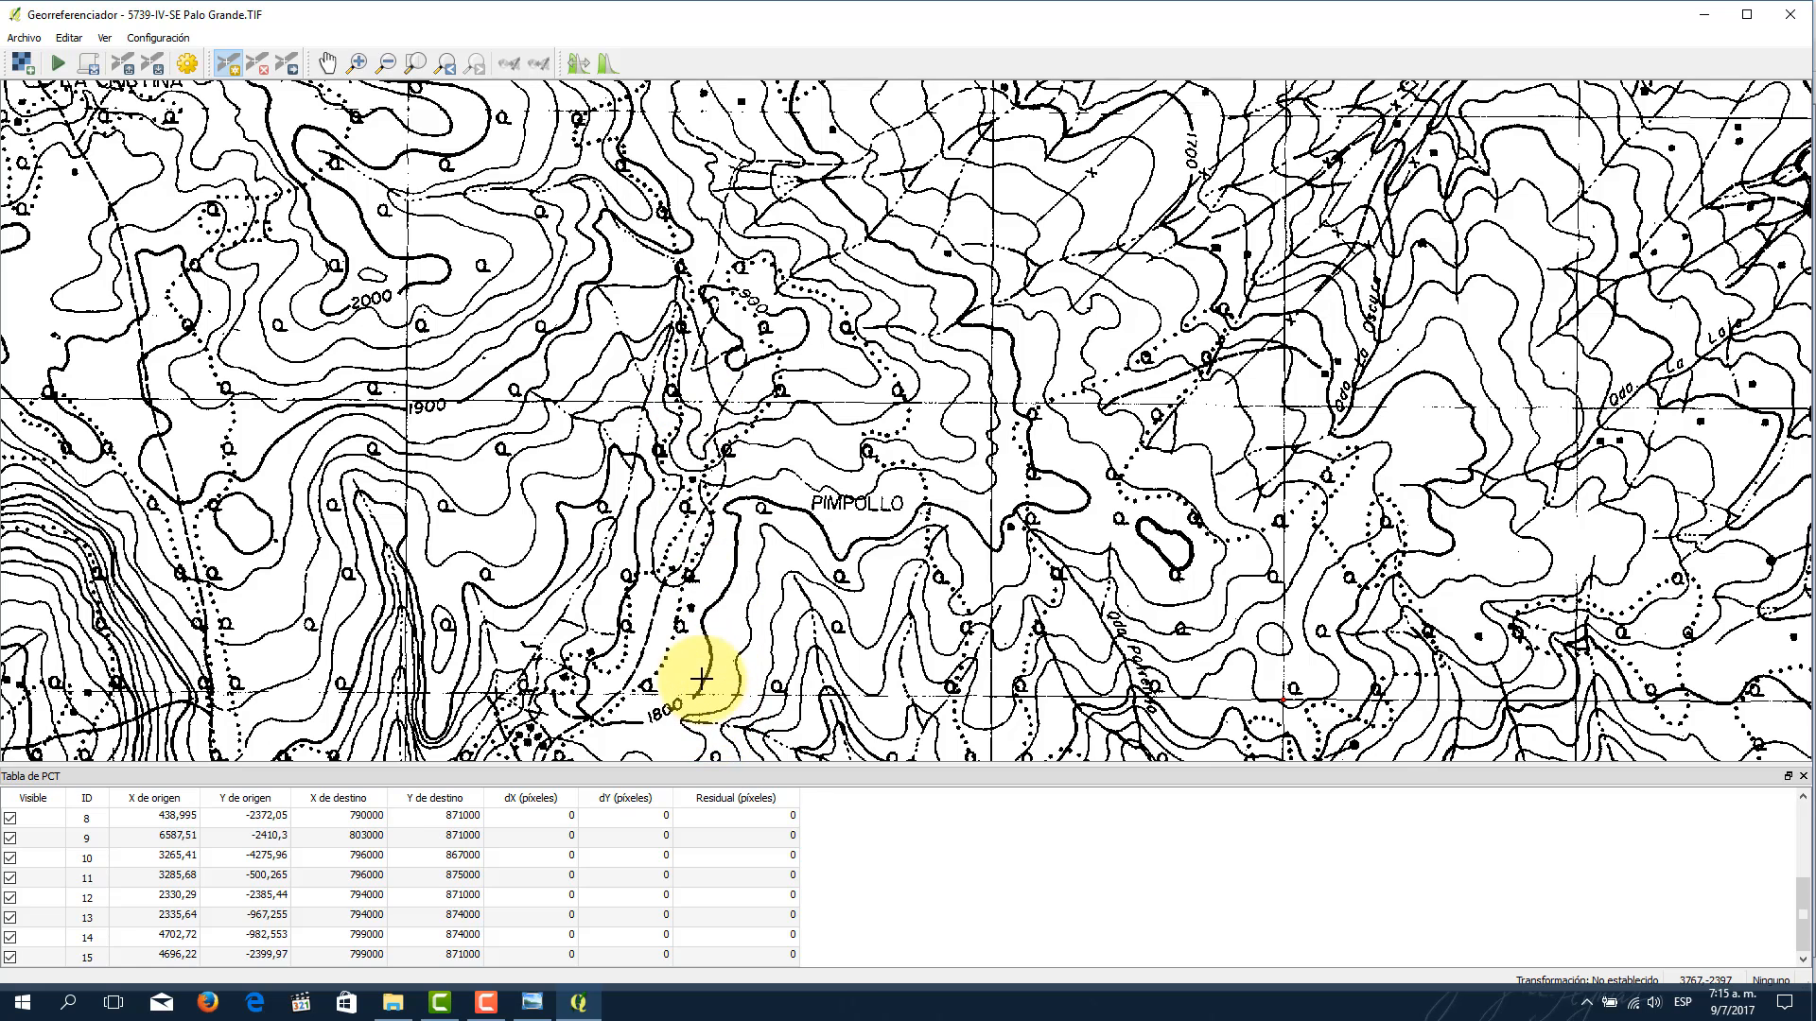
{"action": "left_click_drag", "start_coordinate": [689, 621], "coordinate": [657, 404]}
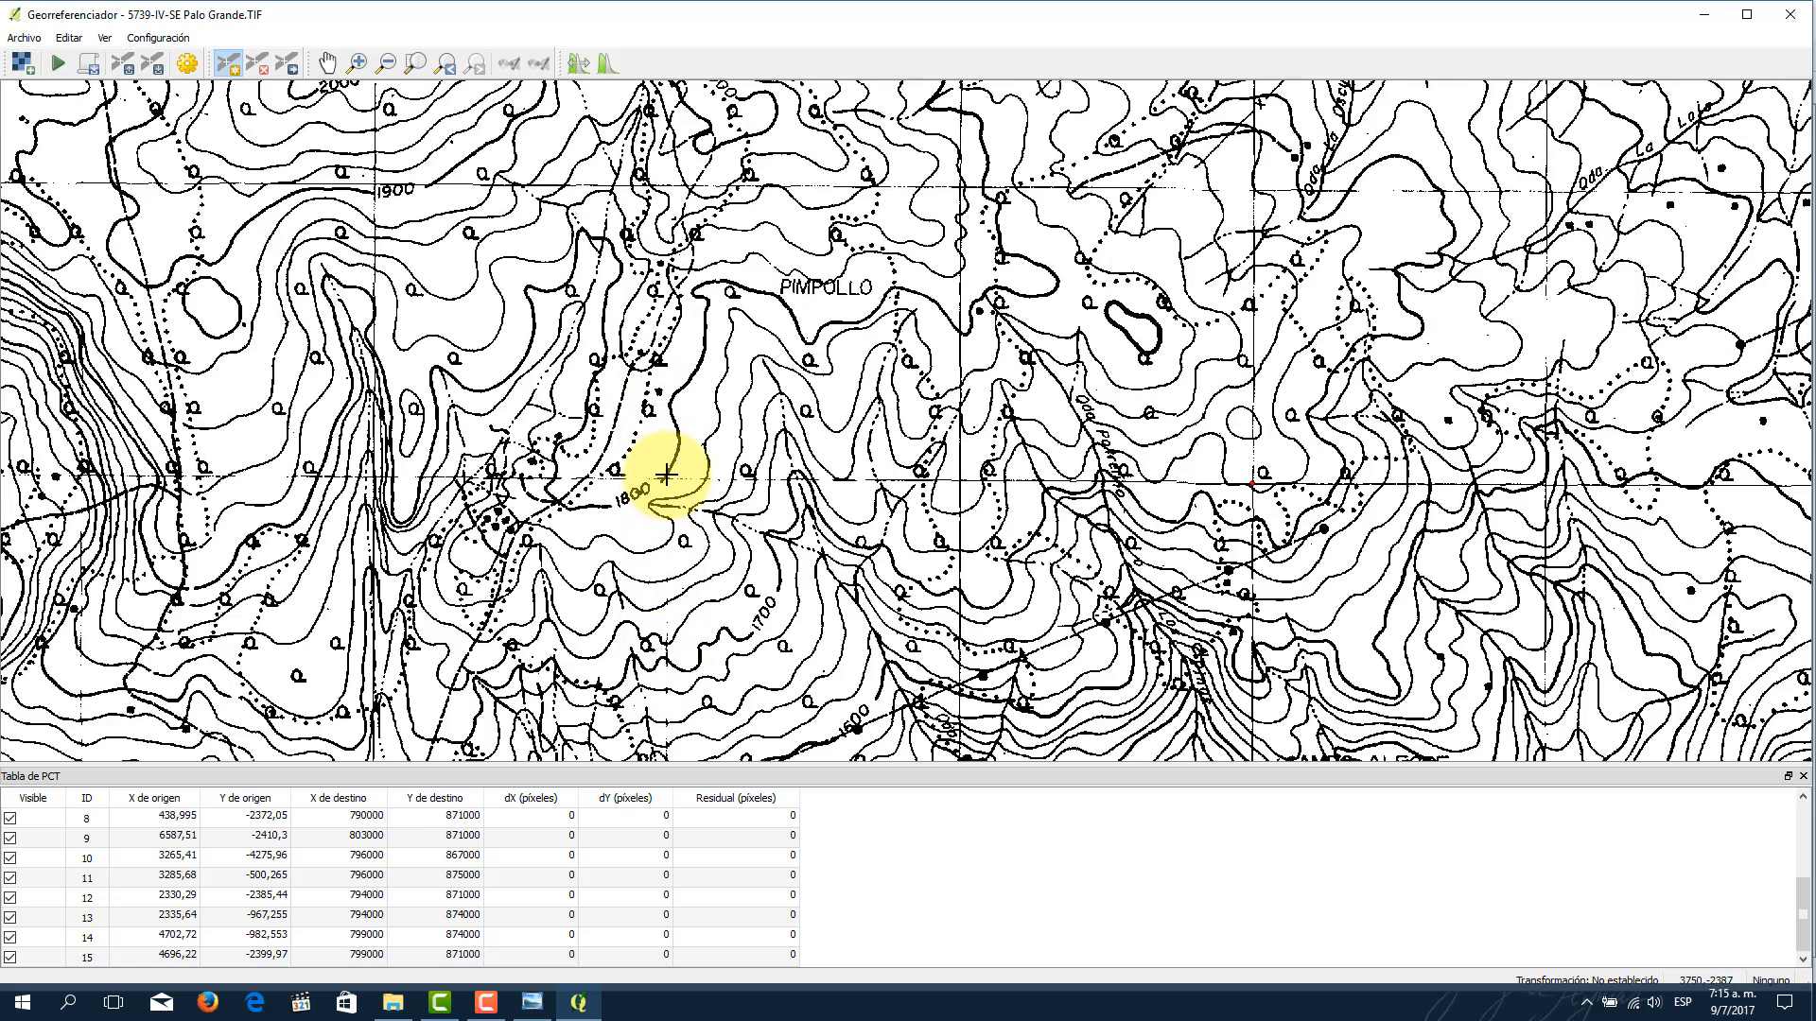
{"action": "left_click_drag", "start_coordinate": [681, 194], "coordinate": [620, 520]}
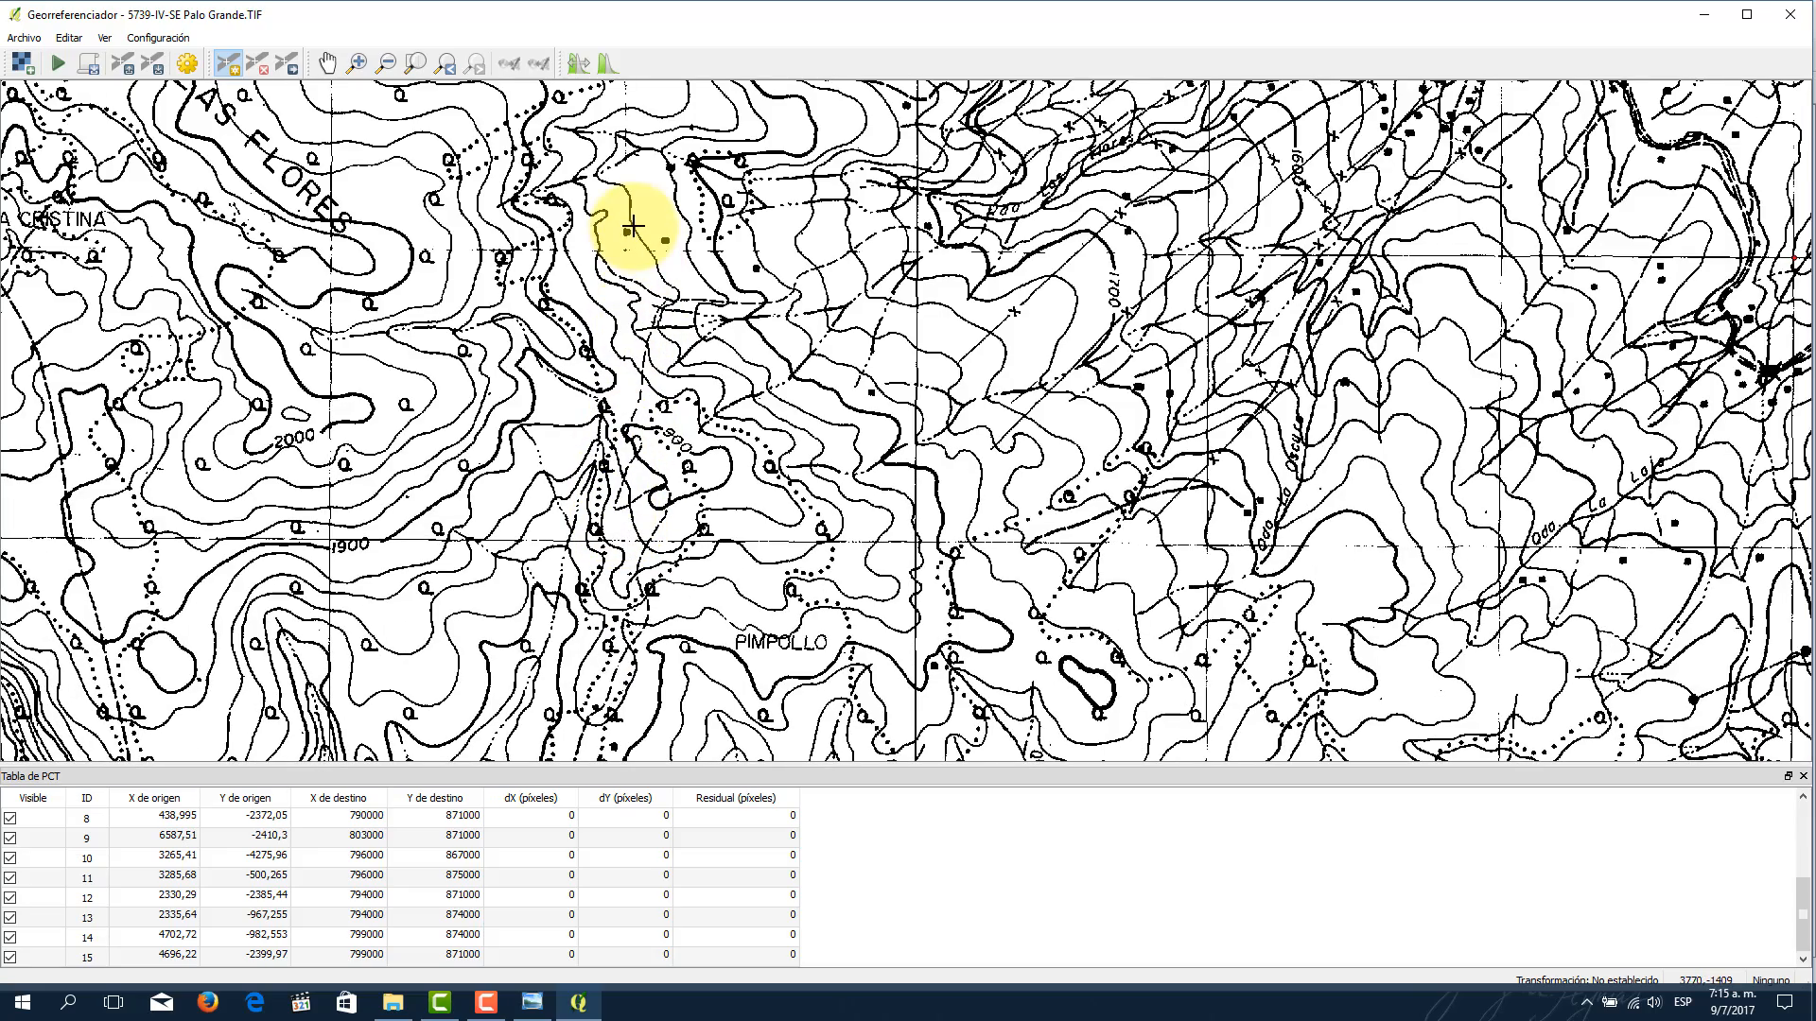
{"action": "scroll", "coordinate": [770, 527], "scroll_direction": "down", "scroll_amount": 1}
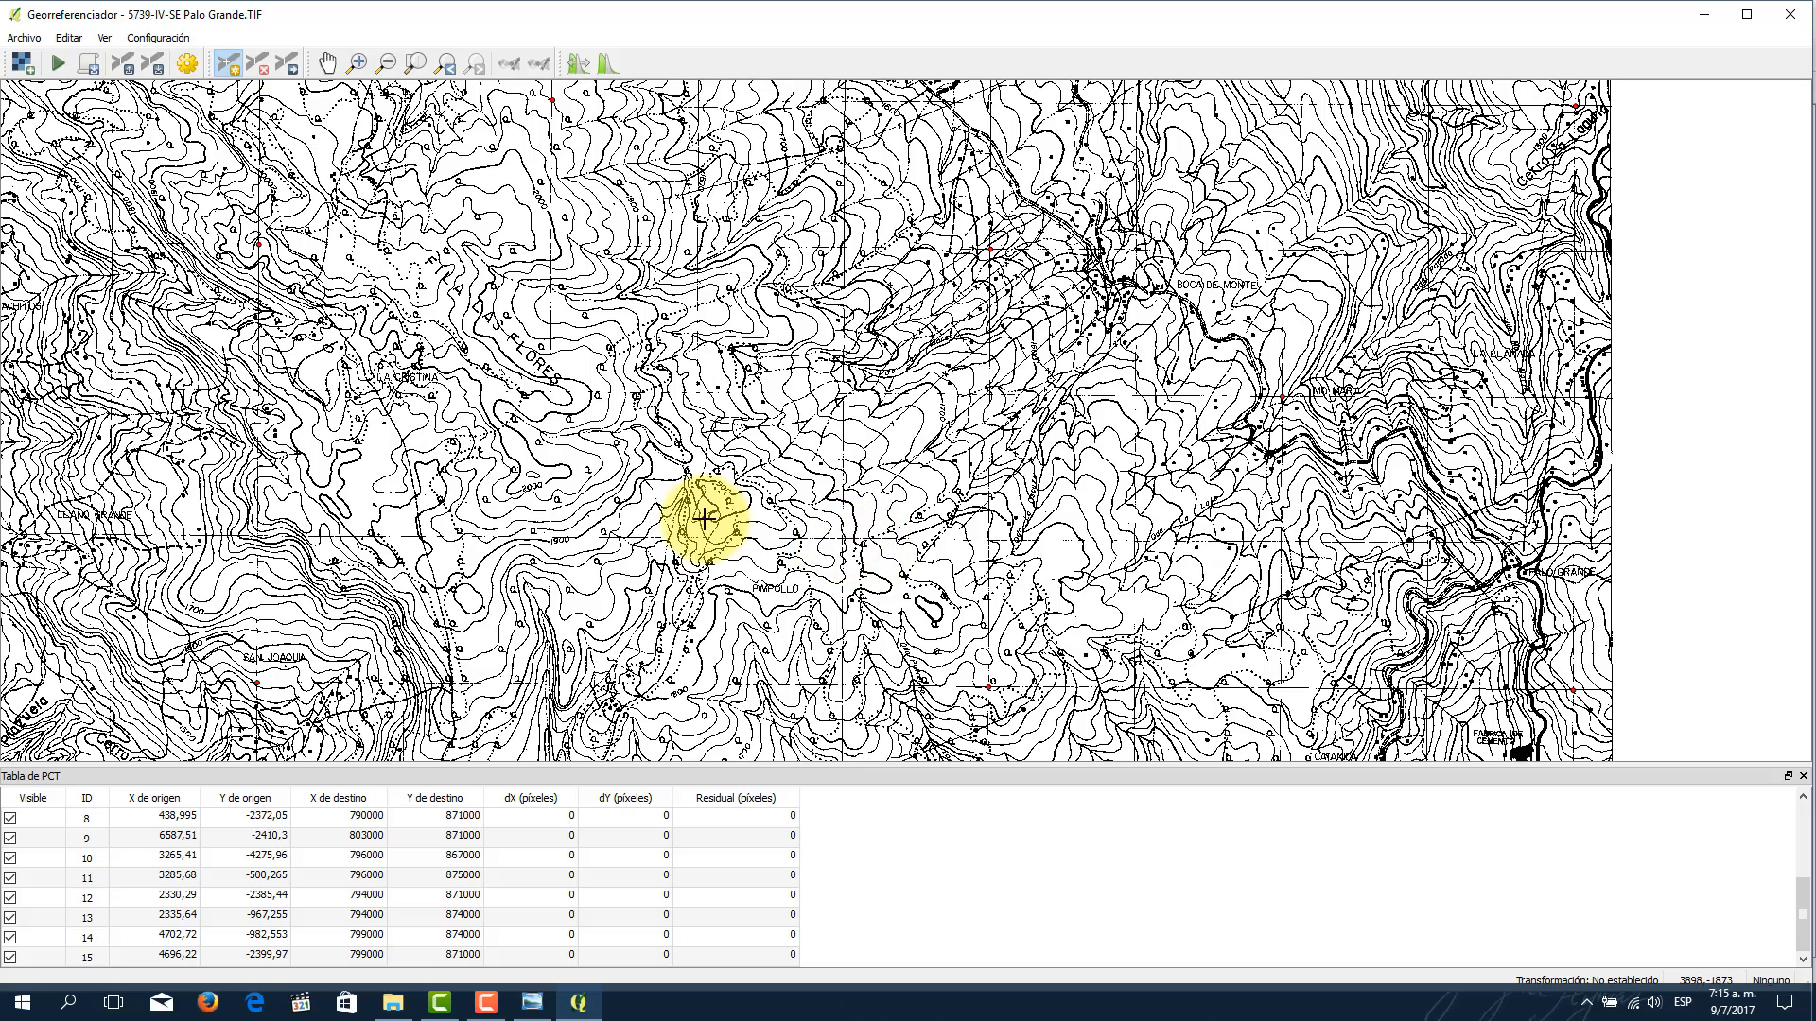
{"action": "scroll", "coordinate": [673, 511], "scroll_direction": "down", "scroll_amount": 1}
{"action": "scroll", "coordinate": [673, 511], "scroll_direction": "down", "scroll_amount": 1}
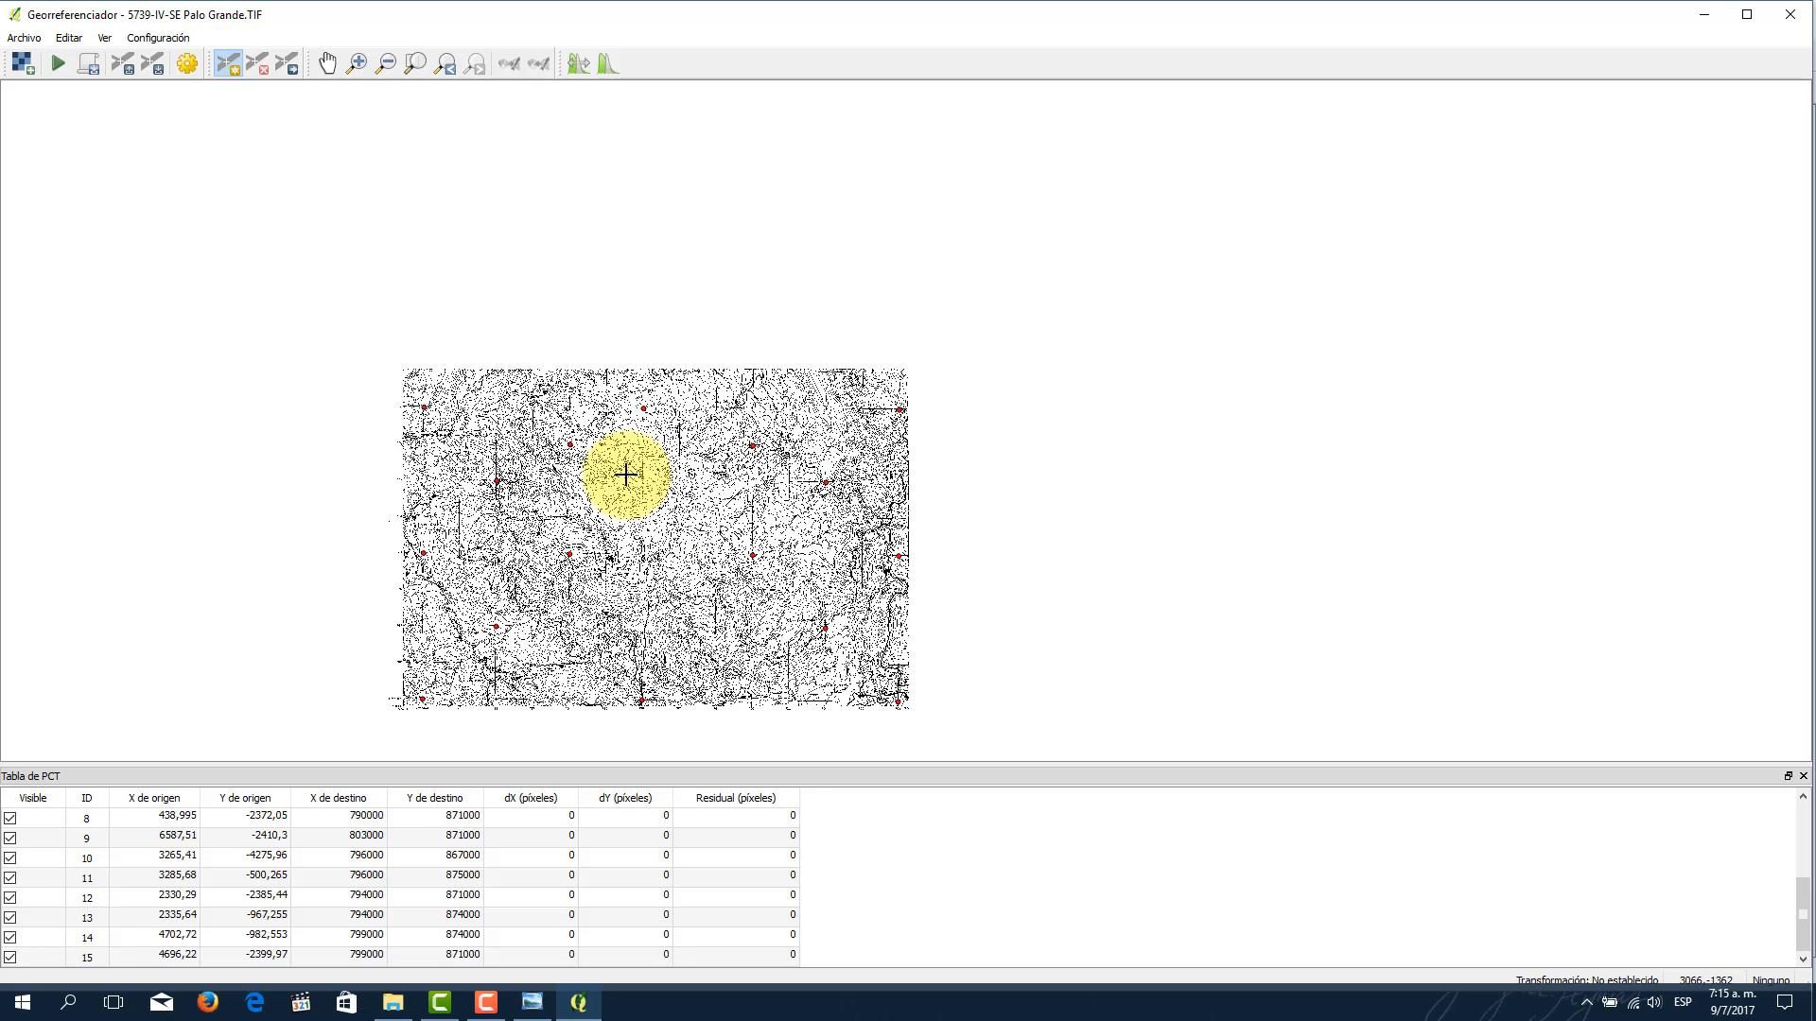
{"action": "scroll", "coordinate": [626, 472], "scroll_direction": "down", "scroll_amount": 1}
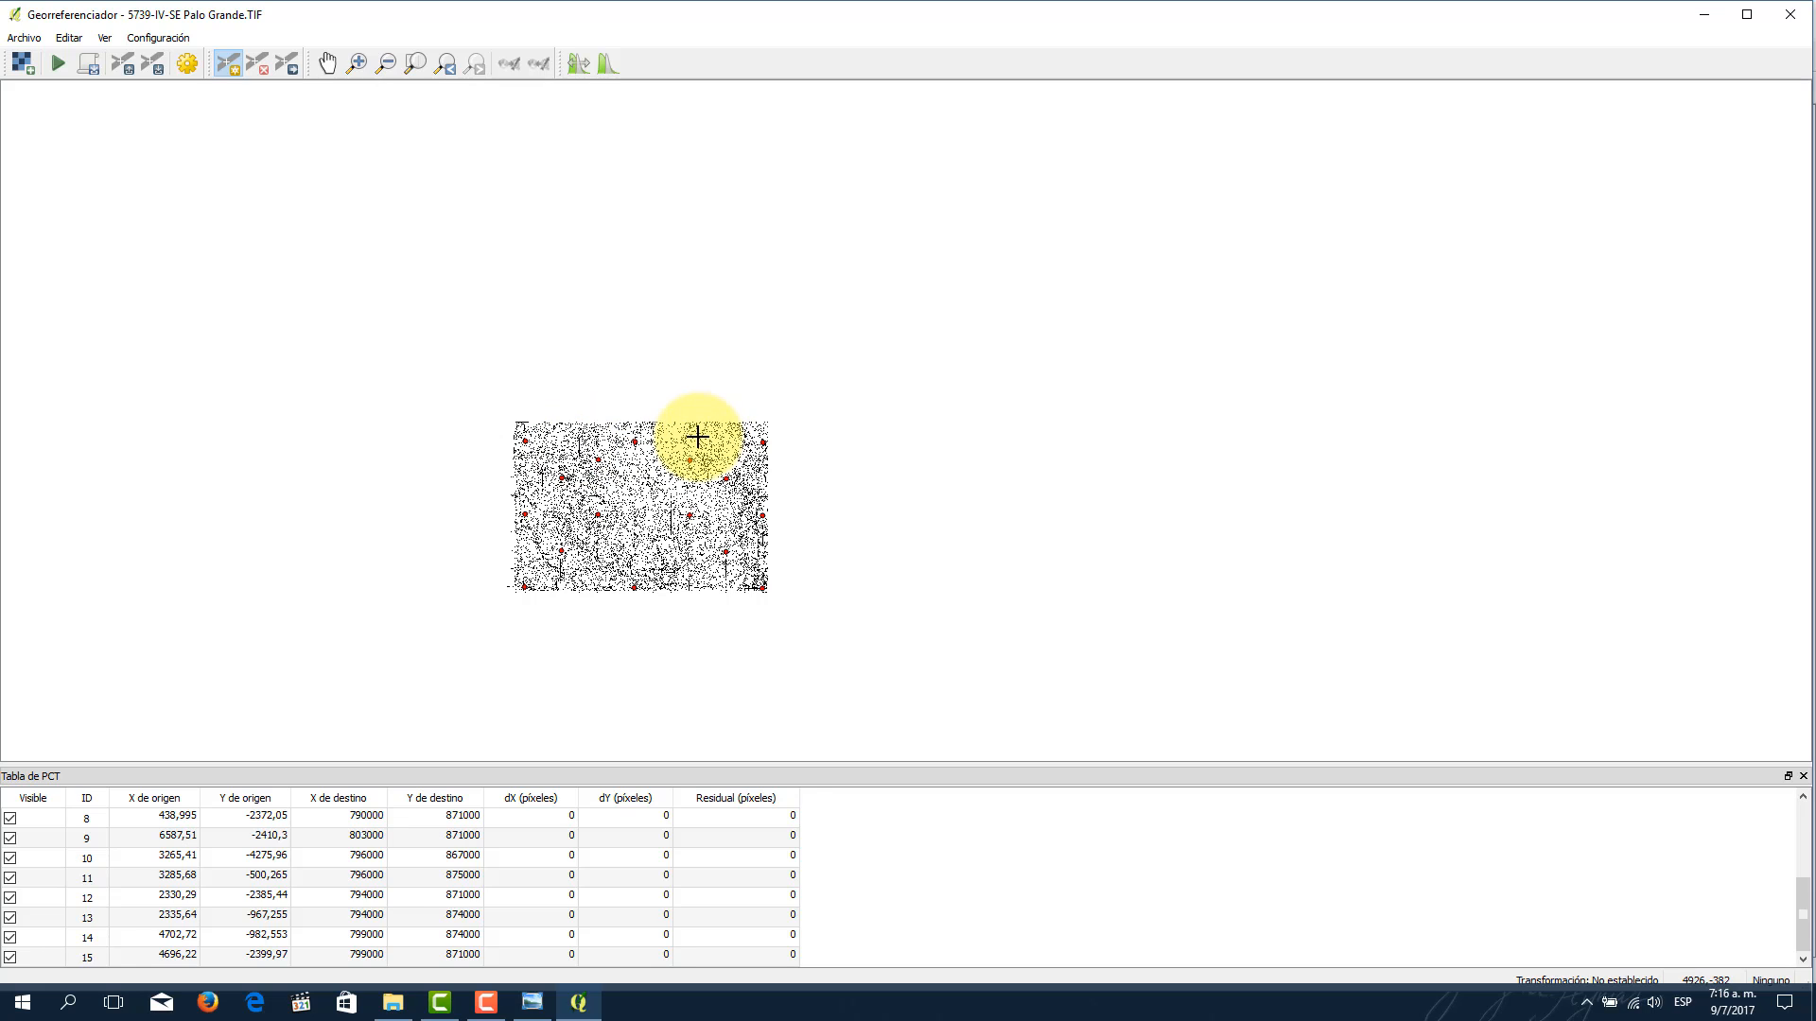
Step: Maximize the Georeferencer window and choose Polinomial 2 as the transformation type in the transformation settings
{"action": "left_click", "coordinate": [1747, 16]}
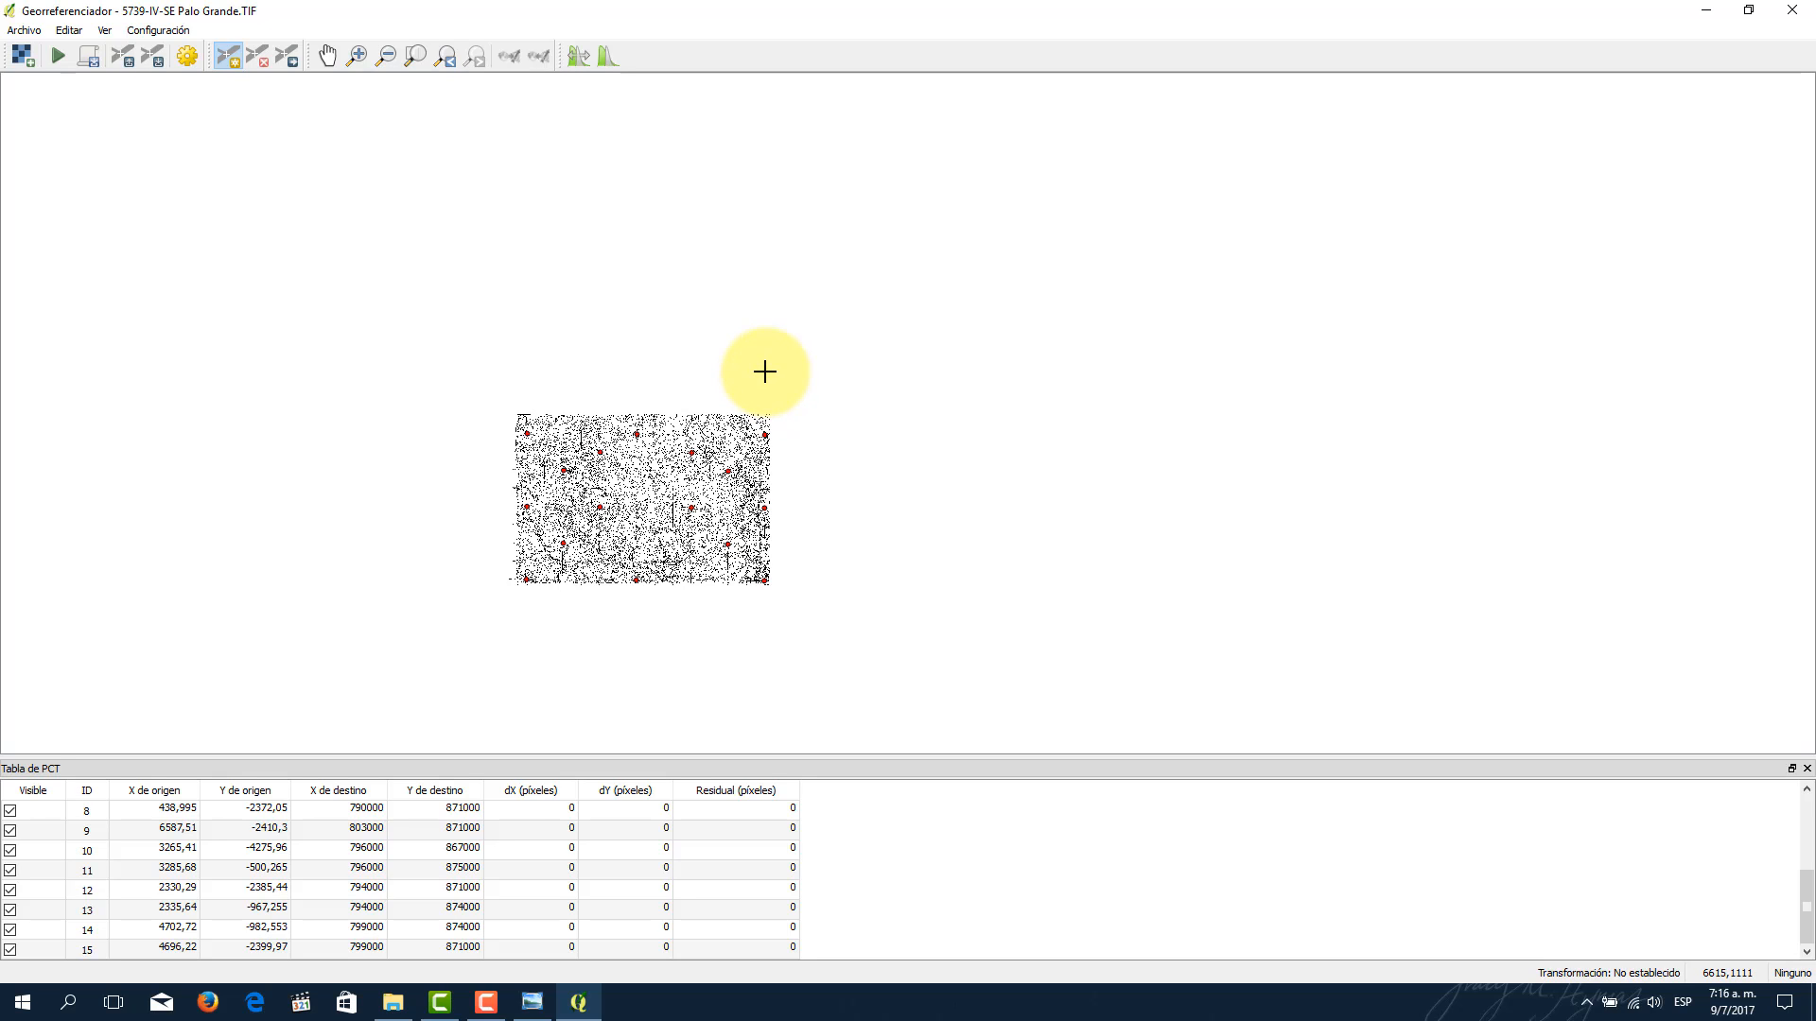
{"action": "left_click", "coordinate": [187, 57]}
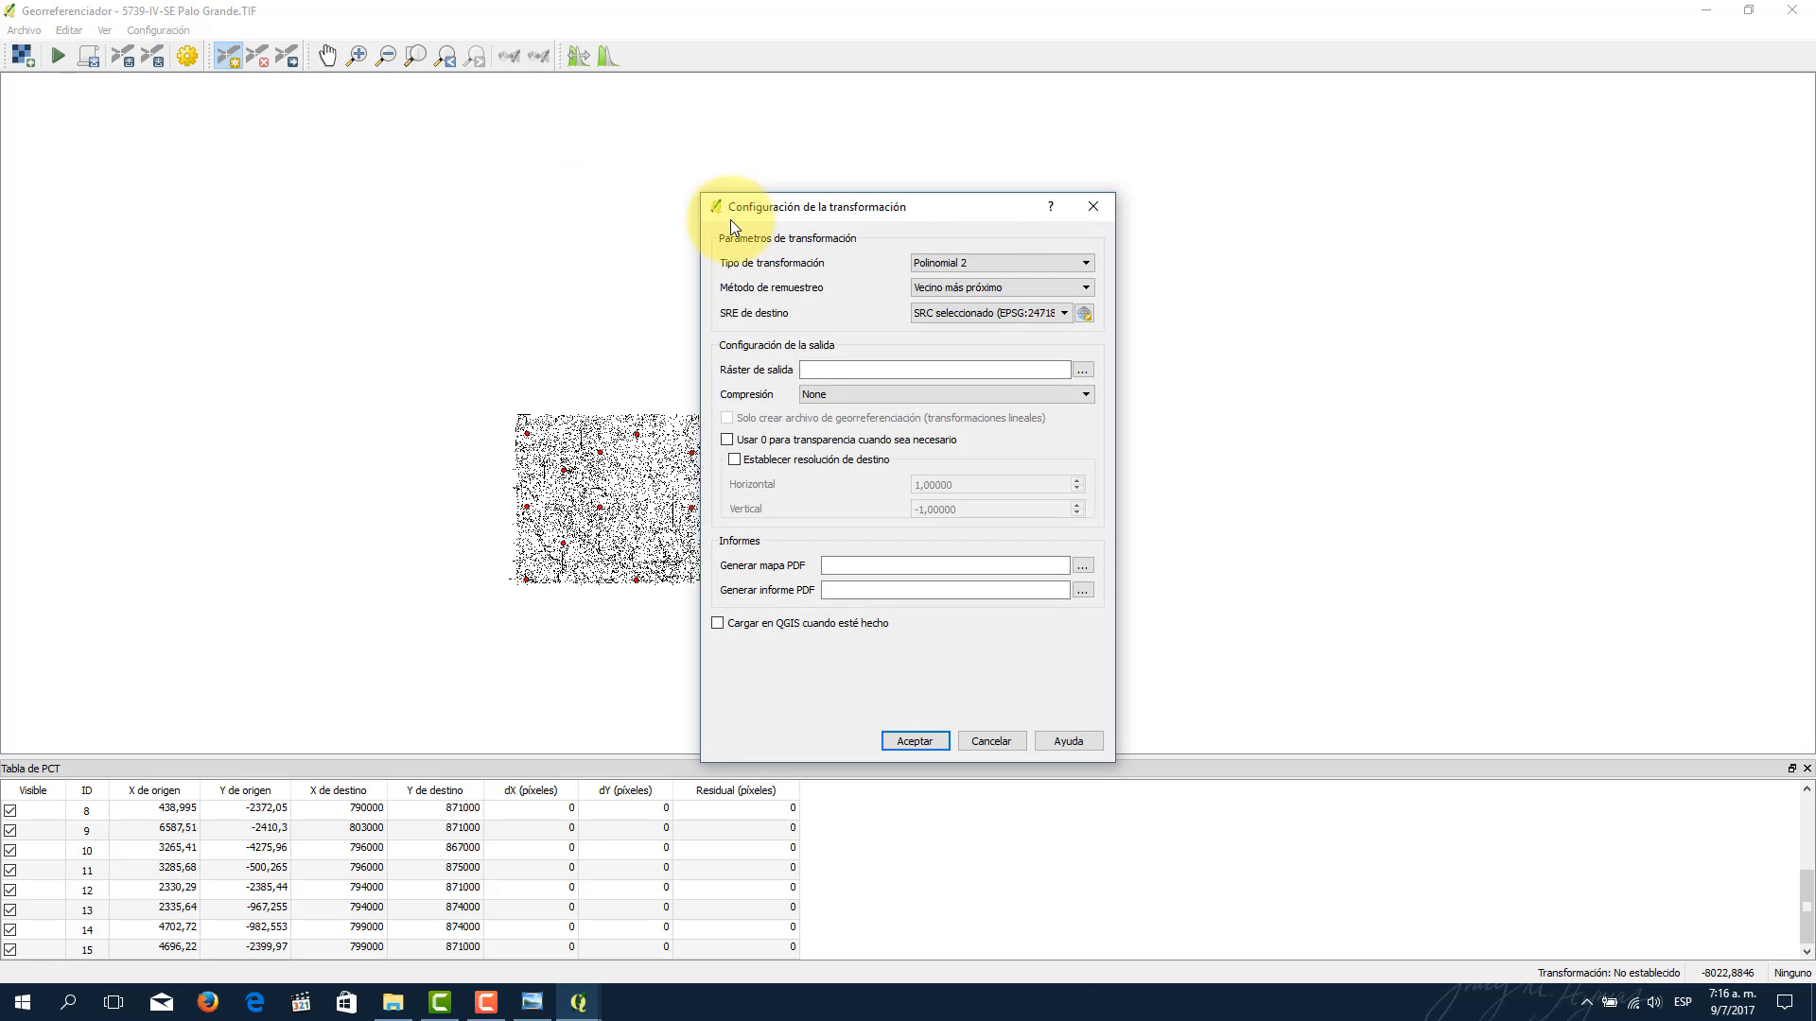
{"action": "left_click", "coordinate": [998, 267]}
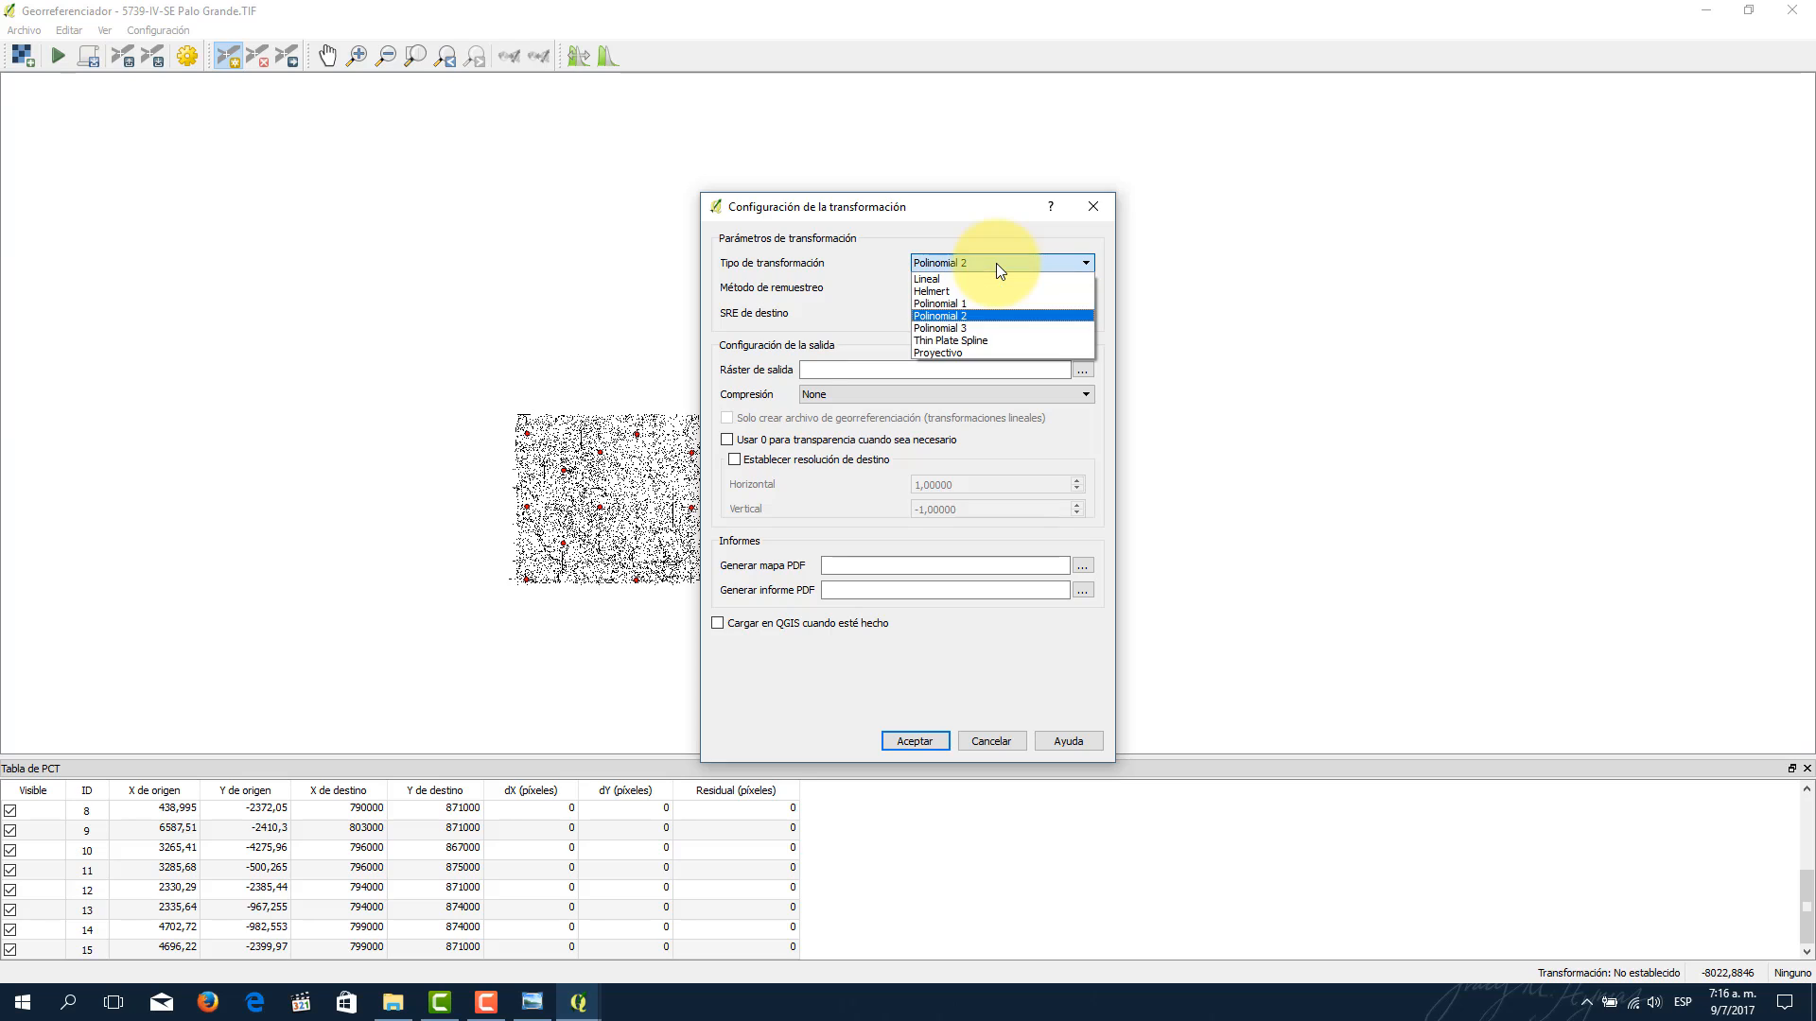
{"action": "left_click", "coordinate": [989, 315]}
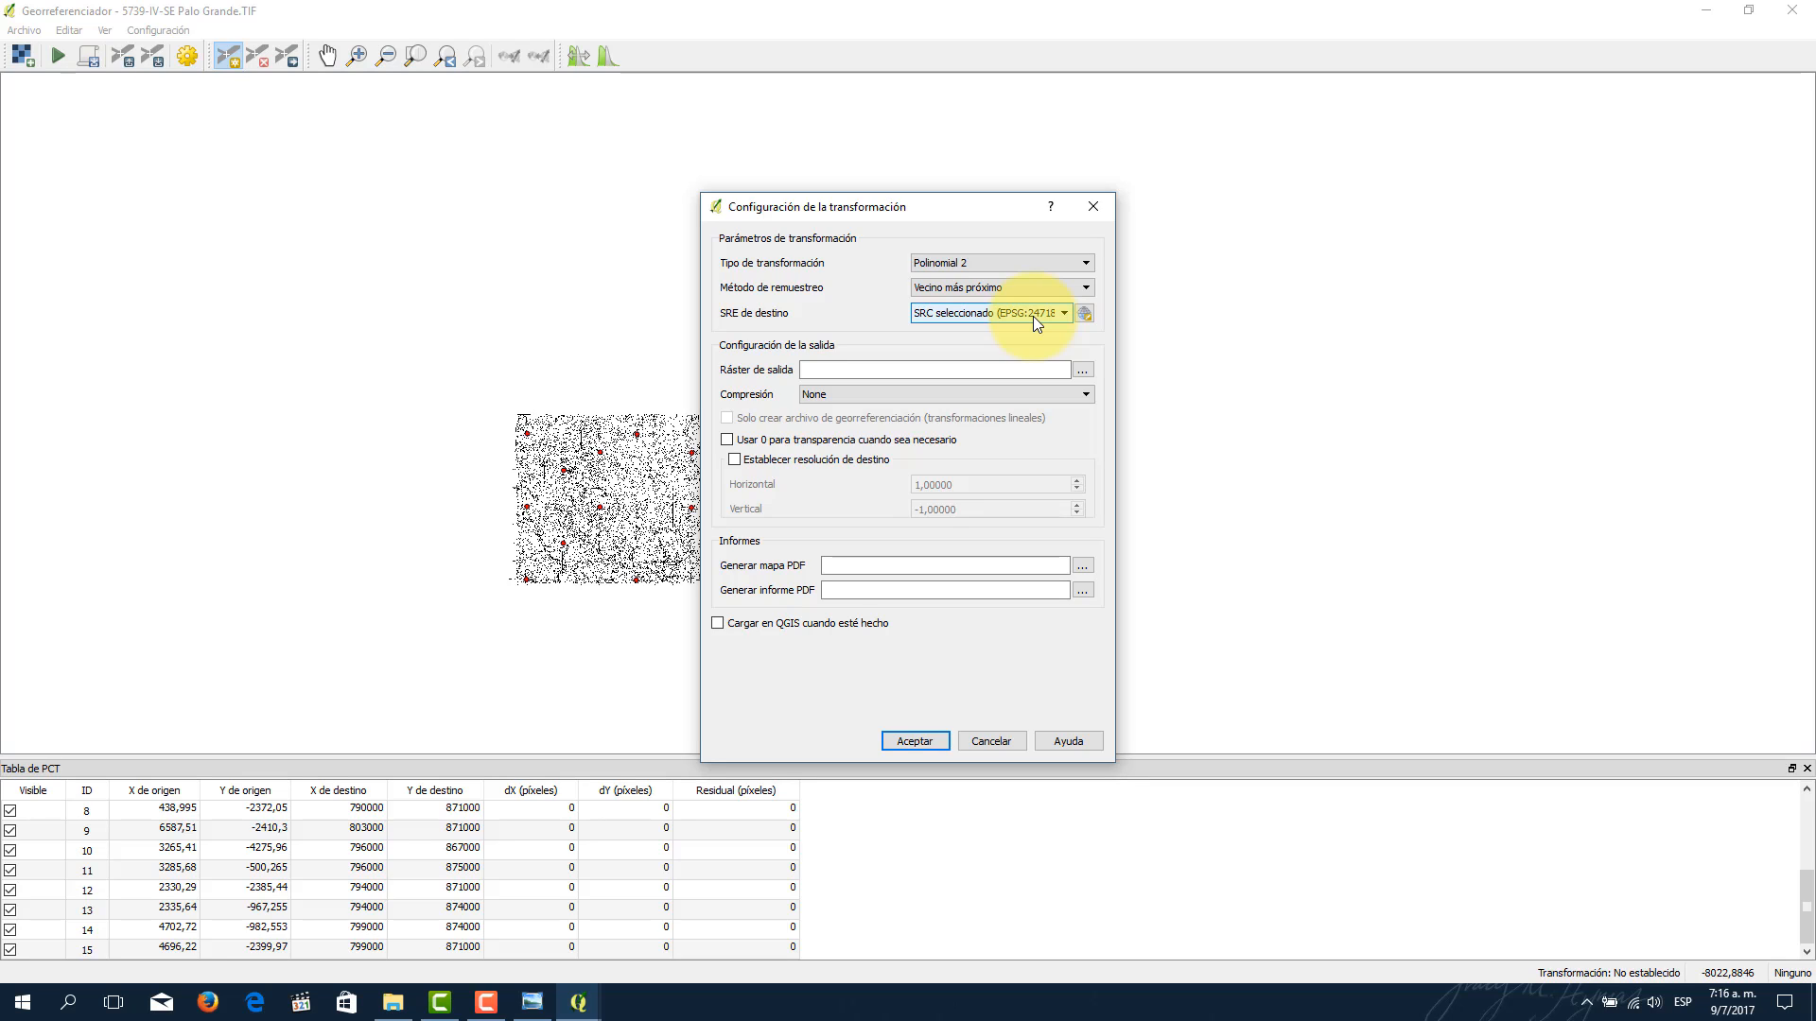
Step: Filter the coordinate systems for "la canoa" and set La Canoa / UTM zone 18N (EPSG:24718) as the target reference system
{"action": "left_click", "coordinate": [1084, 318]}
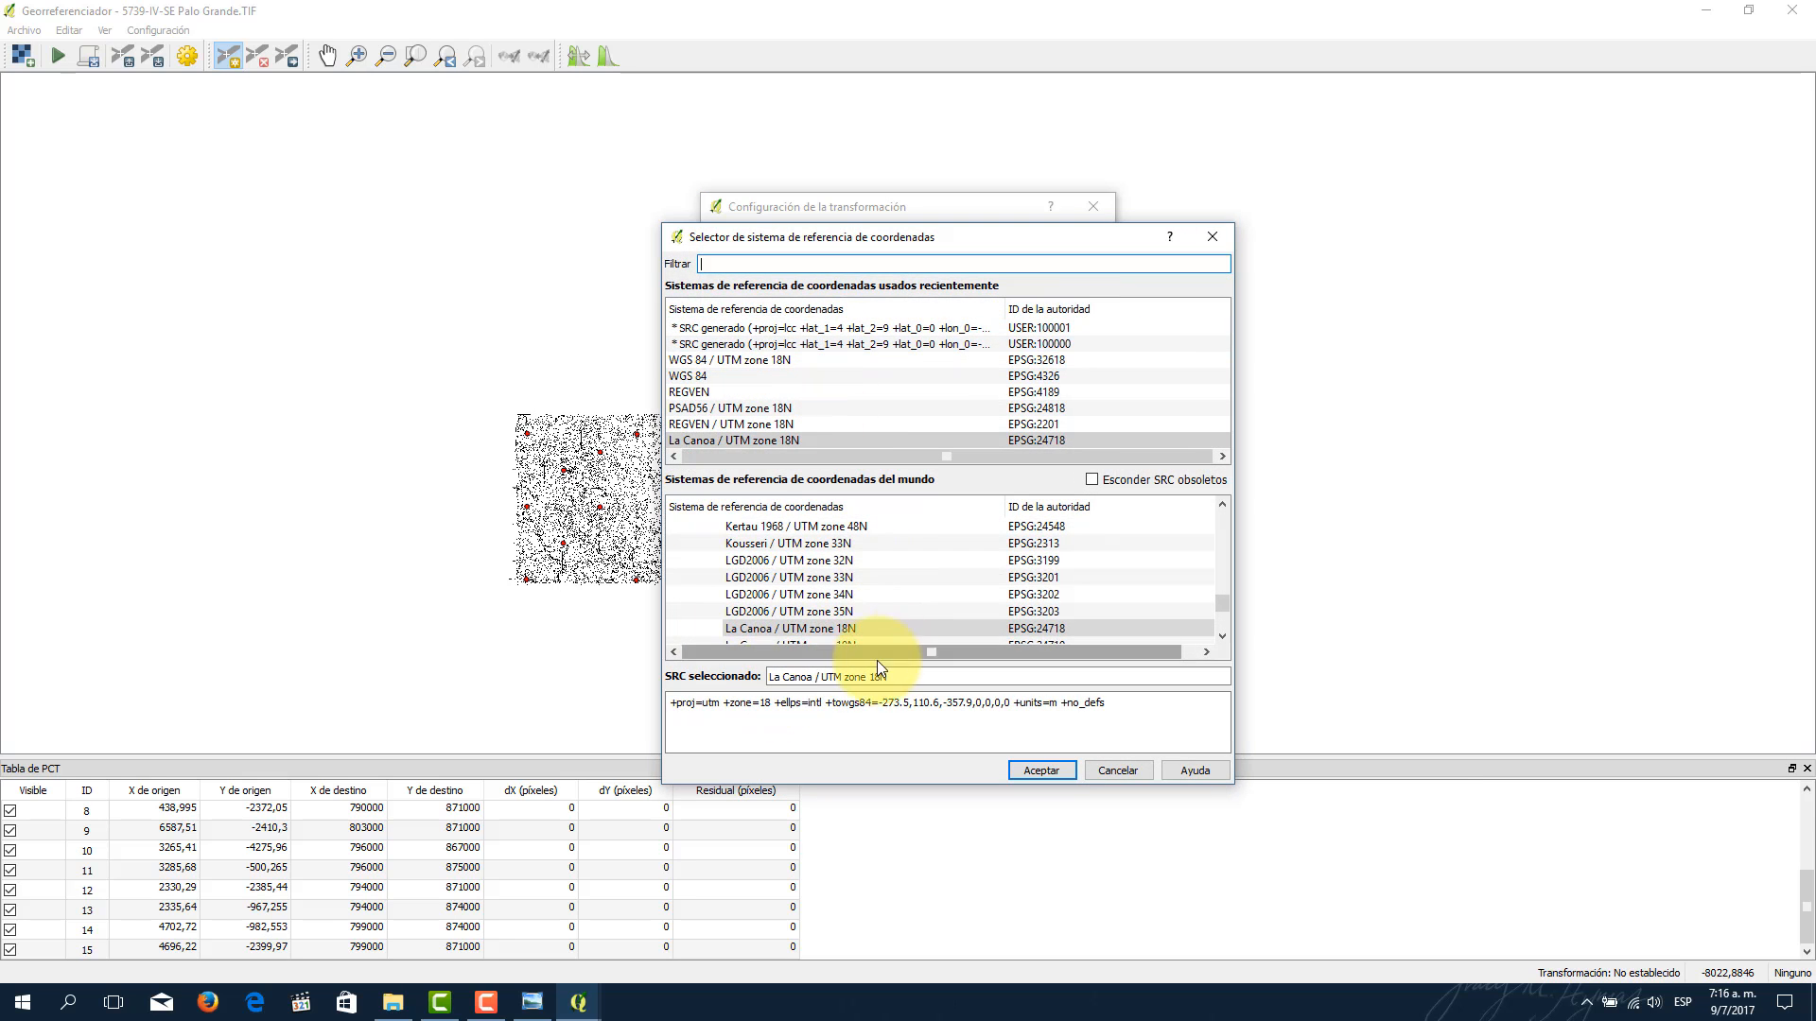
{"action": "left_click", "coordinate": [832, 629]}
{"action": "left_click", "coordinate": [768, 270]}
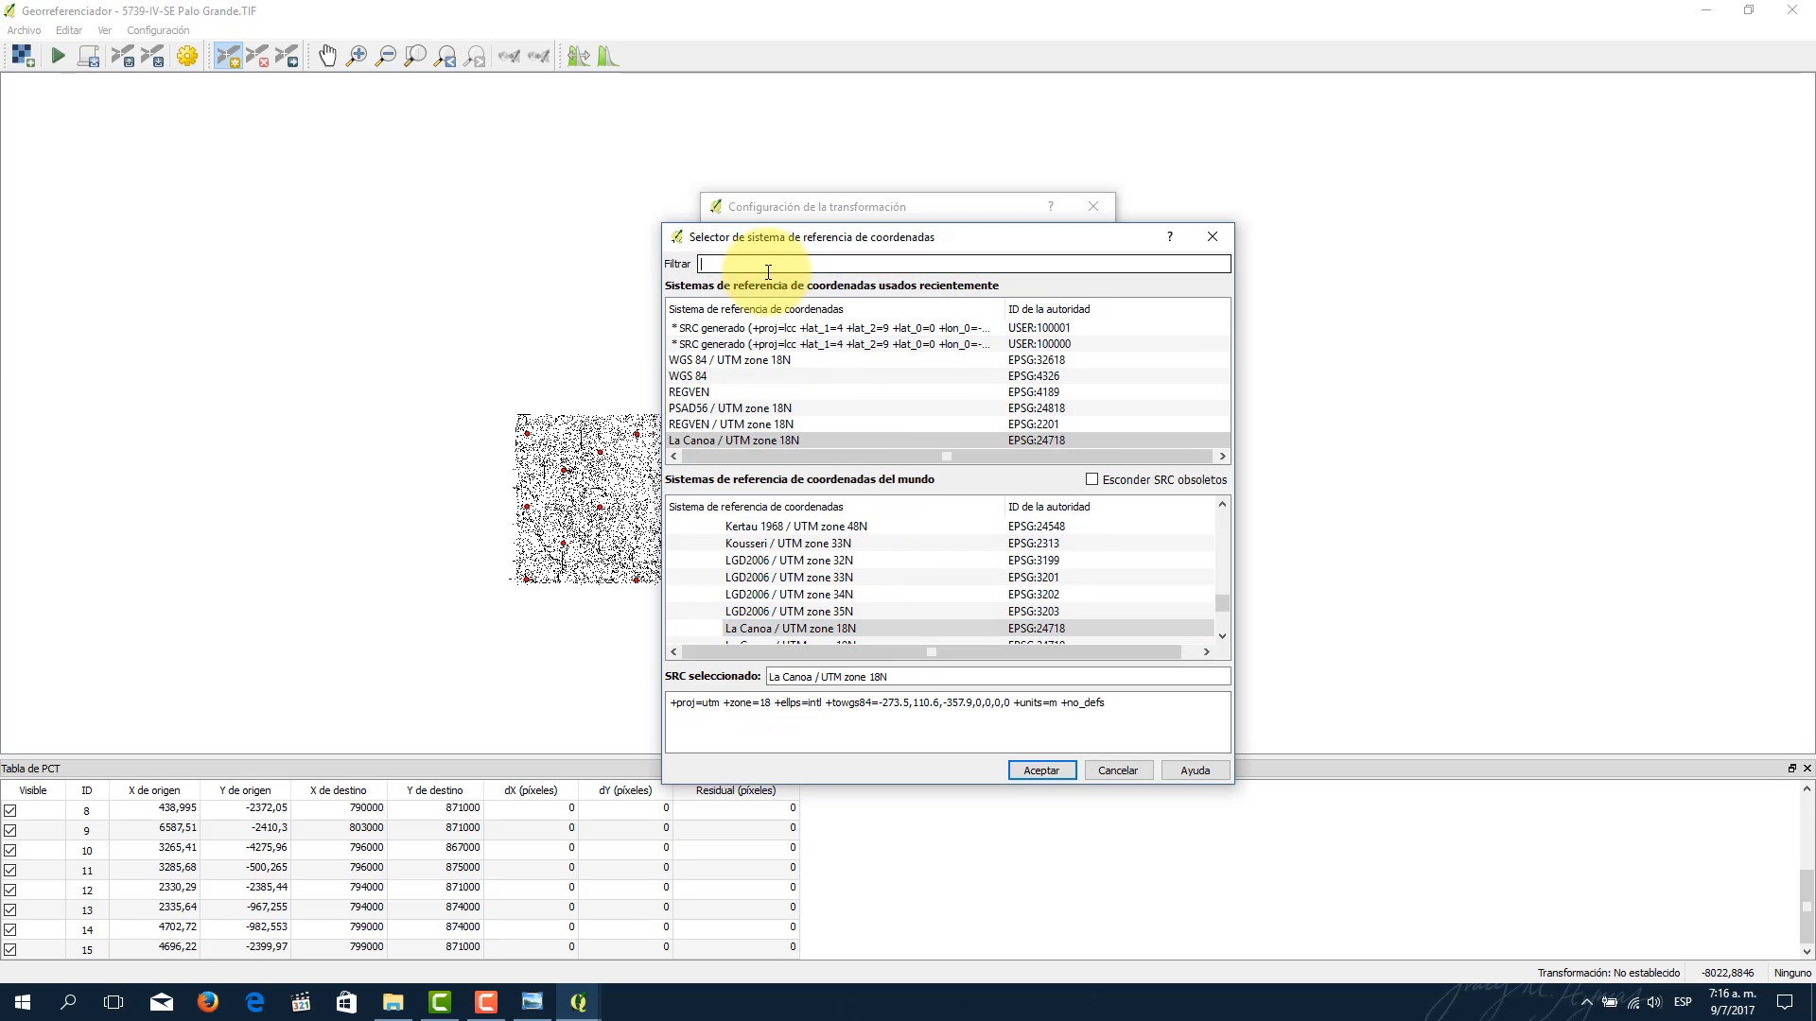
{"action": "type", "text": "la canpoa"}
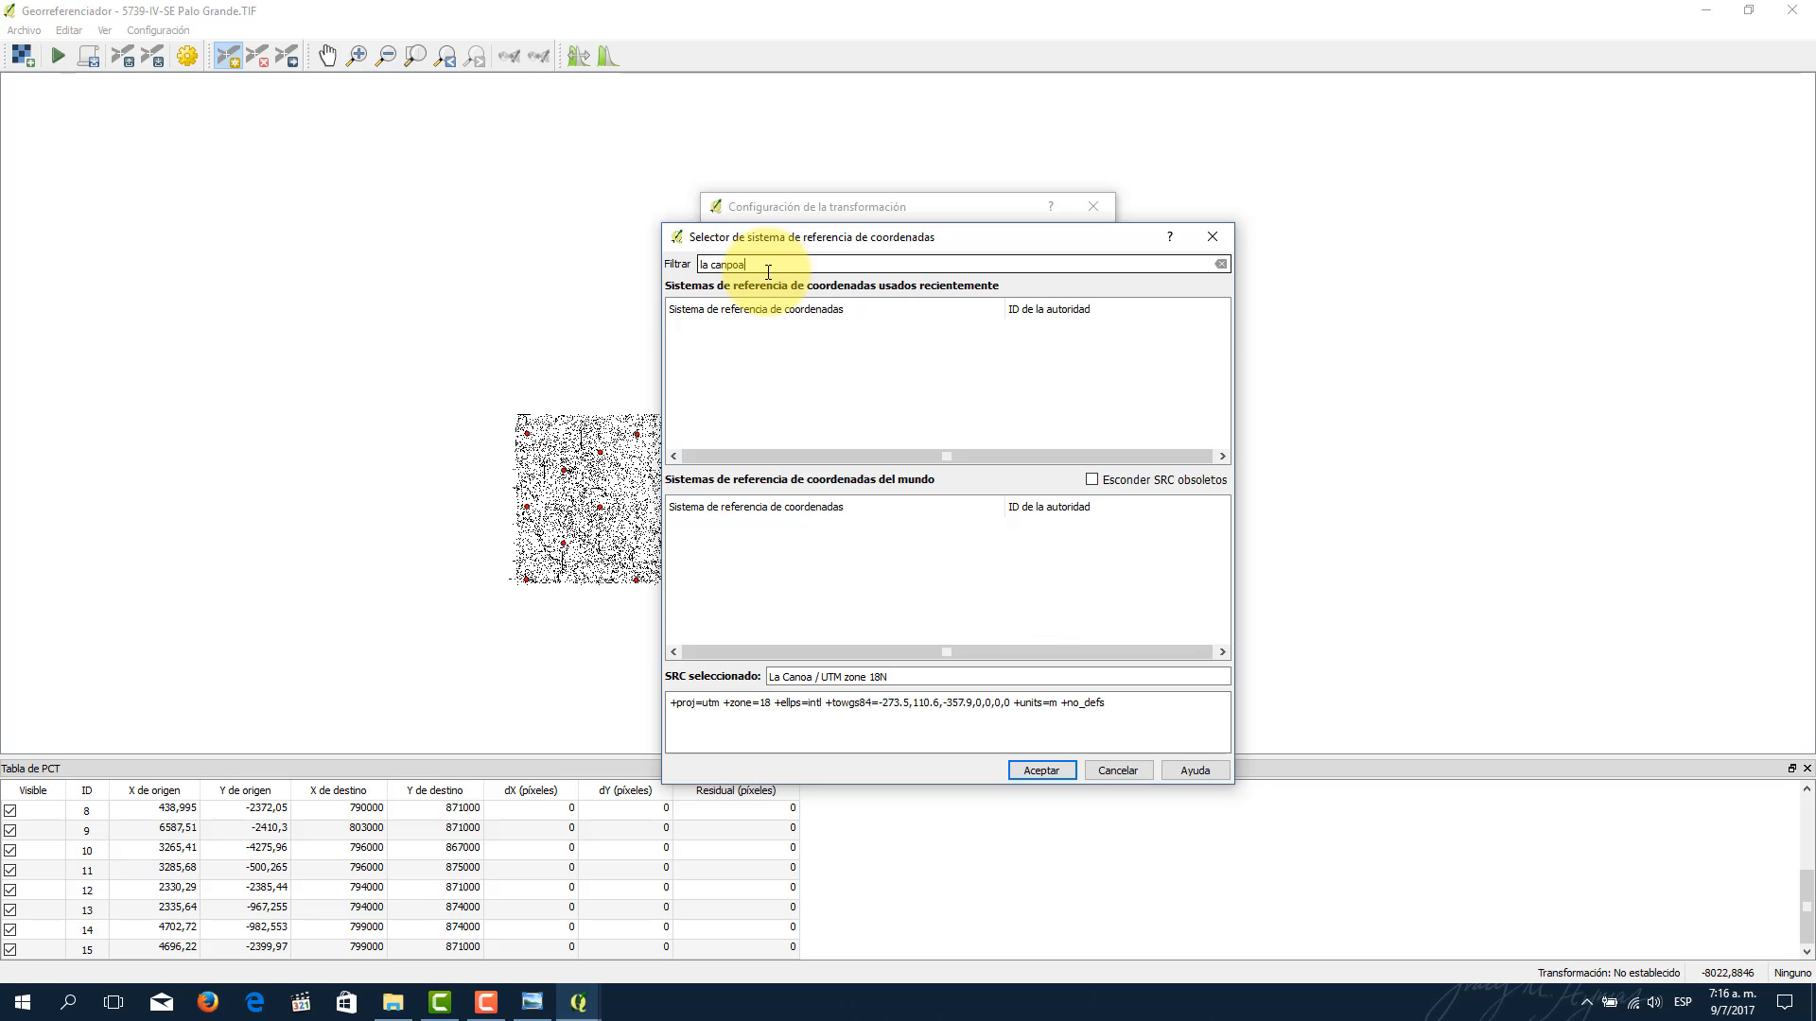
{"action": "key", "text": "BackSpace"}
{"action": "key", "text": "BackSpace"}
{"action": "key", "text": "BackSpace"}
{"action": "type", "text": "oa"}
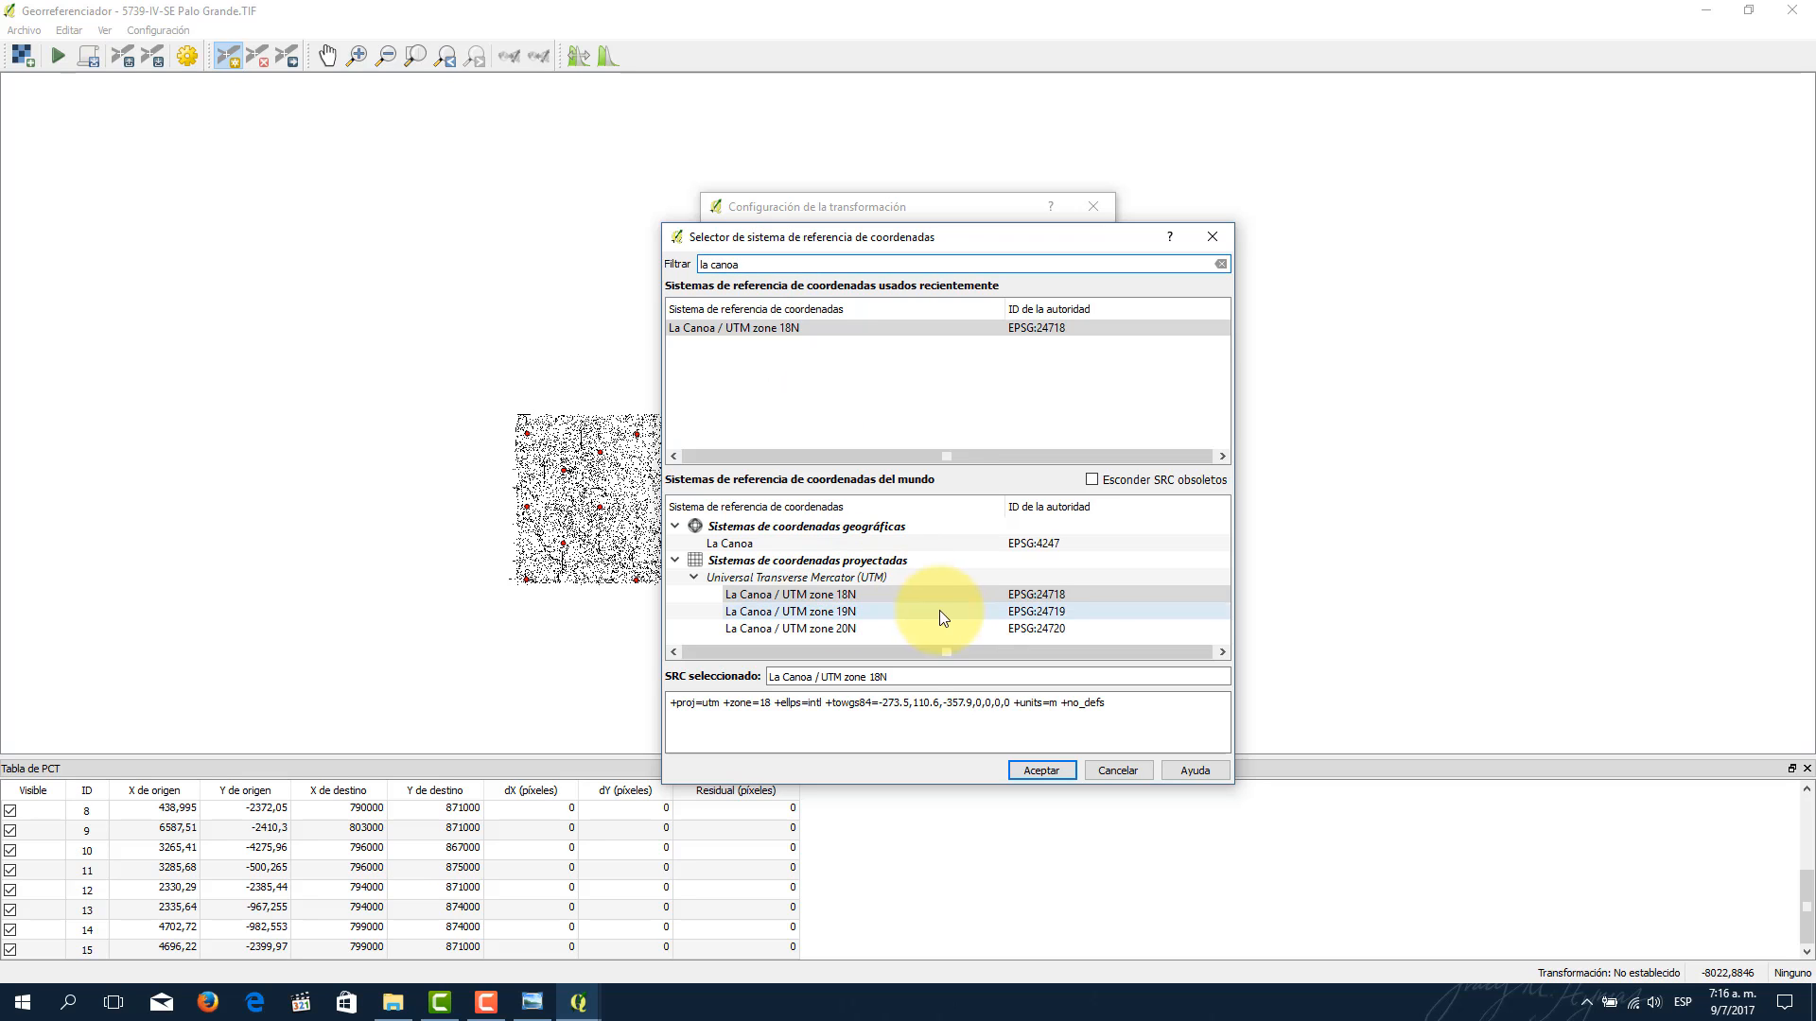
{"action": "left_click", "coordinate": [899, 592]}
{"action": "left_click", "coordinate": [1041, 770]}
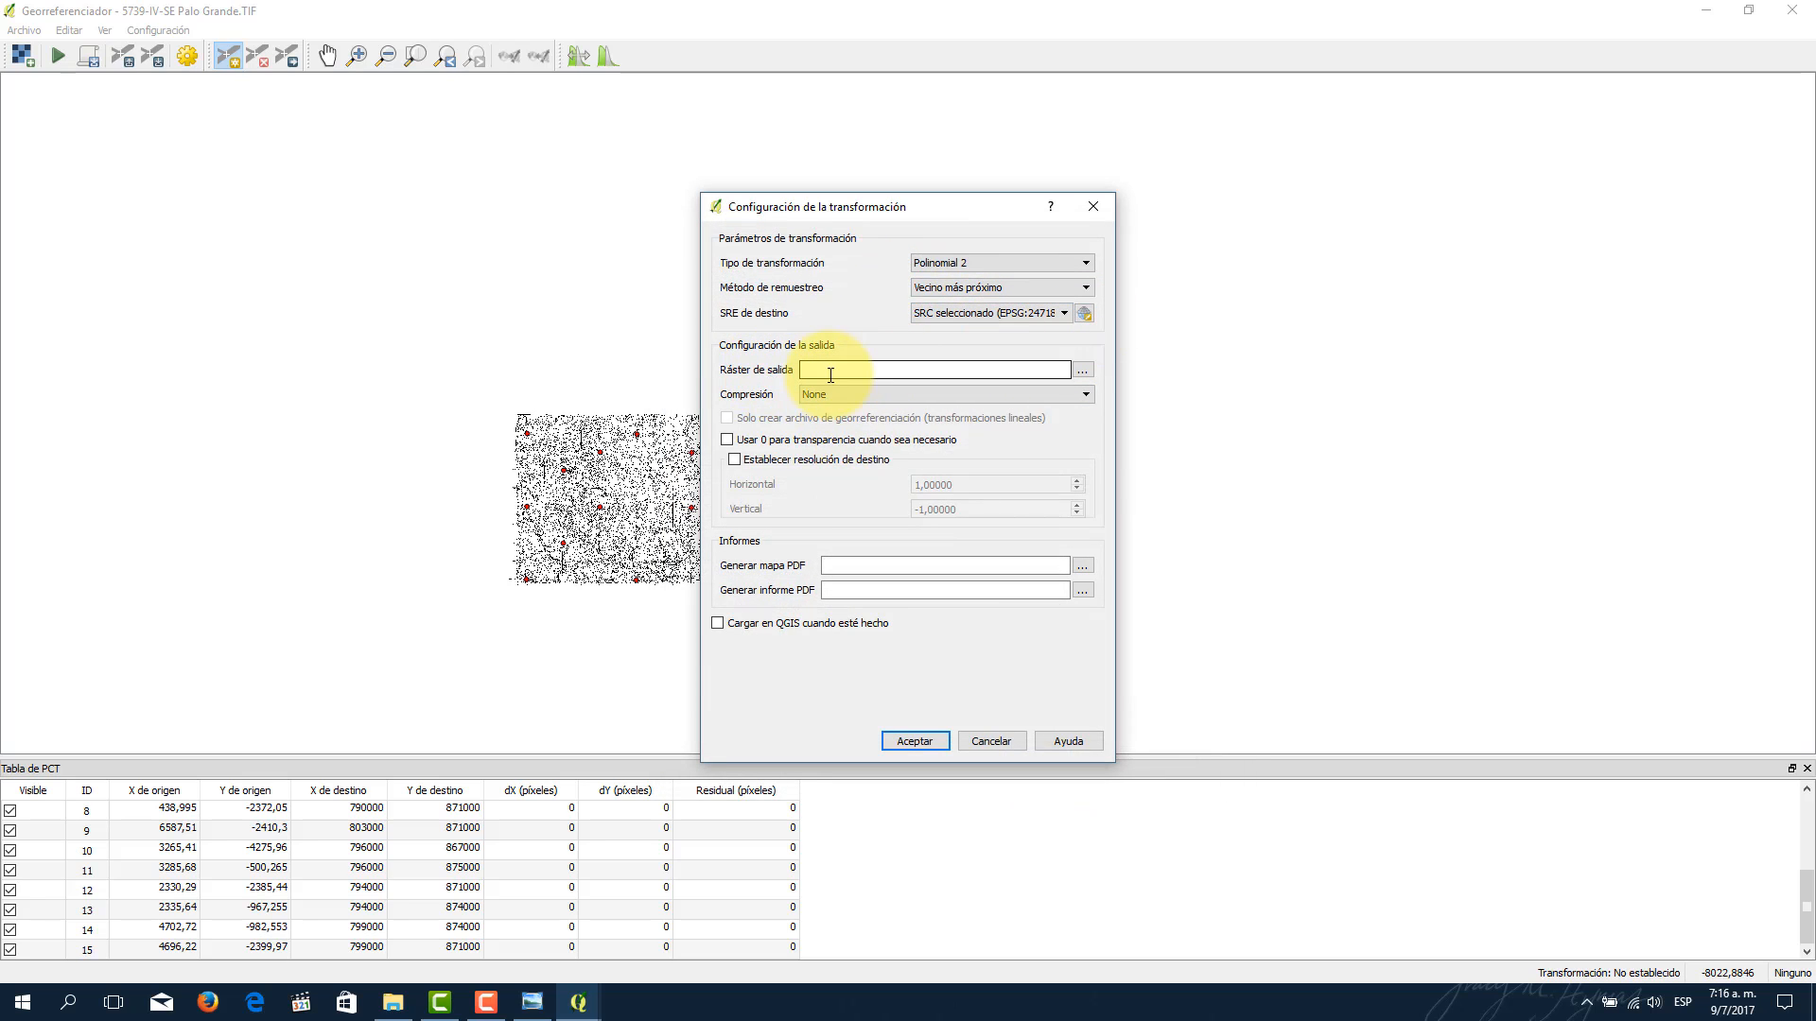
Step: While choosing the output raster location, check the old Carta Georreferenciada folder and permanently delete it from Cartas
{"action": "left_click", "coordinate": [1083, 375]}
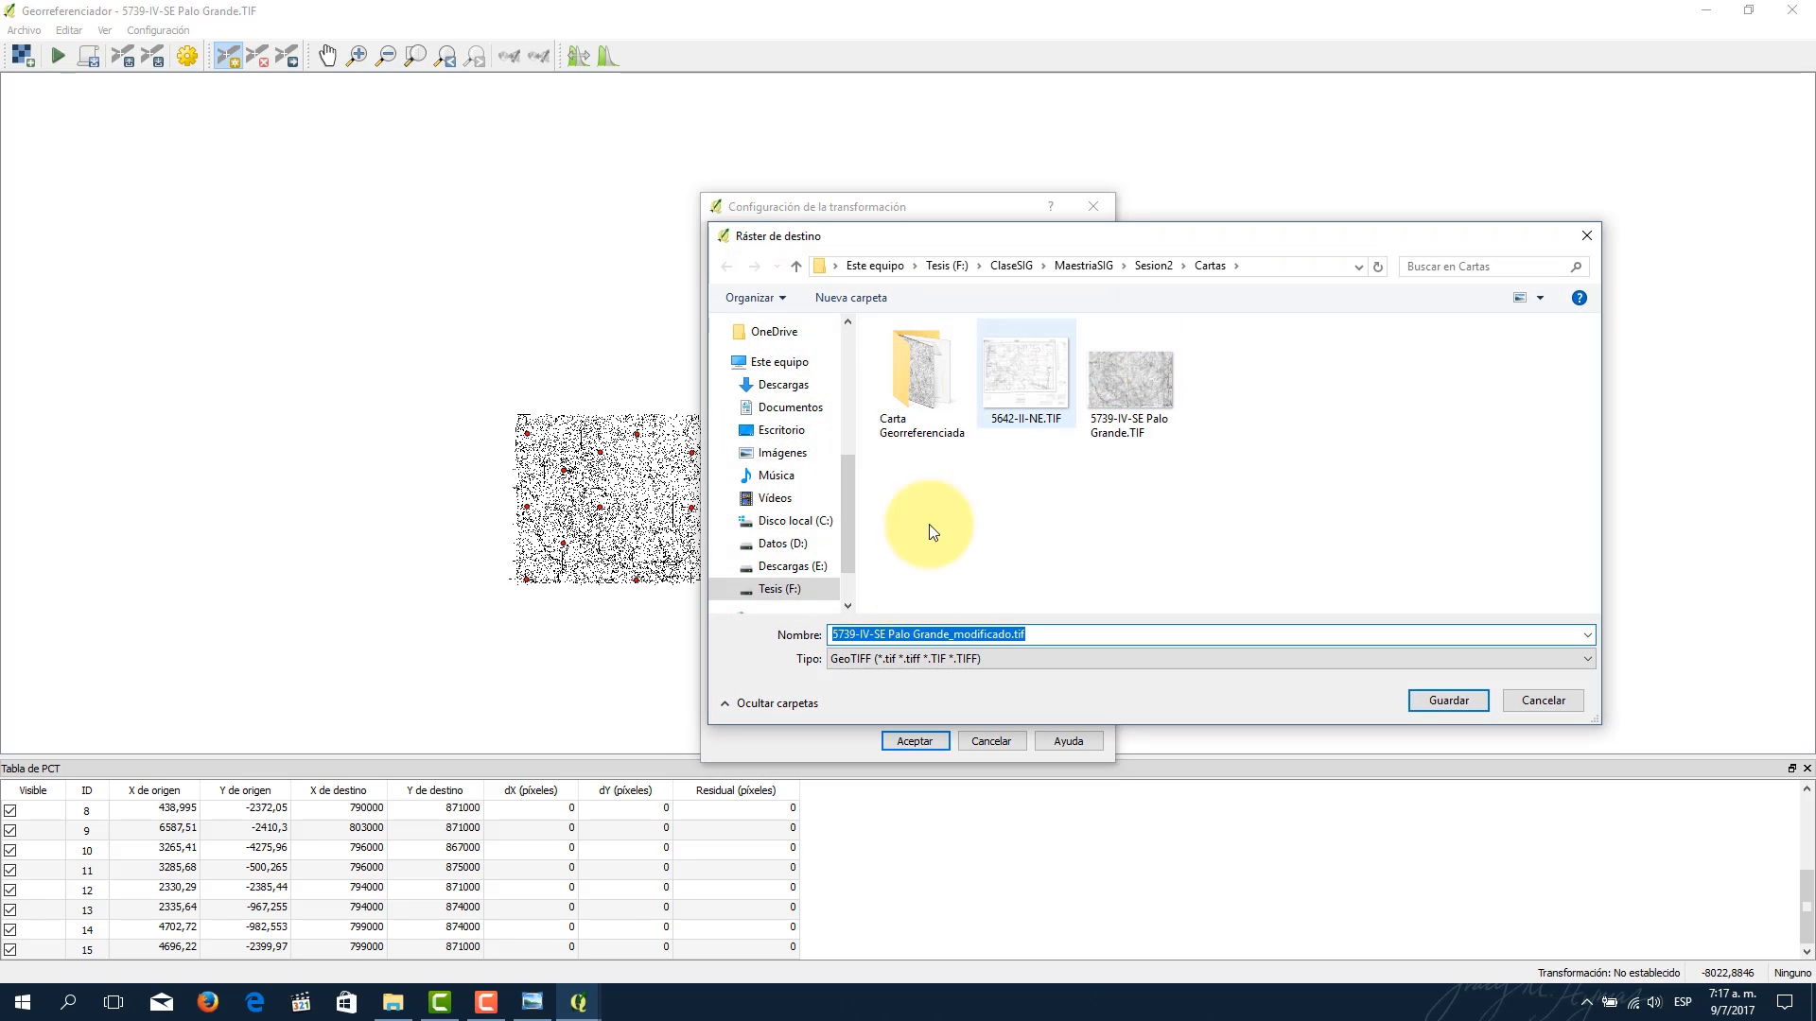
{"action": "left_click", "coordinate": [906, 380]}
{"action": "double_click", "coordinate": [906, 381]}
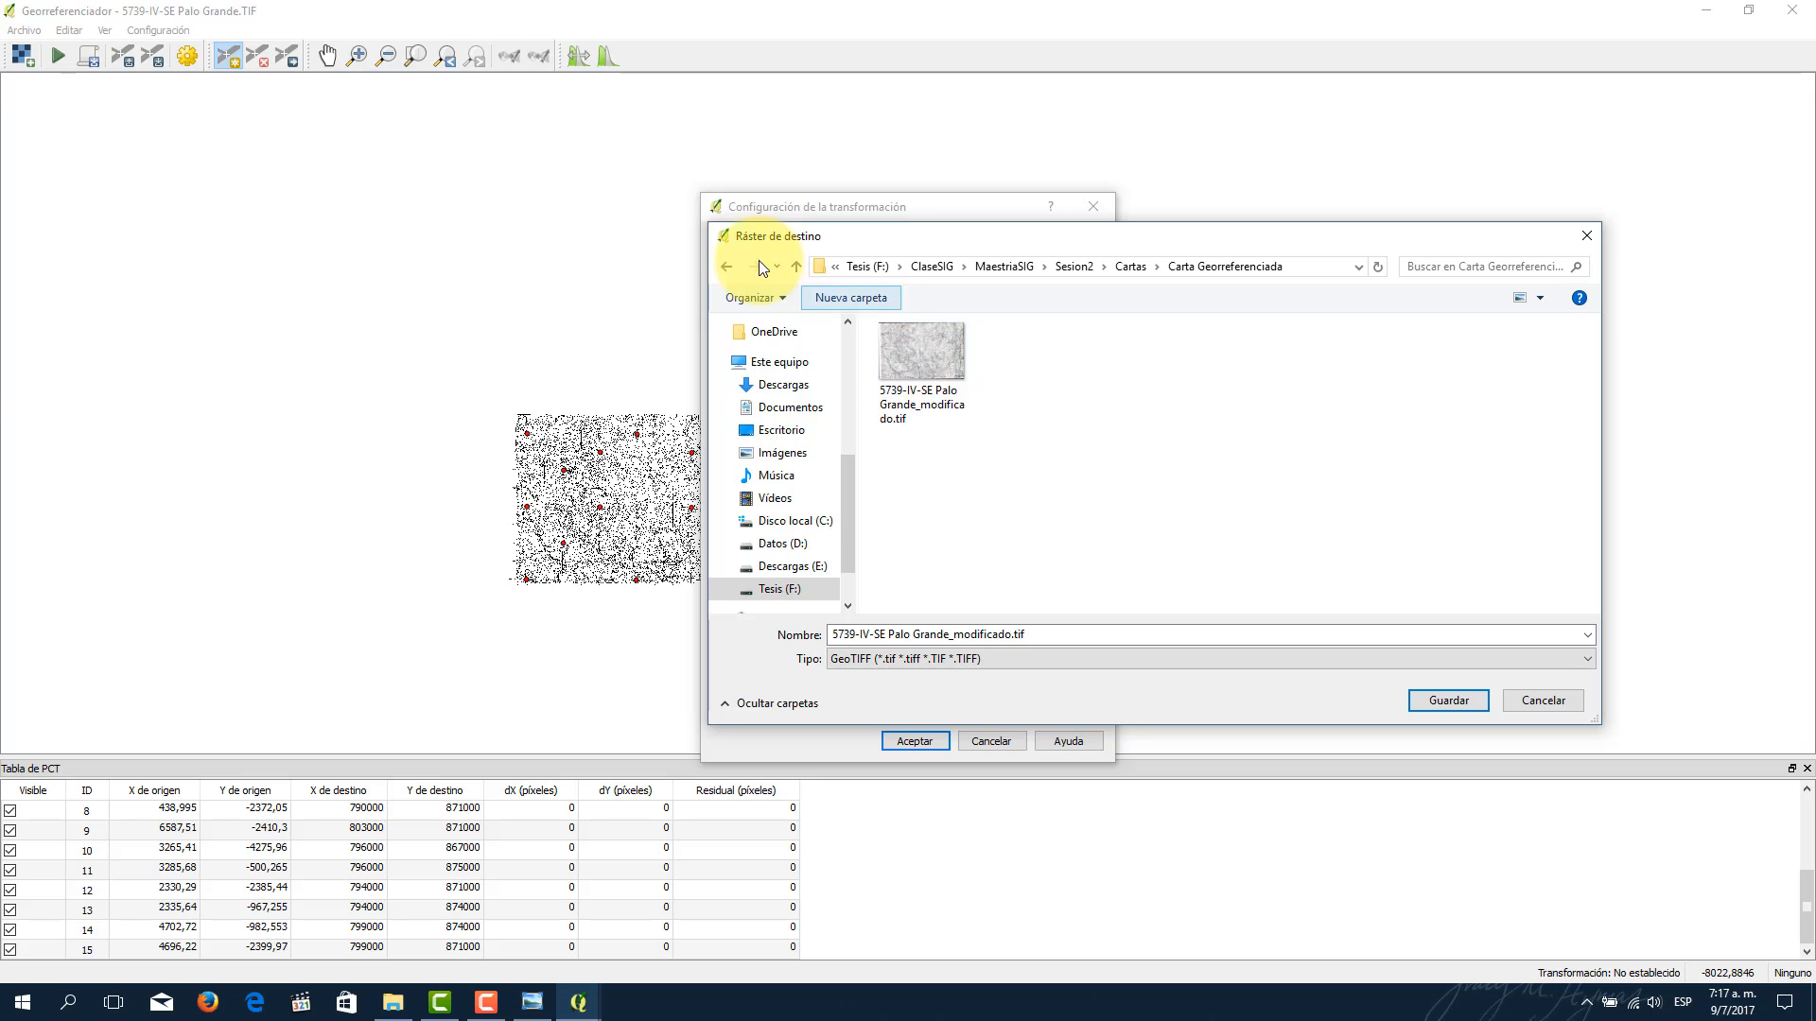
{"action": "left_click", "coordinate": [724, 265]}
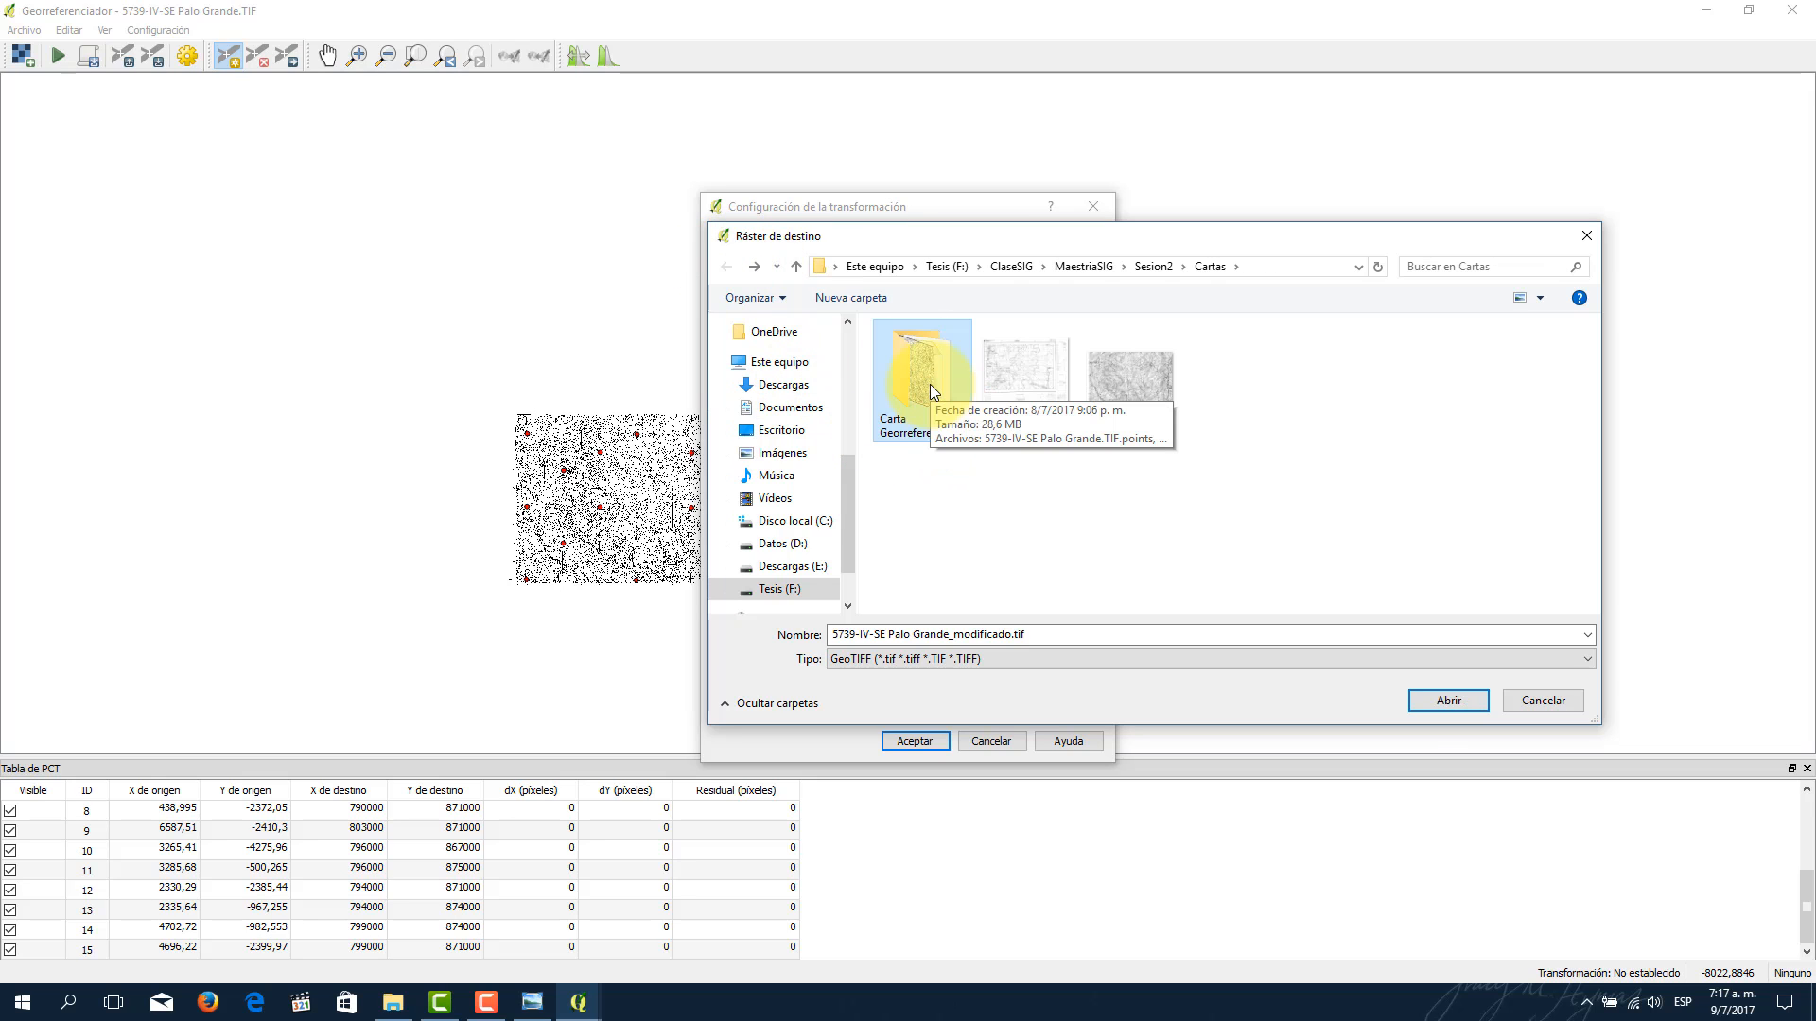
{"action": "key", "text": "Delete"}
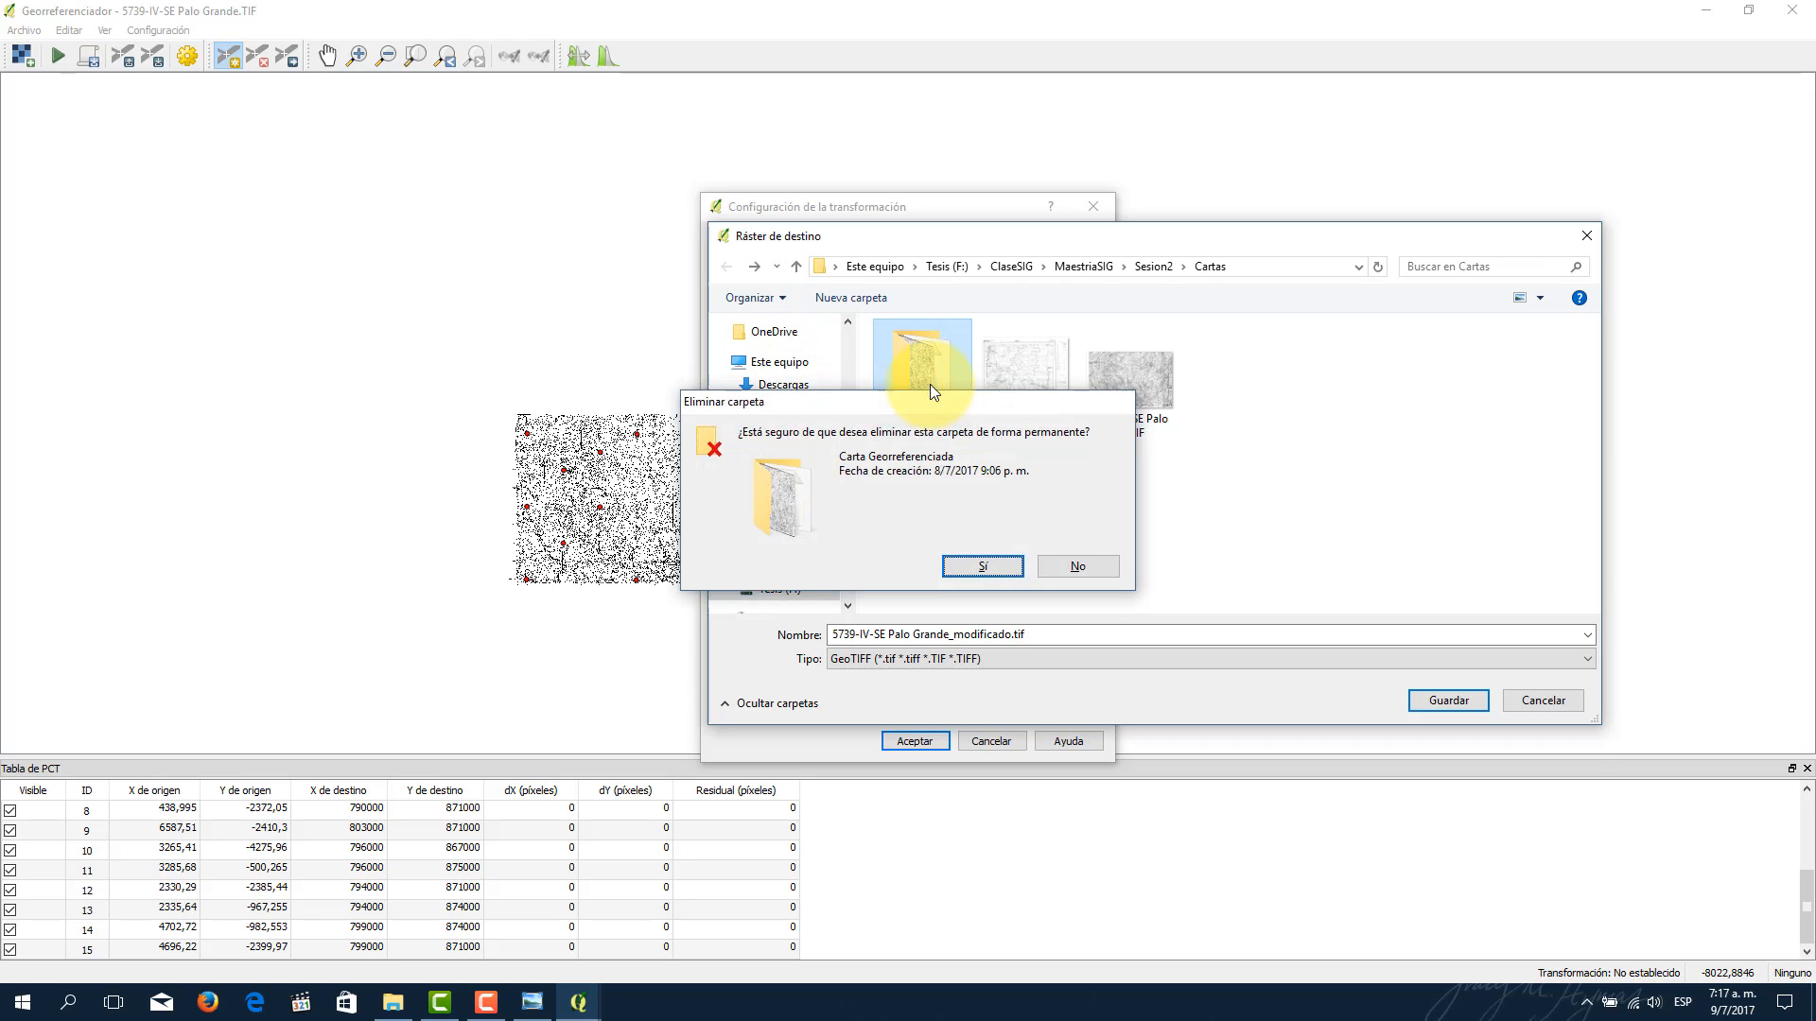
{"action": "key", "text": "Return"}
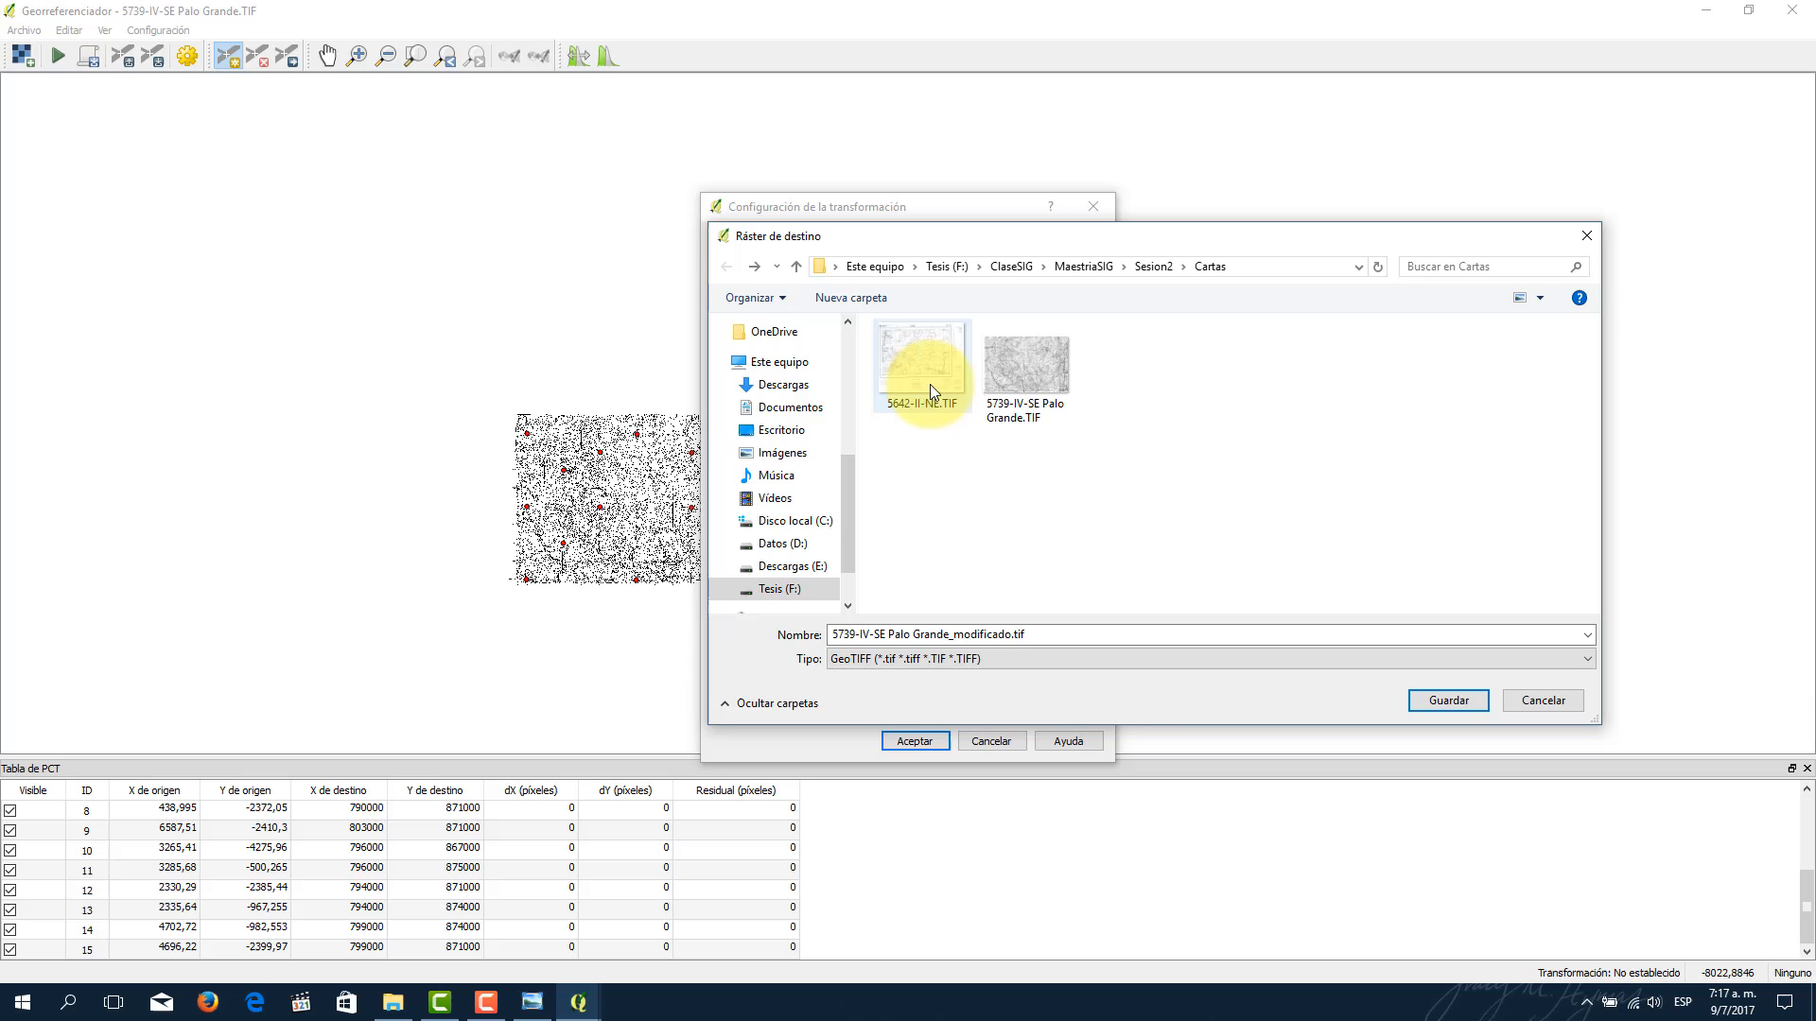
Step: Create a folder named Carta Georreferenciada in Cartas and set the output raster there as 5739-IV-SE Palo Grande_modificado.tif
{"action": "left_click", "coordinate": [861, 295]}
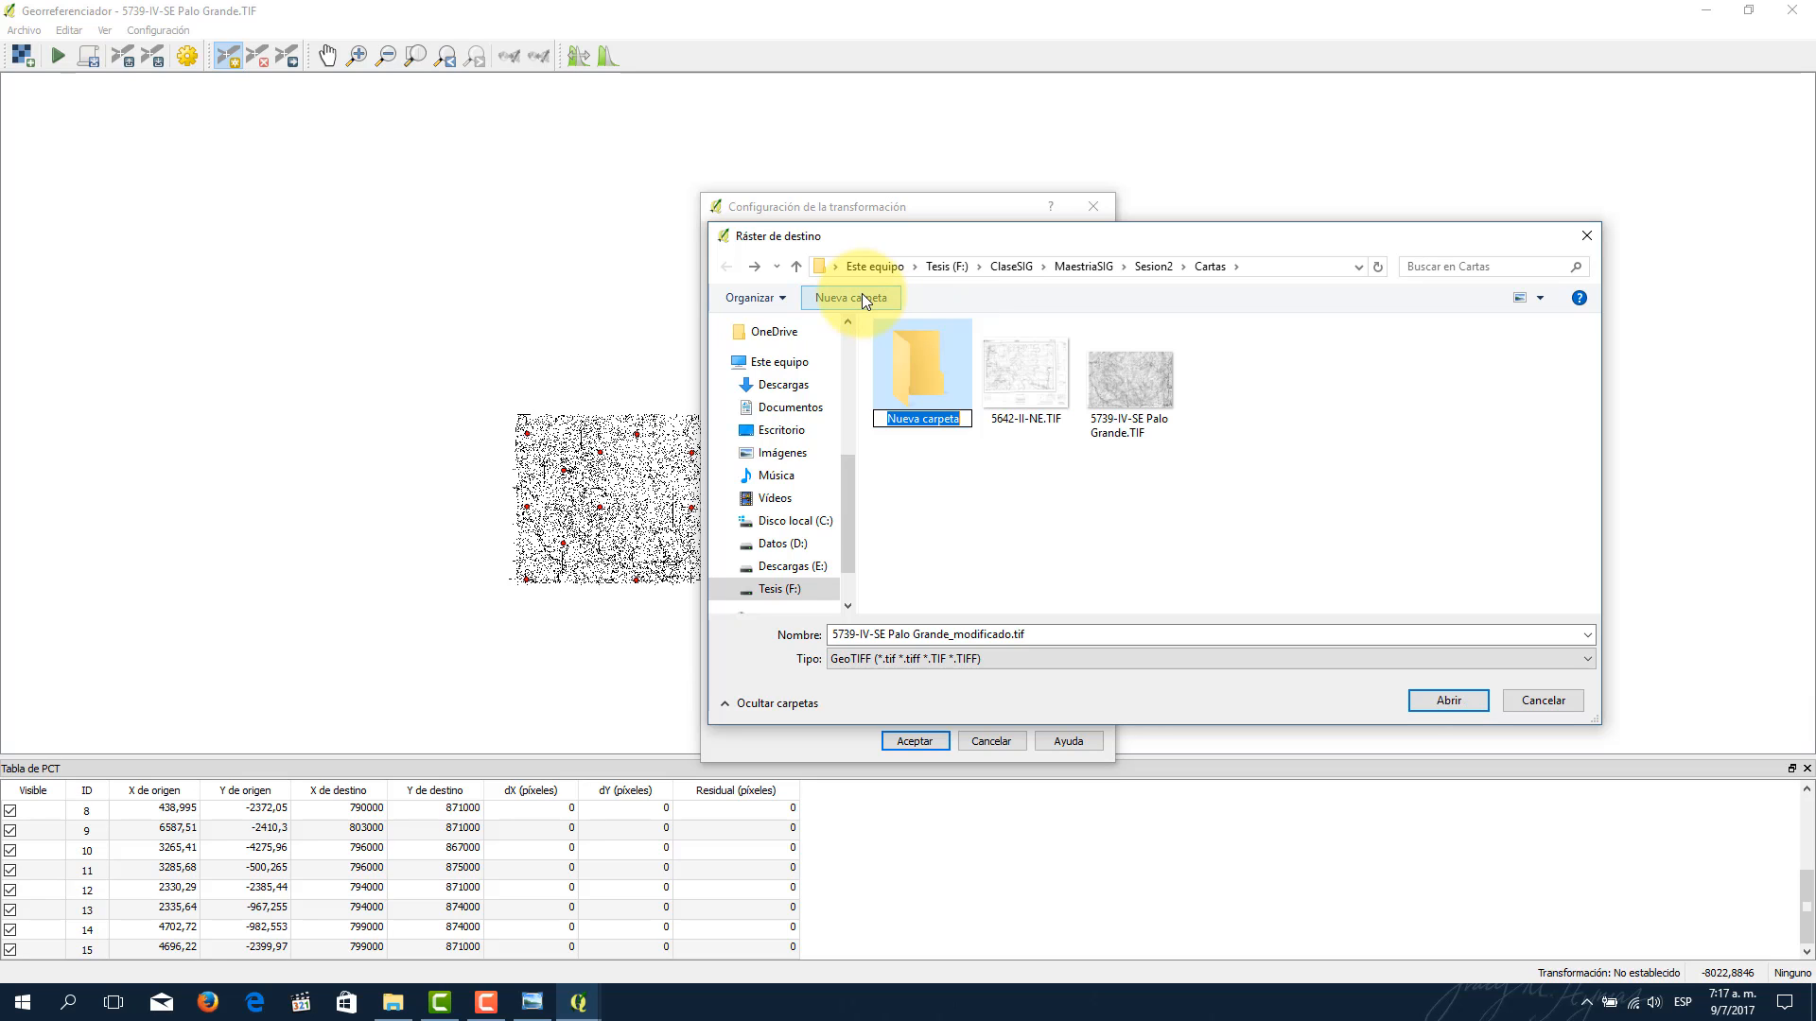
{"action": "type", "text": "Carta Georreferenciada"}
{"action": "key", "text": "Return"}
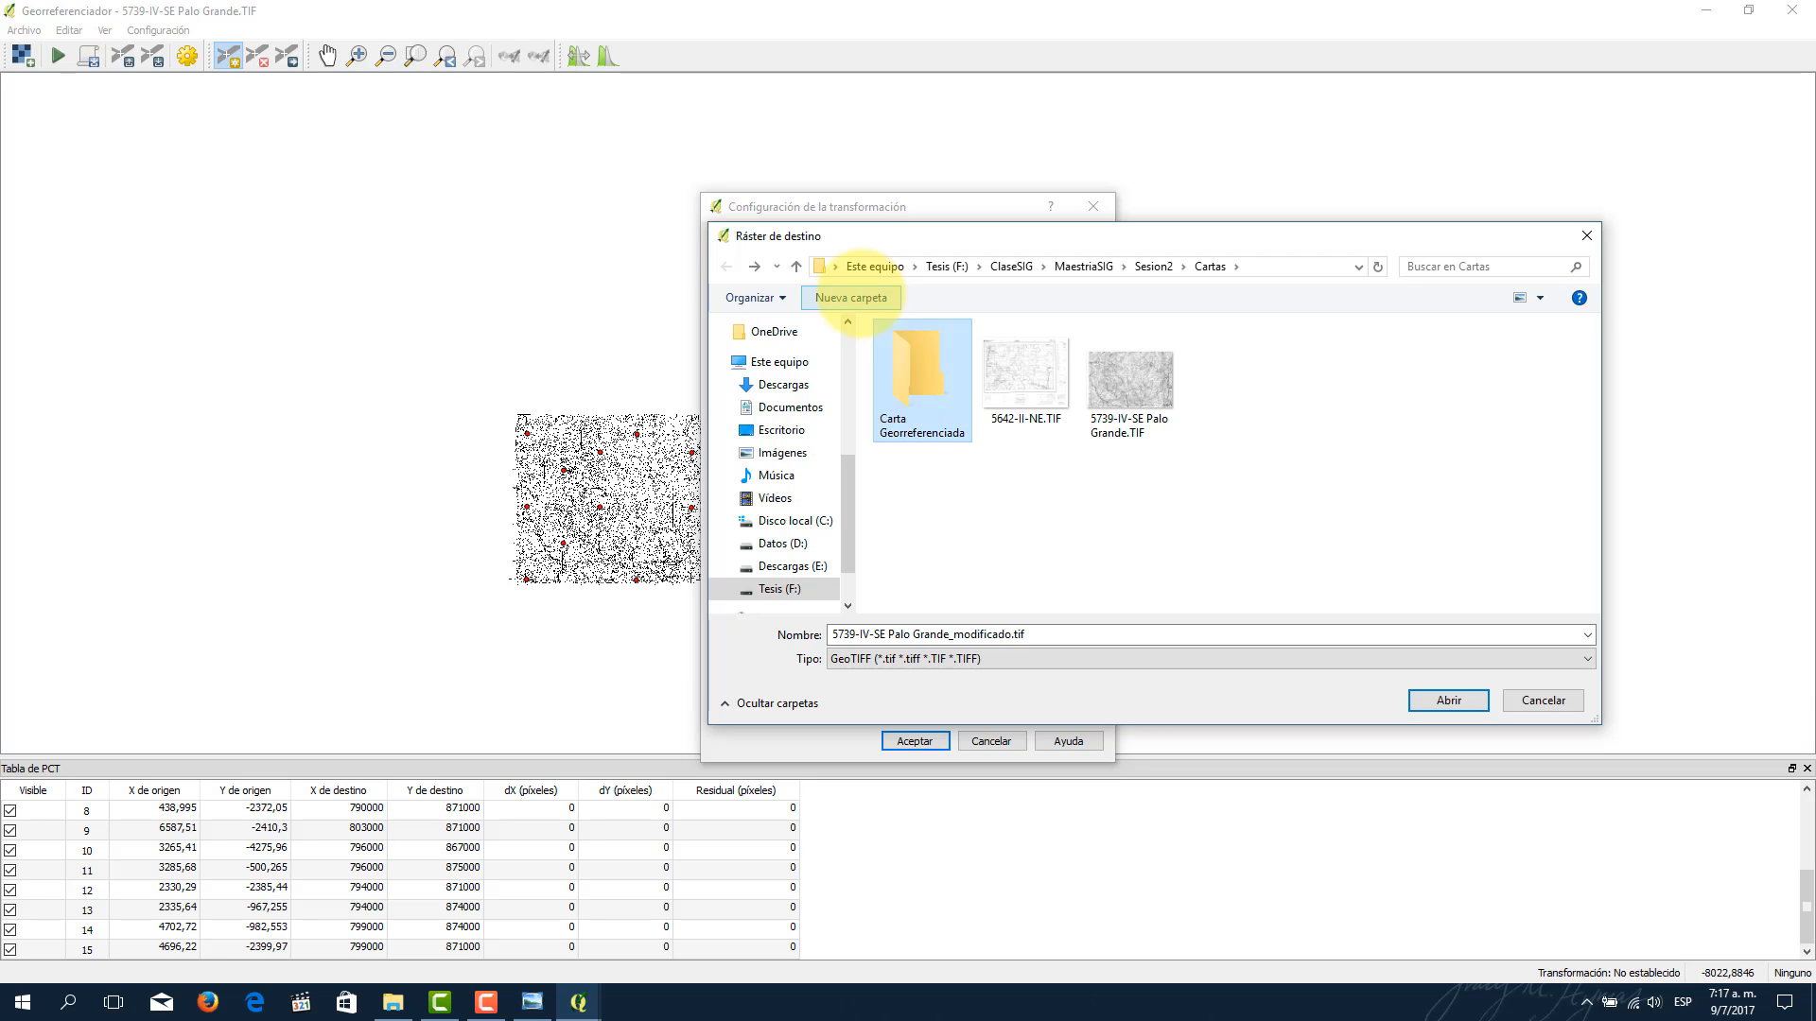
{"action": "double_click", "coordinate": [895, 359]}
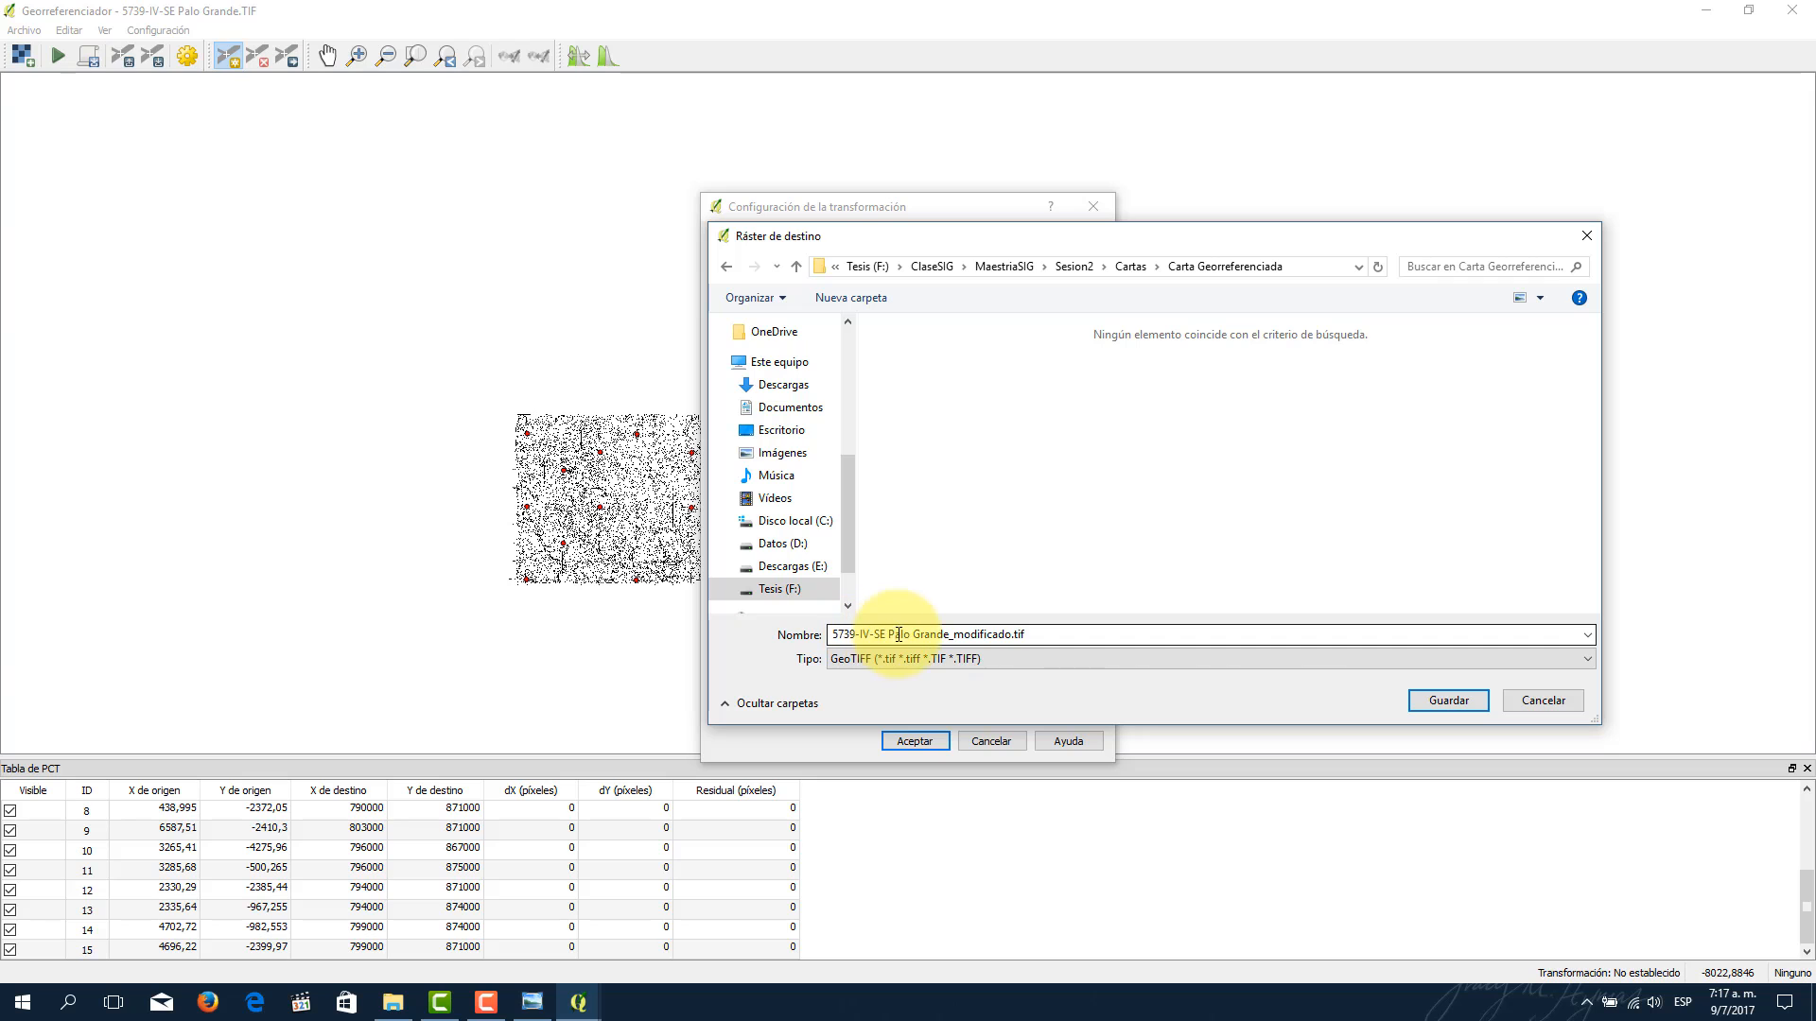
{"action": "left_click", "coordinate": [1430, 700]}
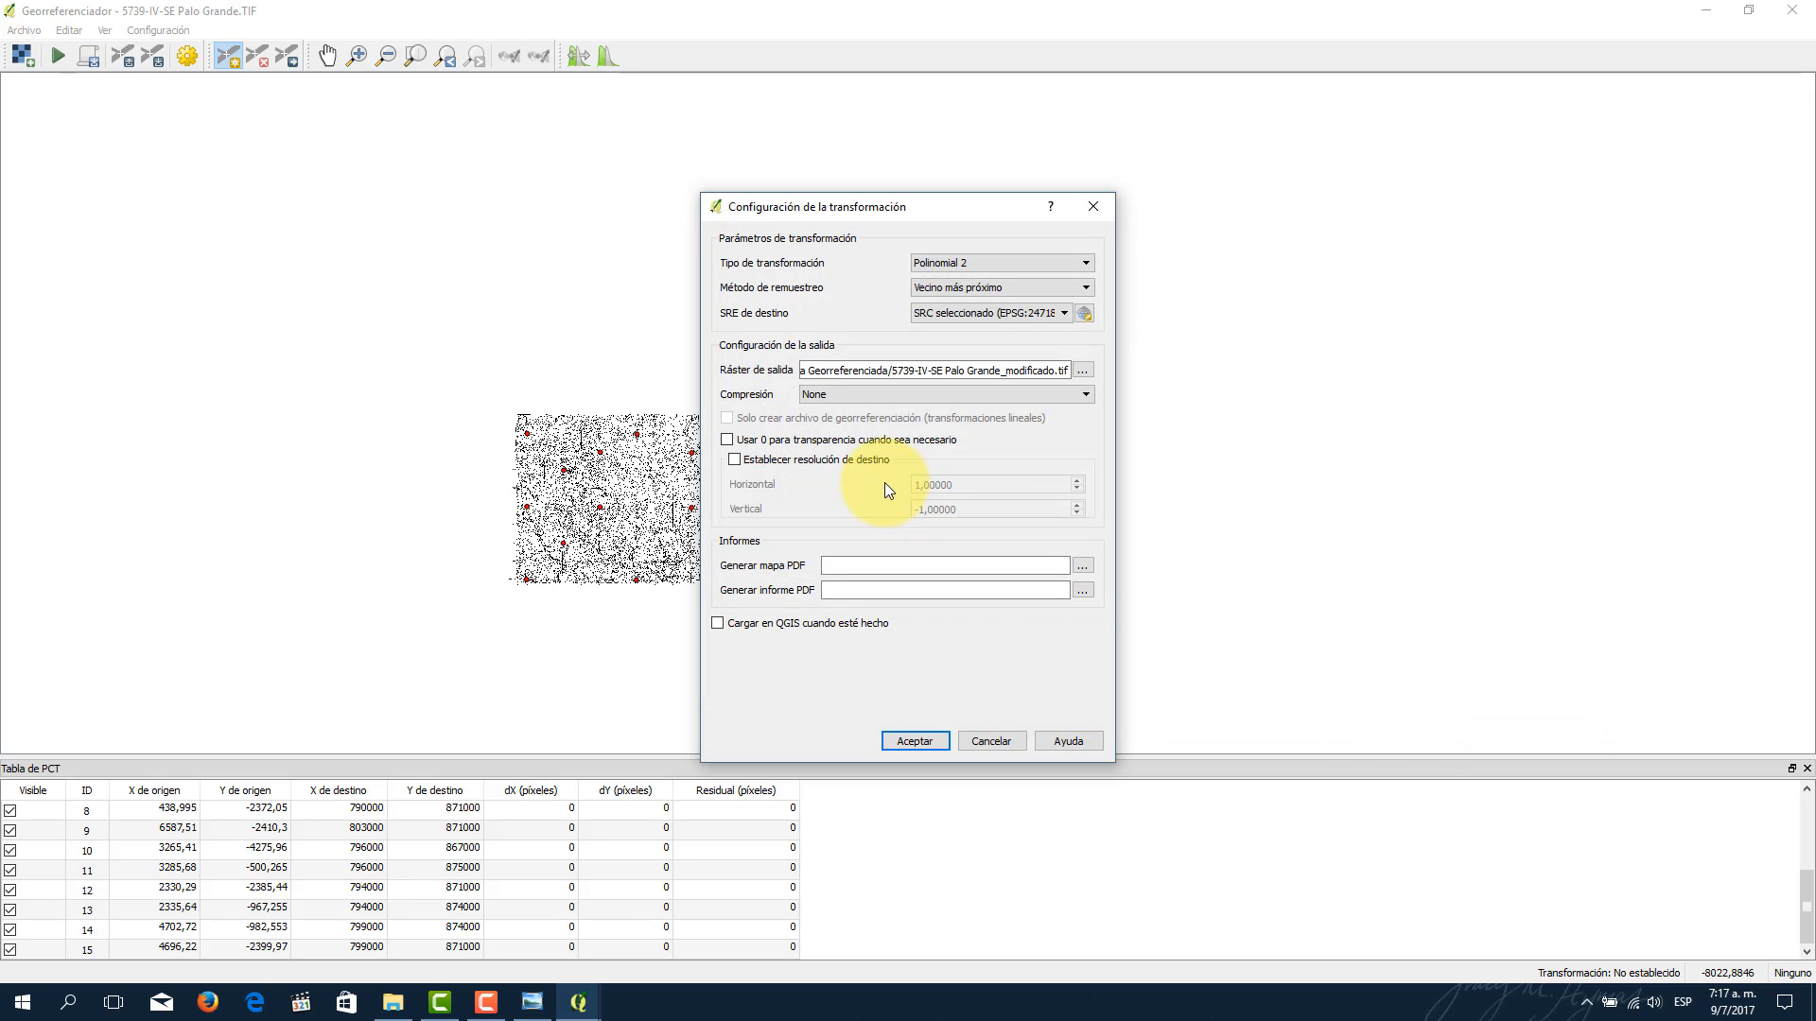
Step: Accept the transformation settings and run the georeferencing of the map sheet, closing the Georeferencer when it finishes
{"action": "left_click", "coordinate": [726, 439]}
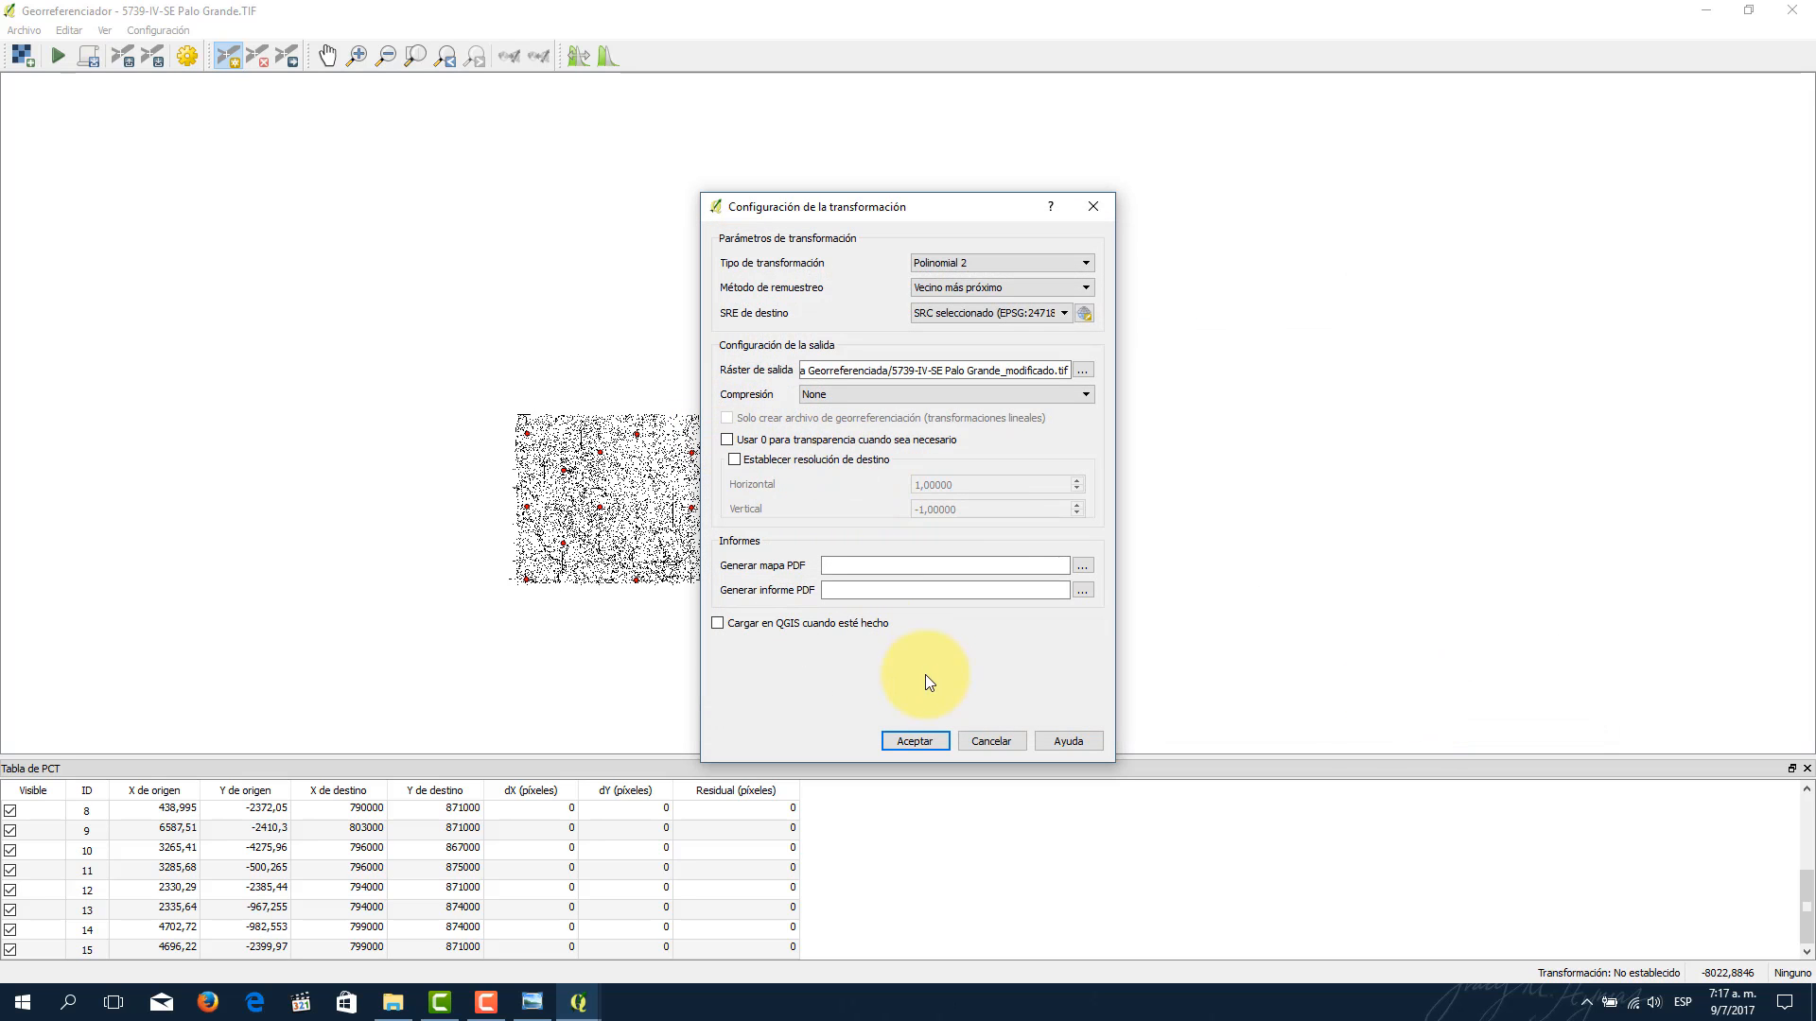
{"action": "left_click", "coordinate": [914, 741]}
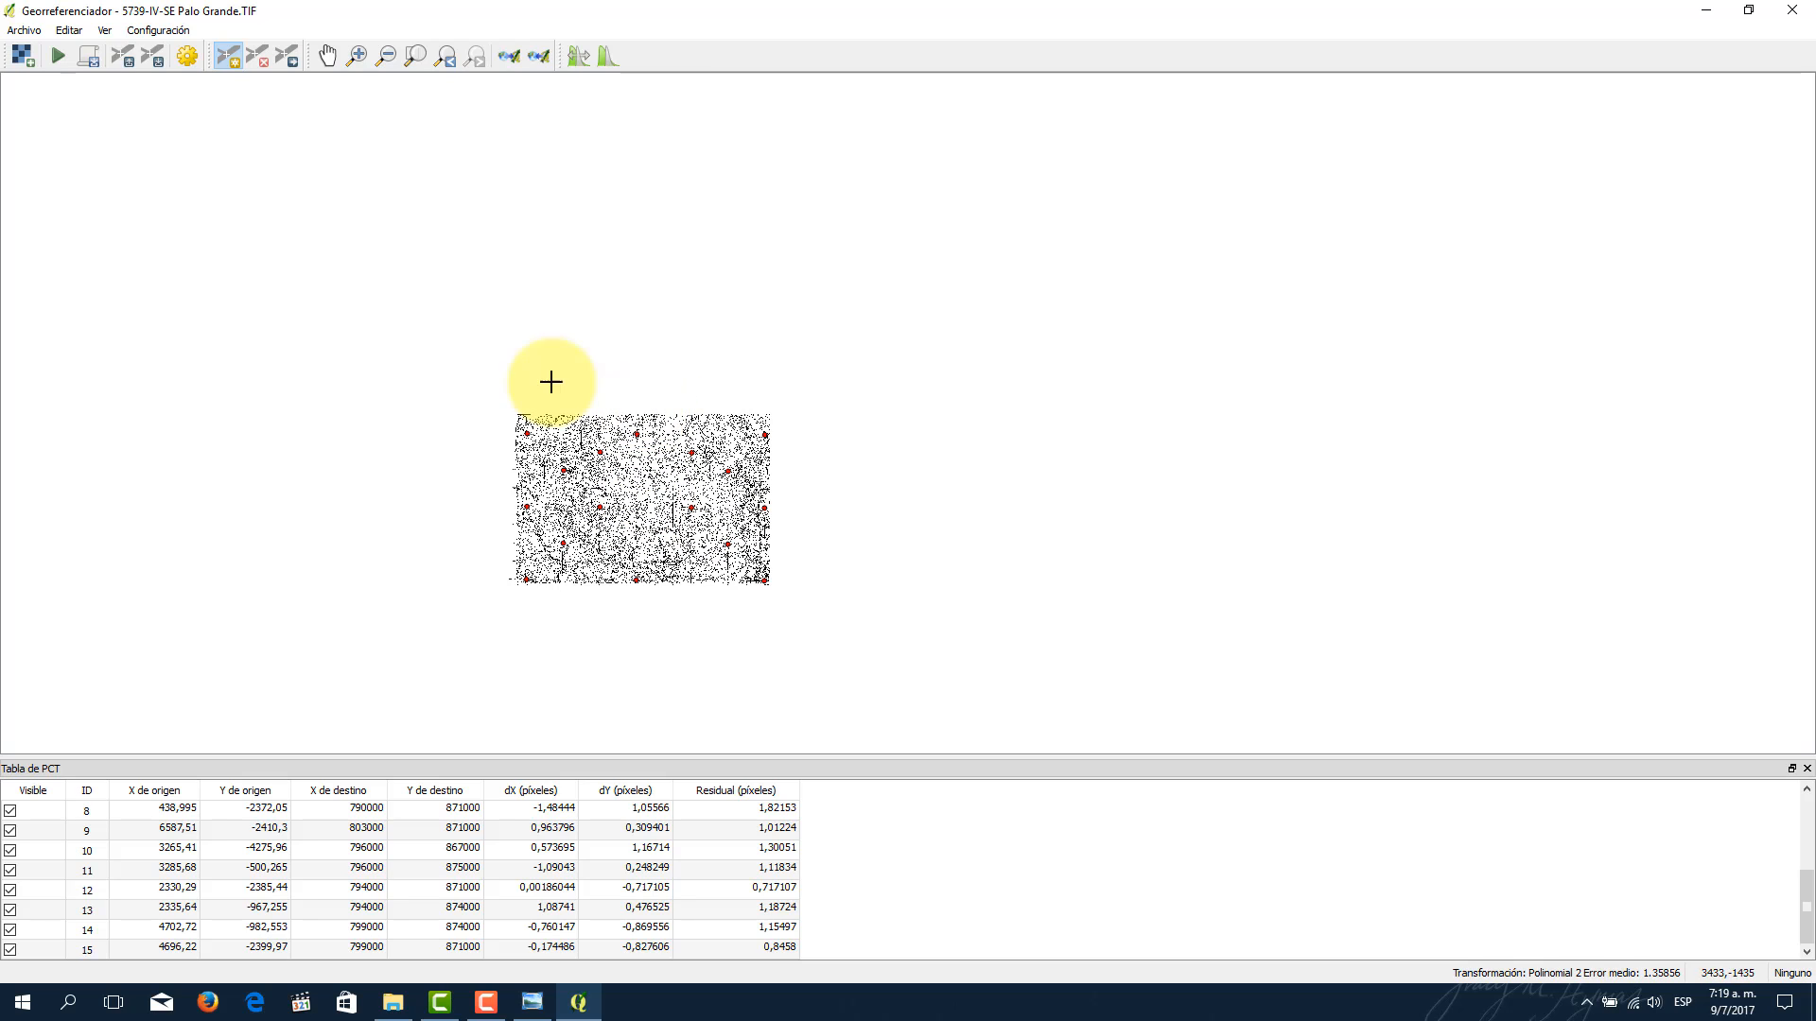
{"action": "left_click", "coordinate": [63, 65]}
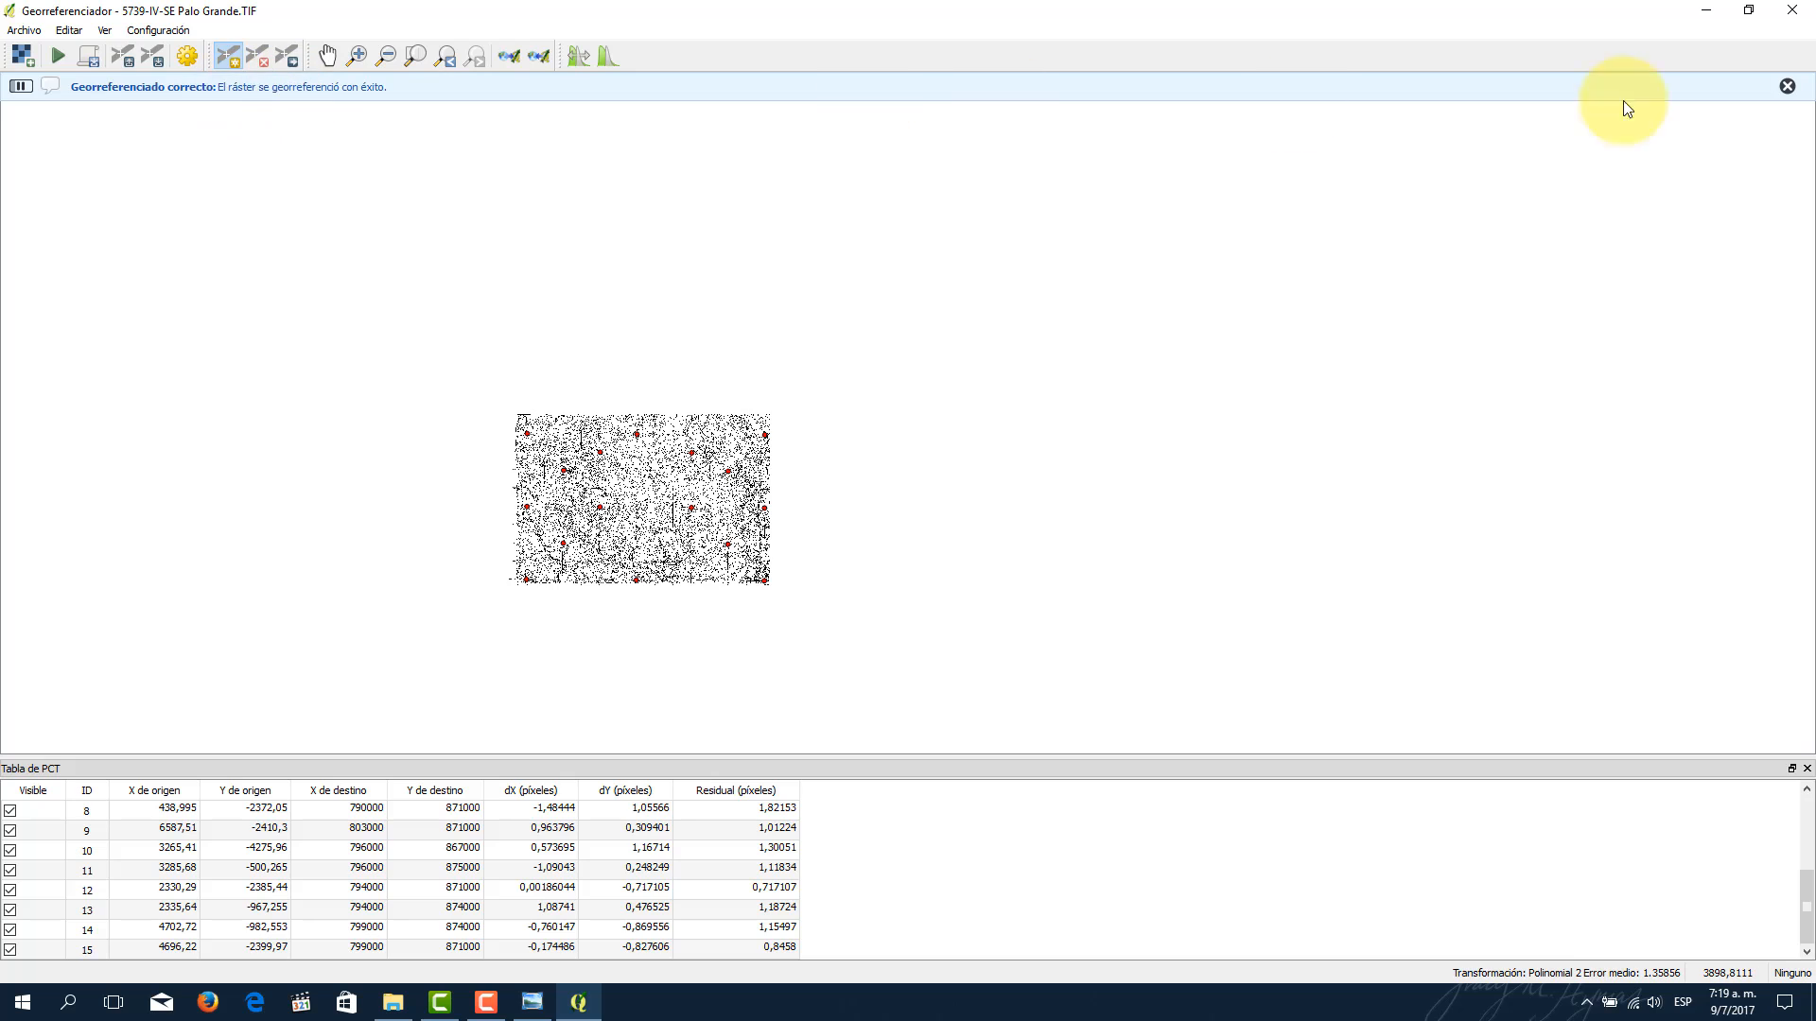
{"action": "left_click", "coordinate": [1794, 13]}
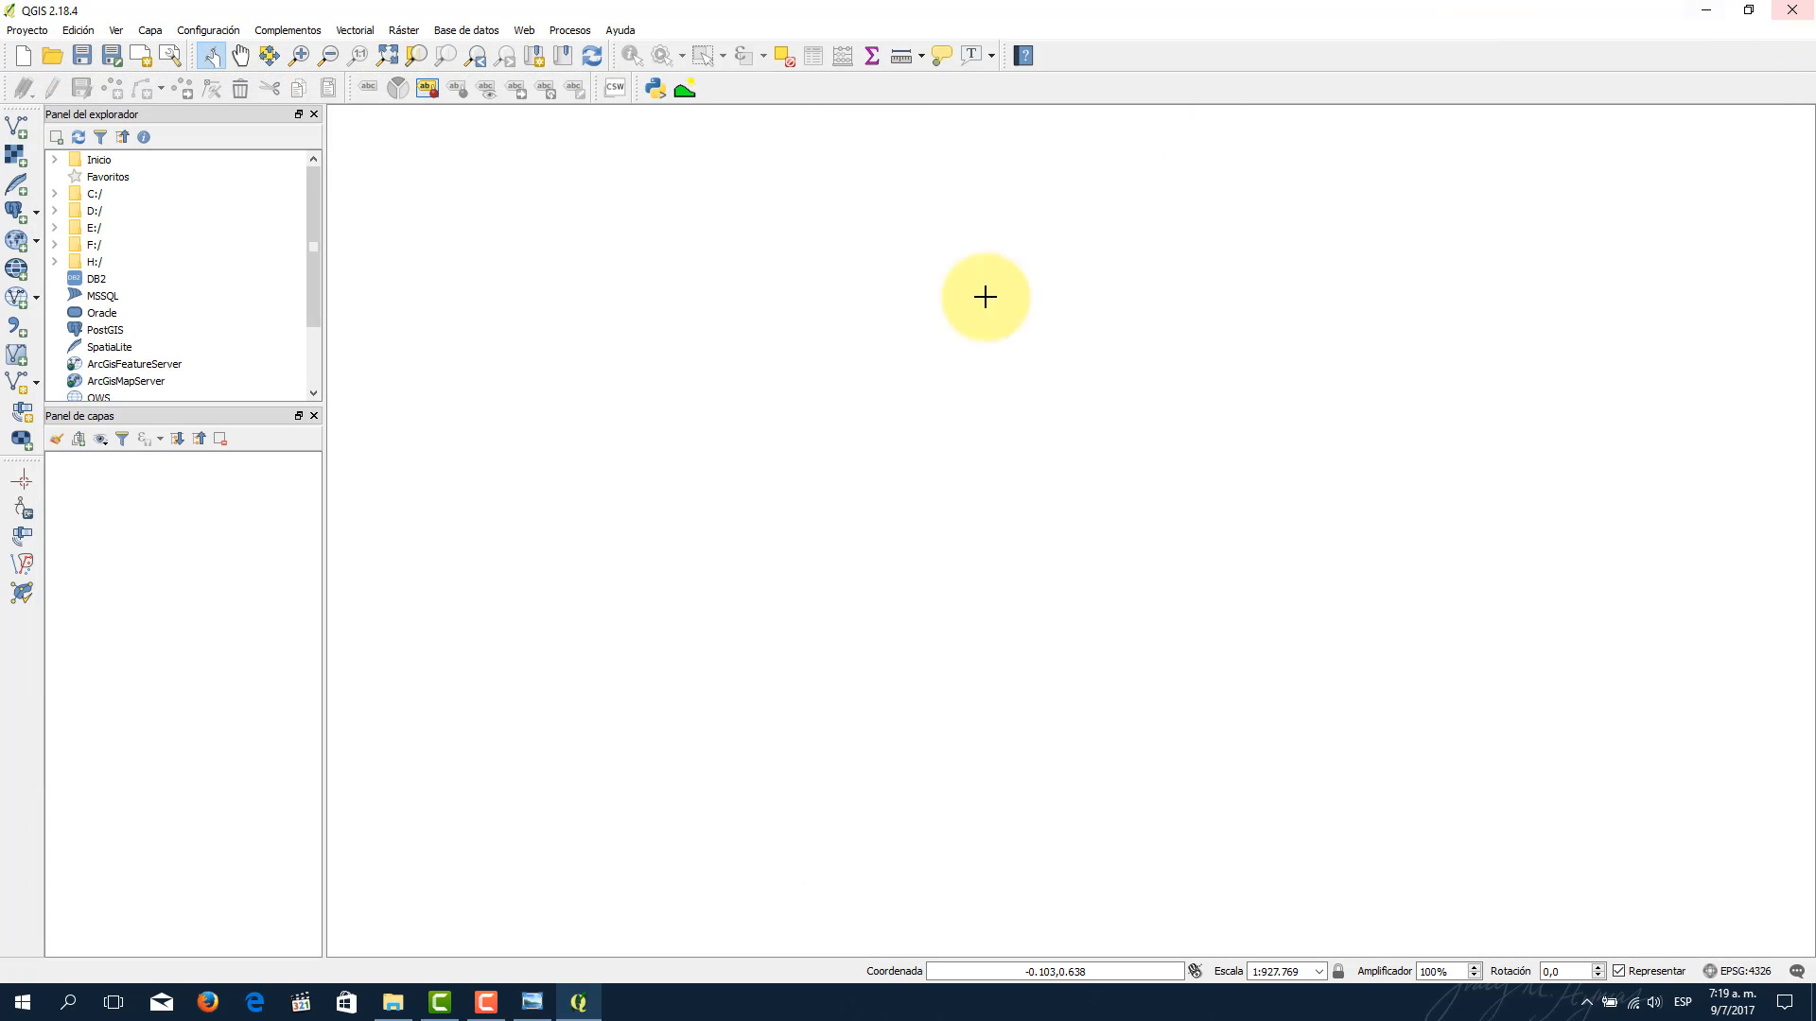
Step: Close the original map sheet image and browse in File Explorer to Tesis (F:) > ClaseSIG > MaestriaSIG > Sesion2 > Cartas > Carta Georreferenciada
{"action": "left_click", "coordinate": [529, 1000]}
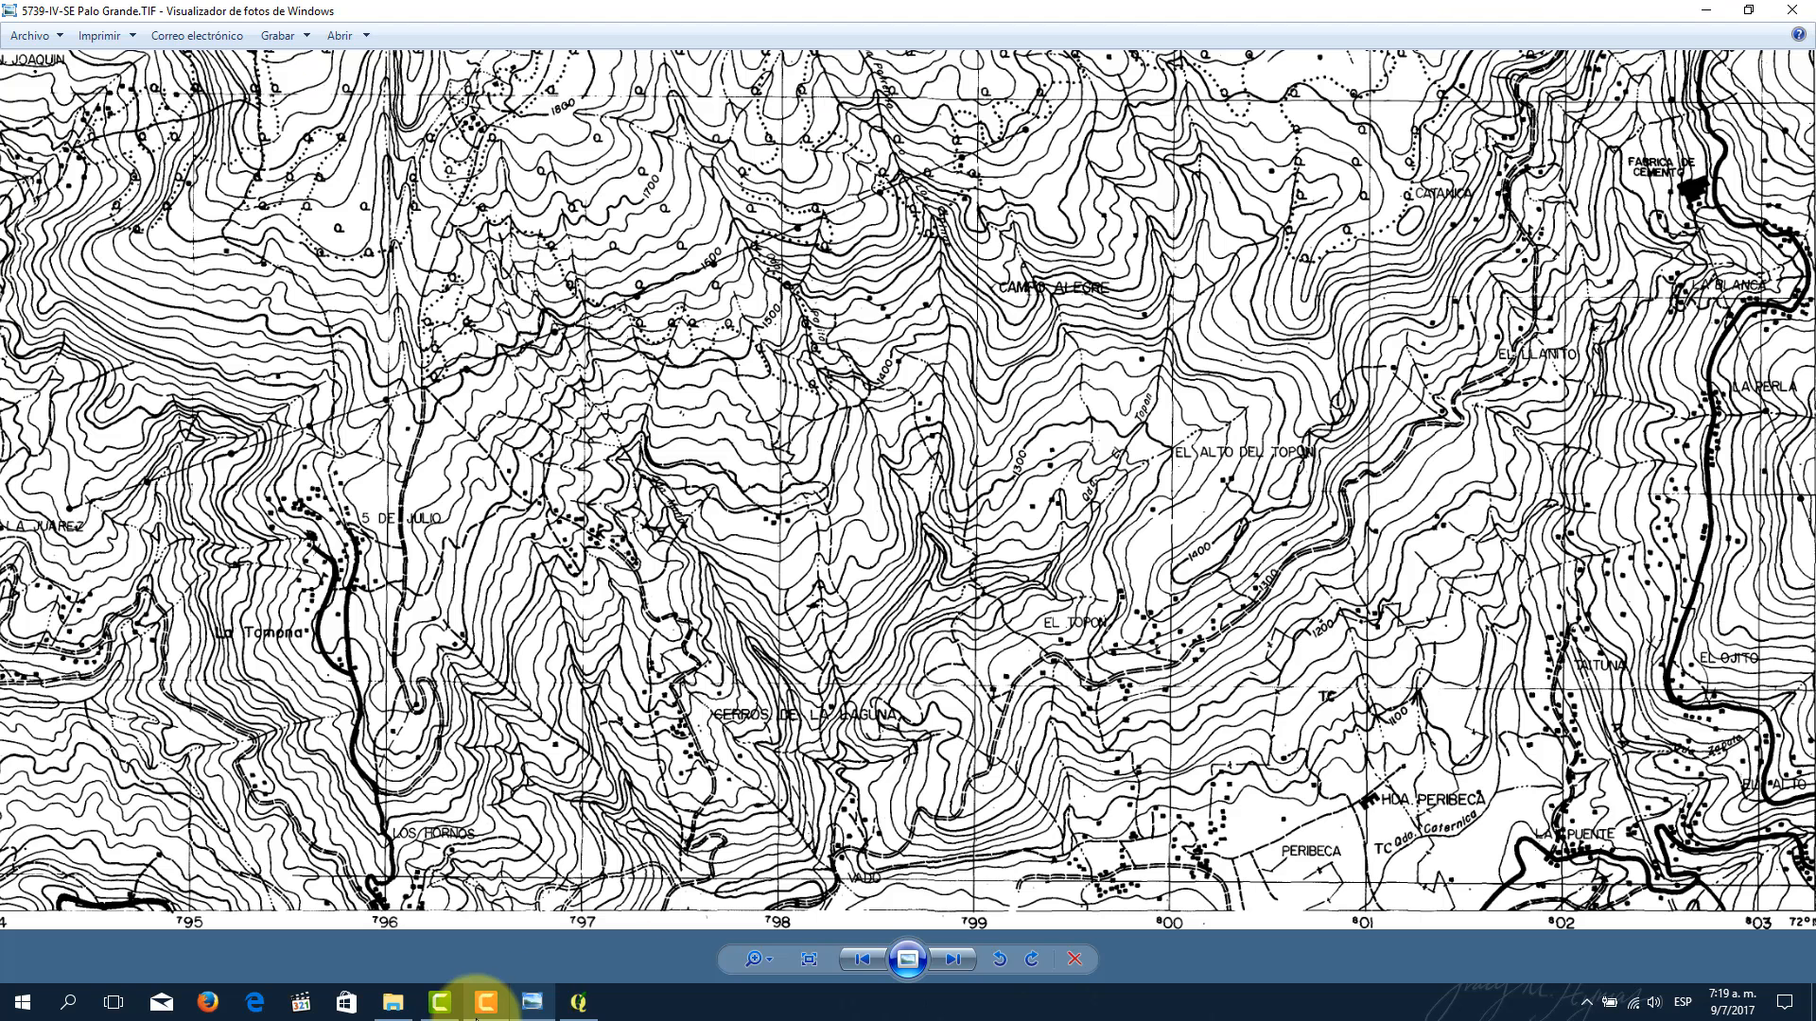
{"action": "left_click", "coordinate": [1796, 8]}
{"action": "left_click", "coordinate": [393, 1001]}
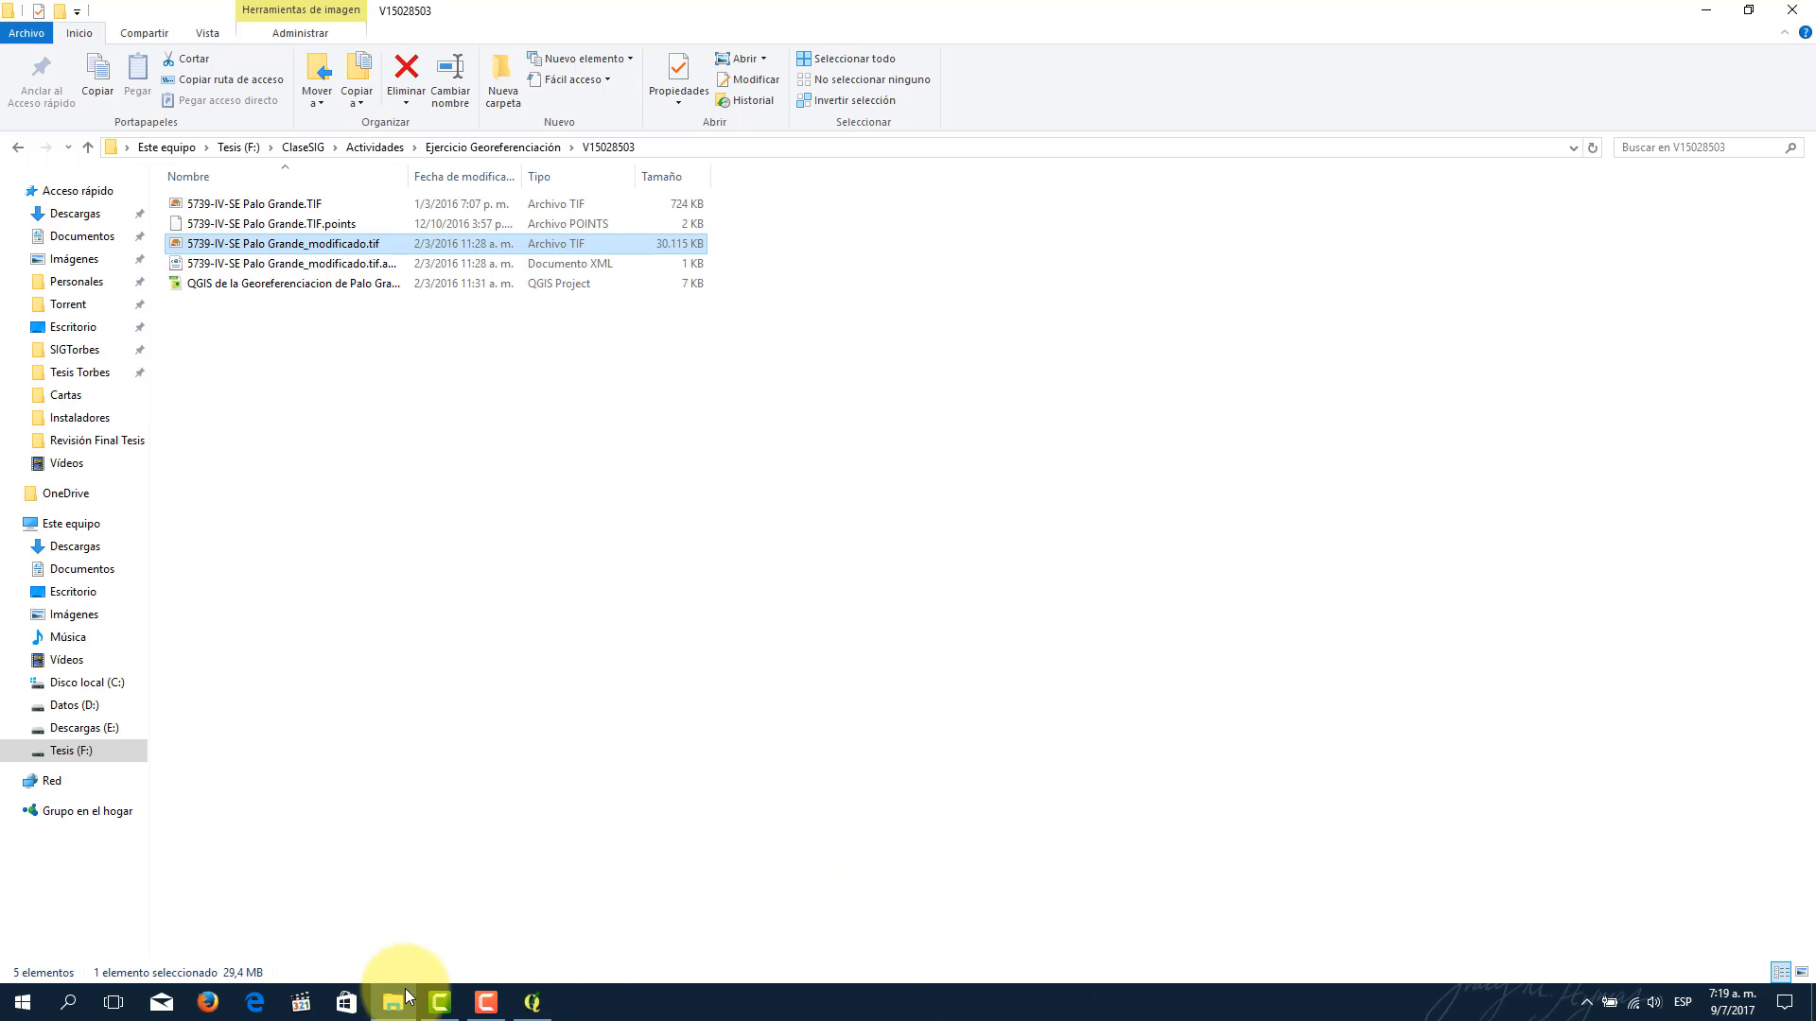
{"action": "left_click", "coordinate": [75, 751]}
{"action": "double_click", "coordinate": [227, 228]}
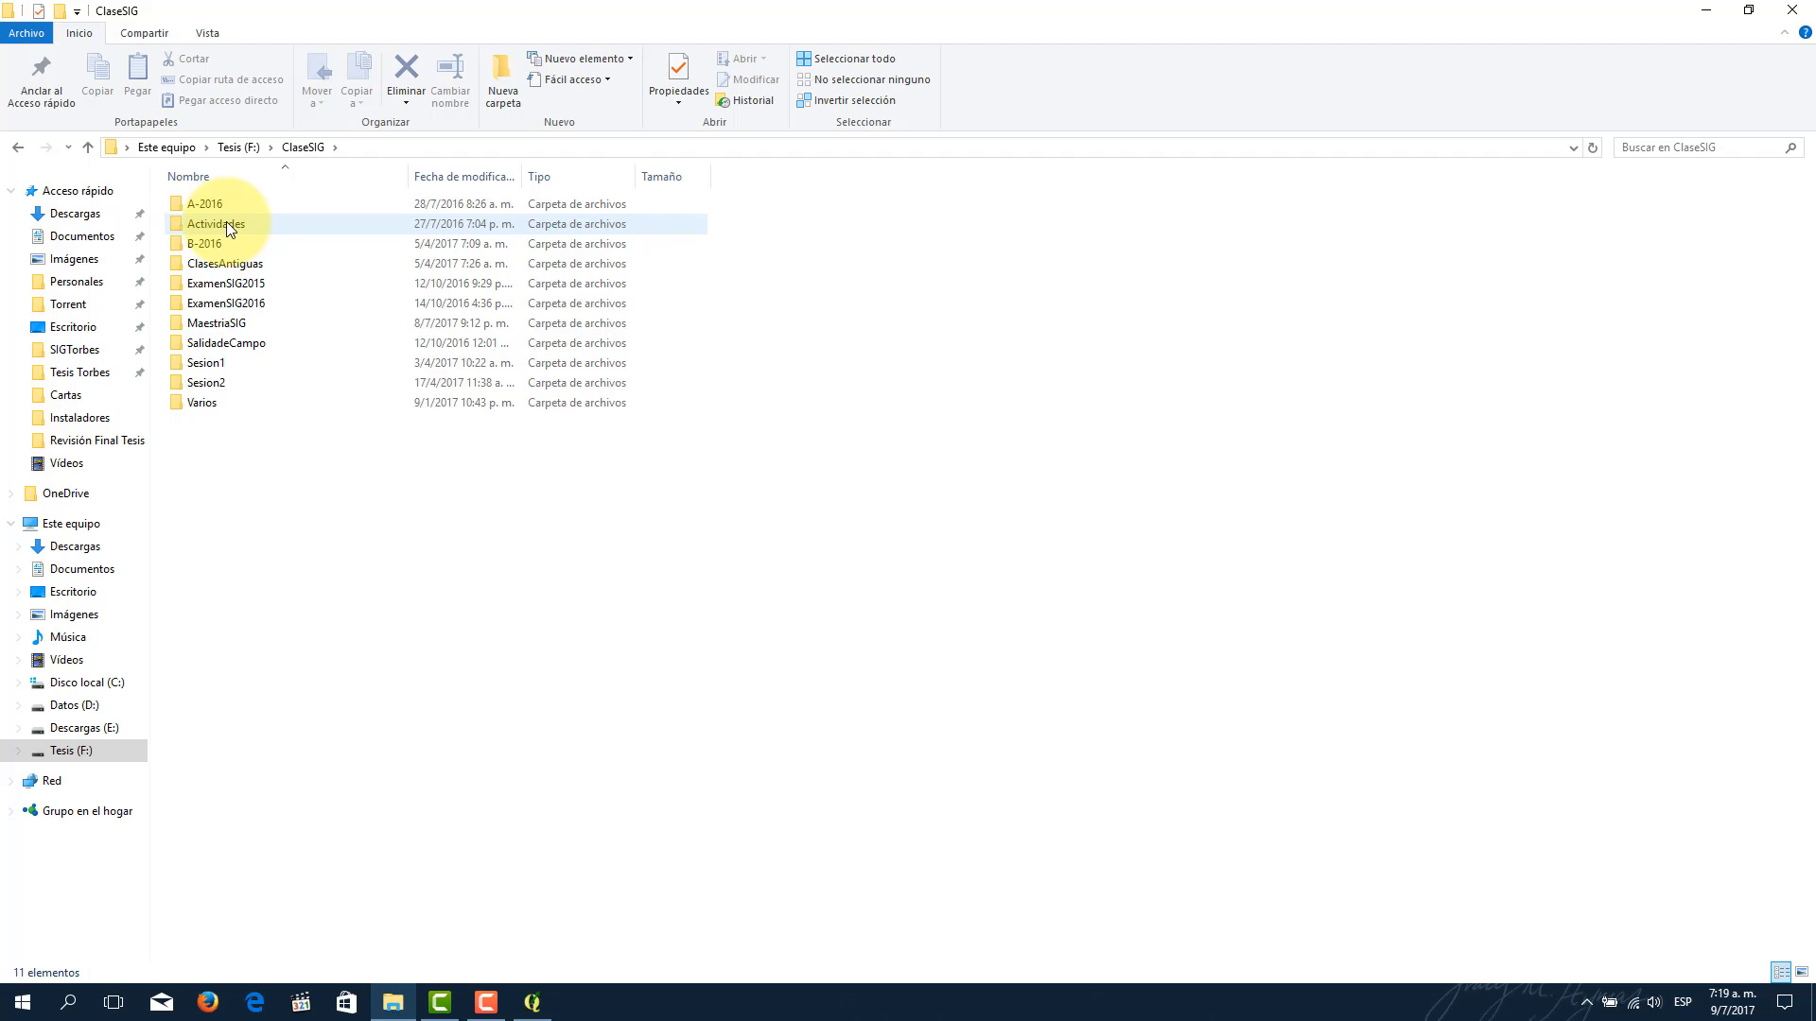
{"action": "double_click", "coordinate": [221, 318]}
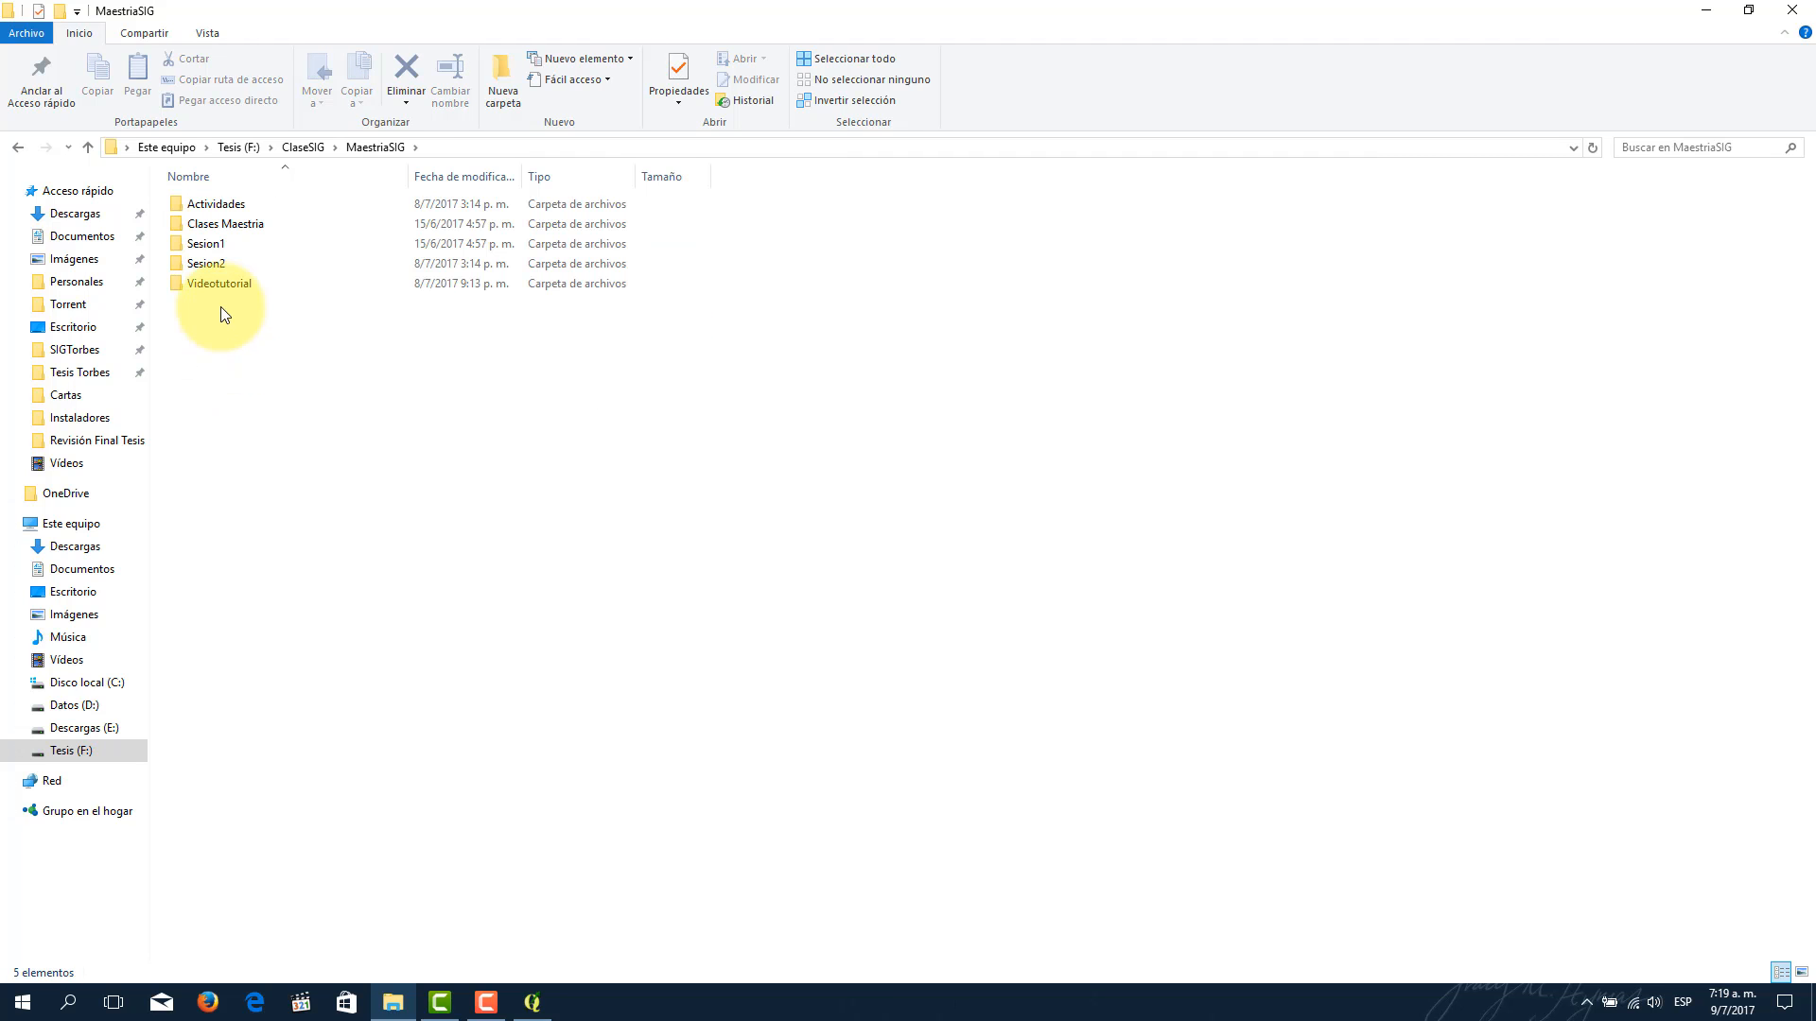
{"action": "double_click", "coordinate": [217, 265]}
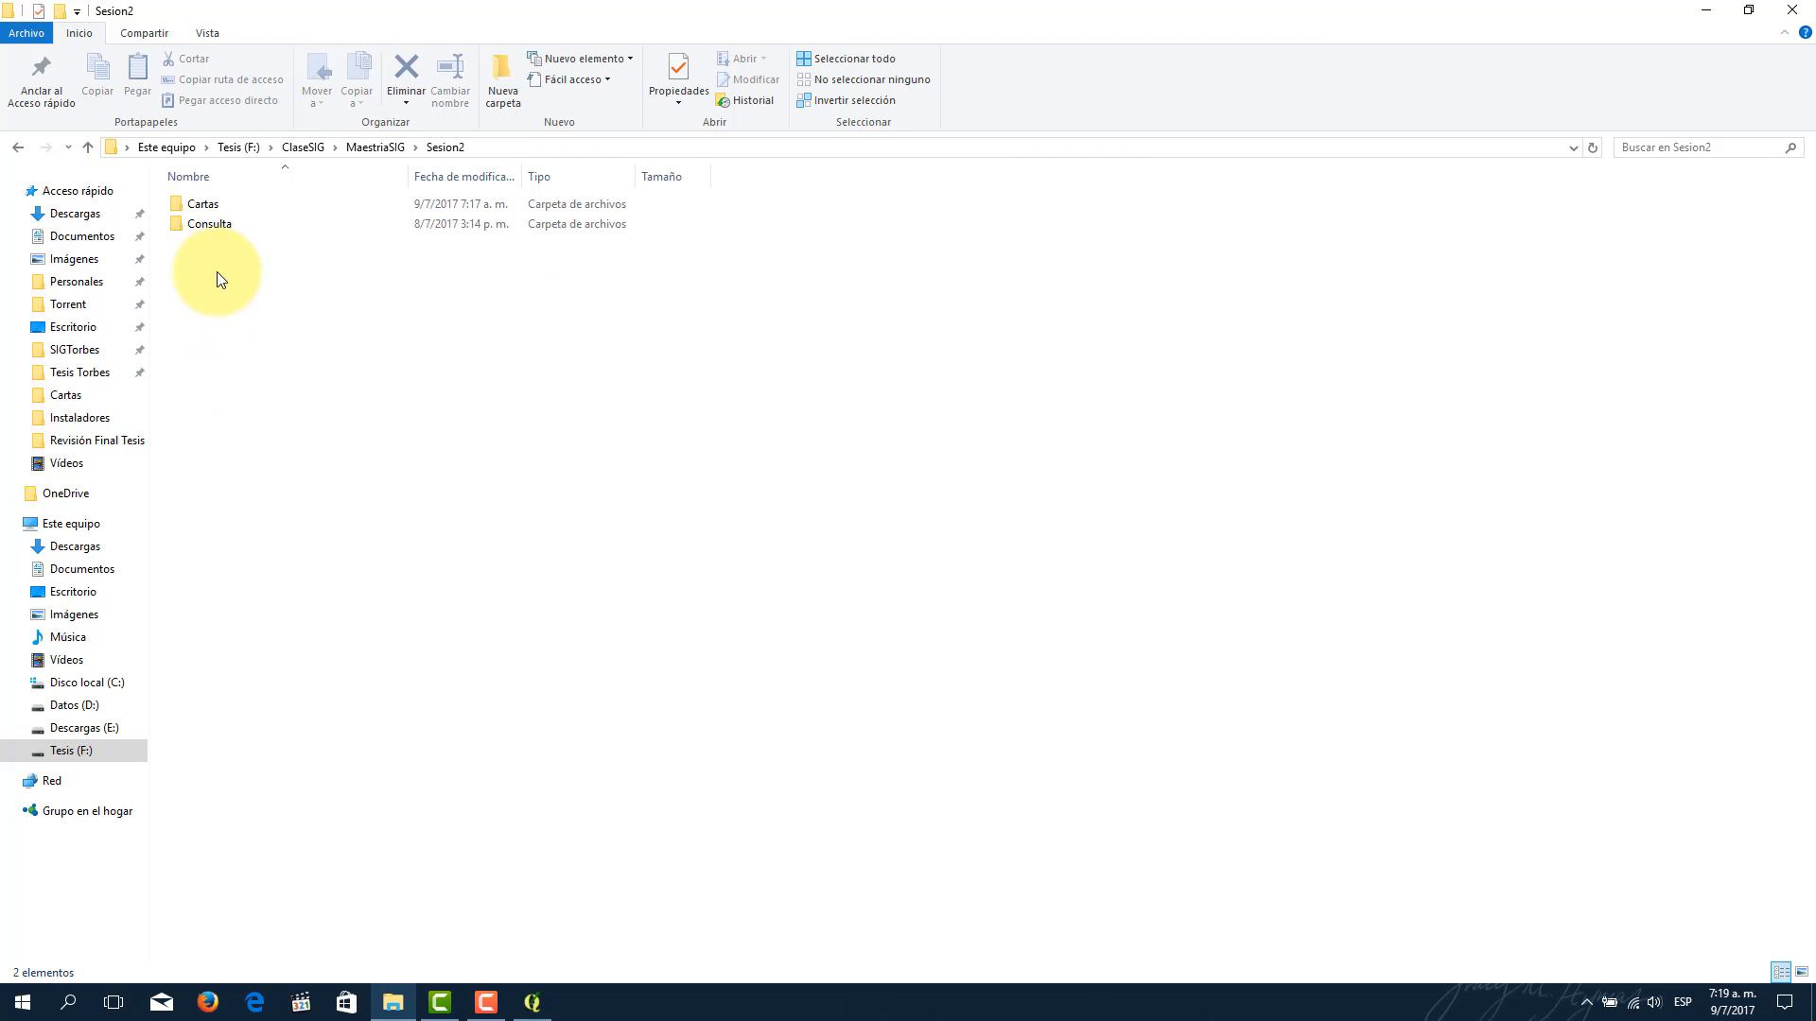
{"action": "double_click", "coordinate": [197, 204]}
{"action": "double_click", "coordinate": [197, 203]}
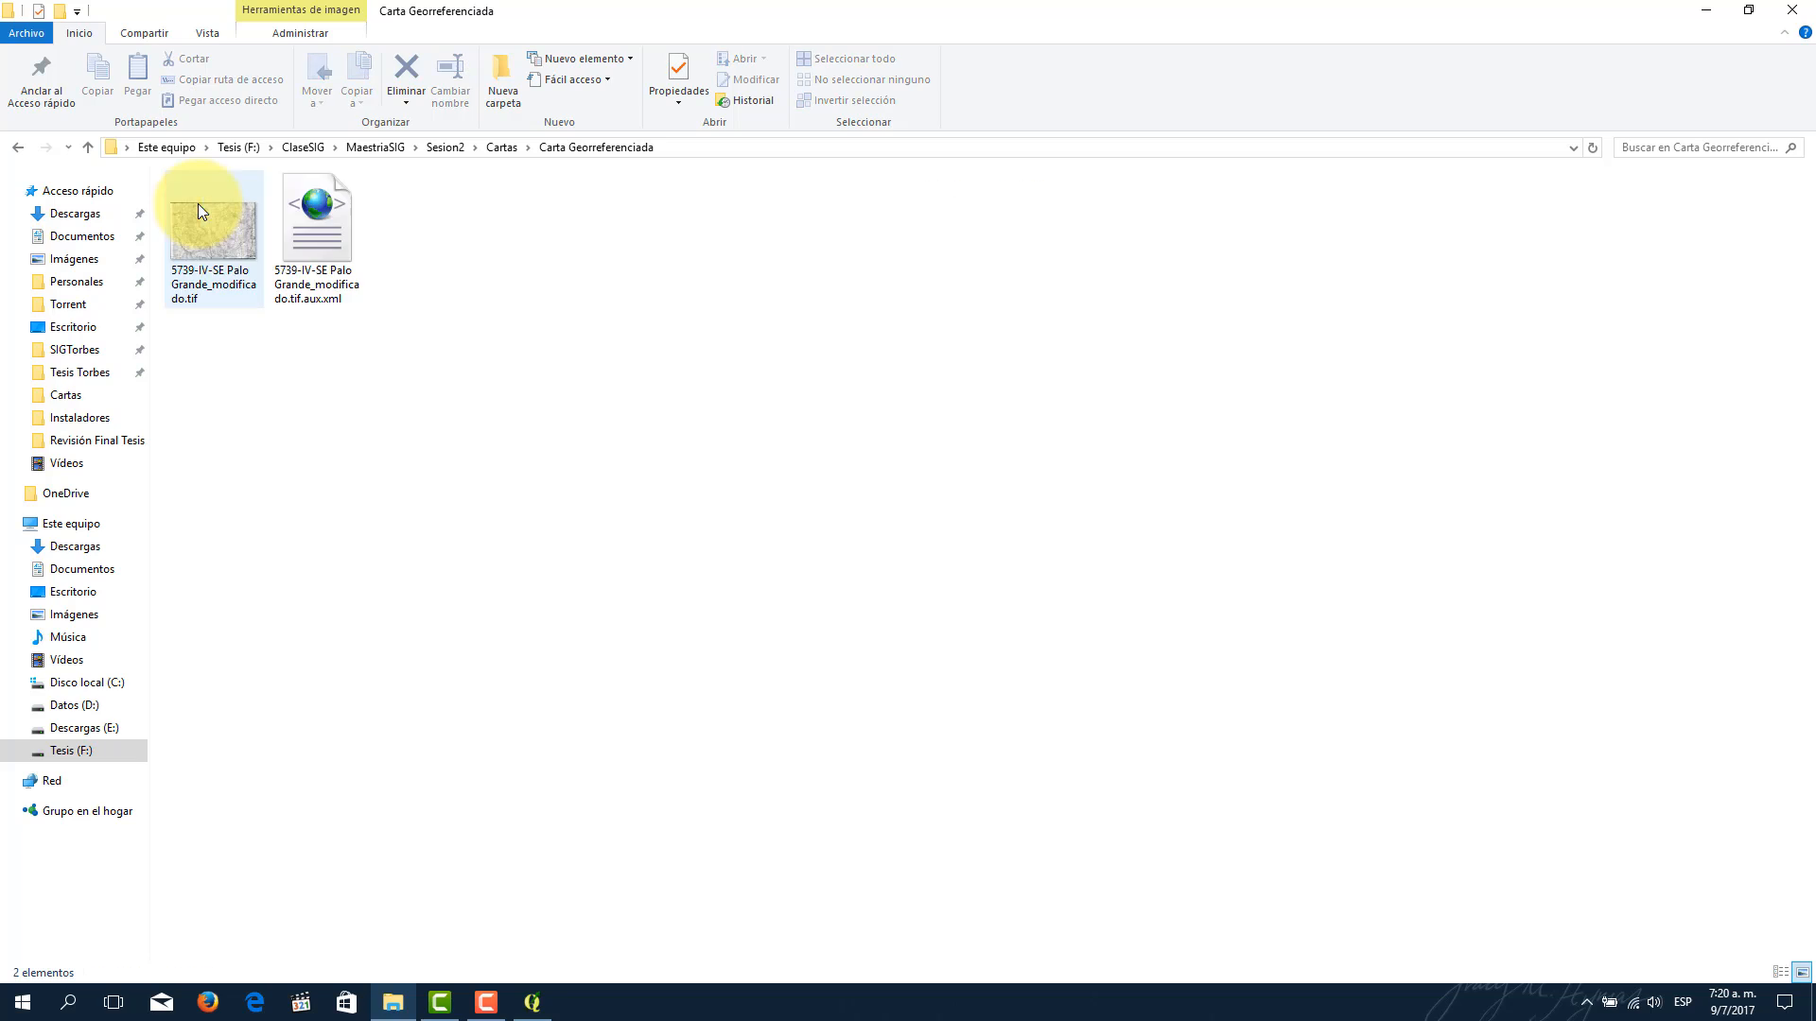
Step: View 5739-IV-SE Palo Grande_modificado.tif in the photo viewer, close it and switch back to QGIS
{"action": "double_click", "coordinate": [245, 251]}
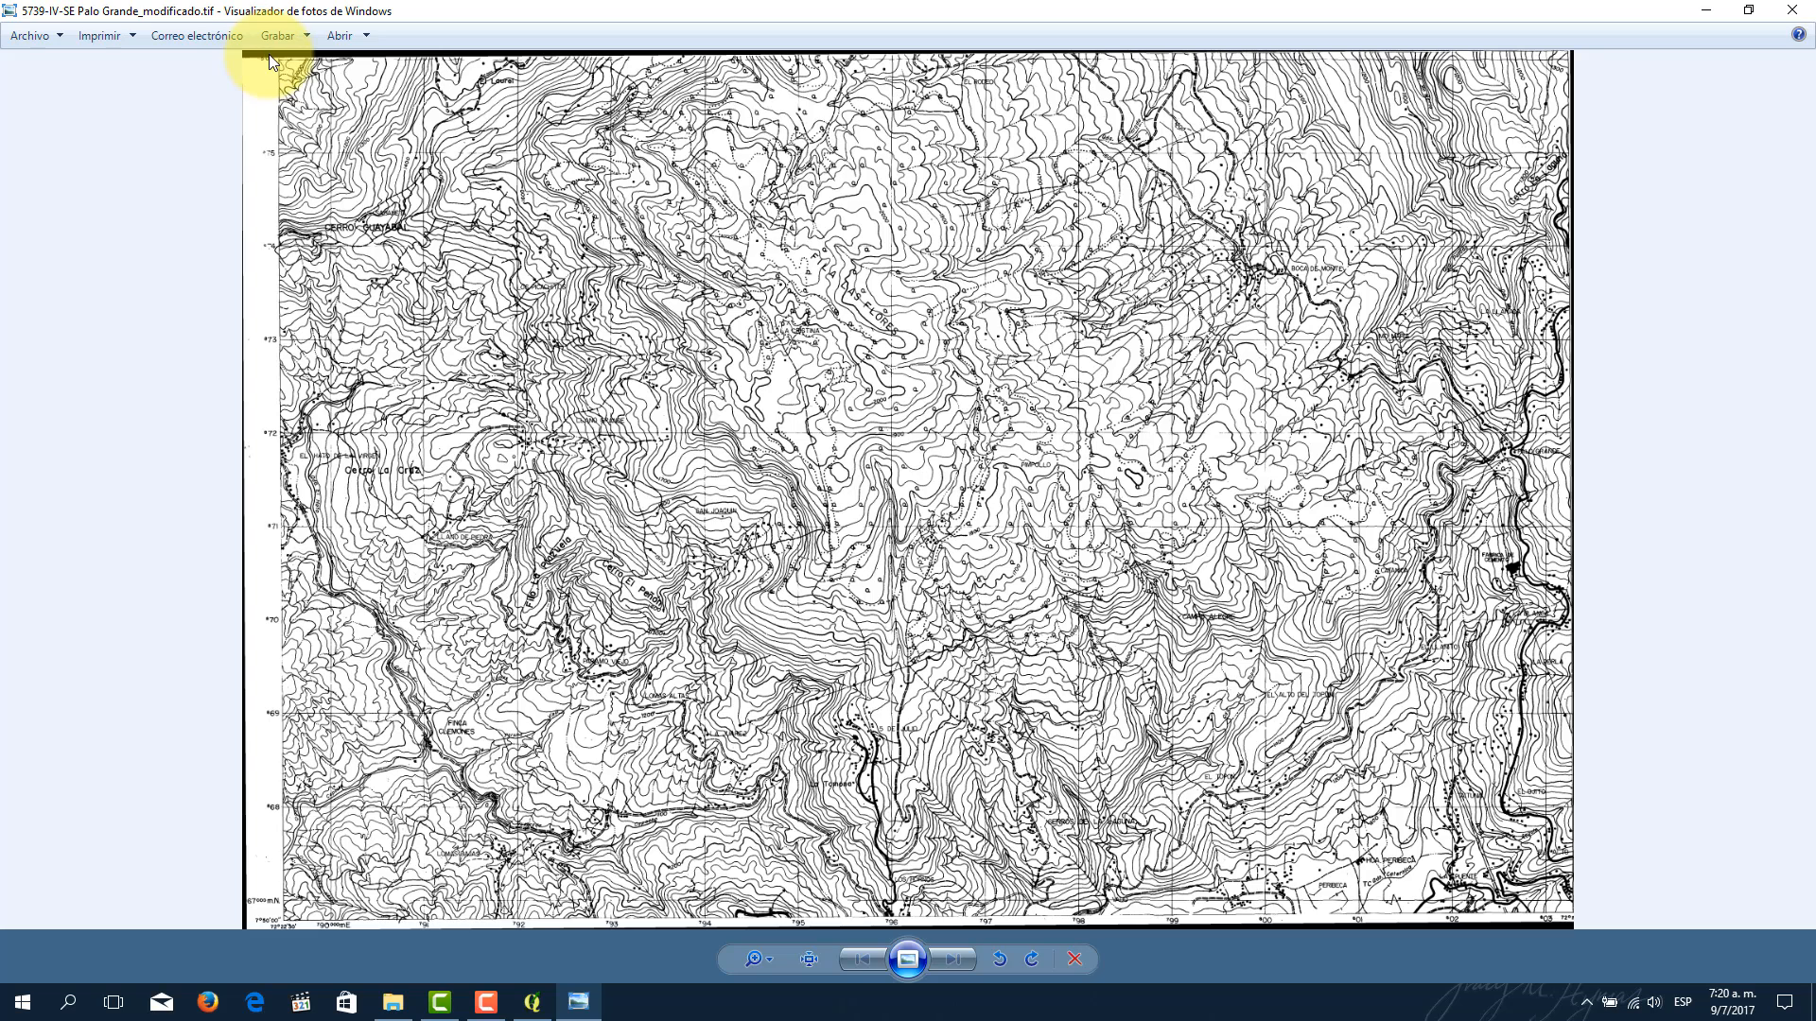
{"action": "left_click", "coordinate": [1809, 8]}
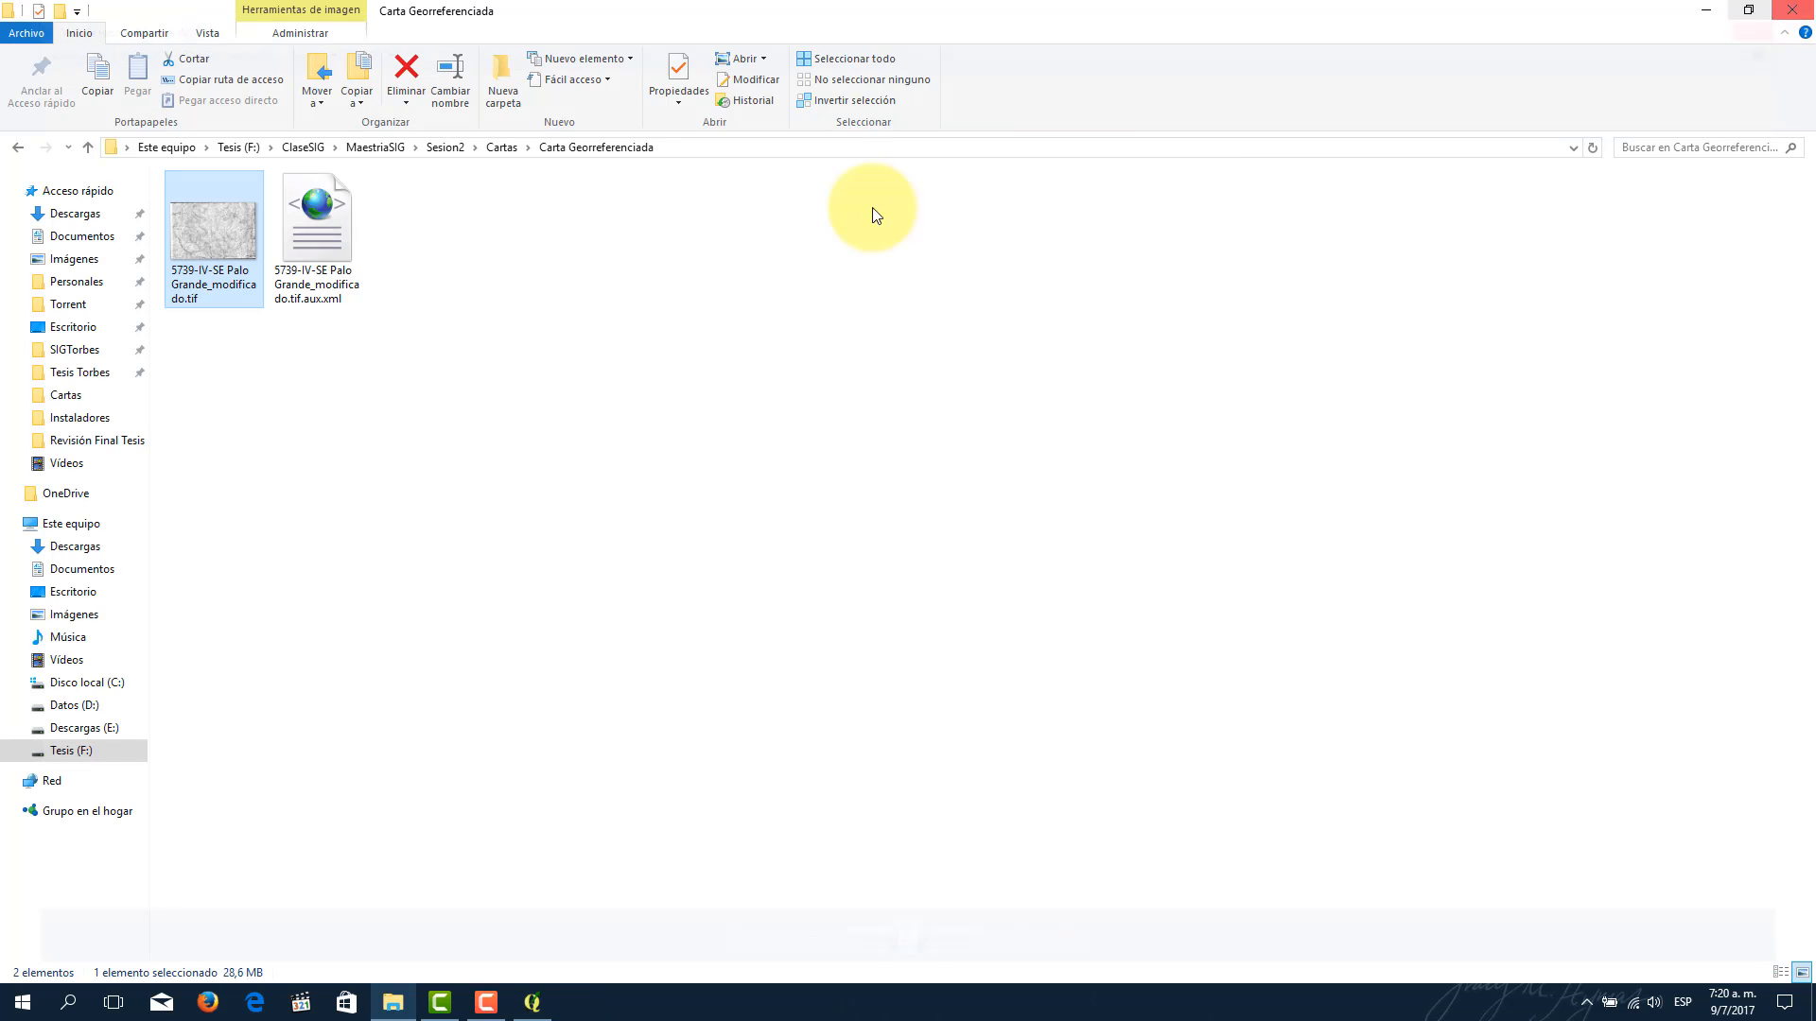
{"action": "left_click", "coordinate": [533, 1002]}
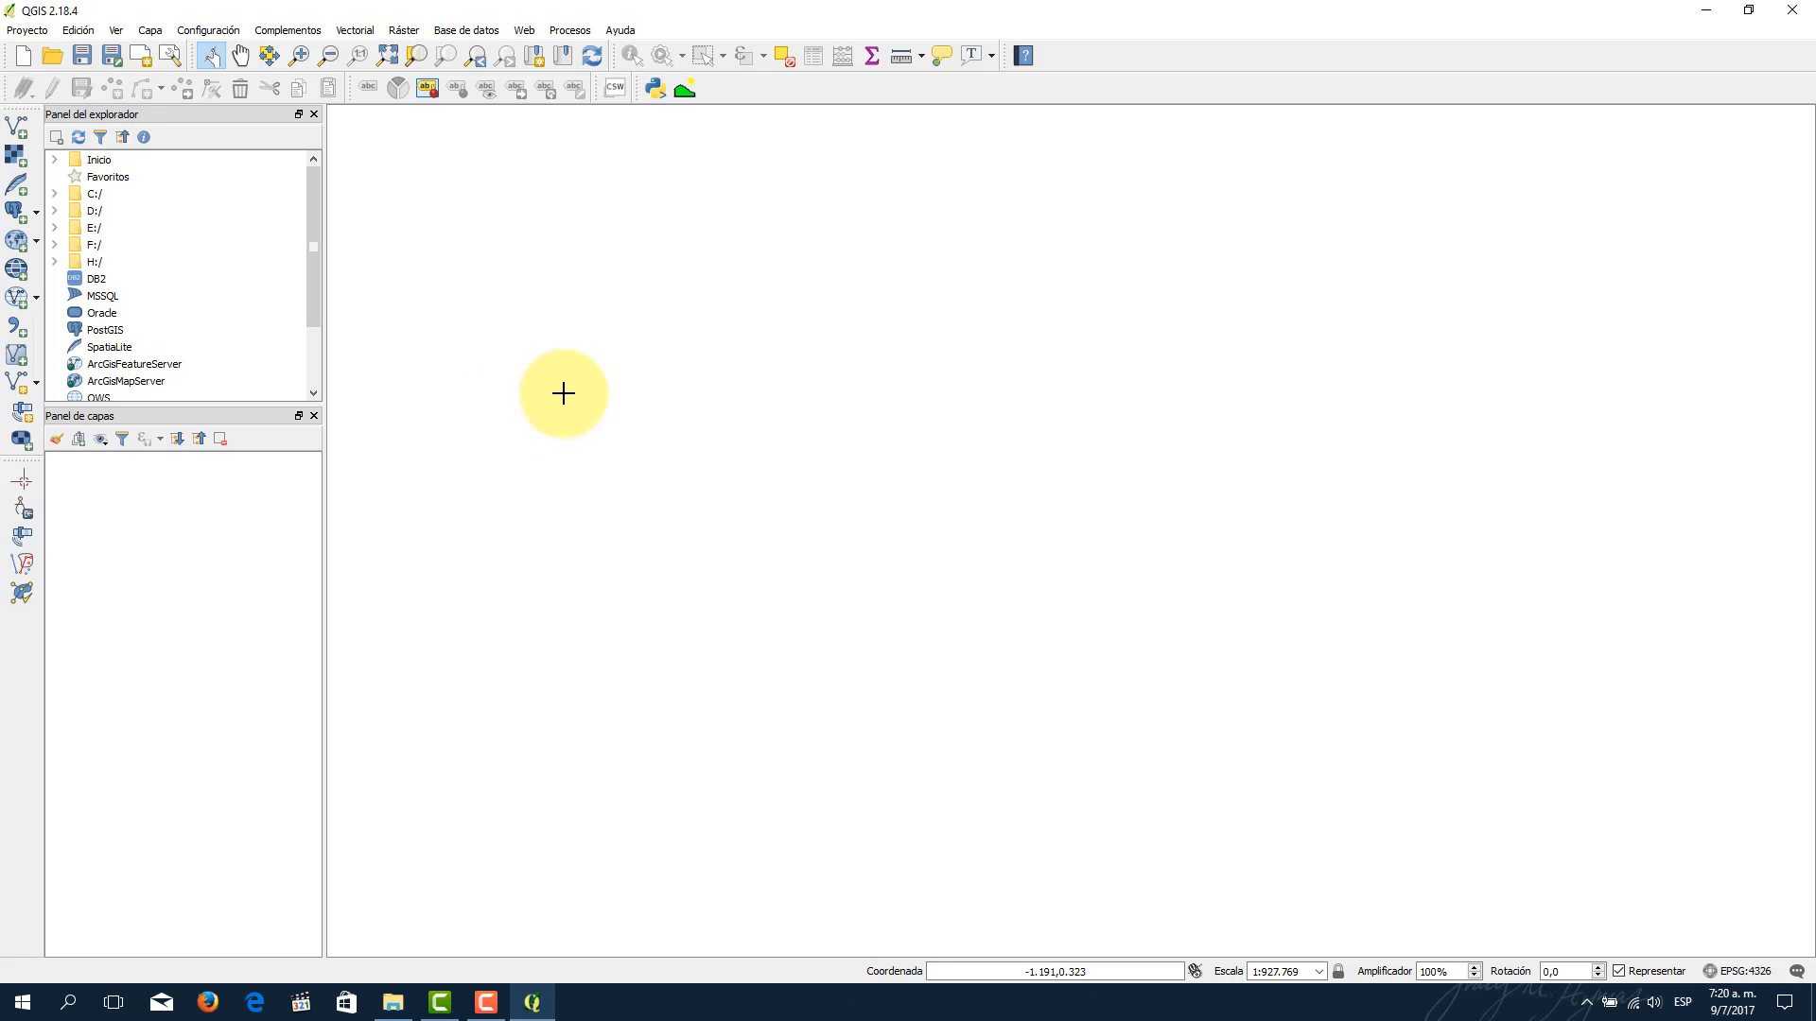
Step: Add the original raster 5739-IV-SE Palo Grande.TIF from Cartas with La Canoa / UTM zone 18N (EPSG:24718) as its reference system
{"action": "left_click", "coordinate": [13, 161]}
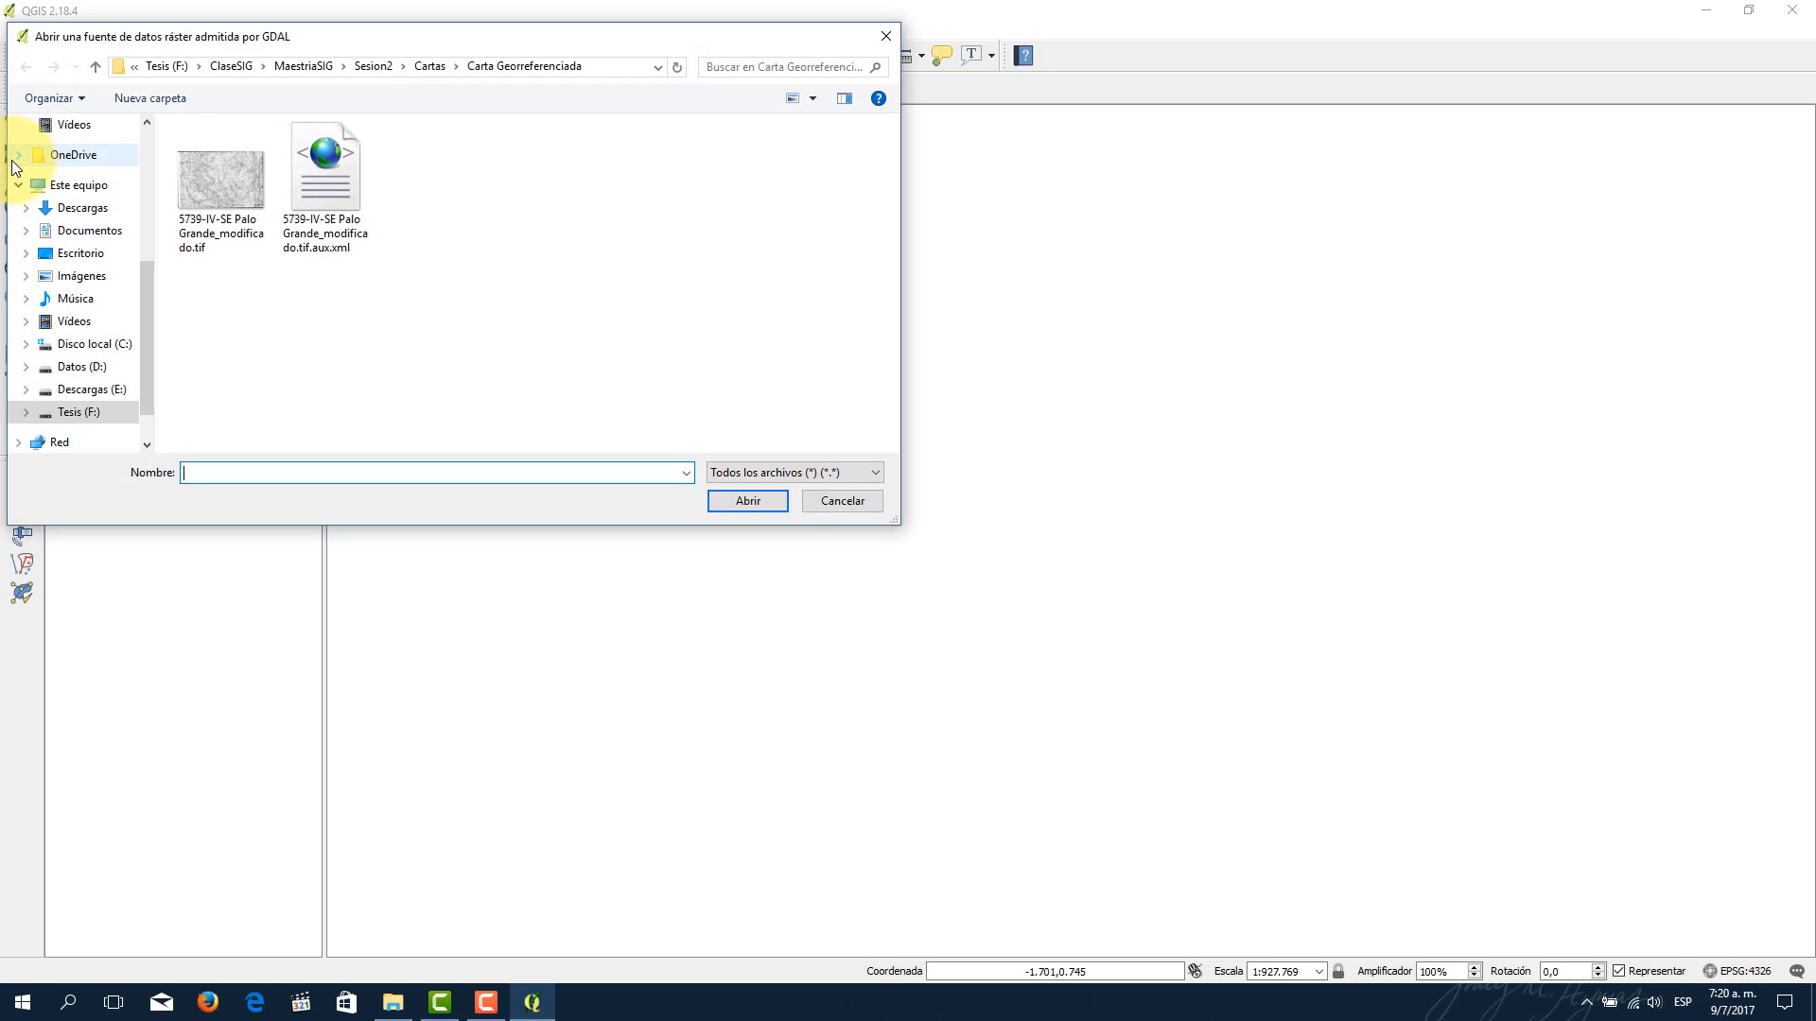
{"action": "left_click", "coordinate": [430, 68]}
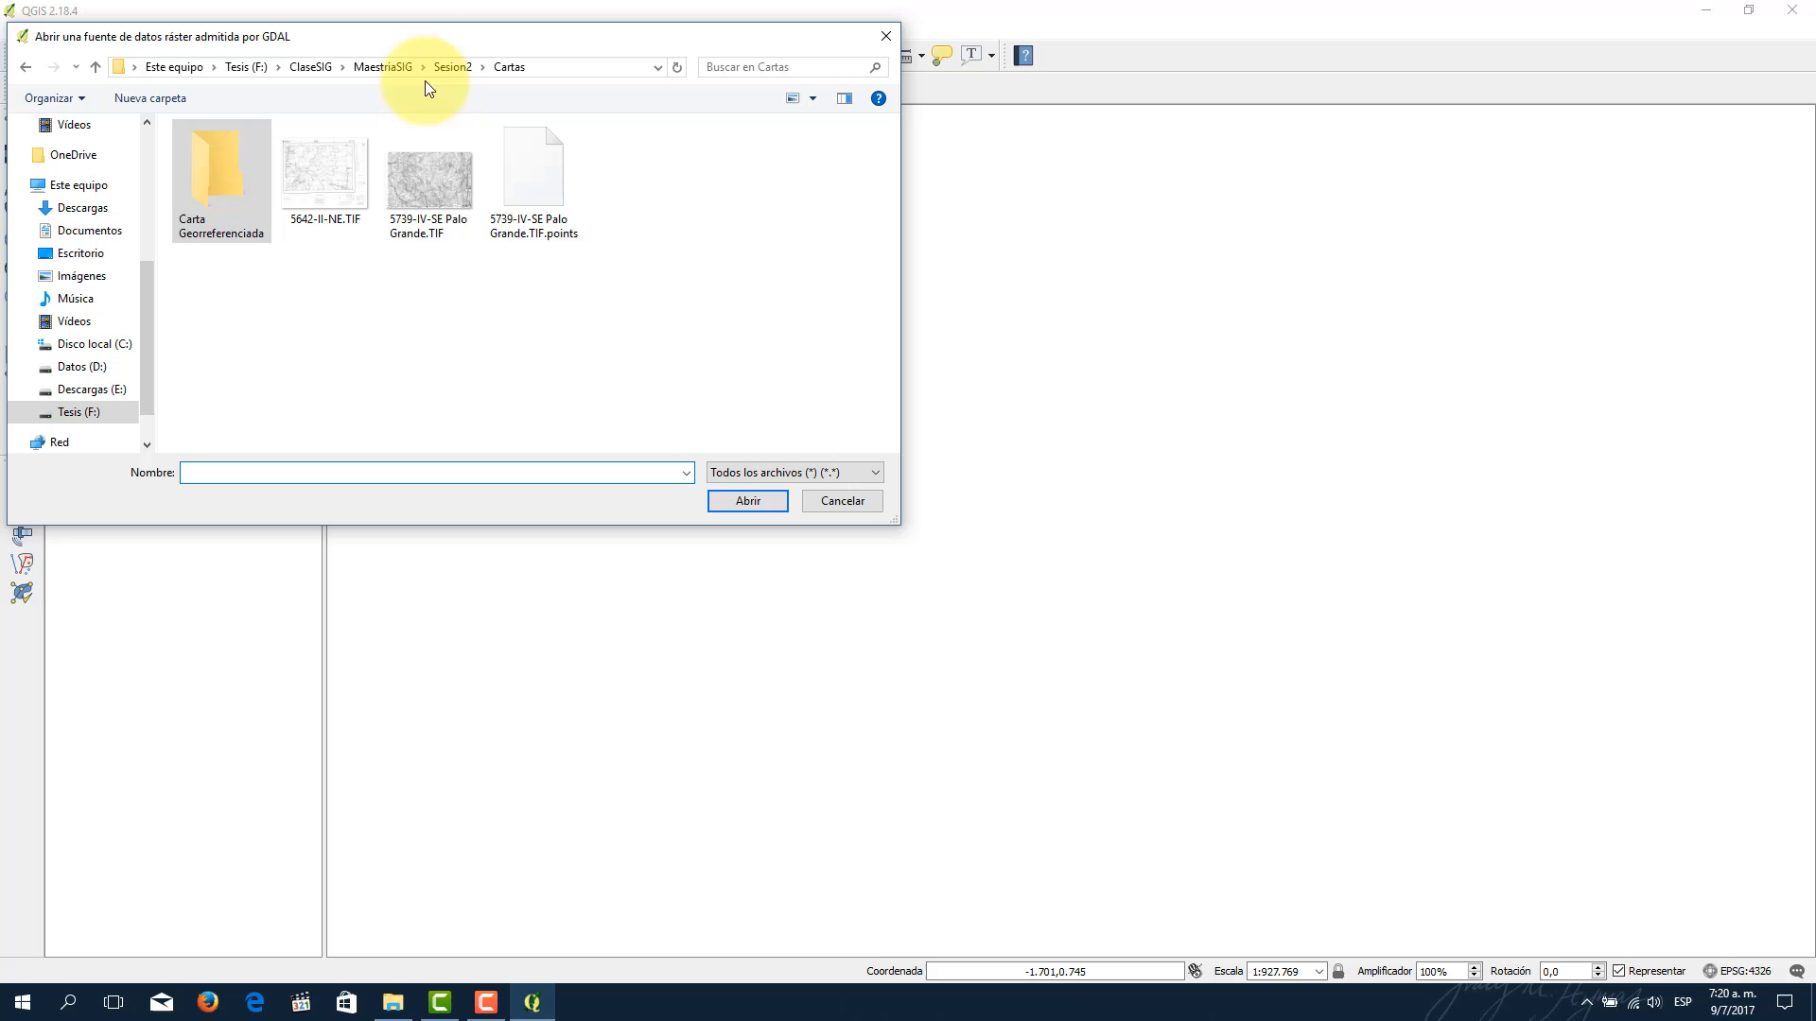
{"action": "left_click", "coordinate": [433, 194]}
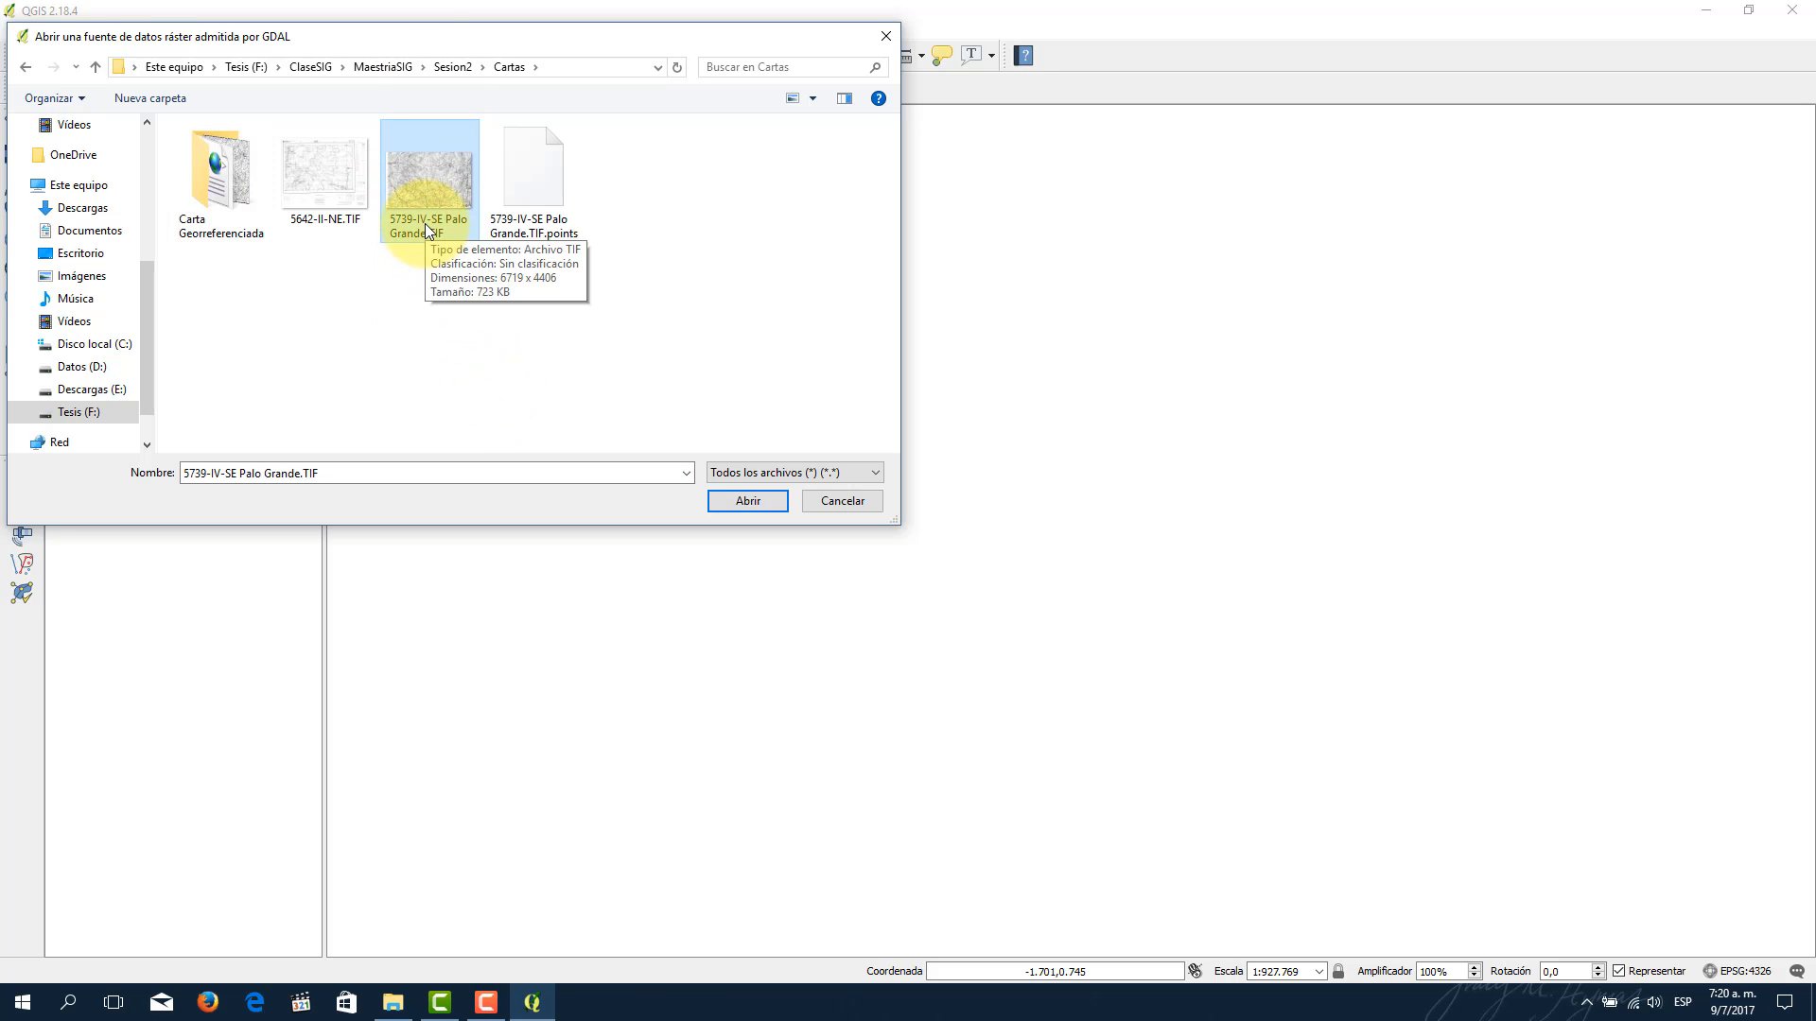
{"action": "left_click", "coordinate": [747, 501]}
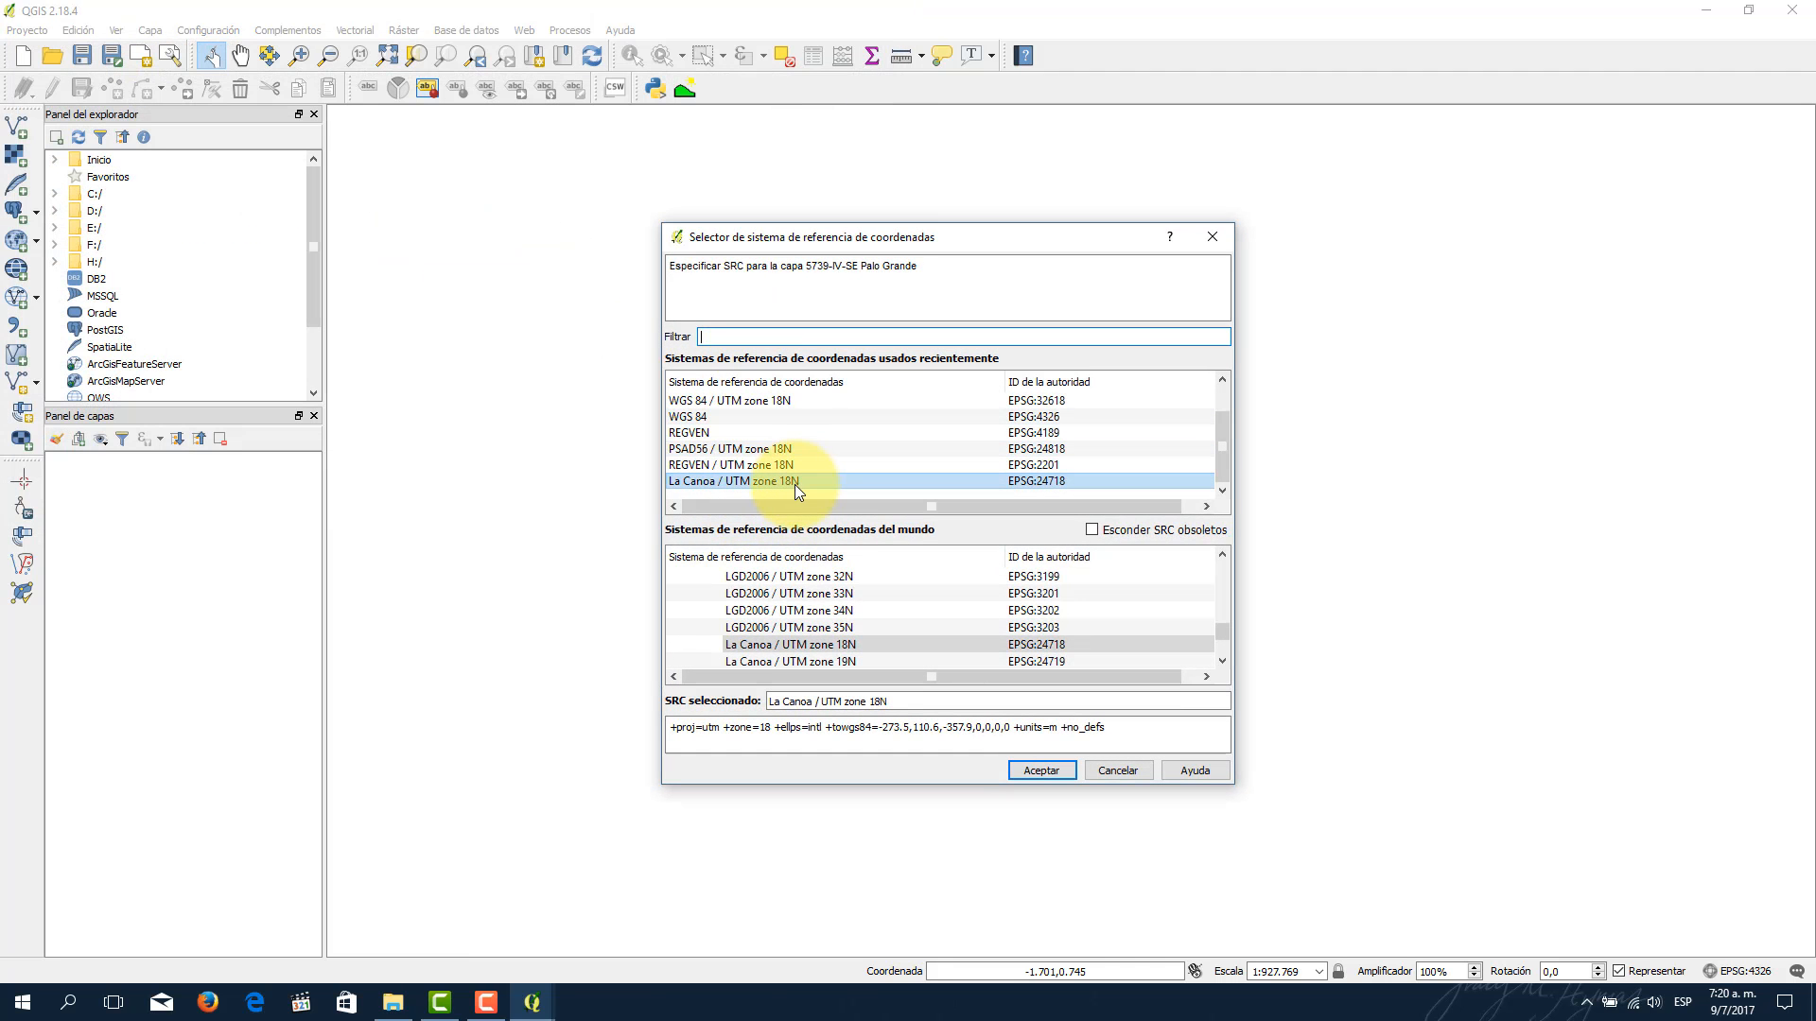
{"action": "left_click", "coordinate": [1048, 771]}
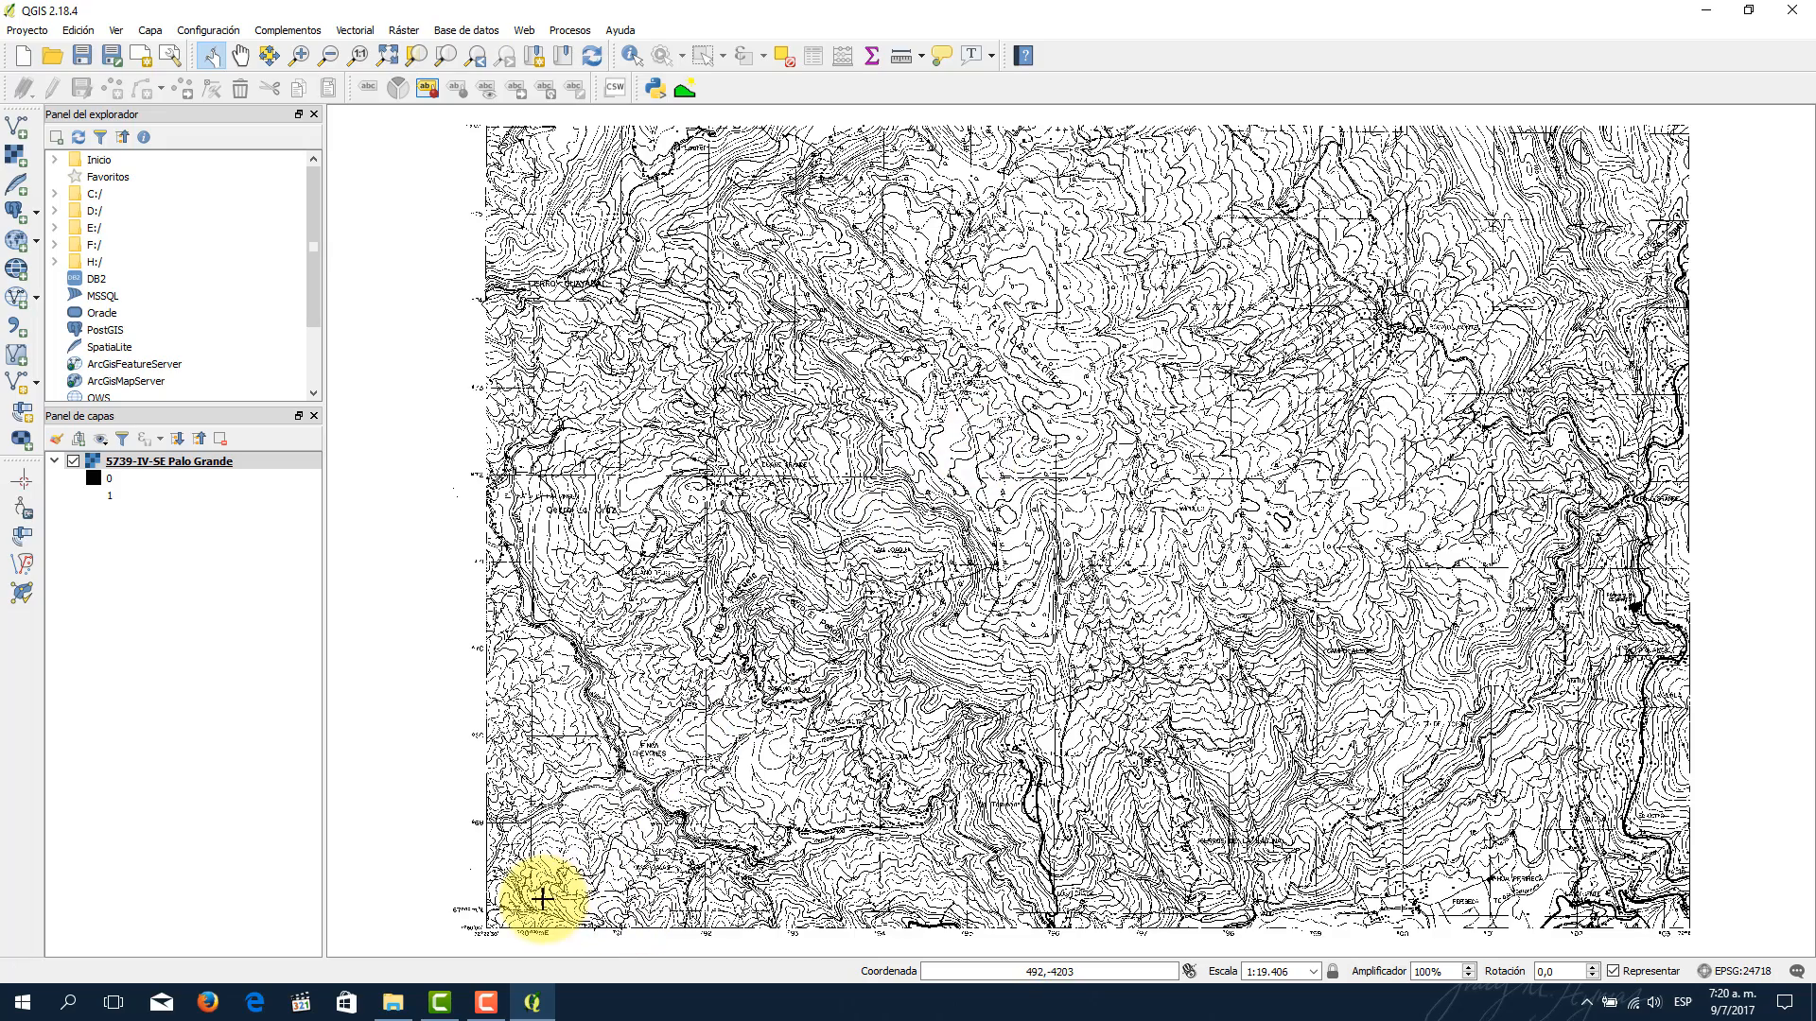
Step: Compare the pointer coordinates with the printed grid labels near the 790000 mE line at the original sheet's southwest corner
{"action": "scroll", "coordinate": [532, 904], "scroll_direction": "up", "scroll_amount": 1}
{"action": "left_click_drag", "start_coordinate": [499, 909], "coordinate": [606, 737]}
{"action": "scroll", "coordinate": [607, 737], "scroll_direction": "up", "scroll_amount": 1}
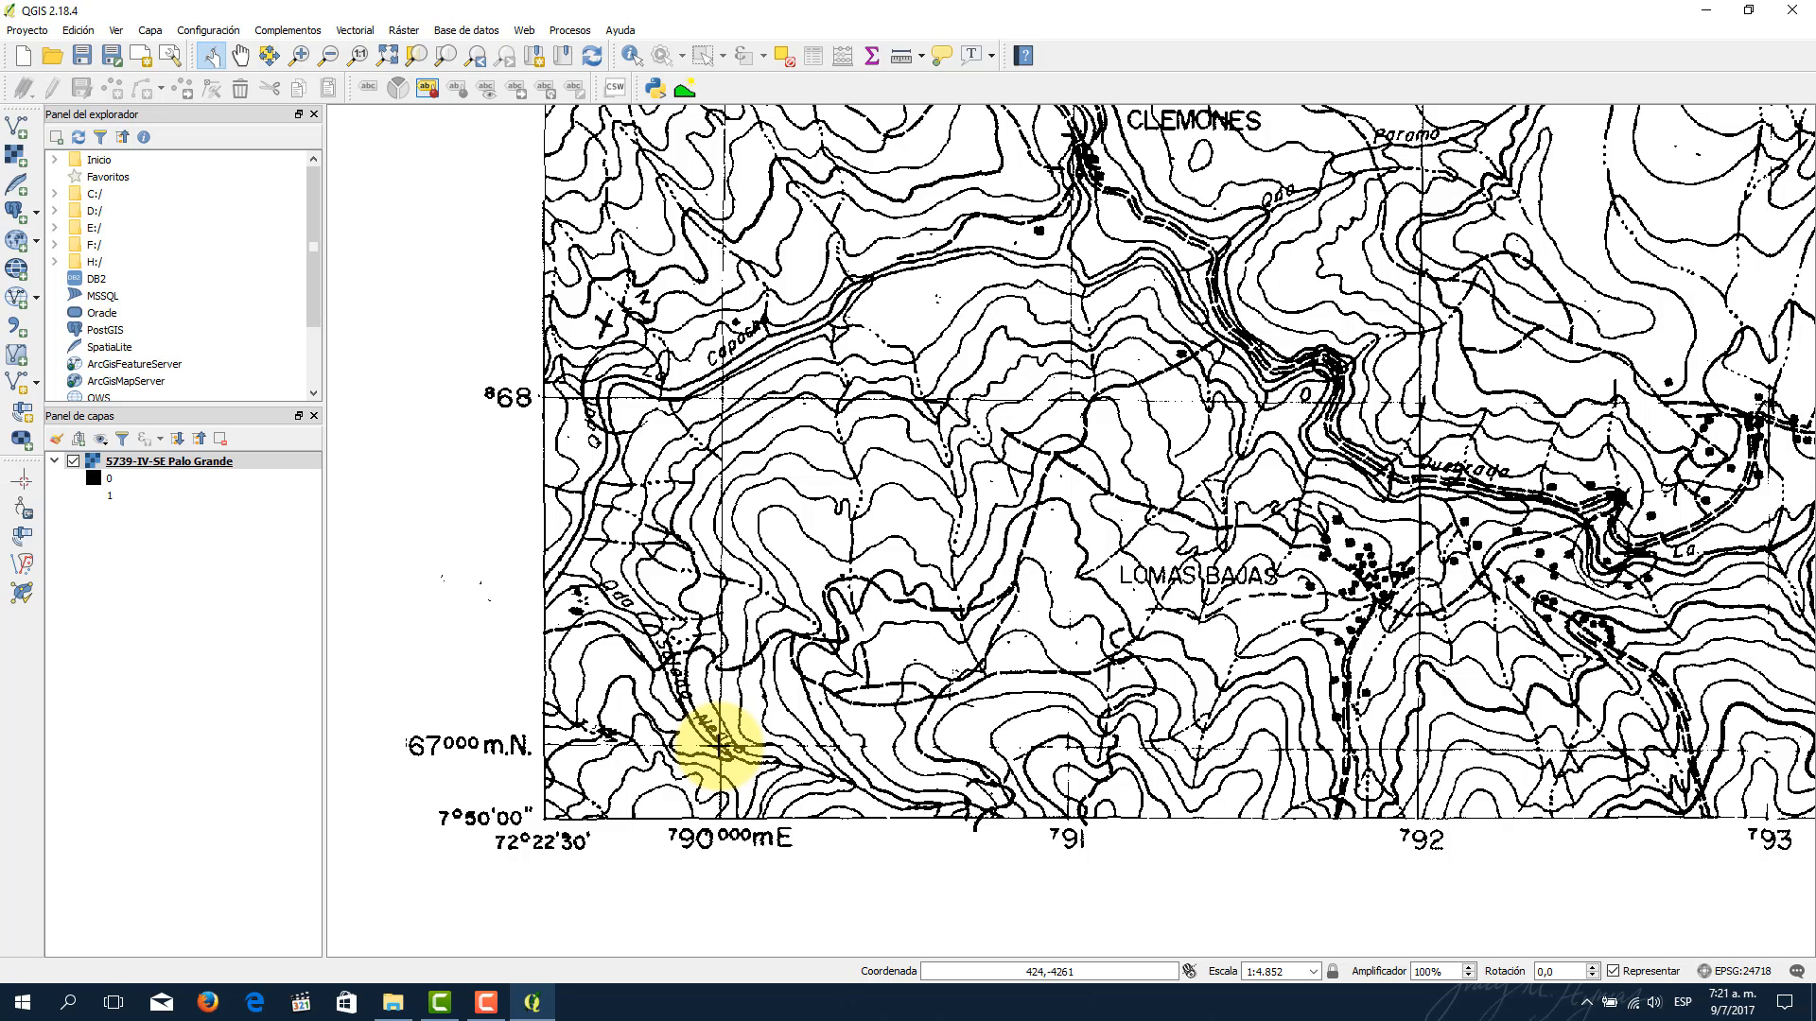
{"action": "scroll", "coordinate": [1016, 445], "scroll_direction": "down", "scroll_amount": 1}
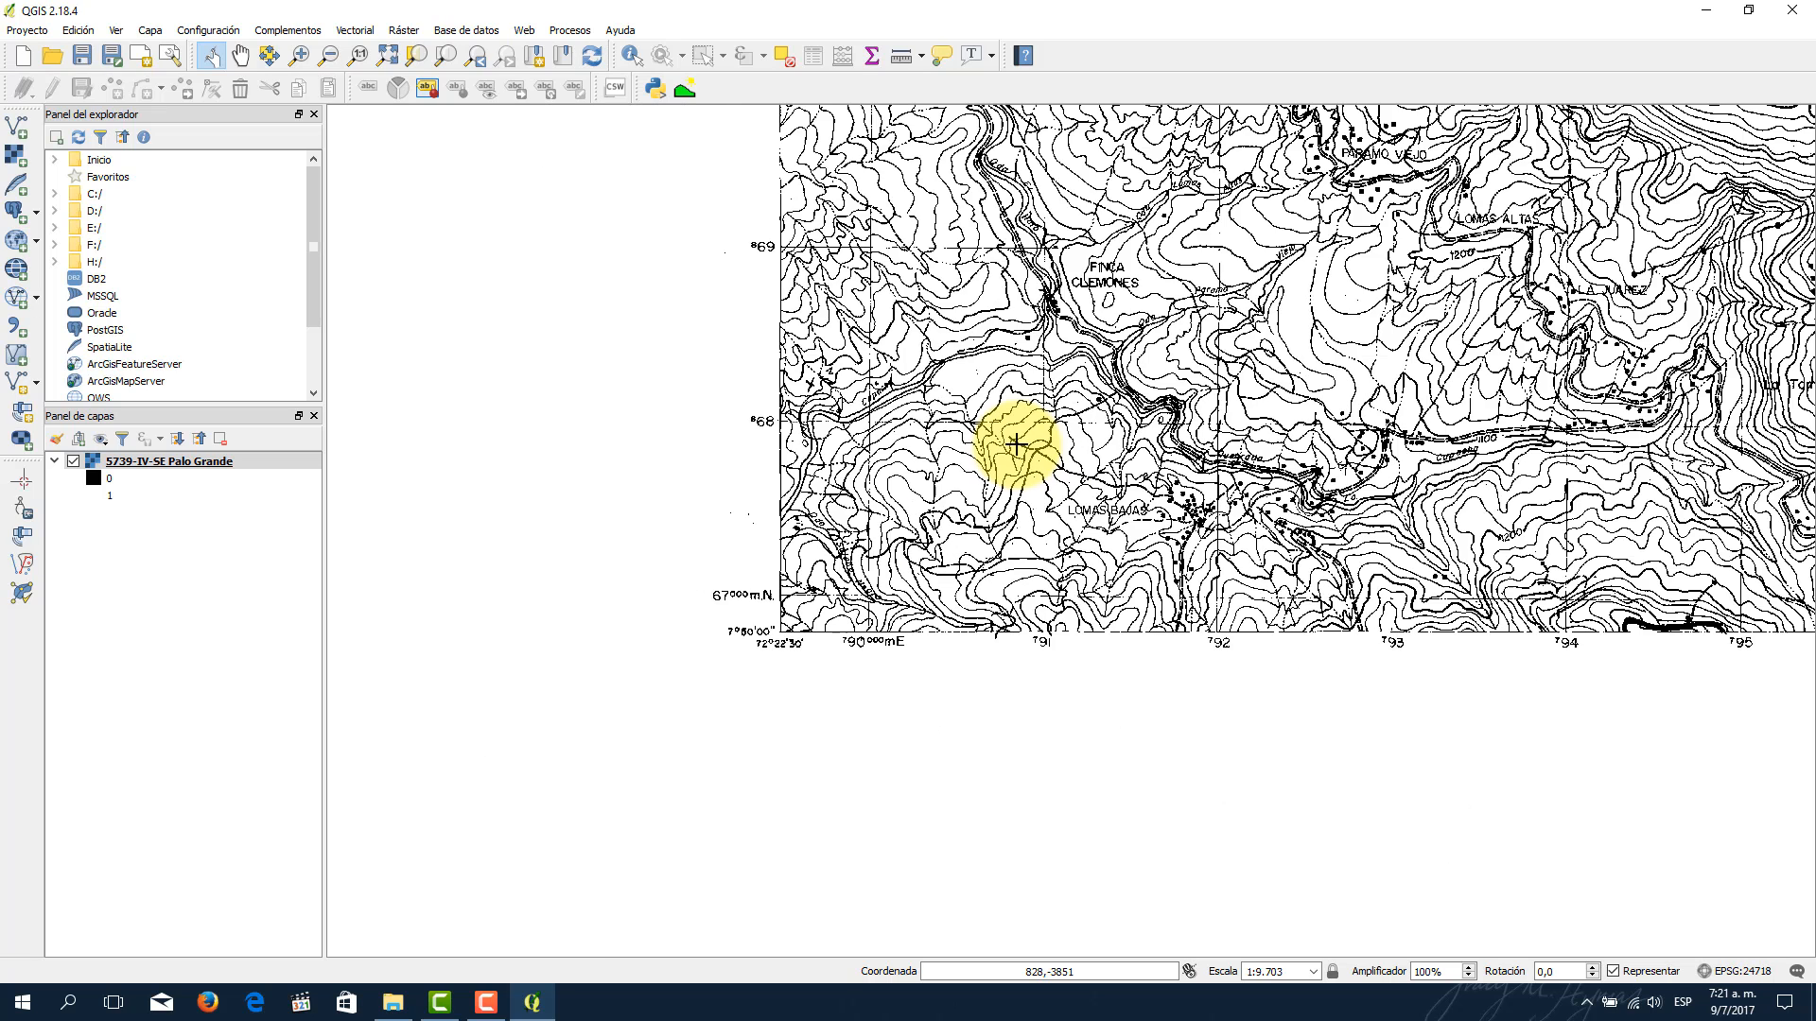
{"action": "left_click_drag", "start_coordinate": [1213, 346], "coordinate": [872, 545]}
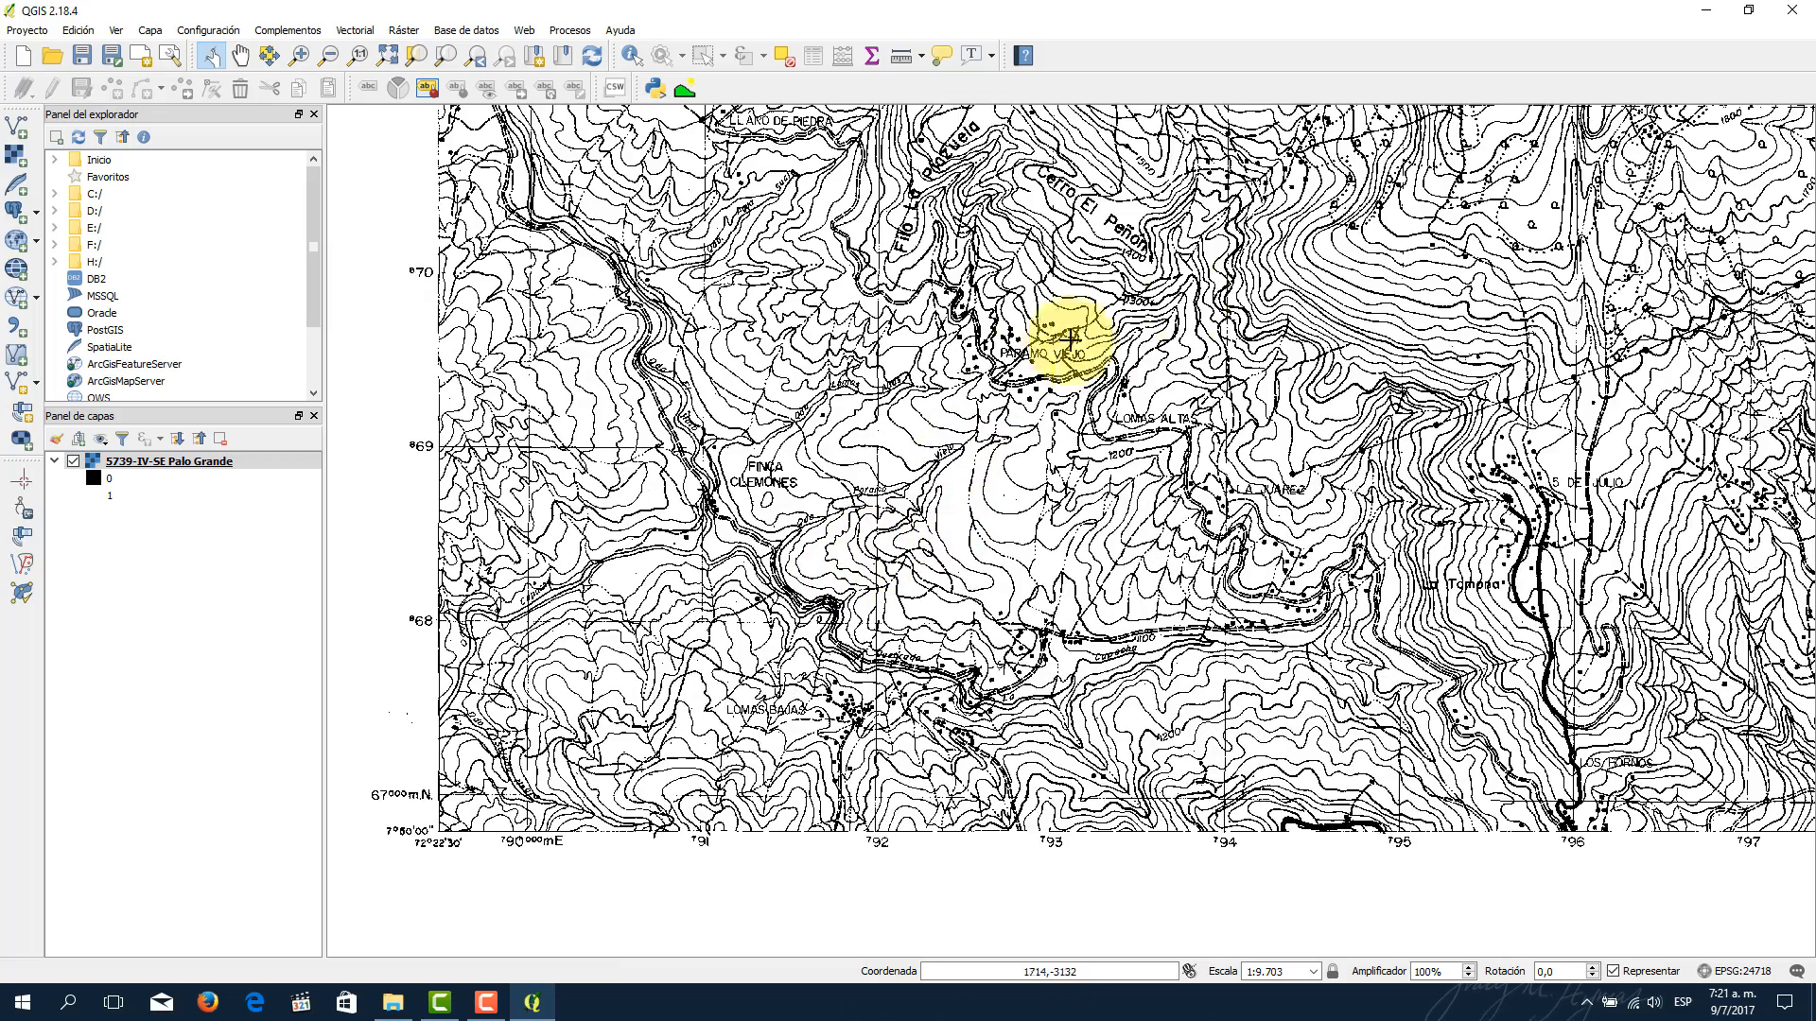
{"action": "scroll", "coordinate": [1199, 314], "scroll_direction": "down", "scroll_amount": 1}
{"action": "left_click_drag", "start_coordinate": [1297, 259], "coordinate": [961, 539]}
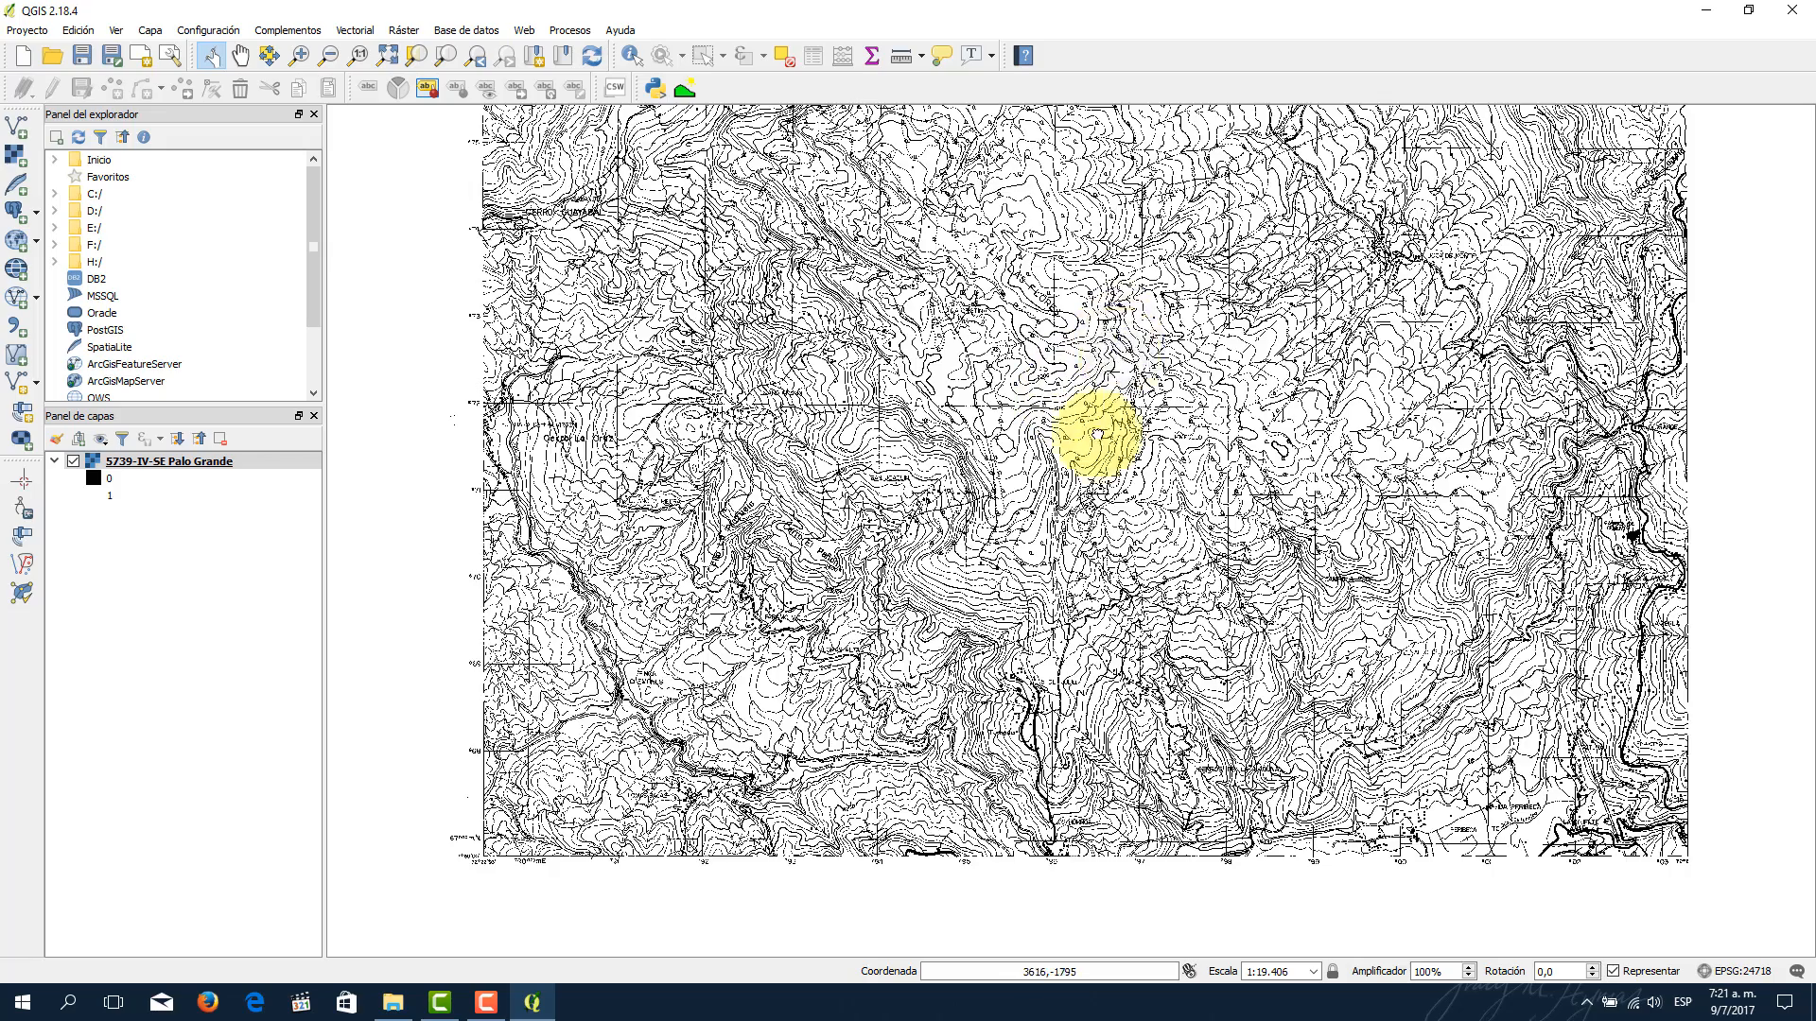
{"action": "left_click_drag", "start_coordinate": [961, 406], "coordinate": [908, 516]}
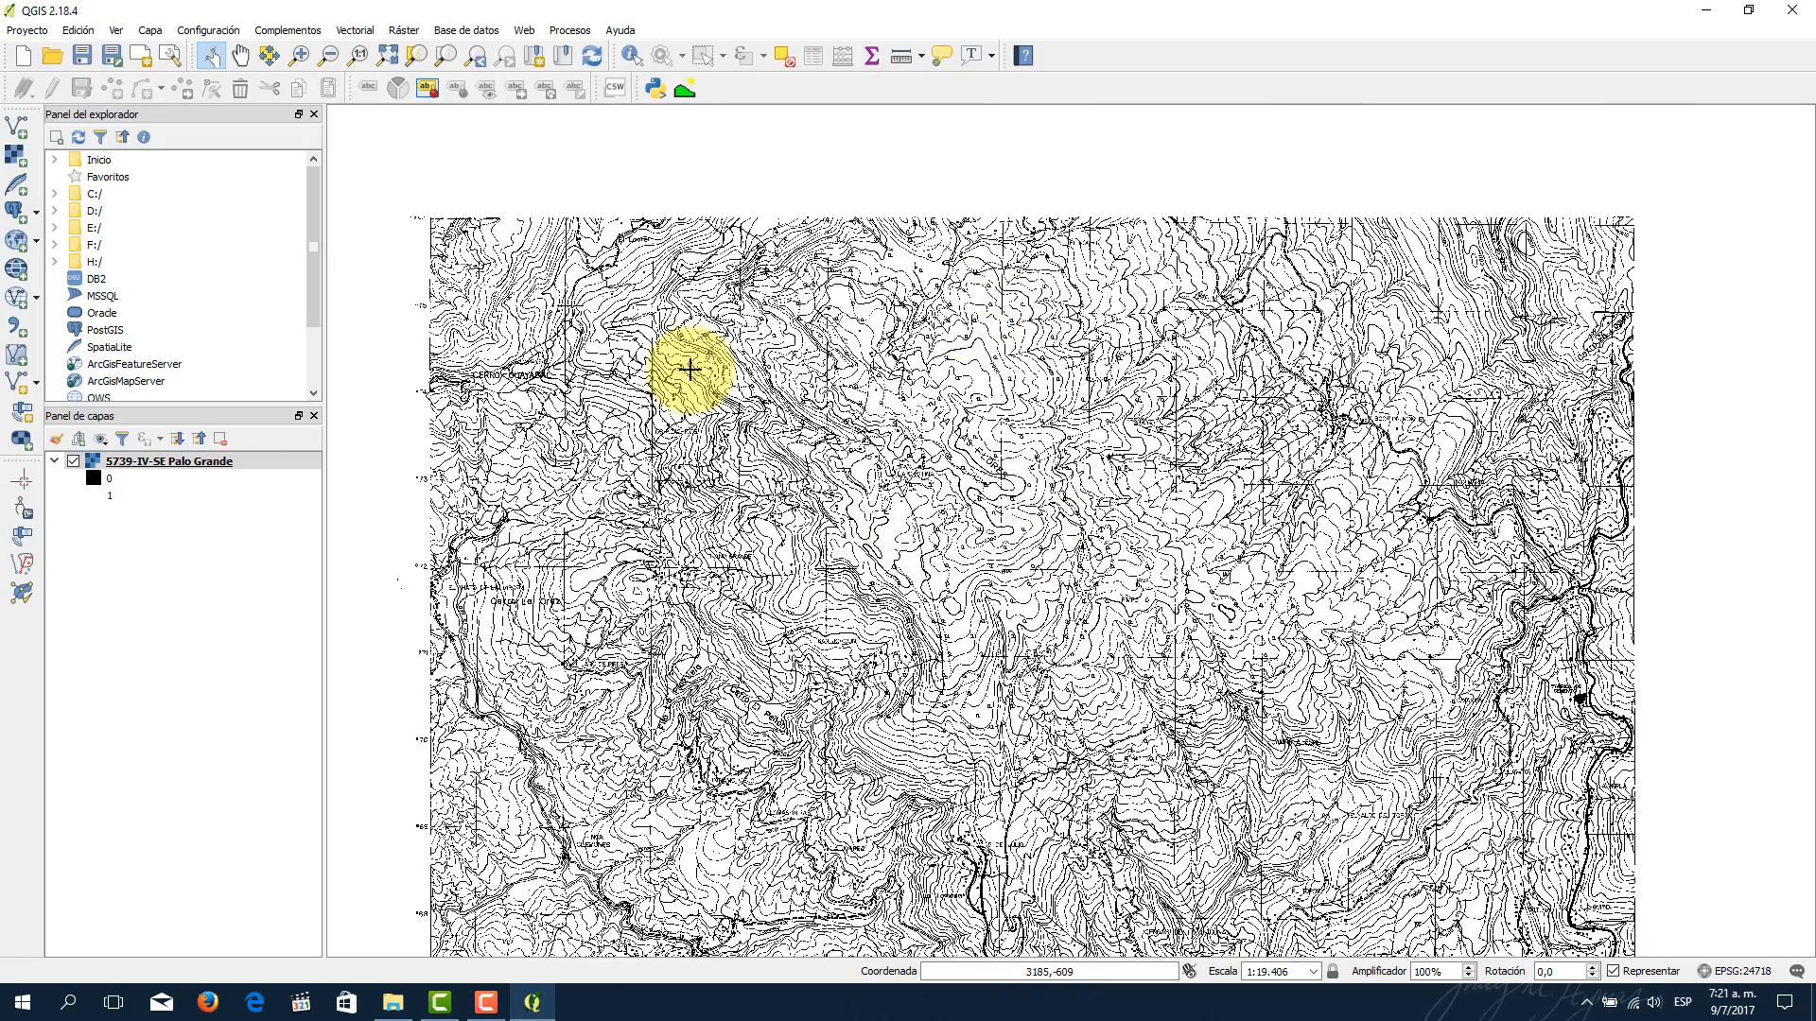
Step: Remove the original 5739-IV-SE Palo Grande layer from the project
{"action": "right_click", "coordinate": [157, 464]}
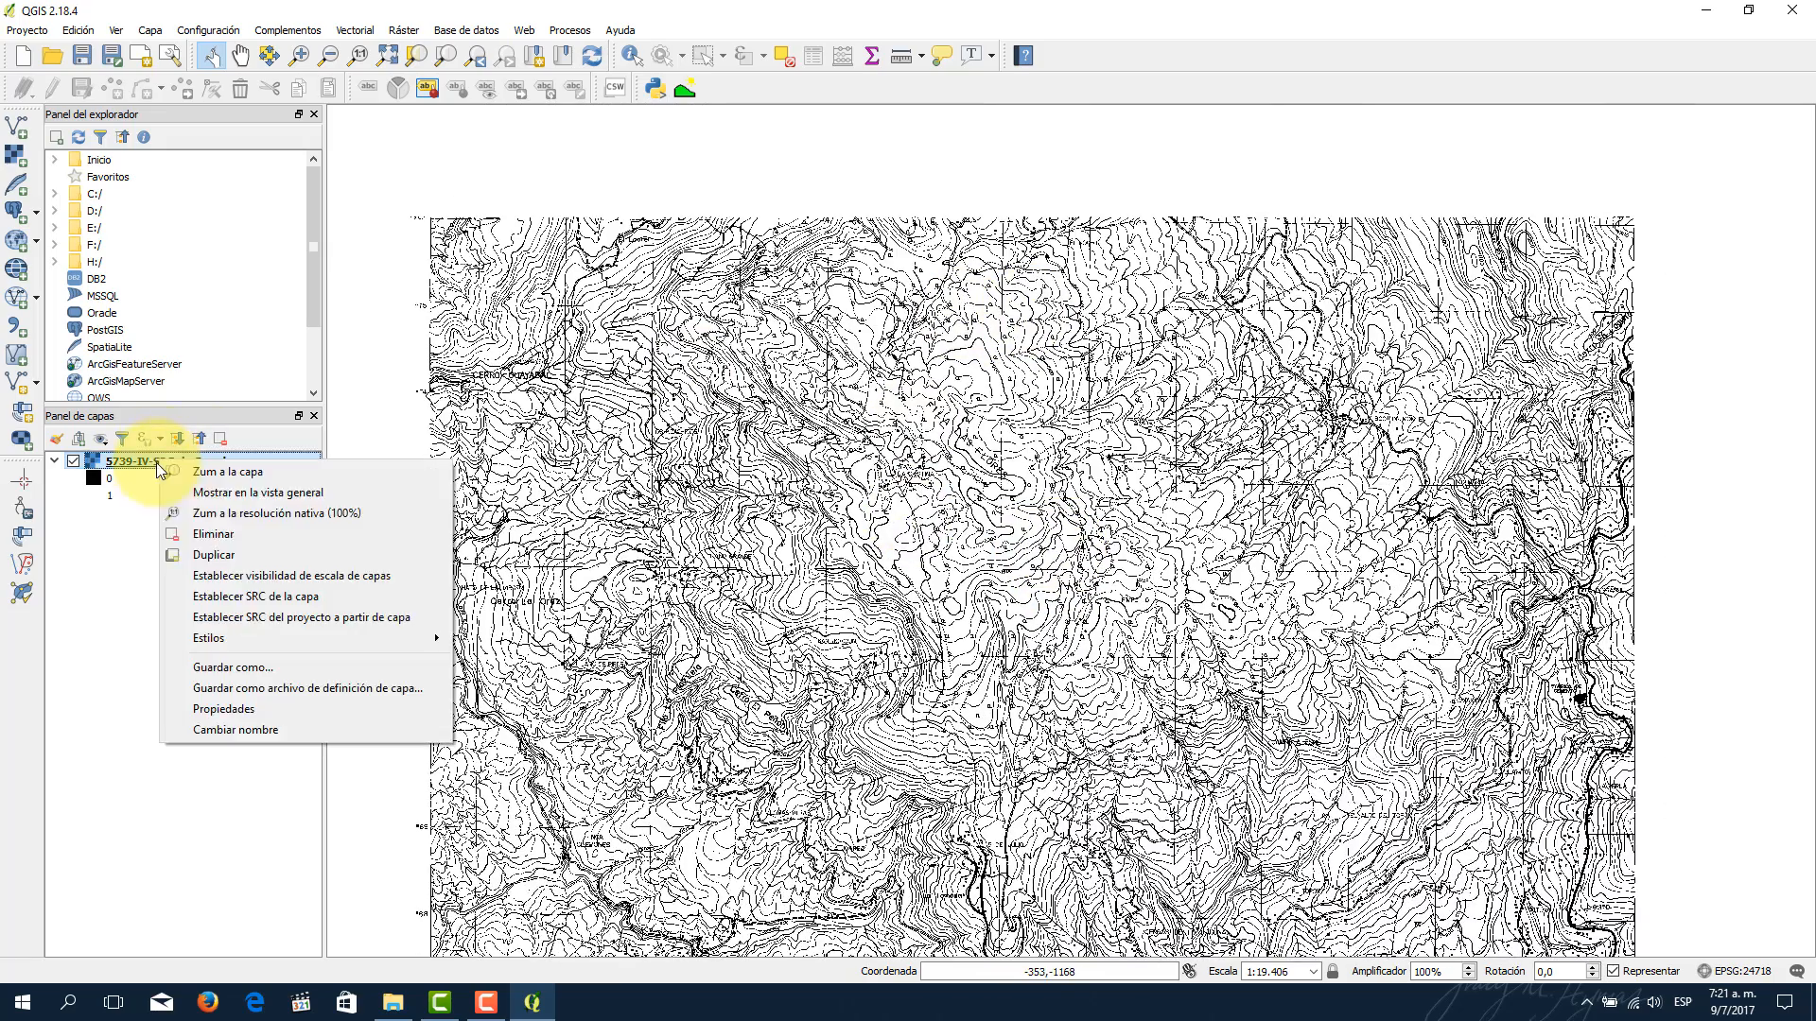
{"action": "left_click", "coordinate": [211, 542]}
{"action": "left_click", "coordinate": [910, 523]}
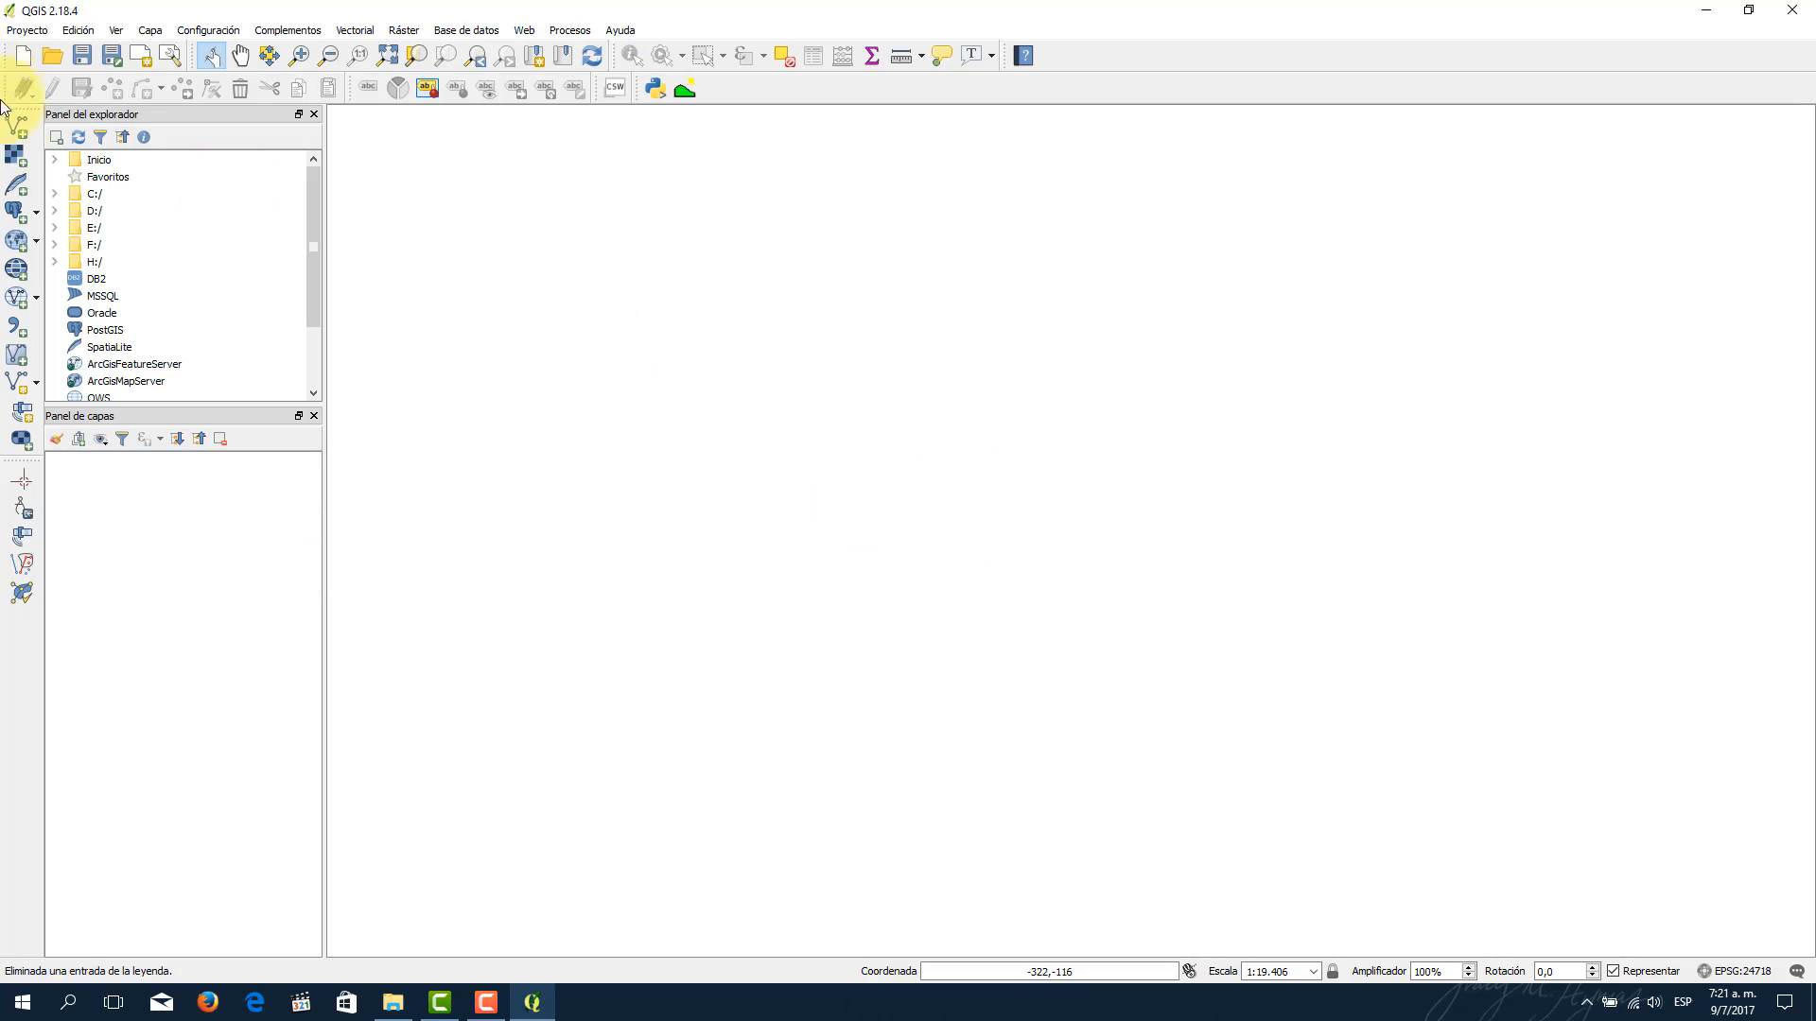
Step: Add the georeferenced raster 5739-IV-SE Palo Grande_modificado.tif from the Carta Georreferenciada folder
{"action": "left_click", "coordinate": [16, 159]}
{"action": "double_click", "coordinate": [212, 212]}
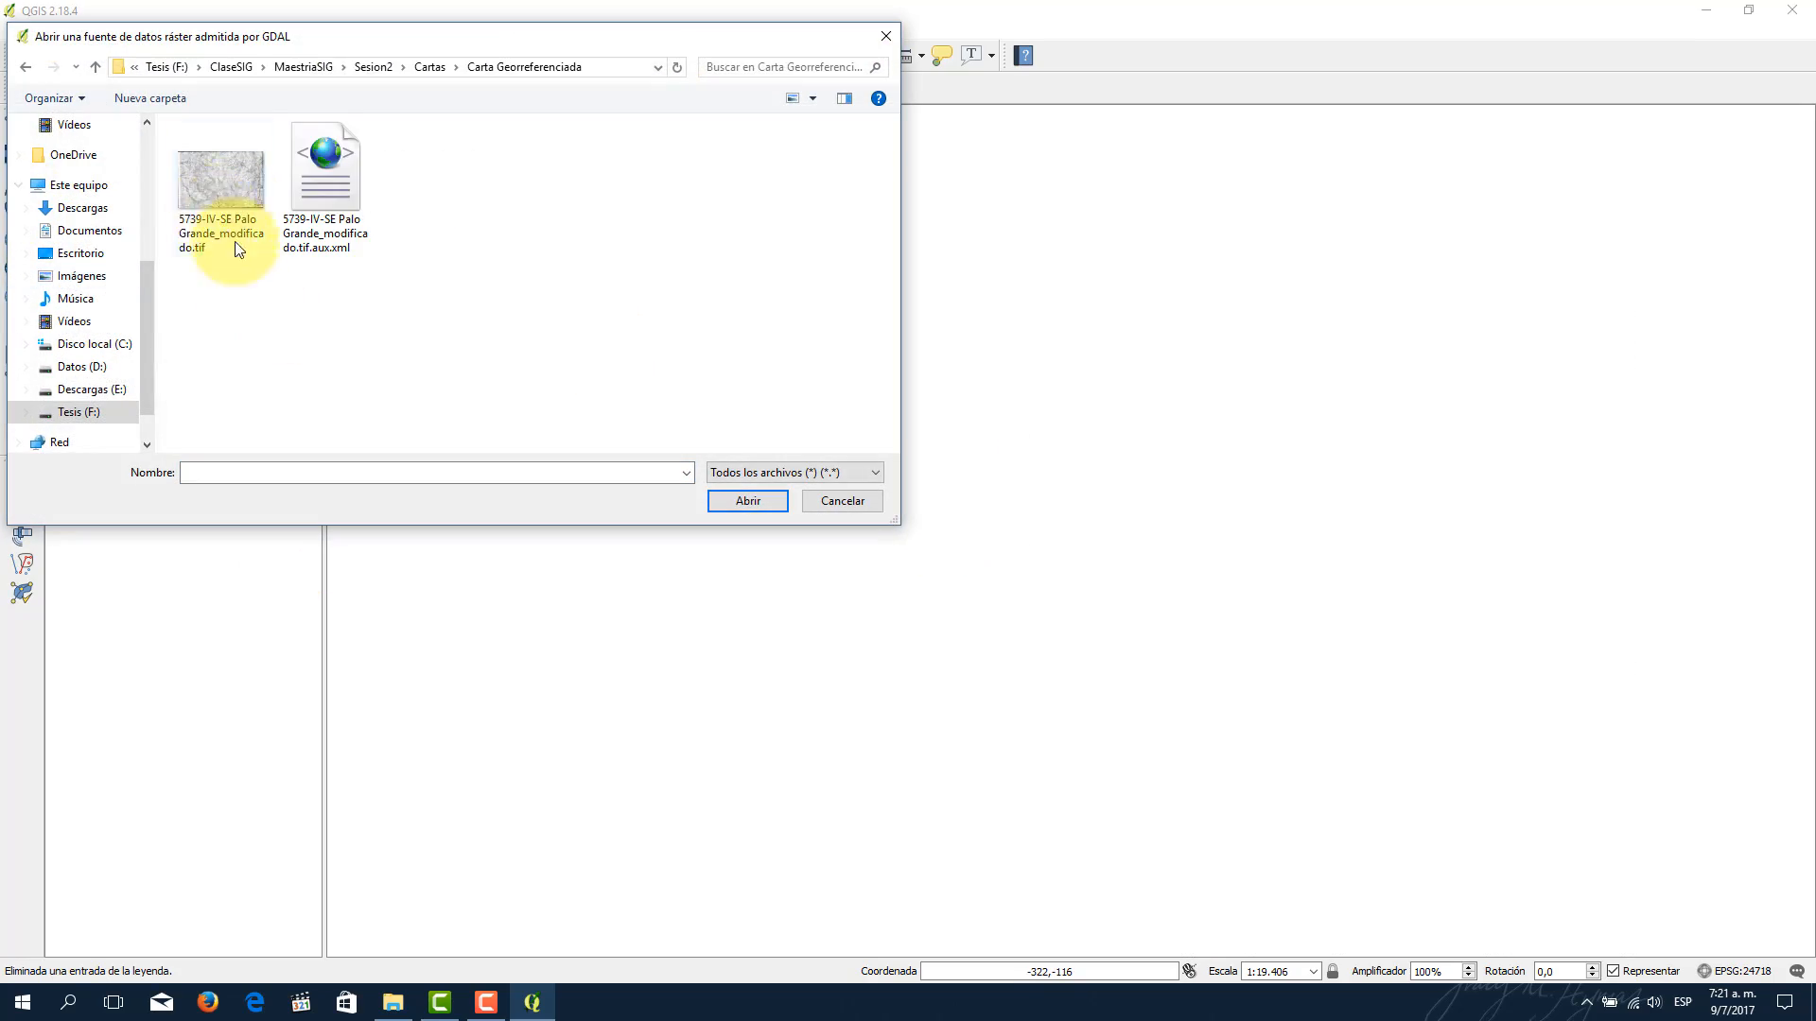
{"action": "left_click", "coordinate": [229, 170]}
{"action": "double_click", "coordinate": [229, 170]}
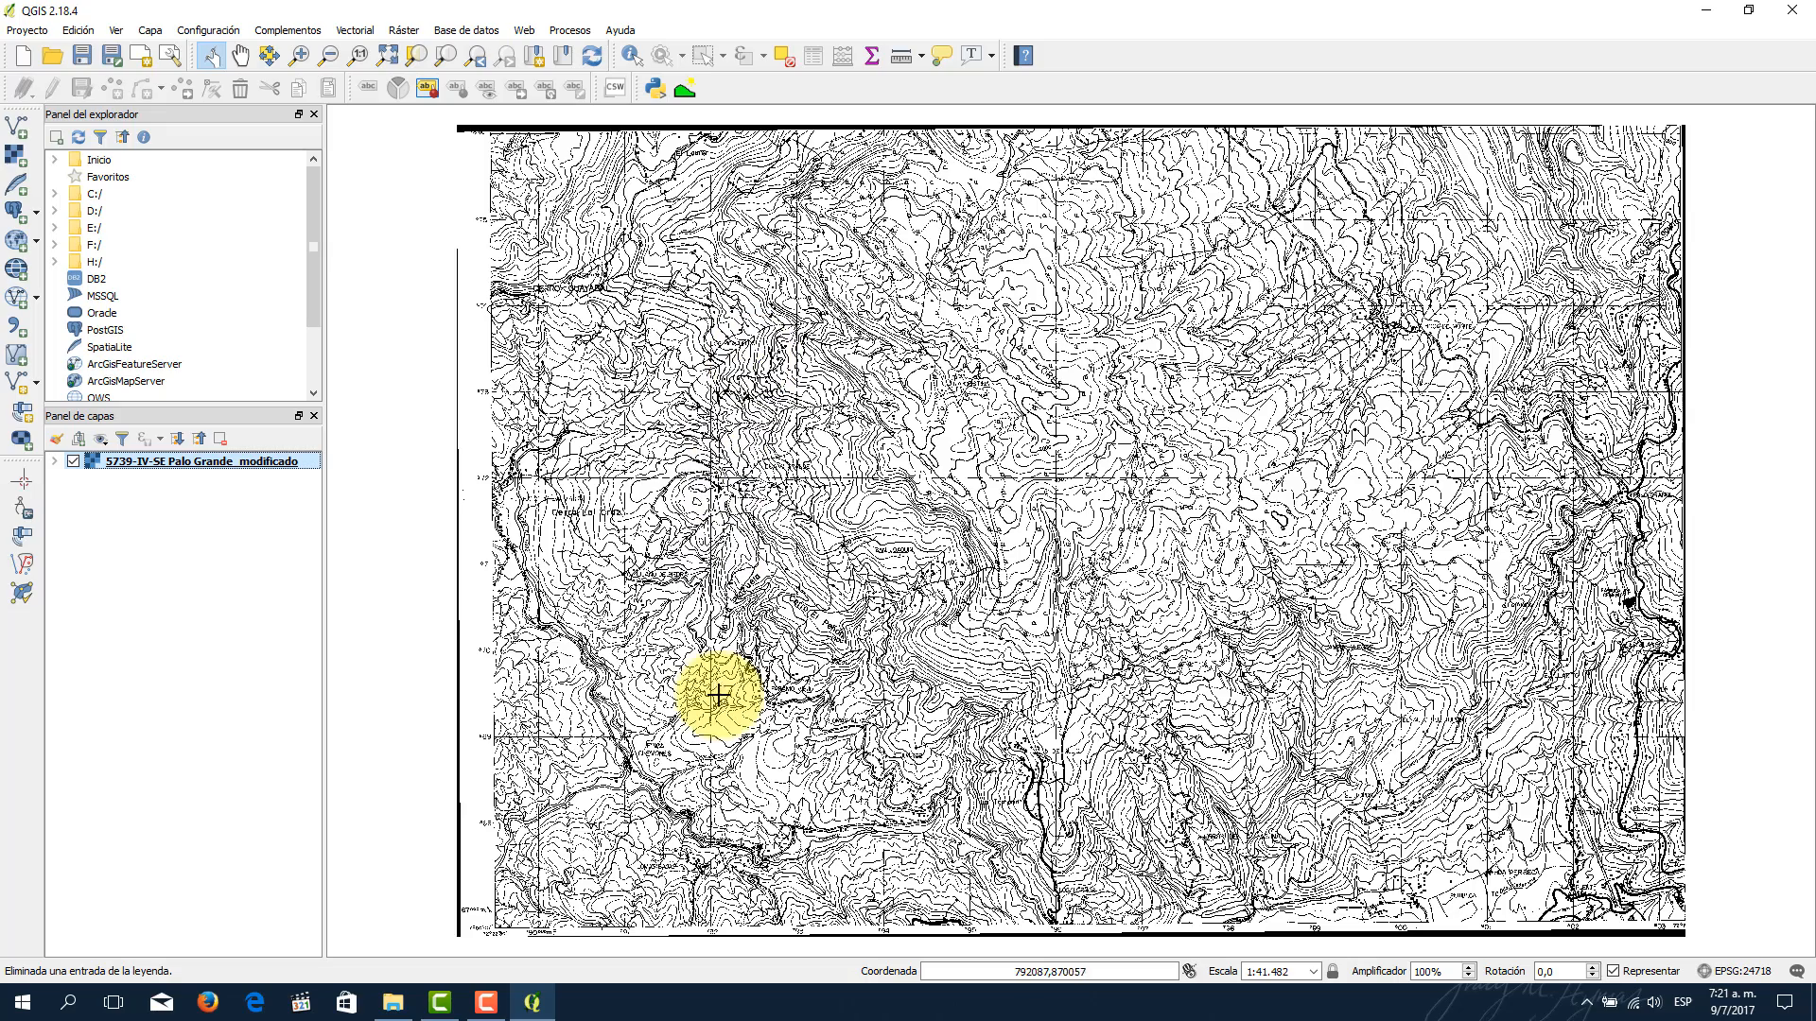
Step: Check the pointer coordinates against the printed 790000 mE and 867000 mN grid intersection at the modified sheet's southwest corner
{"action": "scroll", "coordinate": [535, 879], "scroll_direction": "up", "scroll_amount": 2}
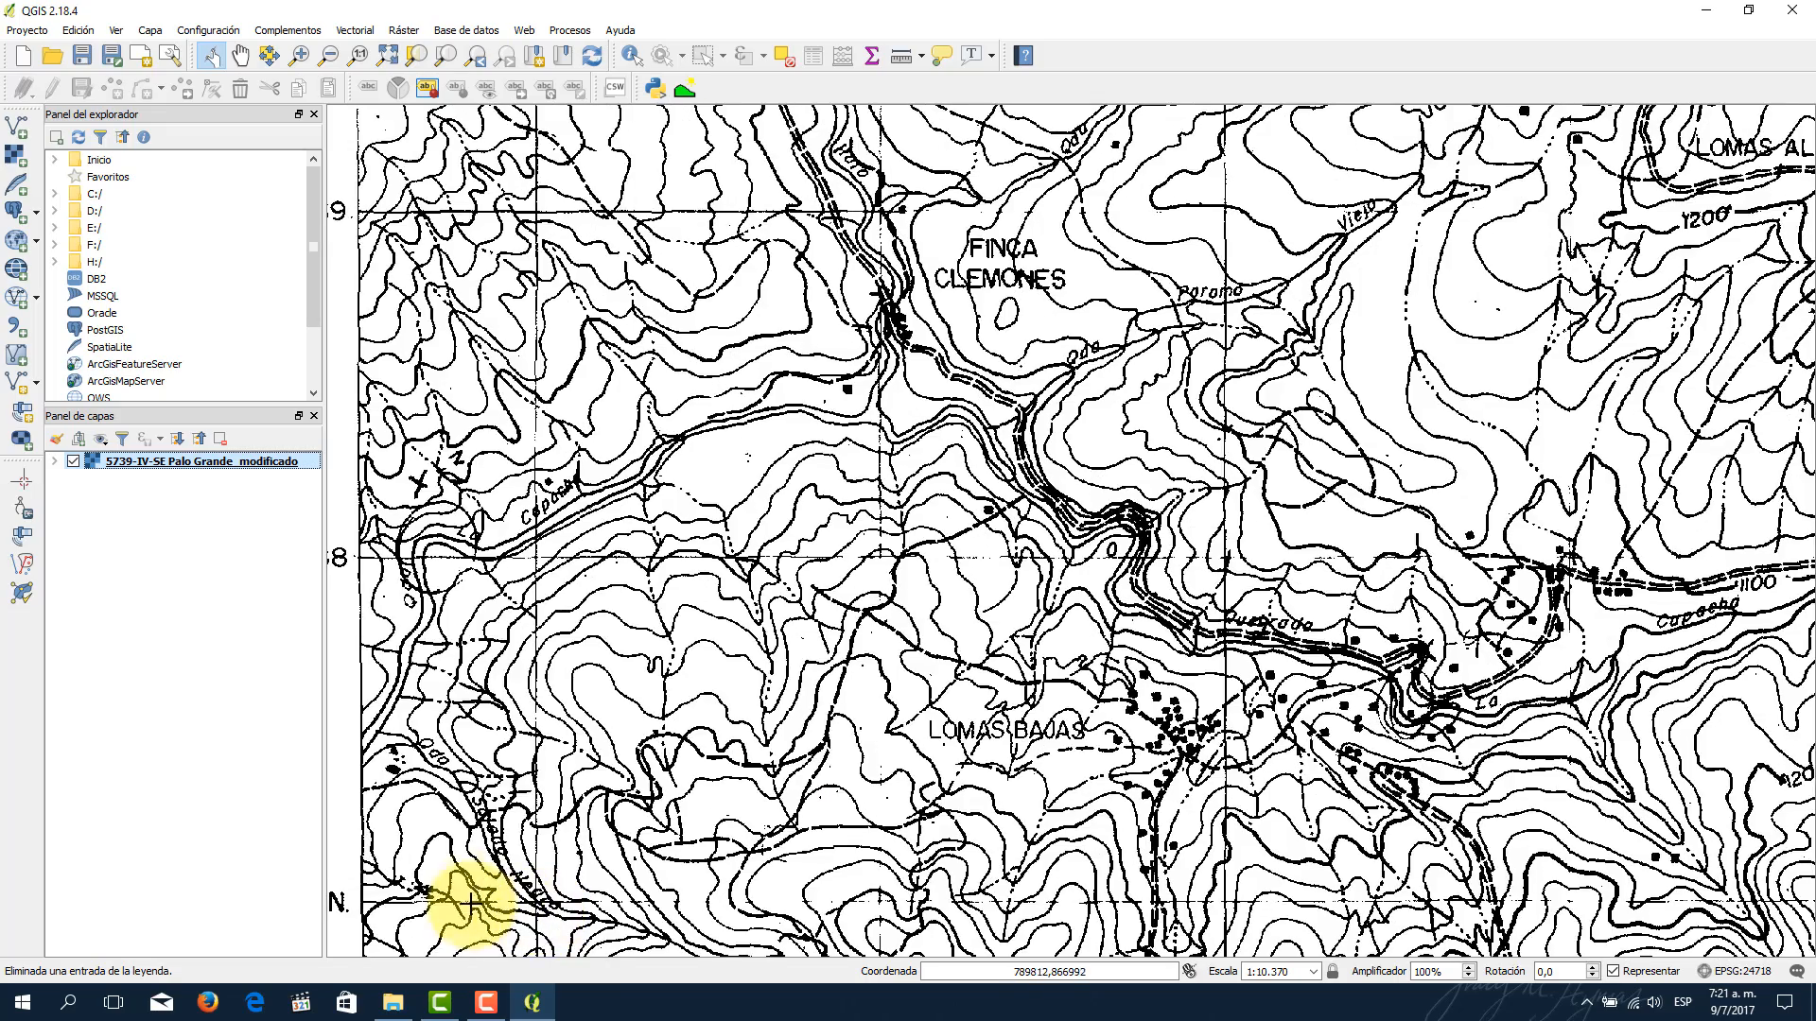
{"action": "left_click_drag", "start_coordinate": [467, 892], "coordinate": [780, 619]}
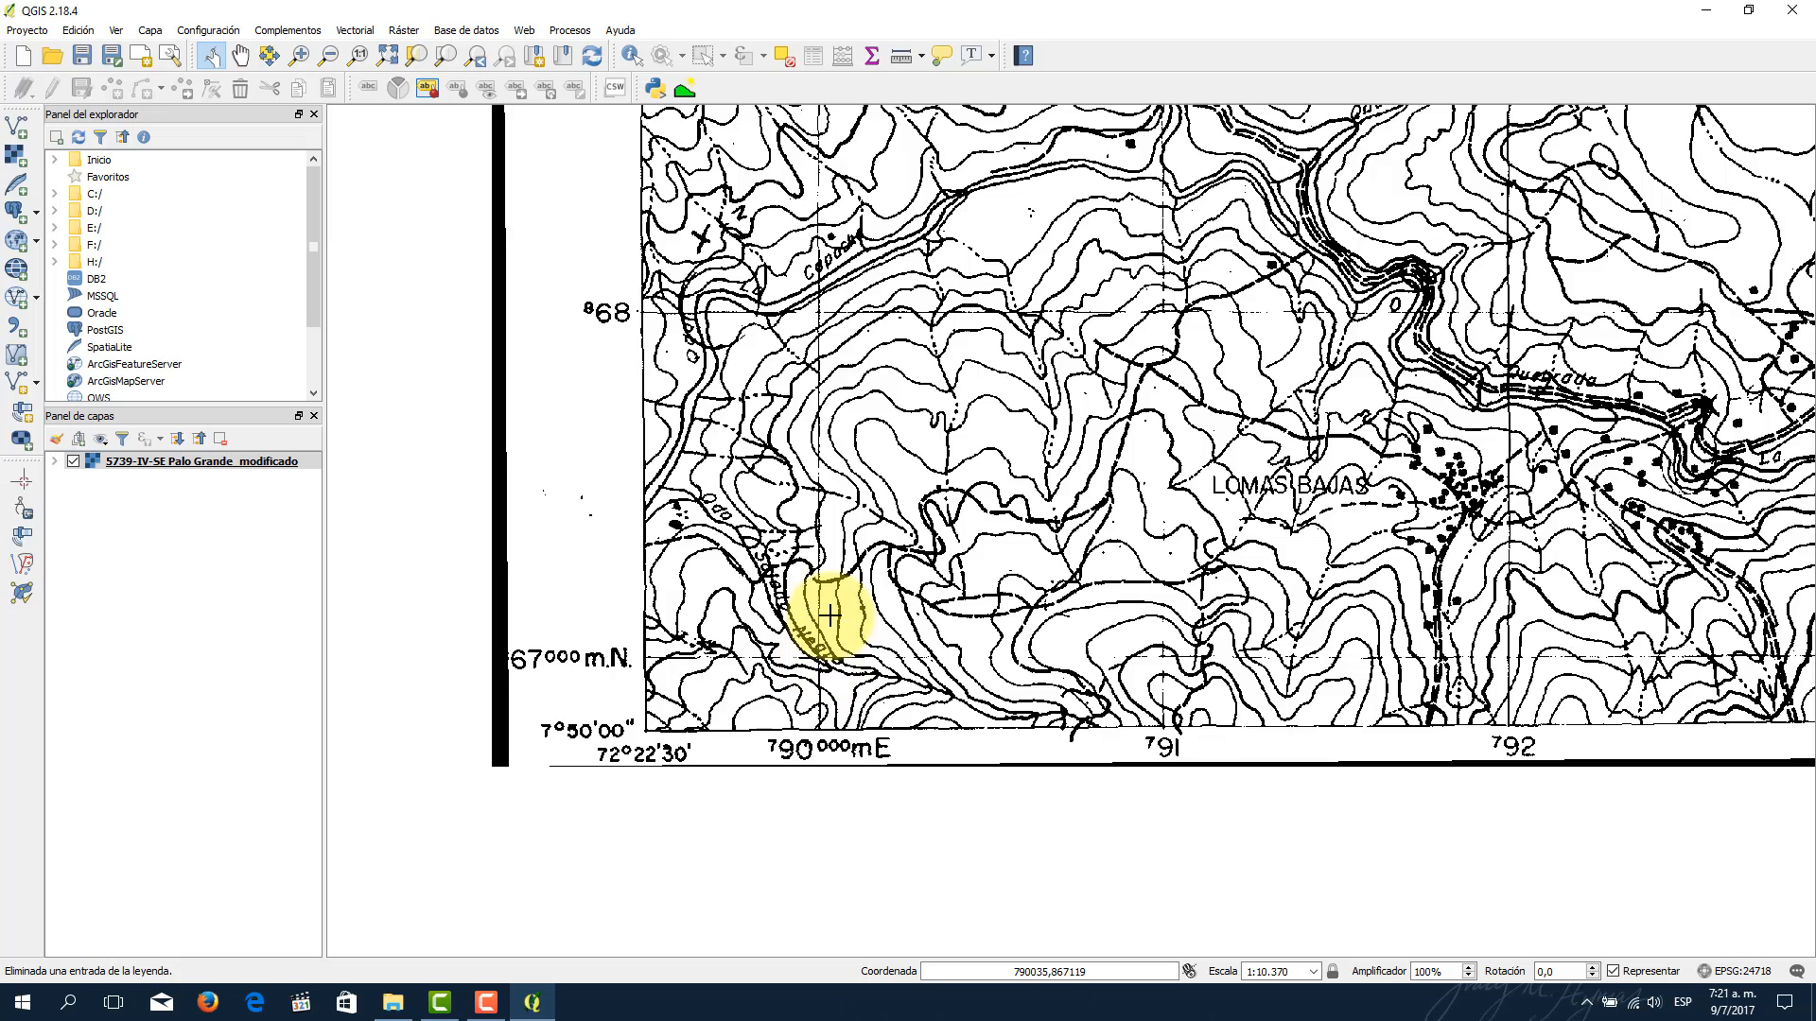
{"action": "scroll", "coordinate": [1188, 497], "scroll_direction": "down", "scroll_amount": 1}
{"action": "left_click_drag", "start_coordinate": [1418, 404], "coordinate": [1106, 553]}
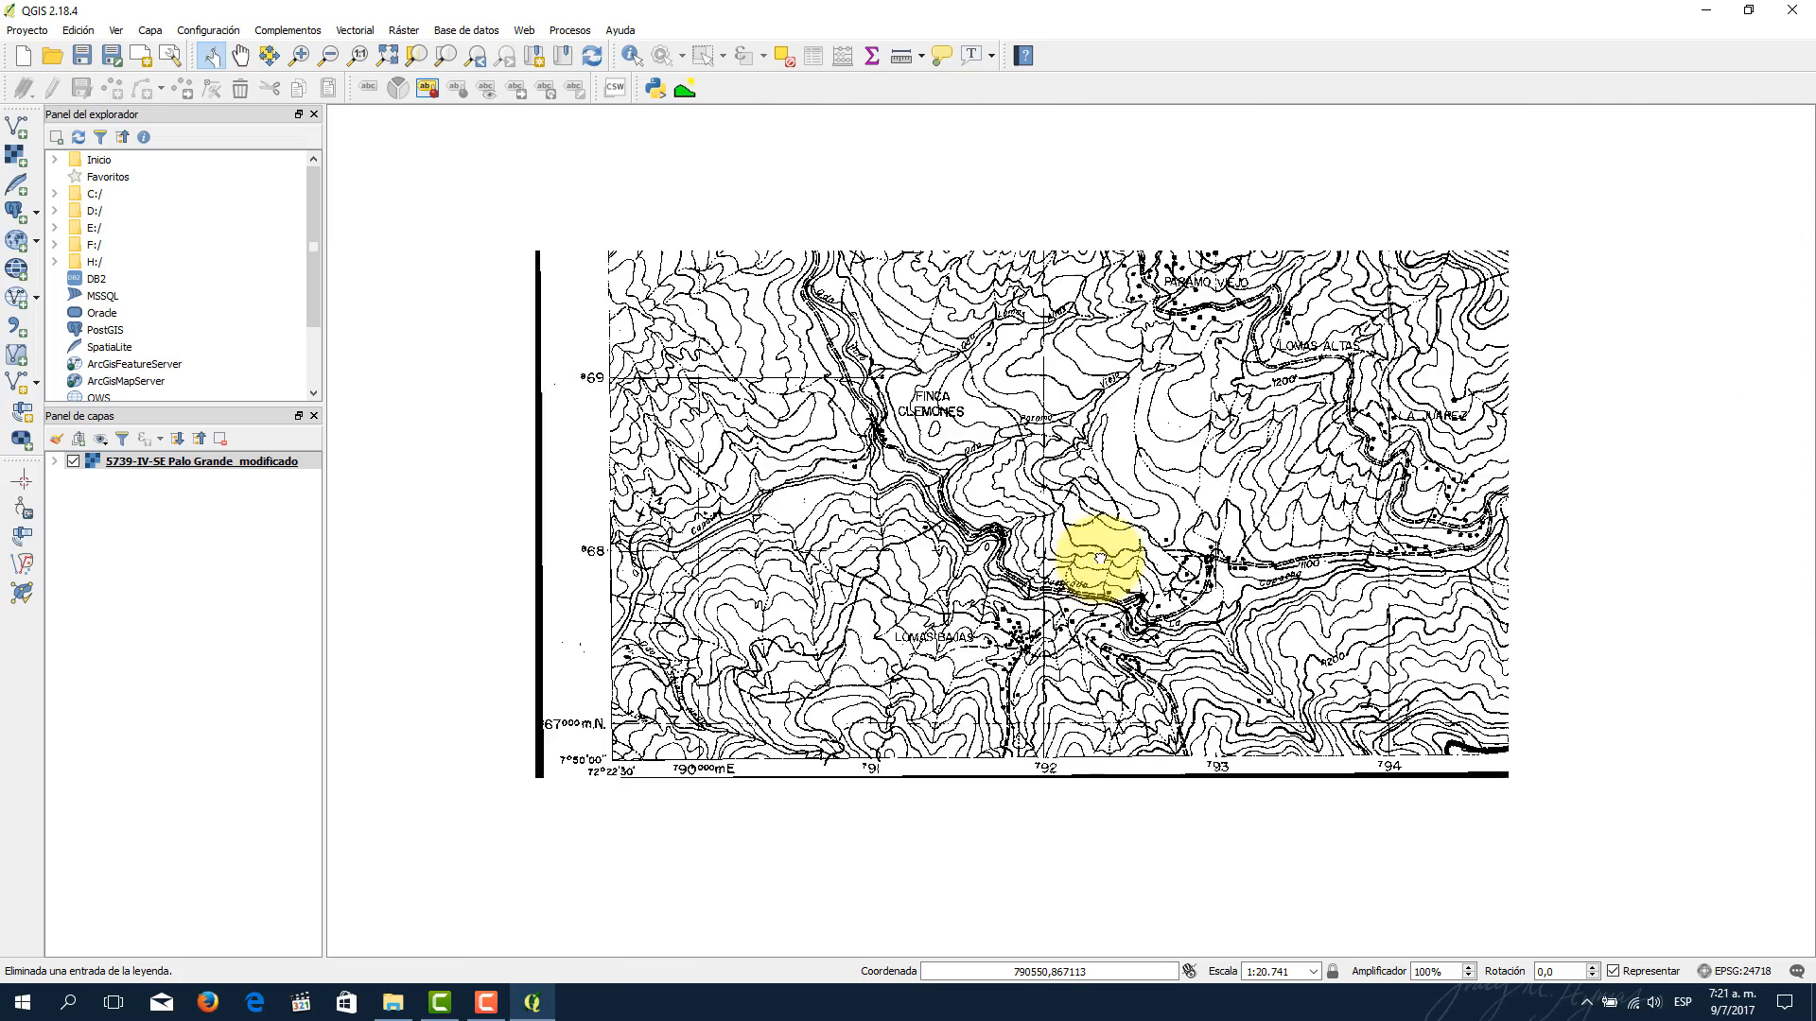
{"action": "scroll", "coordinate": [1207, 407], "scroll_direction": "down", "scroll_amount": 1}
{"action": "left_click_drag", "start_coordinate": [1324, 323], "coordinate": [912, 558]}
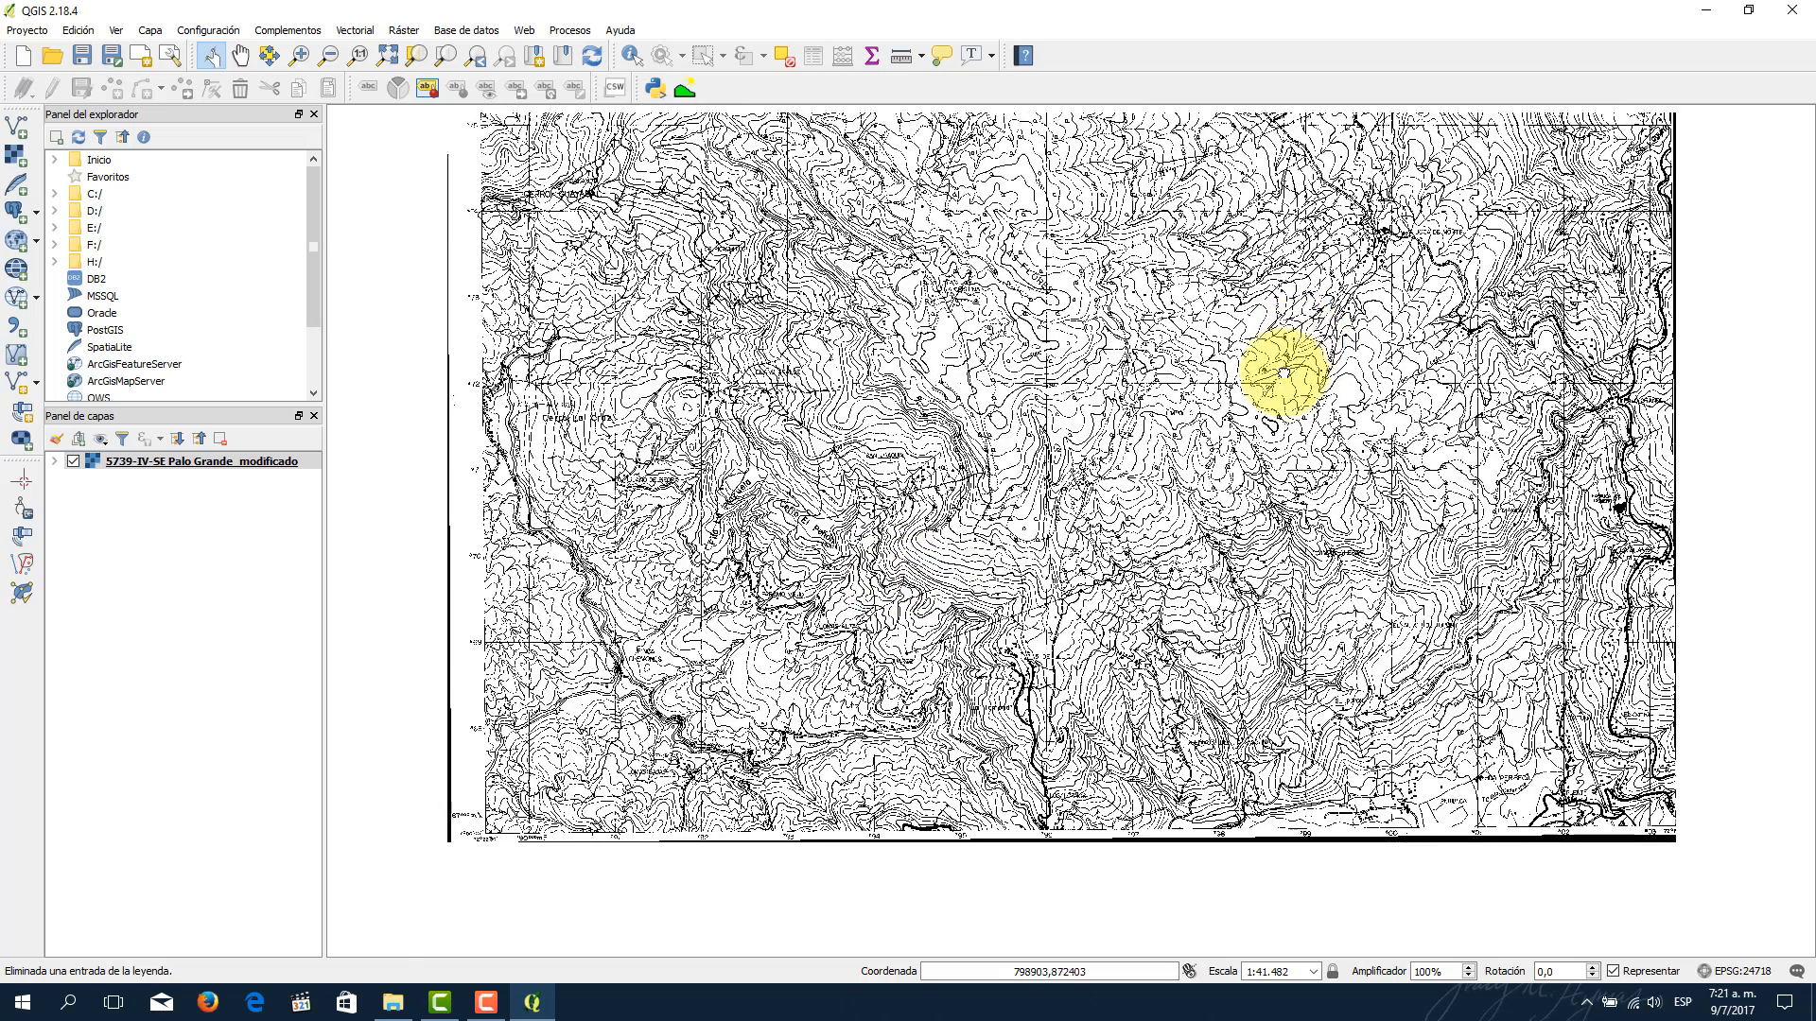
{"action": "left_click_drag", "start_coordinate": [1287, 377], "coordinate": [1204, 495]}
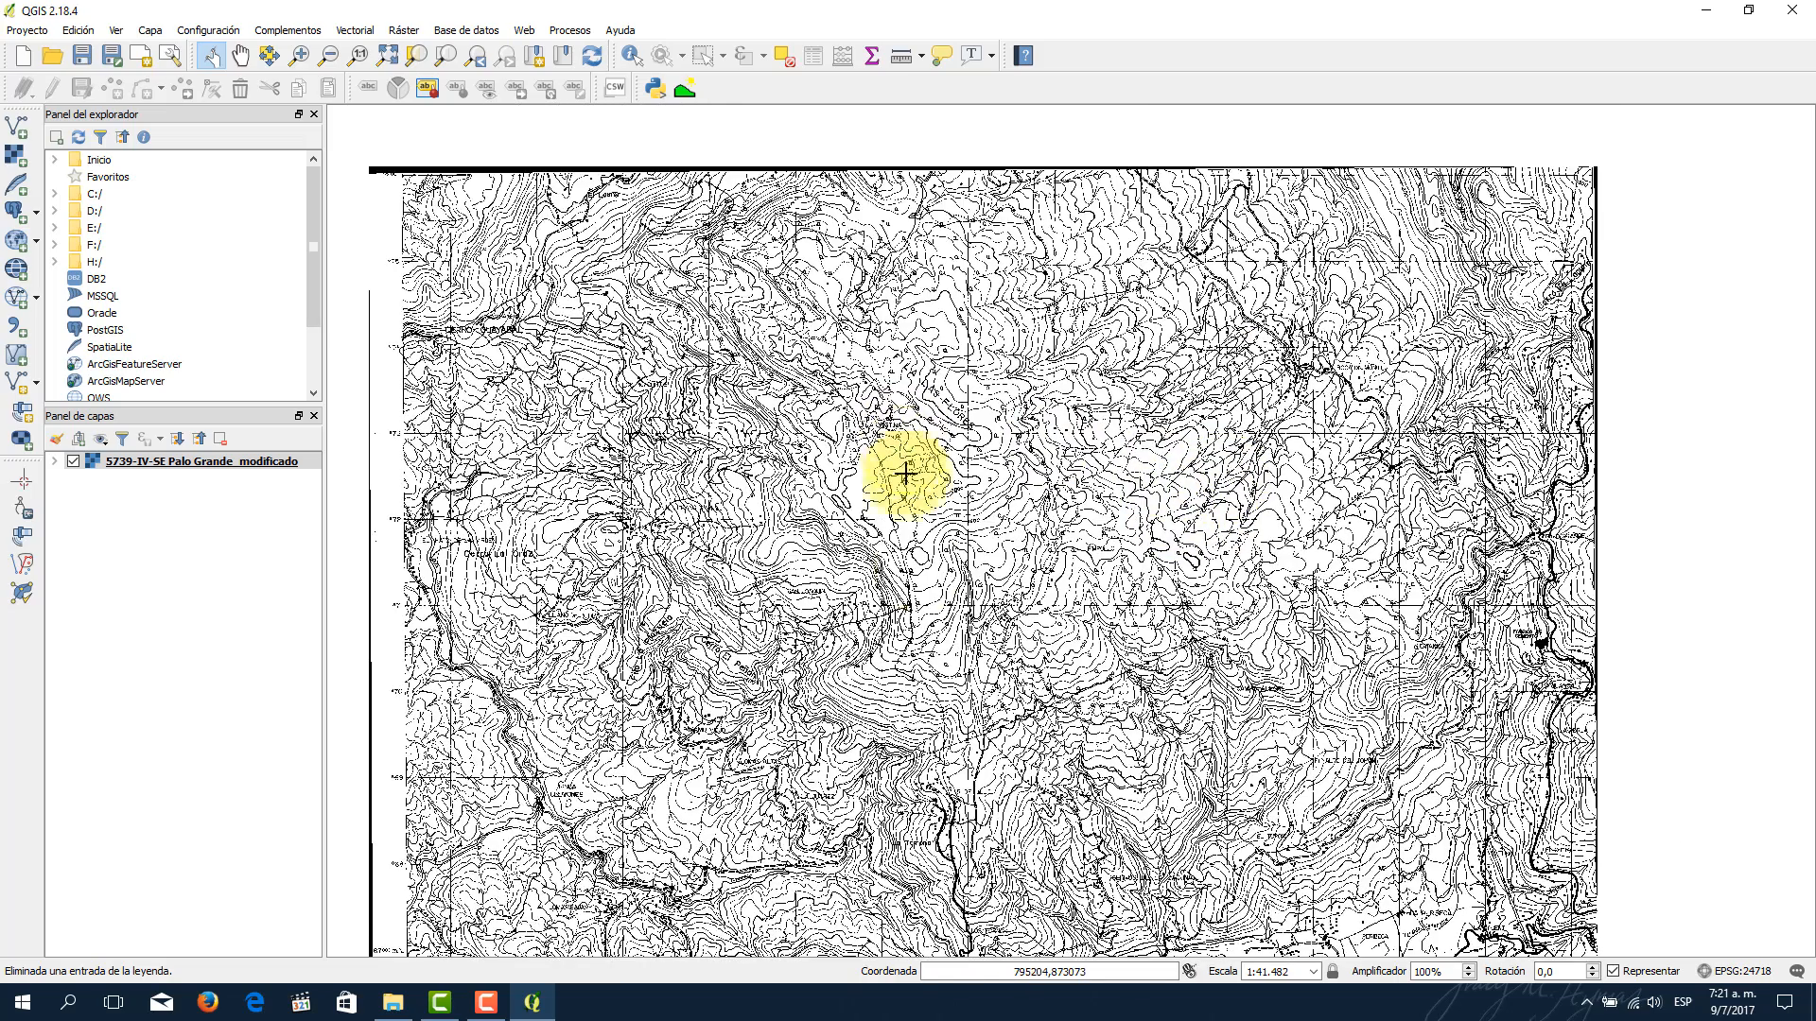
{"action": "left_click_drag", "start_coordinate": [924, 580], "coordinate": [956, 474]}
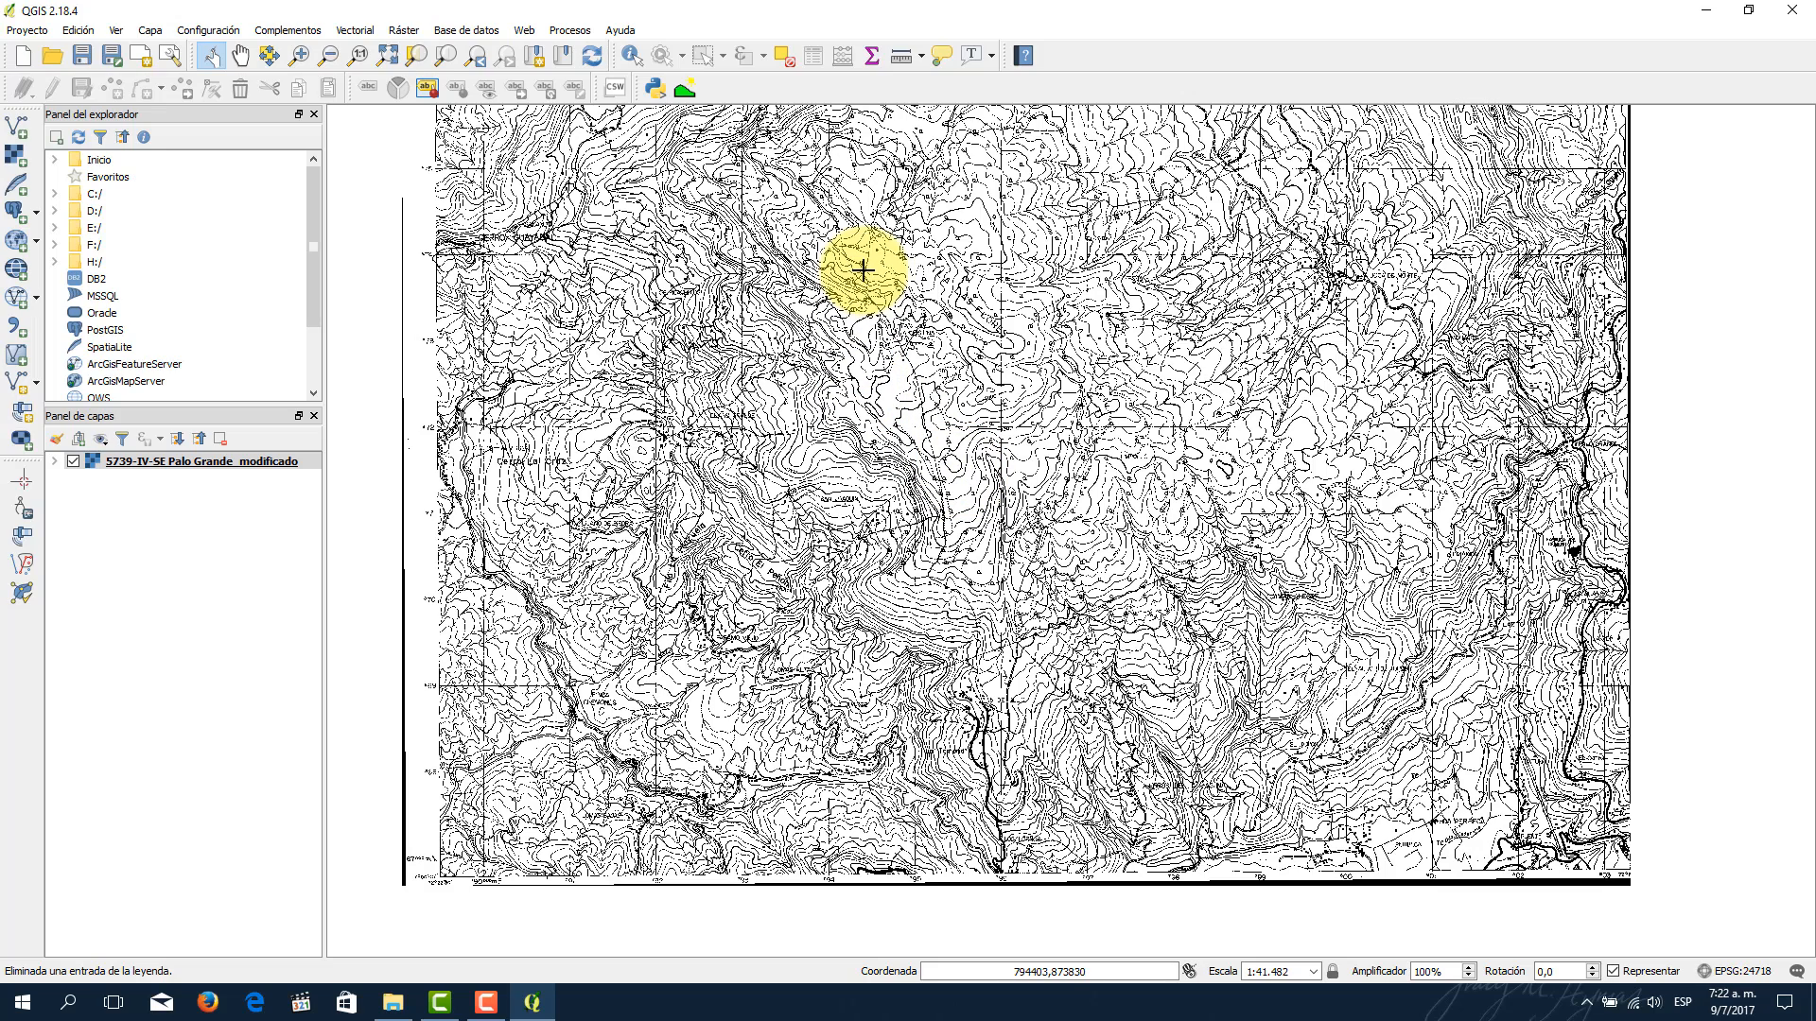
{"action": "scroll", "coordinate": [861, 270], "scroll_direction": "down", "scroll_amount": 1}
{"action": "left_click_drag", "start_coordinate": [916, 300], "coordinate": [886, 459]}
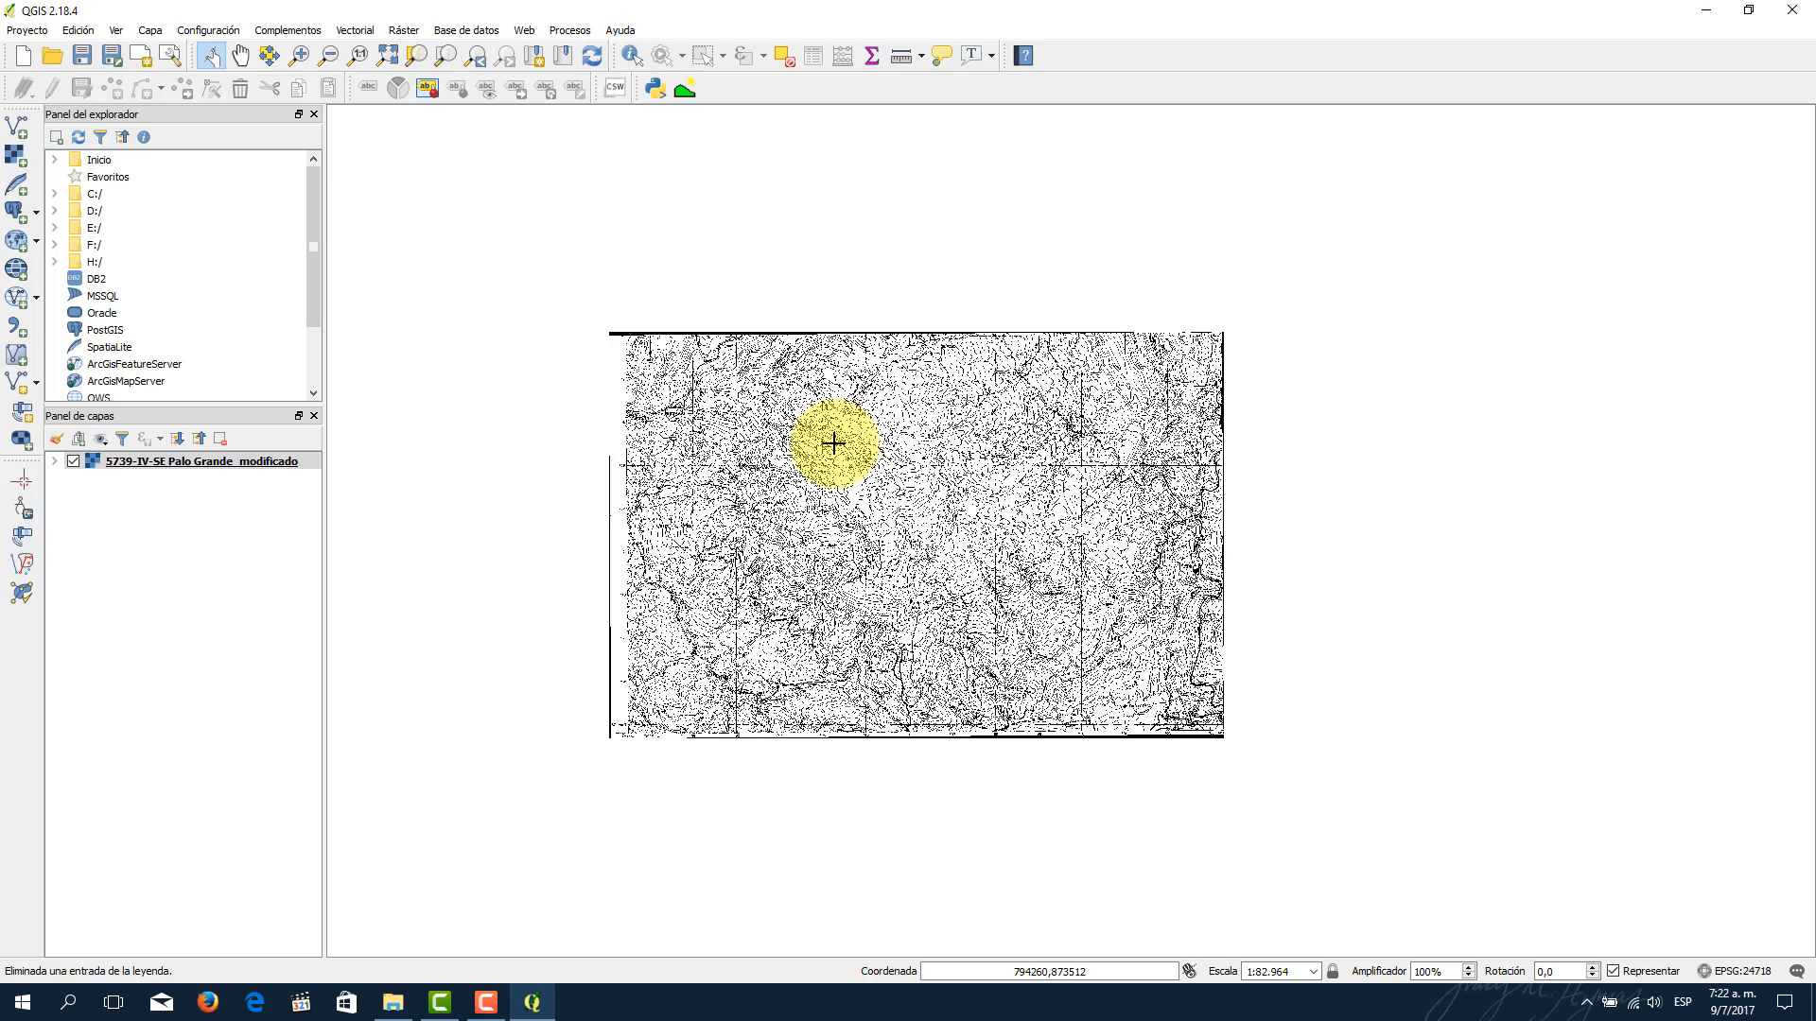
{"action": "scroll", "coordinate": [833, 443], "scroll_direction": "up", "scroll_amount": 1}
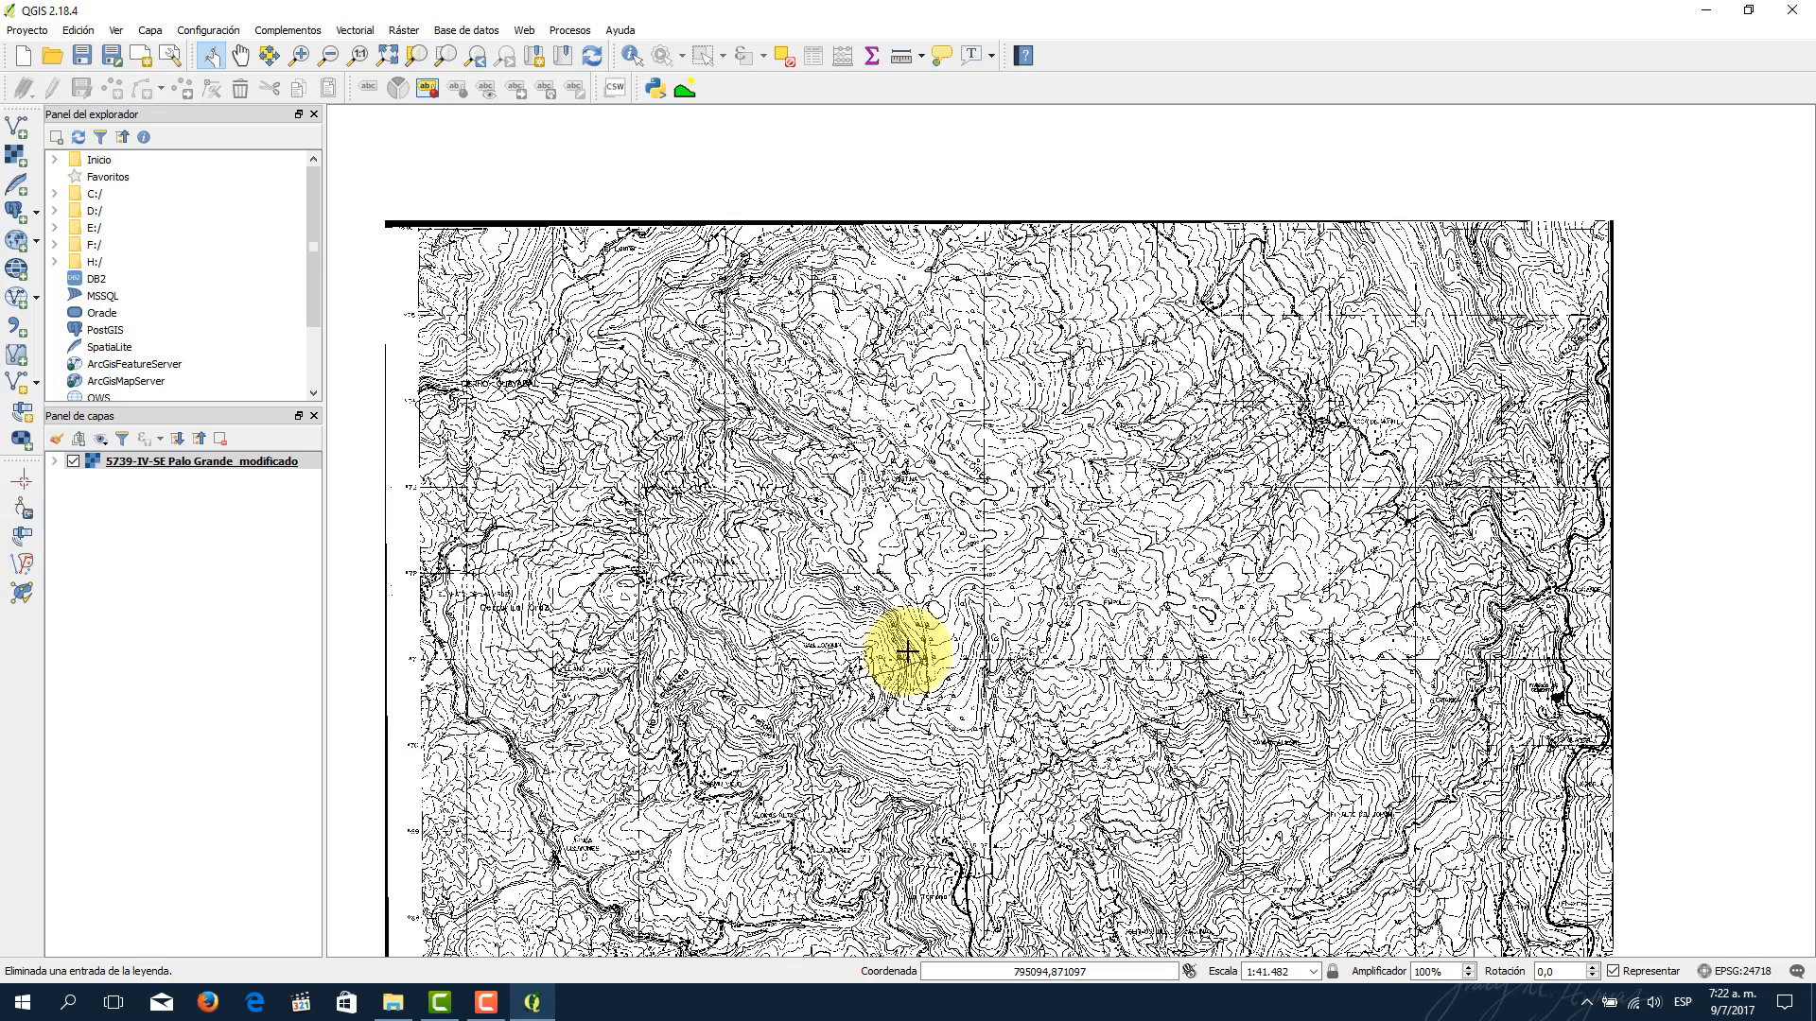
{"action": "left_click_drag", "start_coordinate": [908, 653], "coordinate": [908, 520]}
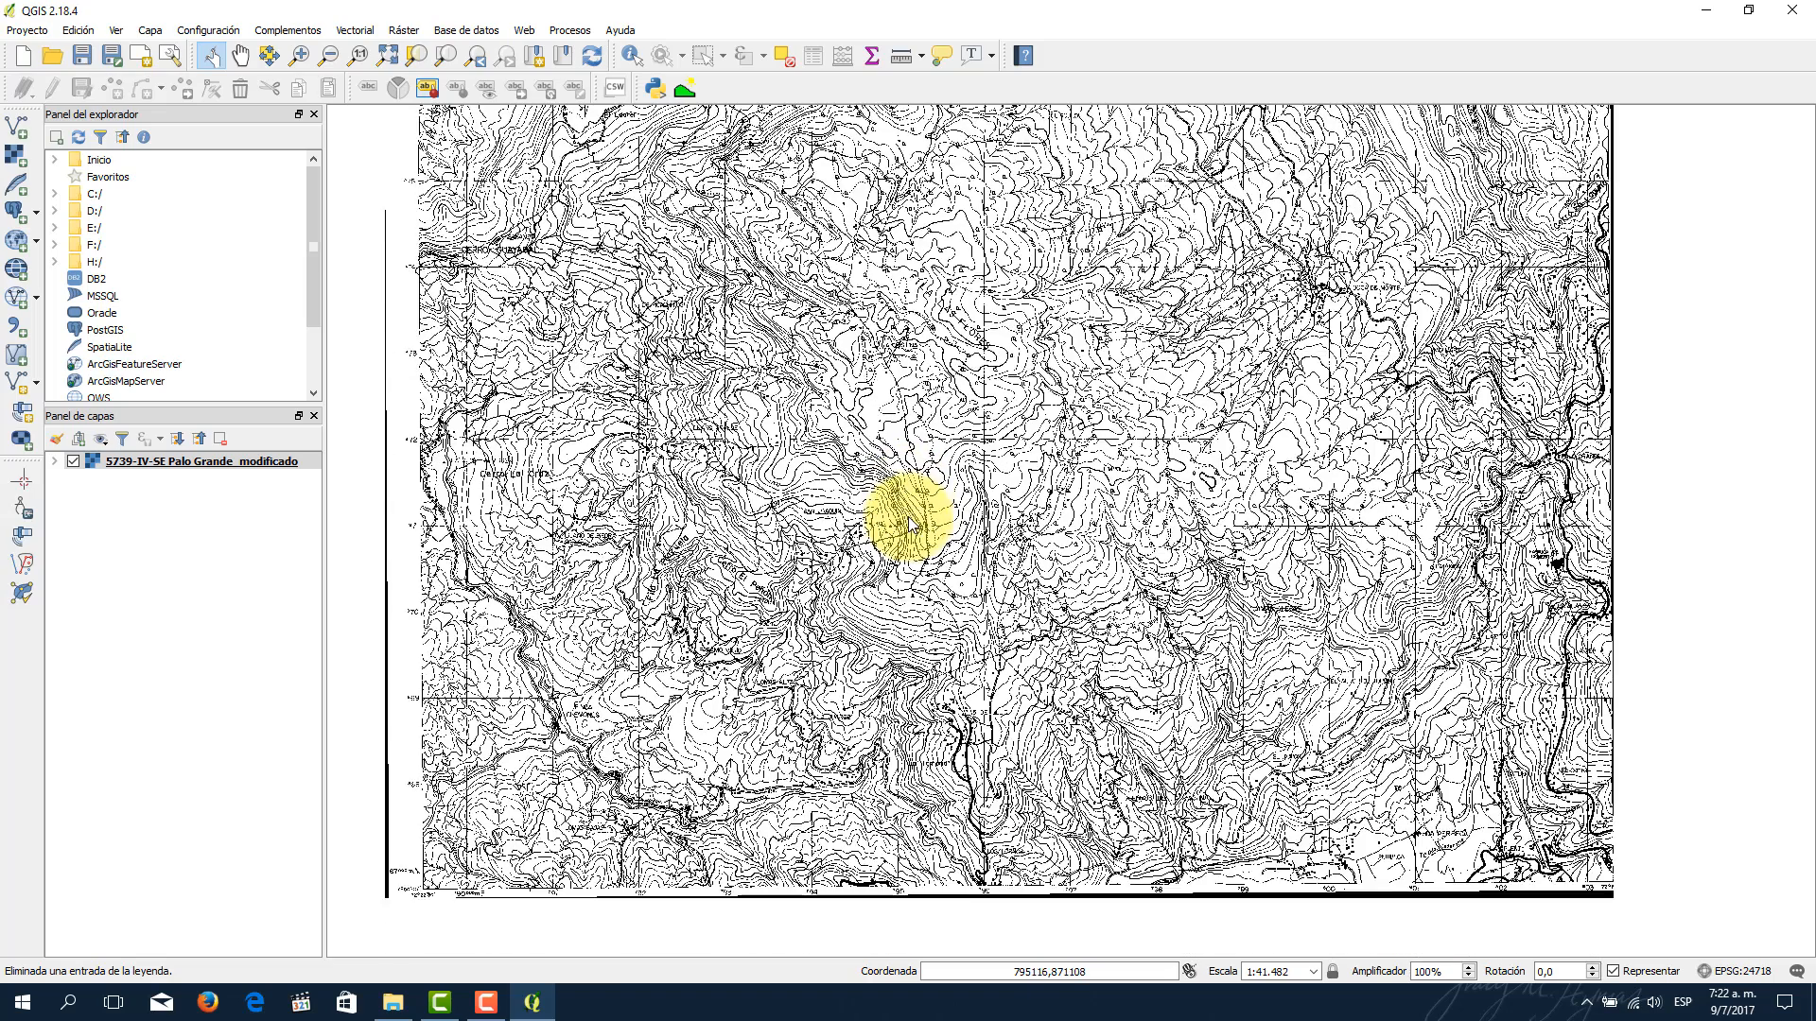
{"action": "left_click_drag", "start_coordinate": [902, 341], "coordinate": [904, 371]}
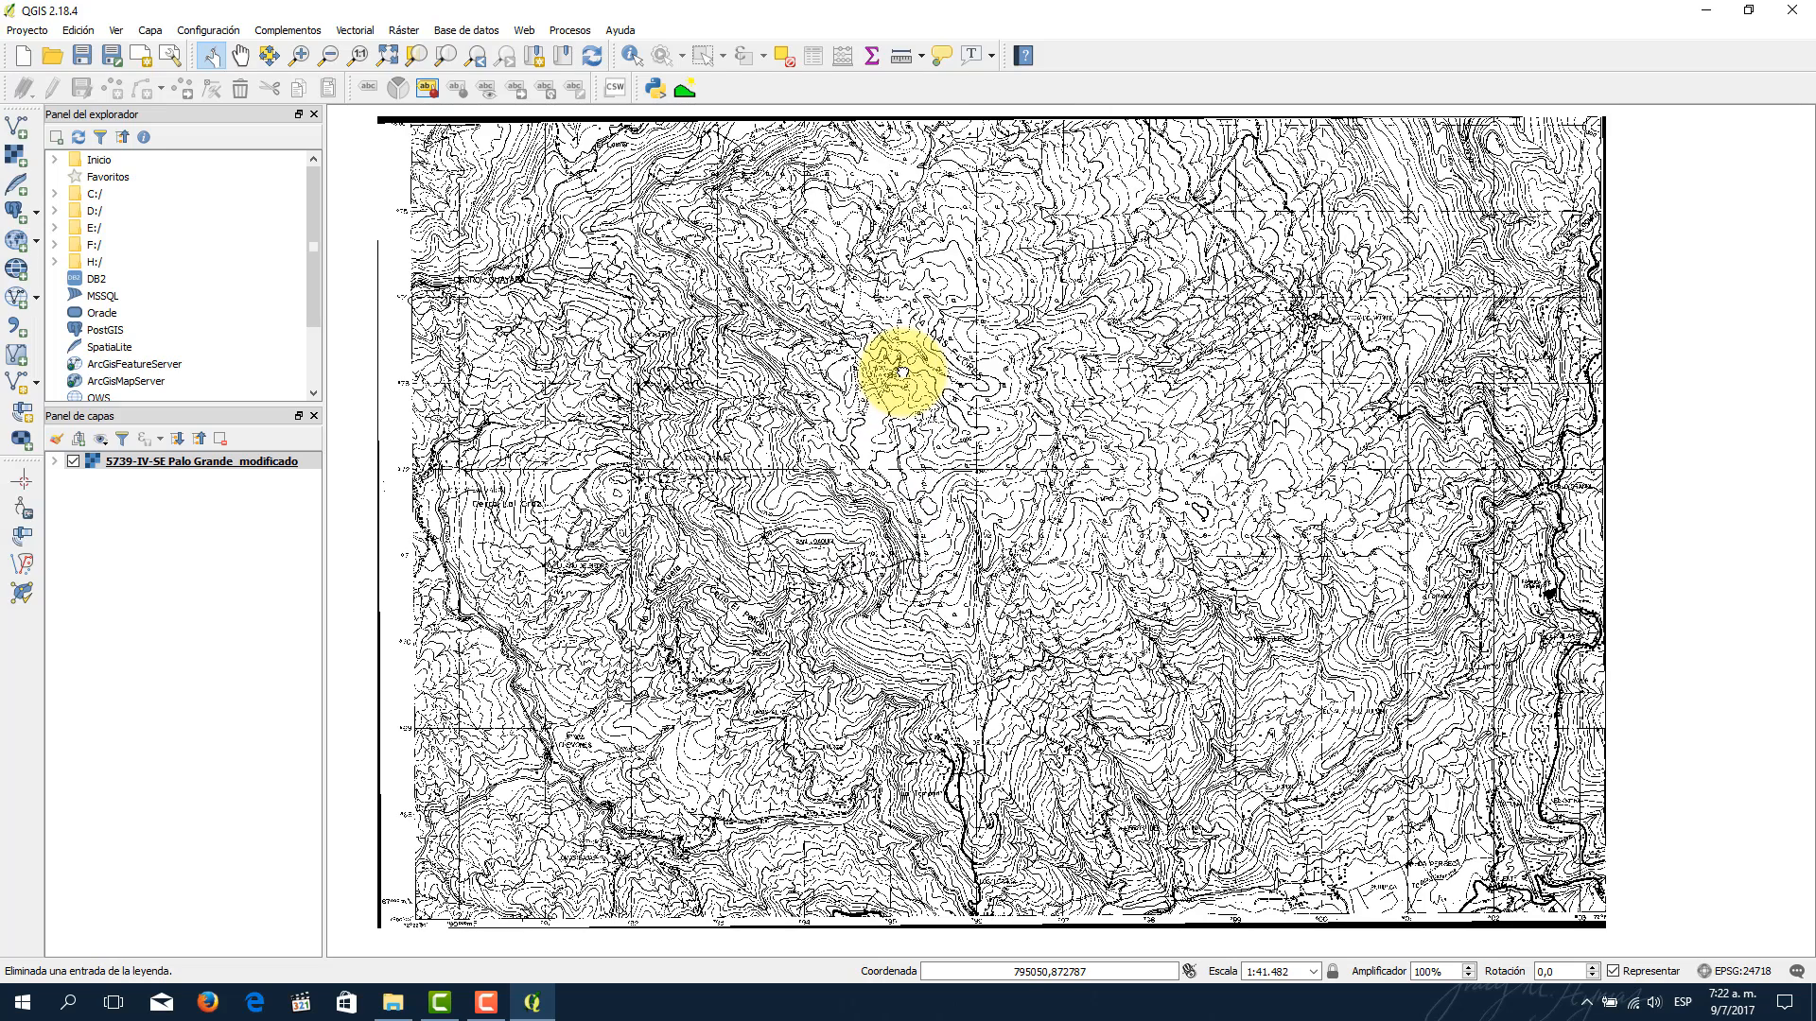